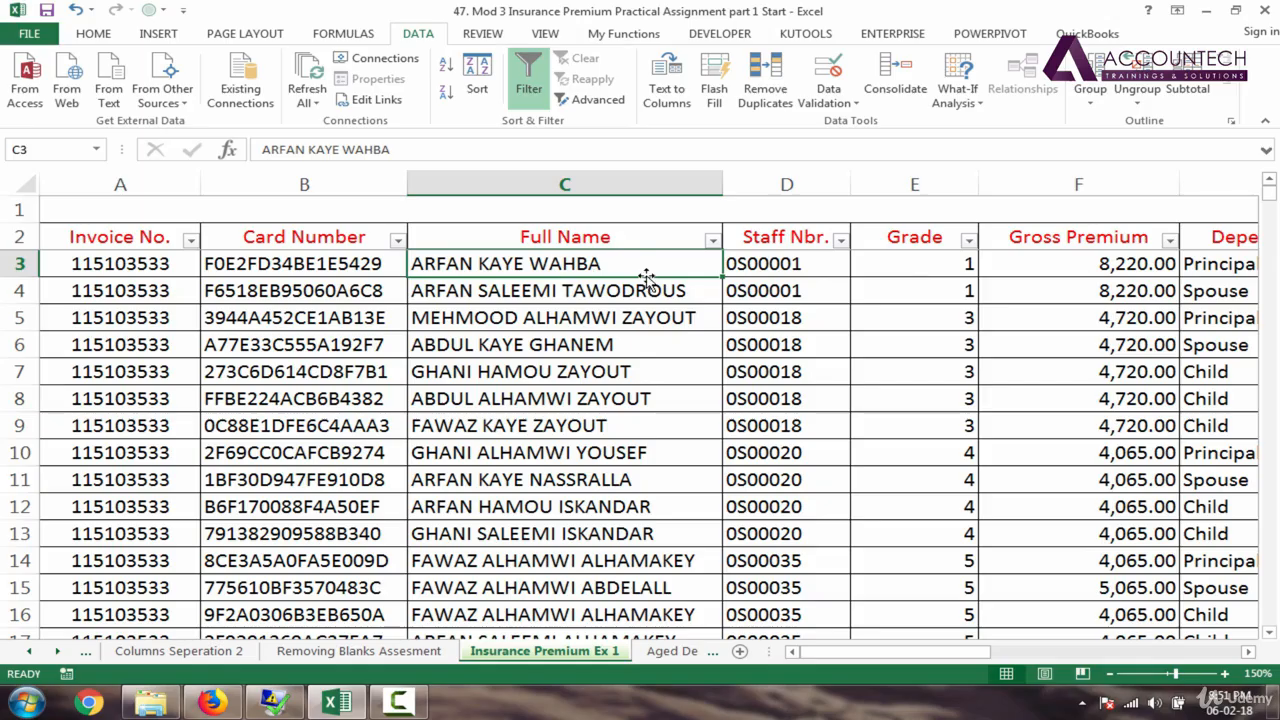
Step: Insert a blank column before Staff Nbr. and head it 'First Name'
click(760, 185)
right_click(780, 185)
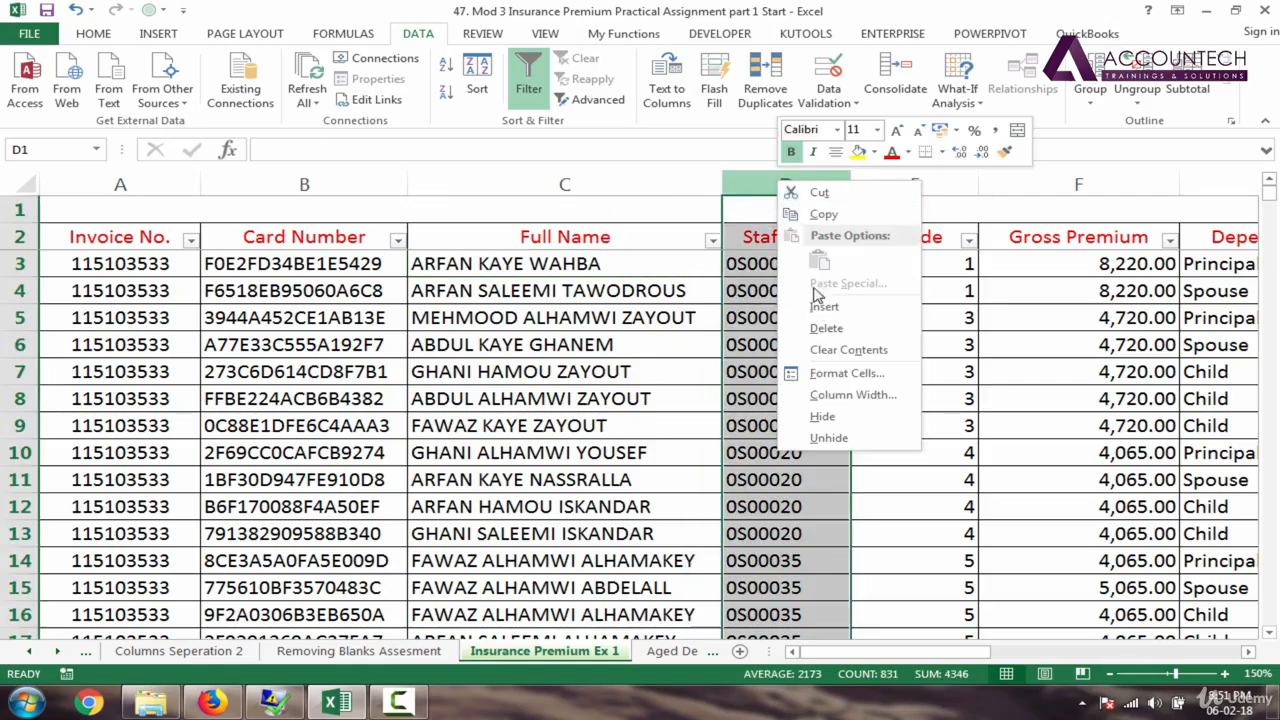
click(822, 305)
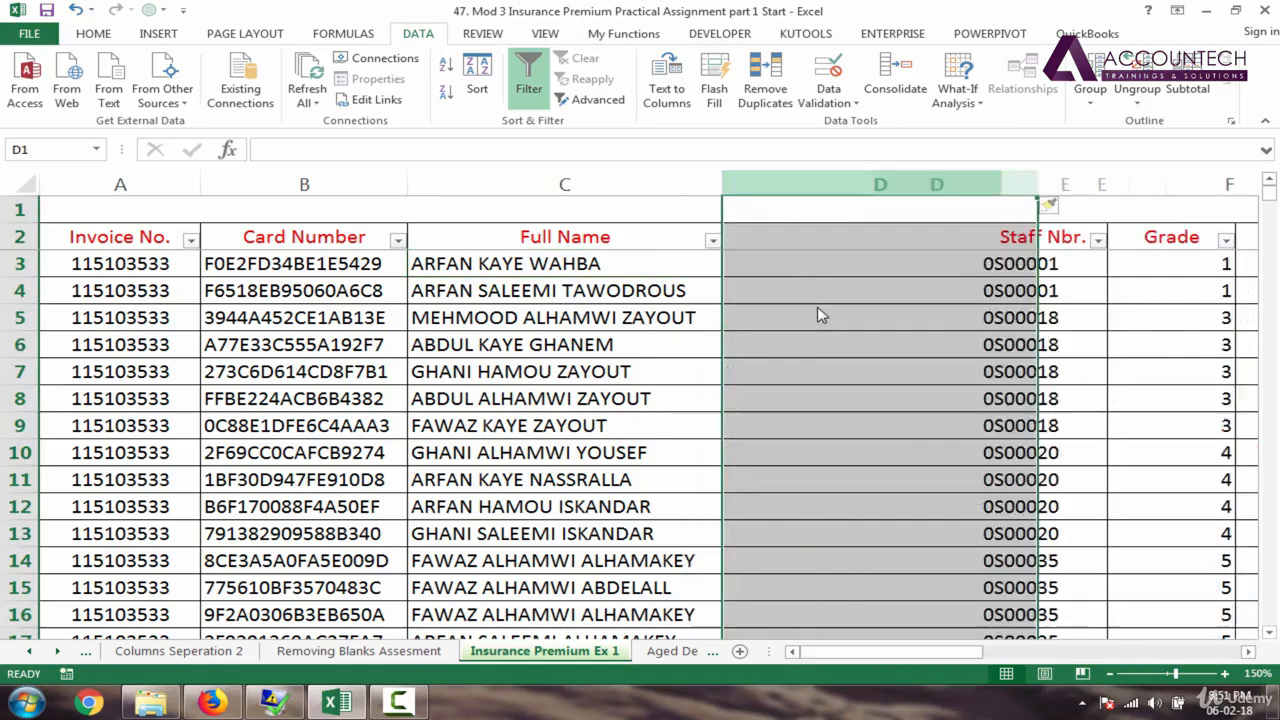
click(817, 245)
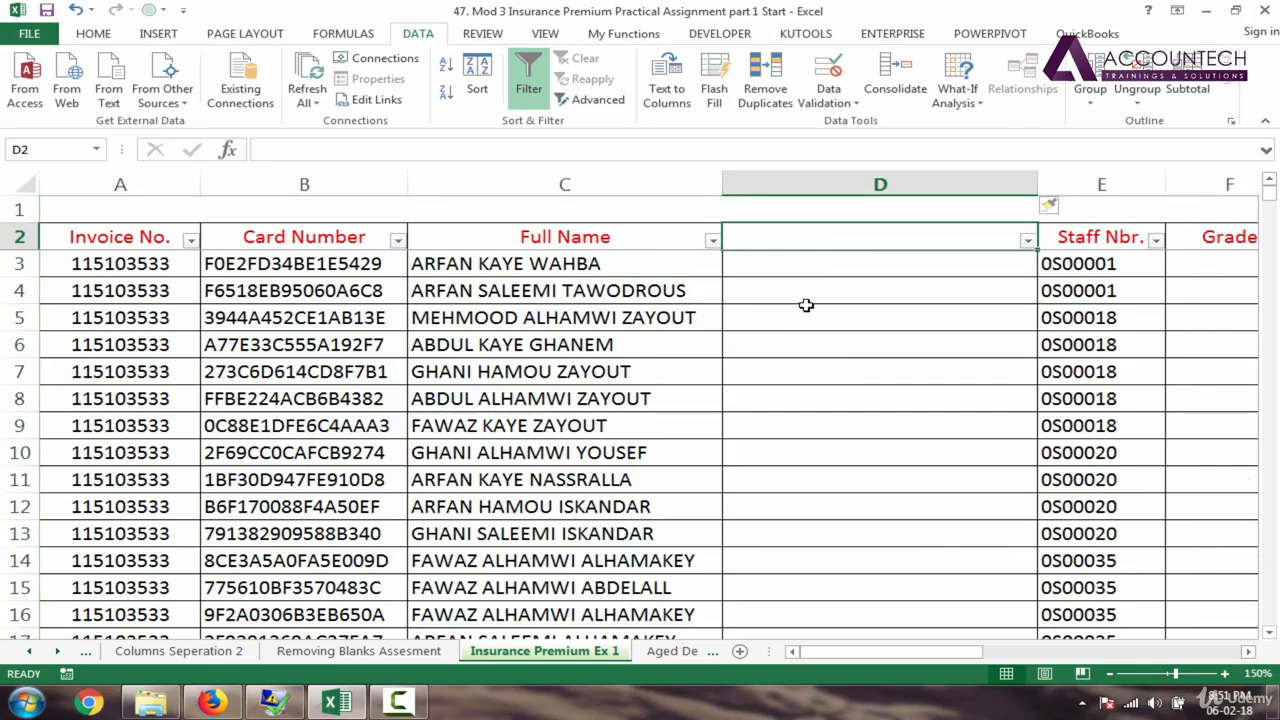
text(First Name)
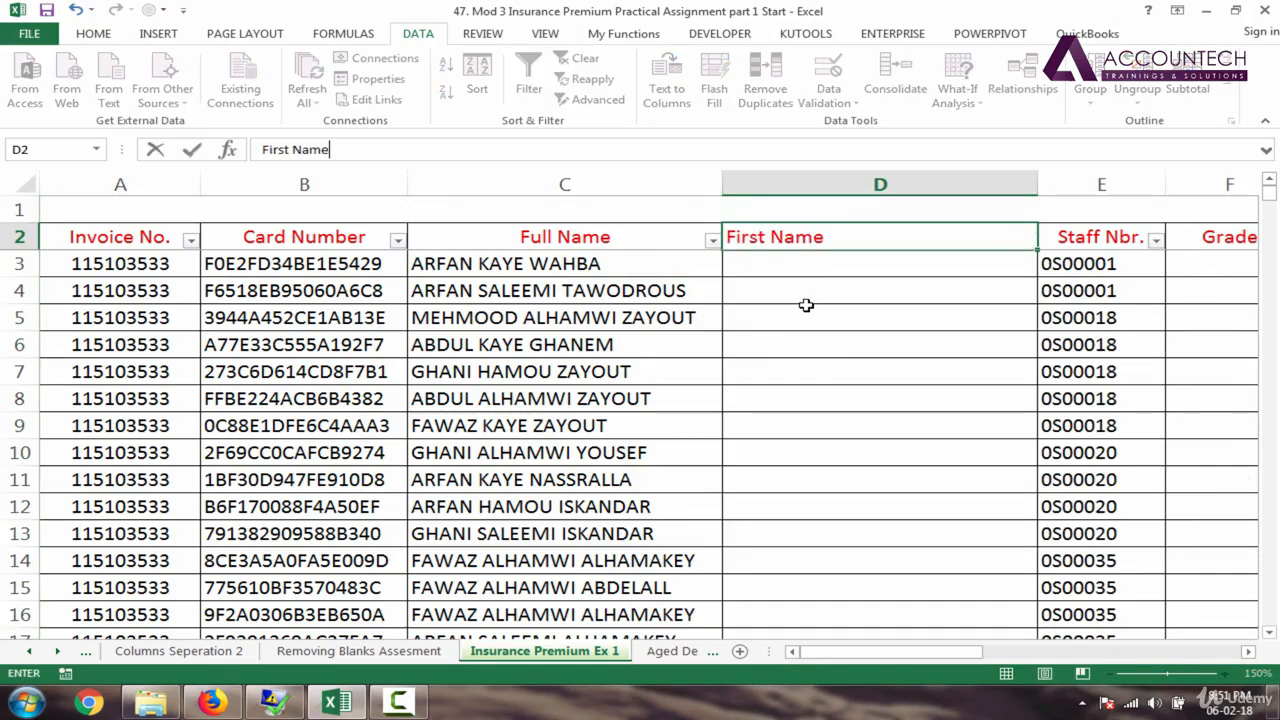
key(Return)
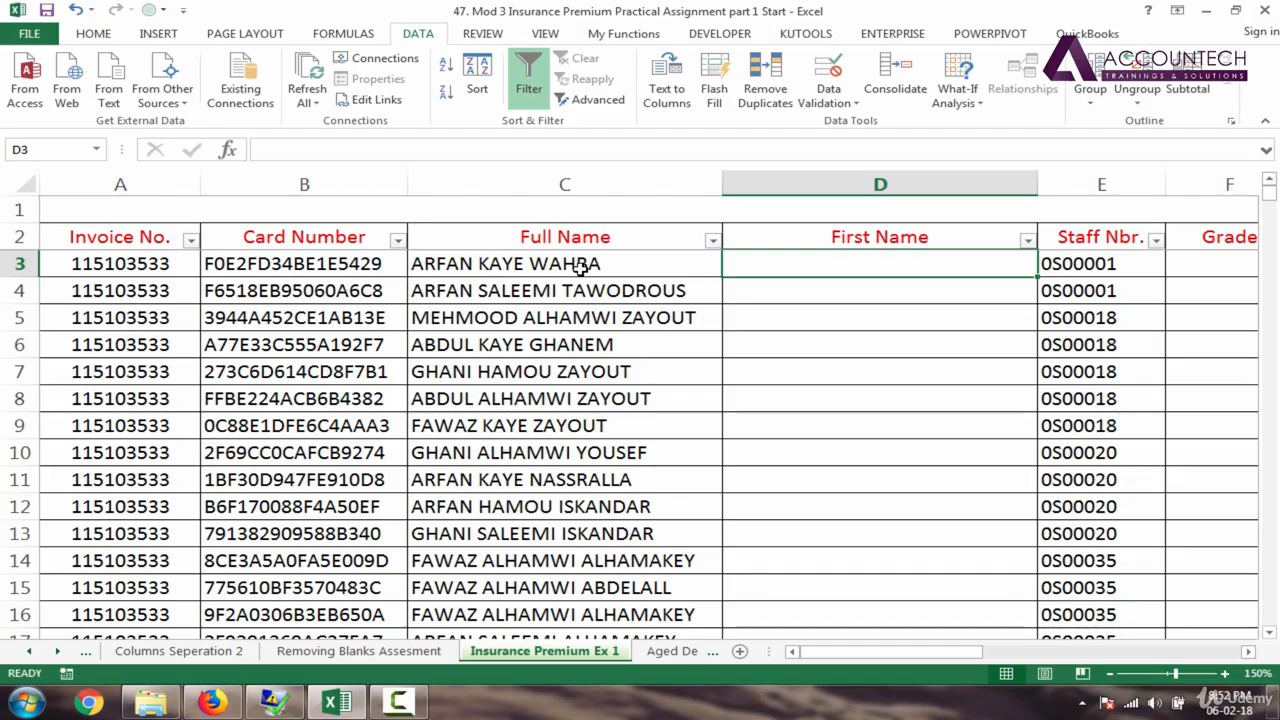
Step: Narrow the new First Name column by dragging its border
click(452, 264)
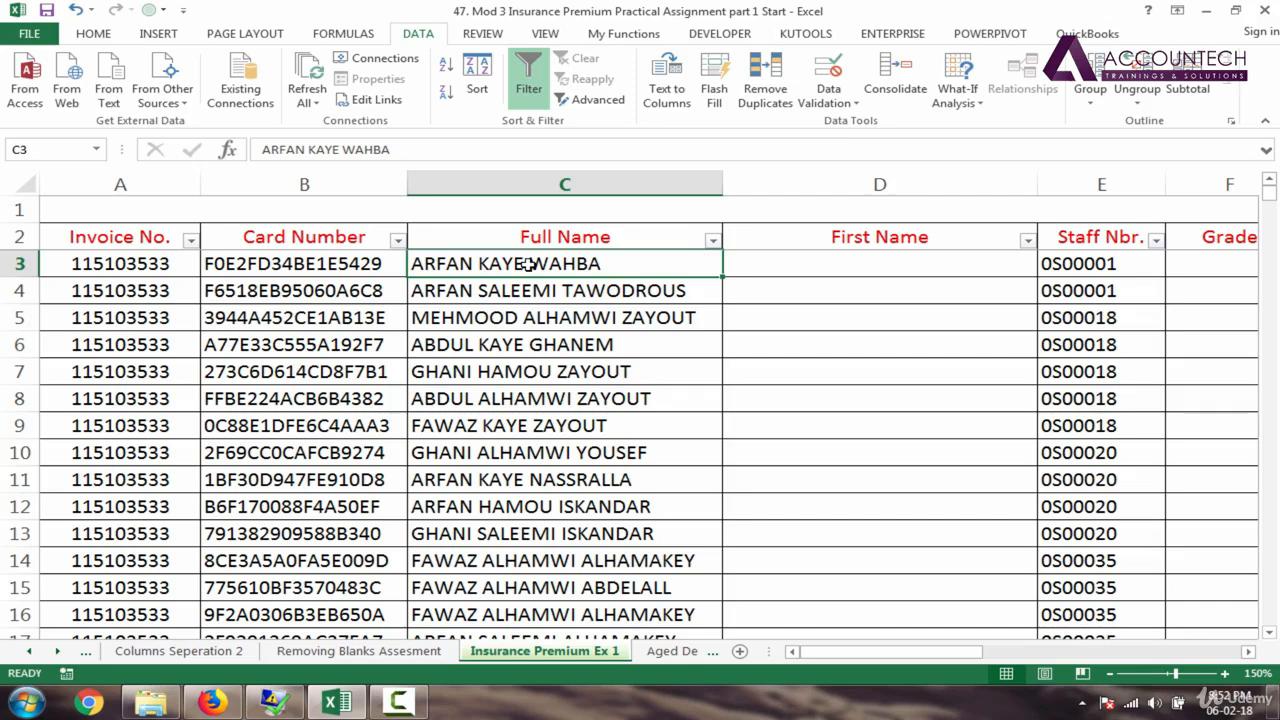
click(820, 269)
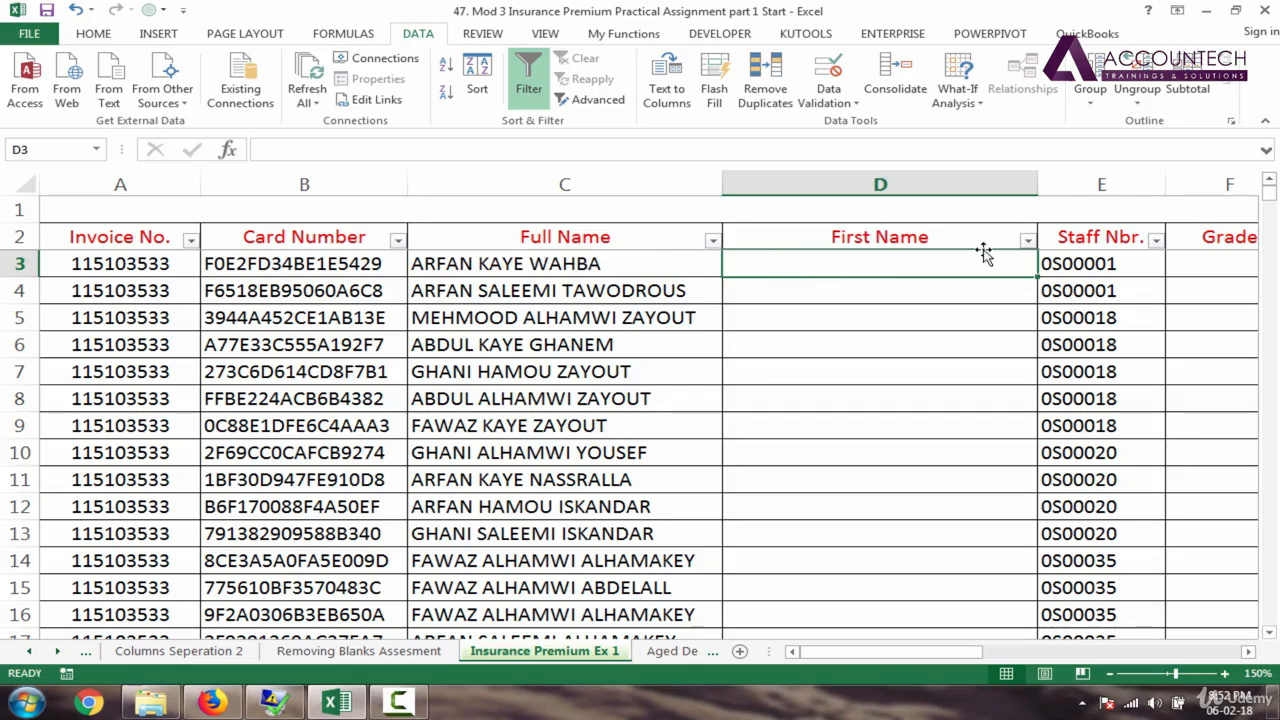
drag(1035, 191, 907, 200)
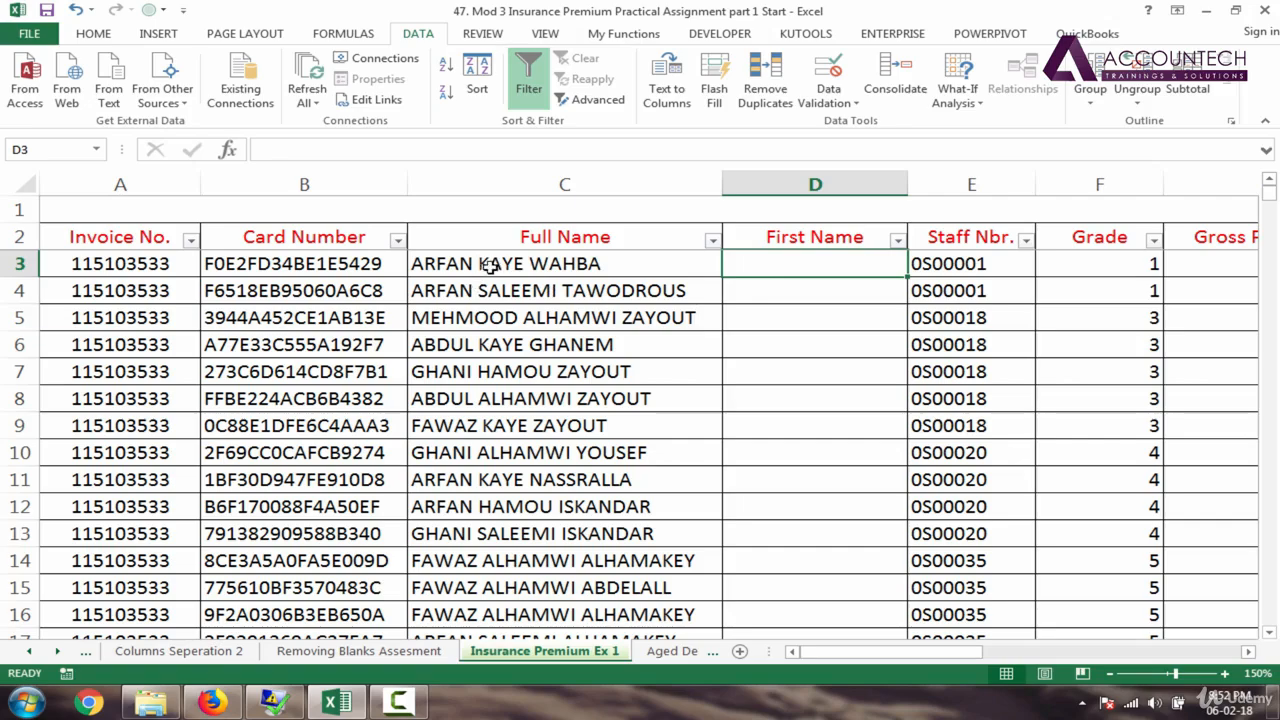
Step: Retitle column D 'Middle Name', enter KAYE and SALEEMI, and accept Flash Fill's remaining names
click(808, 229)
text(Mid)
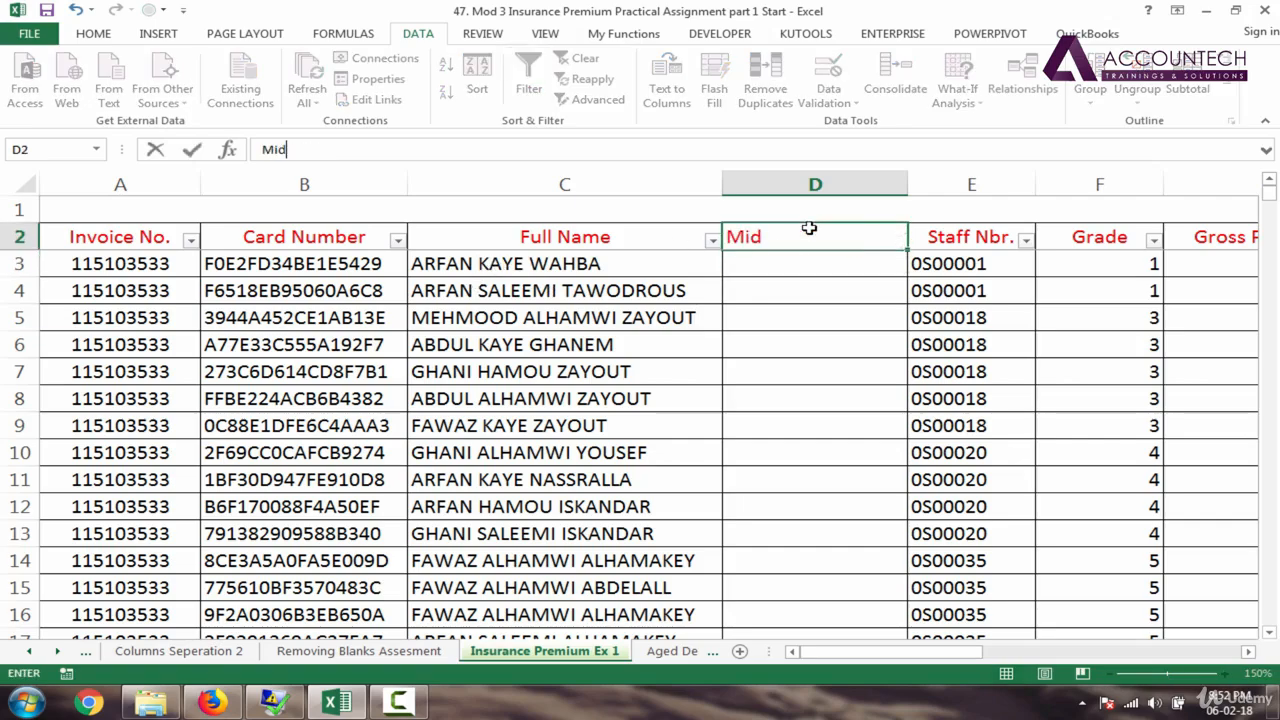
text(dle Name)
key(Return)
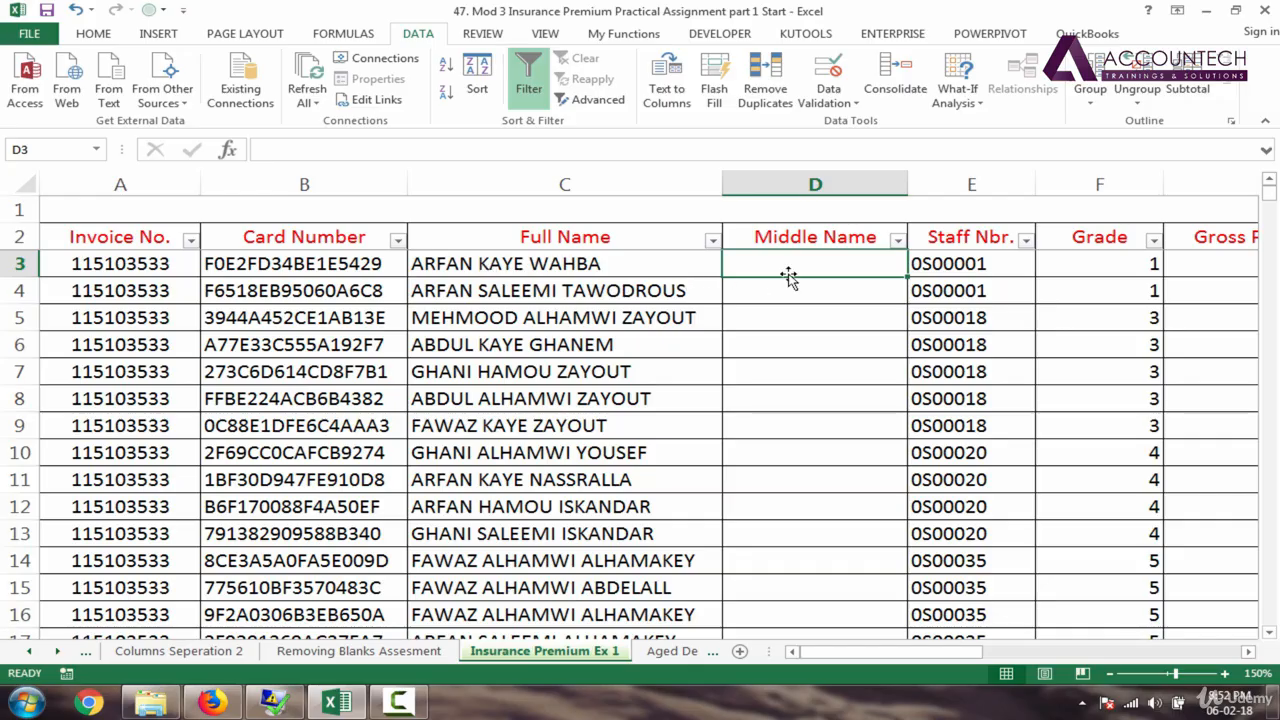
text(KAY)
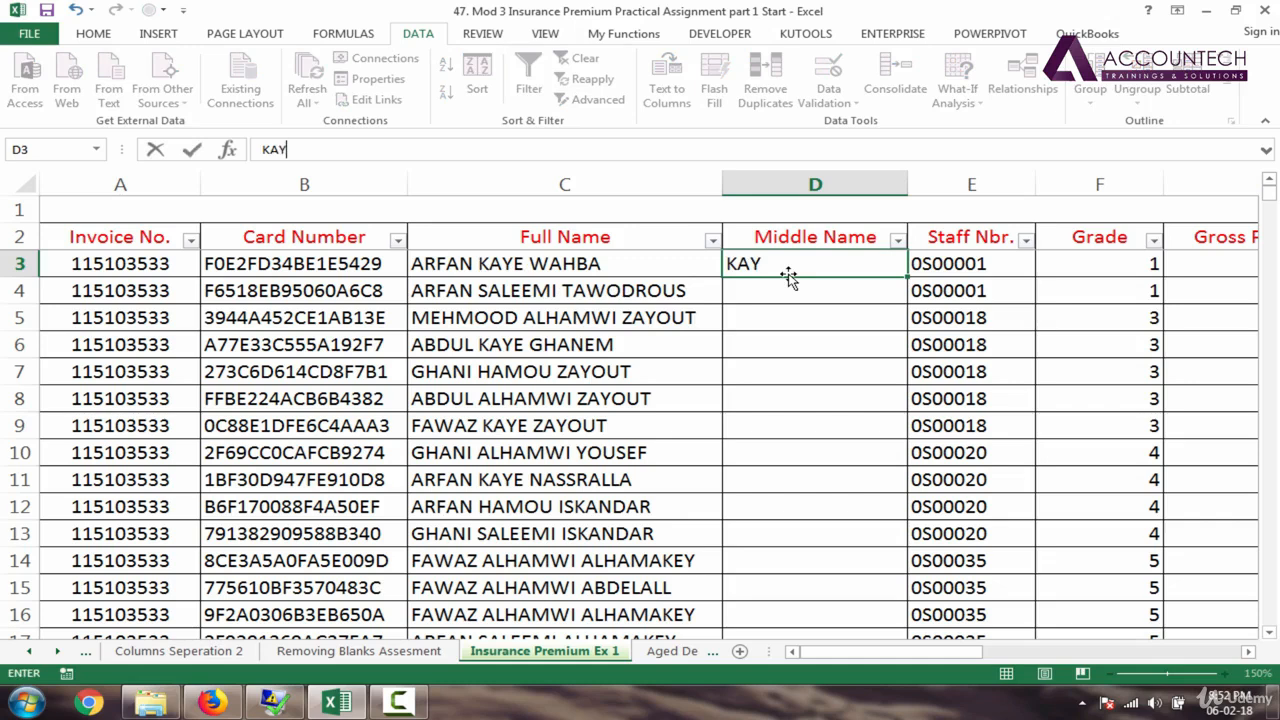
text(E)
key(Return)
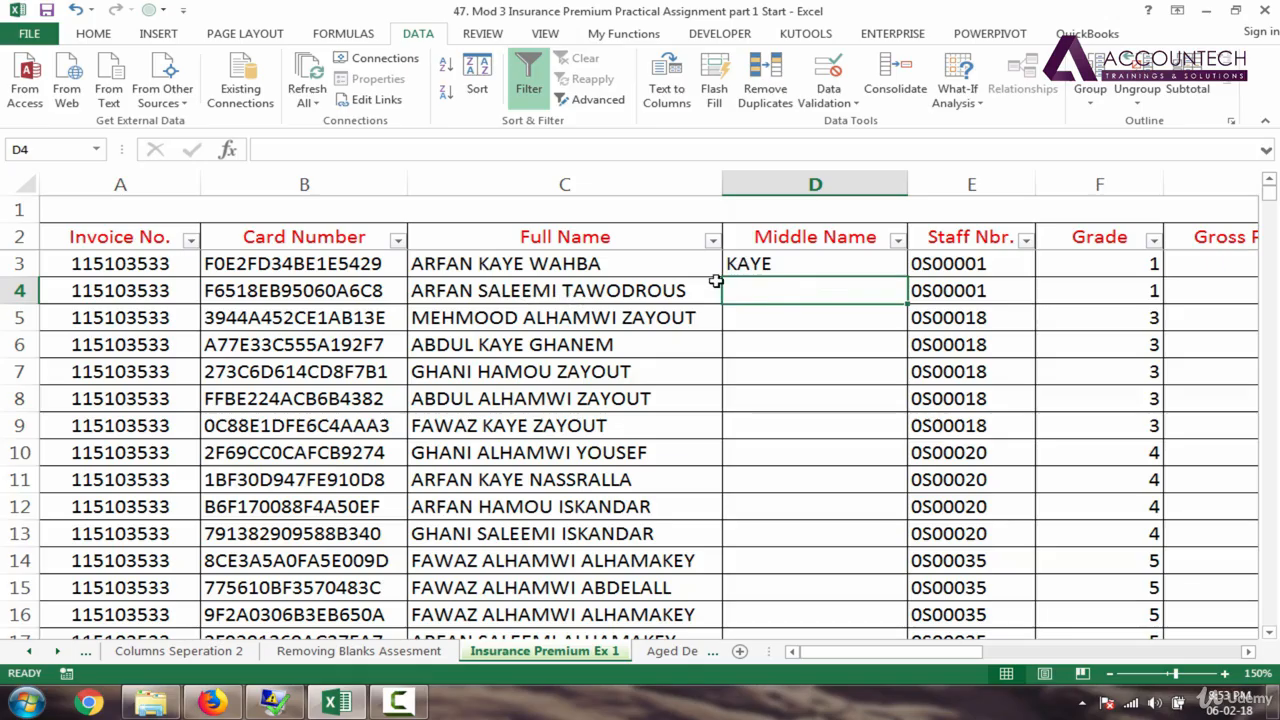
text(SALEEMI)
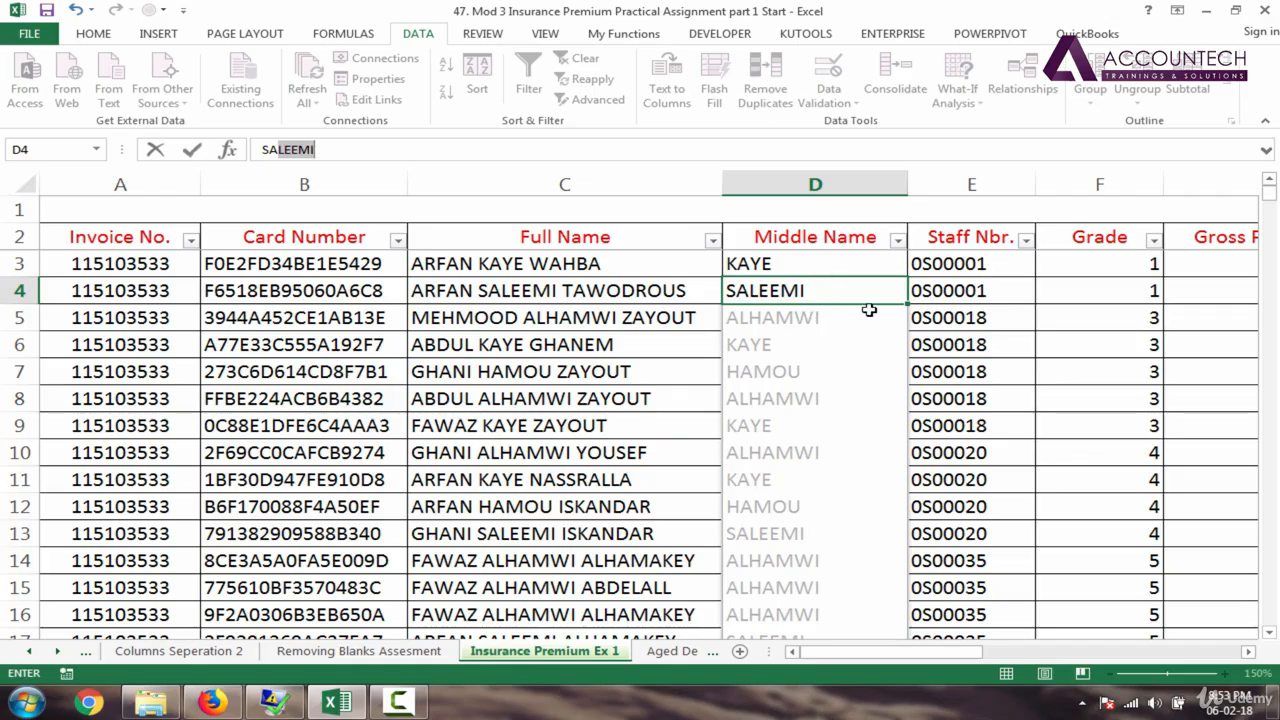
key(Return)
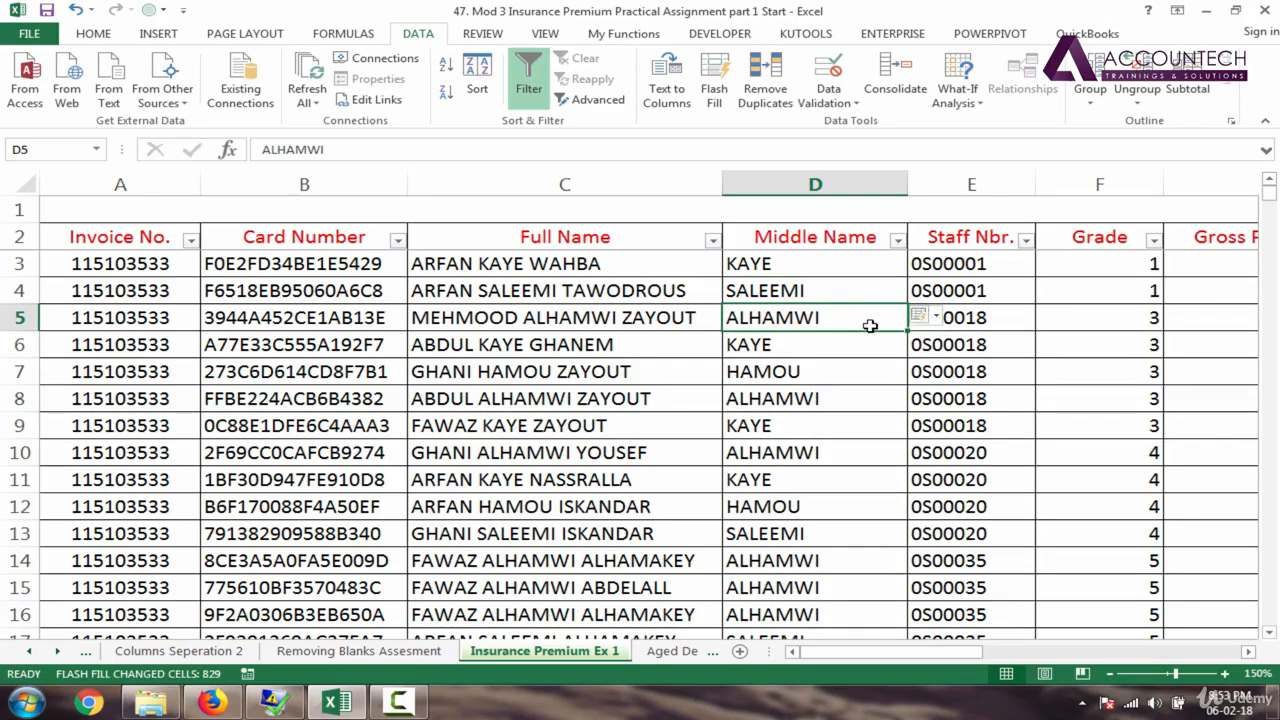
Step: Delete every middle name from D3 downward, including KAYE and SALEEMI, keeping only the header
key(ctrl+shift+Down)
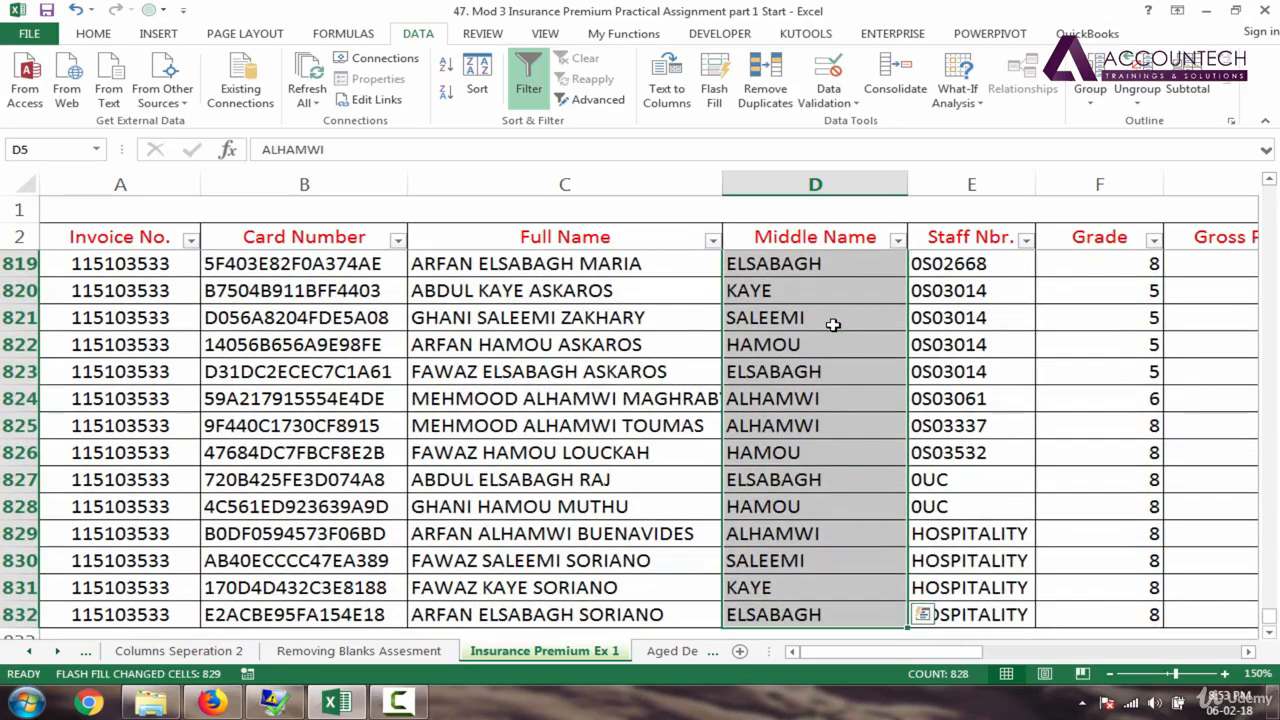
key(Delete)
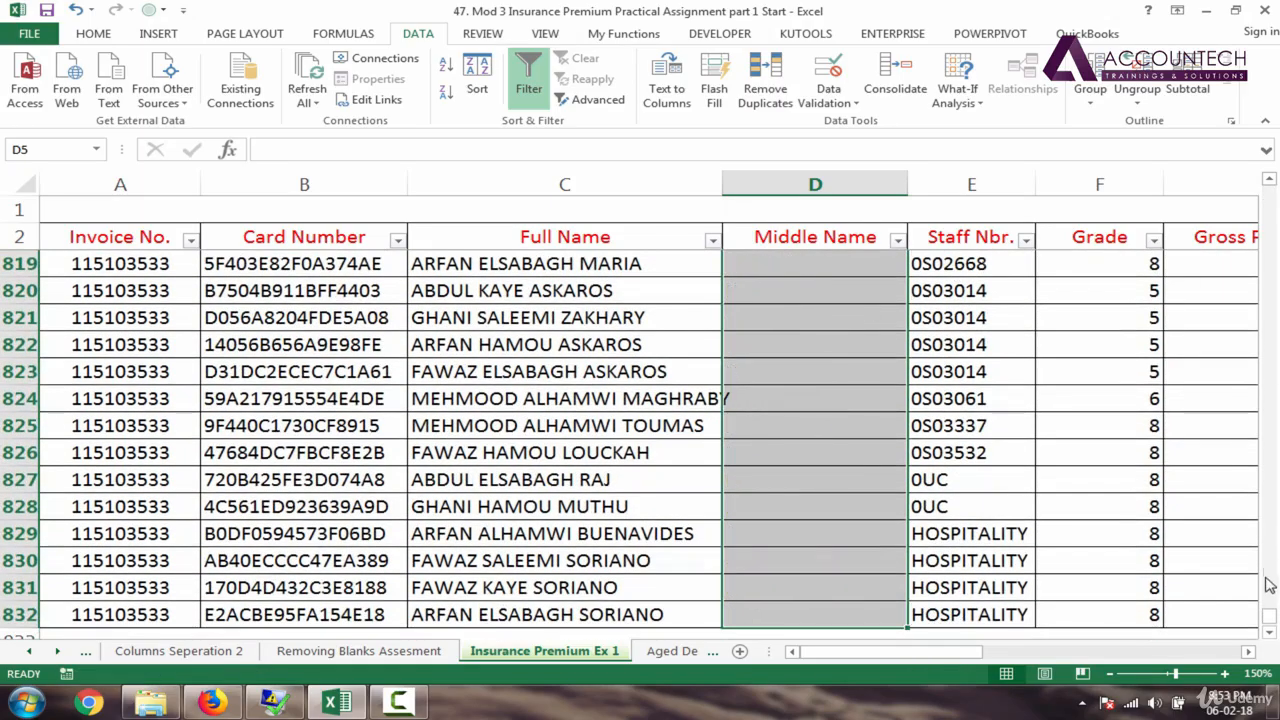
drag(1270, 616, 1263, 280)
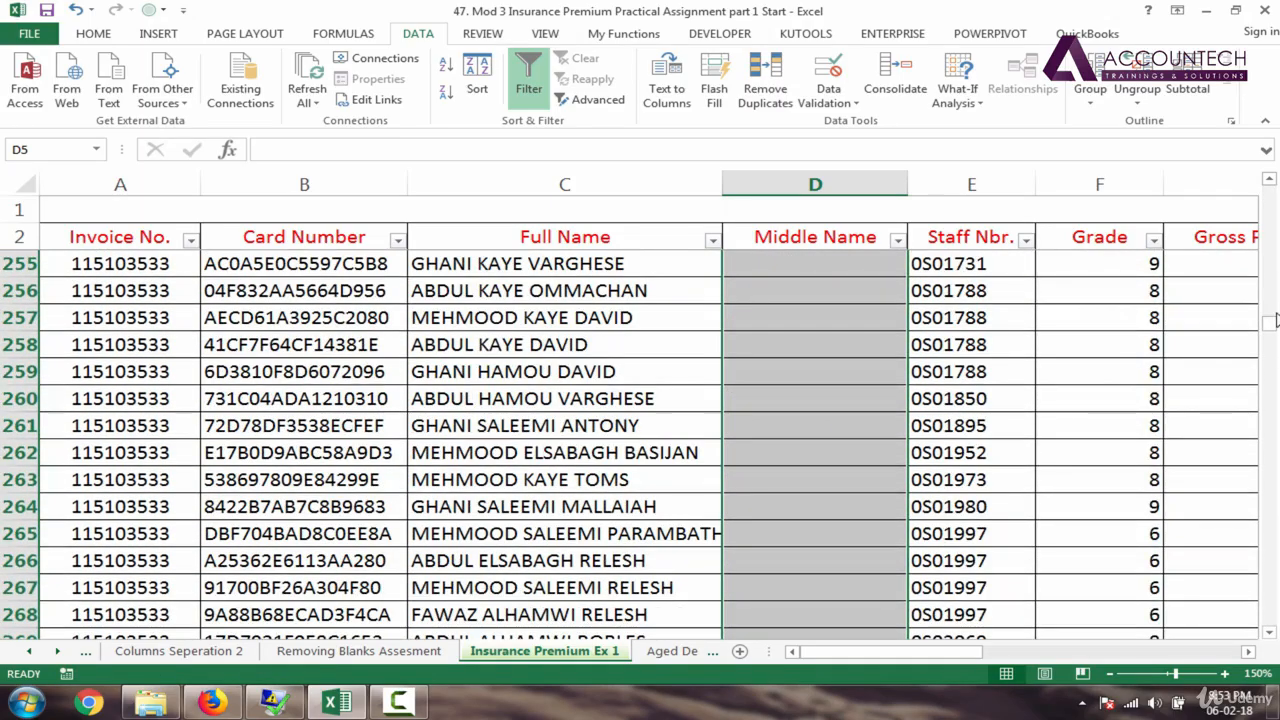
drag(1268, 326, 1268, 176)
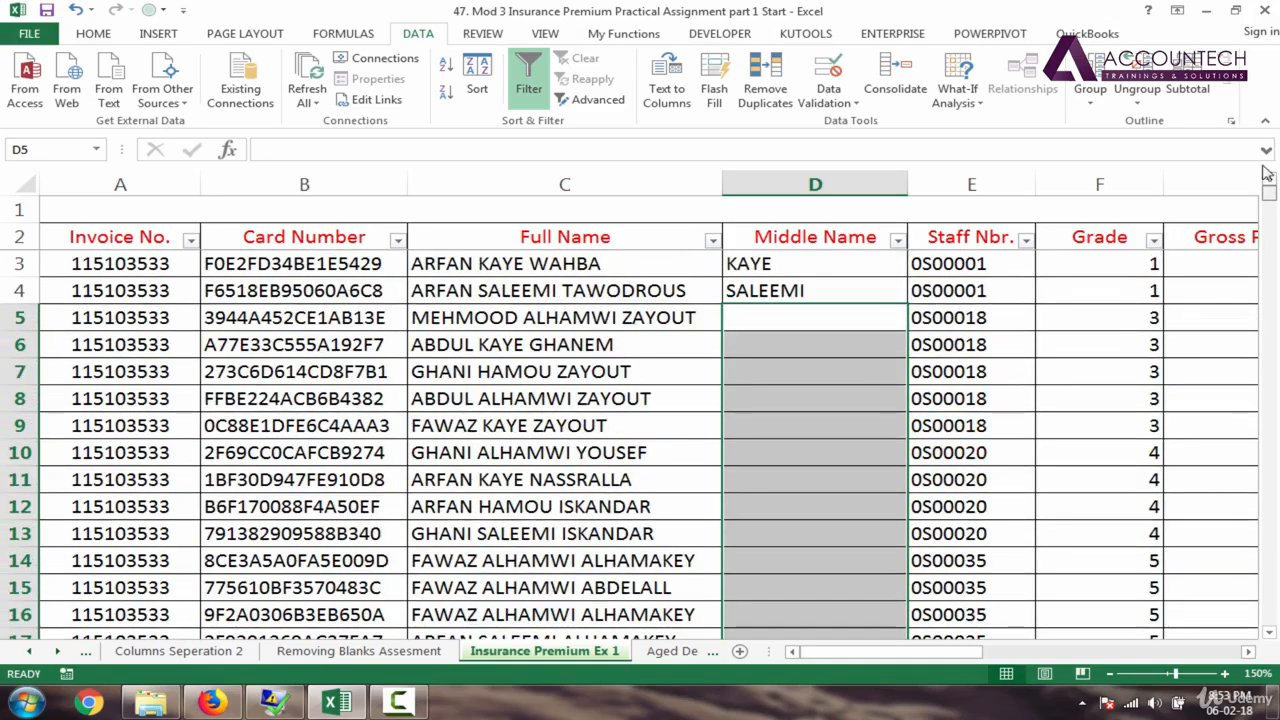
click(806, 292)
key(Delete)
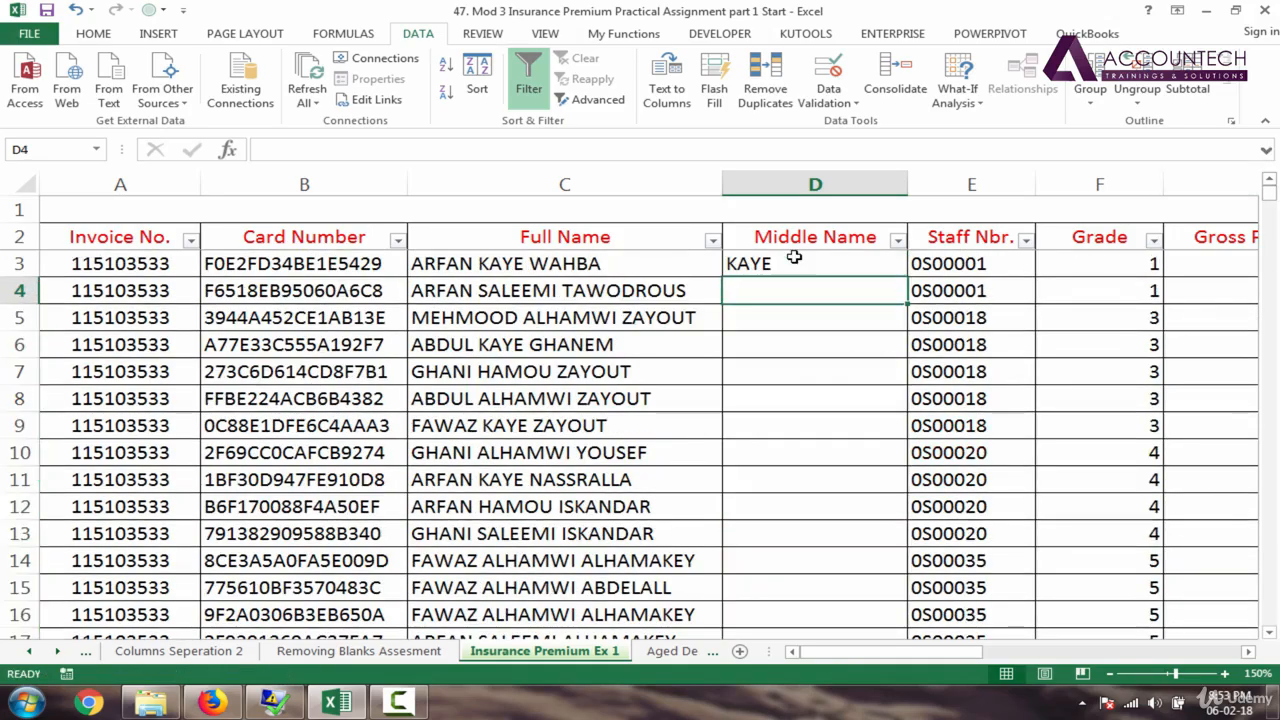
click(790, 260)
key(Delete)
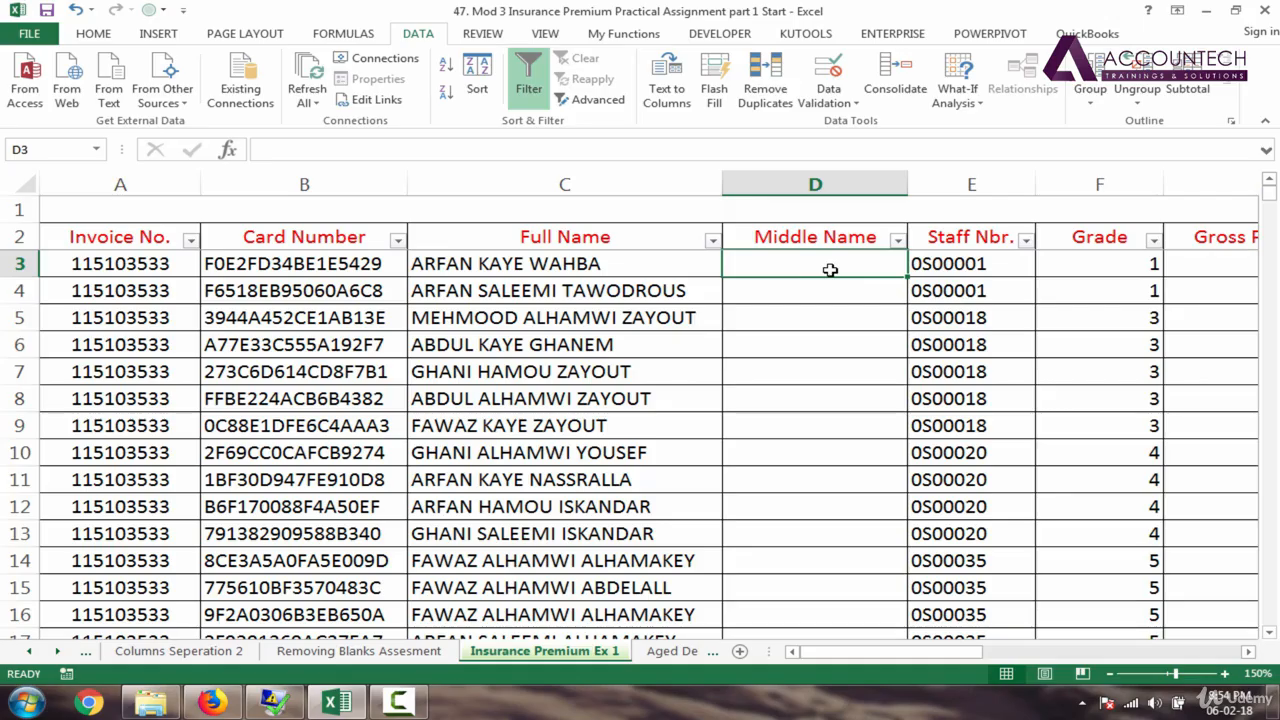
Step: Type KAYE in D3 and SALEEMI in D4
text(KAYE)
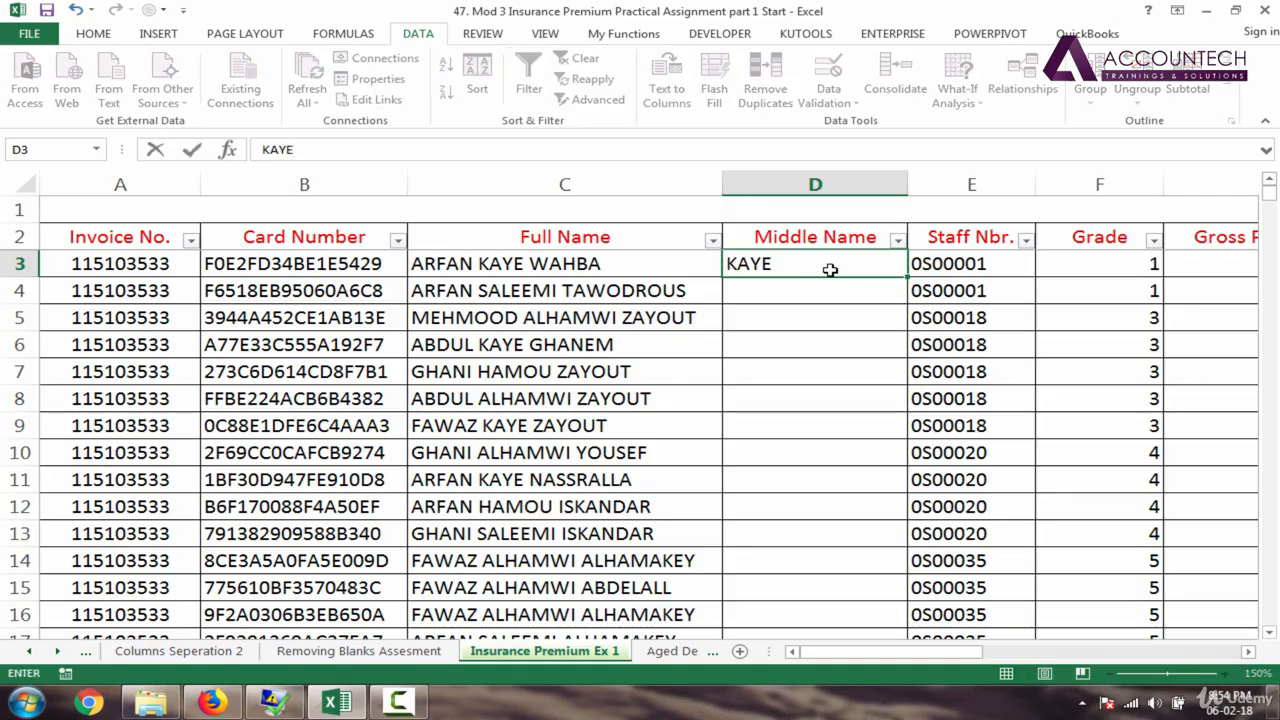
key(Return)
text(SALEEMI)
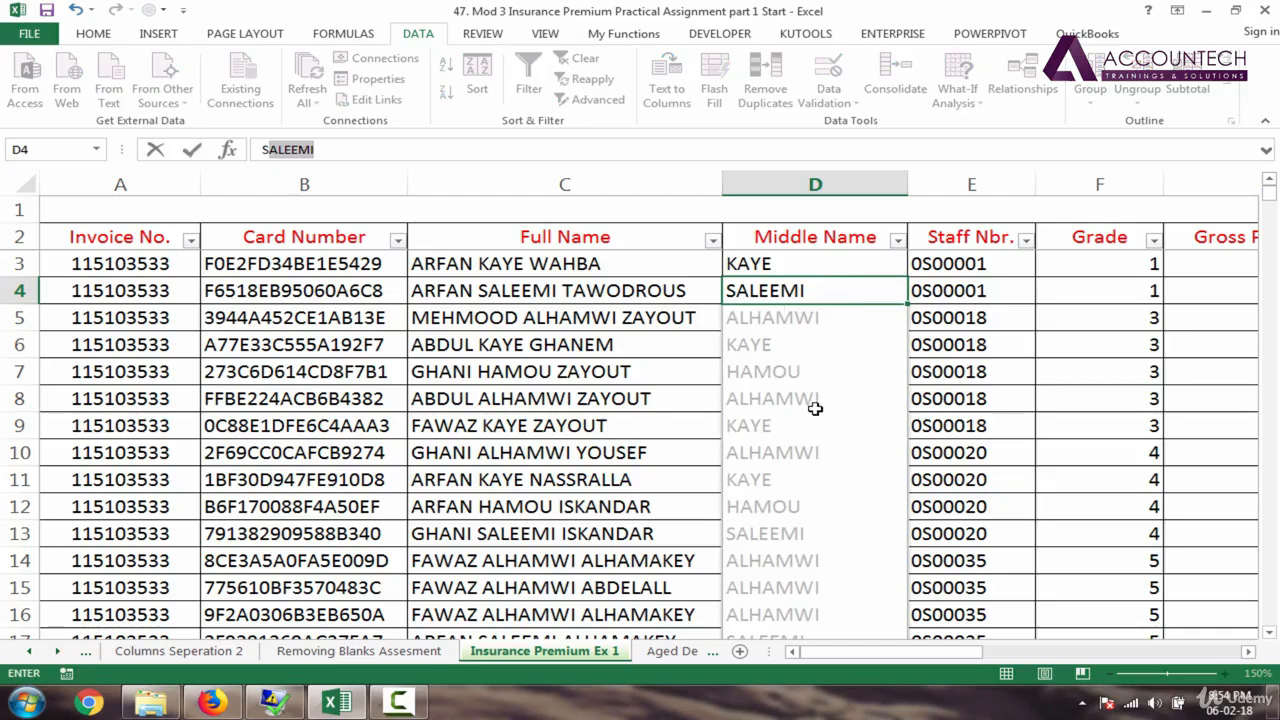
key(BackSpace)
key(BackSpace)
key(BackSpace)
key(BackSpace)
key(BackSpace)
key(BackSpace)
text(AE)
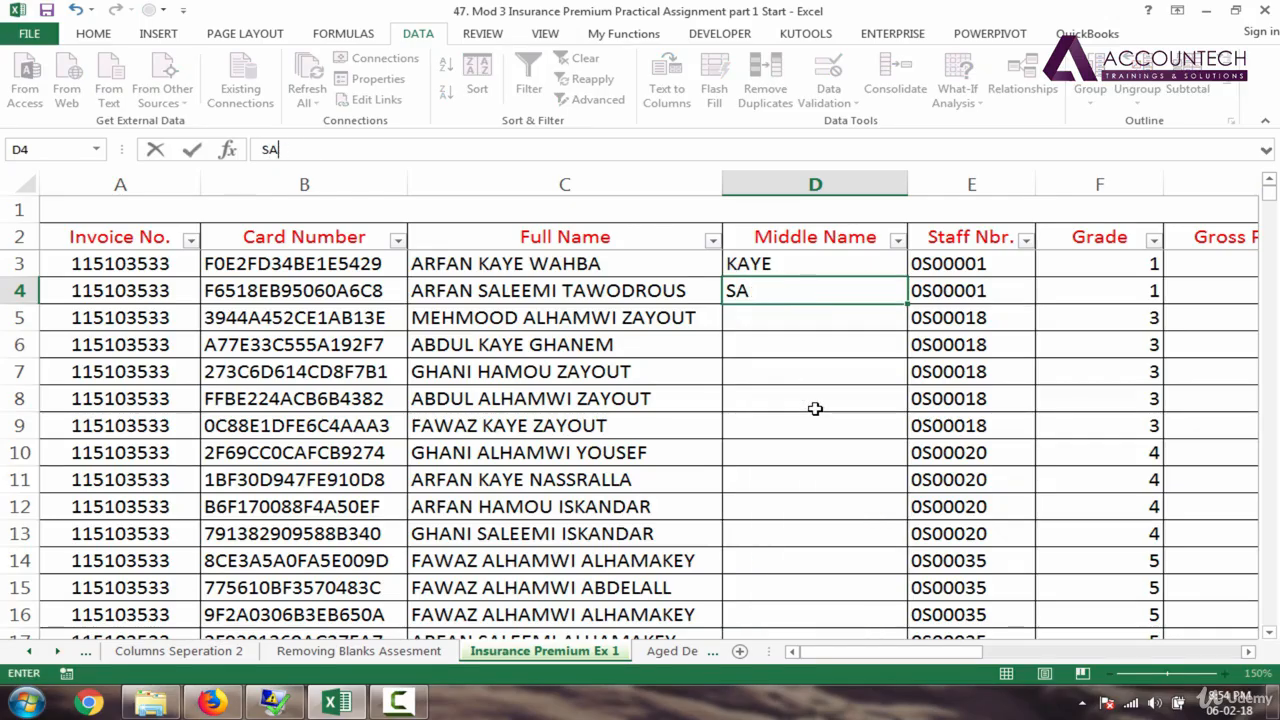
text(L)
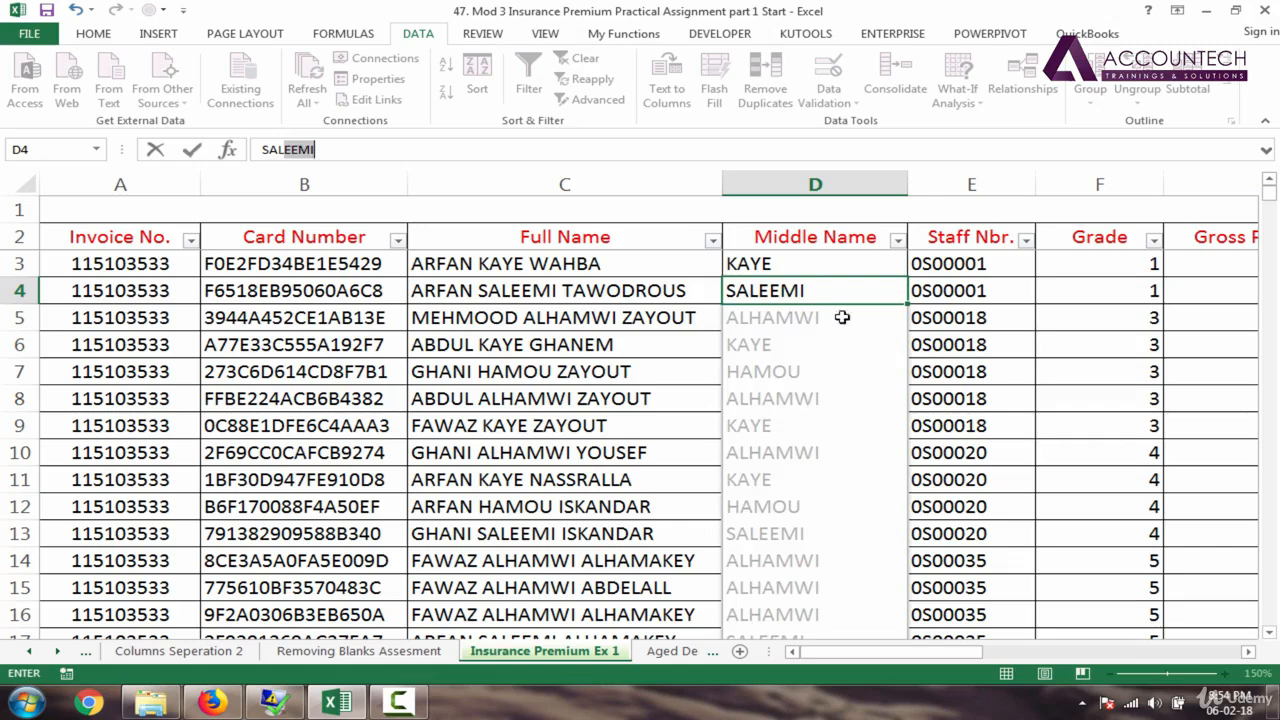
key(Return)
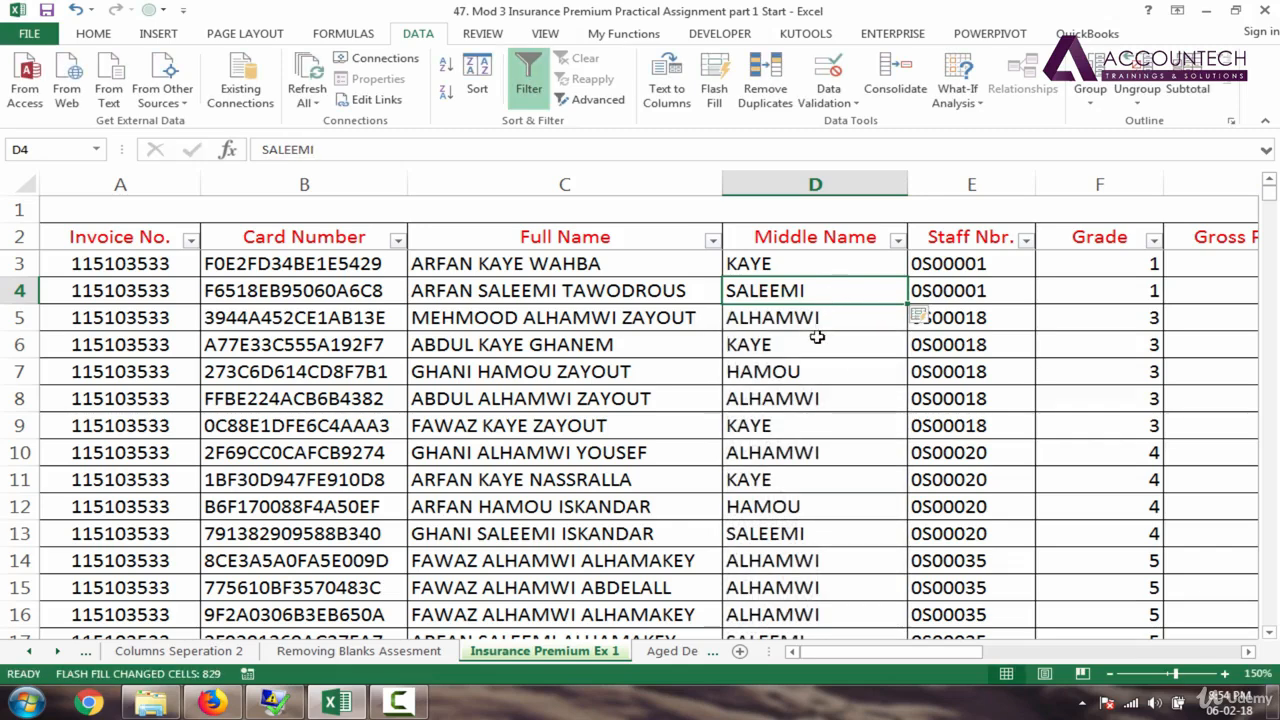
Step: Clear the auto-filled names below row 4 and enter ALHAMWI in D5
click(817, 338)
key(Up)
key(ctrl+shift+Down)
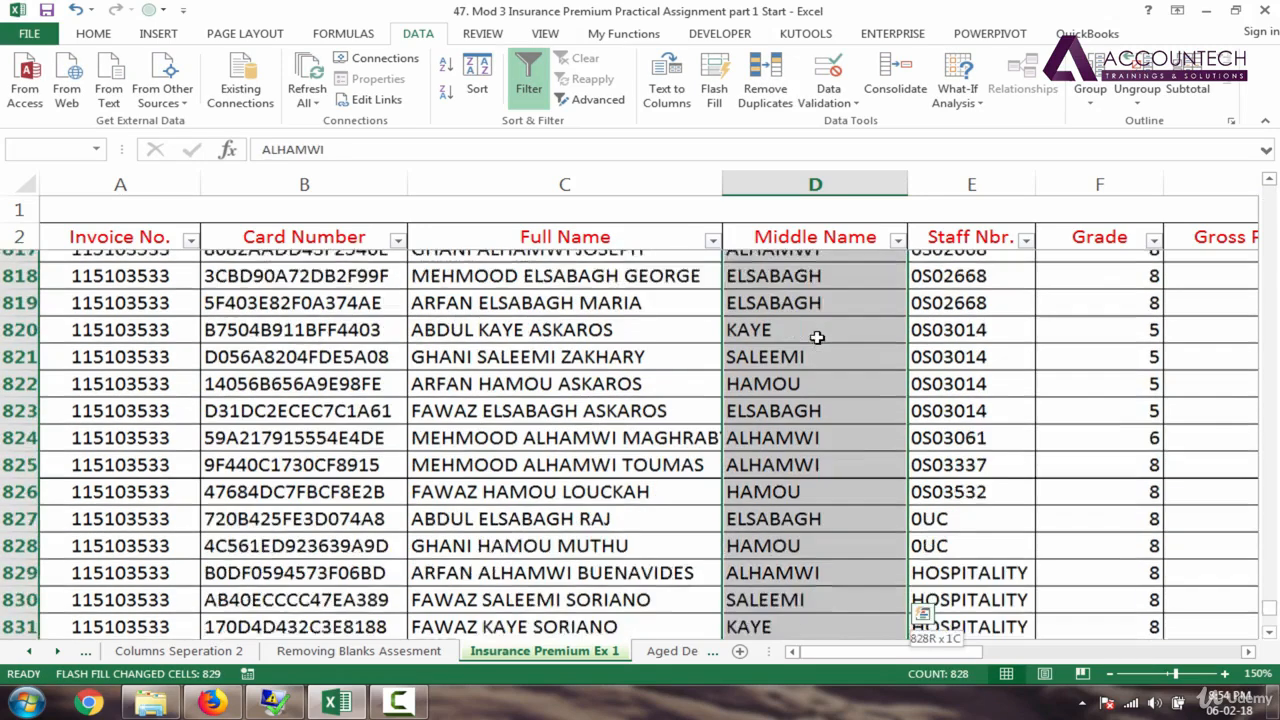
key(Delete)
click(829, 279)
key(ctrl+Up)
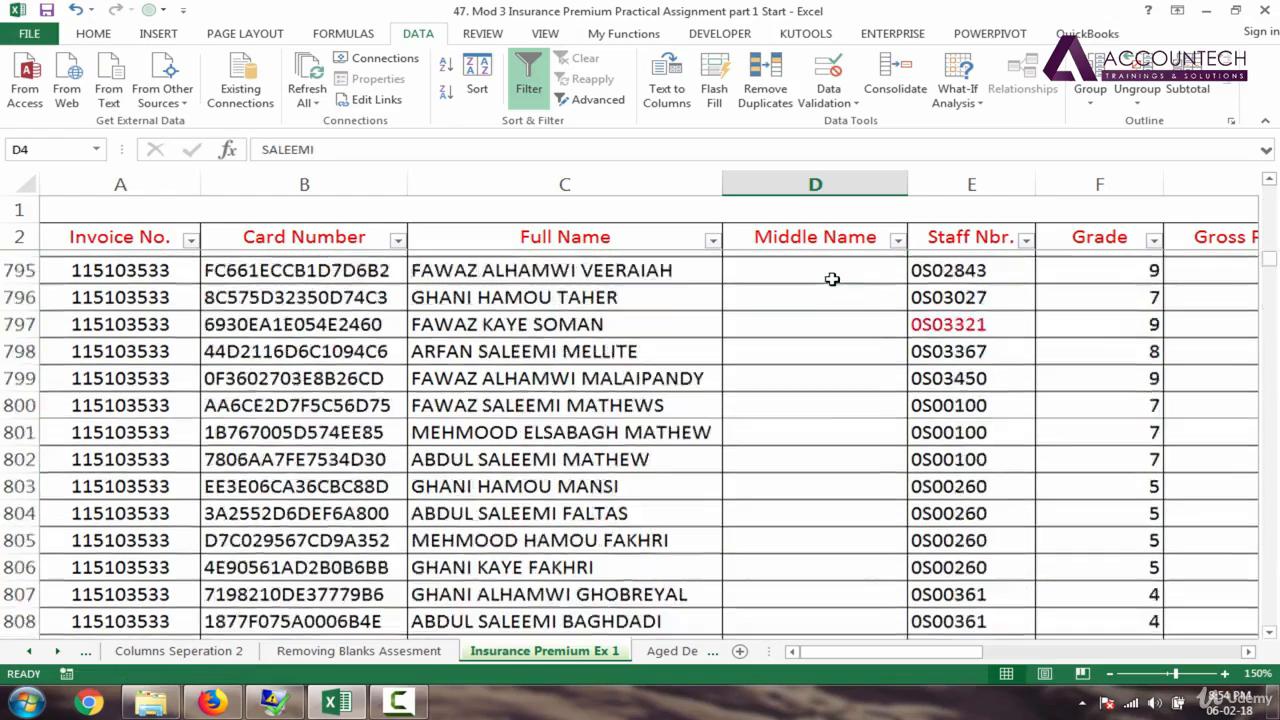
key(Up)
key(Down)
key(Down)
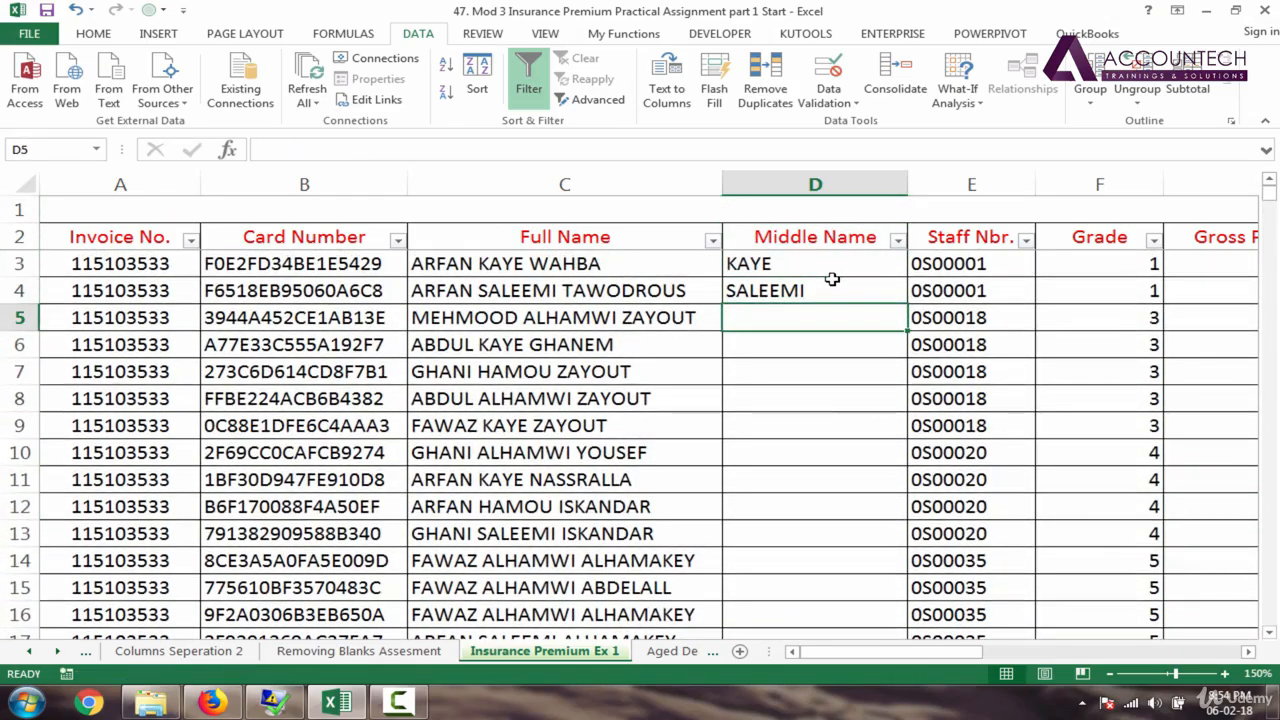
text(ALH)
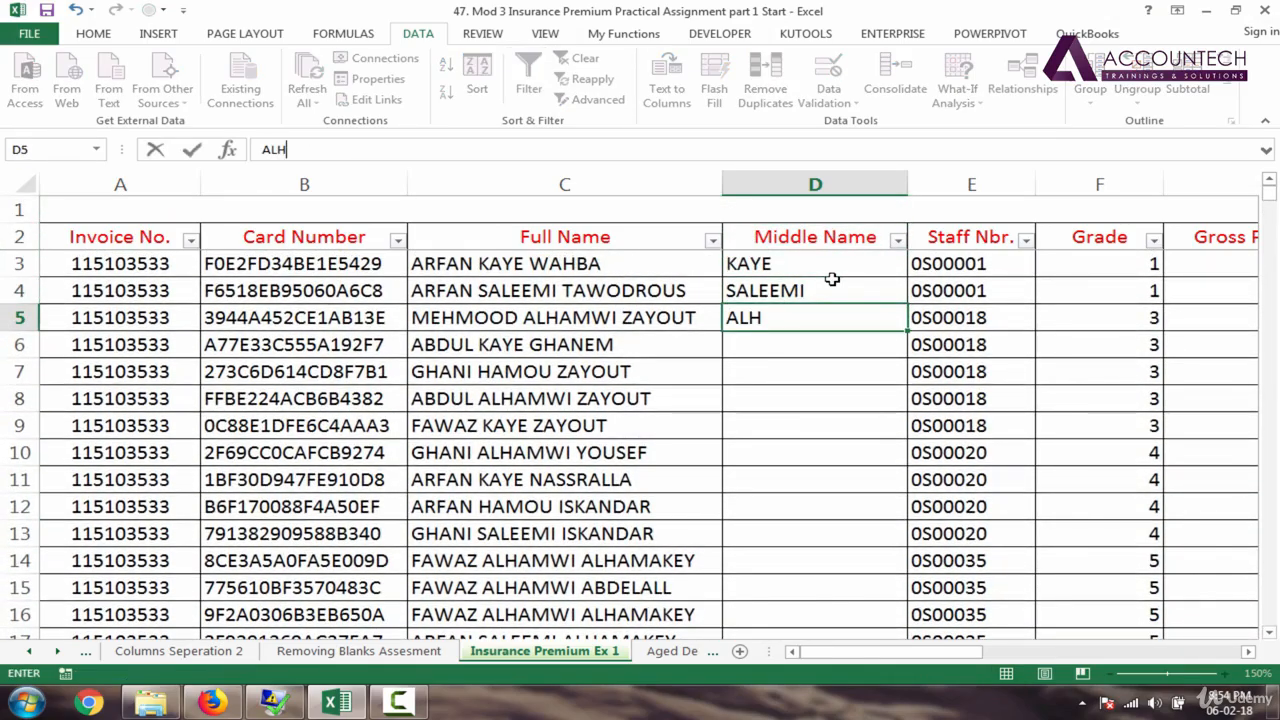
text(AMWI)
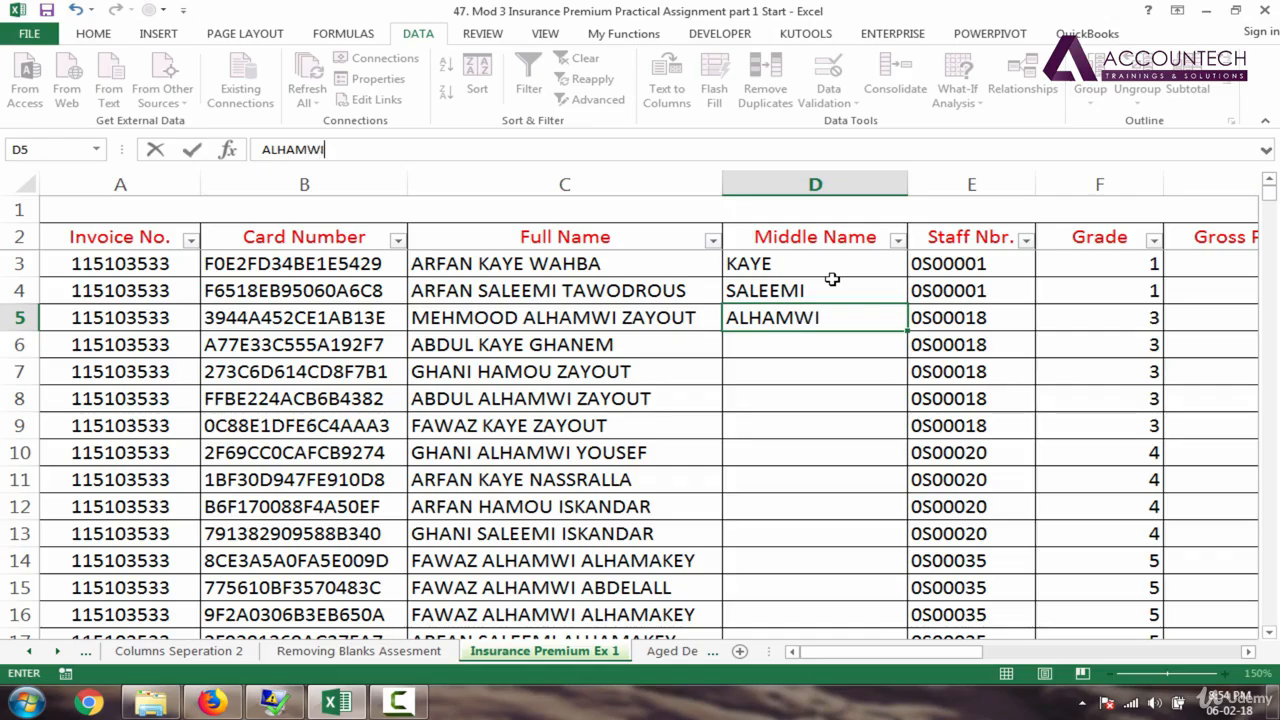
key(Return)
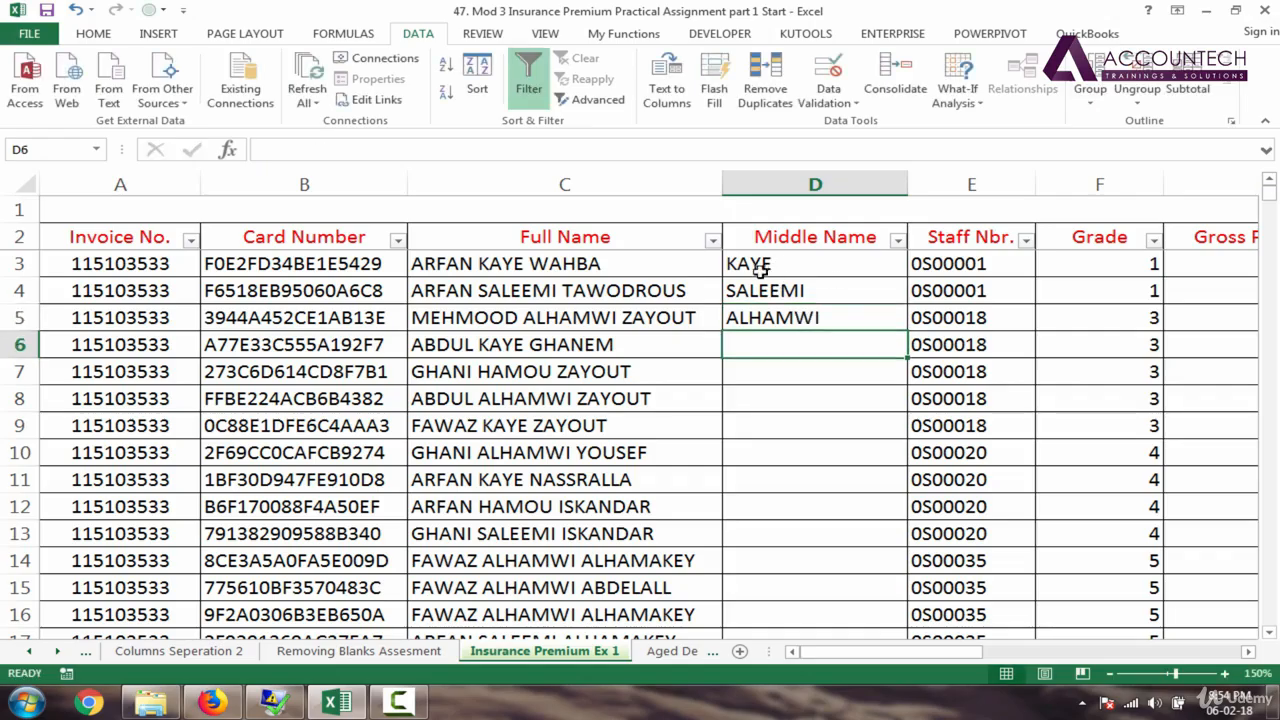
click(806, 324)
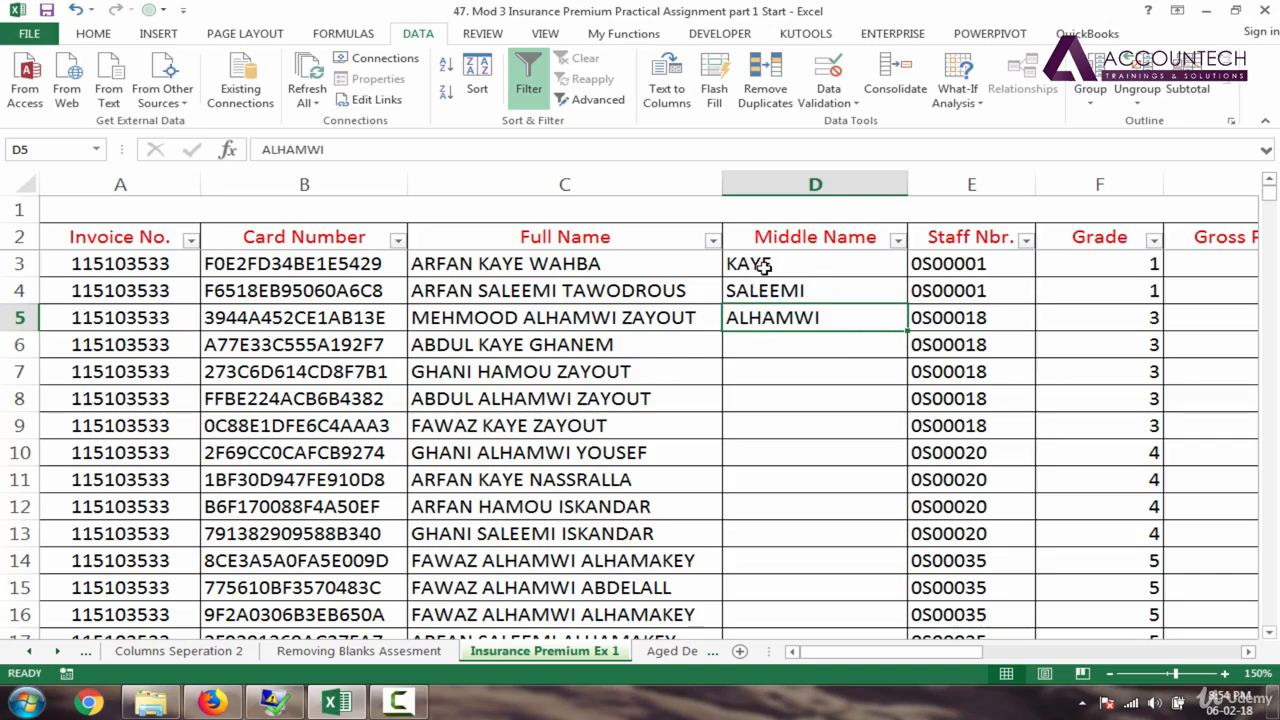
Step: Extend the D3:D5 samples down the column and switch the fill to Flash Fill
drag(767, 264, 772, 320)
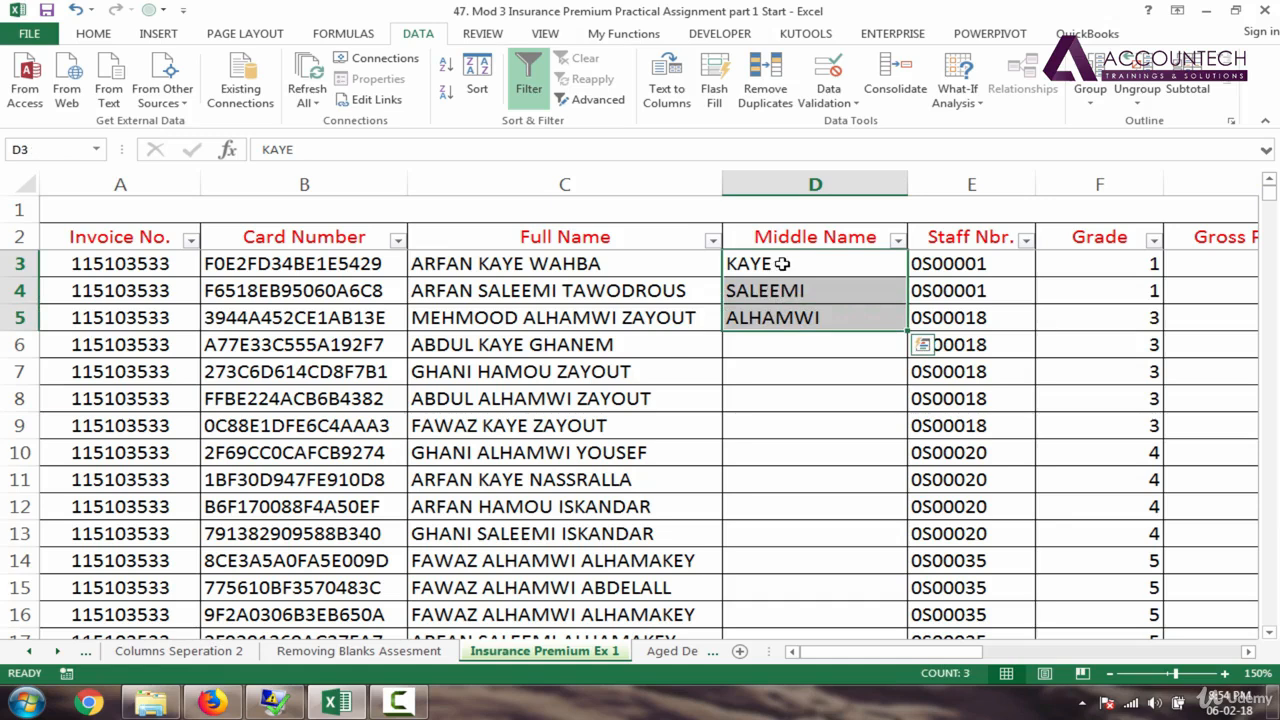
drag(782, 264, 782, 291)
drag(782, 322, 784, 322)
double_click(906, 332)
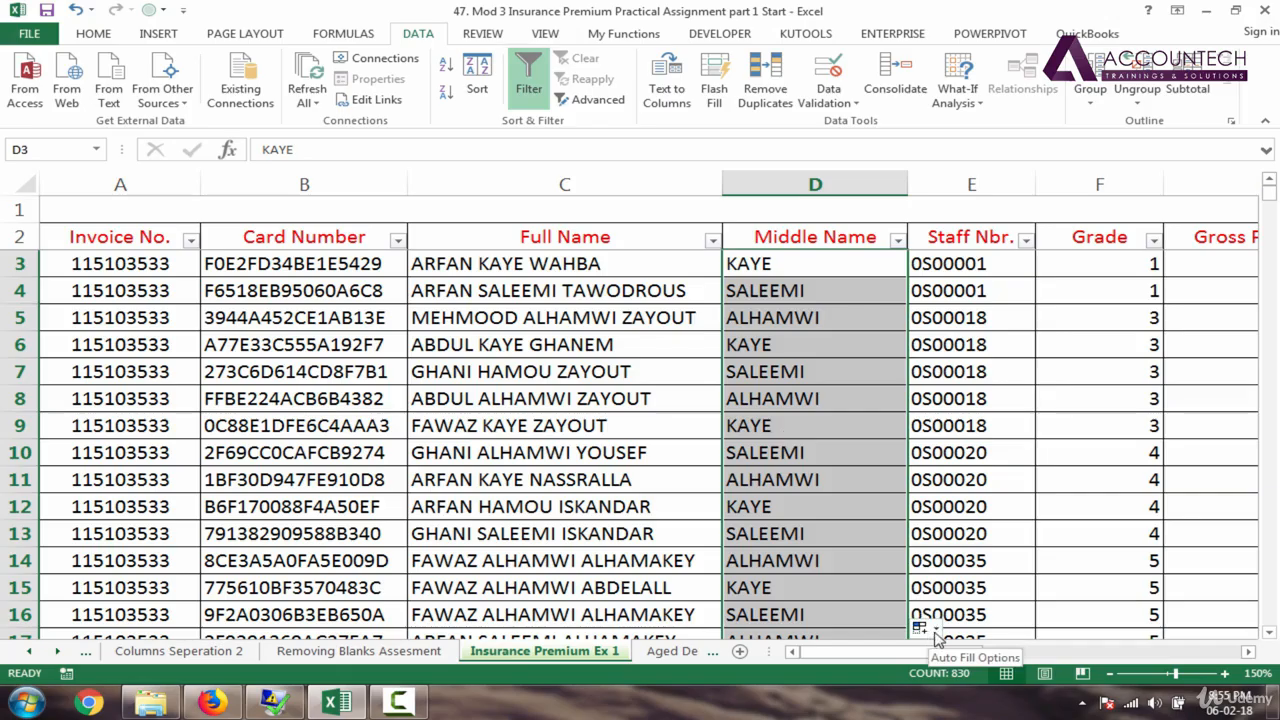
click(935, 630)
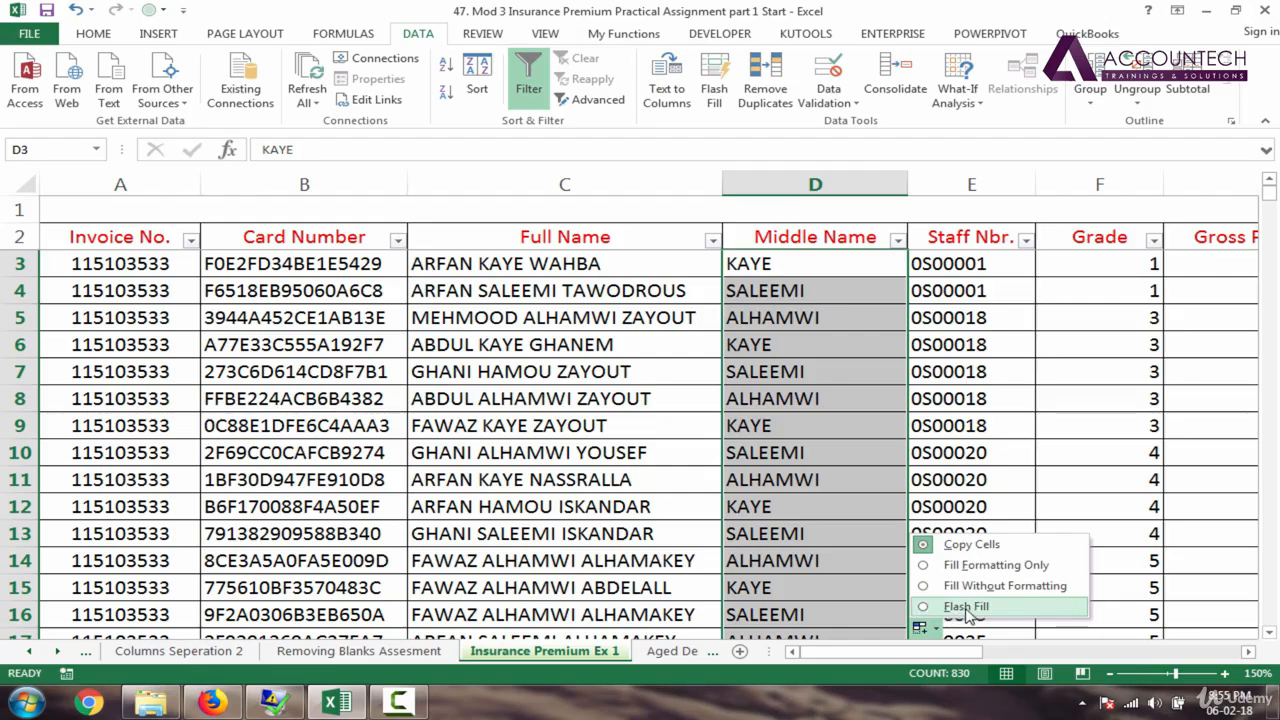
click(966, 606)
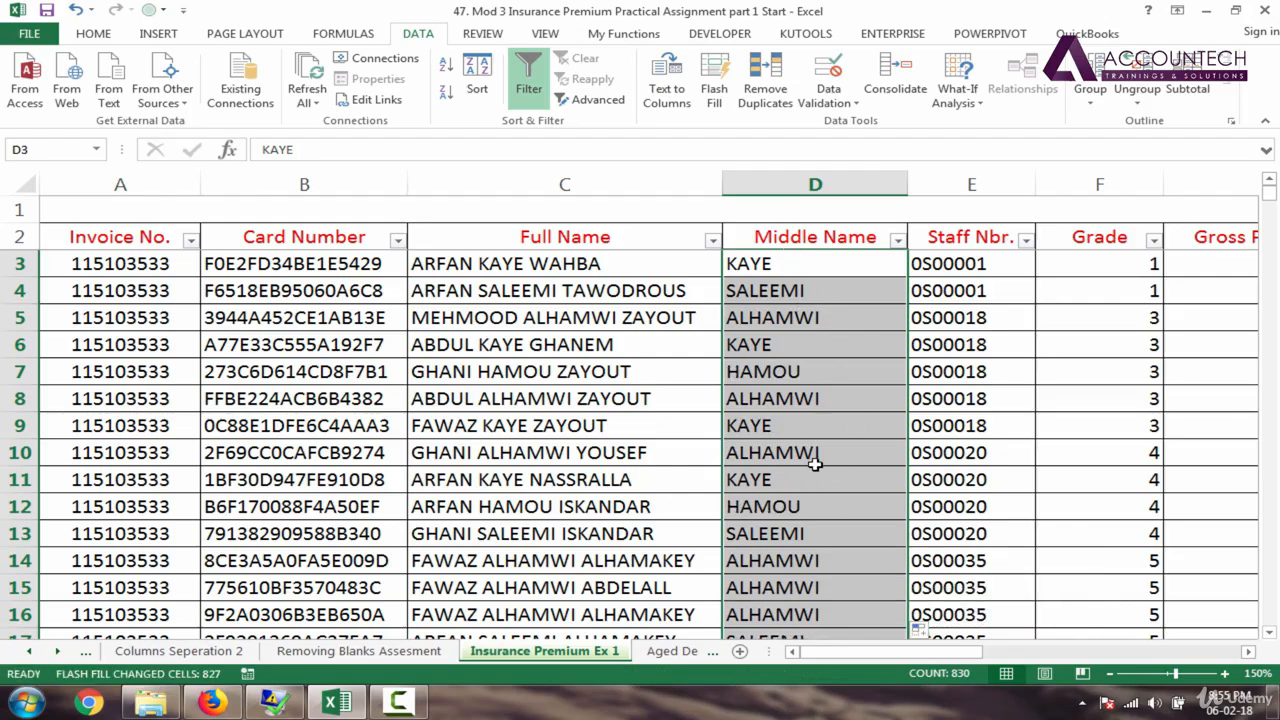
Step: Spot-check the extracted middle names further down, such as HAMOU and ELSABAGH
click(815, 464)
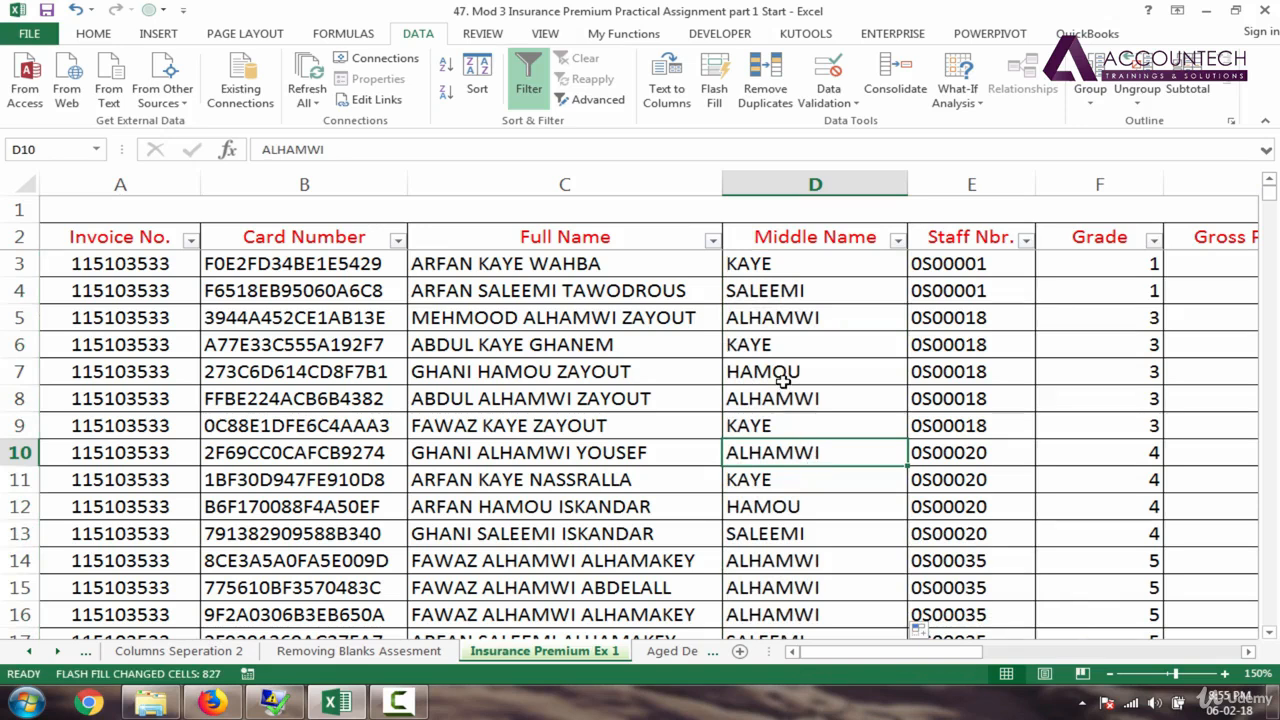
click(764, 511)
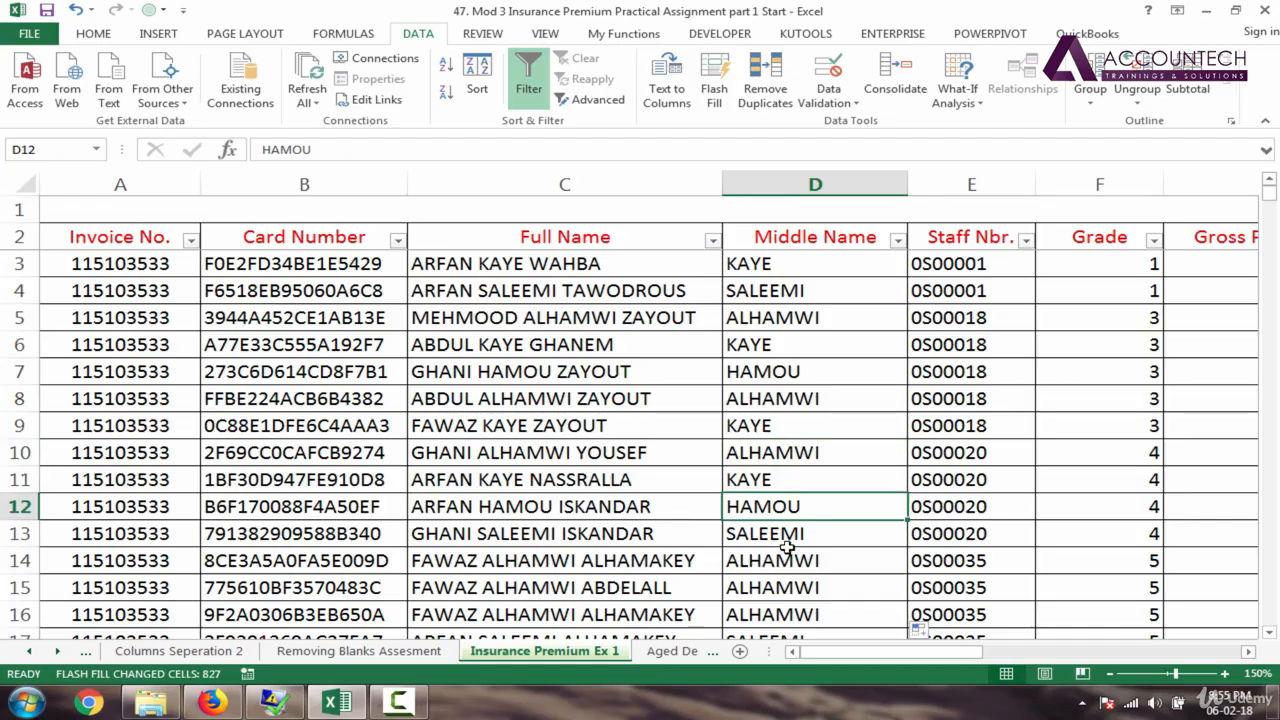
click(775, 592)
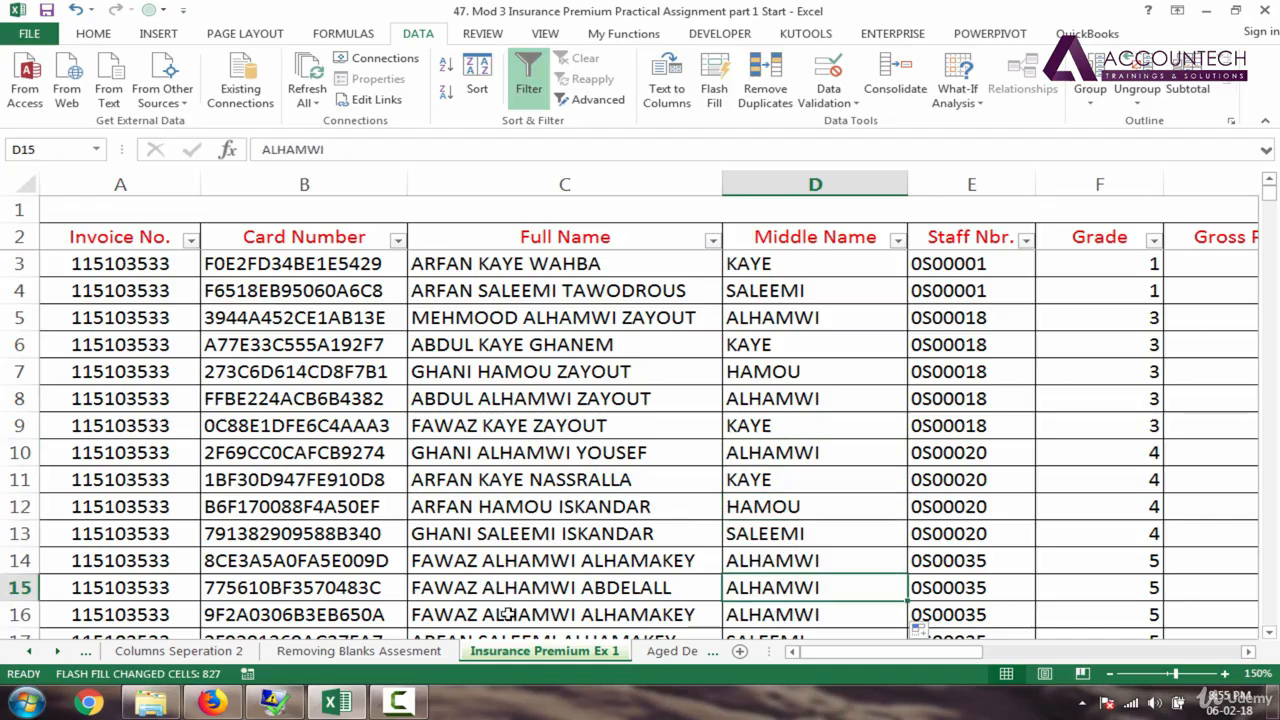
click(747, 608)
key(Down)
key(Down)
key(Down)
key(Down)
key(Down)
key(Down)
key(Down)
key(Down)
key(Down)
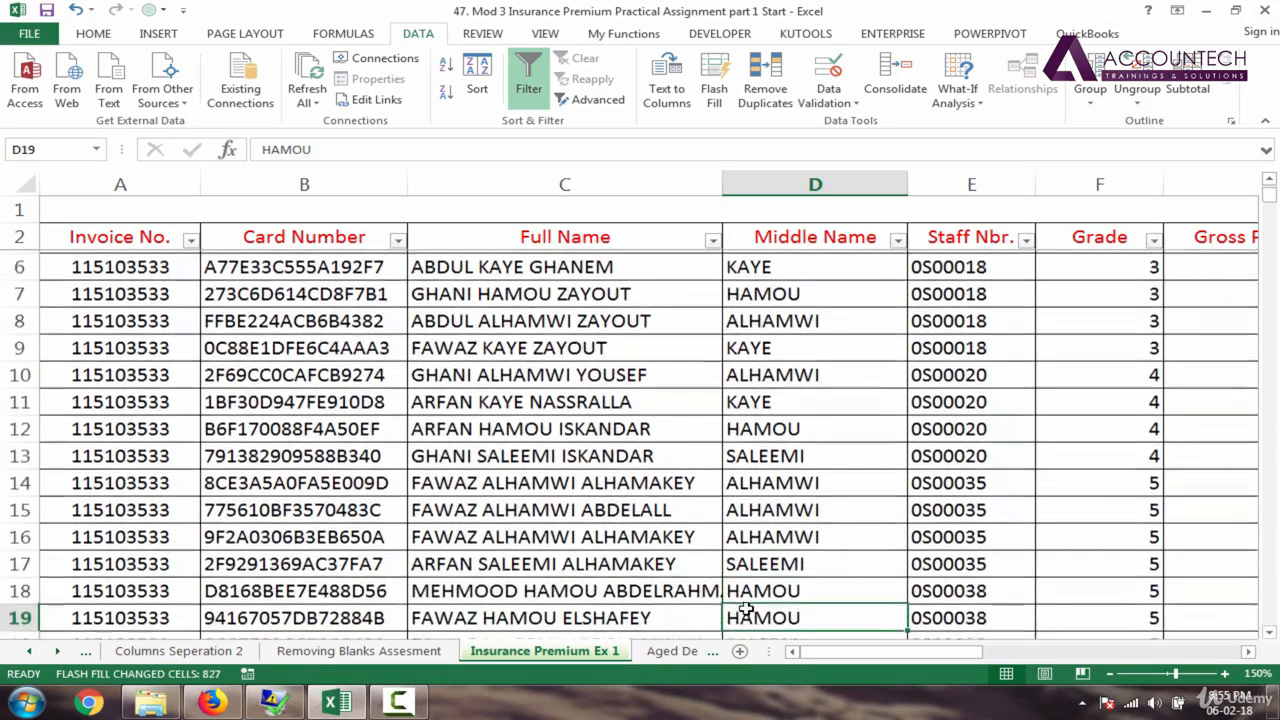
key(Down)
key(Down)
key(Down)
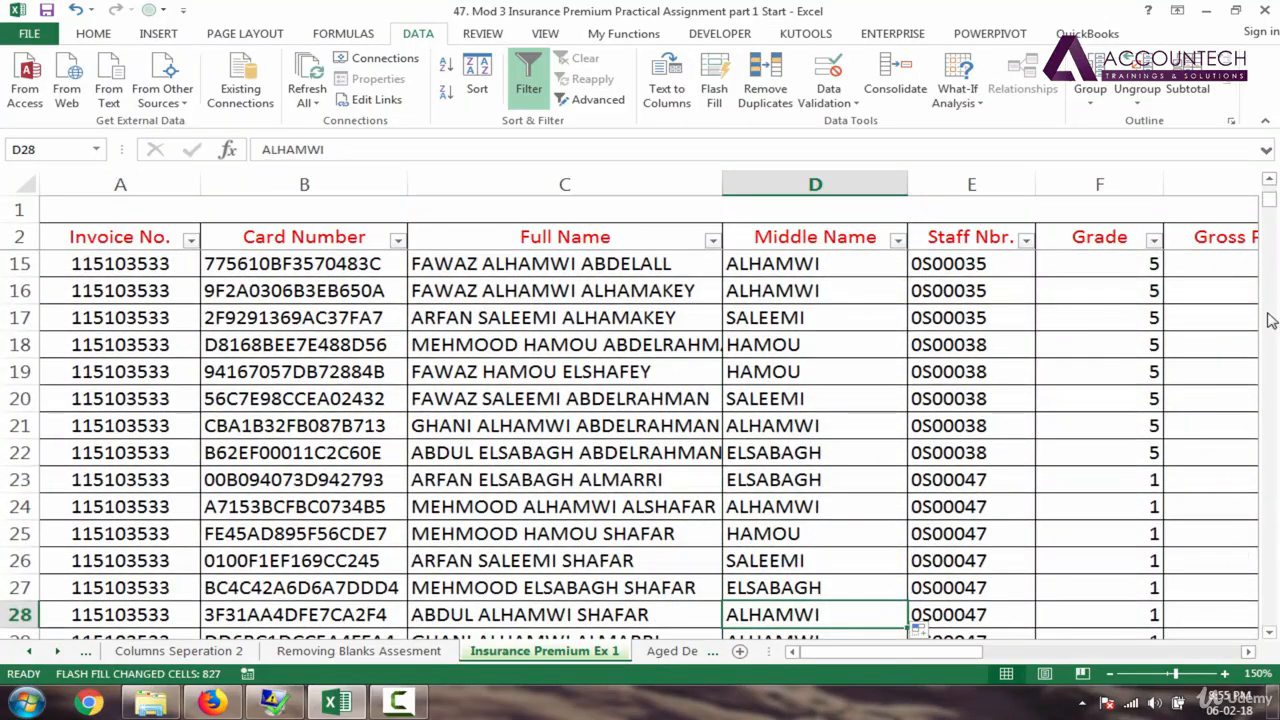
drag(1272, 210, 1272, 192)
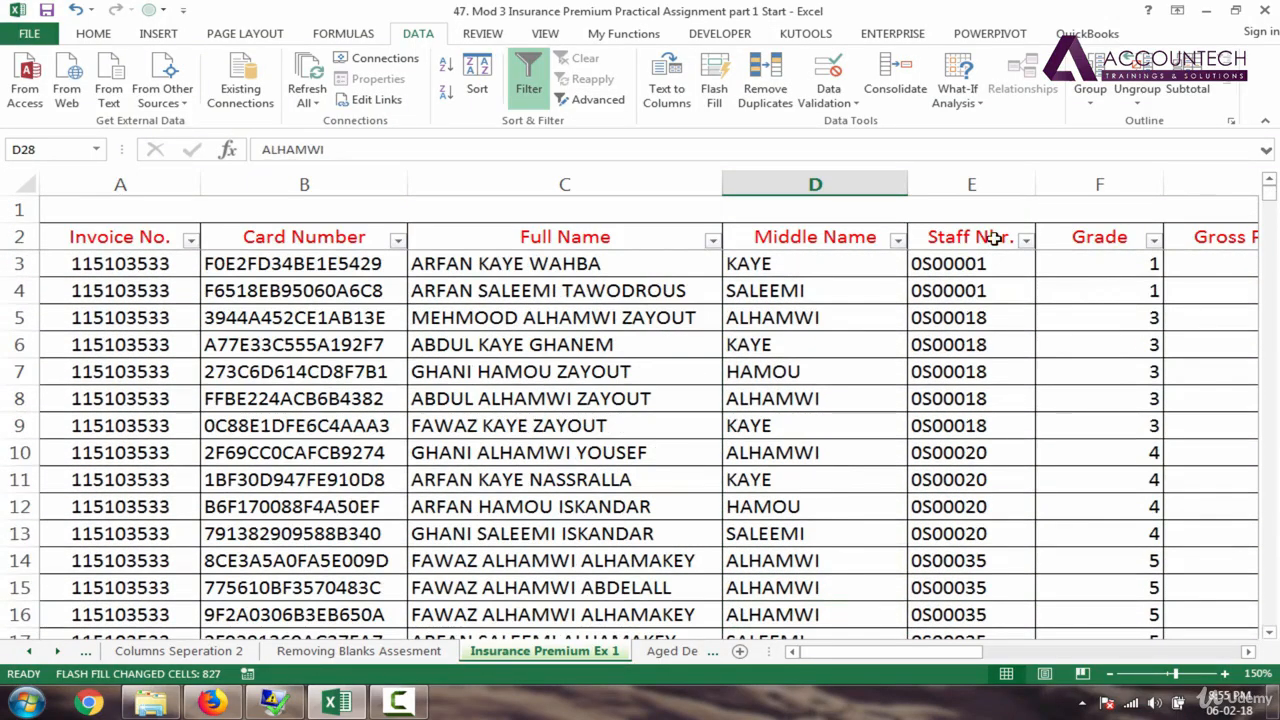
Step: Insert a blank column before Full Name headed 'Mid 2'
click(846, 266)
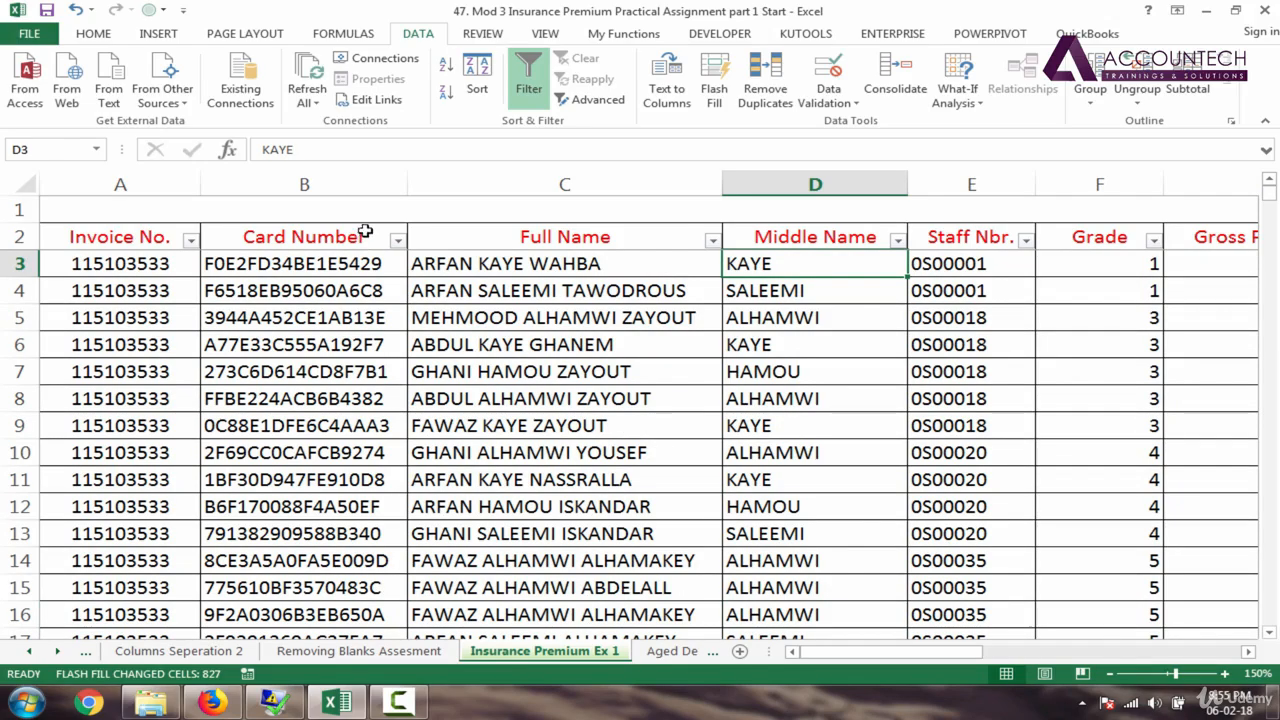
right_click(464, 179)
click(505, 311)
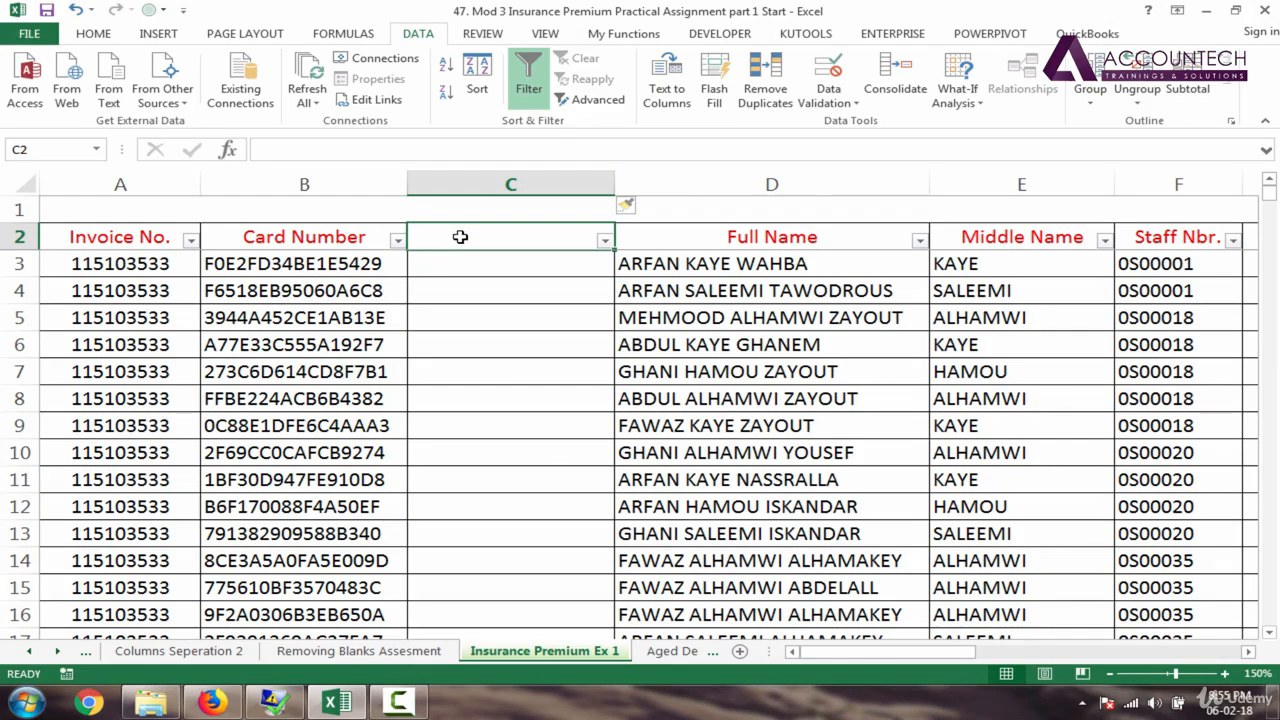
text(Mid 2)
key(Return)
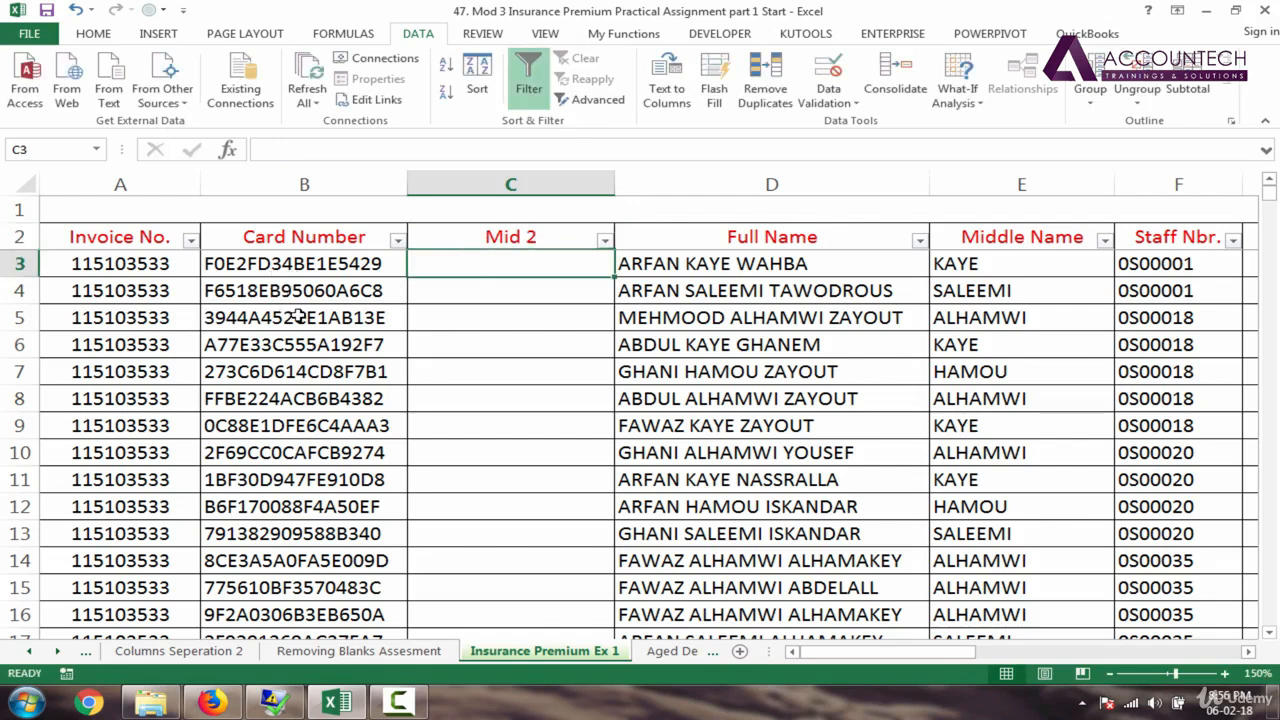
Step: Enter the card-number samples 34, B9, 52 and C5 in C3:C6 and check them
text(34)
key(Return)
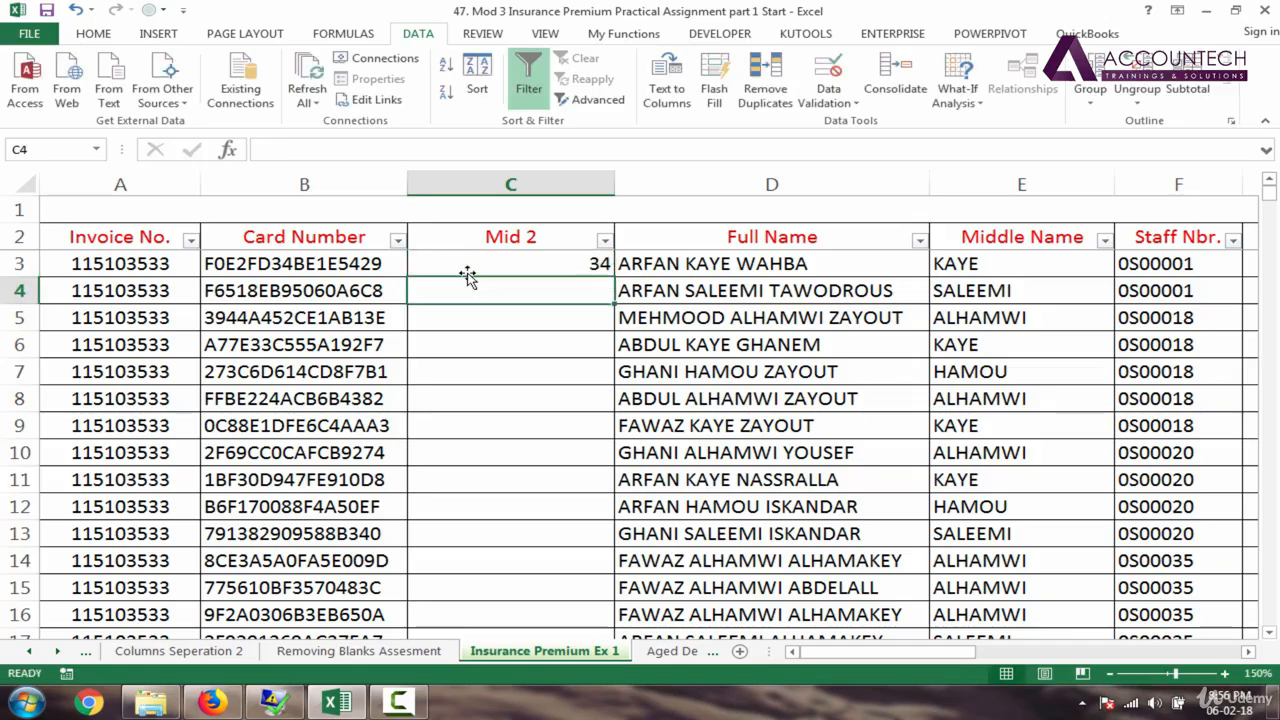
text(B)
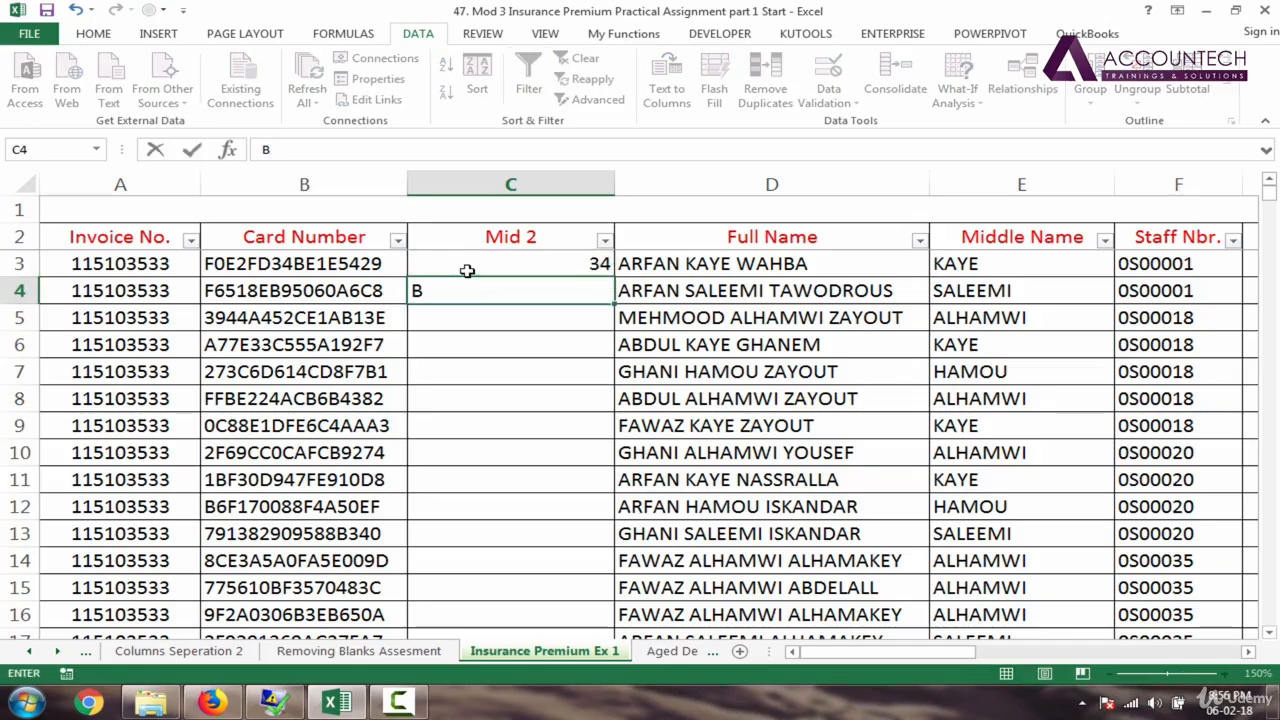
text(9)
key(Return)
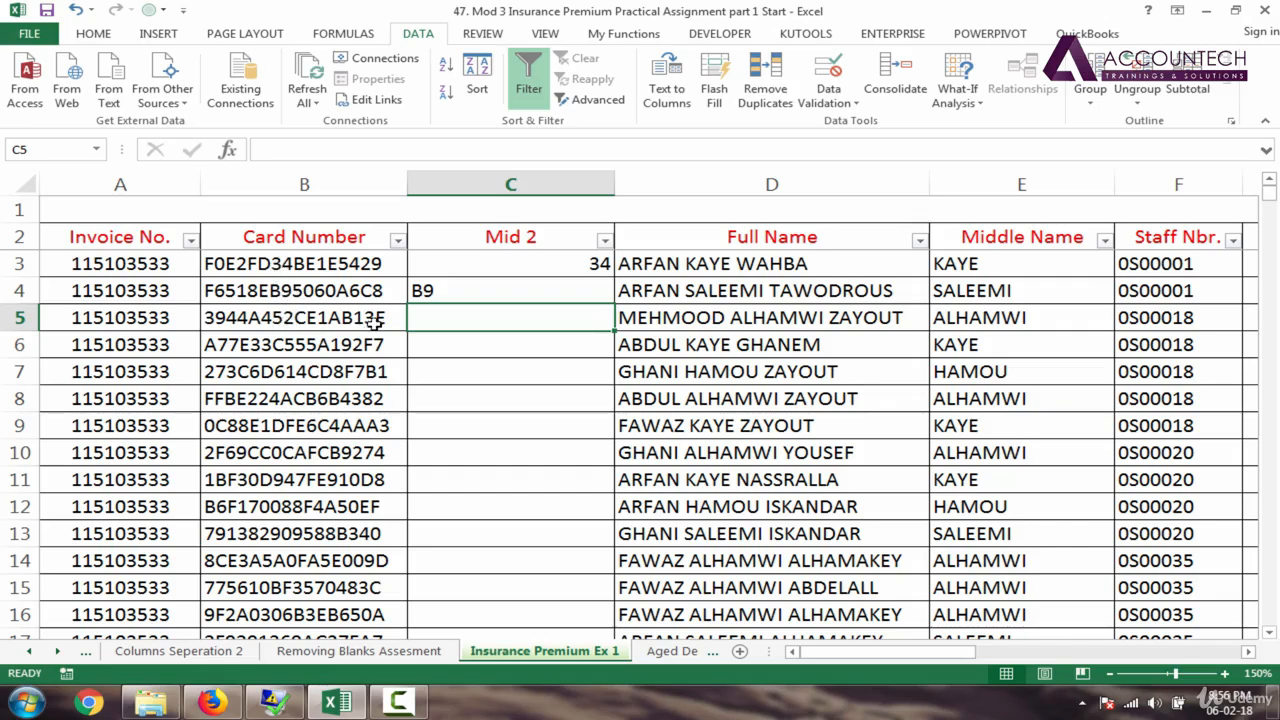
text(52)
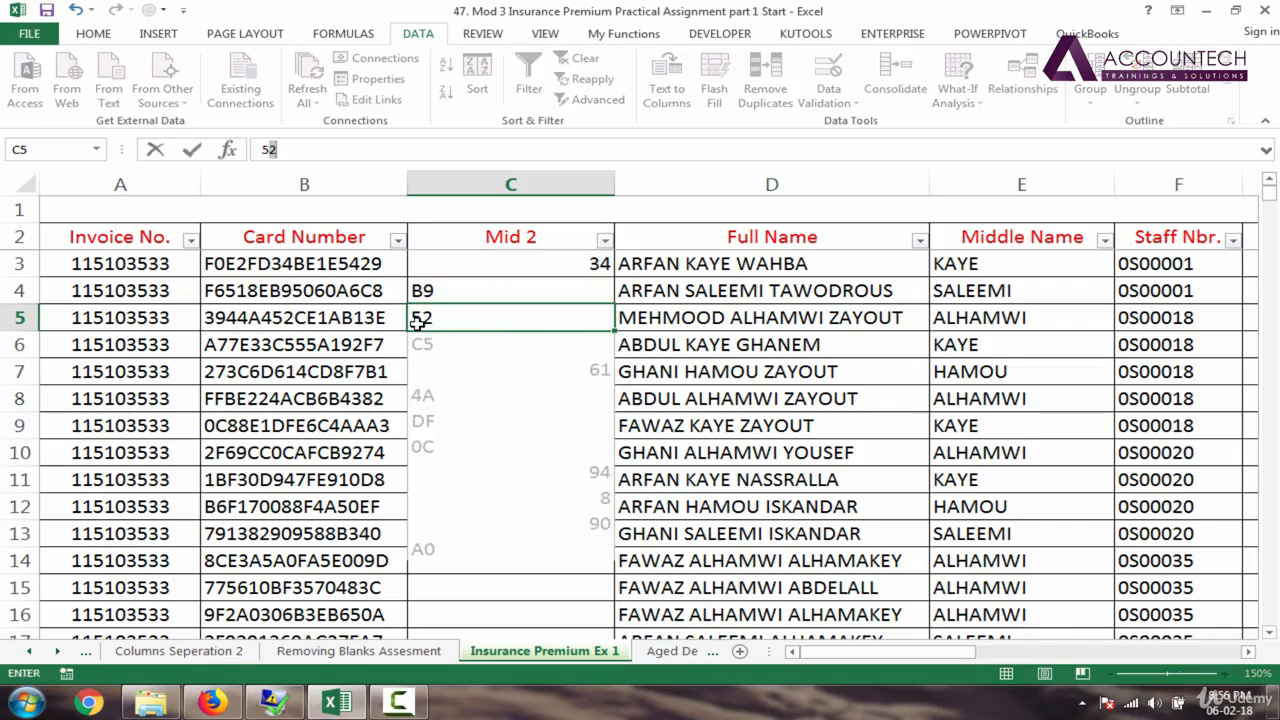
key(Return)
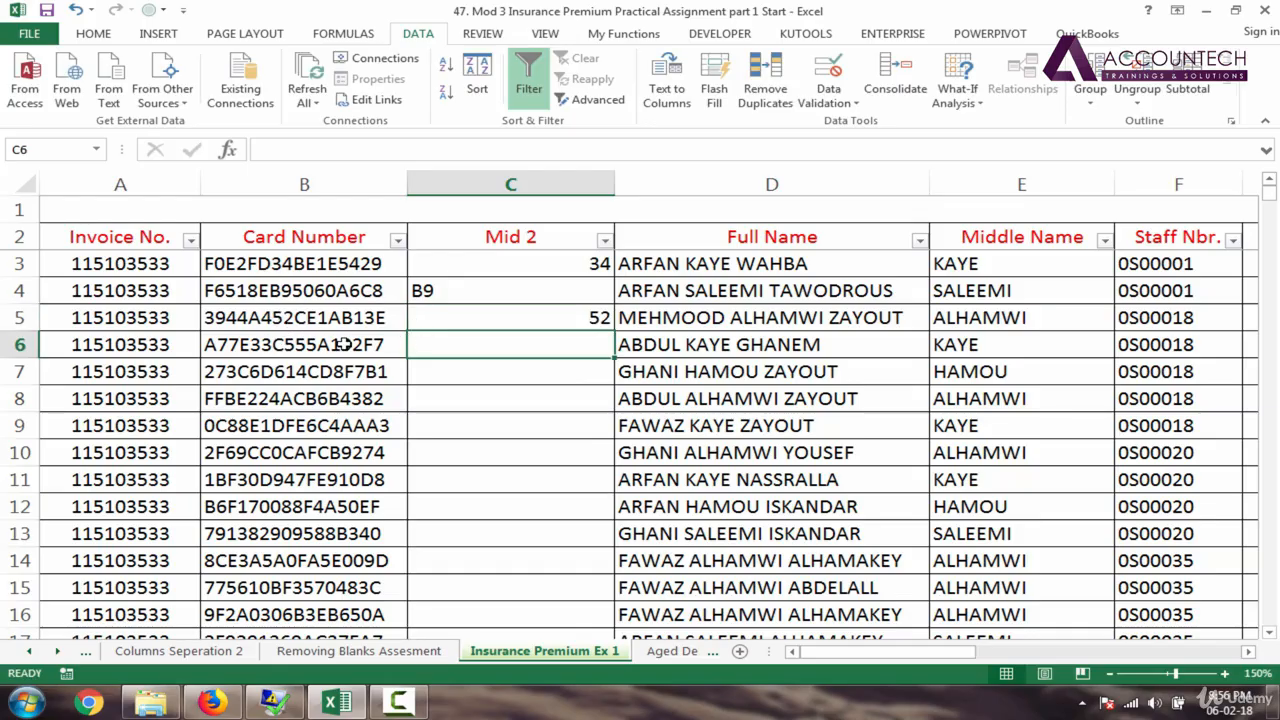
text(C)
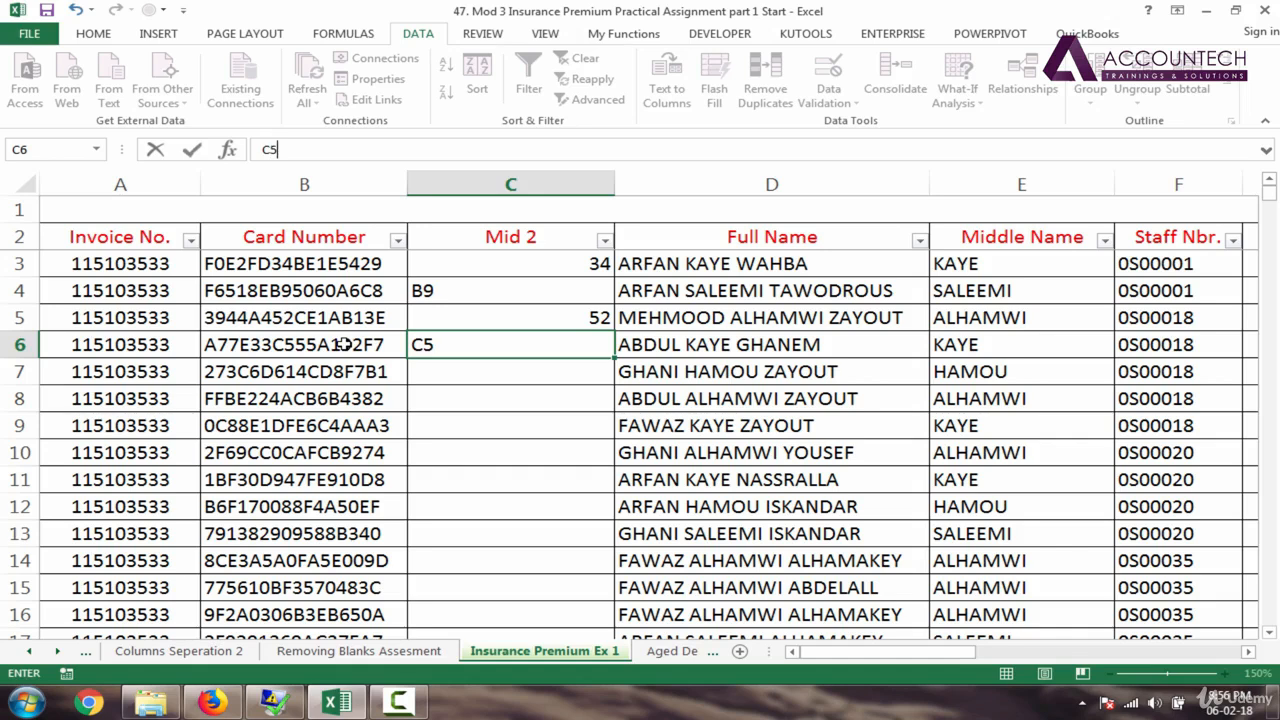
text(5)
key(Return)
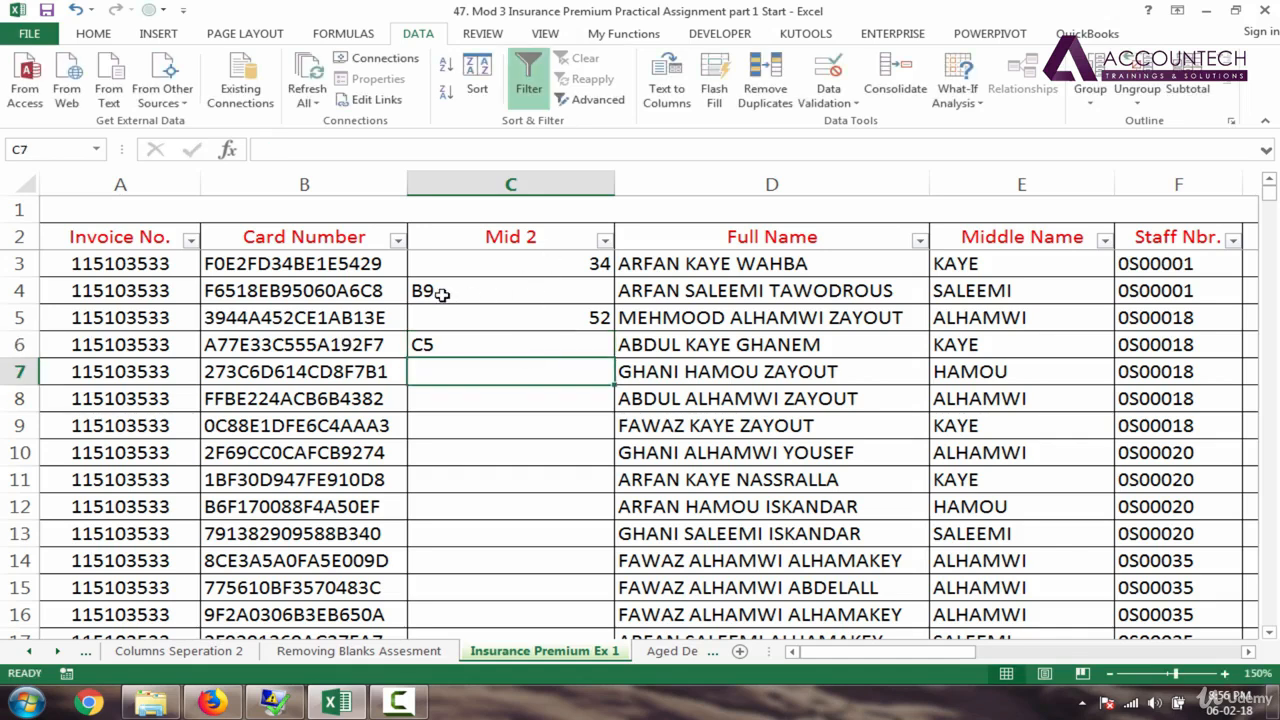
click(594, 272)
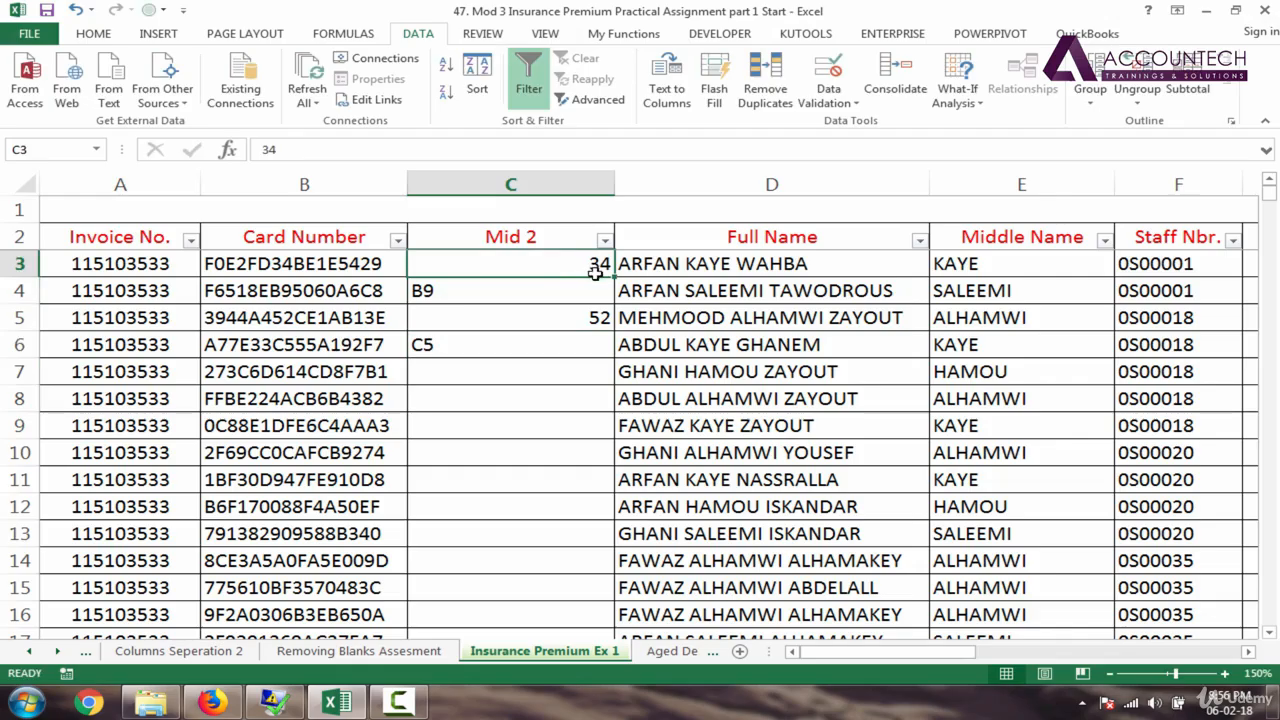
click(425, 291)
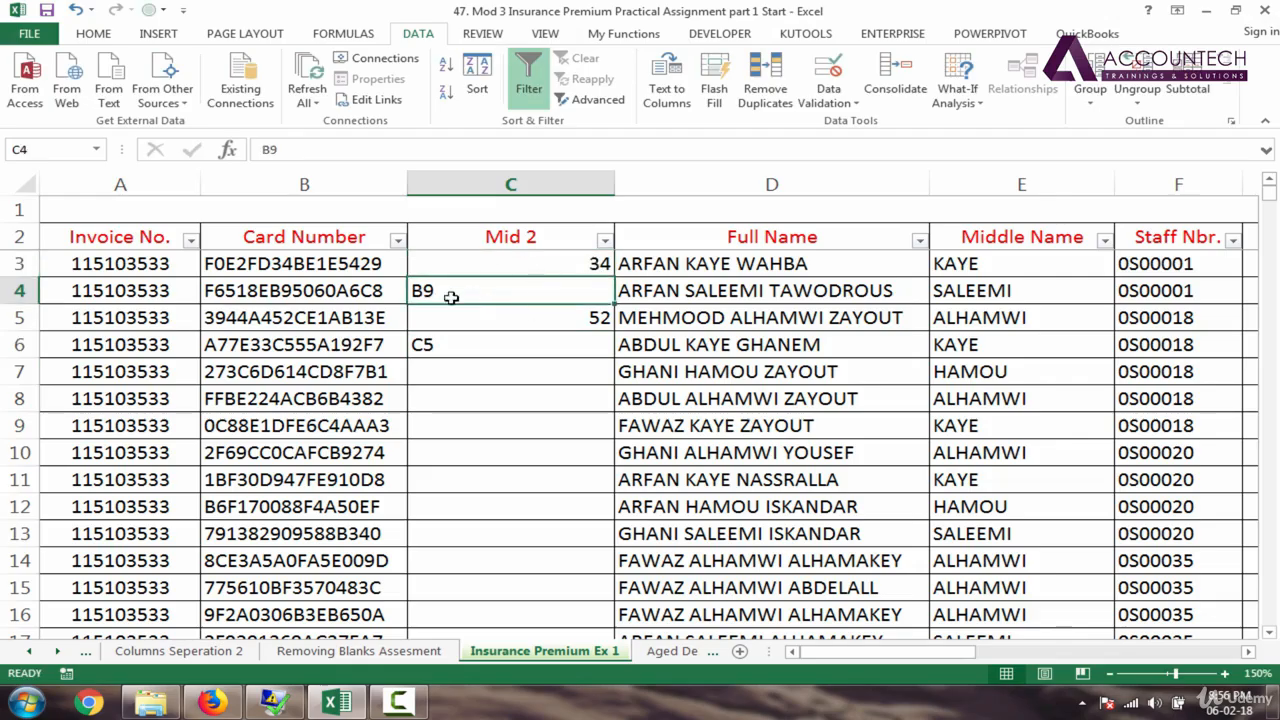
click(590, 265)
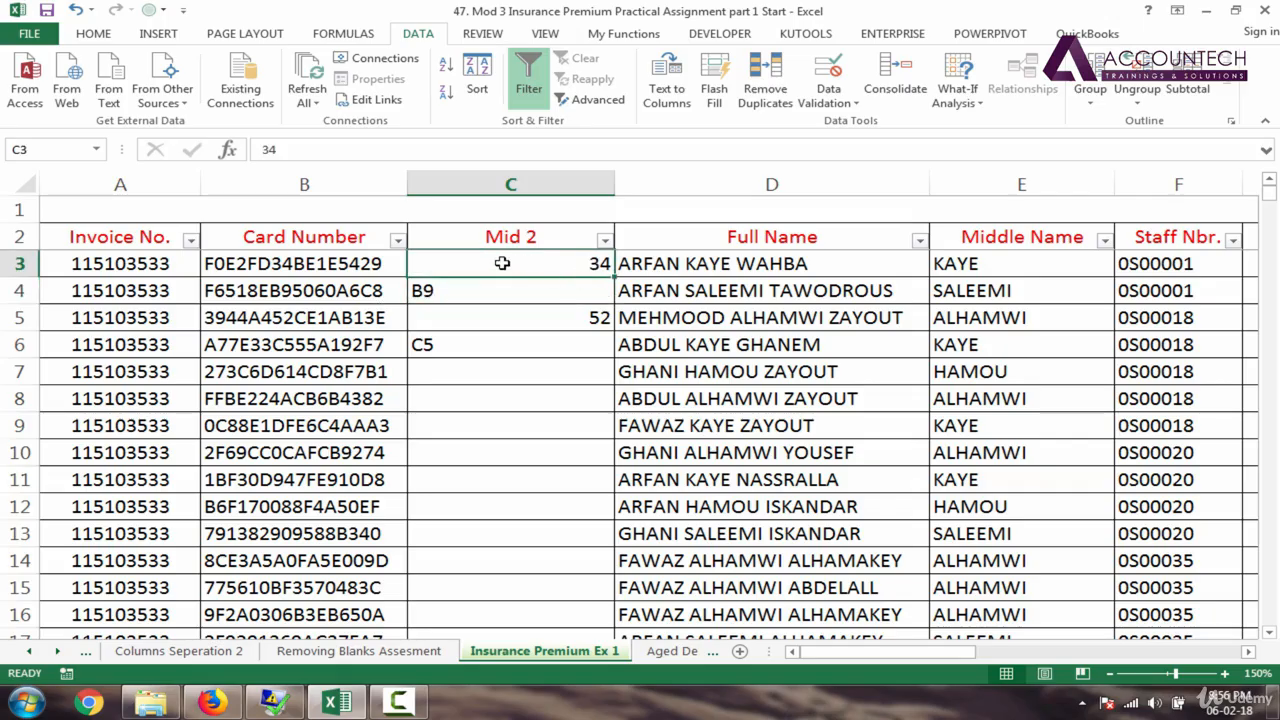
click(588, 184)
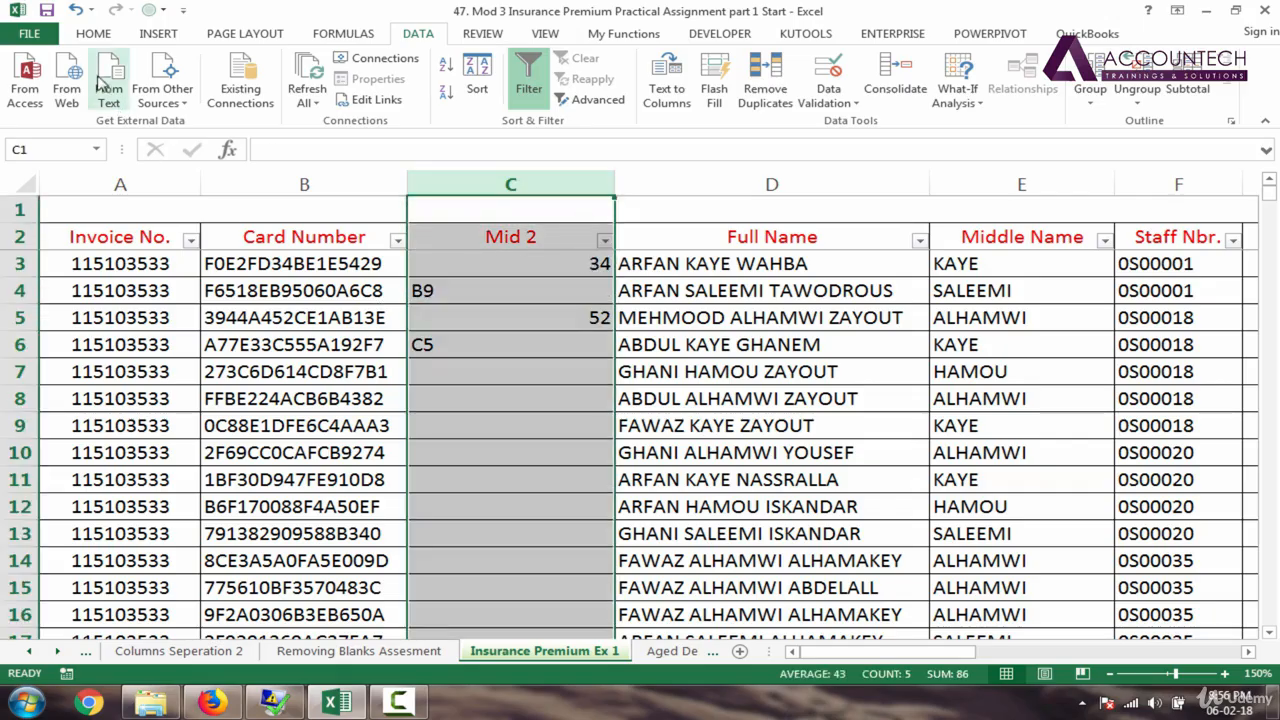
click(93, 33)
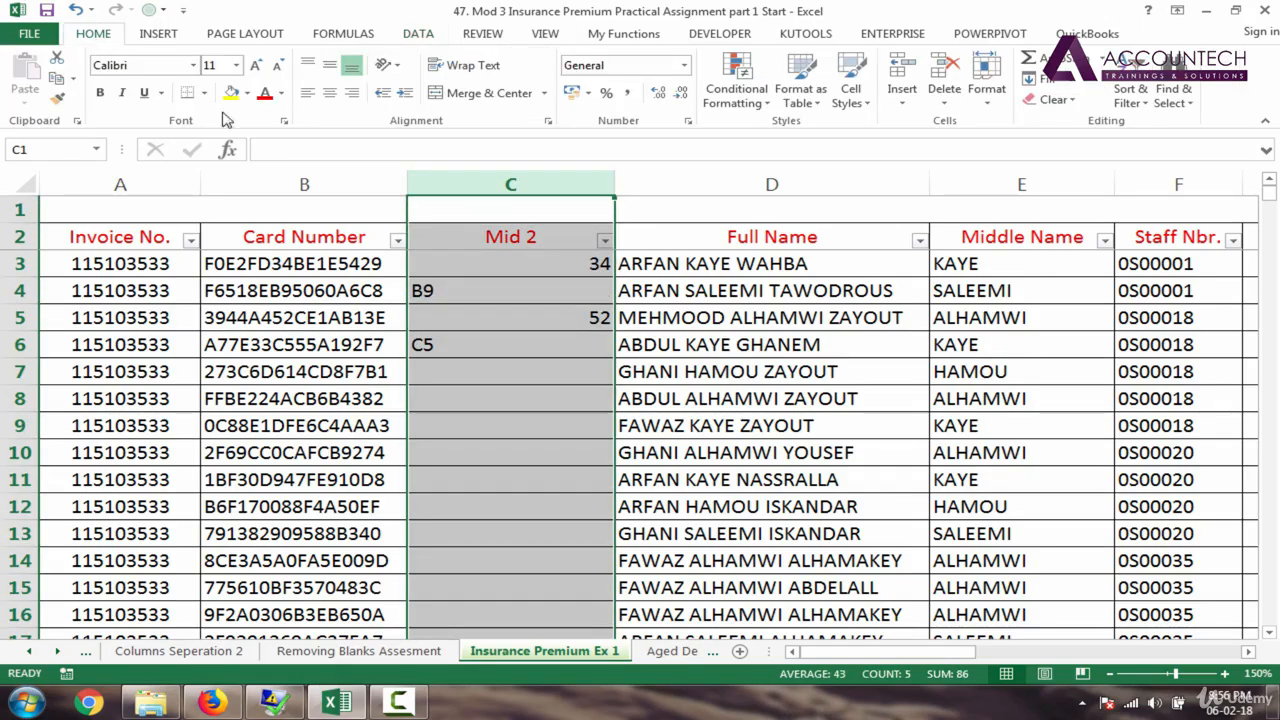
click(335, 101)
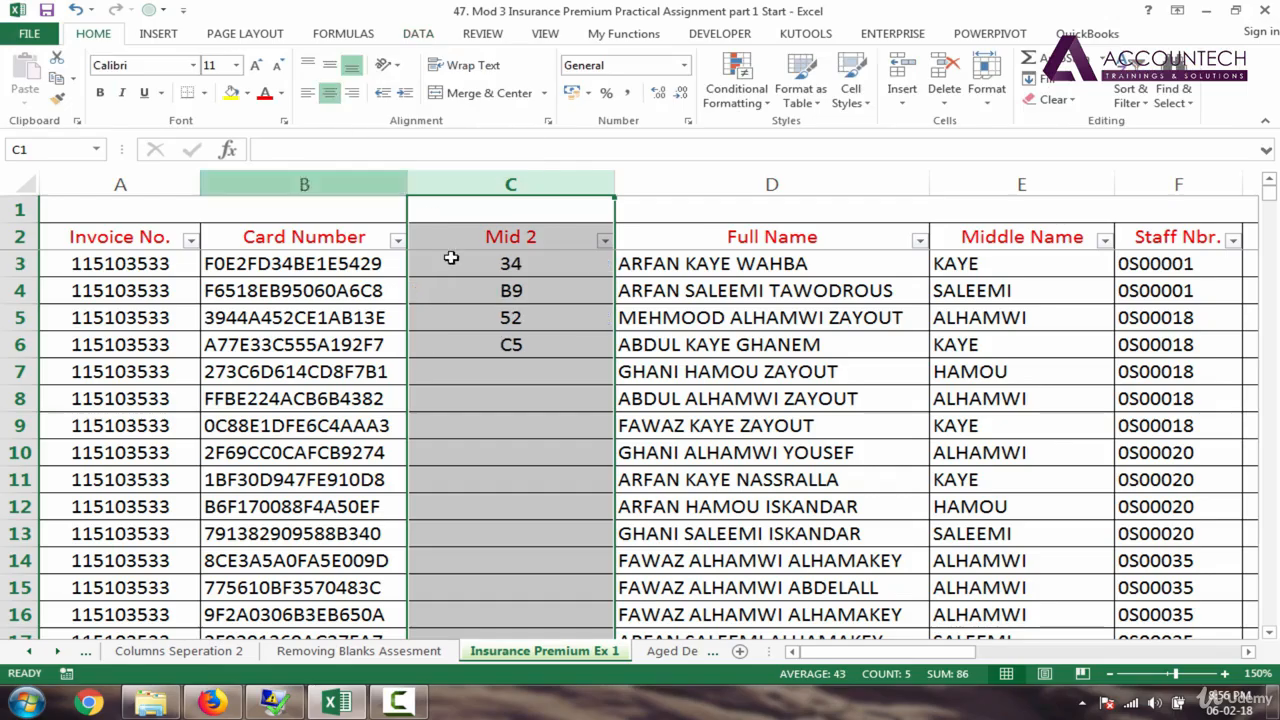
click(518, 368)
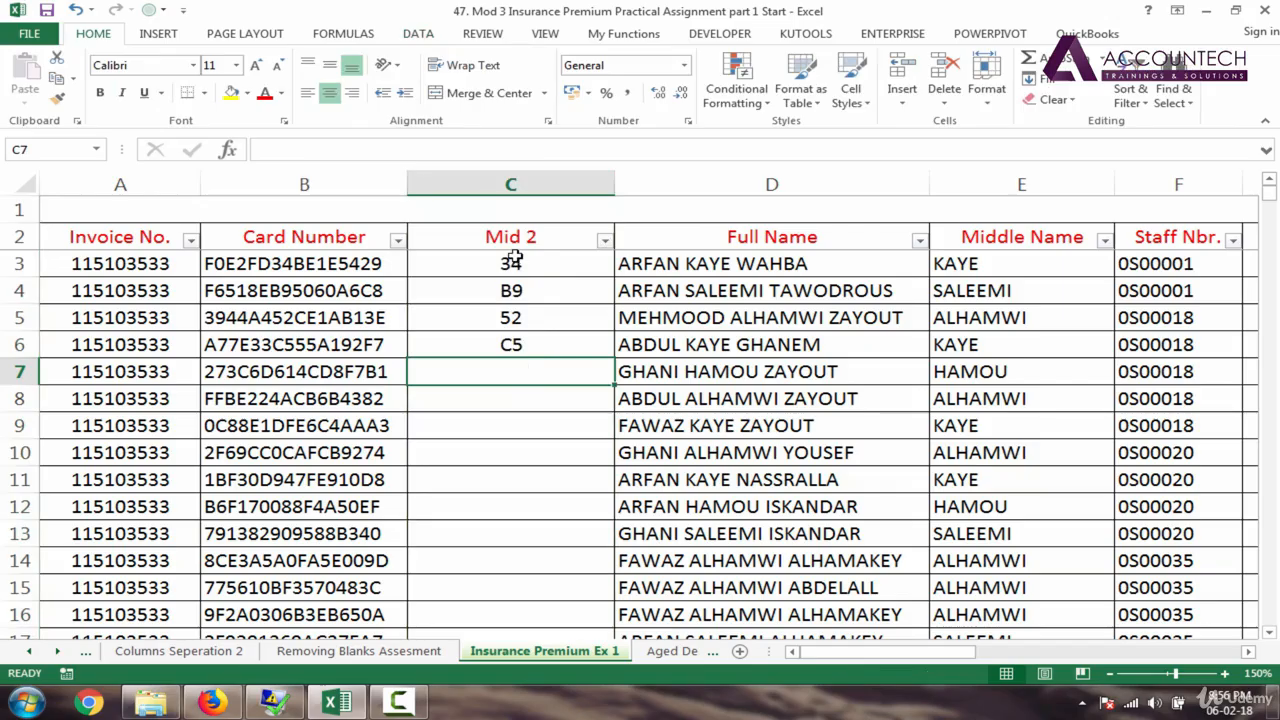
drag(511, 260, 508, 345)
click(503, 397)
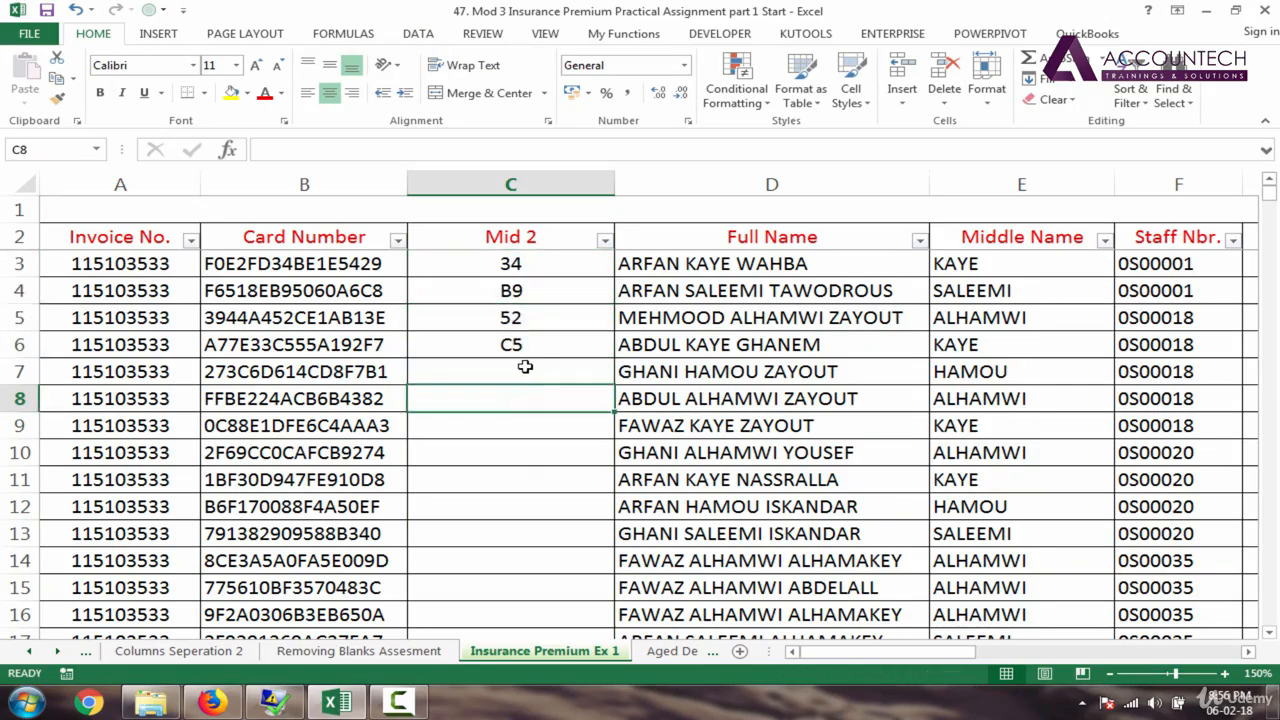
drag(527, 272, 525, 345)
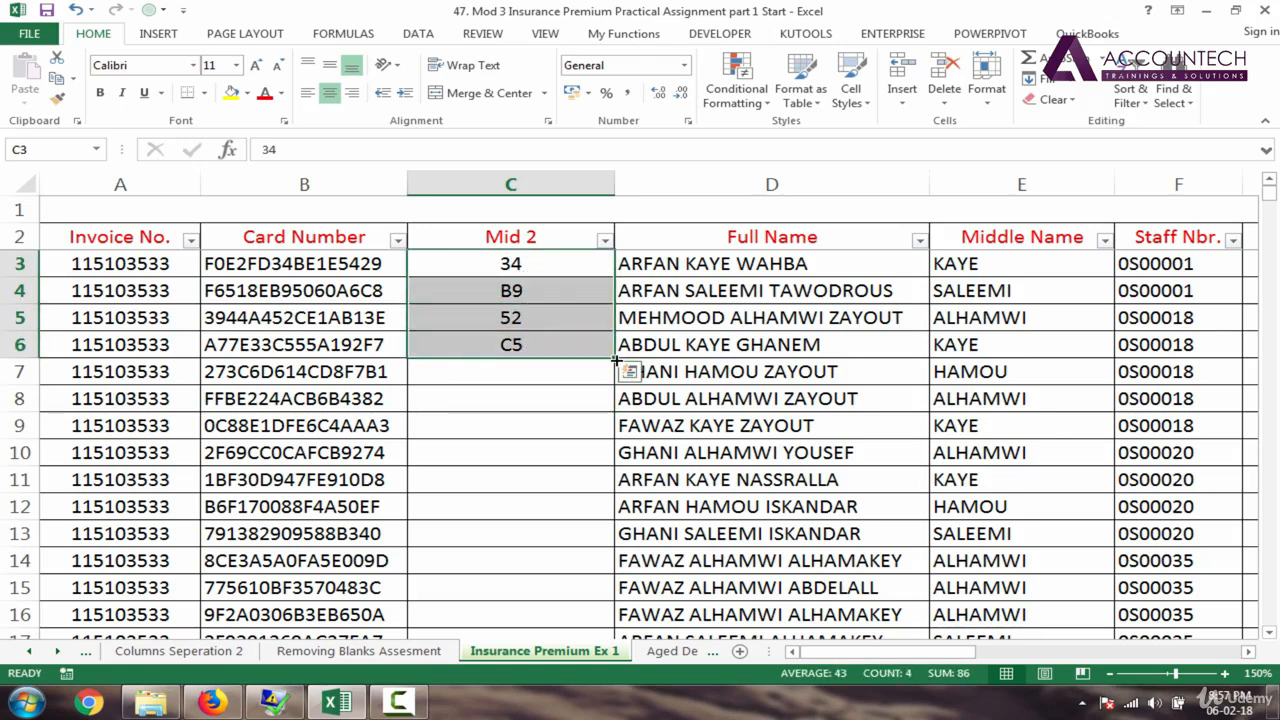
Step: Flash Fill Mid 2 down all 826 rows from the card numbers and narrow column C
double_click(614, 356)
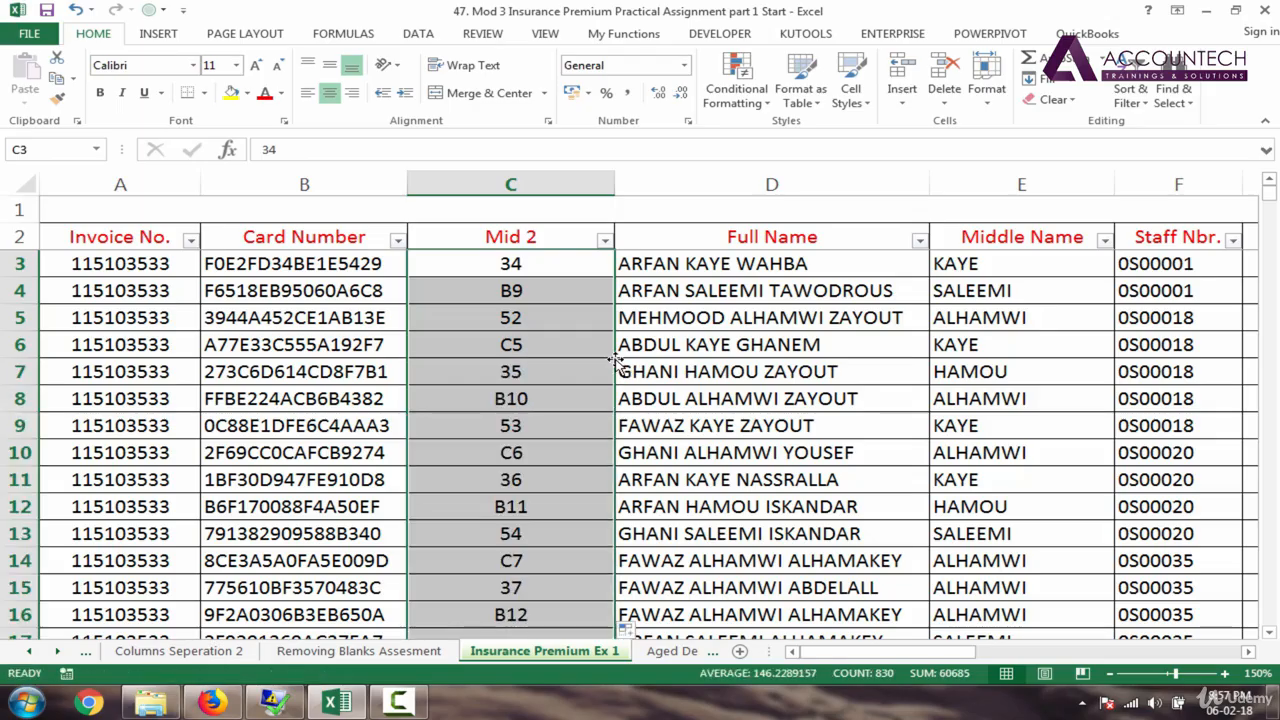
click(637, 634)
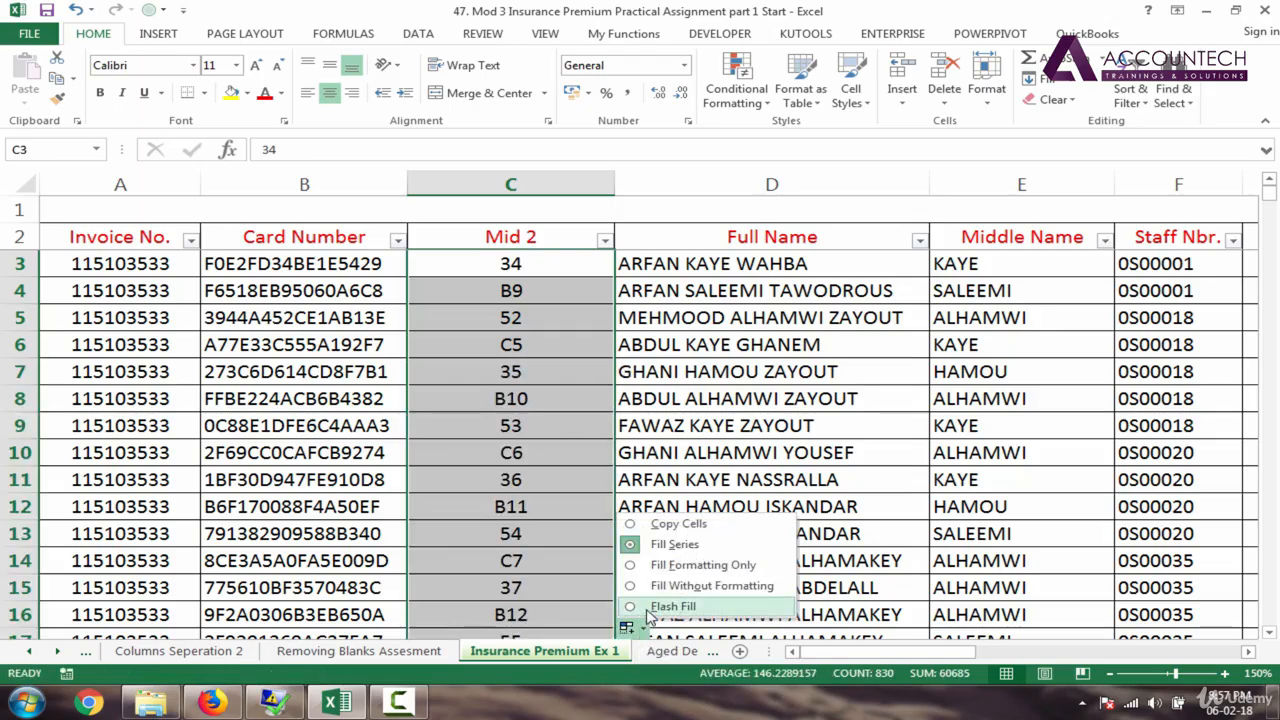
click(672, 606)
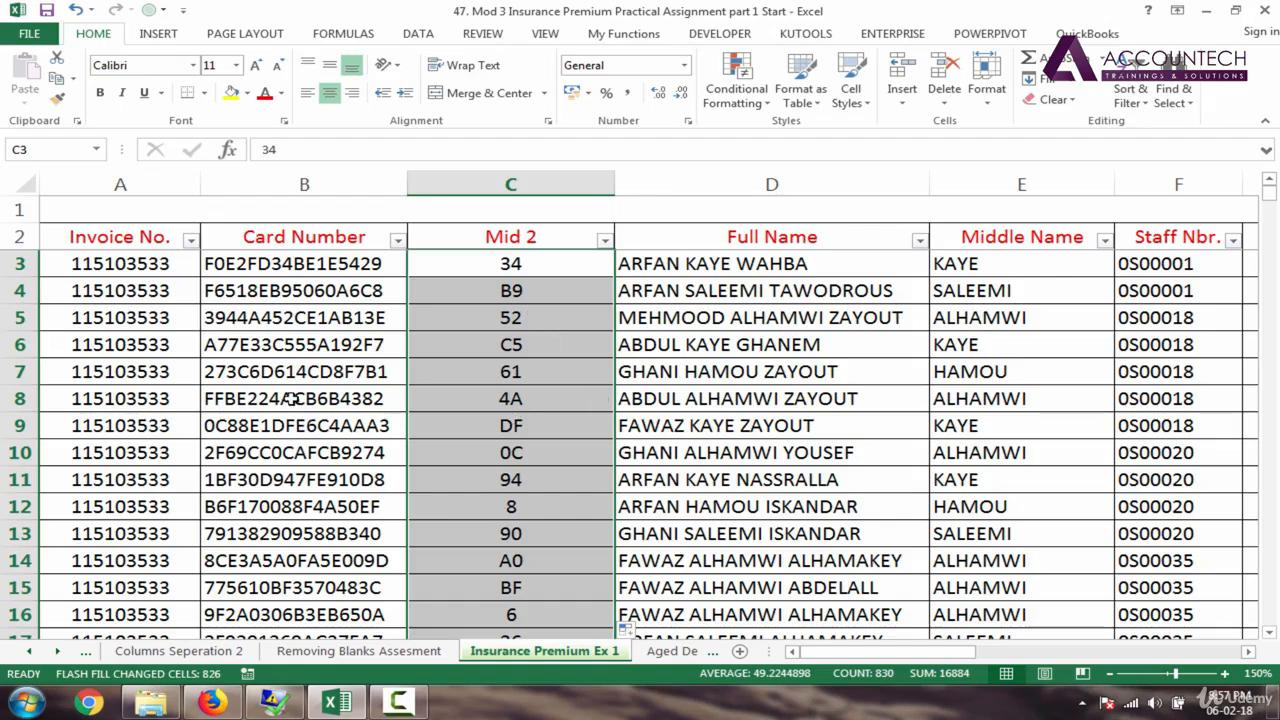
drag(480, 378, 470, 398)
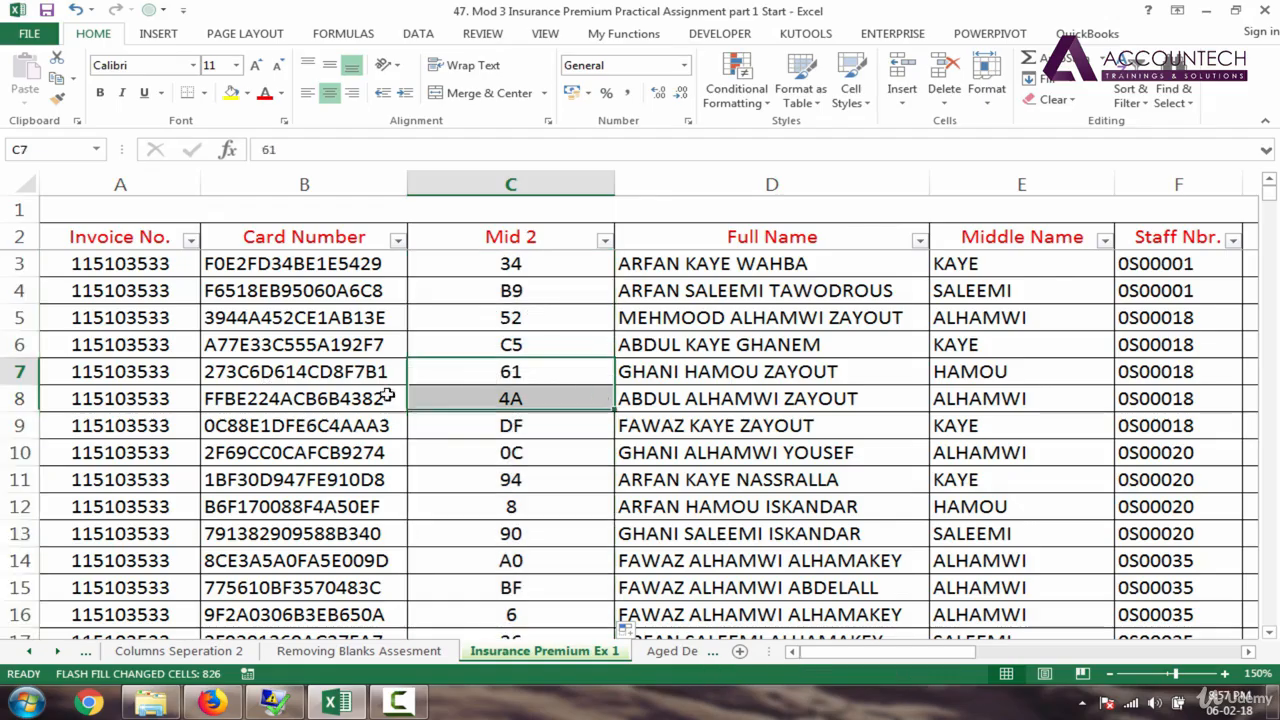
click(501, 433)
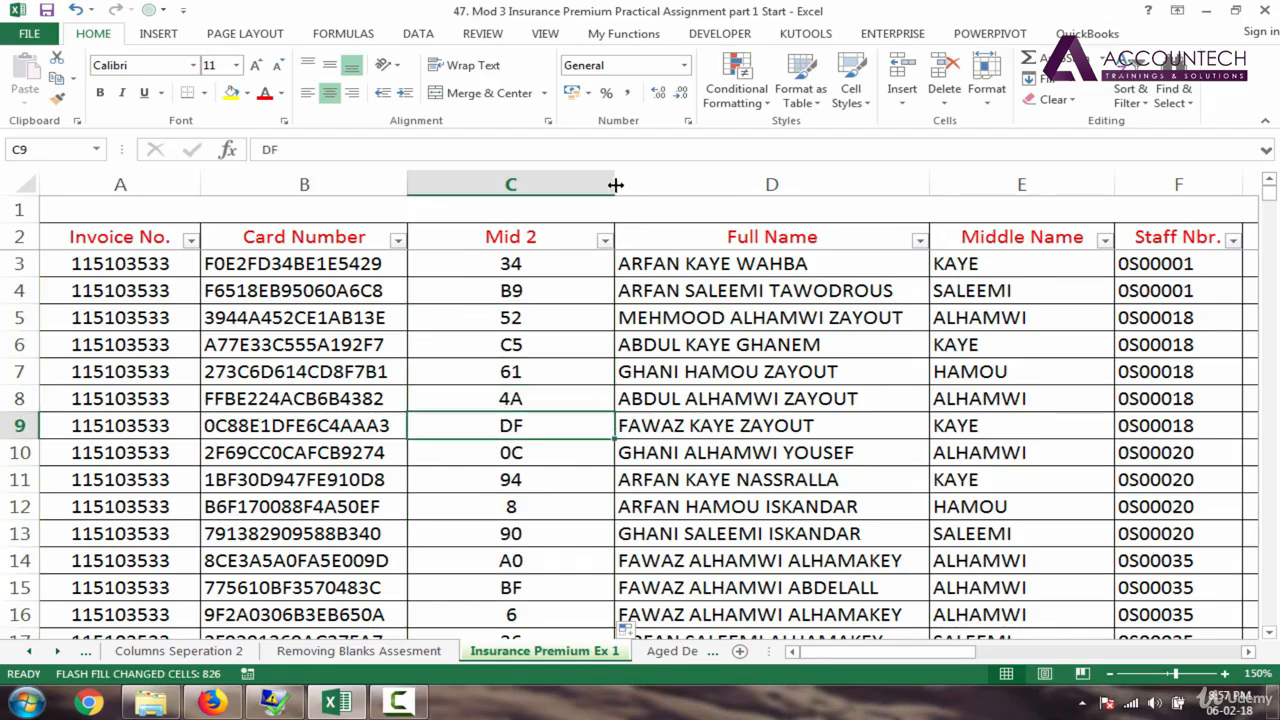
drag(616, 185, 532, 184)
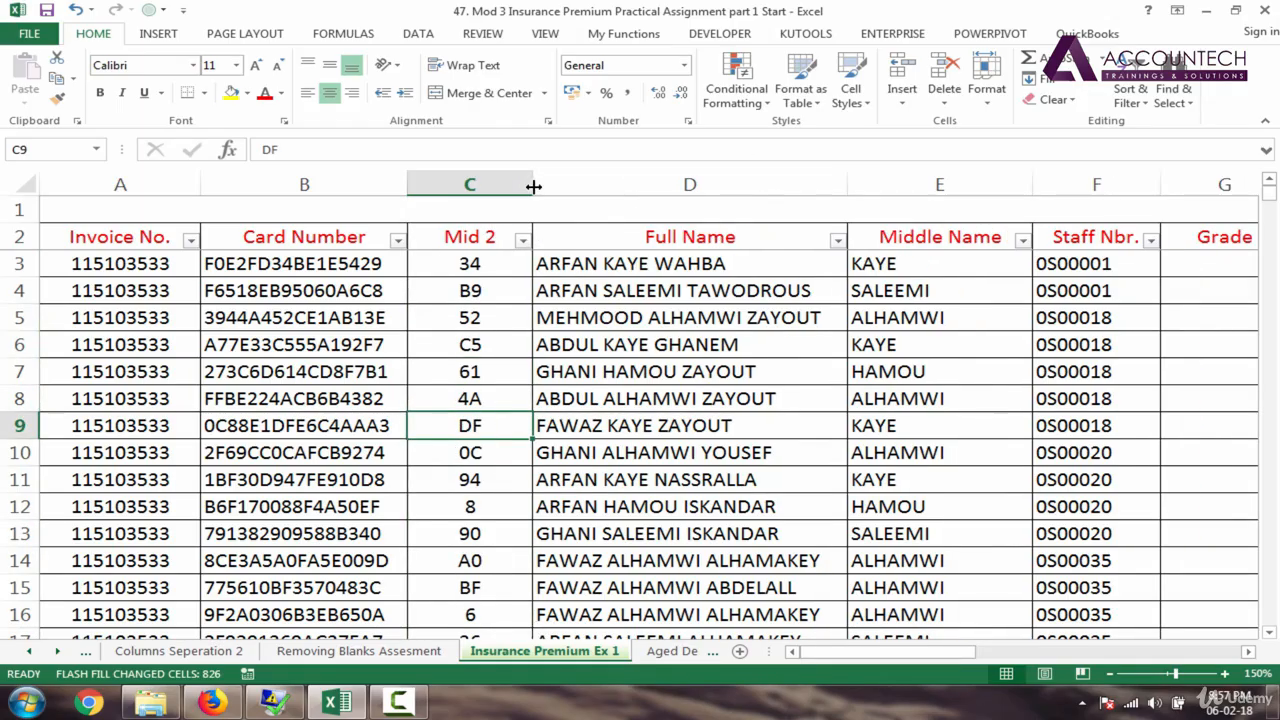
click(470, 266)
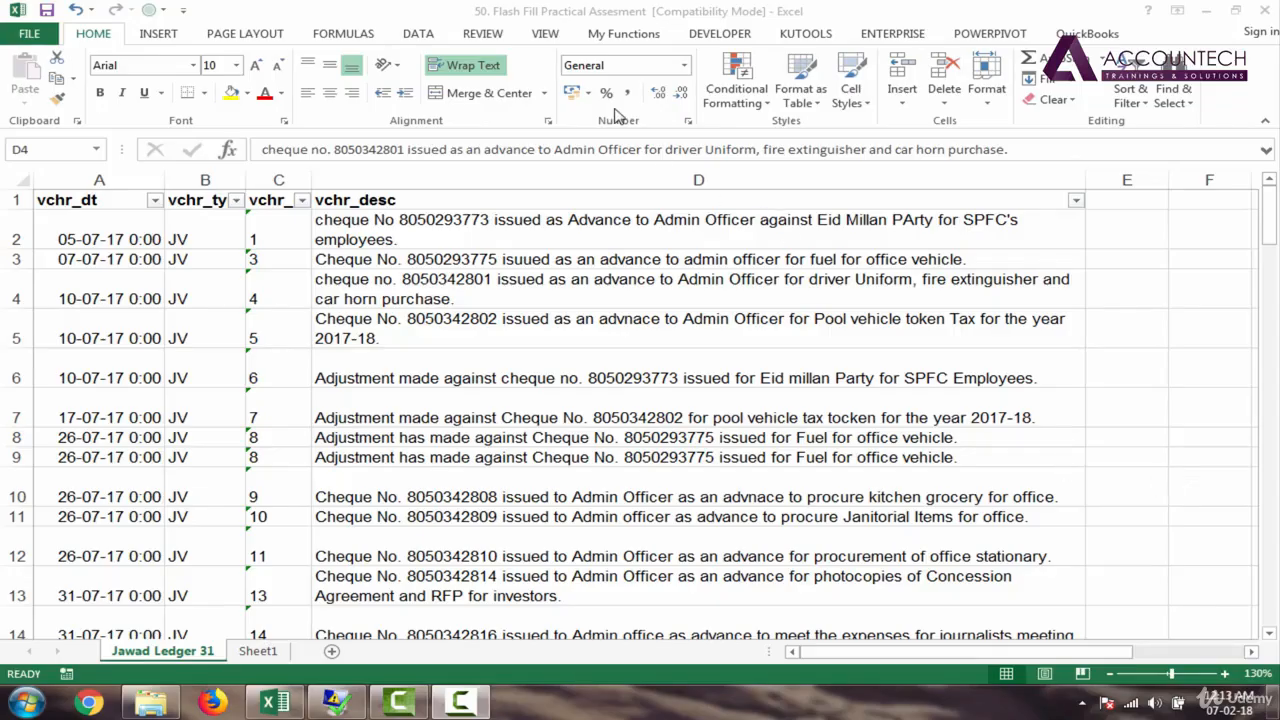
Step: Switch to the Flash Fill Practical Assesment workbook and inspect the first voucher's date, number and cheque description
click(538, 20)
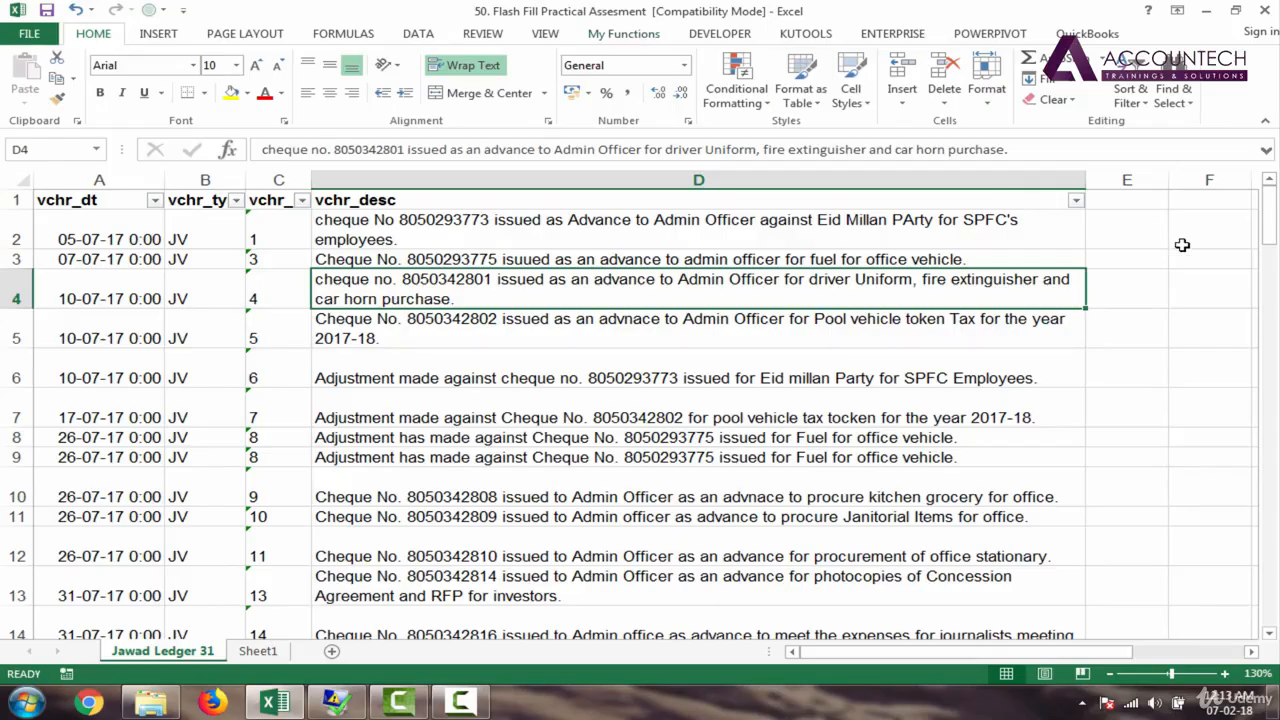
click(1135, 206)
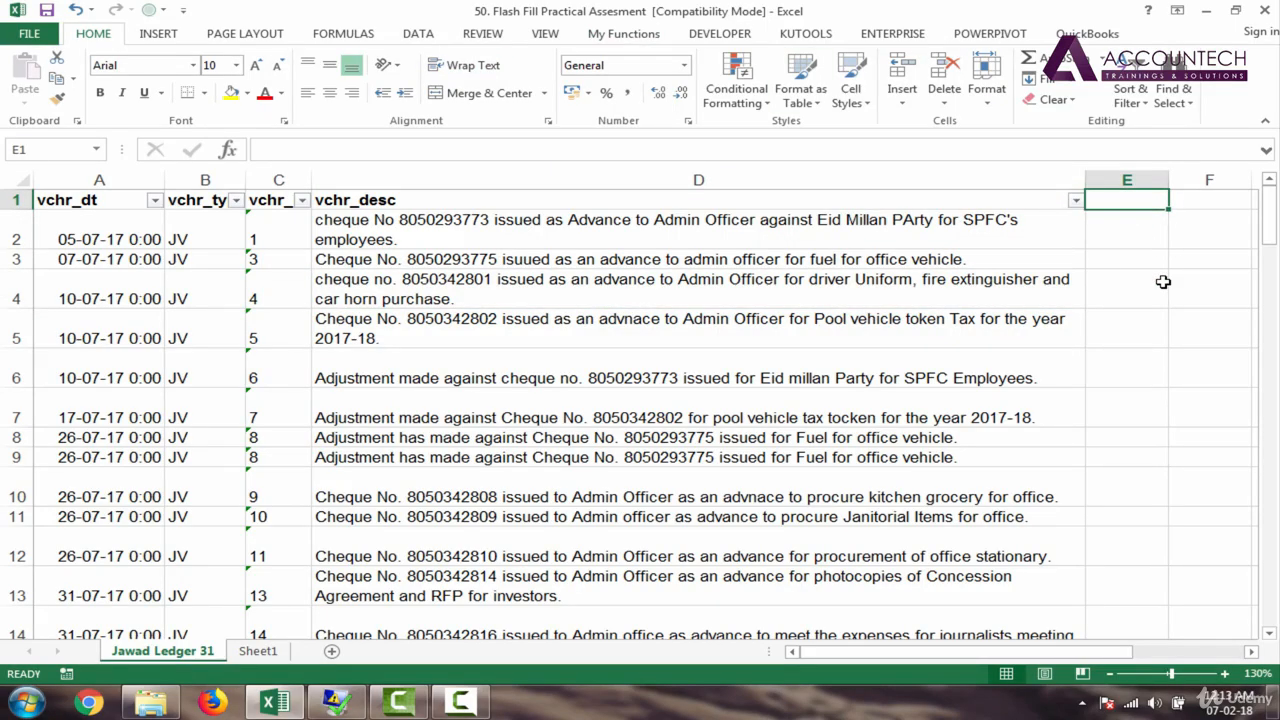
key(Right)
key(Down)
key(Left)
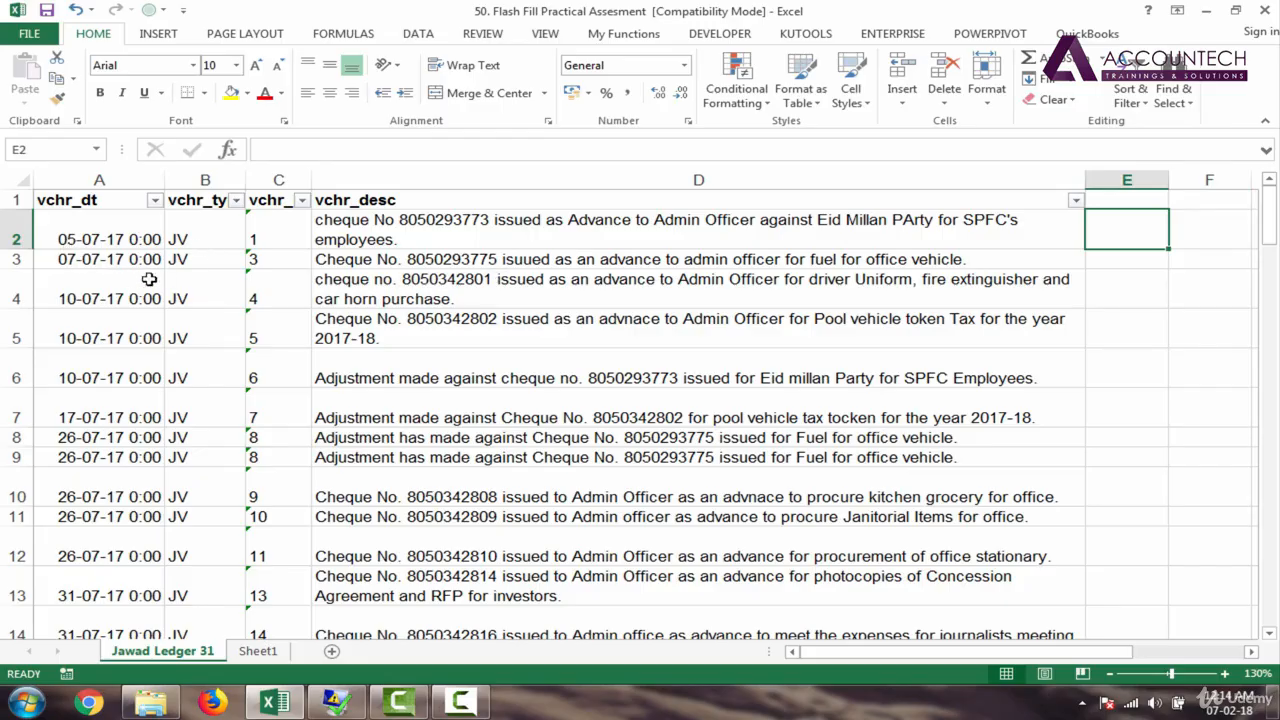
click(95, 240)
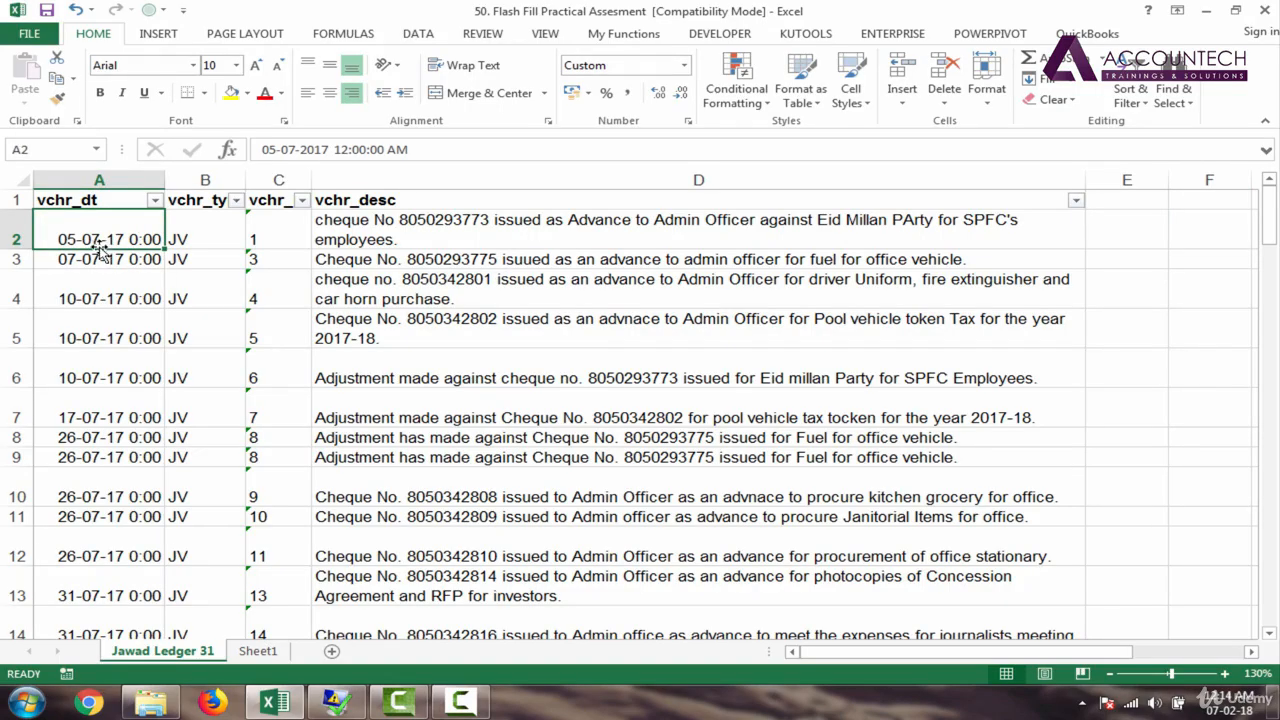
click(205, 240)
click(268, 237)
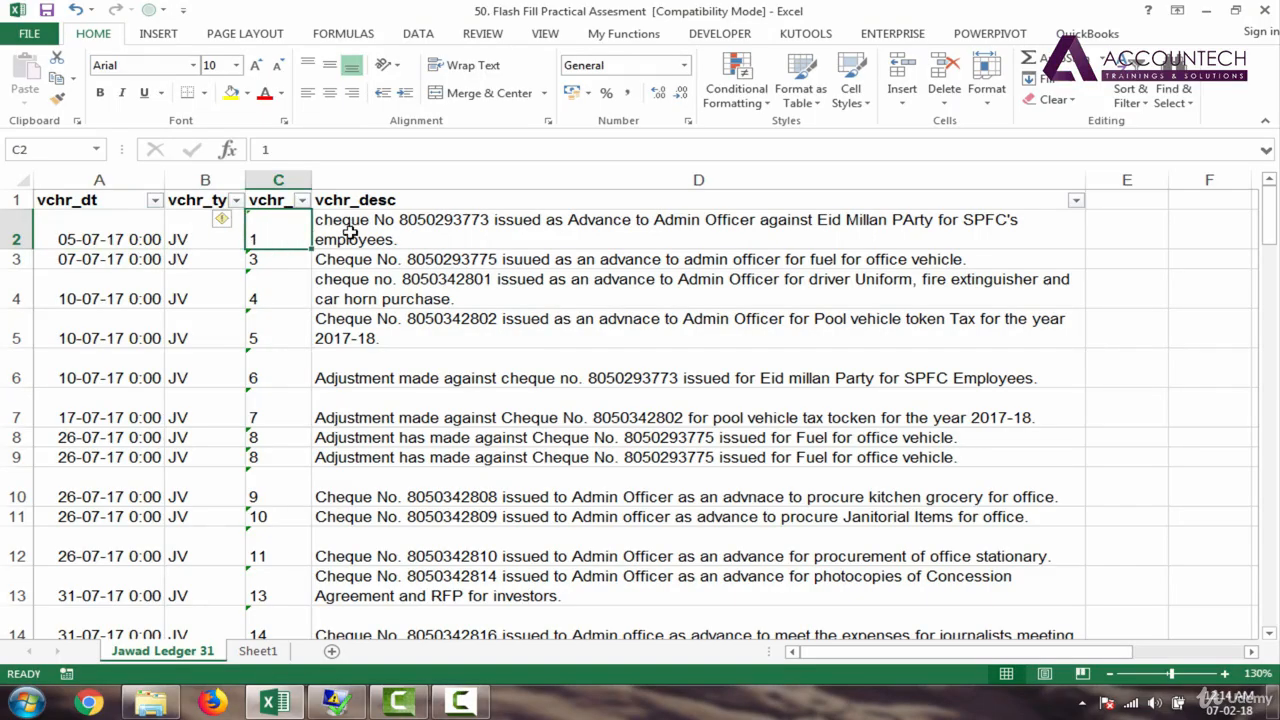
click(398, 225)
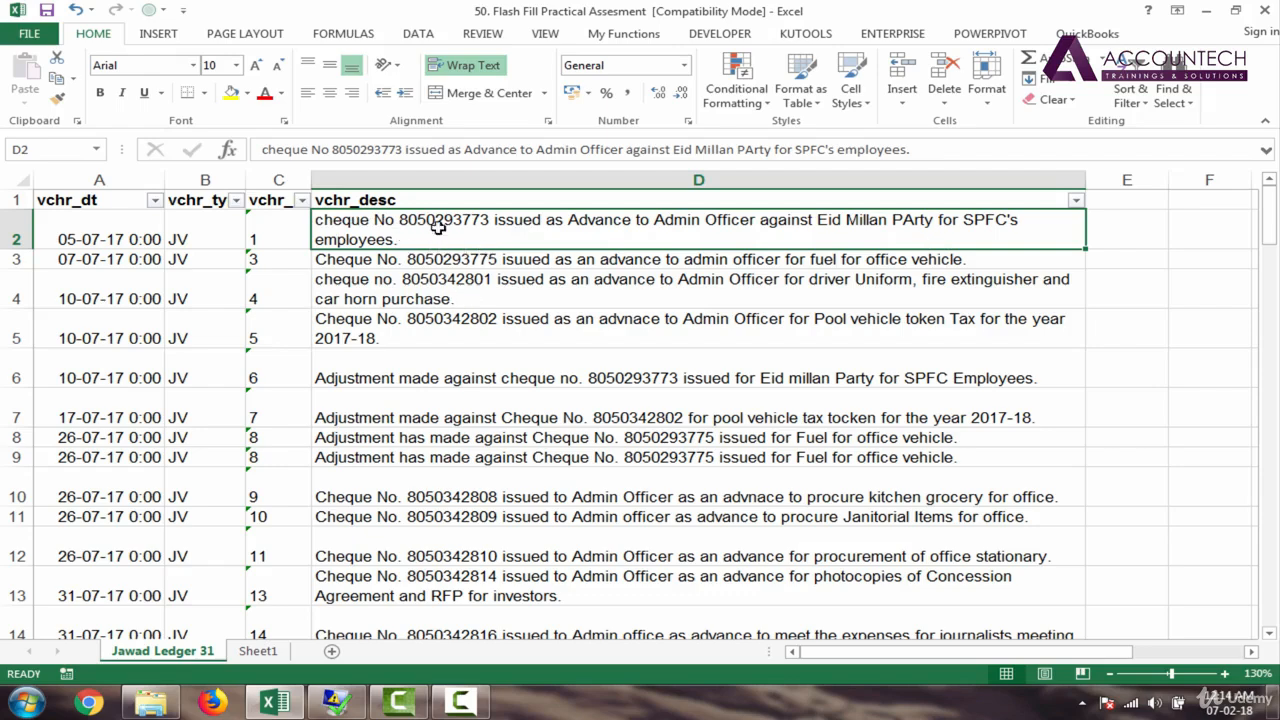
click(592, 396)
Step: Split column D's descriptions with Text to Columns, Delimited on Space
click(666, 175)
click(418, 33)
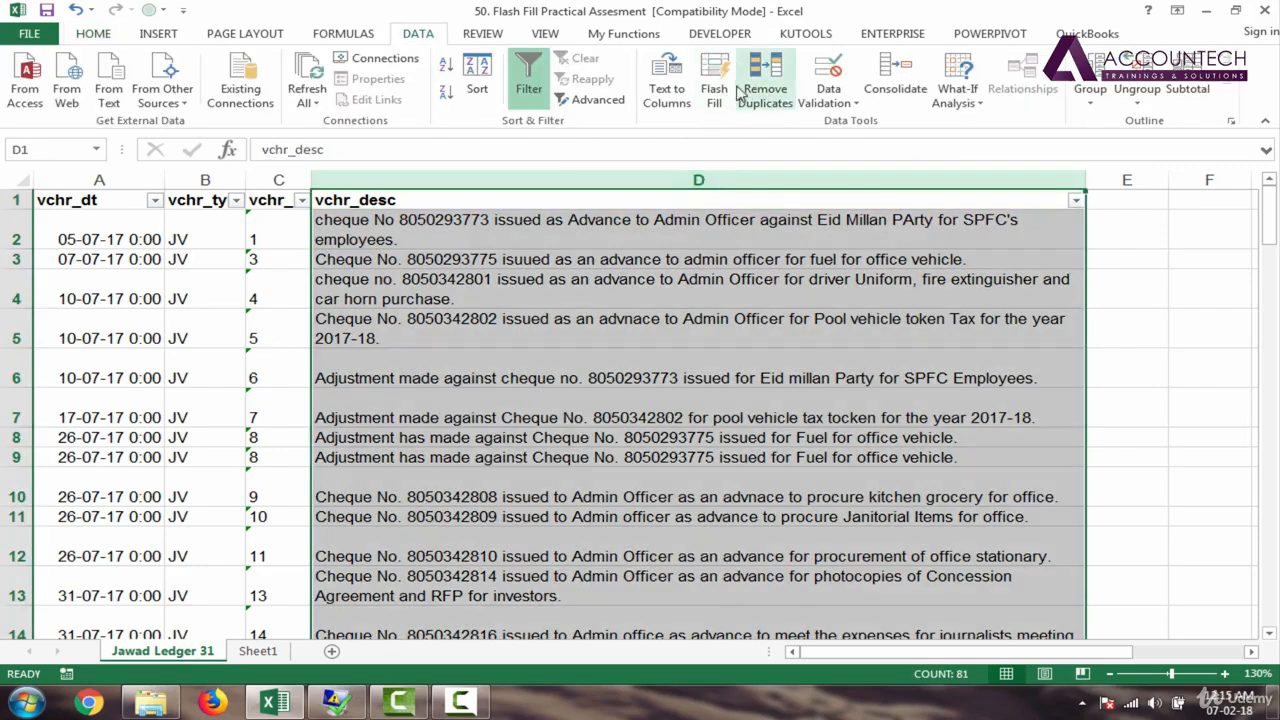
click(666, 90)
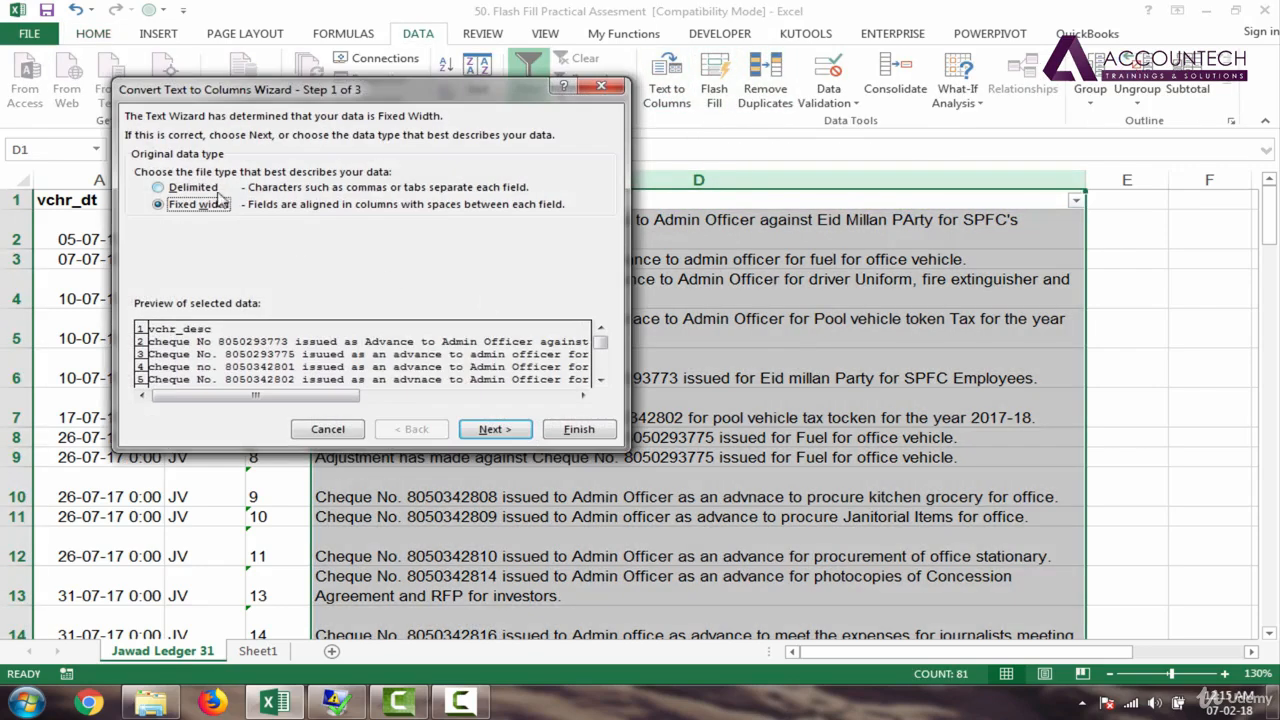
click(212, 188)
click(493, 429)
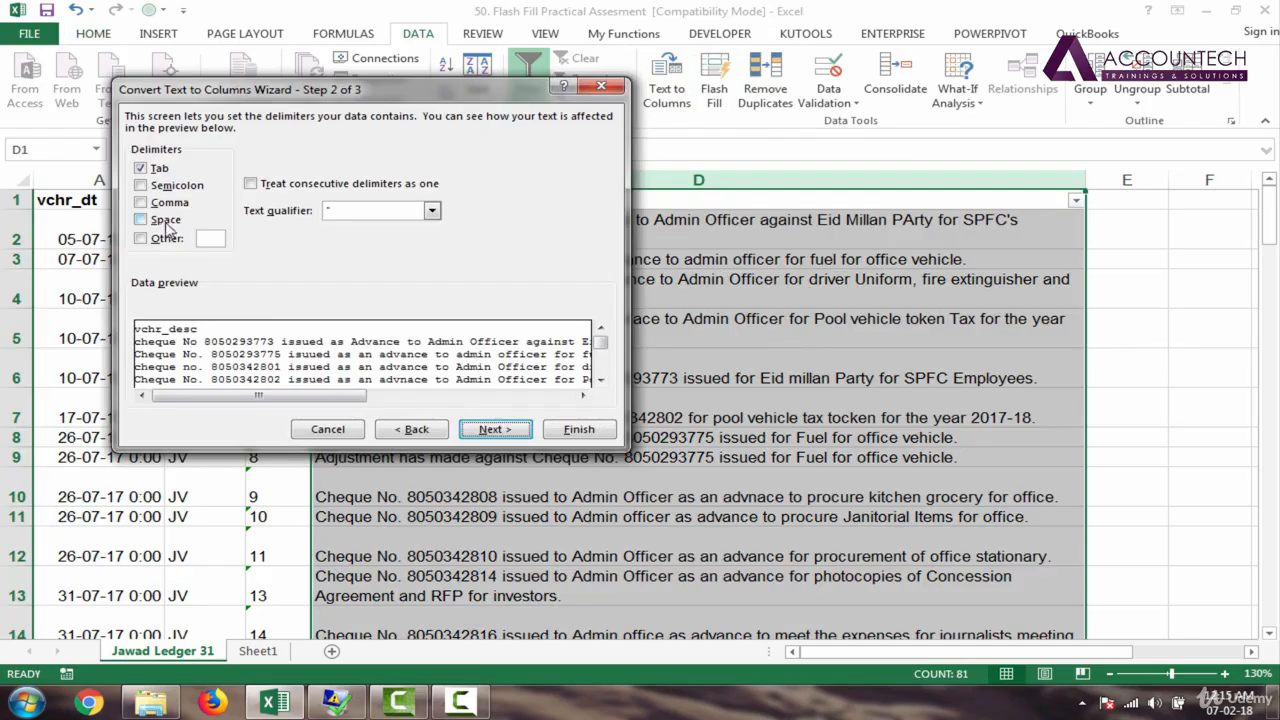
click(166, 220)
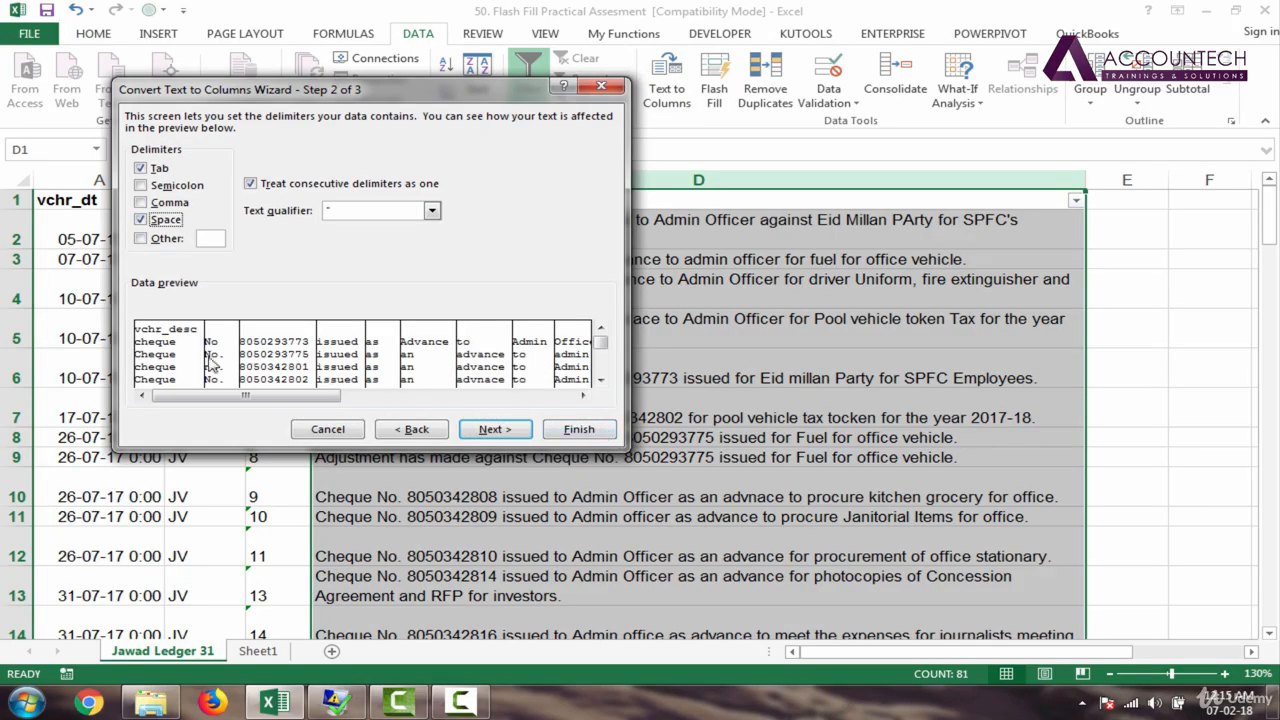
click(582, 434)
click(628, 355)
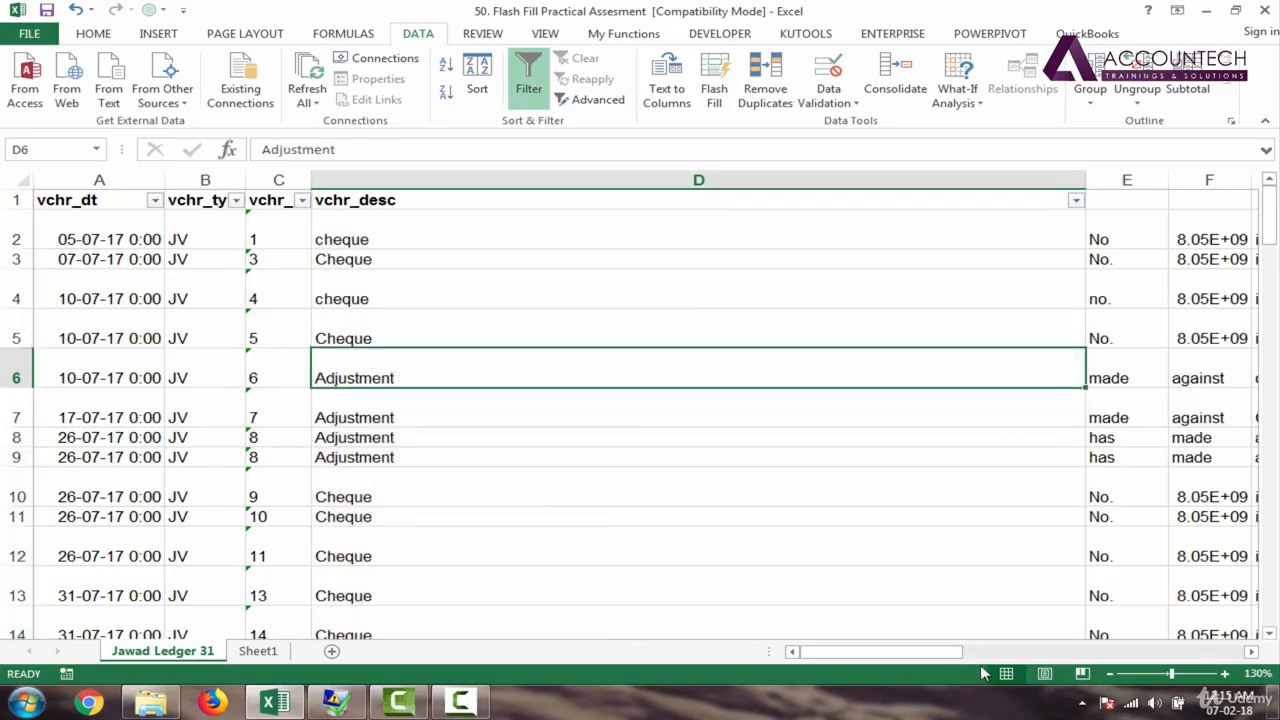
mouse_move(897, 662)
mouse_down()
mouse_move(965, 660)
mouse_move(885, 662)
mouse_up()
Step: Undo the split and add a 'Chq No' header in column E
key(ctrl+z)
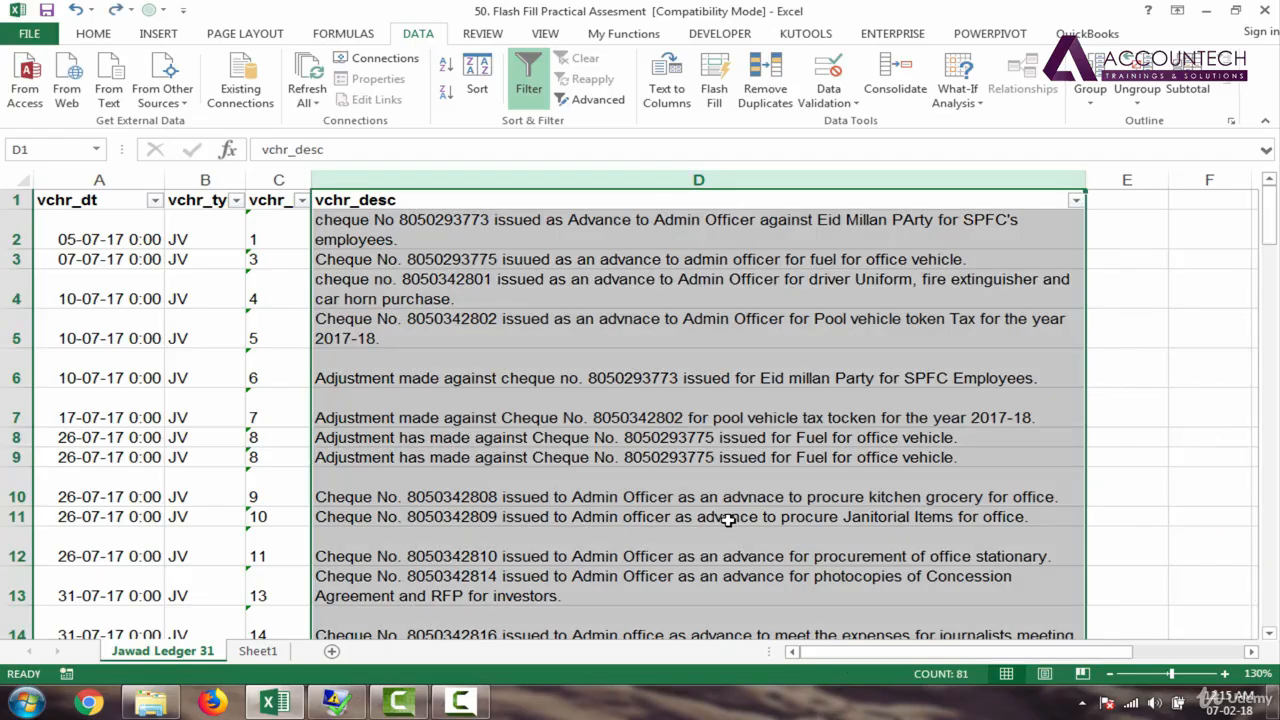
click(553, 220)
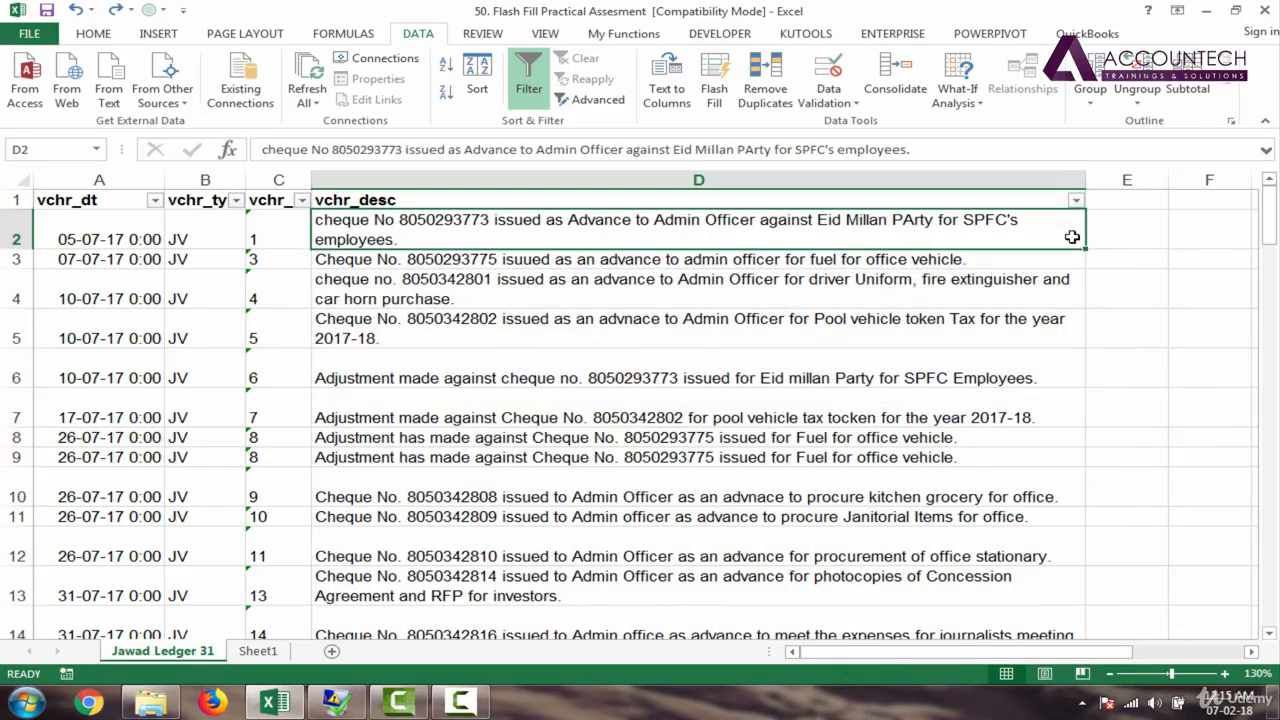
click(1123, 203)
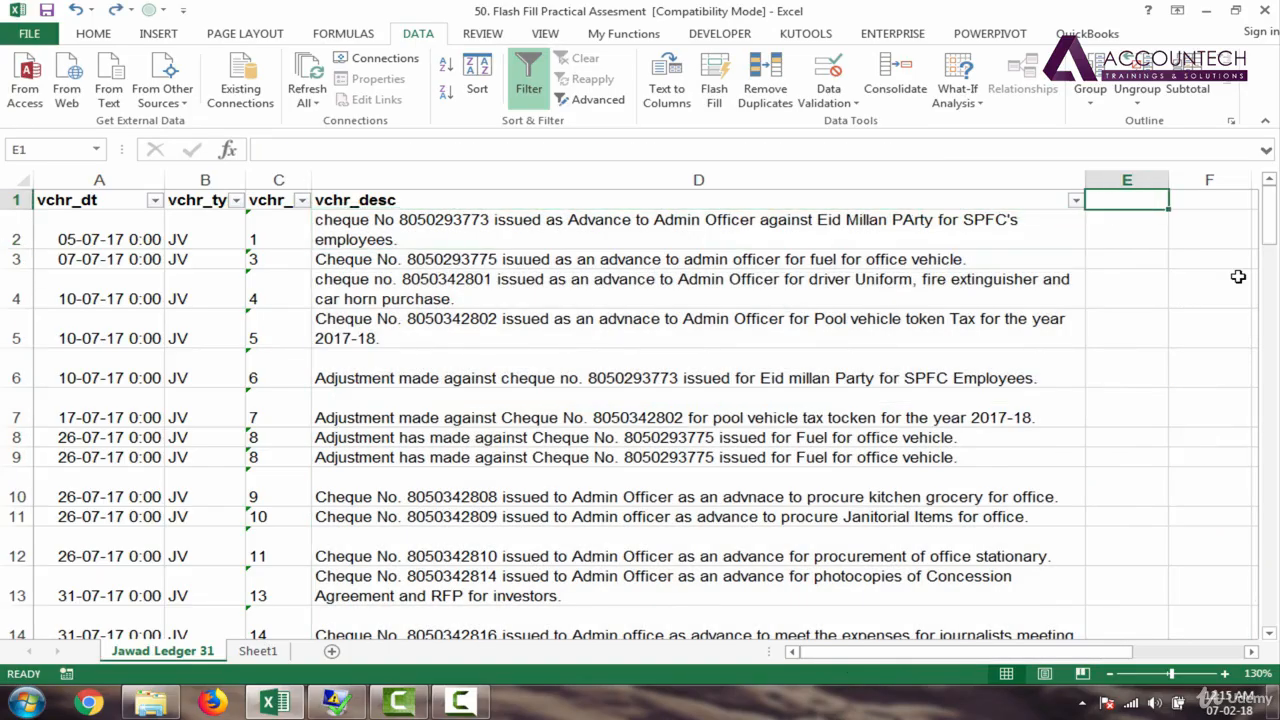
text(Chq)
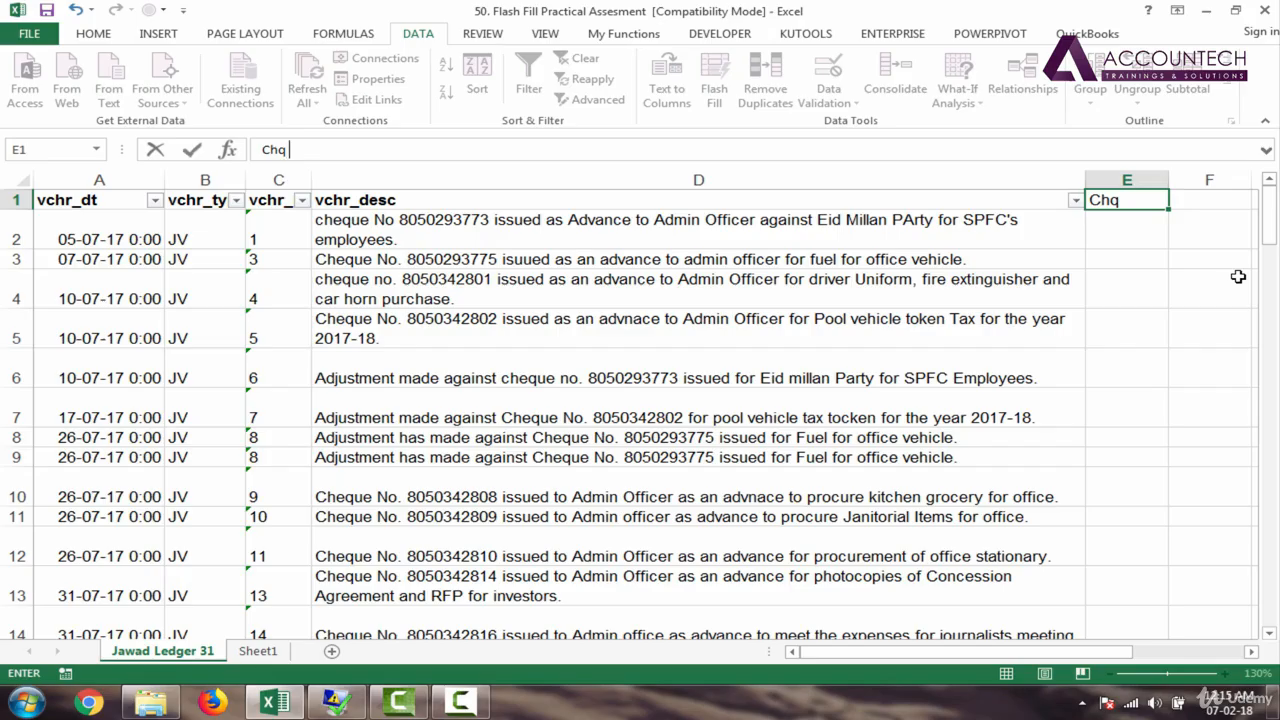
text( No)
key(Return)
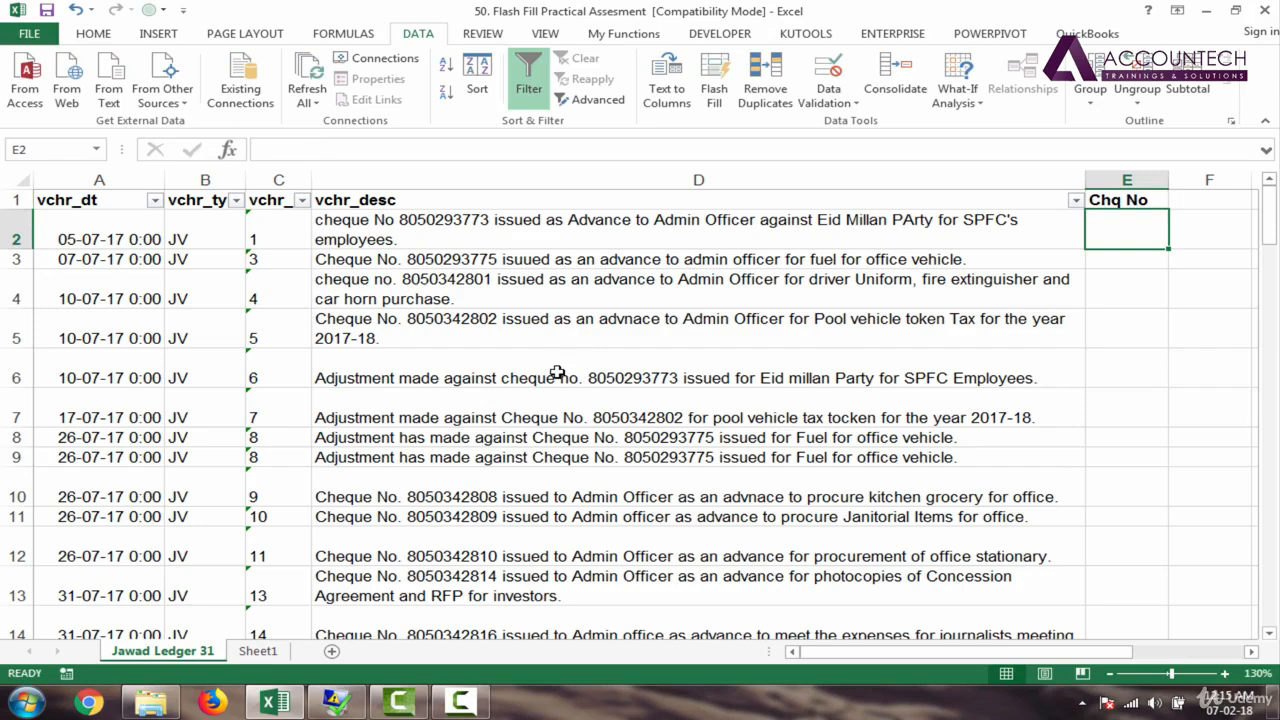
Step: Read the row 5 and row 6 descriptions to find their cheque numbers
click(566, 330)
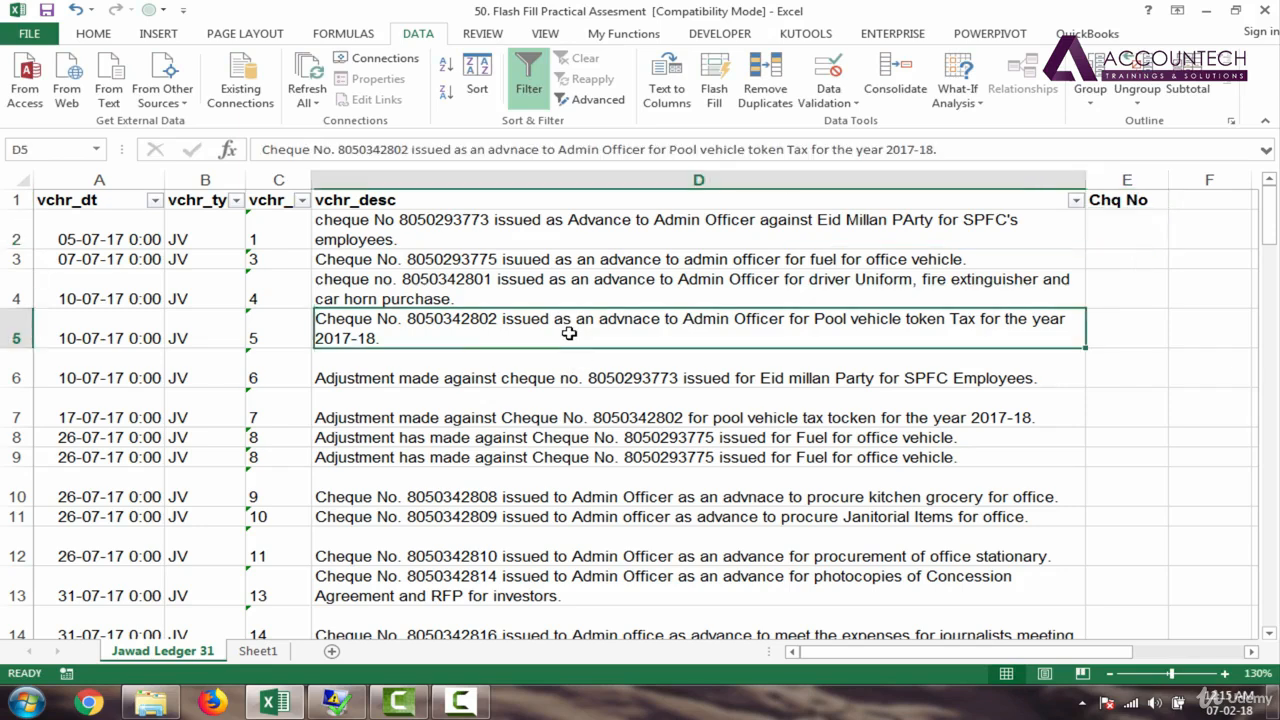
click(571, 377)
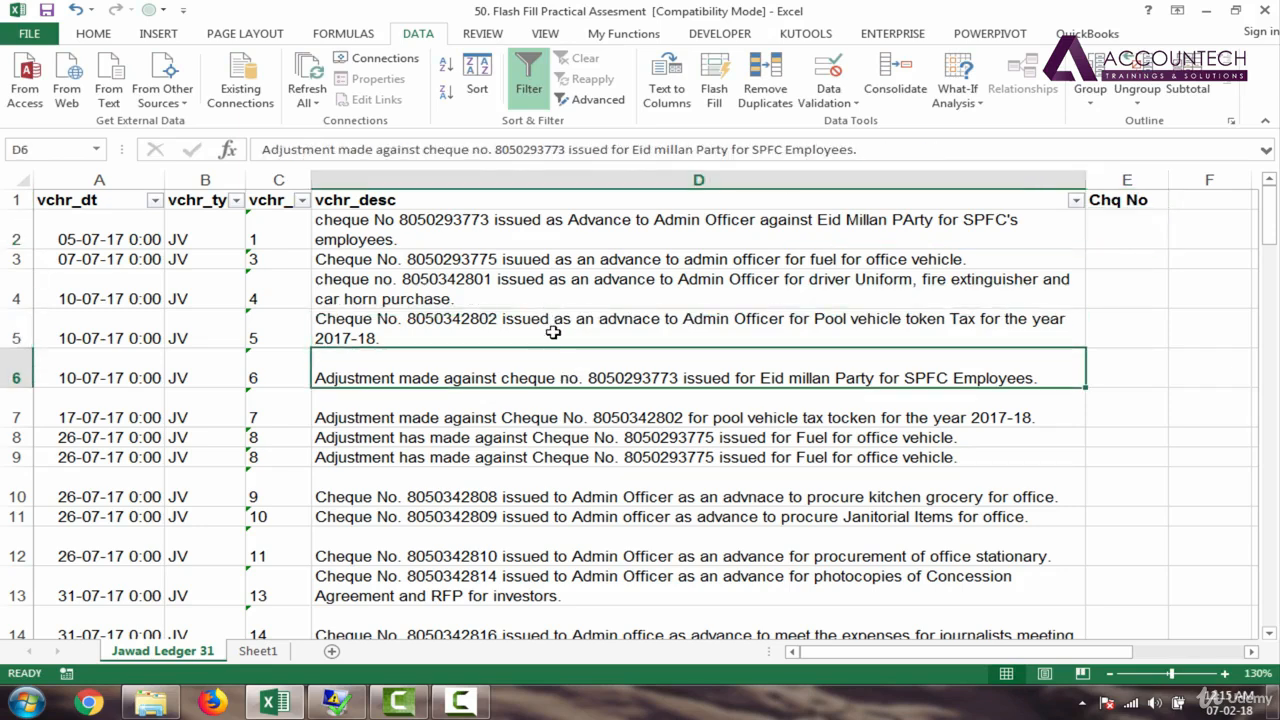
click(553, 331)
click(512, 230)
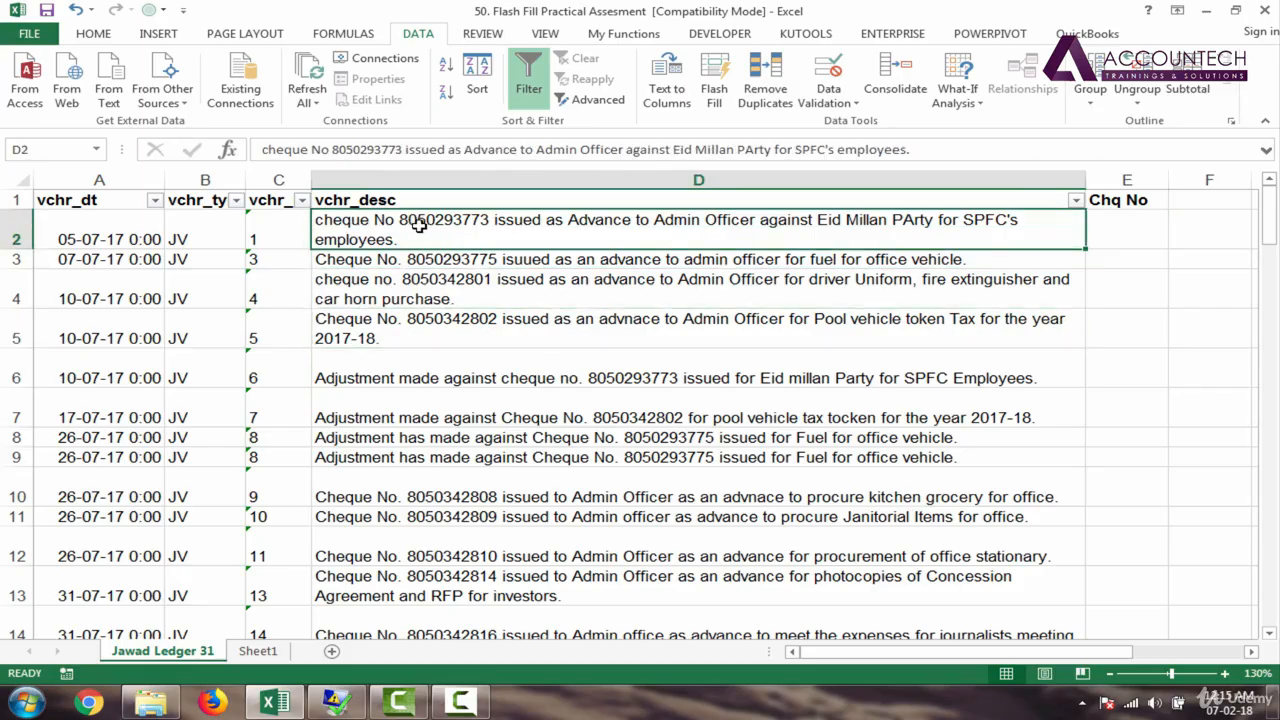
click(456, 260)
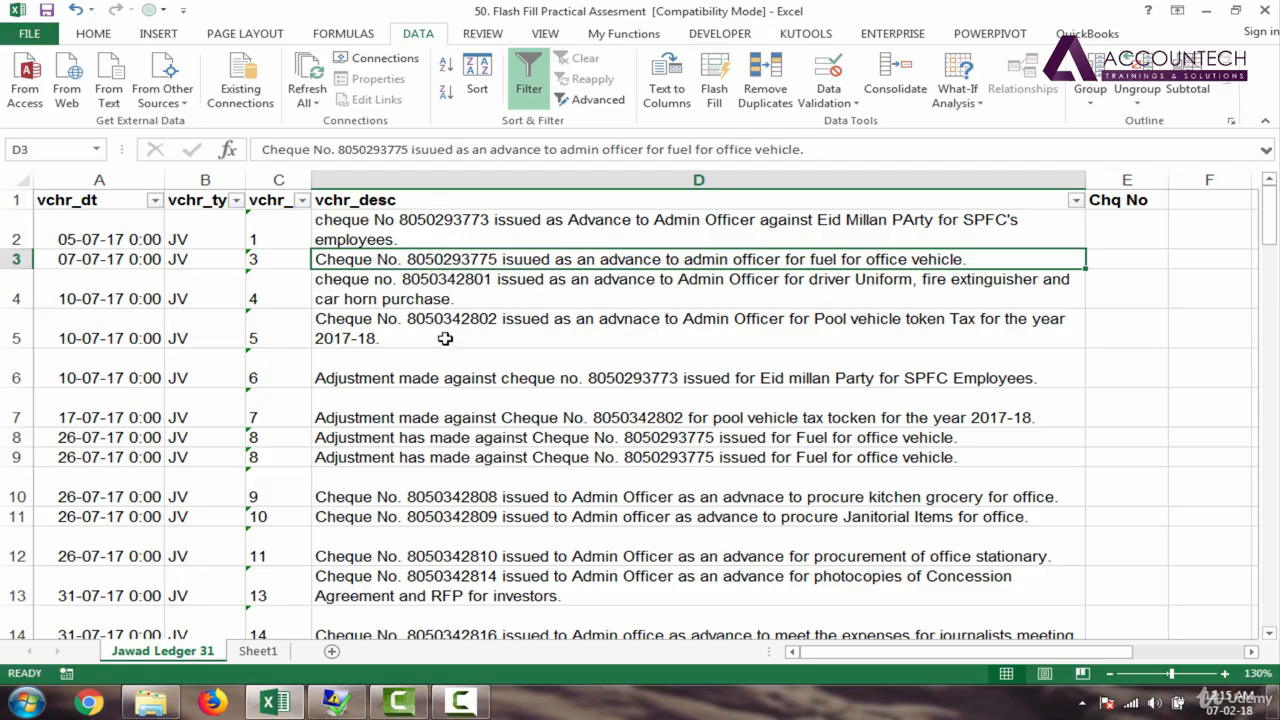
click(641, 383)
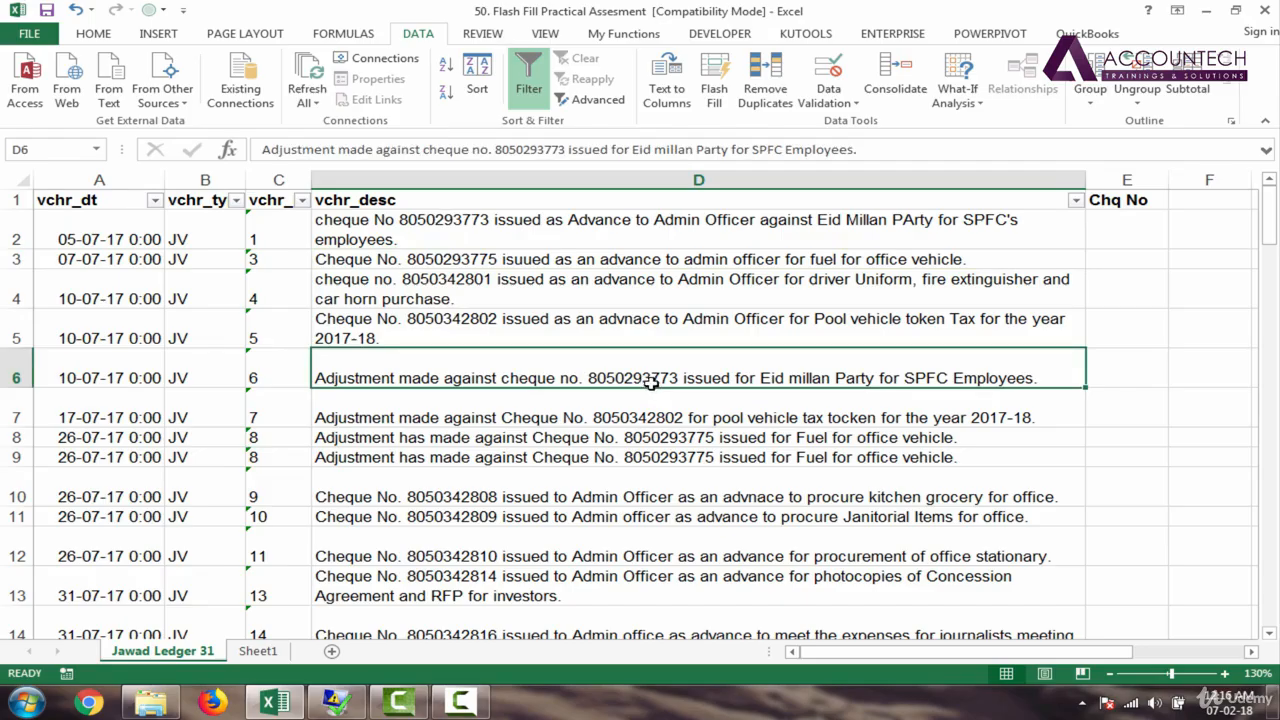
click(589, 338)
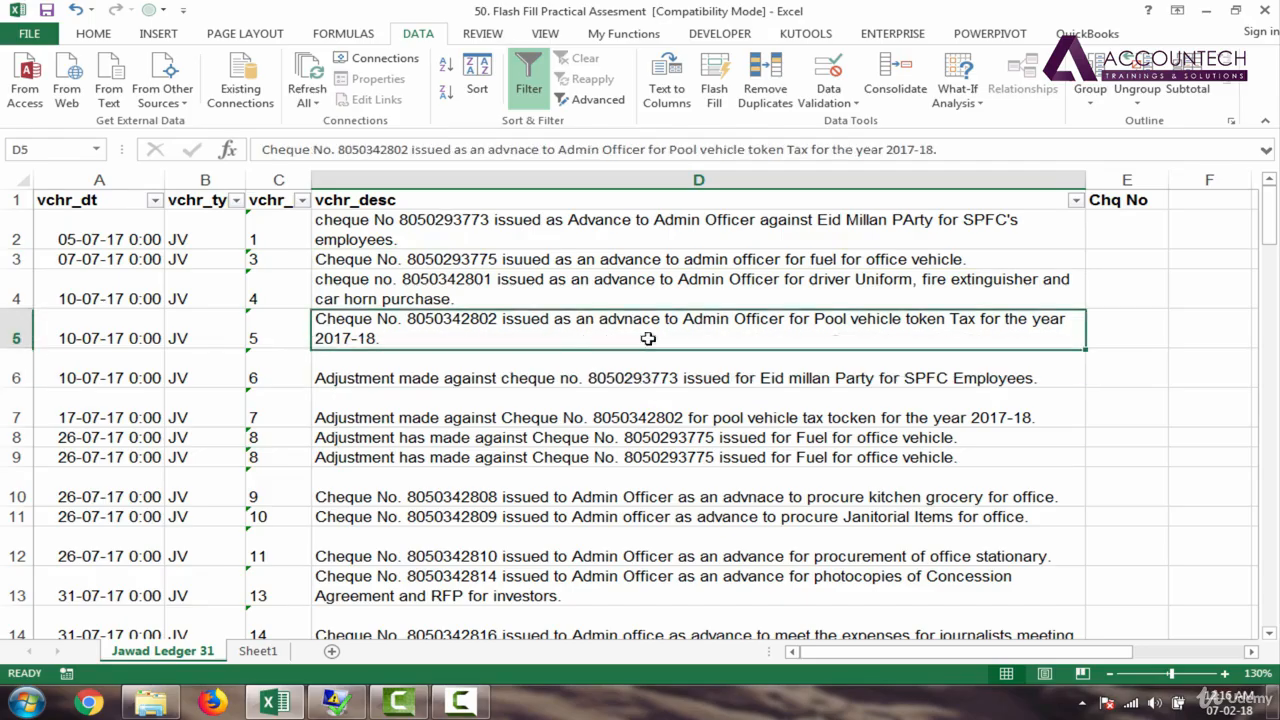
click(1123, 330)
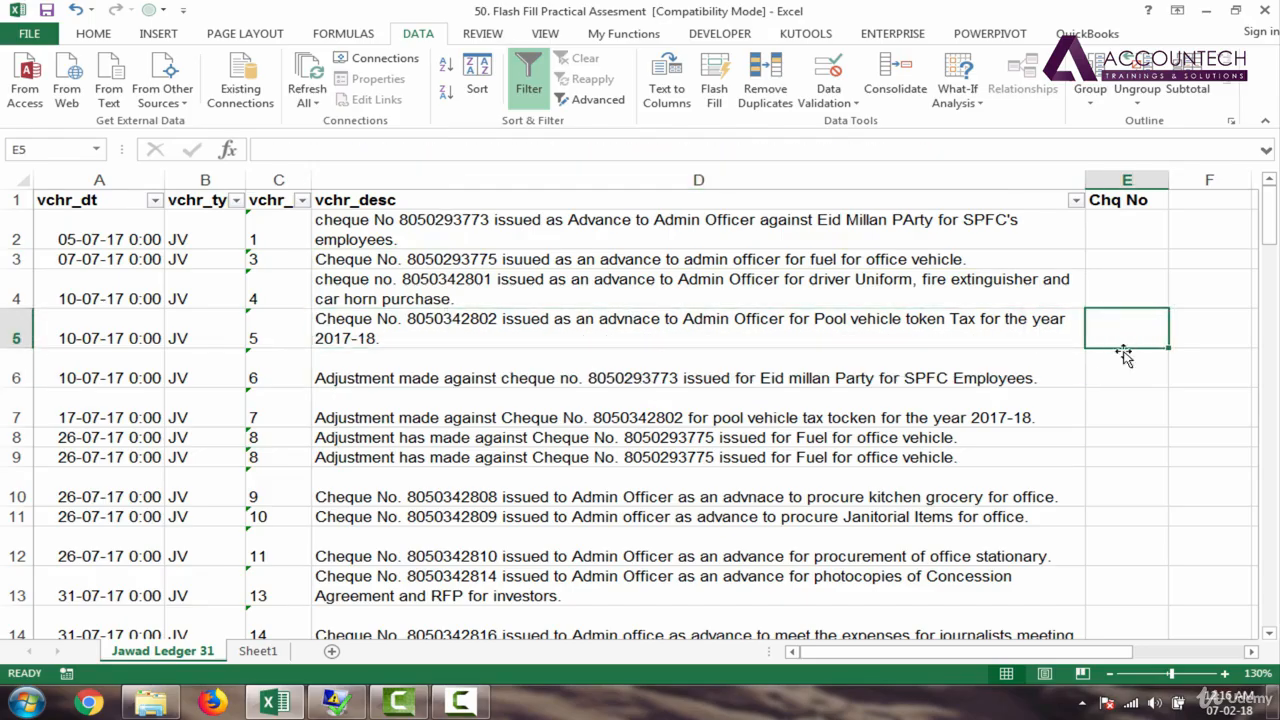
click(1120, 352)
click(1117, 325)
click(492, 327)
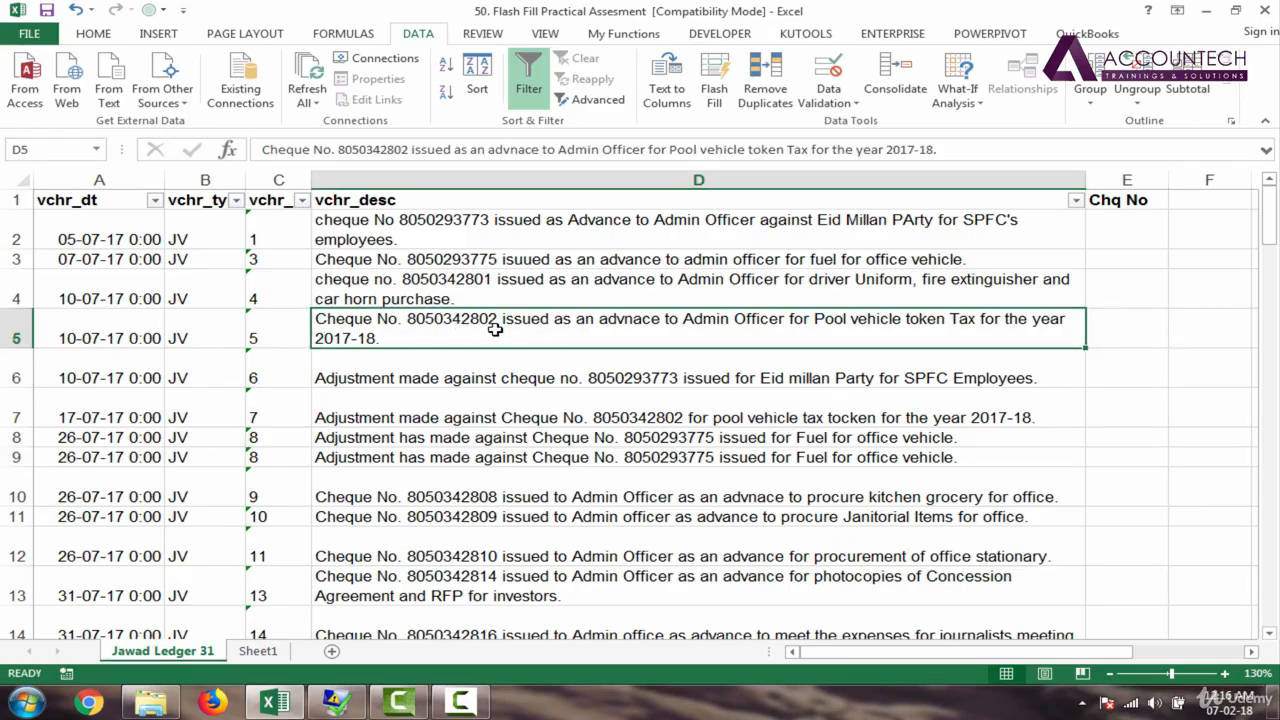
click(1128, 325)
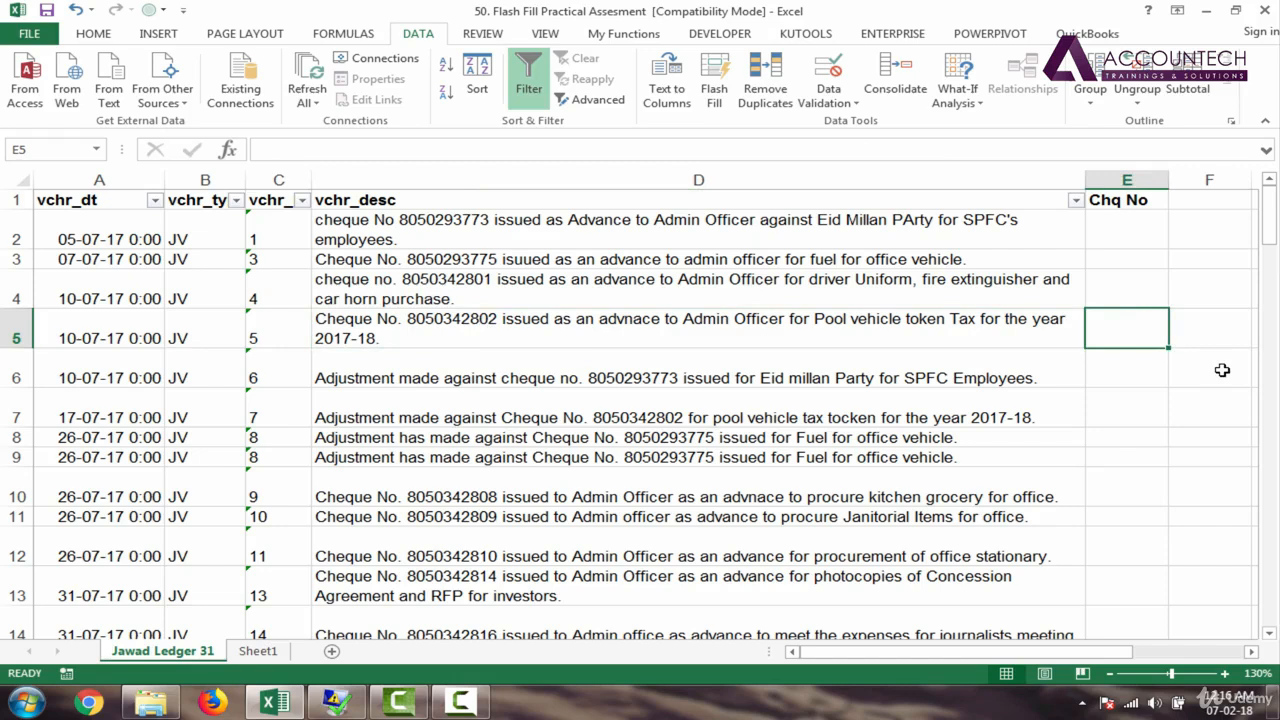
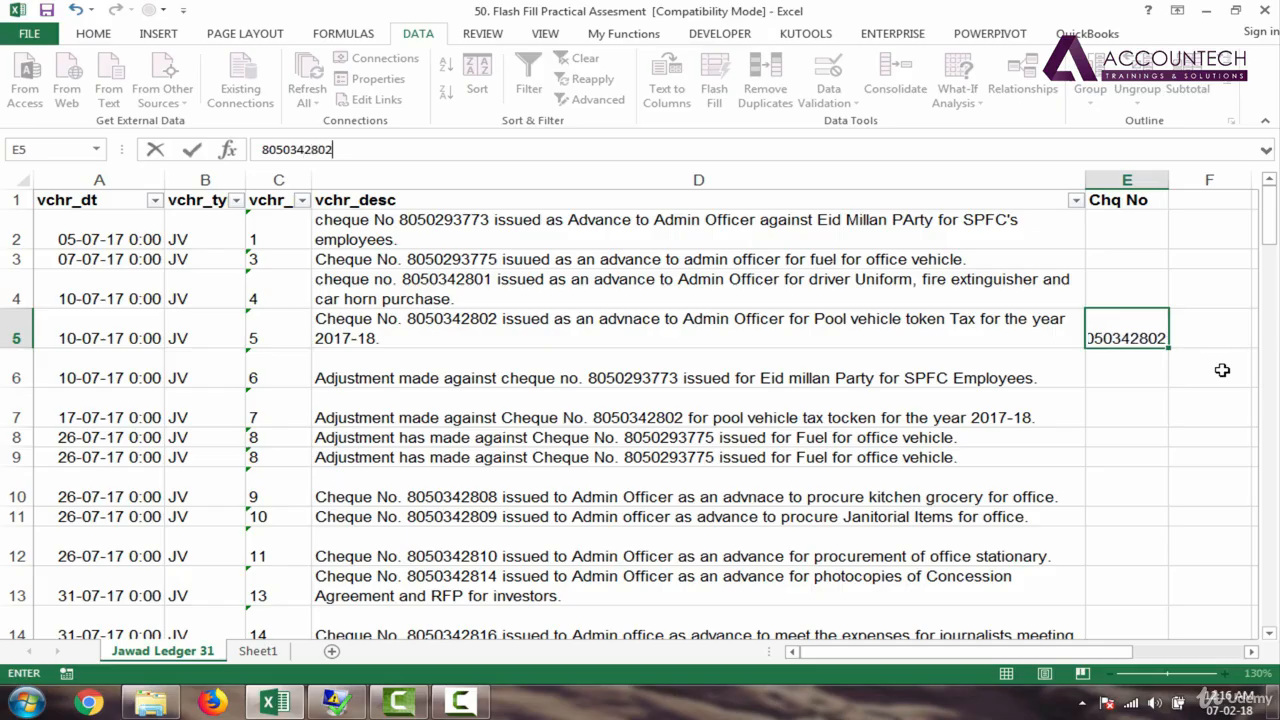
key(Return)
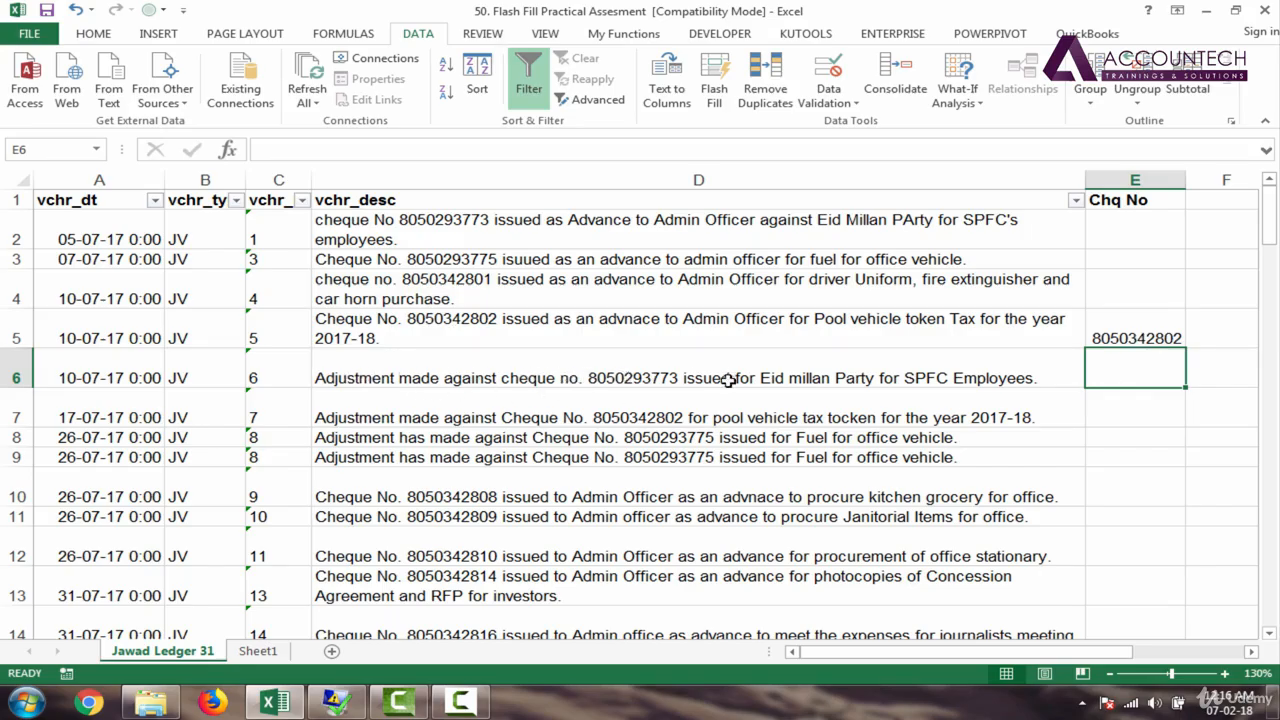
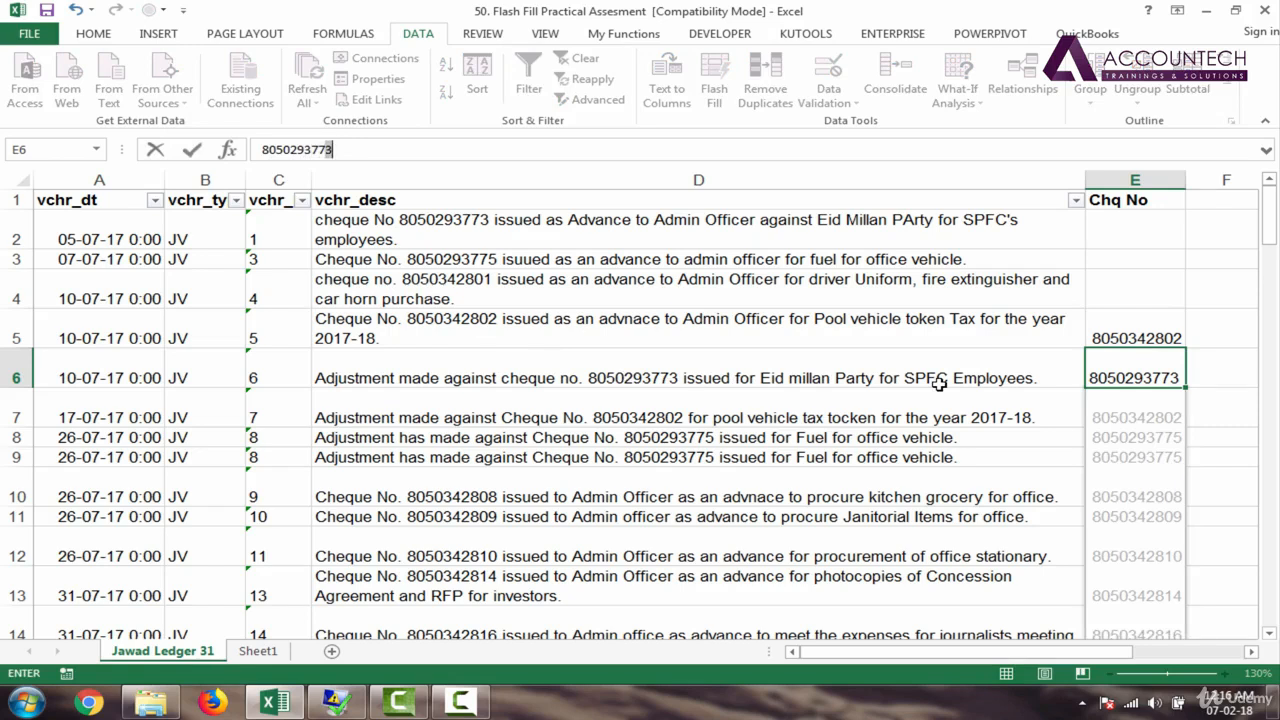
key(Return)
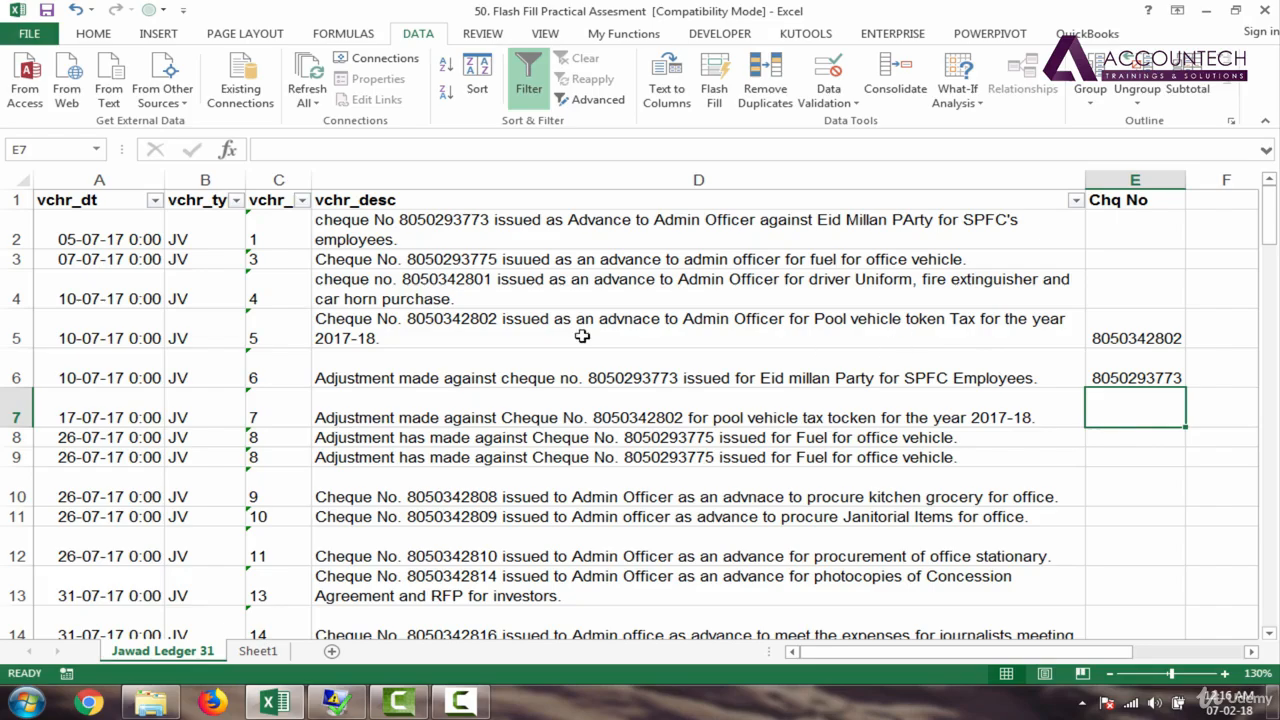
Step: Review the description text in rows 5 and 6
click(445, 325)
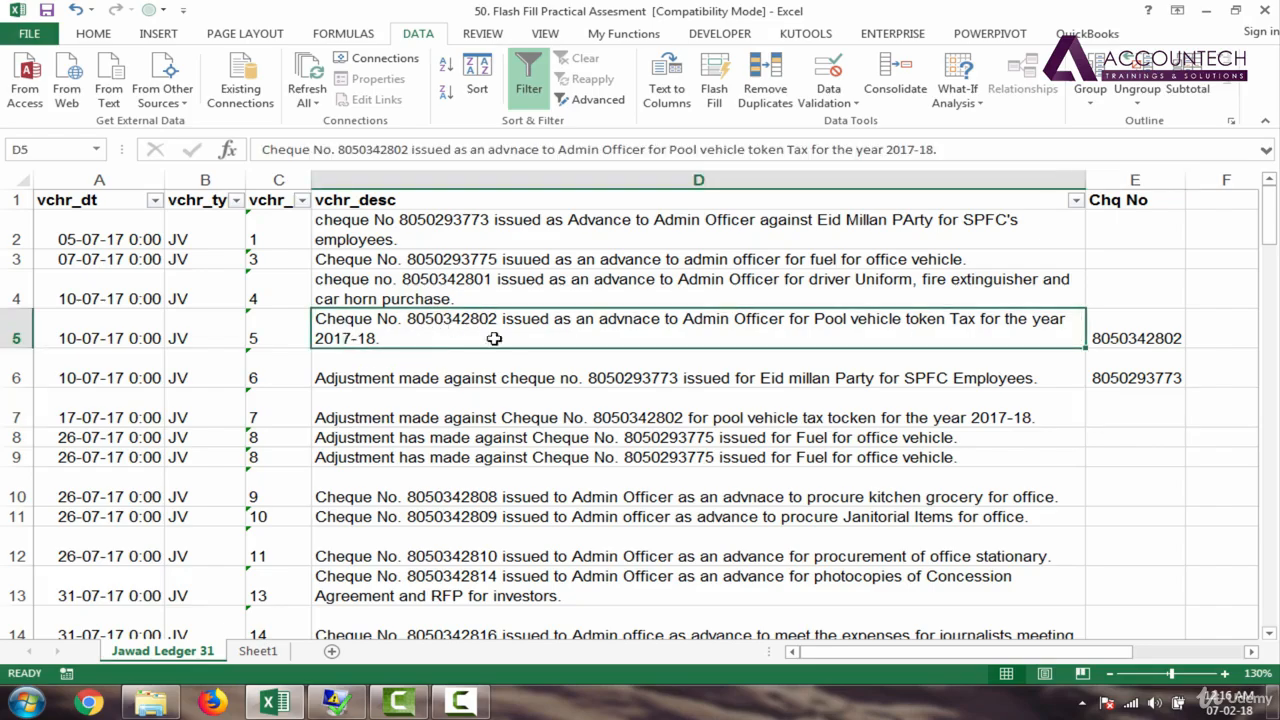
click(534, 375)
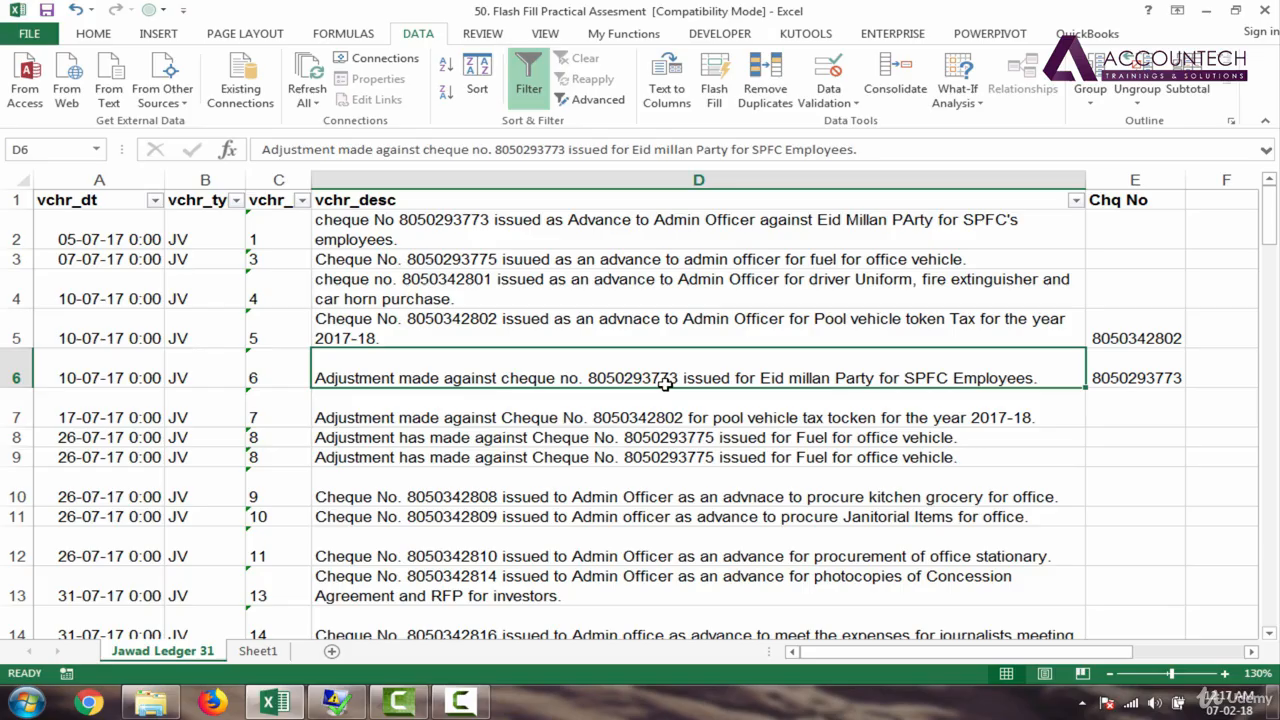
click(565, 330)
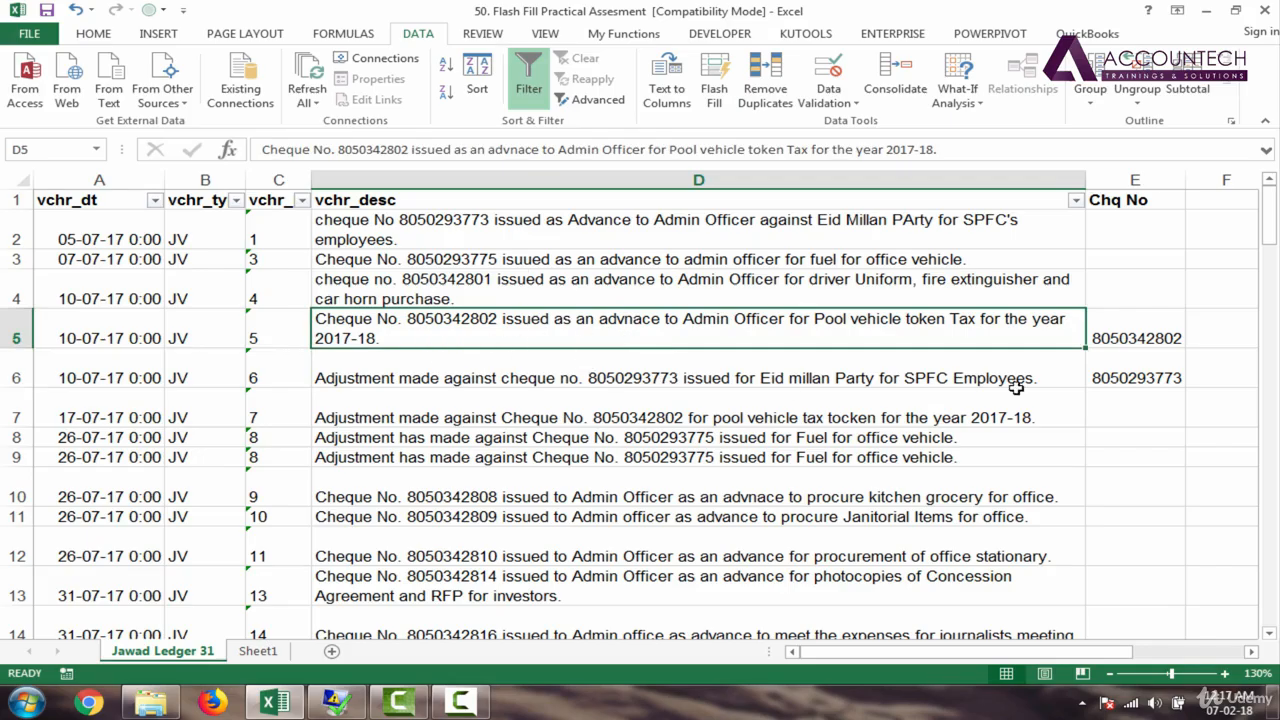
click(1164, 336)
drag(1164, 366, 1180, 390)
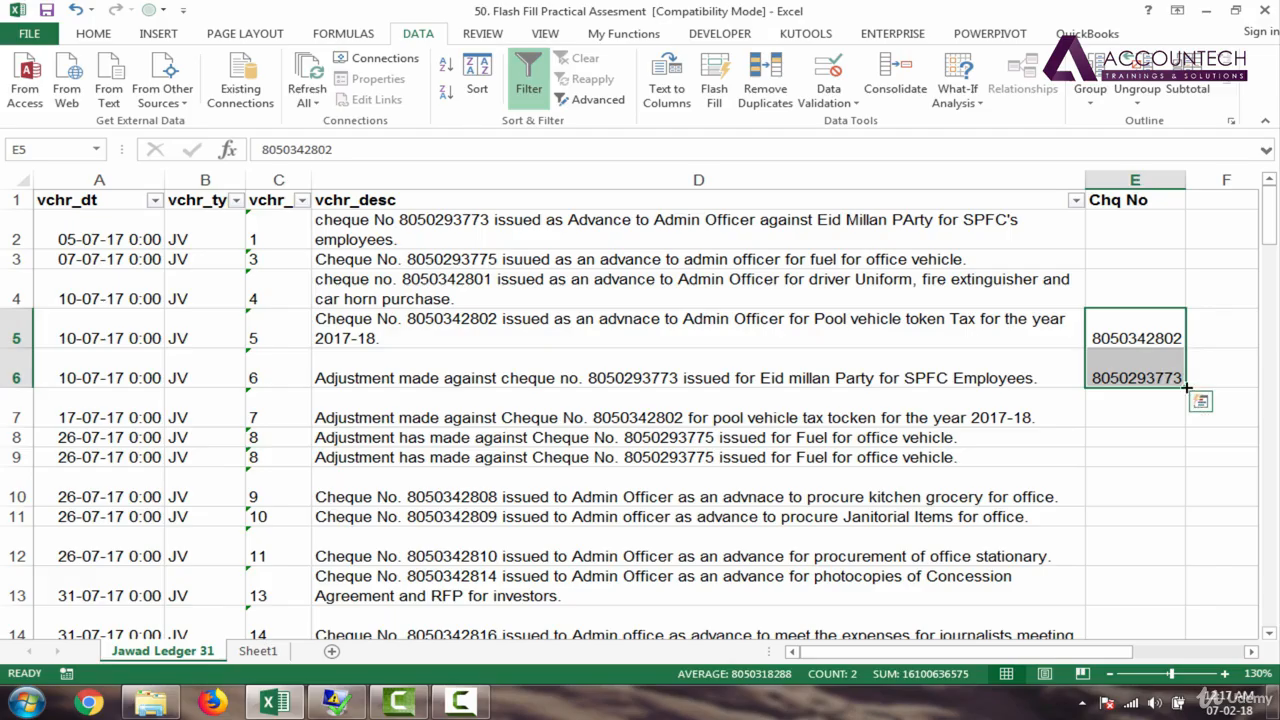
drag(1186, 388, 1168, 219)
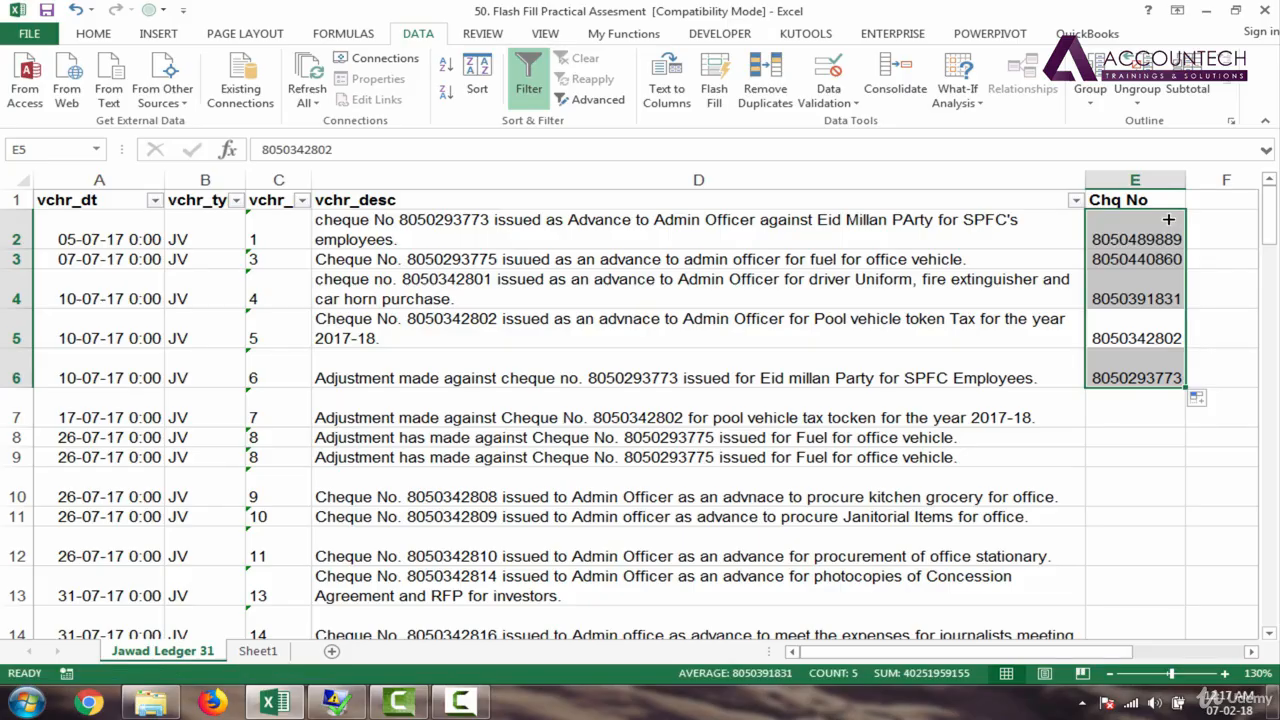
click(1199, 409)
click(1199, 400)
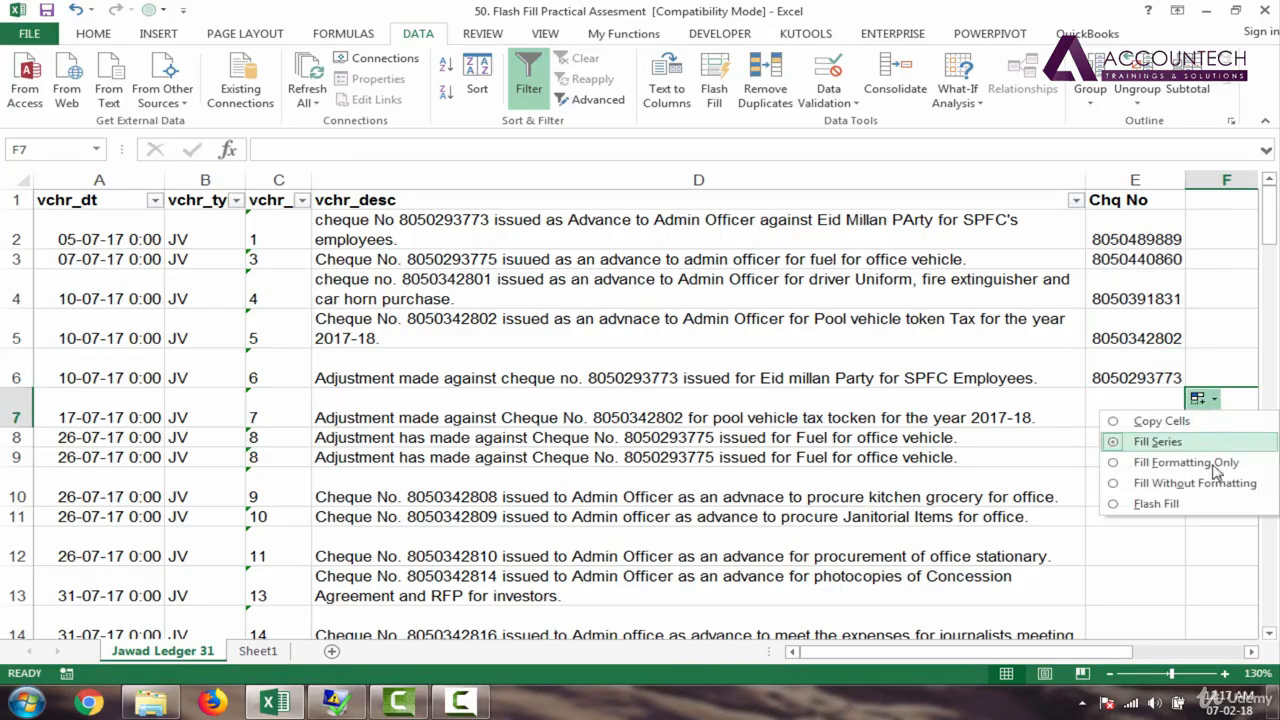
click(1201, 504)
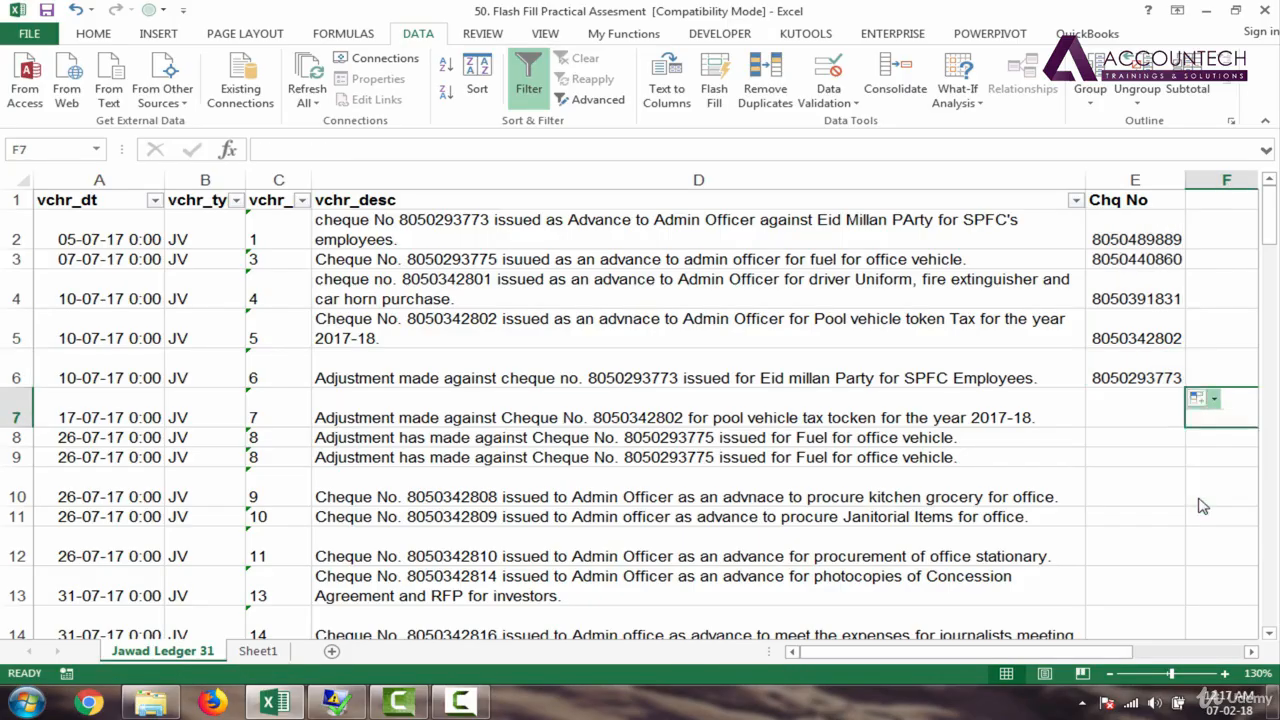
click(1133, 242)
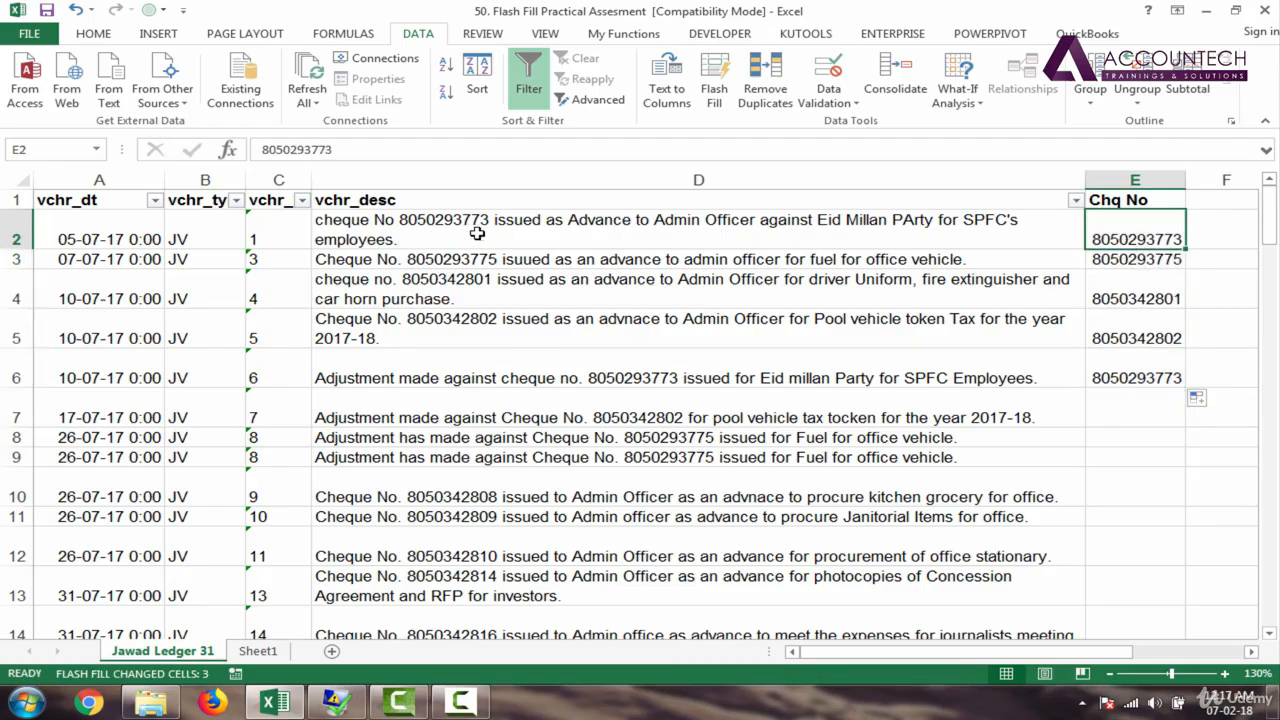
click(1122, 257)
click(1125, 293)
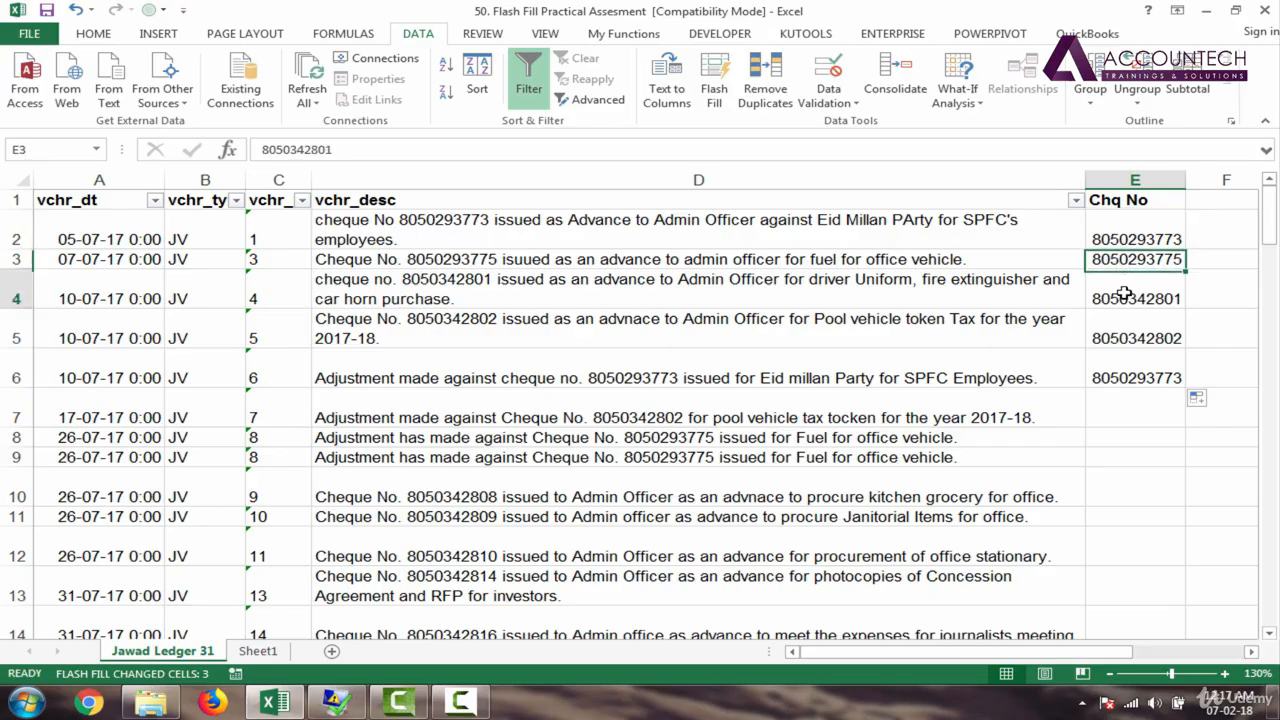
click(1133, 340)
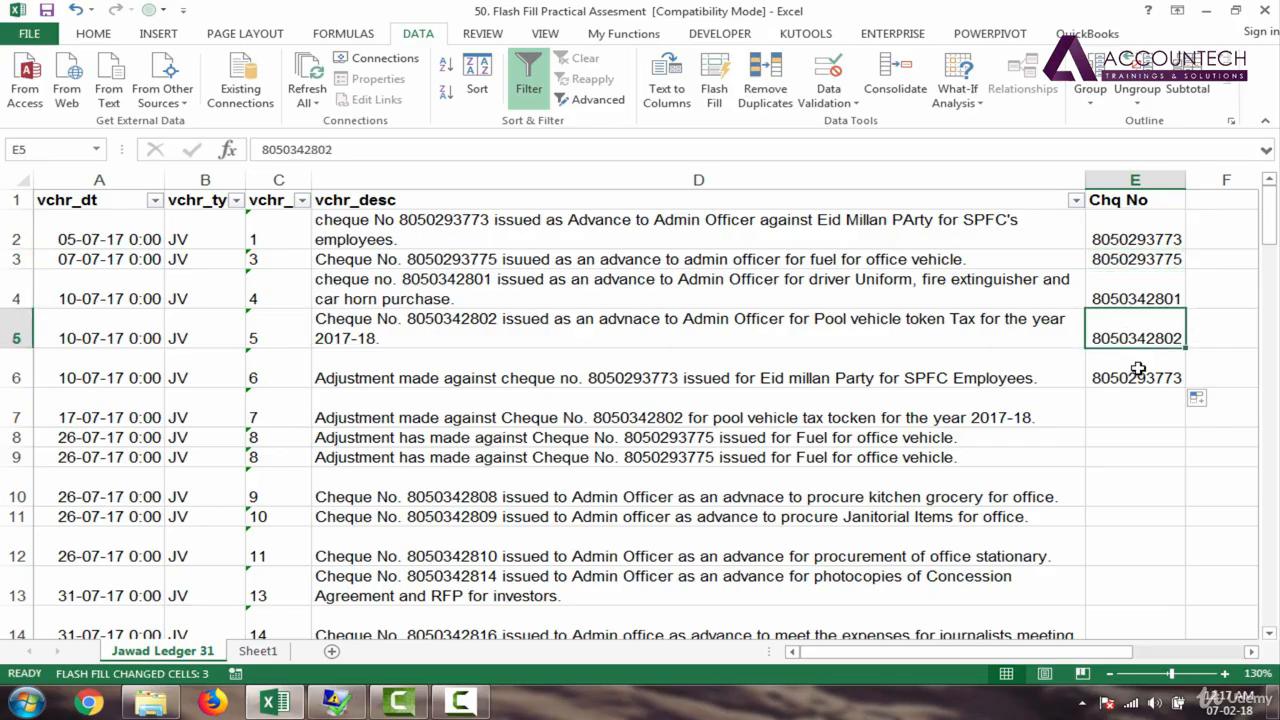
click(1138, 369)
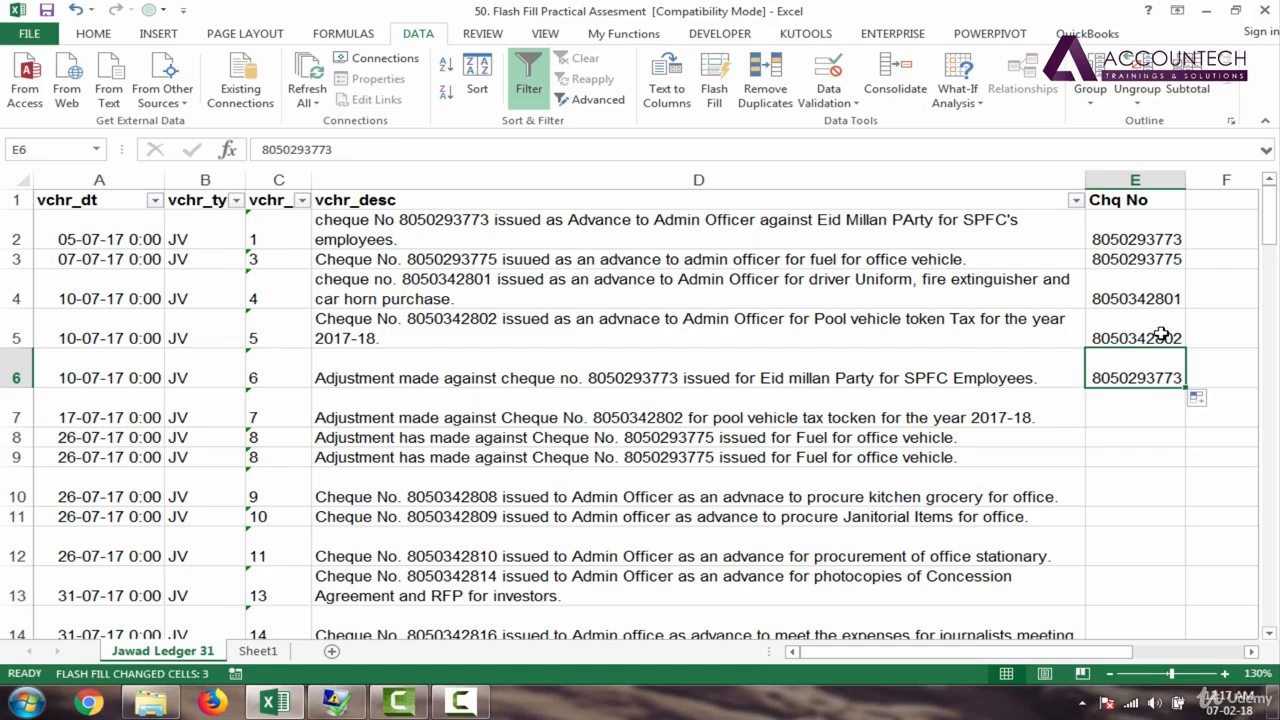
Step: Extend the cheque numbers in E5:E6 down column E as a series to row 81
drag(1166, 332, 1170, 376)
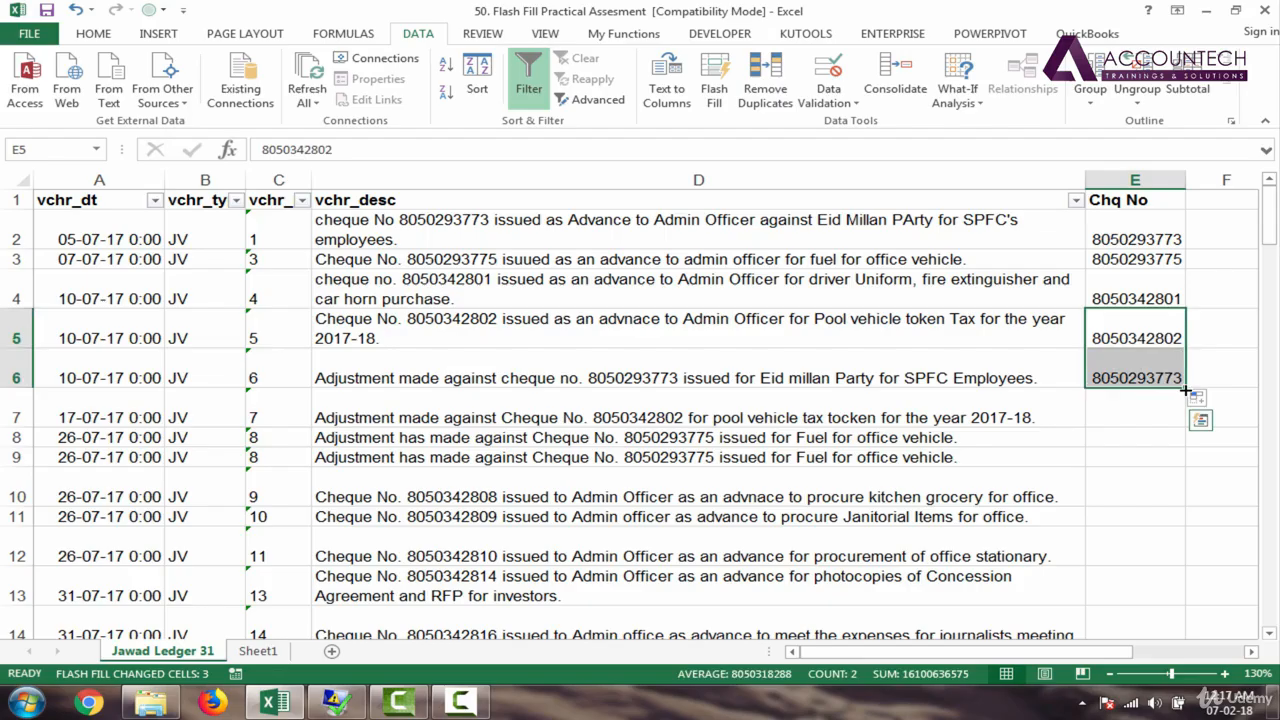
drag(1160, 234, 1166, 362)
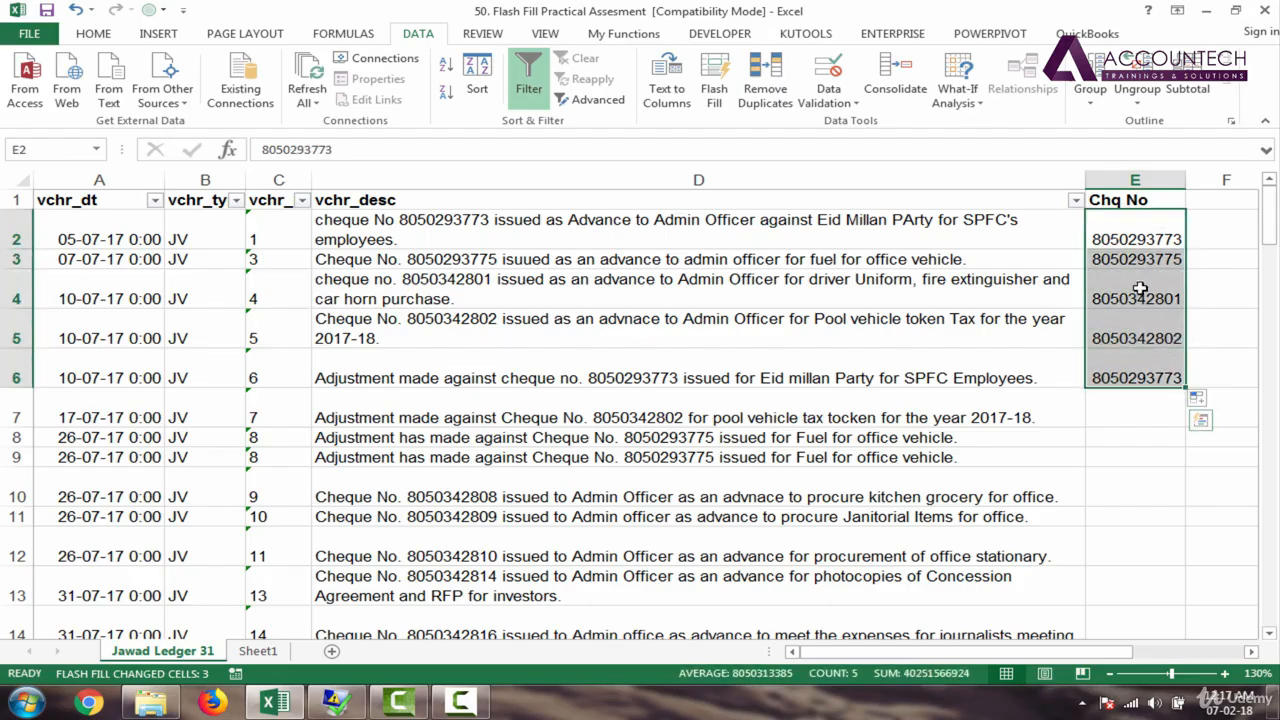
shift+click(1146, 358)
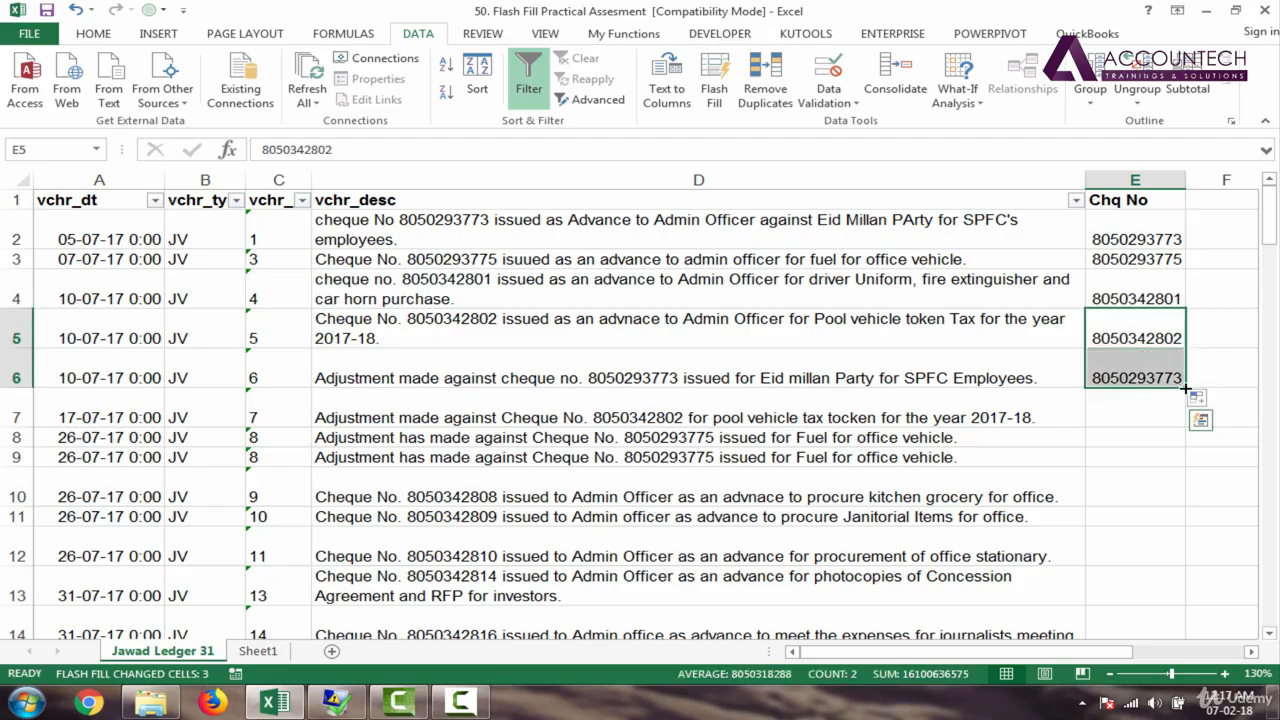
drag(1186, 388, 1111, 315)
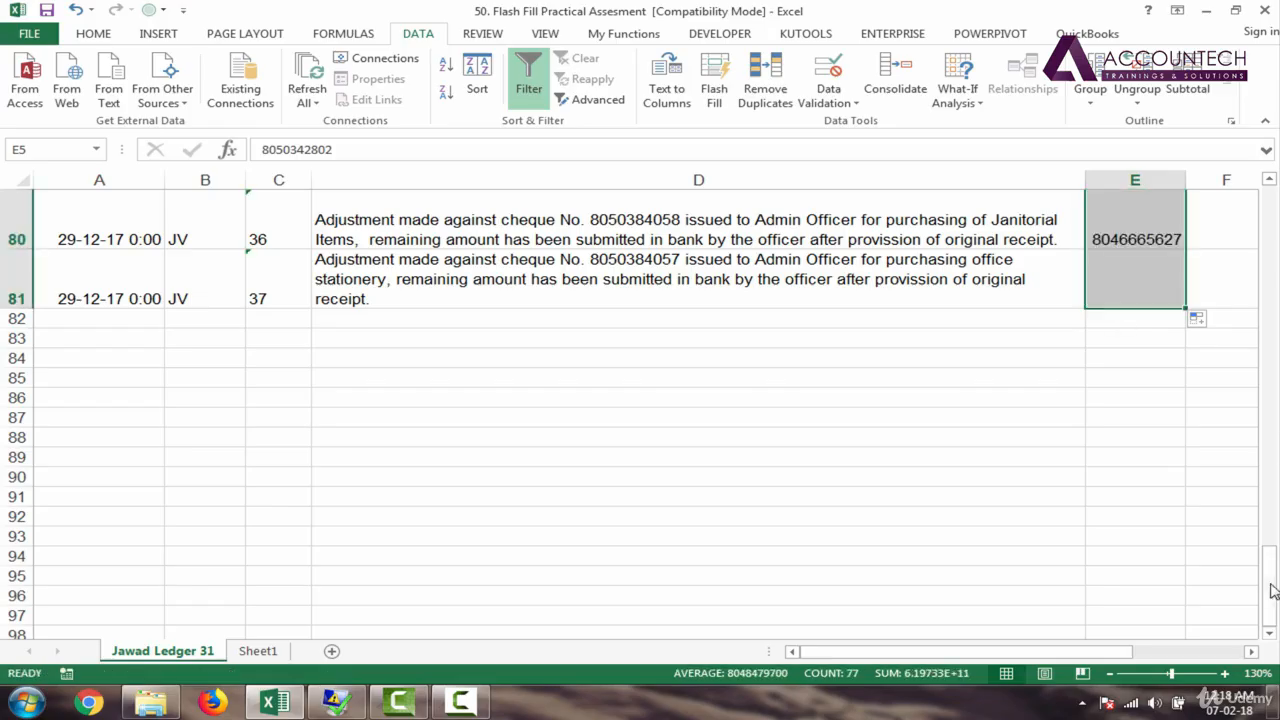
mouse_move(1273, 600)
mouse_down()
mouse_move(1273, 517)
mouse_move(1273, 586)
mouse_up()
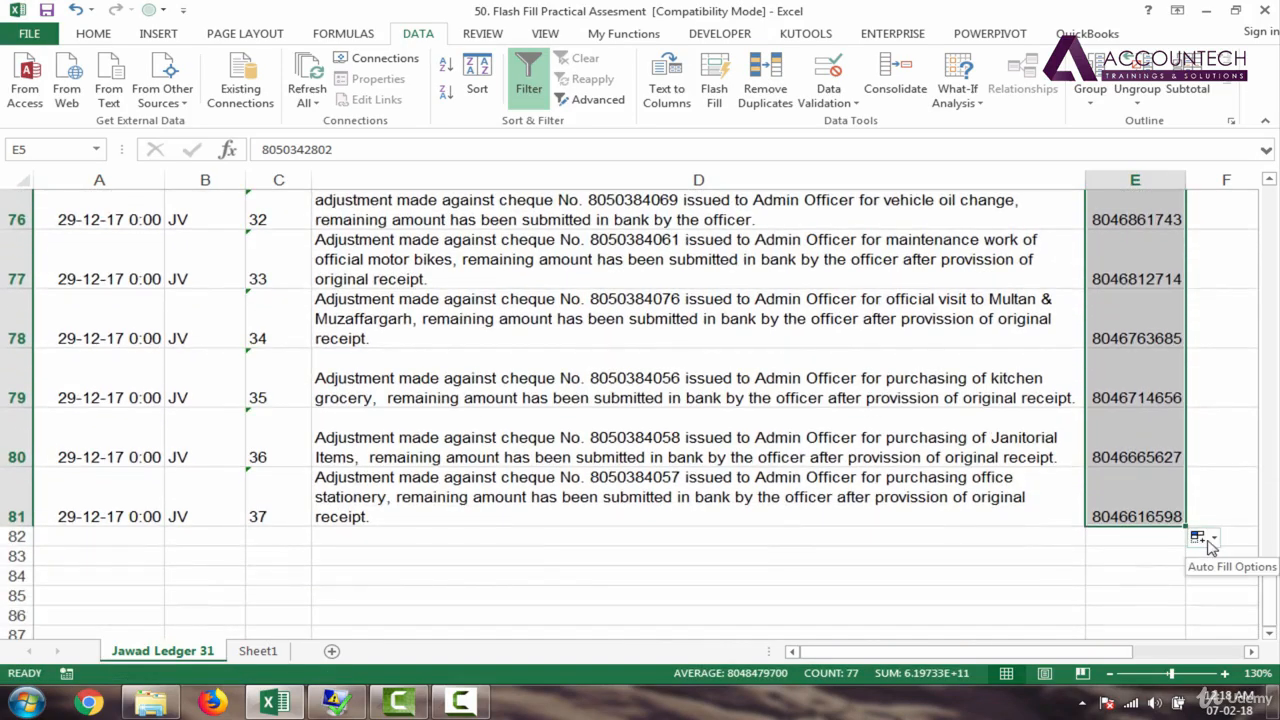
click(1205, 540)
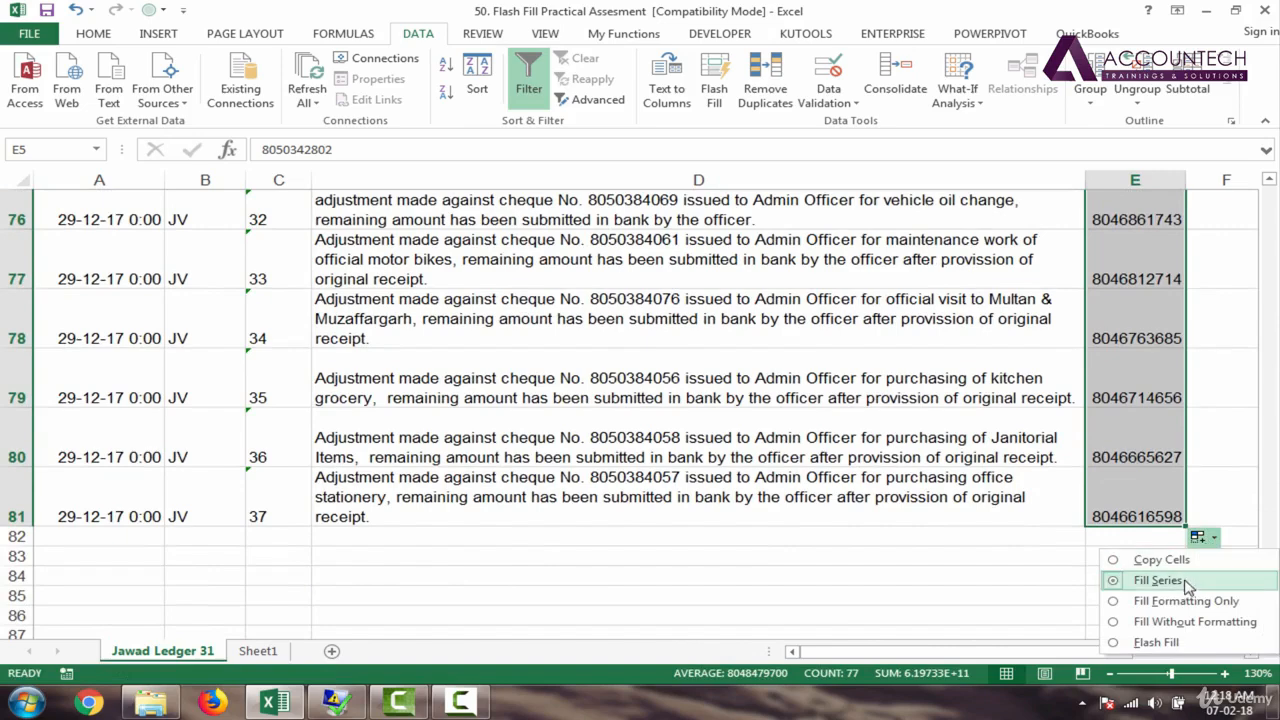
click(1156, 642)
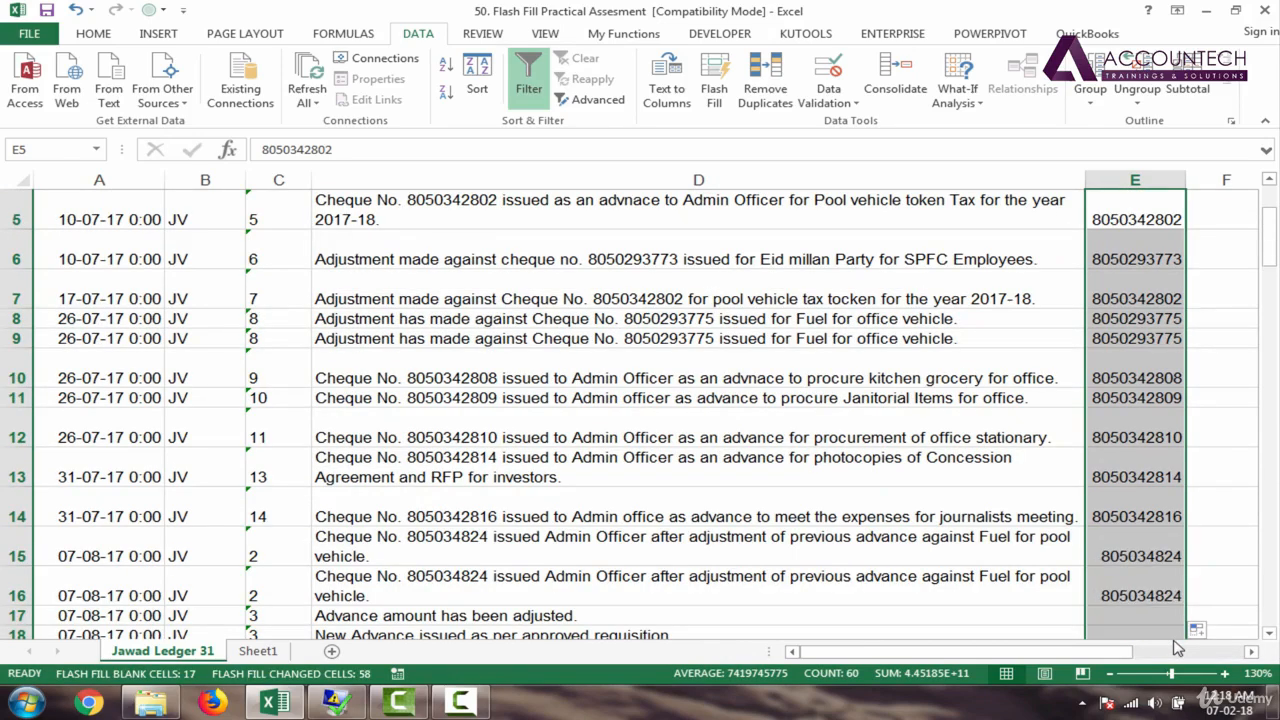
click(1137, 318)
drag(1268, 245, 1268, 200)
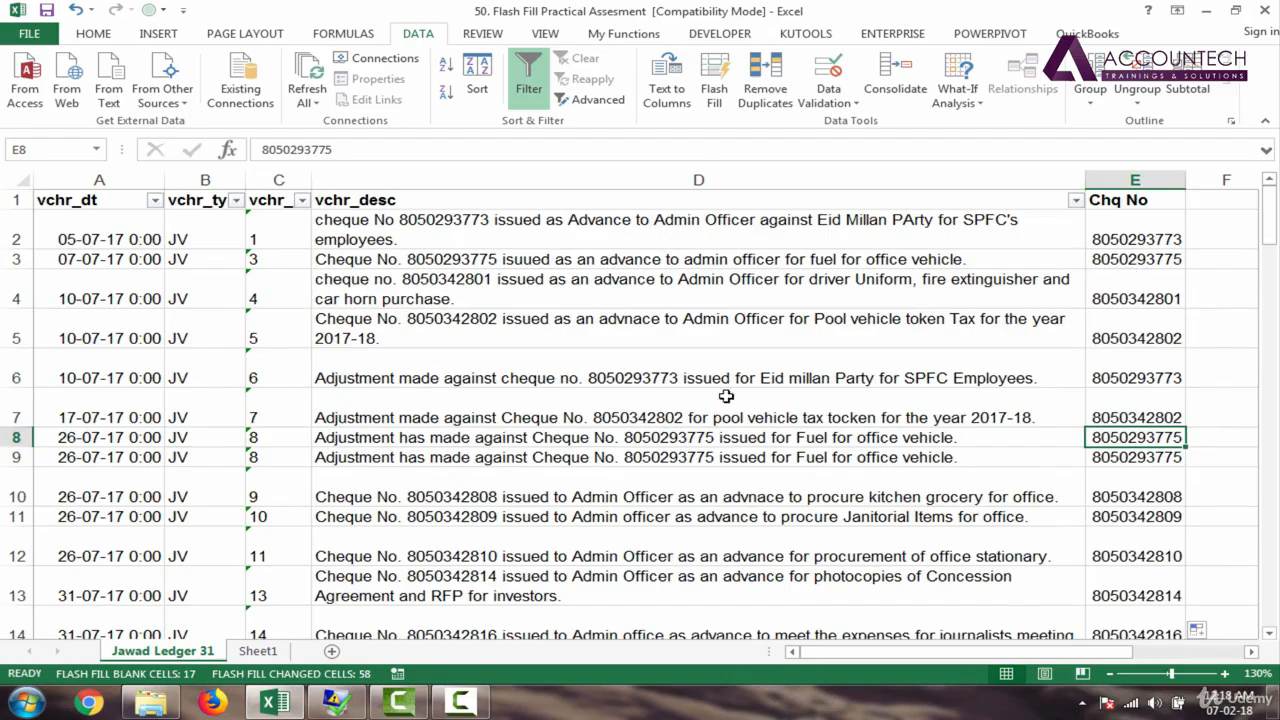
click(1146, 376)
click(1145, 421)
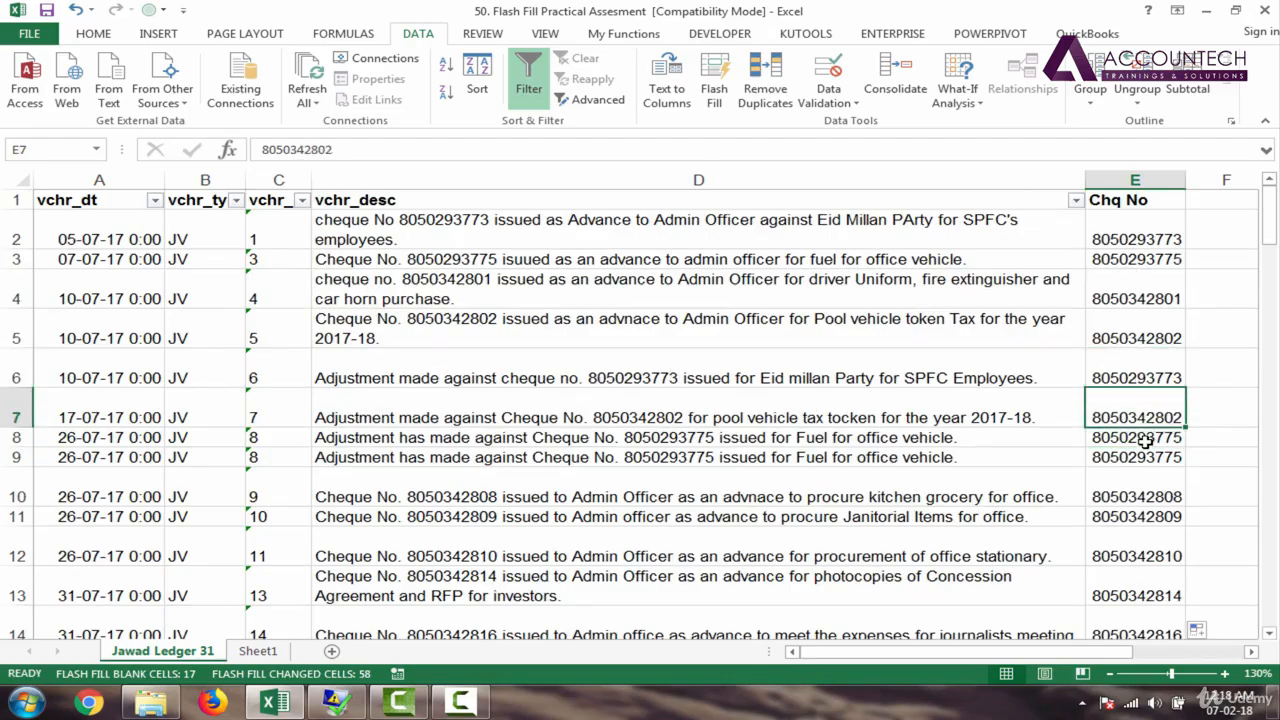
click(1143, 442)
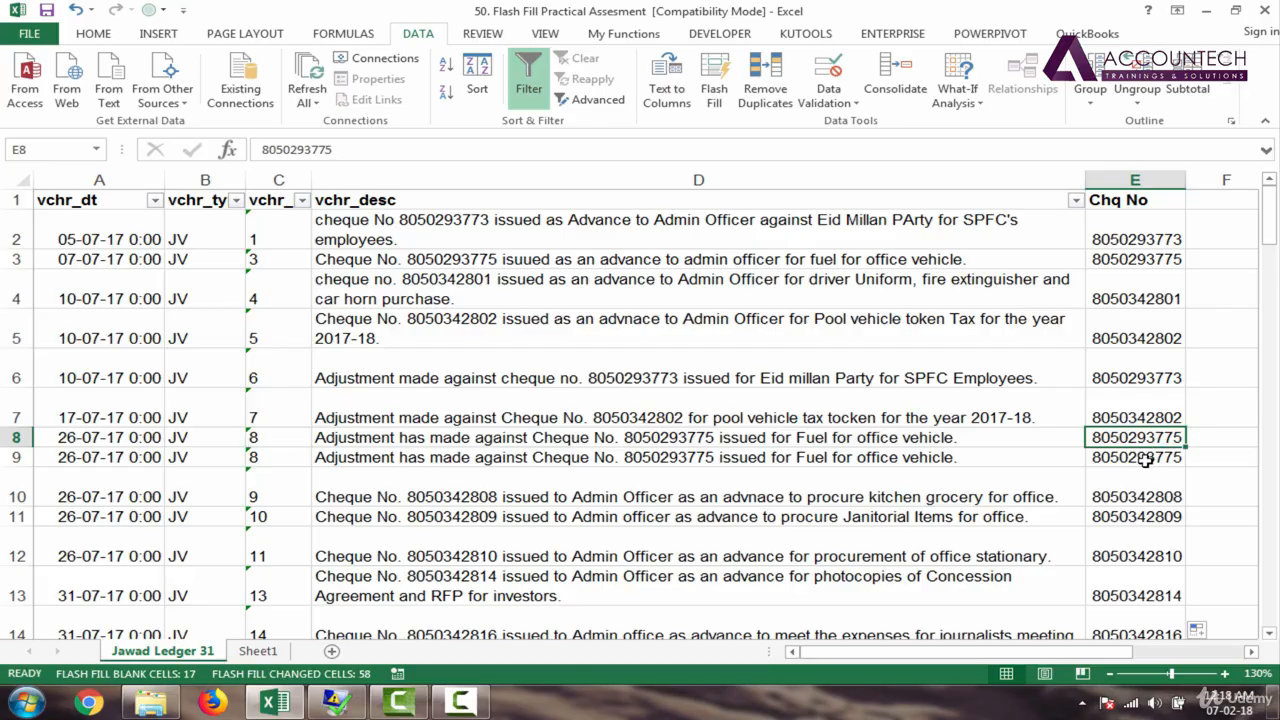
click(1145, 458)
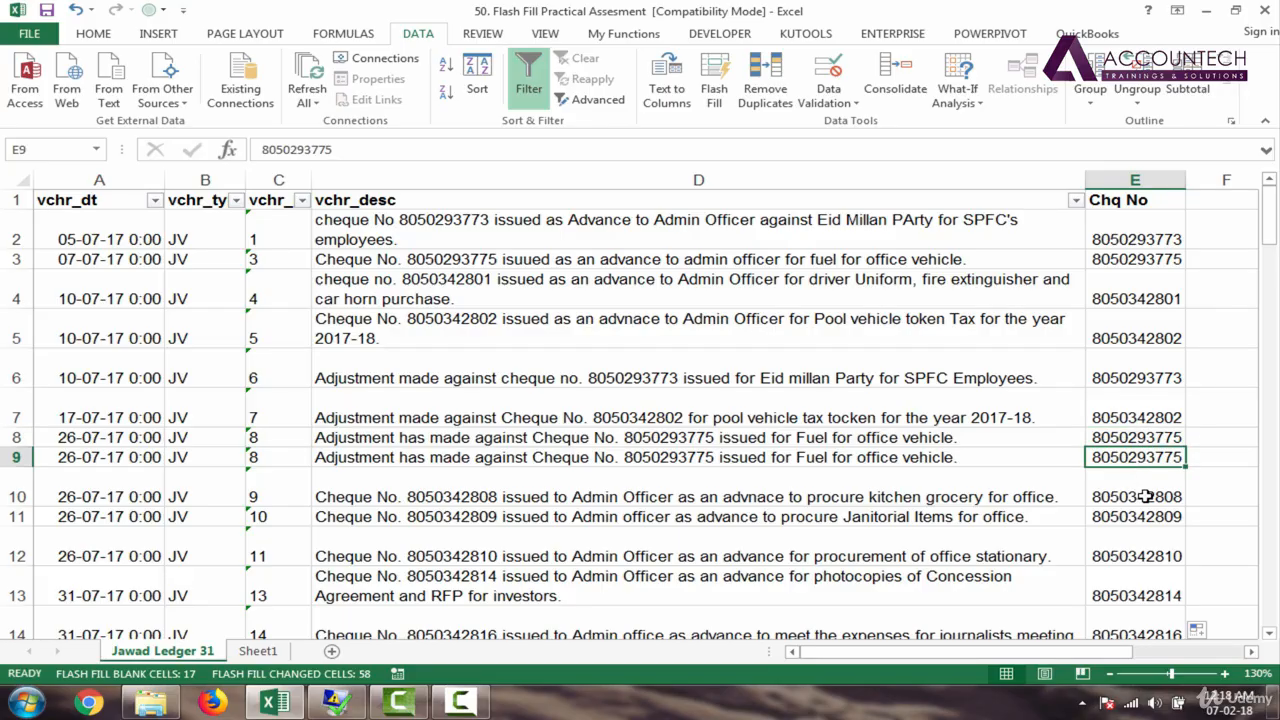
click(1145, 496)
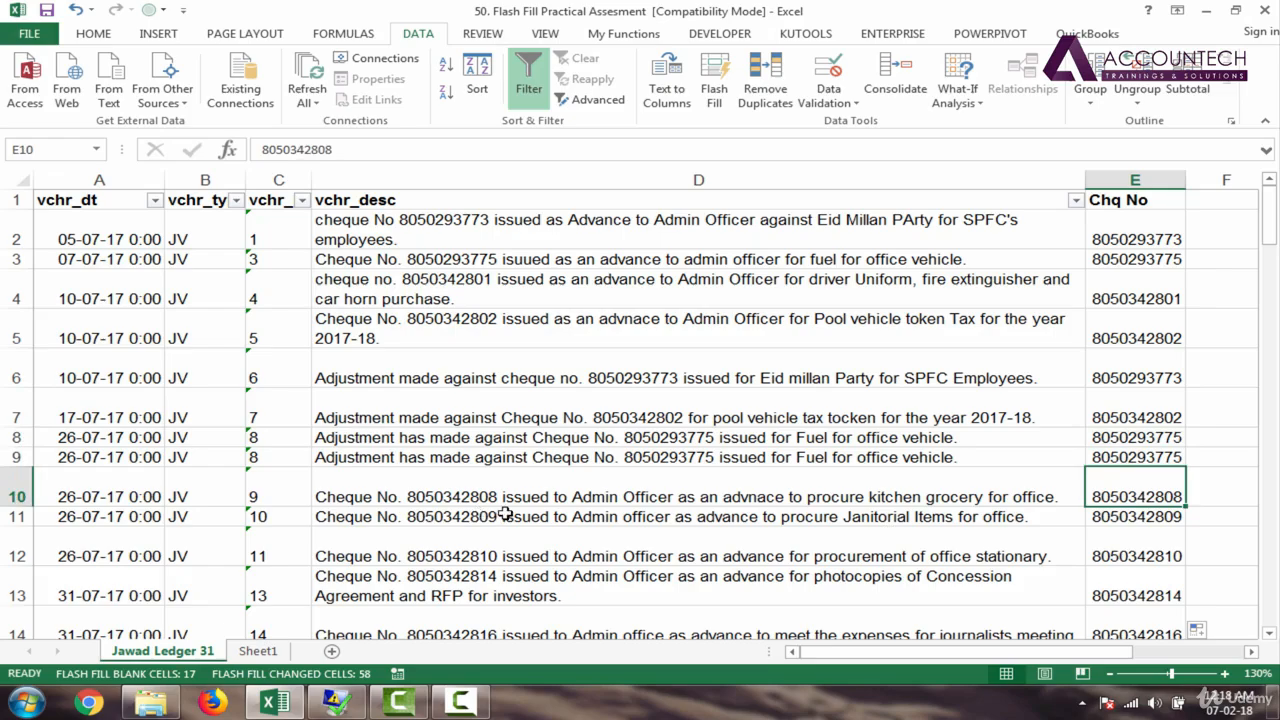
click(1167, 518)
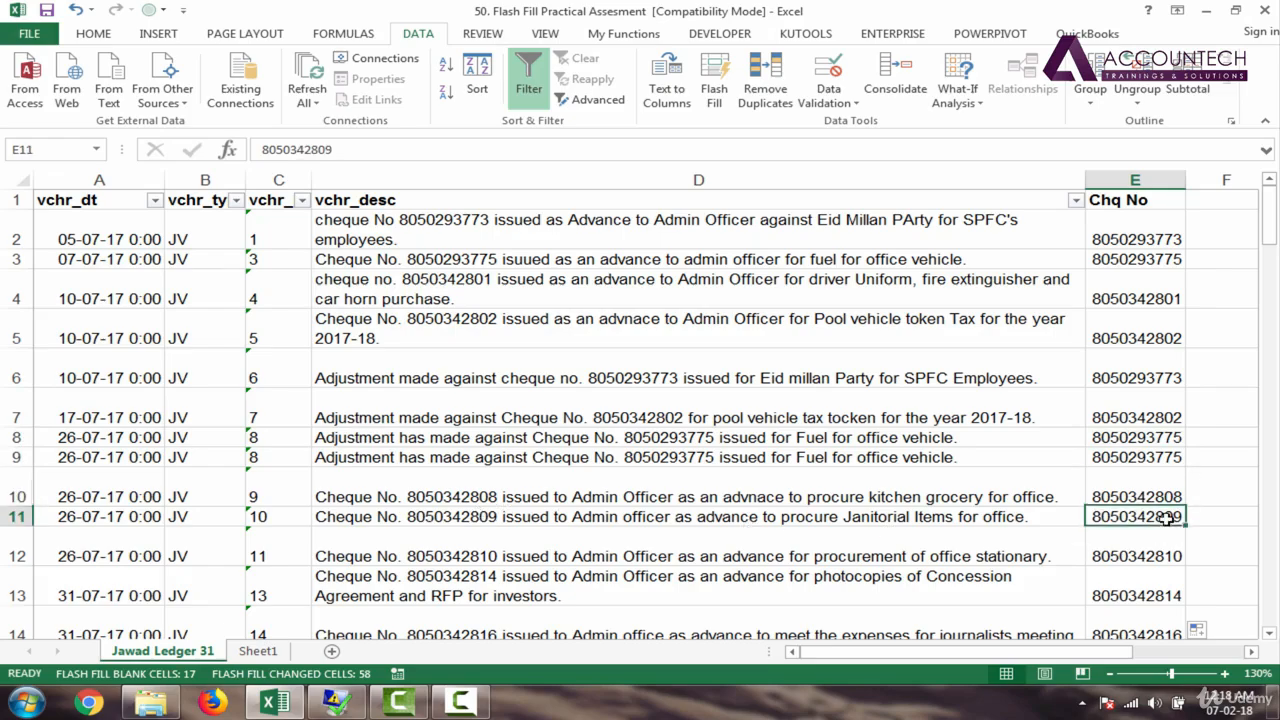
click(1150, 594)
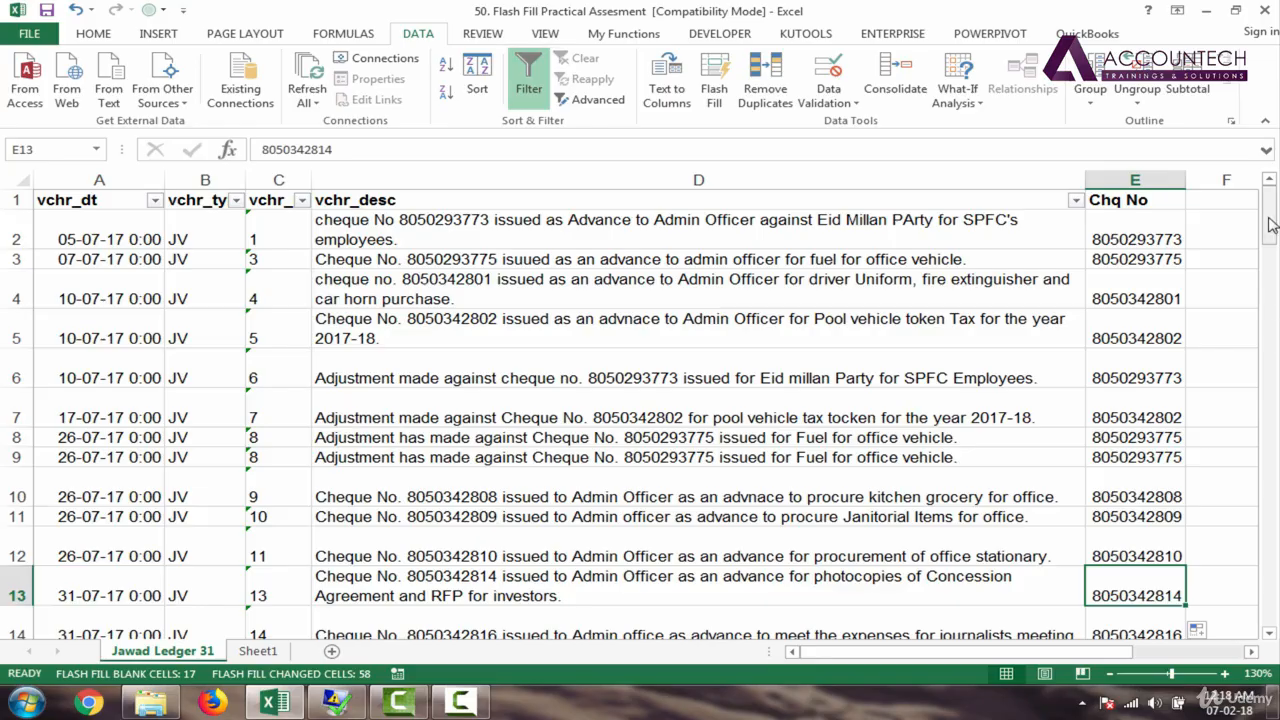
drag(1272, 236, 1272, 600)
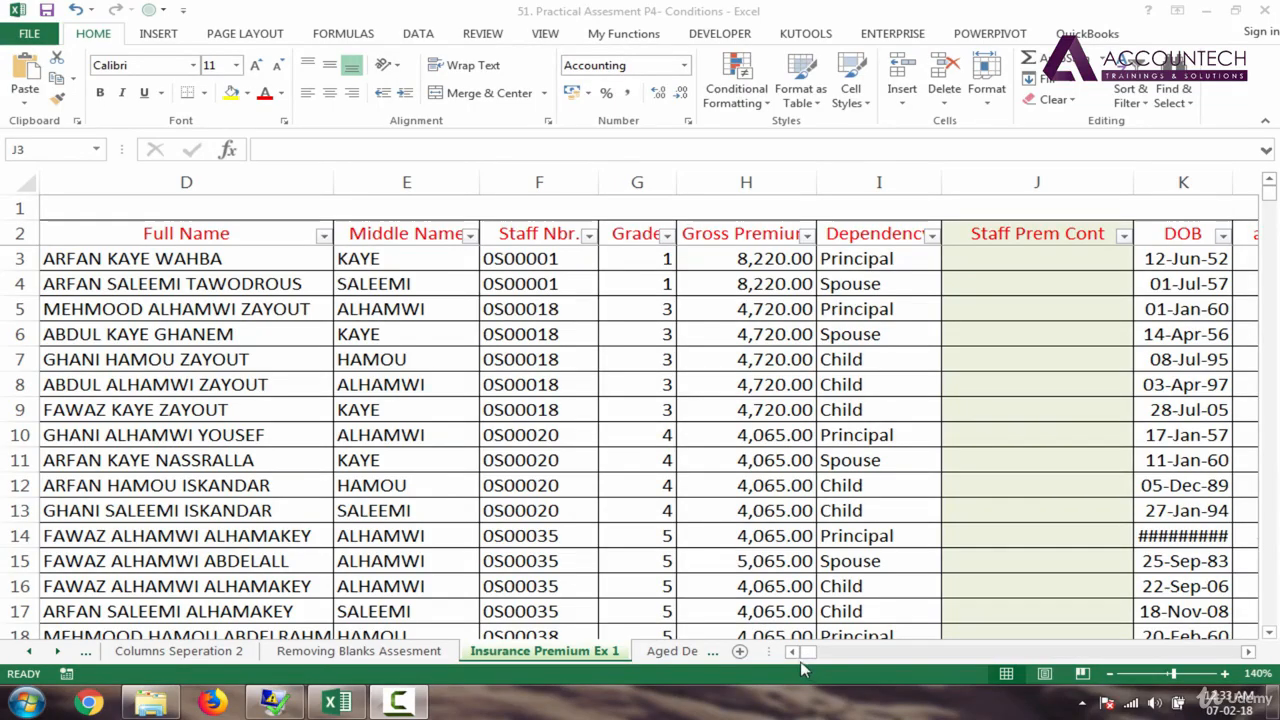
Step: Switch to the Conditions workbook's Insurance Premium Ex 1 sheet and review Full Names D3:D10 and Grade G3
click(797, 657)
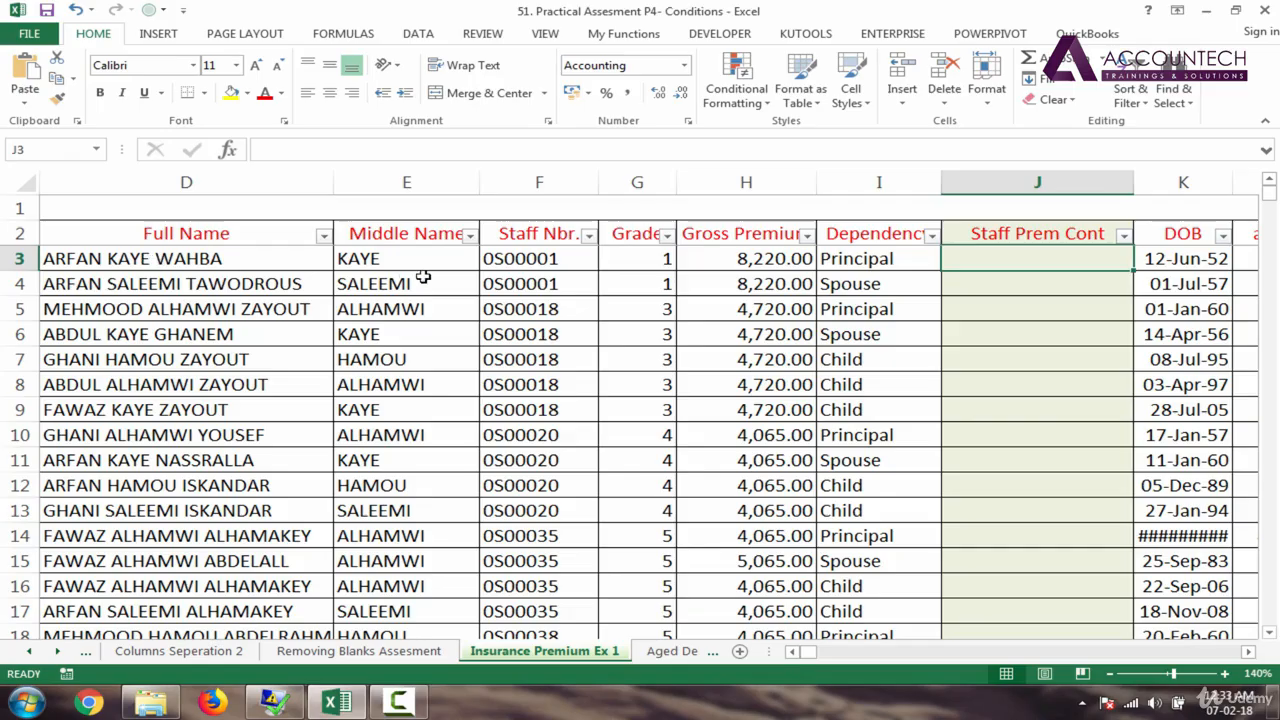
drag(192, 234, 240, 357)
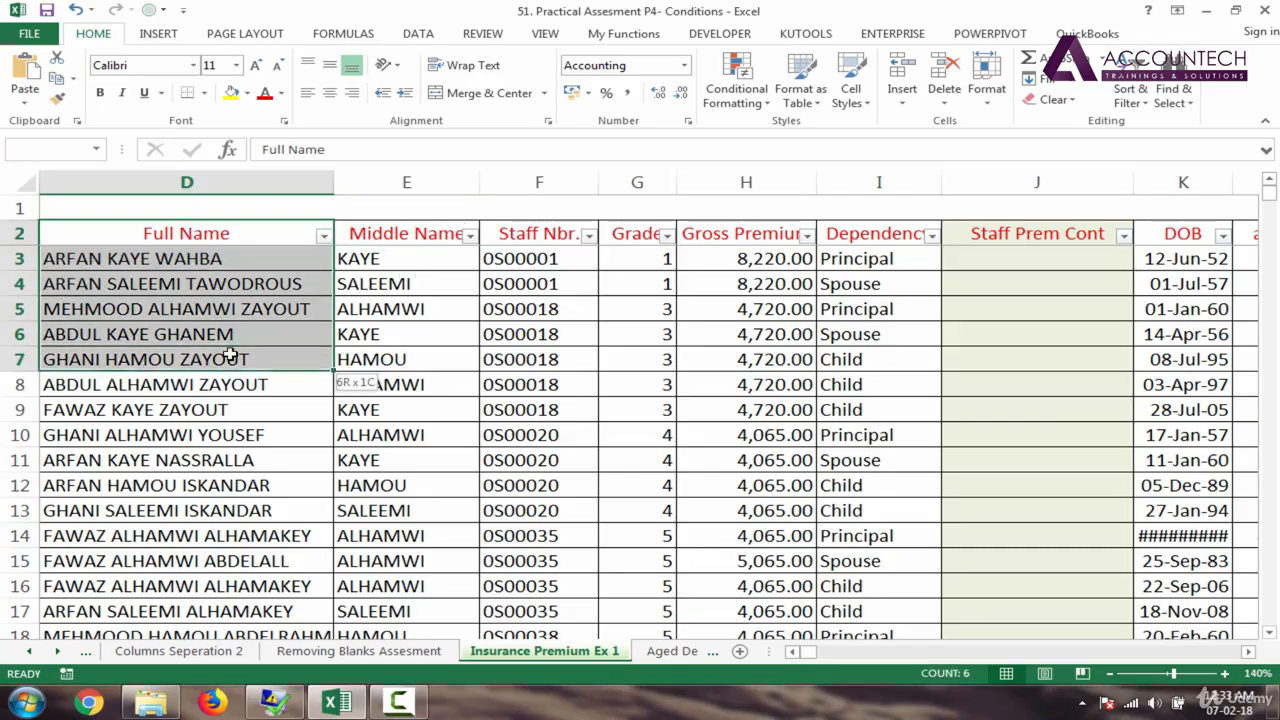
click(200, 259)
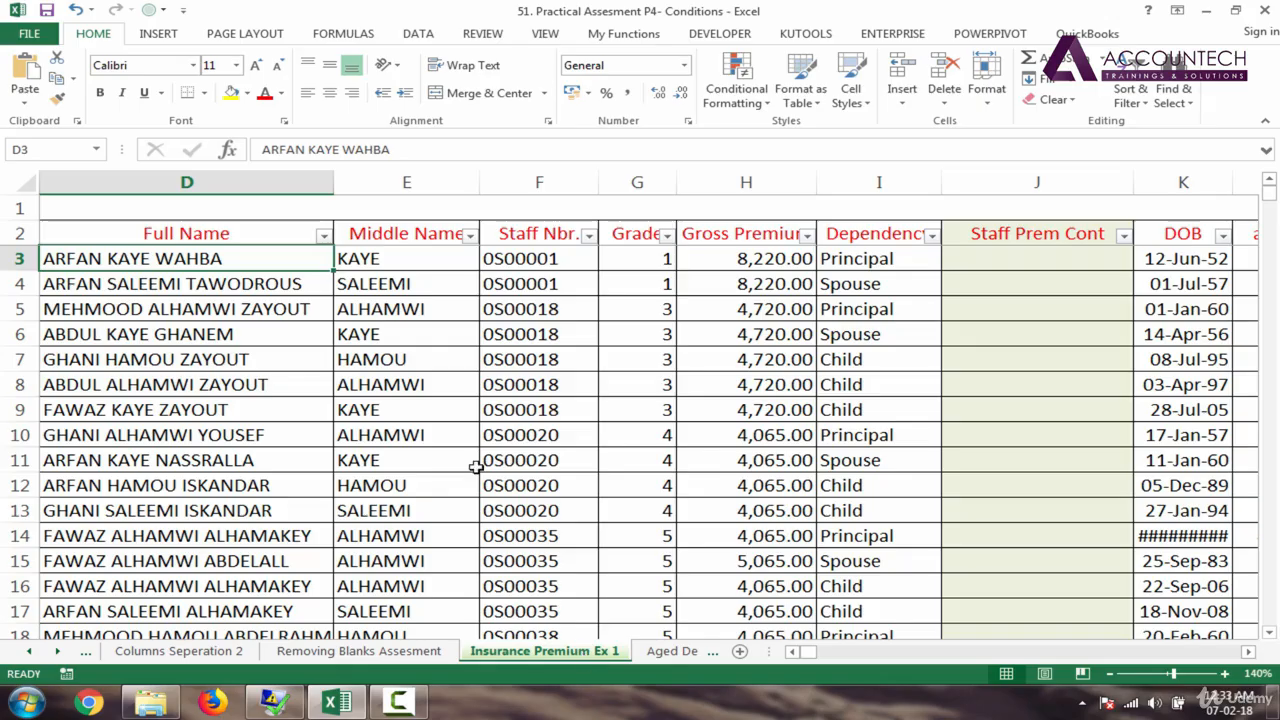
click(266, 233)
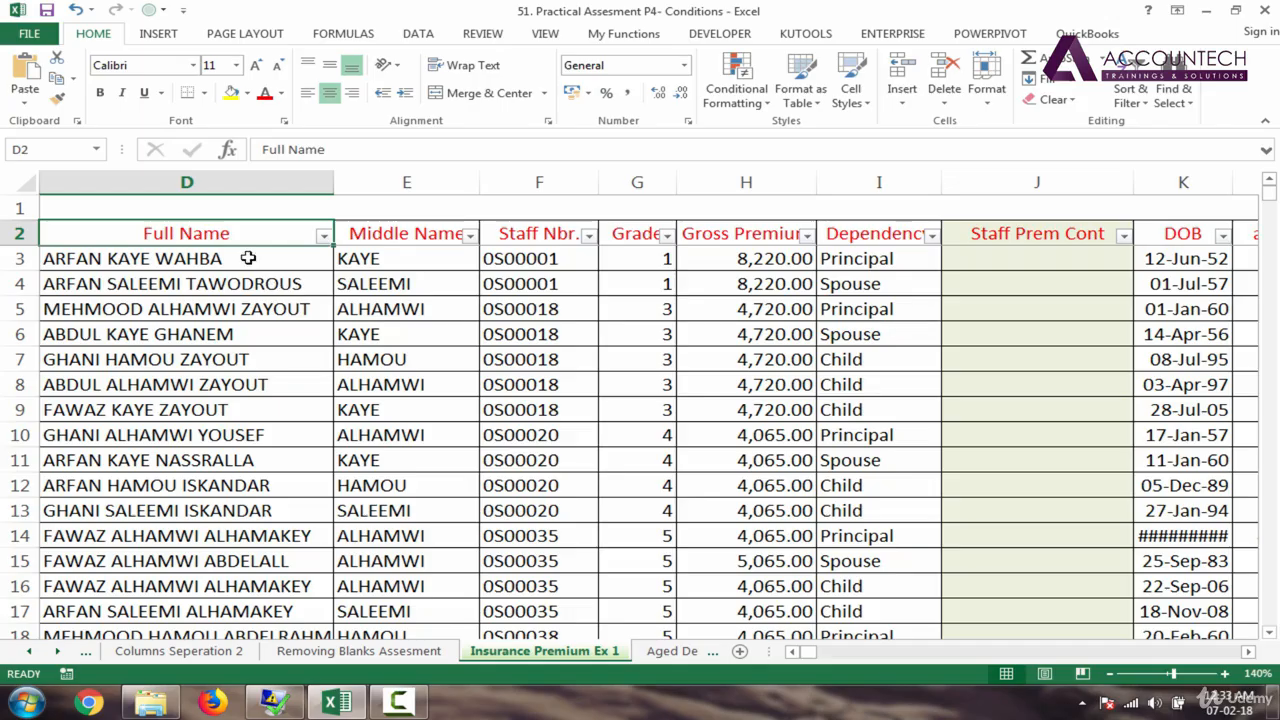
drag(215, 260, 224, 436)
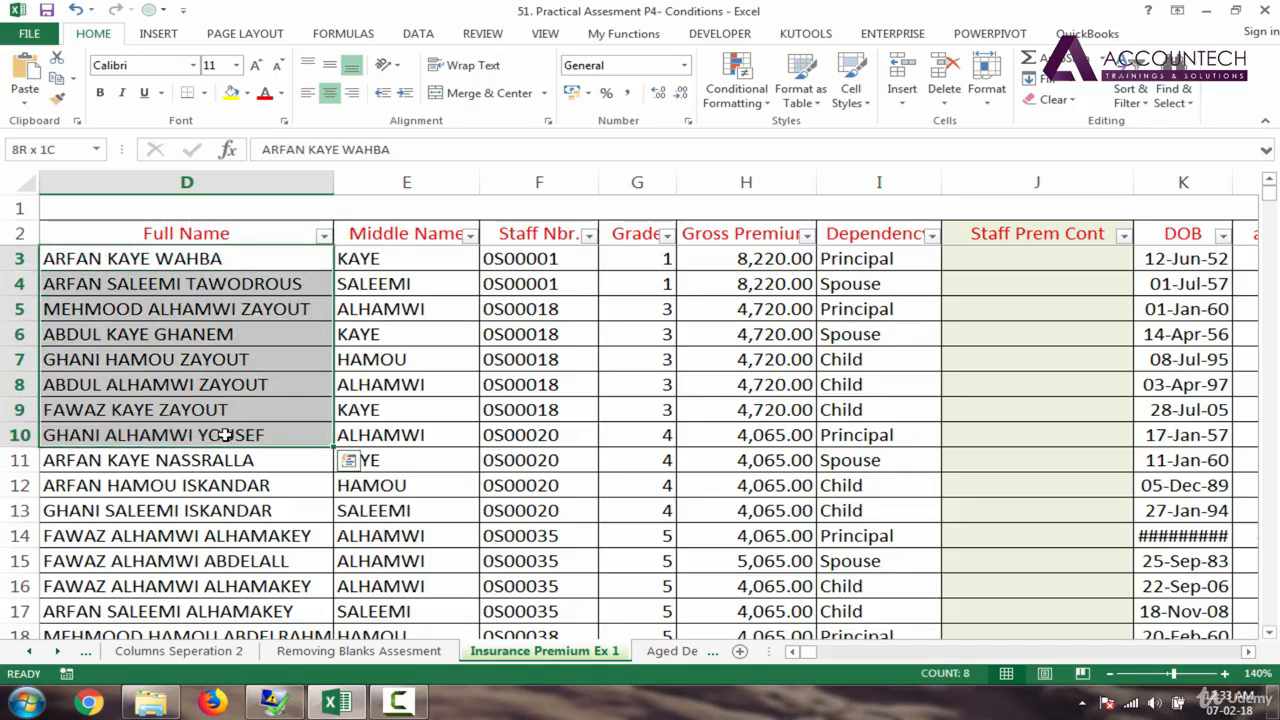
click(643, 260)
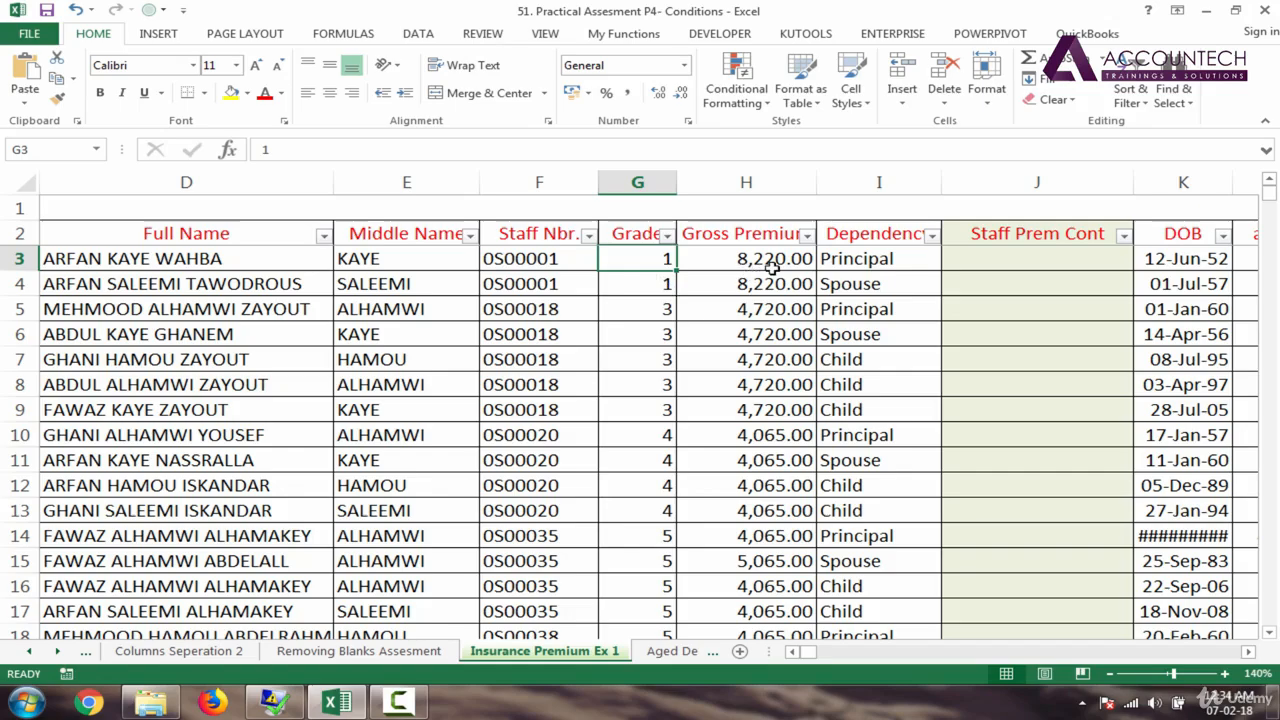
click(868, 259)
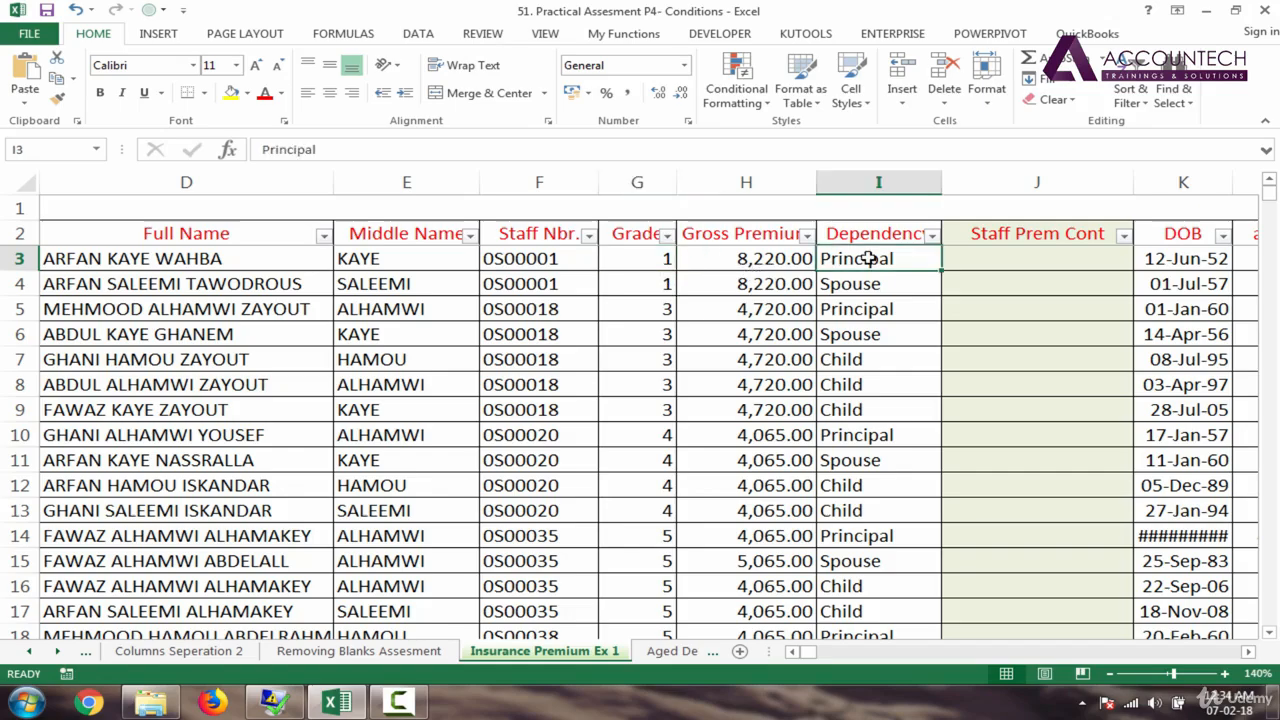
click(247, 260)
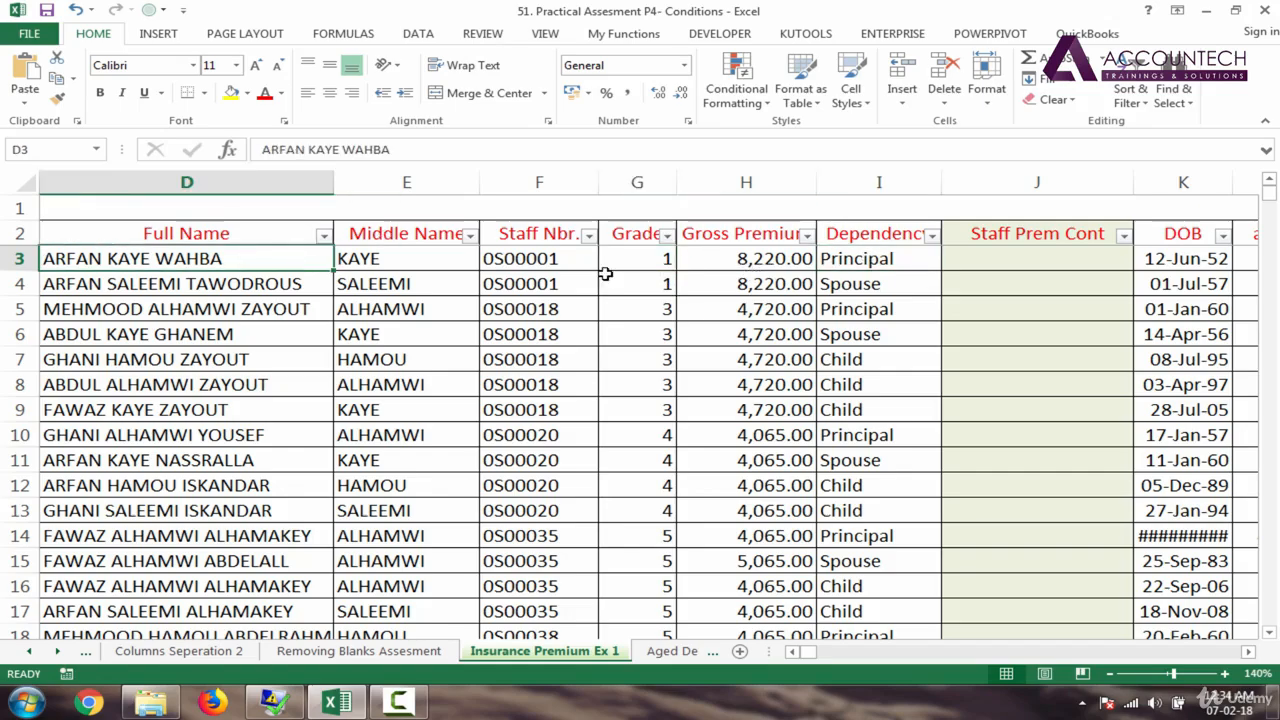
click(872, 260)
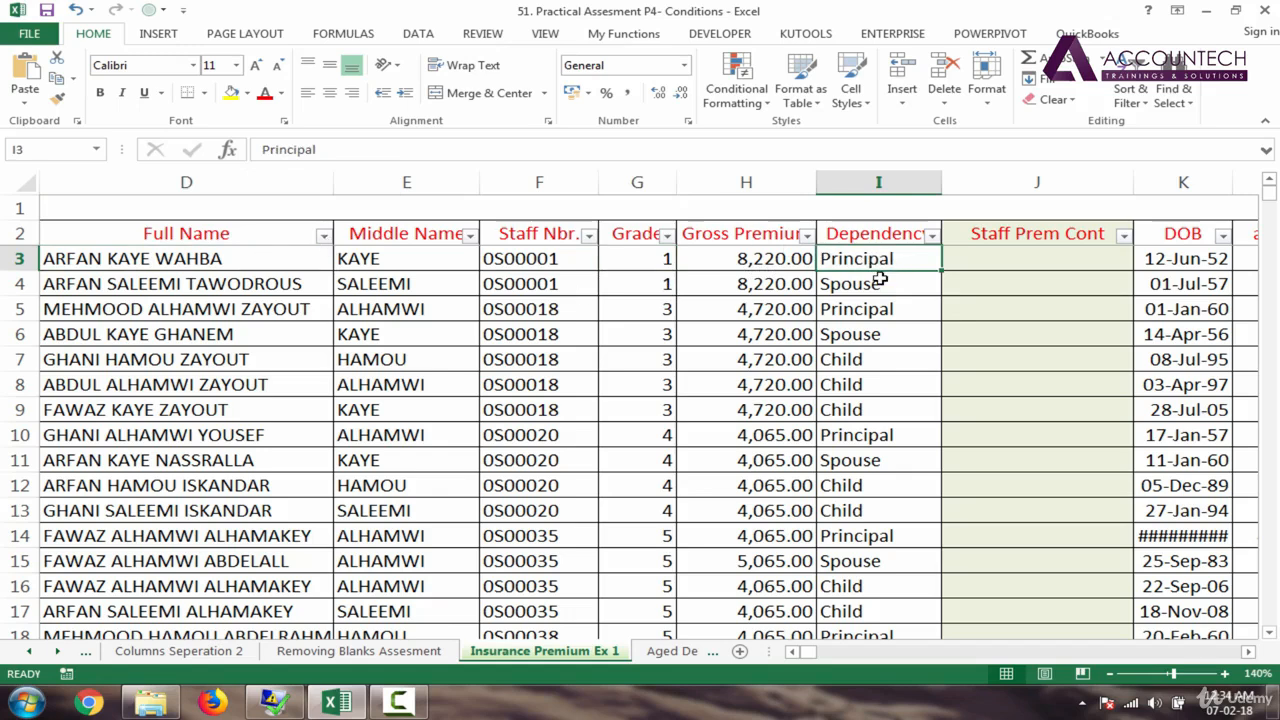
click(866, 285)
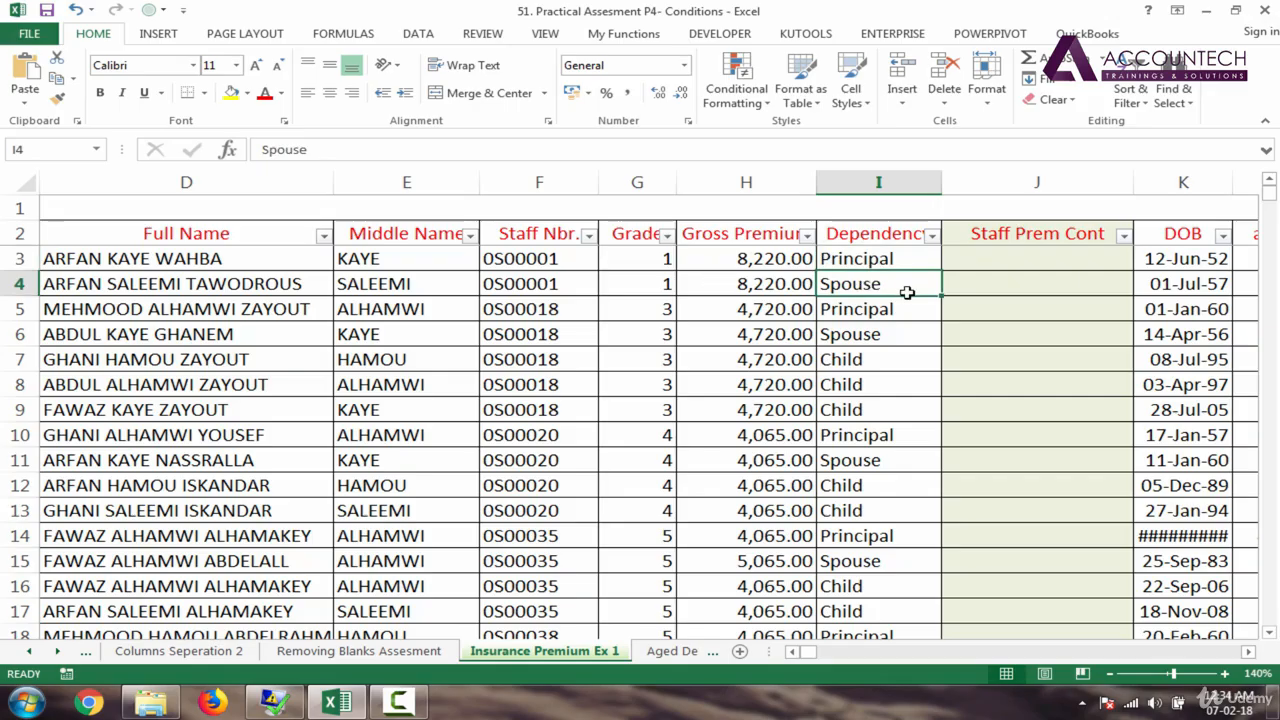
click(858, 368)
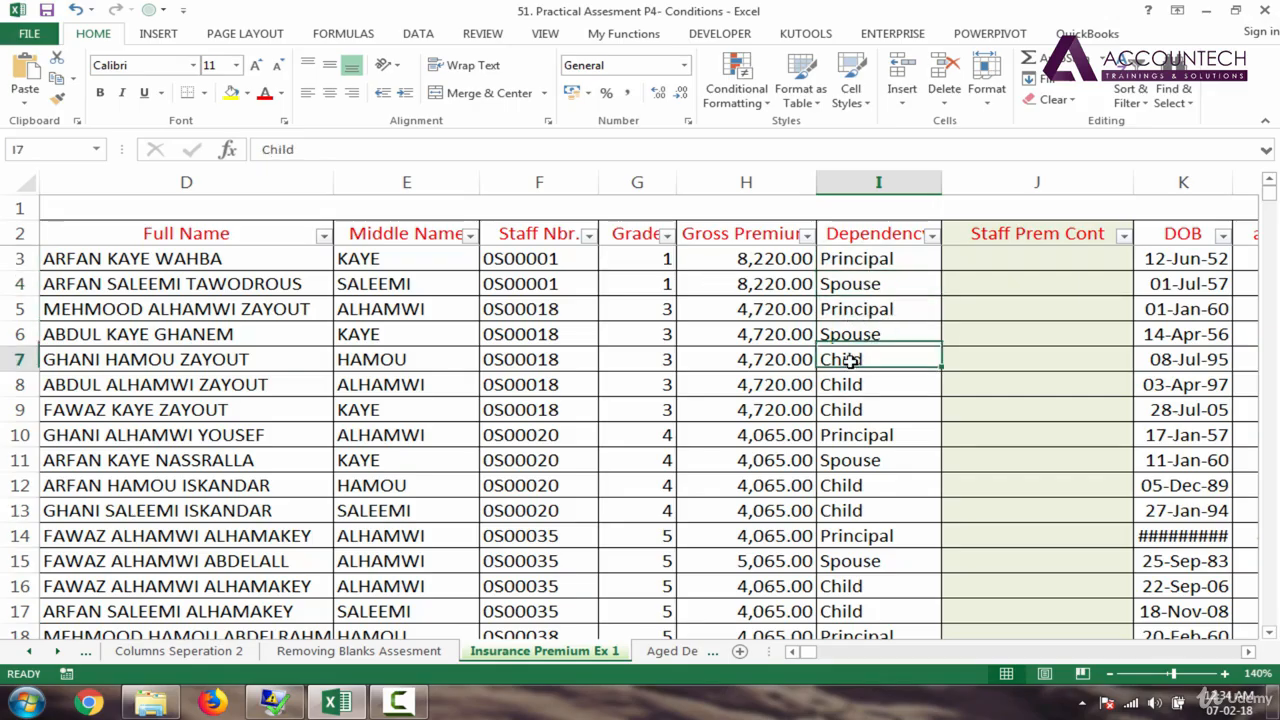
click(858, 287)
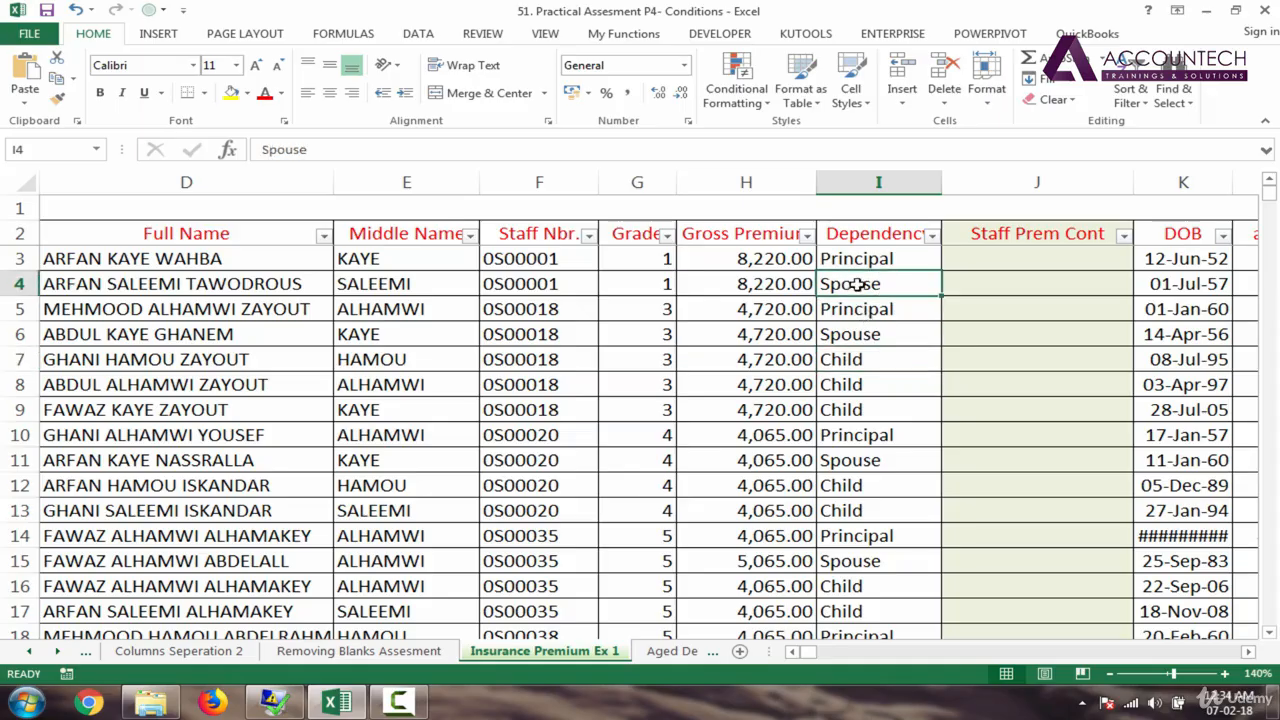
click(858, 362)
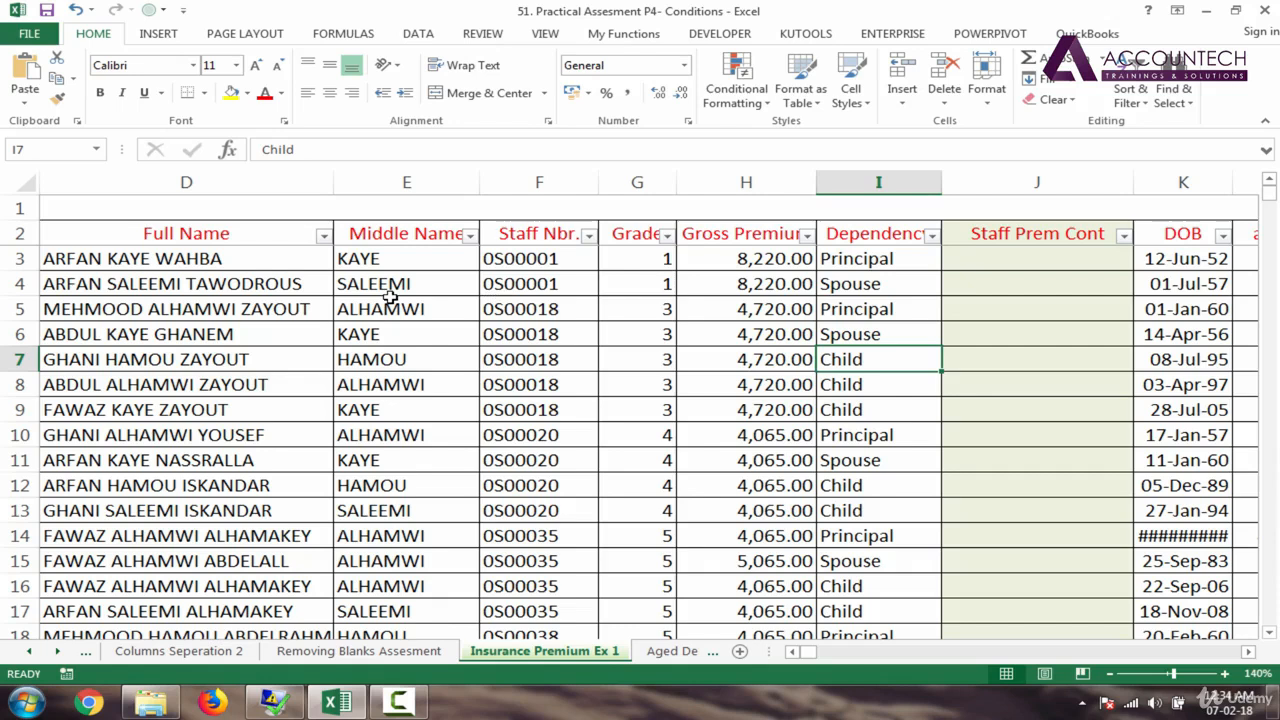
click(737, 263)
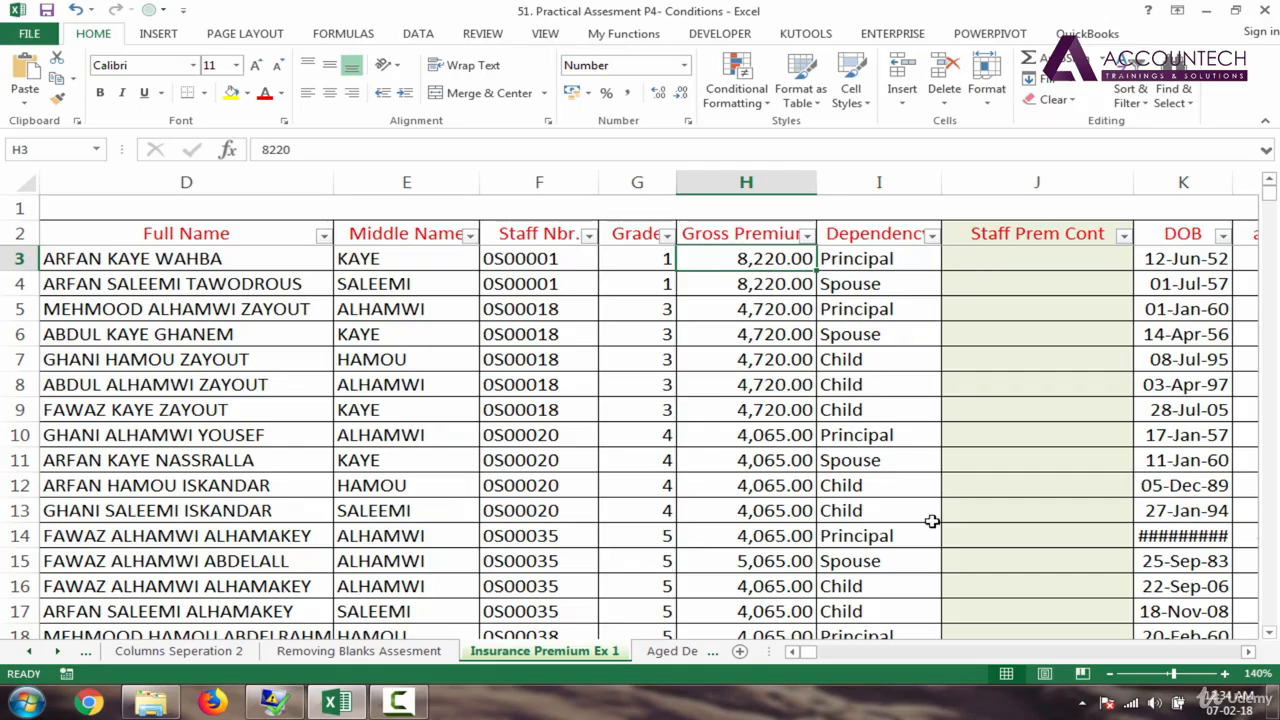
click(1248, 655)
click(1248, 655)
click(1248, 655)
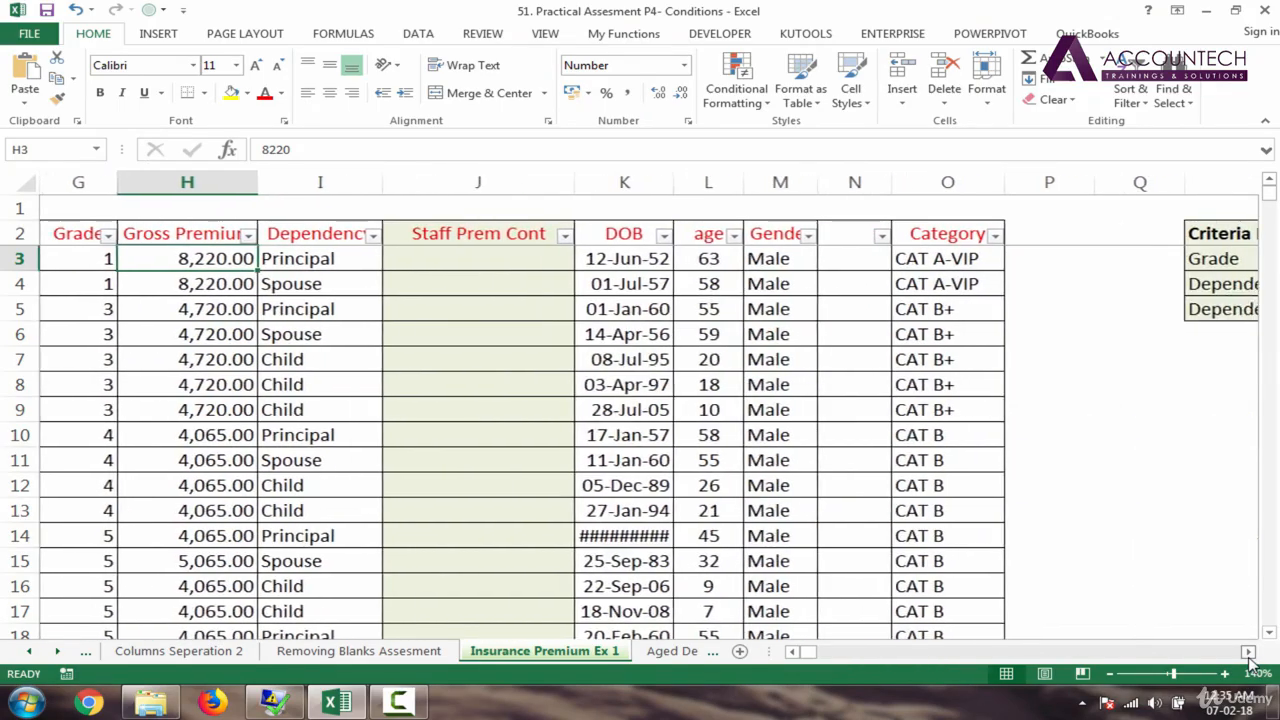
click(1248, 655)
click(1248, 655)
click(1248, 655)
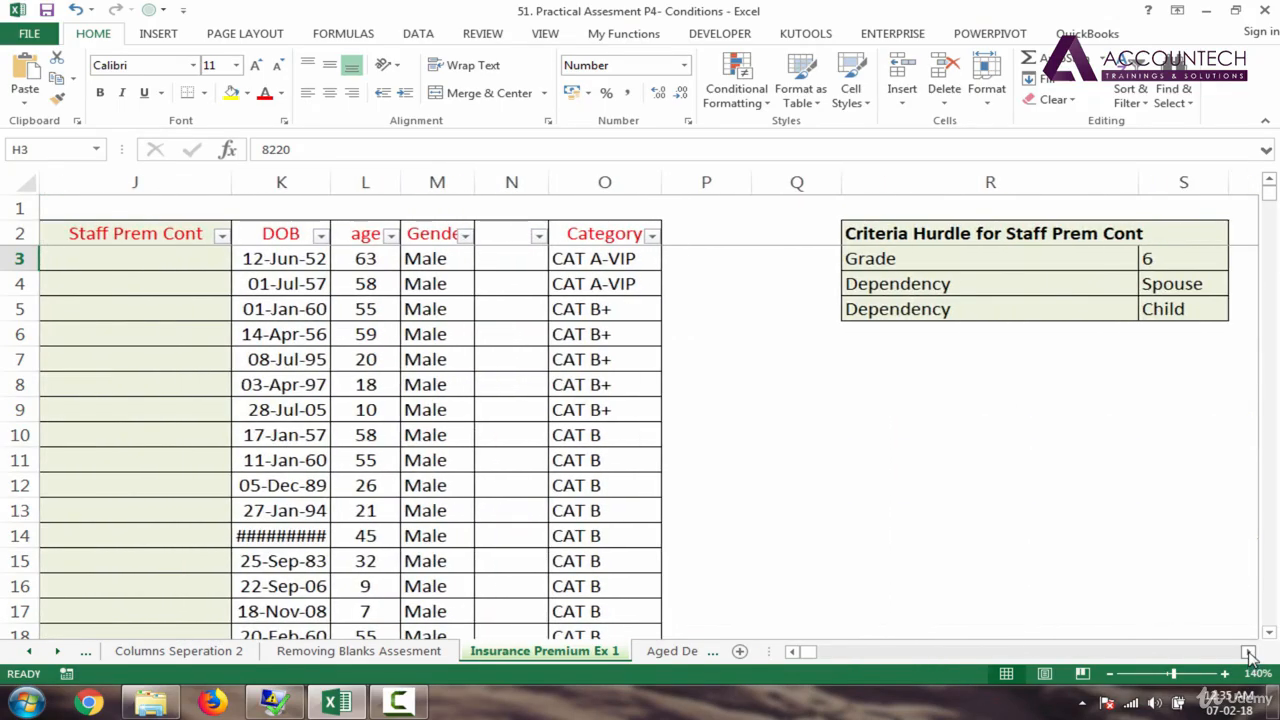
click(1248, 655)
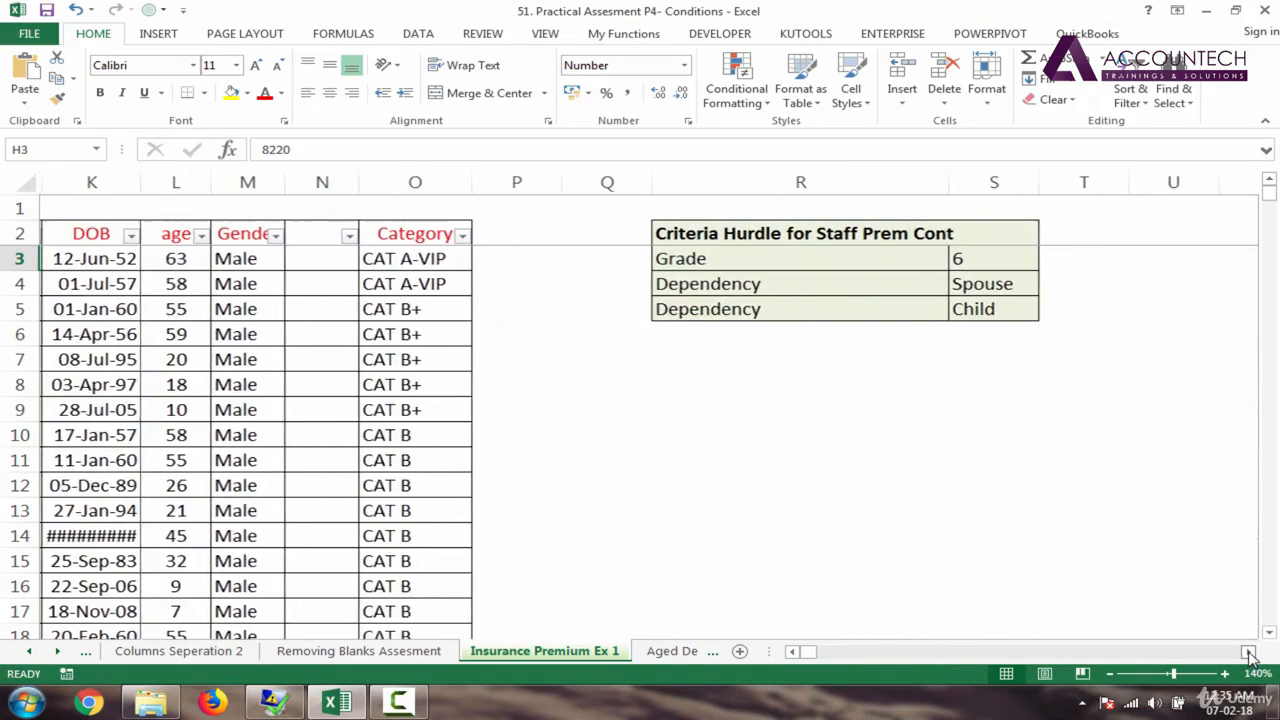
click(692, 258)
click(960, 260)
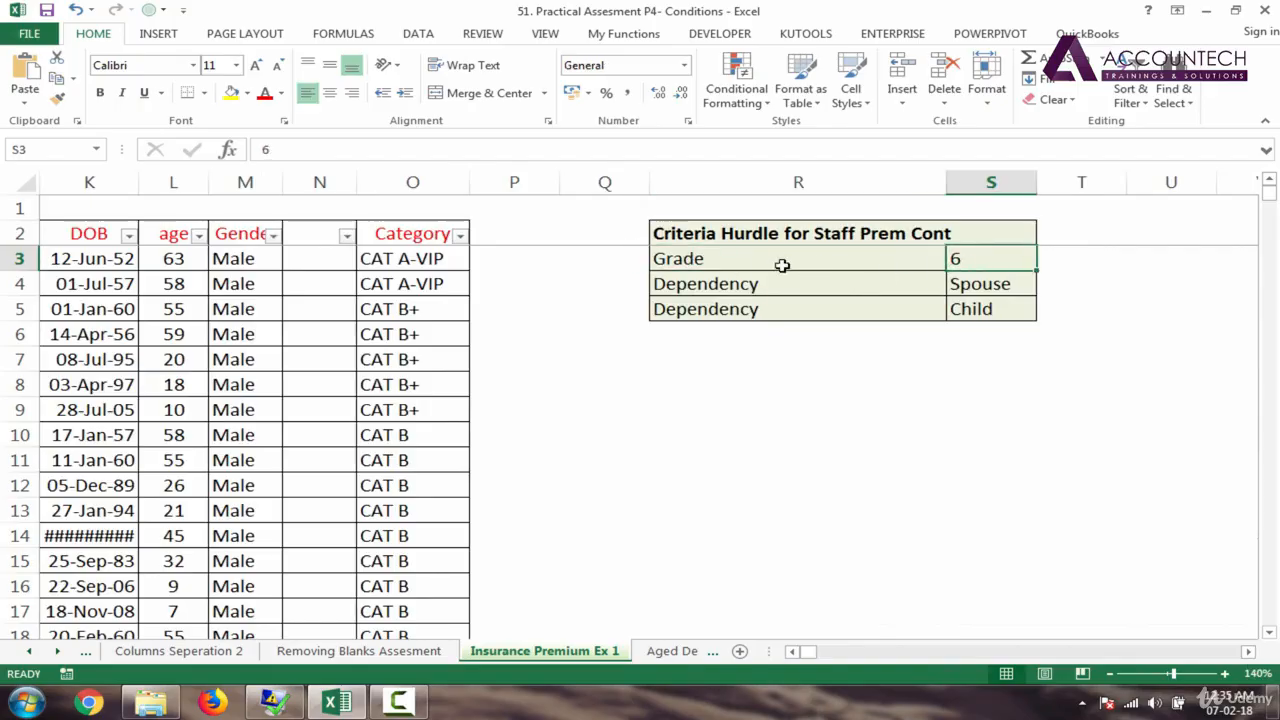
click(612, 262)
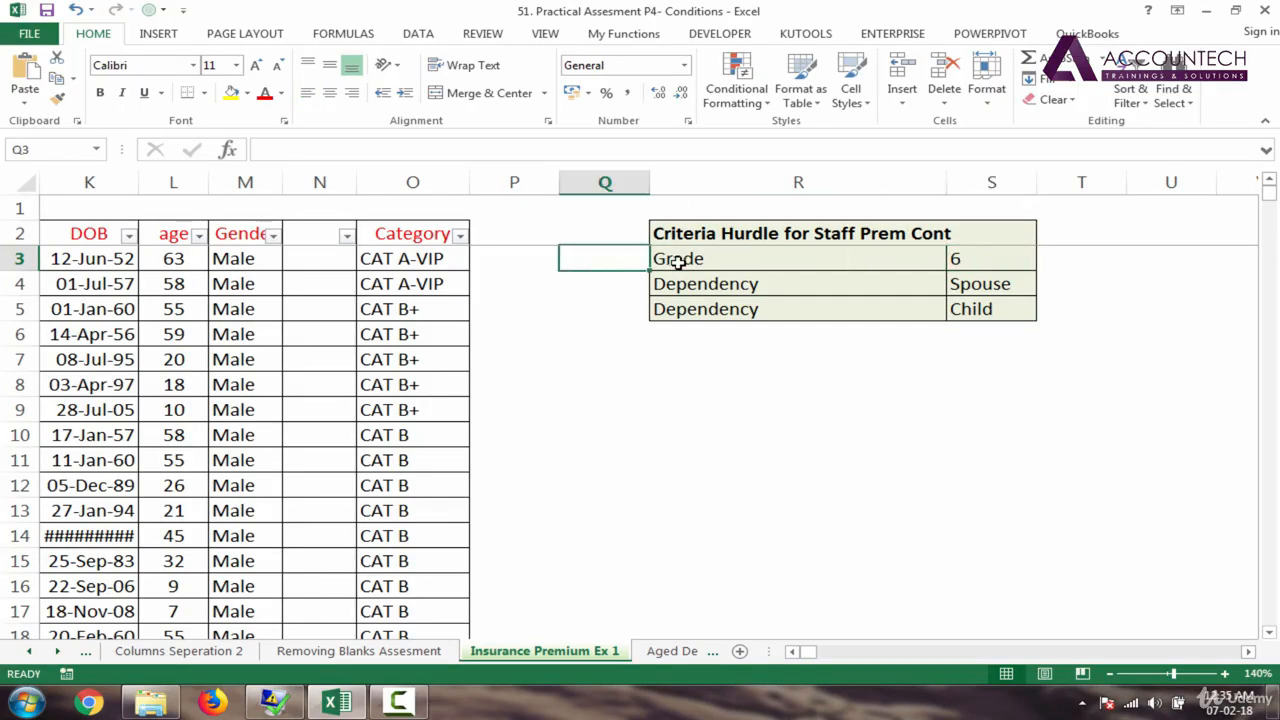
click(688, 258)
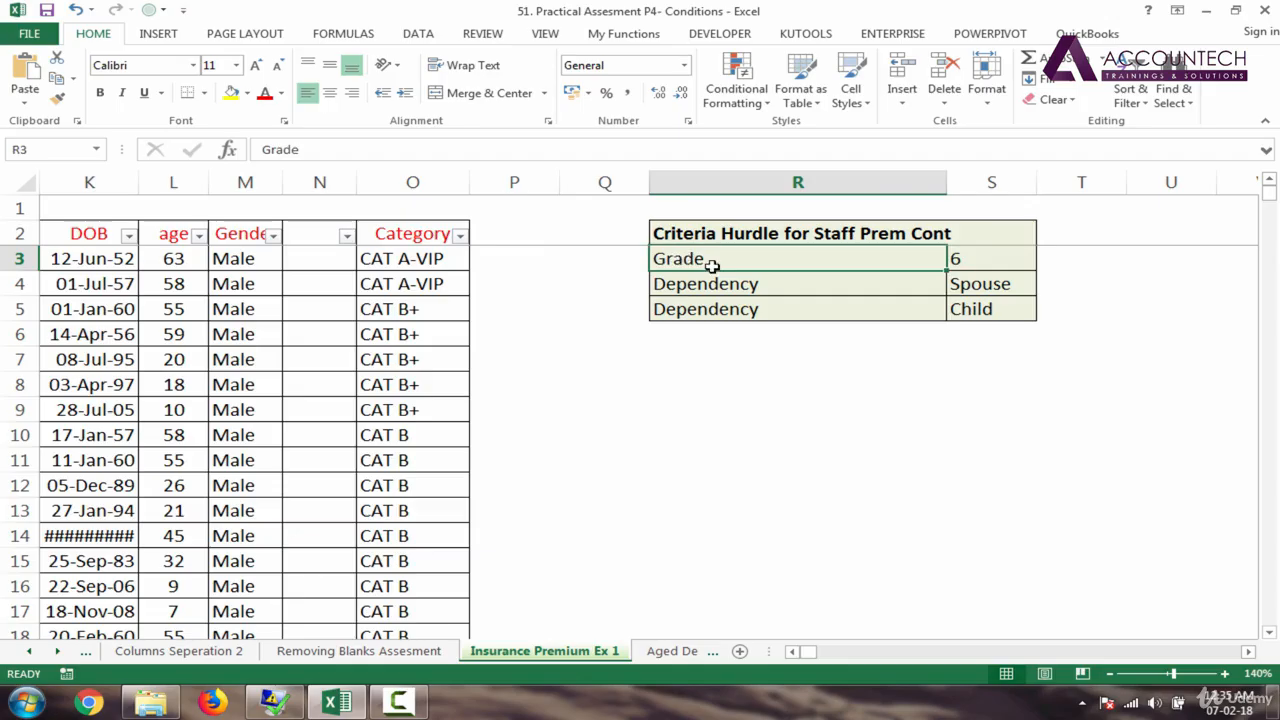
click(958, 258)
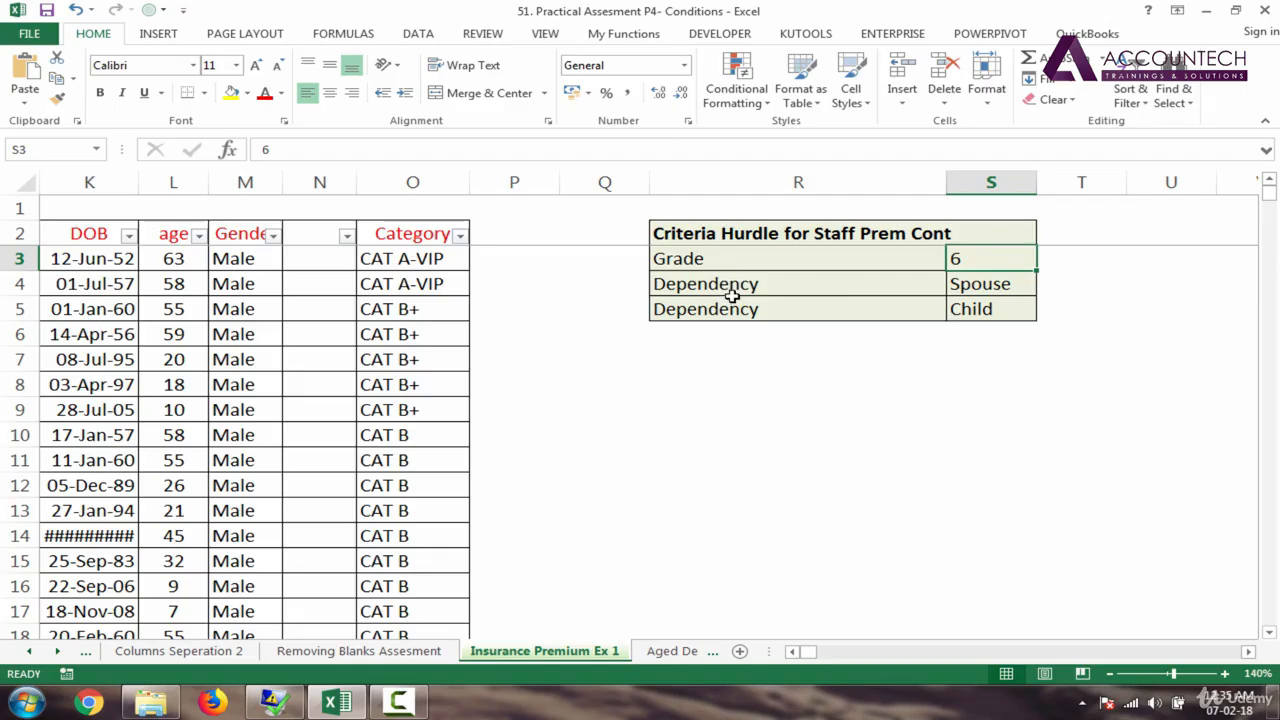
click(970, 292)
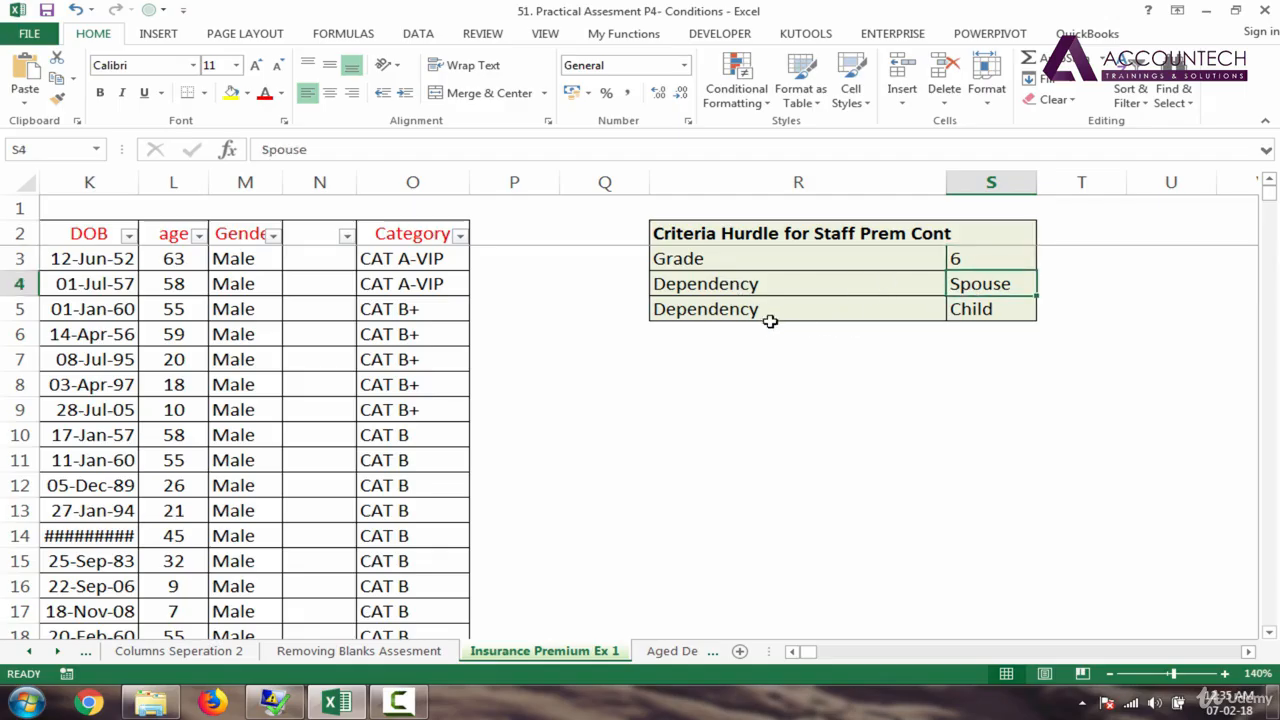
click(966, 307)
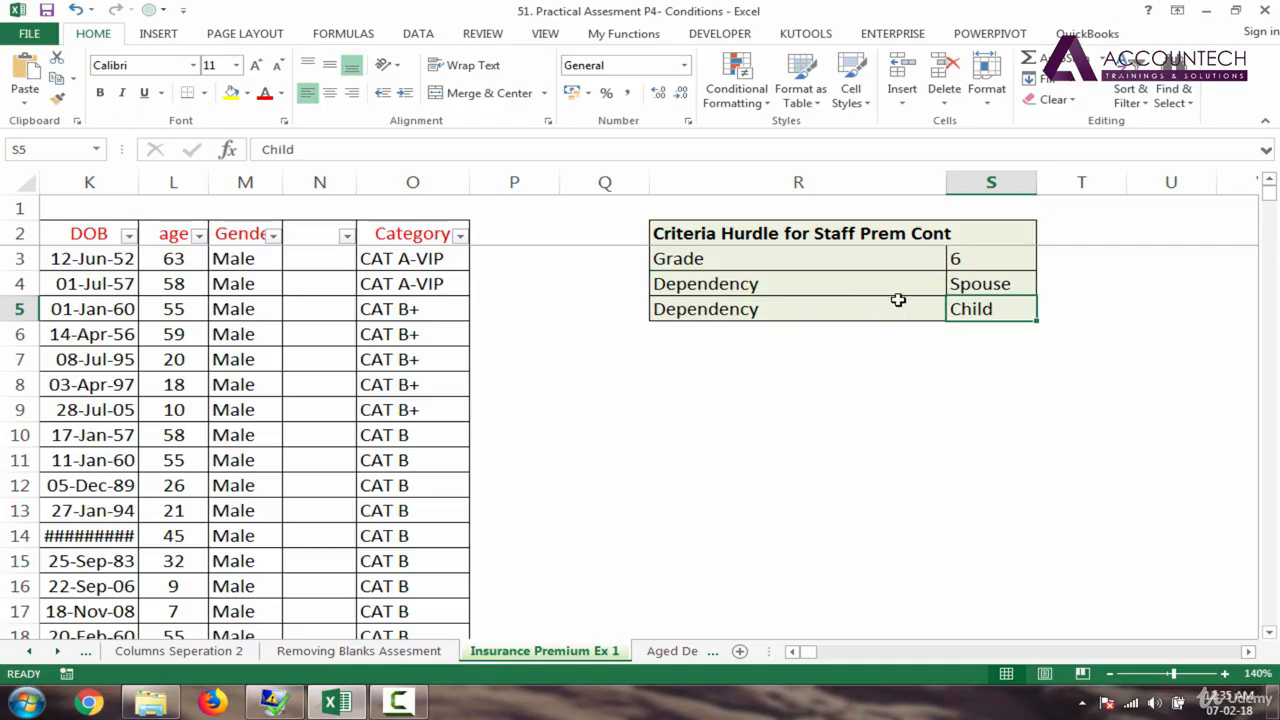
click(980, 287)
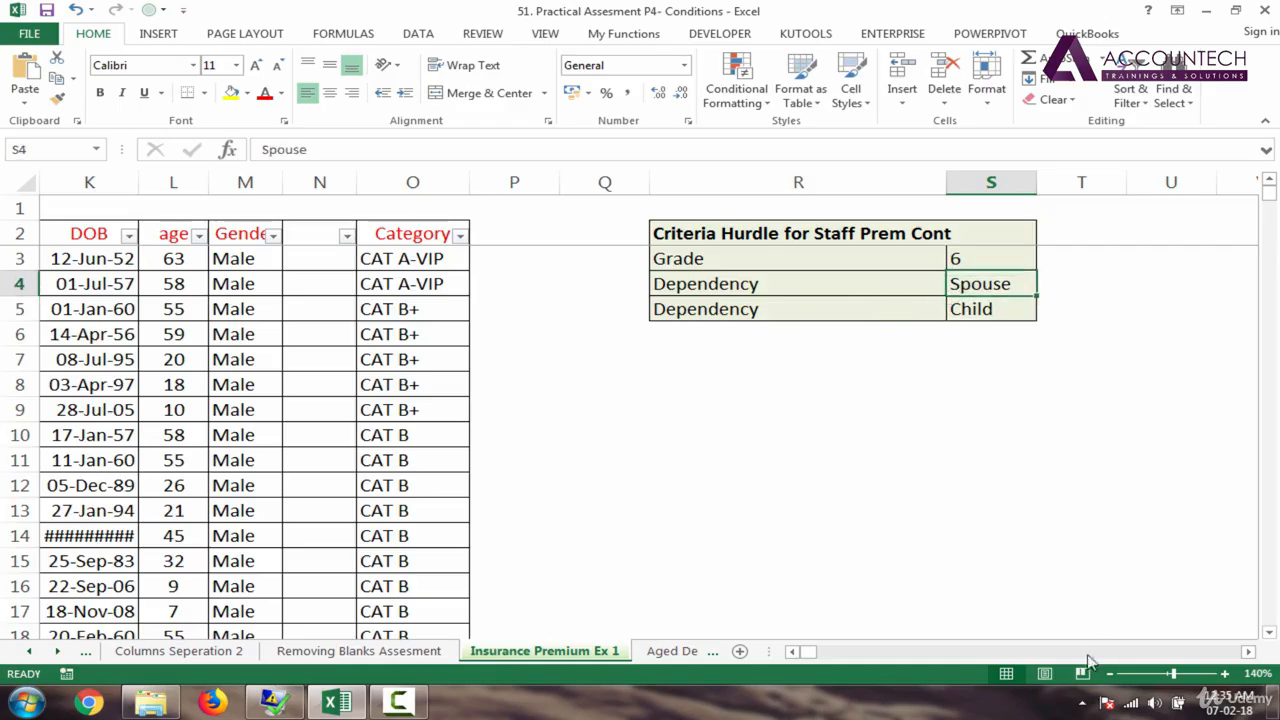
click(792, 651)
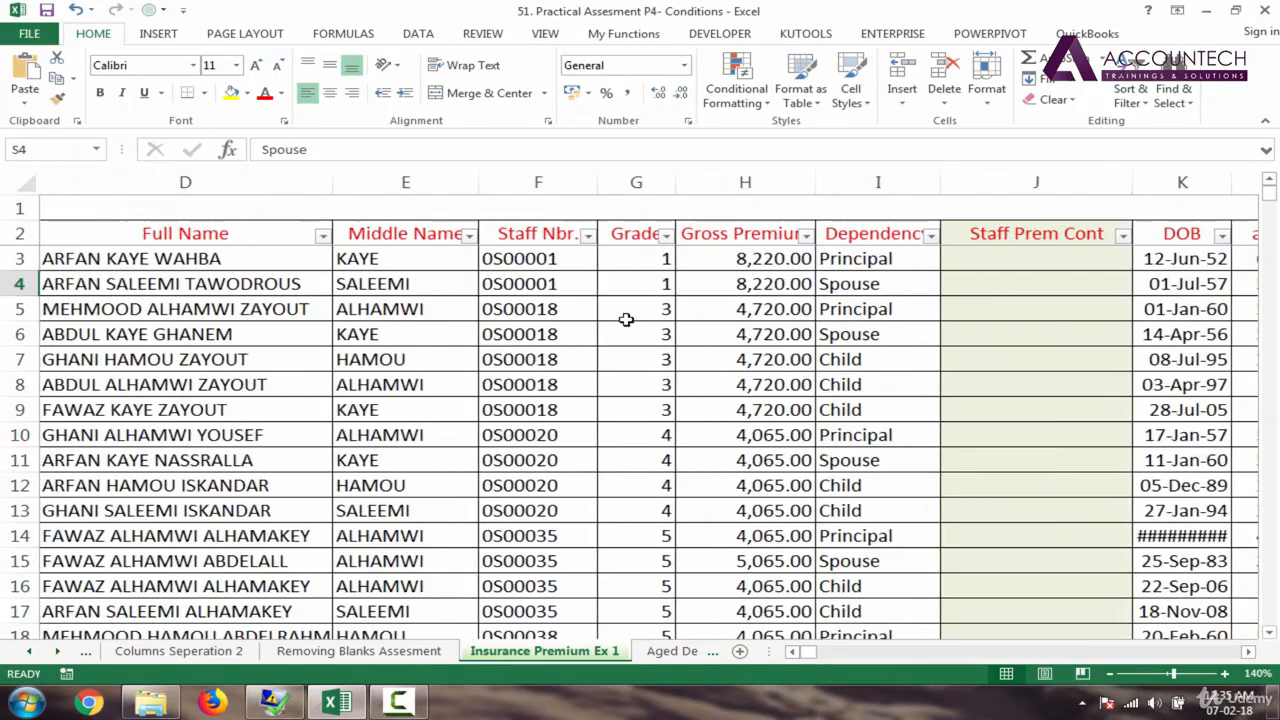
Step: Walk through row 3's Grade, Gross Premium, Dependency and Staff Prem Cont cells, ending on J3
click(760, 262)
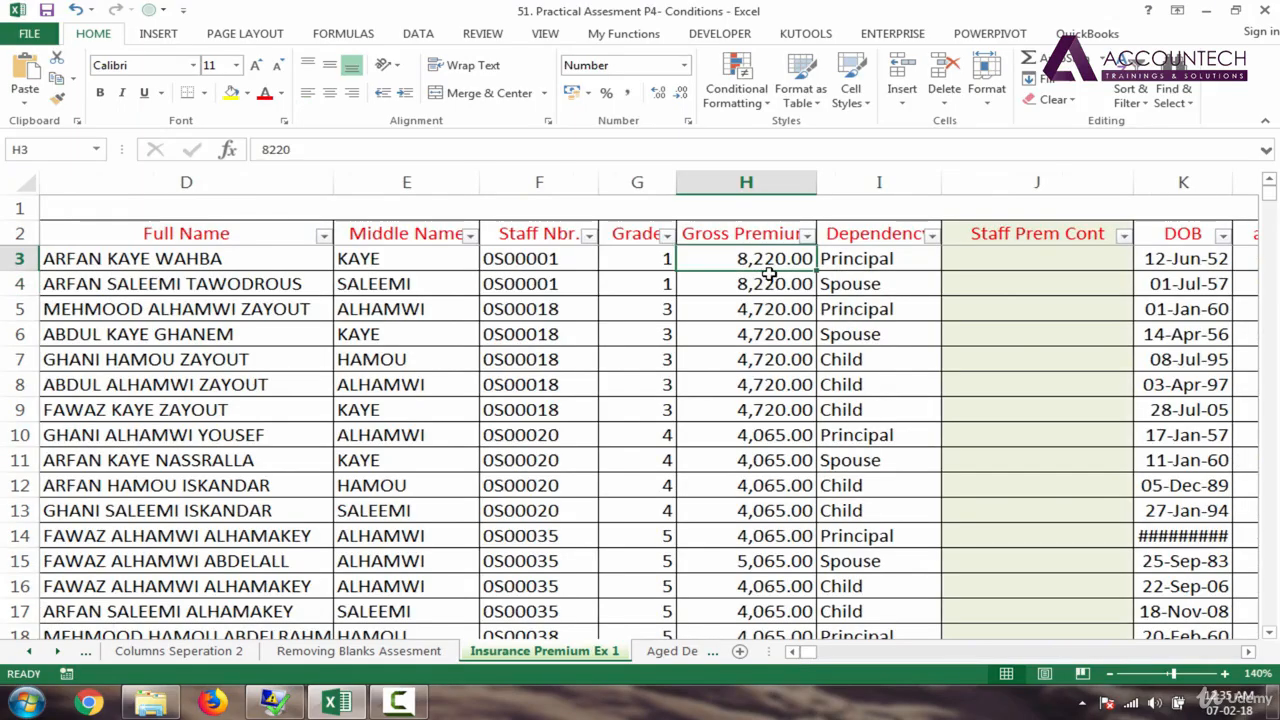
click(985, 263)
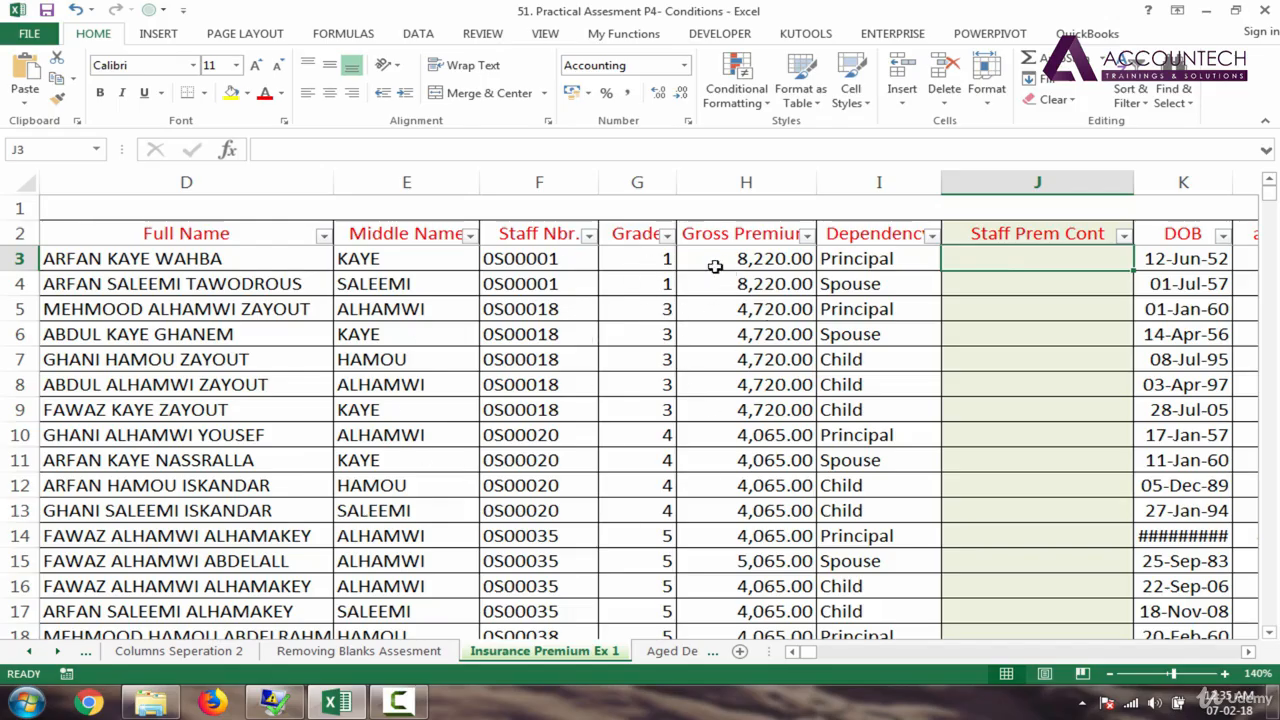
click(768, 258)
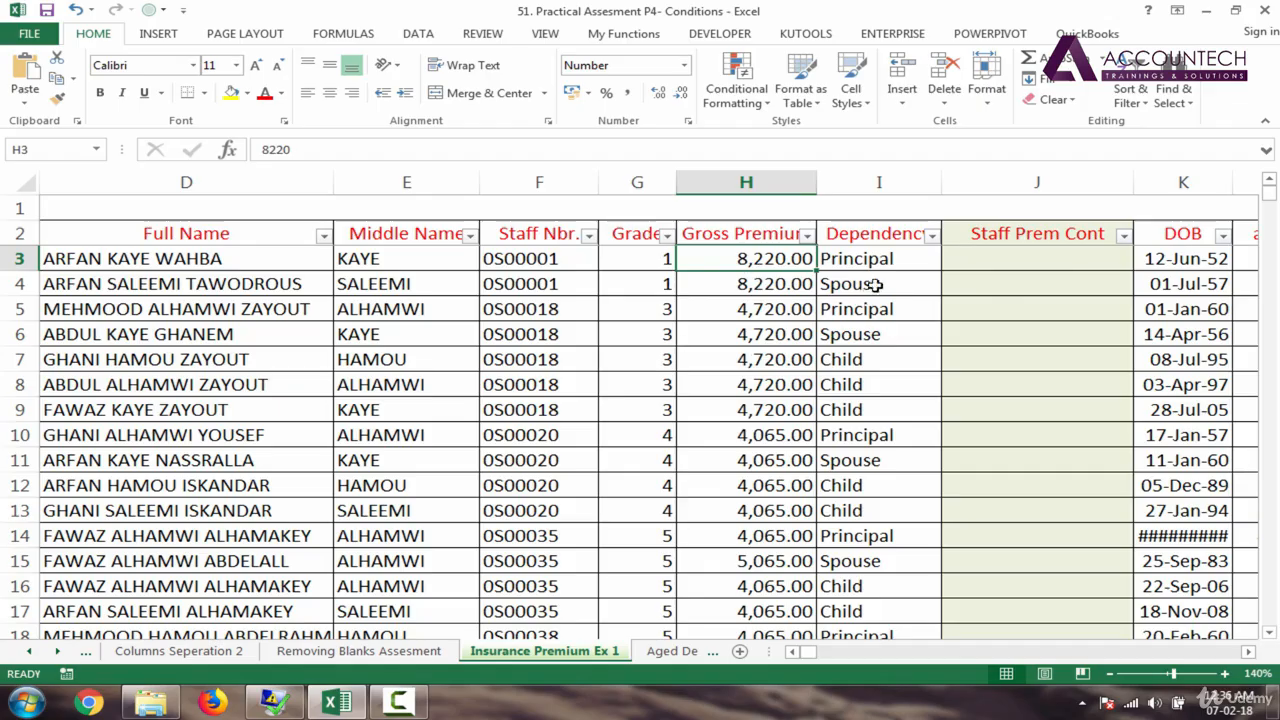
click(1016, 266)
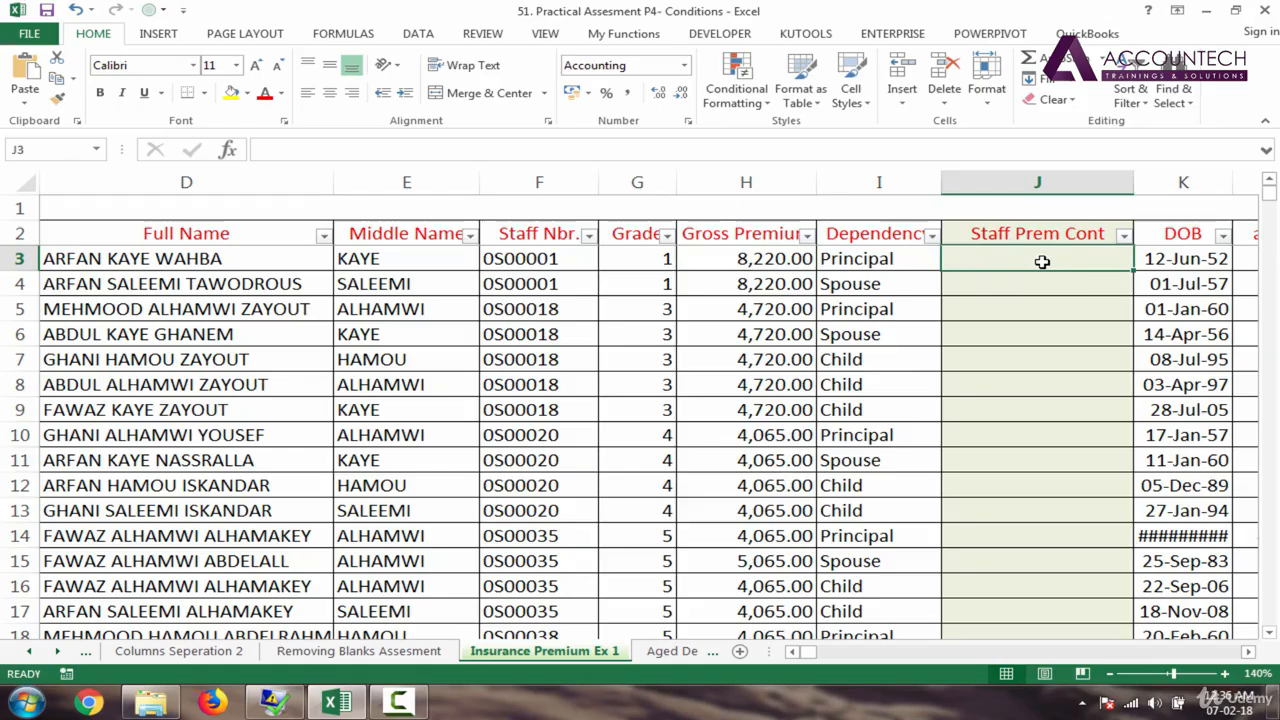
click(651, 259)
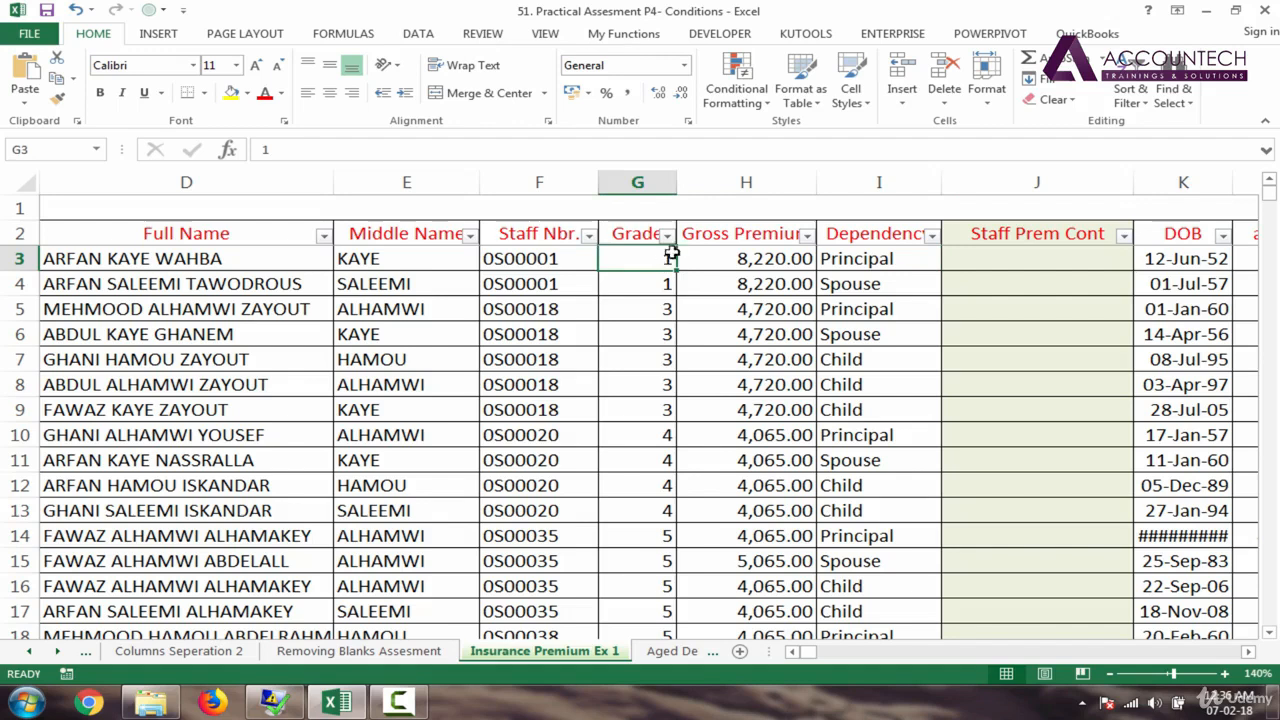
click(829, 258)
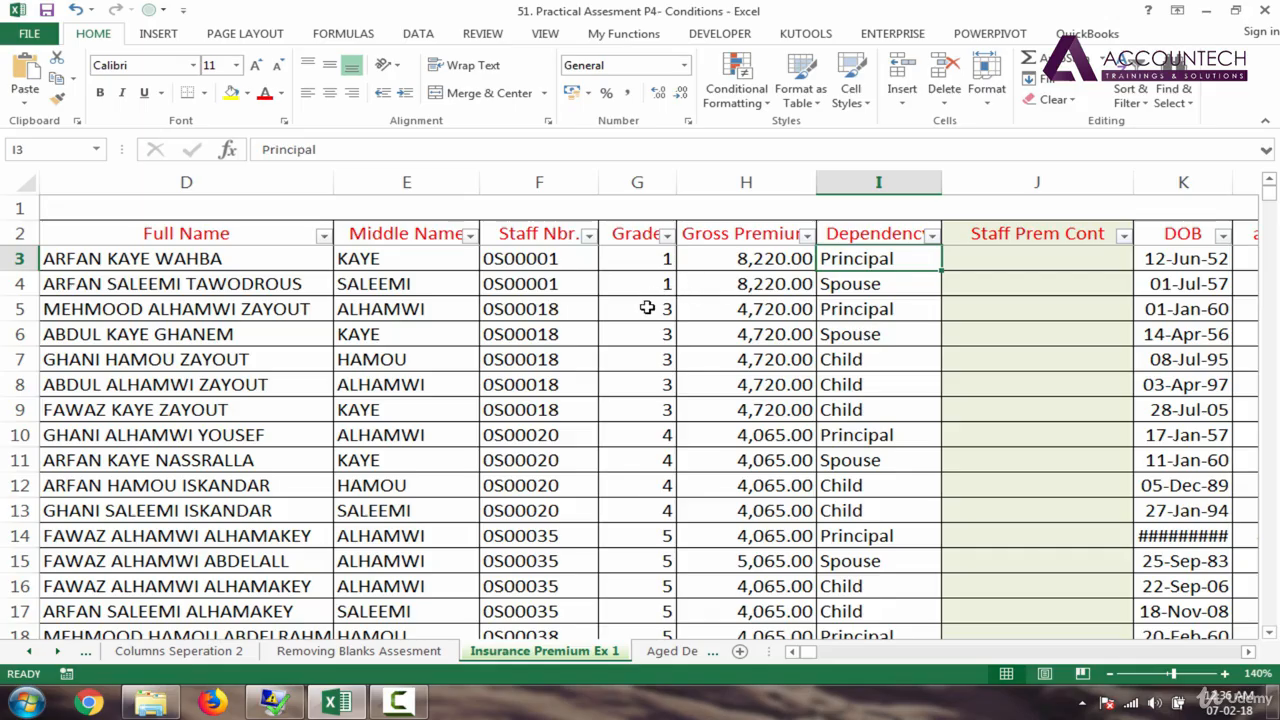
click(993, 261)
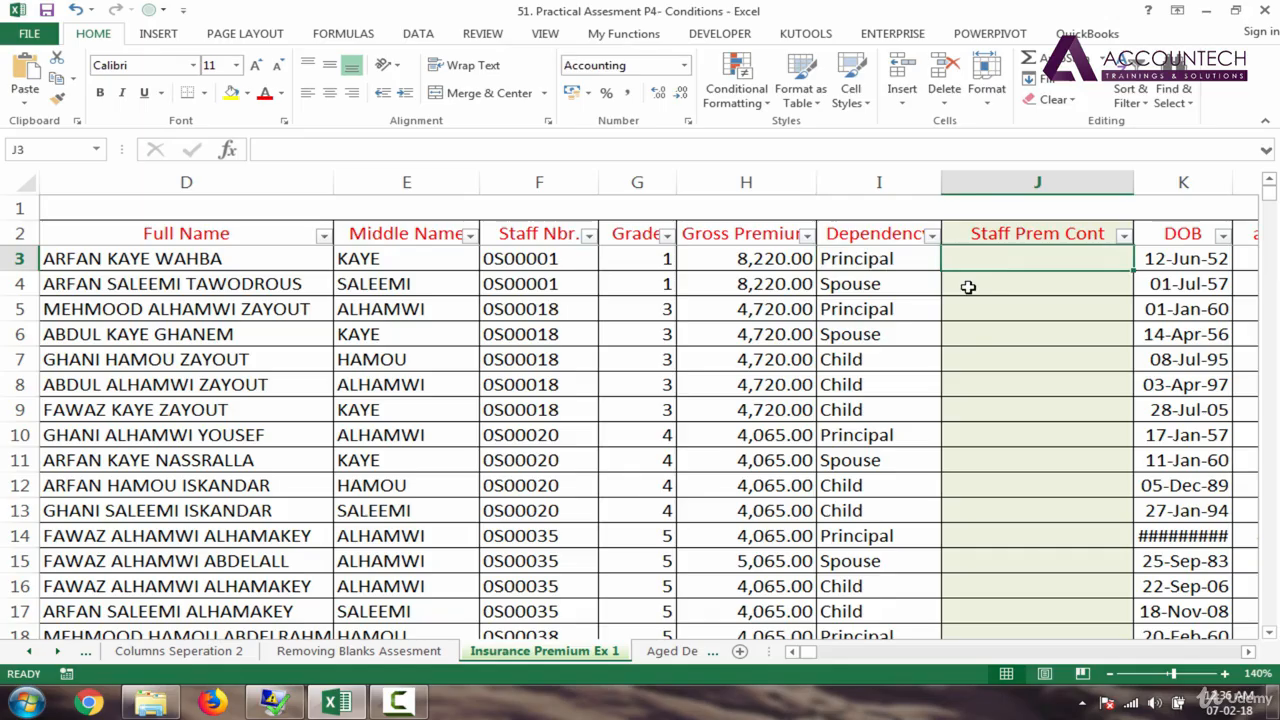
drag(1052, 260, 1054, 331)
click(1041, 267)
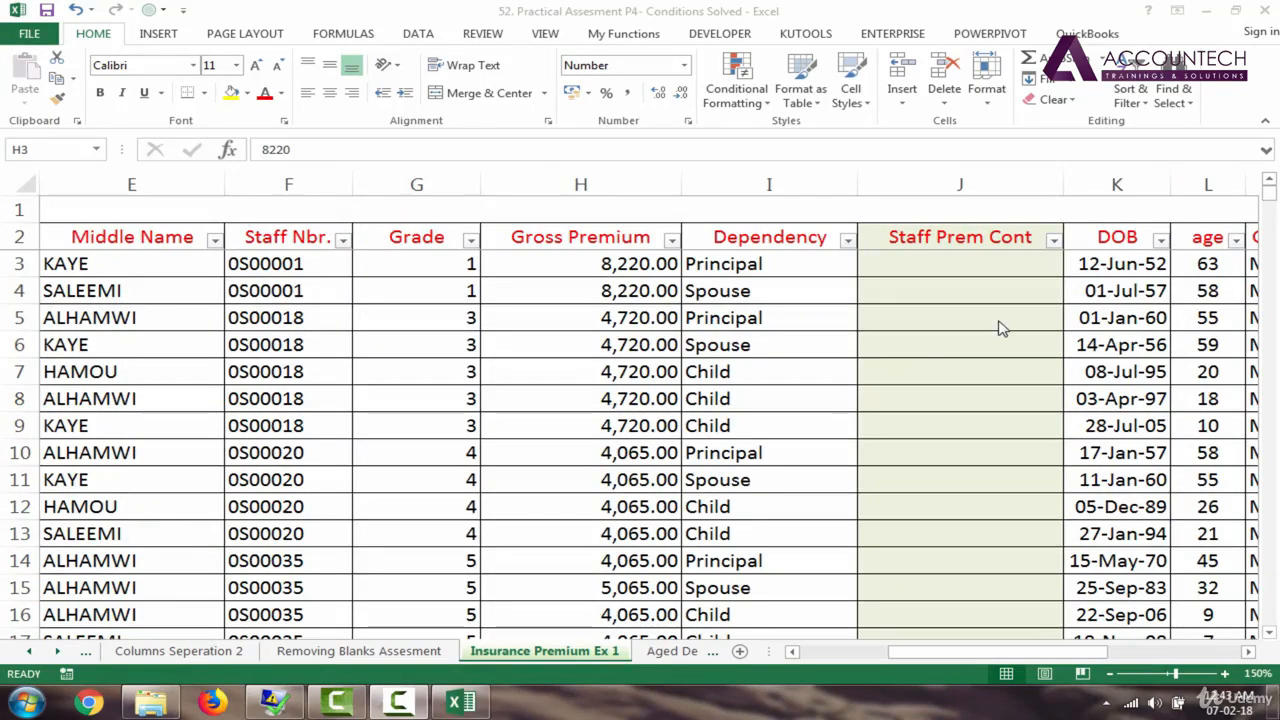
click(612, 266)
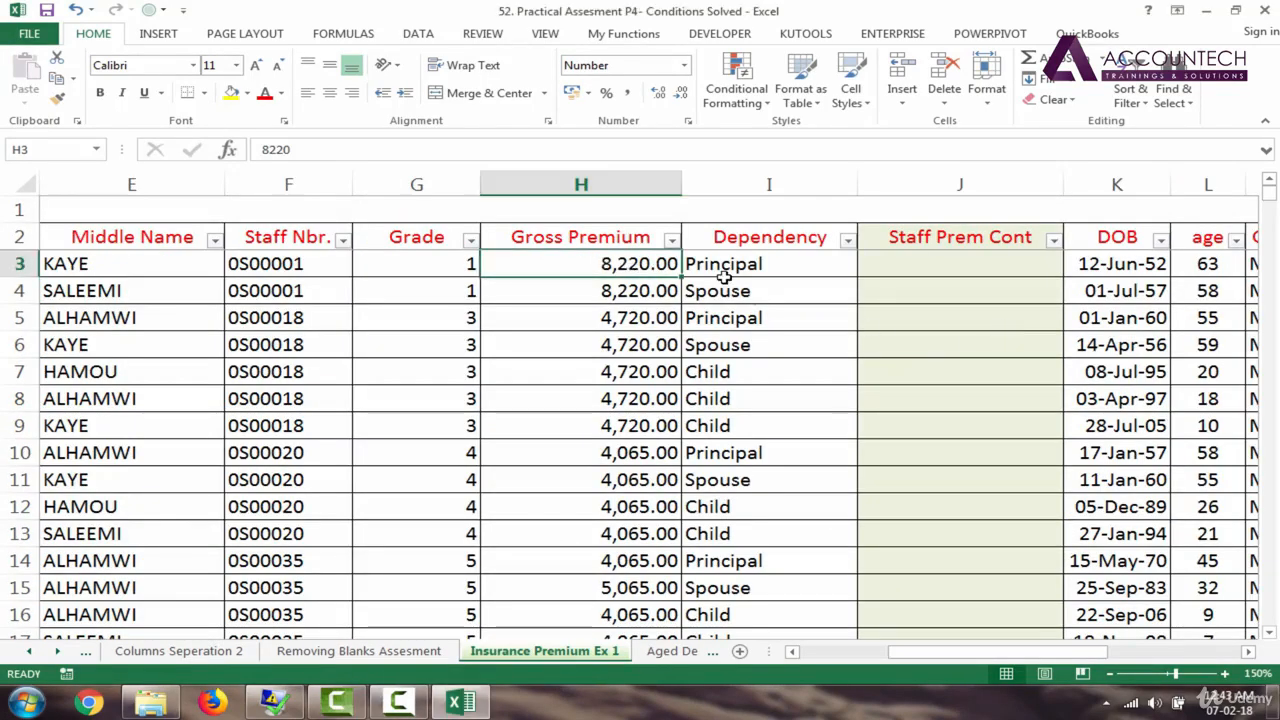
click(776, 264)
click(608, 266)
click(799, 265)
click(901, 269)
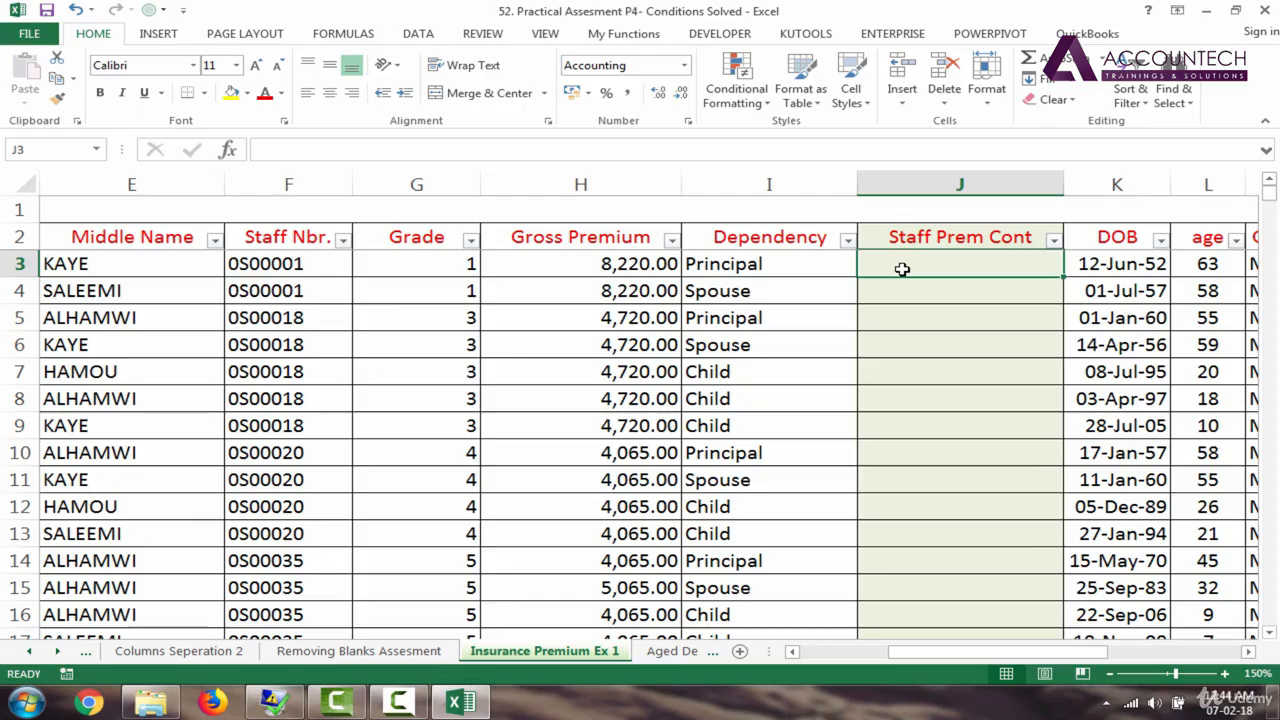
click(601, 264)
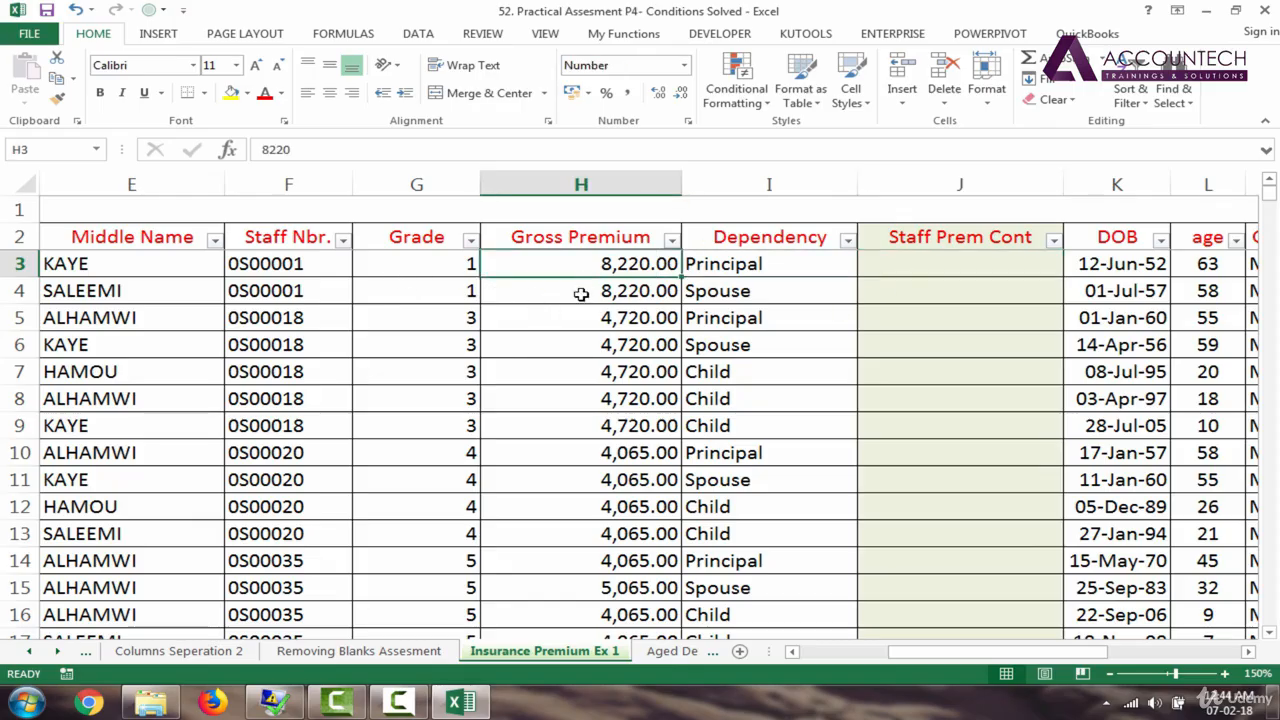
click(766, 271)
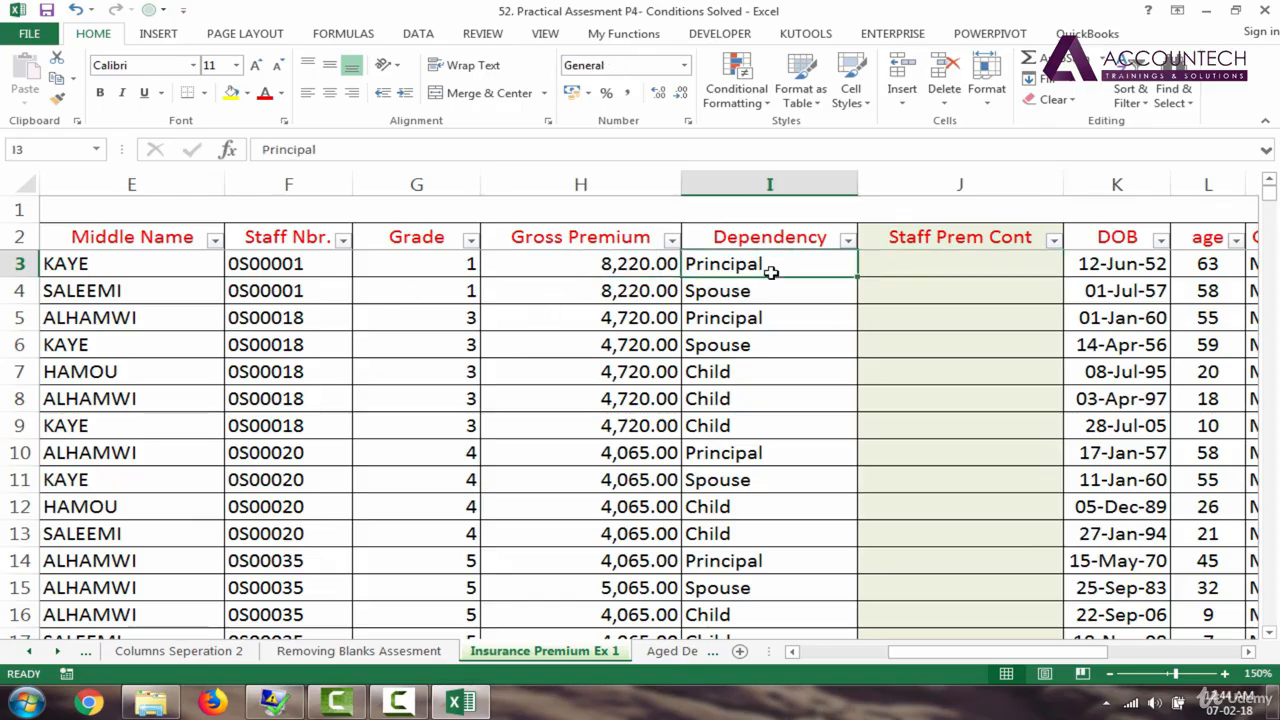
click(607, 272)
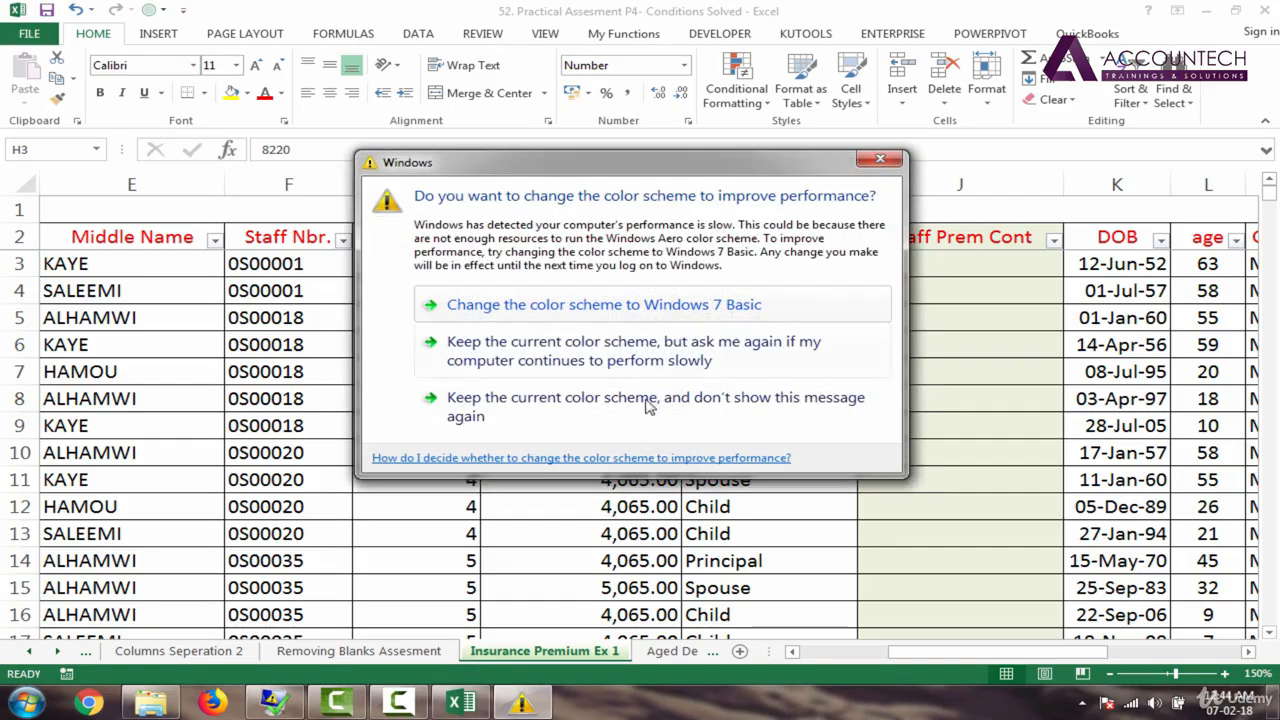
Step: Keep the current colour scheme and narrow the Gross Premium and Grade columns
click(634, 400)
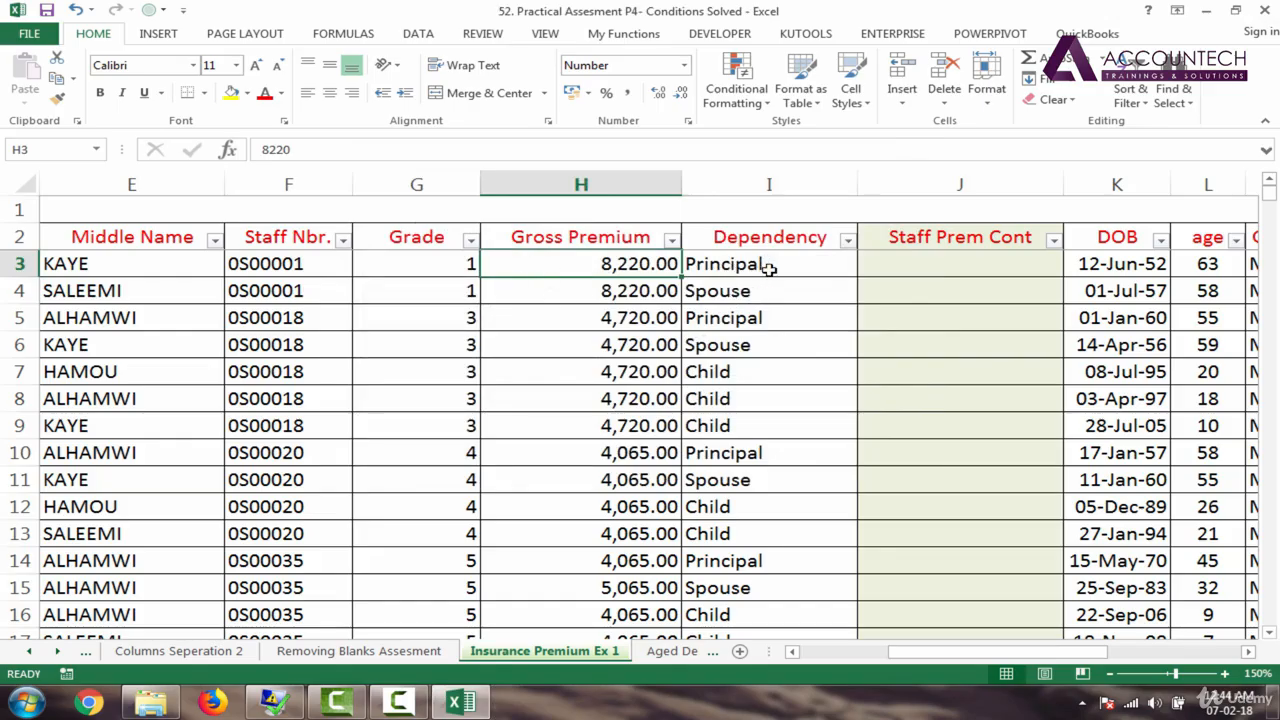
drag(682, 186, 630, 184)
drag(463, 185, 436, 185)
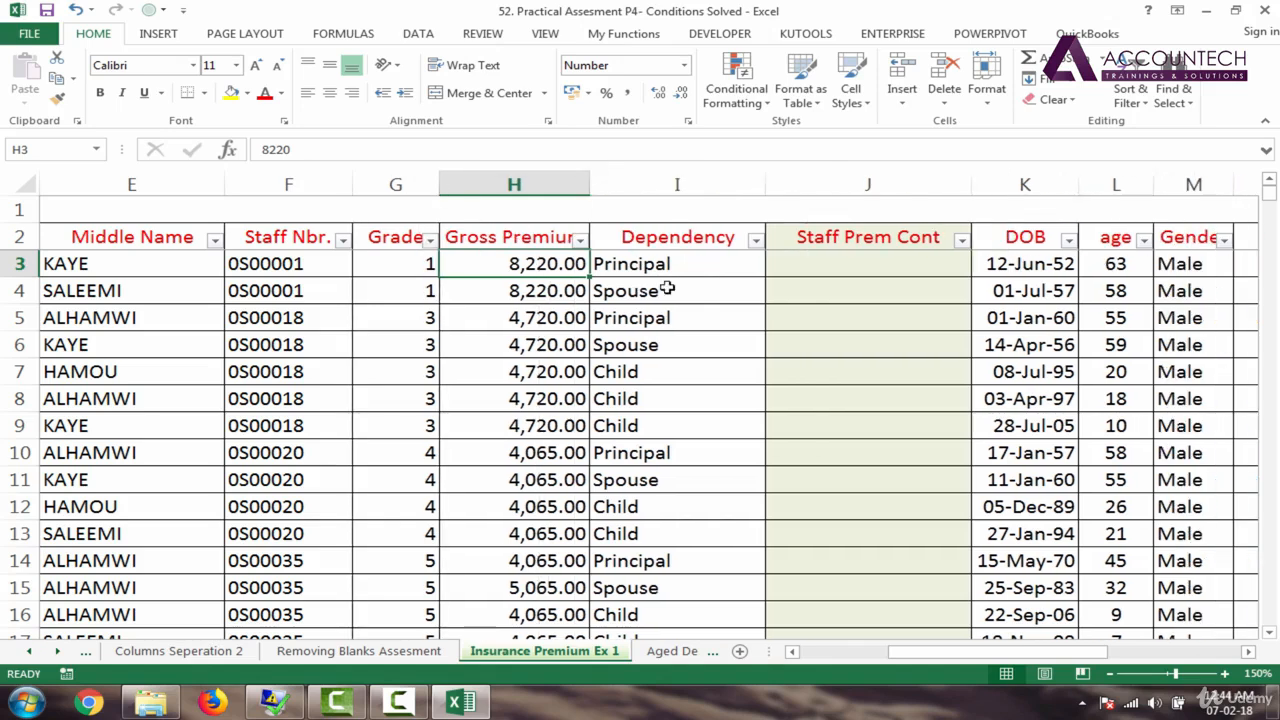
Step: Review row 3's Grade, Gross Premium and Dependency, then scroll right to the criteria table
click(842, 267)
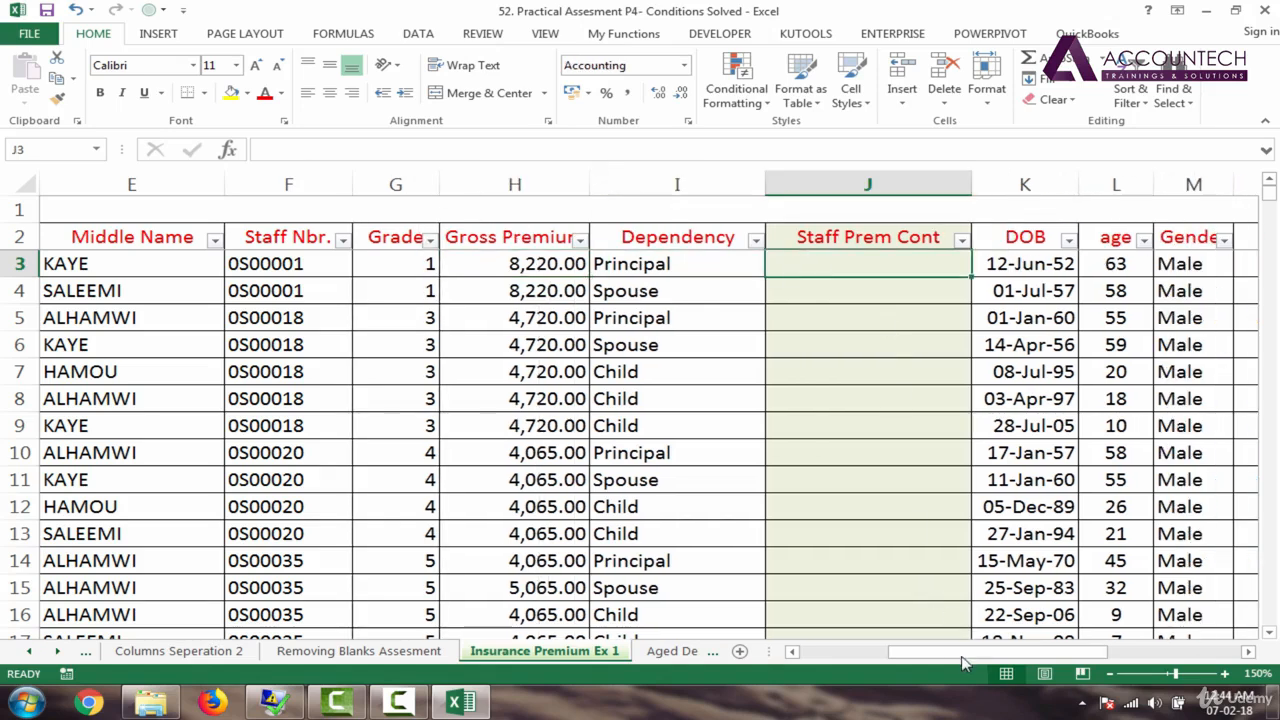
mouse_move(963, 656)
mouse_down()
mouse_move(977, 658)
mouse_move(948, 660)
mouse_up()
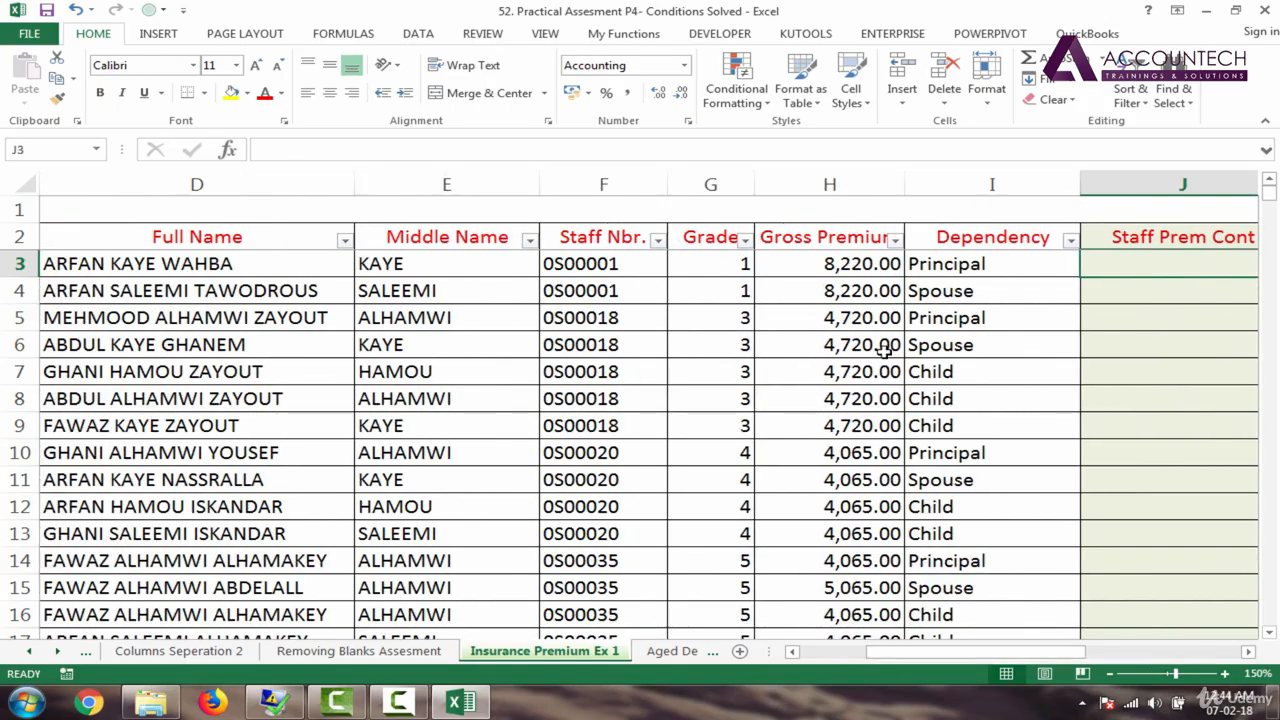
click(852, 279)
click(853, 270)
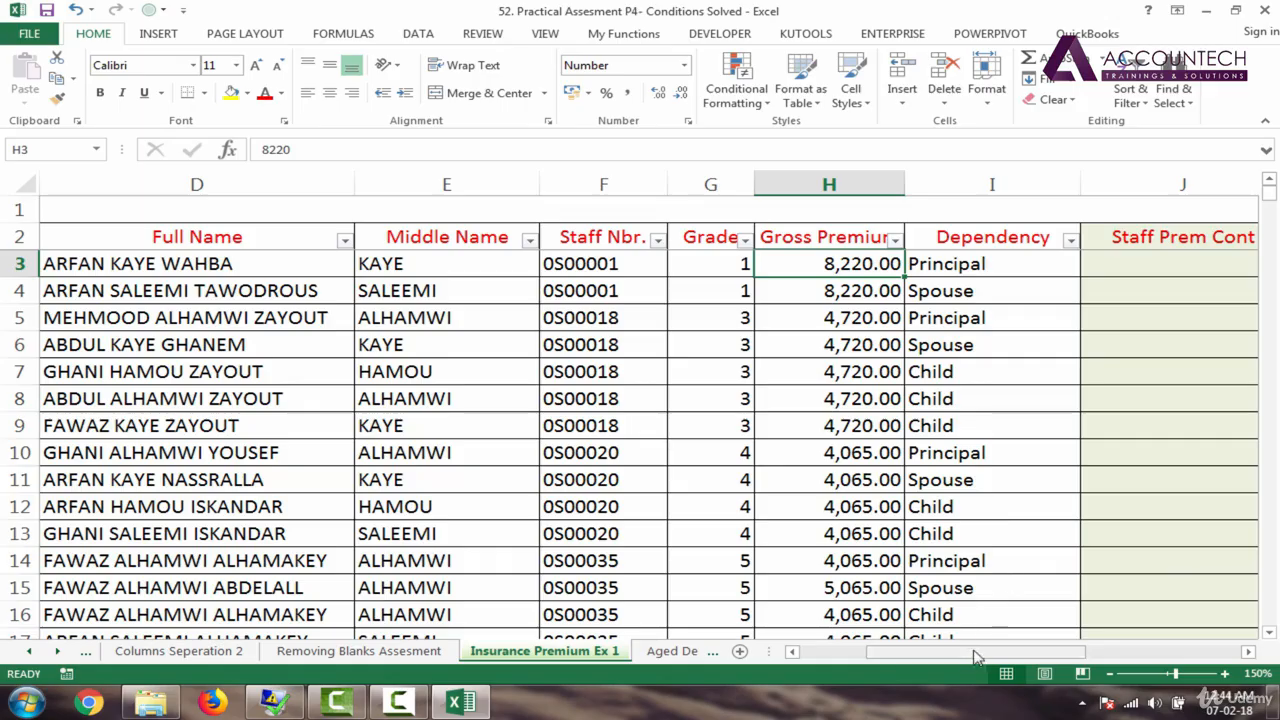
drag(976, 658, 993, 660)
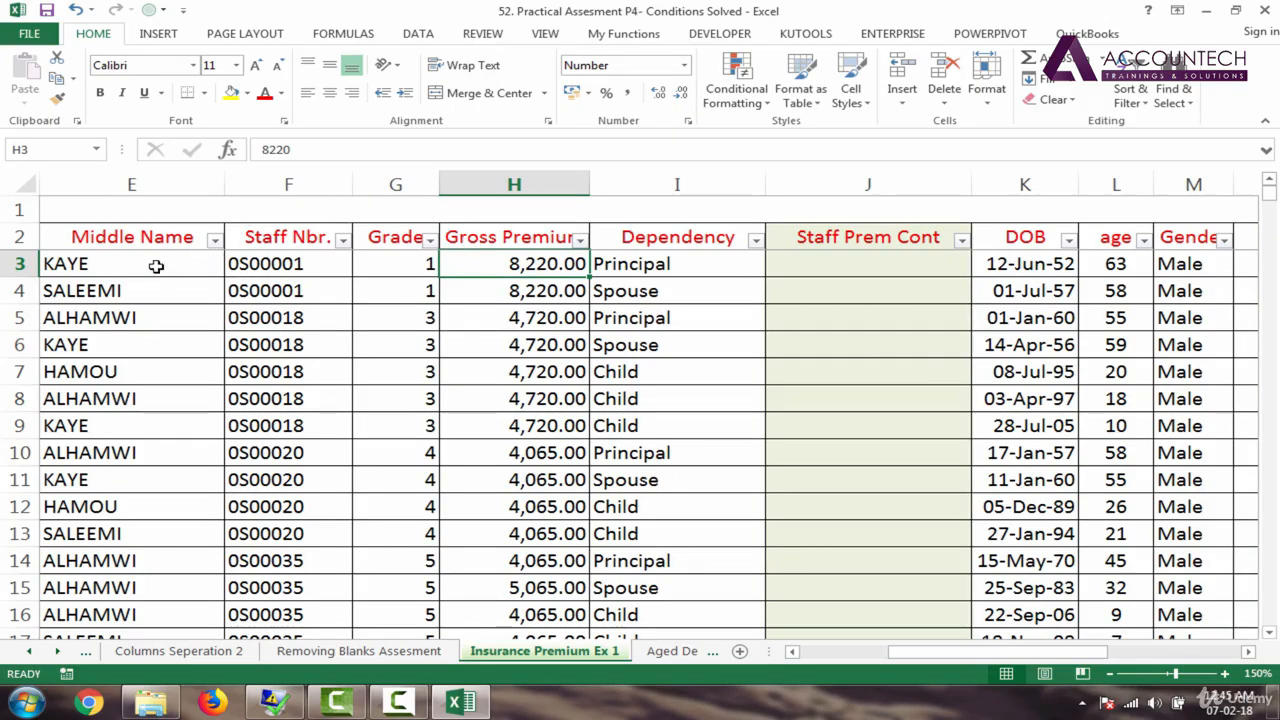
click(424, 265)
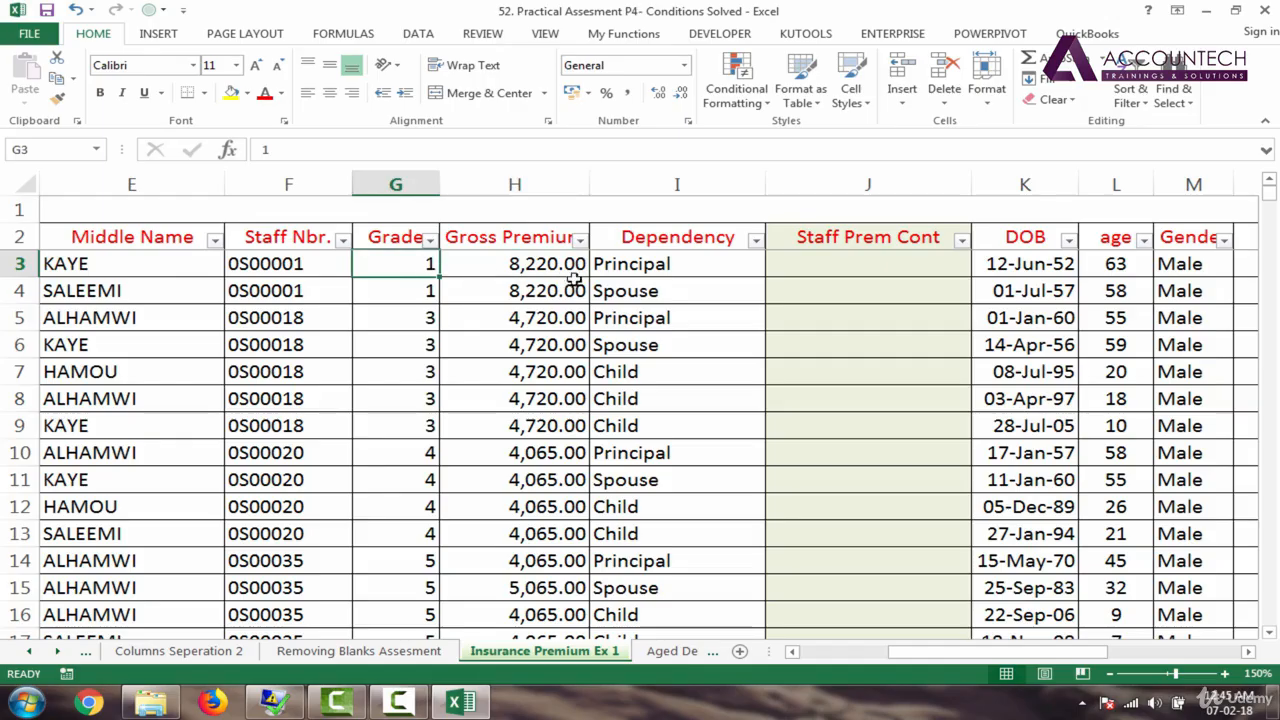
click(632, 266)
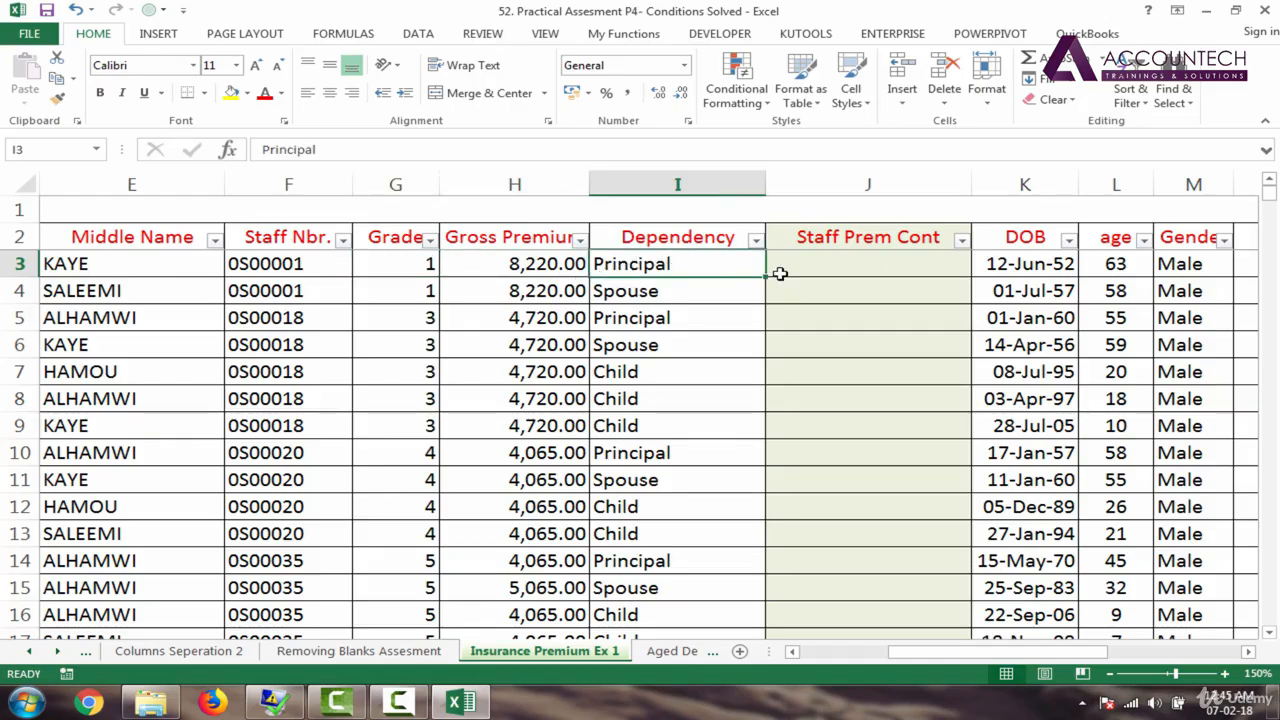
drag(903, 654, 1059, 656)
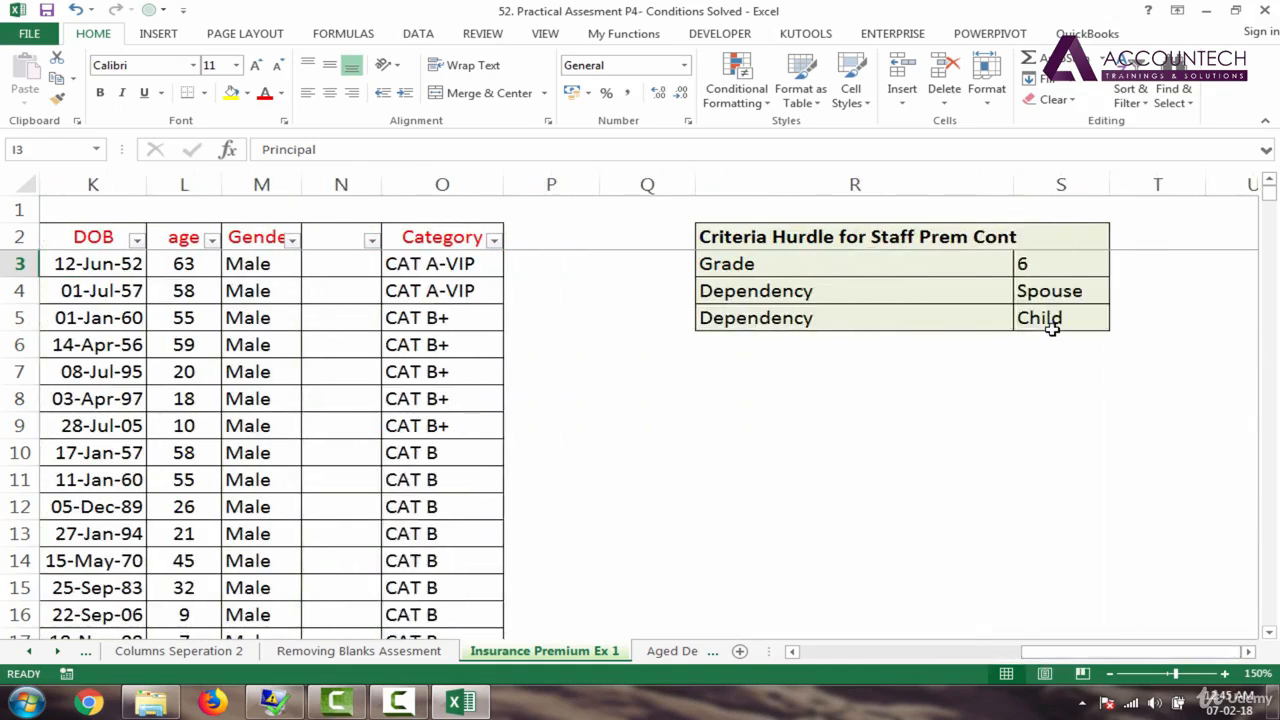
Step: Name criterion cell S3 'grade' and S4 'spouse' via the Name Box
click(1043, 268)
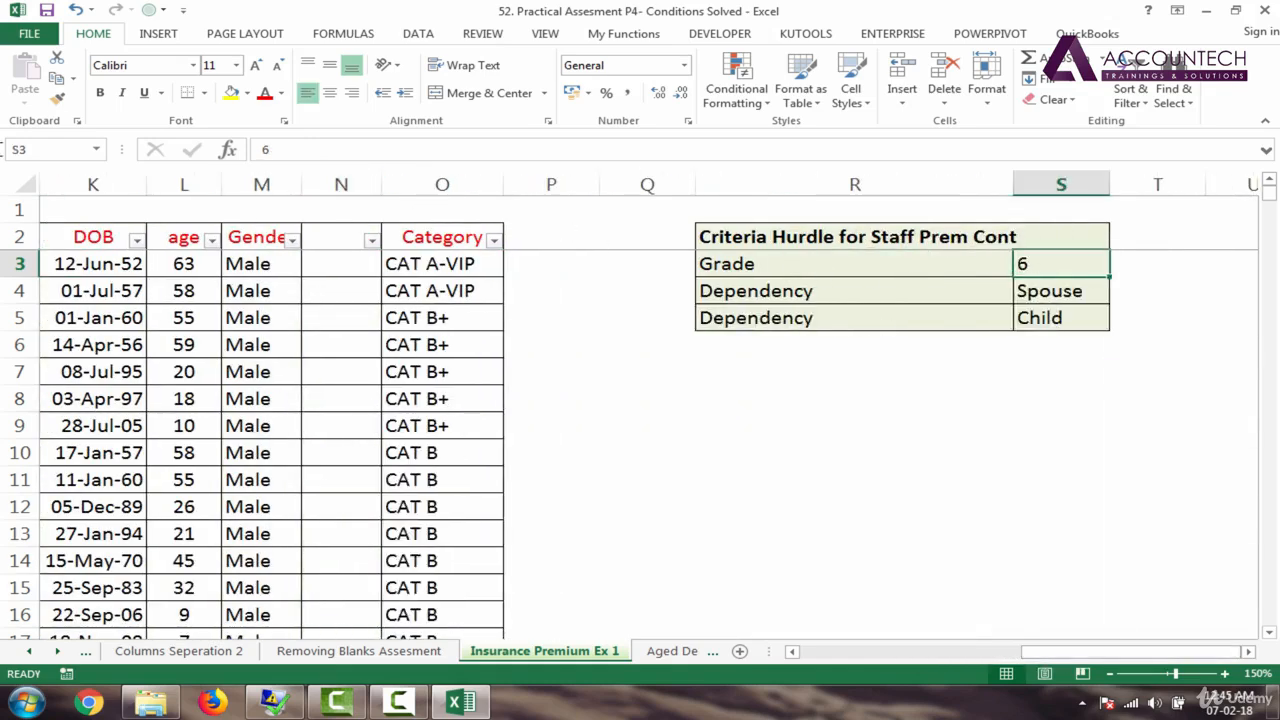
click(43, 145)
key(Return)
click(1061, 291)
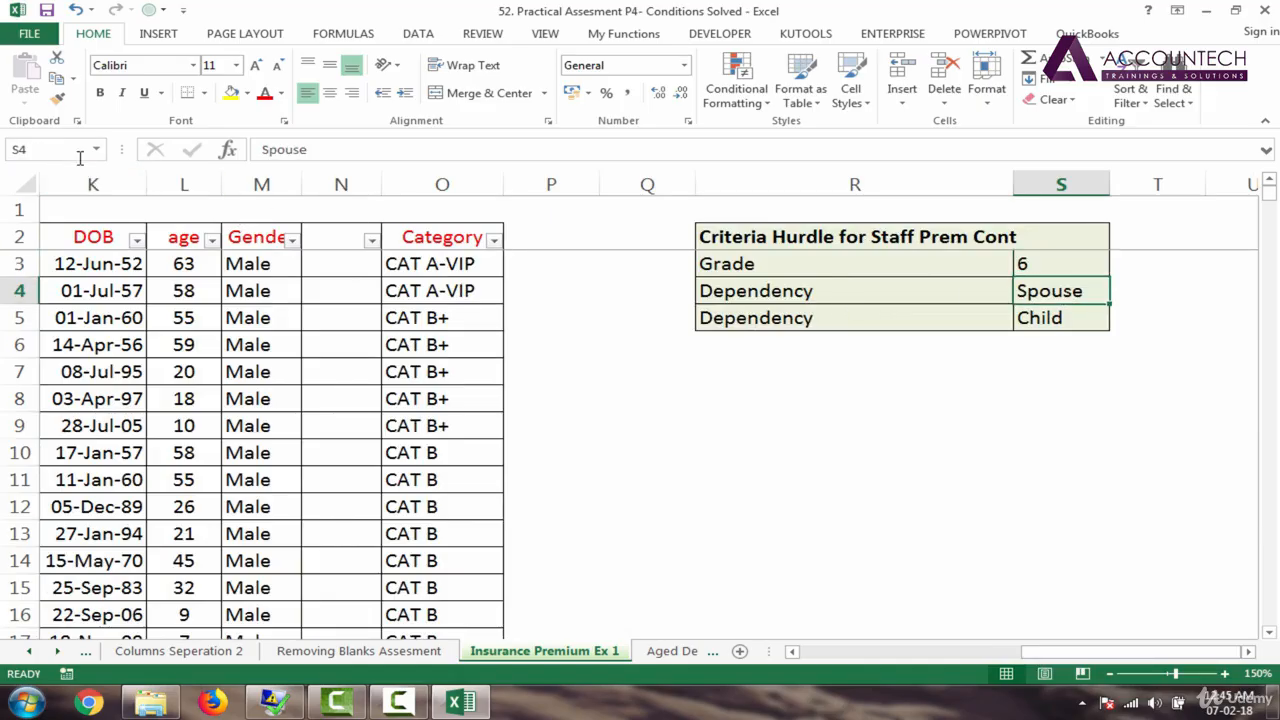
click(35, 149)
text(spo)
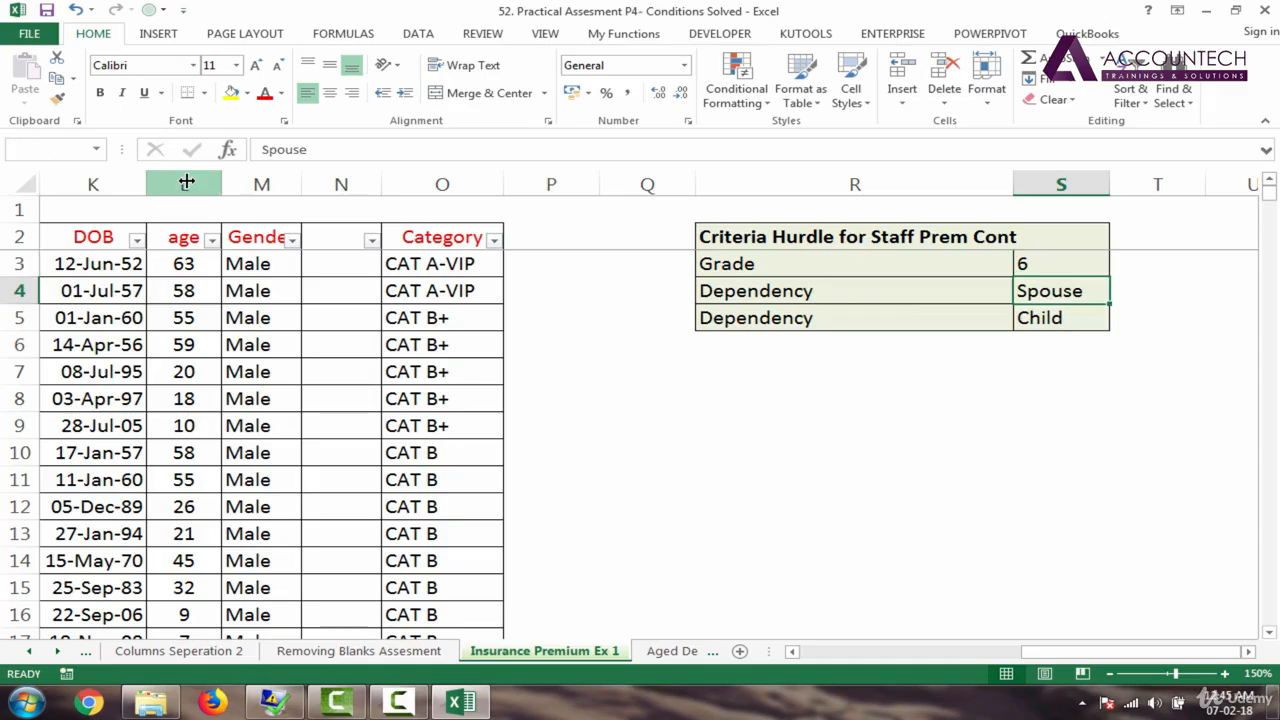
text(ouse)
key(Return)
Step: Name criterion cell S5 'child' and return to row 3 of the staff table
click(1045, 316)
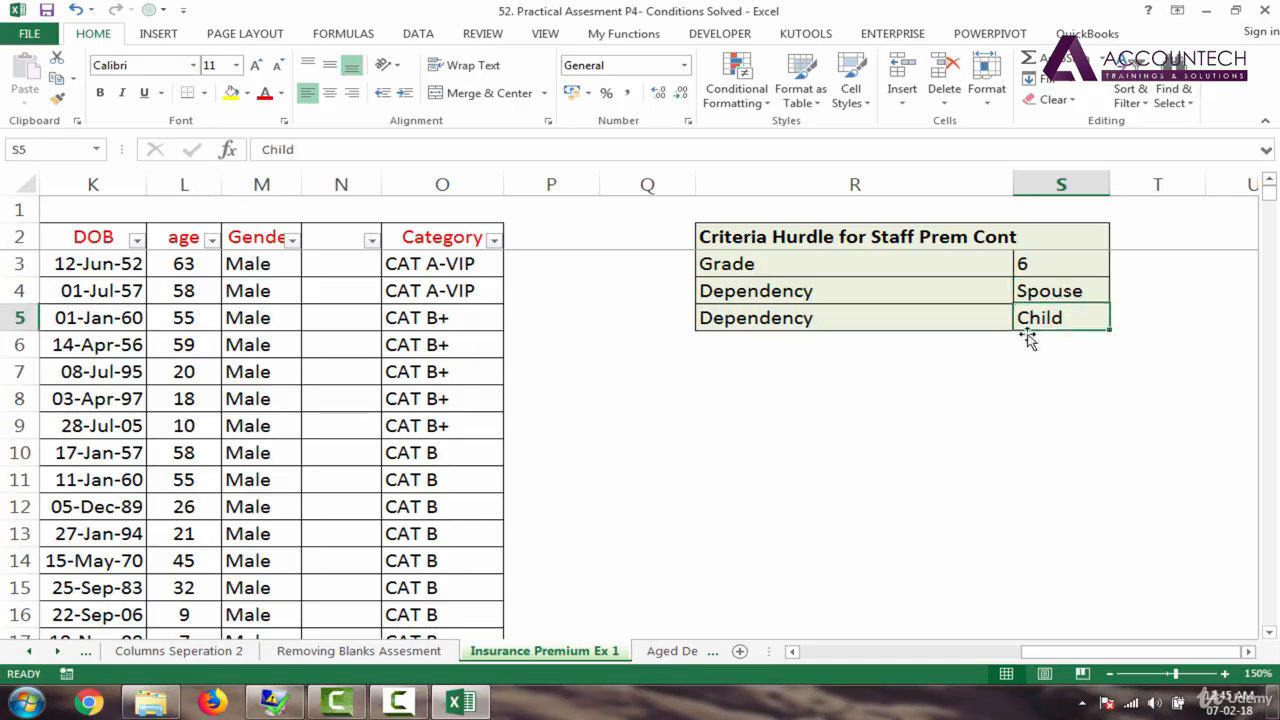
click(45, 146)
text(chi)
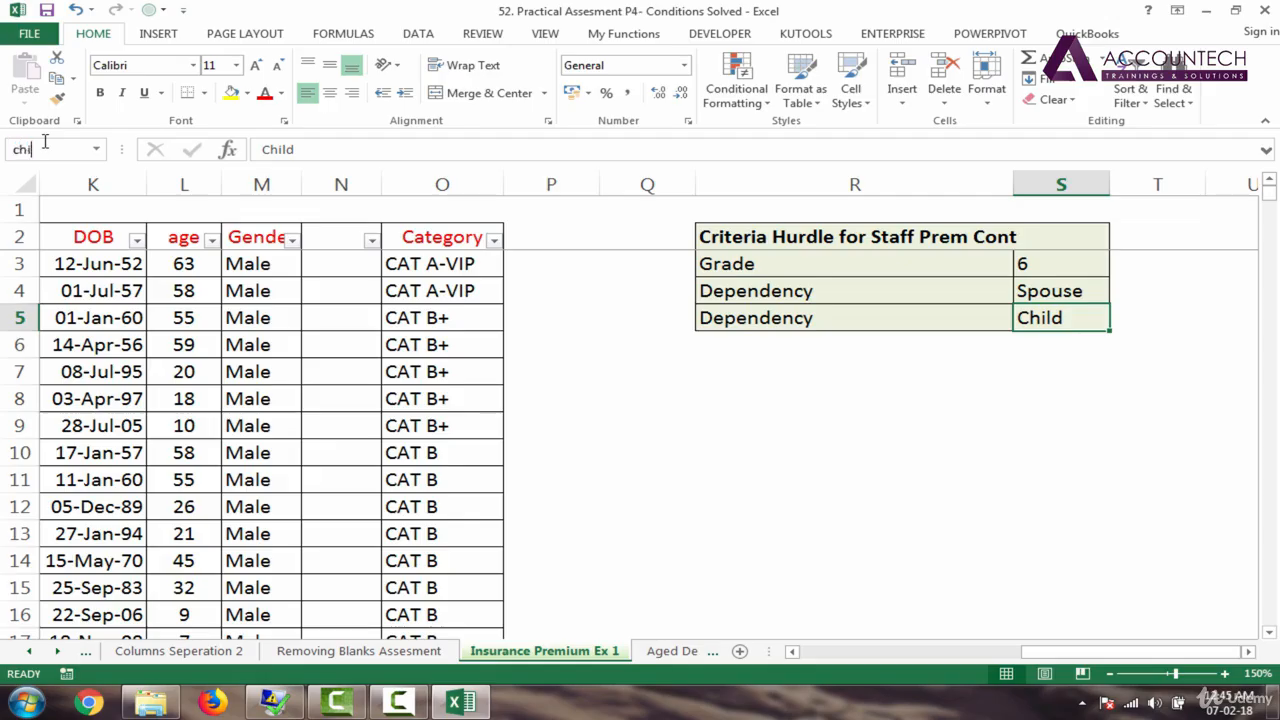
key(Return)
click(240, 262)
key(Left)
key(Left)
key(Left)
key(Left)
key(Left)
key(Left)
key(Left)
key(Left)
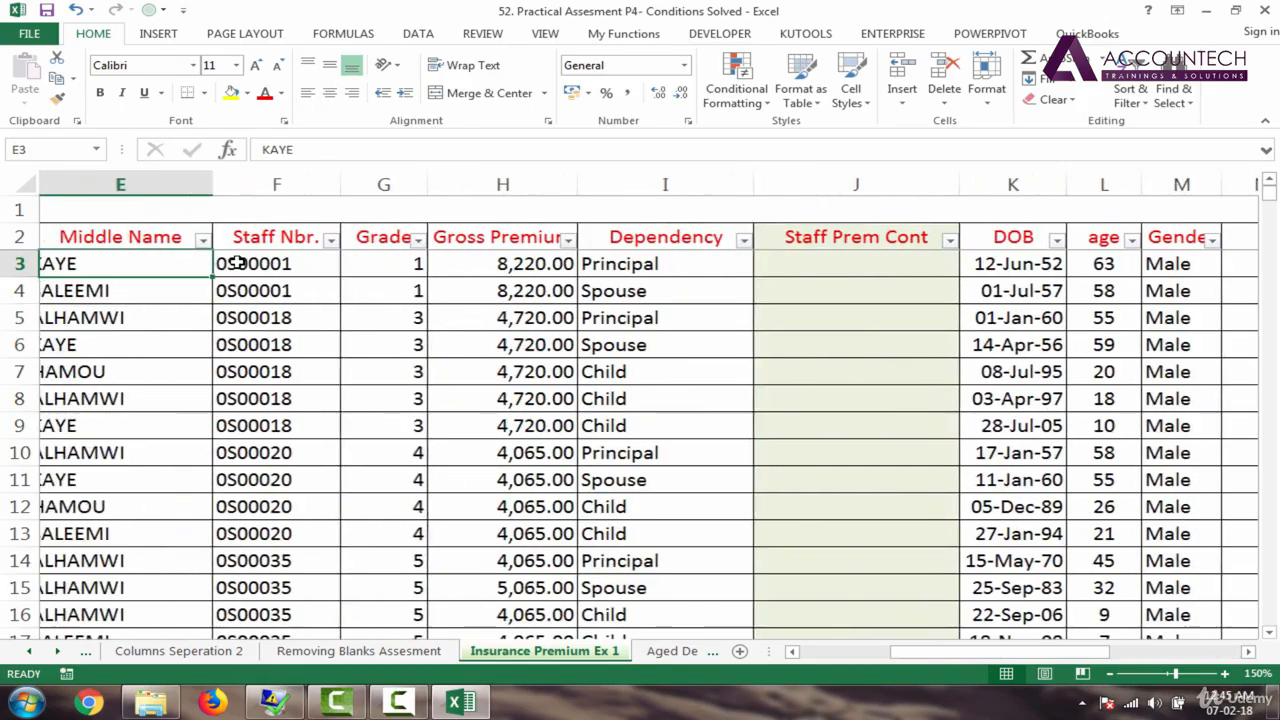
Step: Narrow the Staff Prem Cont column and start J3's formula as =IF(AND(
key(Right)
key(Right)
key(Right)
key(Right)
key(Right)
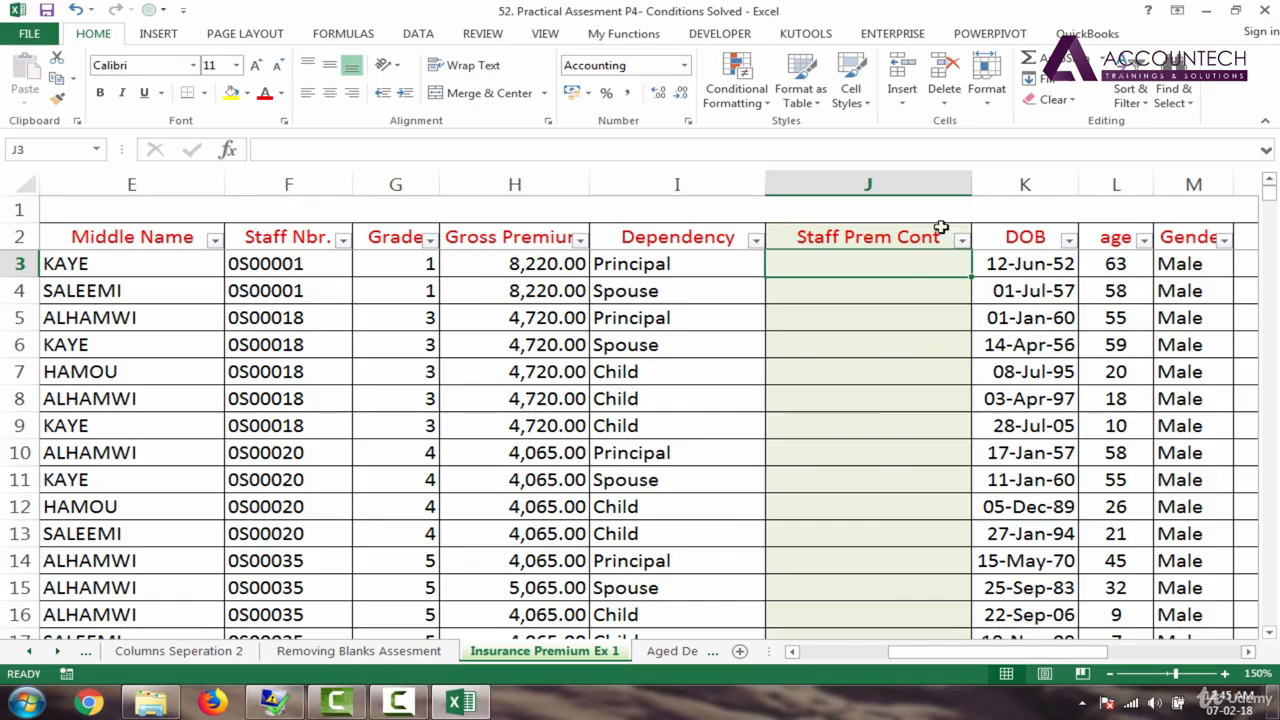
drag(970, 186, 945, 186)
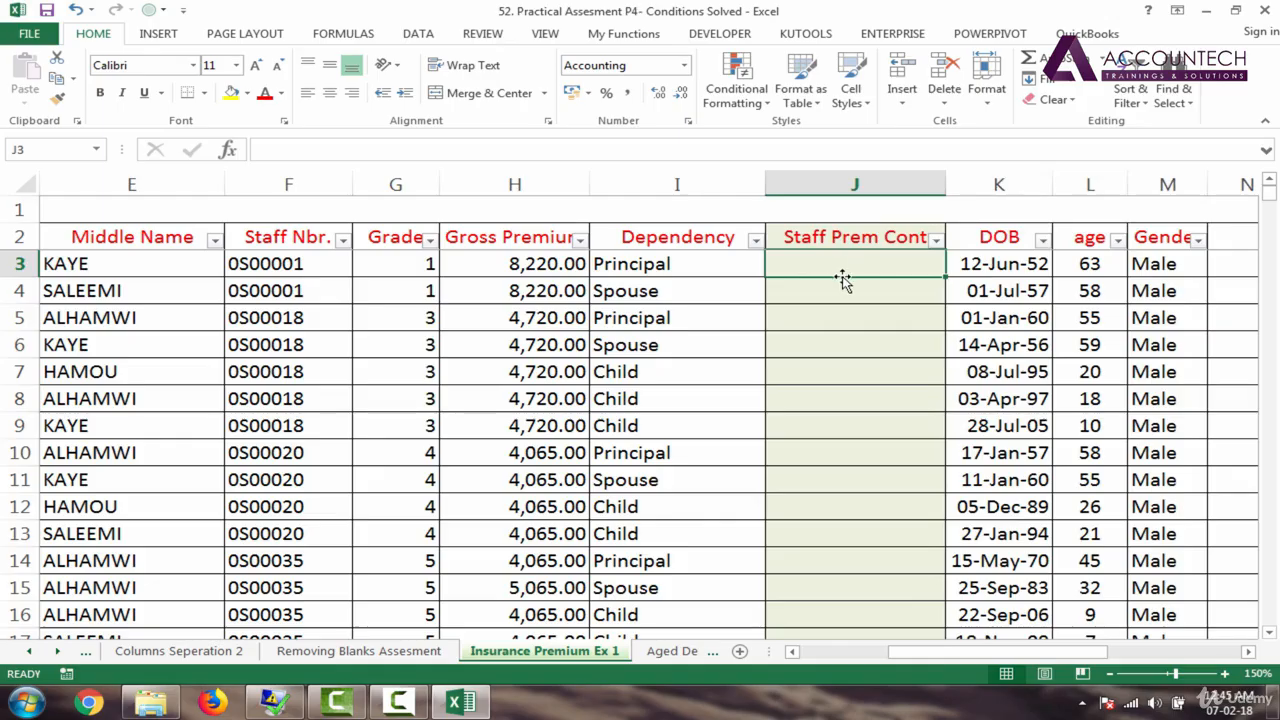
text(=if)
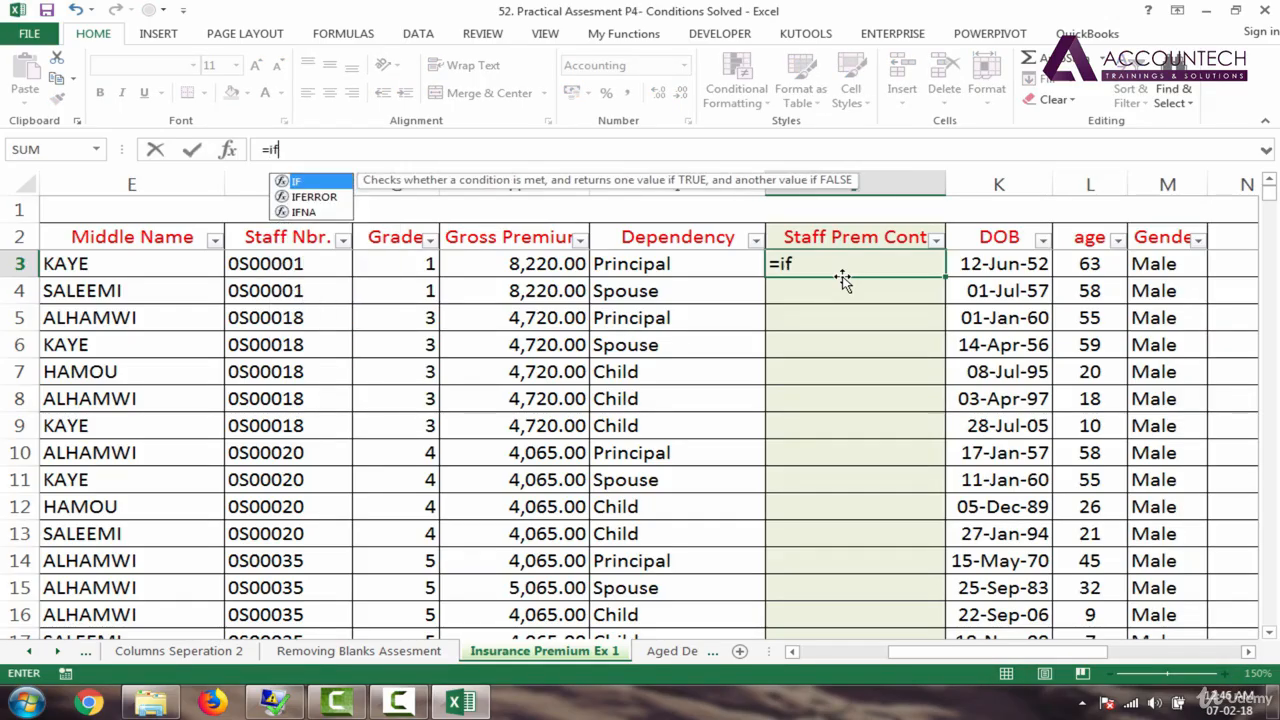
key(Tab)
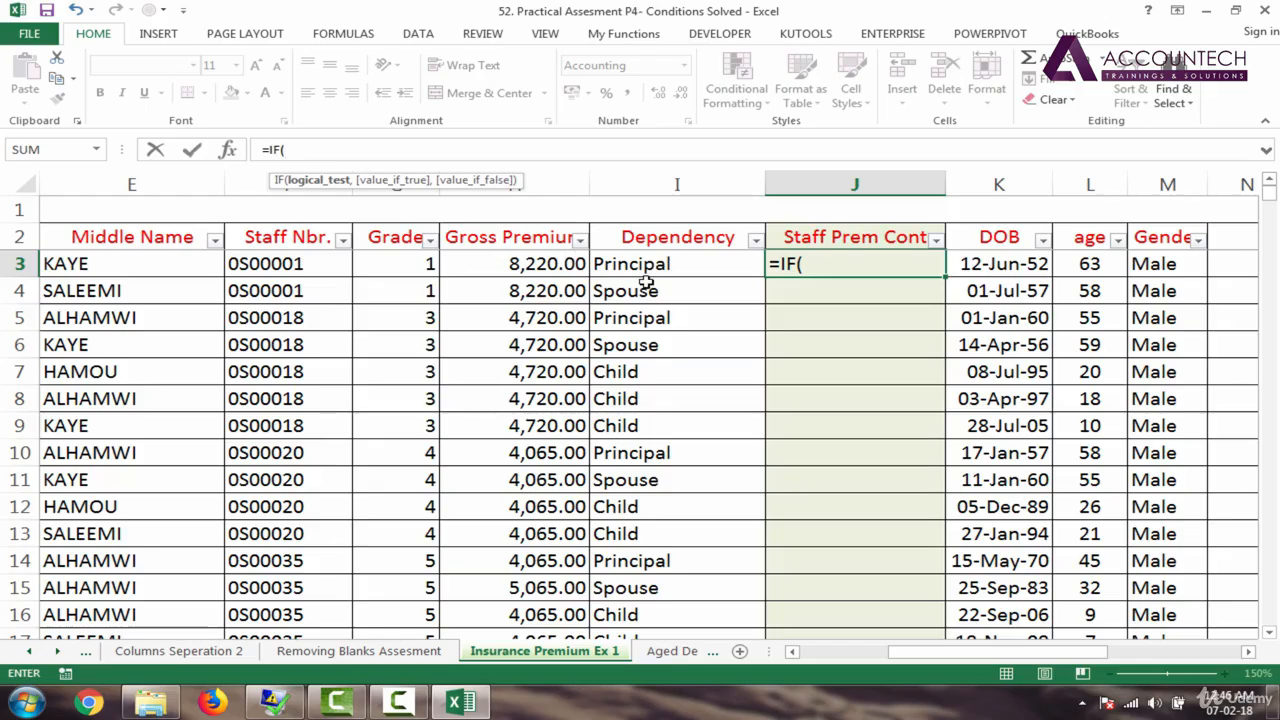
text(and)
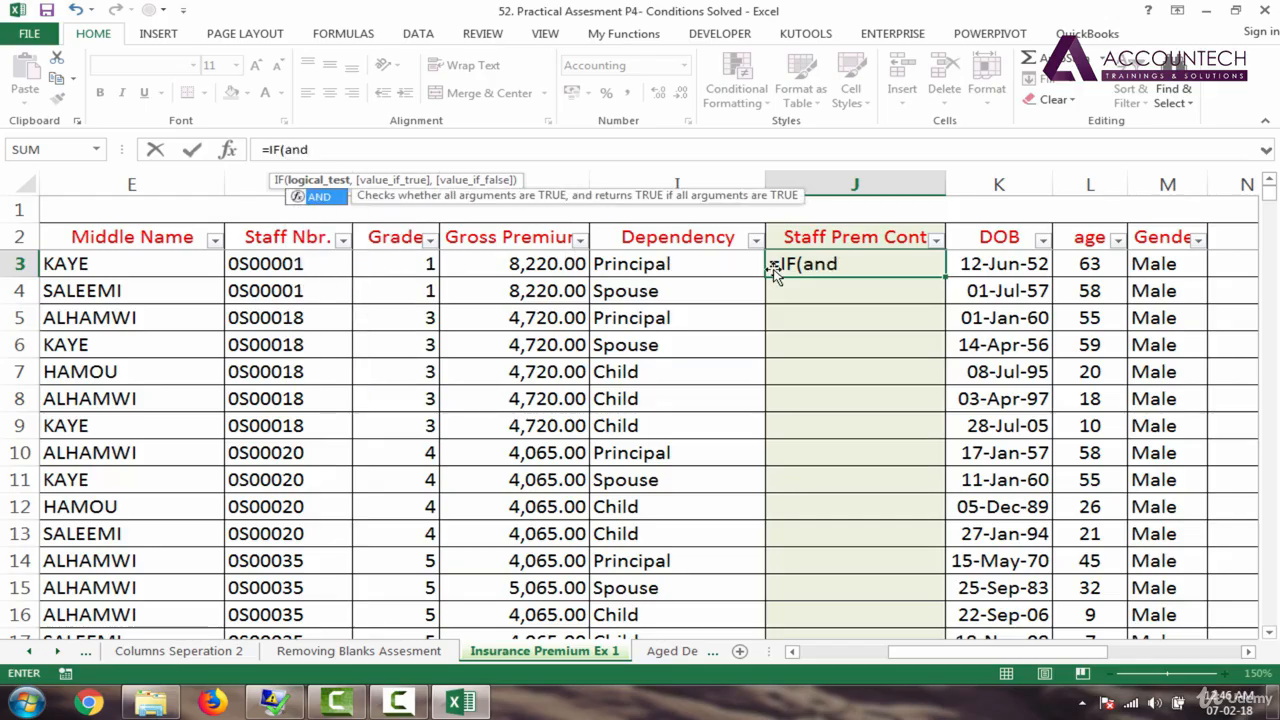
key(Tab)
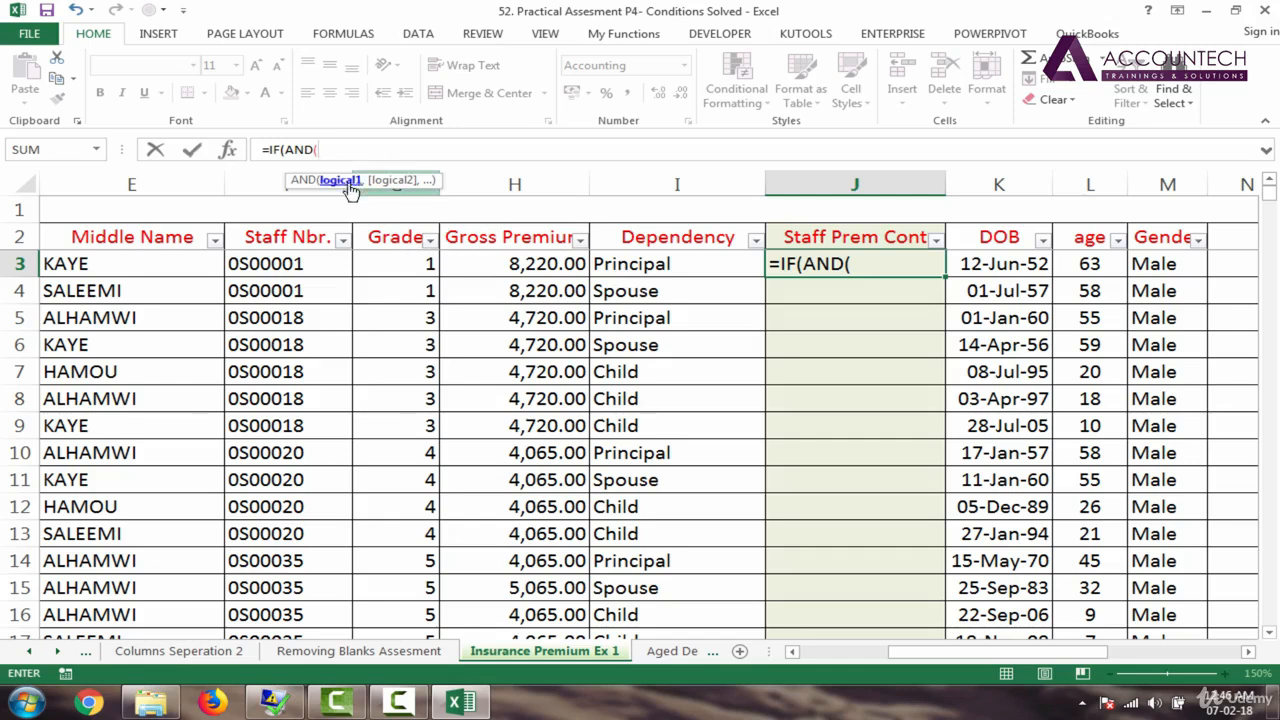
Step: Add the first AND test G3>=grade to J3's formula
click(400, 264)
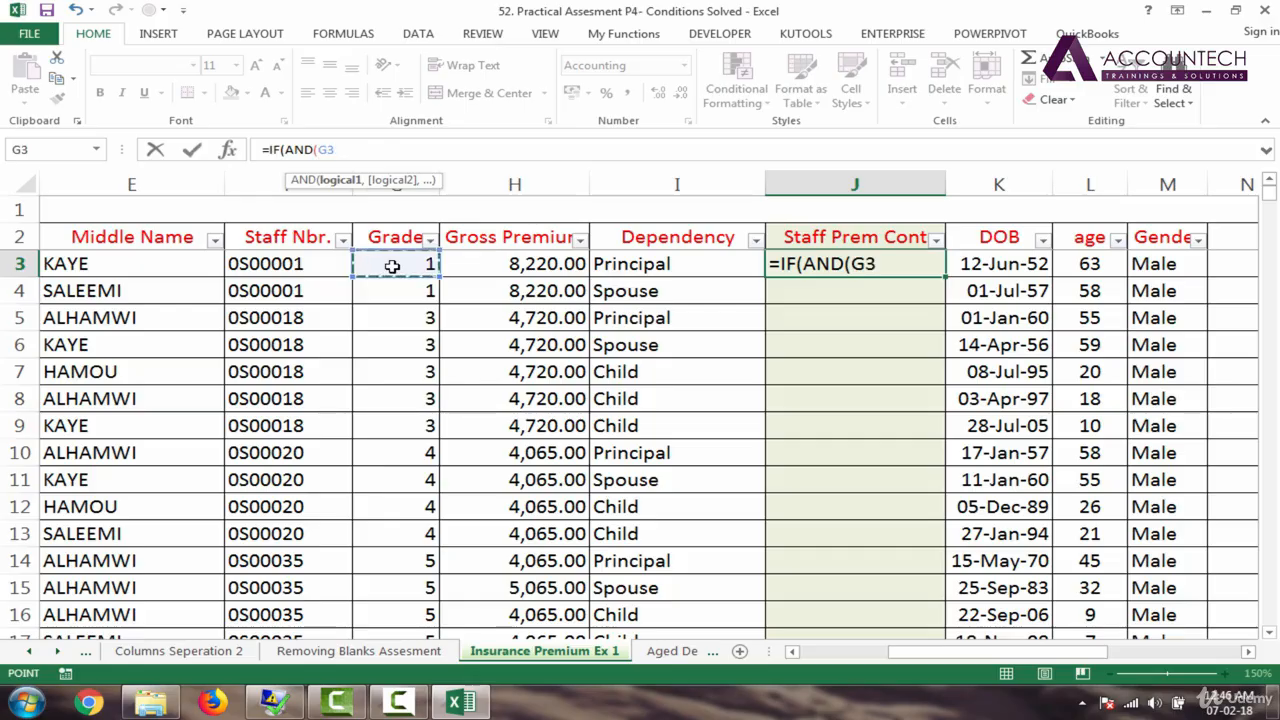
text(>=)
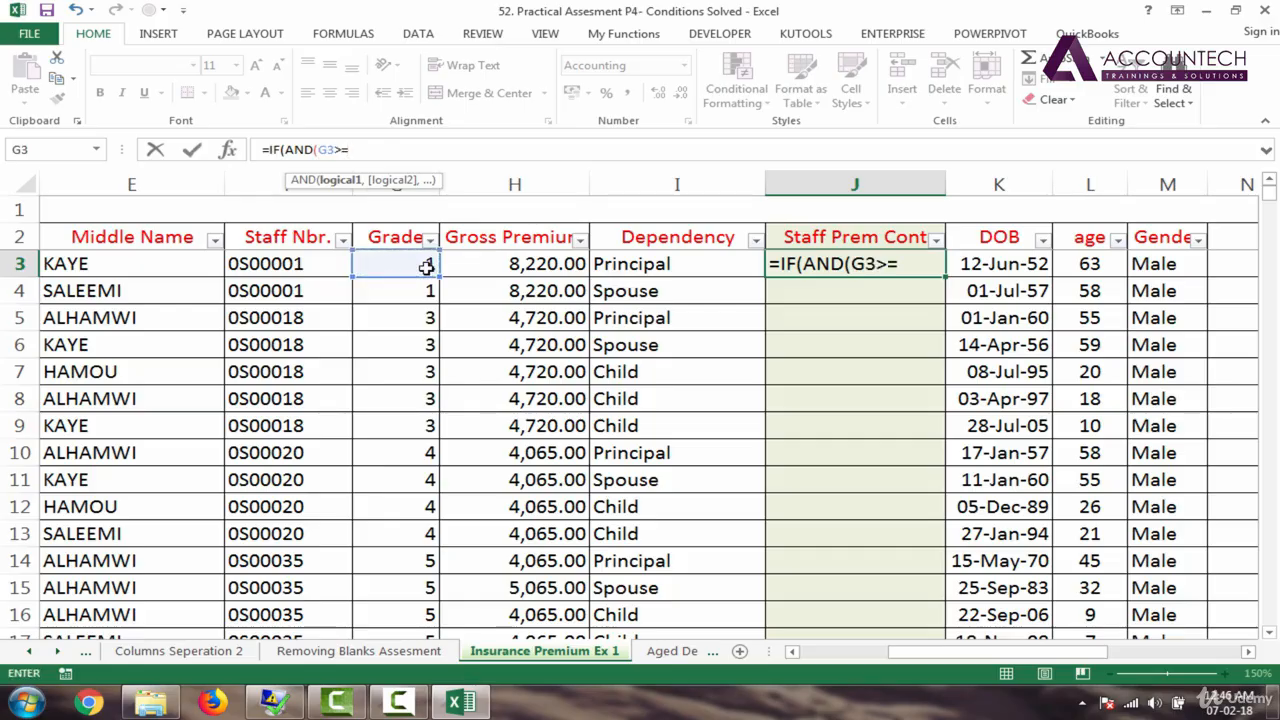
text(gr)
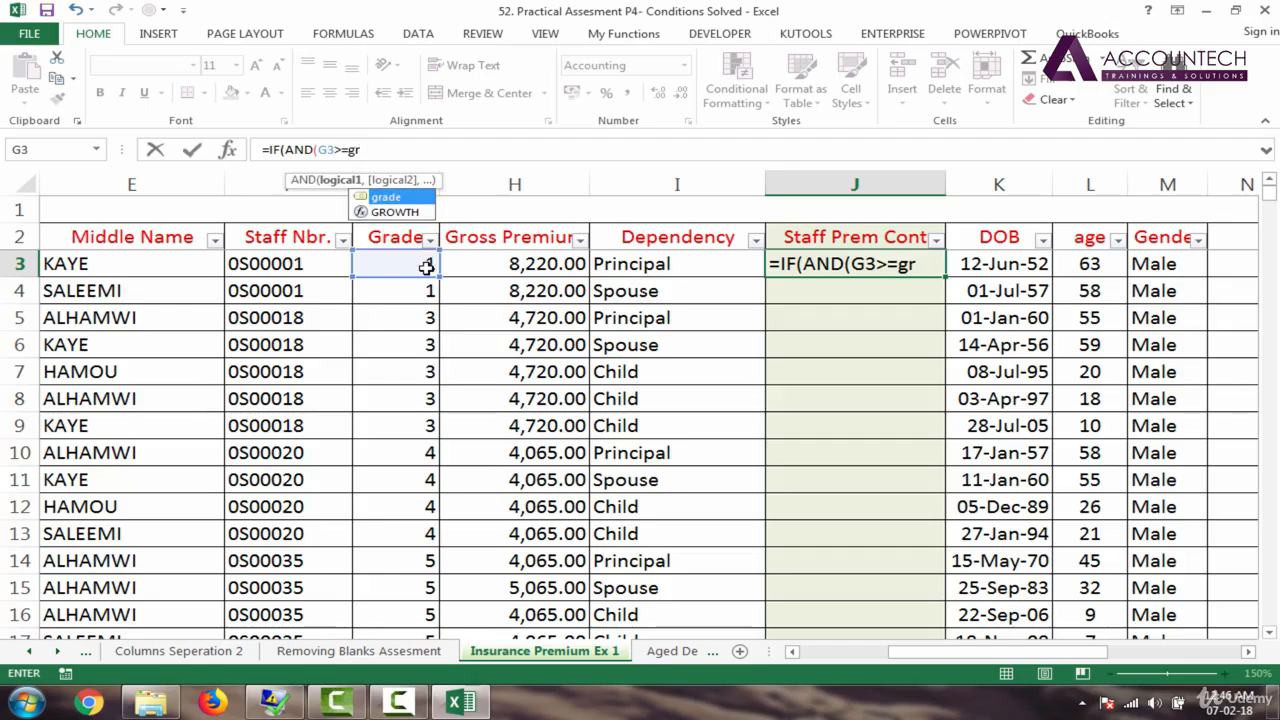
key(Tab)
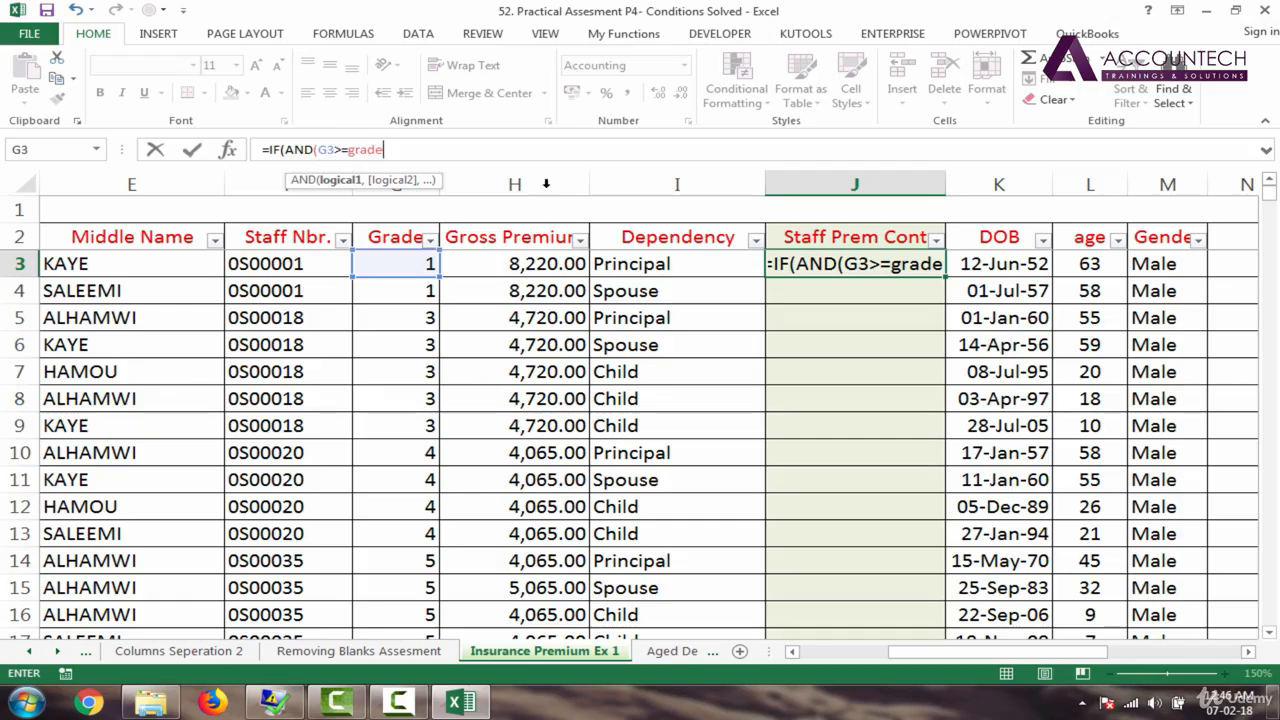
text(,)
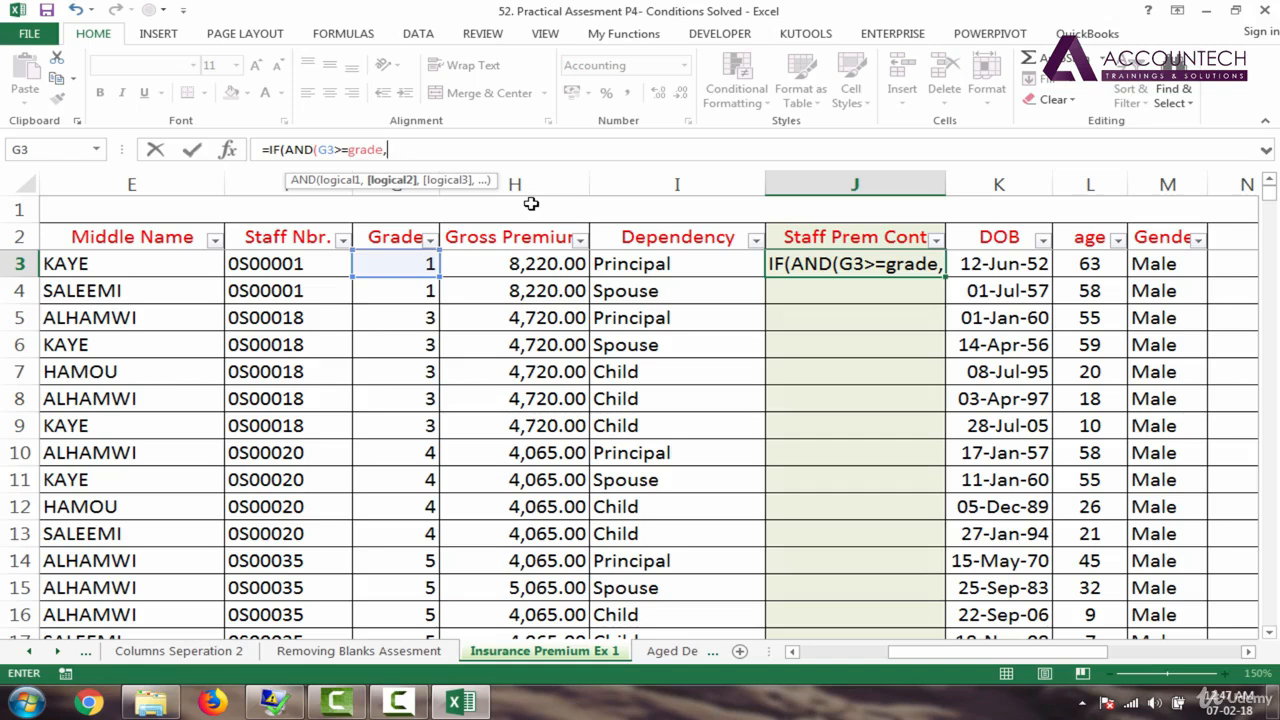
Step: Add the OR test requiring I3=spouse or I3=child to the formula
text(or)
key(Tab)
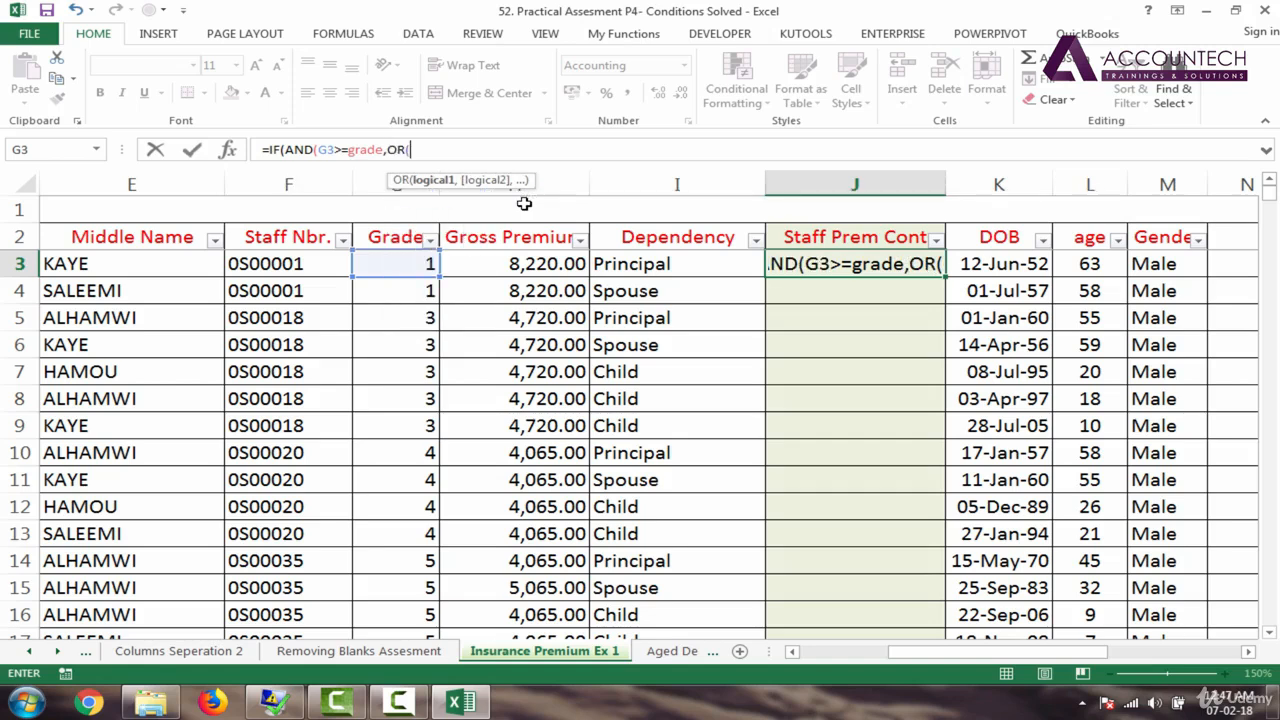
click(632, 268)
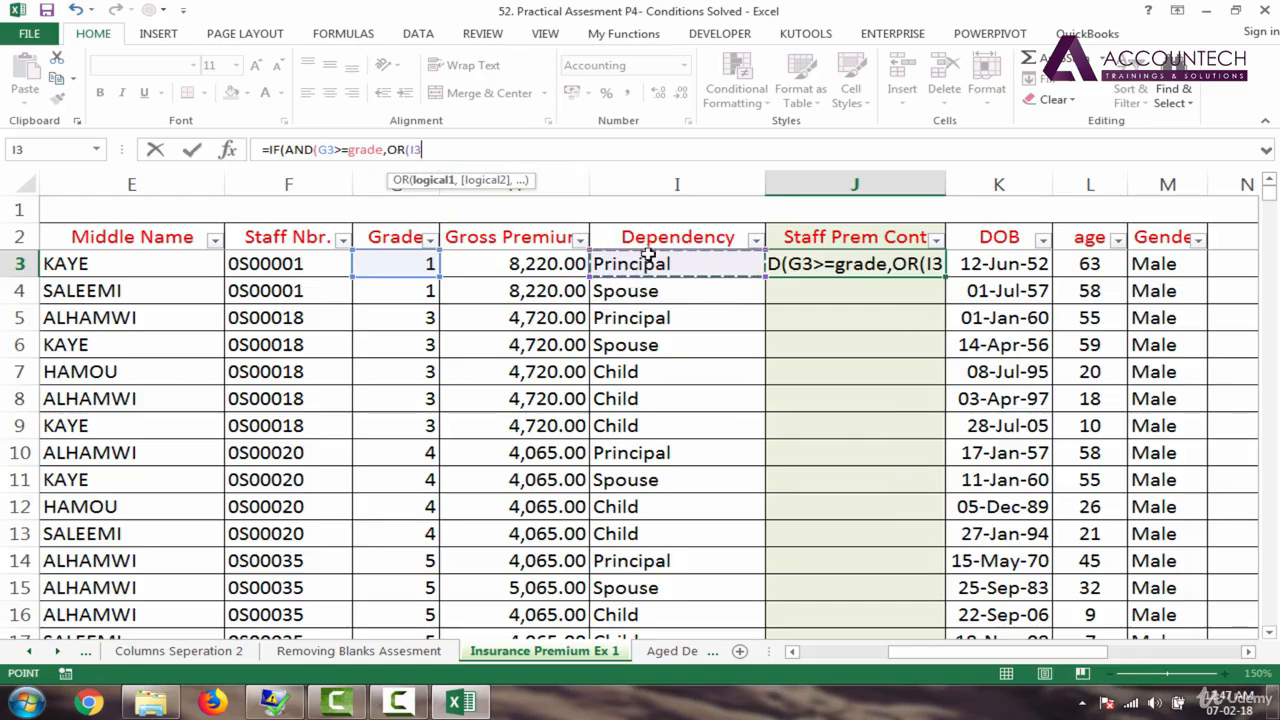
text(=)
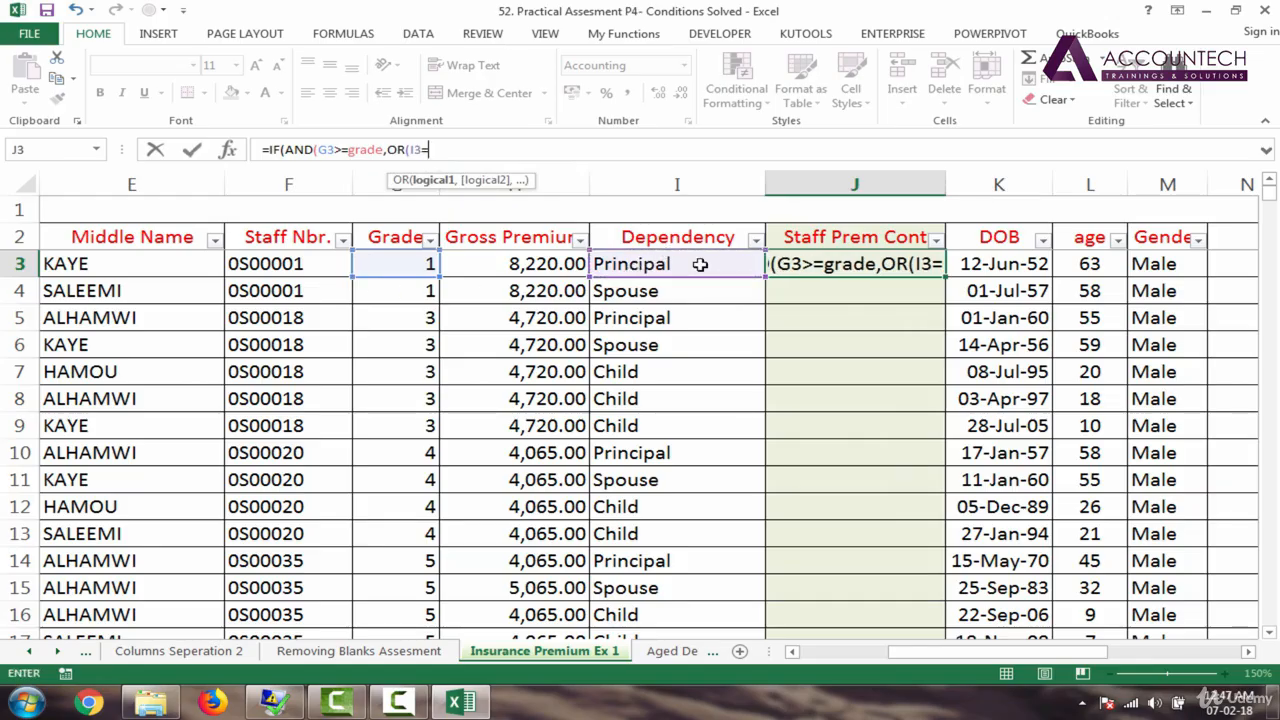
text(sp)
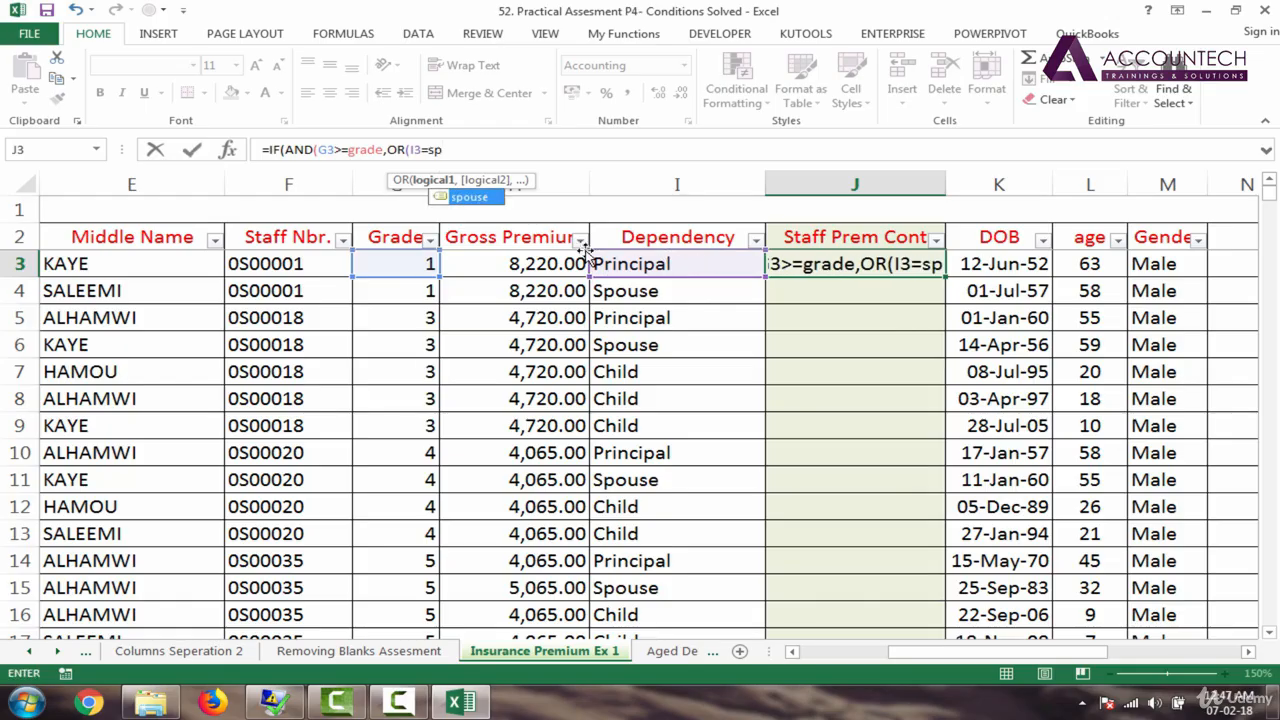
key(Tab)
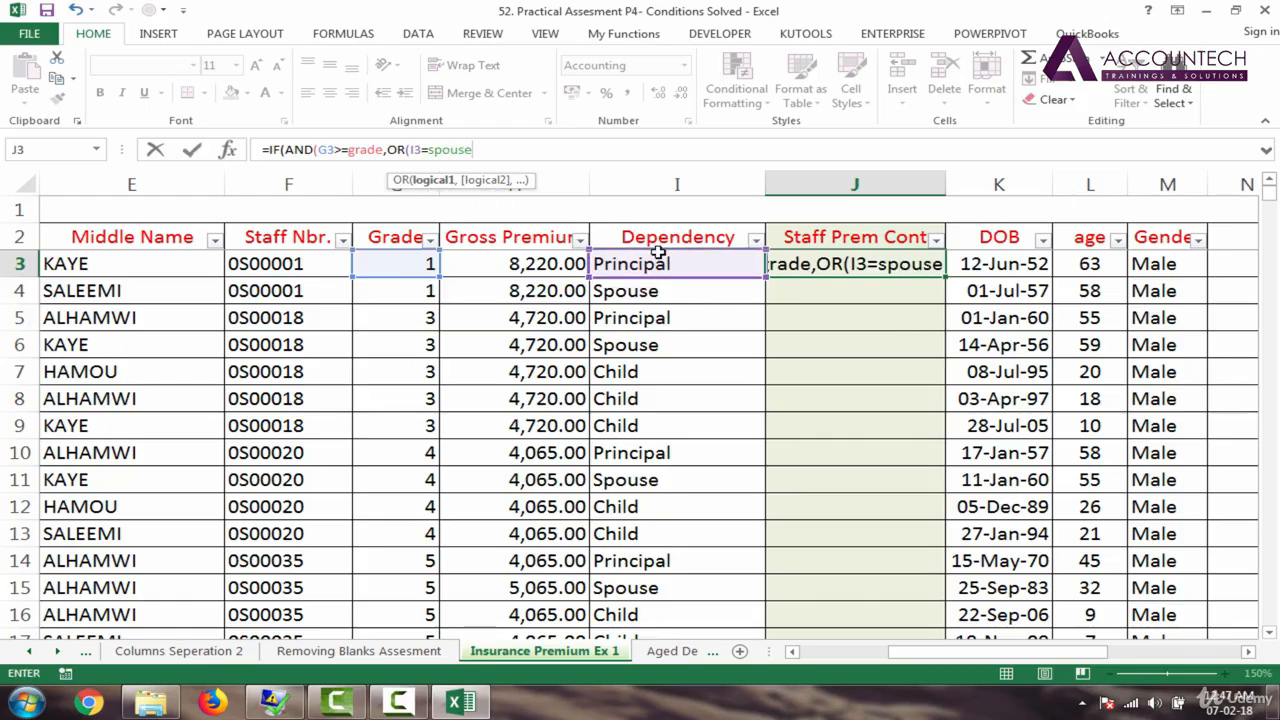
text(,)
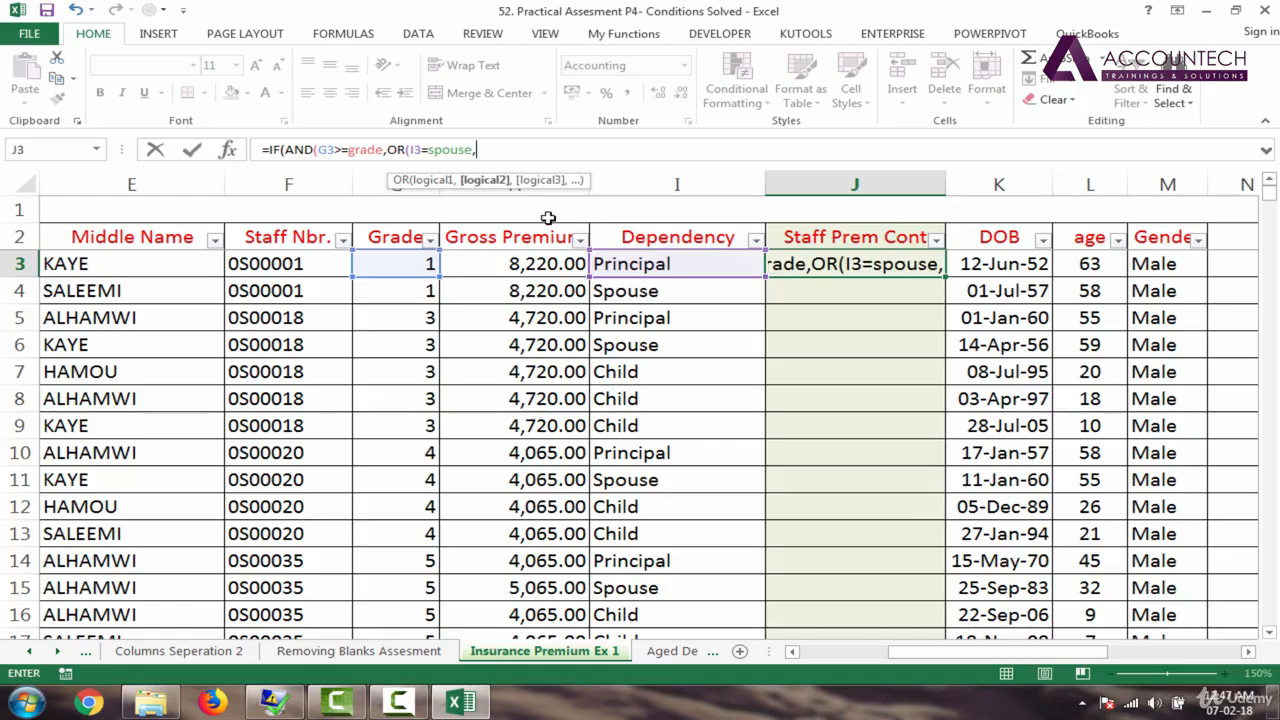
click(656, 263)
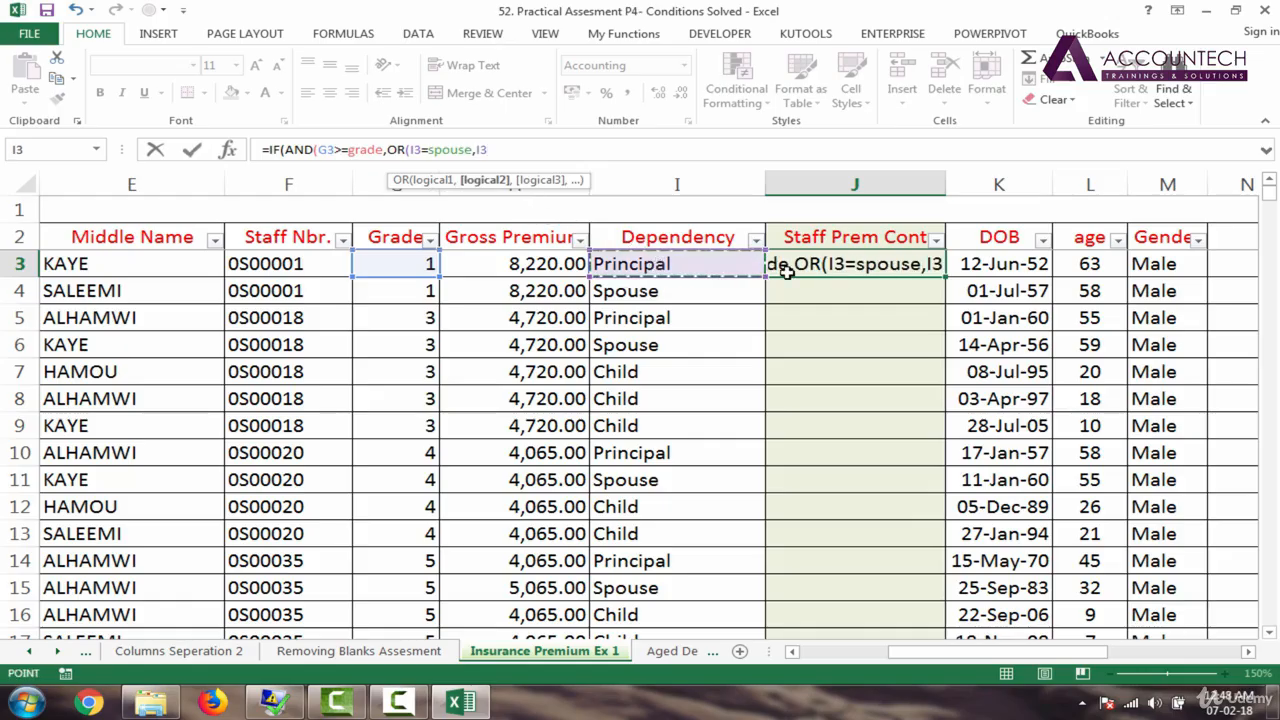
text(=)
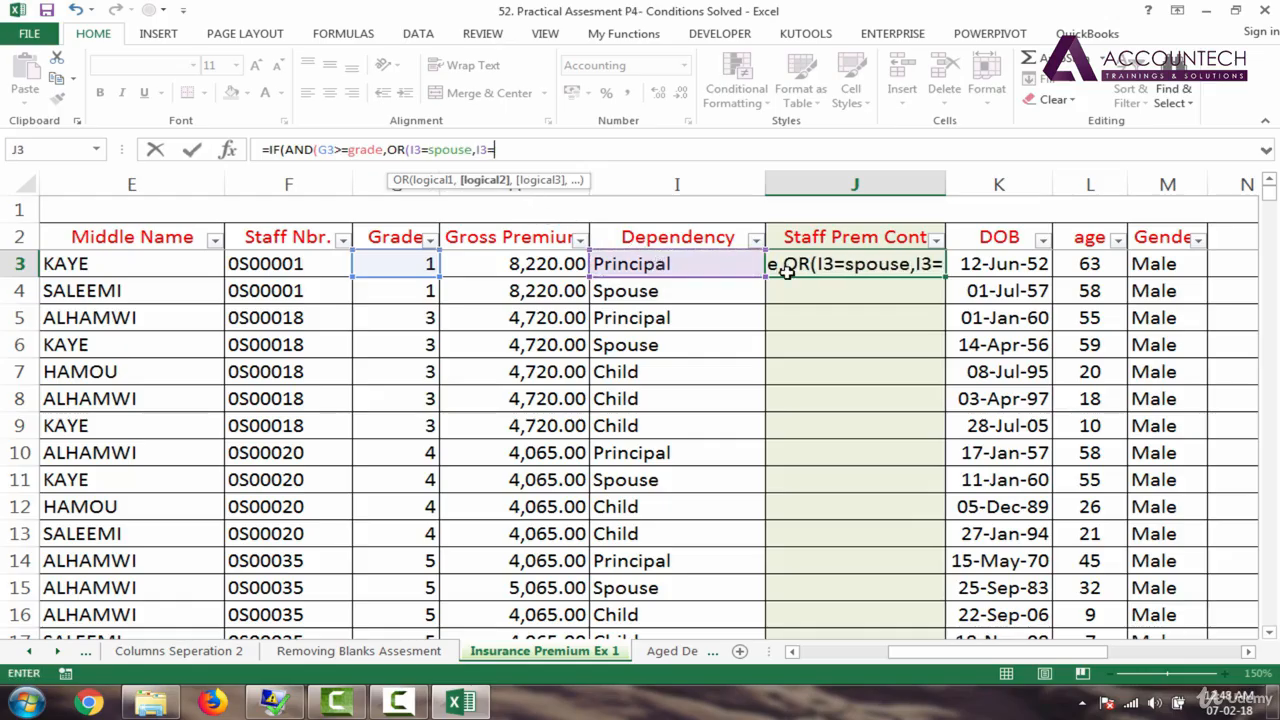
text(child)
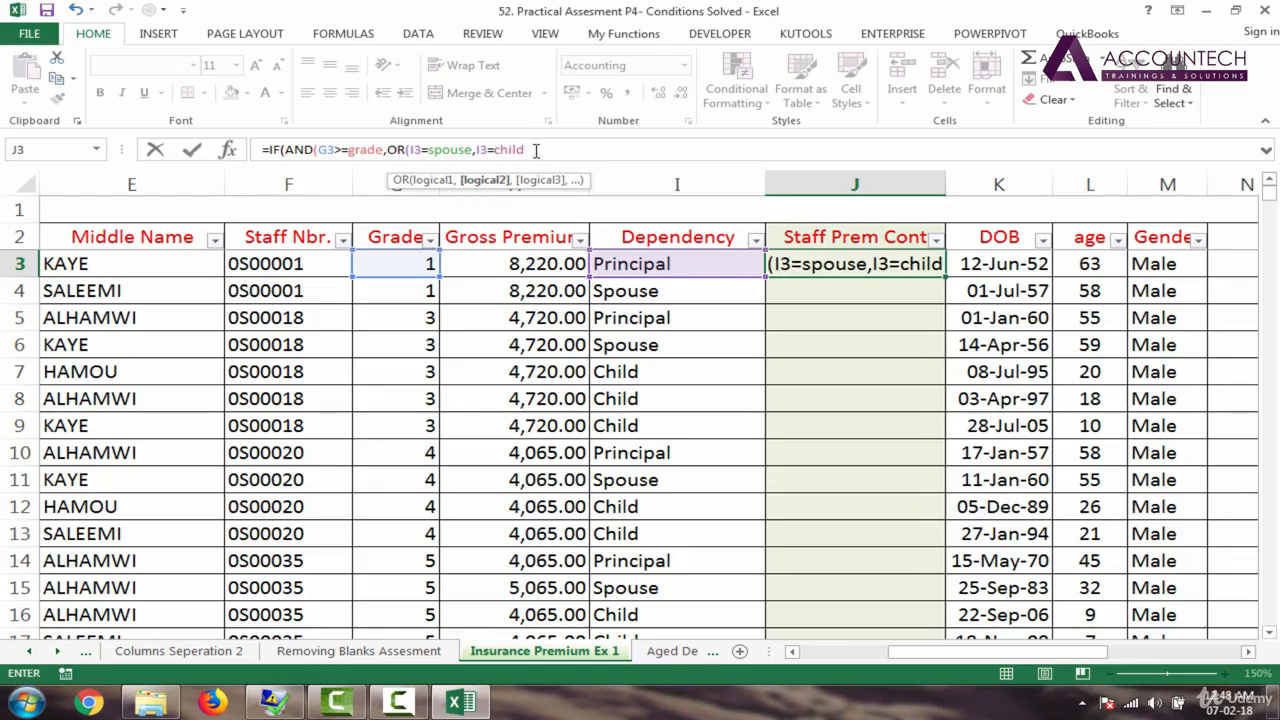
text())
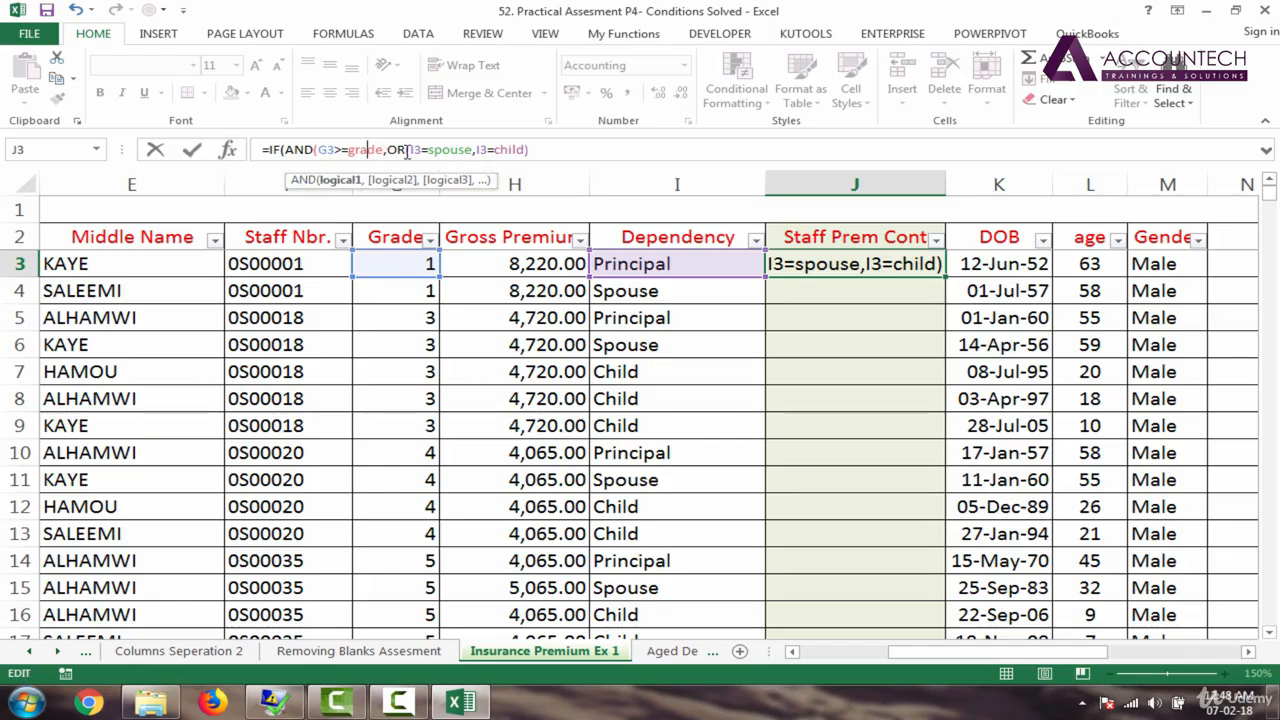
Step: Finish J3's formula to return H3*50% when true, otherwise "-", and enter it
click(443, 149)
key(End)
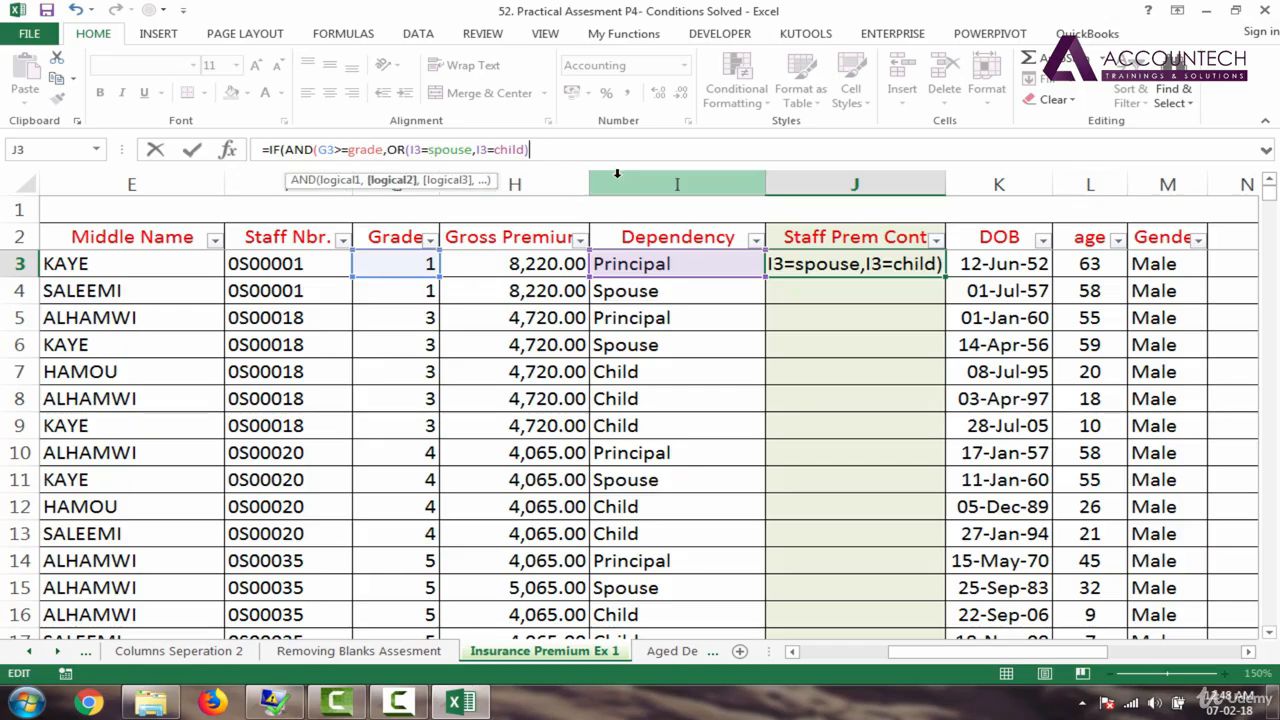
text())
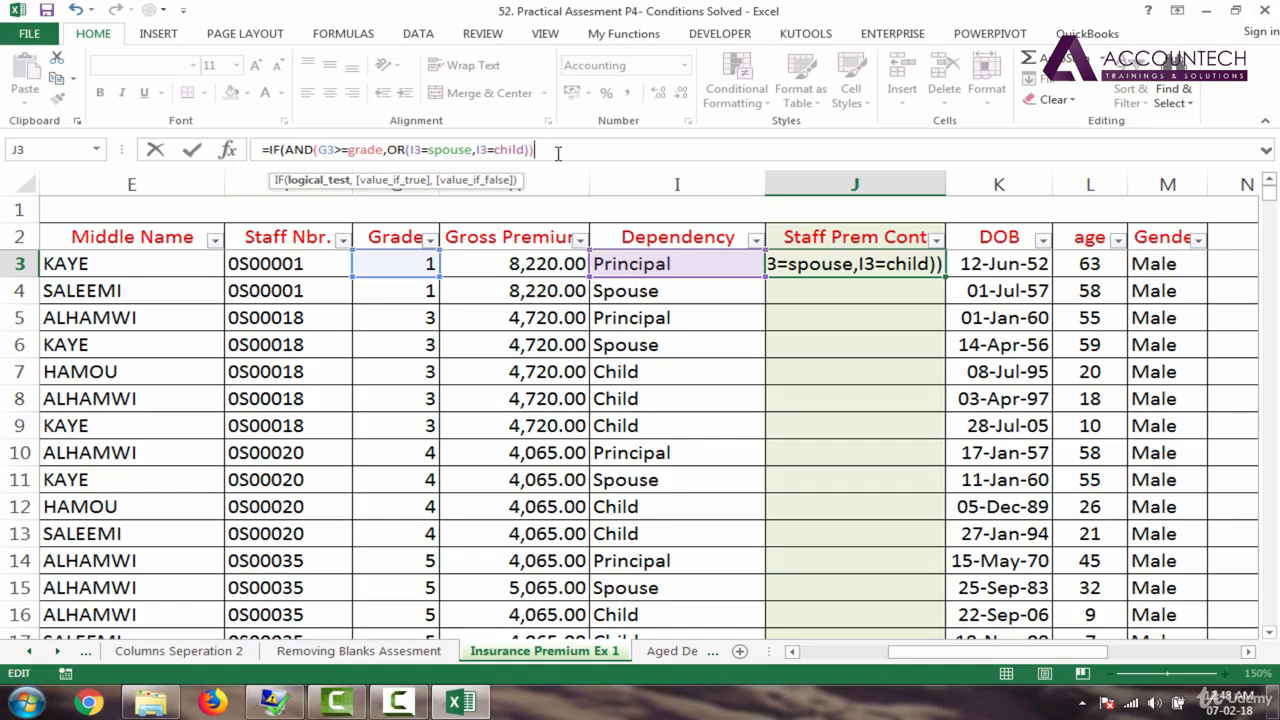
text(,)
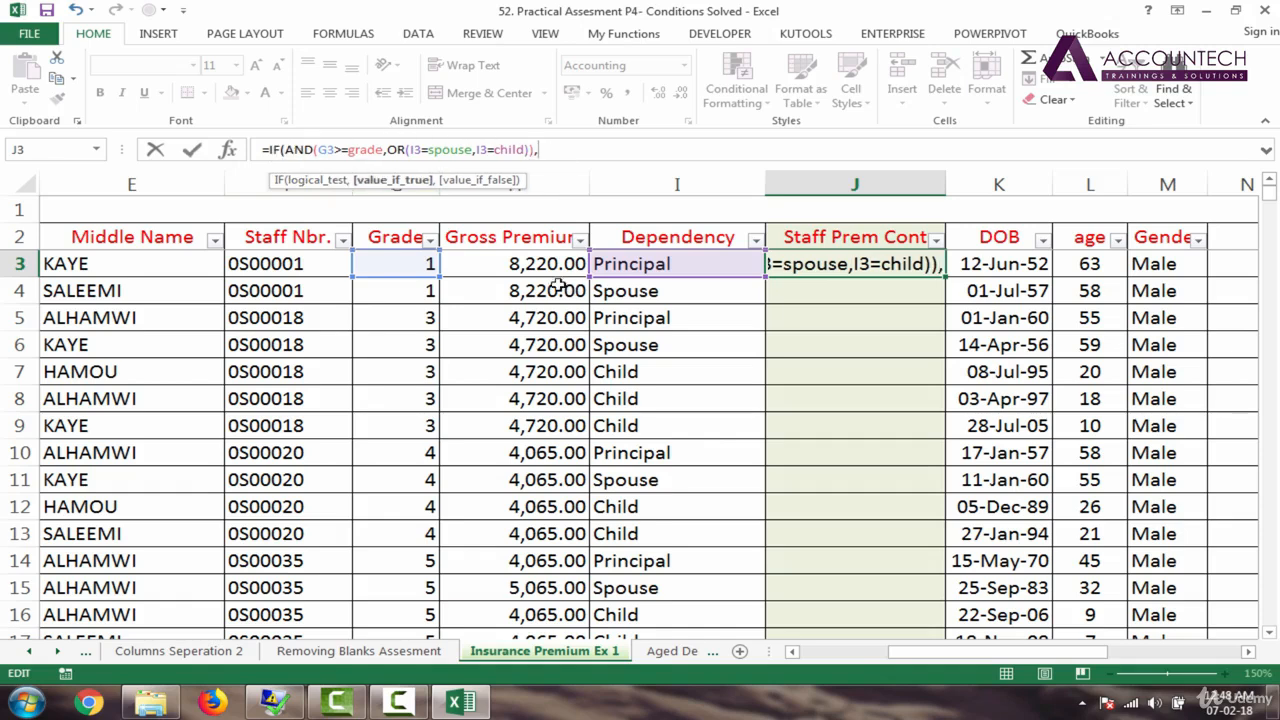
click(527, 263)
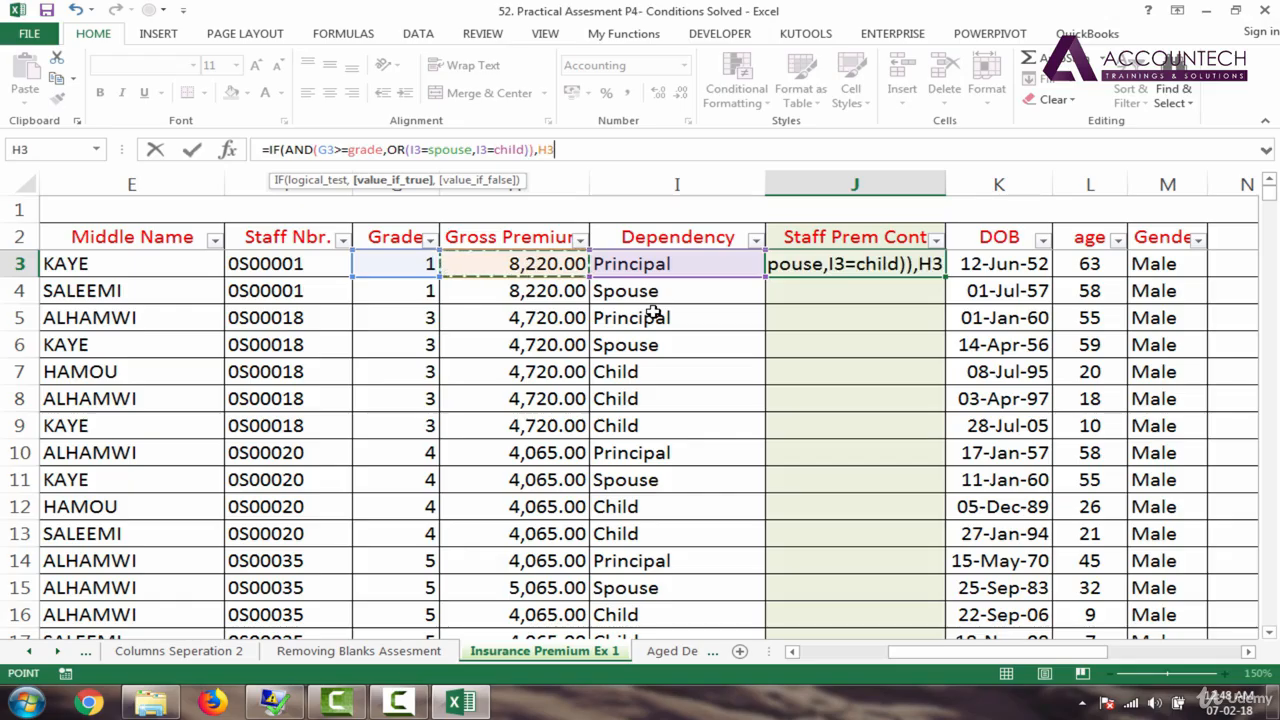
text(*50$)
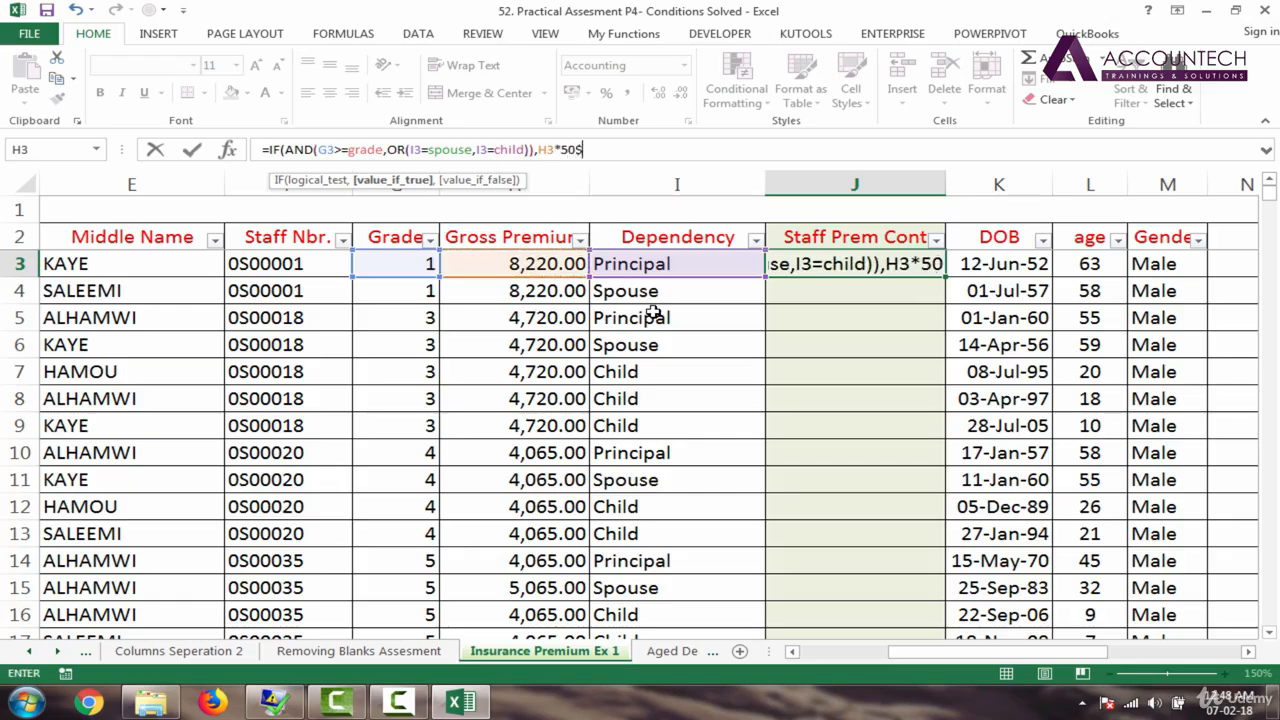
text(%)
key(BackSpace)
text(%)
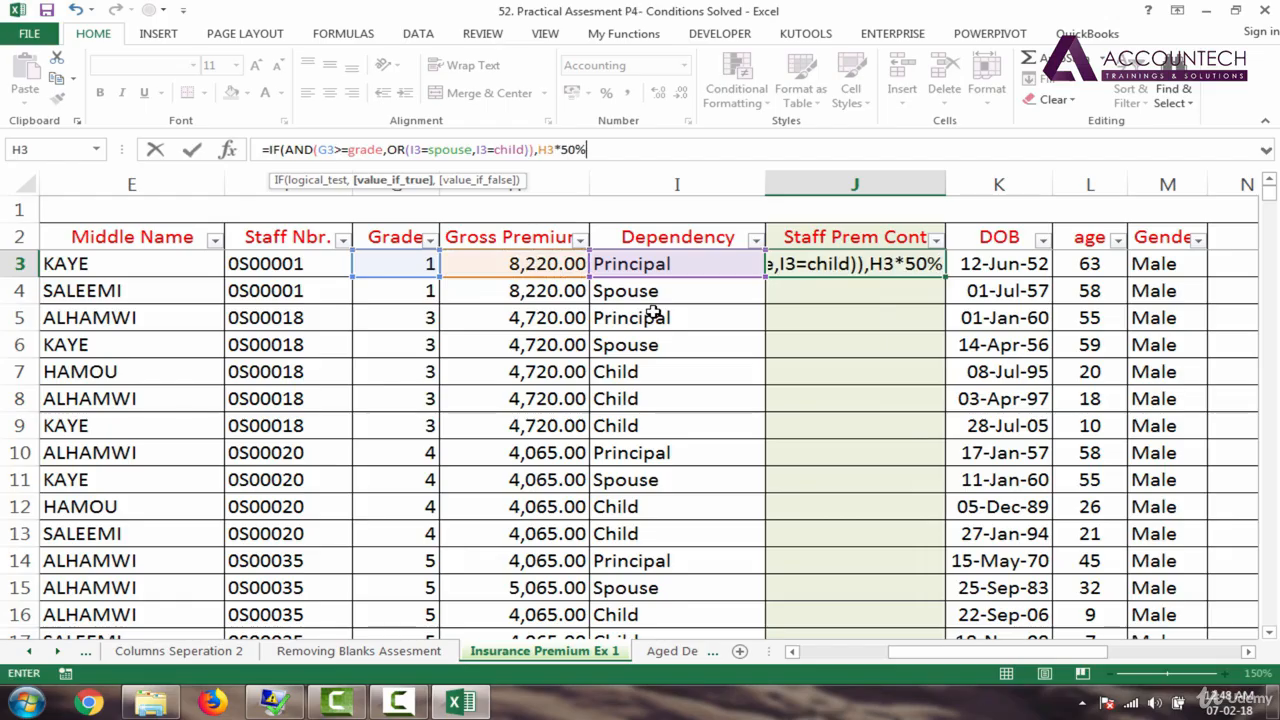
text(,"-")
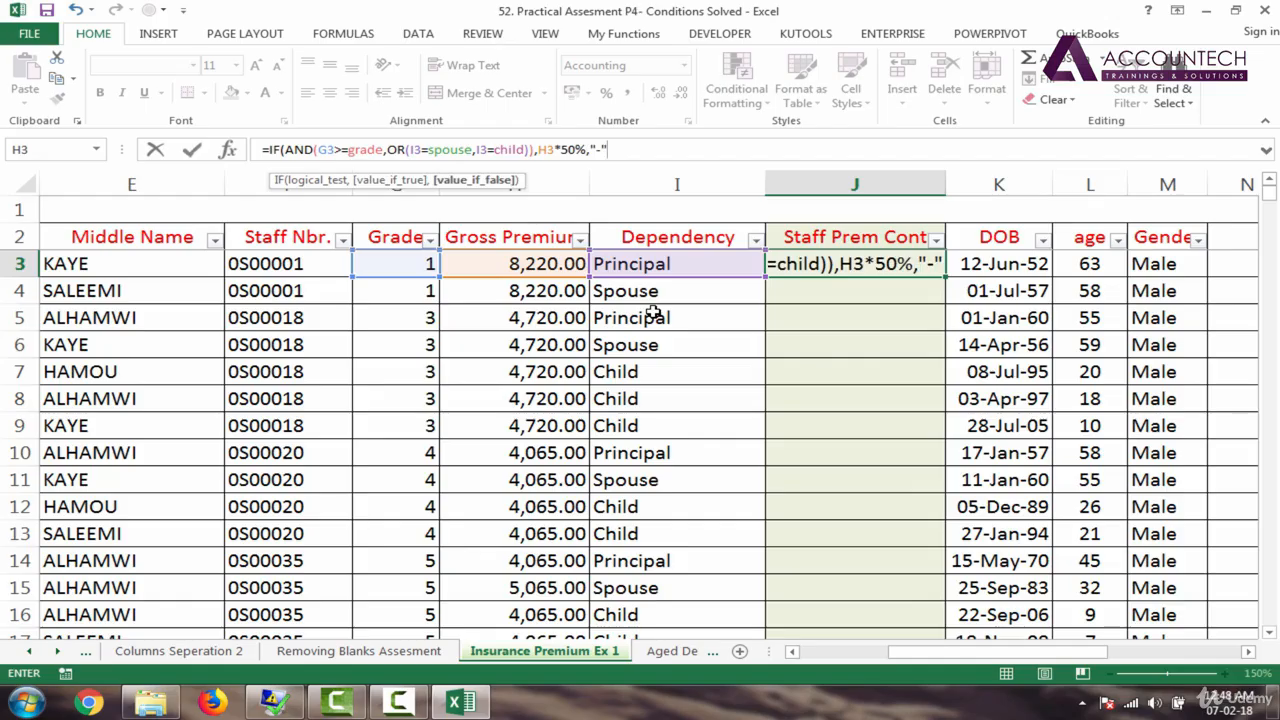
key(Return)
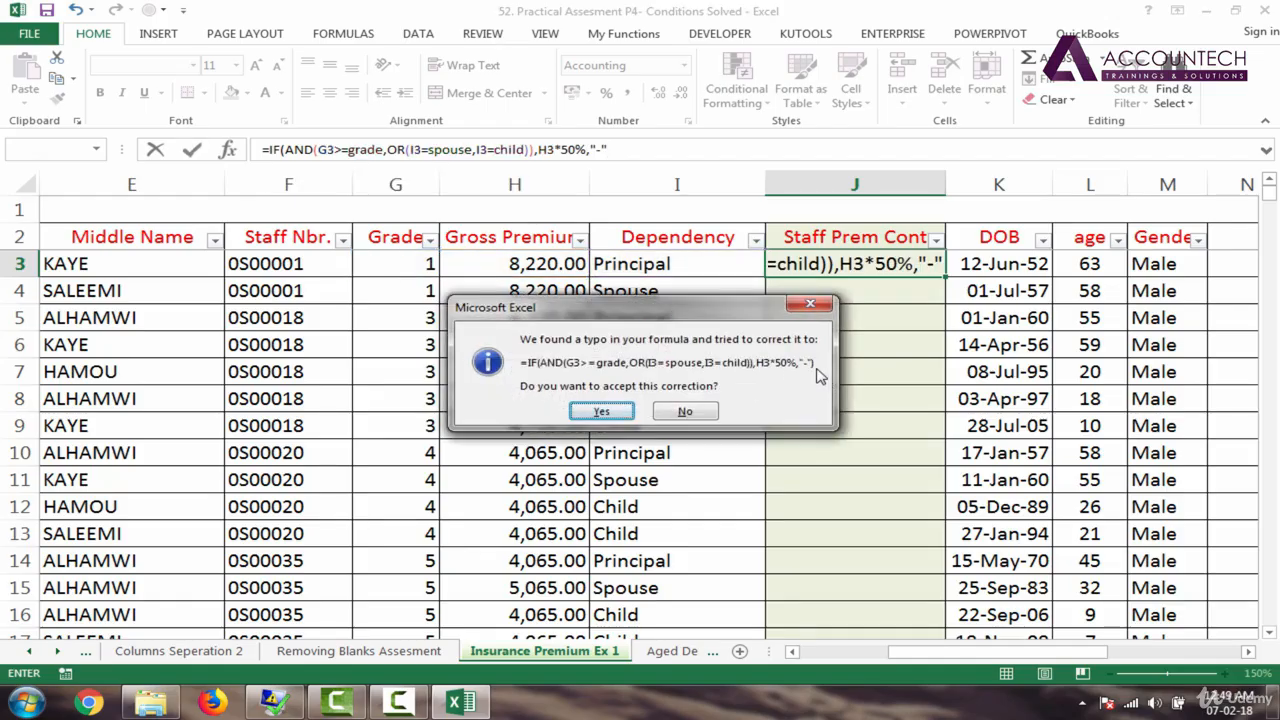
Step: Accept Excel's bracket correction for J3's formula and recheck J3 against Grade G3
click(606, 412)
click(900, 263)
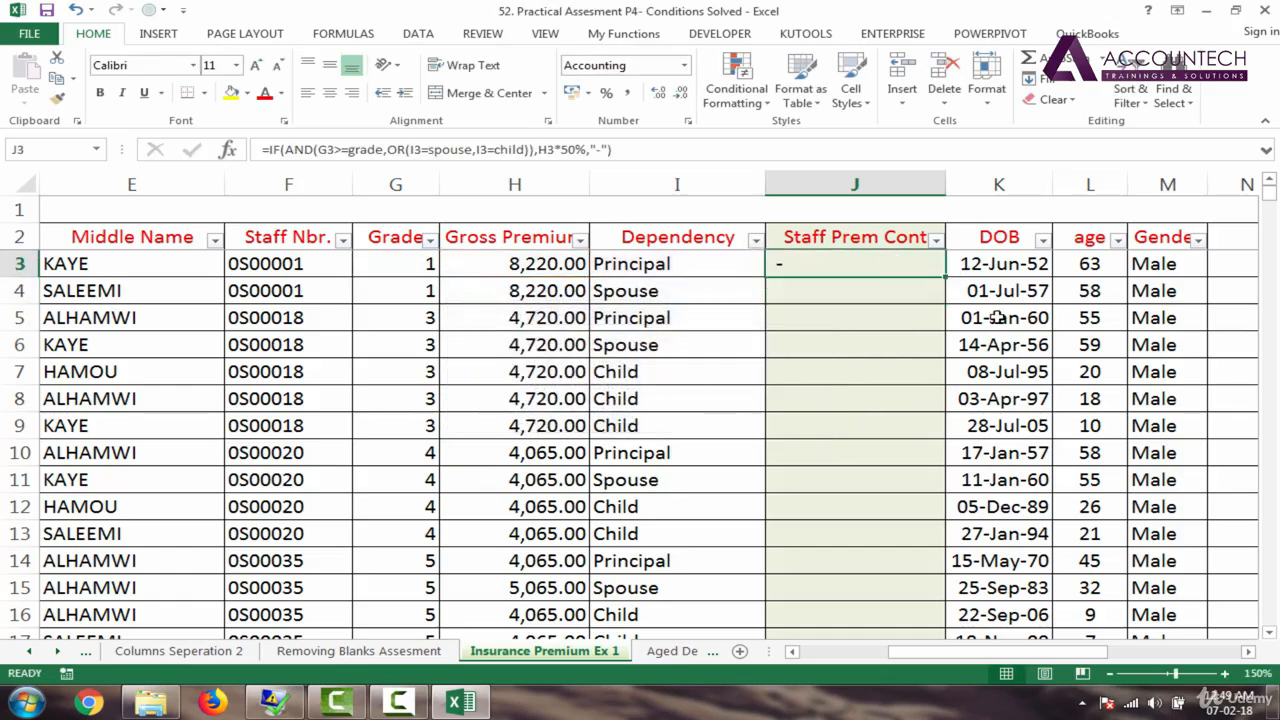
click(406, 272)
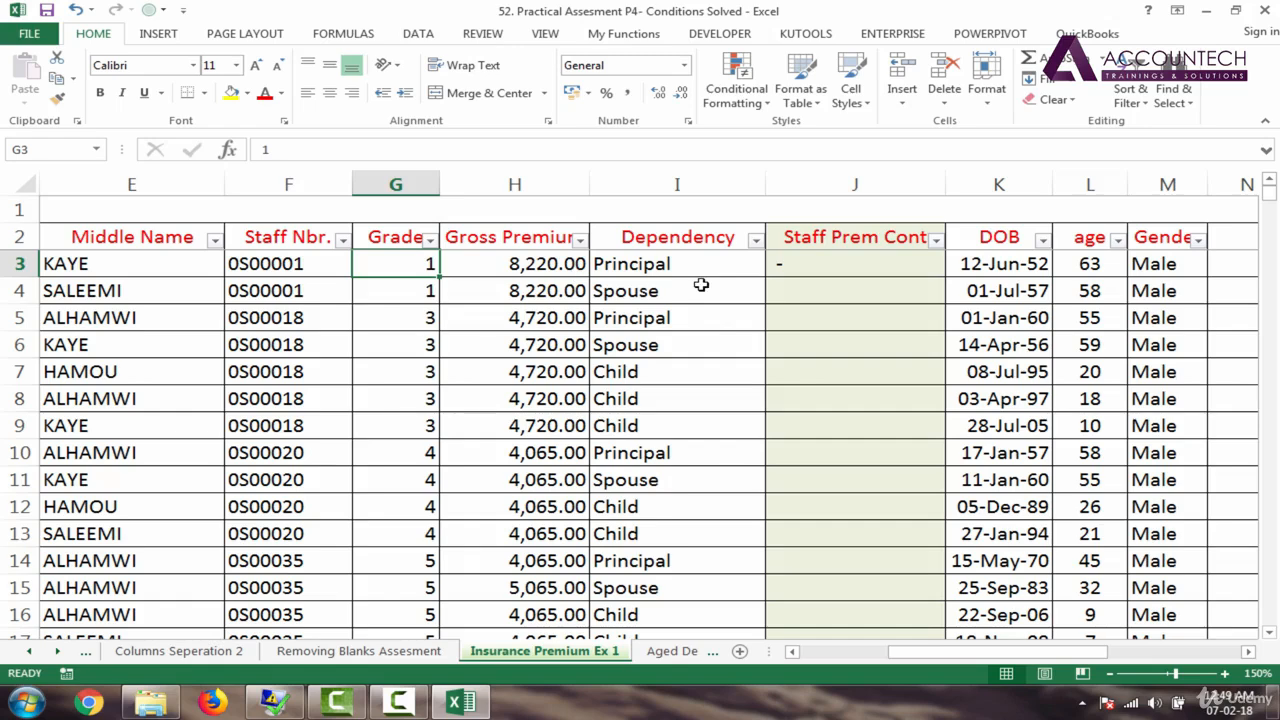
click(866, 272)
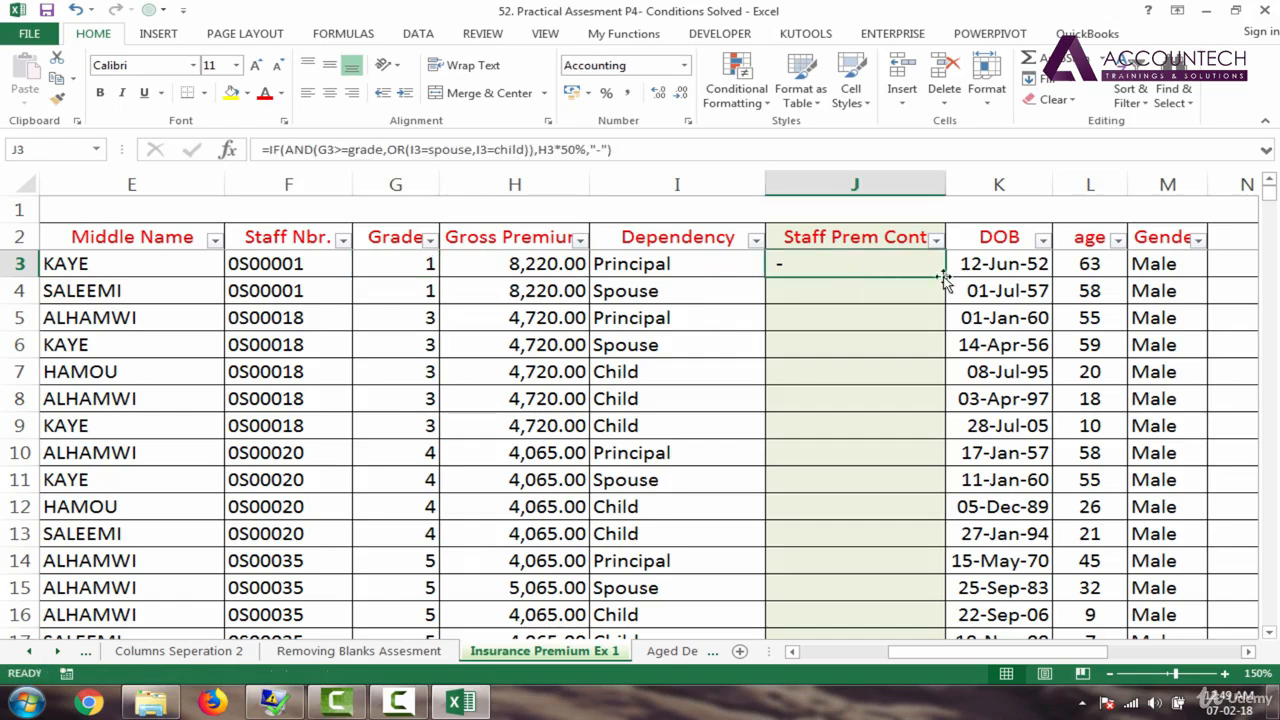
Step: Copy J3's formula down Staff Prem Cont and review results like 2,032.50 and dashes
double_click(943, 276)
click(844, 292)
key(Down)
key(Down)
key(Down)
key(Down)
key(Down)
key(Down)
key(Down)
key(Down)
key(Down)
key(Down)
key(Down)
key(Down)
key(Down)
key(Down)
key(Down)
key(Down)
key(Down)
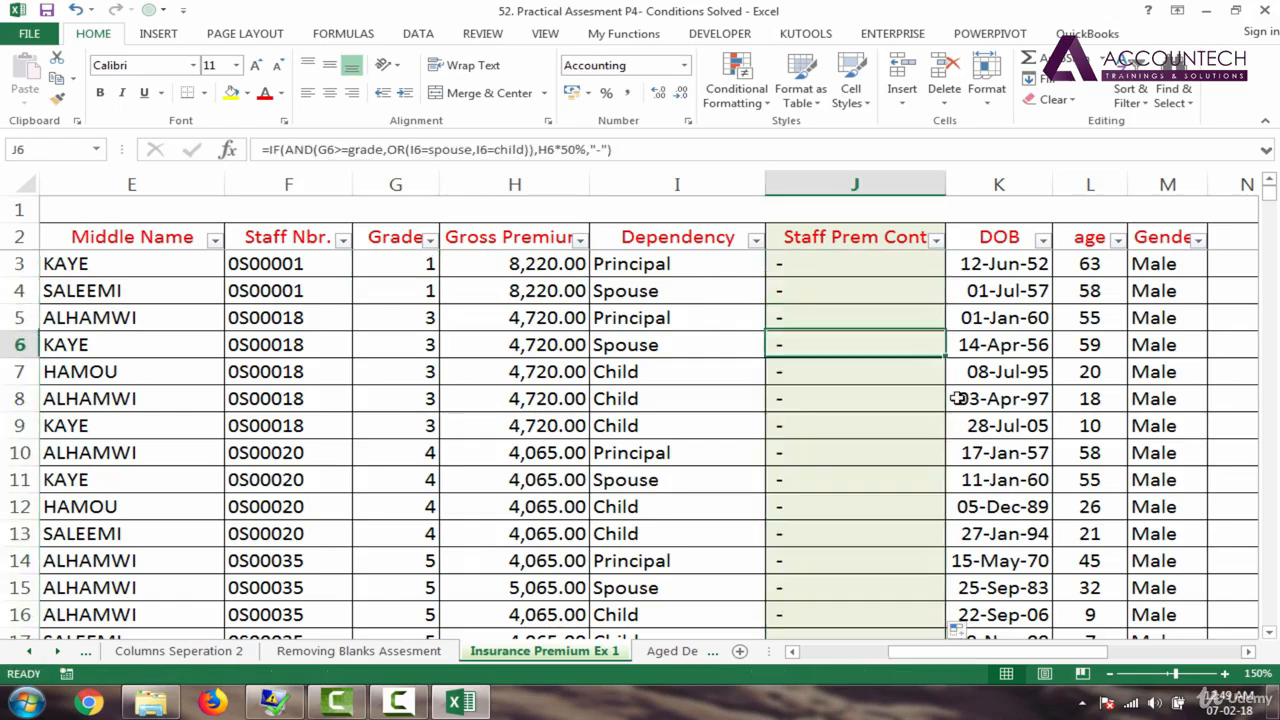
key(Down)
key(Down)
key(Down)
key(Down)
key(Down)
key(Down)
key(Down)
key(Down)
key(Down)
key(Down)
key(Down)
key(Down)
key(Down)
key(Down)
key(Down)
key(Down)
key(Down)
key(Down)
key(Down)
key(Down)
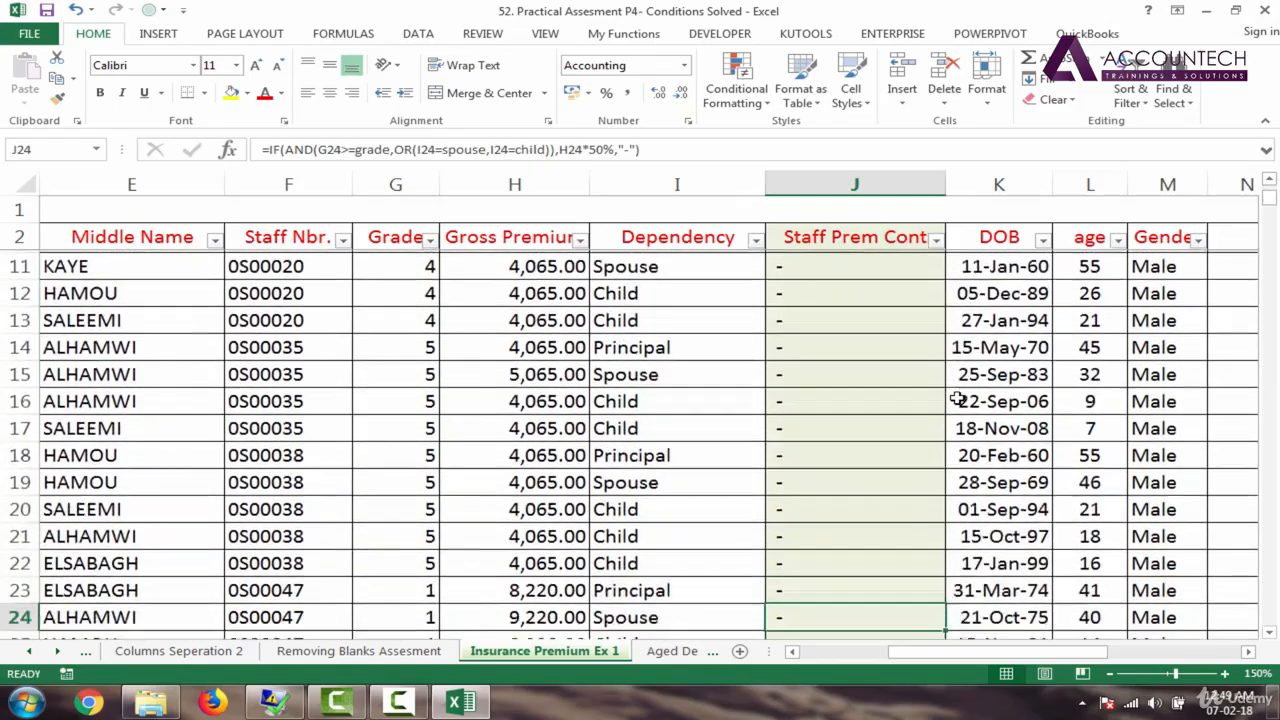
key(Down)
key(Down)
key(Down)
key(Down)
key(Down)
key(Down)
key(Down)
key(Down)
key(Down)
key(Down)
key(Down)
key(Down)
key(Down)
key(Down)
key(Down)
key(Down)
key(Down)
key(Down)
key(Down)
key(Down)
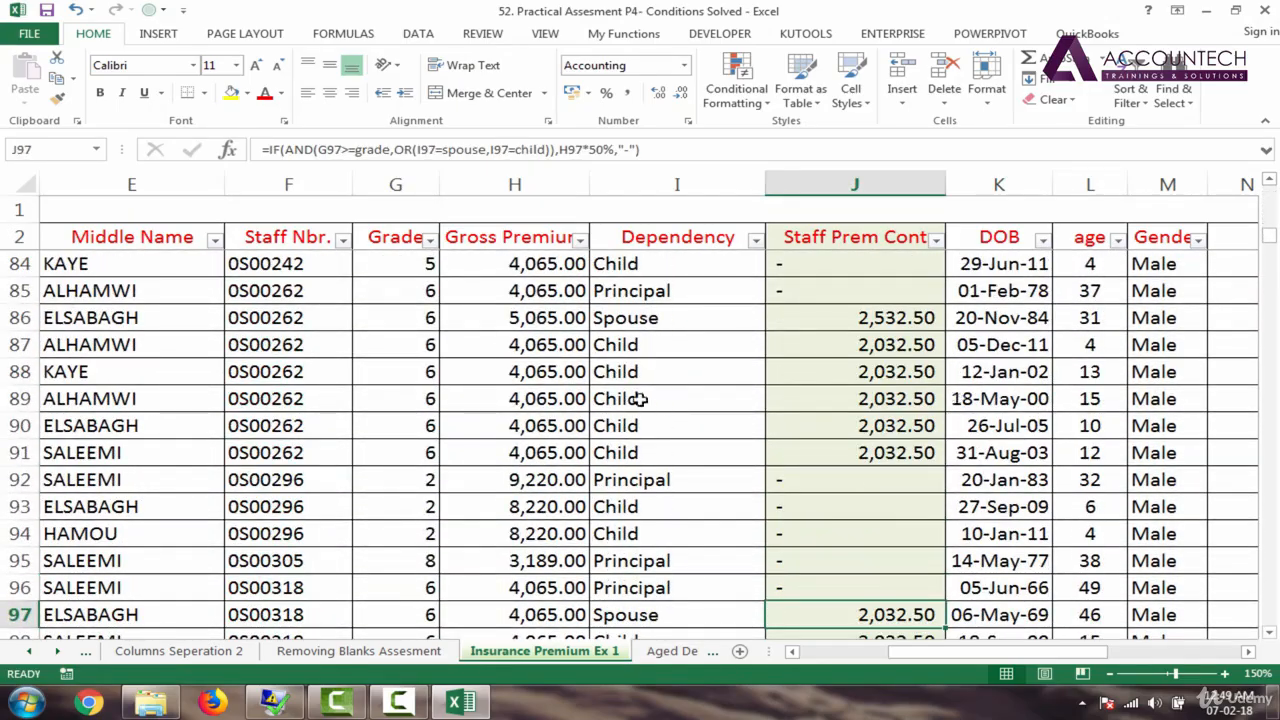
click(410, 292)
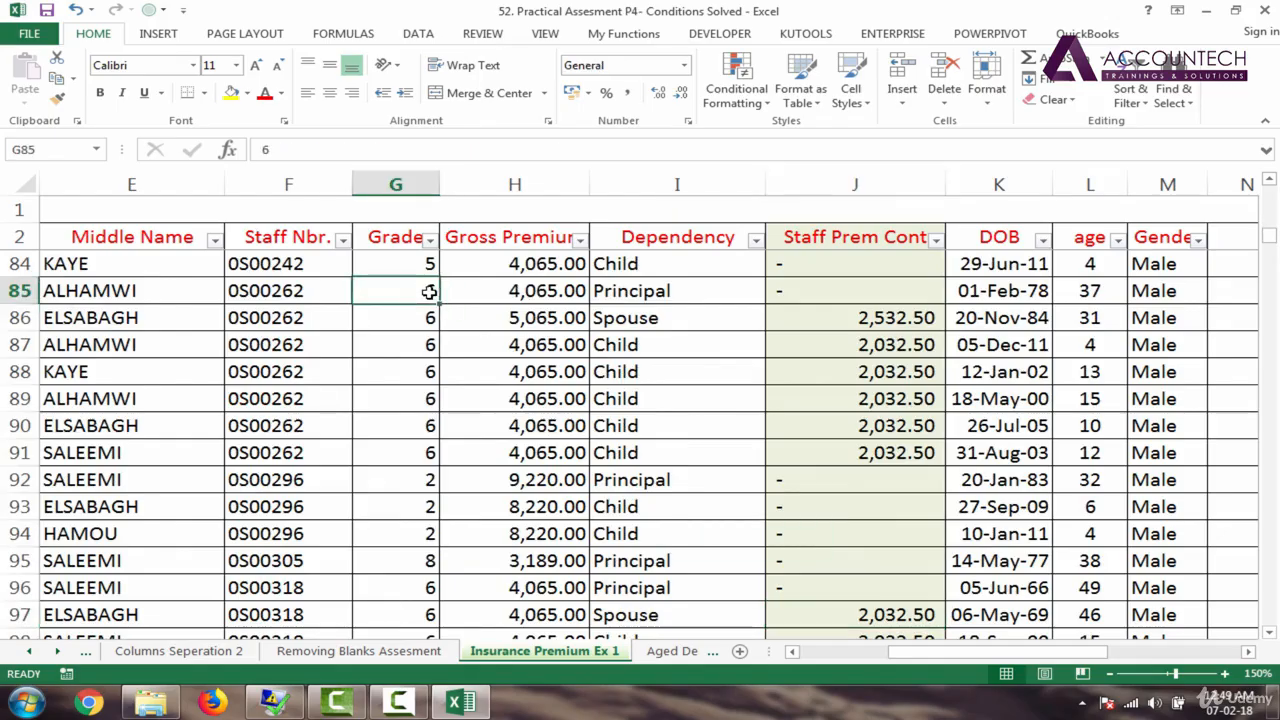
click(635, 294)
click(808, 290)
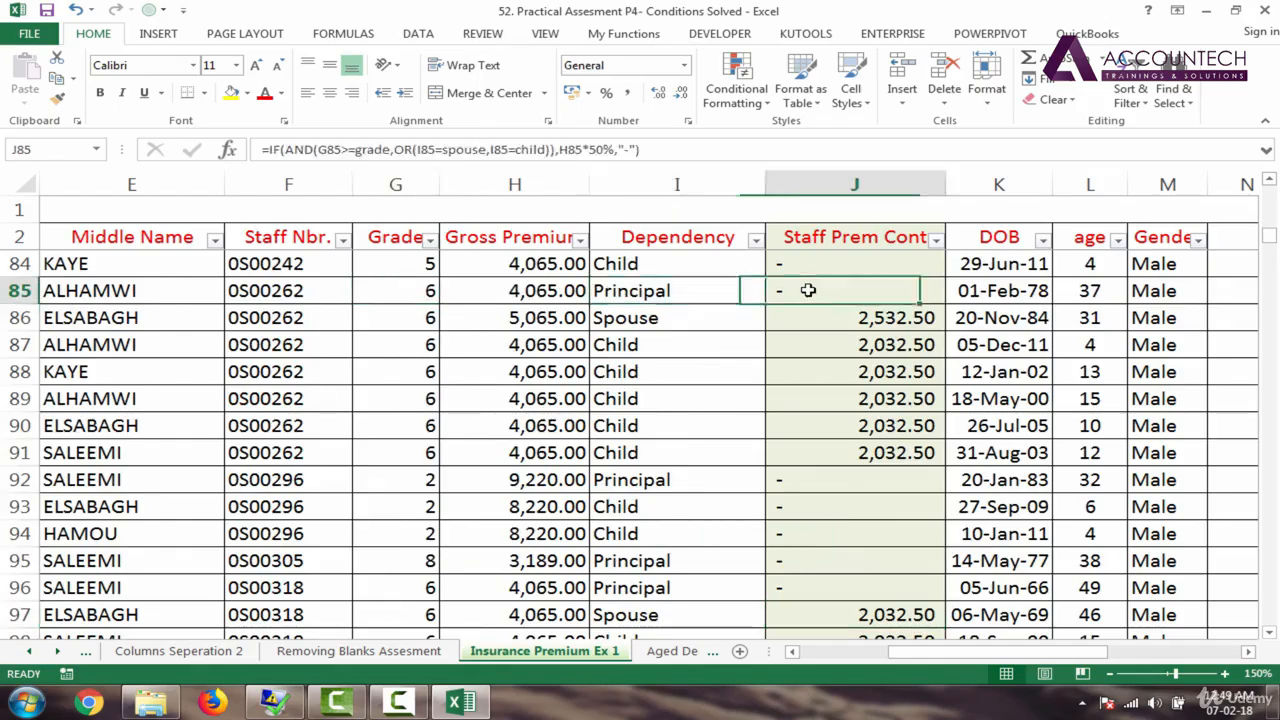
click(655, 292)
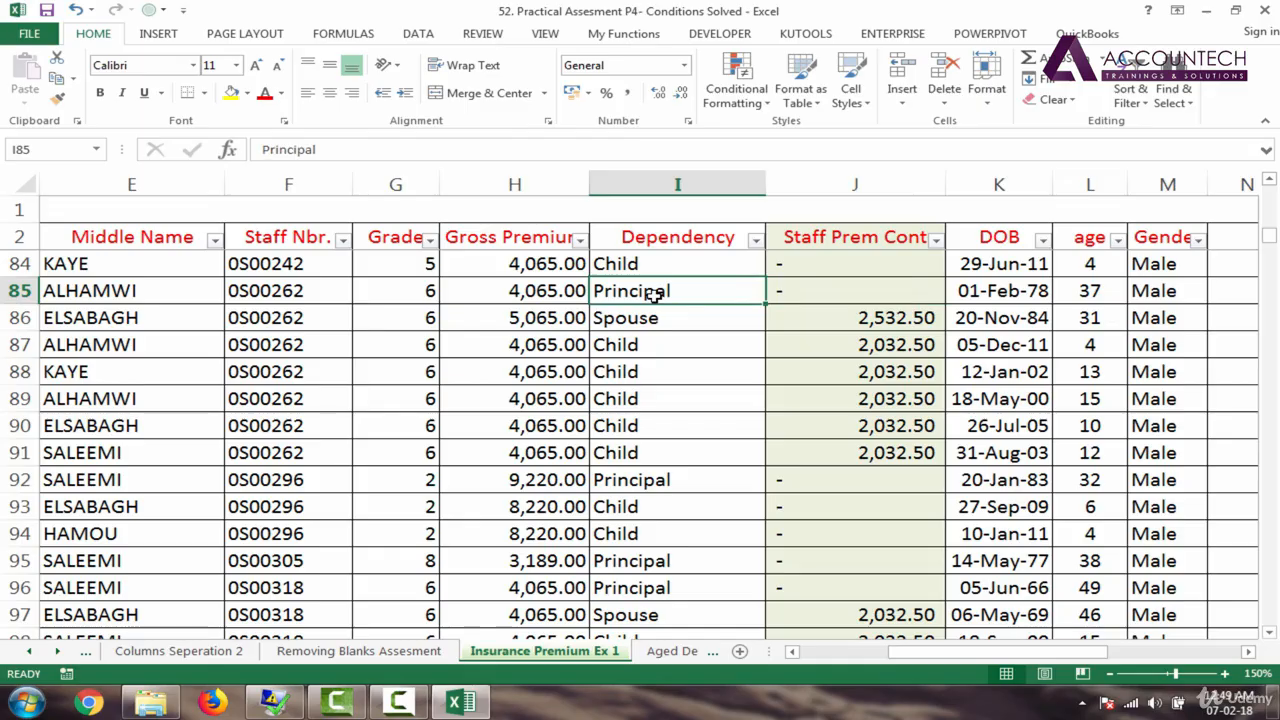
text(child)
key(Return)
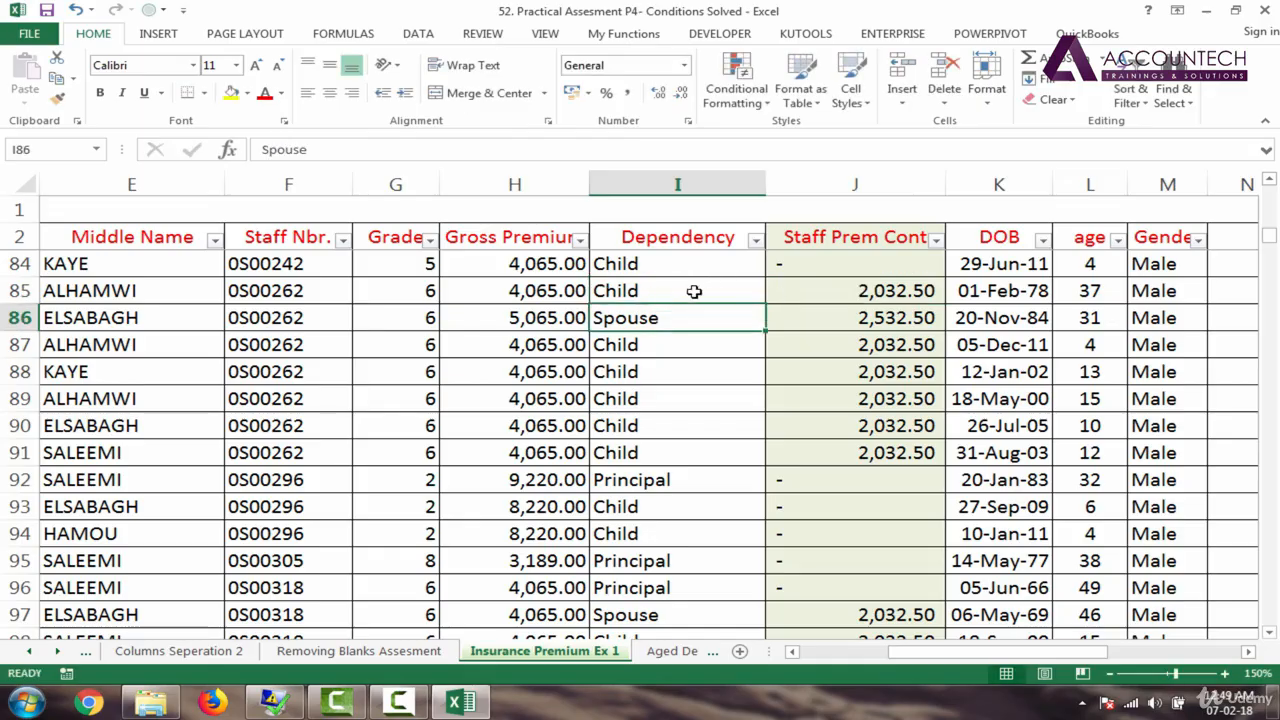
click(694, 290)
text(spouse)
key(Return)
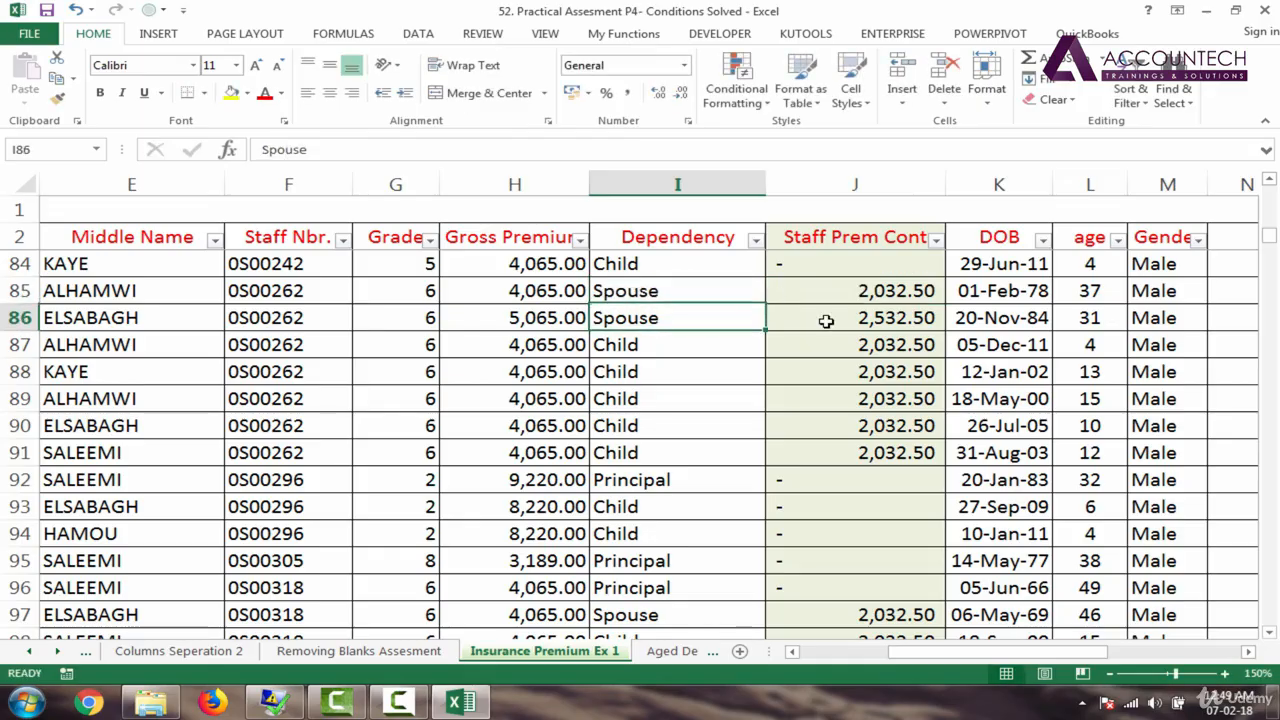
click(747, 290)
text(principal)
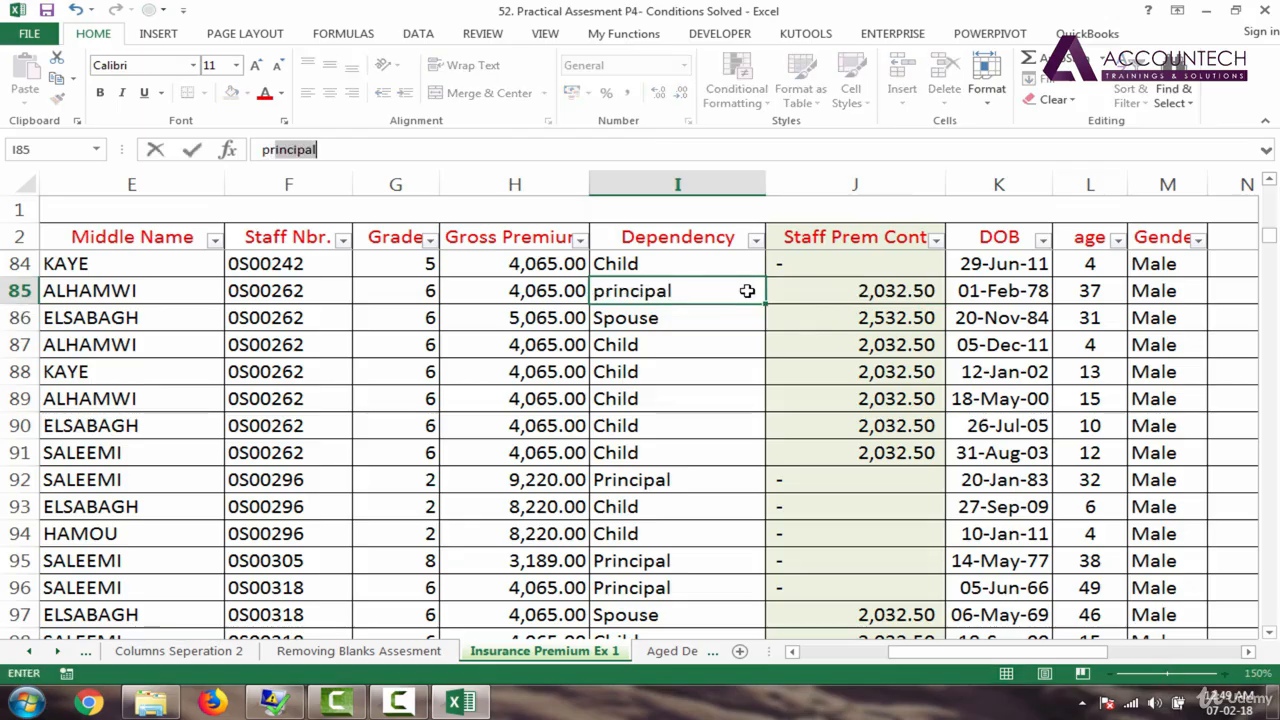
key(Tab)
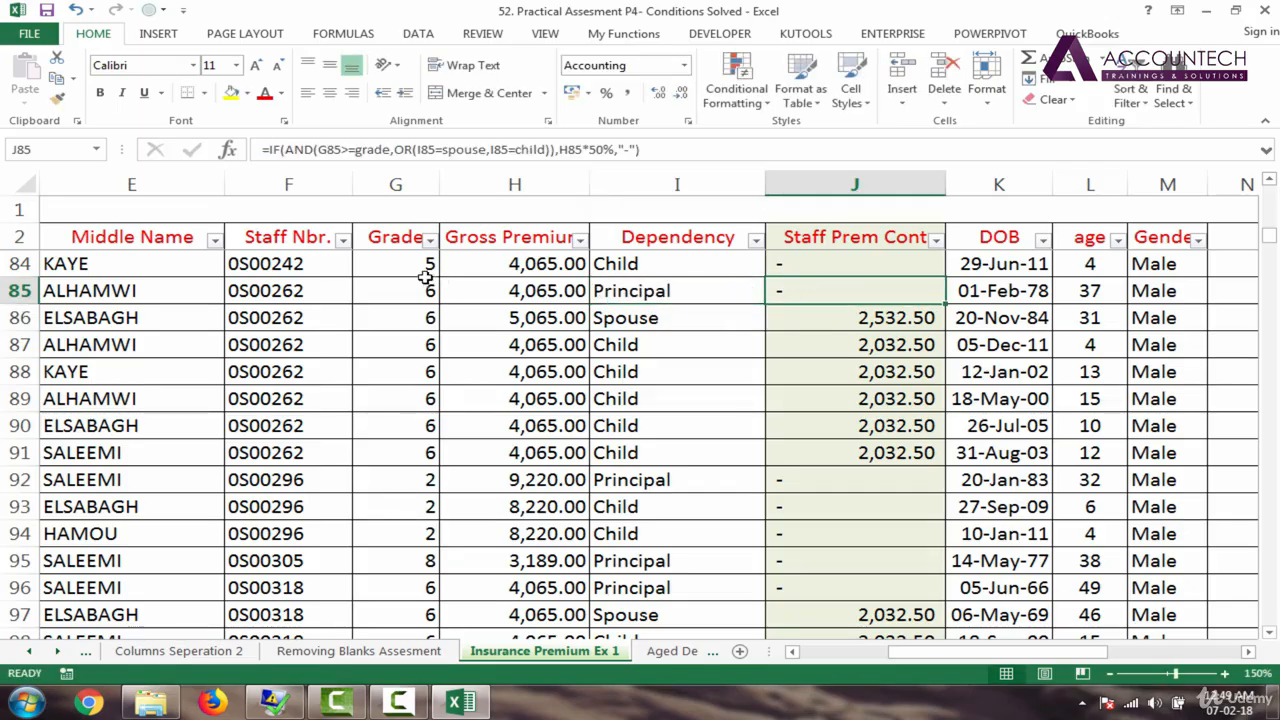
click(430, 291)
text(5)
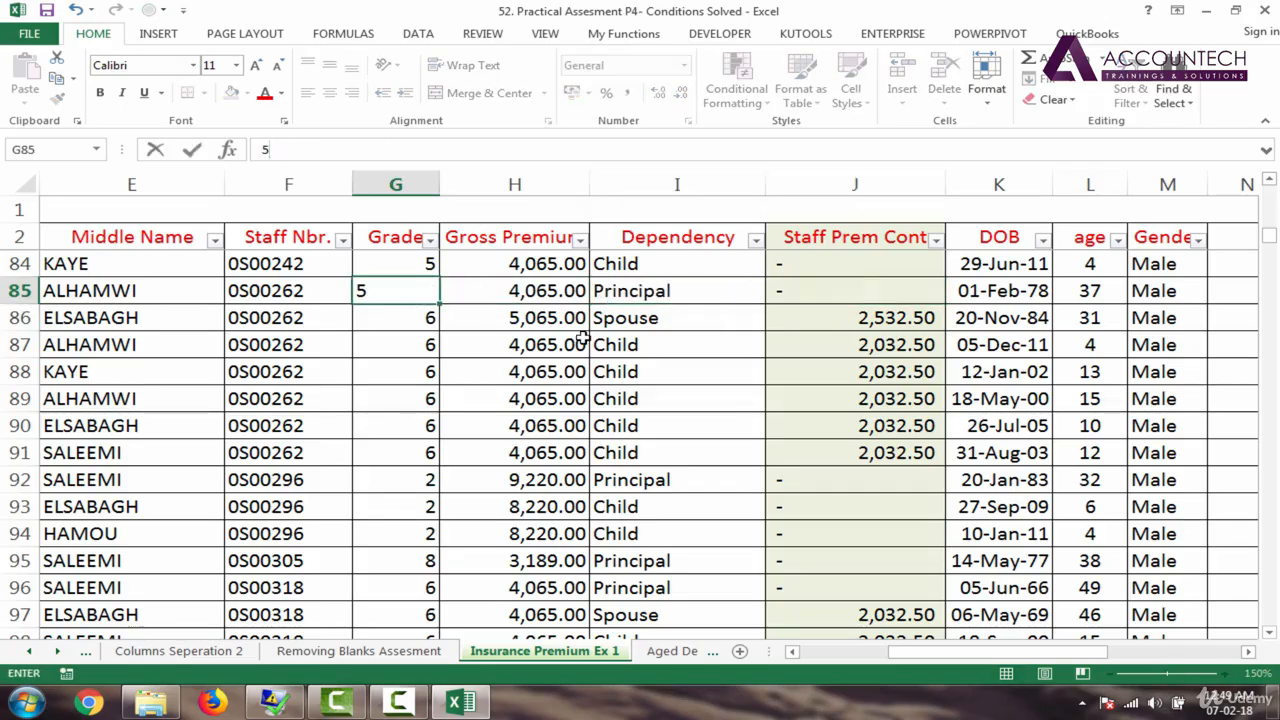
key(Return)
click(430, 291)
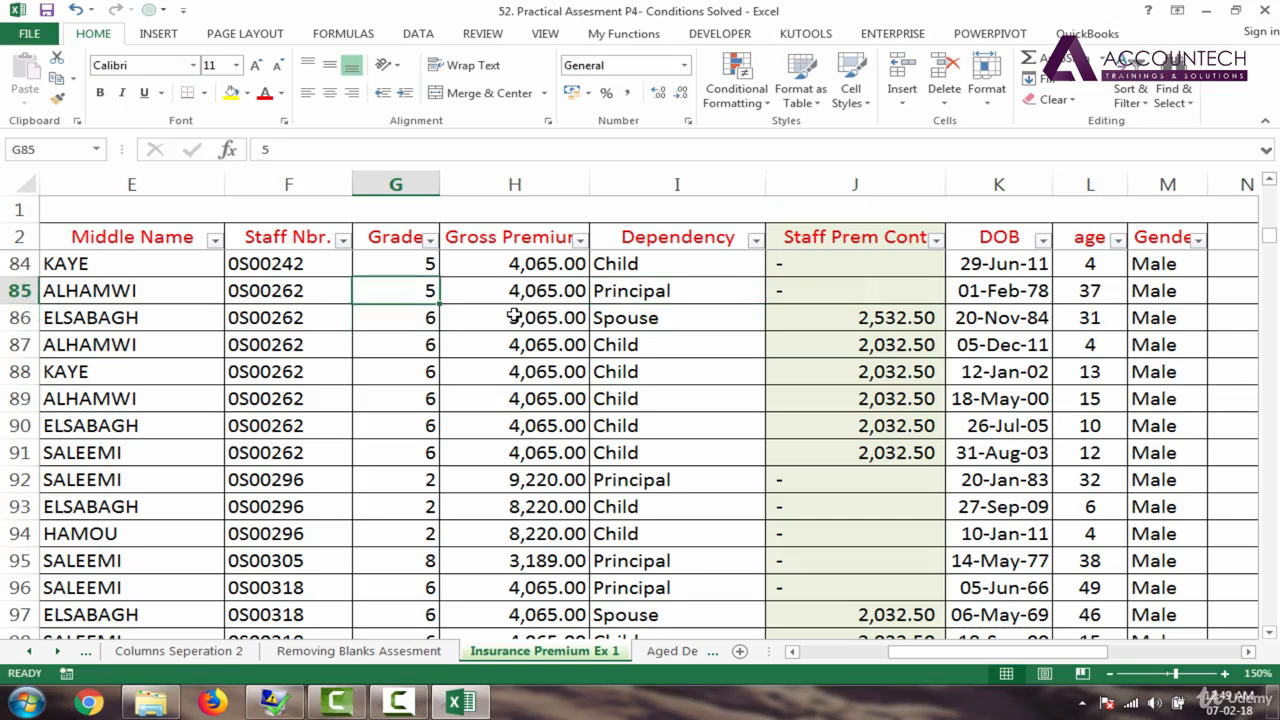
text(6)
key(Tab)
click(668, 292)
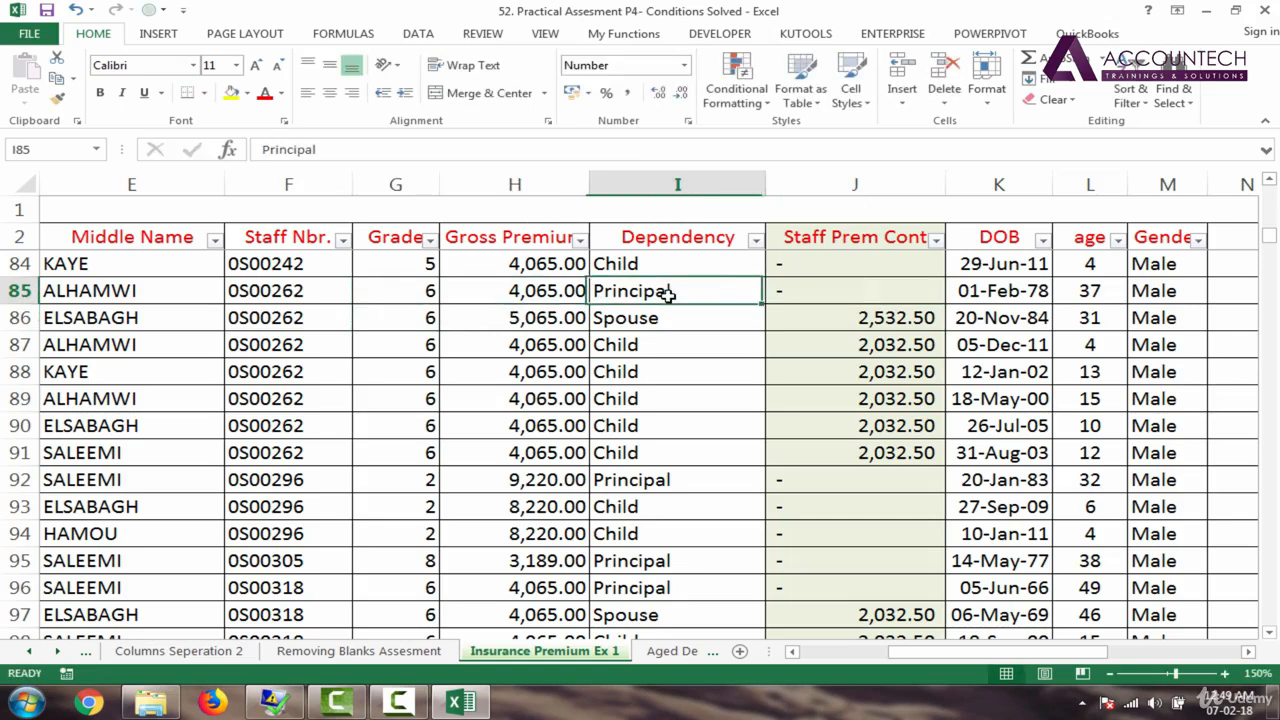
text(spouse)
key(Tab)
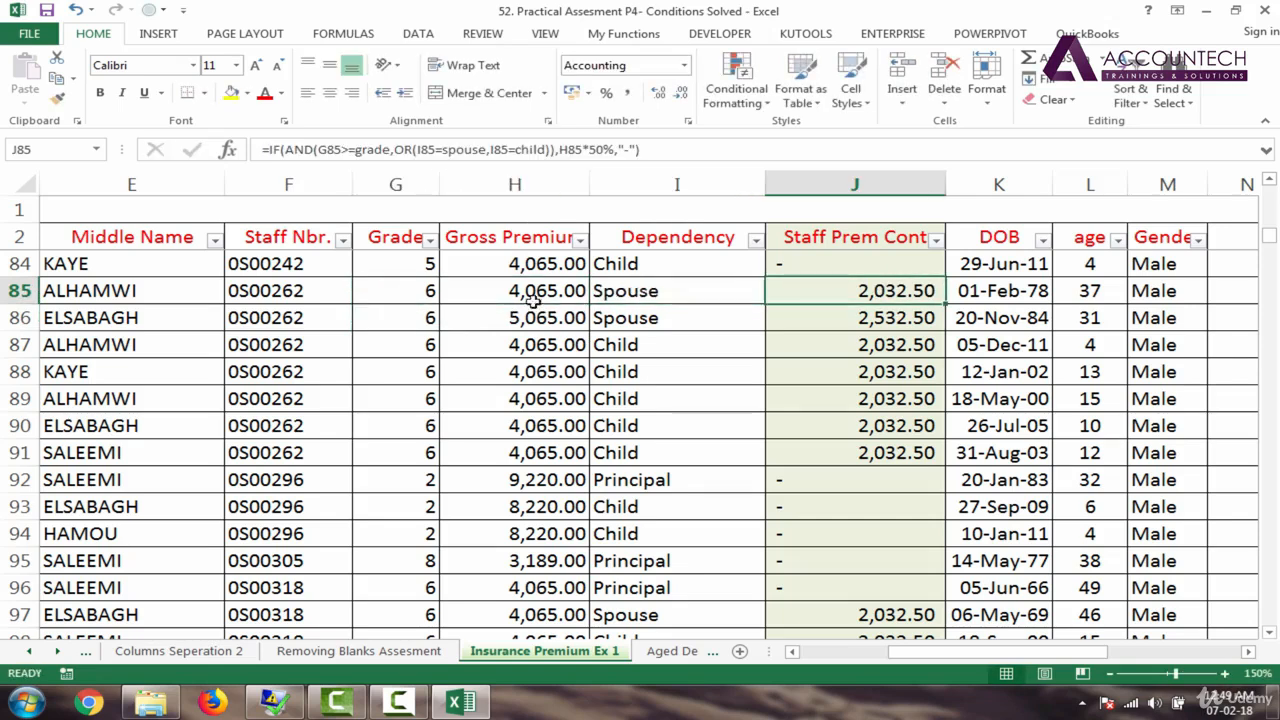
click(429, 291)
text(5)
key(Return)
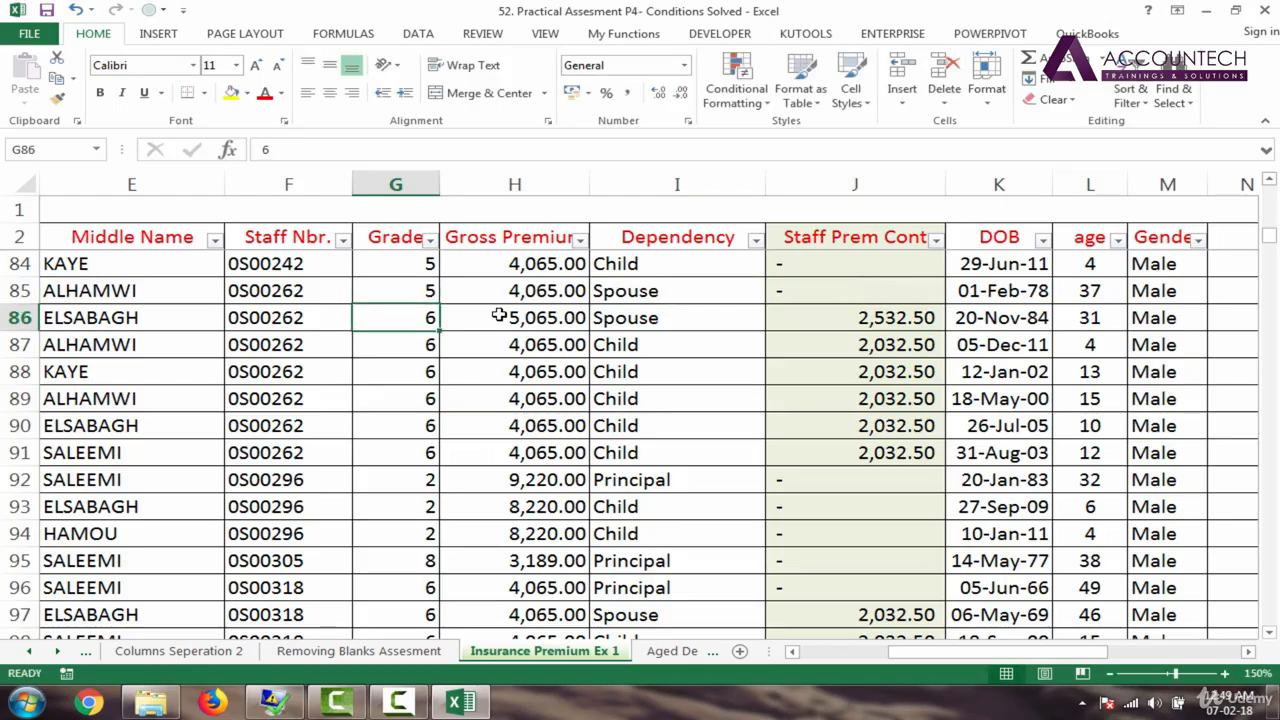
key(ctrl+z)
key(ctrl+z)
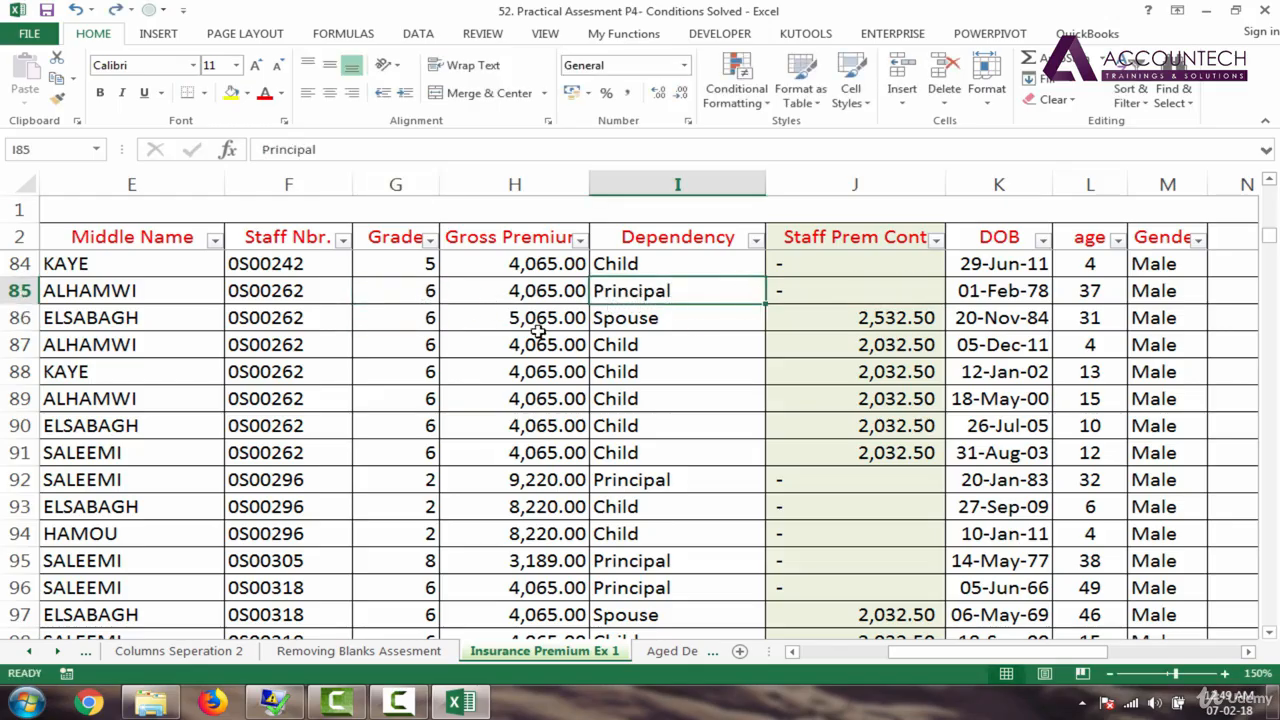
drag(416, 298, 615, 291)
click(422, 296)
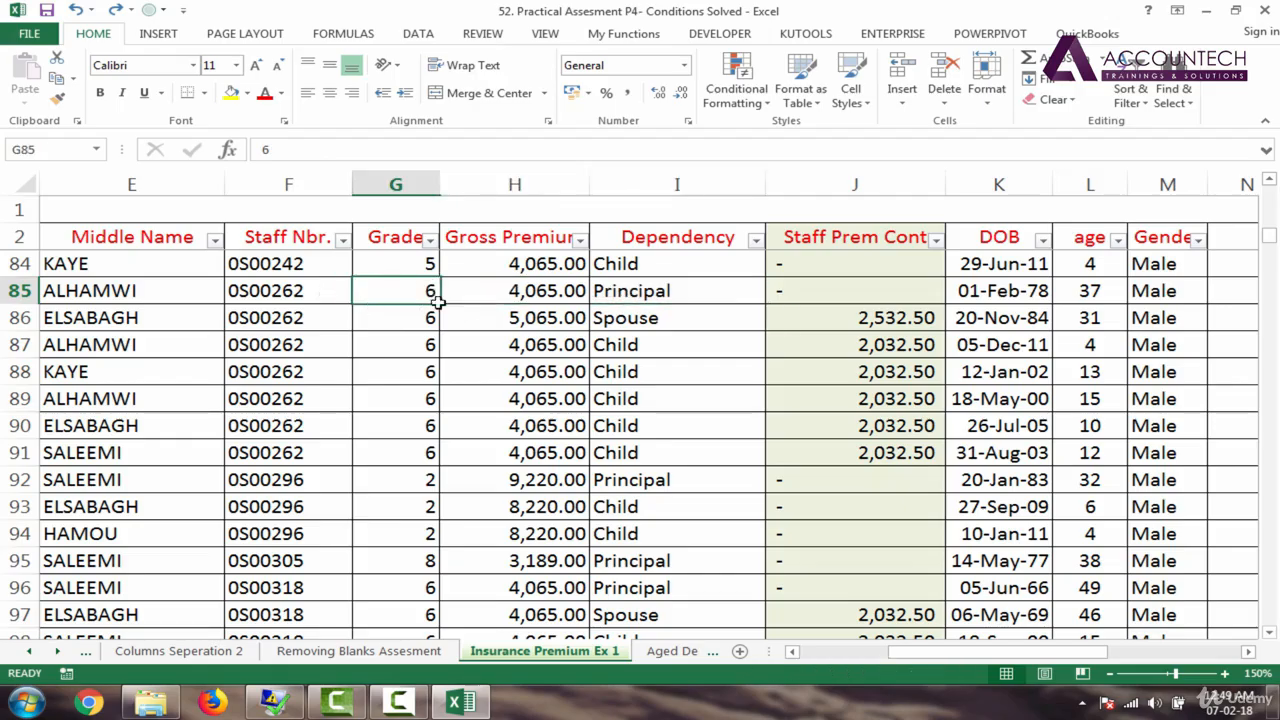
click(642, 298)
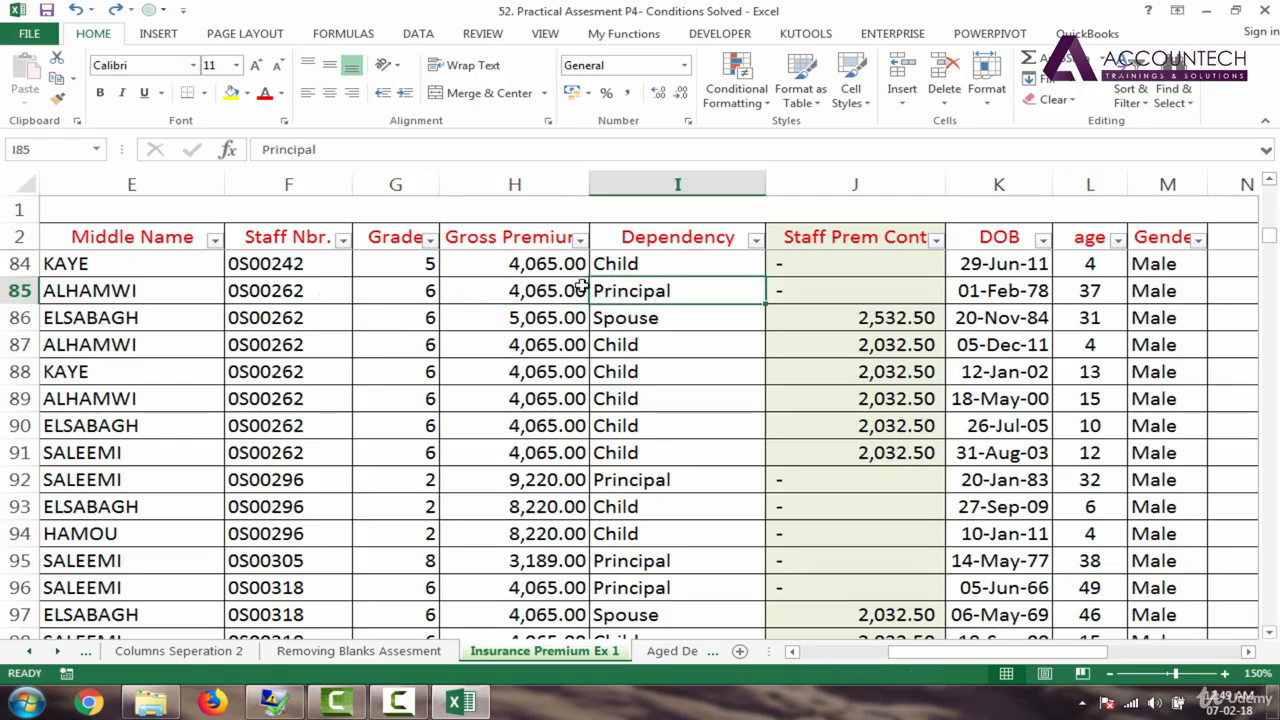
click(598, 324)
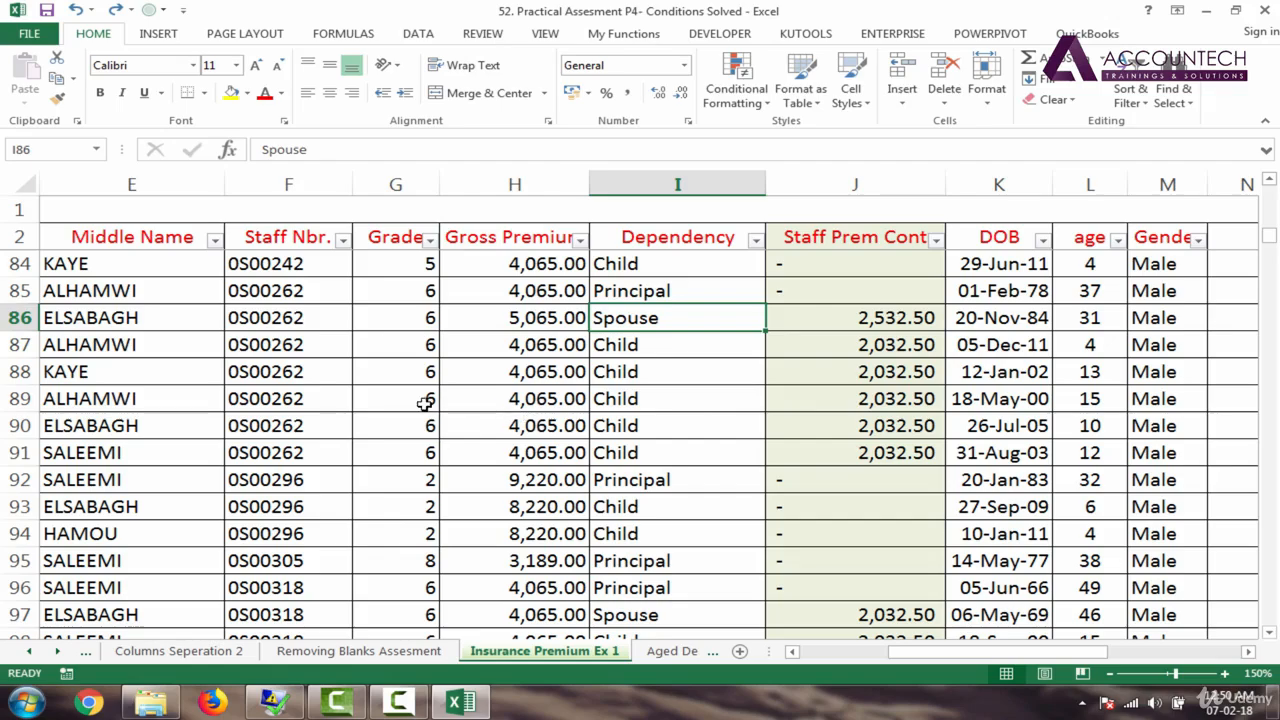
click(424, 401)
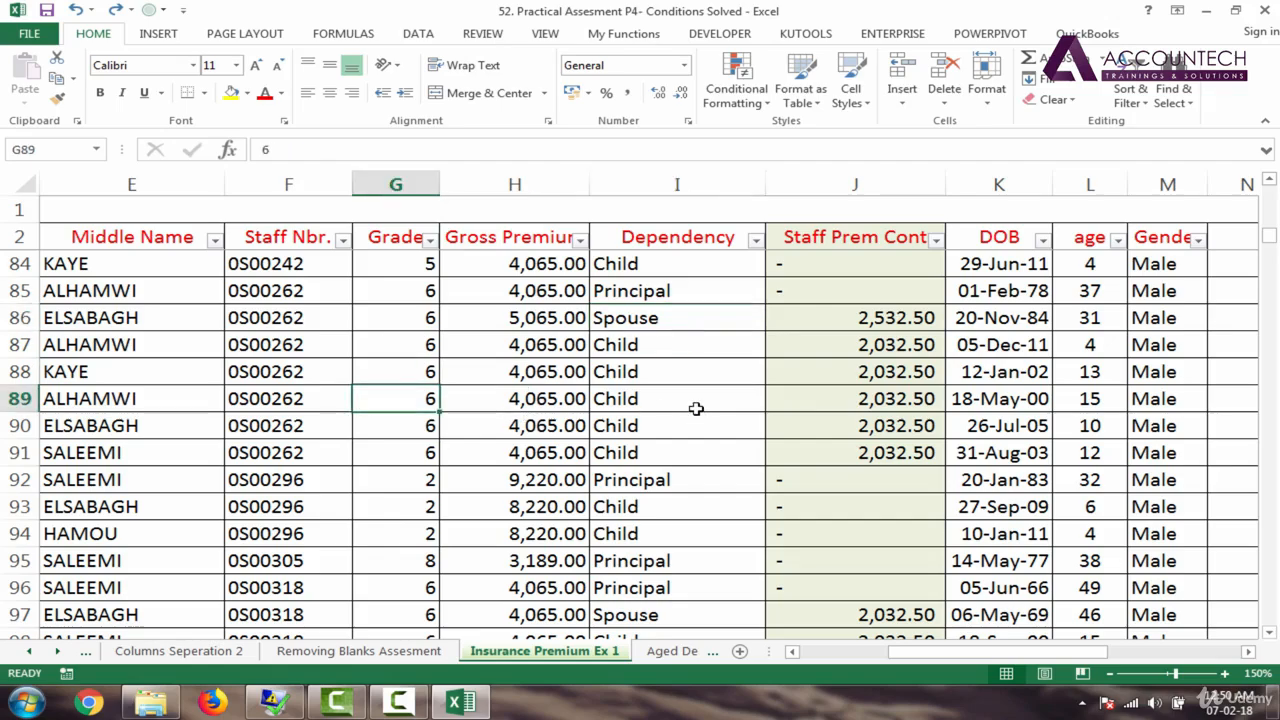
click(695, 405)
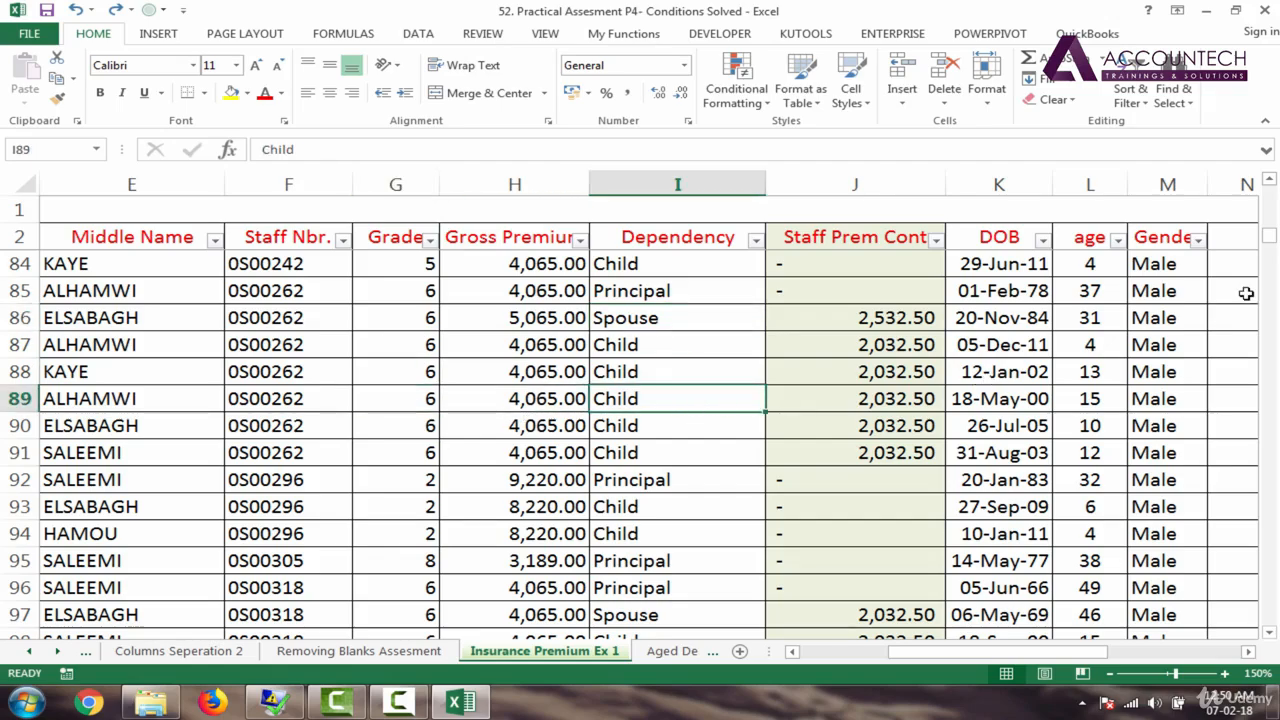
drag(1269, 236, 1269, 303)
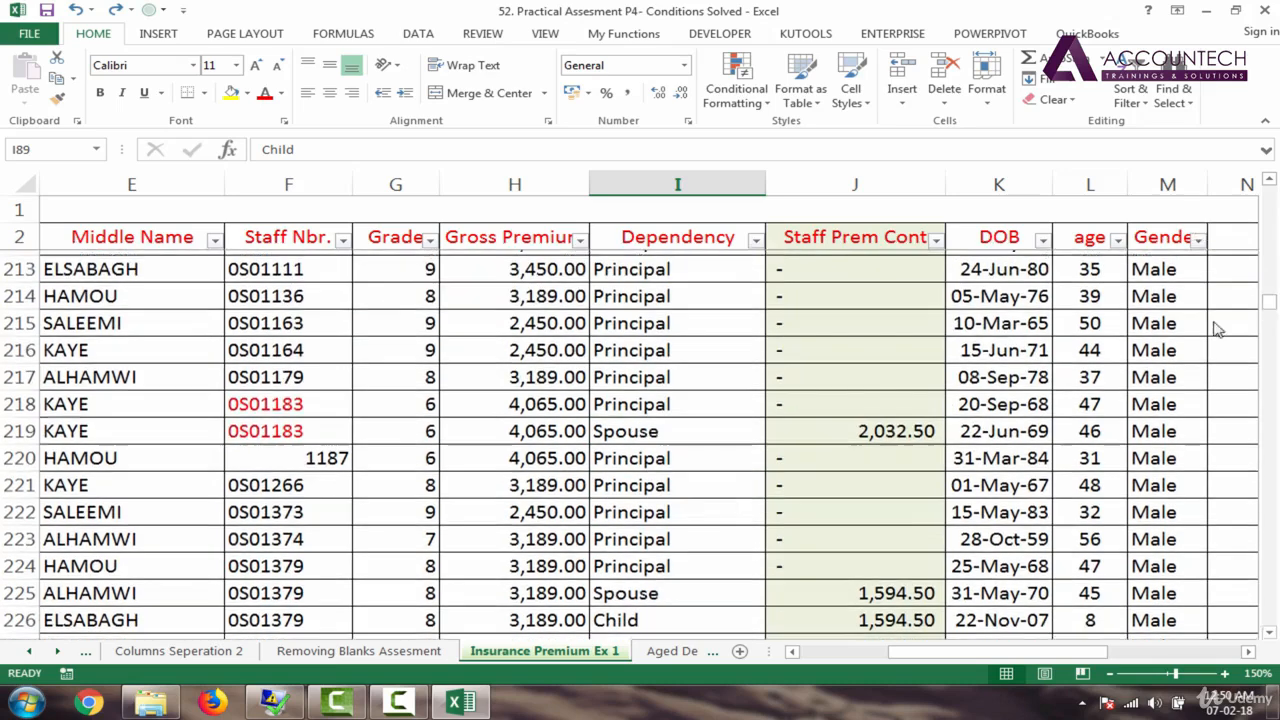
click(425, 481)
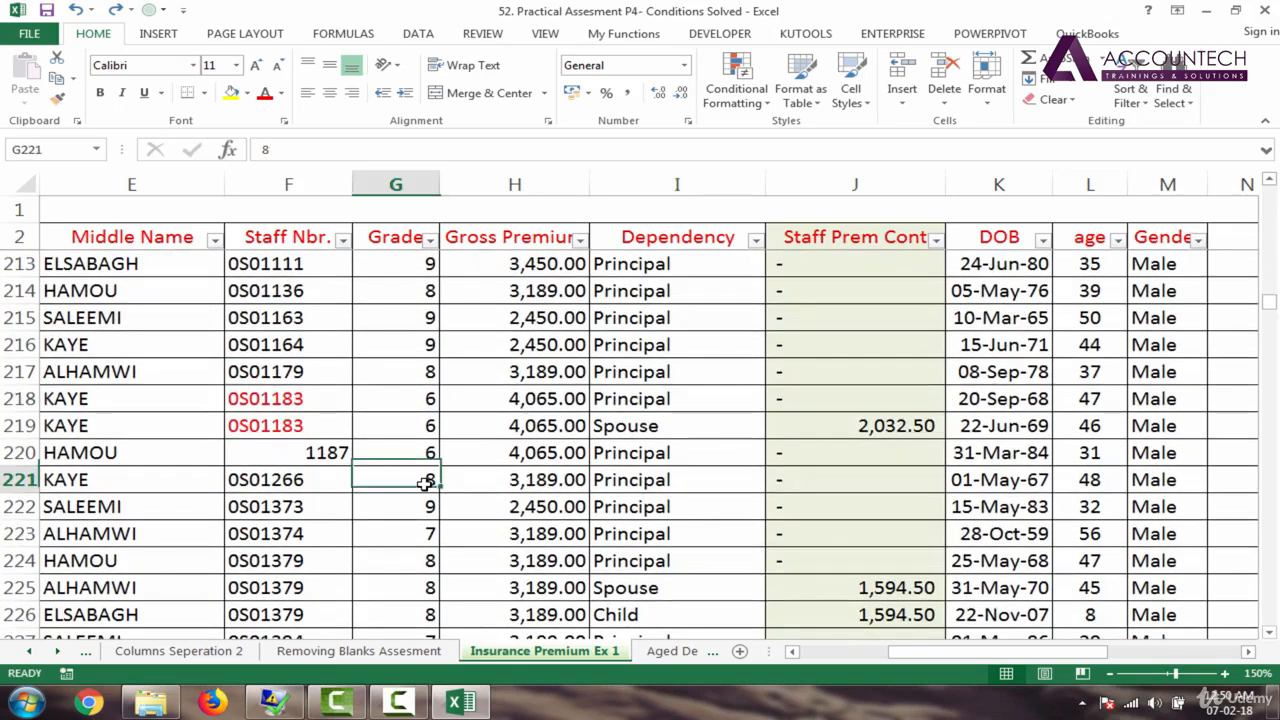
click(677, 490)
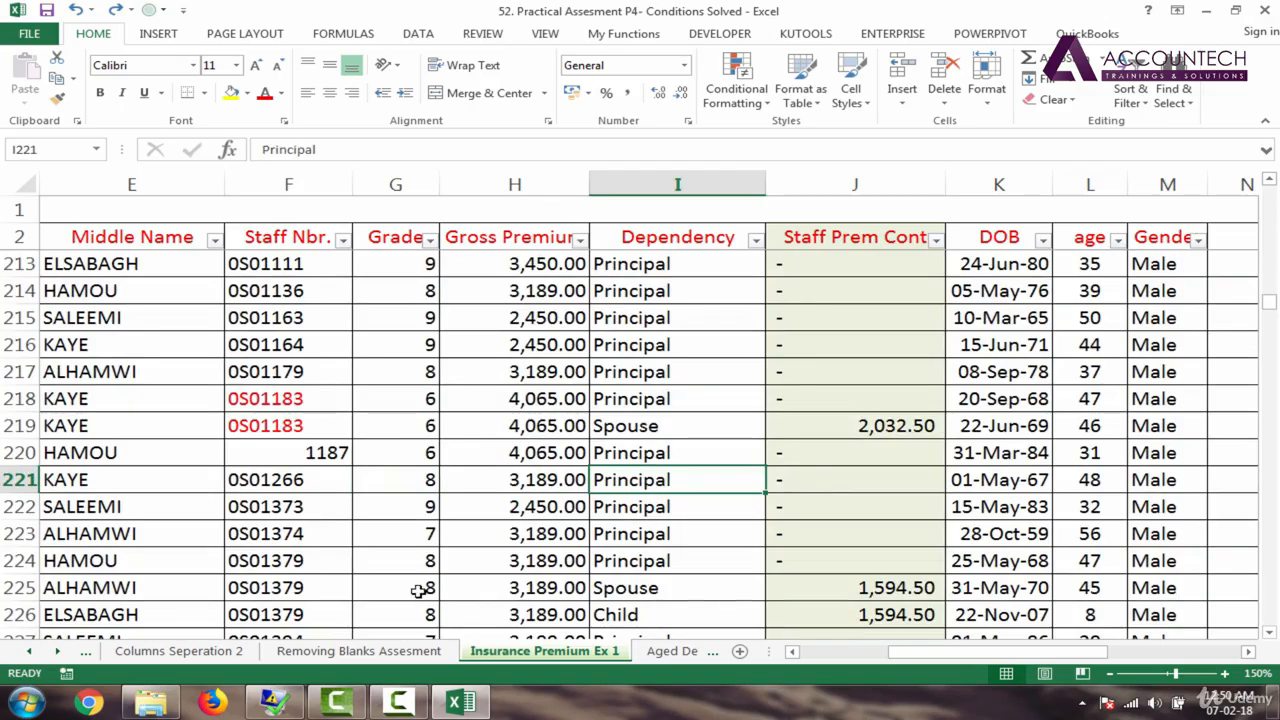
click(418, 591)
click(711, 591)
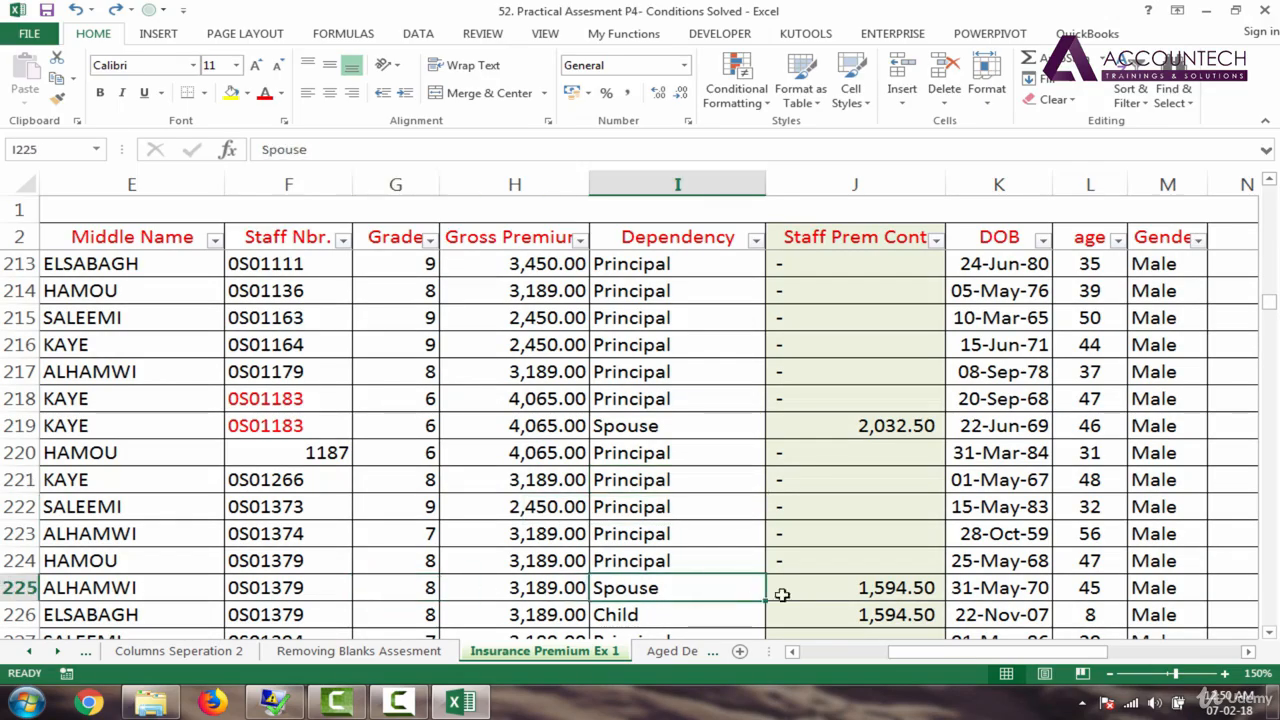
click(855, 592)
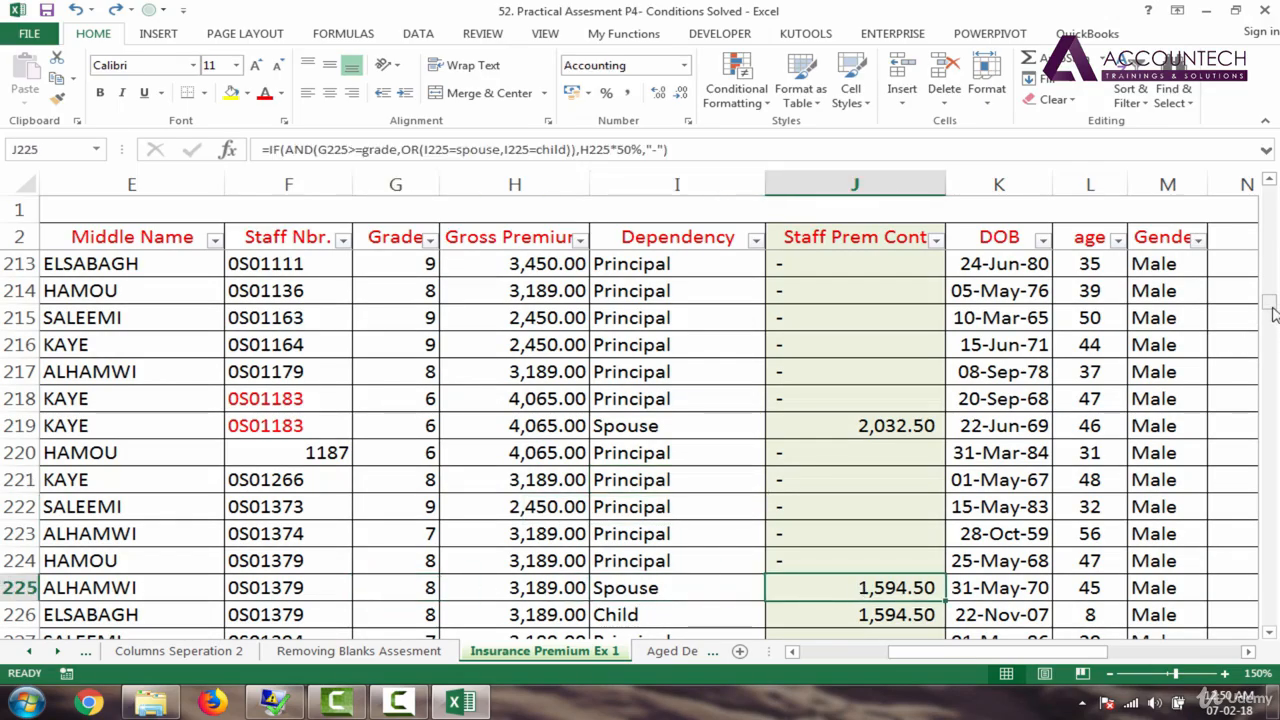
drag(1270, 305, 1270, 188)
click(834, 266)
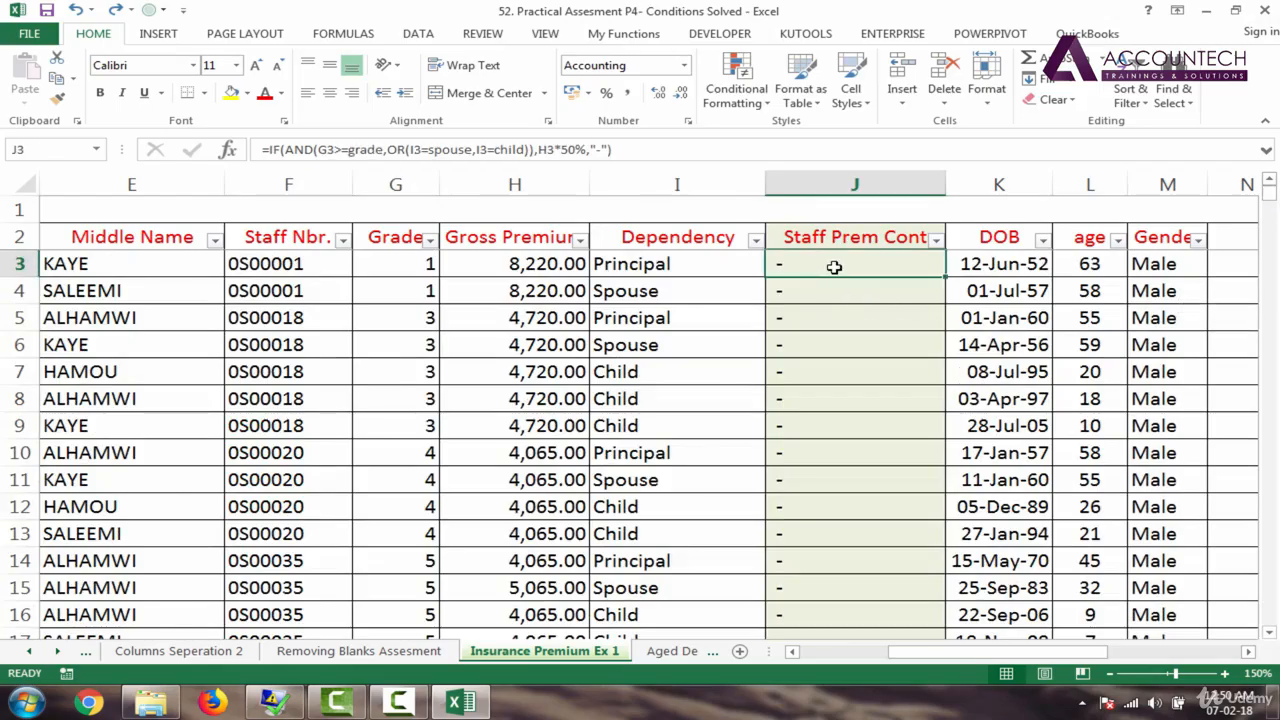
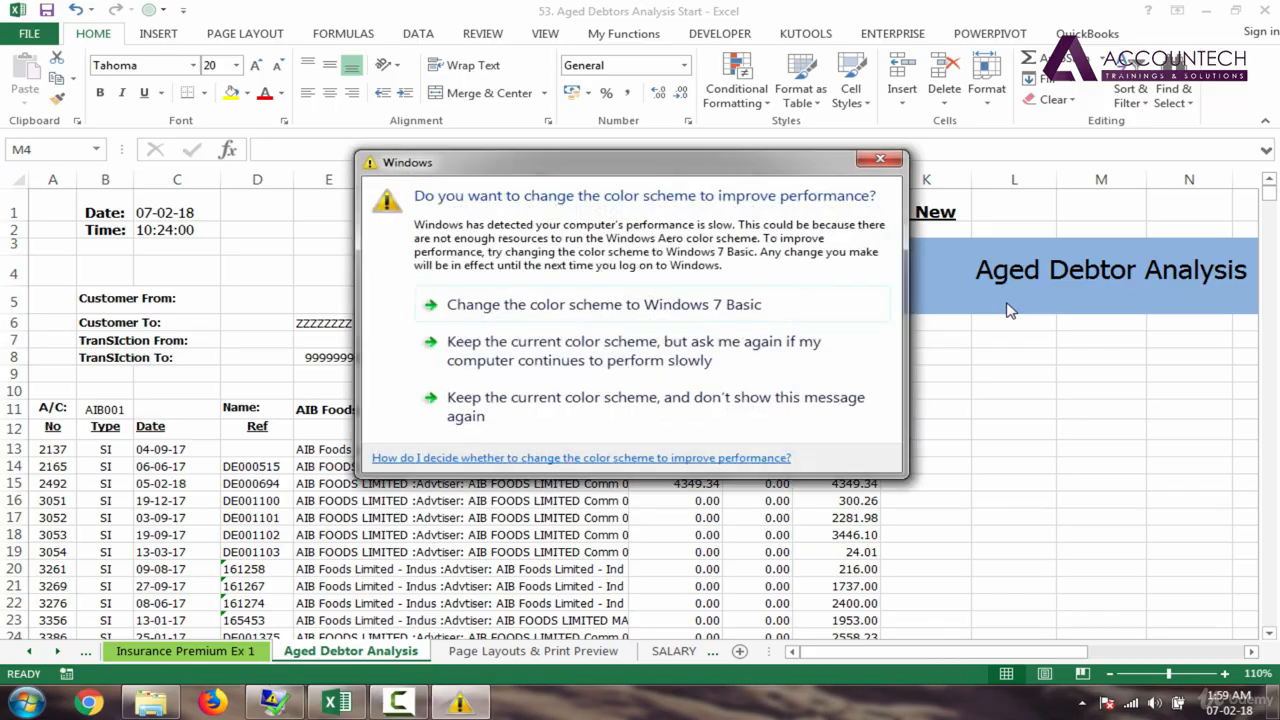
Step: Keep the current colour scheme and stop Windows from showing the slow-performance message again
click(752, 417)
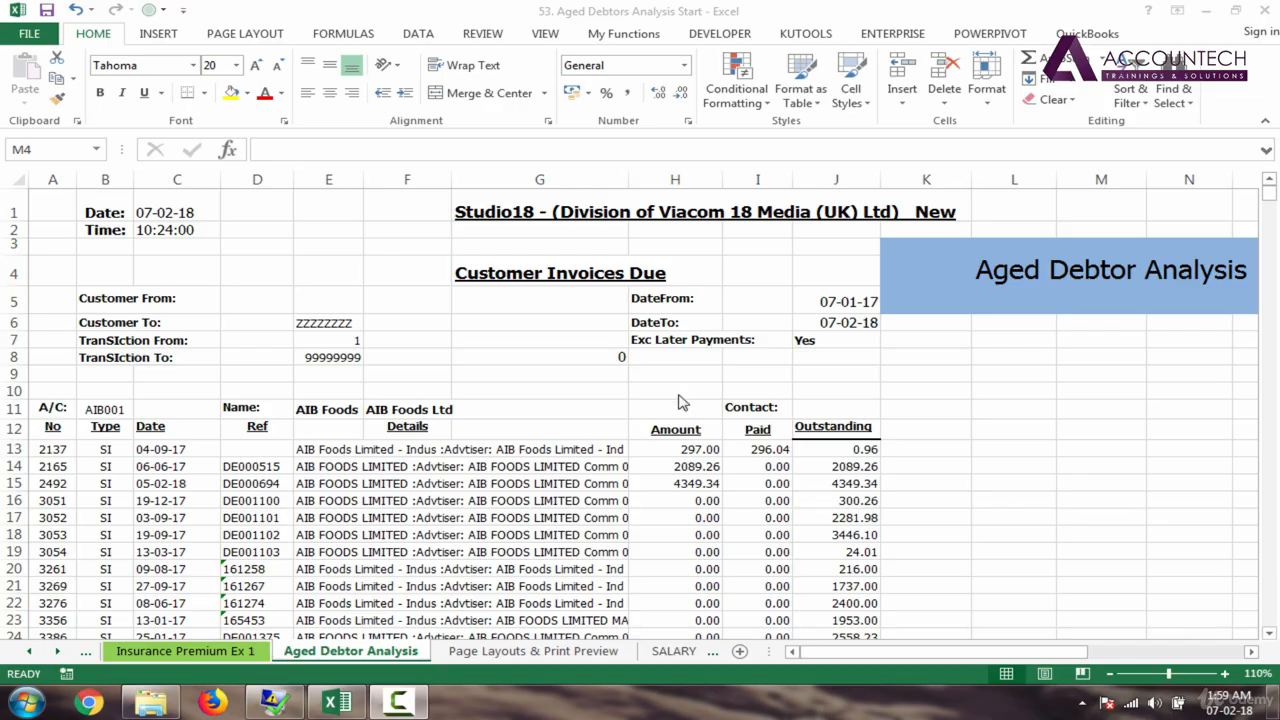
click(998, 282)
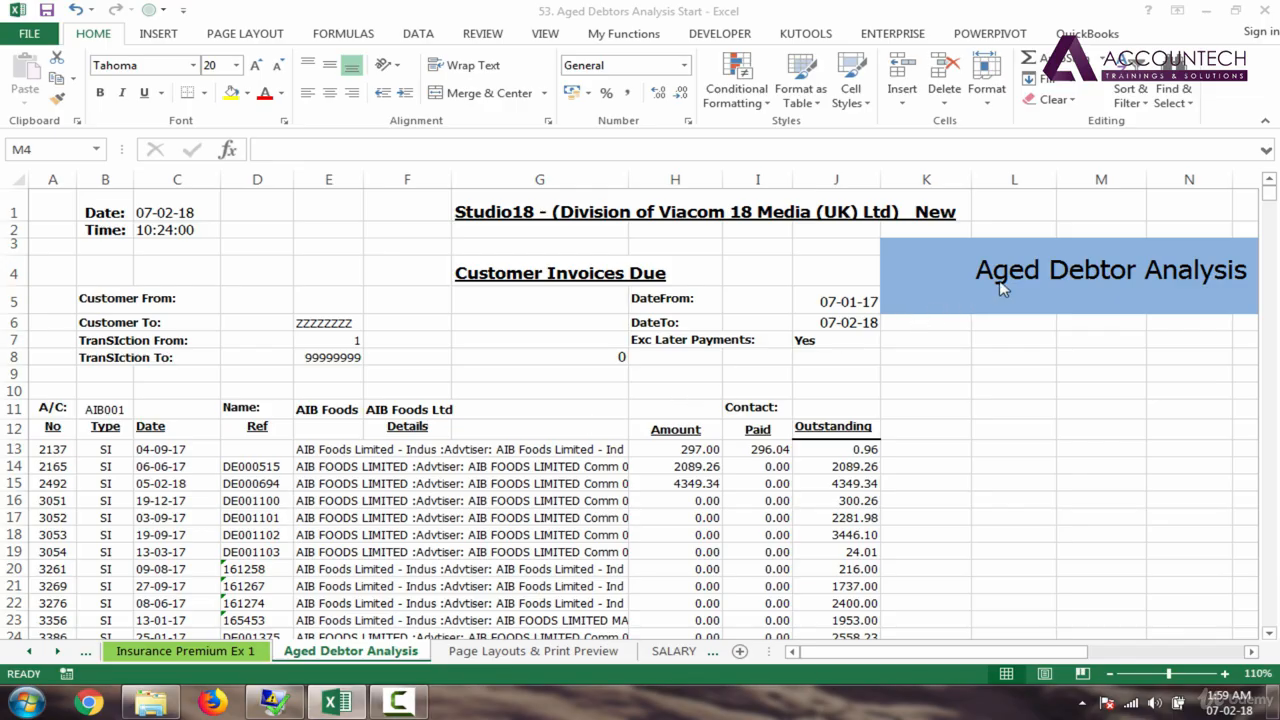
click(991, 272)
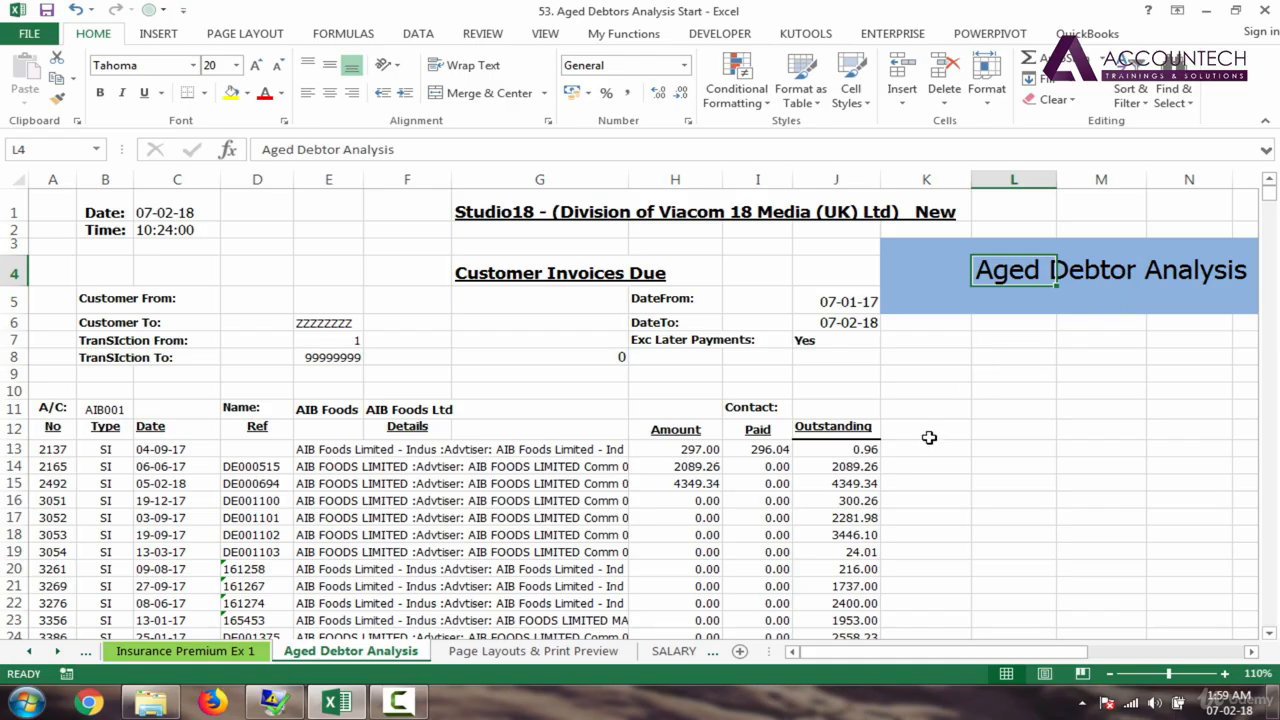
click(159, 449)
key(Down)
key(Down)
key(Down)
key(Down)
key(Down)
key(Down)
key(Down)
key(Down)
key(Down)
key(Down)
key(Down)
key(Down)
key(Down)
key(Down)
key(Down)
key(Down)
key(Down)
key(Down)
key(Down)
key(Down)
key(Down)
key(Down)
key(Down)
key(Down)
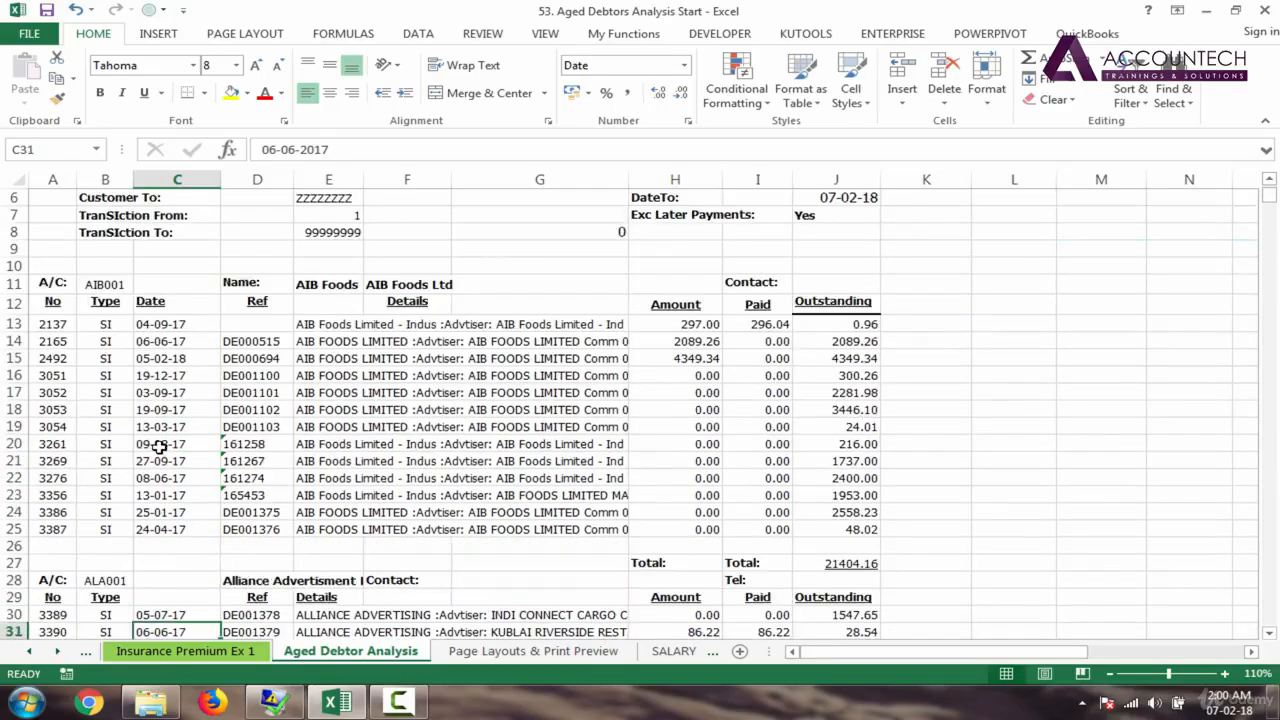
key(Down)
key(Down)
key(Down)
key(Down)
key(Down)
key(Down)
key(Down)
key(Down)
key(Down)
key(Down)
key(Down)
key(Down)
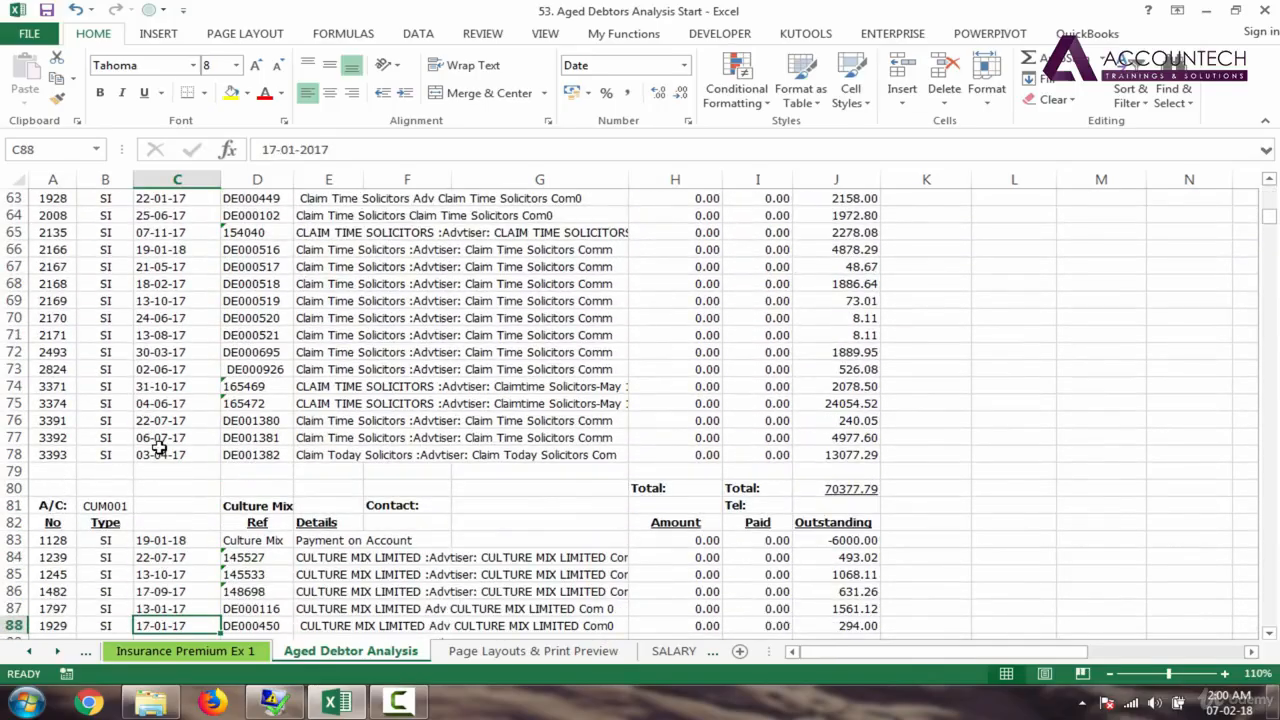
drag(1270, 216, 1270, 198)
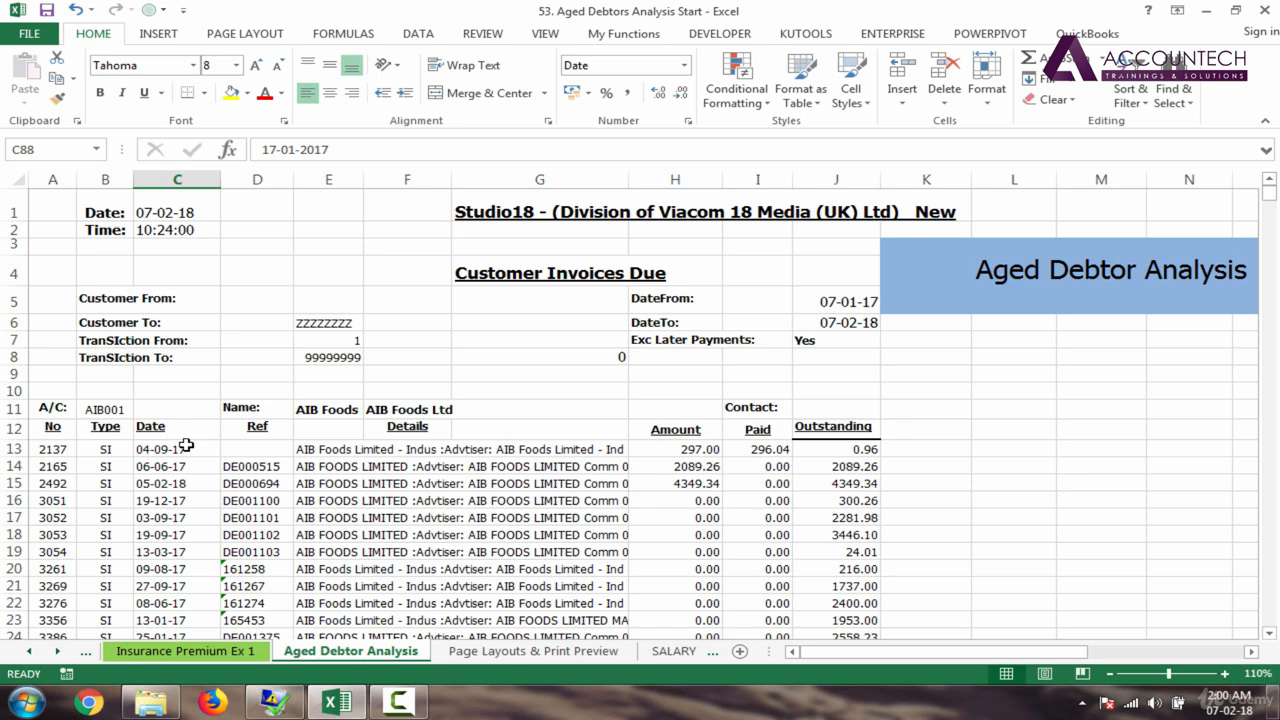
click(157, 451)
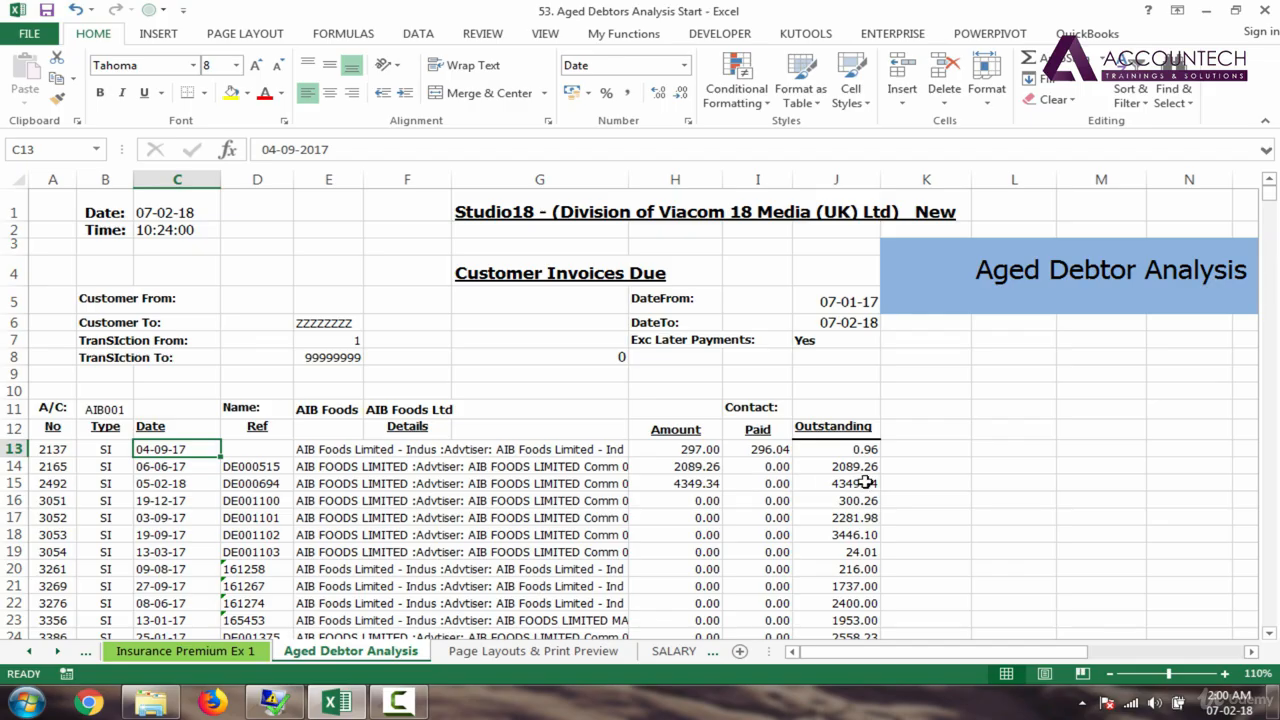
click(929, 409)
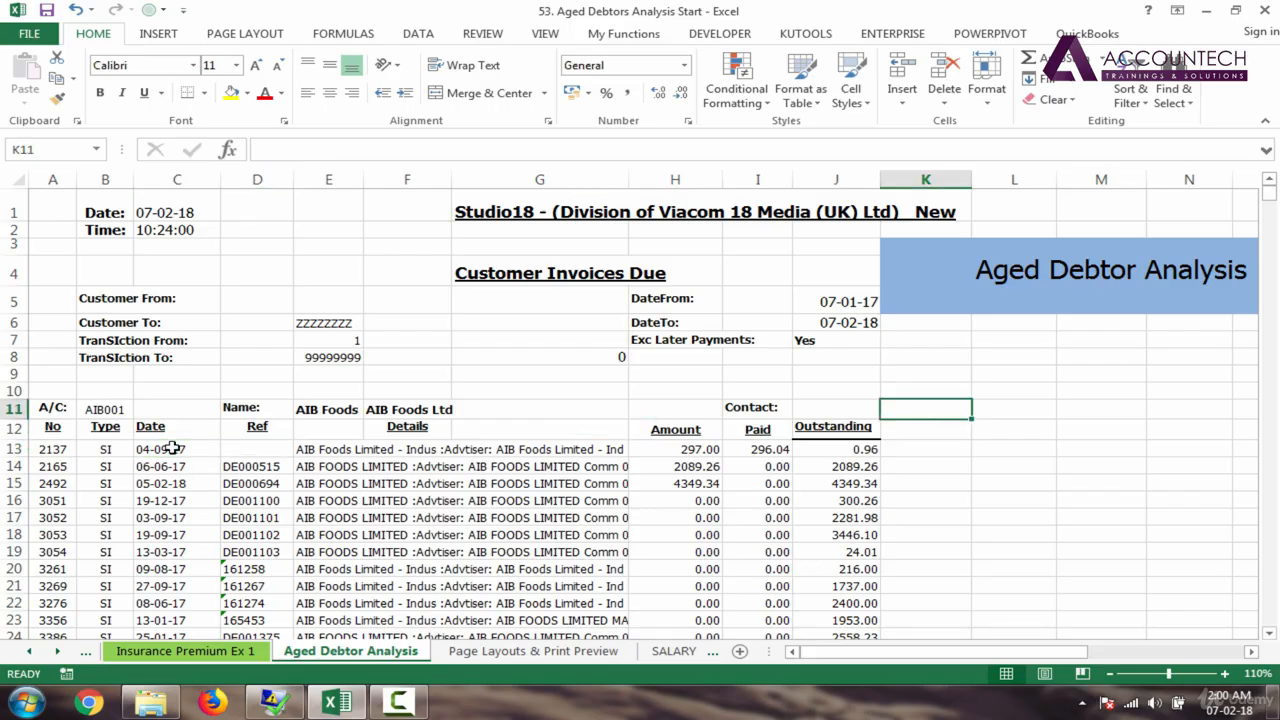
drag(172, 449, 197, 547)
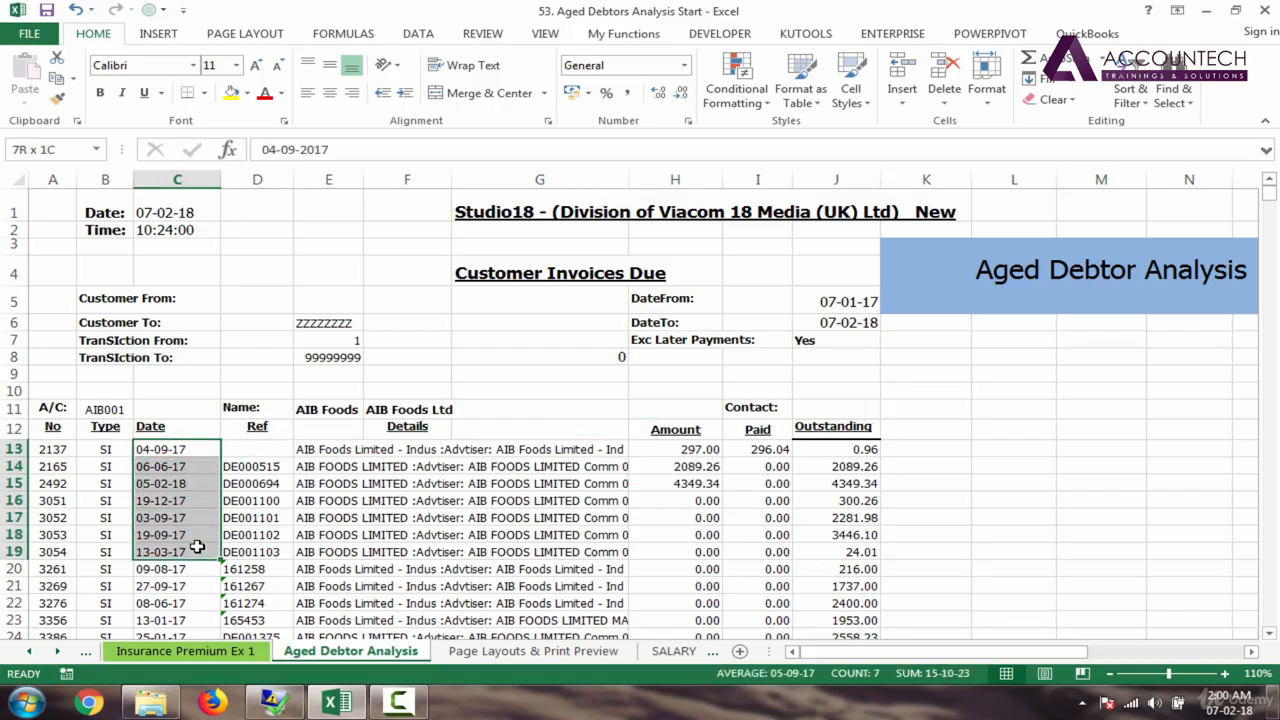
click(161, 427)
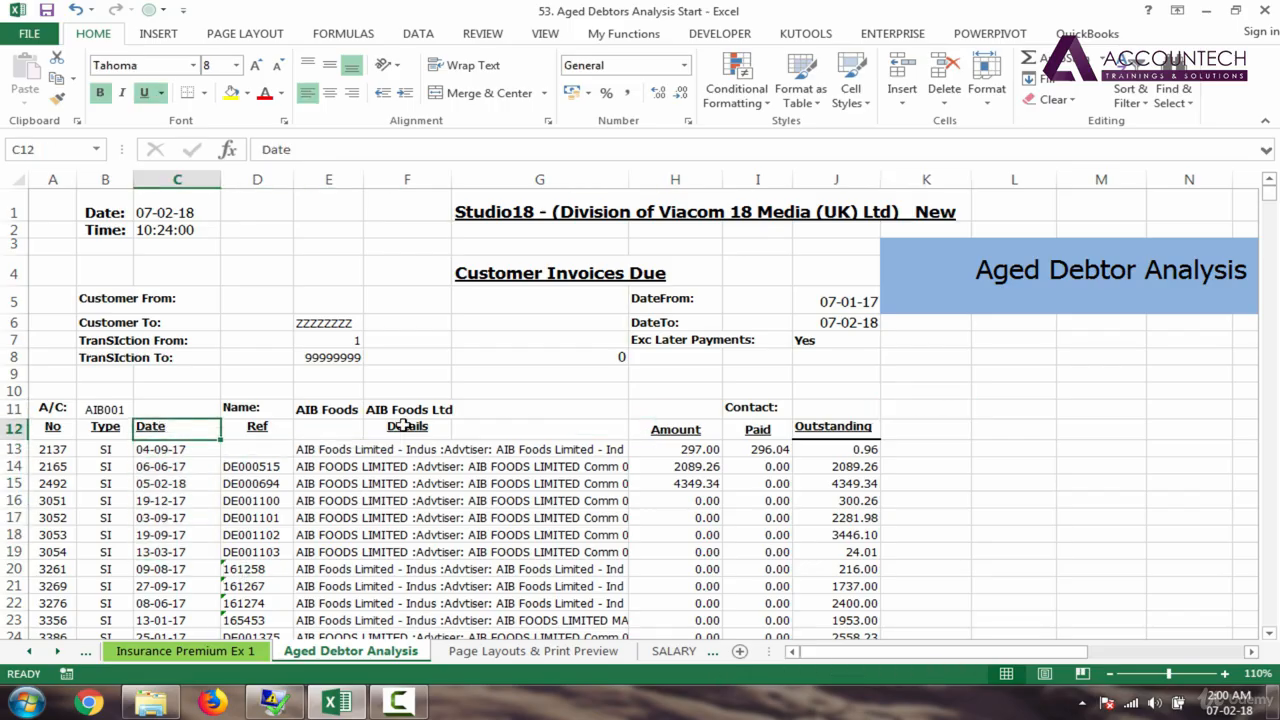
click(941, 410)
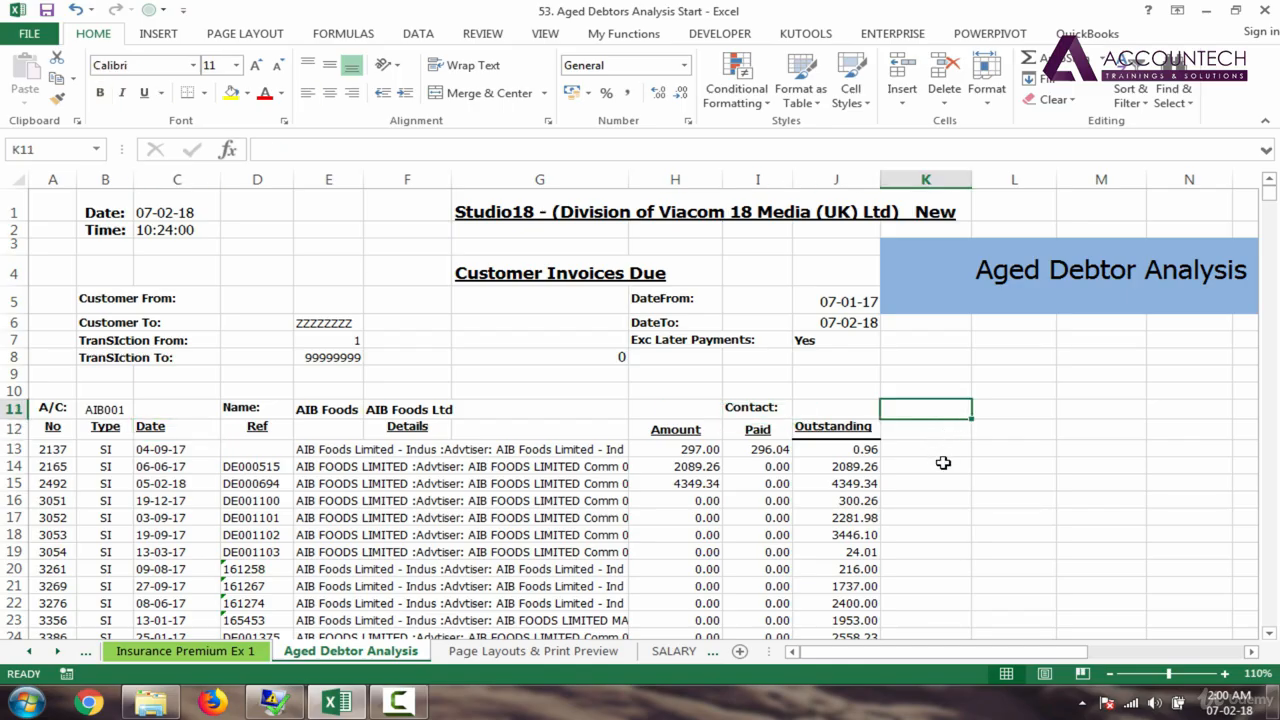
click(1025, 406)
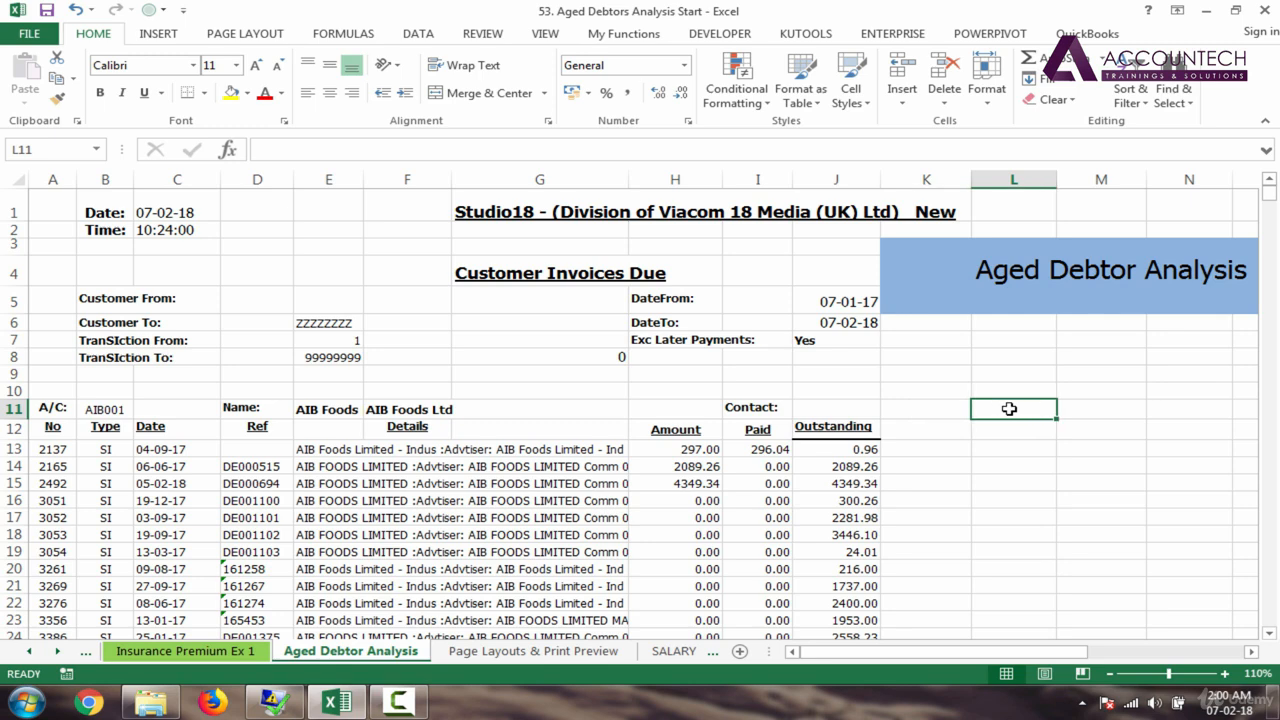
click(1020, 432)
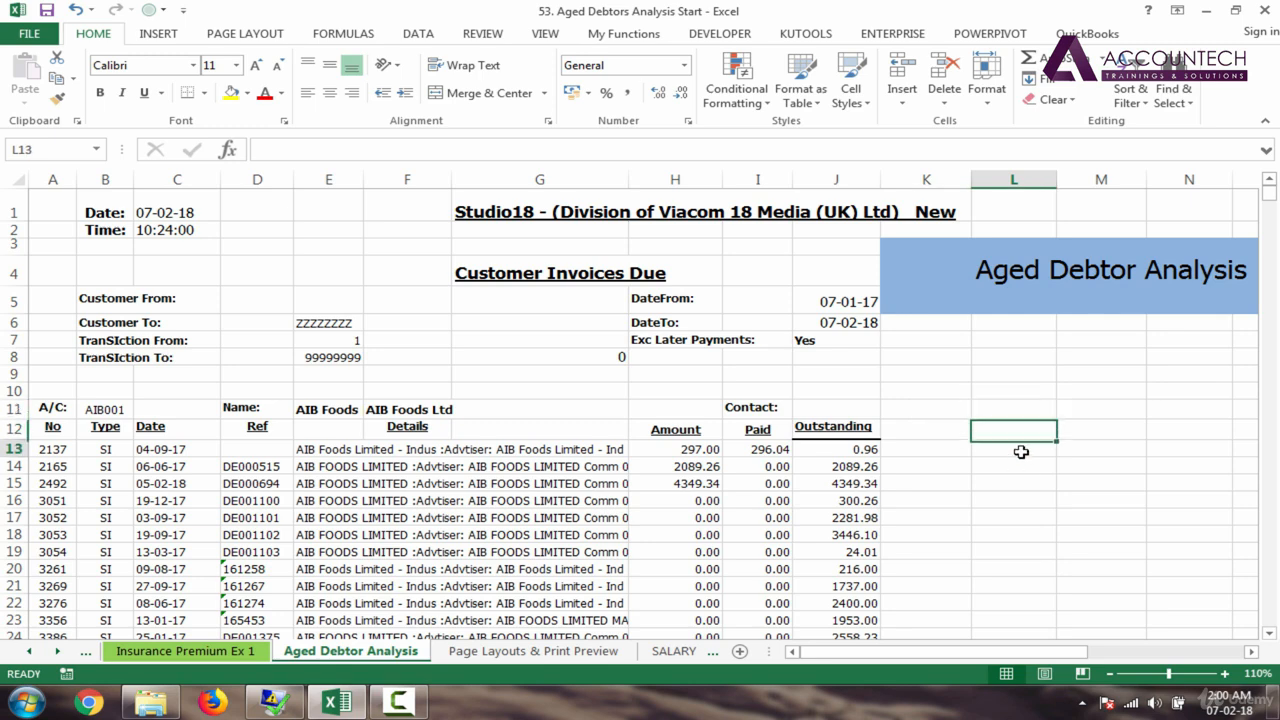
drag(1020, 451, 1023, 548)
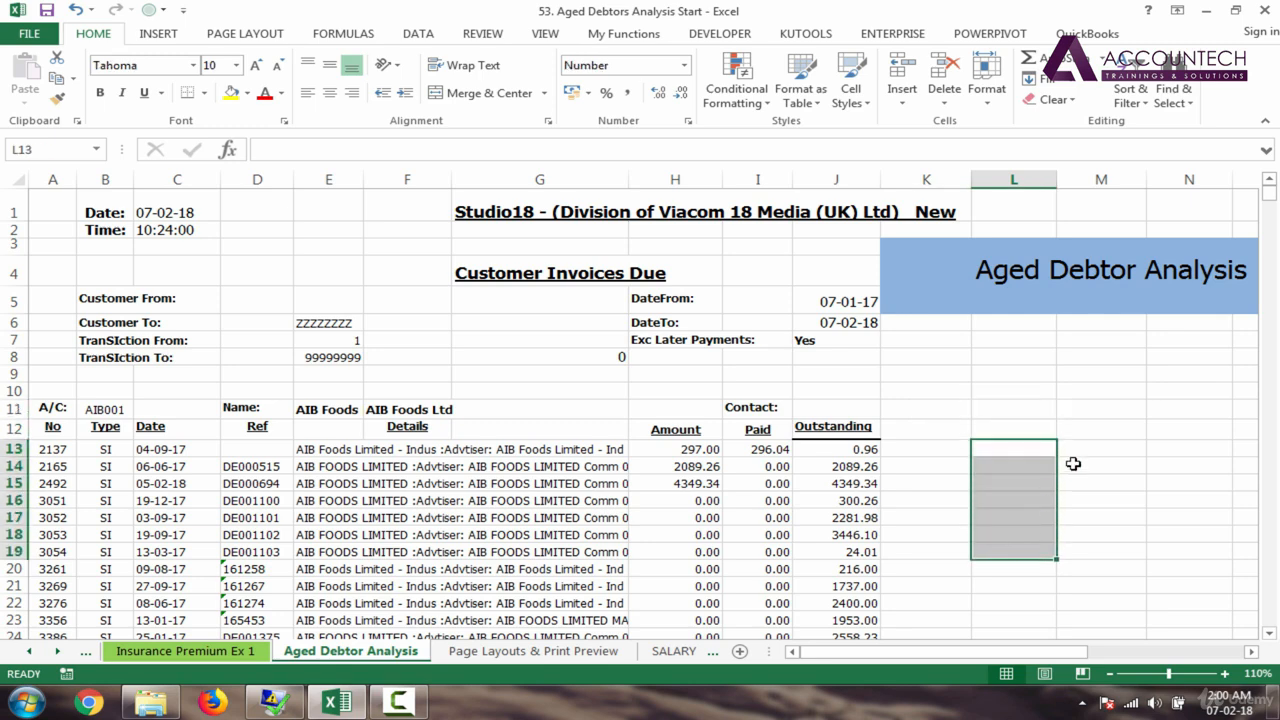
click(1103, 412)
click(1104, 429)
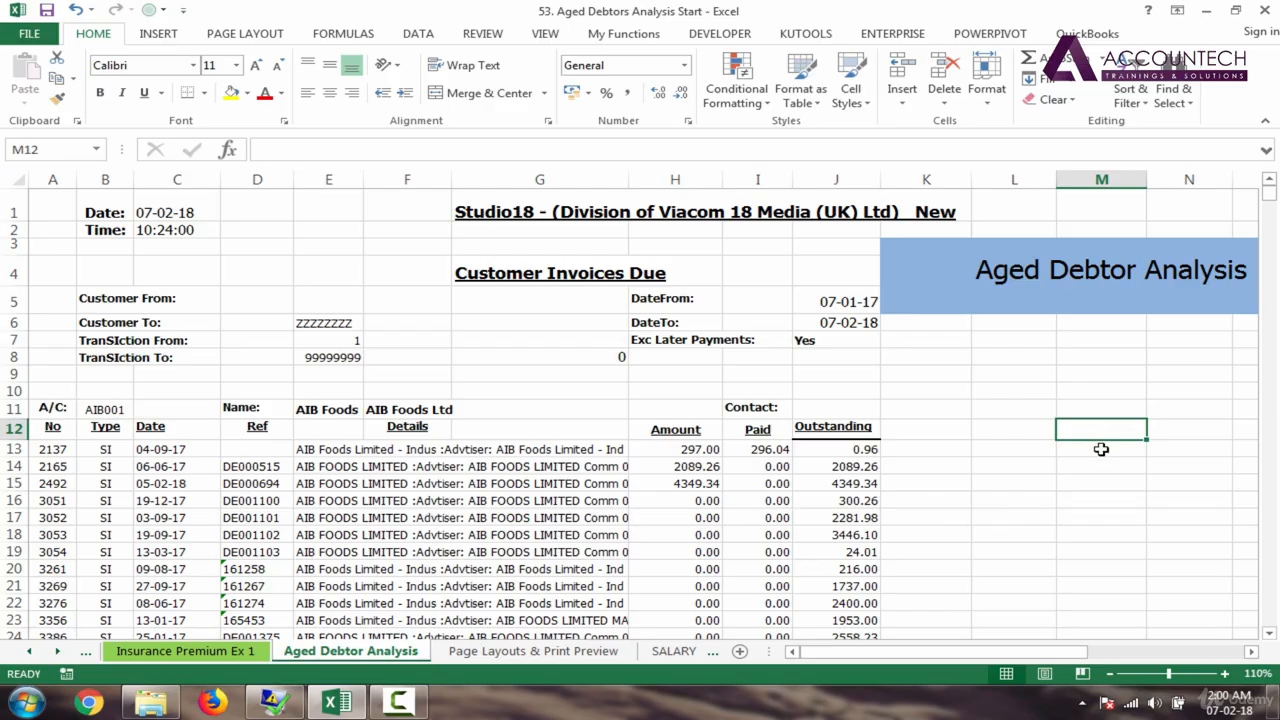
drag(1100, 449, 1100, 541)
click(1188, 411)
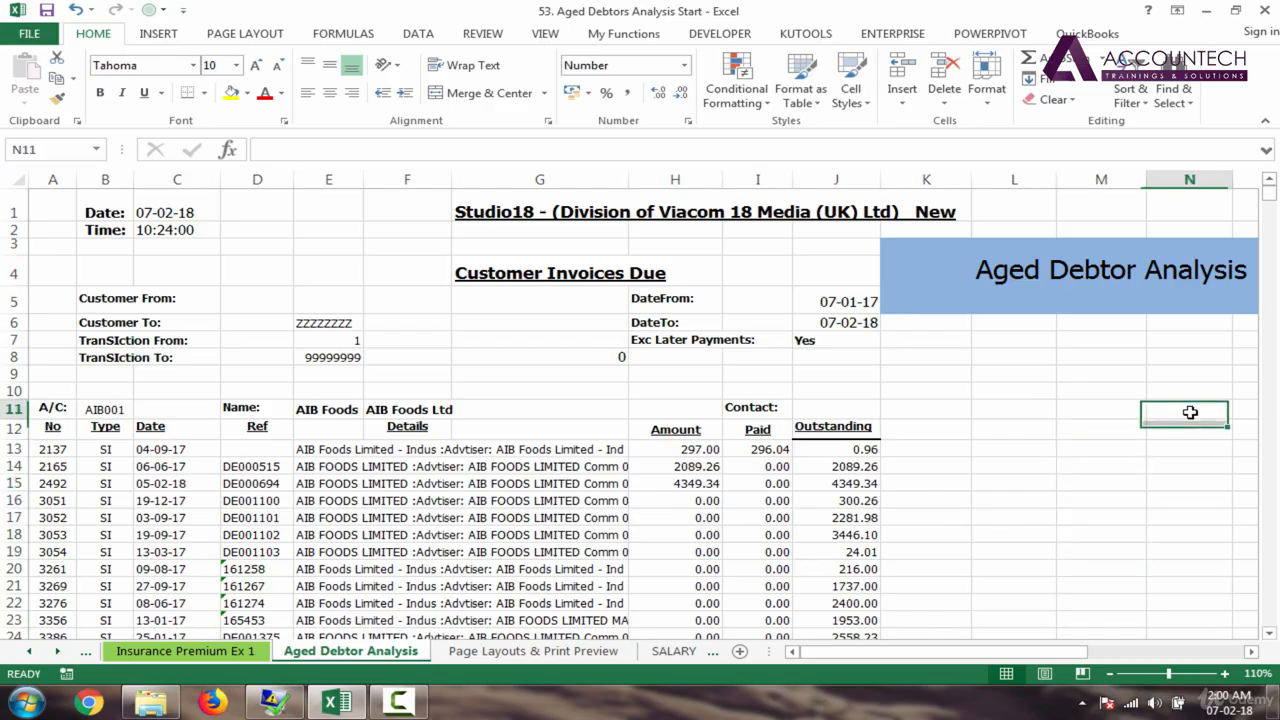
click(1191, 425)
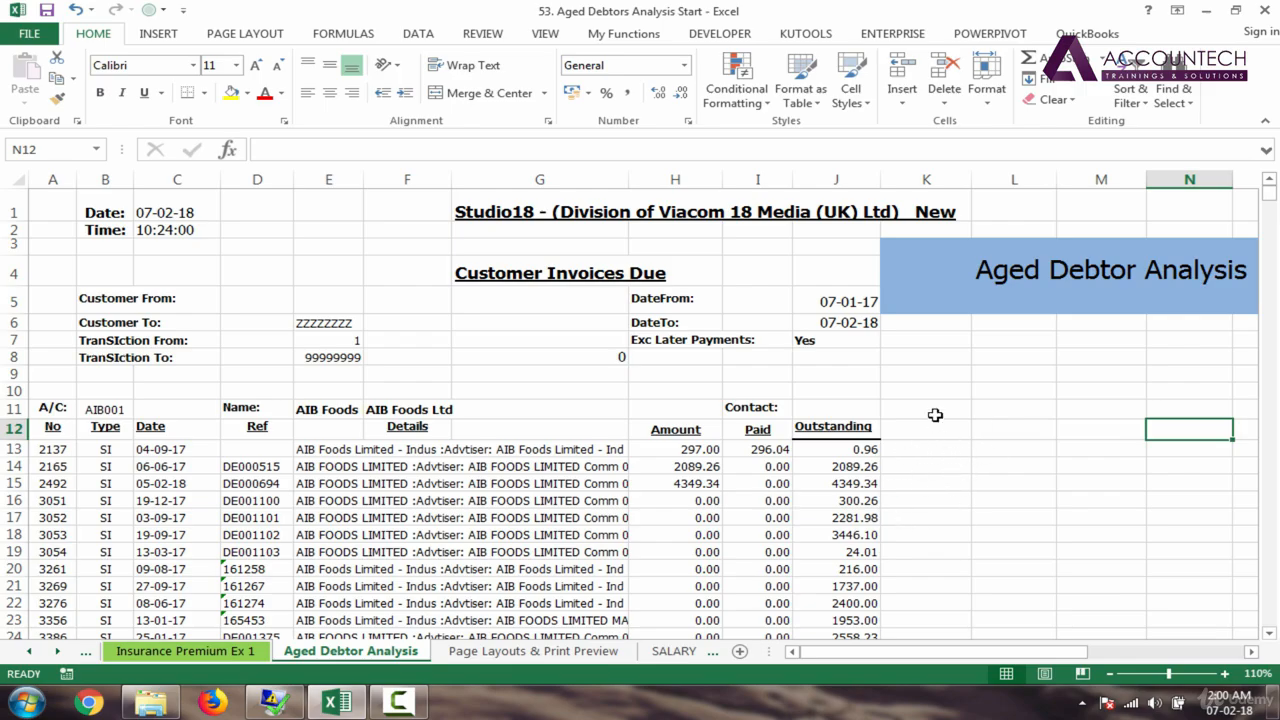
drag(934, 416, 935, 429)
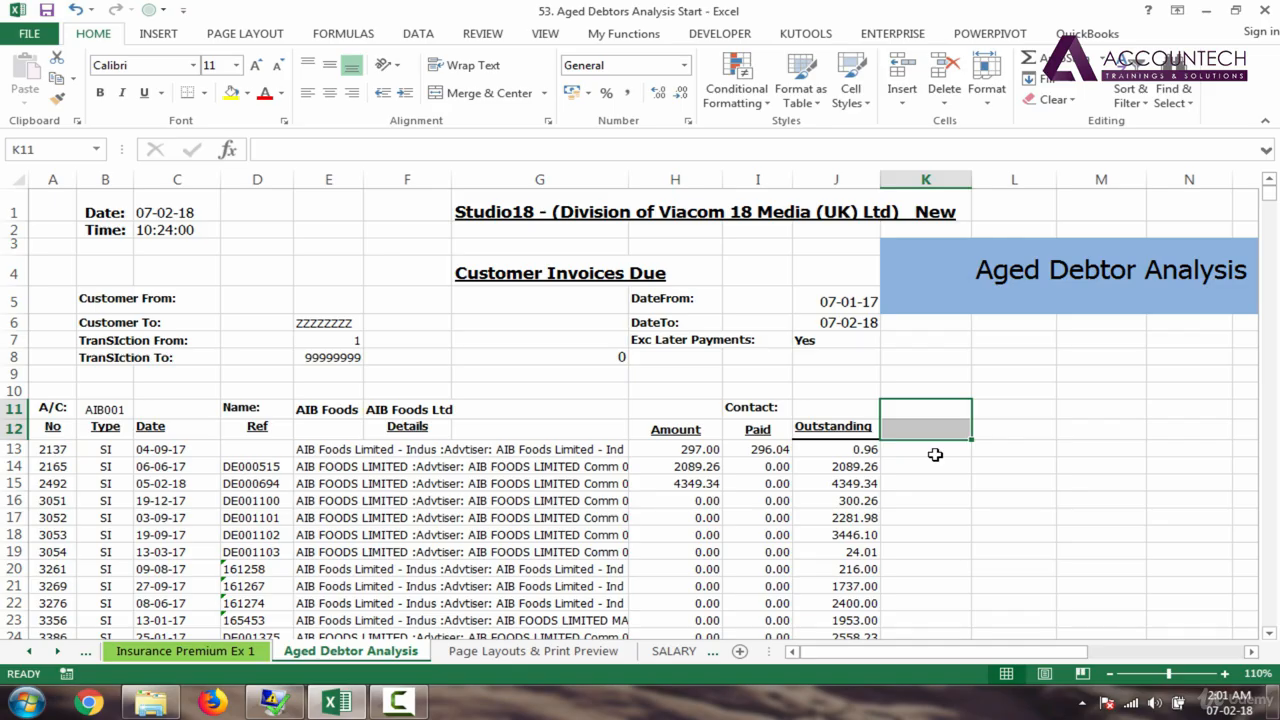
click(936, 429)
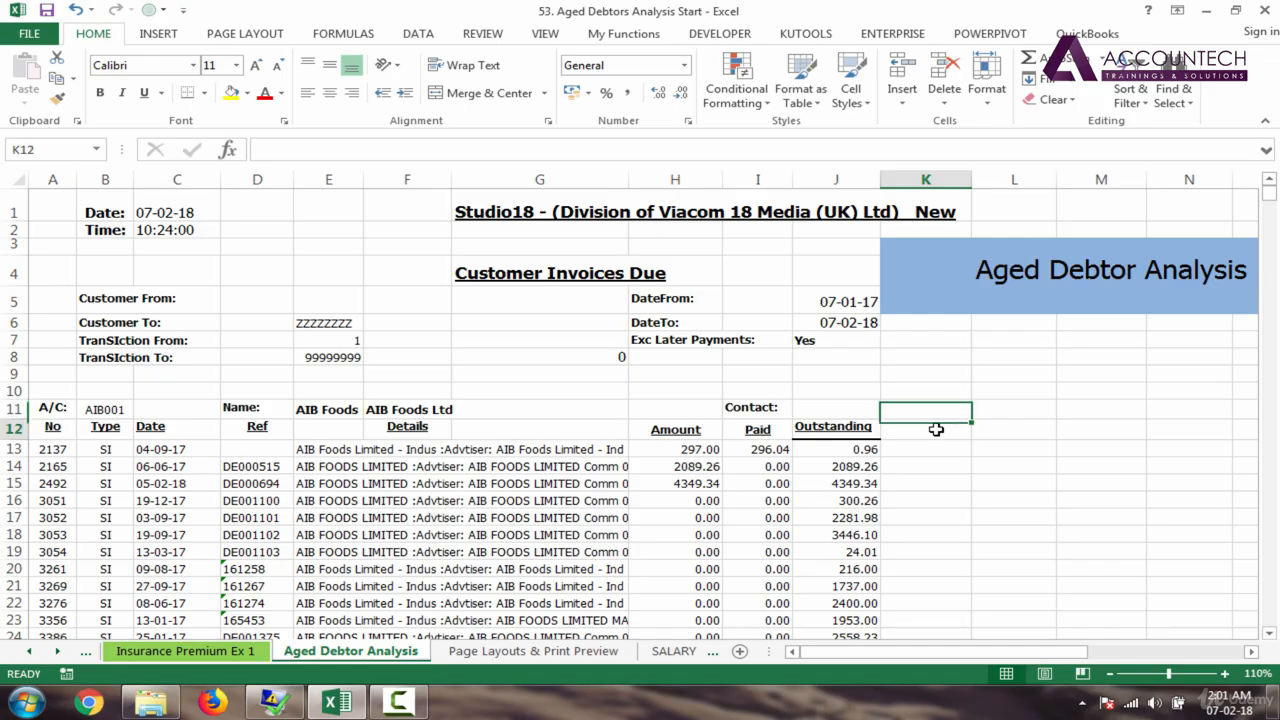
drag(940, 413, 940, 428)
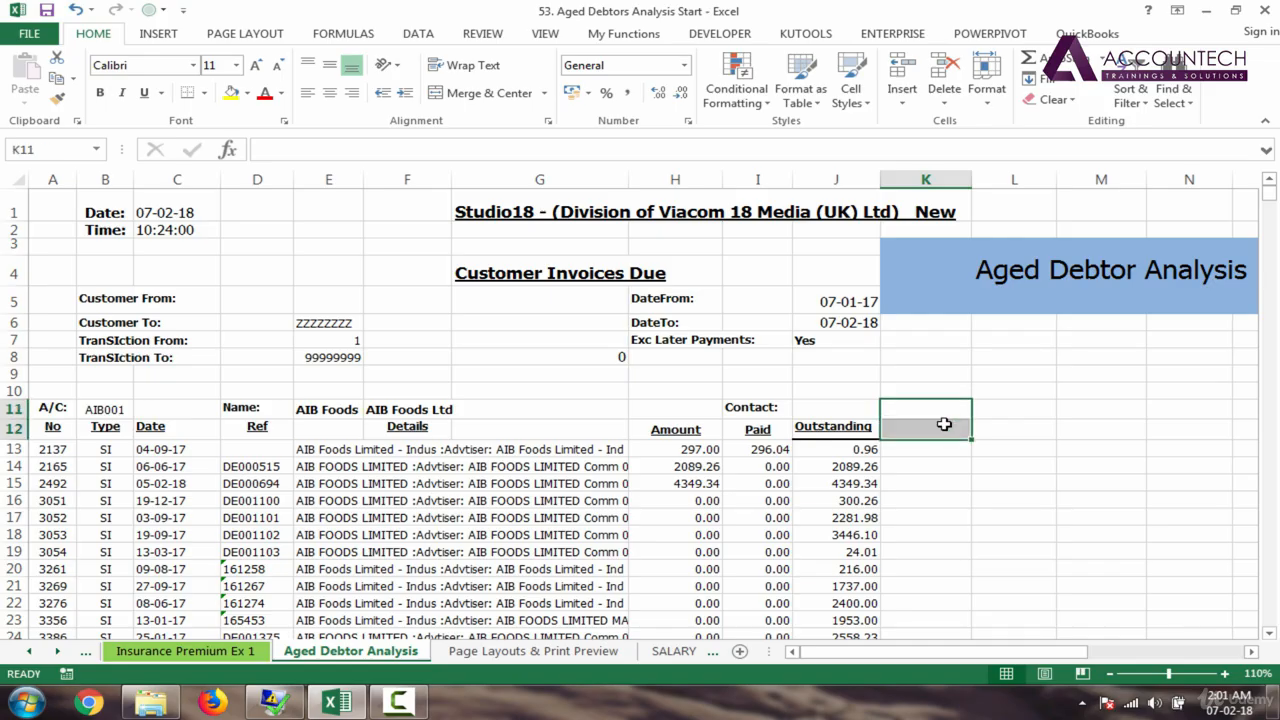
click(1013, 413)
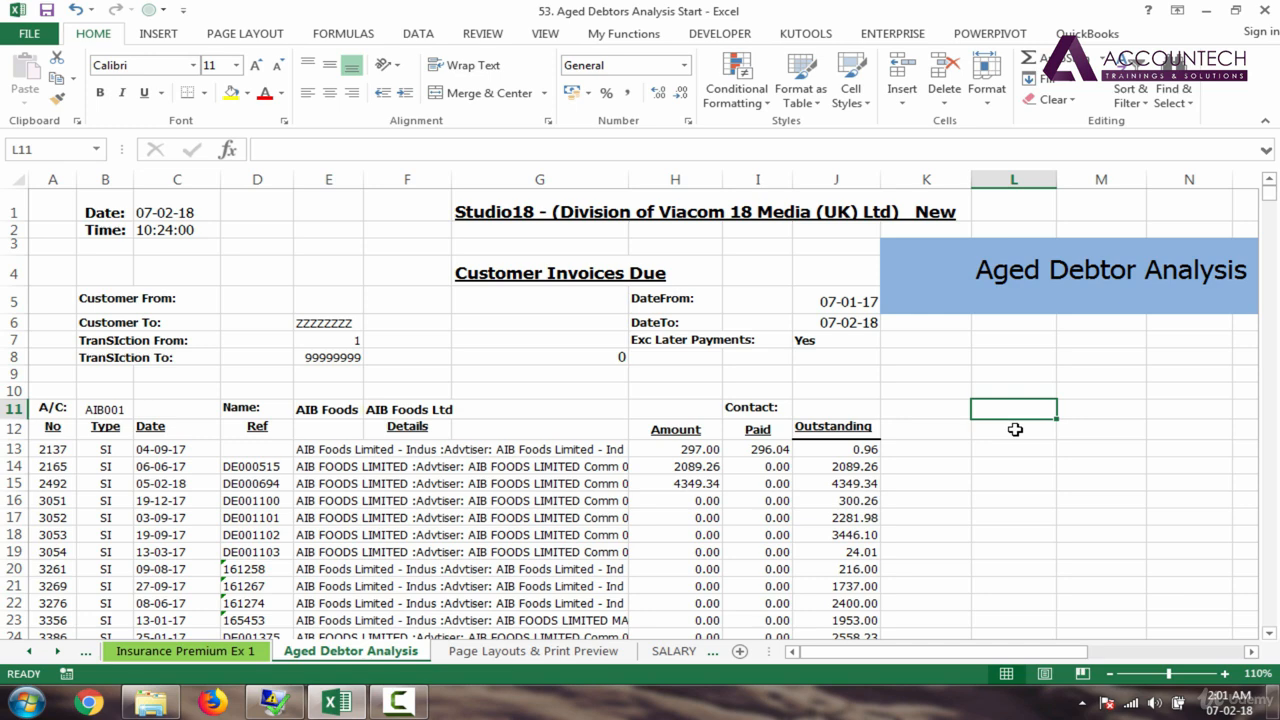
click(1095, 412)
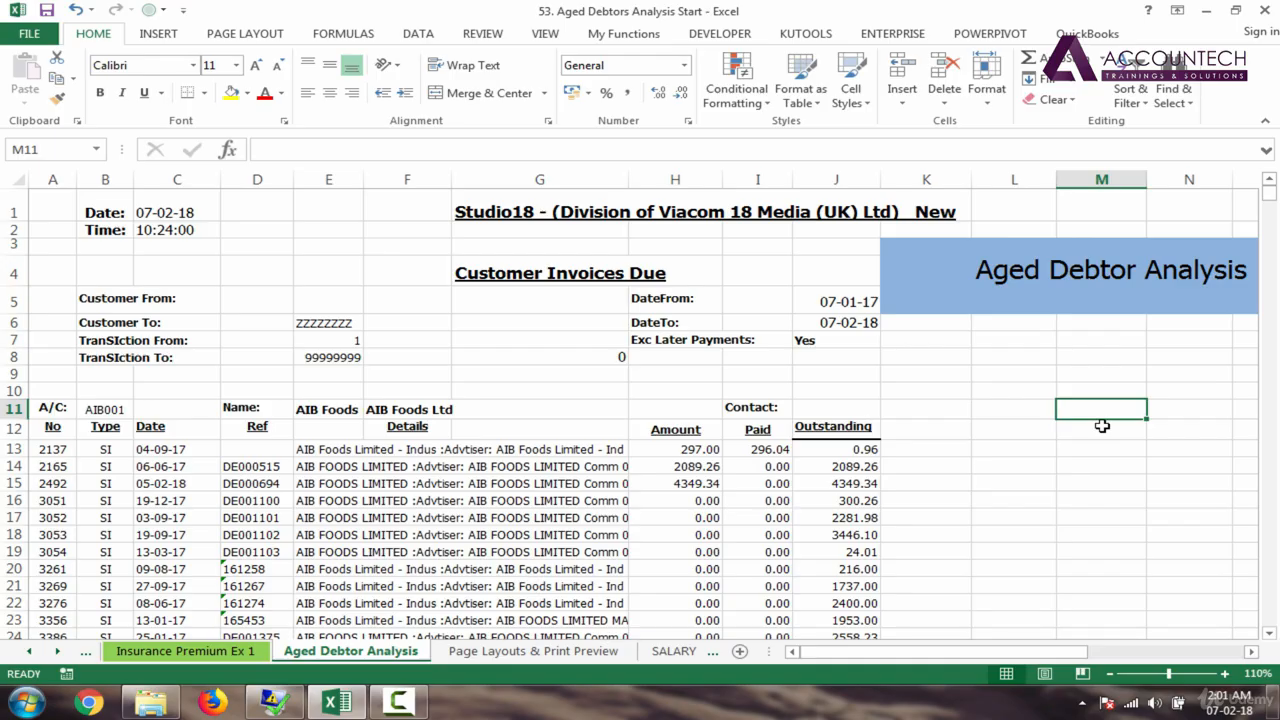
click(1176, 410)
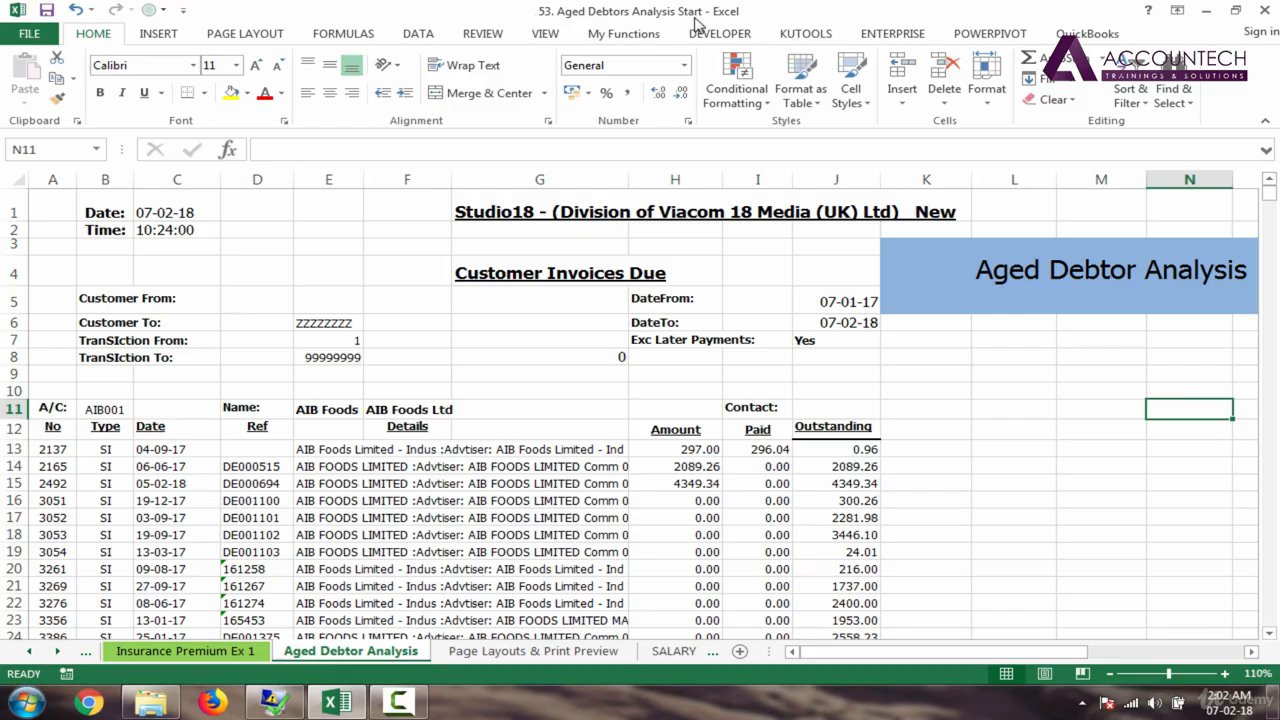
click(163, 450)
click(169, 498)
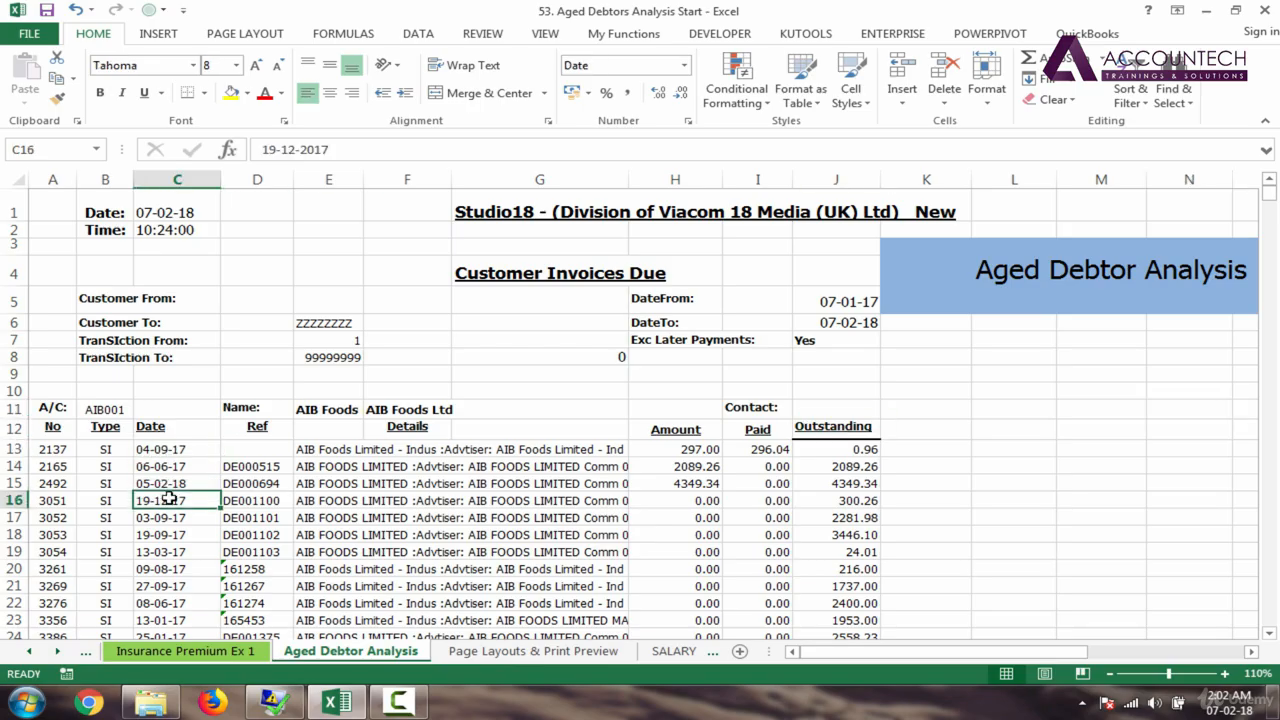
click(171, 572)
click(169, 452)
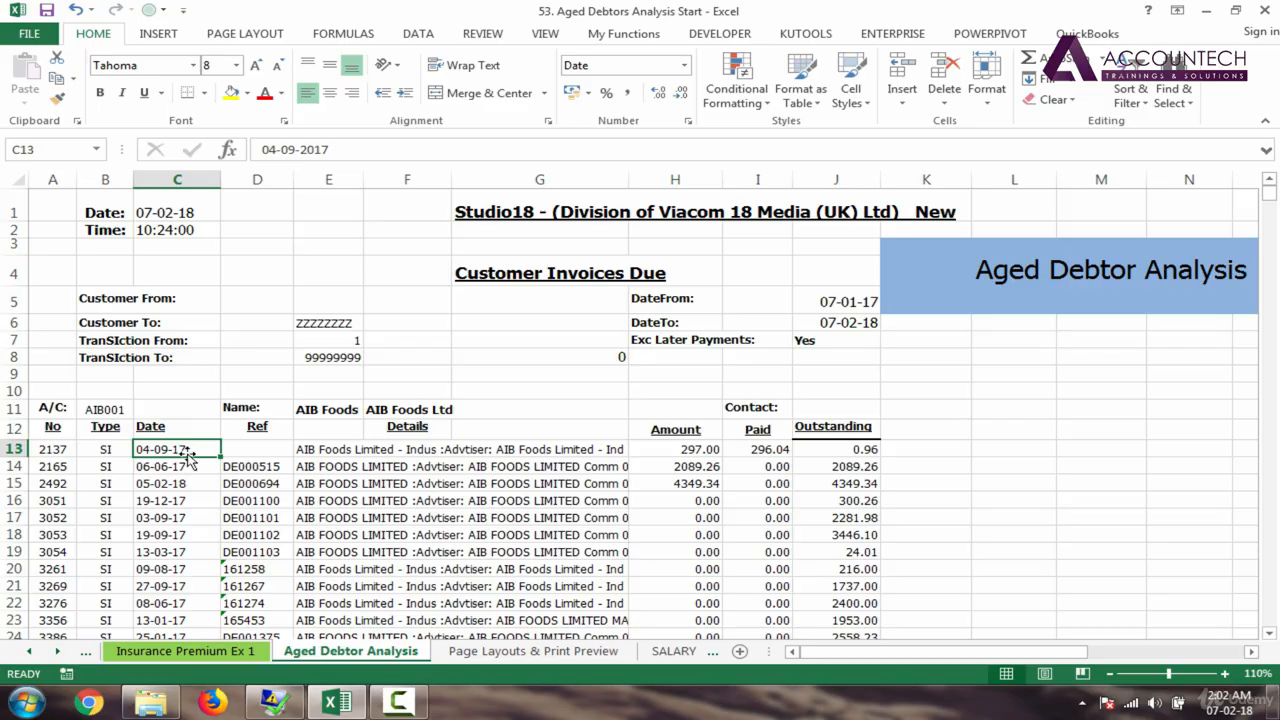
click(509, 276)
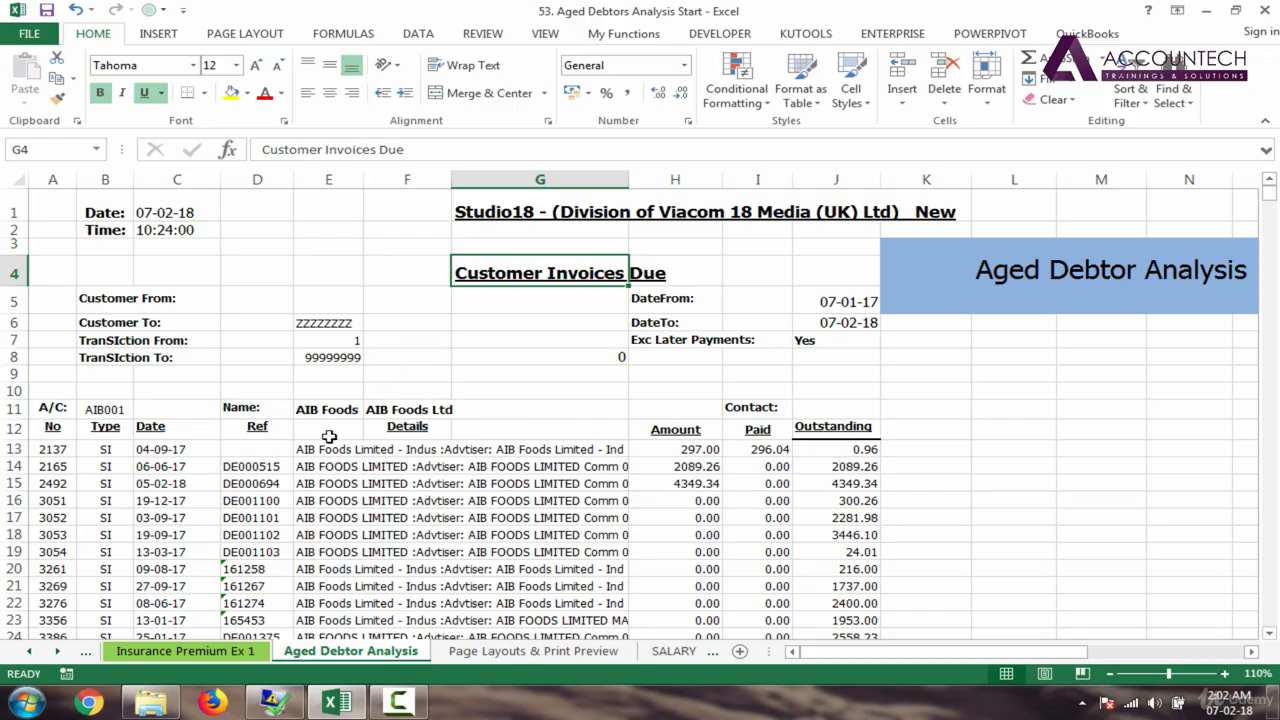
click(114, 448)
click(172, 448)
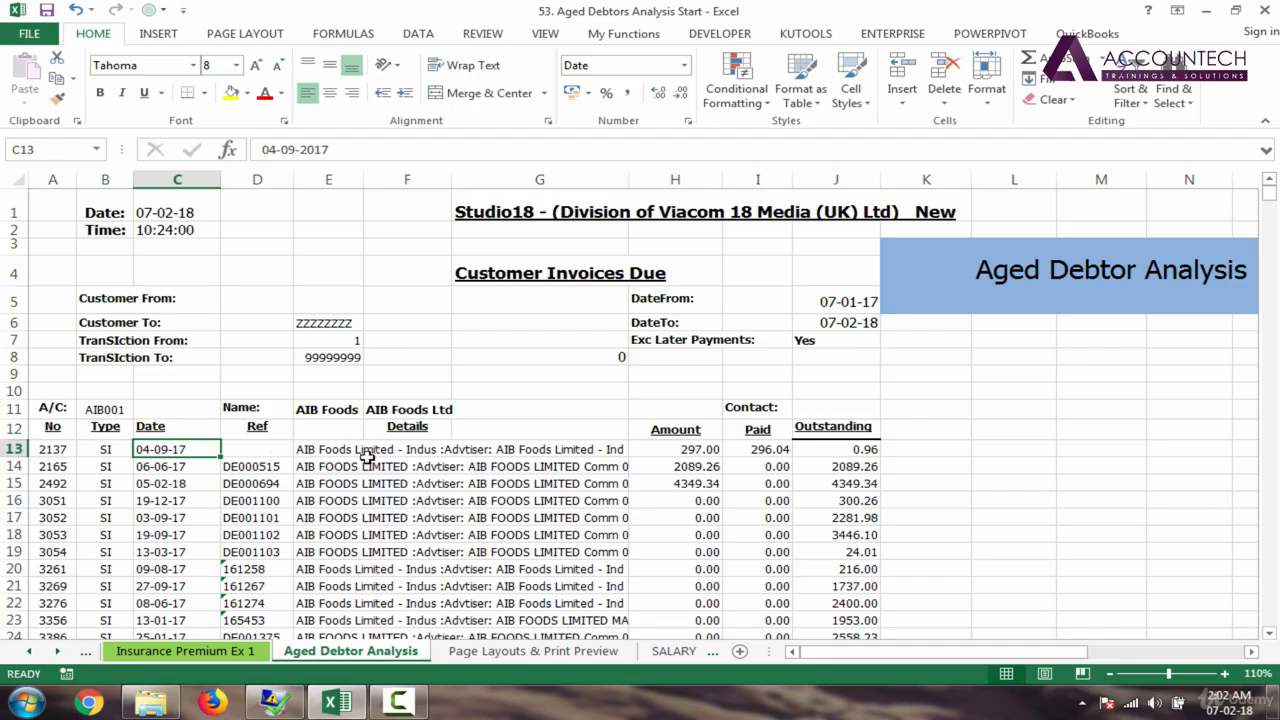
click(700, 449)
click(758, 449)
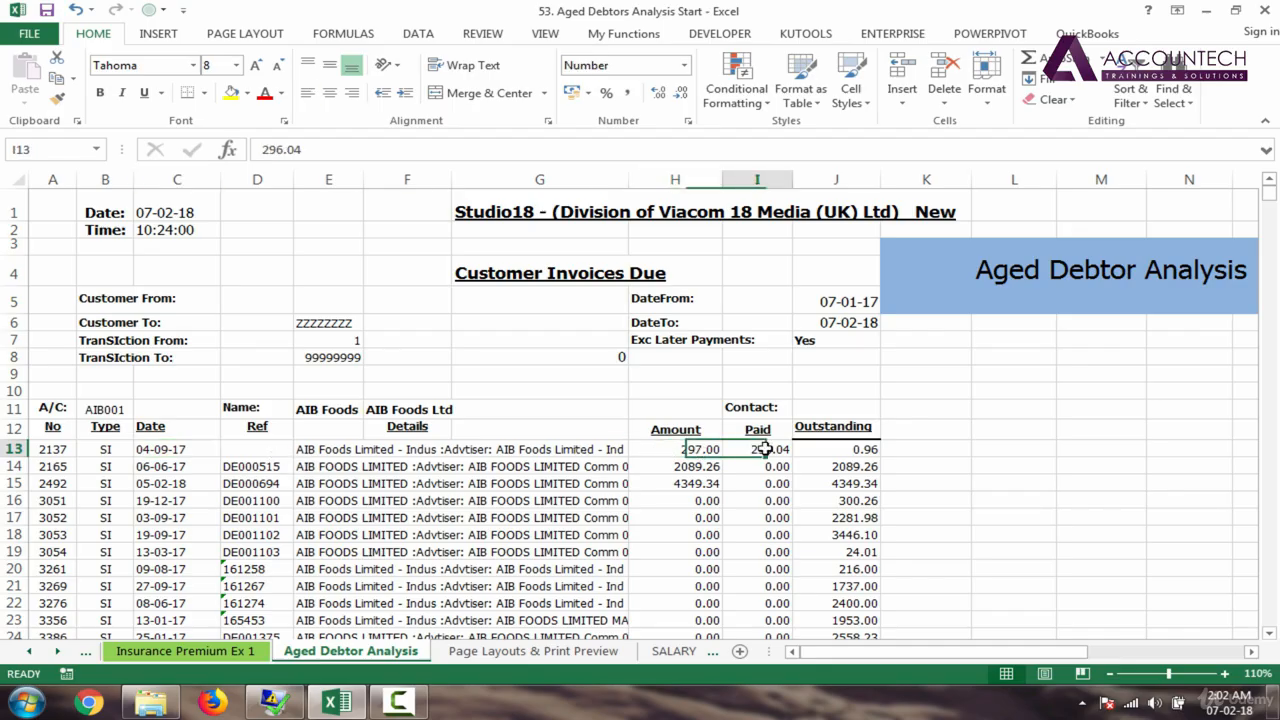
click(857, 452)
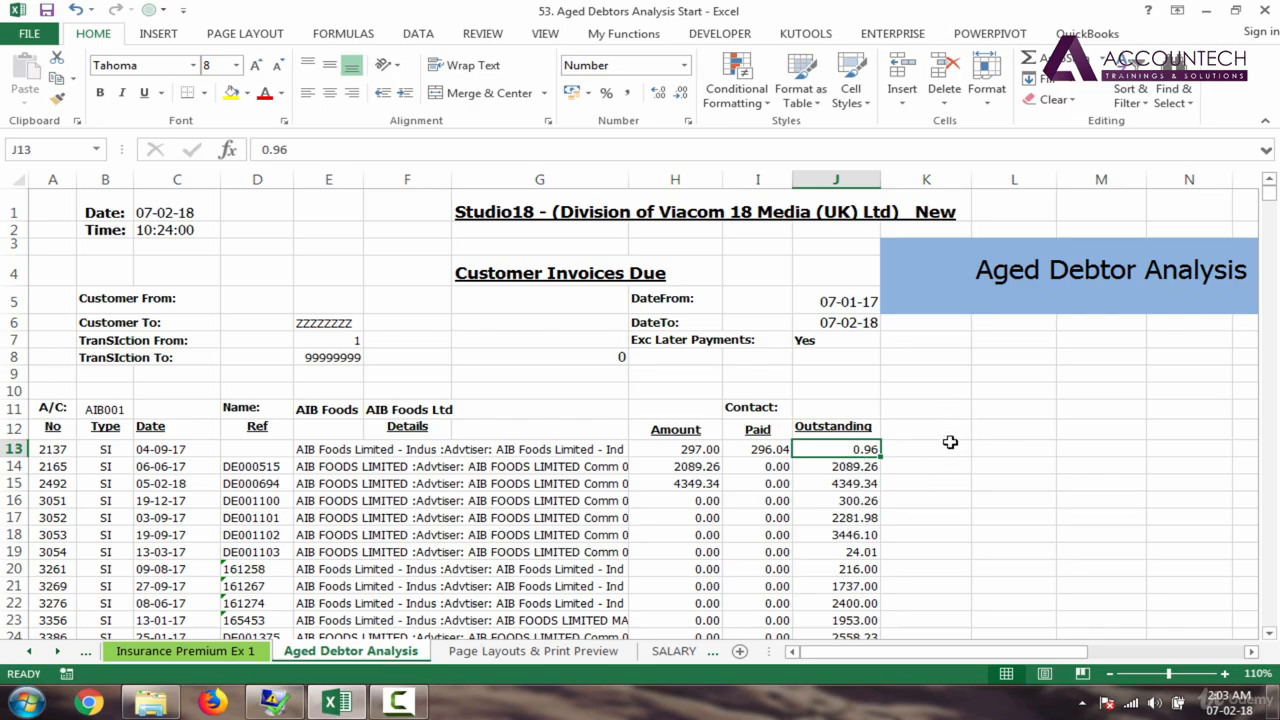
click(955, 414)
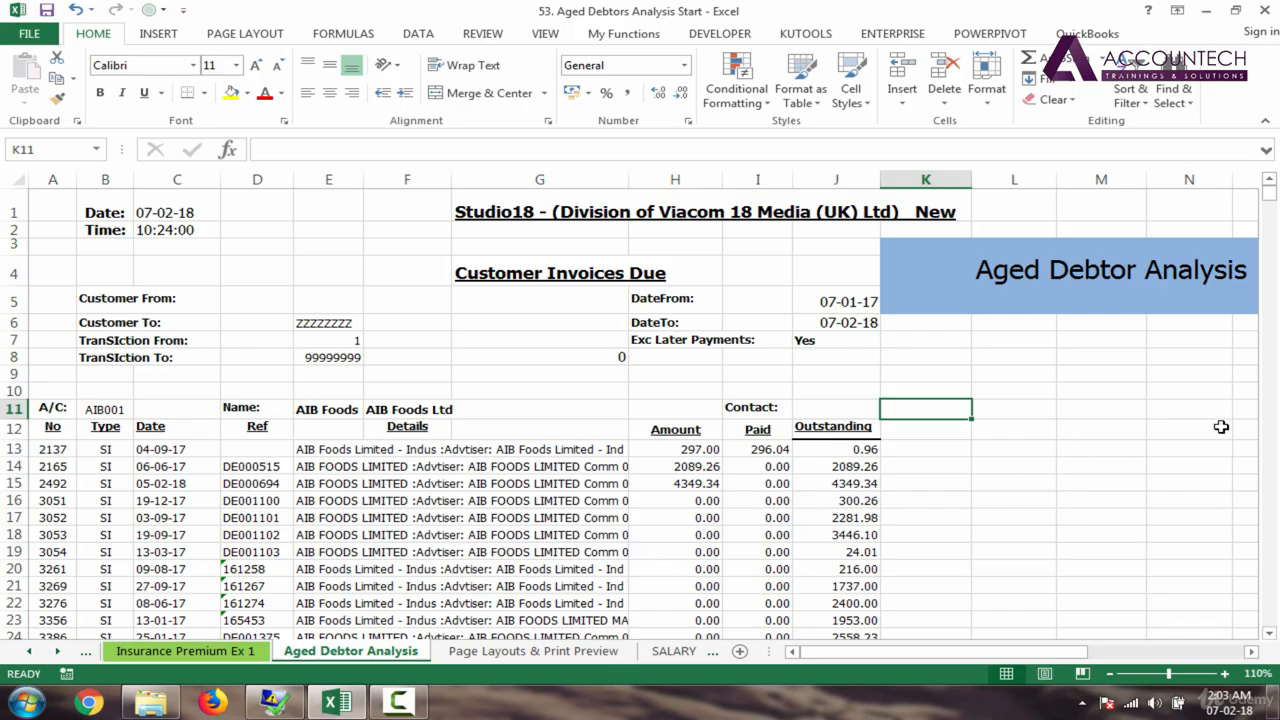
drag(977, 657, 918, 655)
Step: Try widening the details column E for the invoice descriptions, then undo it
click(331, 428)
click(329, 452)
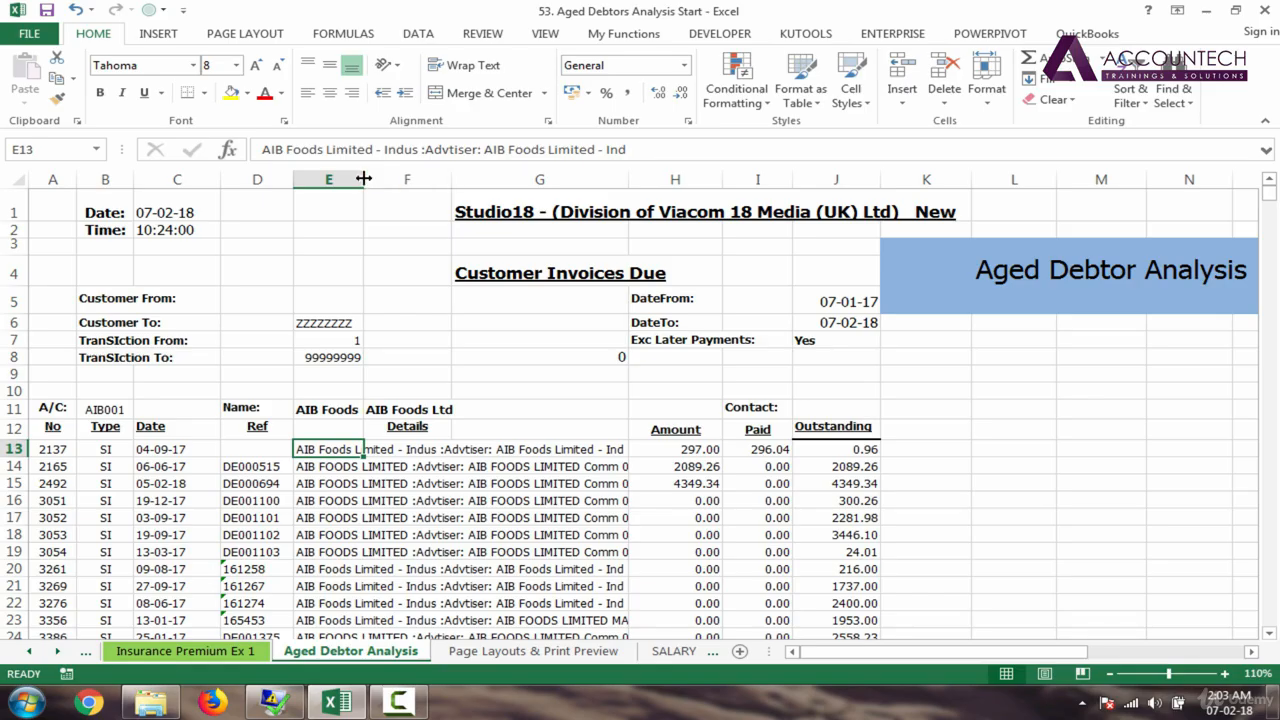
drag(364, 178, 629, 180)
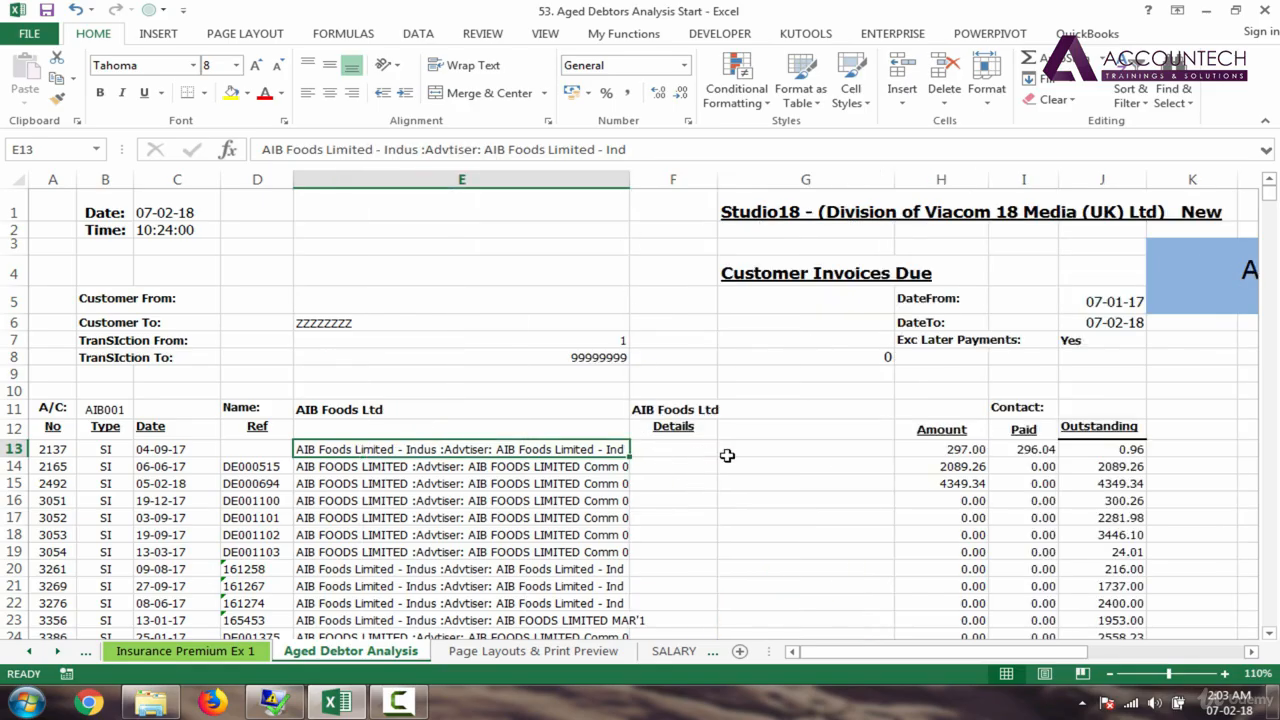
key(ctrl+z)
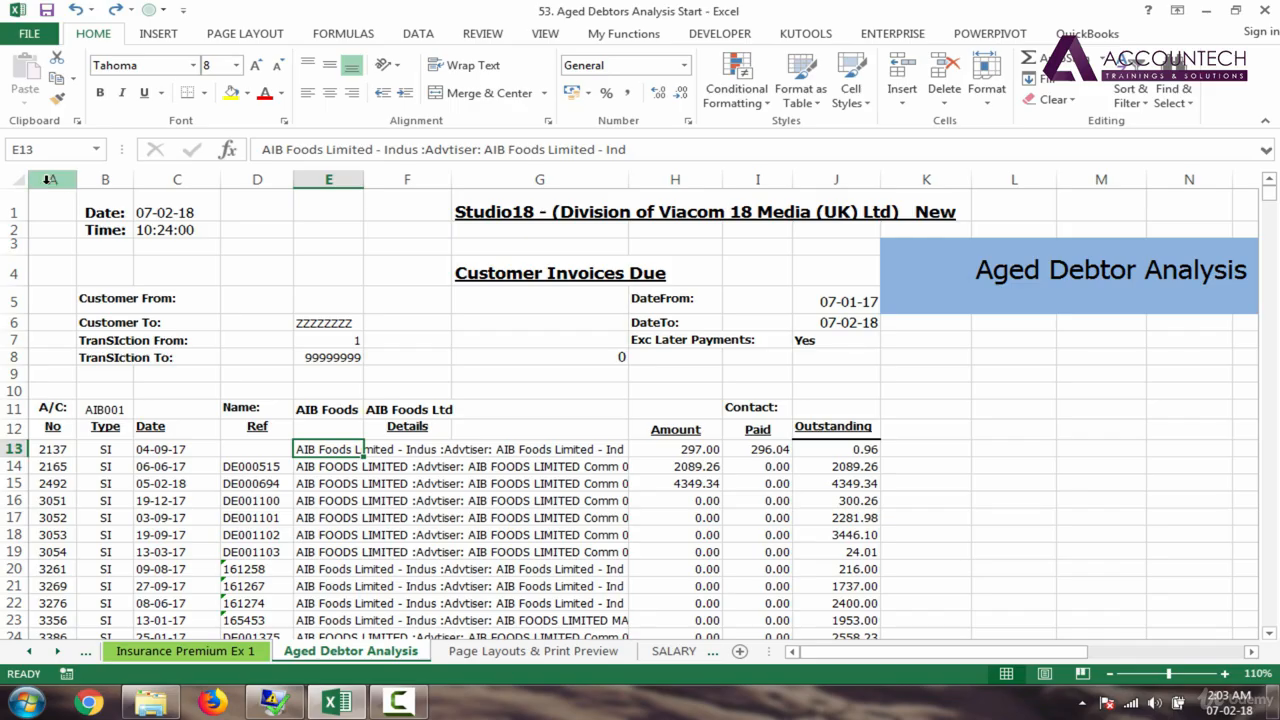
Step: AutoFit the report columns A through J to their contents
click(66, 481)
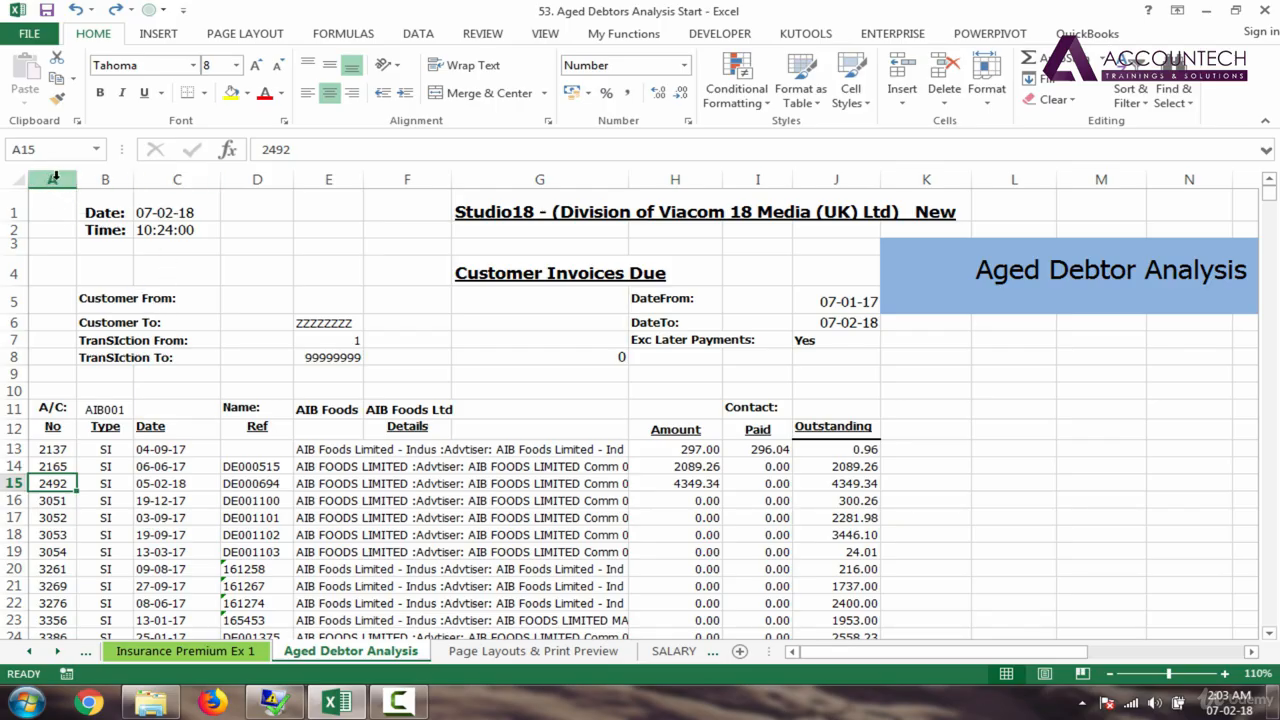
click(55, 177)
drag(55, 177, 842, 171)
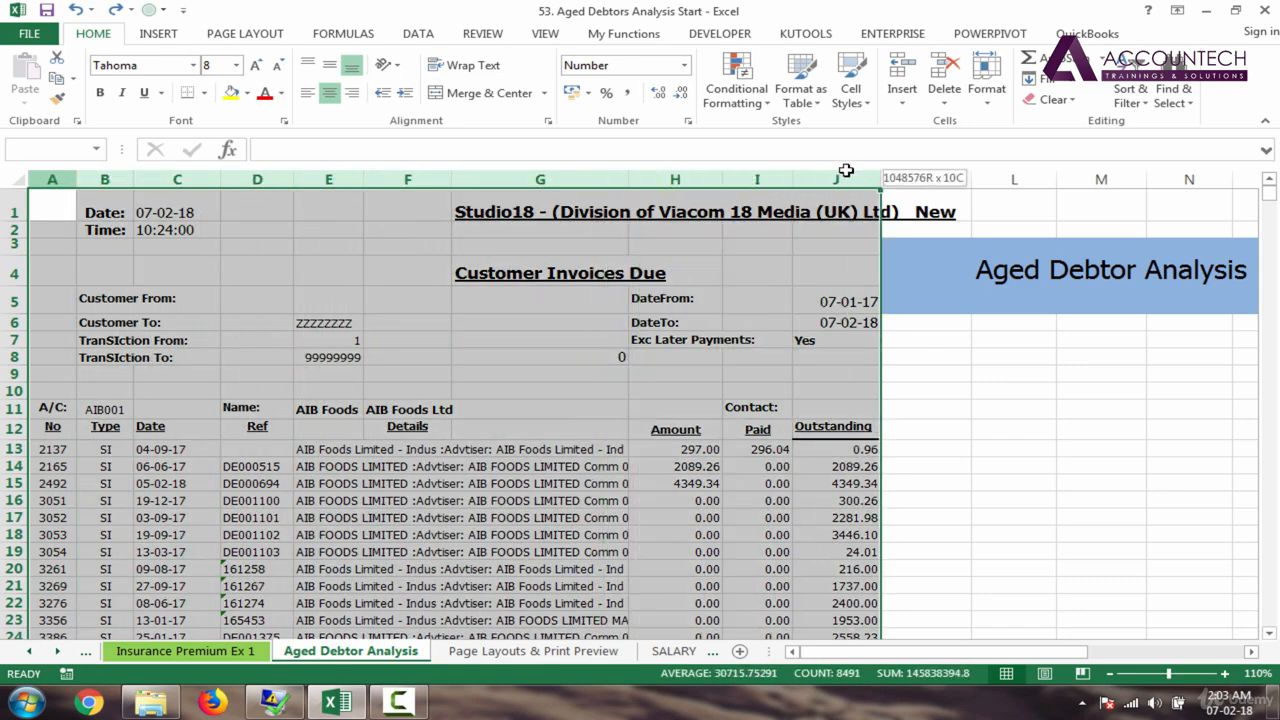
double_click(792, 177)
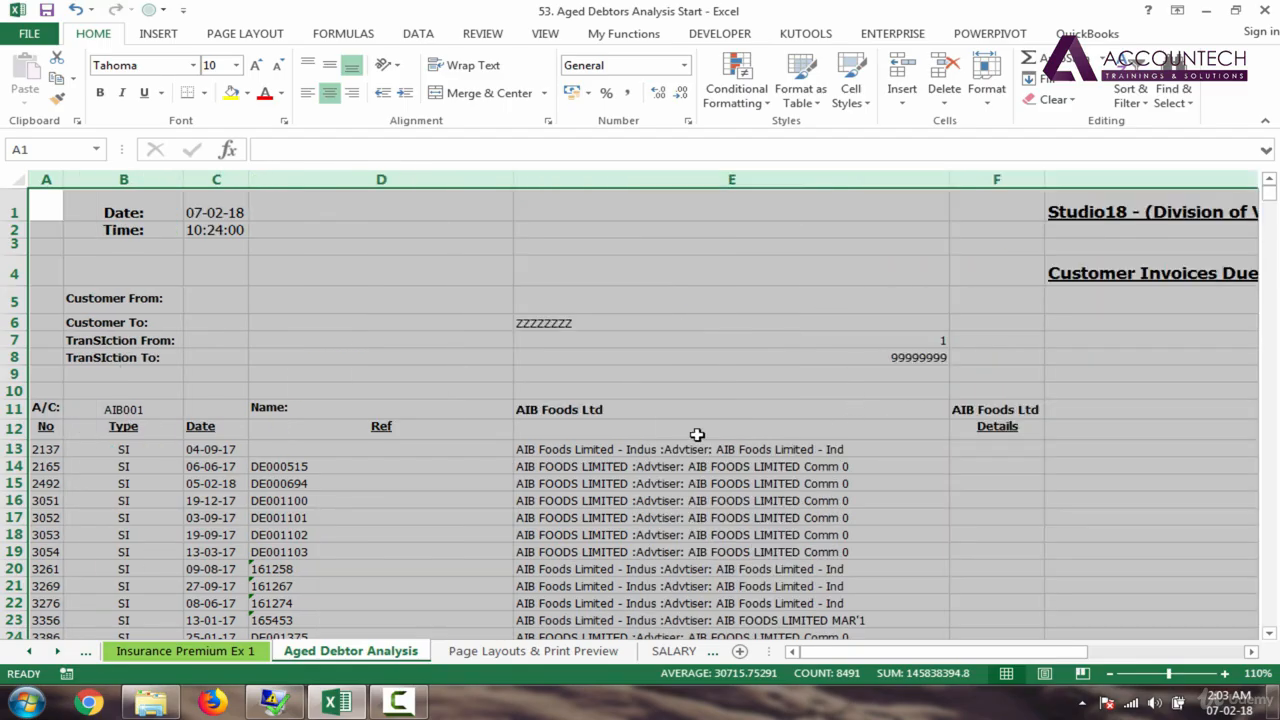
click(373, 324)
Step: Narrow column B, column D to about 20, and the details column E
mouse_move(184, 180)
mouse_down()
mouse_move(131, 182)
mouse_move(192, 181)
mouse_up()
click(252, 181)
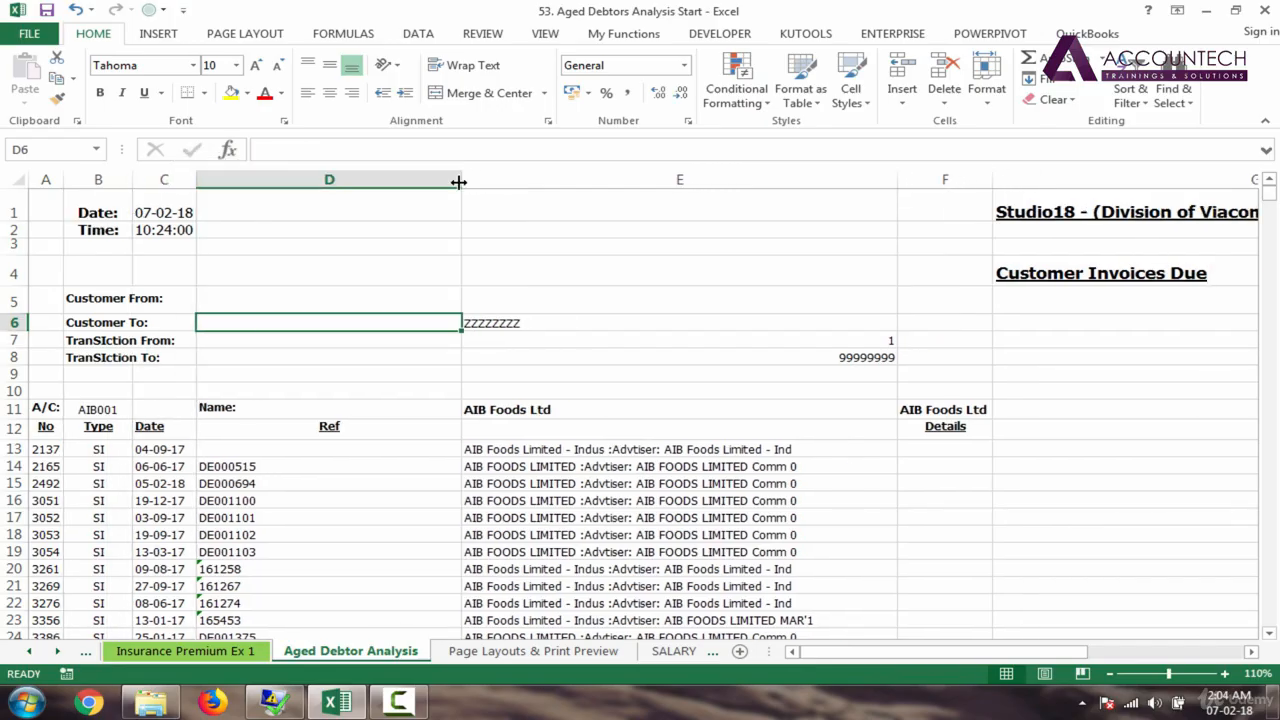
drag(461, 181, 290, 181)
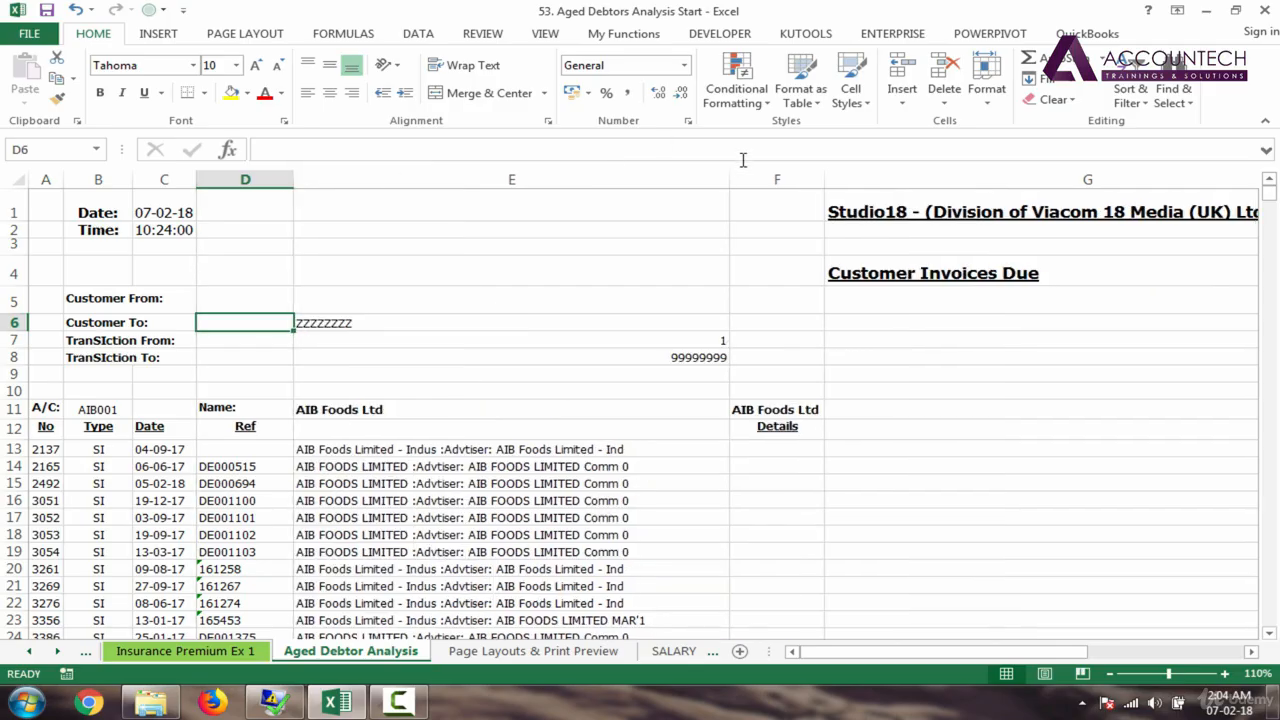
drag(720, 174, 657, 177)
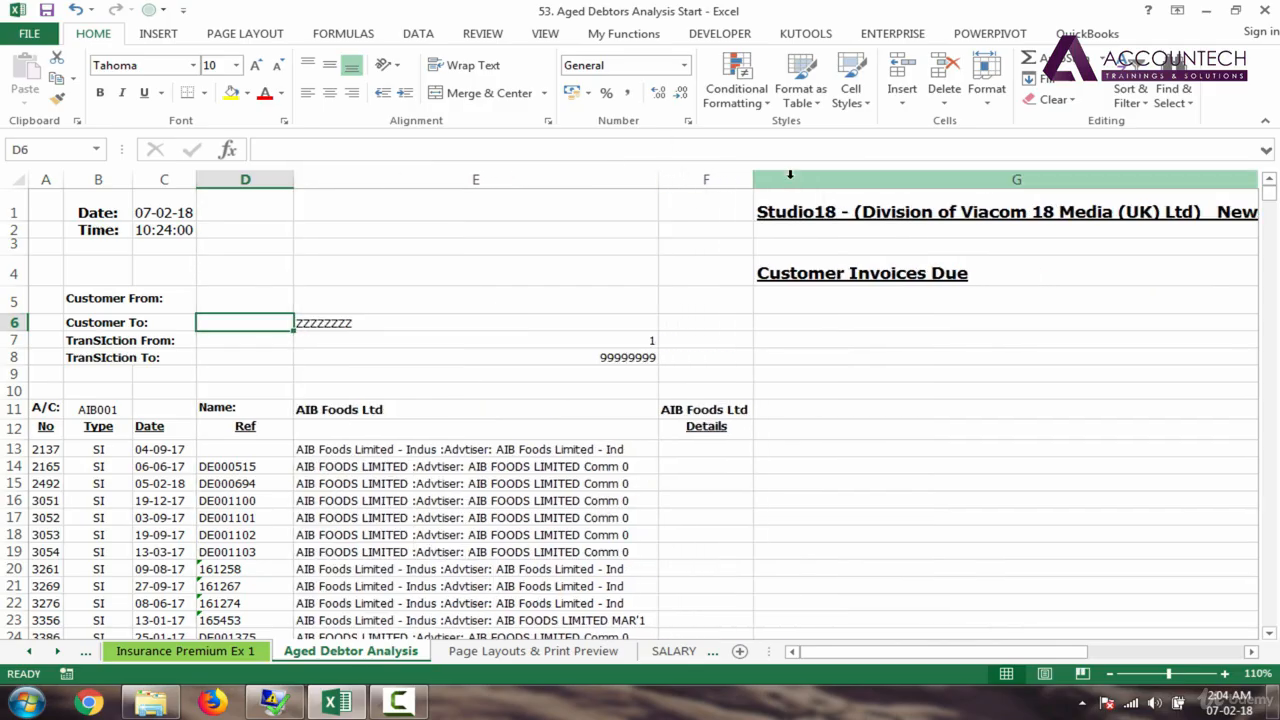
click(739, 177)
drag(894, 654, 958, 652)
click(533, 410)
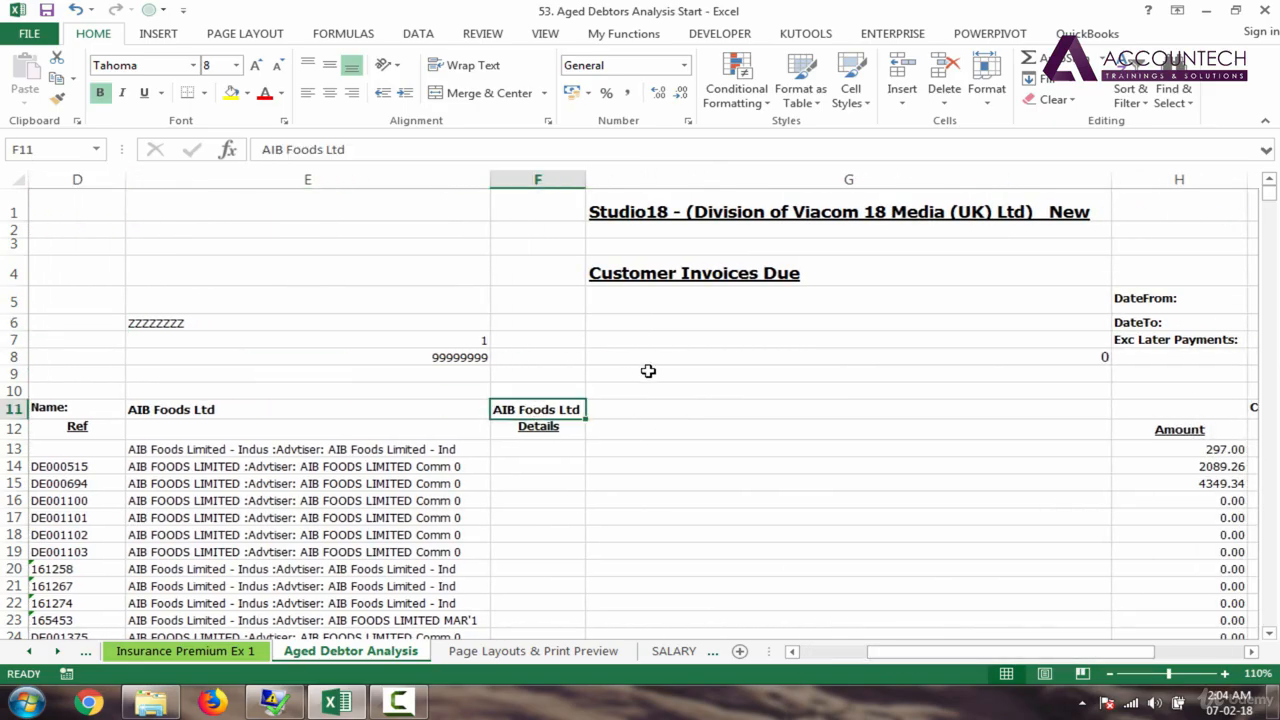
mouse_move(1274, 203)
mouse_down()
mouse_move(1275, 216)
mouse_move(1270, 193)
mouse_move(1272, 225)
mouse_move(1270, 190)
mouse_up()
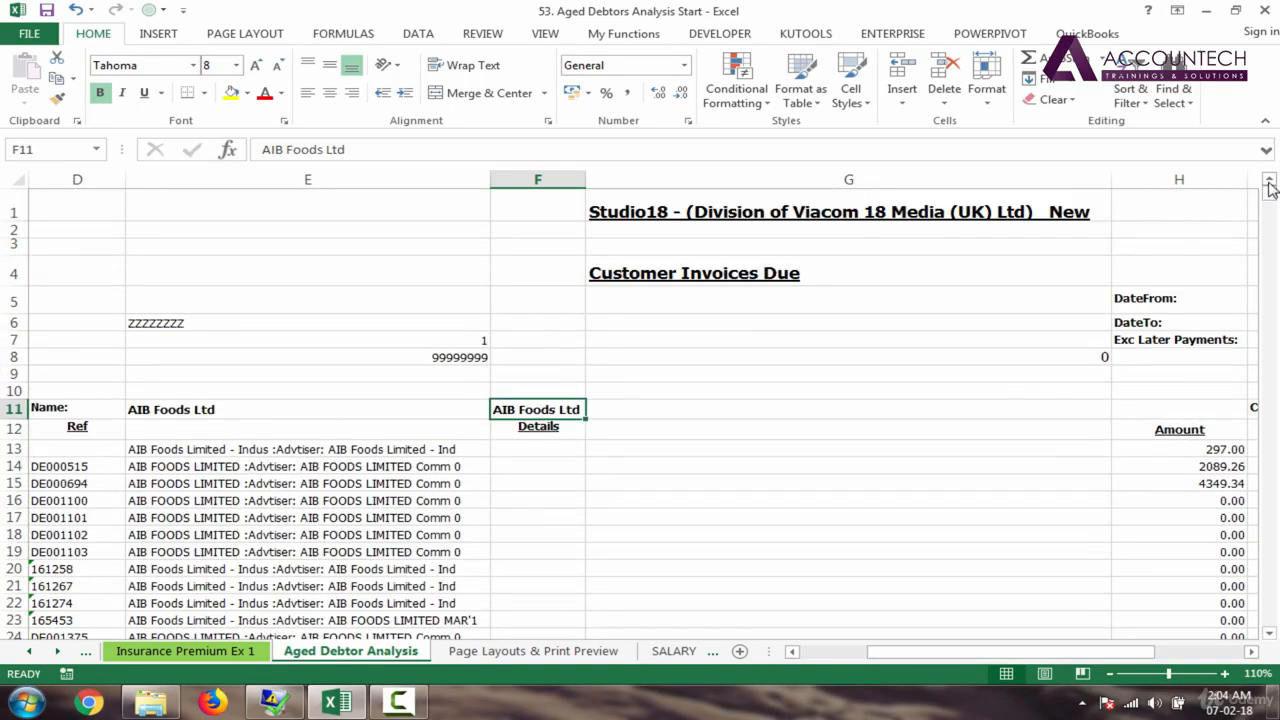
Step: Delete column F, move the title block F1:F4 into E1, and widen column E
right_click(548, 177)
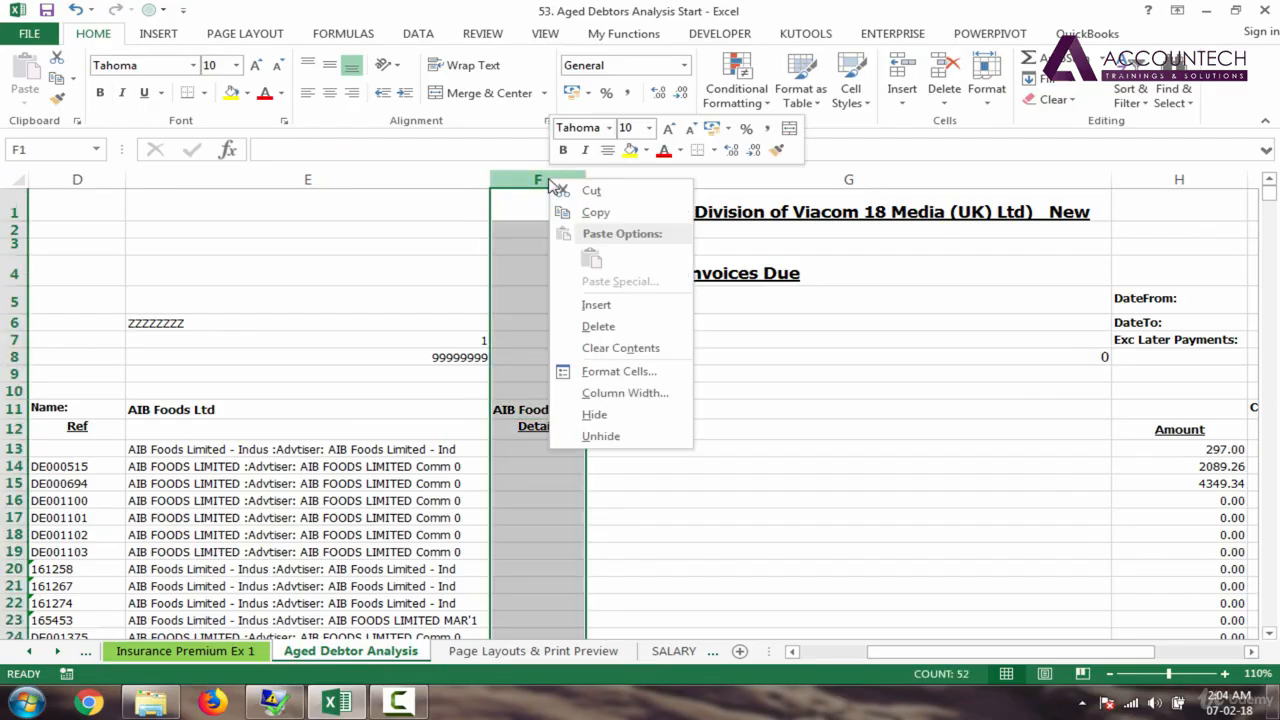
click(612, 326)
click(777, 357)
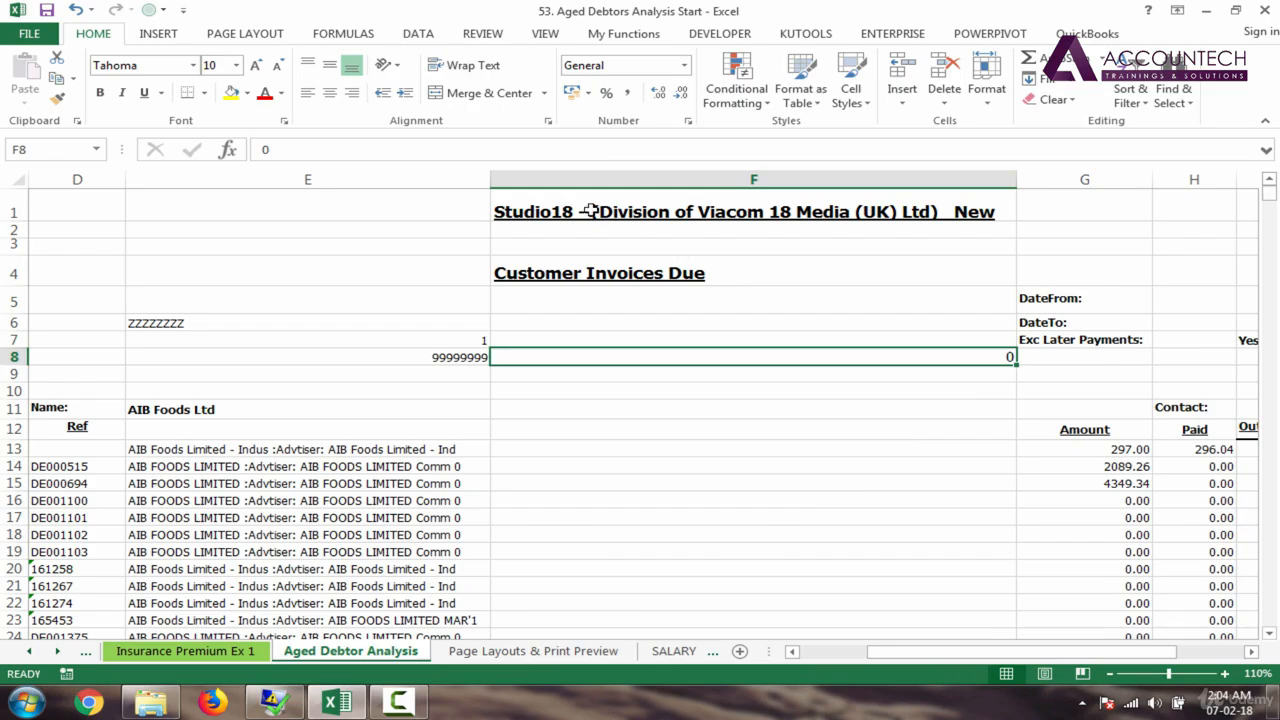
drag(584, 205, 593, 265)
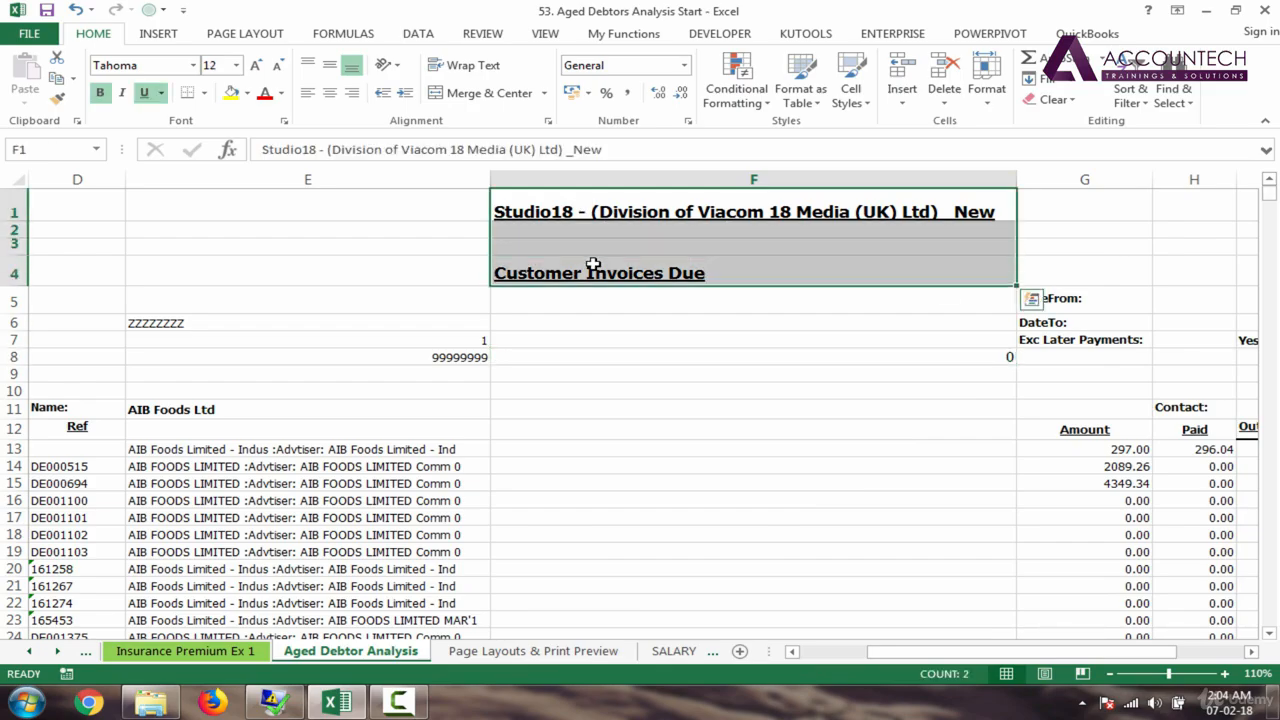
key(ctrl+x)
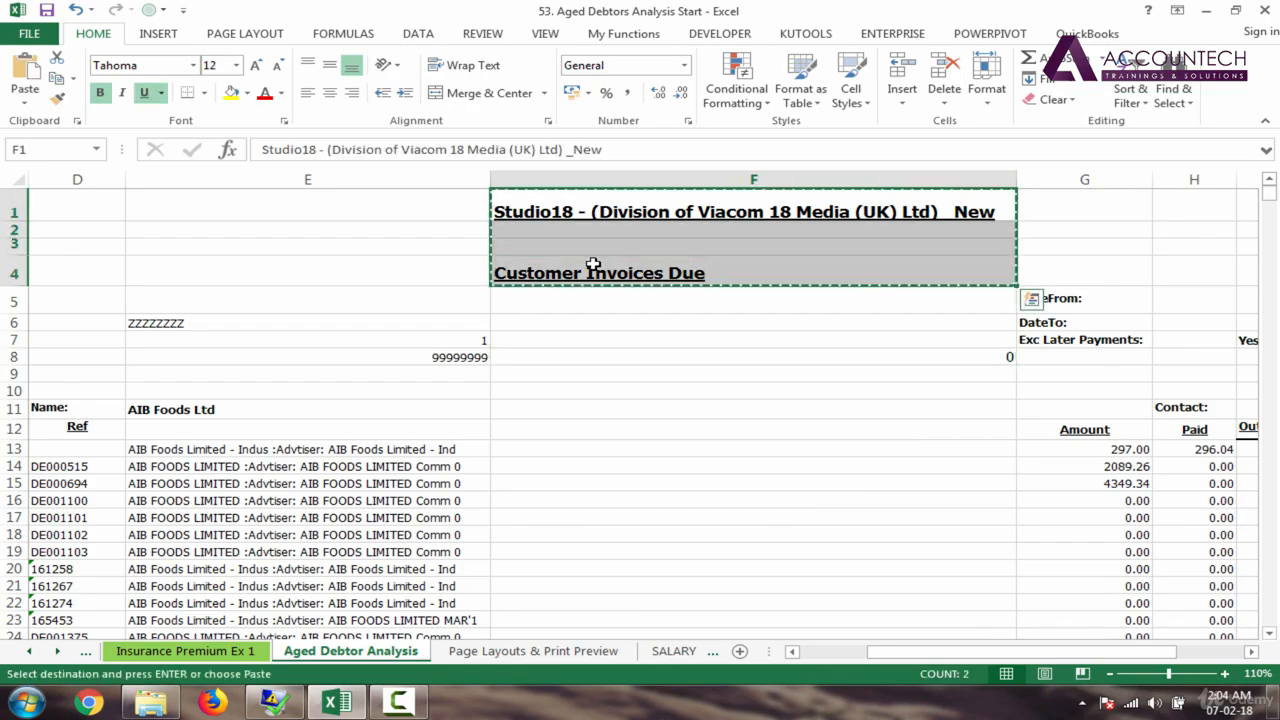
key(Left)
key(ctrl+v)
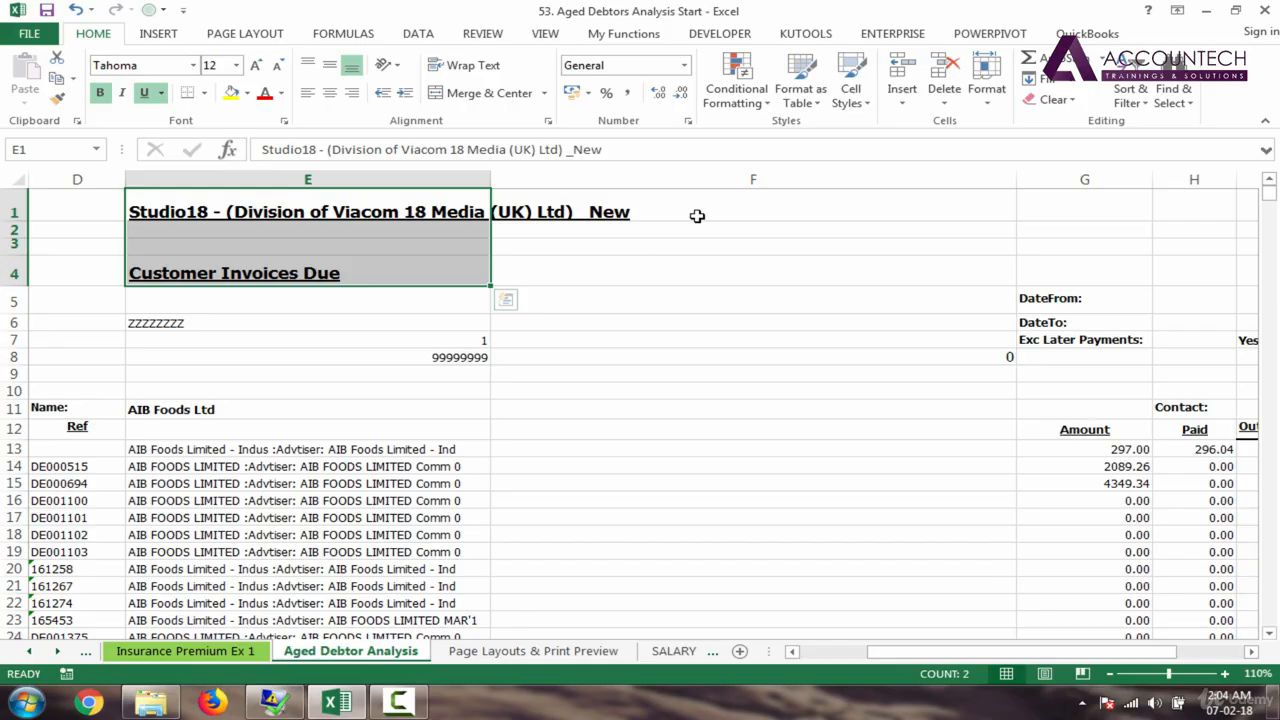
drag(491, 180, 553, 181)
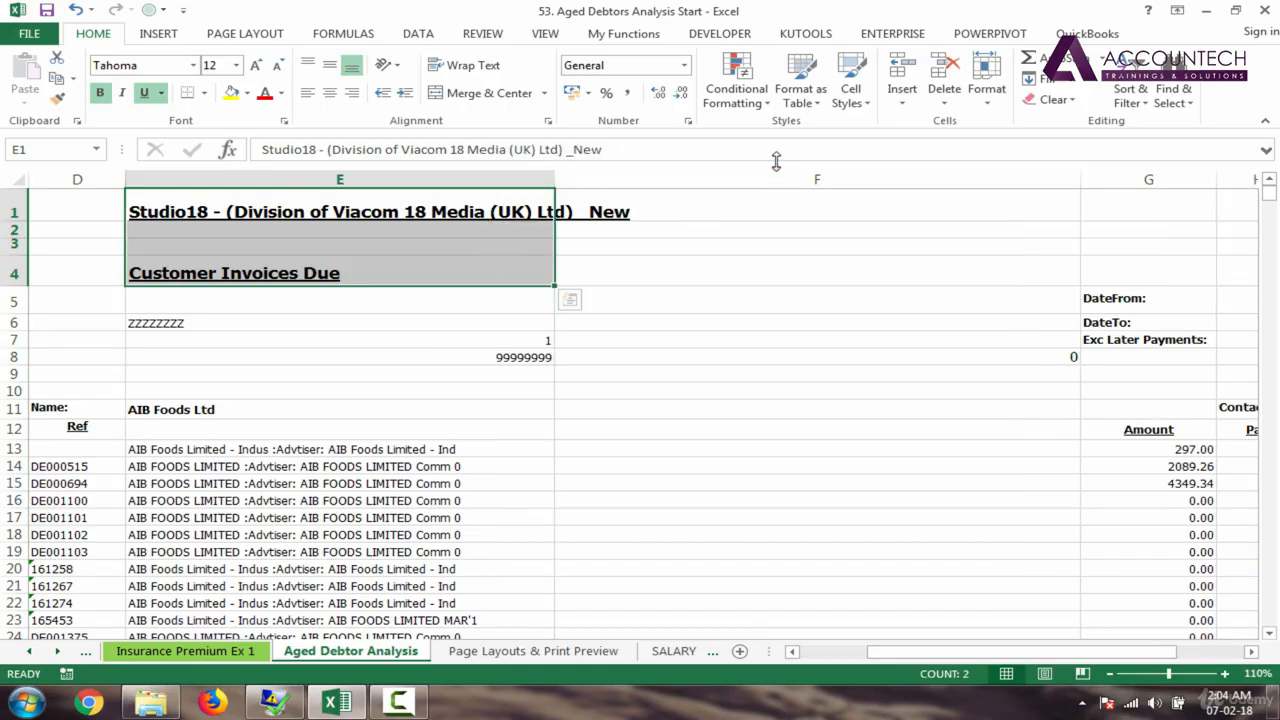
Step: Select the now empty column F and bring up its options to delete it
click(817, 178)
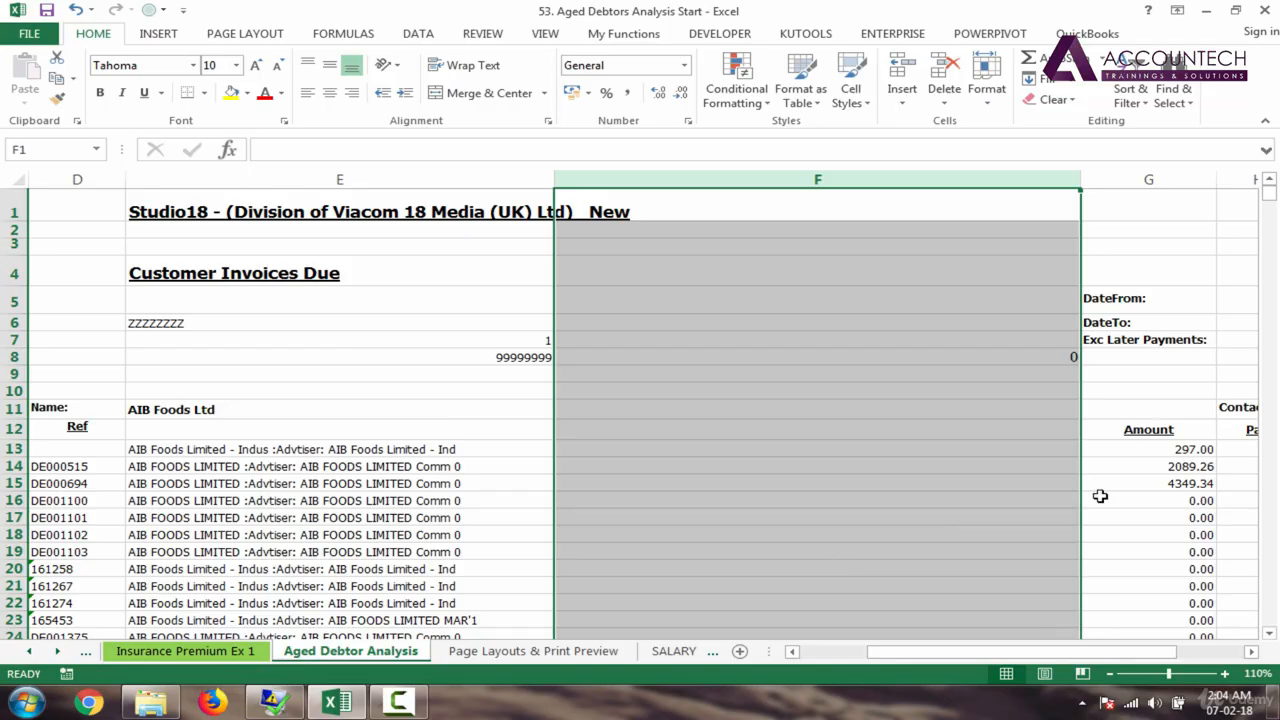
mouse_move(1272, 205)
mouse_down()
mouse_move(1270, 225)
mouse_move(1273, 181)
mouse_up()
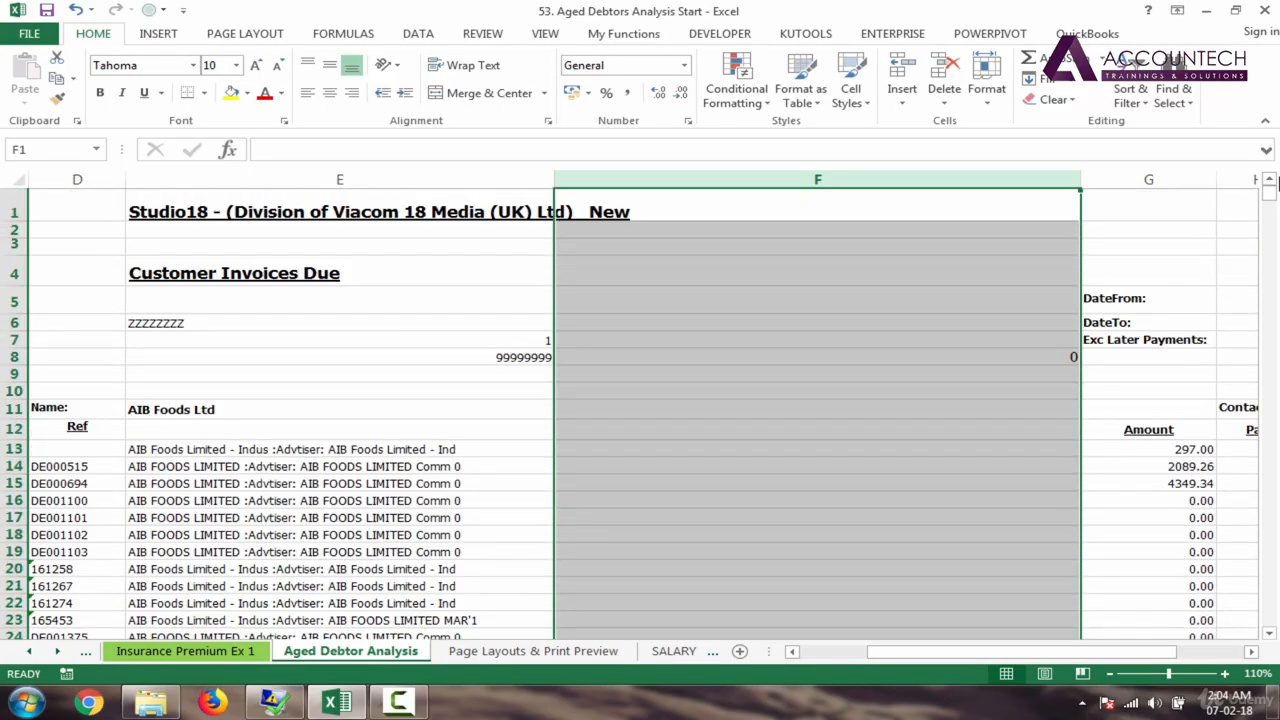
click(828, 291)
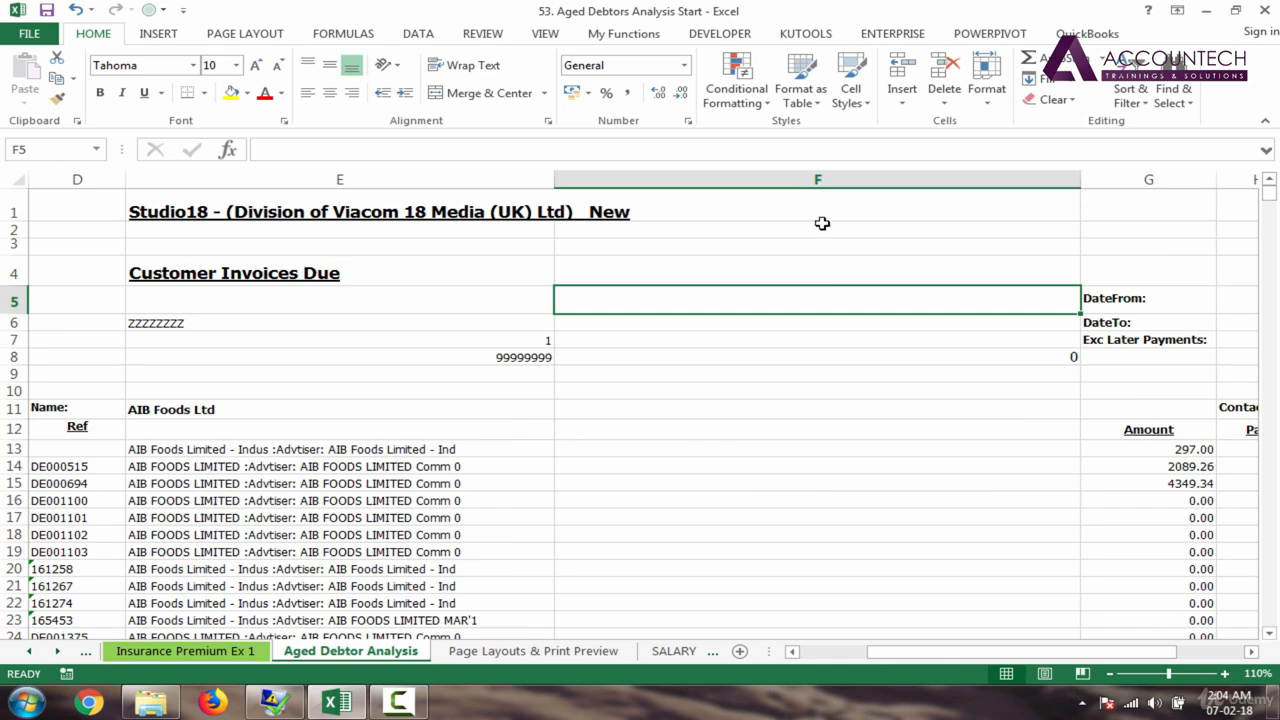
click(790, 175)
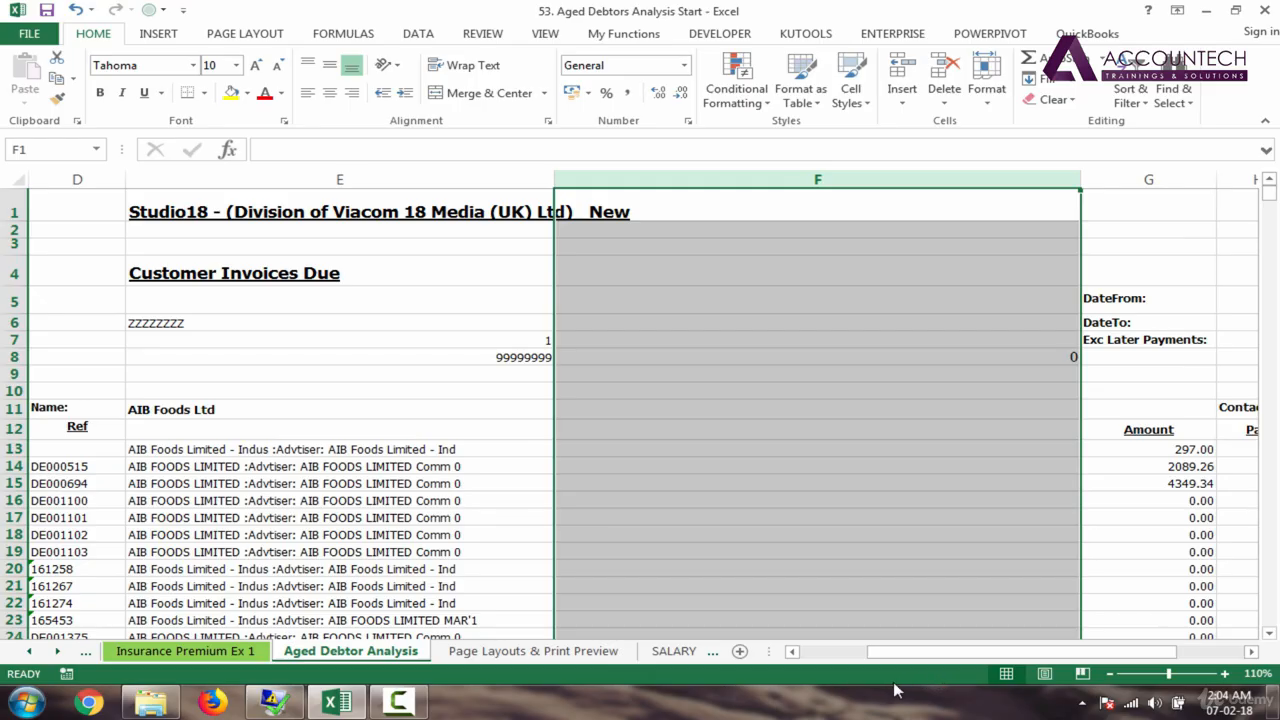
right_click(758, 175)
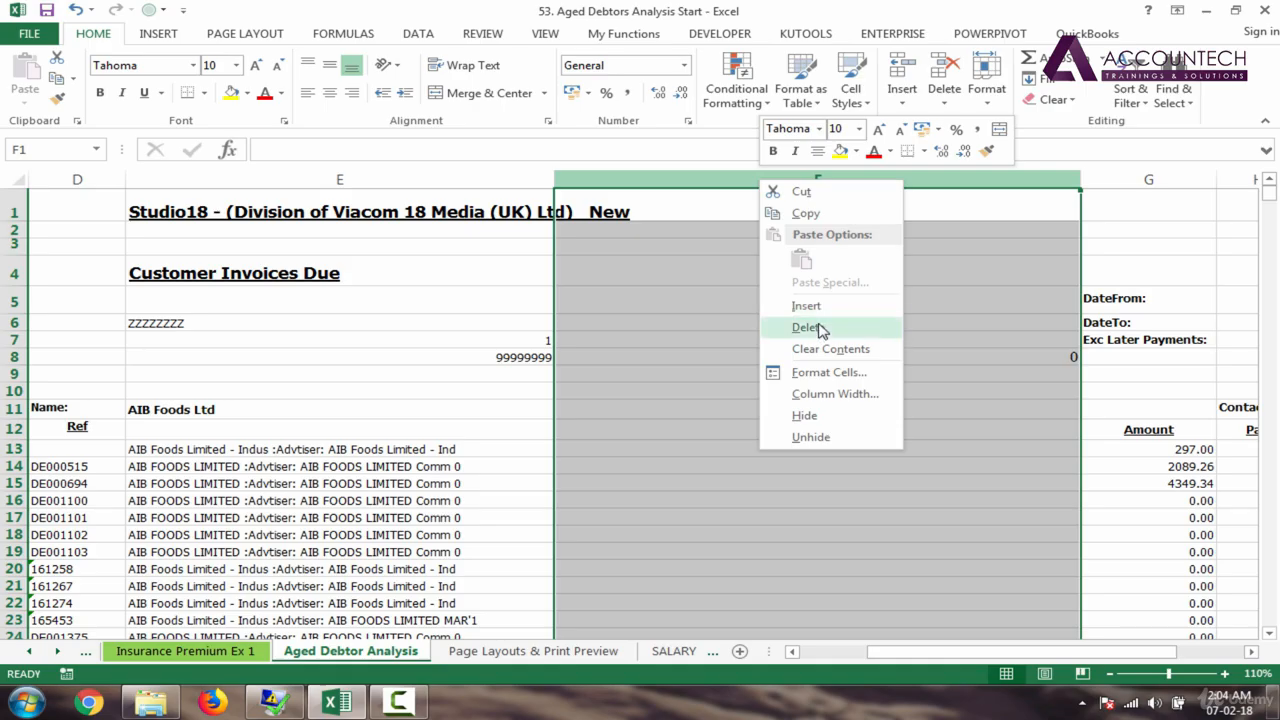
key(Escape)
Step: Narrow the details, Amount, Paid and Outstanding columns E to H
drag(553, 180, 477, 180)
drag(612, 178, 577, 178)
drag(661, 183, 640, 180)
drag(723, 178, 717, 178)
click(643, 384)
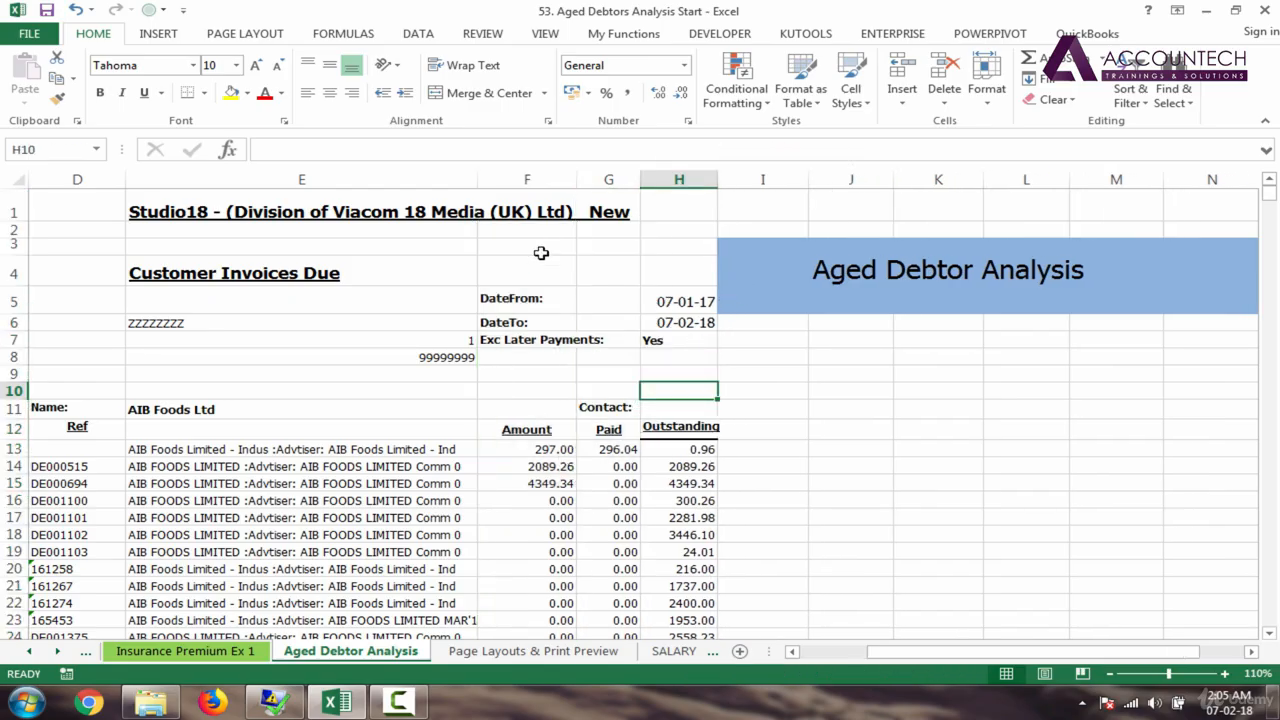
Step: Narrow the Amount column F and details column E further, then scroll back to column A
drag(575, 179, 553, 179)
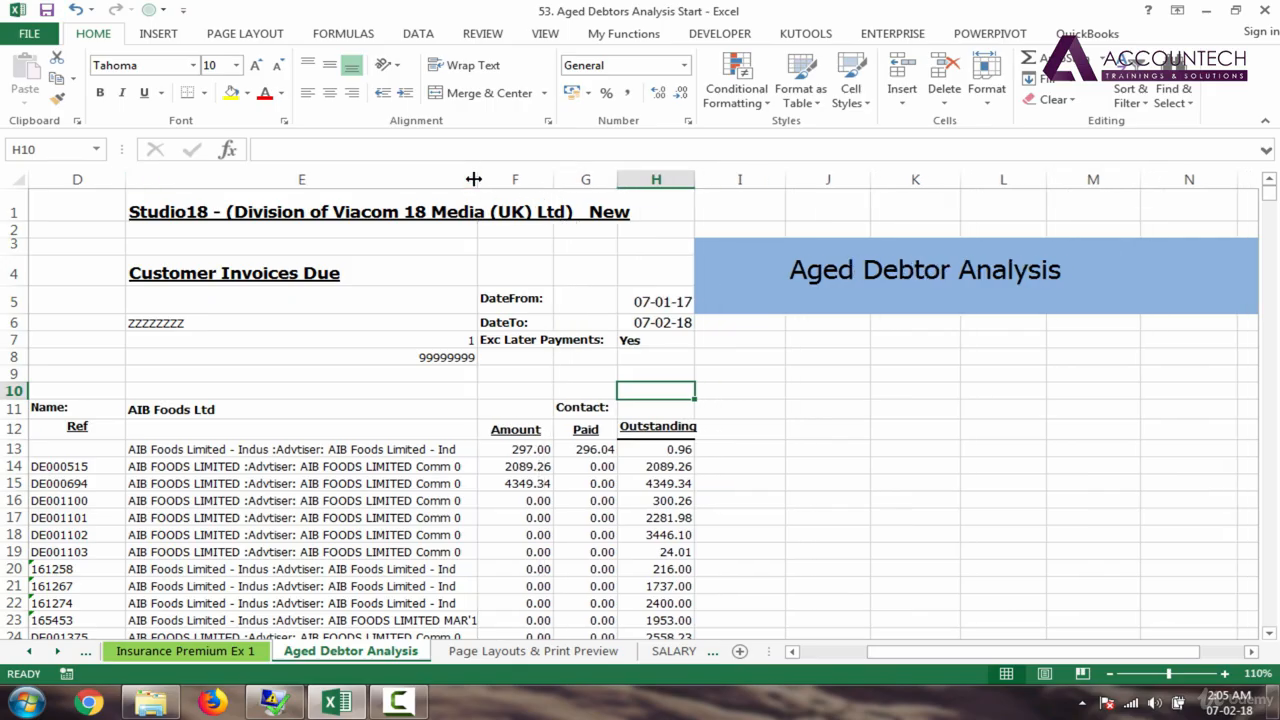
drag(474, 179, 460, 178)
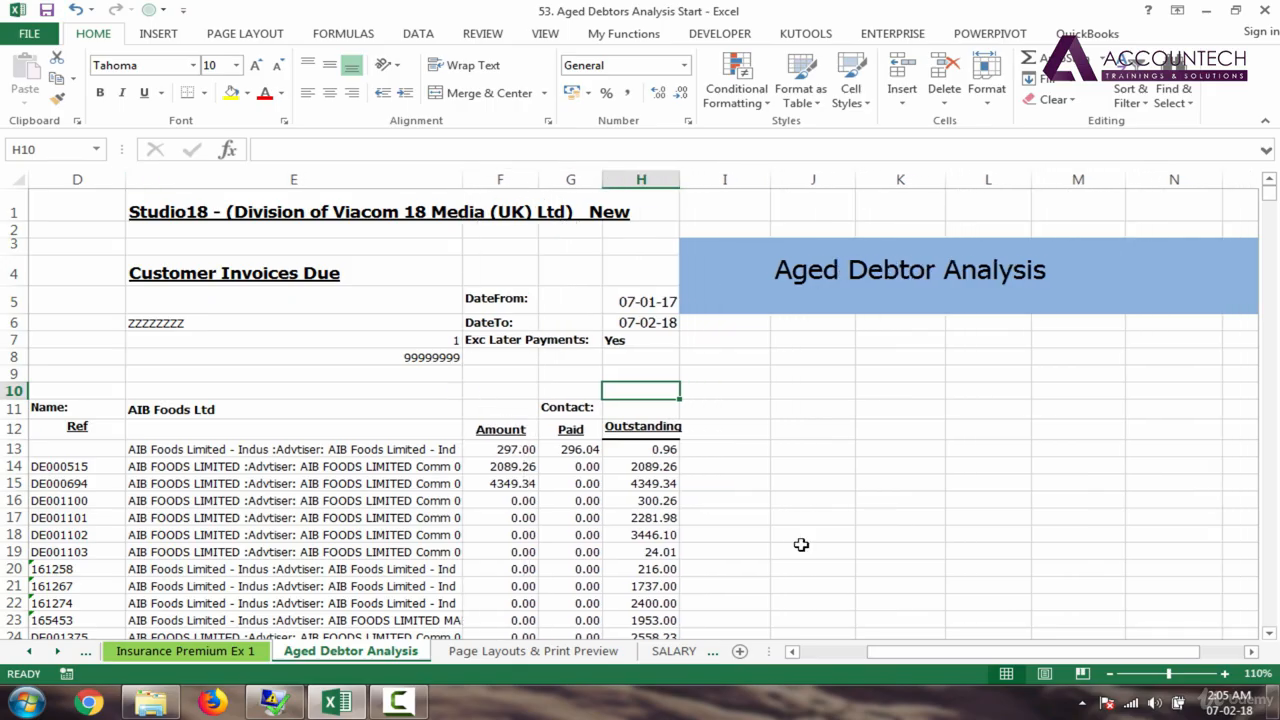
drag(935, 652, 867, 652)
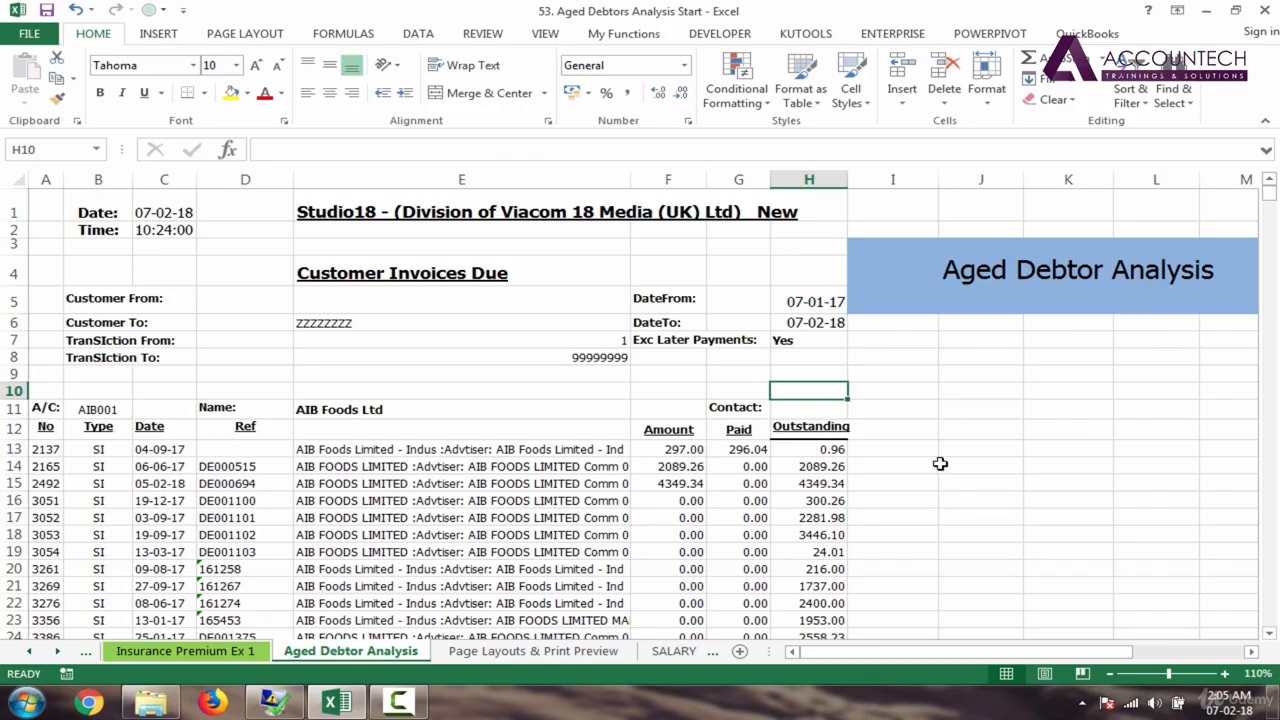
Step: Enter the 0–30 and 31–60 band limits in I11:J12
click(901, 407)
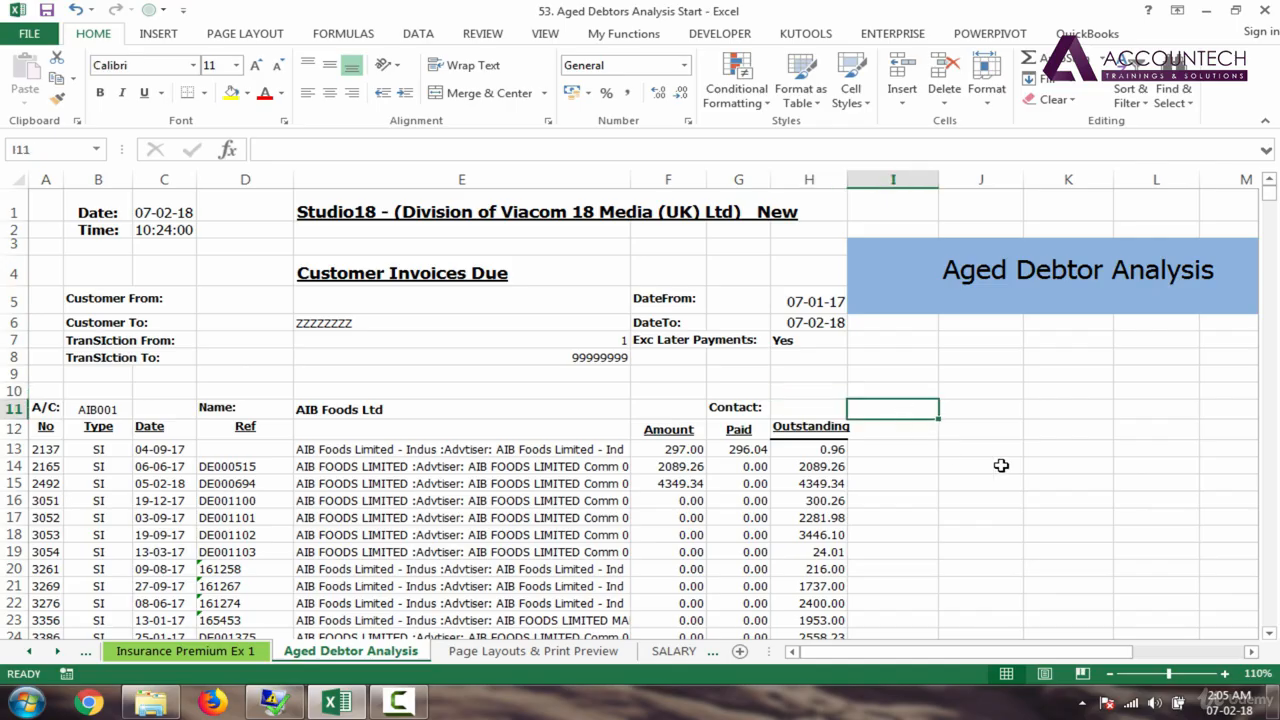
text(0)
key(Return)
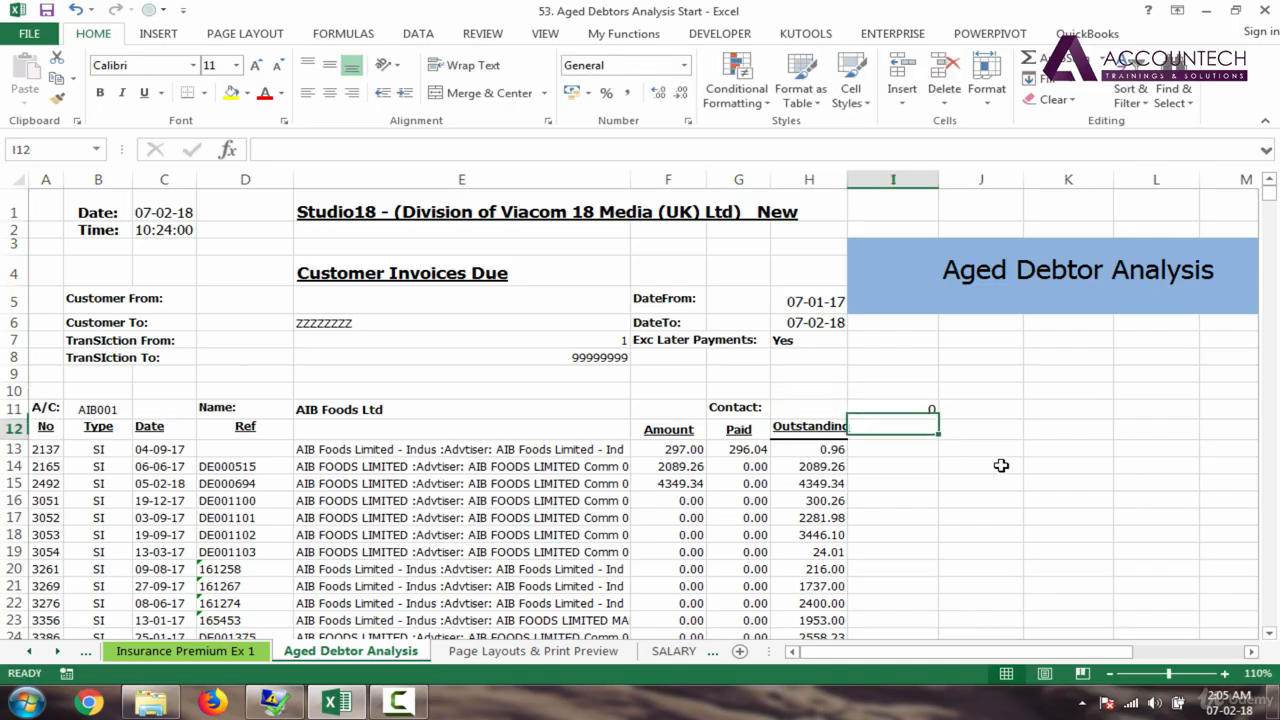
text(30)
key(Tab)
click(986, 408)
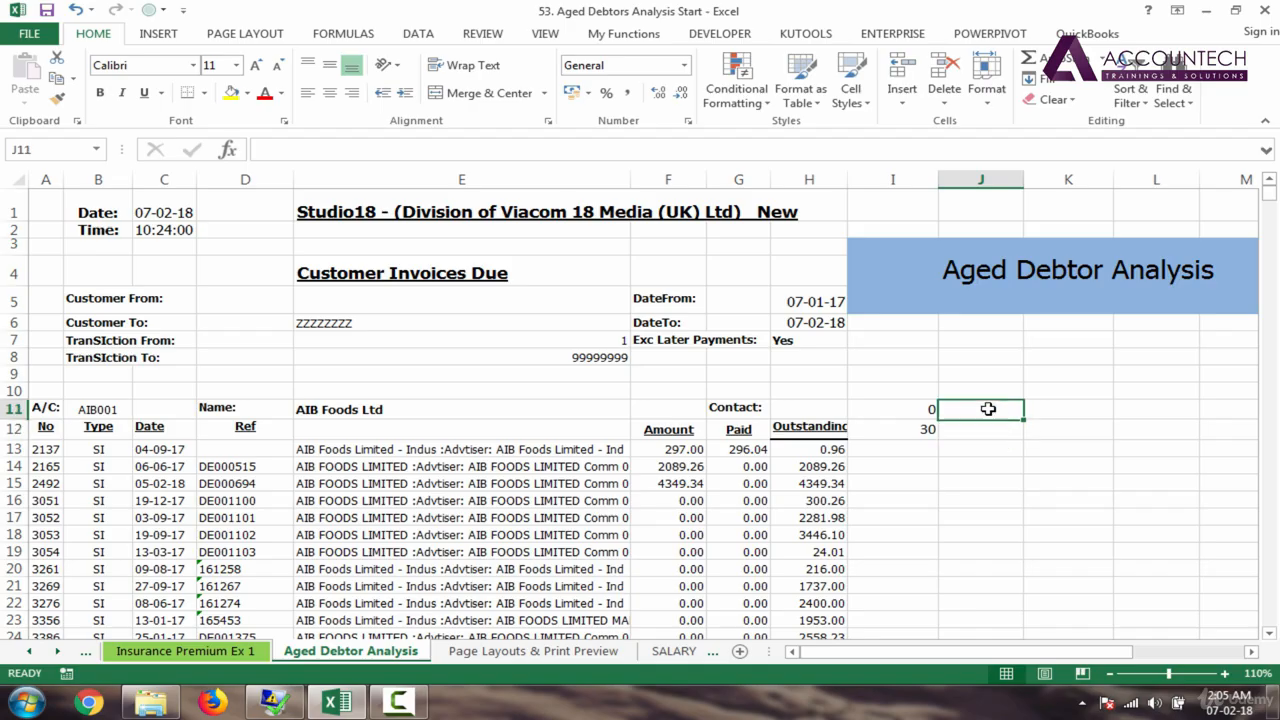
text(31)
key(Return)
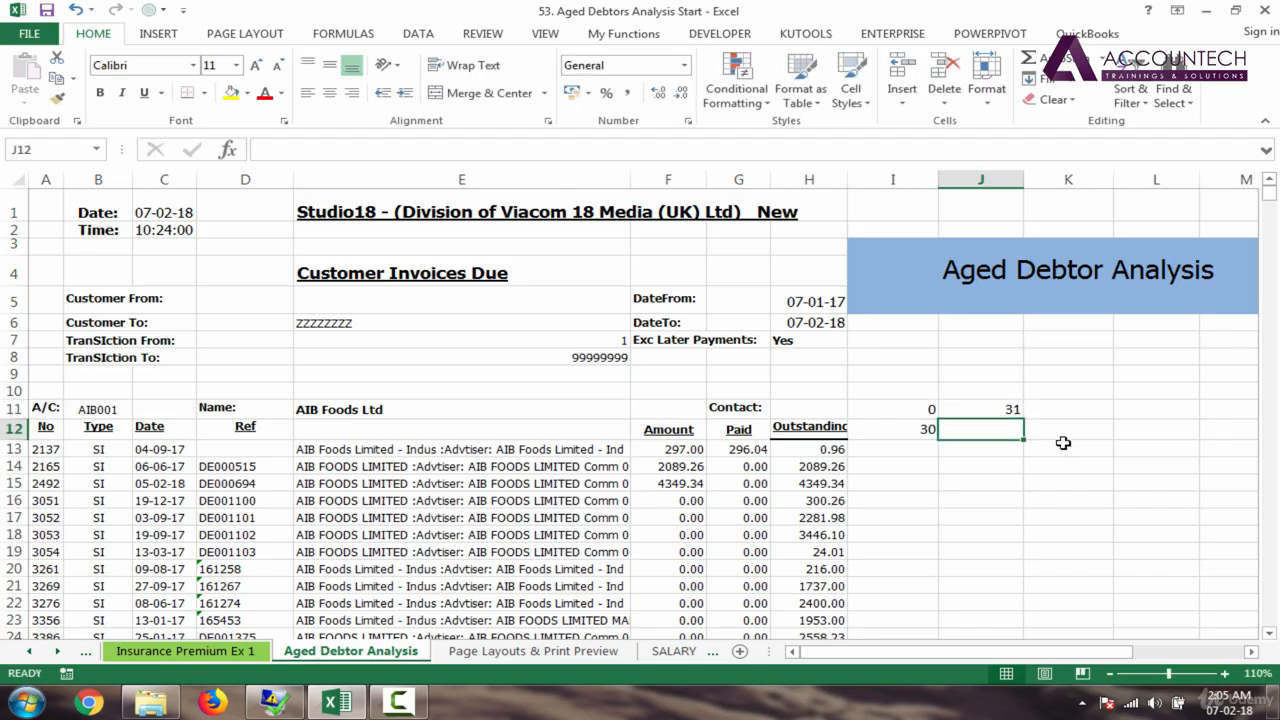
text(60)
click(1063, 434)
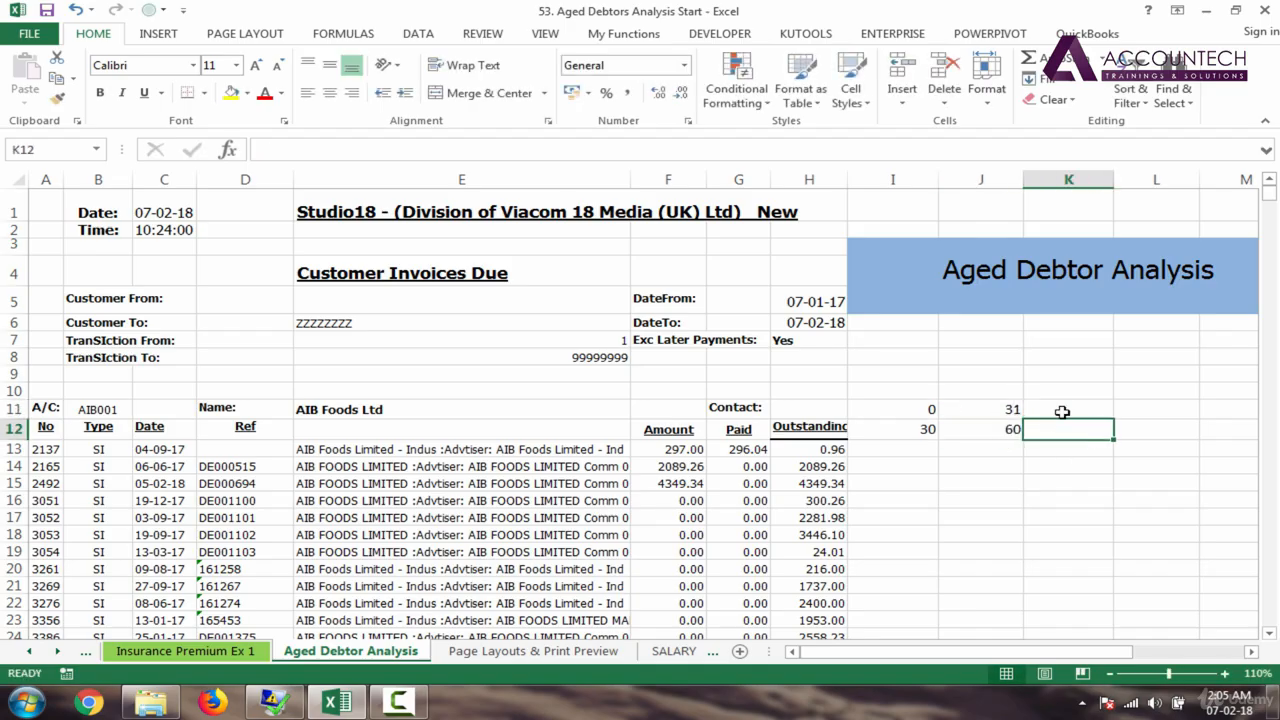
Step: Enter the 61–90 band limits in K11:K12 and select the 31 and 61 band starts
click(1062, 412)
text(61)
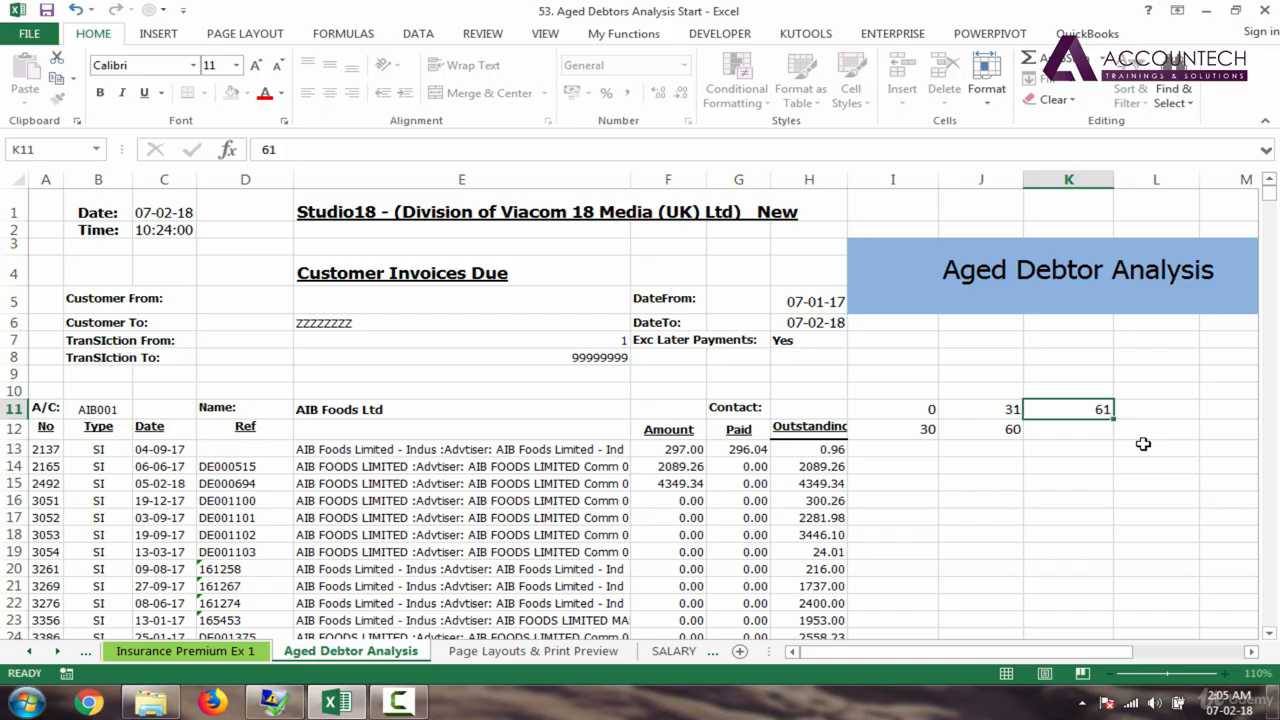
key(Return)
text(90)
key(Return)
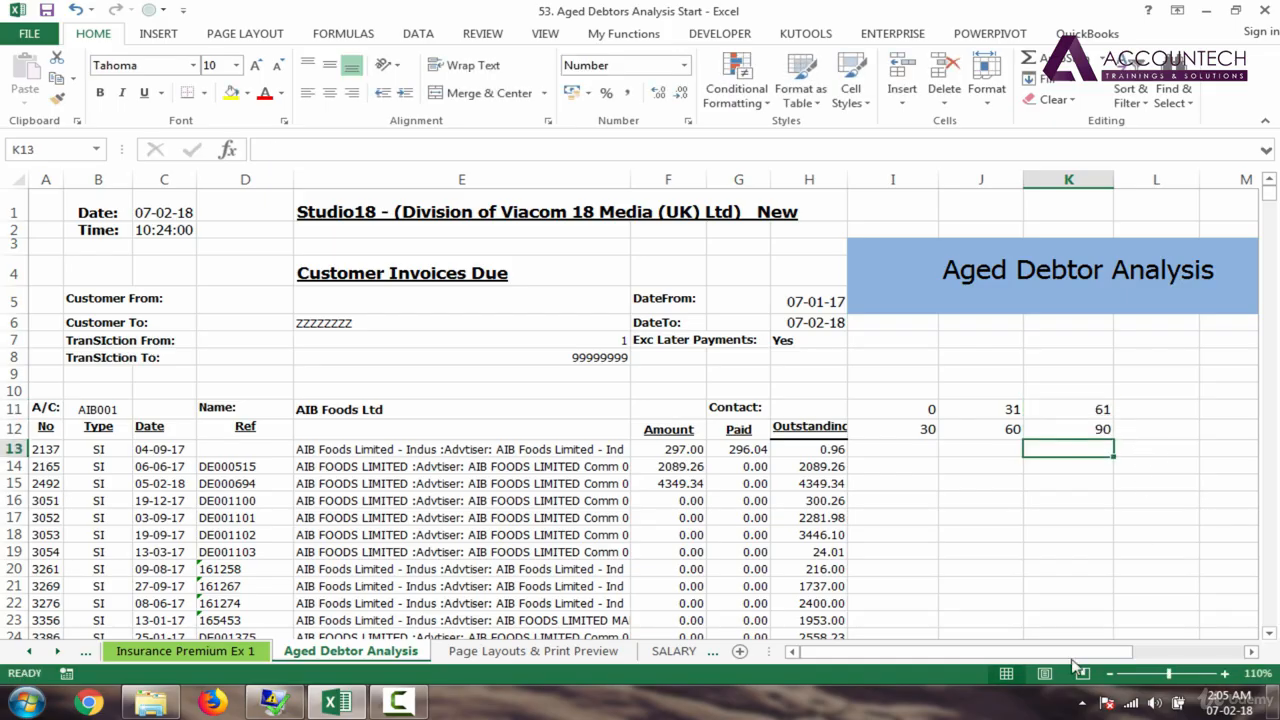
drag(805, 651, 903, 636)
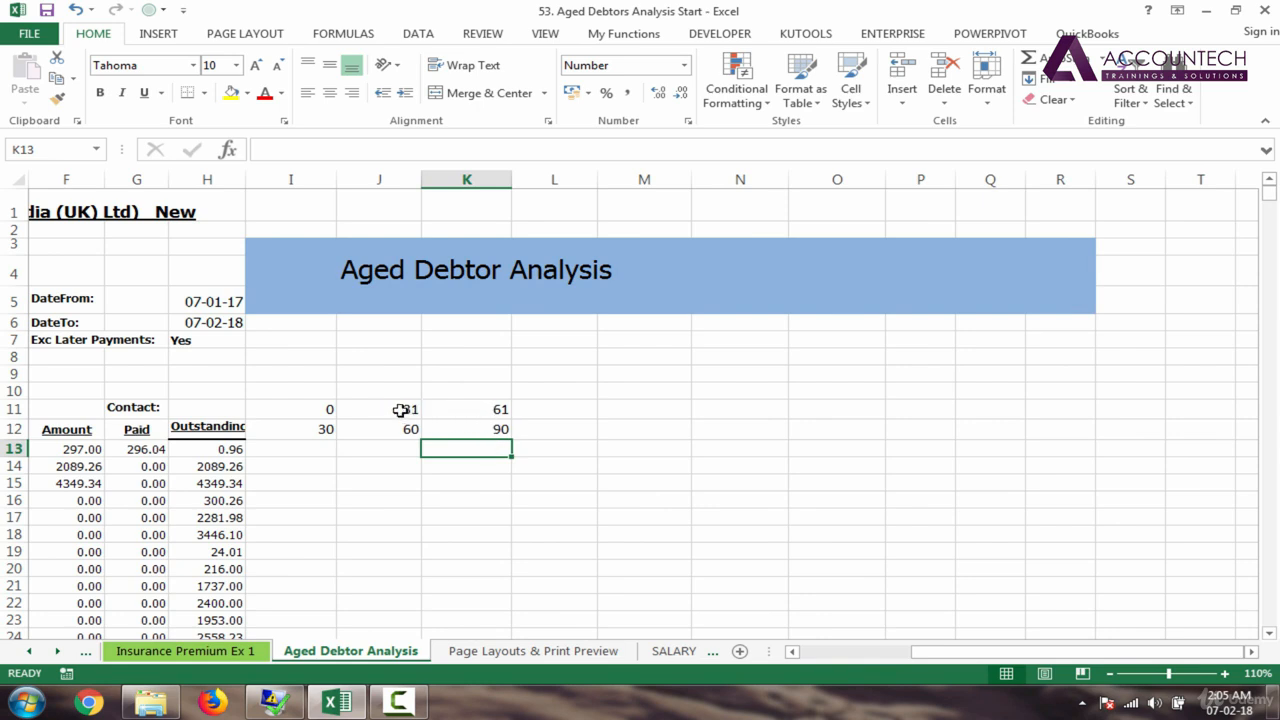
drag(400, 409, 513, 411)
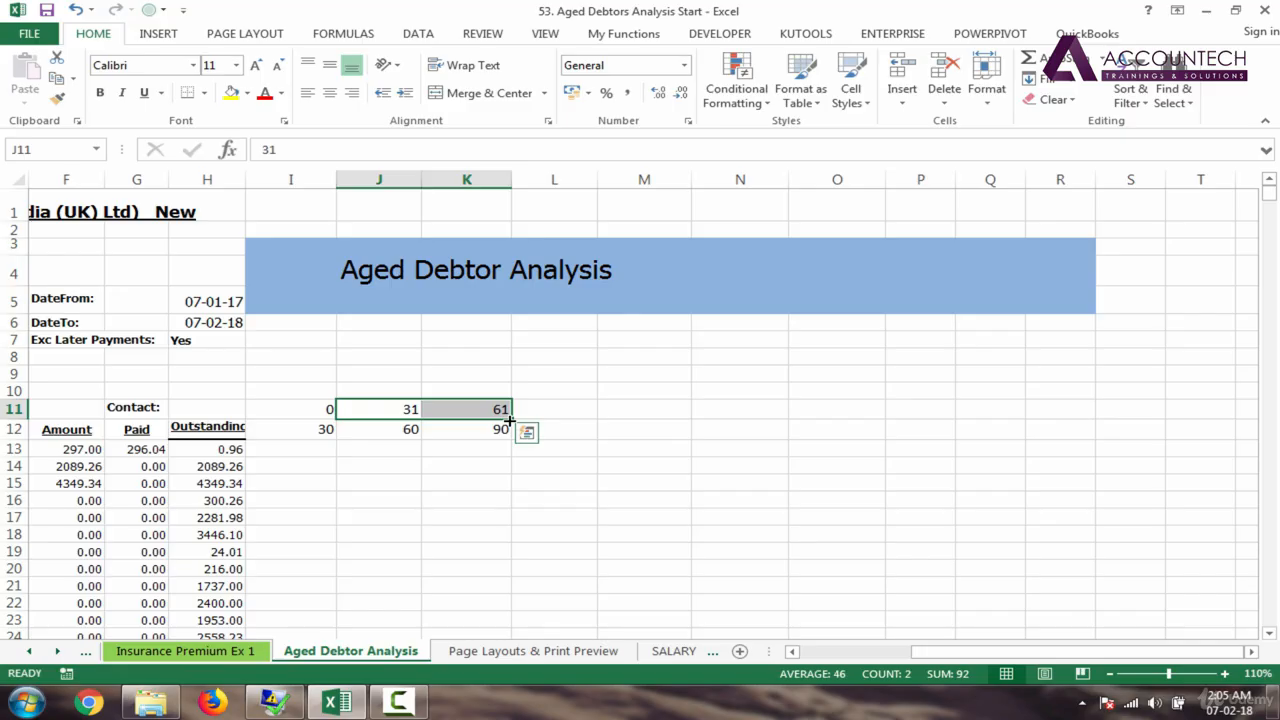
Step: Fill the band series to 331–360 in column T and add Older / >360 in U11:U12
drag(514, 421, 991, 411)
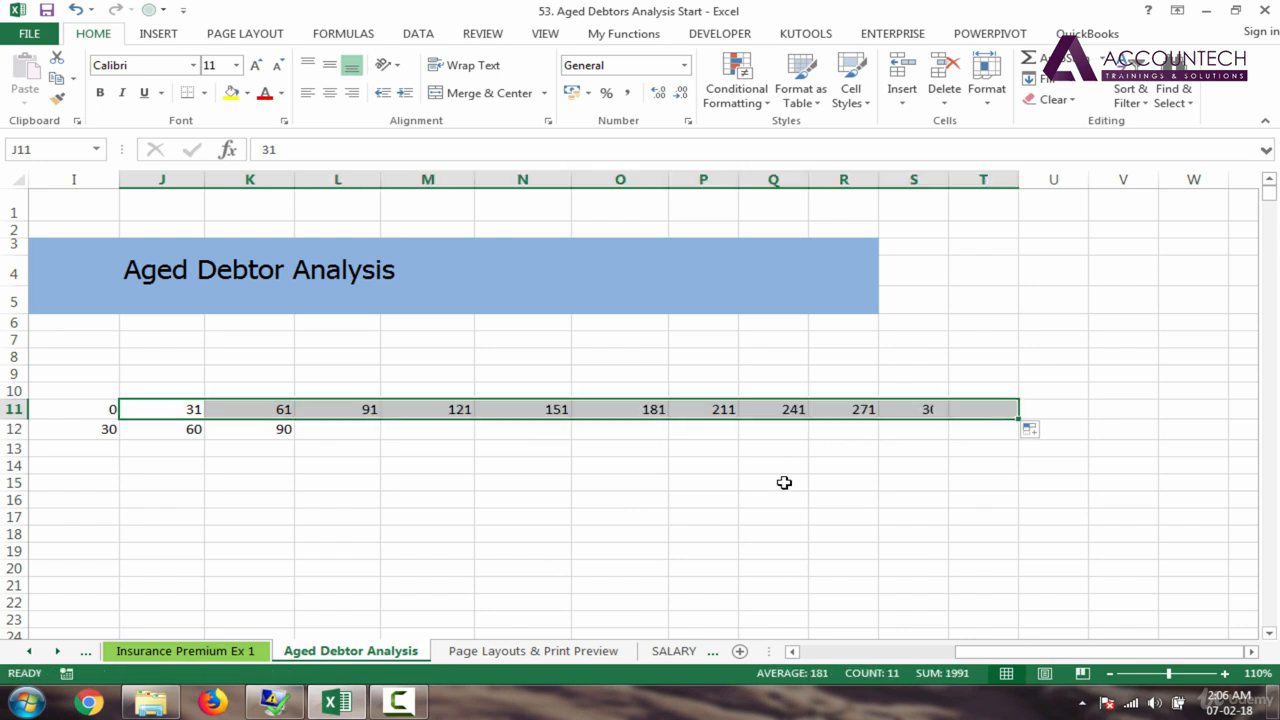
drag(186, 433, 1063, 431)
click(1063, 431)
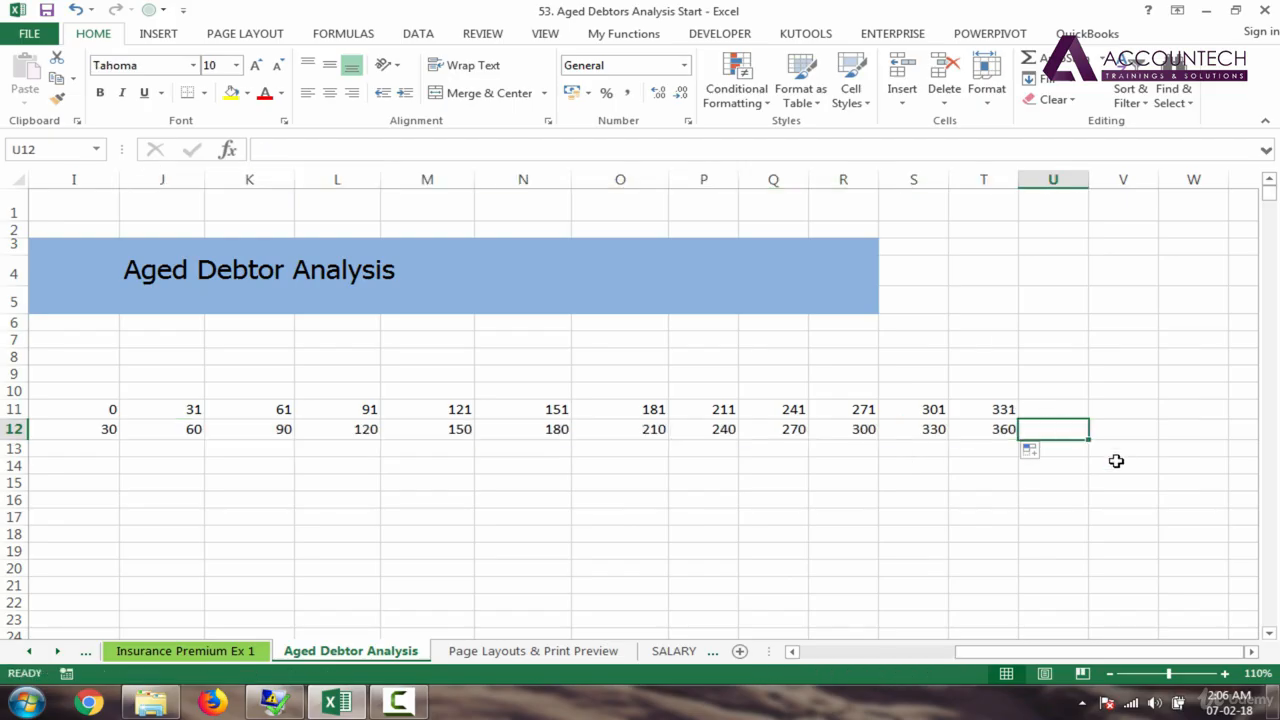
text(>360)
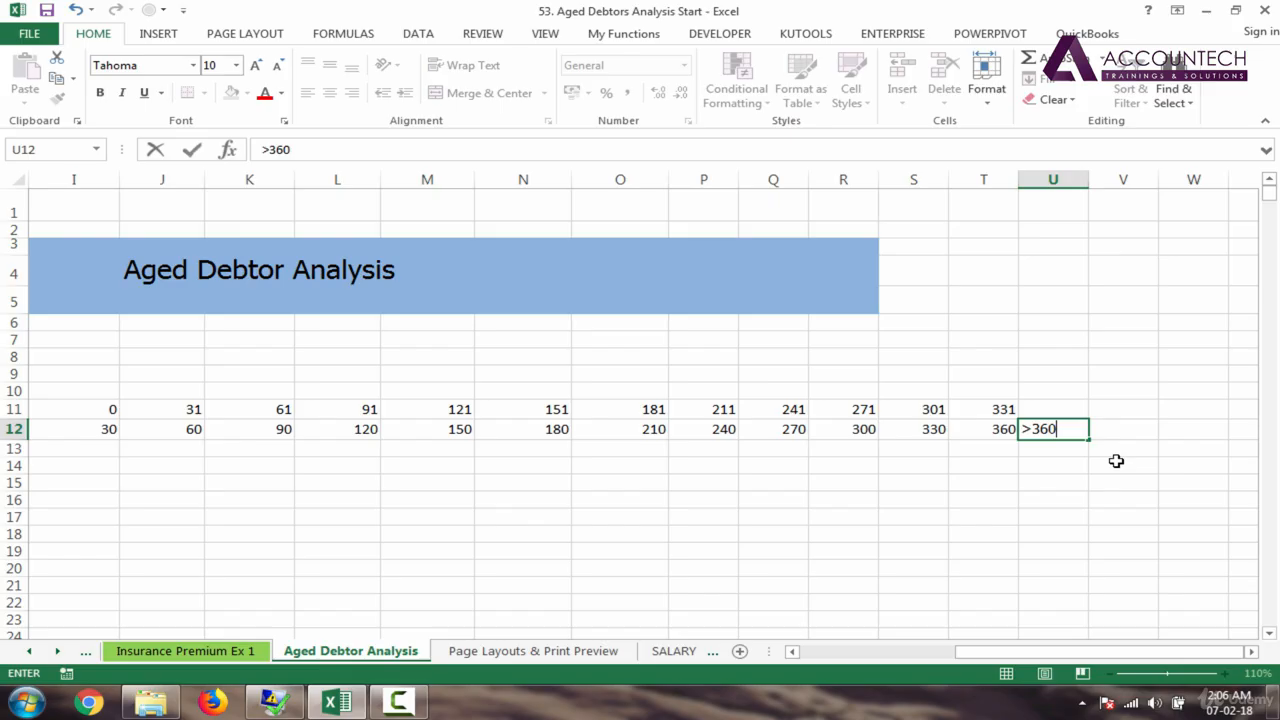
key(Return)
click(1048, 432)
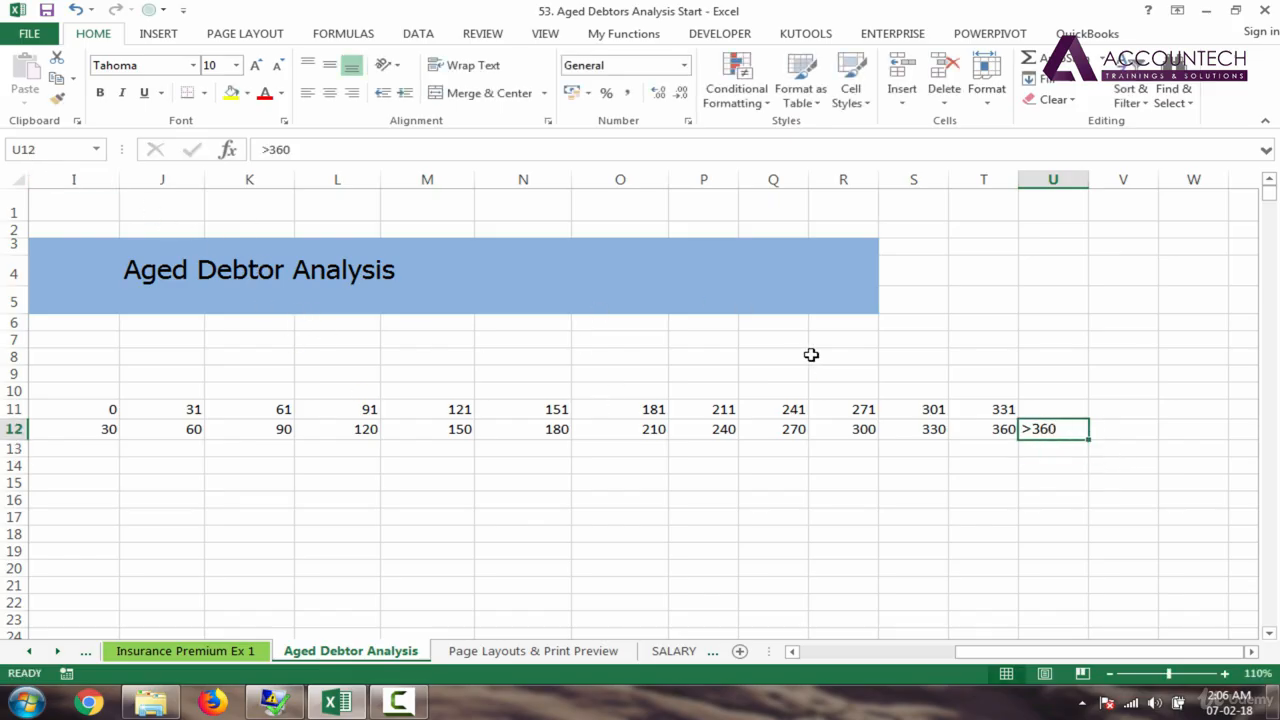
click(1061, 414)
text(Old)
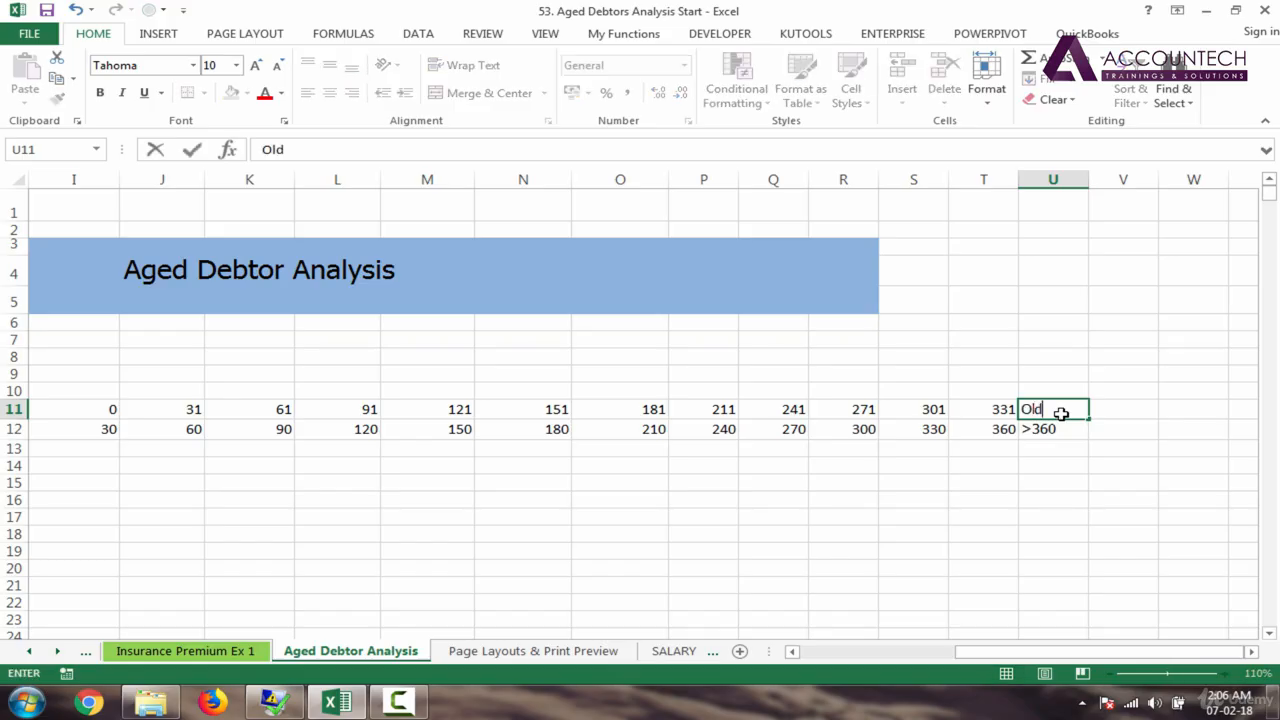
text(er)
key(Return)
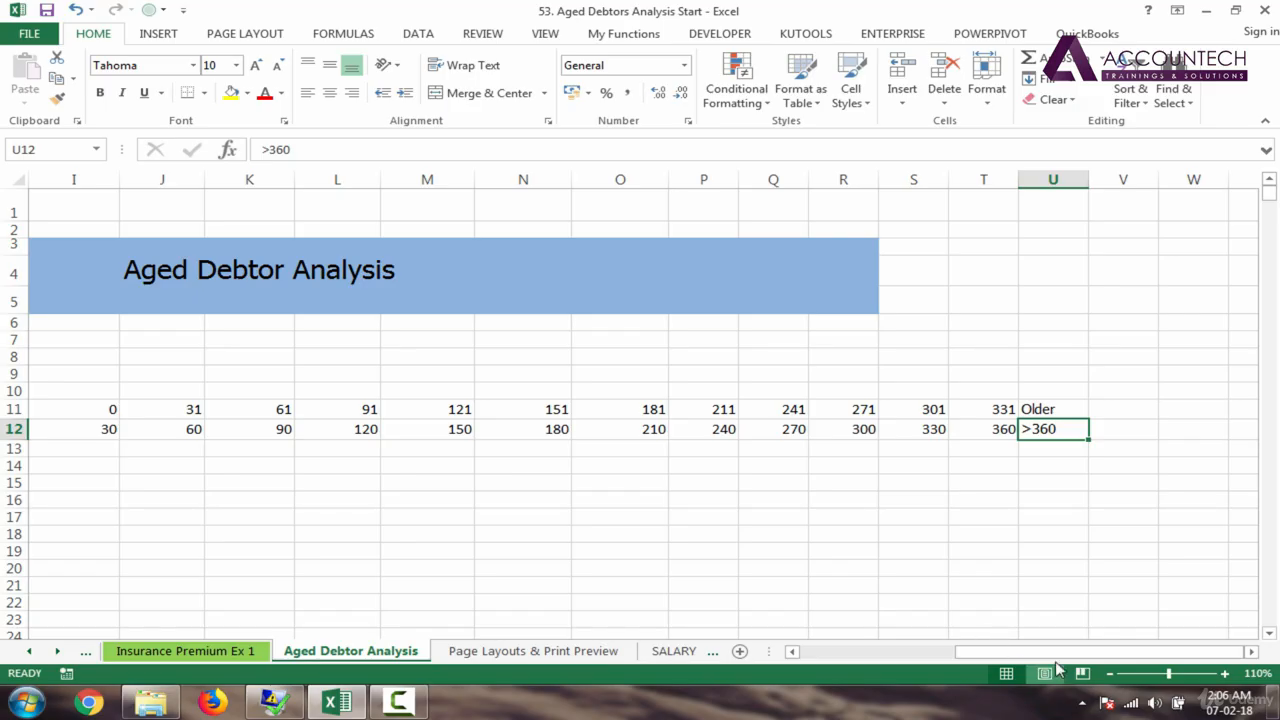
Step: Give the ageing band columns I to U one uniform width
drag(1050, 656, 986, 660)
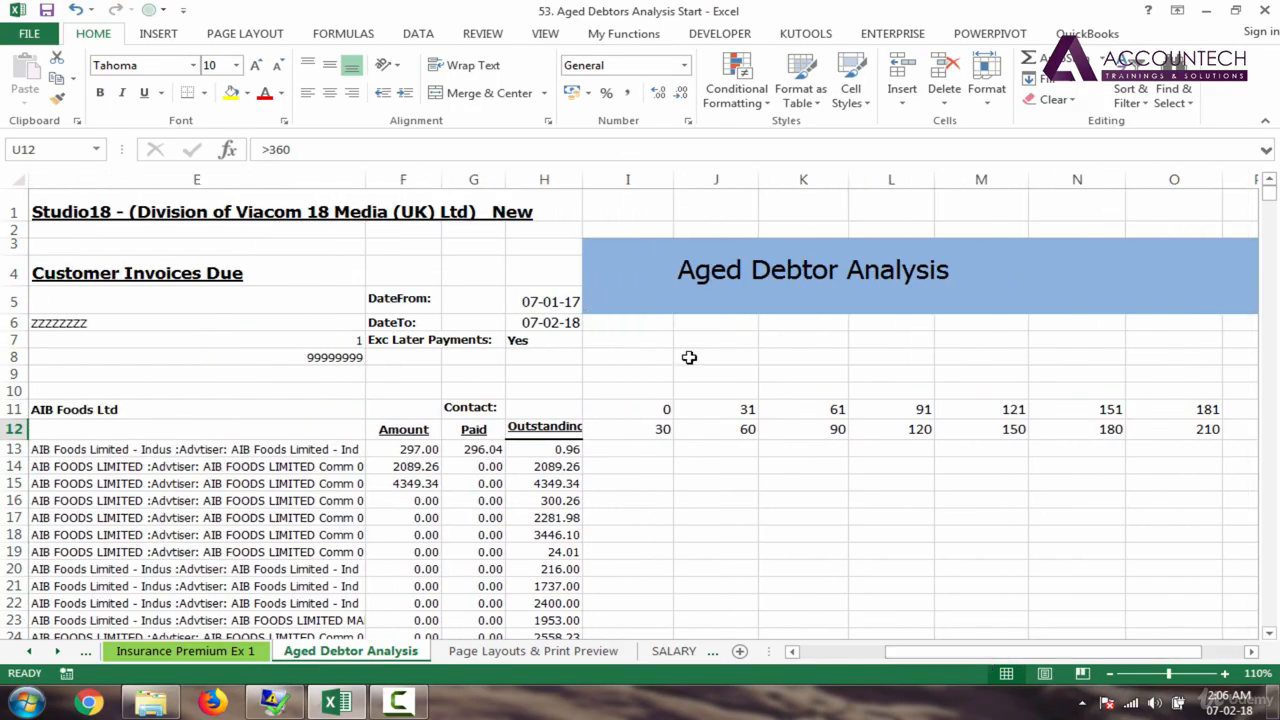
drag(657, 177, 965, 197)
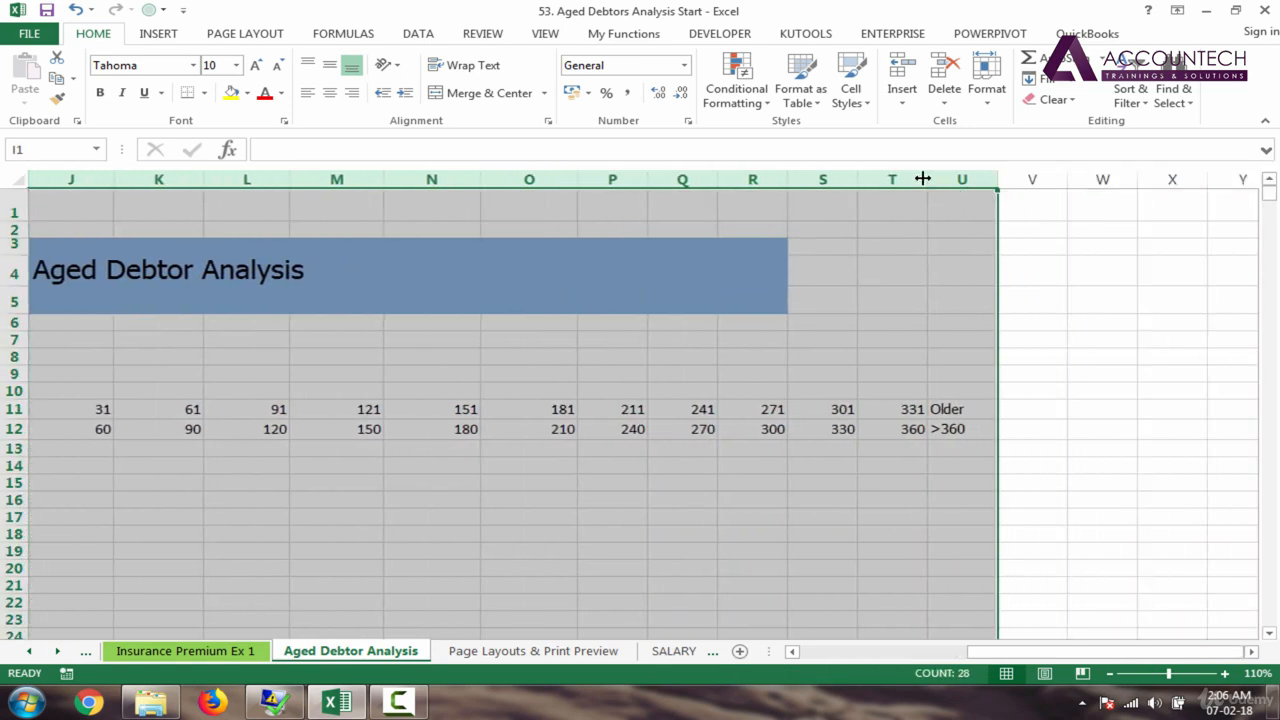
double_click(922, 175)
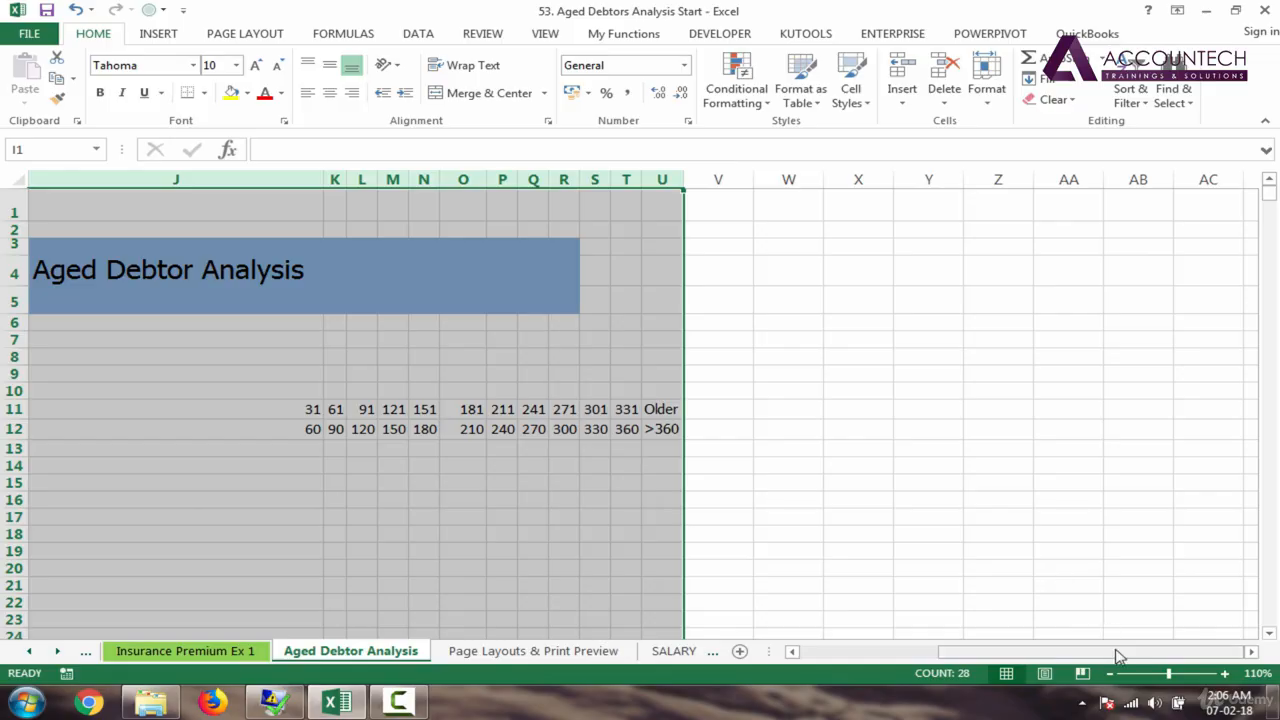
drag(1112, 654, 1055, 655)
drag(558, 181, 334, 217)
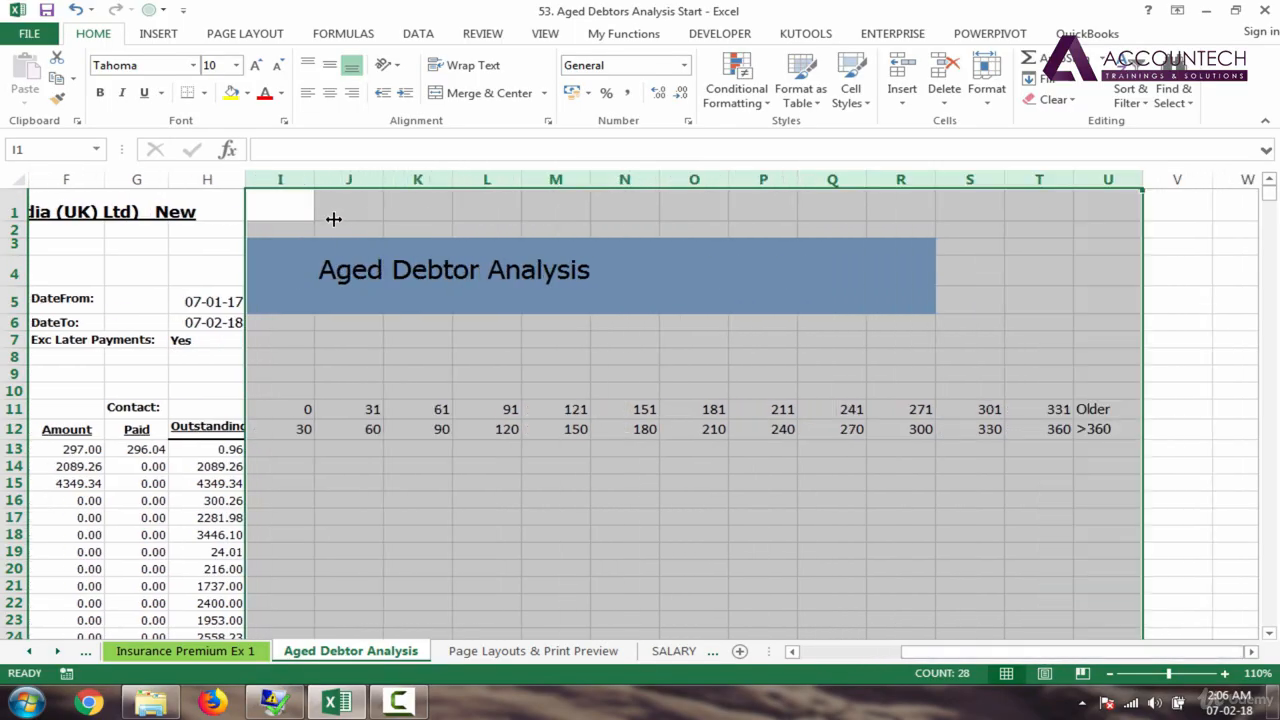
click(498, 410)
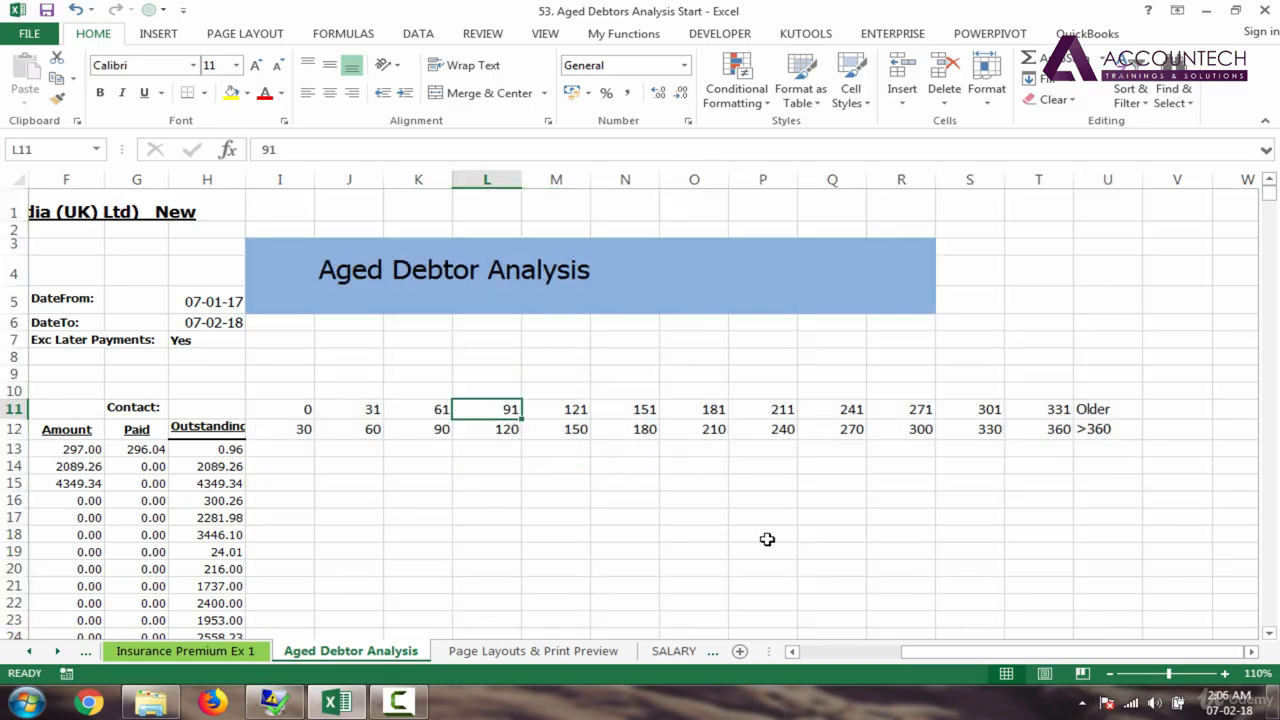
Step: Make the band headings in I11:U12 bold
click(285, 408)
key(ctrl+shift+Right)
key(ctrl+shift+Down)
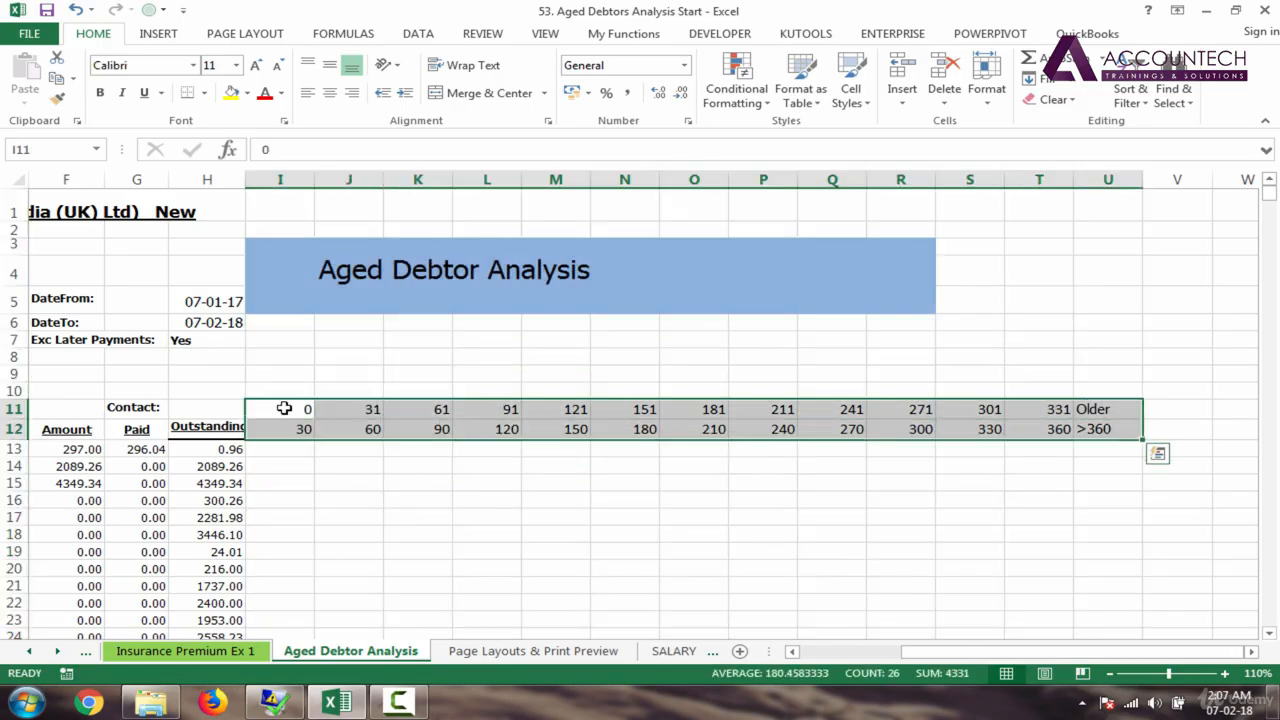
key(ctrl+b)
click(585, 432)
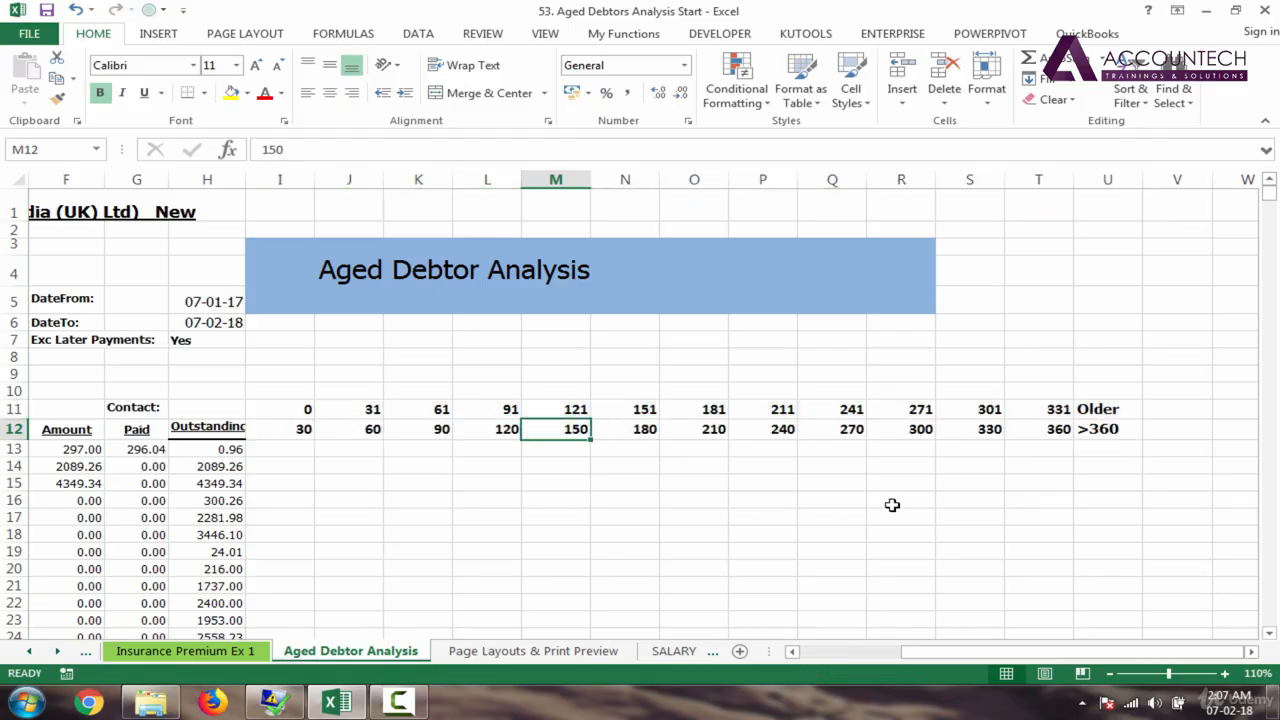
drag(1062, 655, 968, 660)
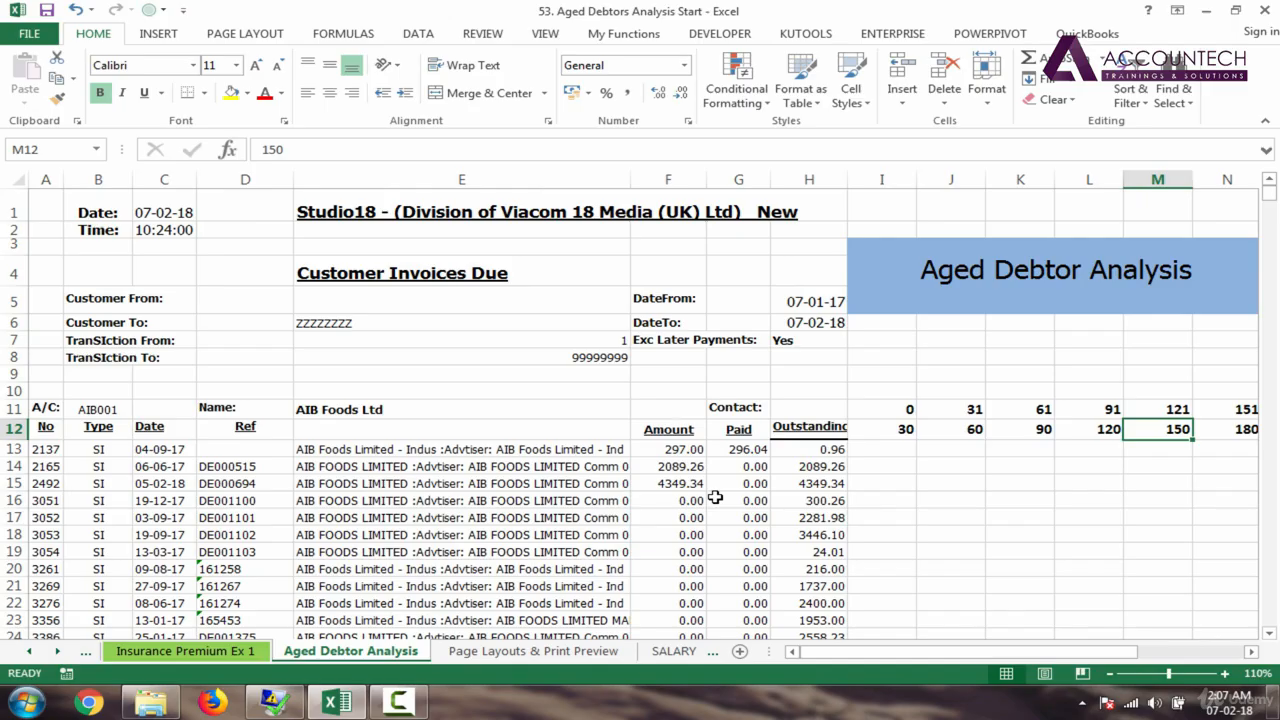
click(160, 452)
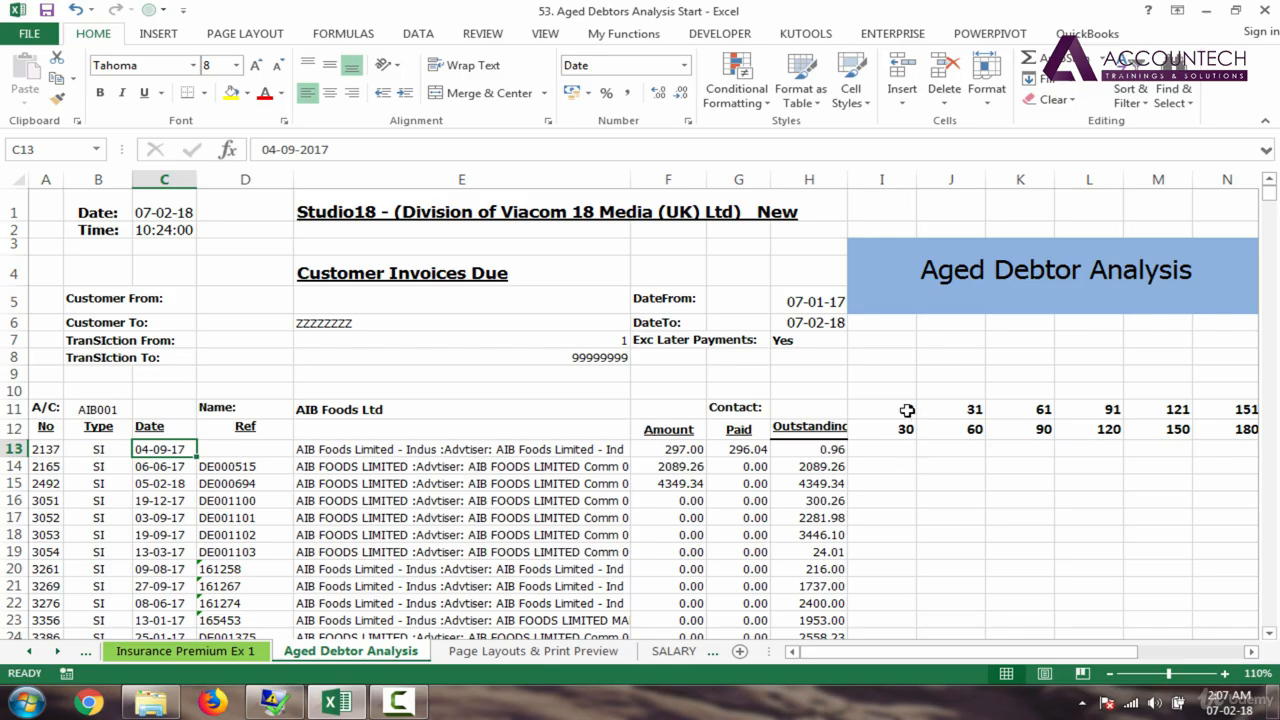
drag(905, 412, 907, 449)
click(904, 452)
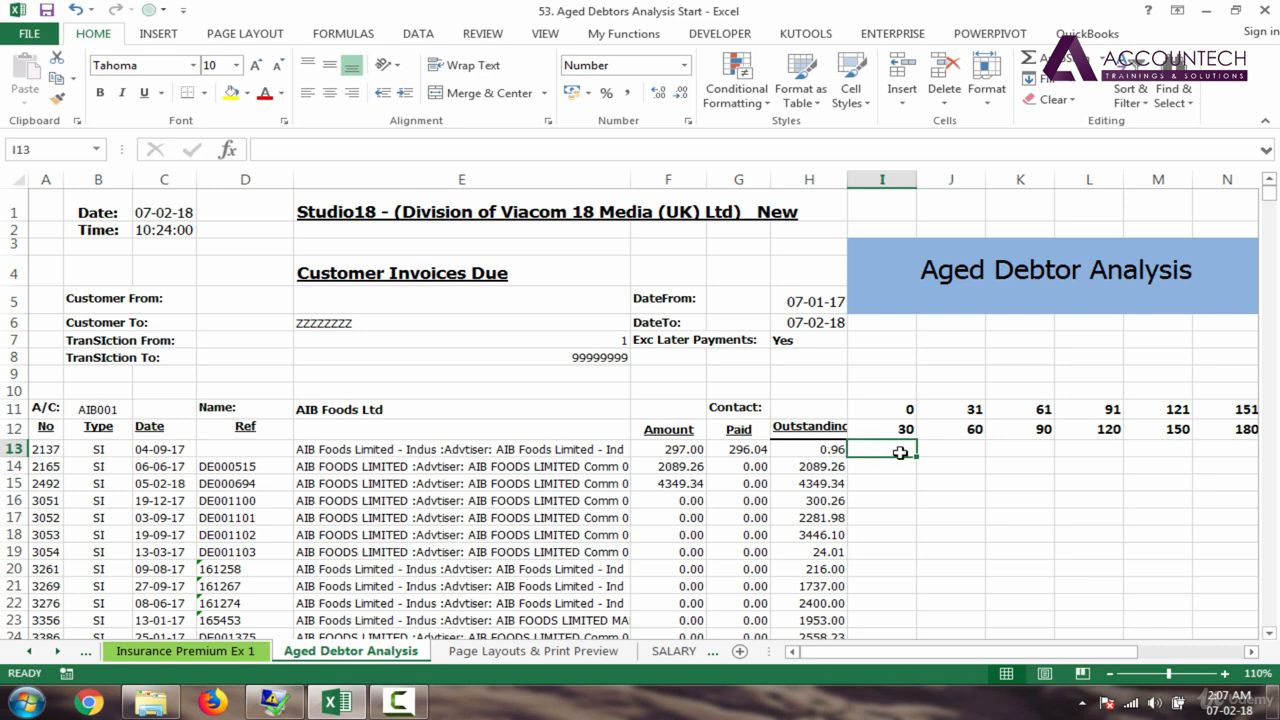
drag(975, 412, 972, 430)
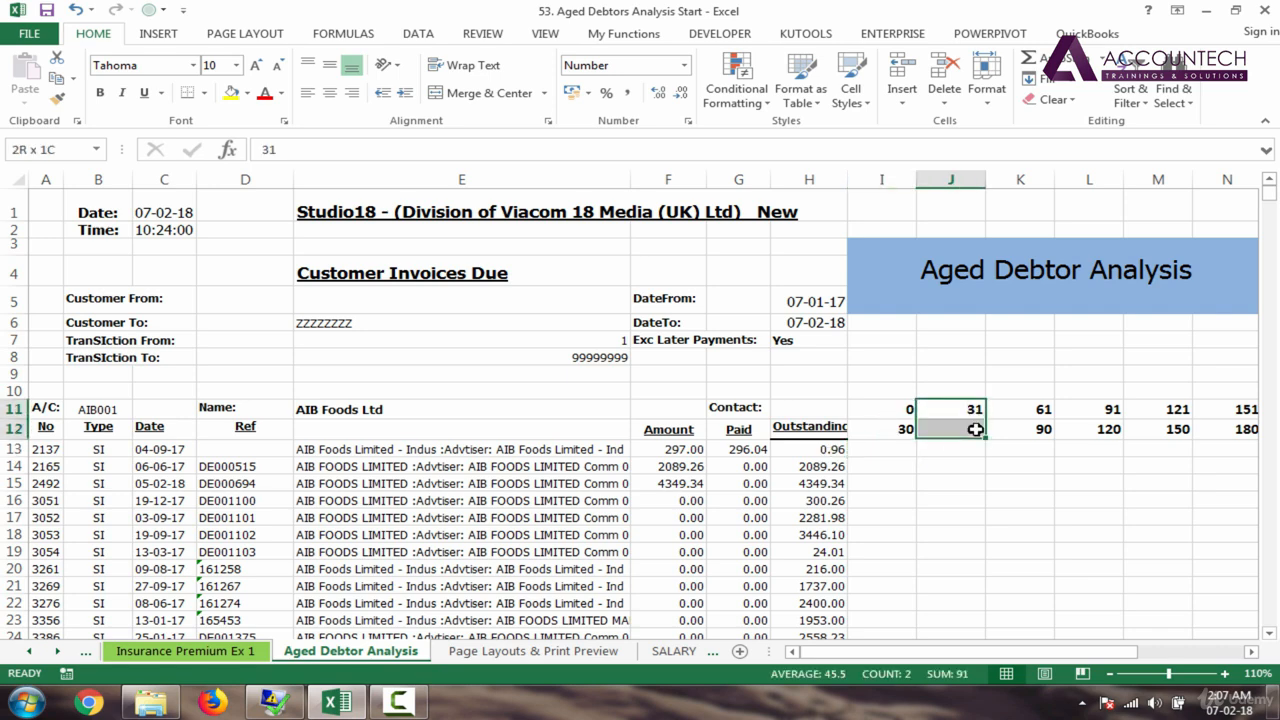
click(955, 452)
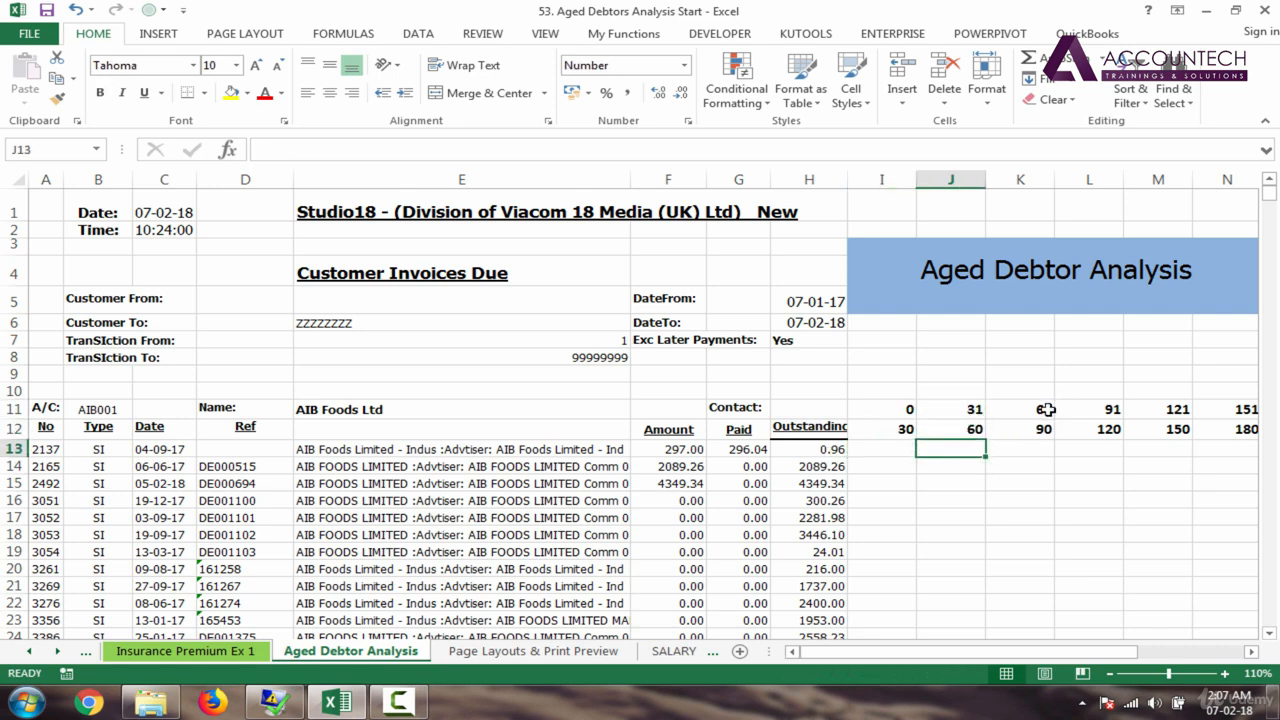
mouse_move(990, 655)
mouse_down()
mouse_move(1022, 655)
mouse_move(1000, 655)
mouse_up()
click(825, 449)
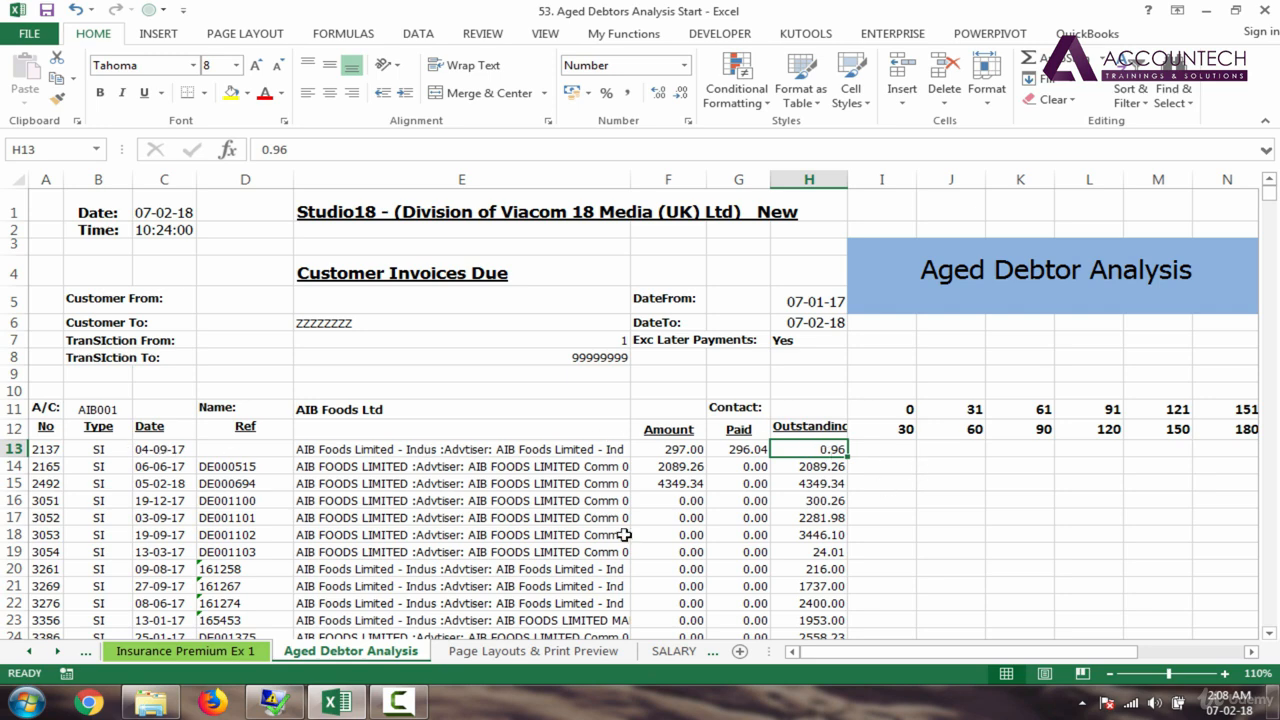
click(190, 449)
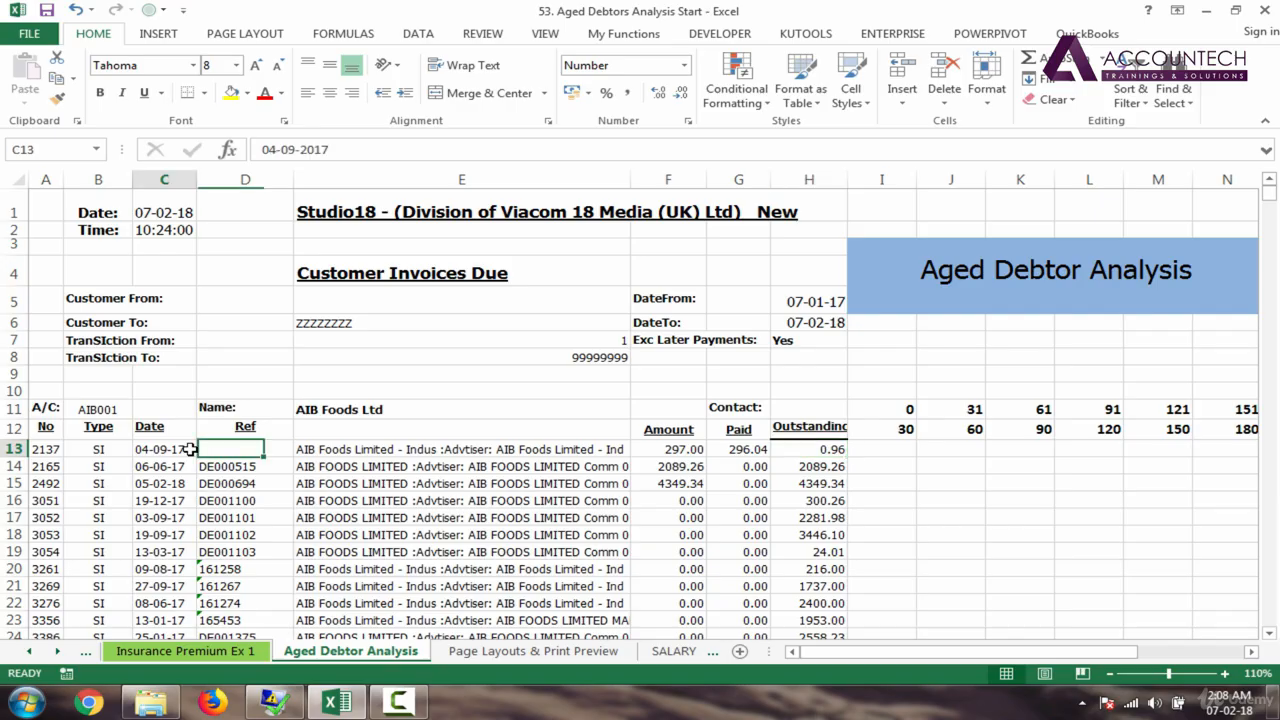
click(245, 449)
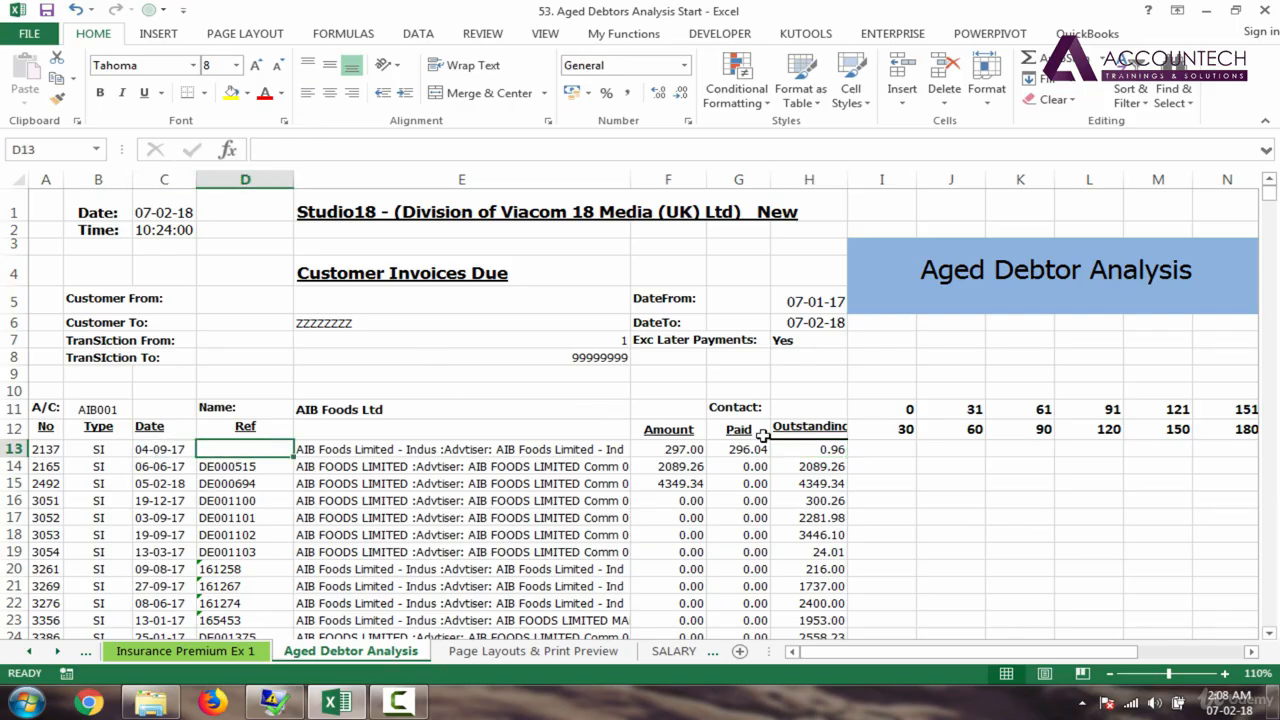
click(904, 451)
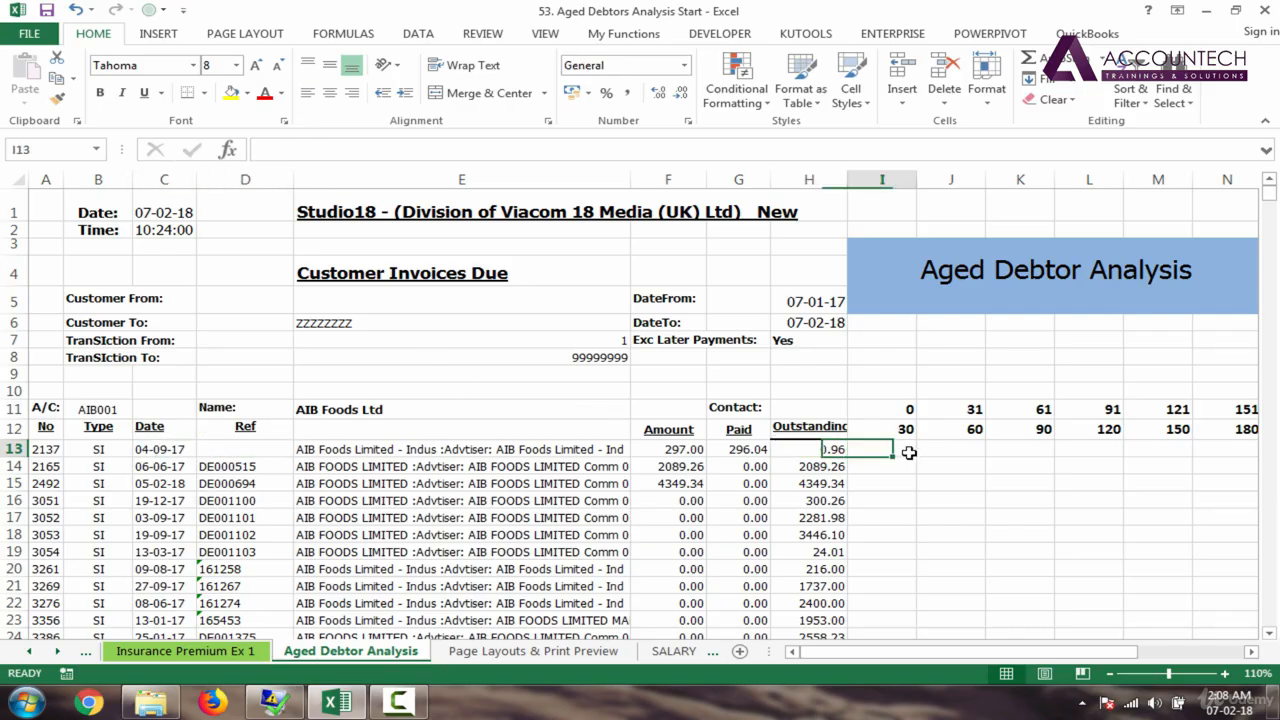
click(832, 466)
click(876, 452)
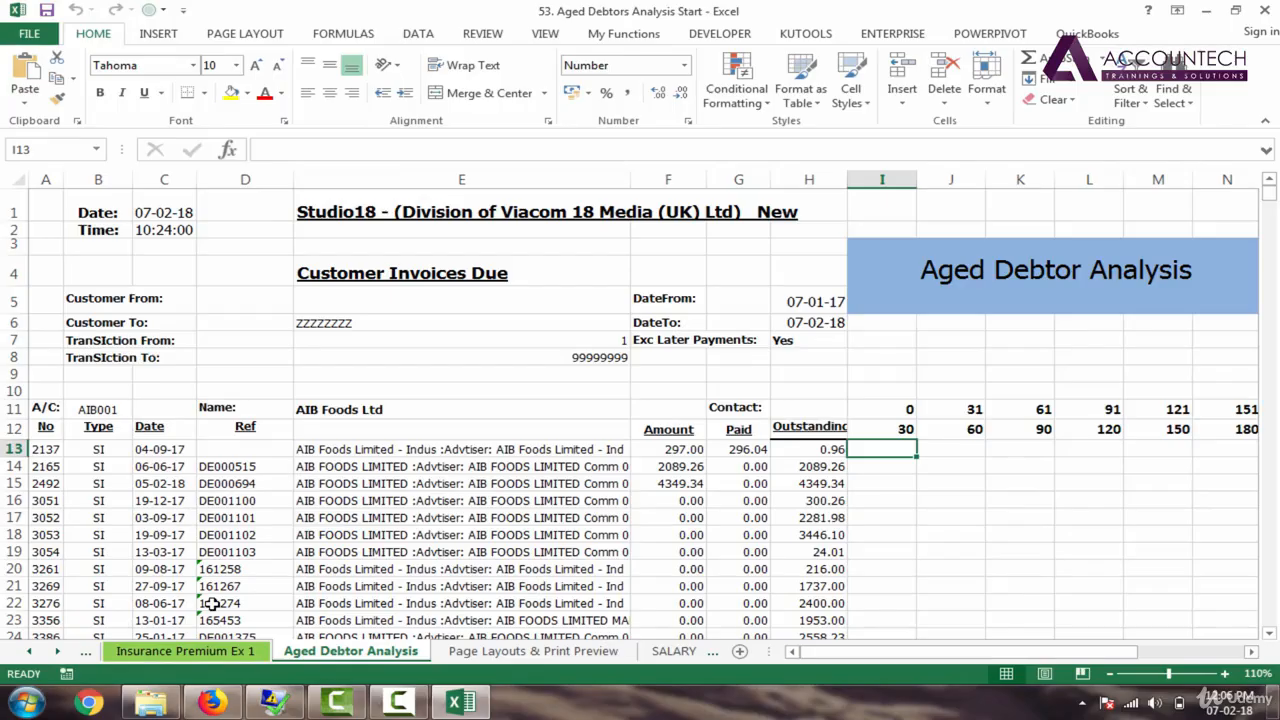
Step: On Mix Functions, collapse Text Functions and expand Date & Time to view the TODAY example in C8
click(33, 653)
click(33, 653)
click(33, 653)
click(33, 653)
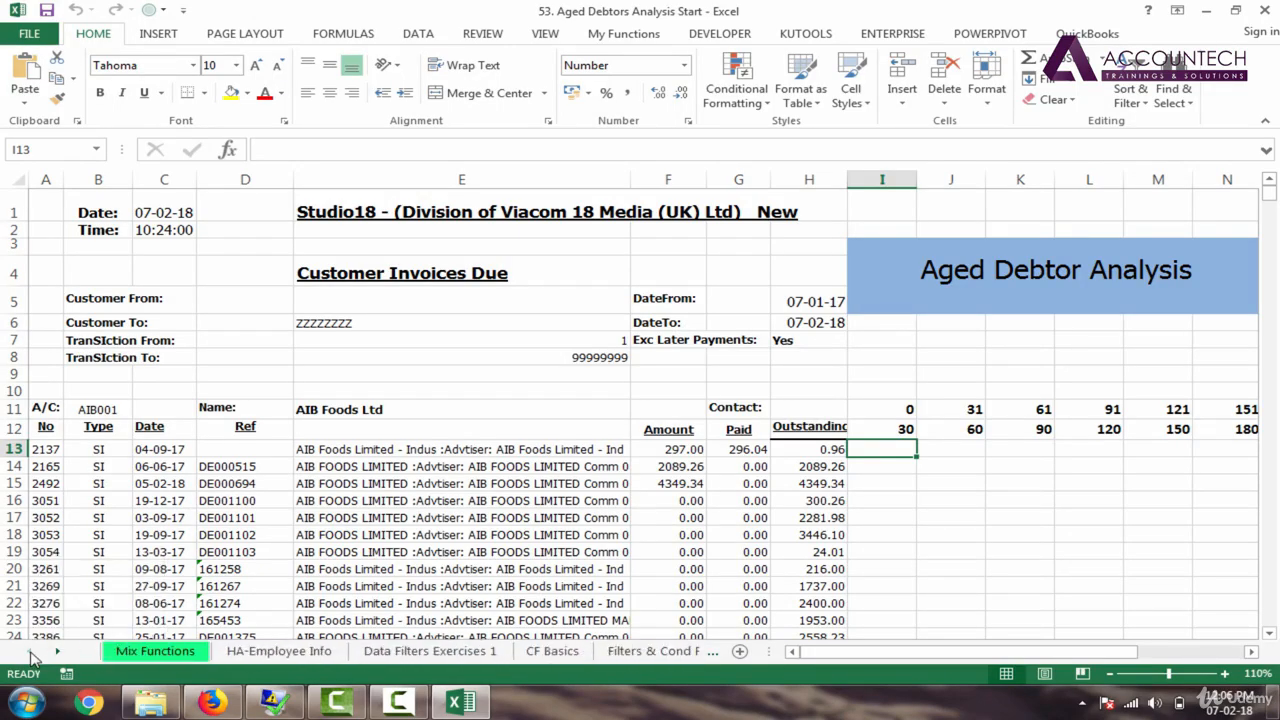
click(145, 658)
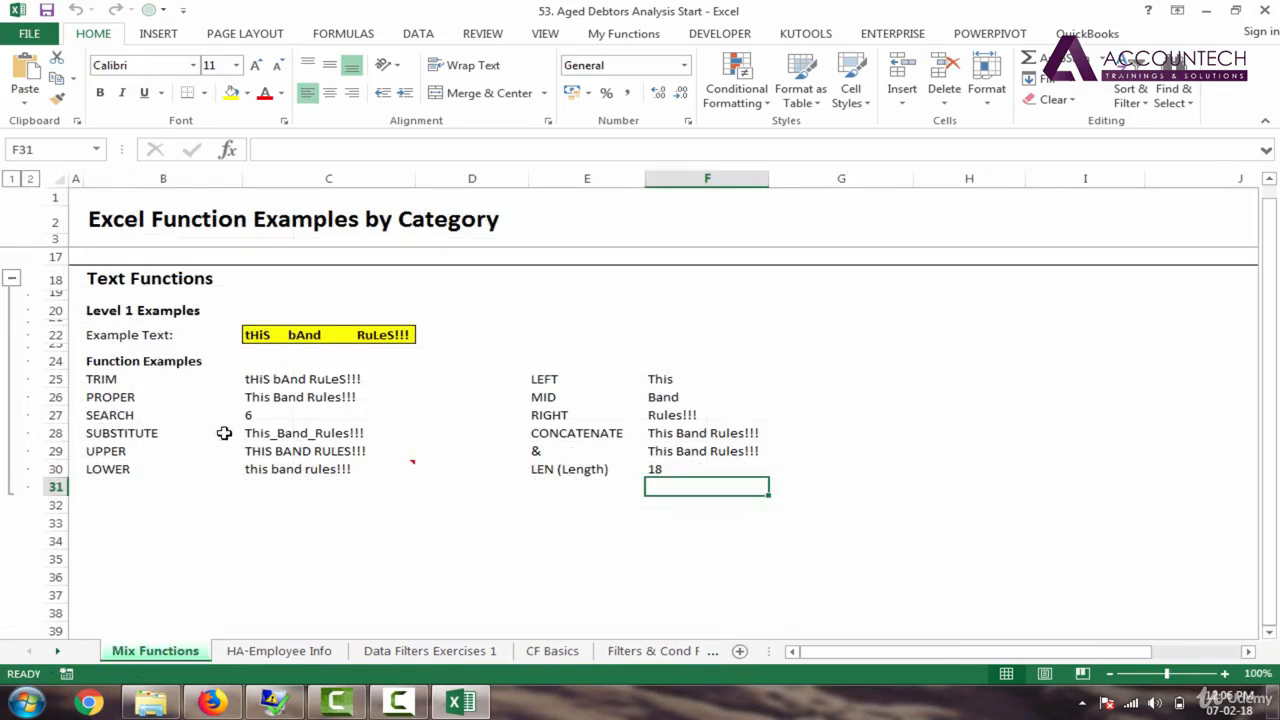
click(11, 282)
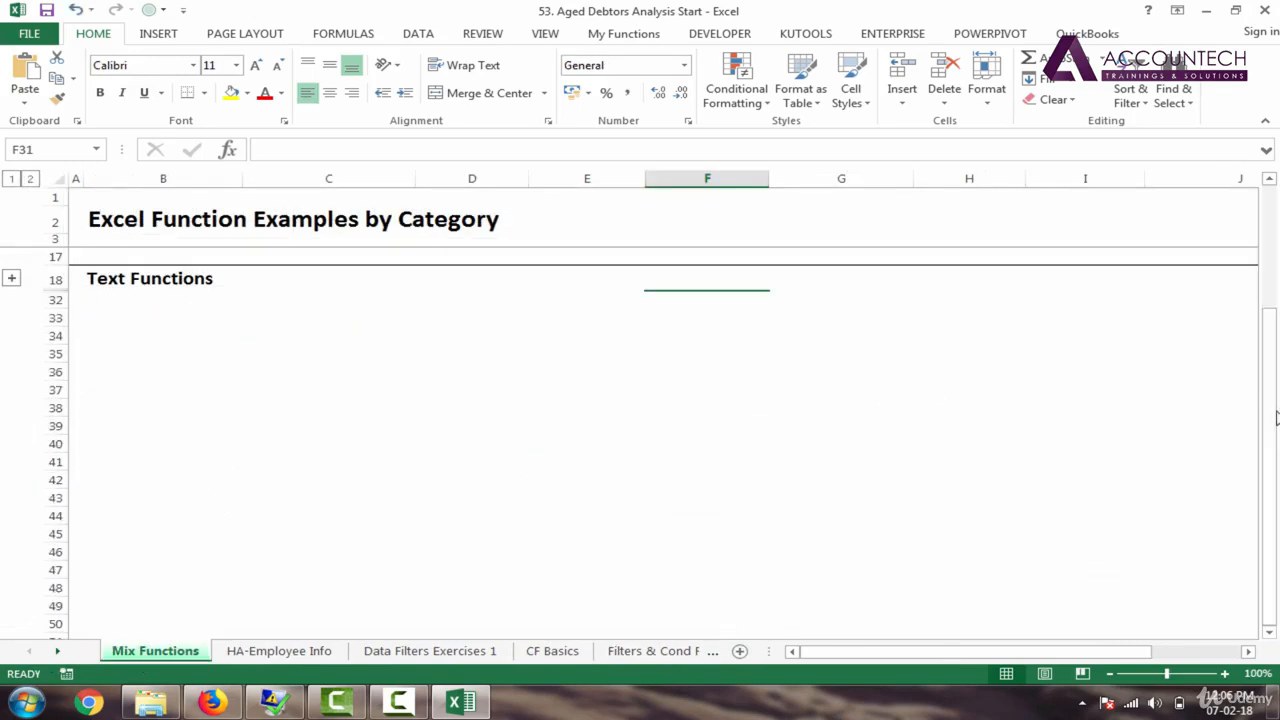
drag(1269, 430, 1268, 405)
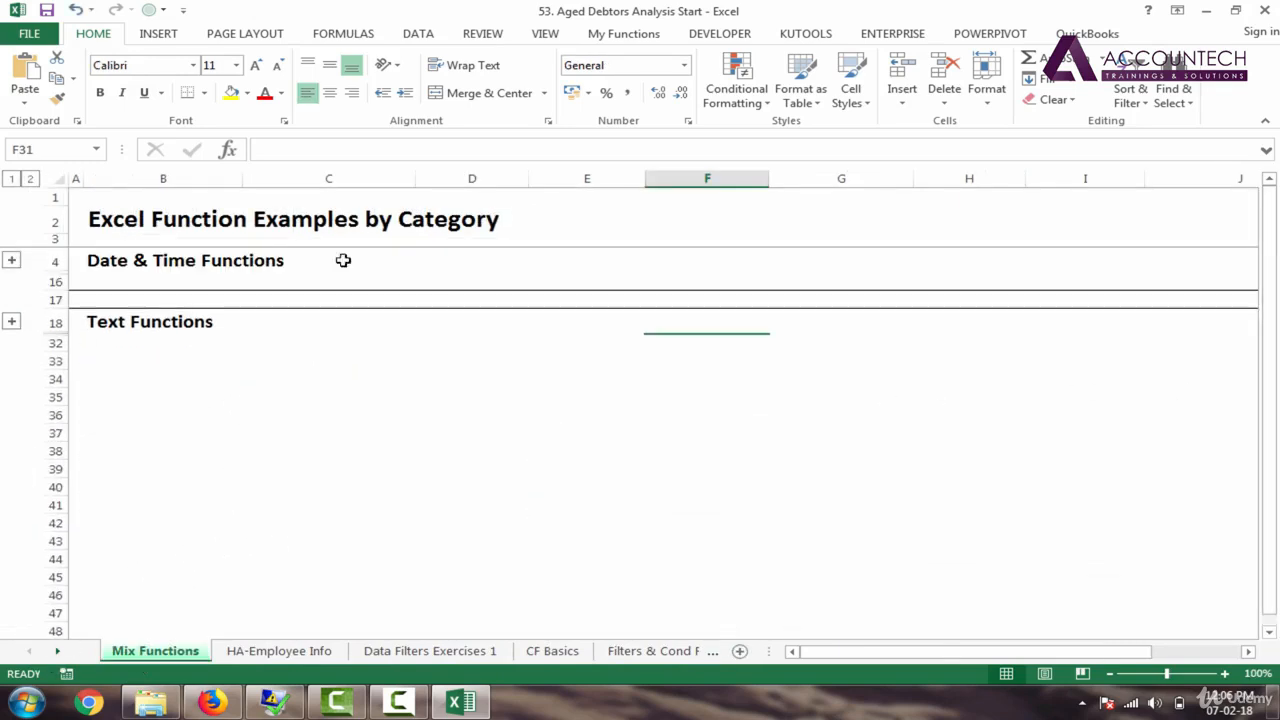
click(11, 261)
click(260, 343)
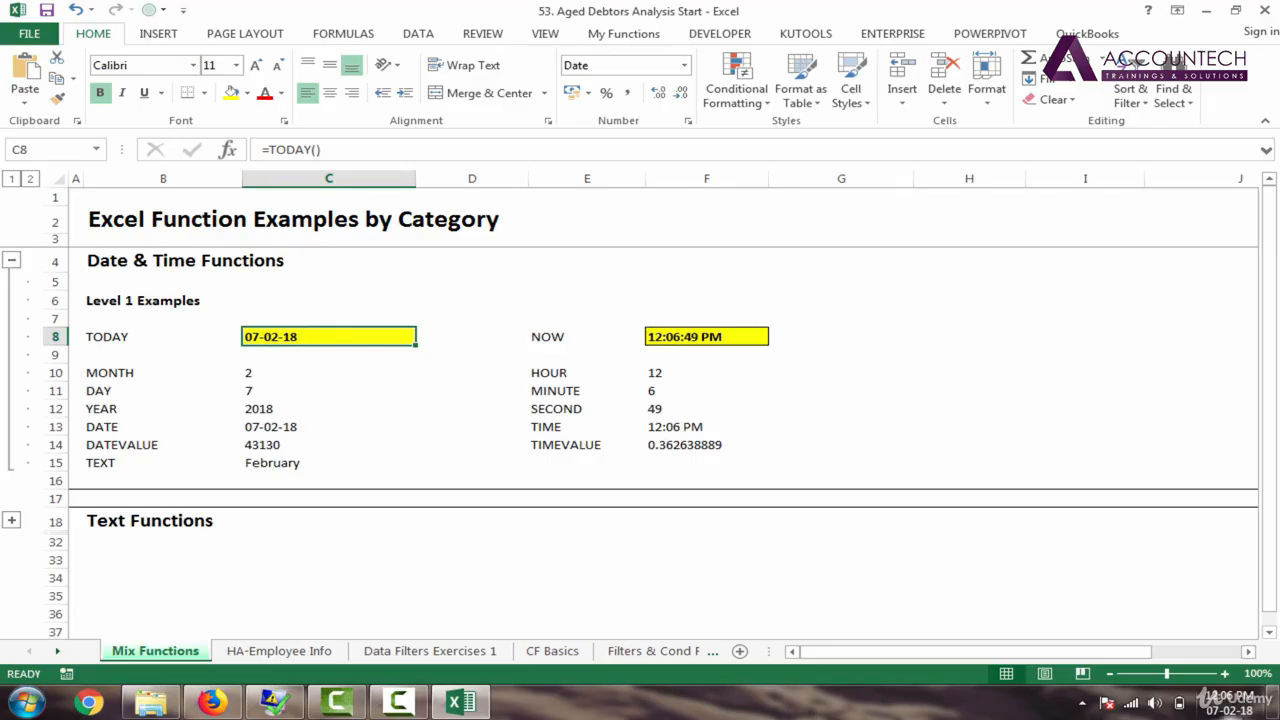
click(58, 651)
click(58, 651)
Step: Back on Aged Debtor Analysis, insert a blank column D before Ref
click(58, 651)
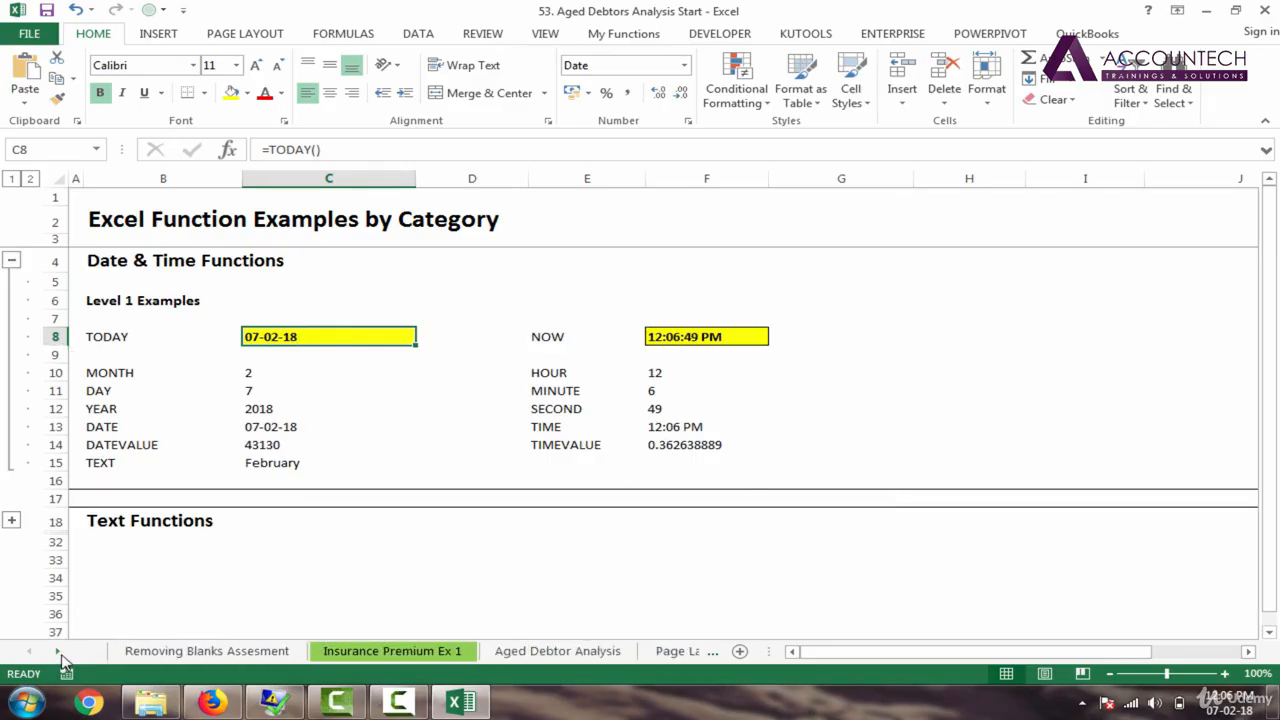
click(58, 651)
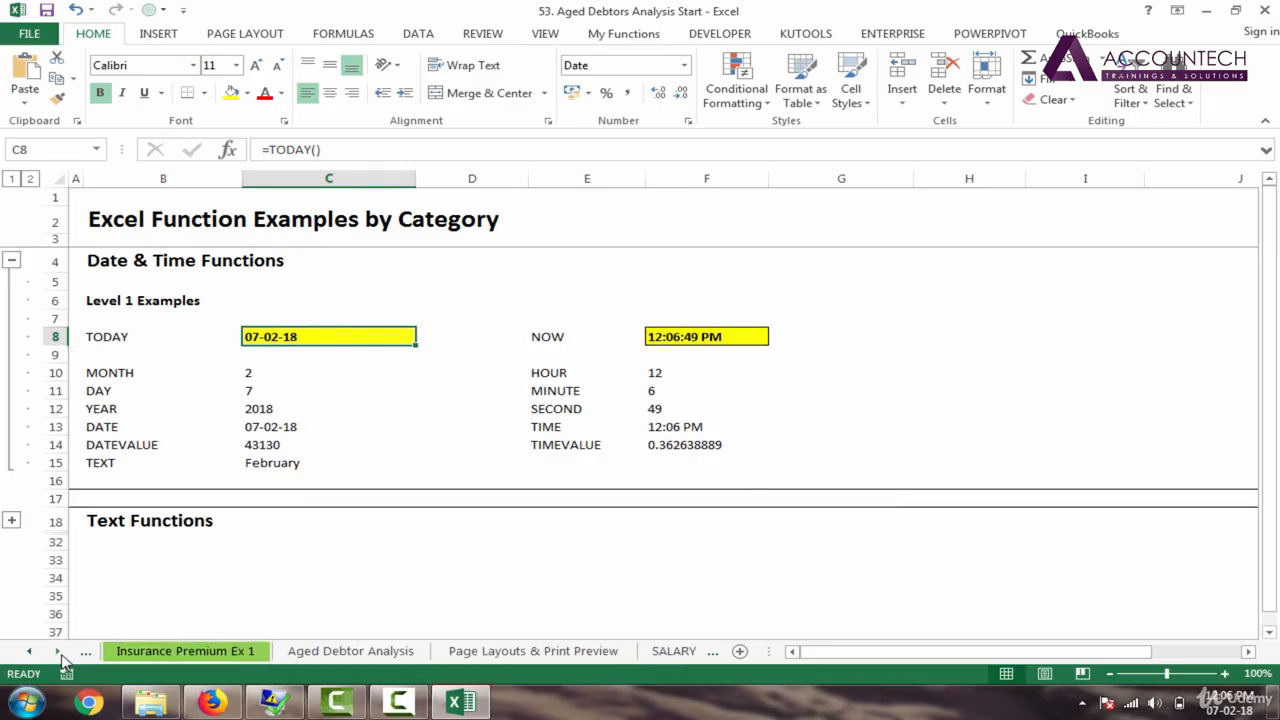
click(366, 651)
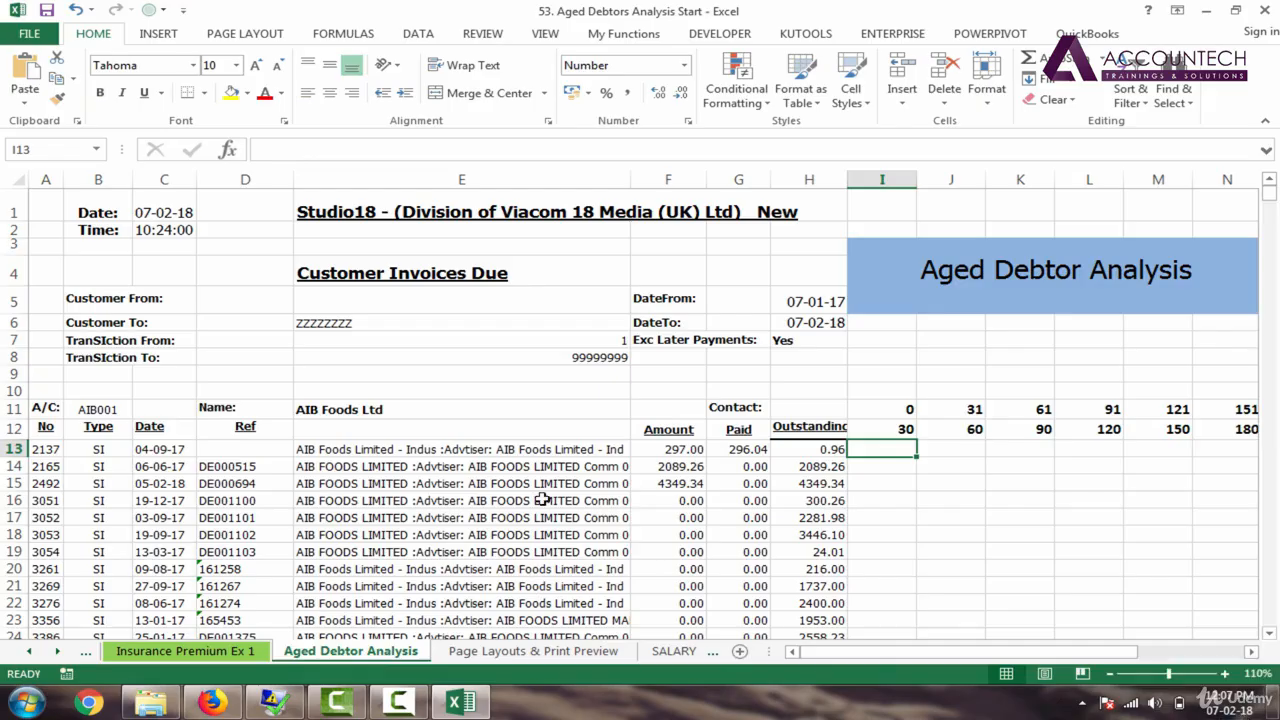
click(150, 452)
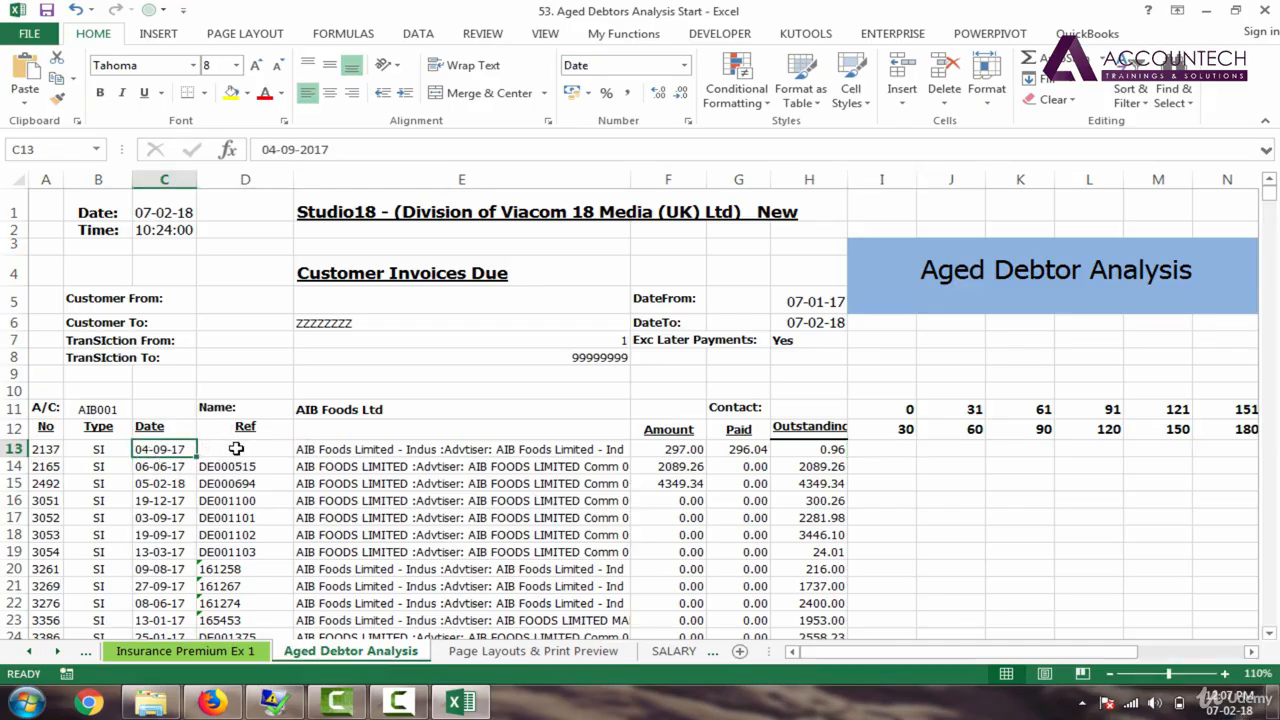
right_click(233, 180)
click(279, 305)
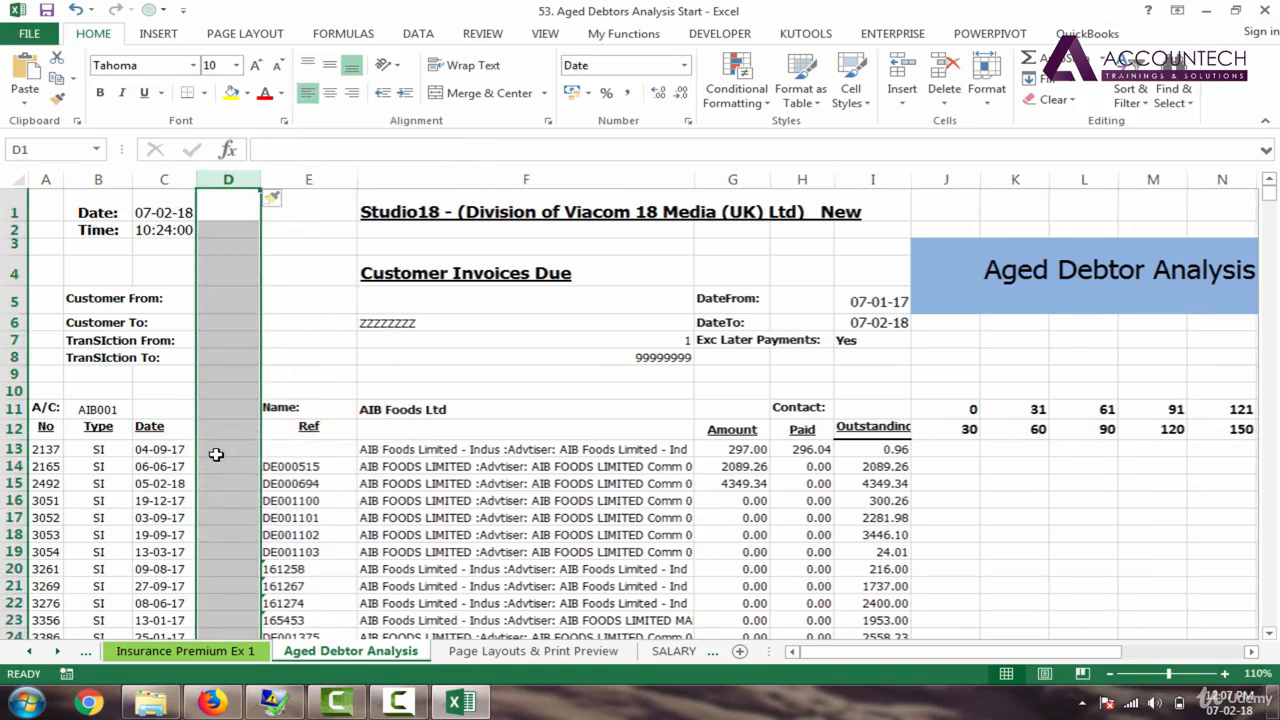
Step: Head column D 'Days Passed' in D12, size it to fit, and begin =TODAY( in D13
click(226, 437)
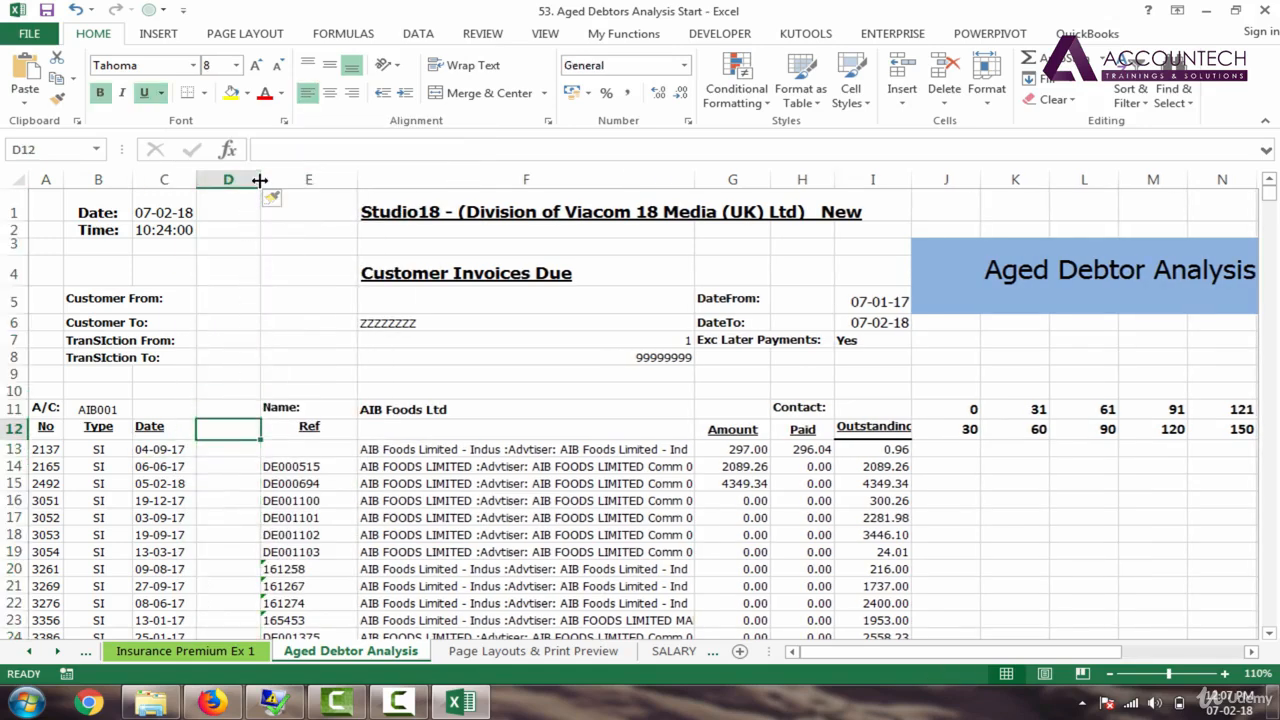
drag(260, 179, 371, 179)
text(Days Passed)
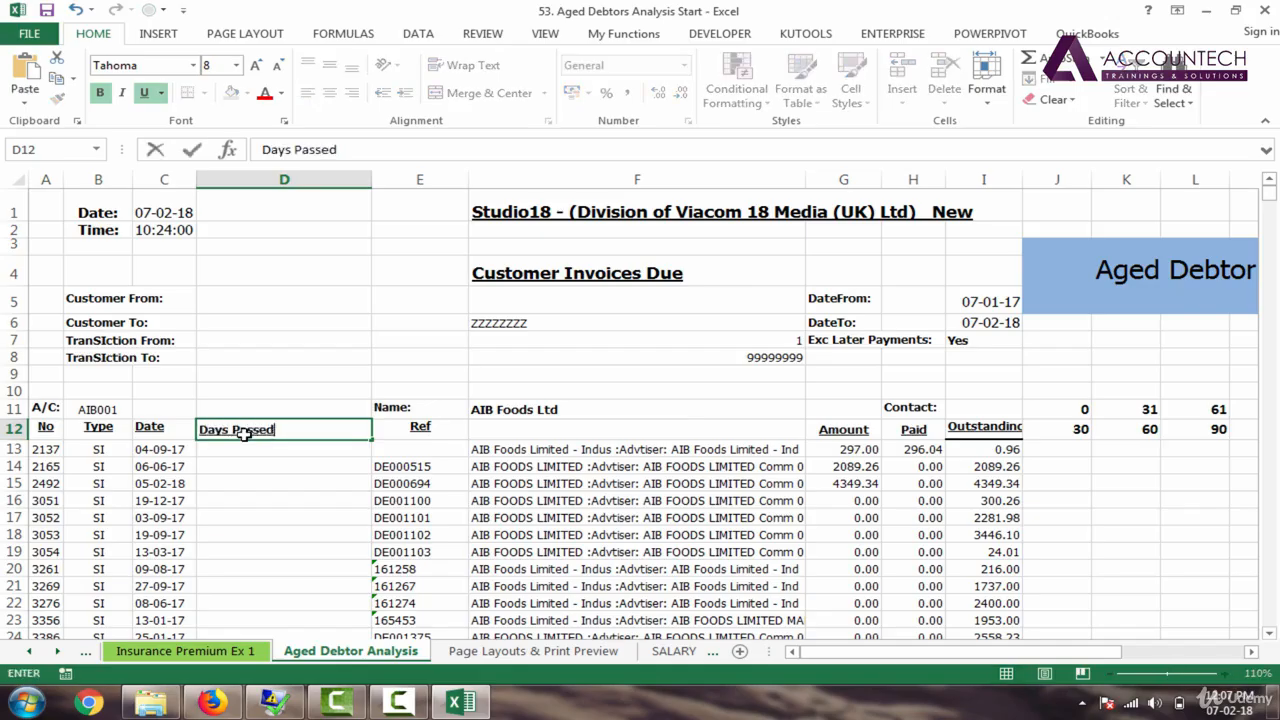
key(Return)
drag(371, 182, 295, 192)
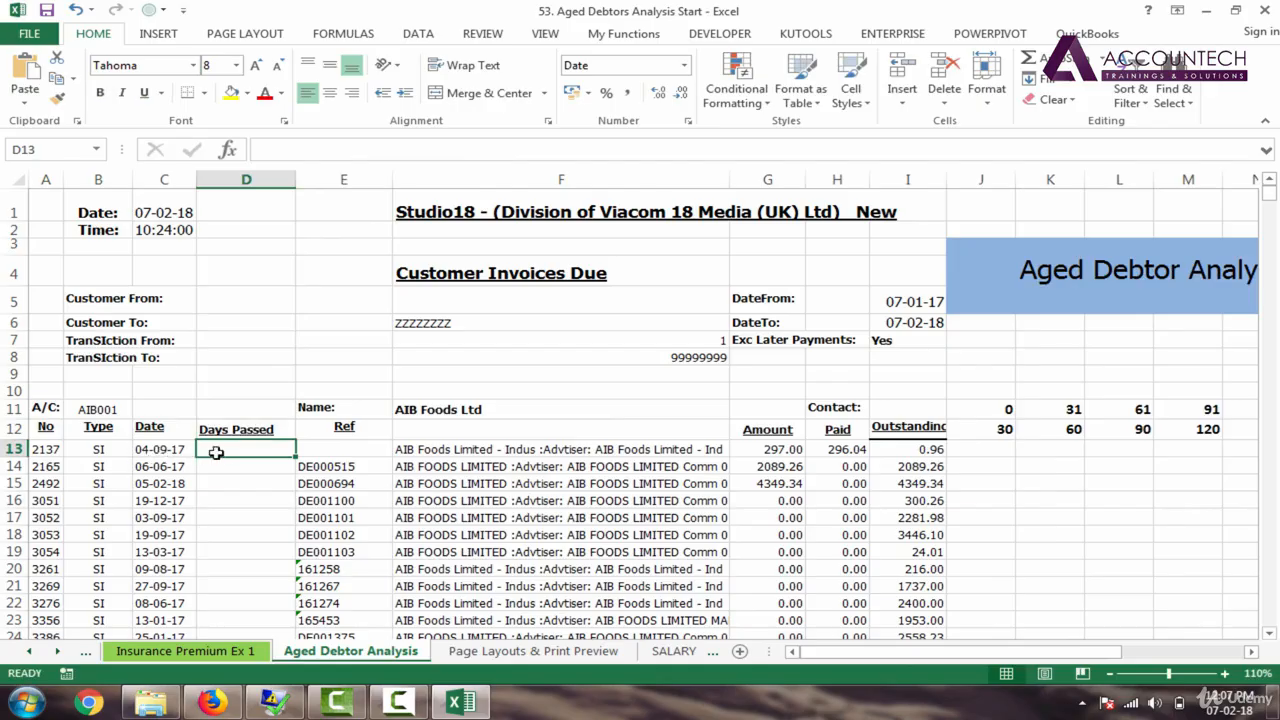
text(=TODAY()
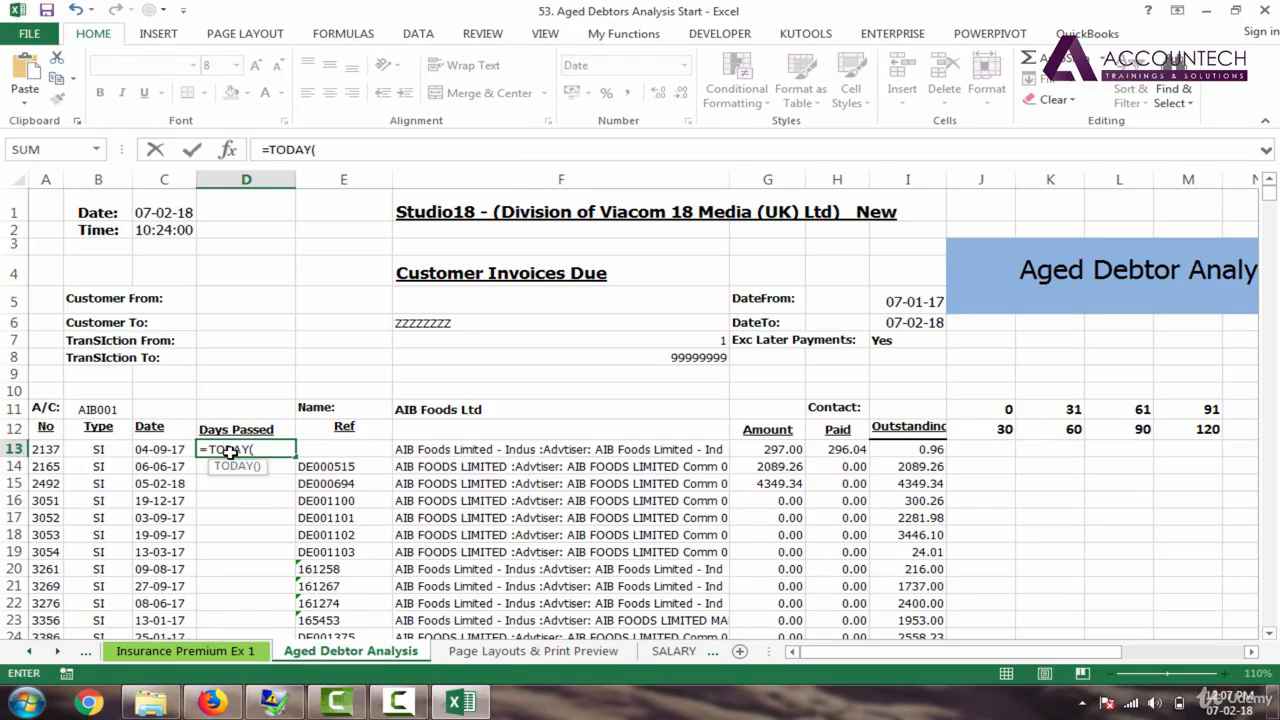
Step: Enter =TODAY() in D13 and zoom in on the sheet
key(Return)
click(229, 453)
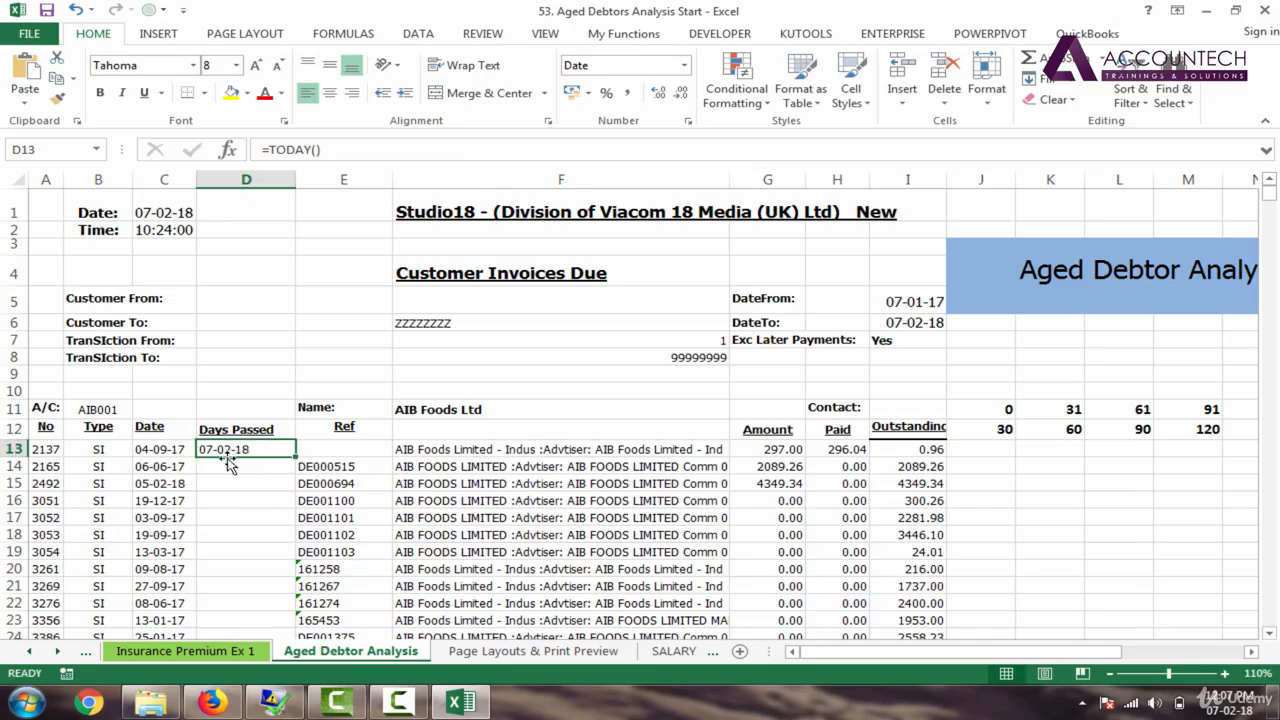
click(1225, 674)
click(1225, 674)
click(1225, 674)
click(1225, 674)
click(1225, 674)
click(1225, 674)
click(1225, 674)
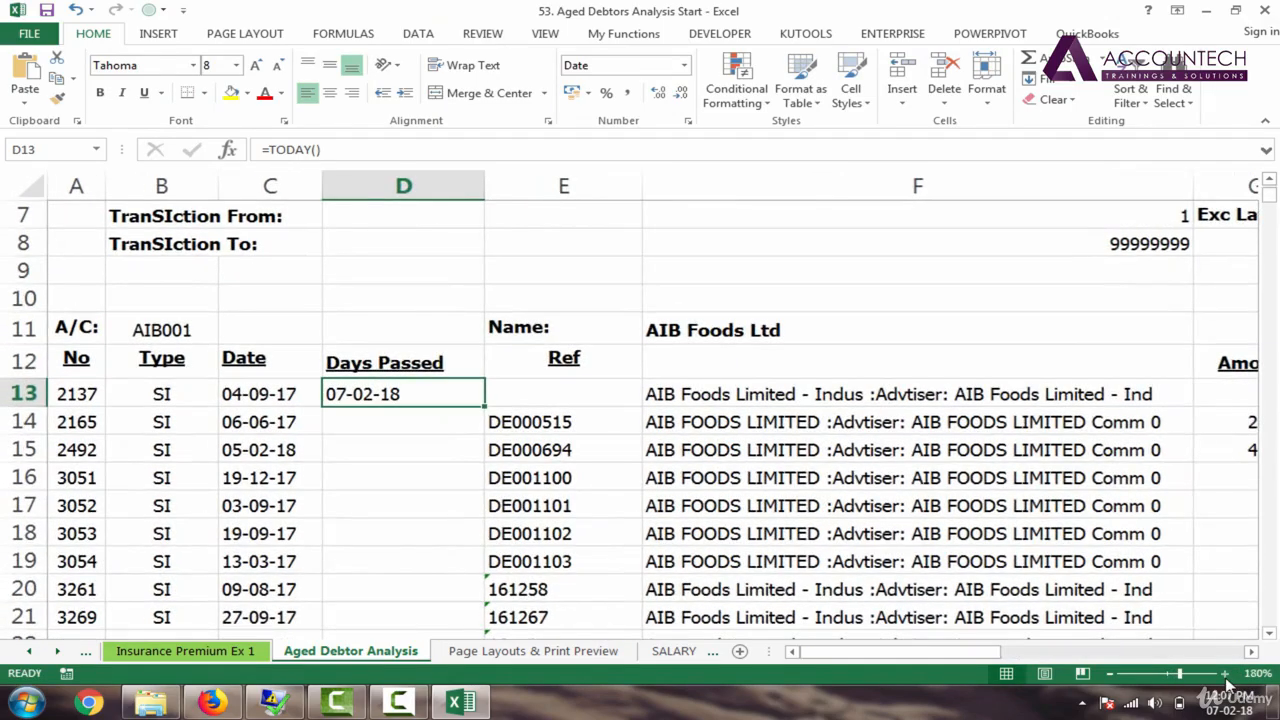
click(388, 150)
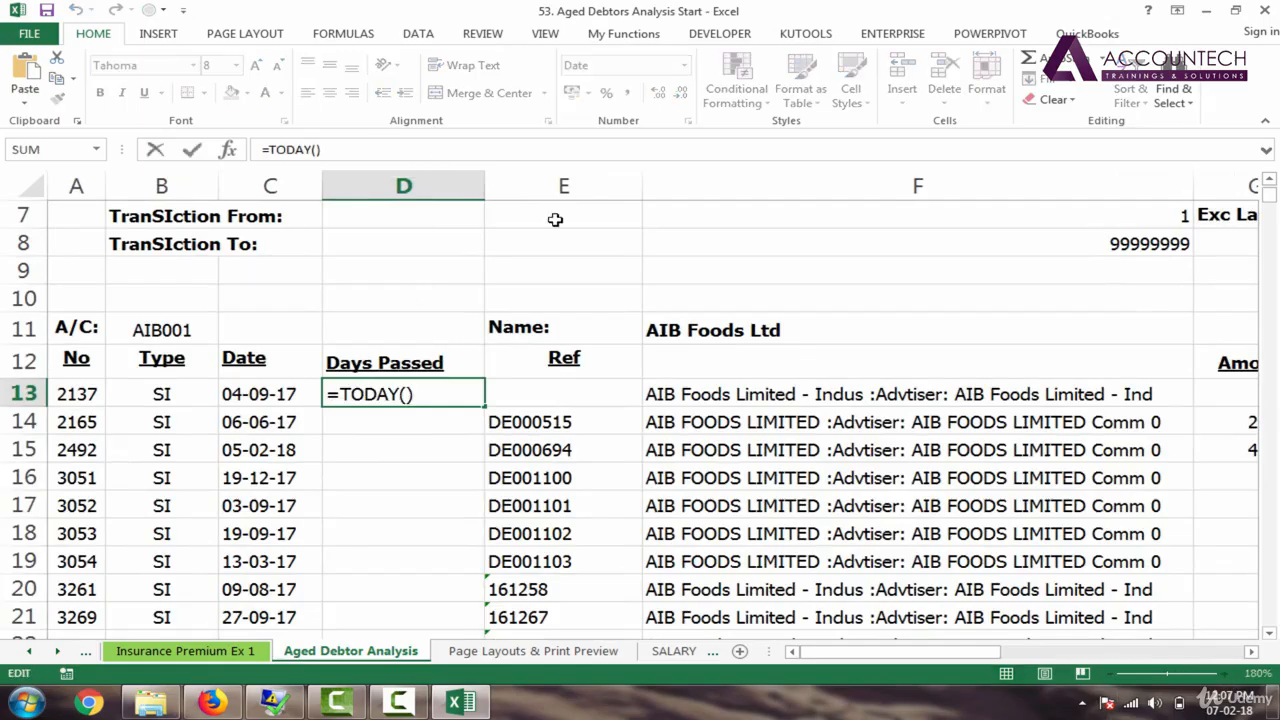
click(507, 398)
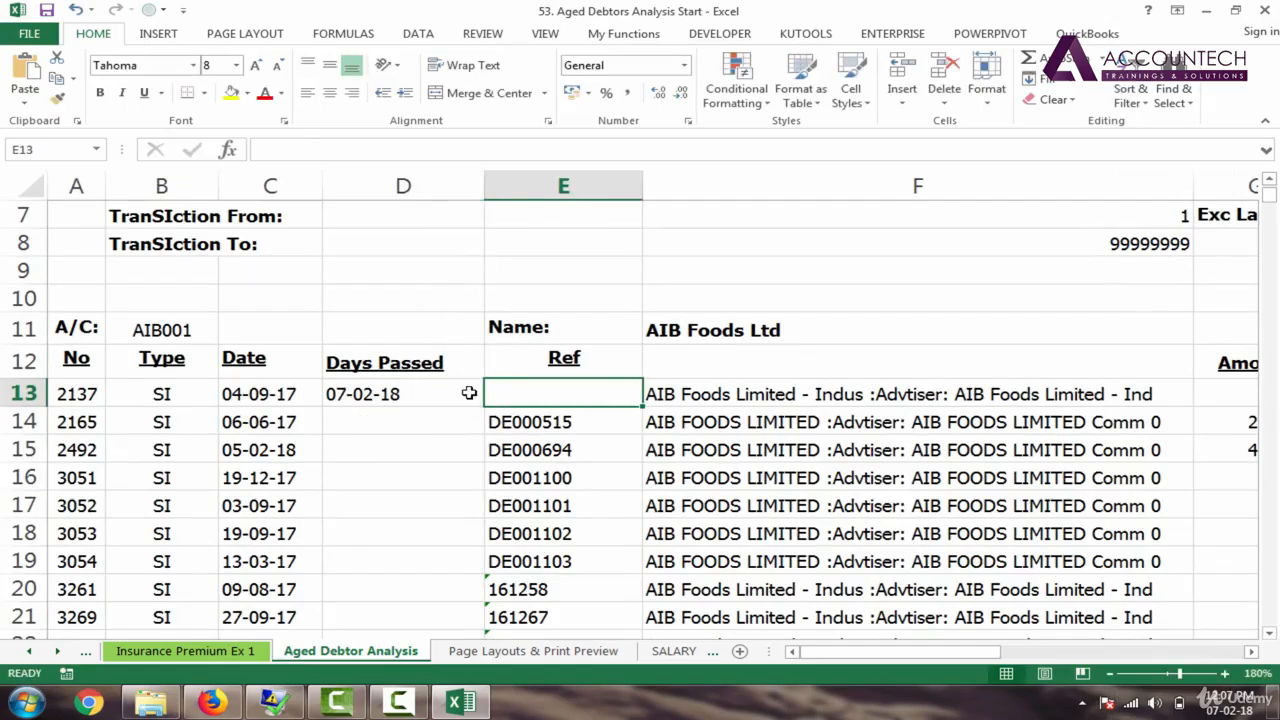
double_click(477, 393)
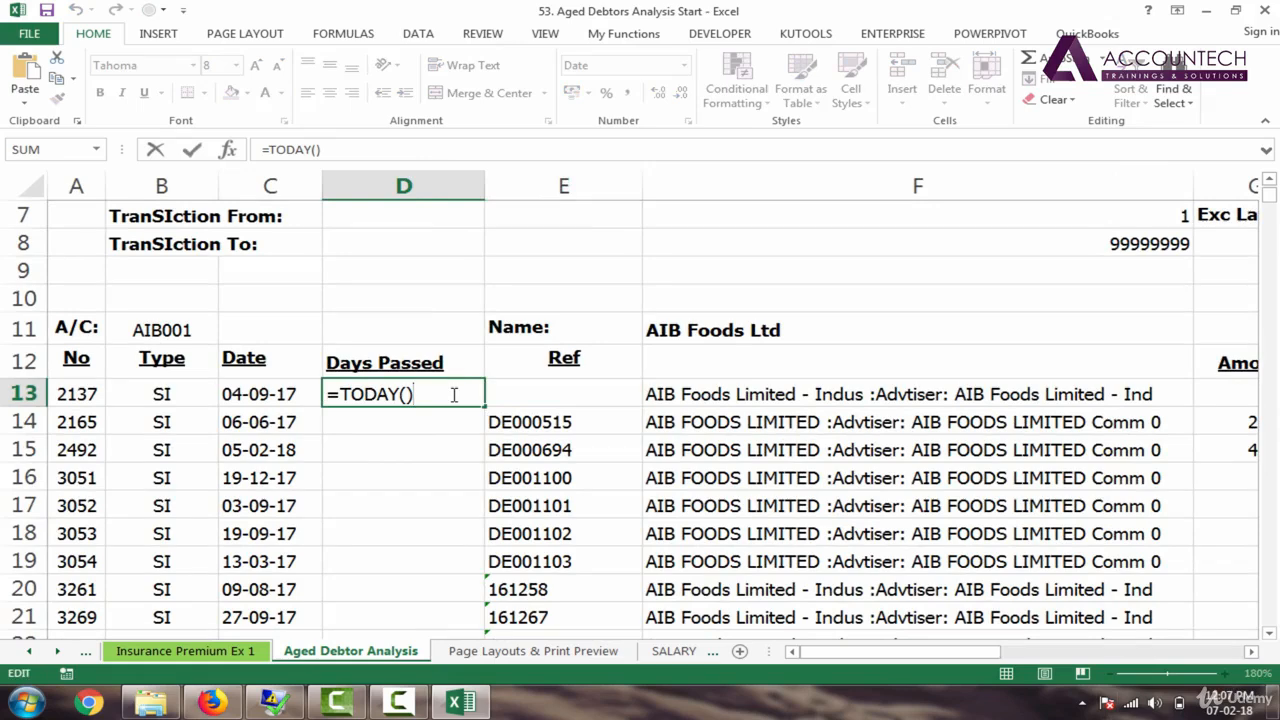
text(-)
click(268, 396)
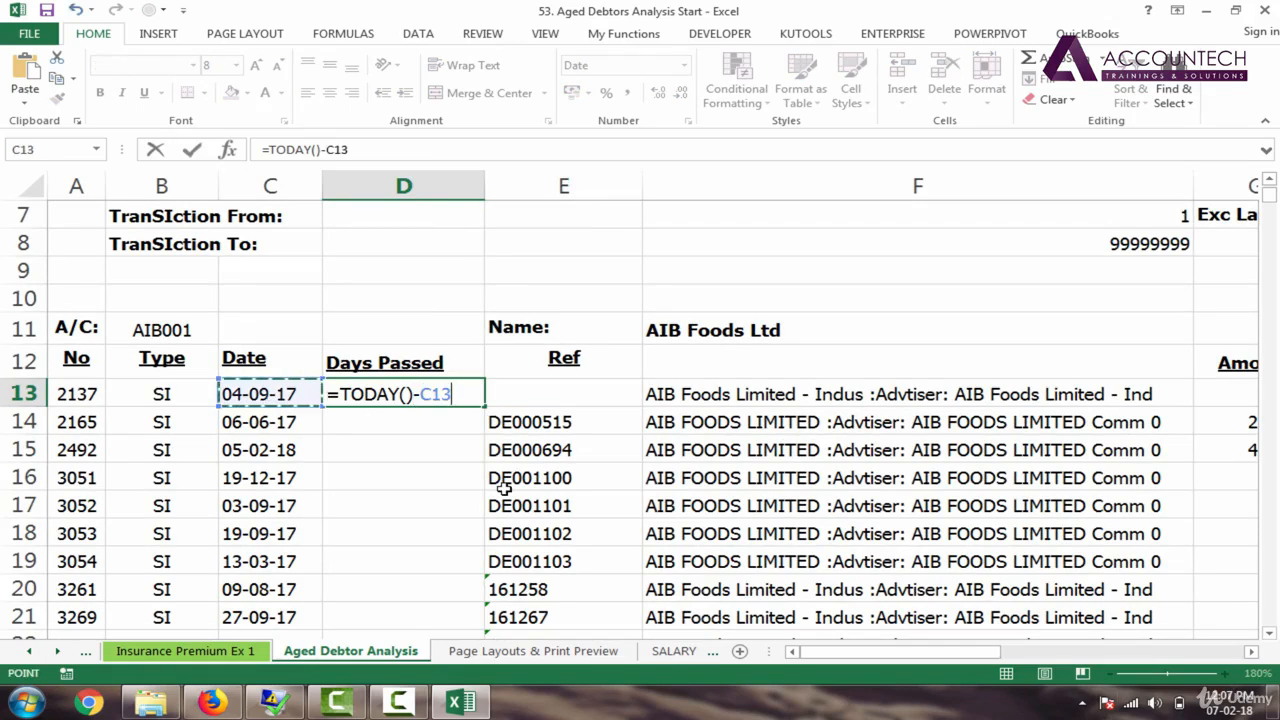
key(Escape)
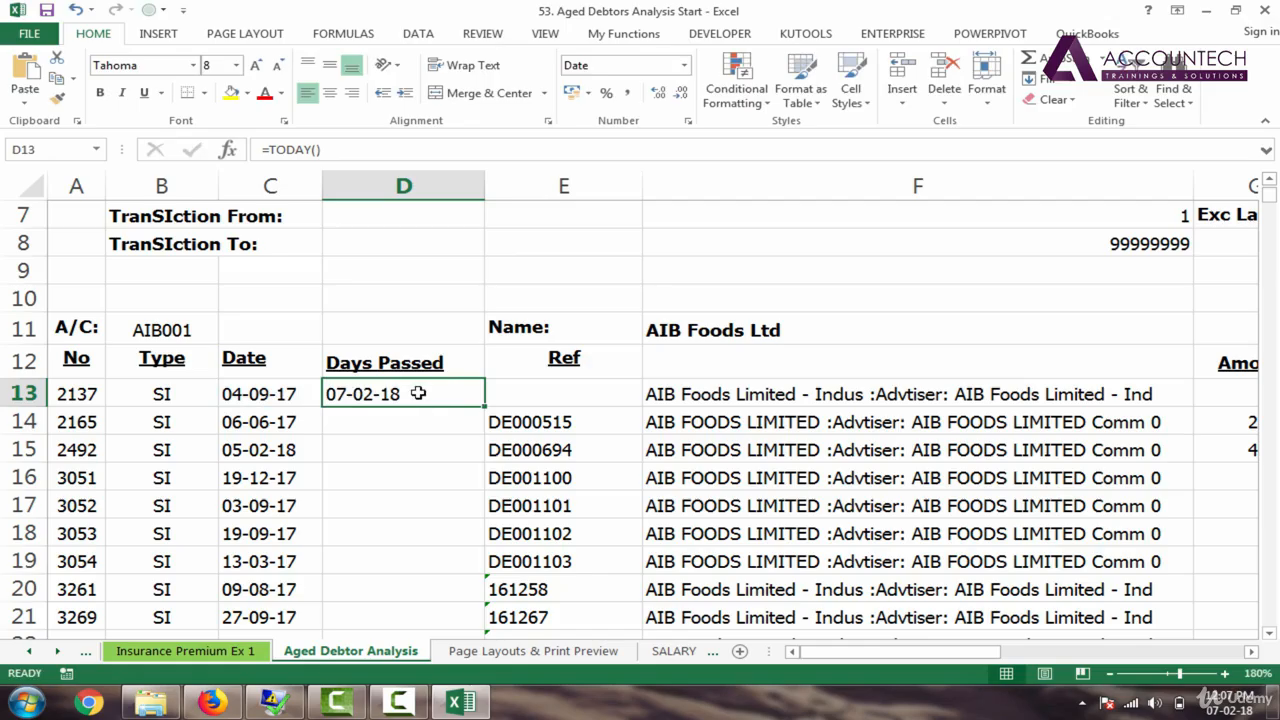
Step: Change D13 to =TODAY()-C13 and format it as General, showing 156
double_click(418, 394)
text(-)
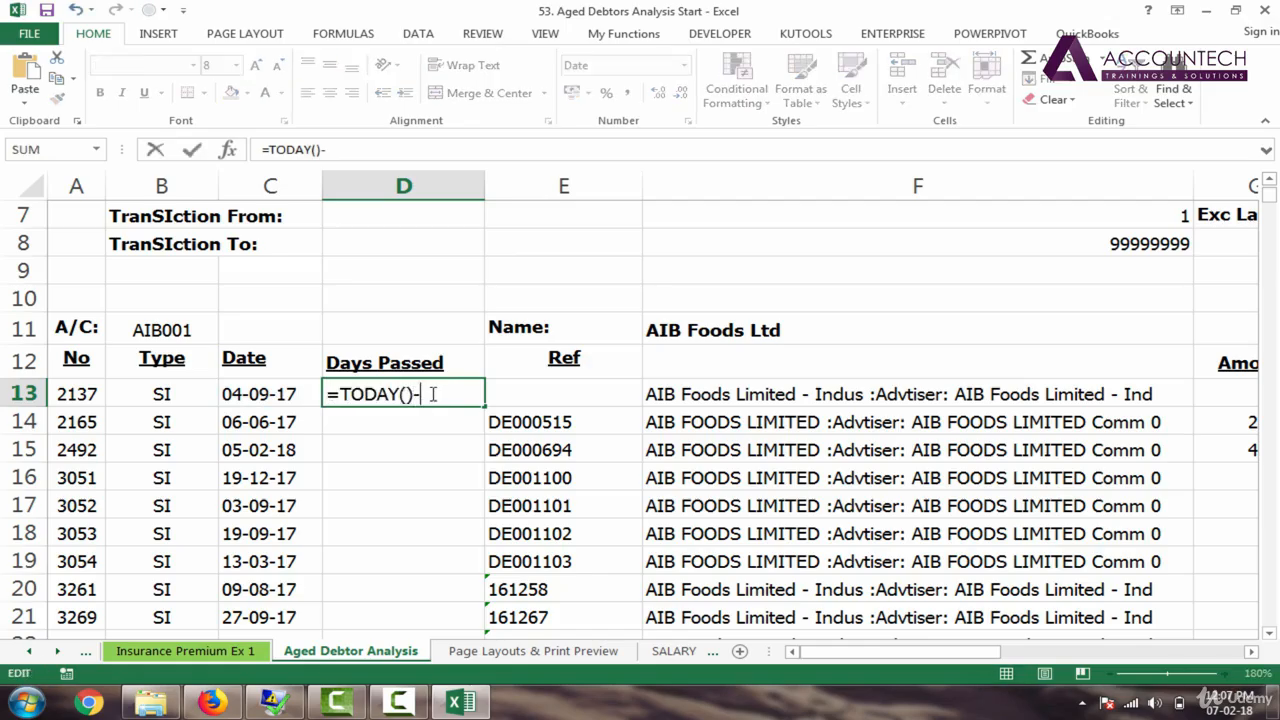
click(257, 394)
key(Return)
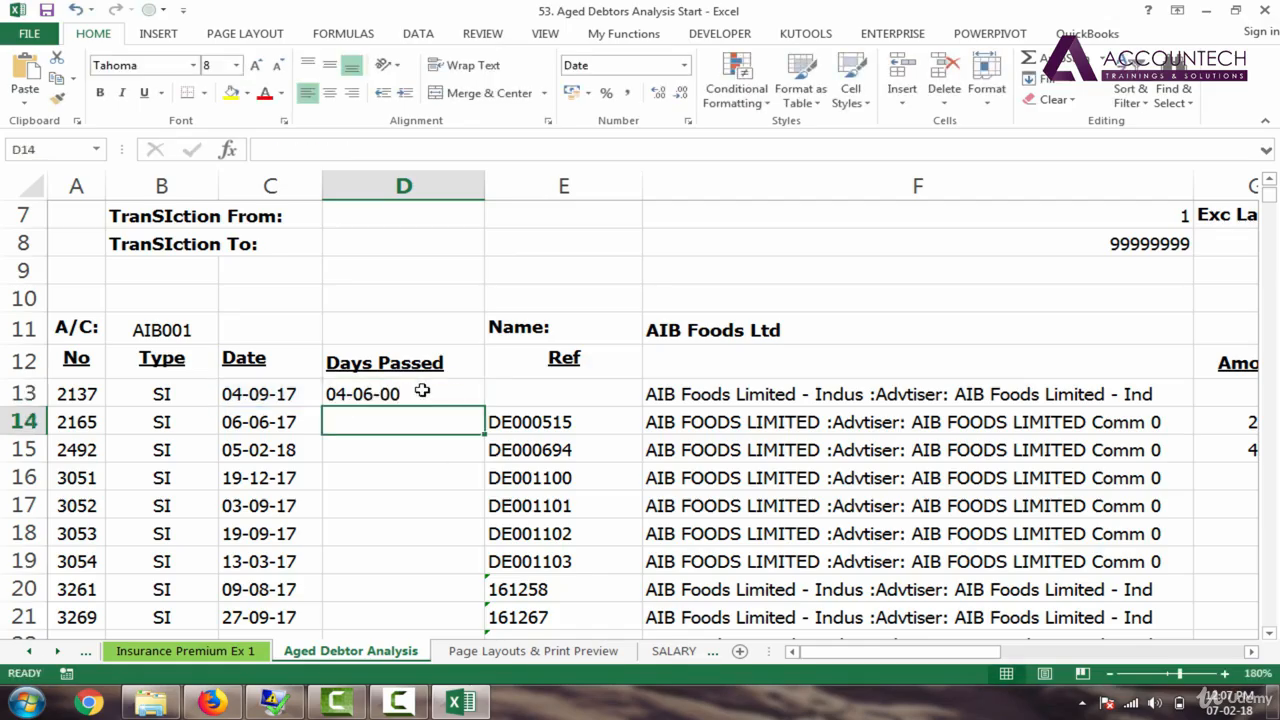
click(423, 390)
click(686, 66)
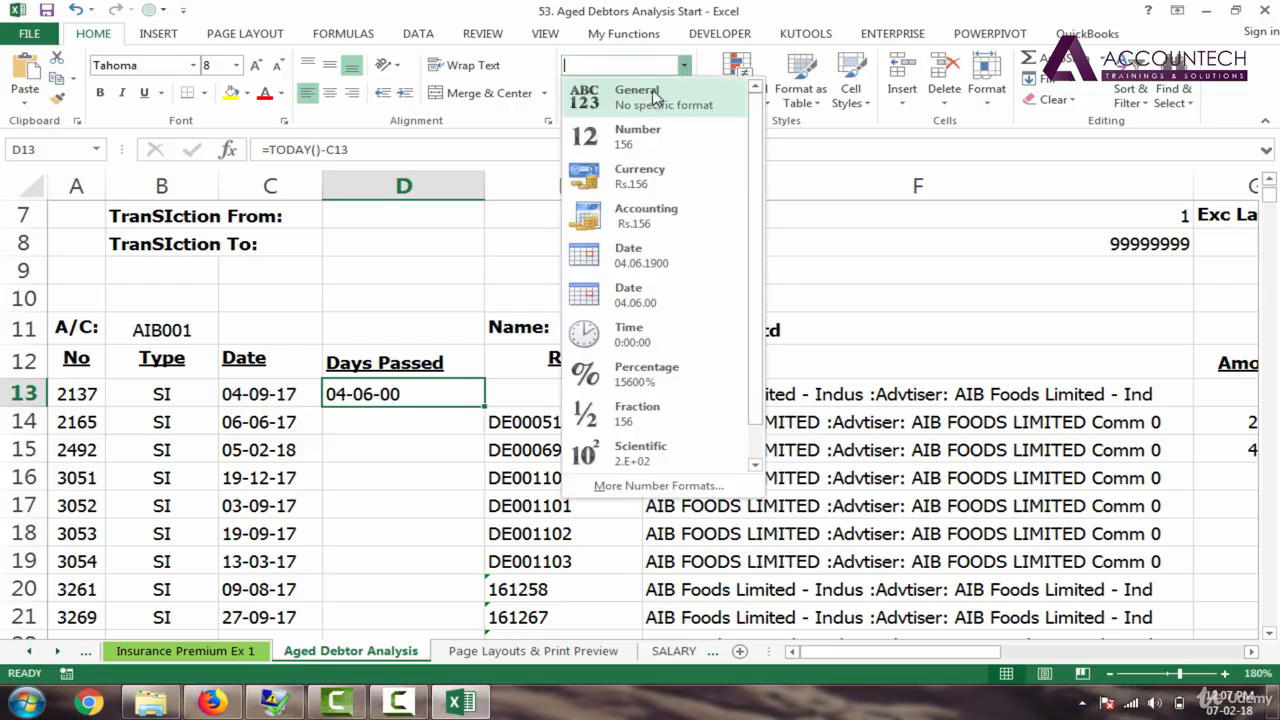
click(652, 98)
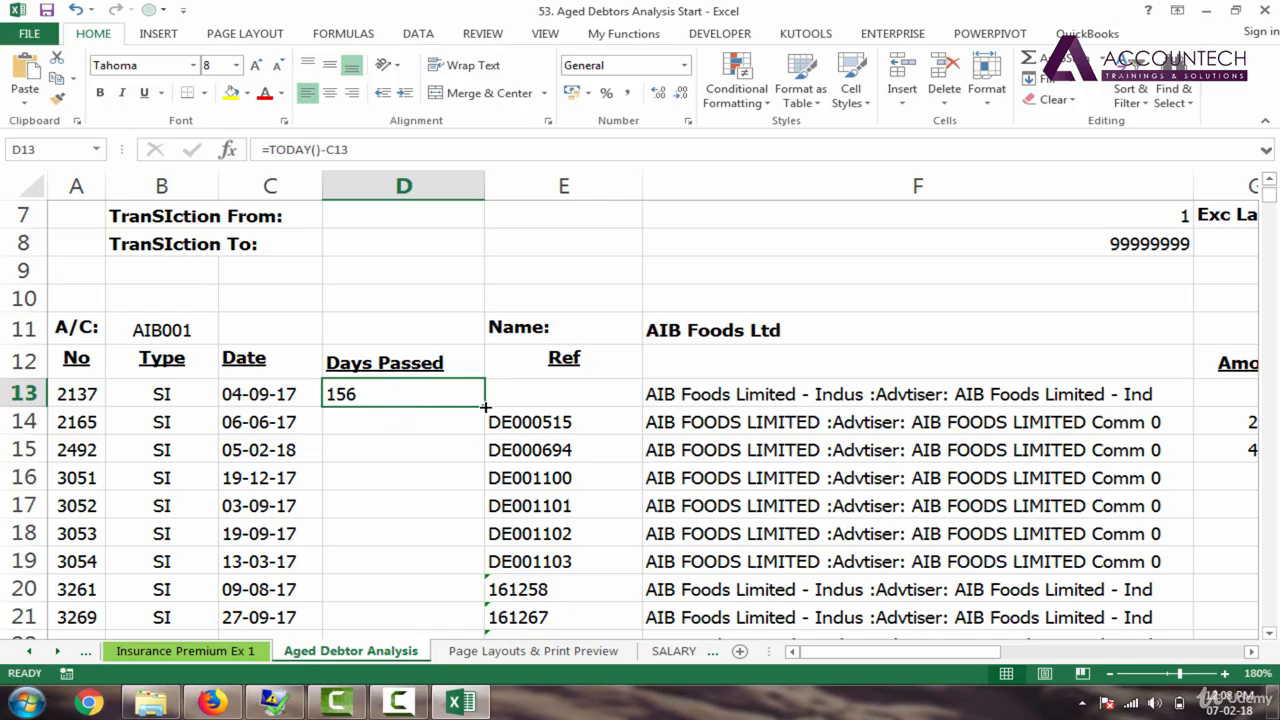
double_click(485, 406)
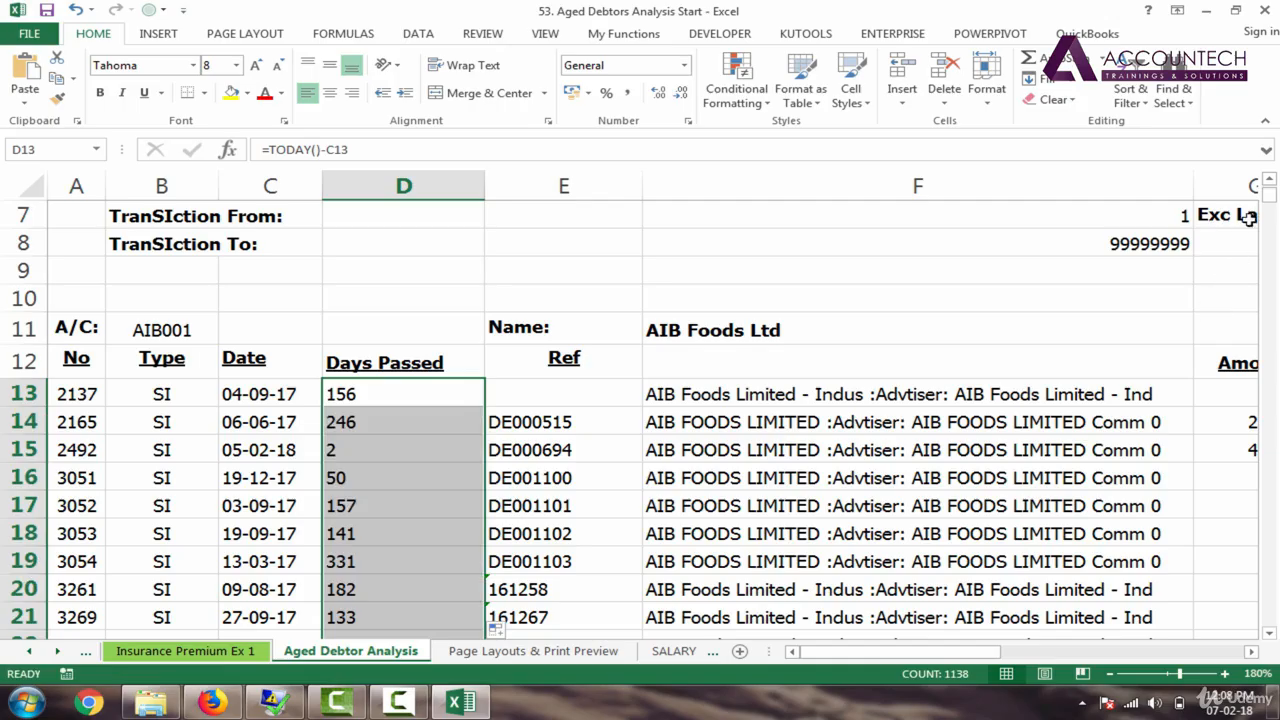
drag(1274, 200, 1273, 201)
click(378, 350)
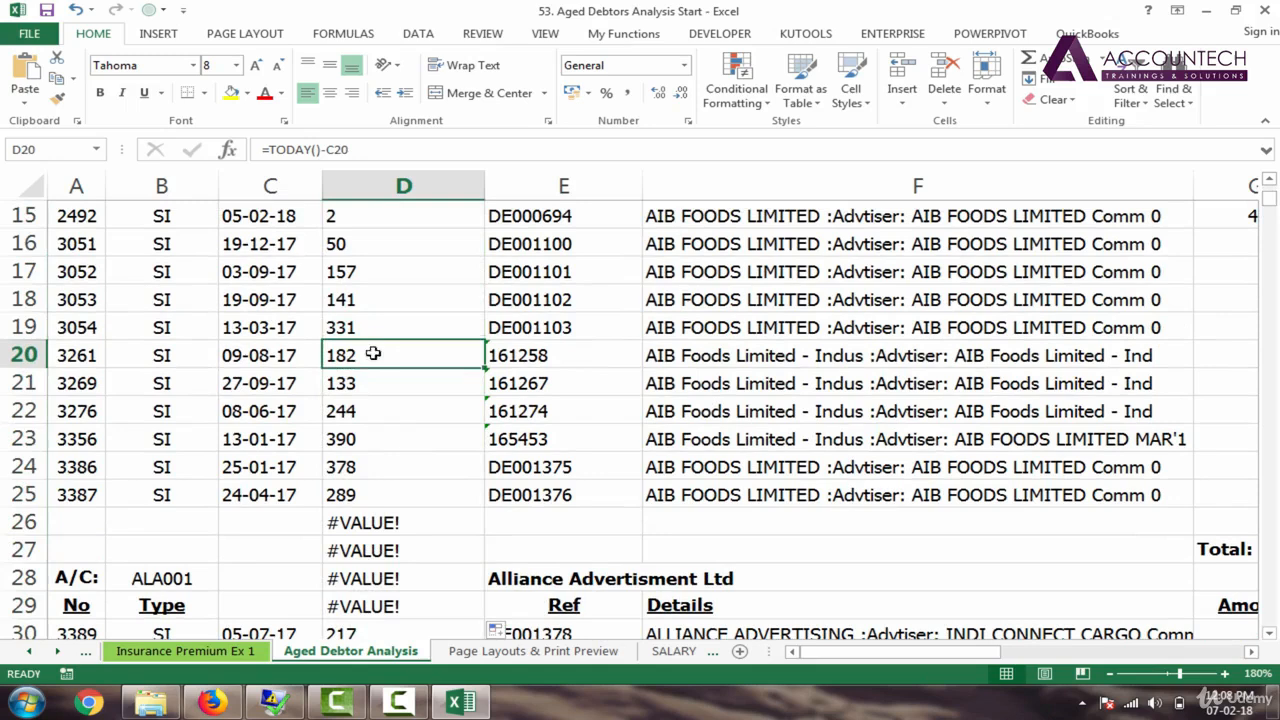
click(260, 355)
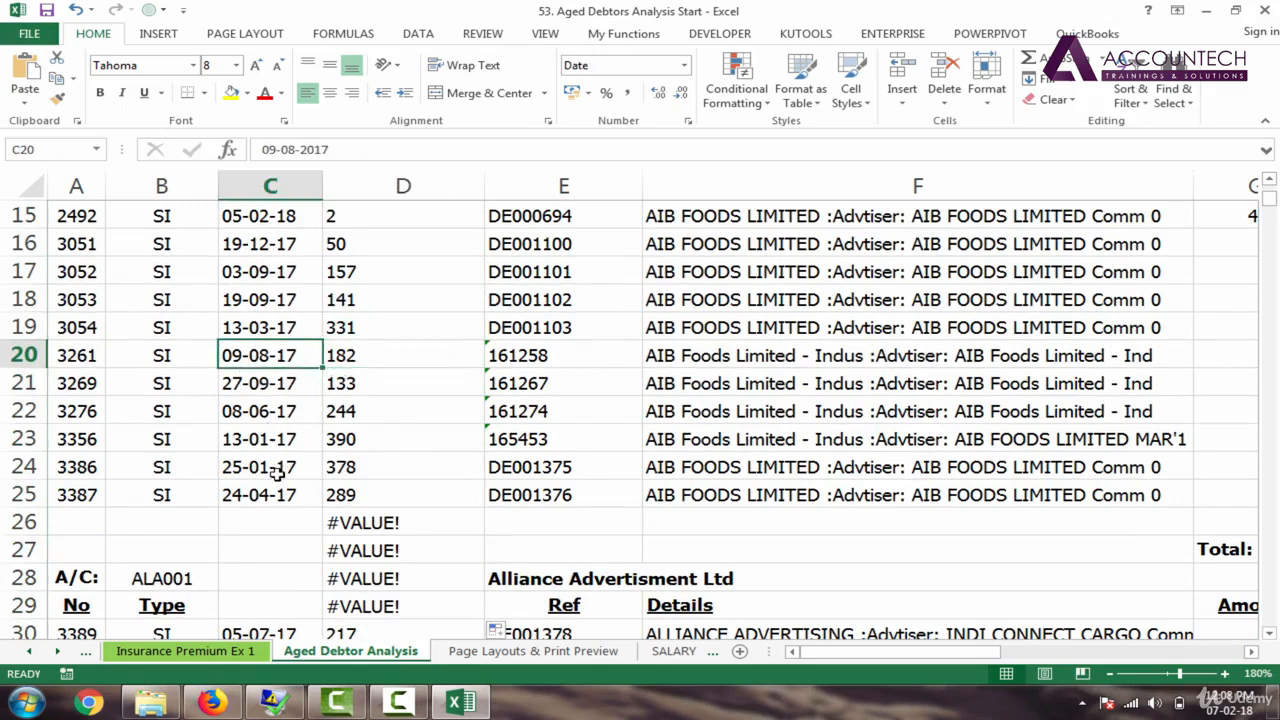
click(360, 445)
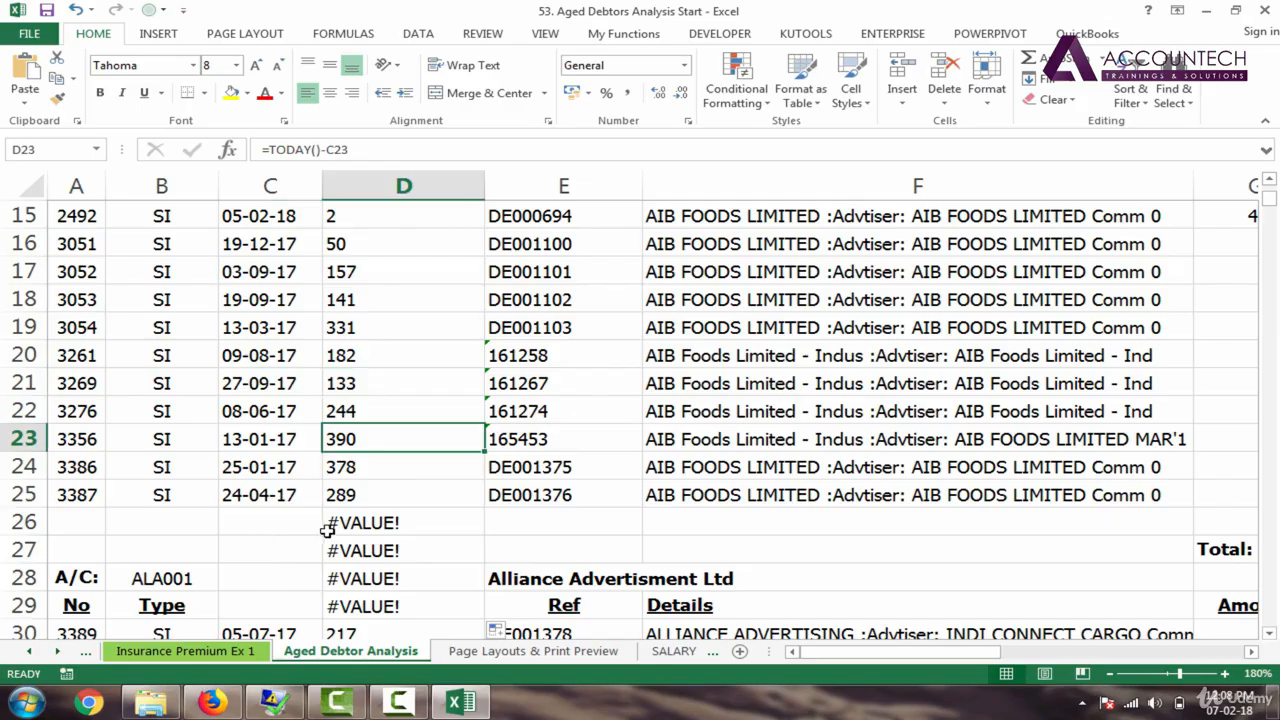
key(Down)
key(Down)
key(Down)
key(Down)
key(Down)
key(Down)
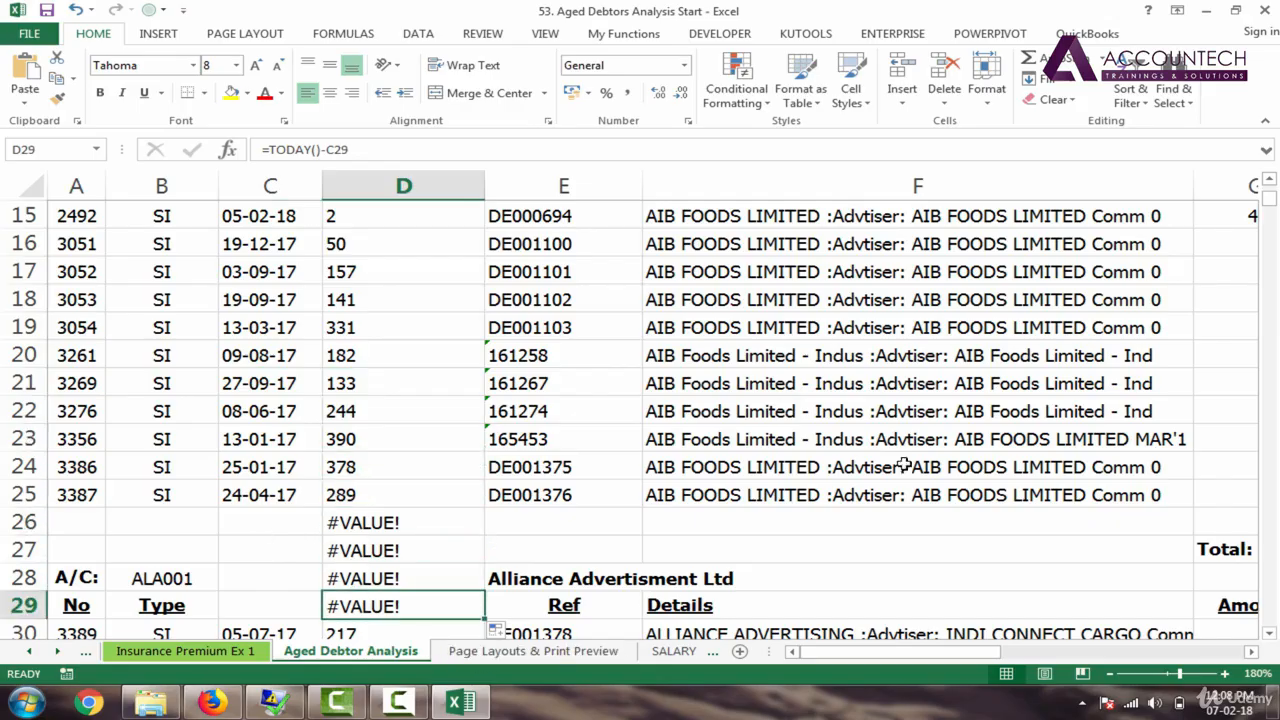
mouse_move(1269, 200)
mouse_down()
mouse_move(1271, 215)
mouse_move(1269, 193)
mouse_up()
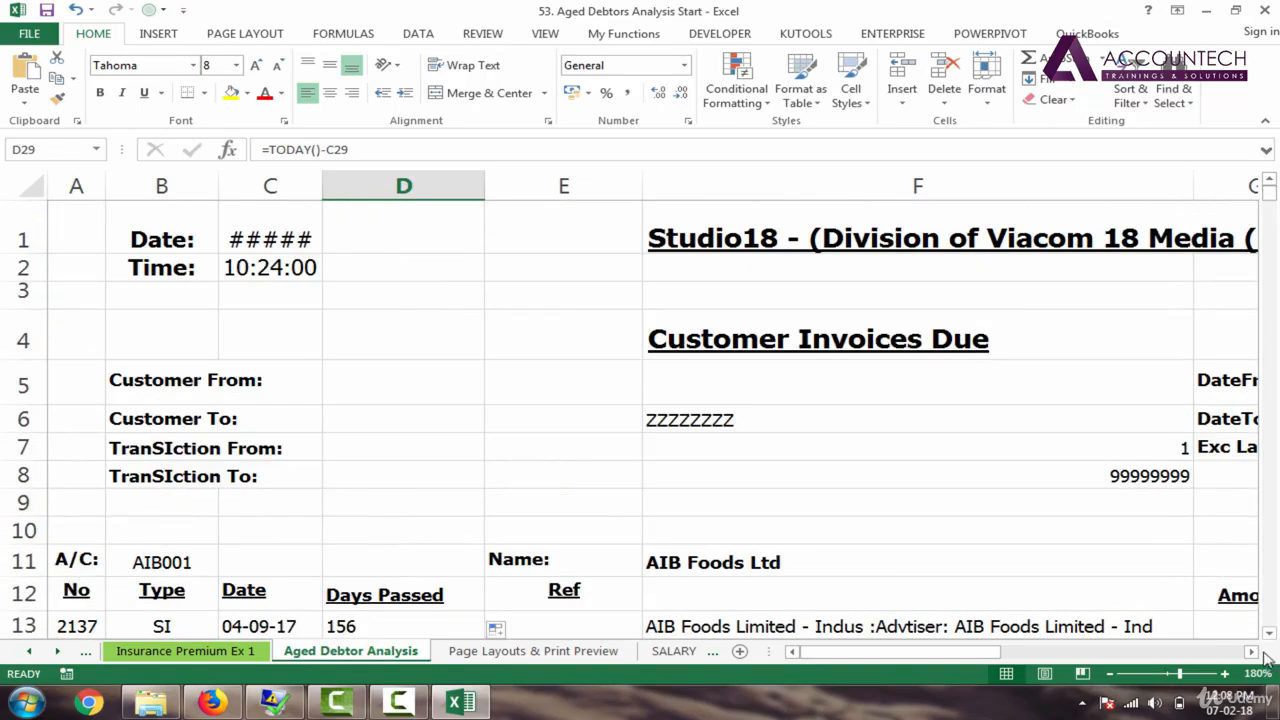
drag(1268, 634, 1268, 638)
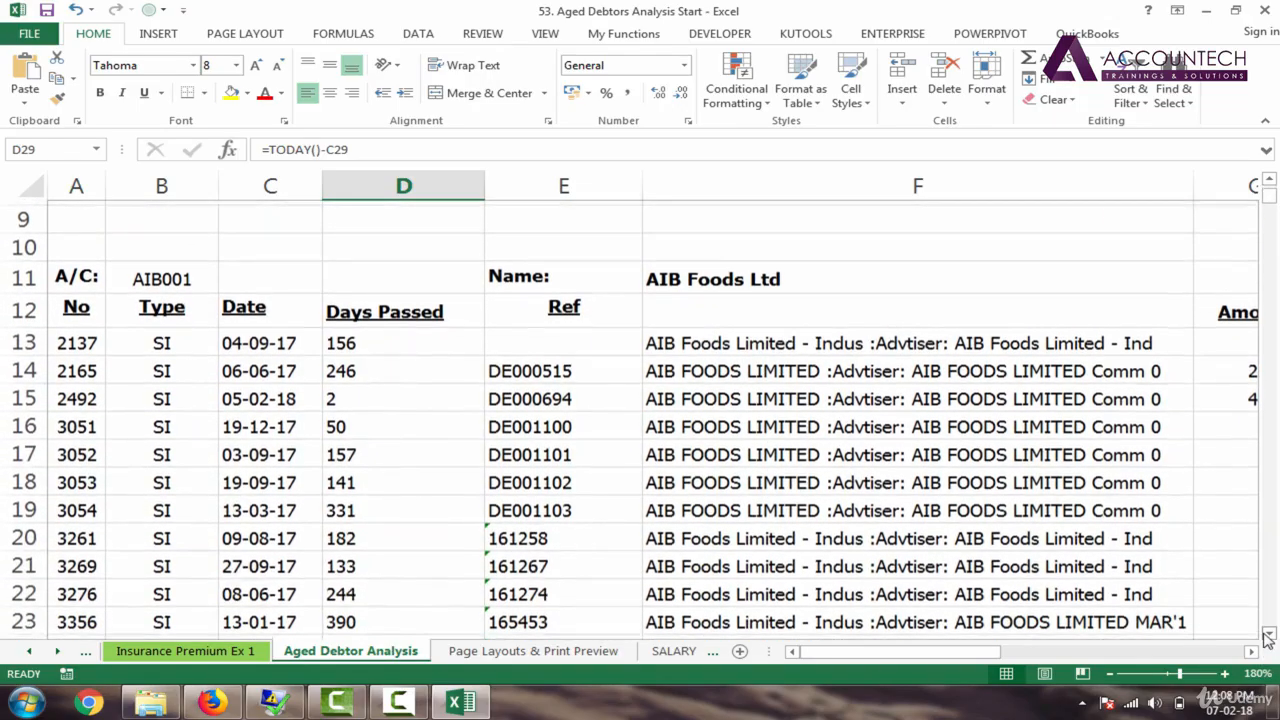
click(367, 341)
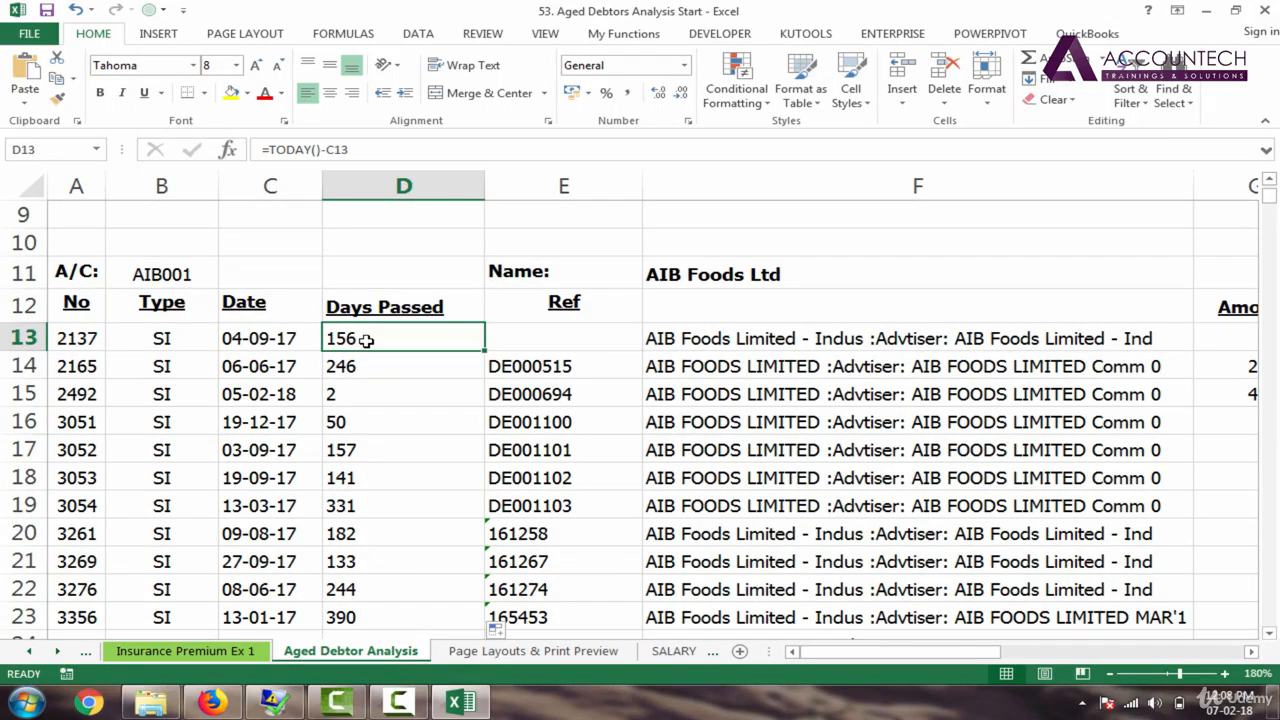
Step: Wrap D13's days formula as =IFERROR(TODAY()-C13,"") so missing dates show blank
double_click(362, 340)
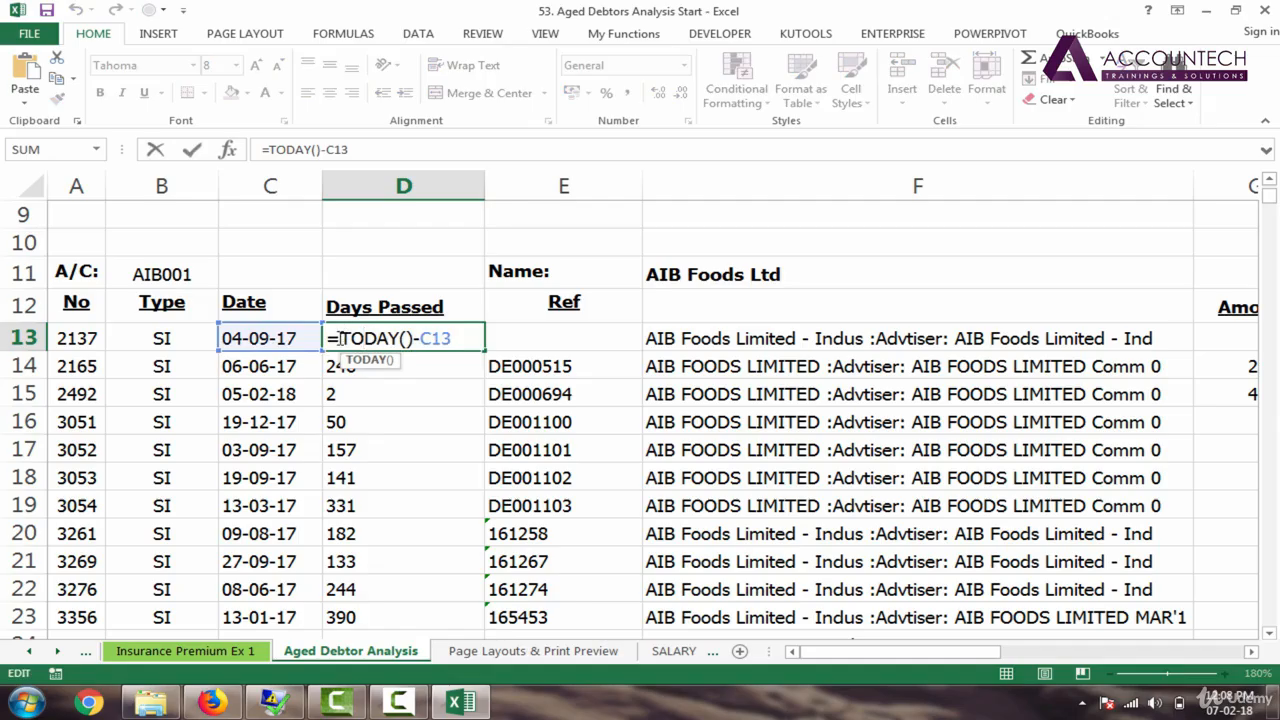
click(341, 340)
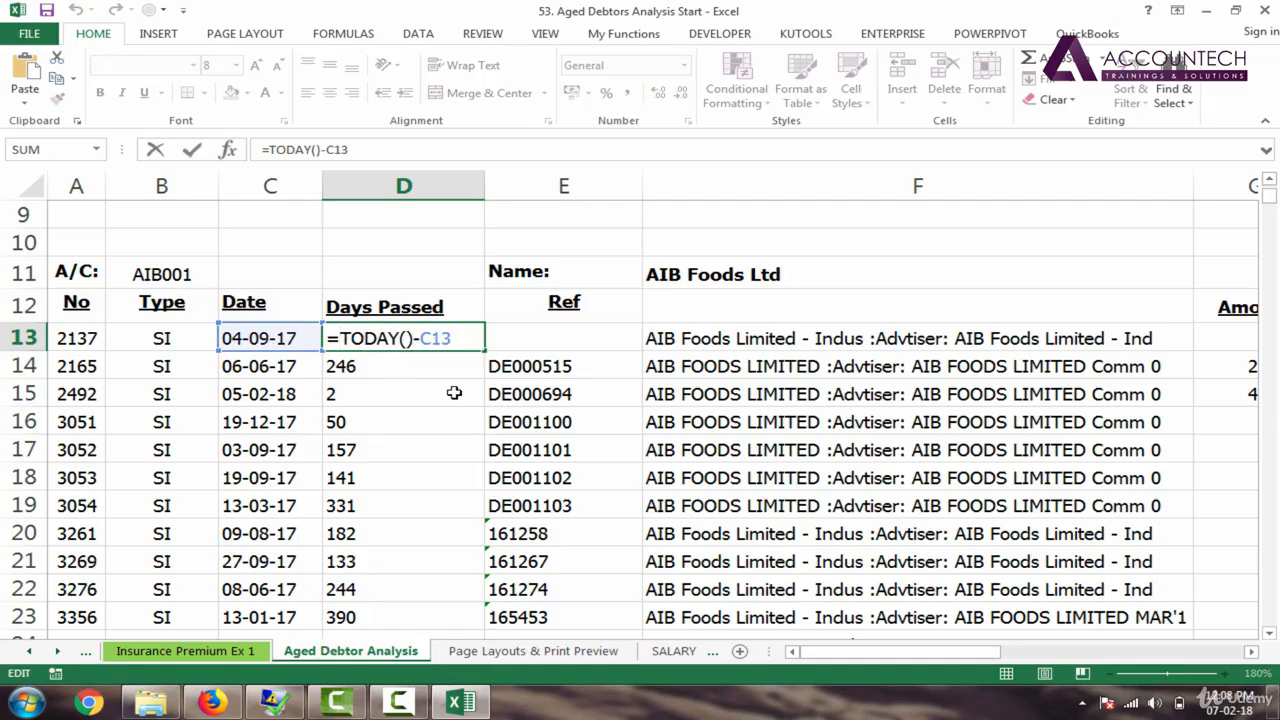
text(if)
key(Down)
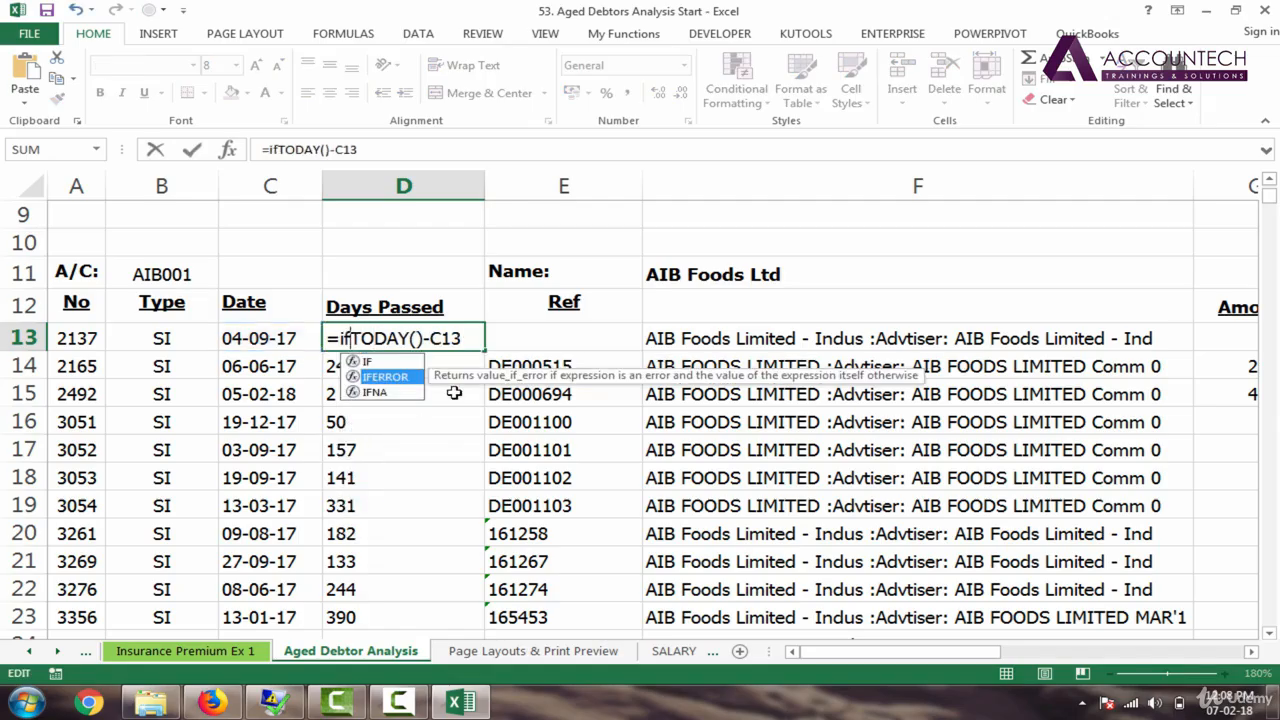
key(Tab)
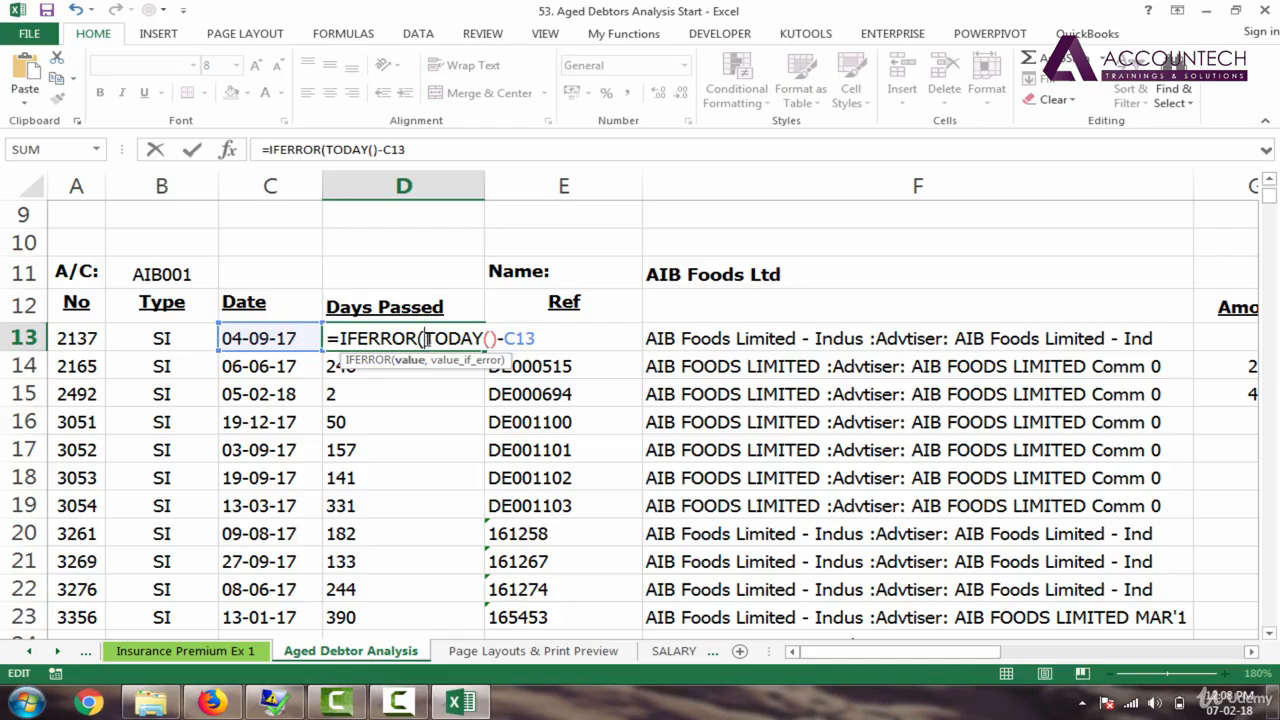
drag(425, 339, 539, 339)
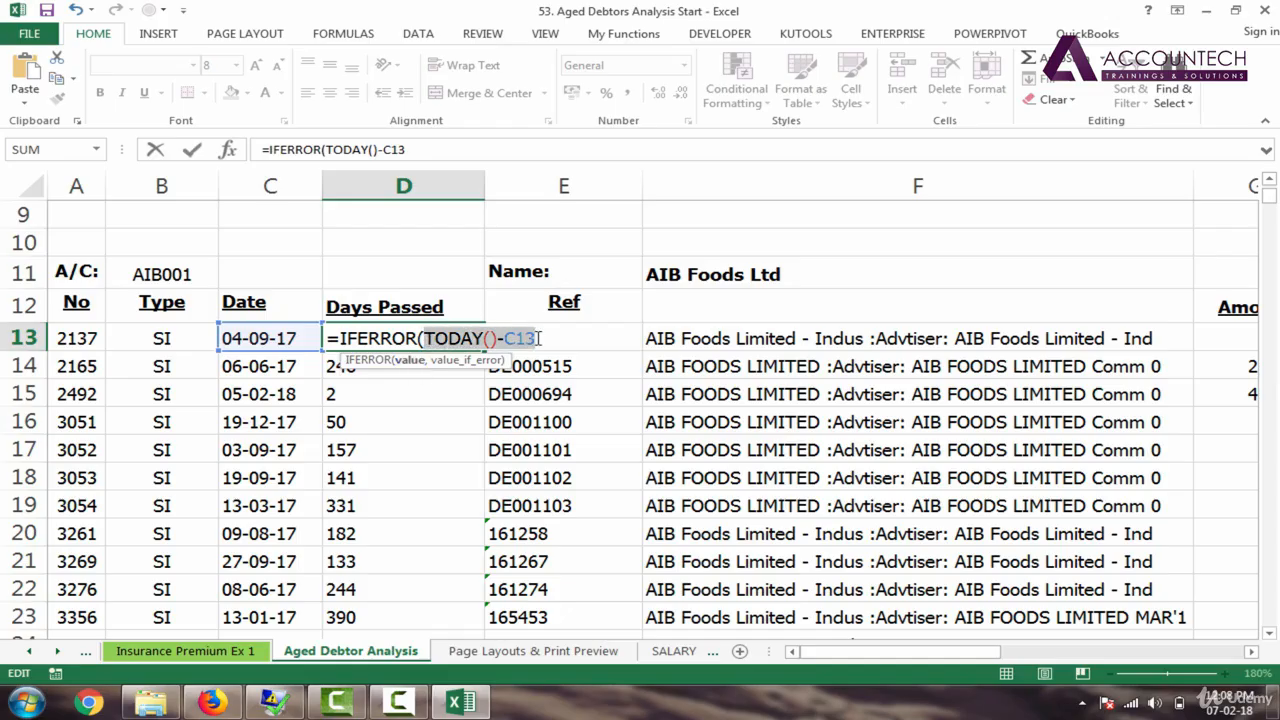
double_click(546, 338)
click(546, 338)
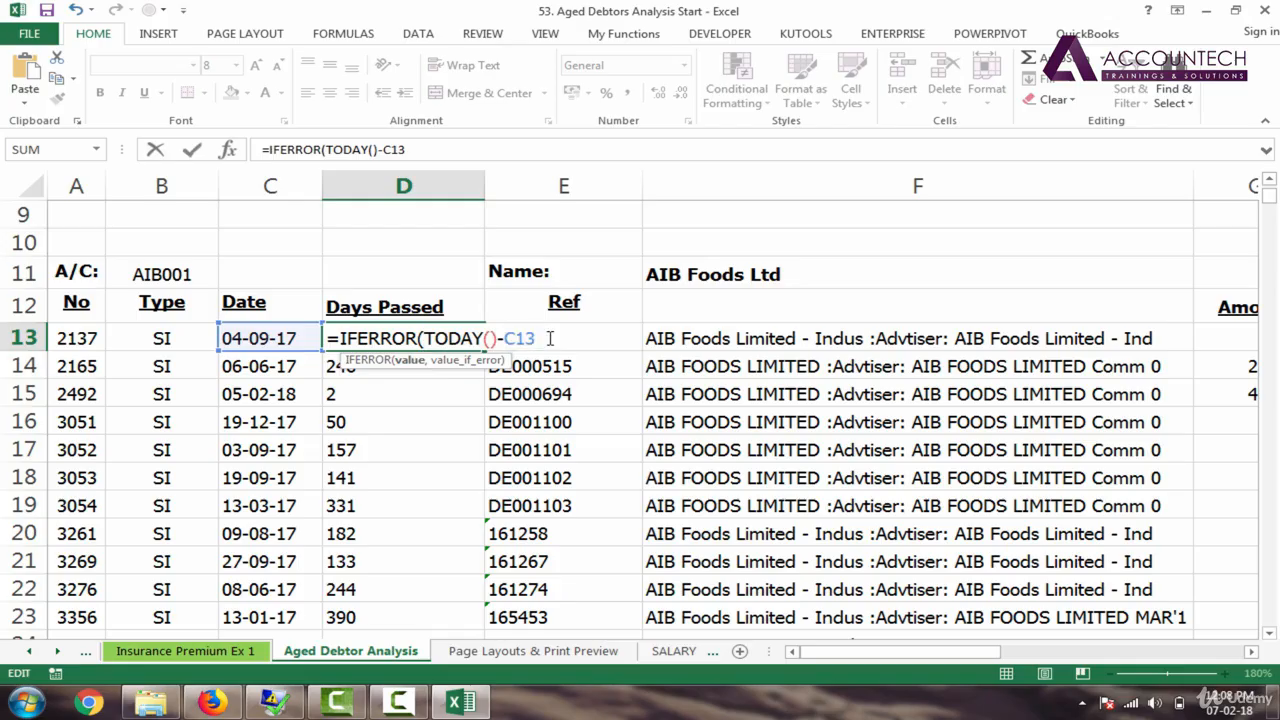
double_click(548, 338)
click(548, 338)
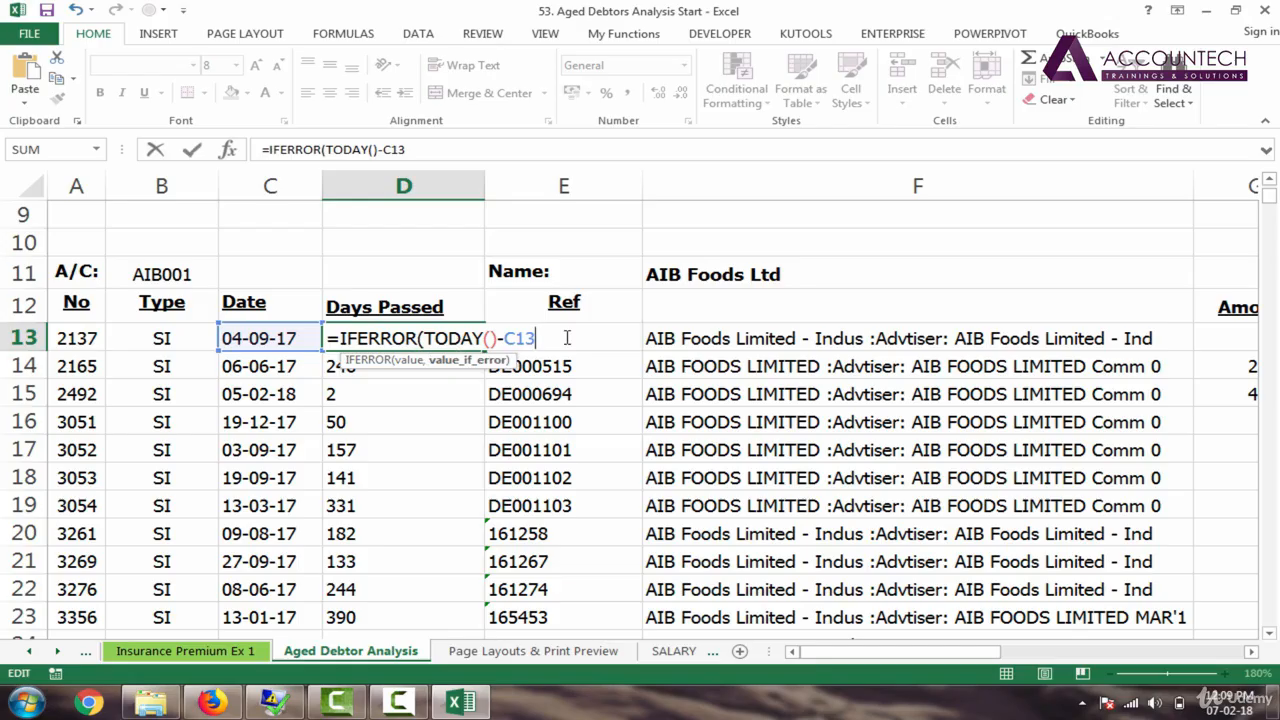
text(,)
key(Return)
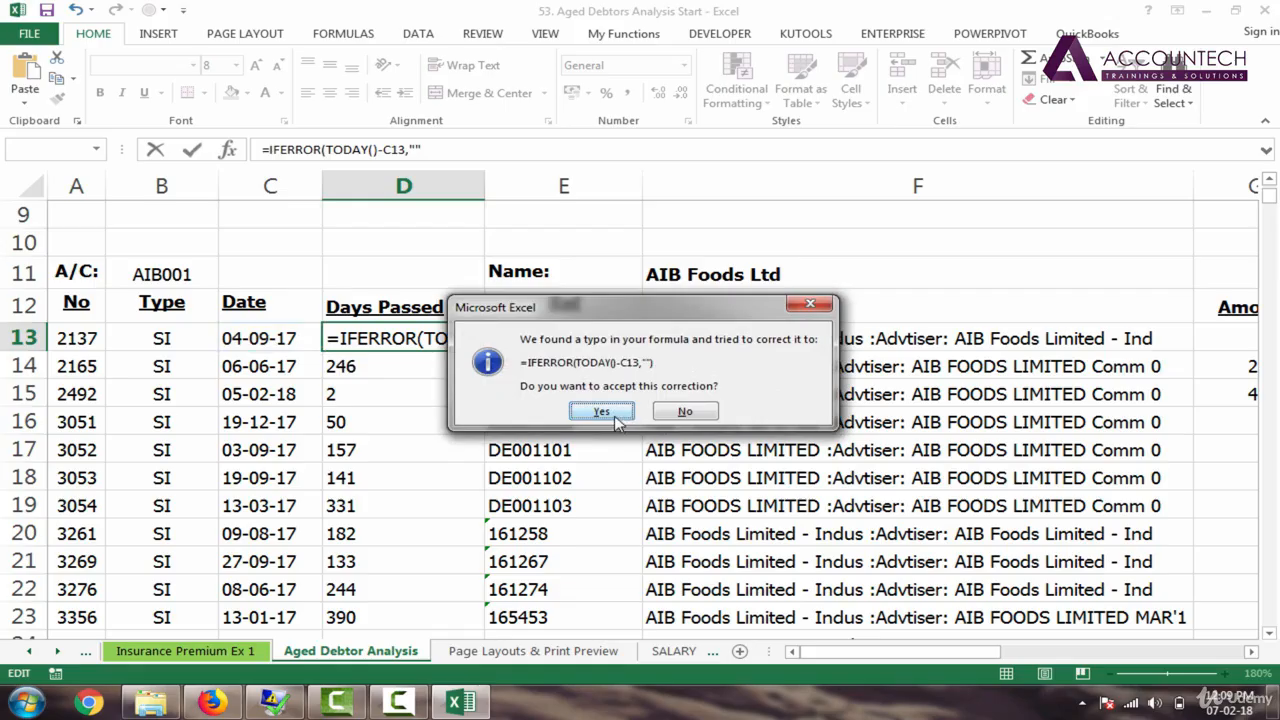
Step: Accept the closing-parenthesis correction and fill the IFERROR formula down column D
click(601, 412)
click(470, 345)
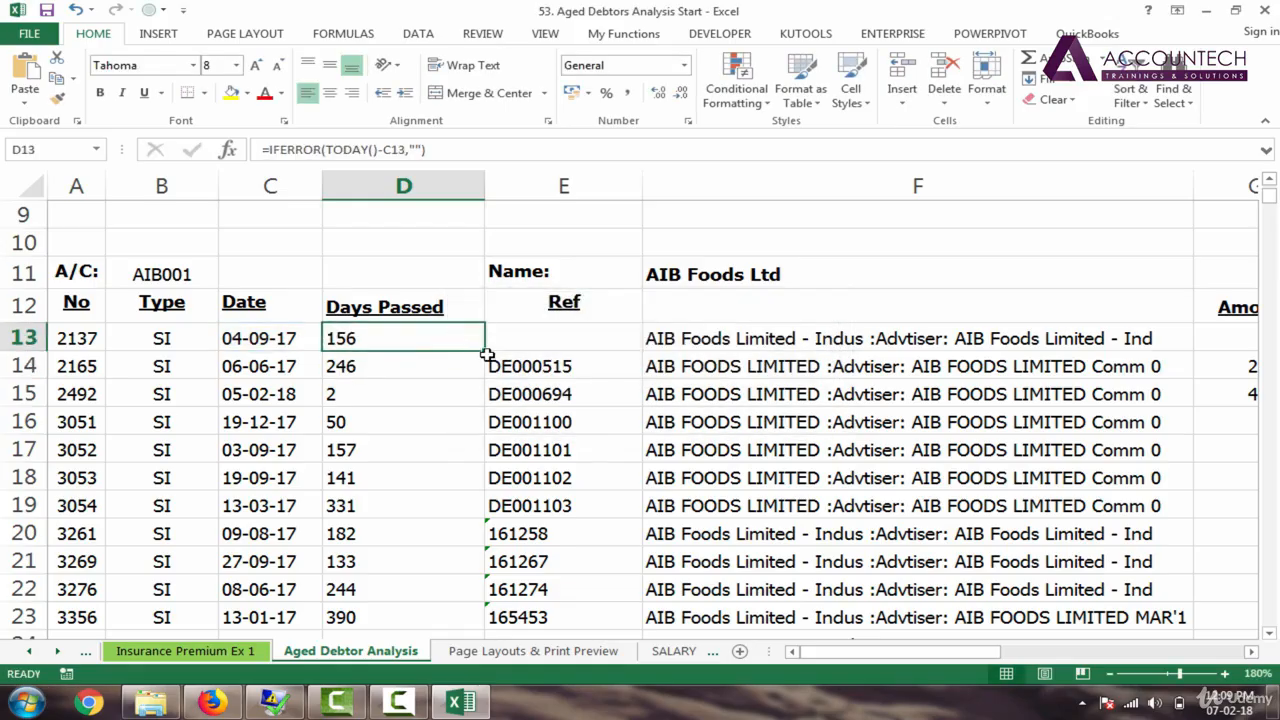
double_click(484, 352)
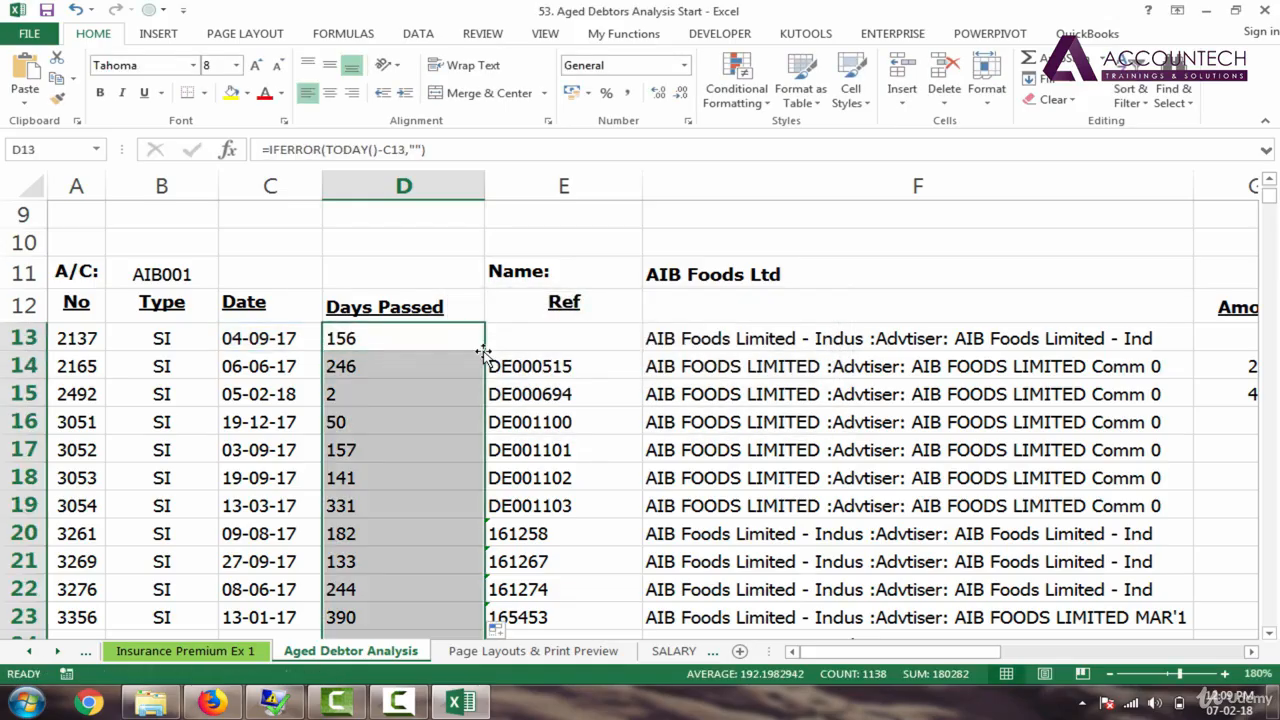
click(423, 473)
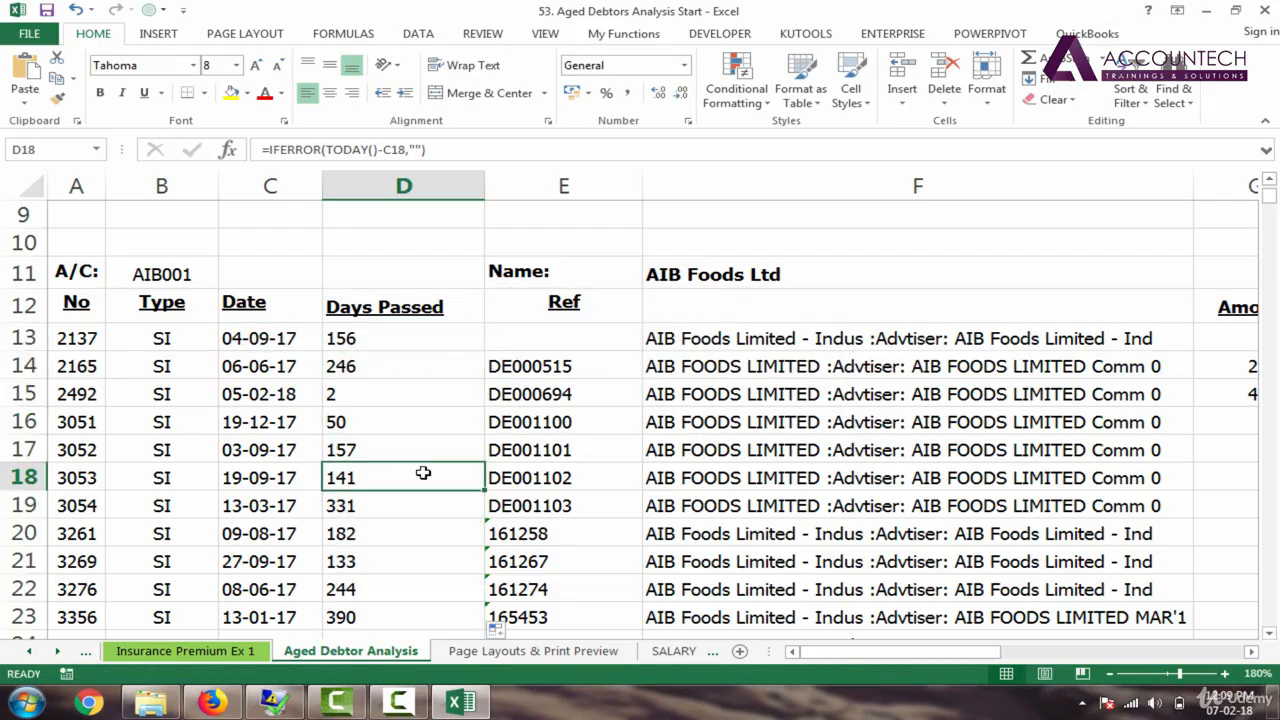
click(1110, 674)
click(1110, 674)
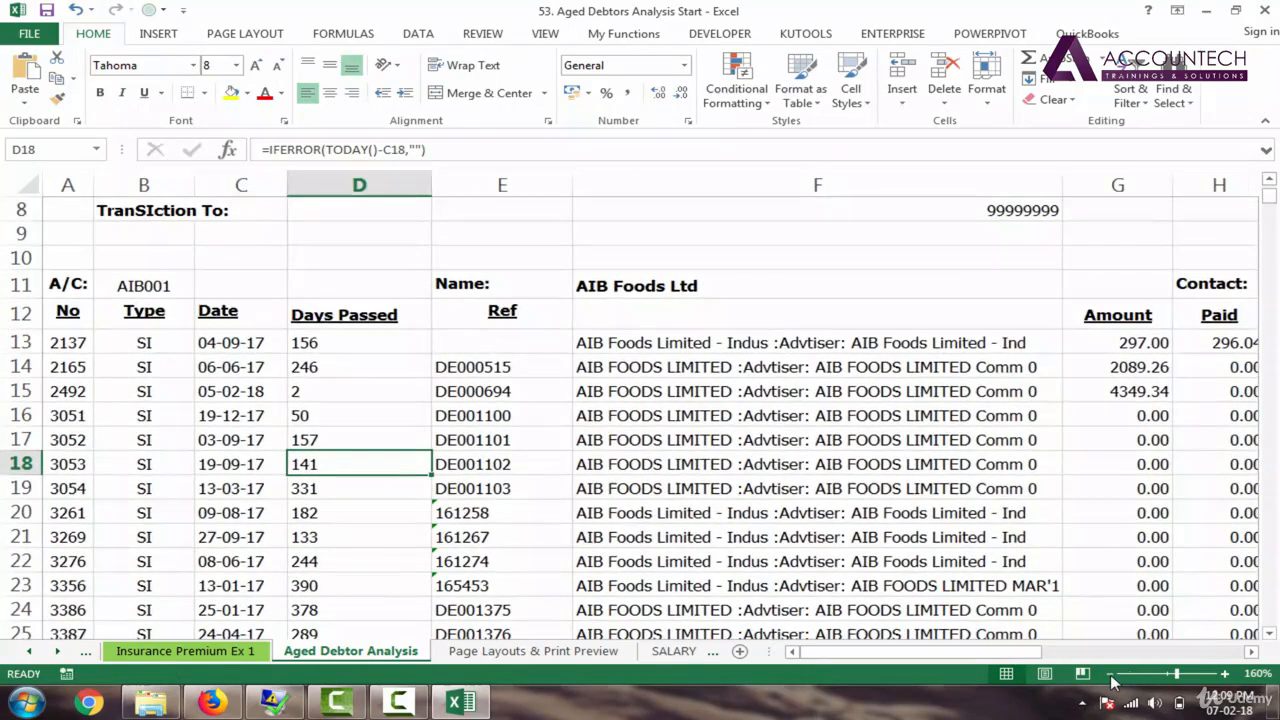
click(318, 410)
key(Down)
key(Down)
key(Down)
key(Down)
key(Down)
key(Down)
key(Down)
key(Down)
key(Down)
key(Down)
key(Down)
key(Down)
key(Down)
key(Down)
key(Down)
key(Down)
key(Down)
key(Down)
key(Down)
key(Down)
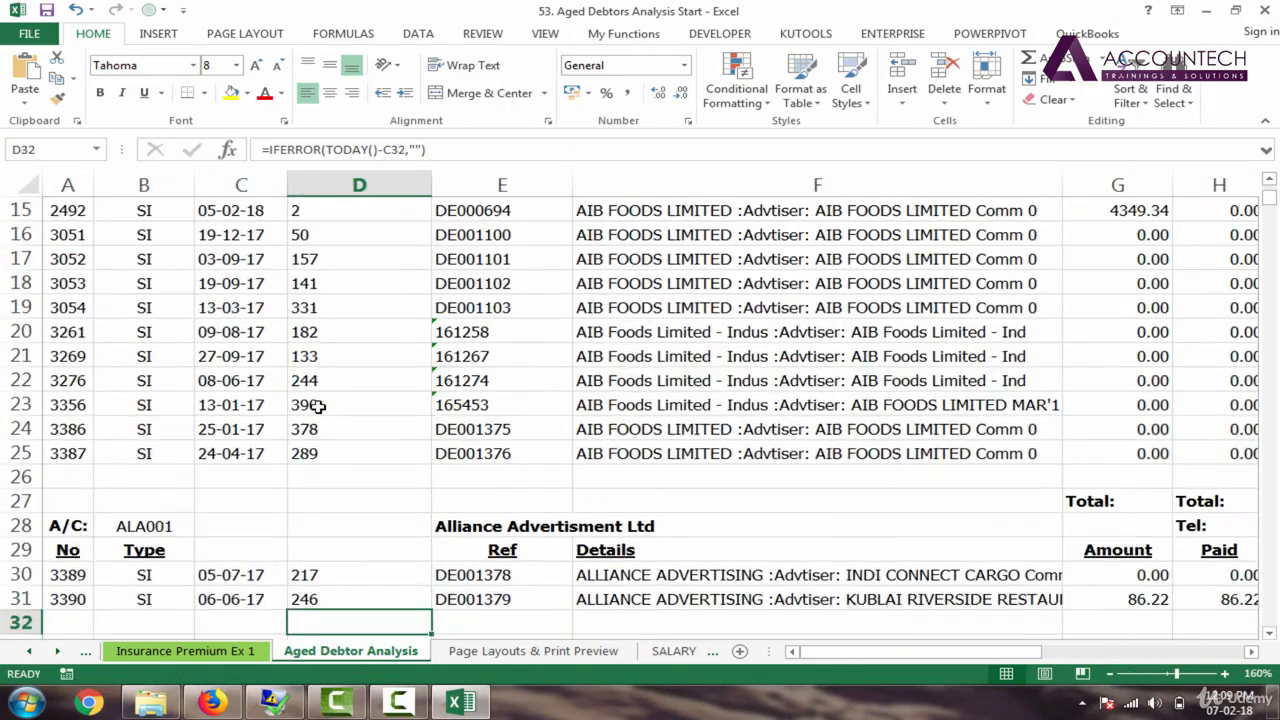
key(Down)
key(Down)
key(Down)
key(Down)
key(Down)
key(Down)
key(Down)
key(Down)
key(Down)
key(Down)
key(Down)
key(Down)
key(Down)
key(Down)
key(Down)
key(Down)
key(Down)
key(Down)
key(Down)
key(Down)
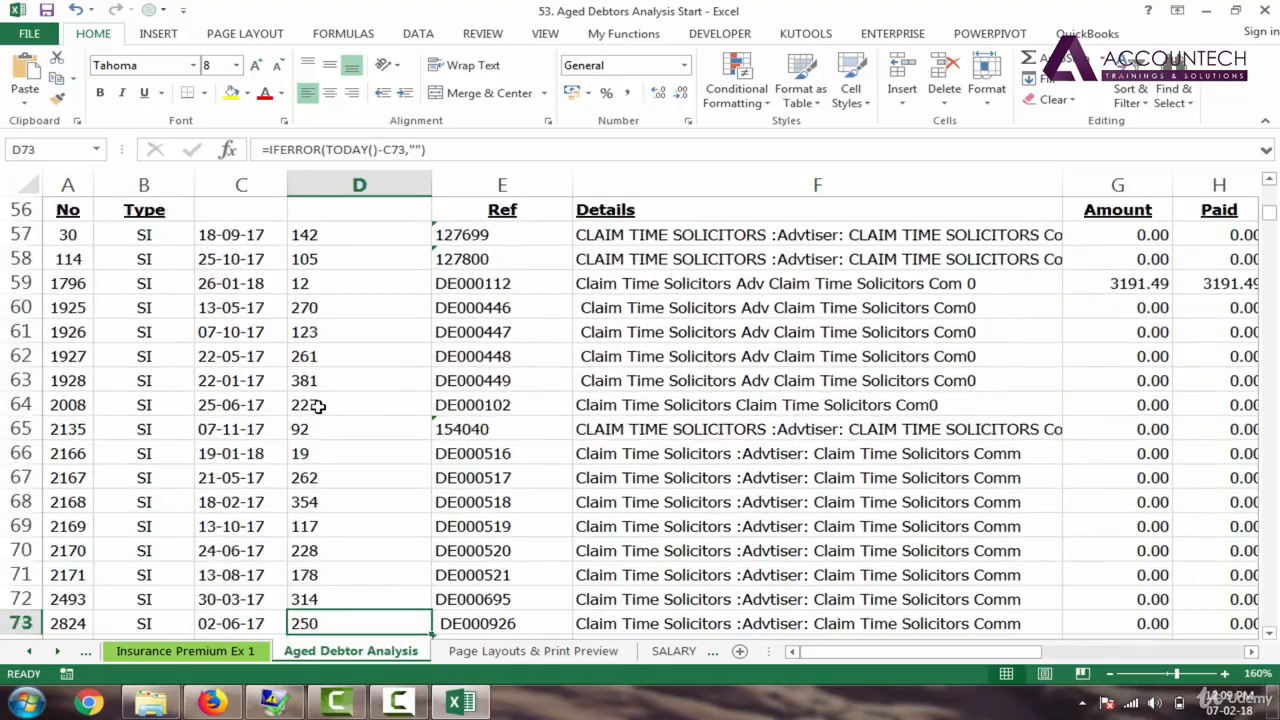
key(Down)
key(Down)
key(Down)
key(Down)
key(Down)
key(Down)
key(Down)
key(Down)
key(Down)
key(Down)
key(Down)
key(Down)
key(Down)
key(Down)
key(Down)
key(Down)
key(Down)
key(Down)
key(Down)
key(Down)
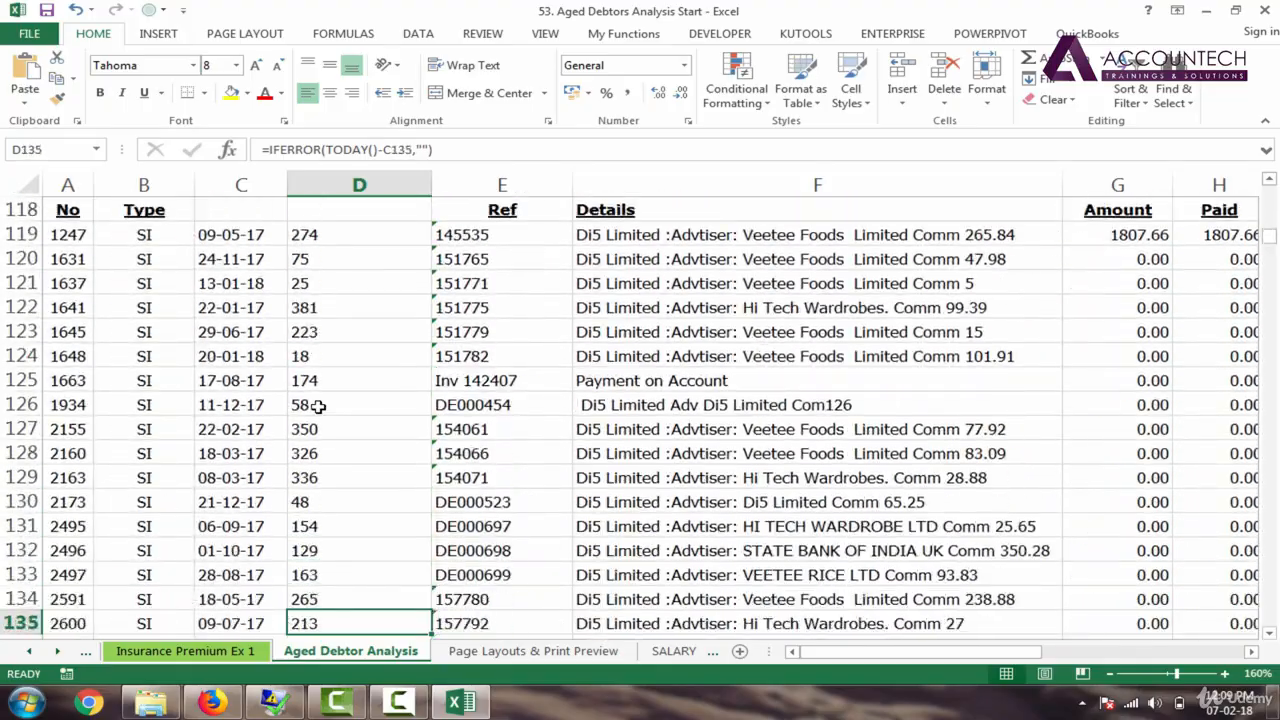
key(Down)
key(Down)
key(Down)
key(ctrl+Down)
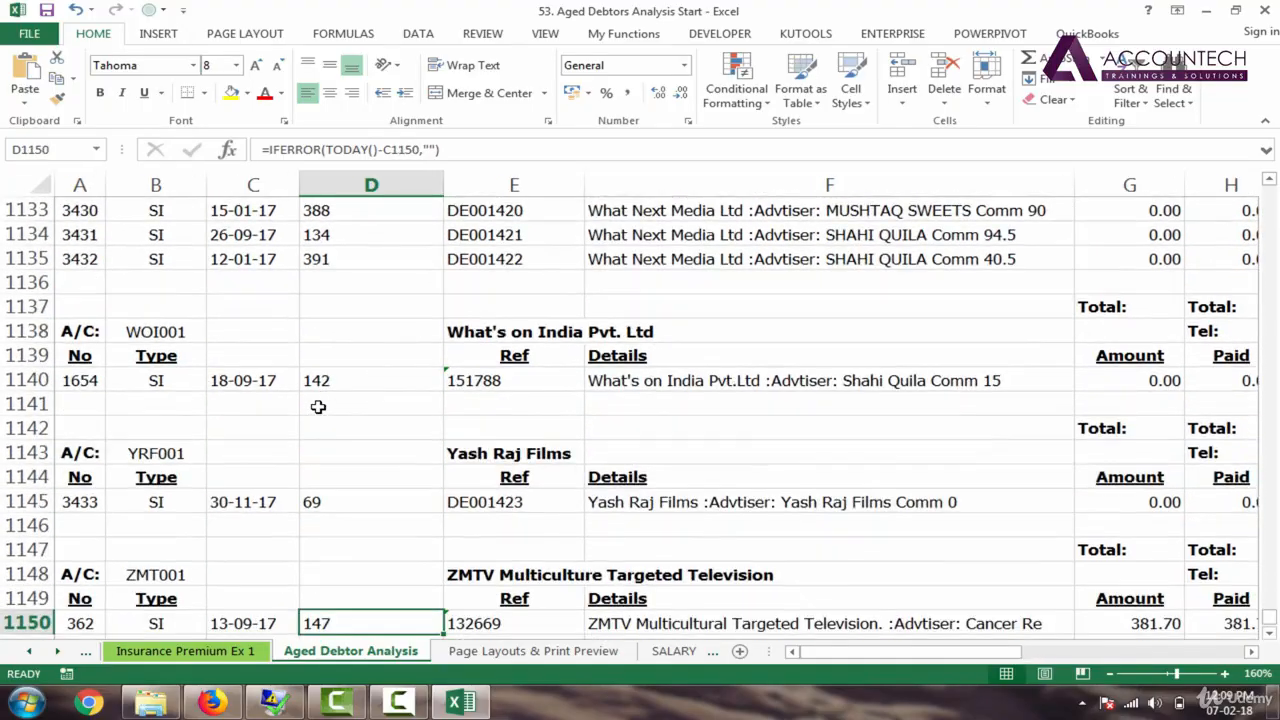
key(ctrl+Up)
key(Up)
key(Up)
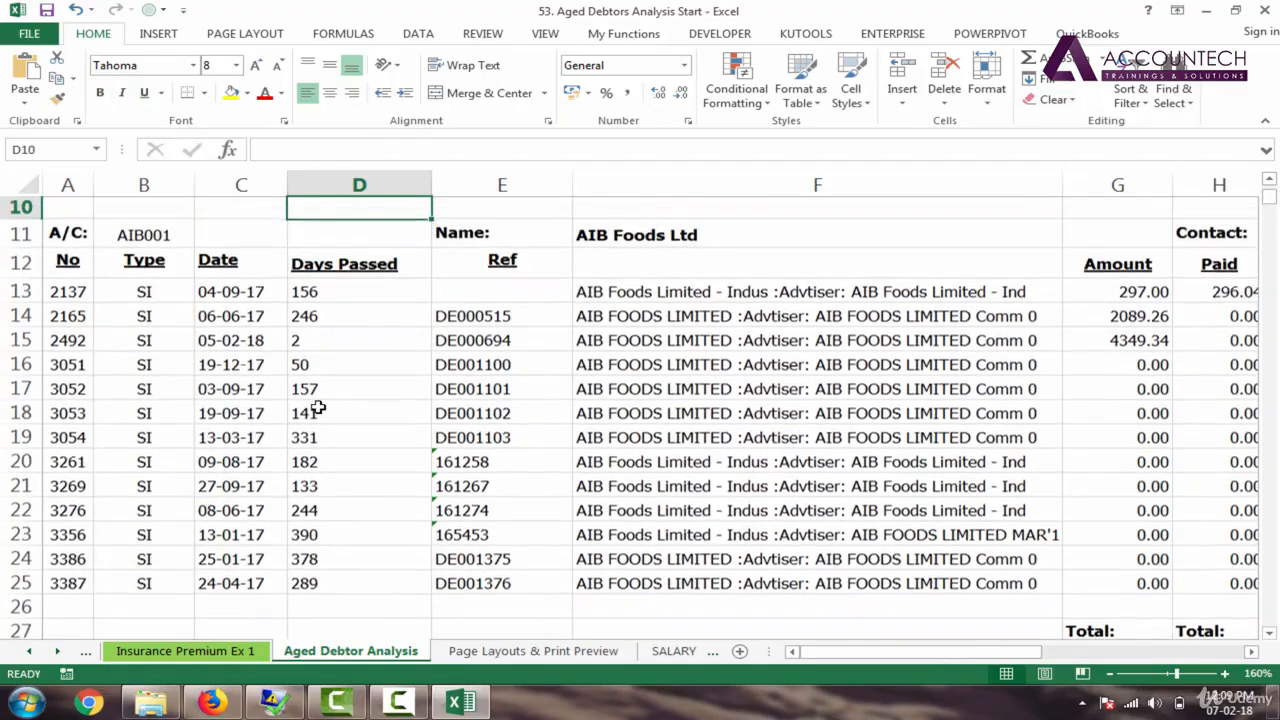
key(Right)
key(Right)
key(Right)
key(Right)
key(Right)
key(Right)
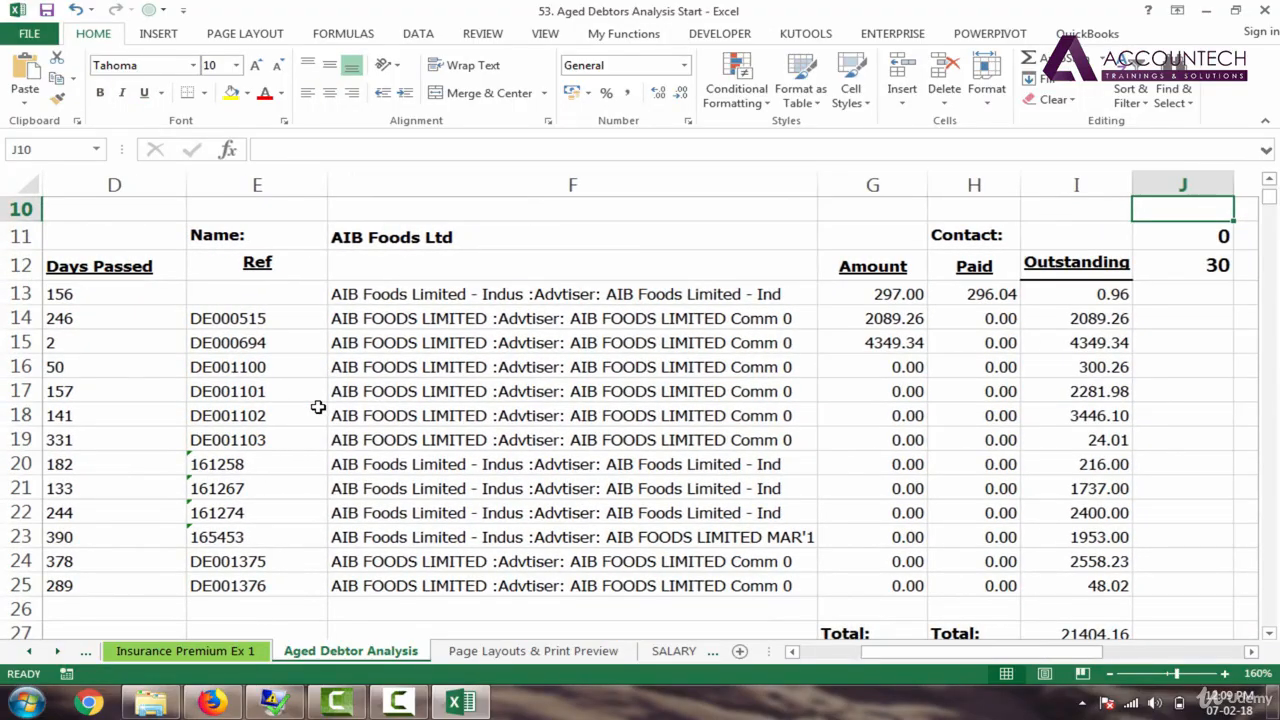
key(Left)
key(Left)
key(Left)
key(Left)
key(Left)
key(Left)
key(Left)
key(Left)
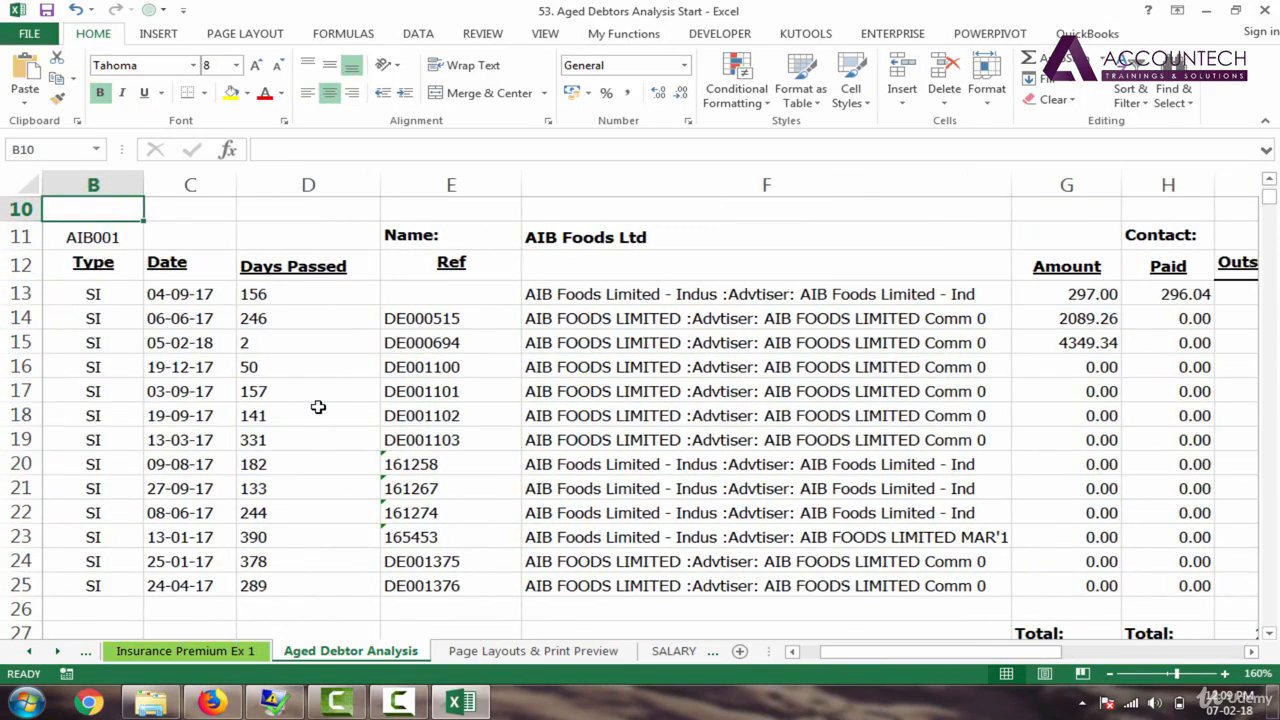
click(214, 320)
click(413, 319)
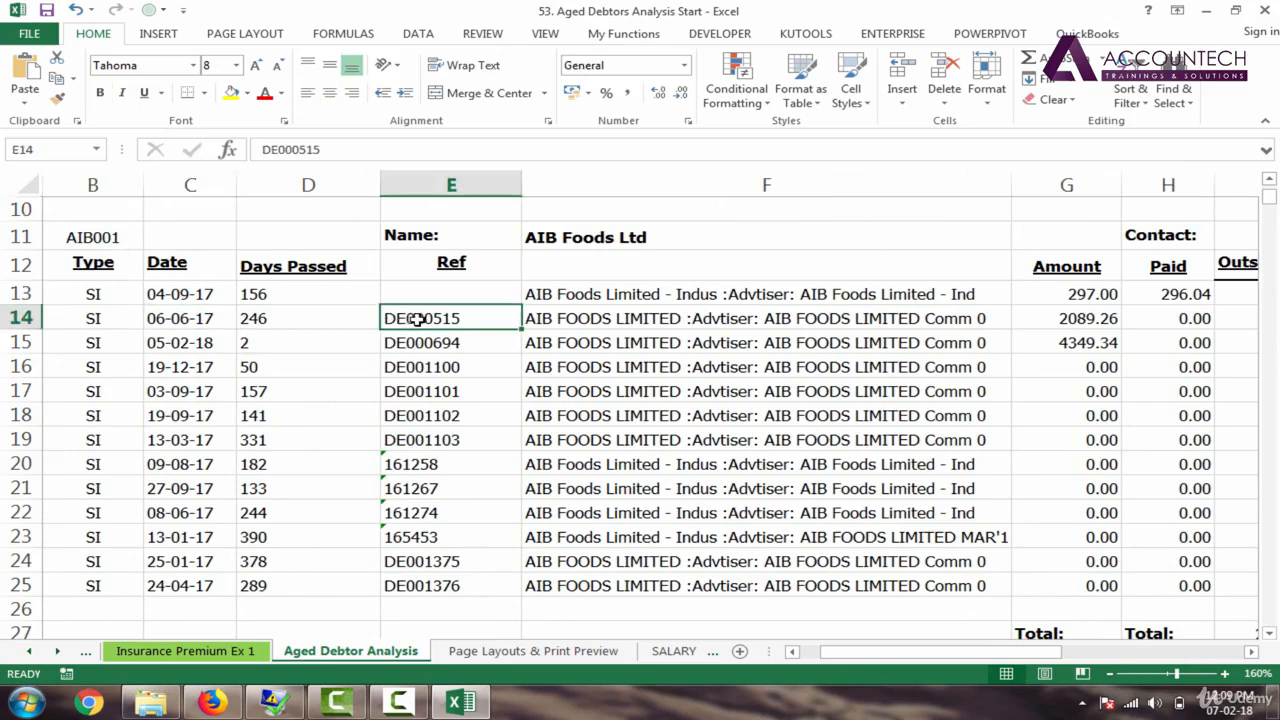
click(406, 292)
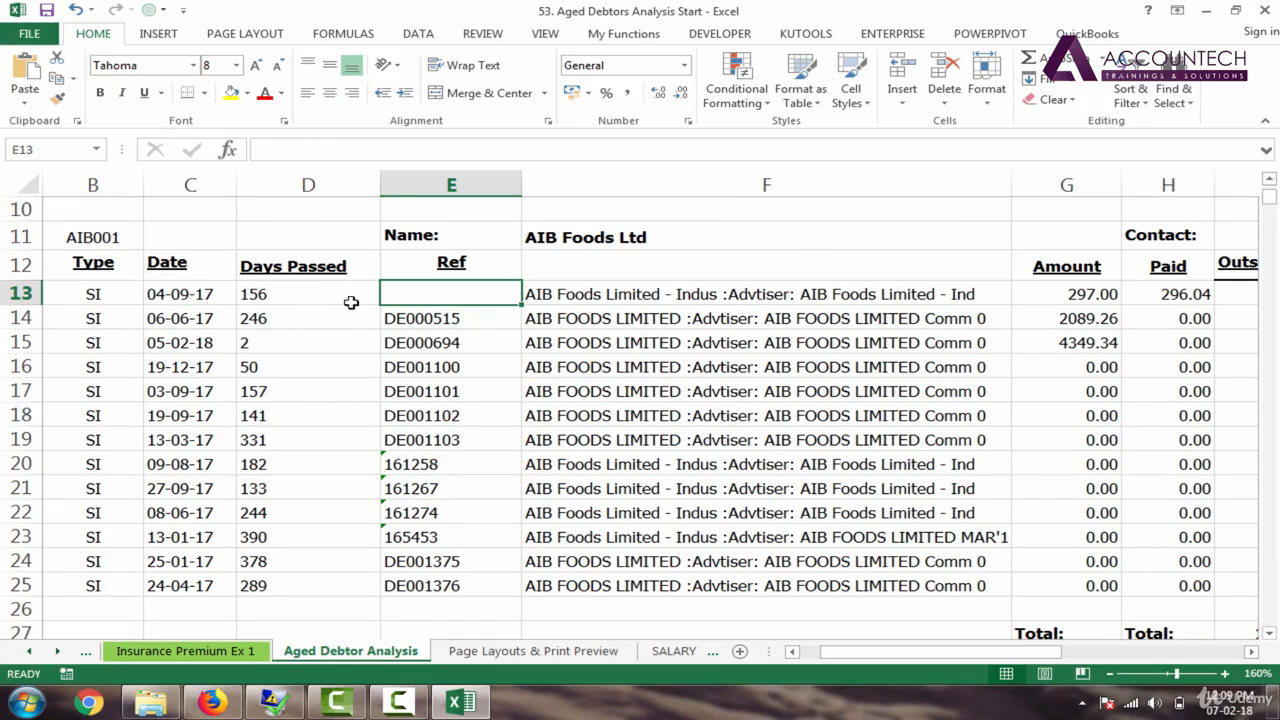
key(Right)
key(Right)
key(Right)
key(Right)
key(Right)
key(Right)
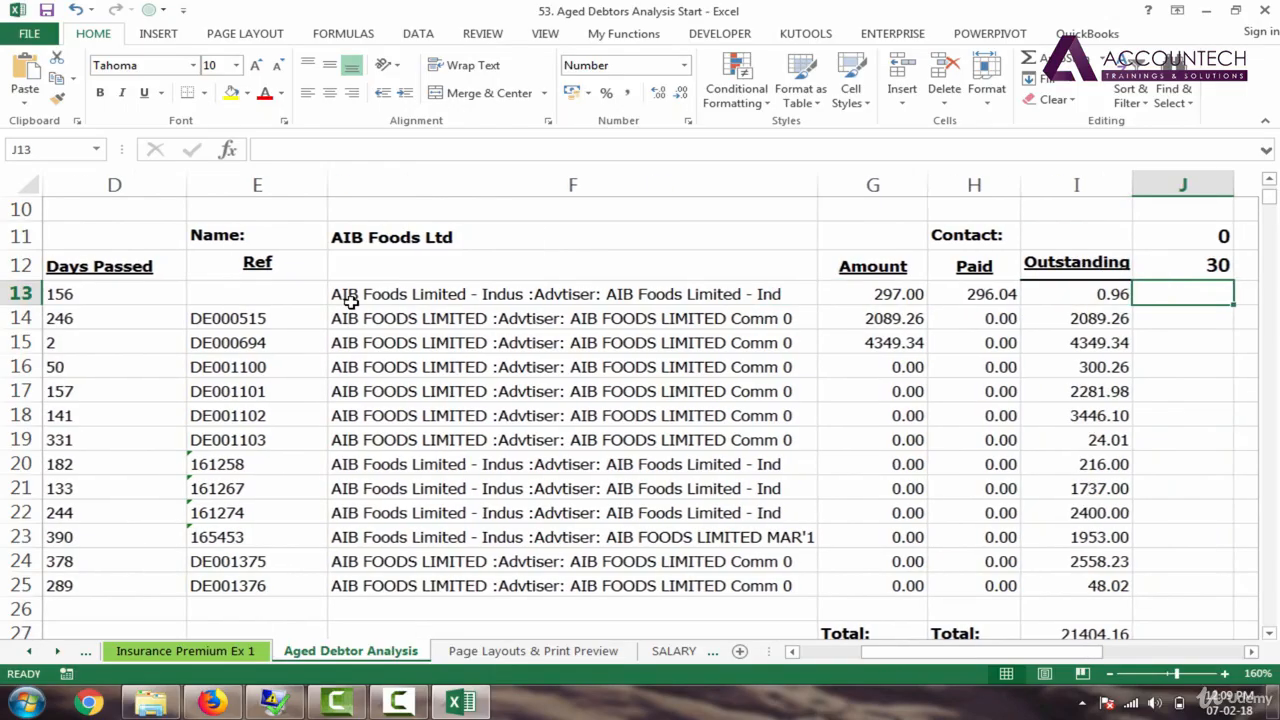
key(Left)
key(Left)
key(Left)
key(Left)
key(Left)
key(Left)
key(Left)
key(Left)
key(Left)
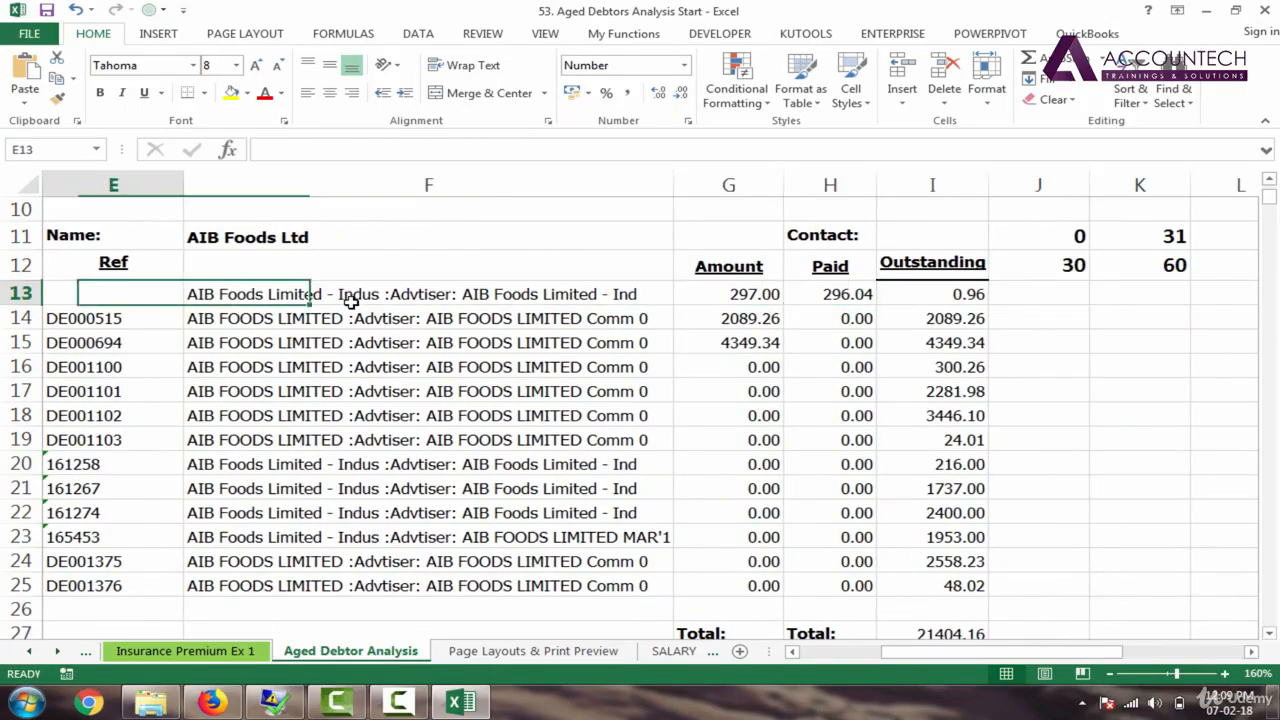
key(Right)
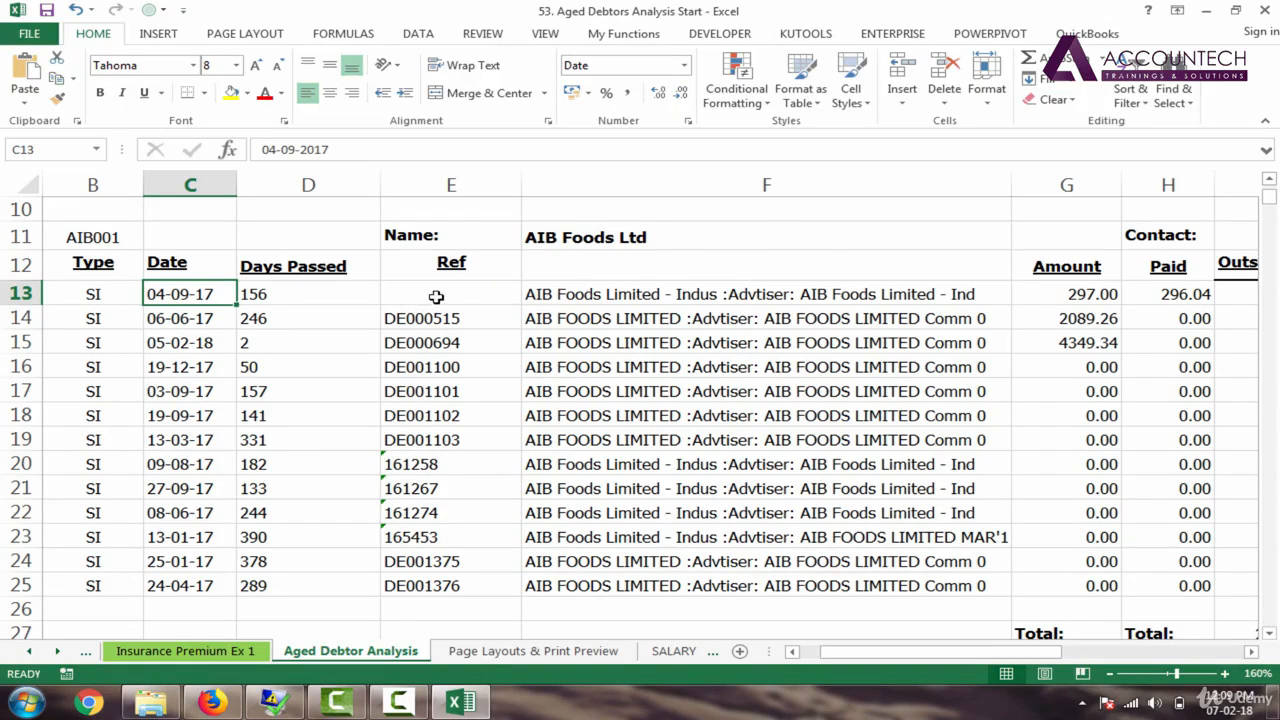
click(453, 290)
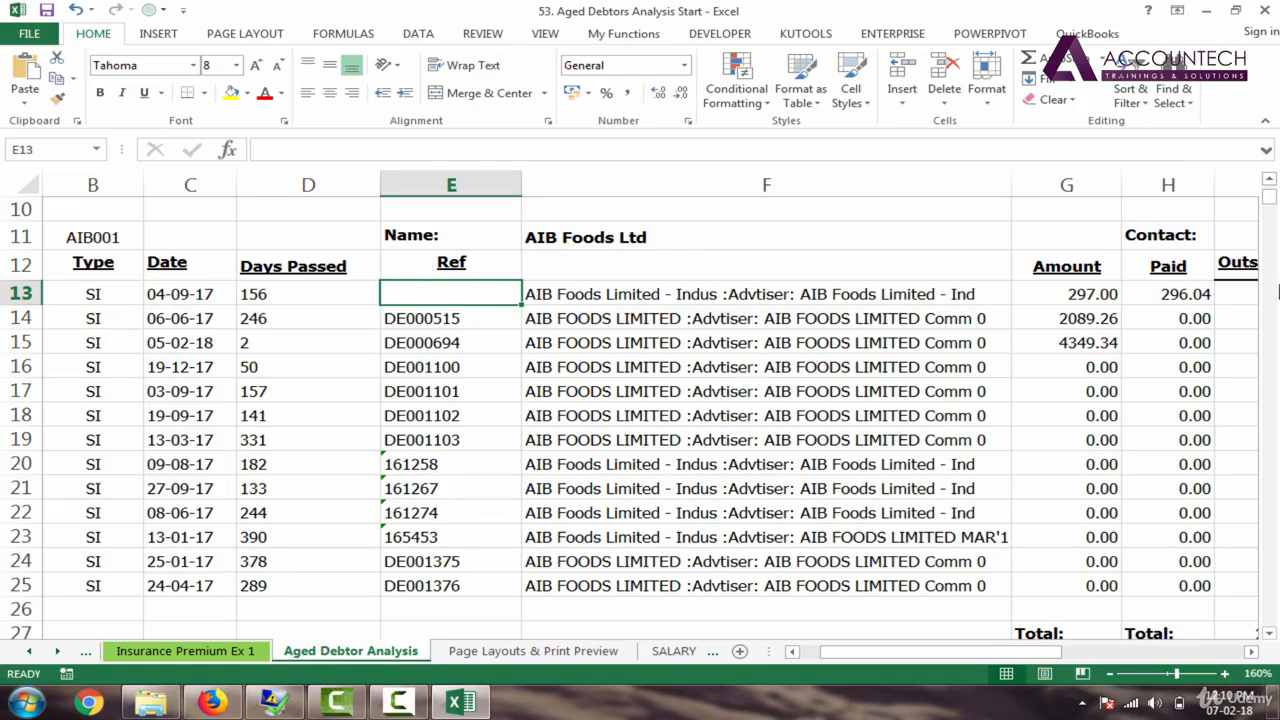
drag(1271, 199, 1271, 190)
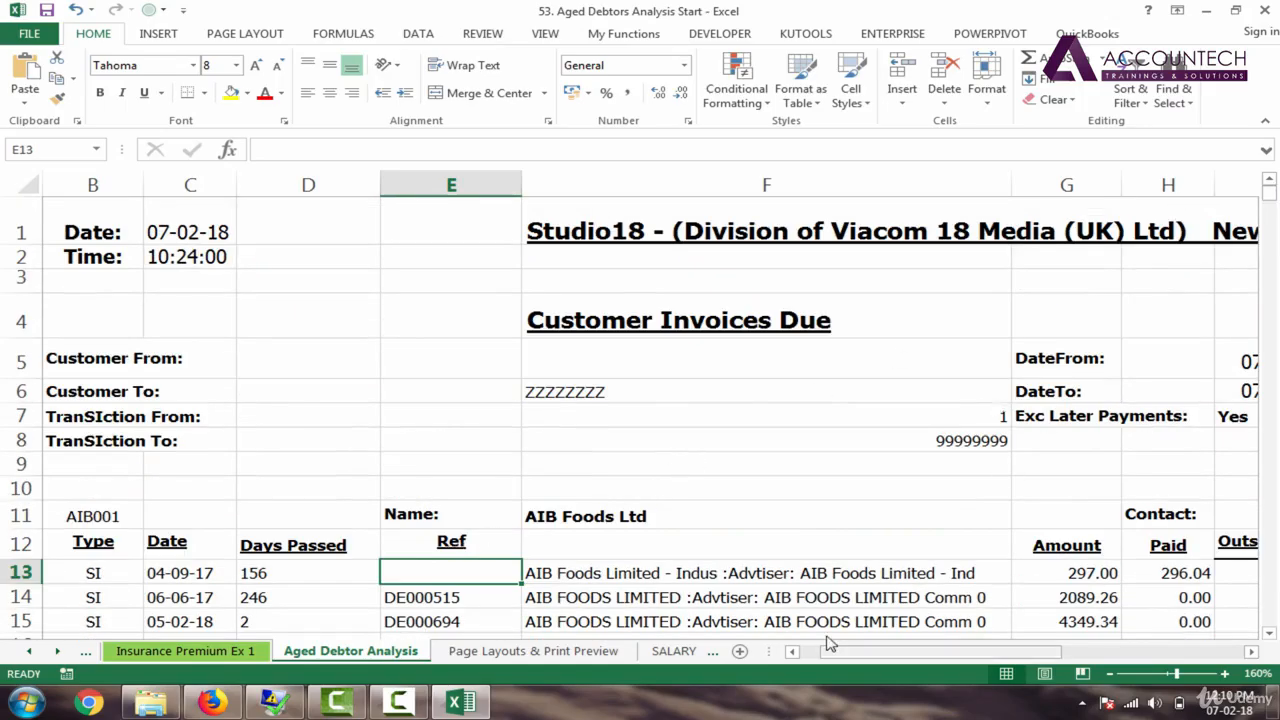
drag(835, 651, 806, 651)
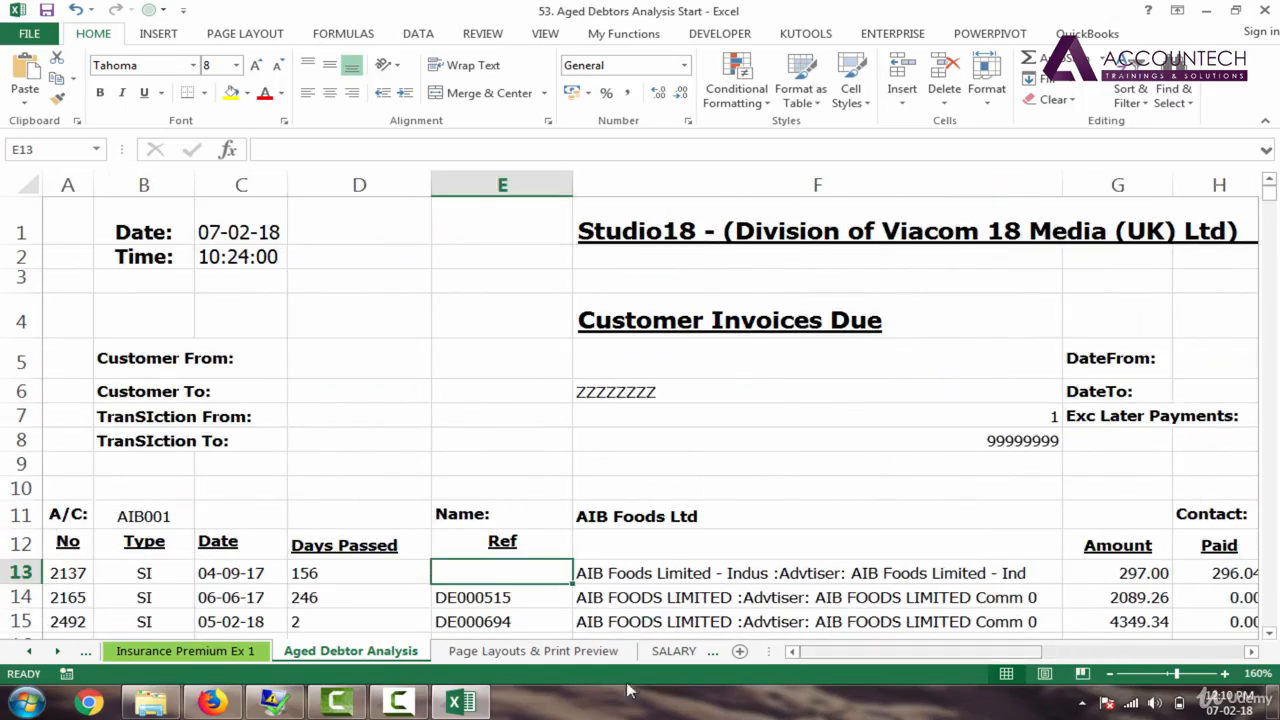
drag(1270, 203, 1268, 203)
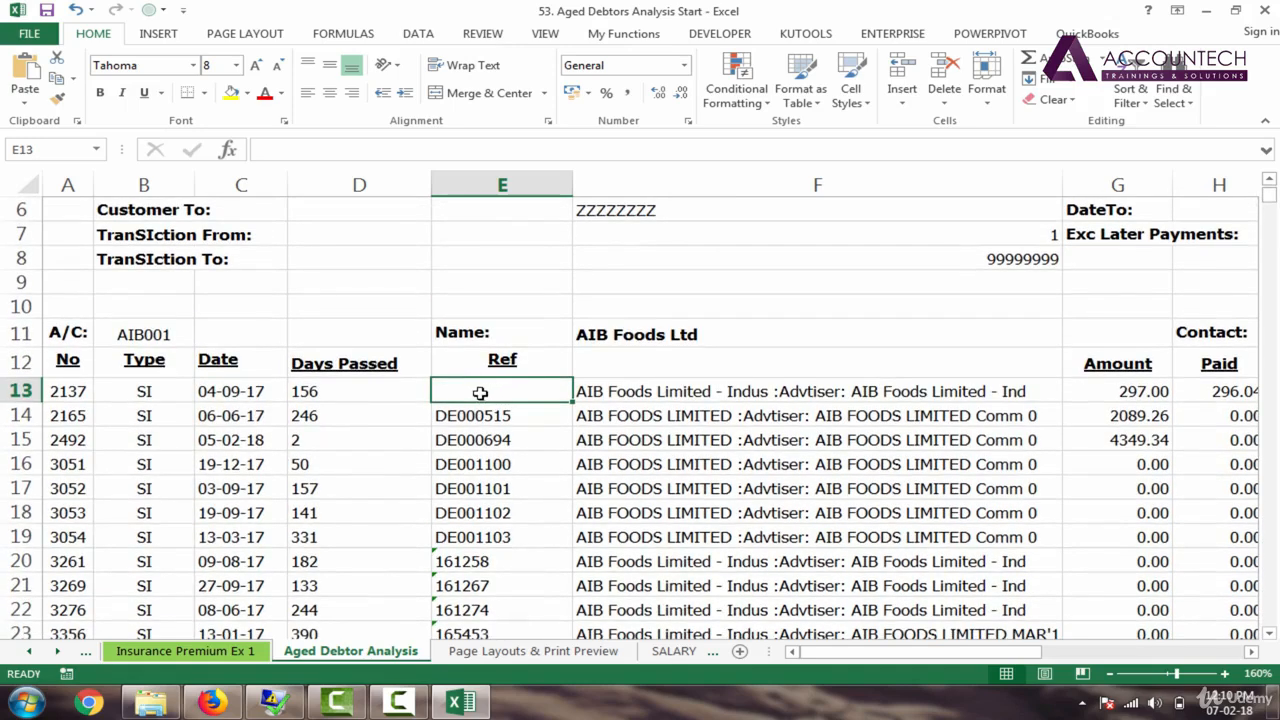
Step: Freeze panes at E13 so rows 1–12 and columns A–D stay fixed
click(545, 36)
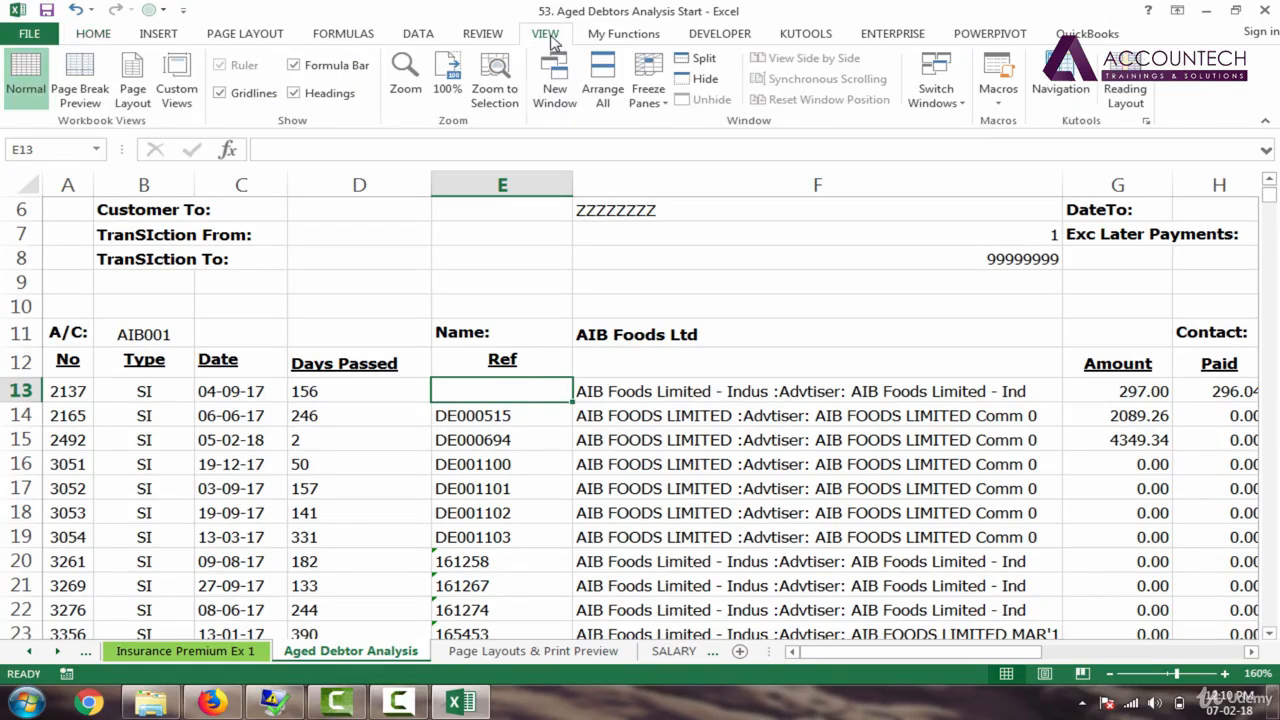
click(645, 85)
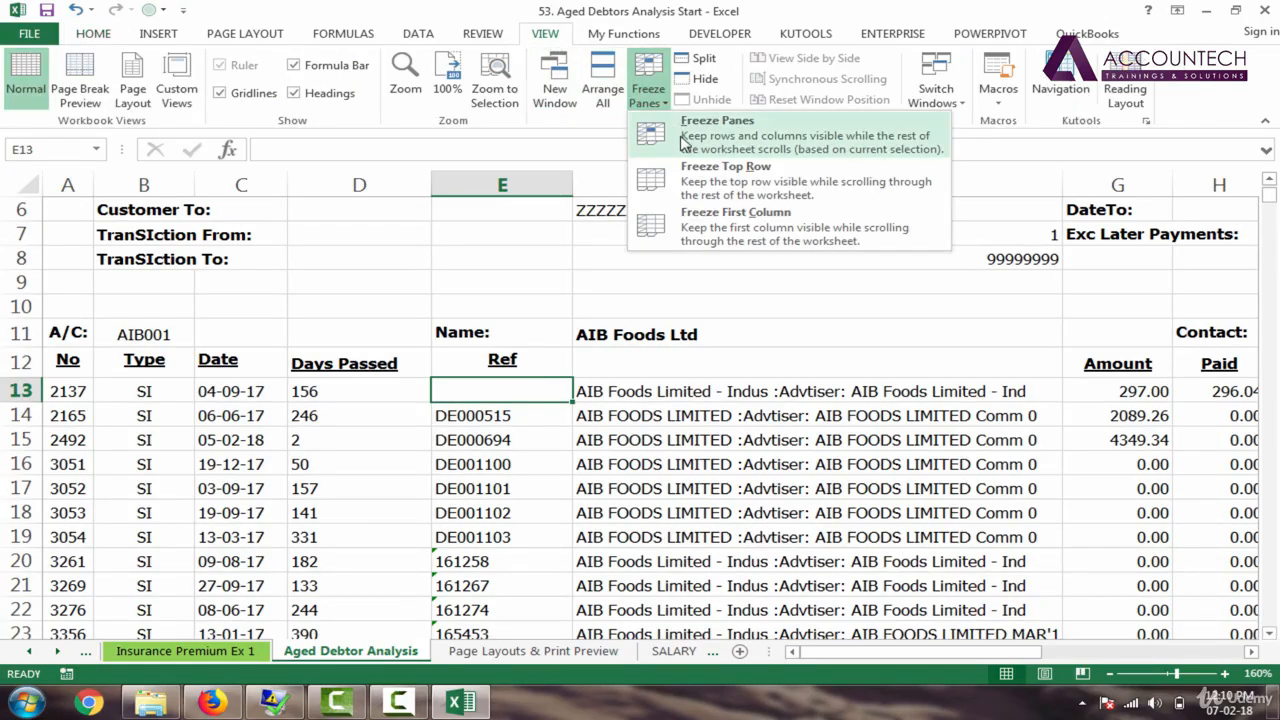
click(660, 130)
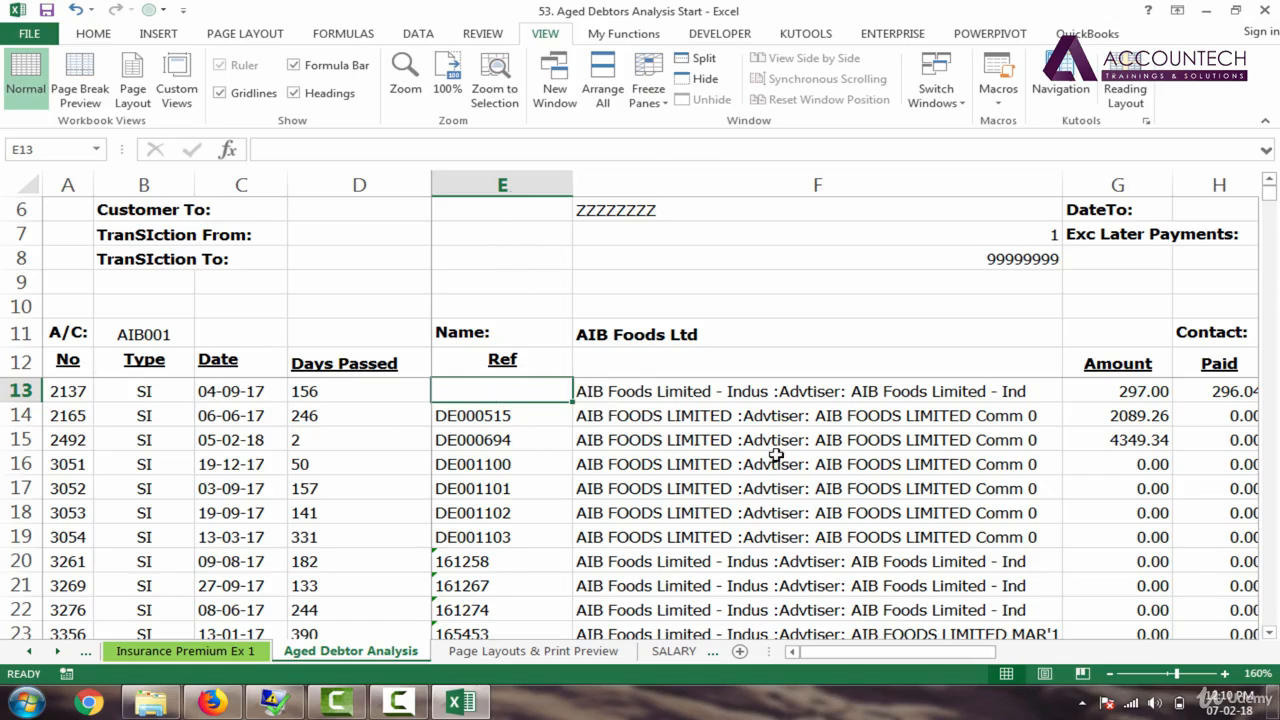
key(Right)
key(Right)
key(Right)
key(Right)
key(Right)
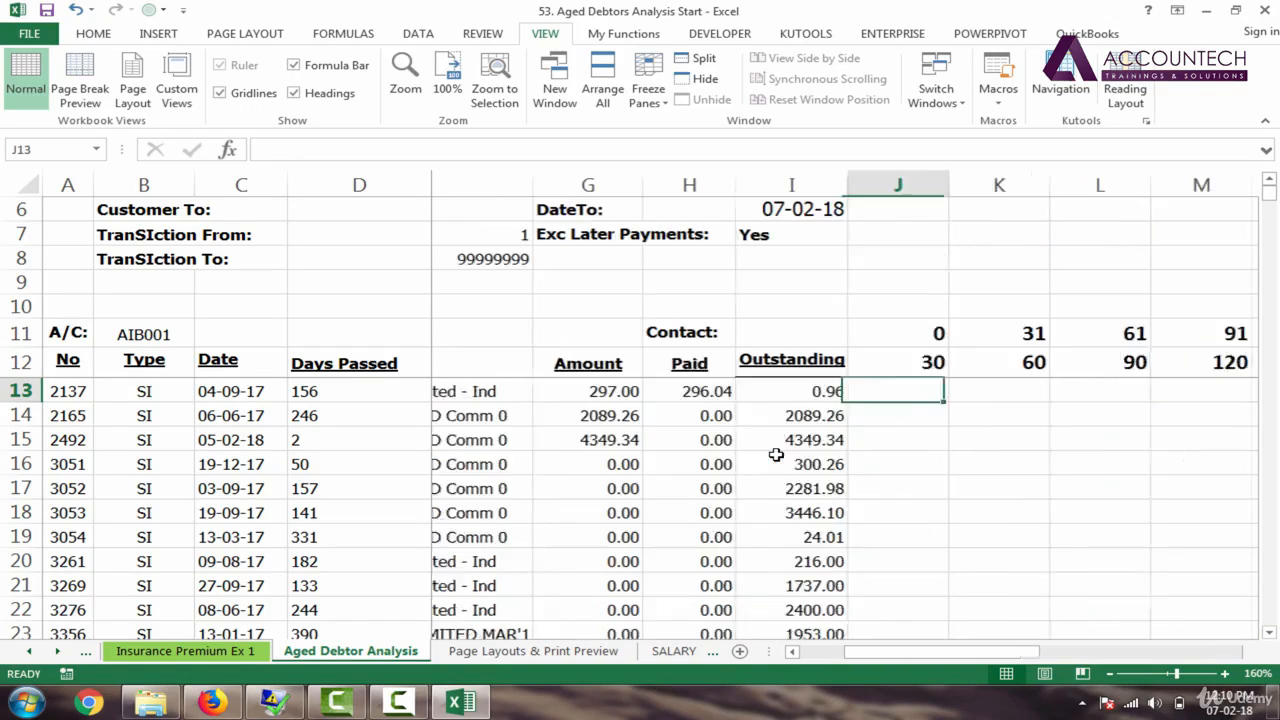
key(Right)
key(Right)
key(Right)
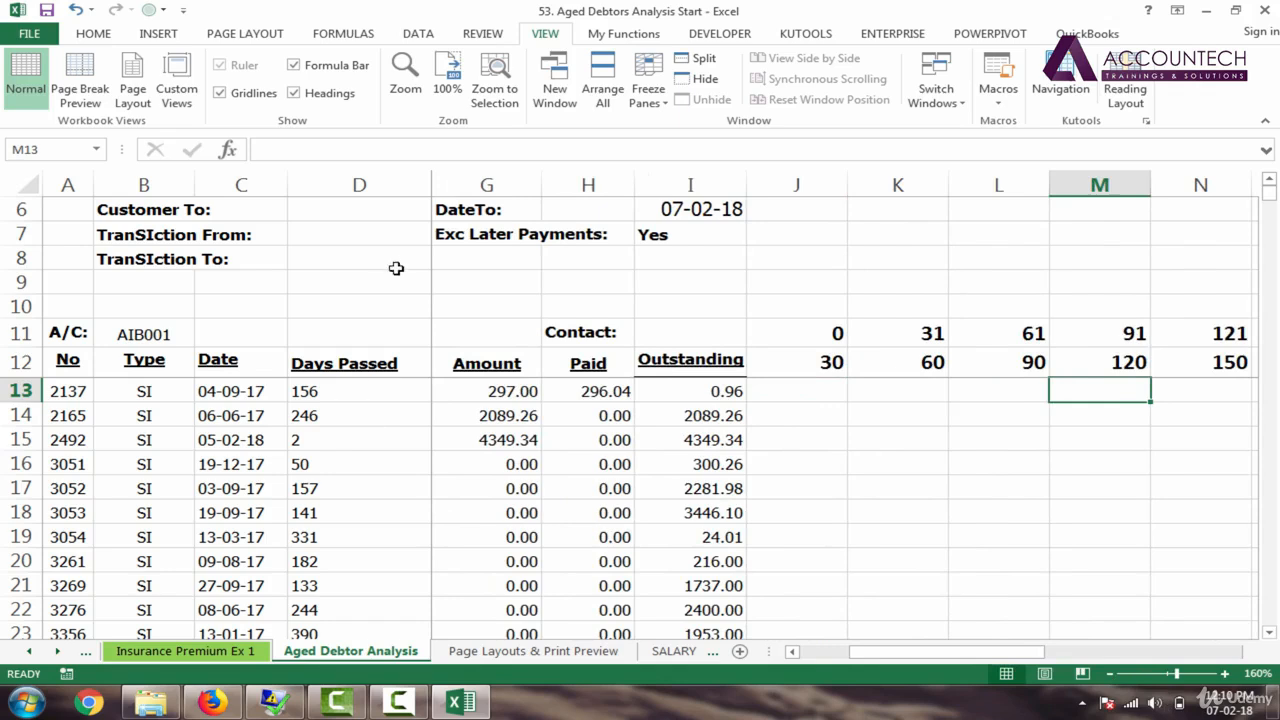
Step: Narrow the Days Passed (D) and Type (B) columns so more ageing bands fit
drag(429, 188, 371, 199)
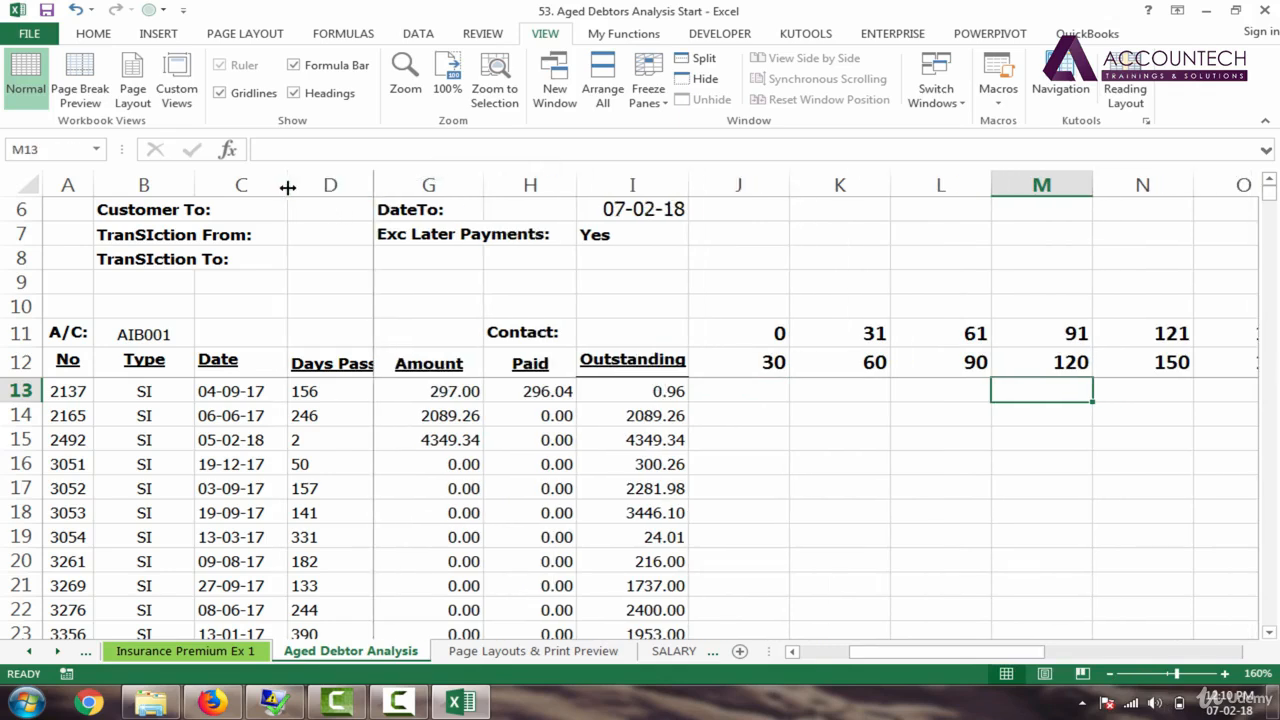
drag(195, 187, 169, 187)
click(729, 395)
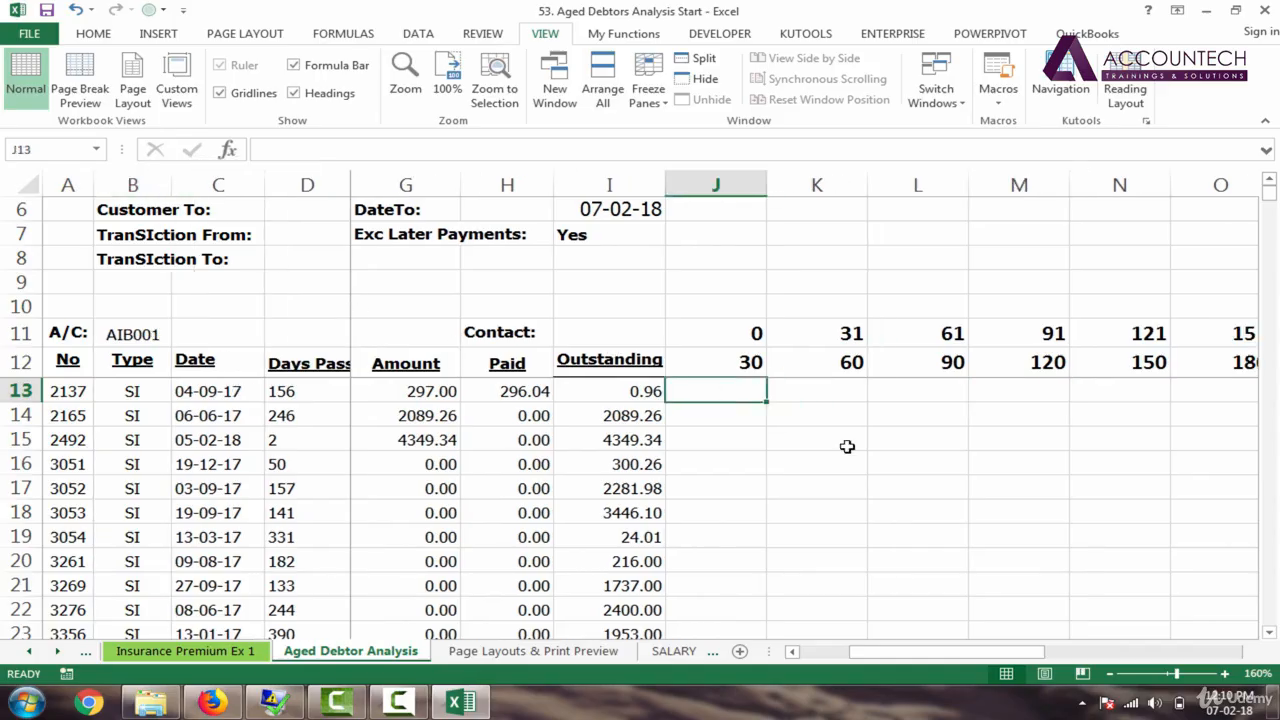
click(286, 393)
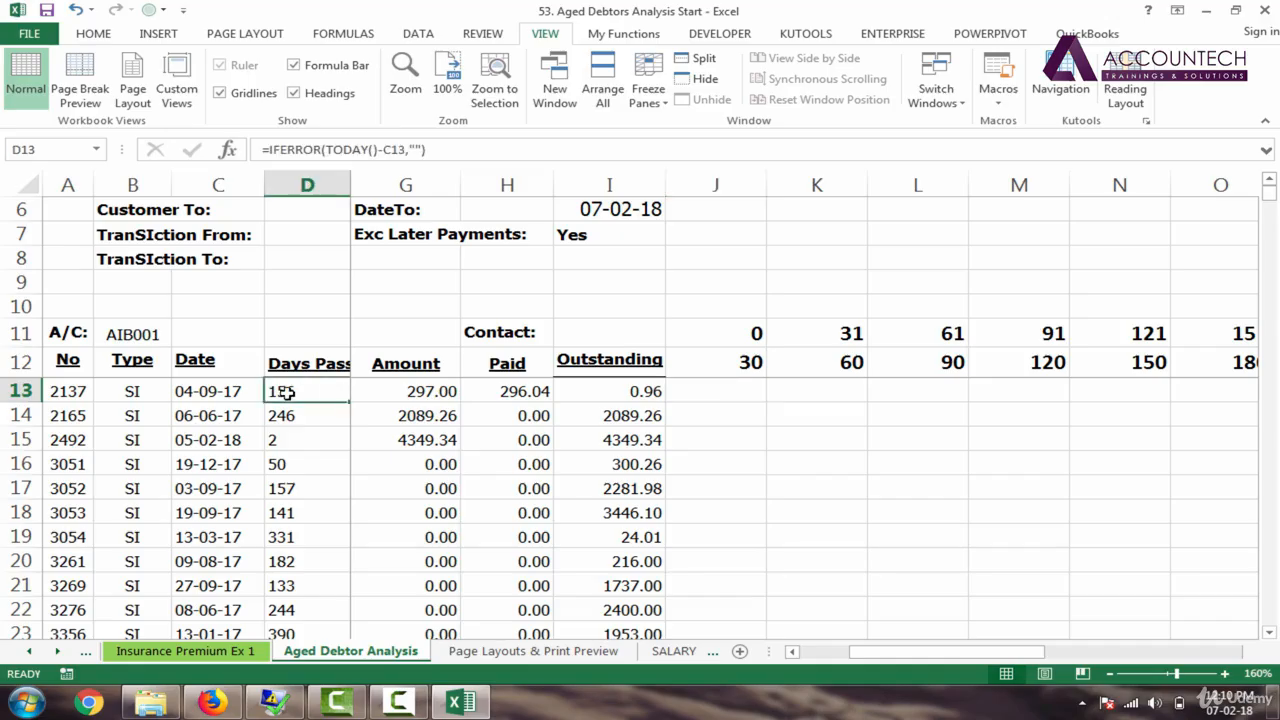
click(735, 396)
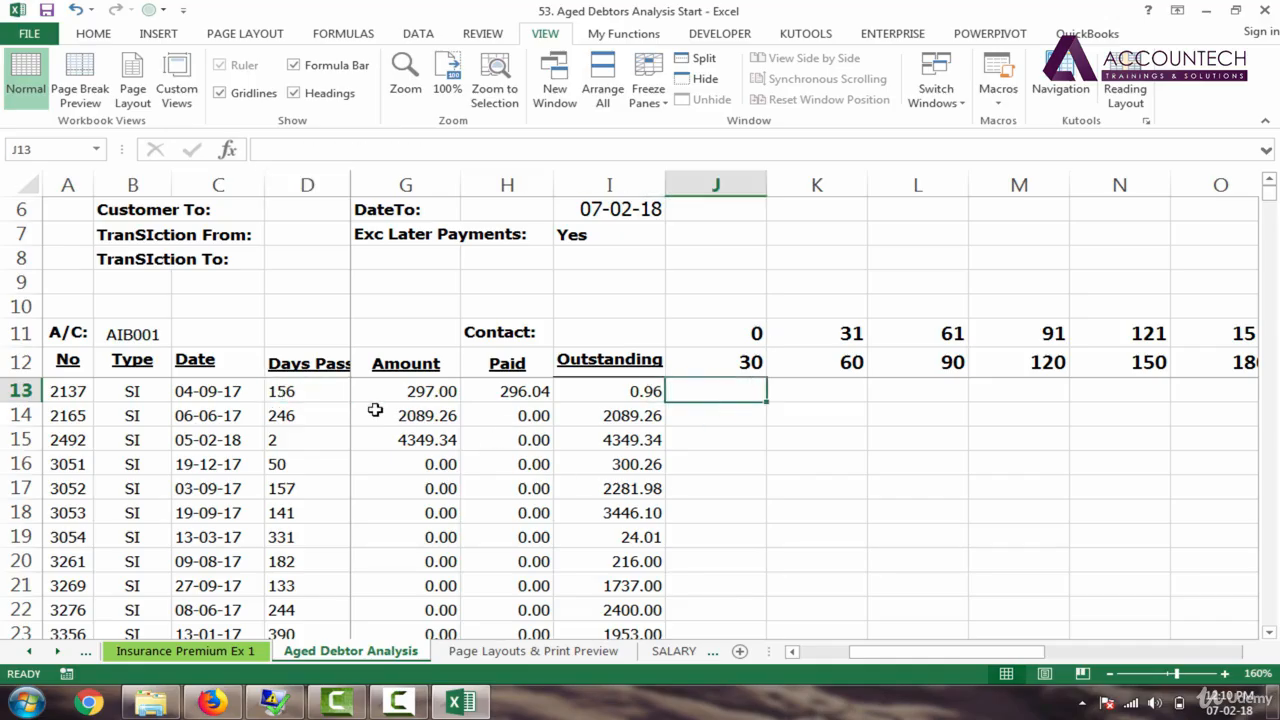
click(290, 391)
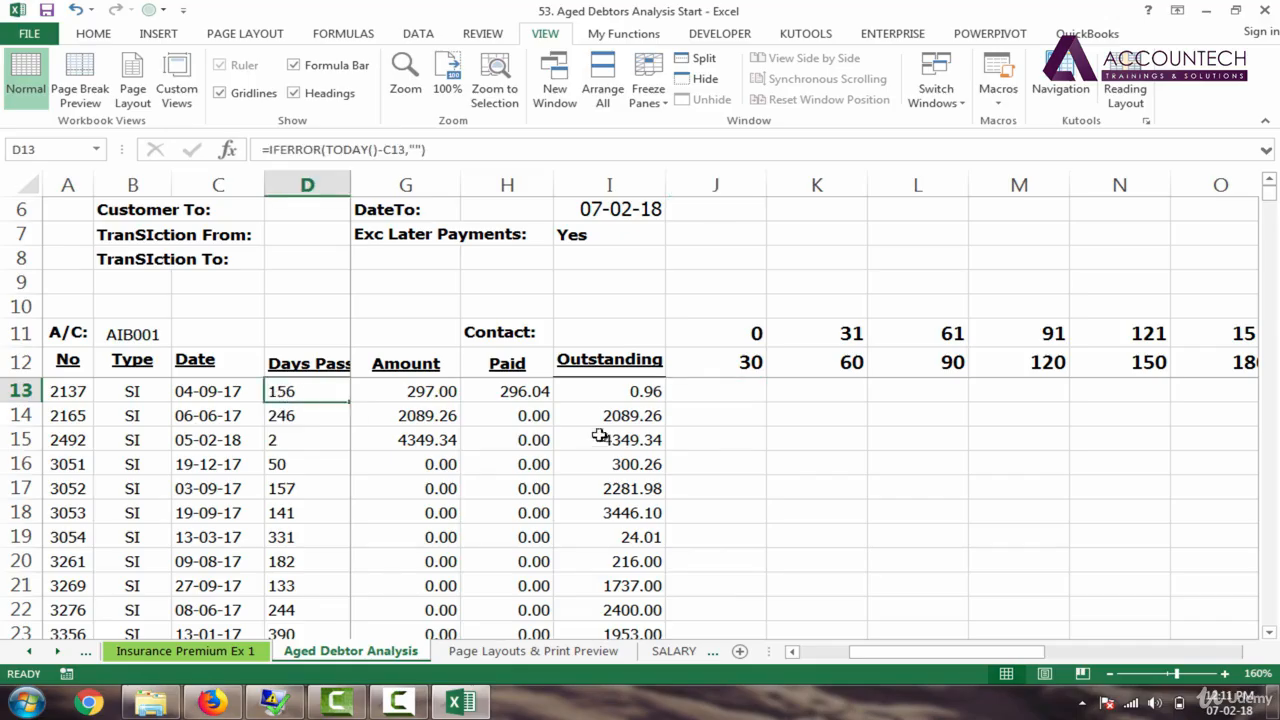
click(729, 365)
click(729, 394)
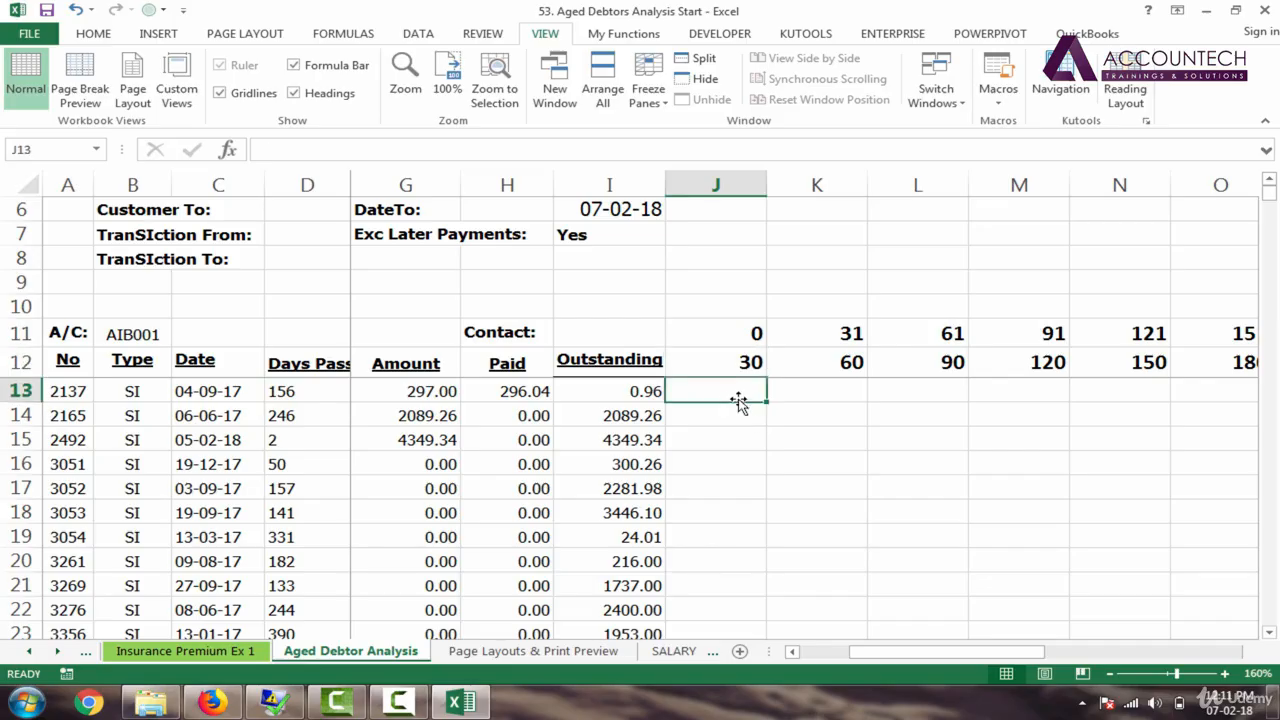
click(317, 394)
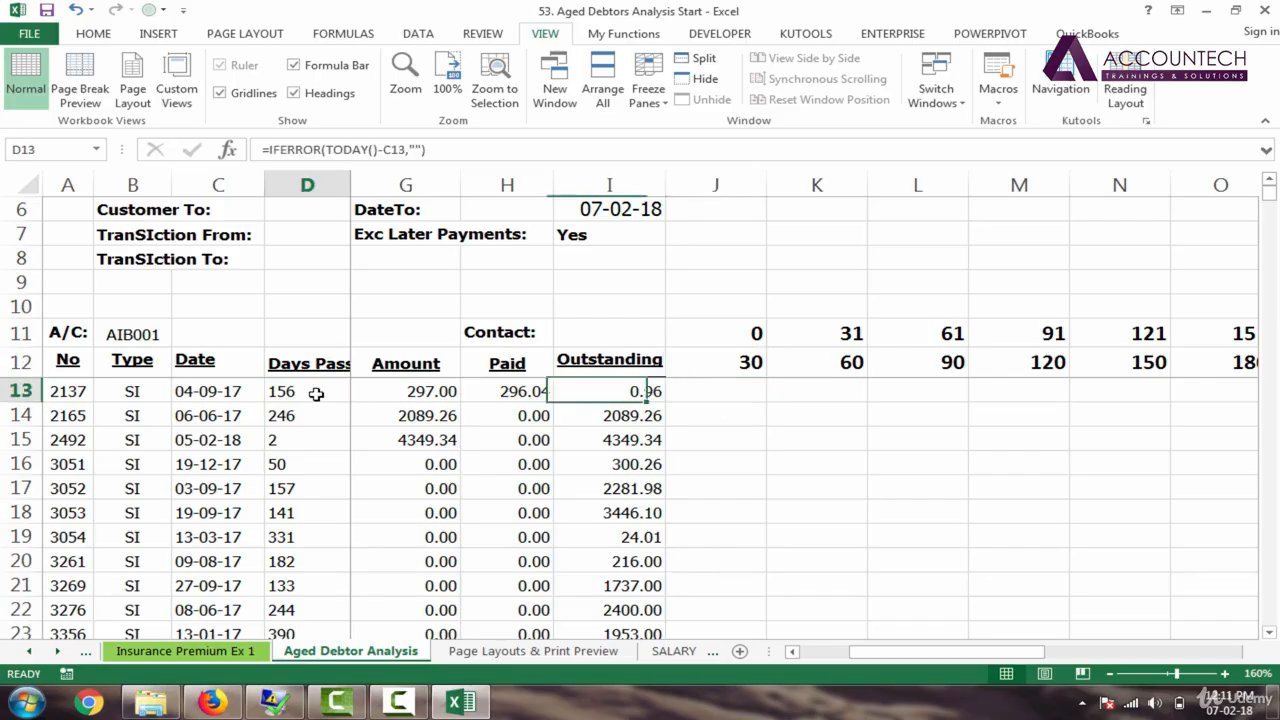
click(722, 333)
click(737, 366)
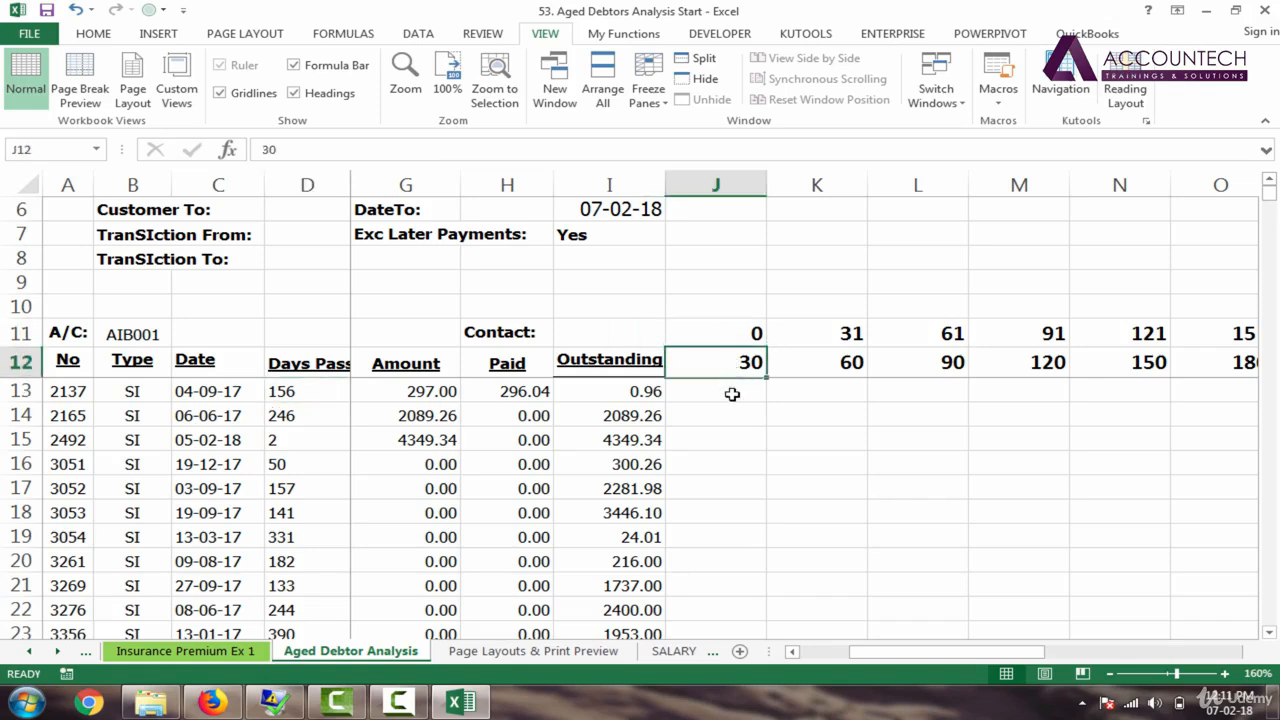
click(732, 394)
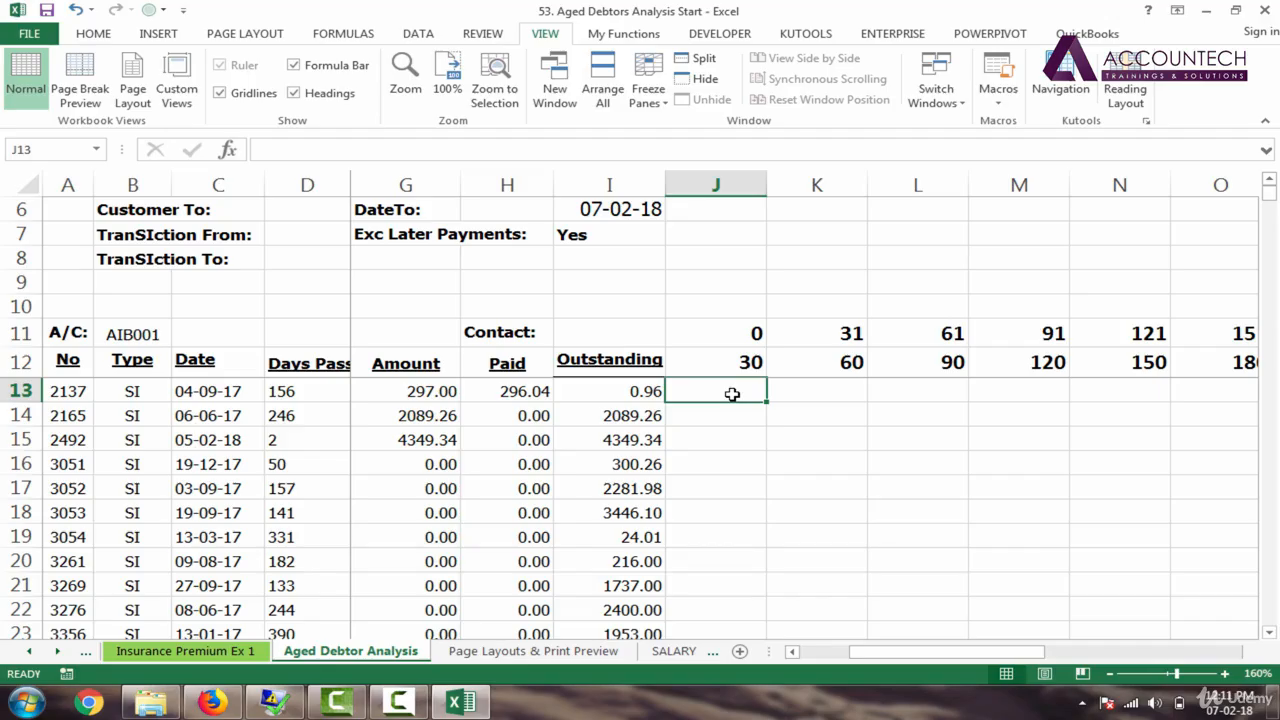
drag(728, 340, 727, 362)
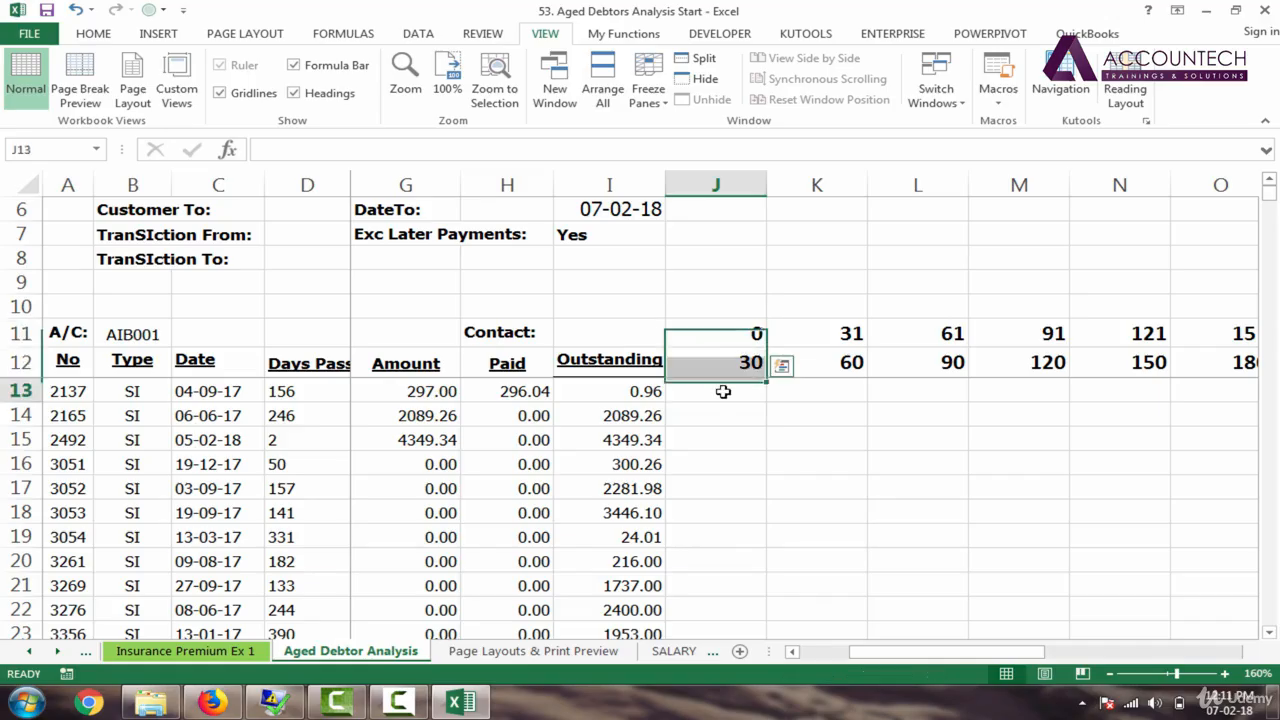
click(723, 392)
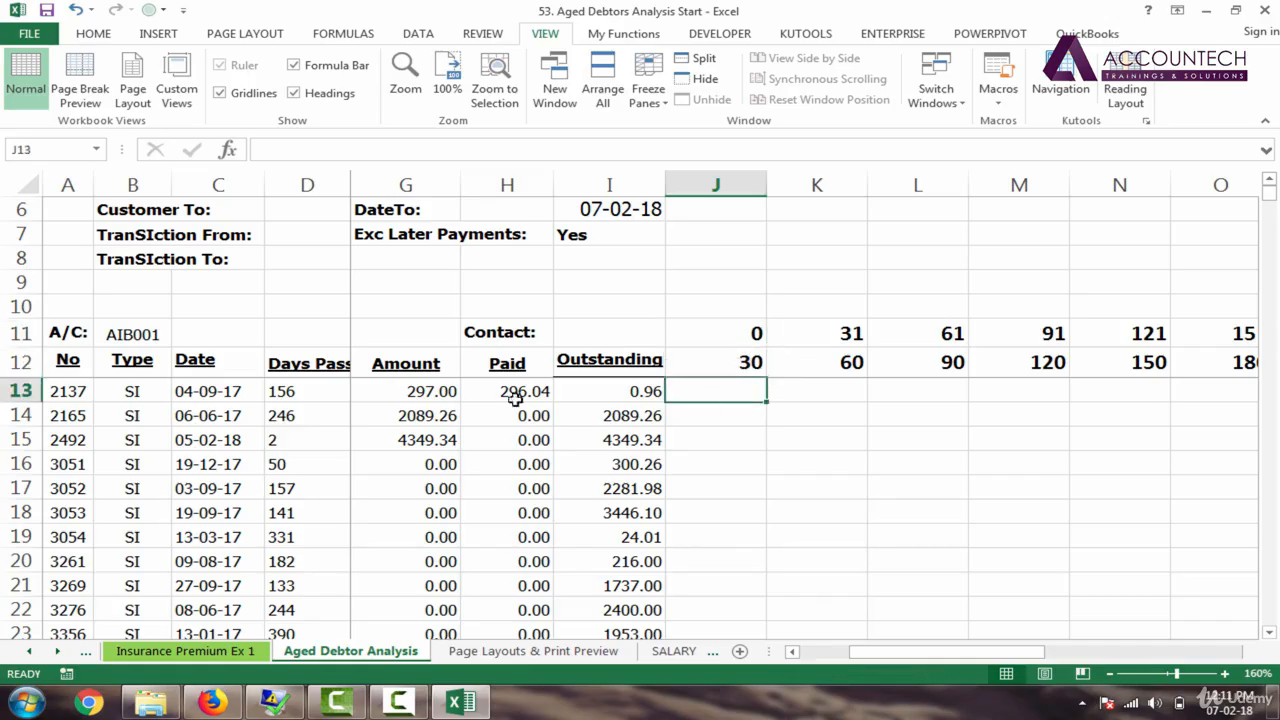
click(313, 390)
click(728, 332)
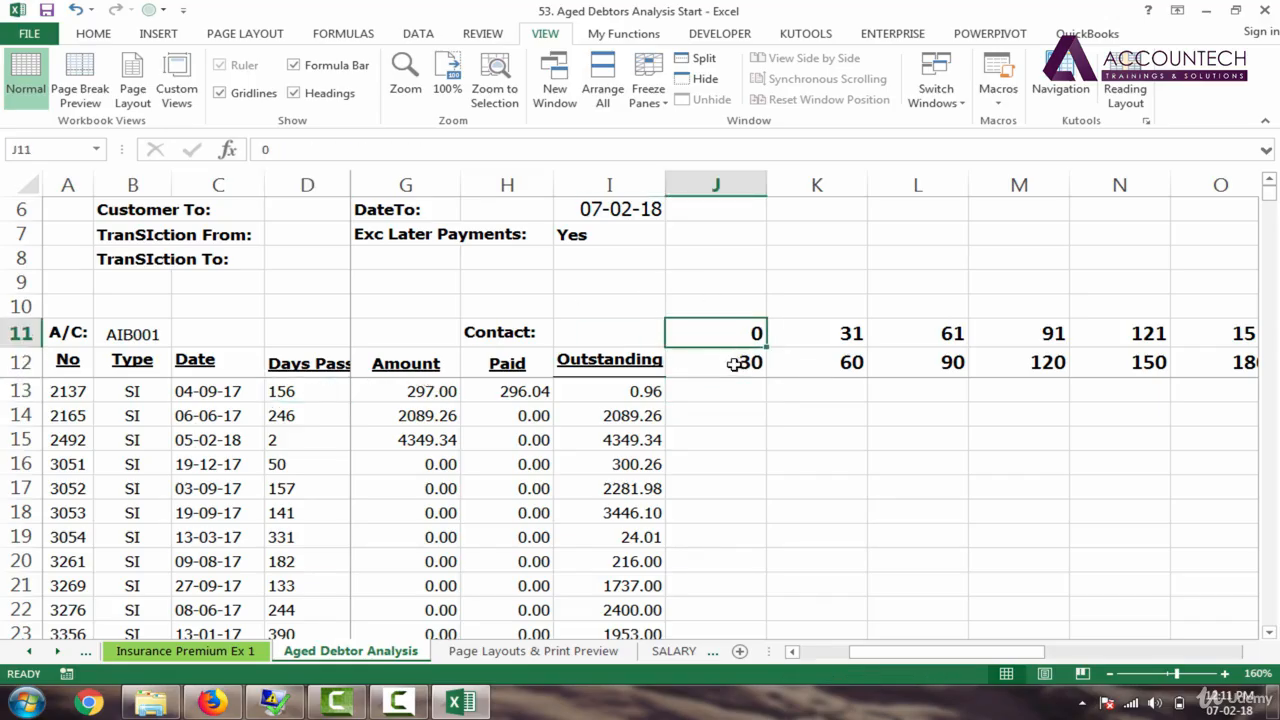
click(736, 370)
click(737, 405)
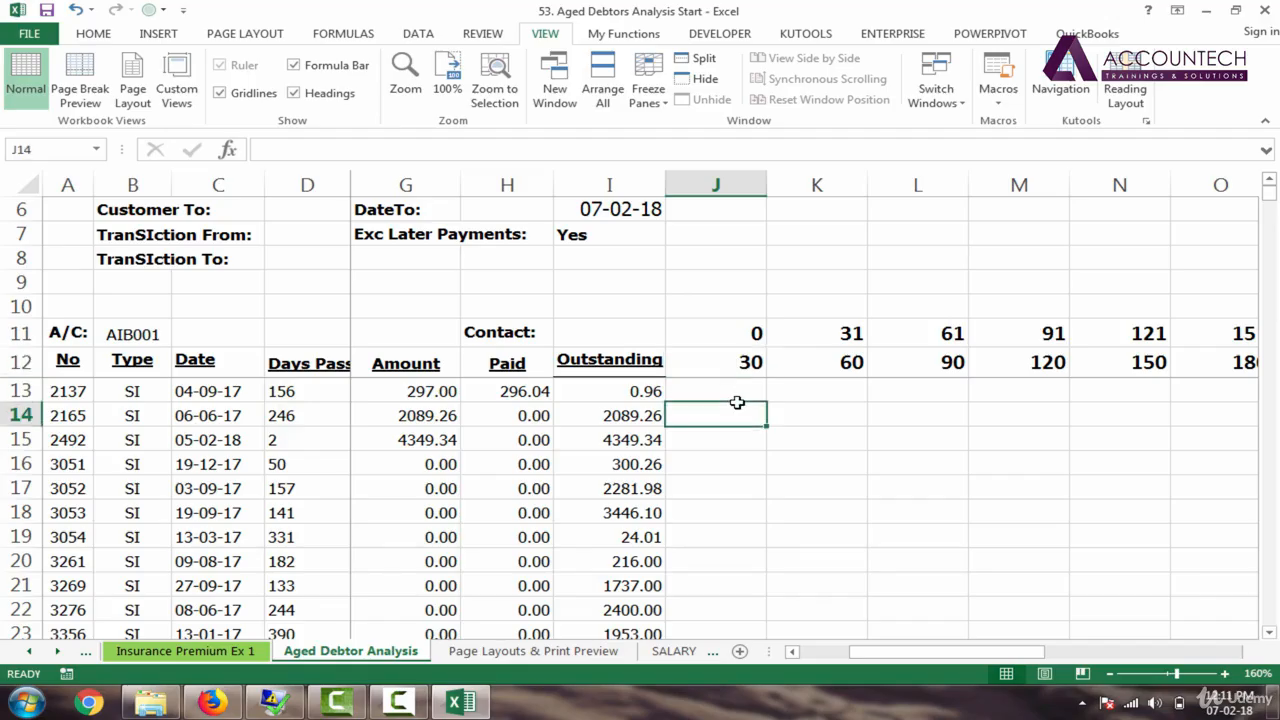
click(735, 389)
Step: In J13, start =IF(AND(D13>=J11,D13<=J12) testing D13 against the 0–30 limits
text(=if)
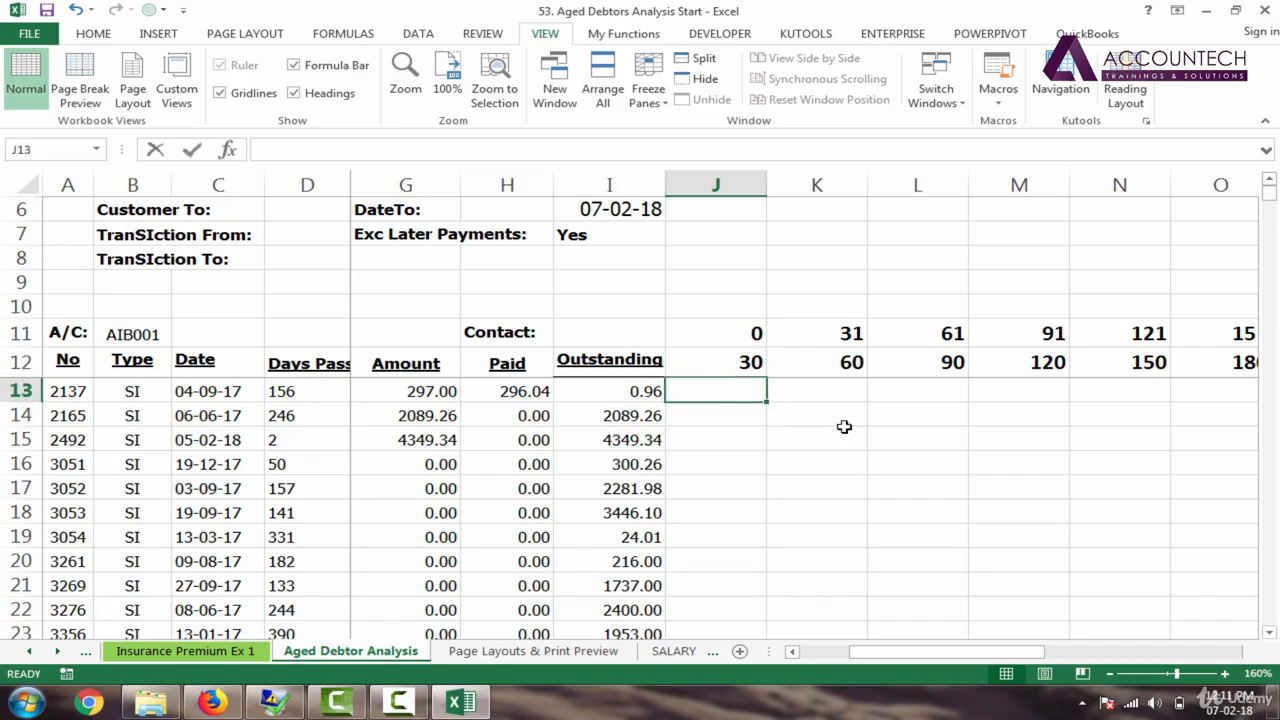
key(Tab)
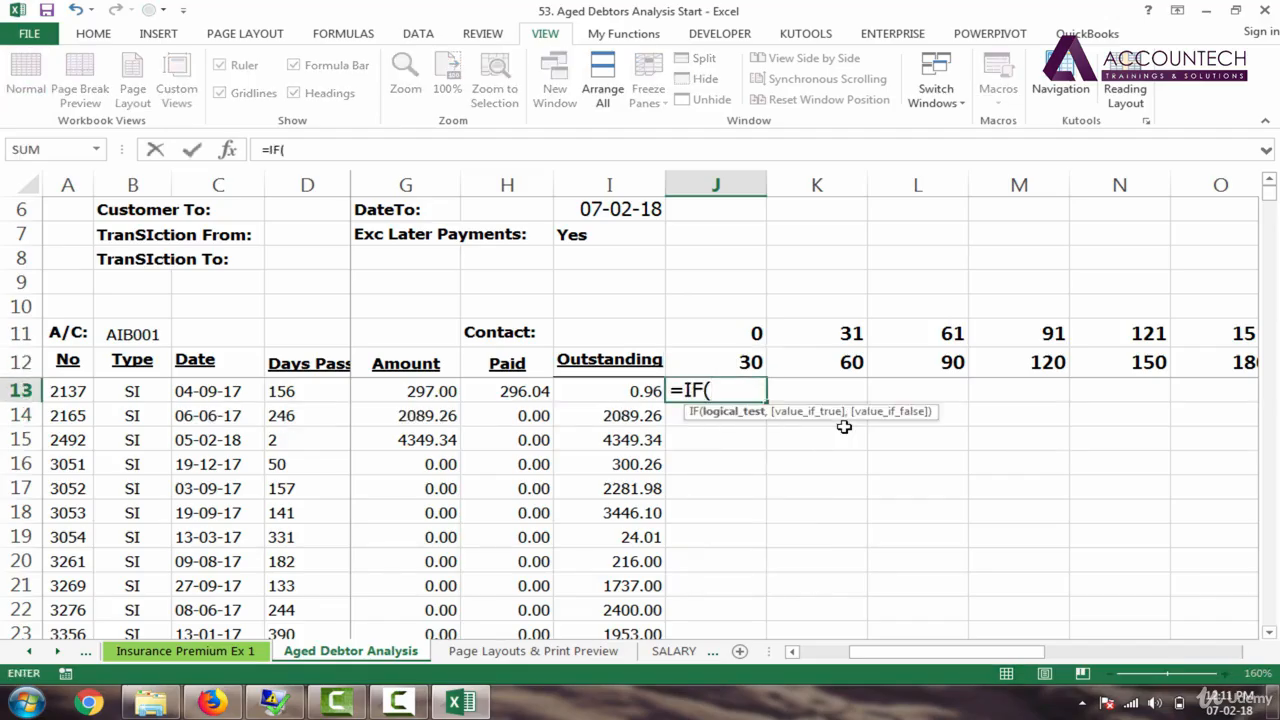
text(and)
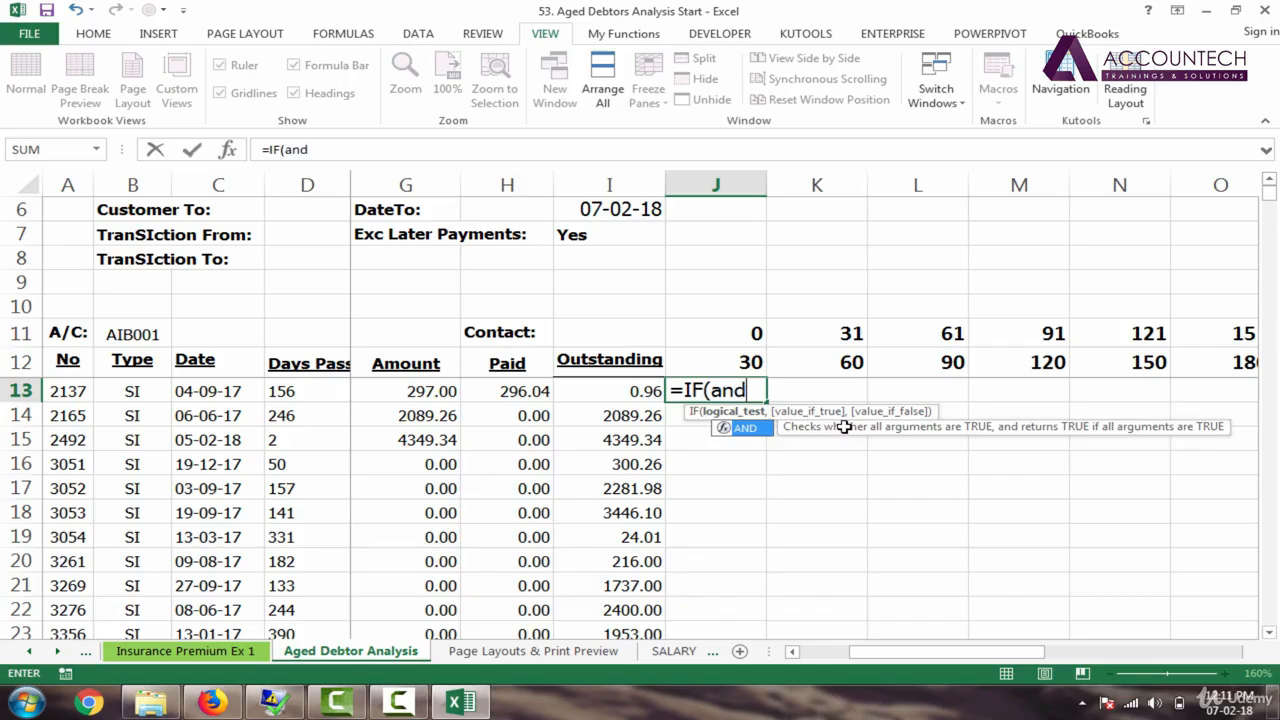
key(Tab)
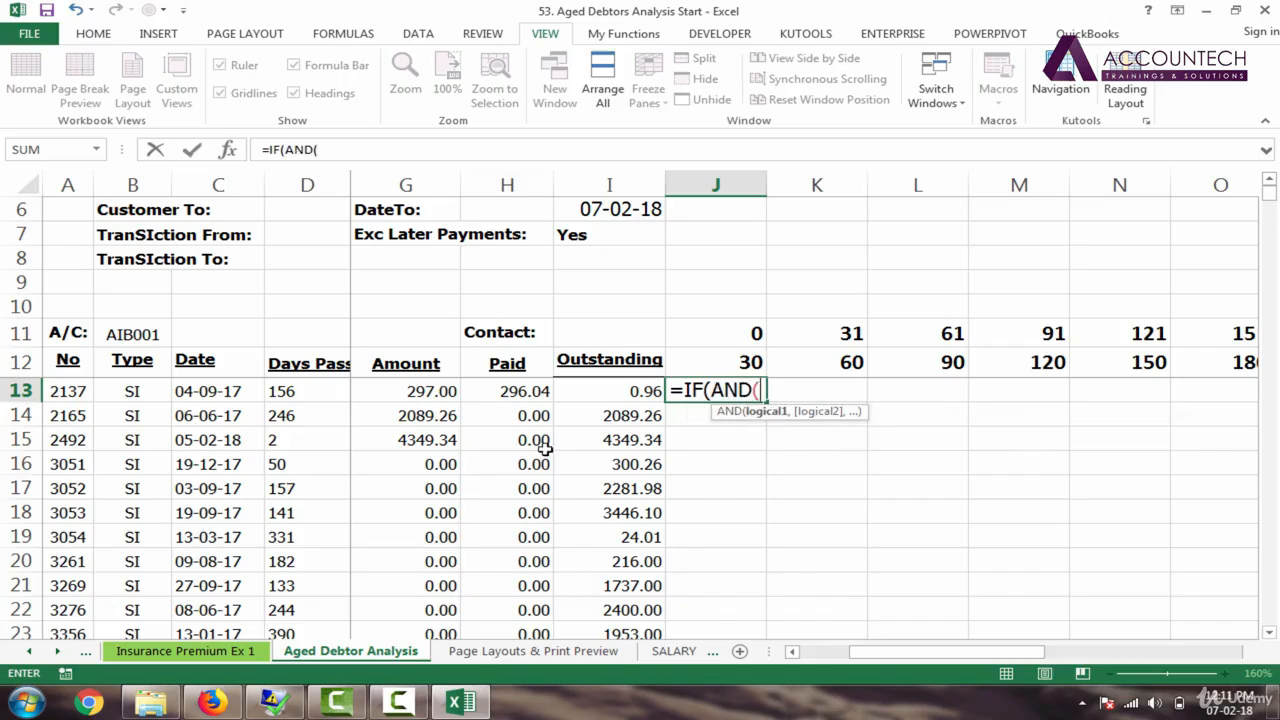
click(307, 388)
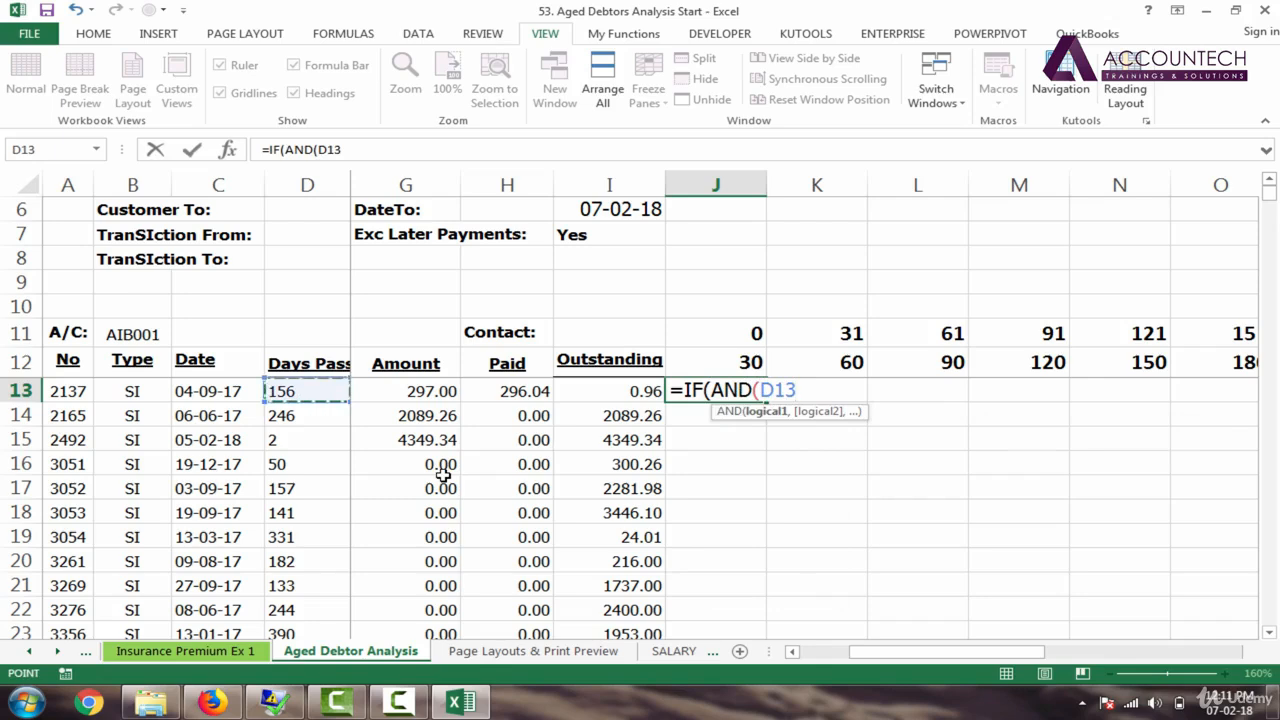
text(>=)
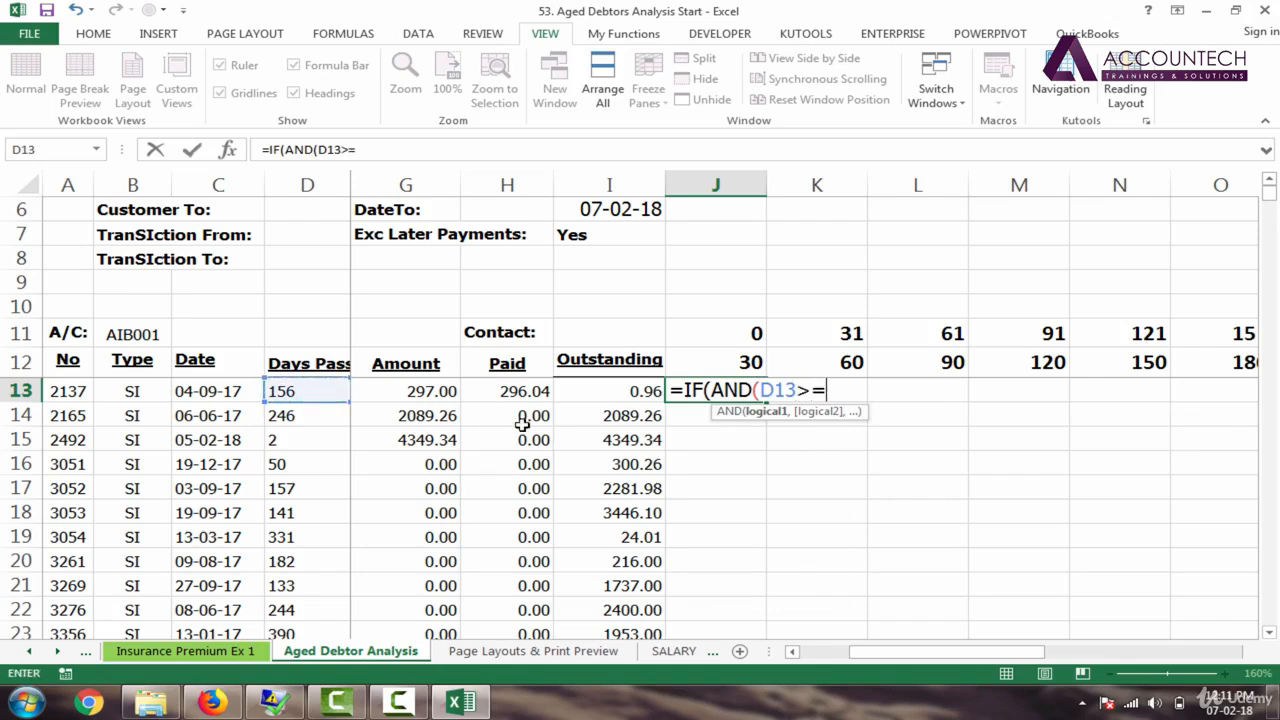
click(752, 335)
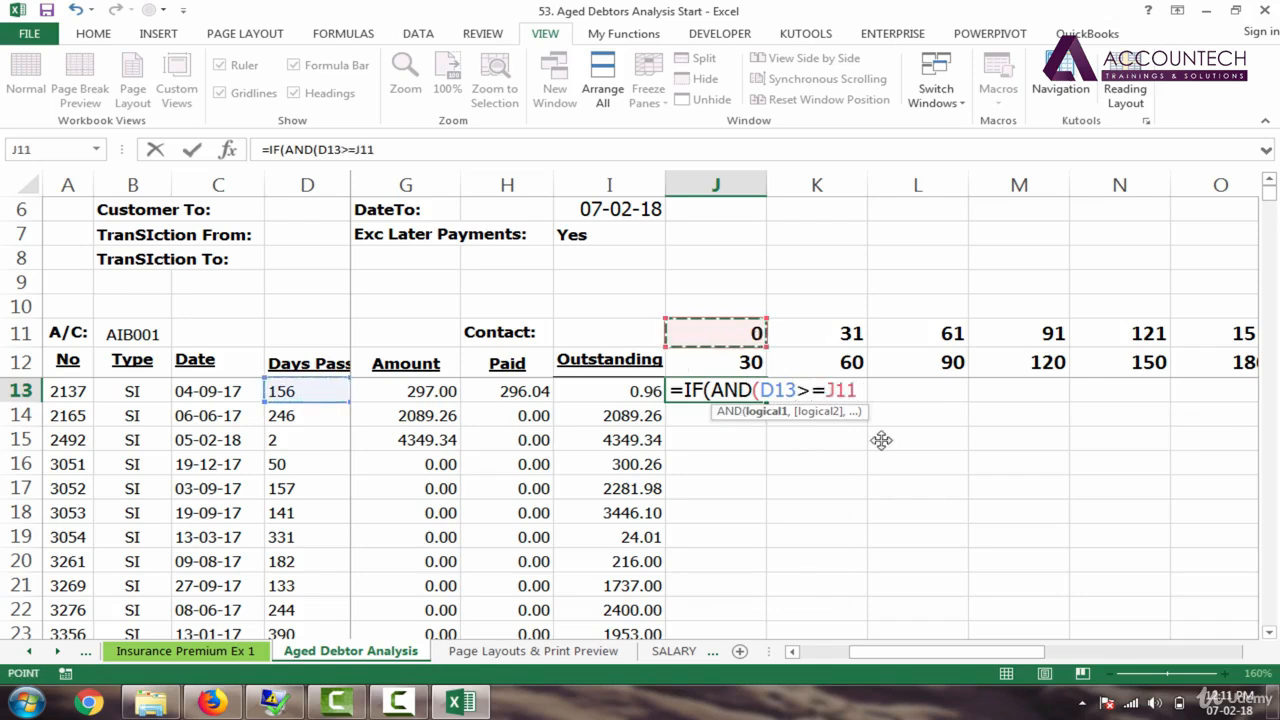
text(,)
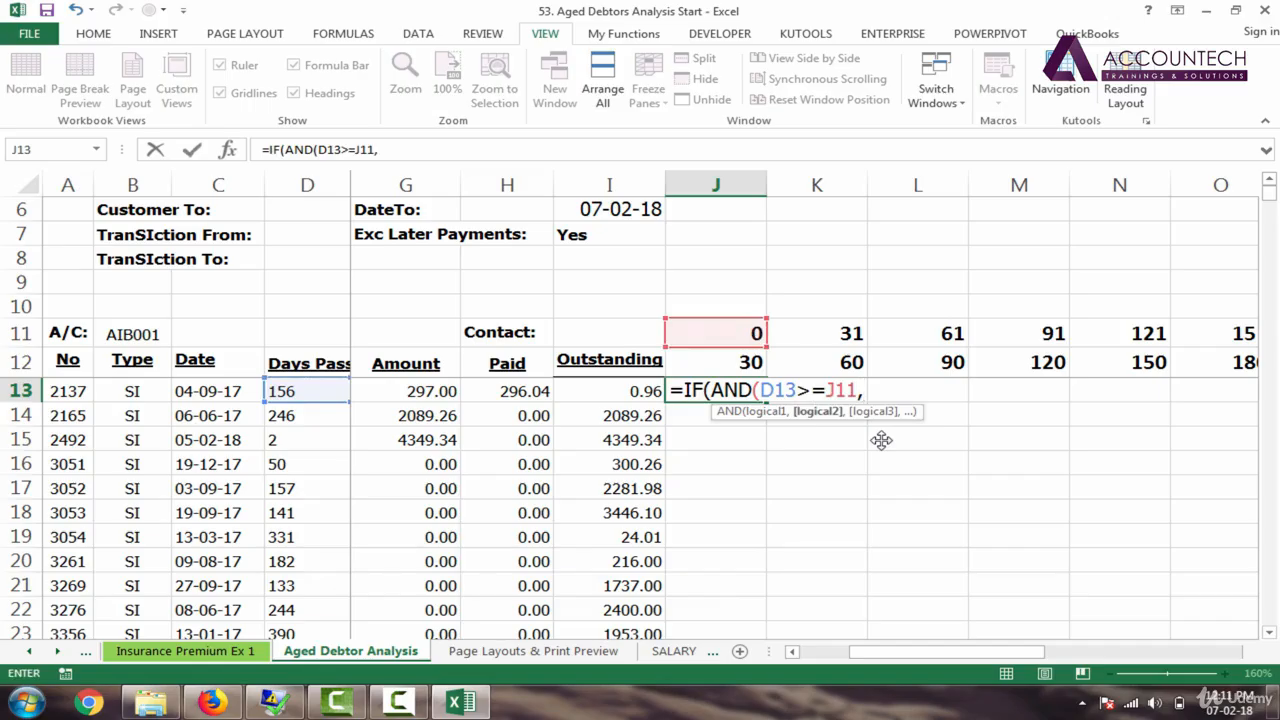
click(316, 393)
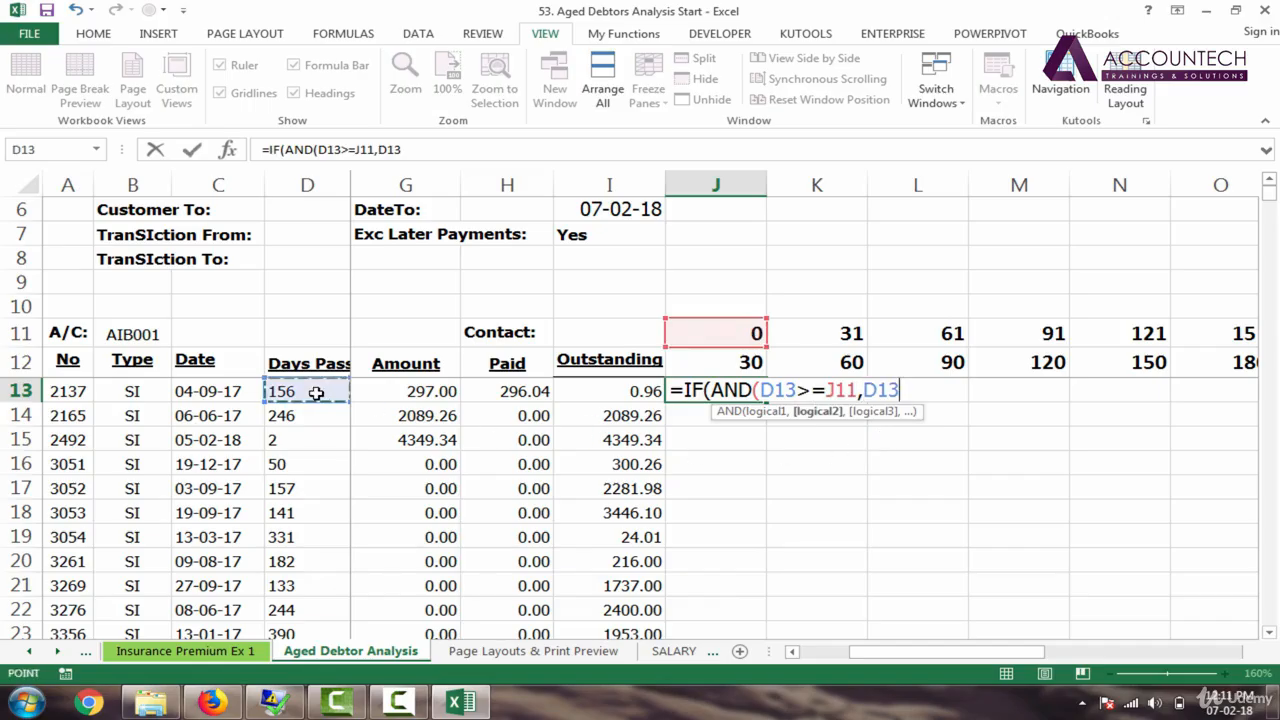
text(<)
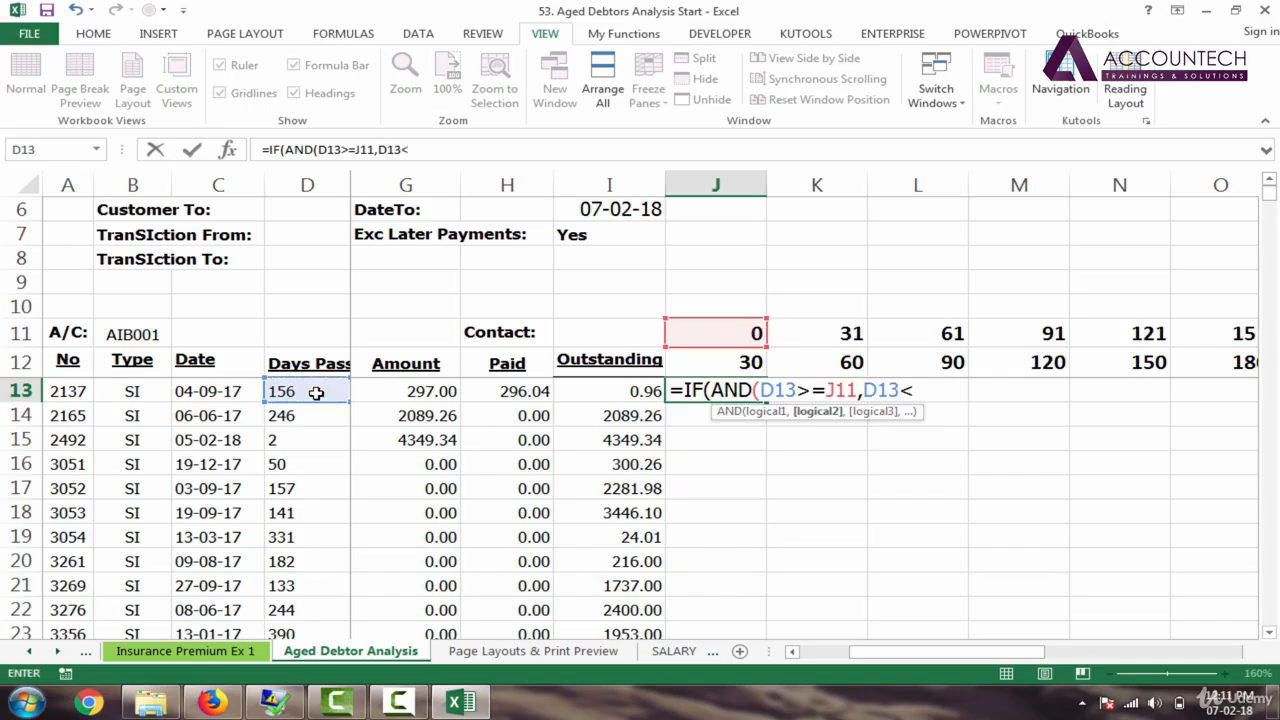
text(=)
click(752, 366)
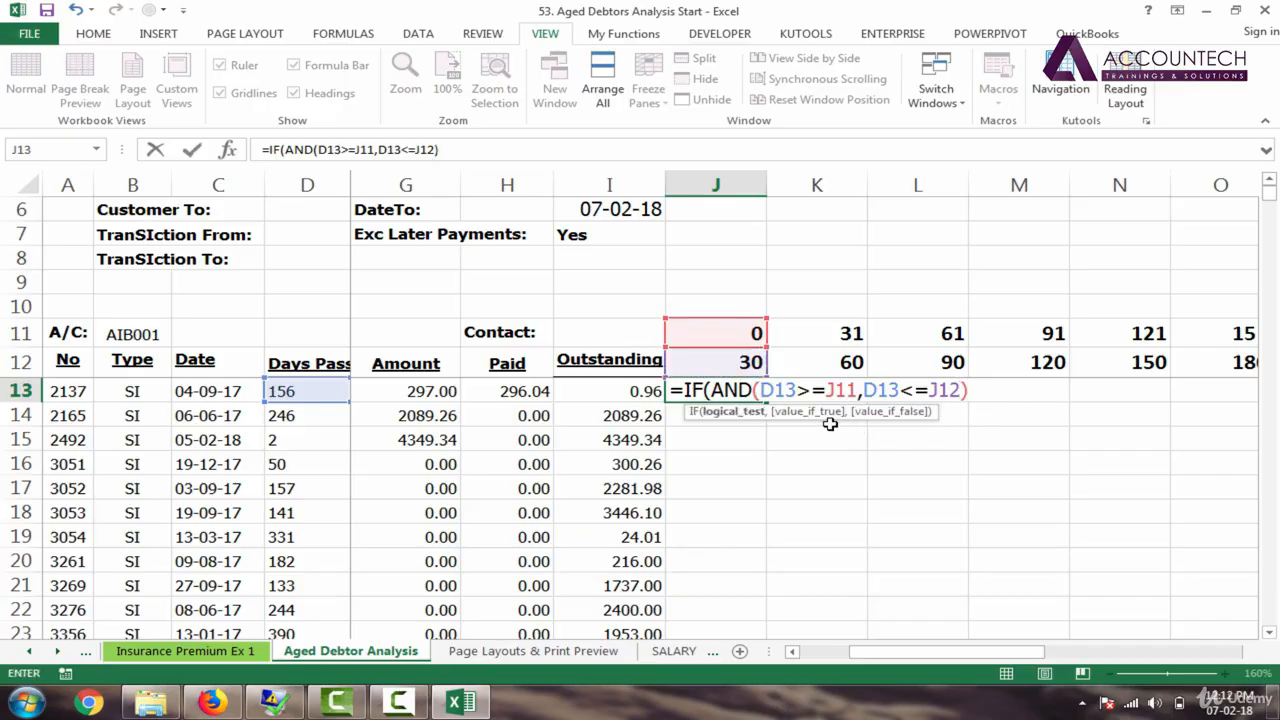
Step: Finish the formula to return I13 when true, otherwise "-", and enter it
text(,)
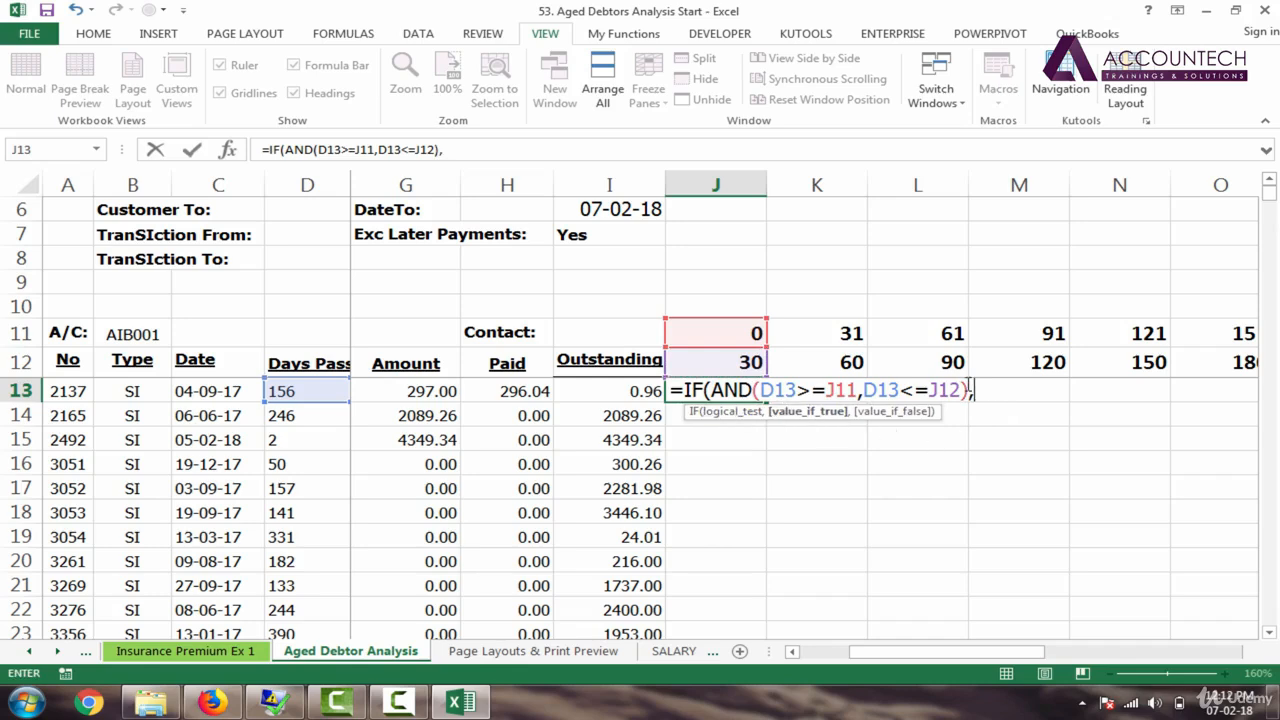
click(645, 393)
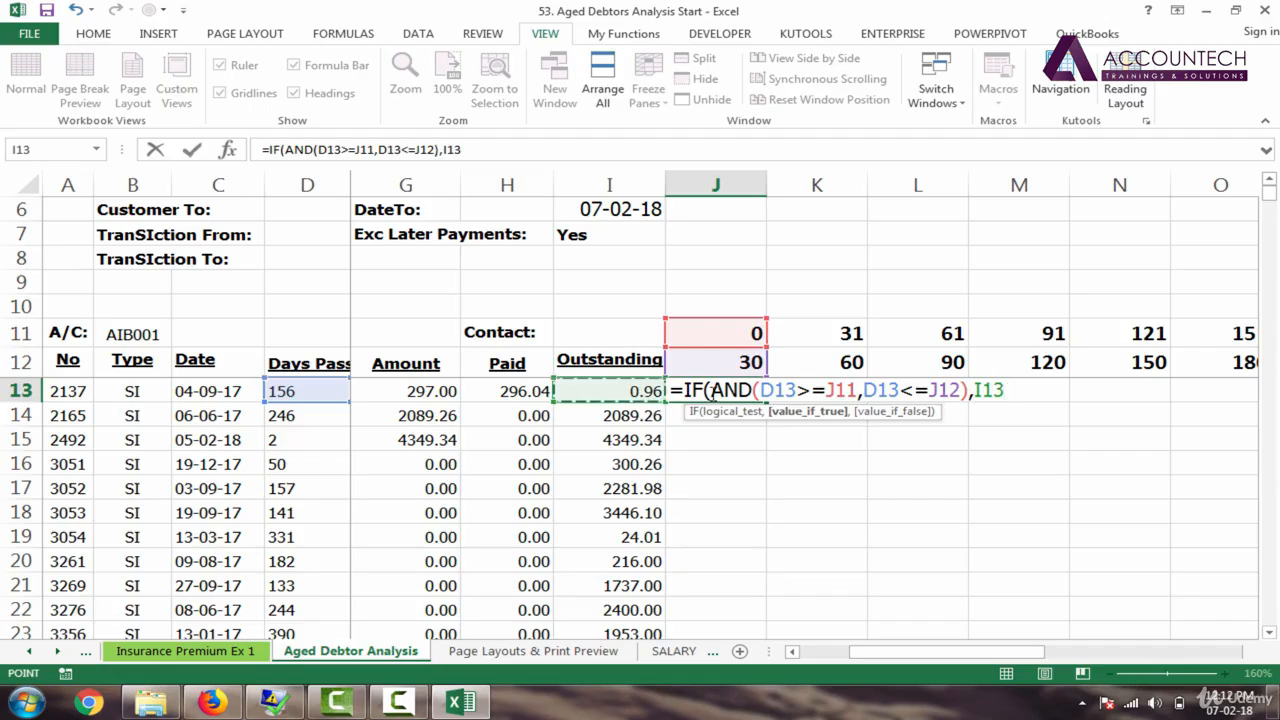
text(,)
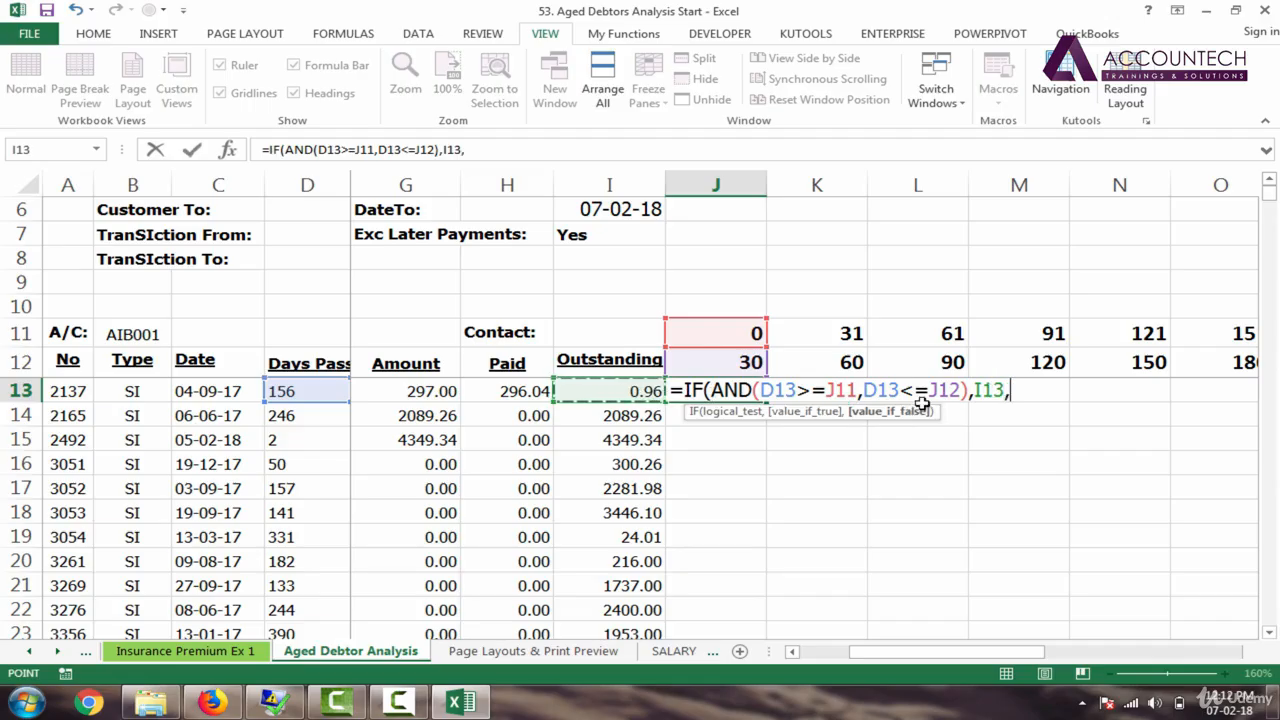
text("-)
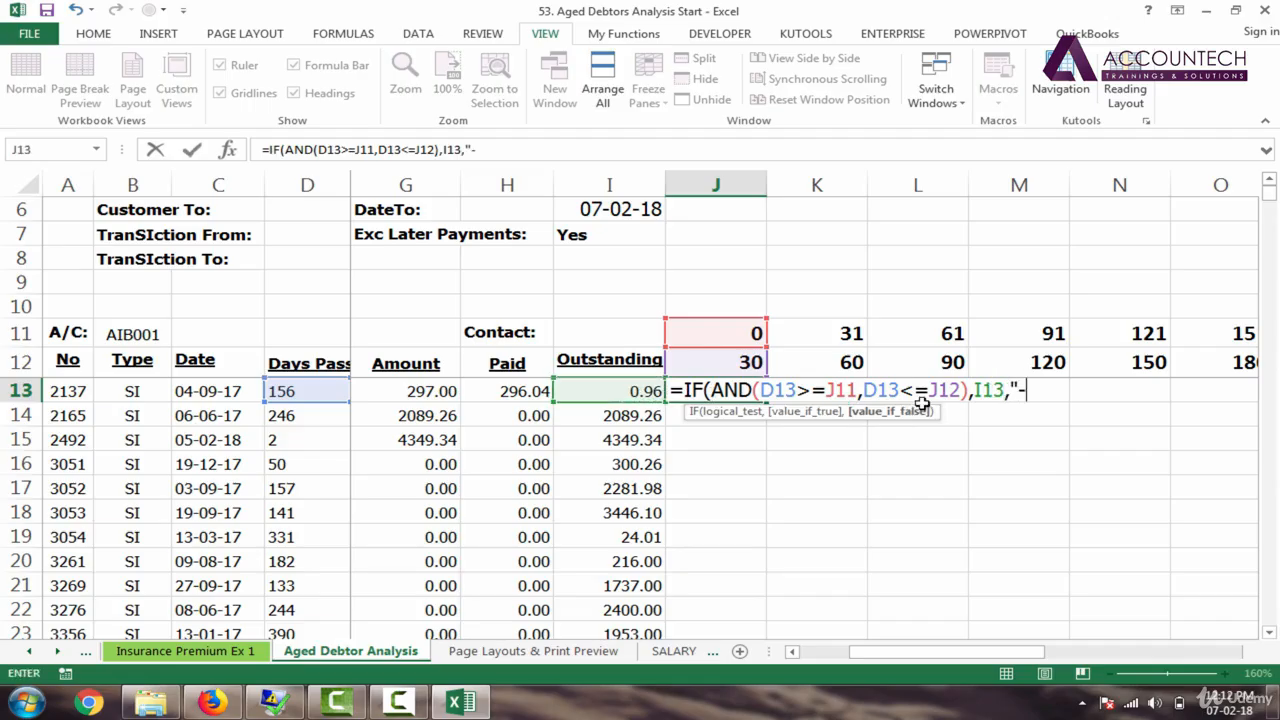
text(")
key(Return)
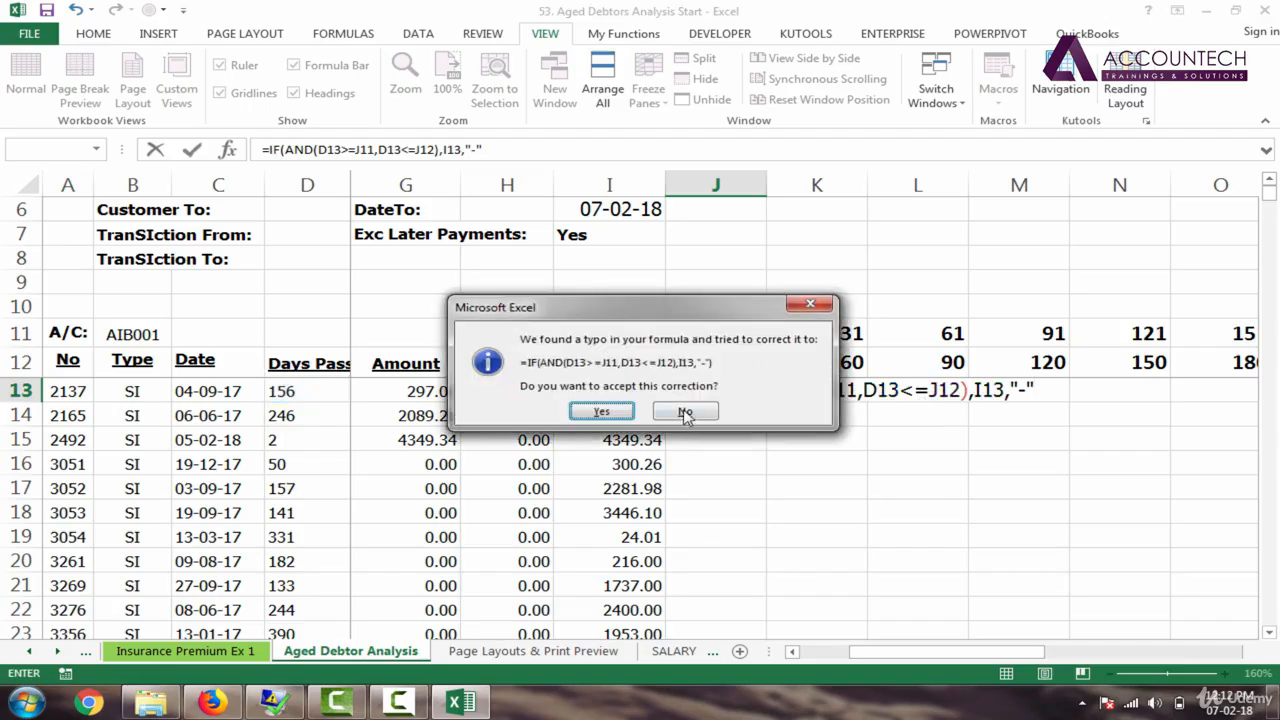
Step: Accept the corrected J13 formula and test it by entering 25, 30 and 31 days in D13
click(621, 416)
click(737, 390)
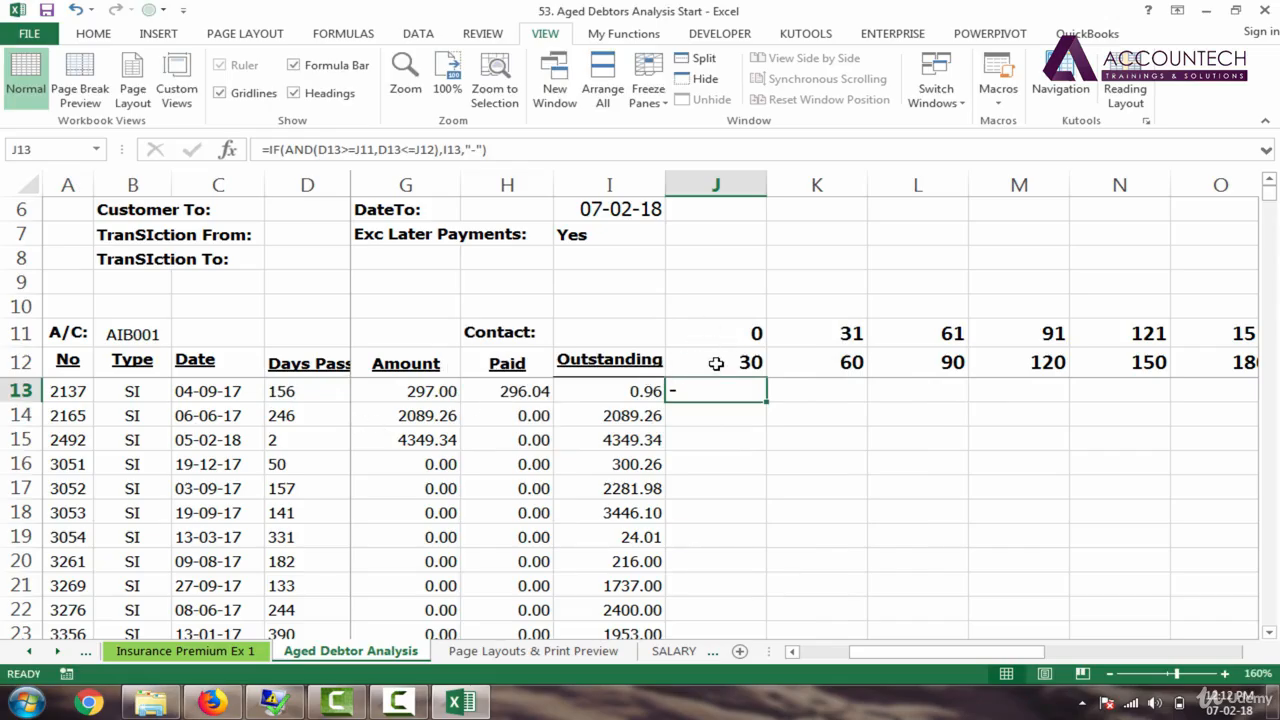
click(311, 393)
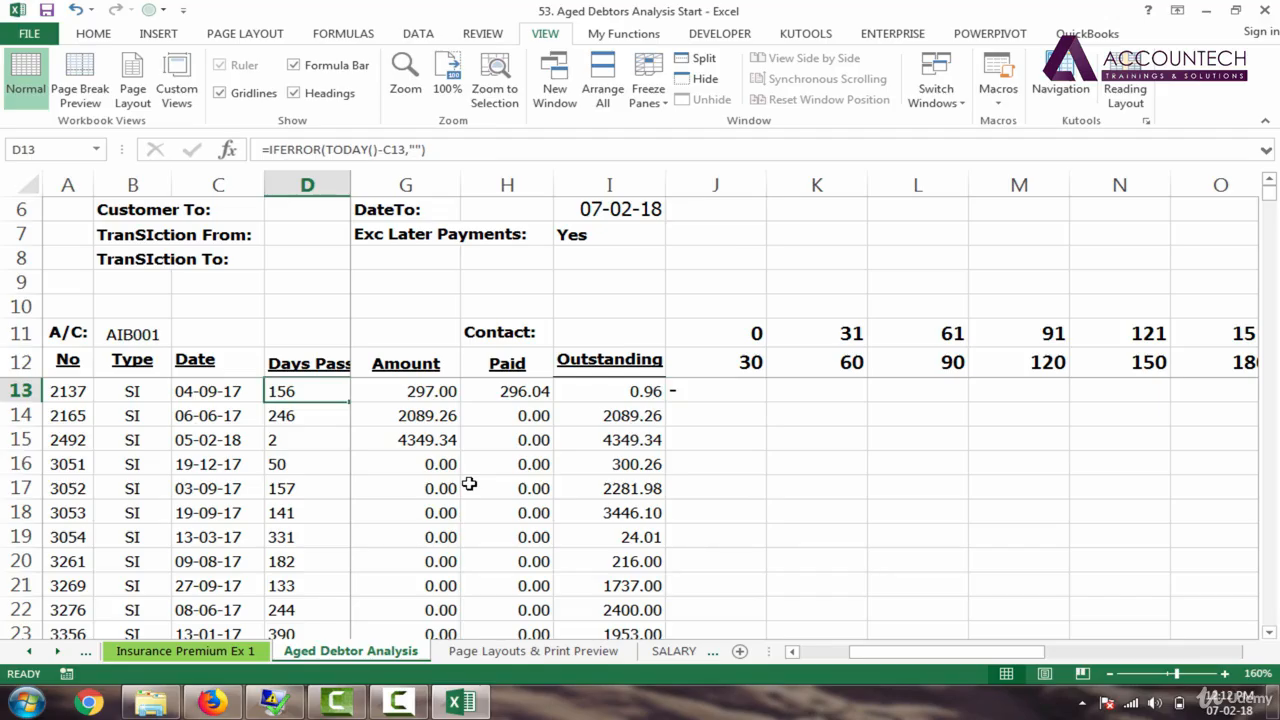
text(25)
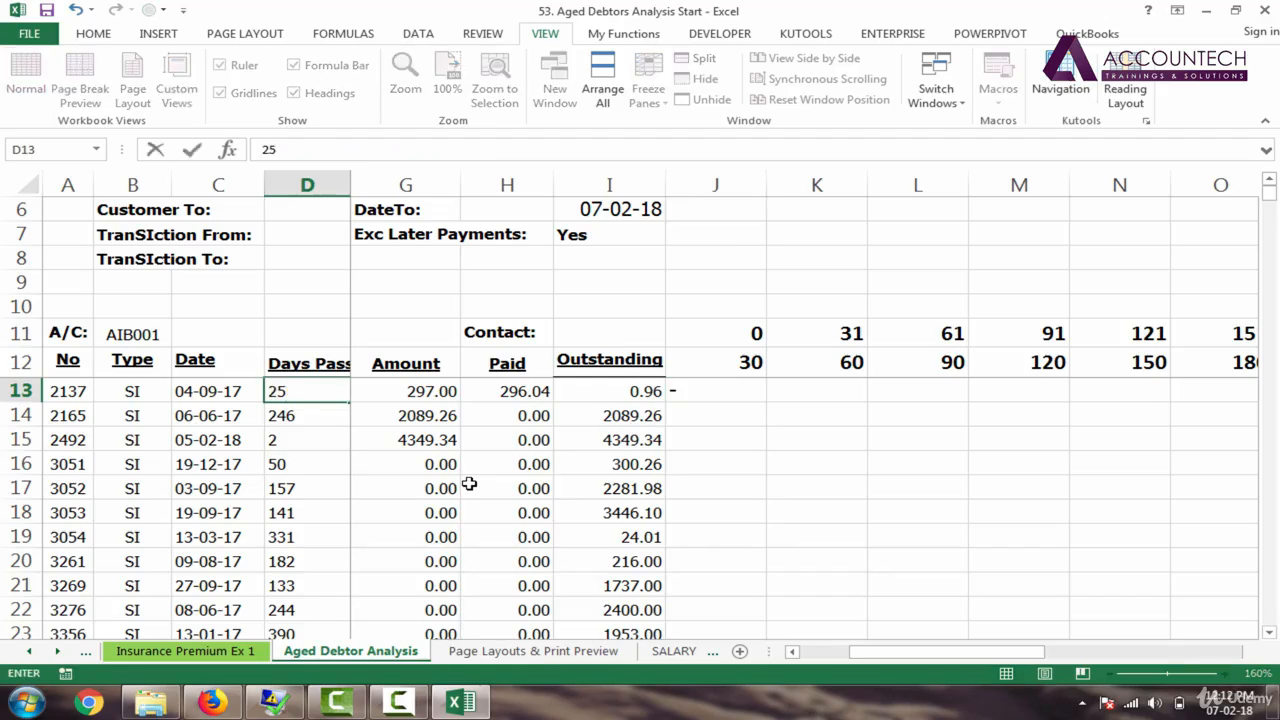
key(Return)
key(Up)
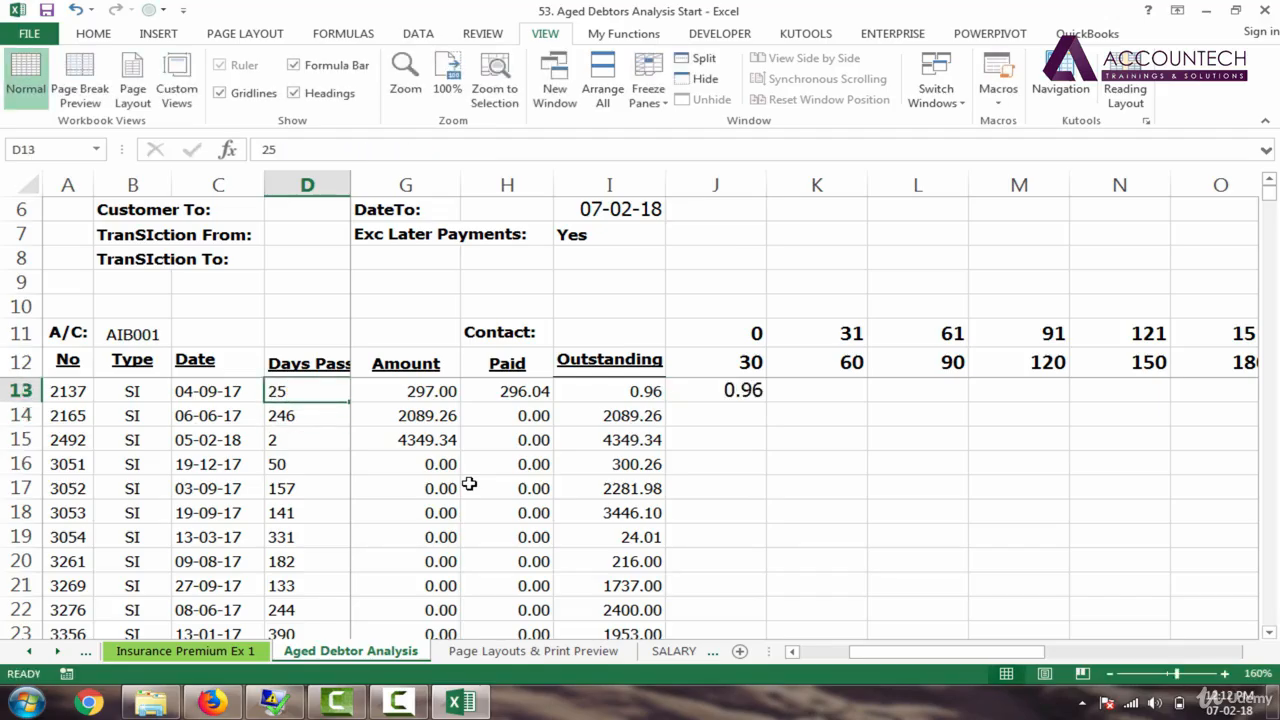
text(30)
key(Return)
key(Up)
text(31)
key(Return)
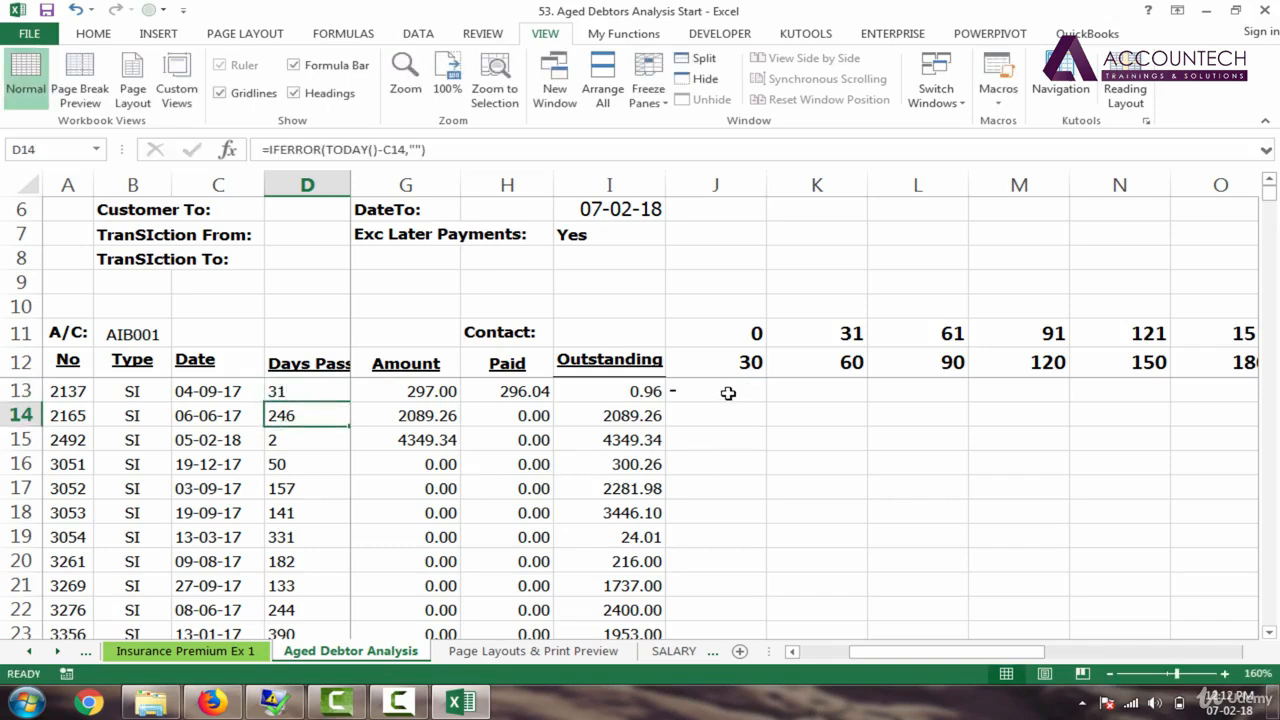
Step: Check J13's result, then undo the test values to restore D13's days formula
click(728, 393)
key(ctrl+z)
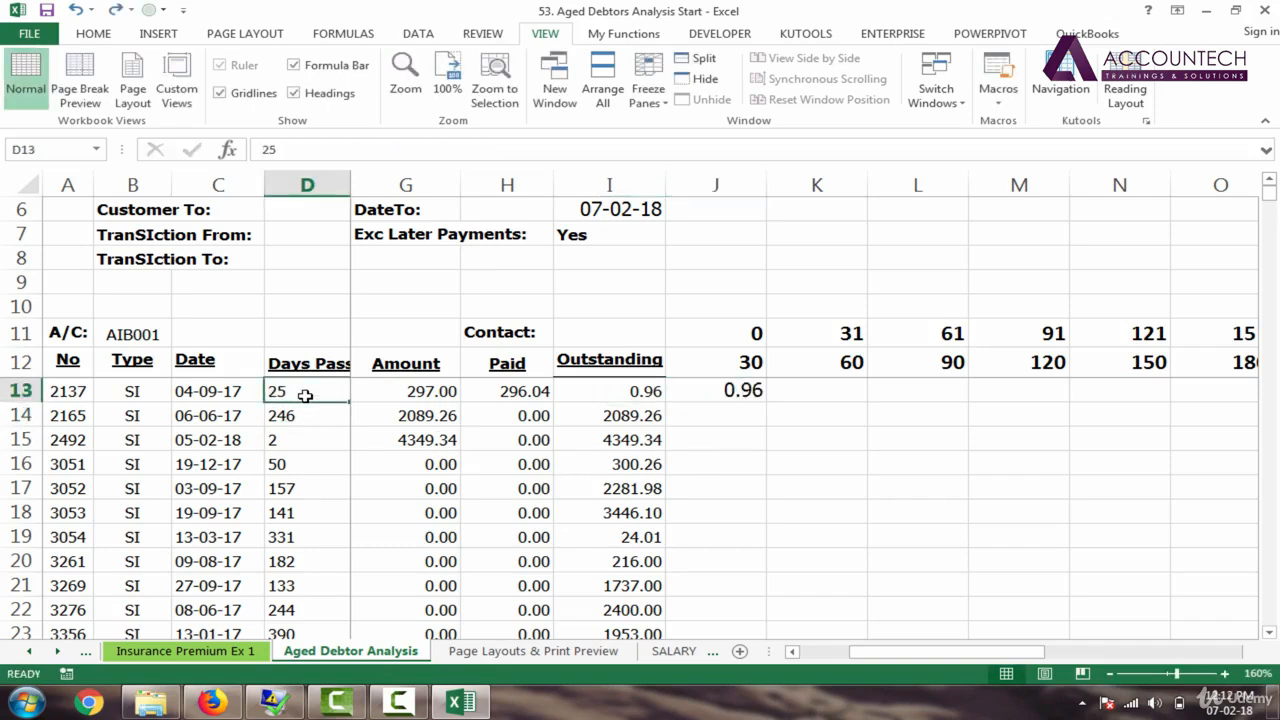
key(ctrl+z)
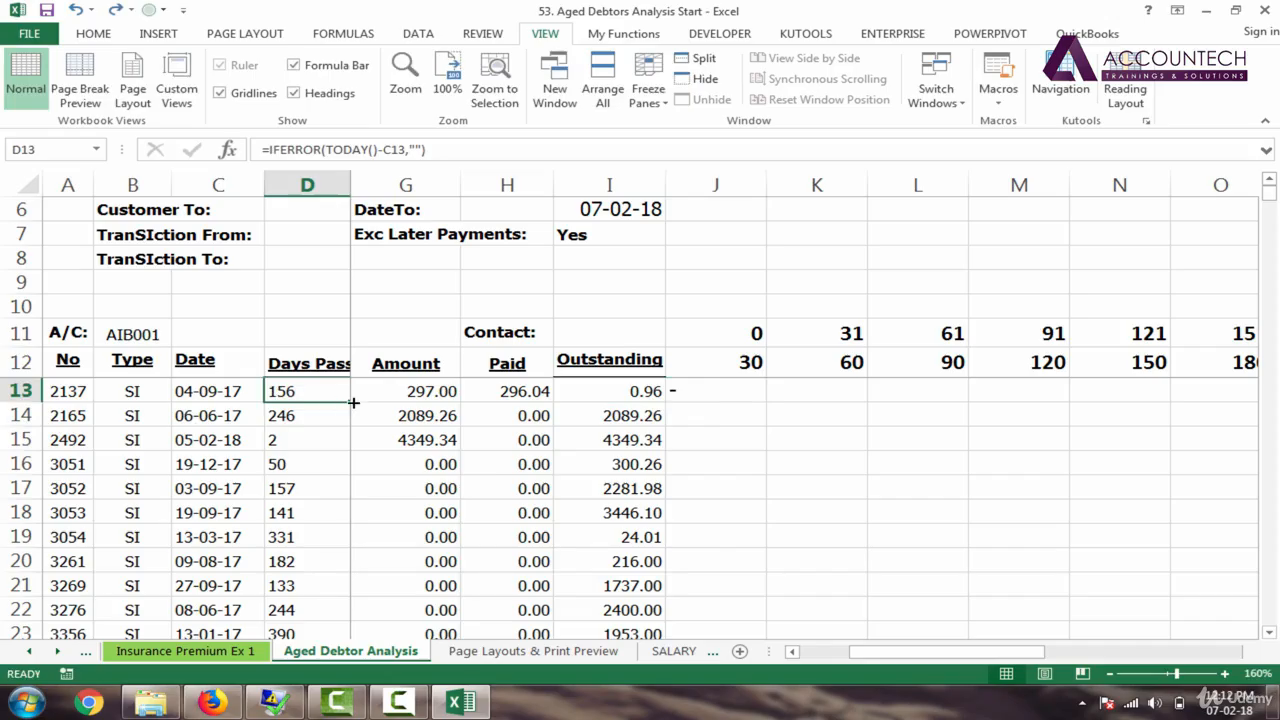
click(693, 392)
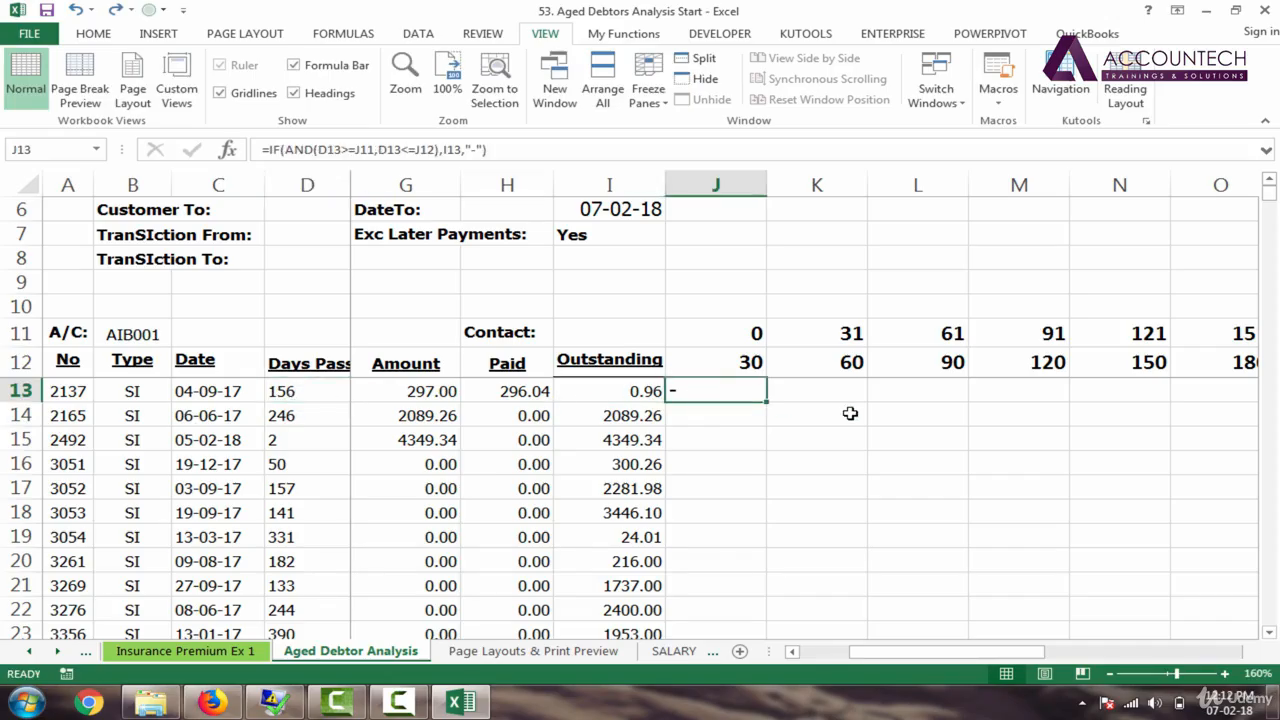
double_click(737, 391)
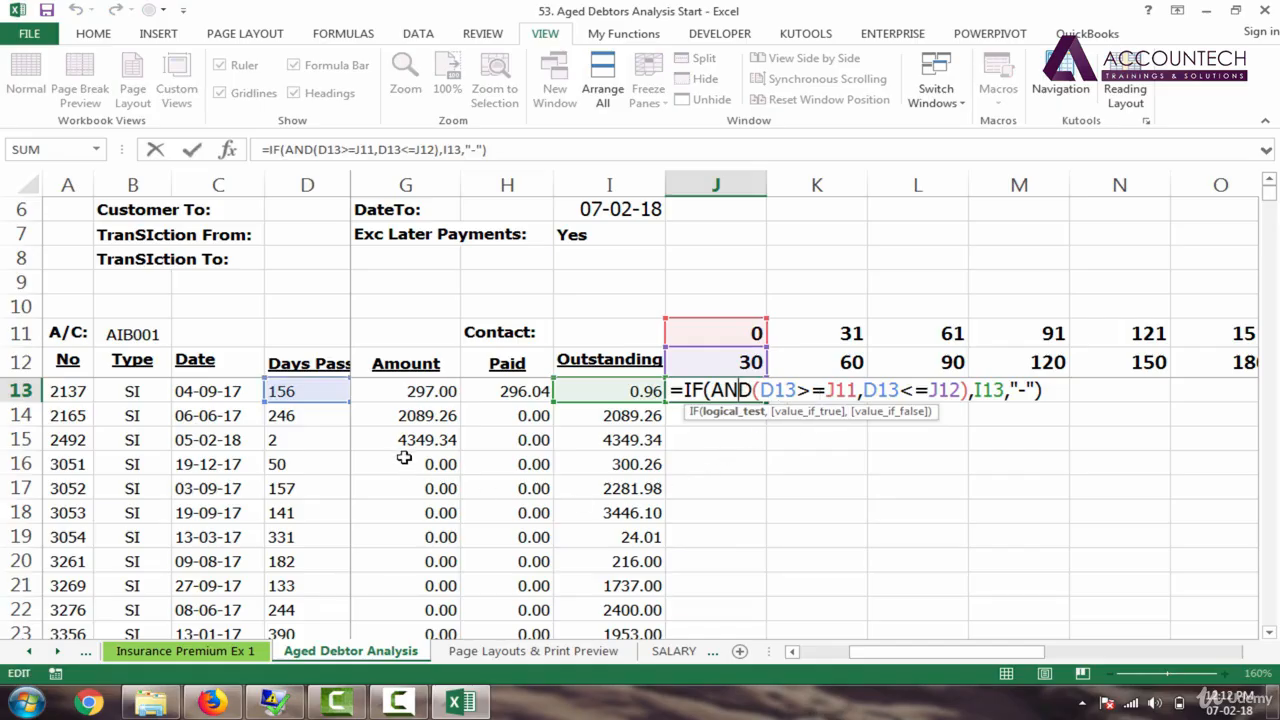
key(Tab)
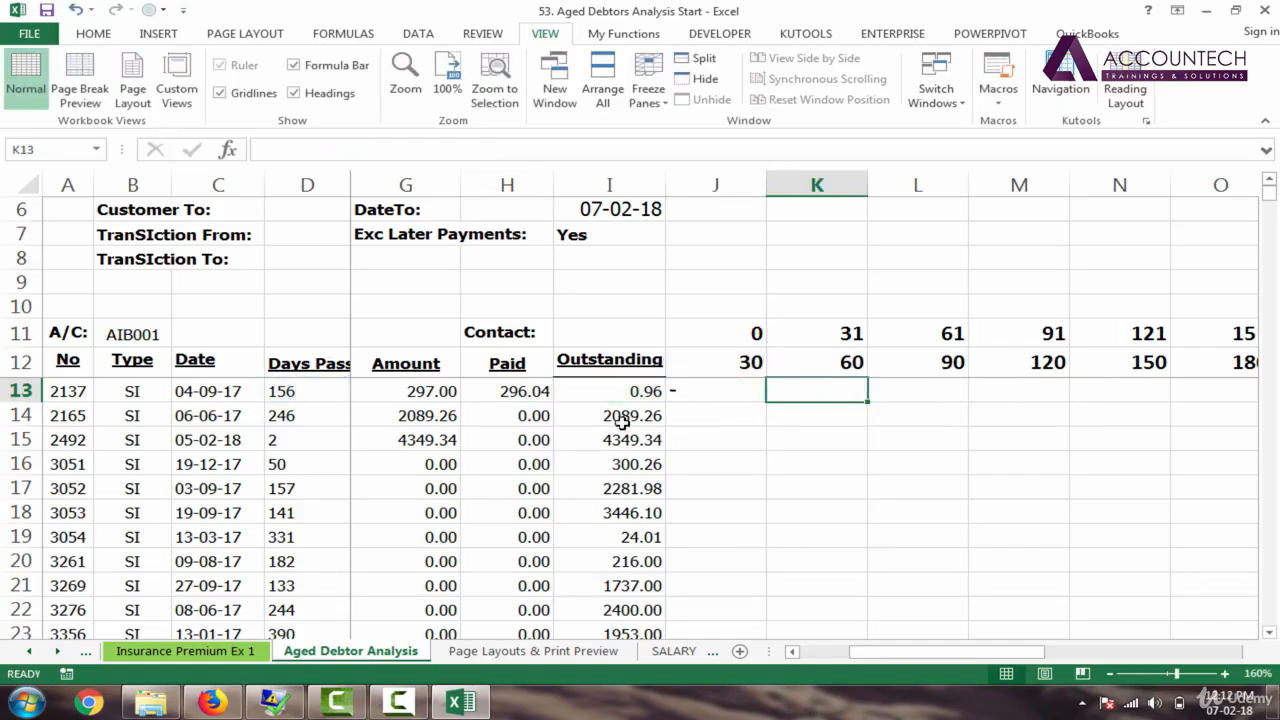
click(745, 392)
drag(766, 402, 1076, 385)
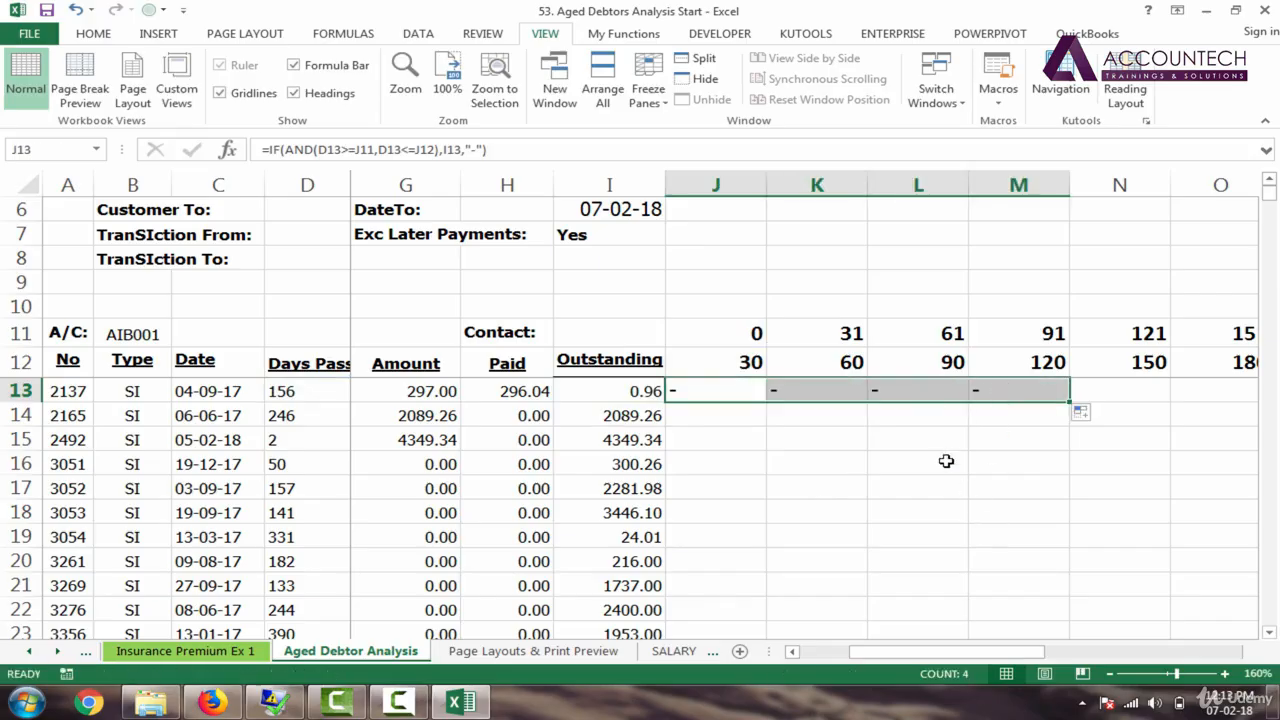
key(ctrl+z)
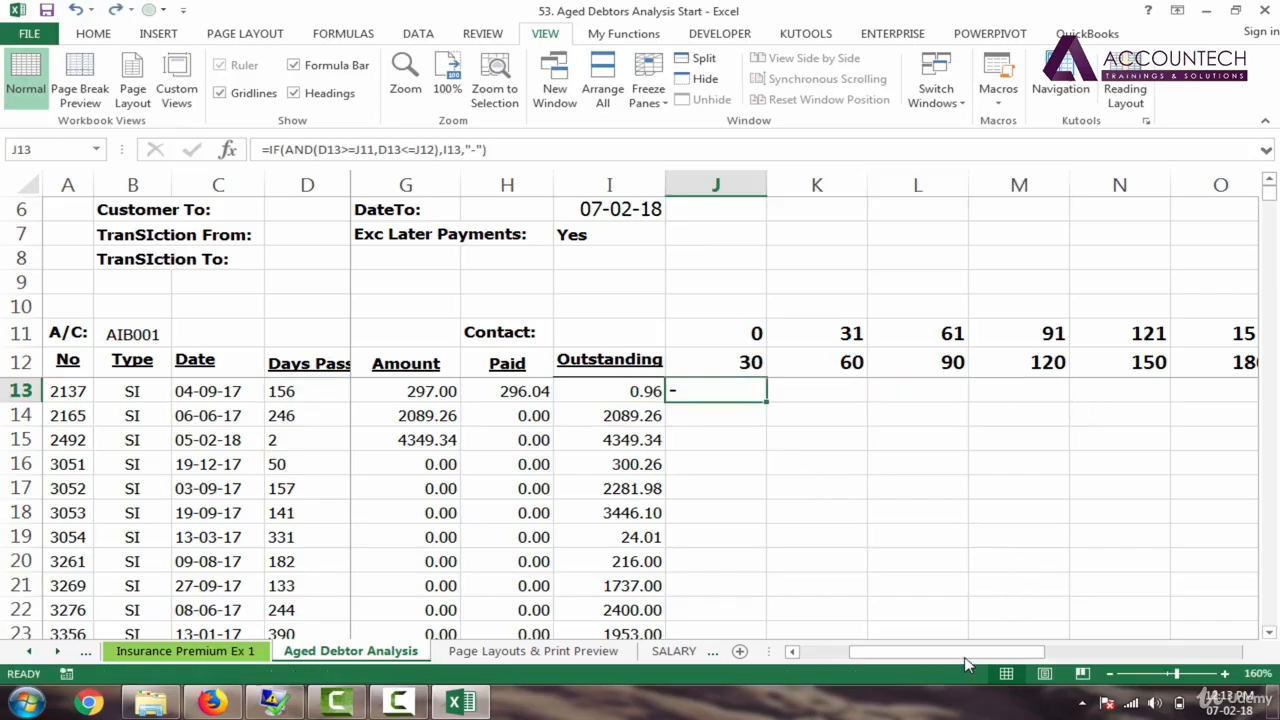
mouse_move(965, 663)
mouse_down()
mouse_move(995, 666)
mouse_move(952, 660)
mouse_move(978, 662)
mouse_up()
Step: Open J13's =IF(AND(D13>=J11,D13<=J12),I13,"-") formula for editing at the first D13 reference
double_click(748, 395)
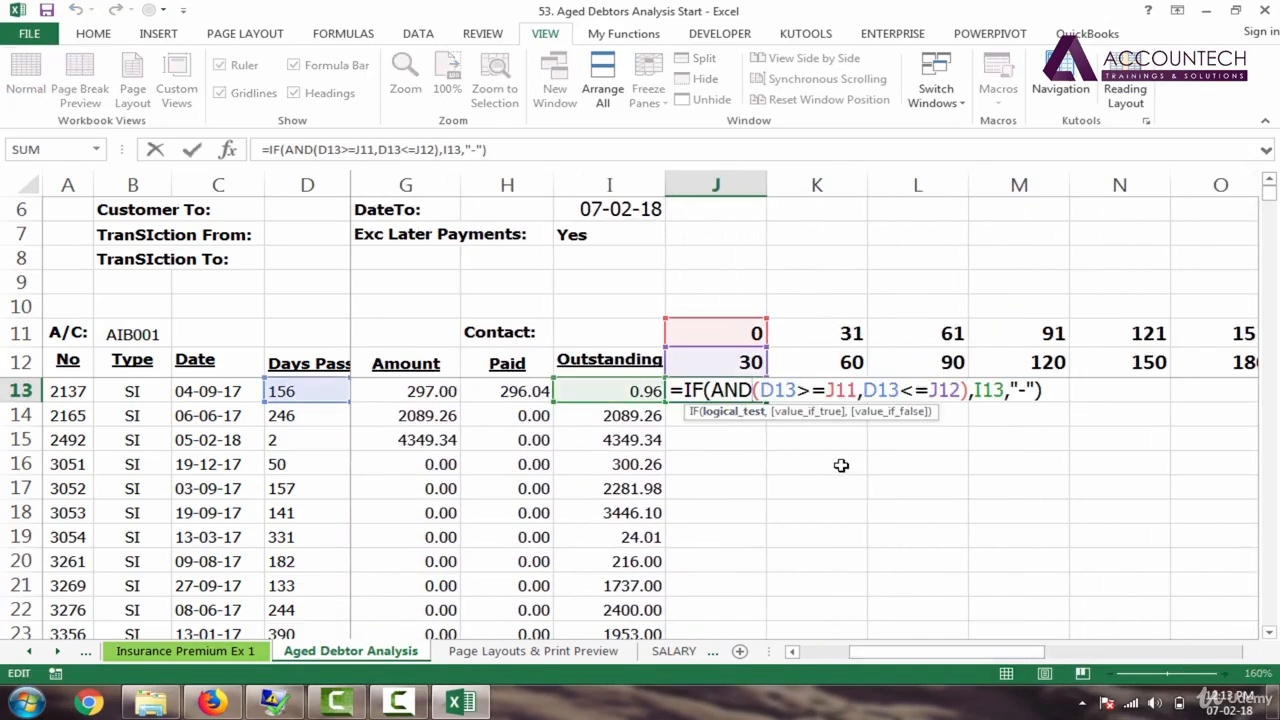
click(778, 389)
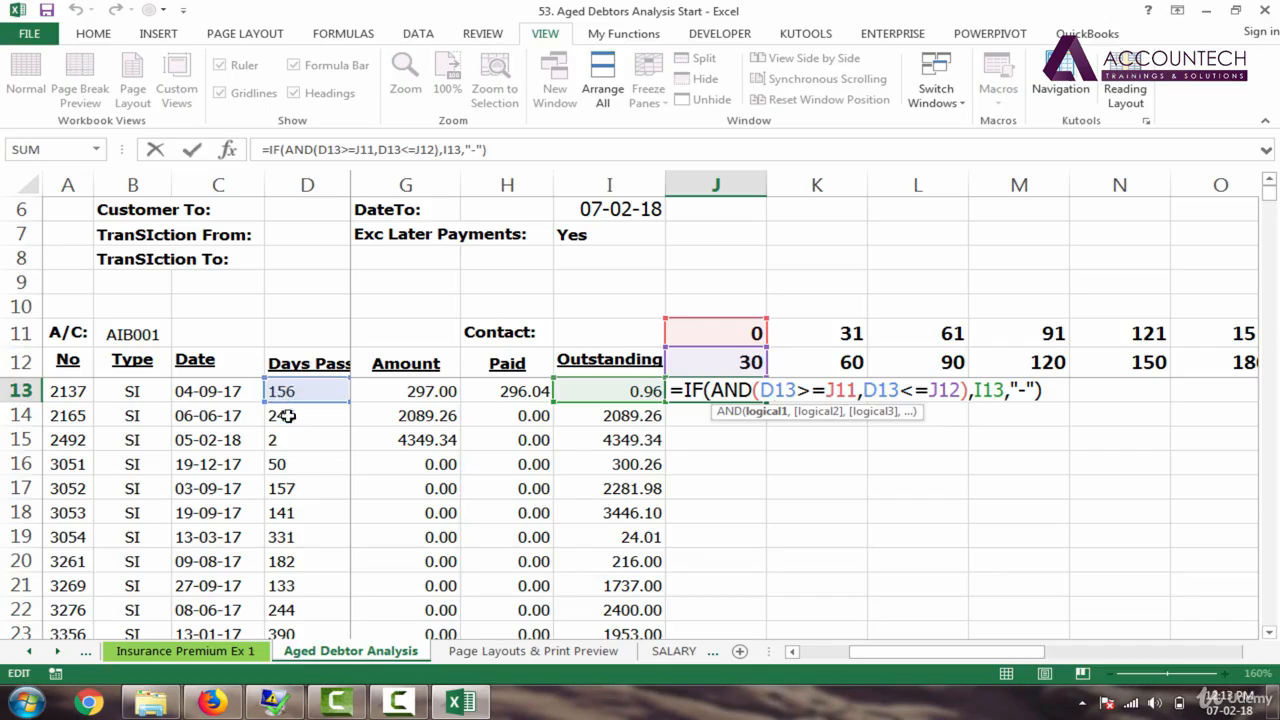
mouse_move(288, 405)
mouse_down()
mouse_move(293, 422)
mouse_move(290, 395)
mouse_up()
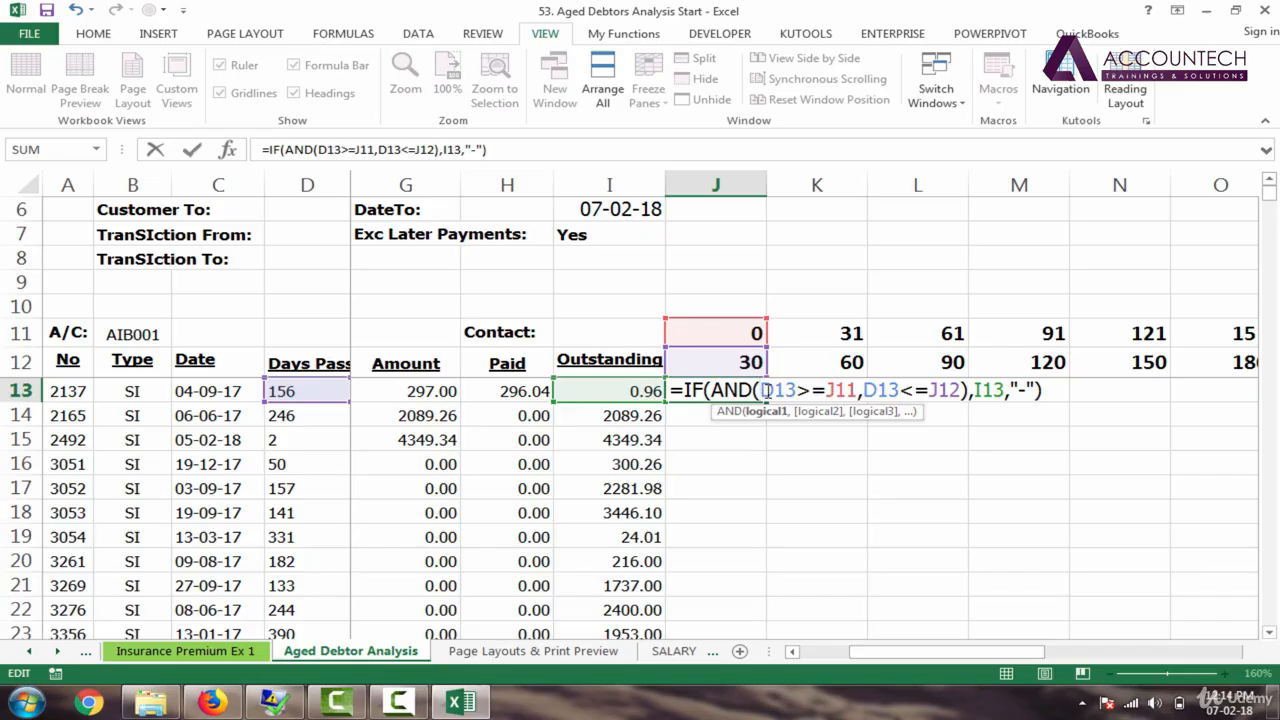
Step: Anchor both day references in J13's formula as $D13
text($)
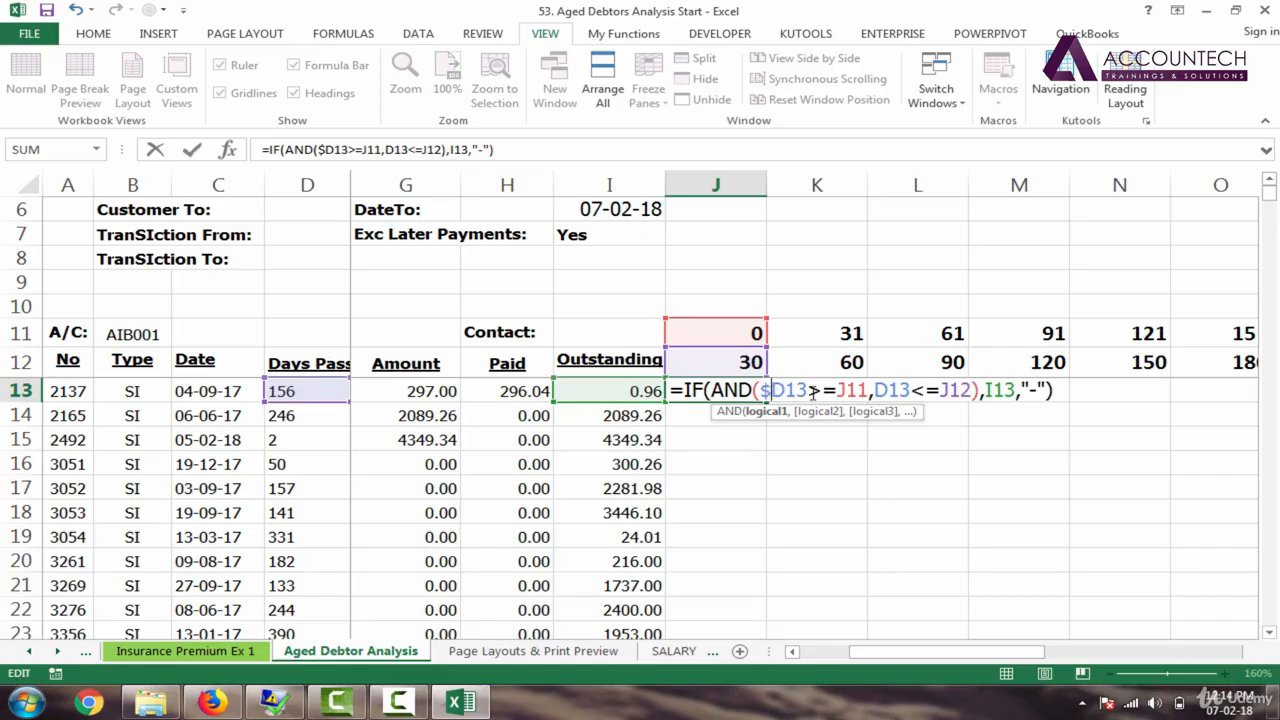
click(874, 391)
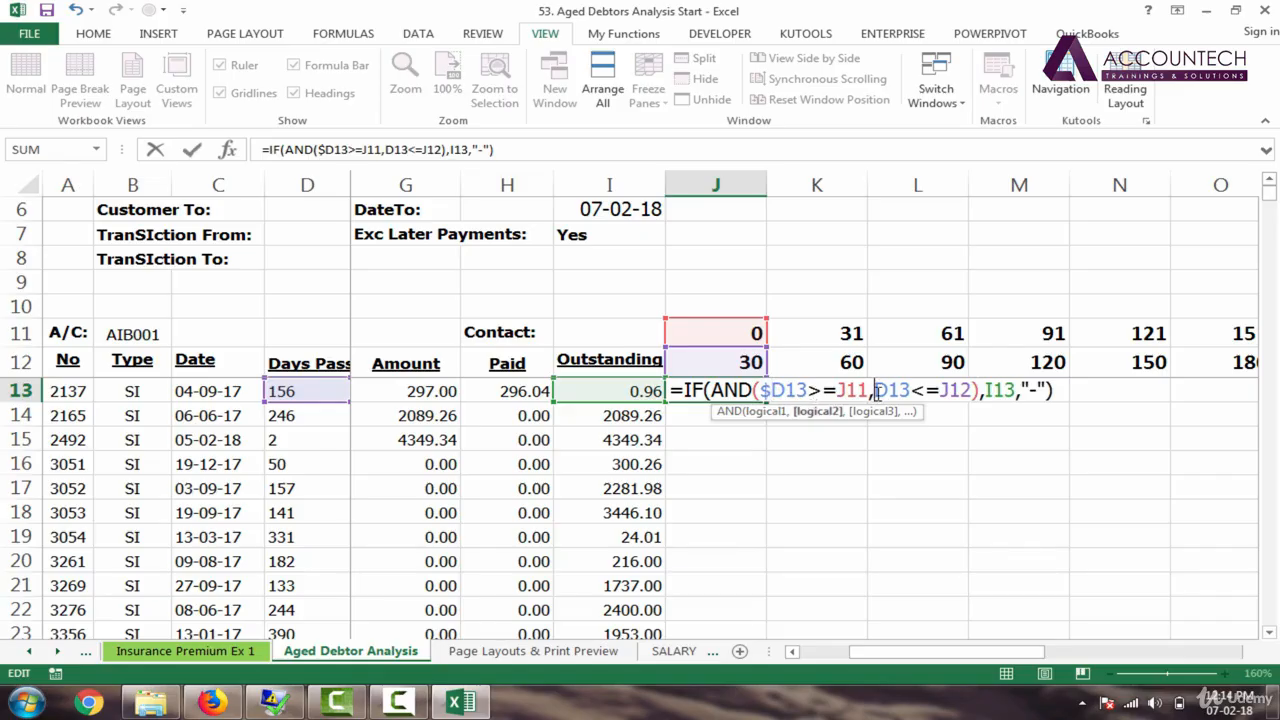
text($)
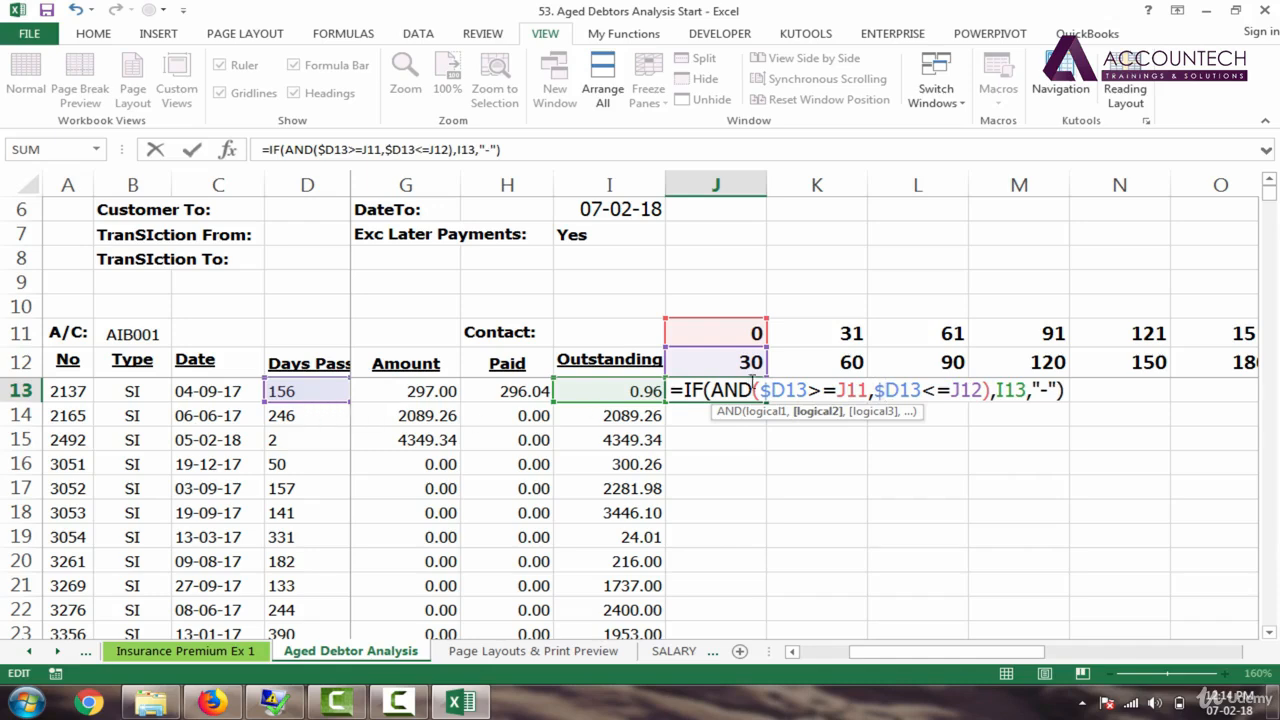
click(850, 390)
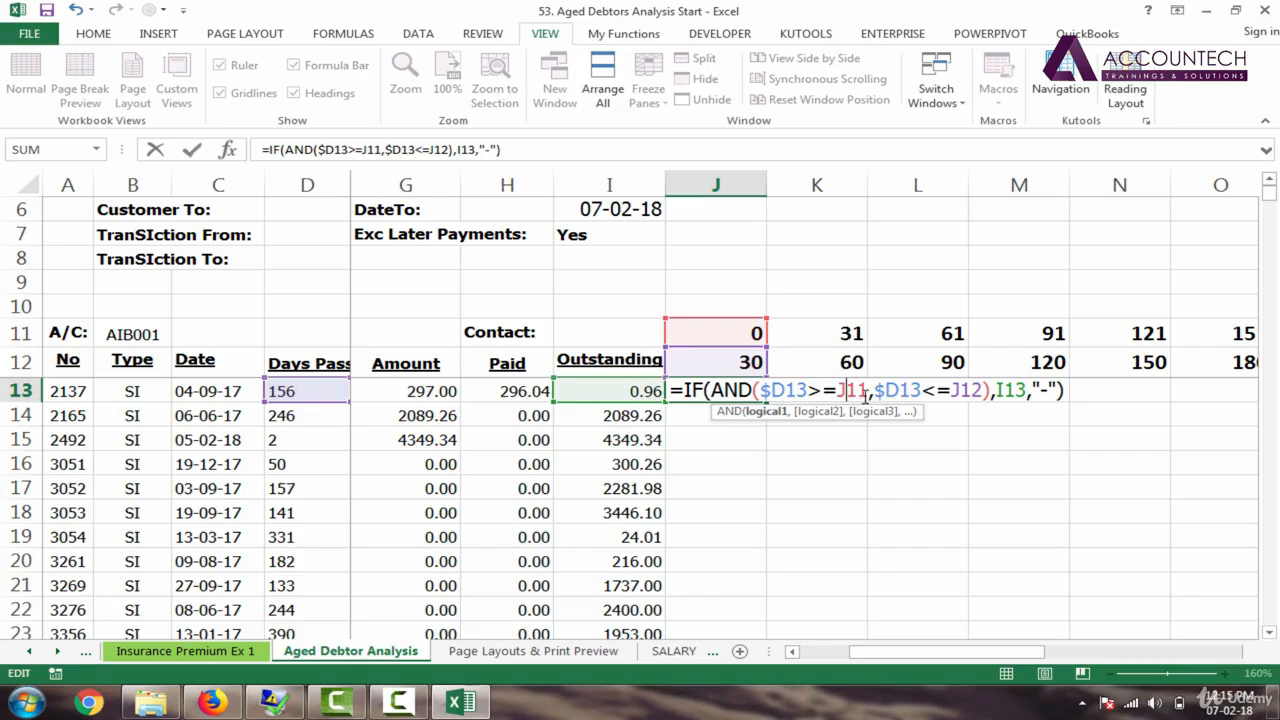
Step: Lock the bucket limits to their rows as J$11 and J$12
click(764, 335)
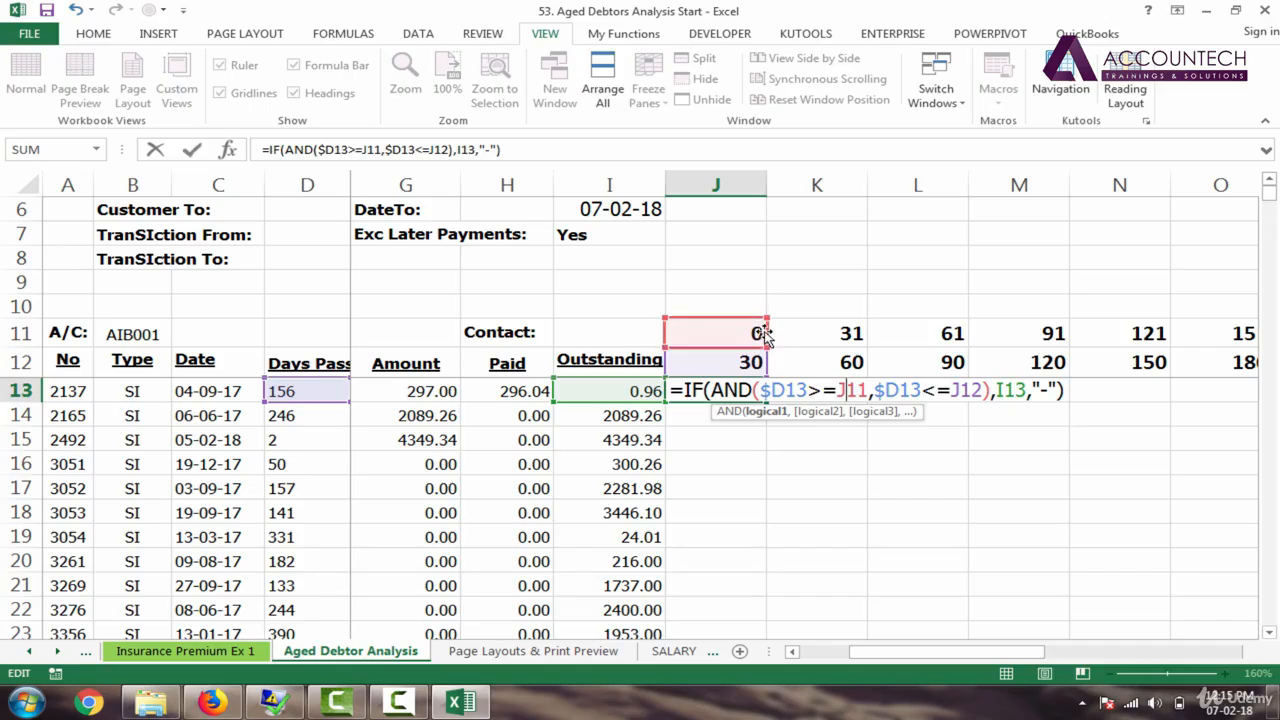
mouse_move(765, 332)
mouse_down()
mouse_move(757, 412)
mouse_move(760, 339)
mouse_up()
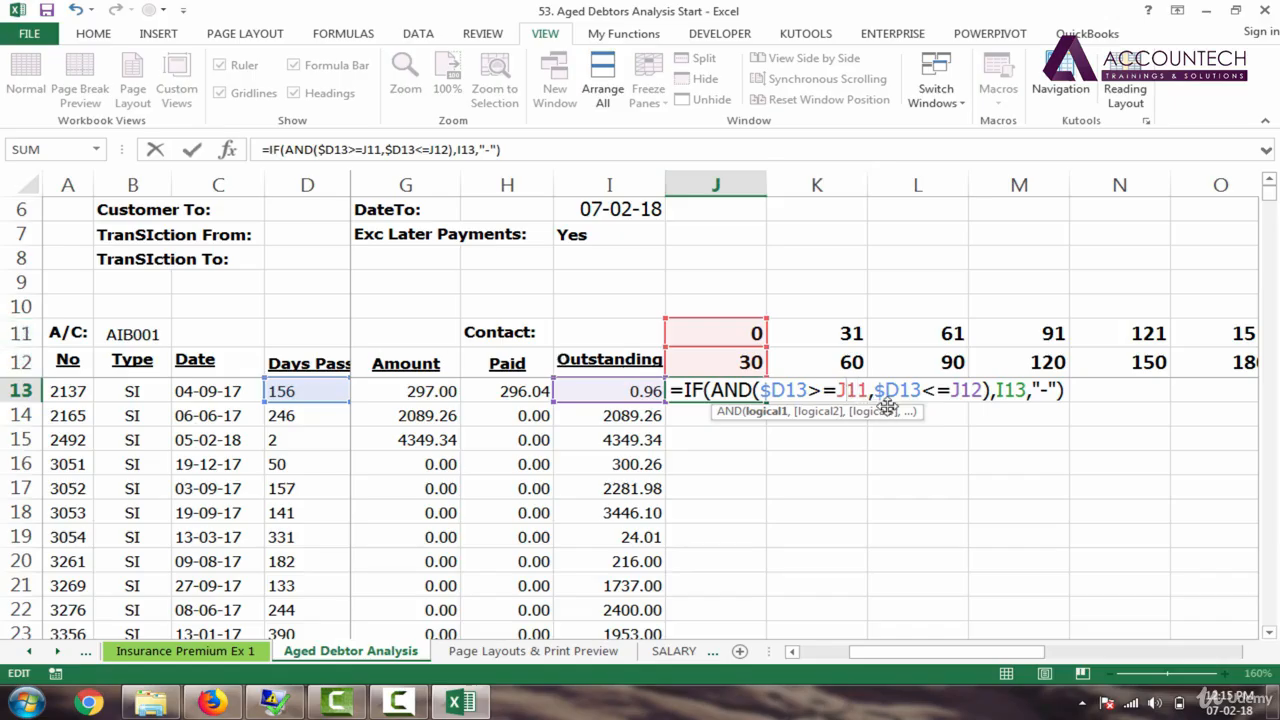
text($)
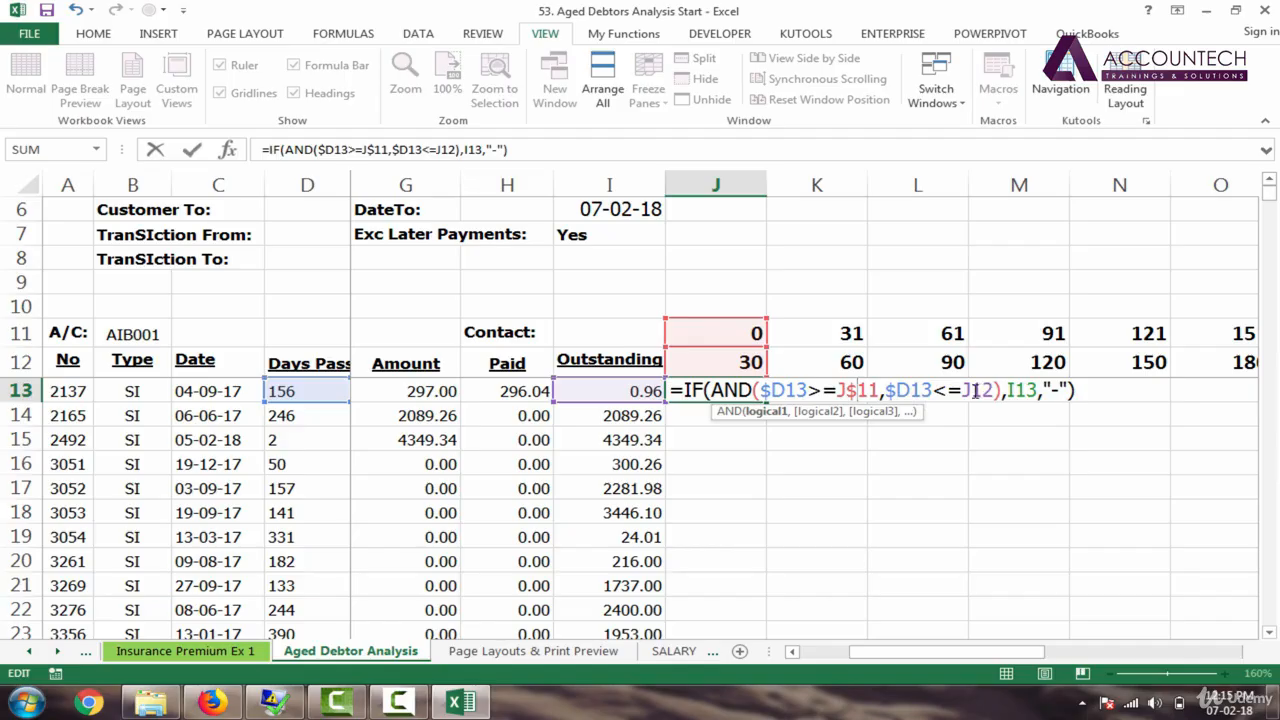
click(973, 391)
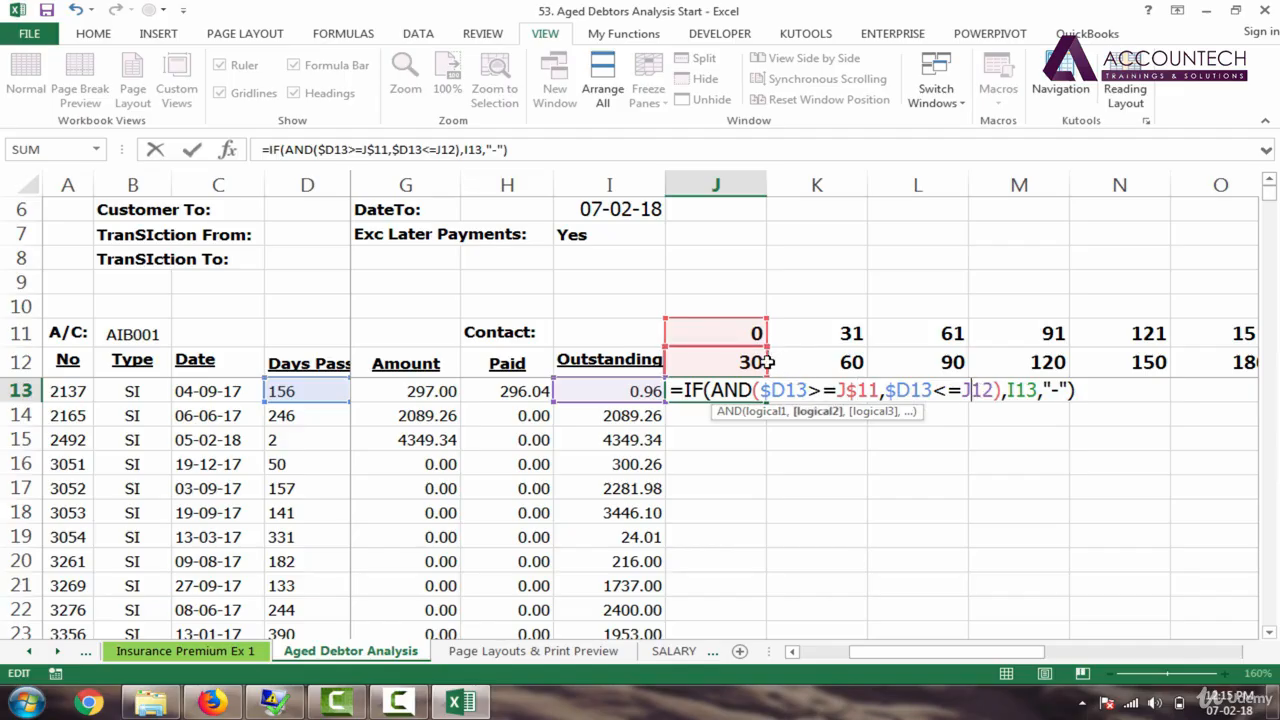
mouse_move(770, 367)
mouse_down()
mouse_move(868, 391)
mouse_move(772, 367)
mouse_up()
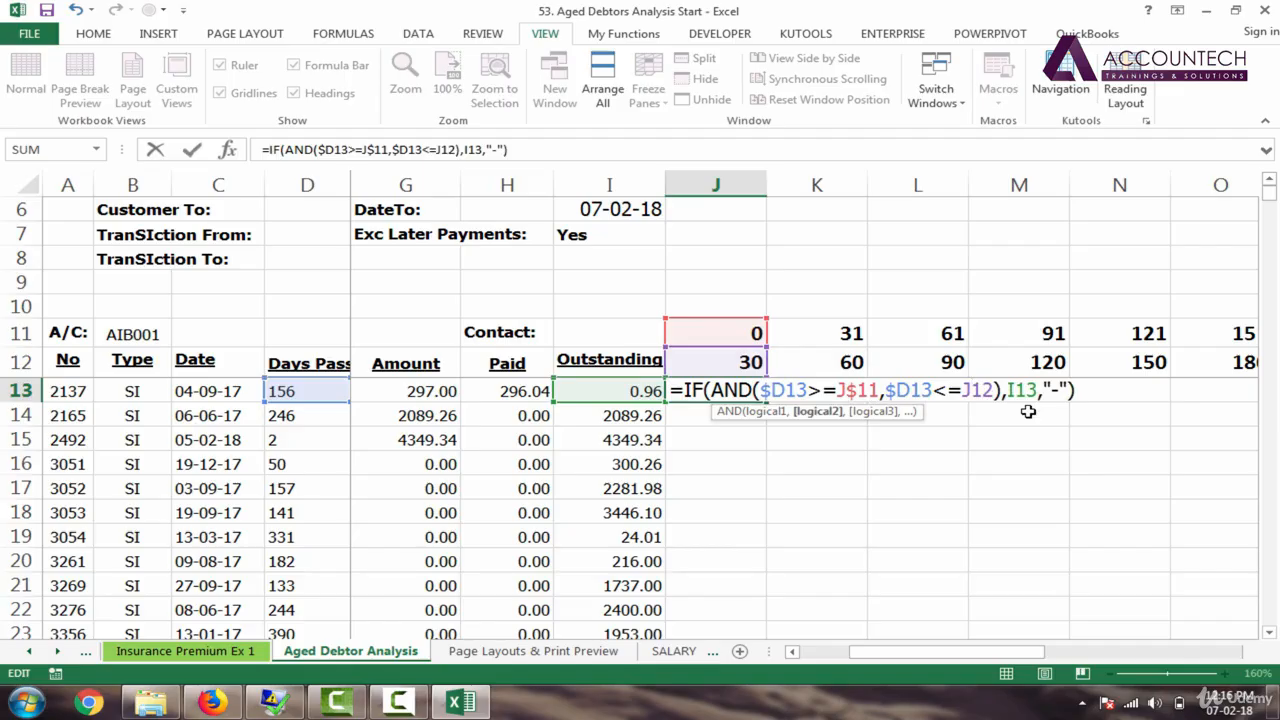
text($)
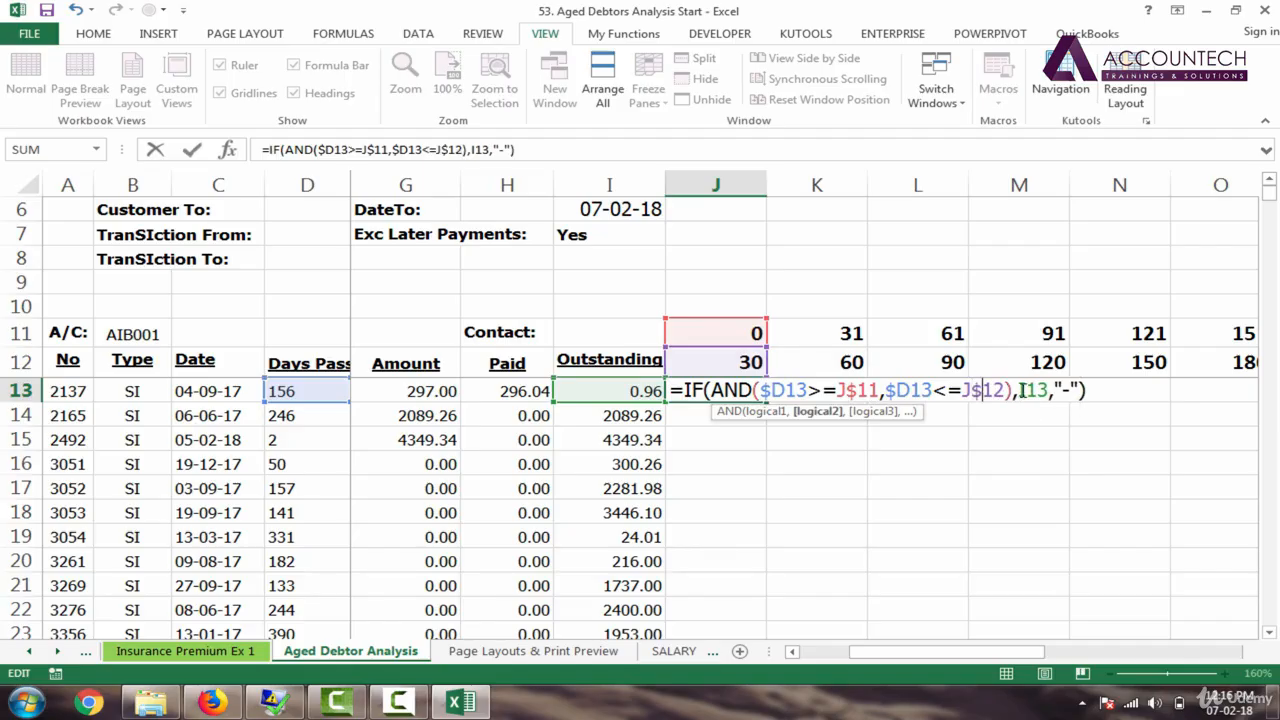
Step: Anchor the outstanding amount as $I13 and commit the mixed-reference formula
click(1021, 390)
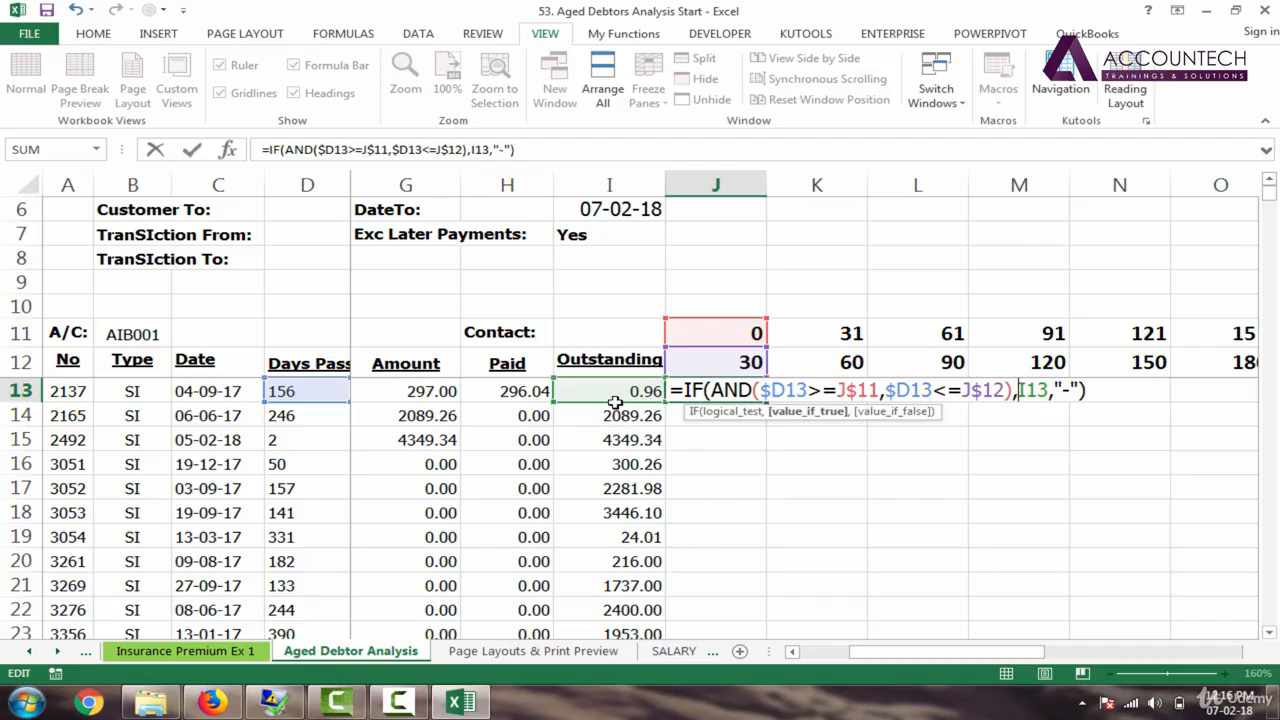
click(615, 402)
click(1019, 390)
text($)
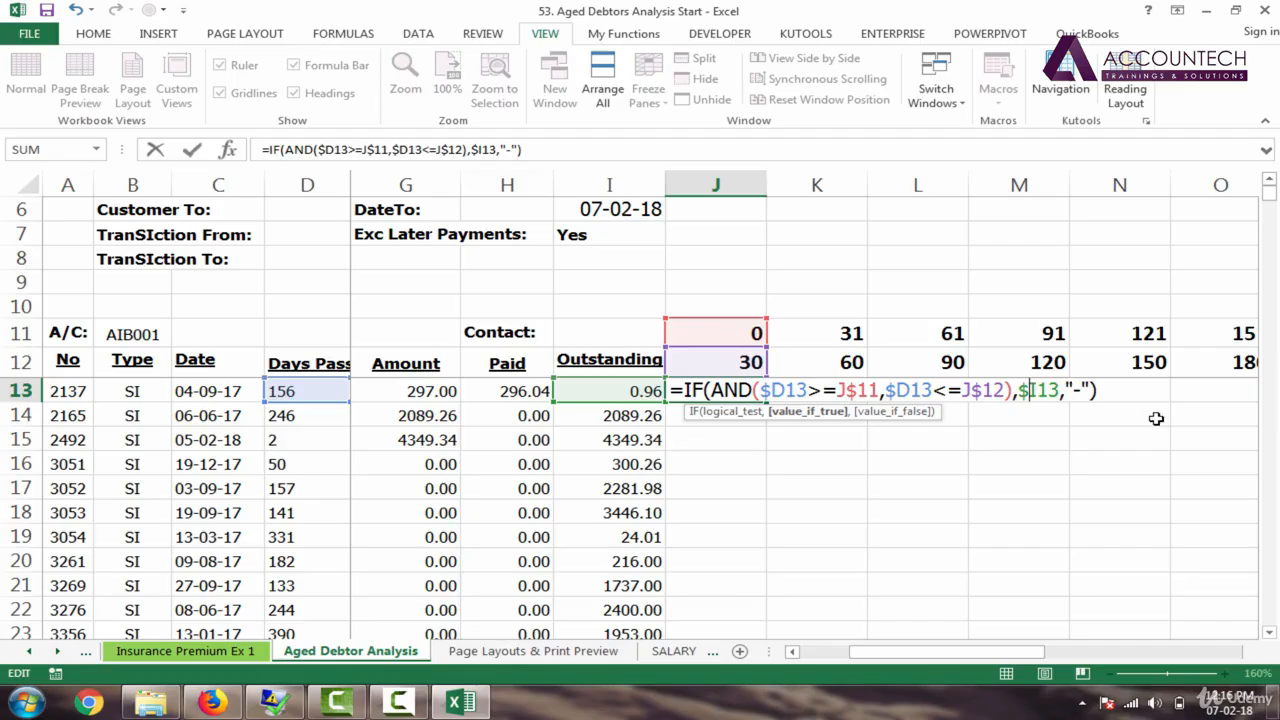
key(Return)
Step: Copy the J13 ageing formula across row 13 to column U
click(749, 399)
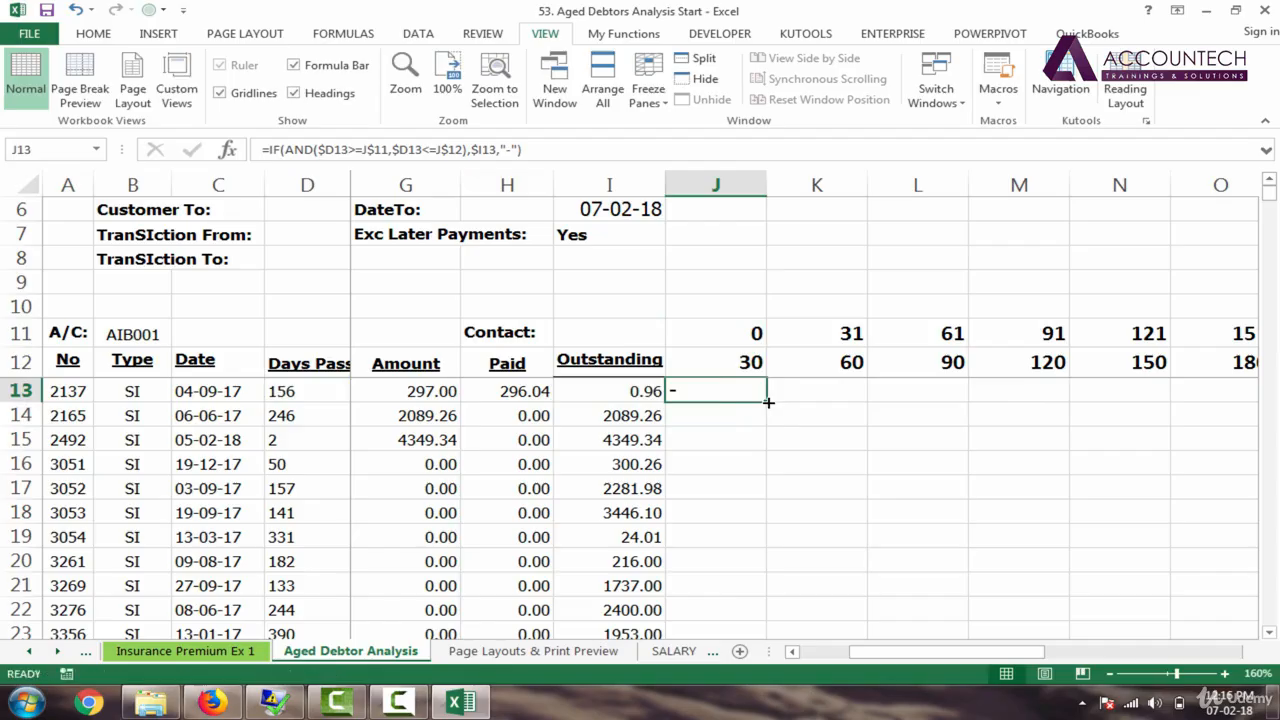
drag(765, 403, 1160, 389)
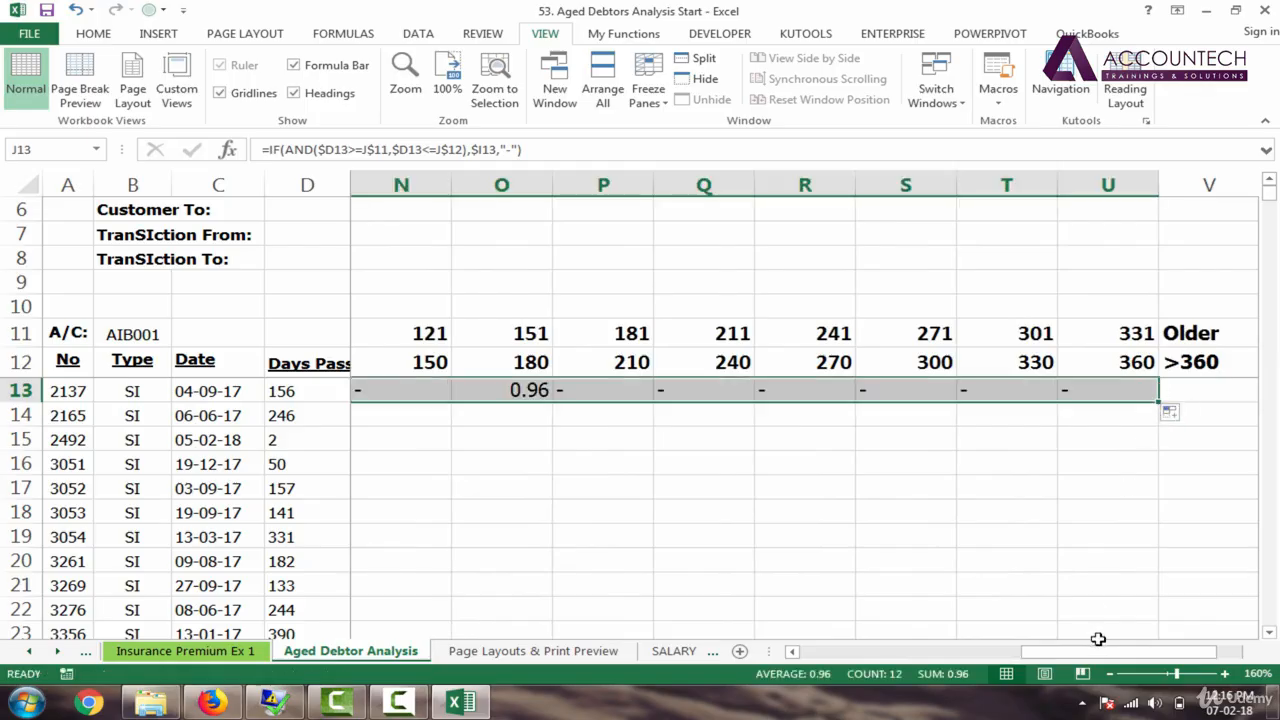
drag(1106, 654, 1070, 658)
Step: Fill the row 13 ageing formulas down to row 1150
mouse_move(1158, 403)
mouse_down()
mouse_move(1158, 610)
mouse_move(1165, 414)
mouse_up()
drag(948, 718, 840, 486)
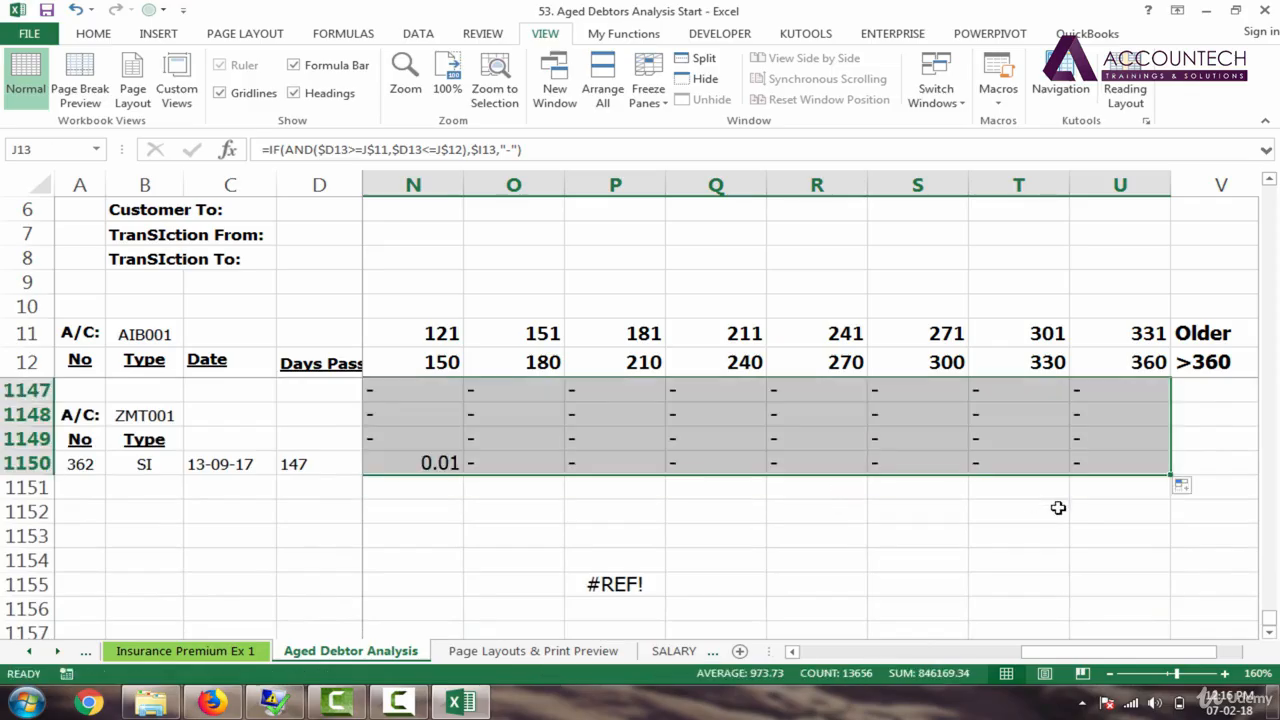
drag(1270, 620, 1270, 190)
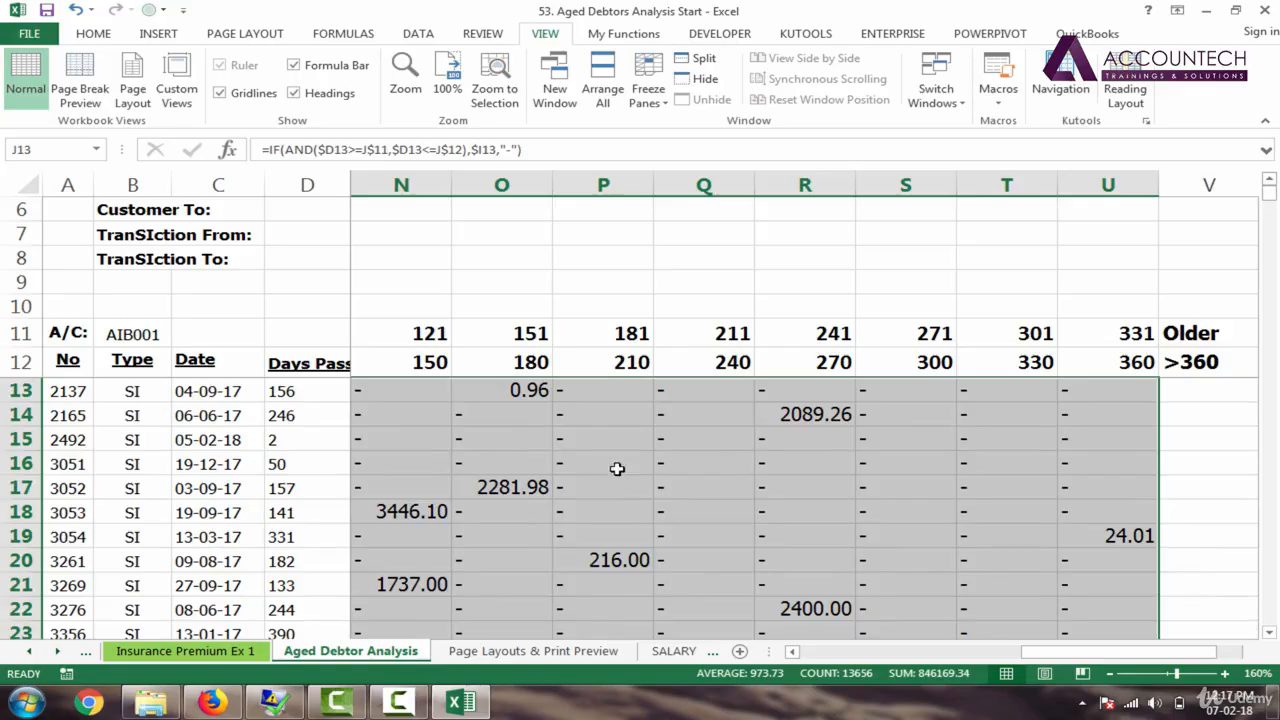
click(593, 437)
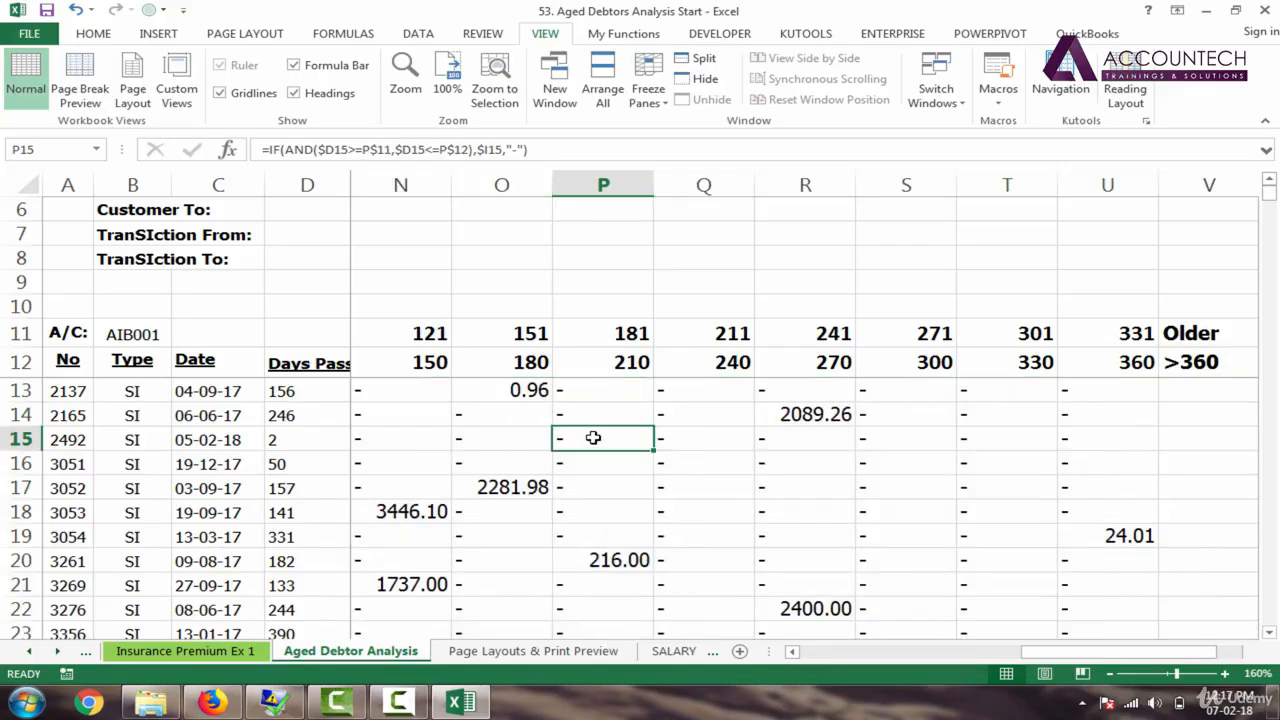
click(1109, 674)
click(1109, 674)
click(1109, 674)
drag(1094, 652, 890, 651)
click(1097, 368)
key(Right)
key(Right)
key(Right)
key(Right)
key(Right)
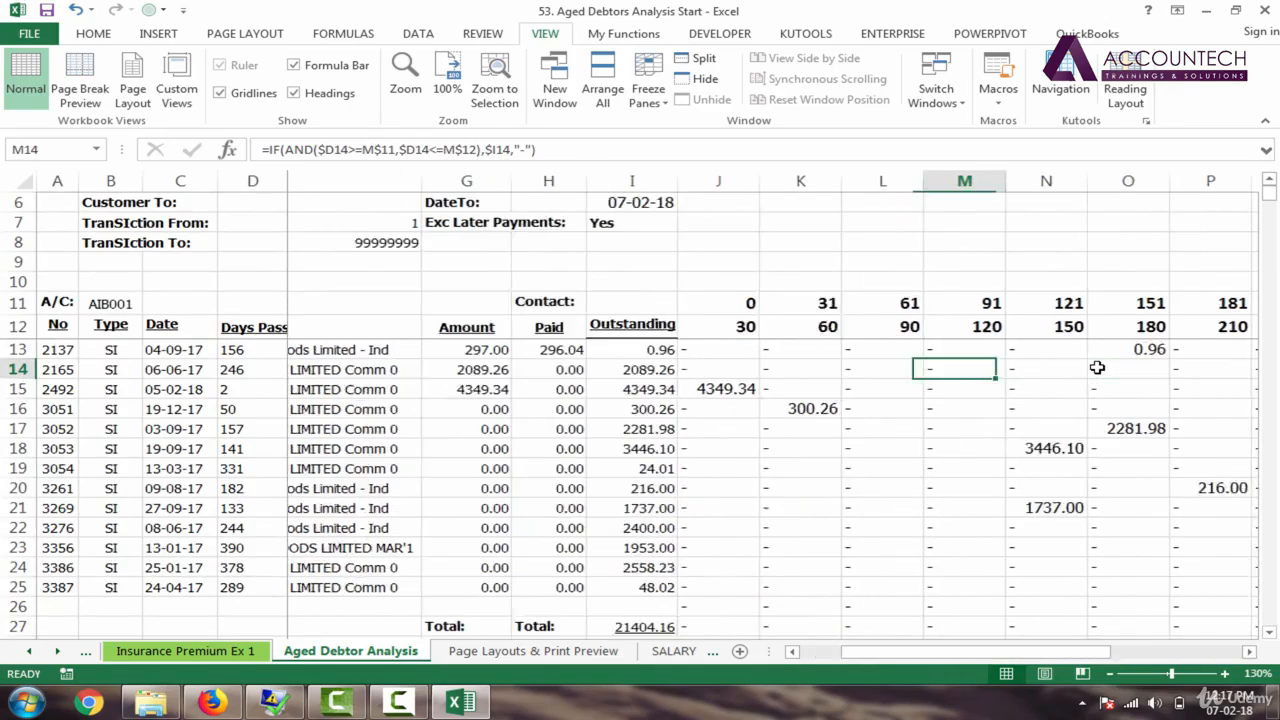
key(Right)
key(Right)
key(Right)
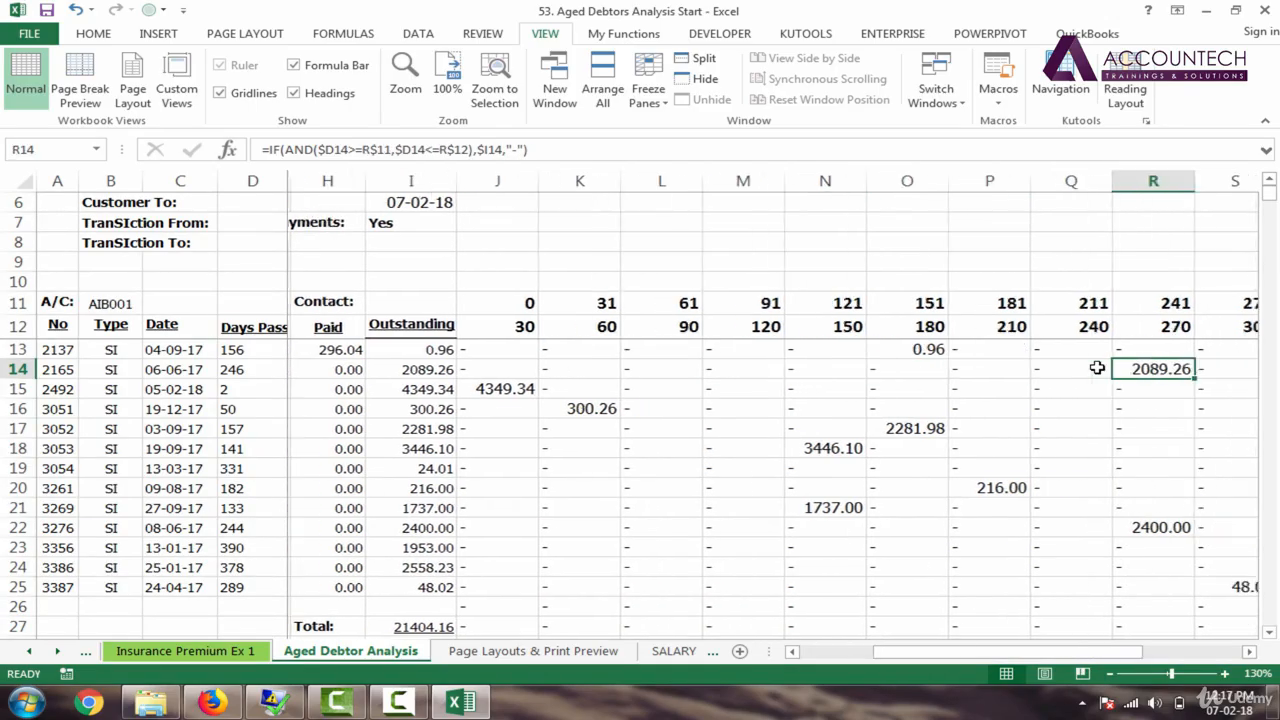
click(512, 350)
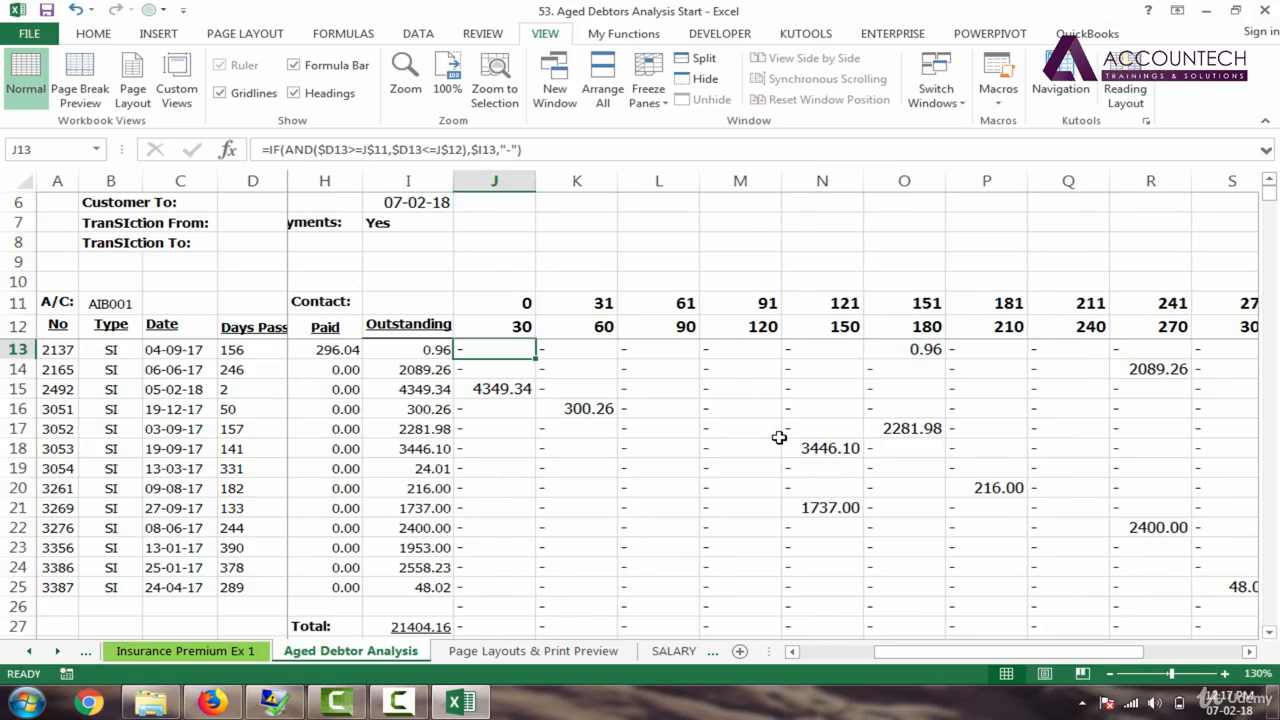
click(424, 348)
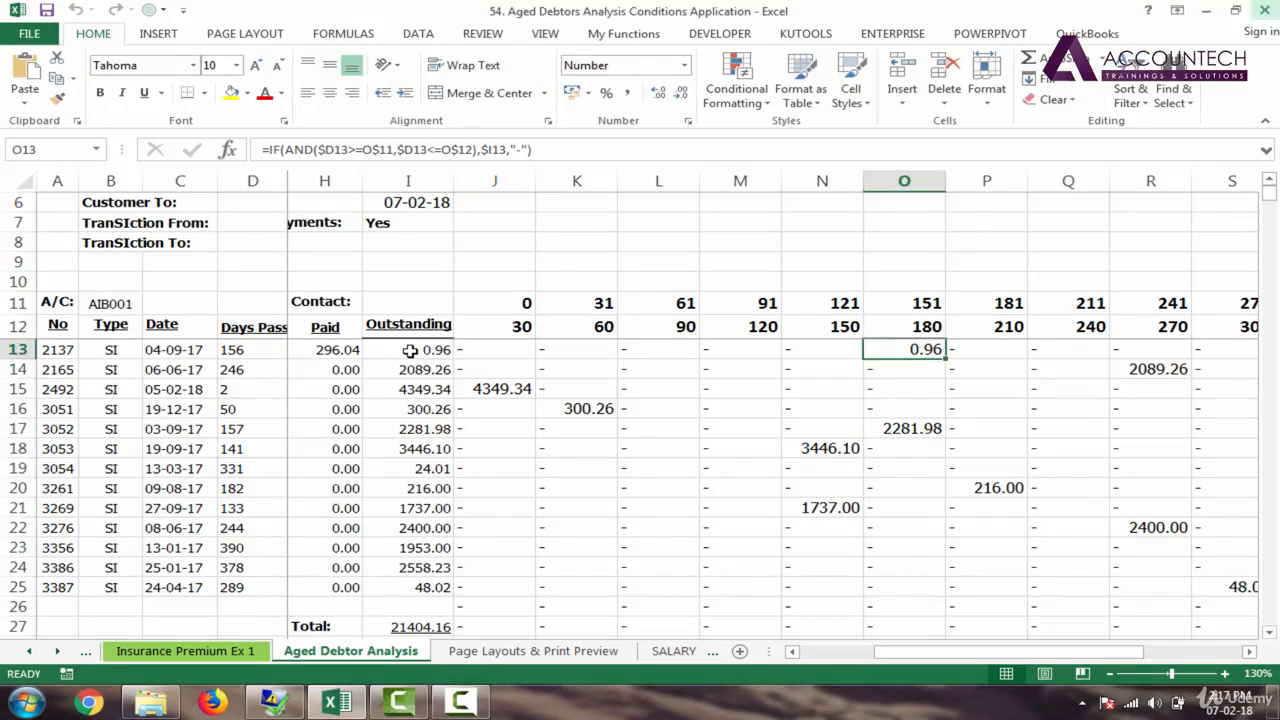
click(413, 350)
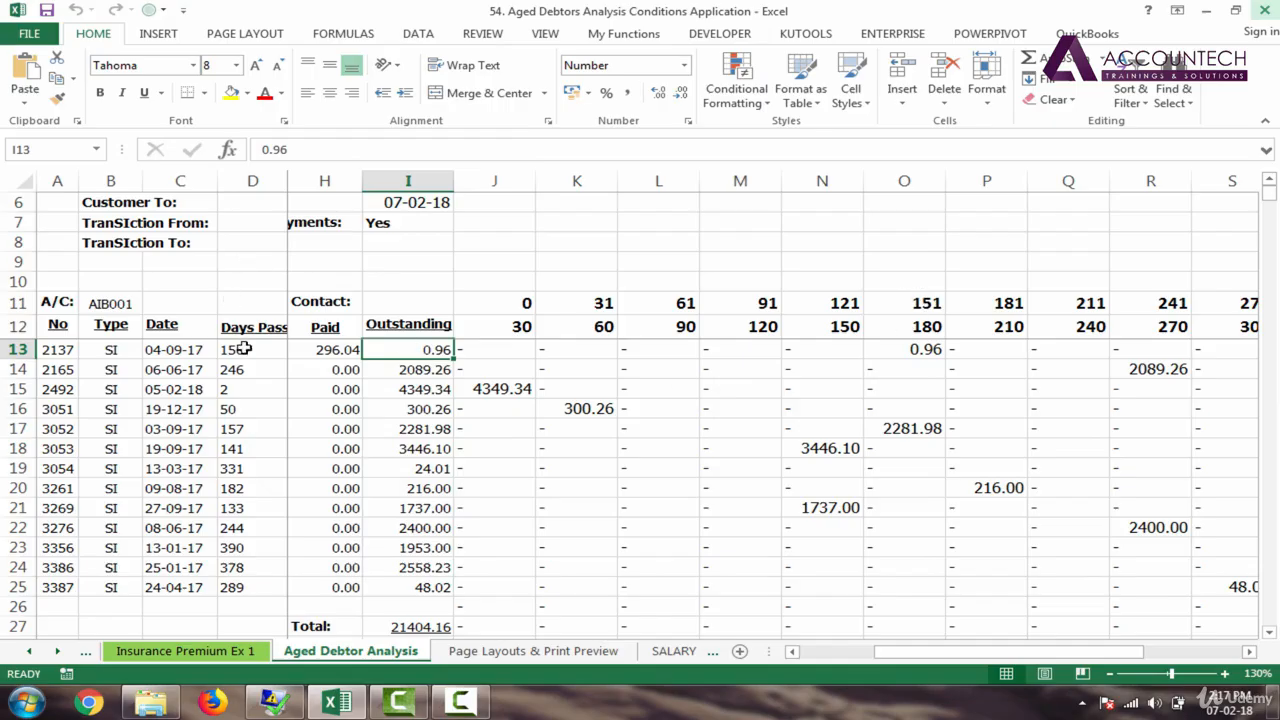
click(245, 356)
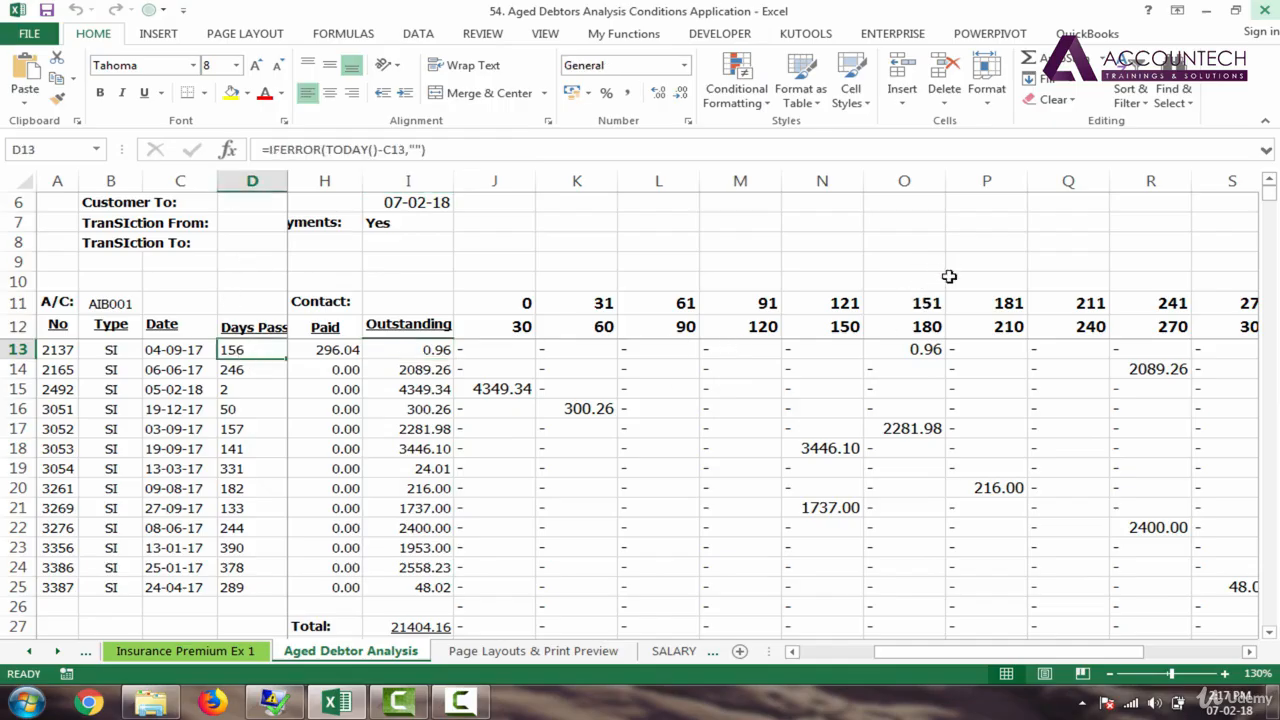
click(923, 308)
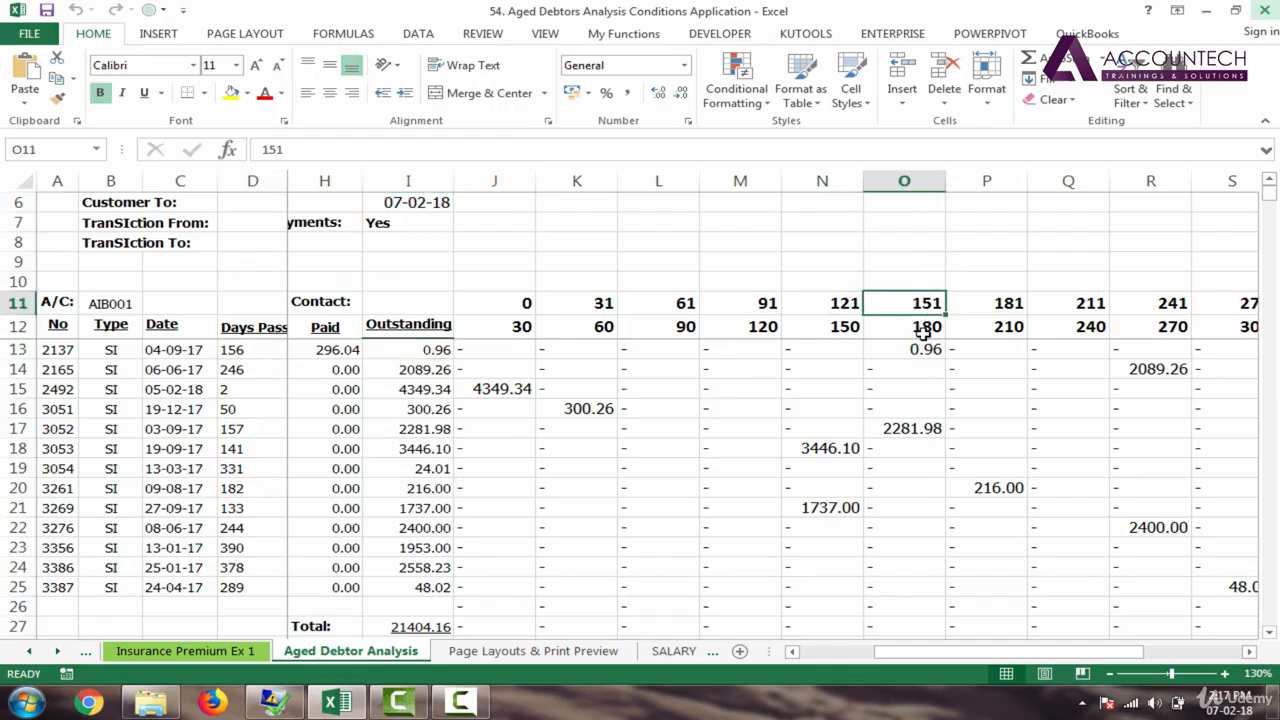
click(923, 349)
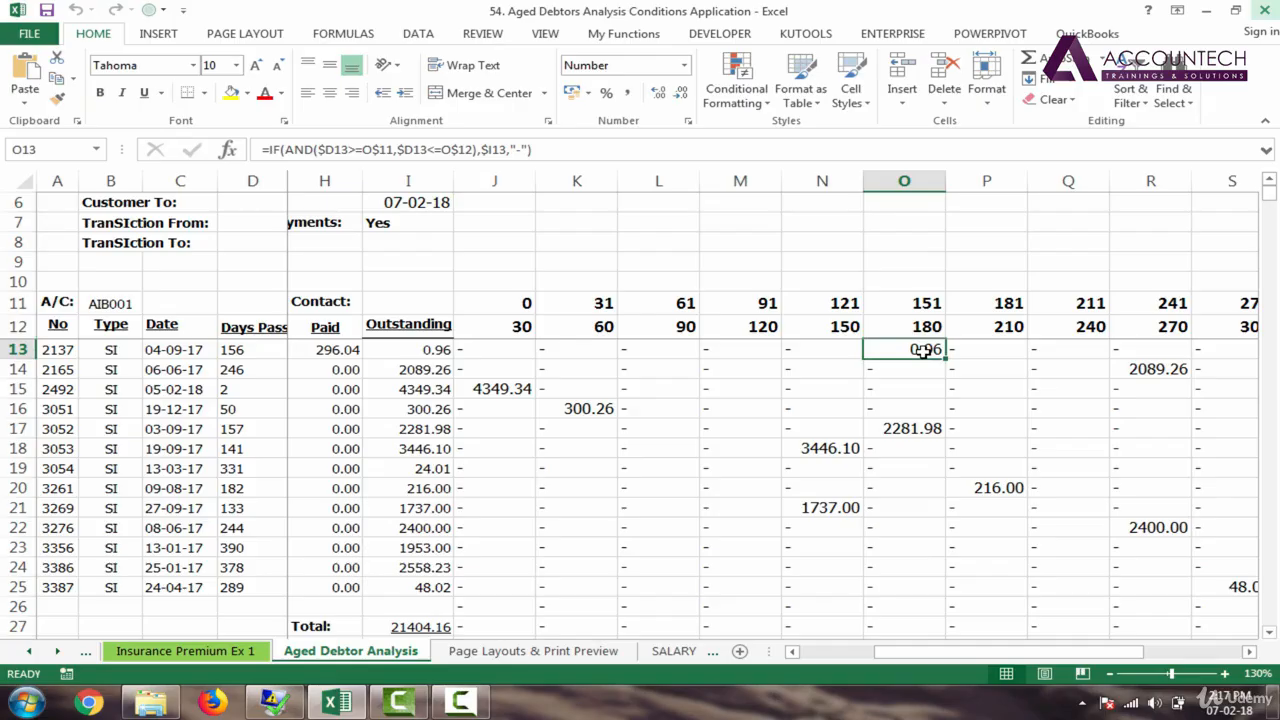
click(231, 369)
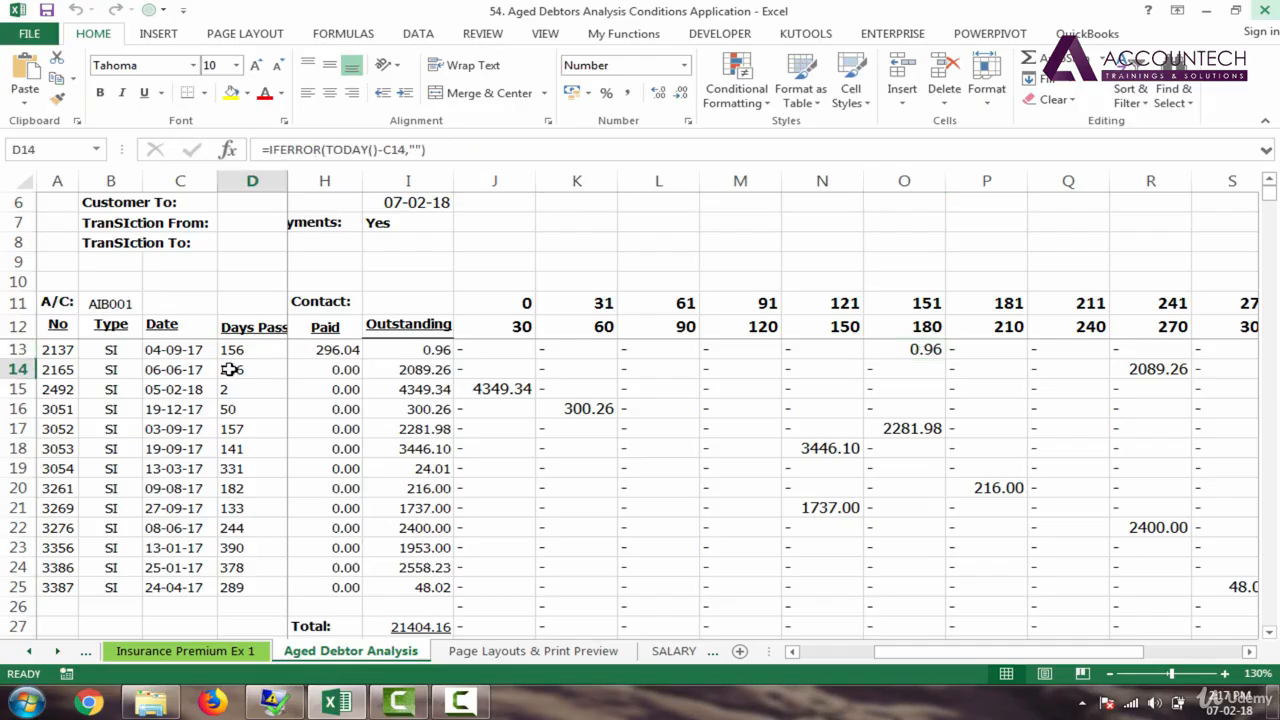
click(1153, 366)
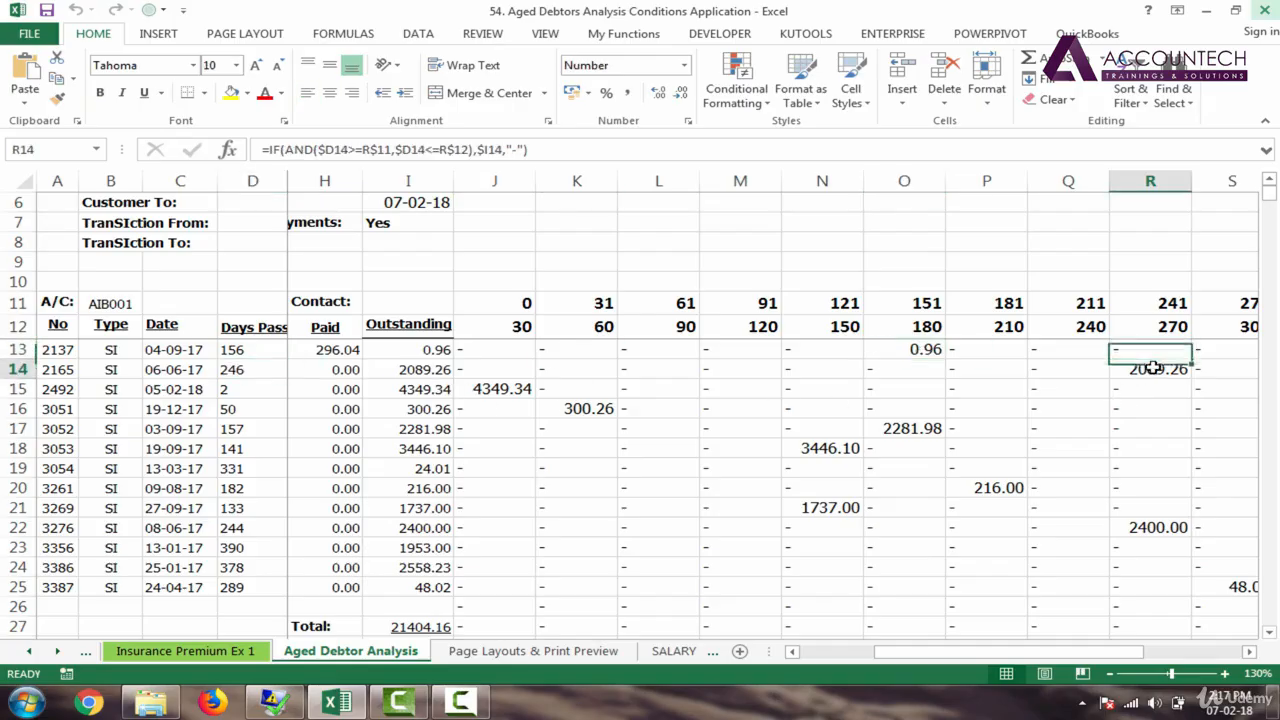
key(Right)
key(Right)
key(Right)
key(Right)
key(Right)
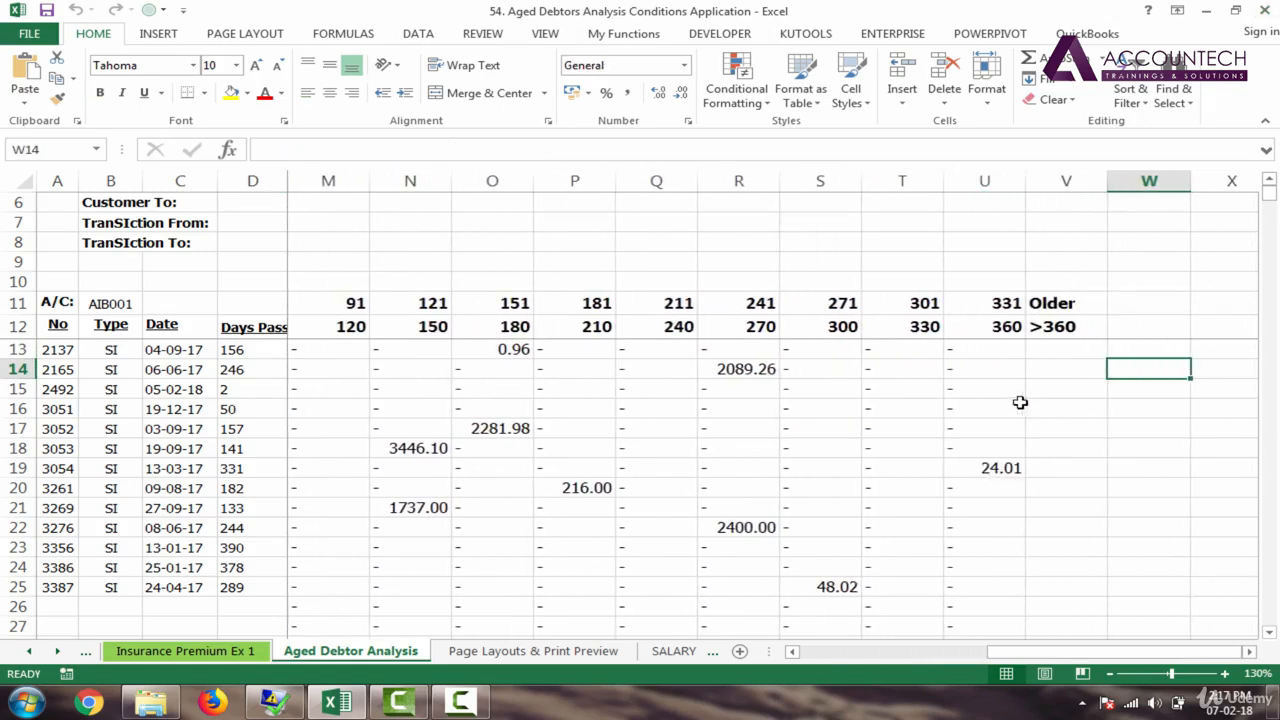
click(996, 352)
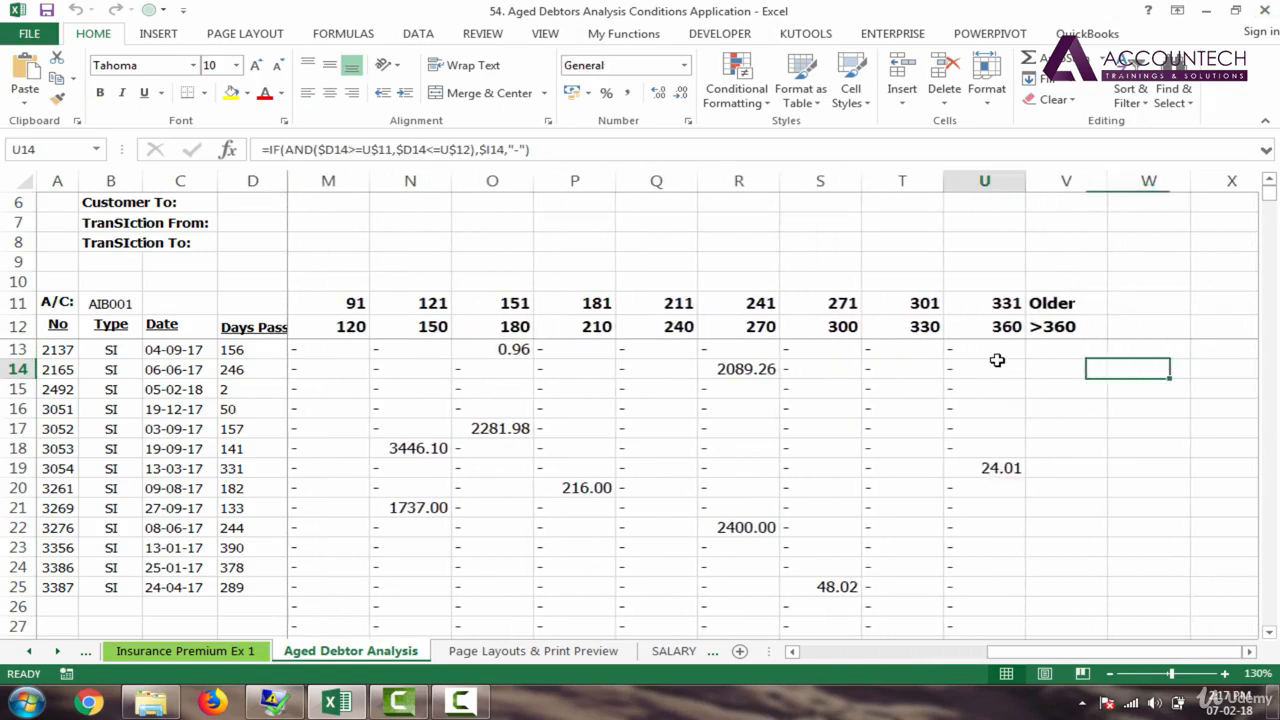
click(1069, 348)
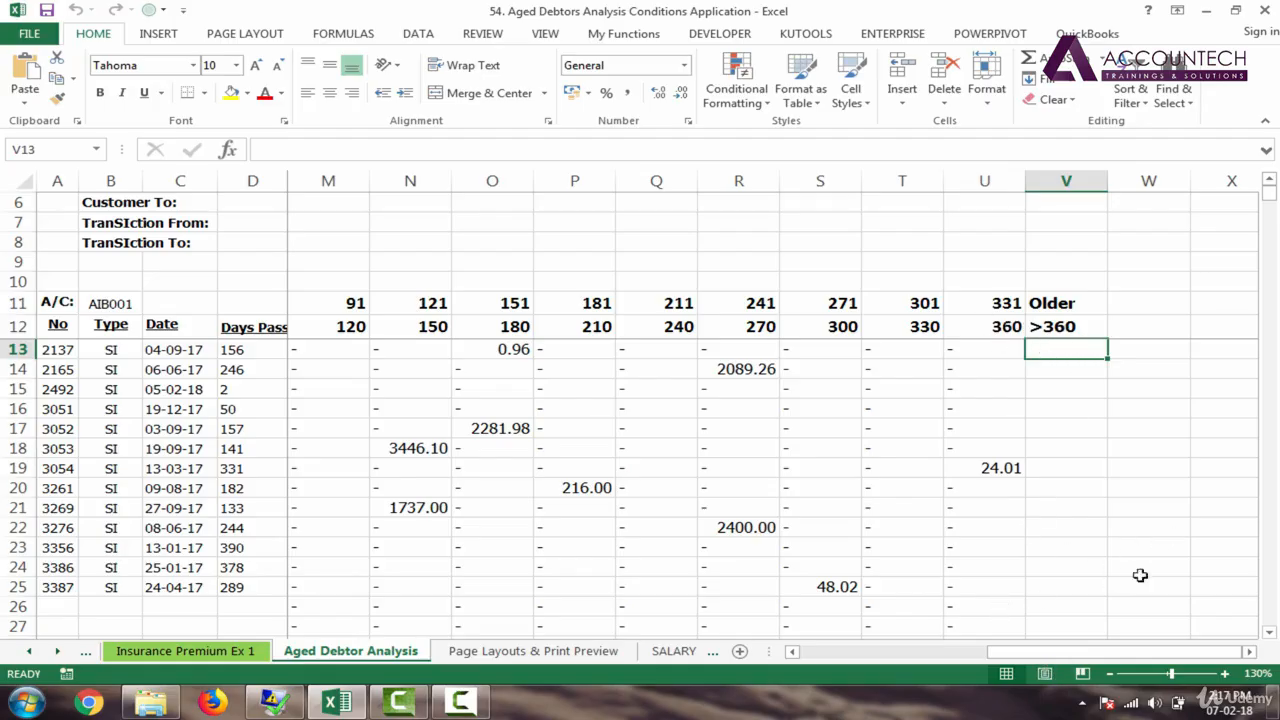
click(1269, 192)
Step: Start V13's Older (>360) formula as =IF(D13>, testing the days passed
click(1060, 328)
click(1059, 351)
text(=if)
key(Tab)
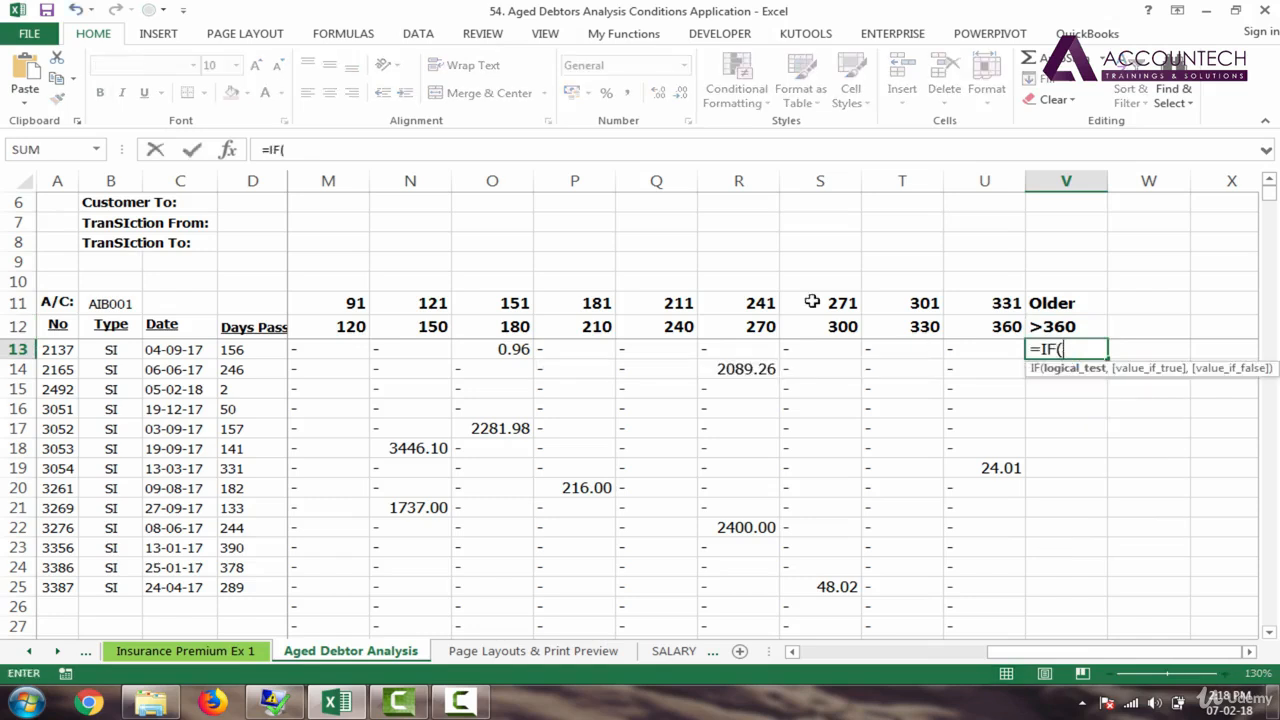
click(268, 348)
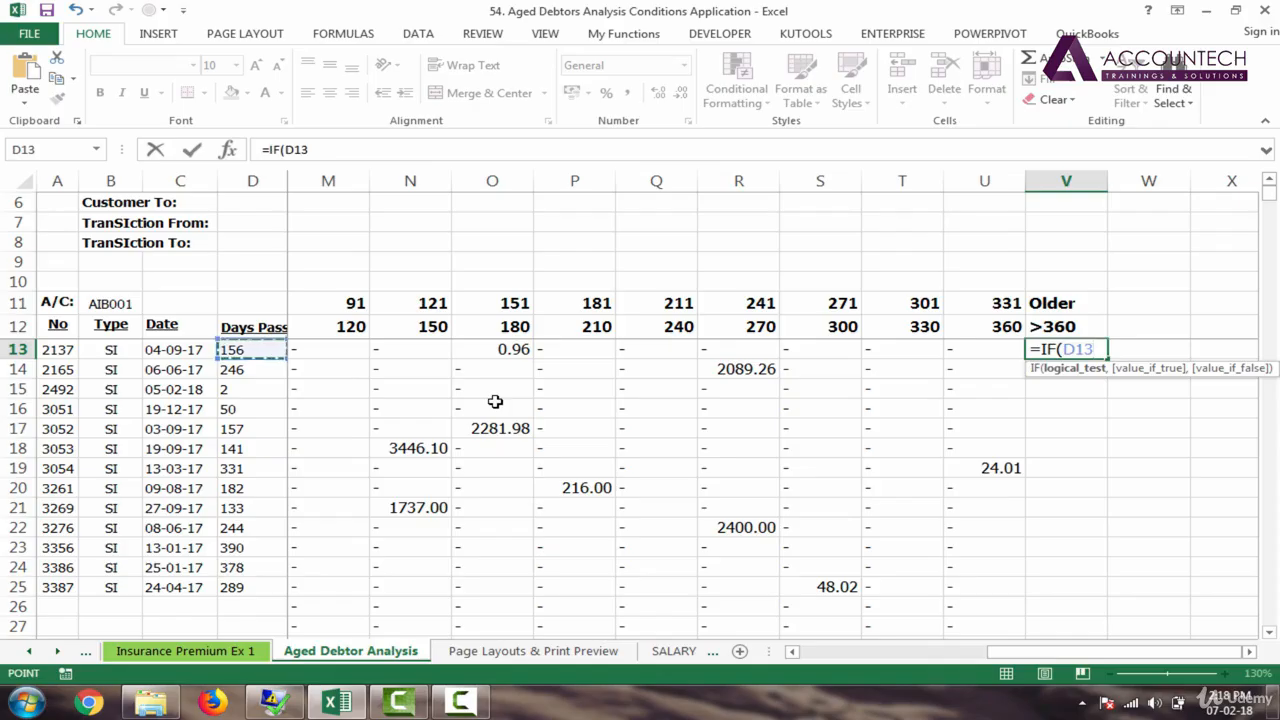
text(>360,)
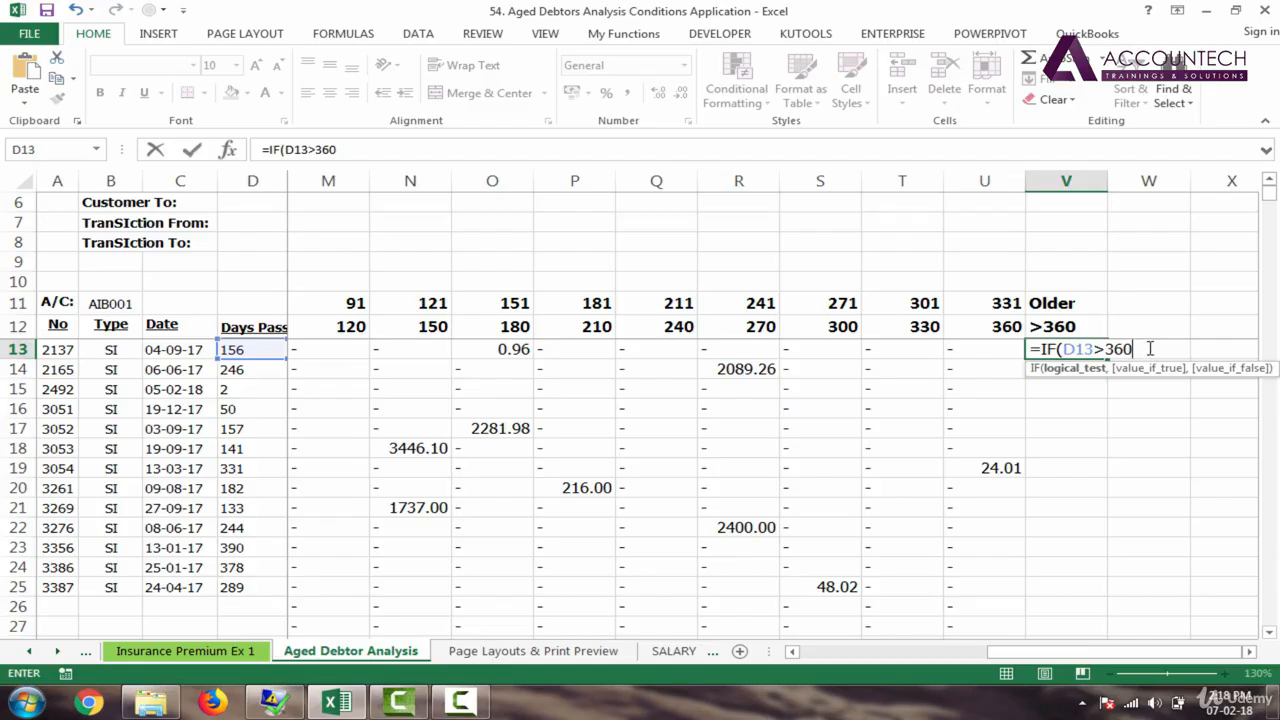
Step: Complete V13 as =IF(D13>360,I13,"-") and fill it down the customer's rows to row 27
text(,)
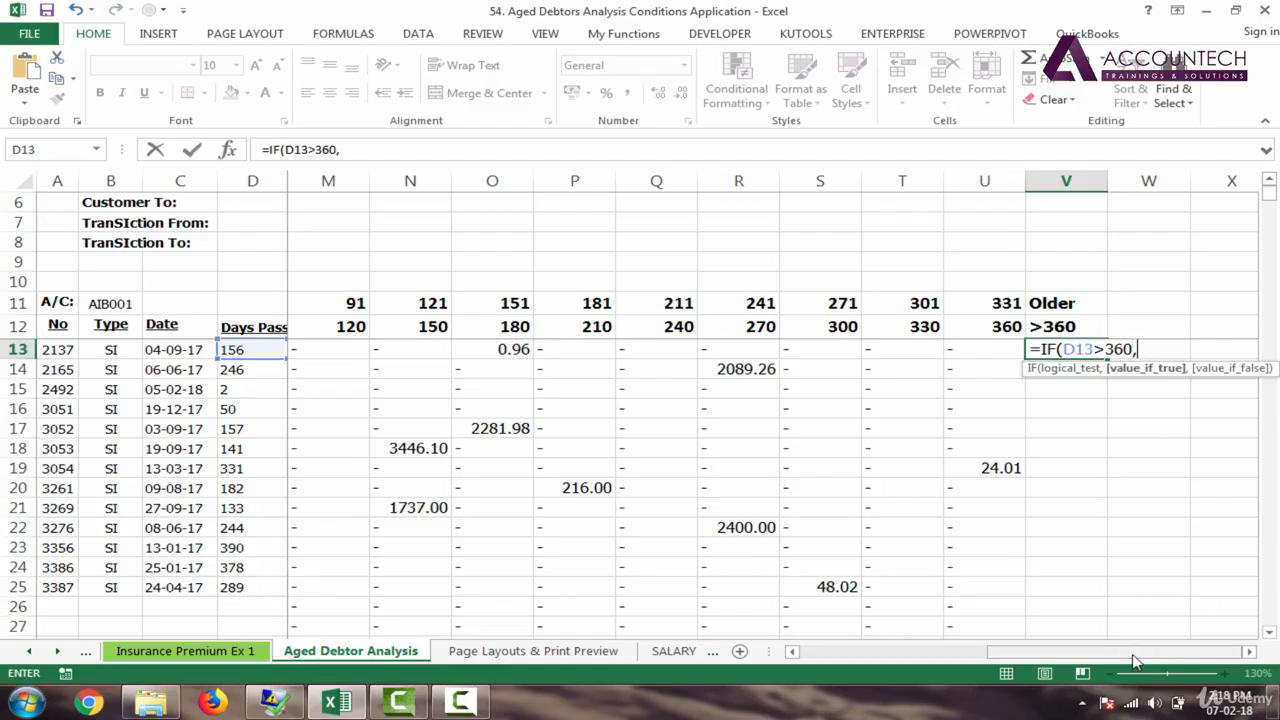
drag(1134, 656, 888, 634)
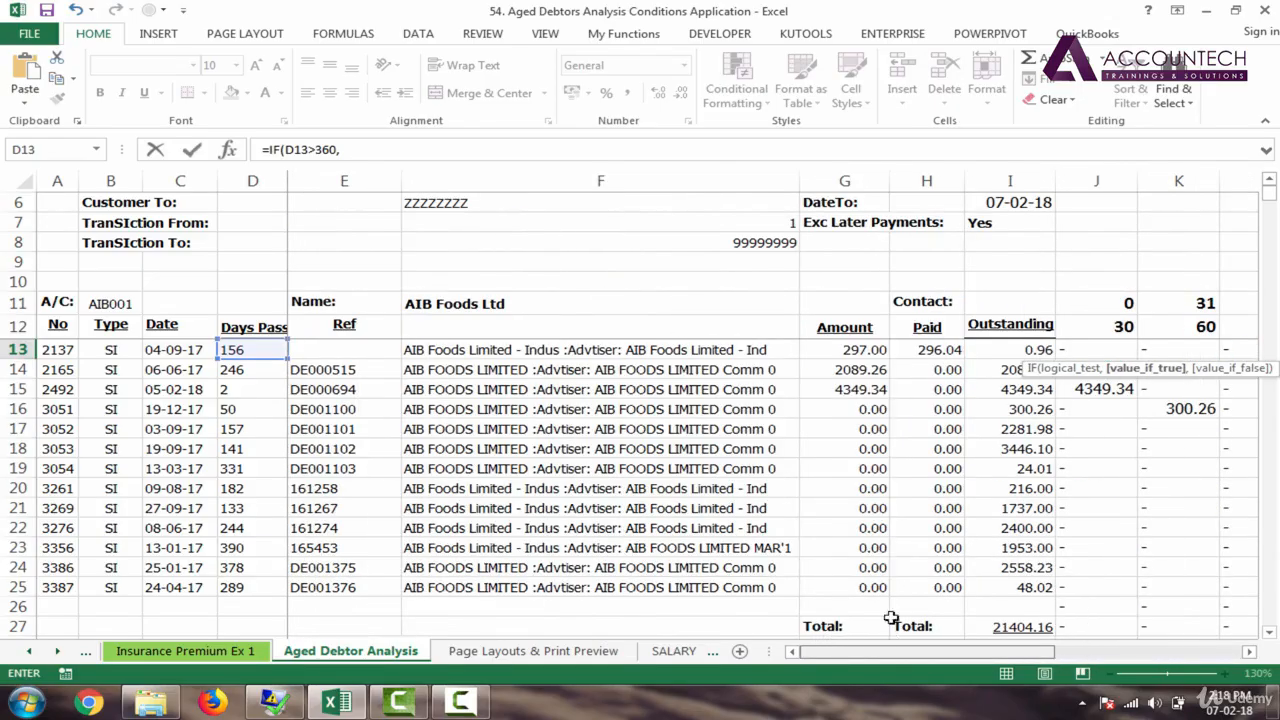
click(1022, 350)
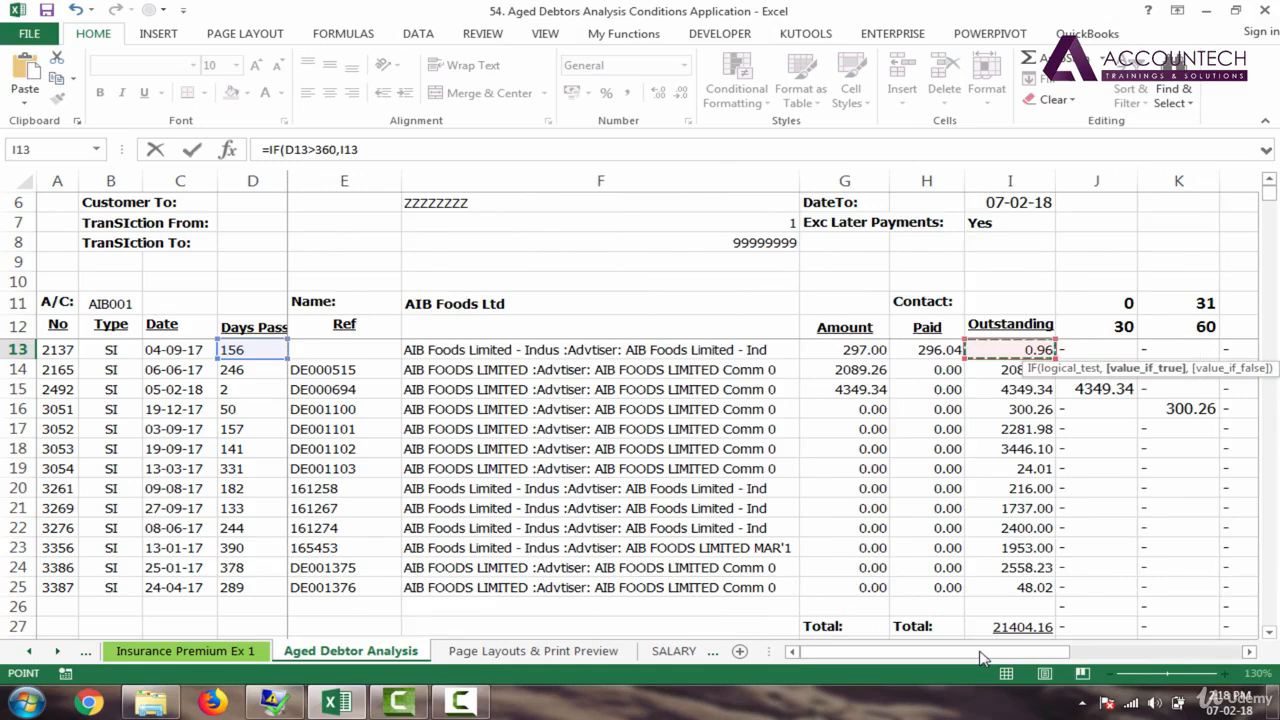
drag(980, 656, 1152, 656)
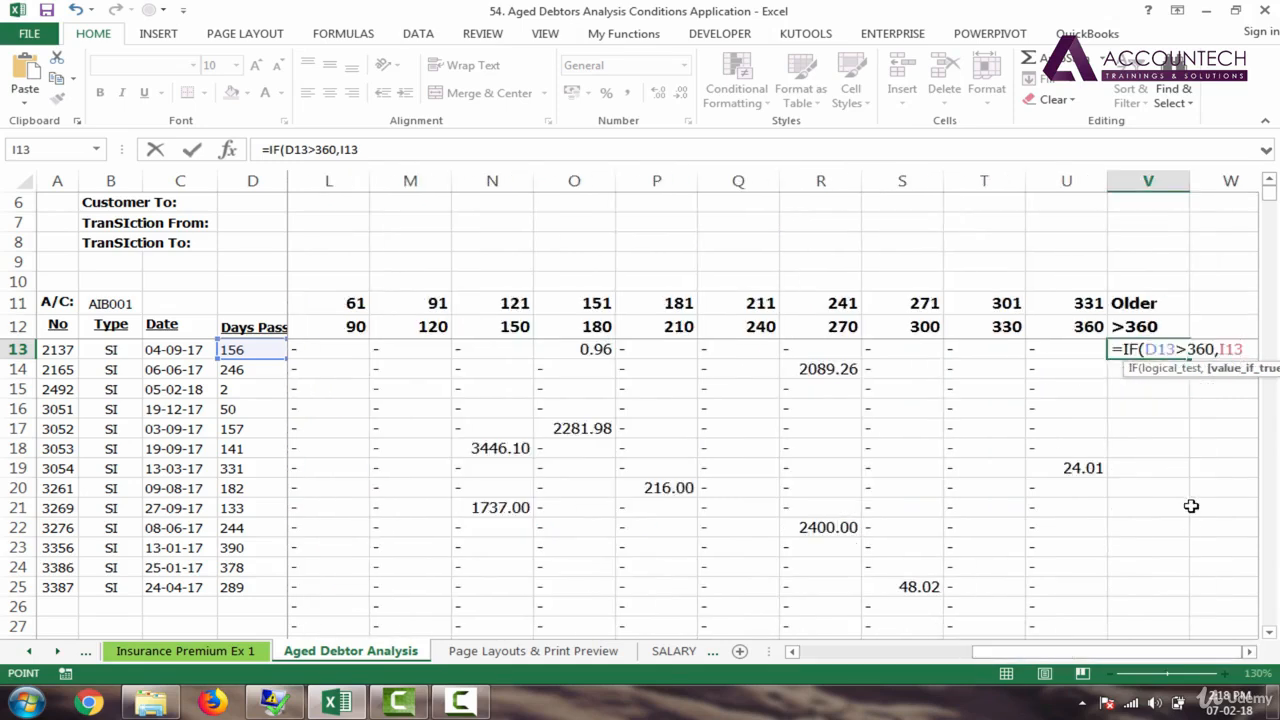
text(,)
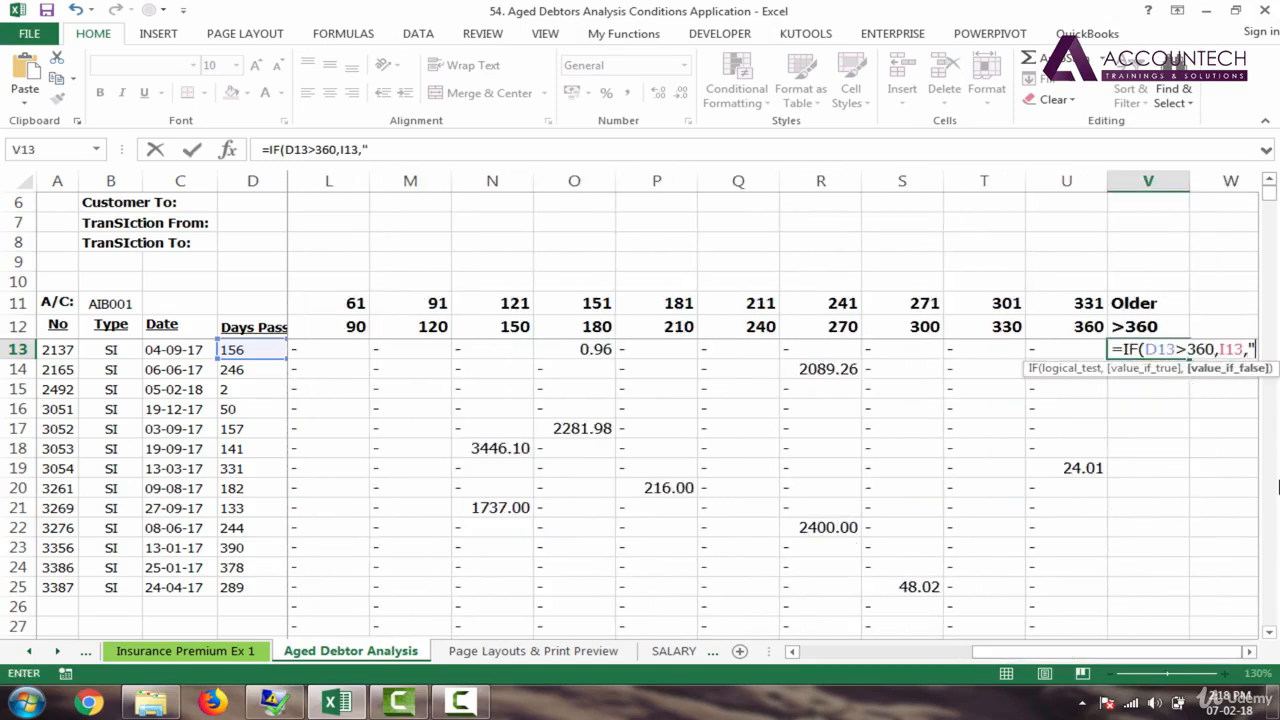
text("-"))
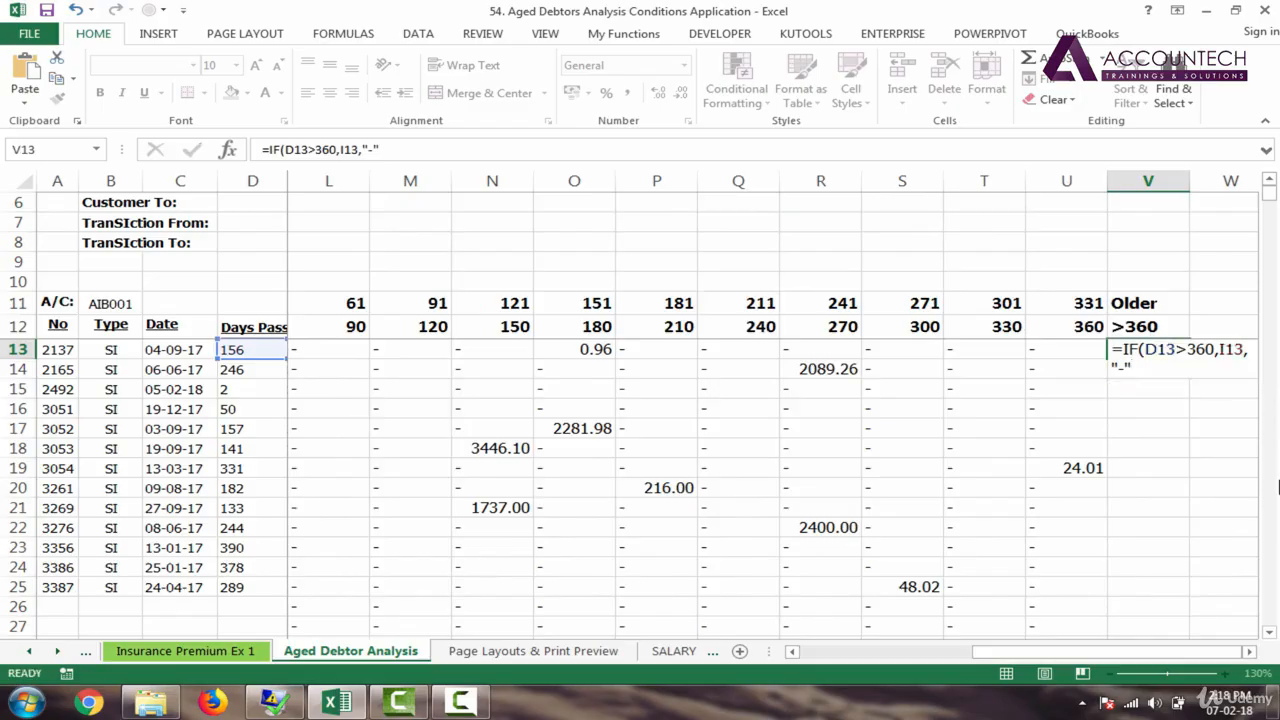
key(Return)
click(1172, 345)
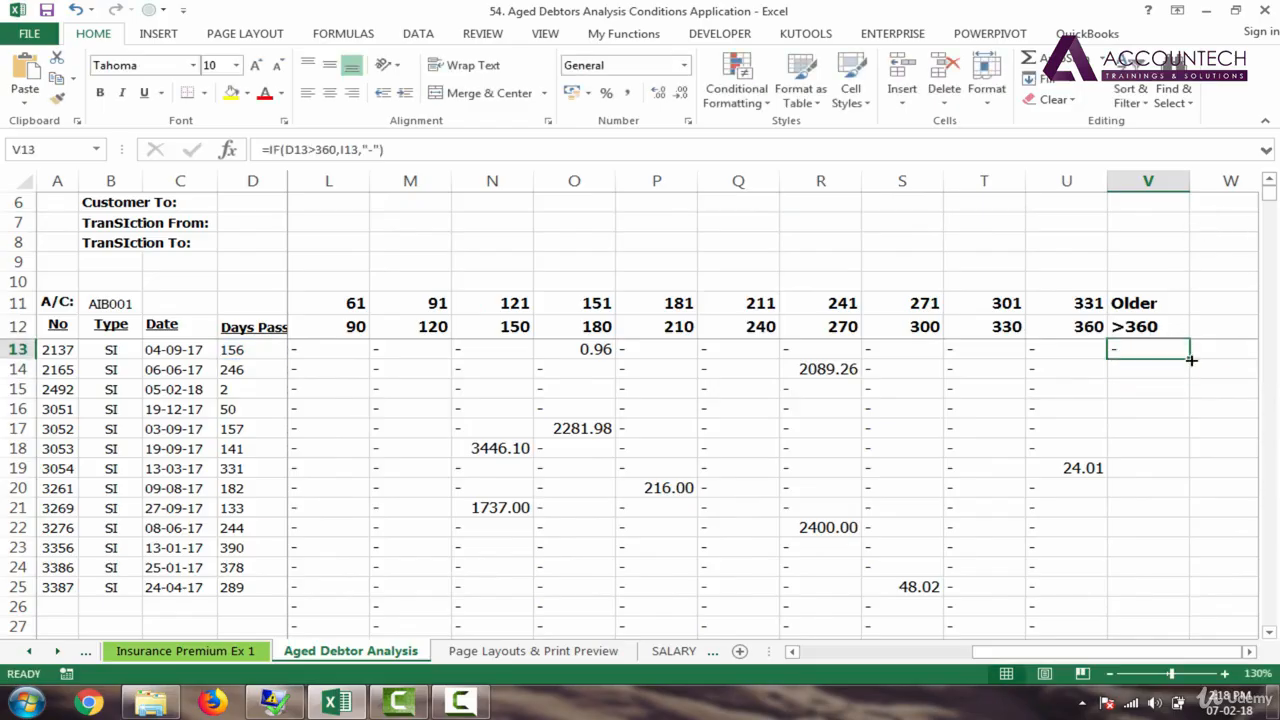
double_click(1189, 358)
click(1160, 388)
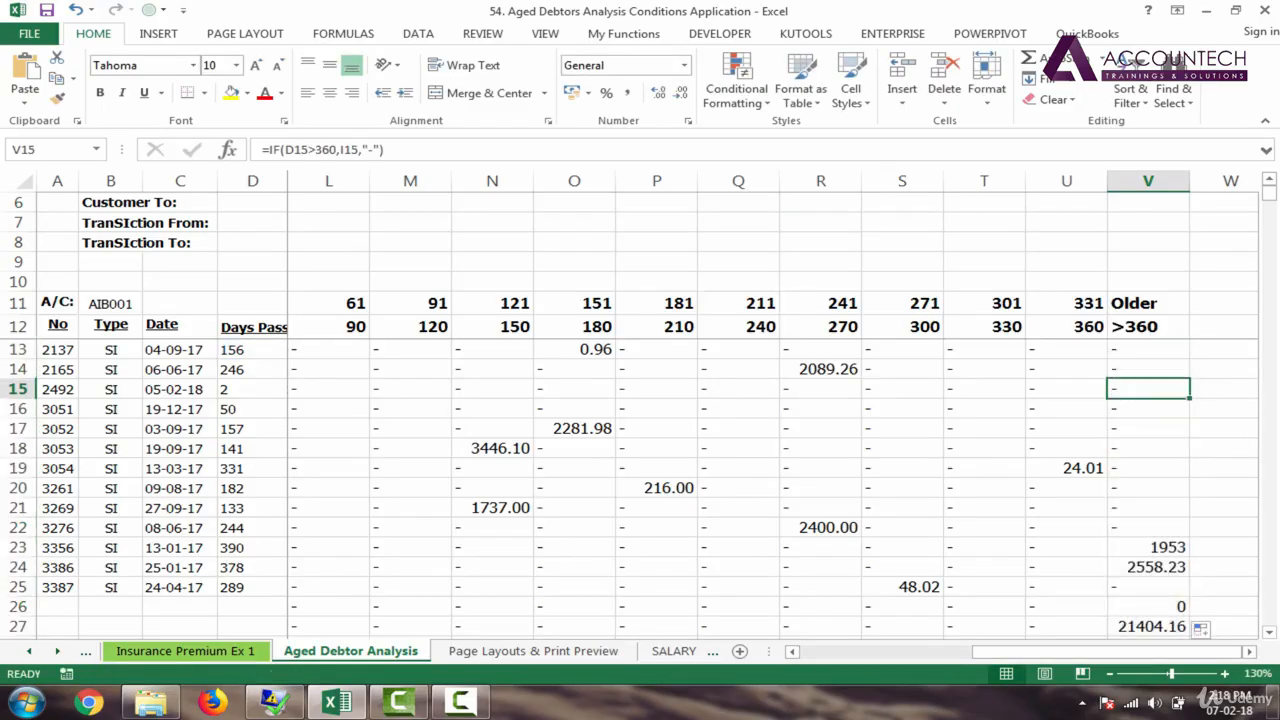
key(Down)
key(Down)
key(Down)
key(Down)
key(Down)
key(Down)
key(Down)
key(Down)
key(Down)
key(Down)
key(Down)
key(Down)
key(Down)
key(Down)
key(Down)
key(Down)
key(Down)
key(Down)
key(Down)
key(Down)
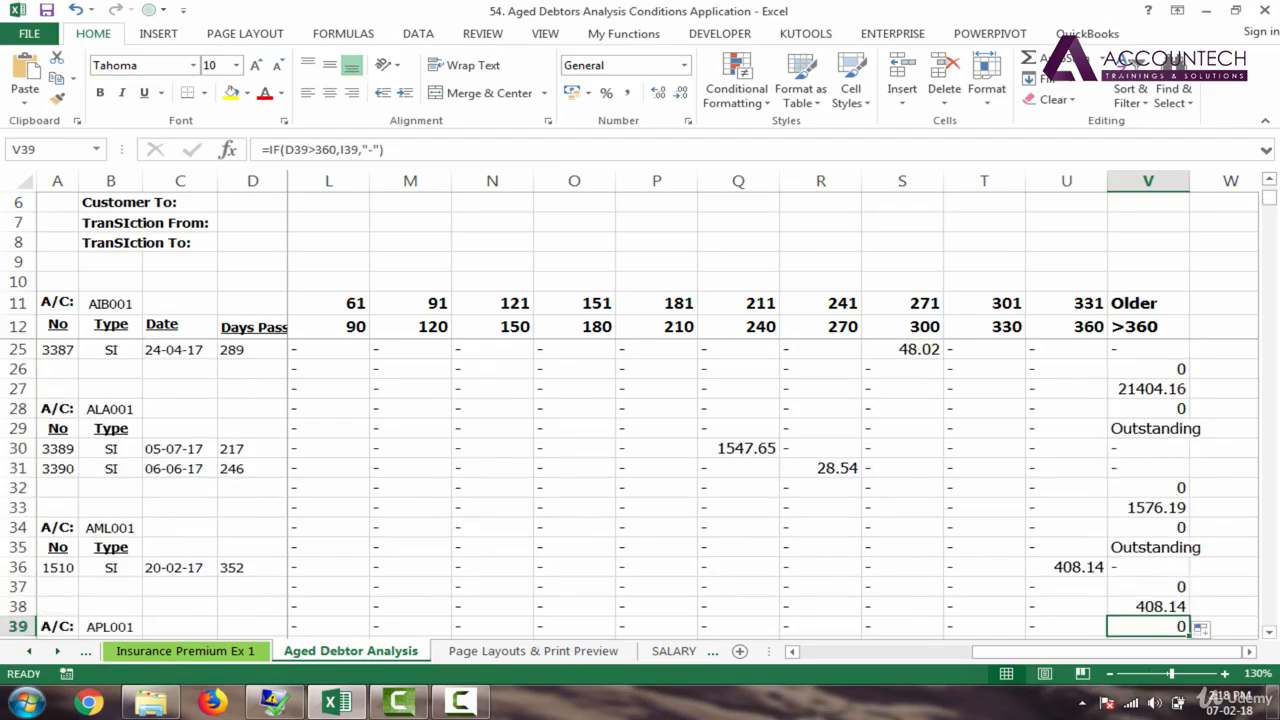
key(Up)
key(Up)
key(Up)
key(Up)
key(Up)
key(Up)
key(Up)
key(Up)
key(Up)
key(Up)
key(Up)
key(Up)
key(Up)
key(Up)
key(Up)
key(Up)
key(Up)
key(Up)
key(Up)
key(Up)
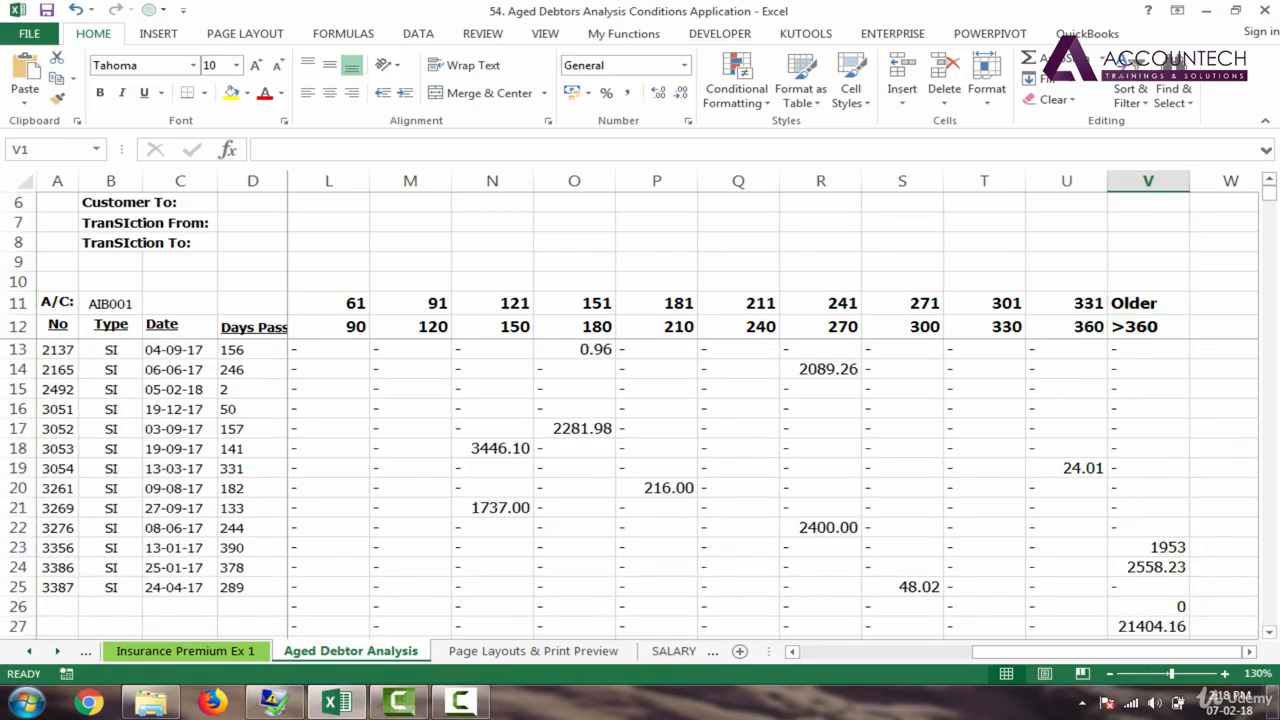
key(Down)
key(Down)
key(Down)
key(Down)
key(Down)
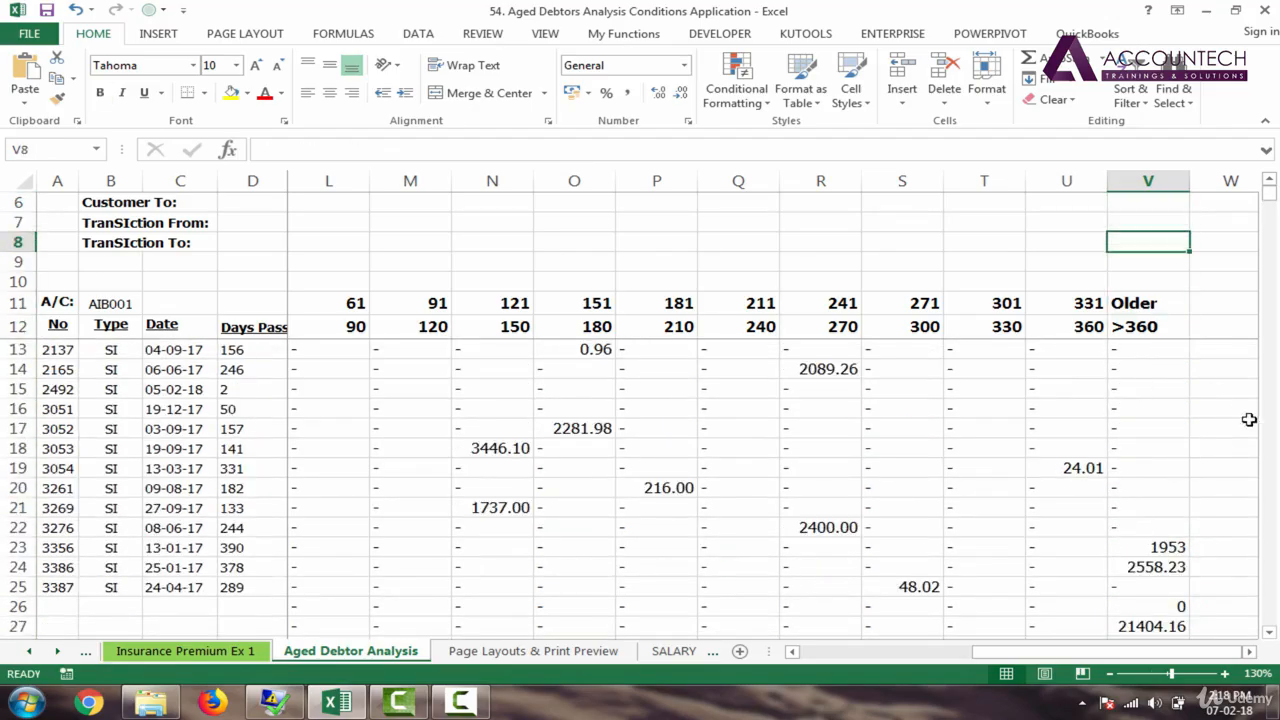
click(1224, 673)
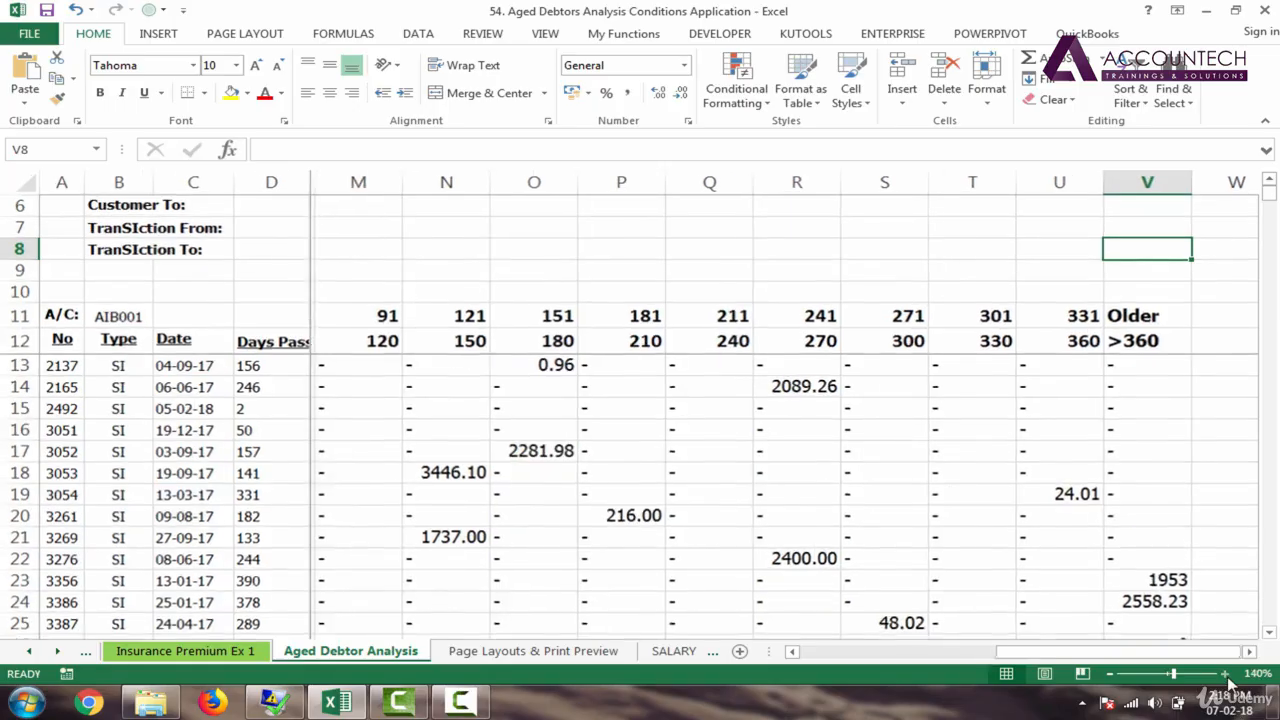
click(1125, 367)
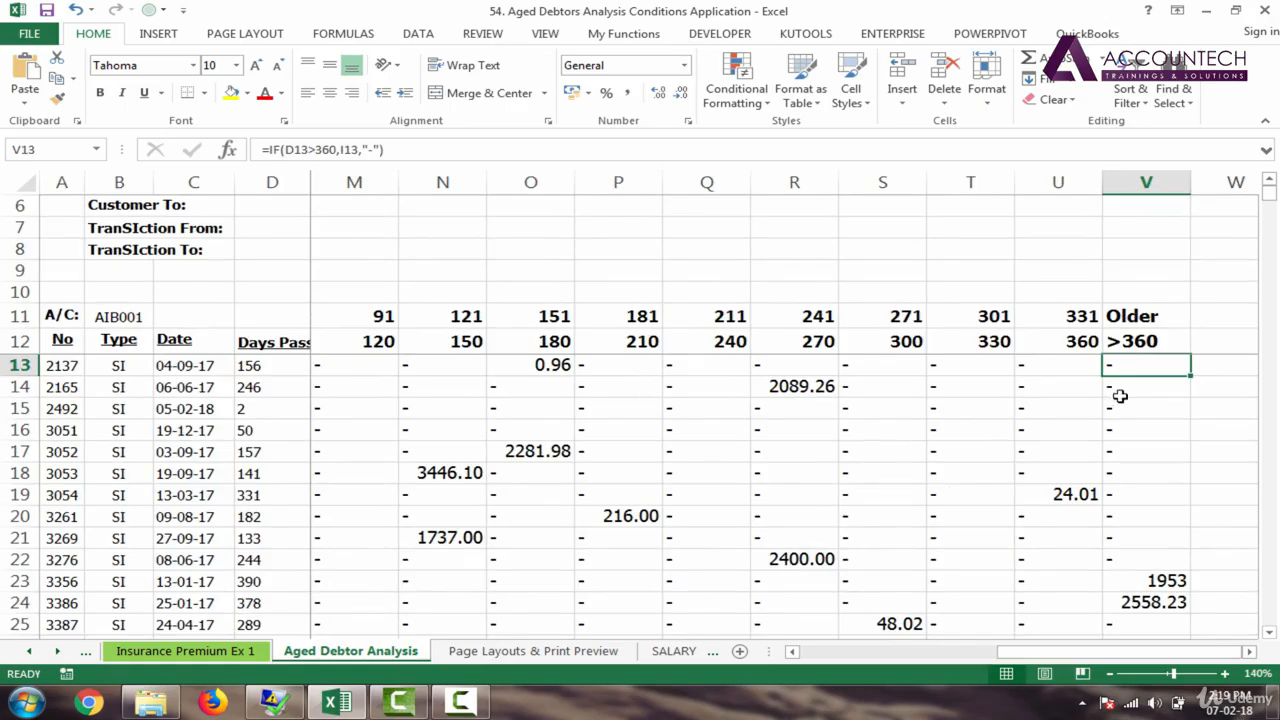
drag(1129, 365, 1129, 556)
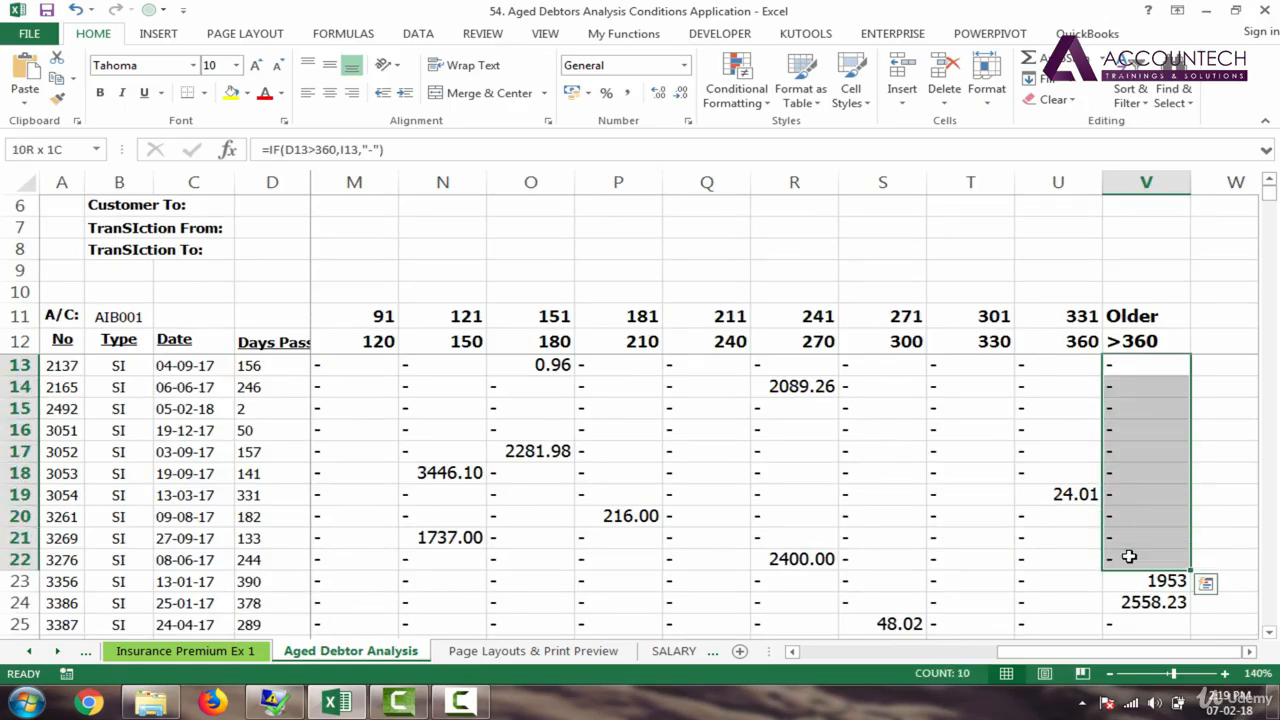
click(260, 604)
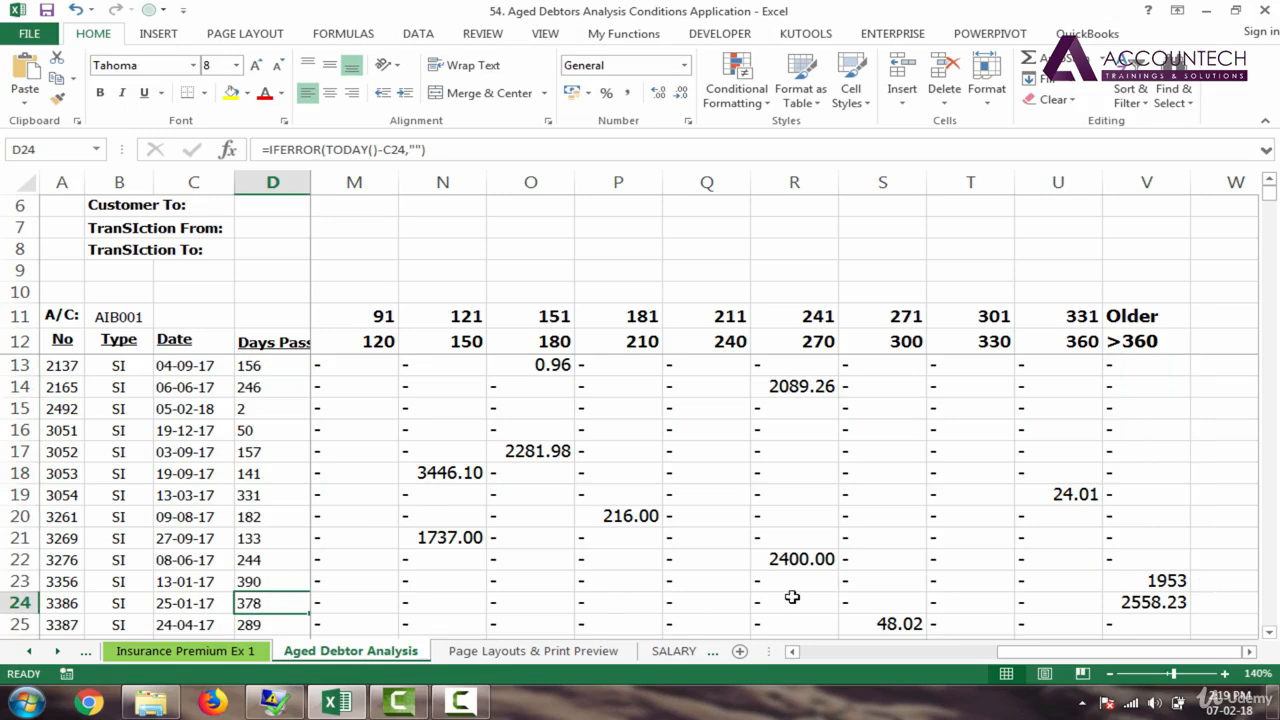
click(279, 583)
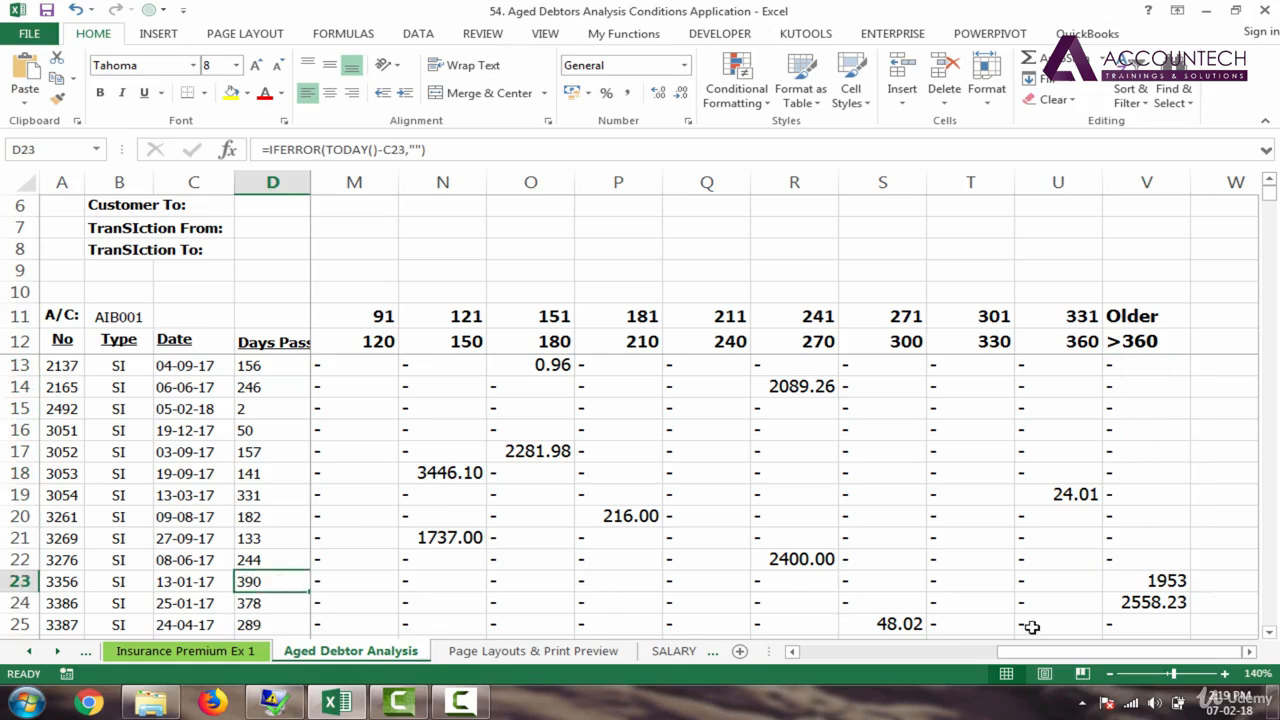
mouse_move(1181, 583)
mouse_down()
mouse_move(1168, 581)
mouse_move(1166, 601)
mouse_up()
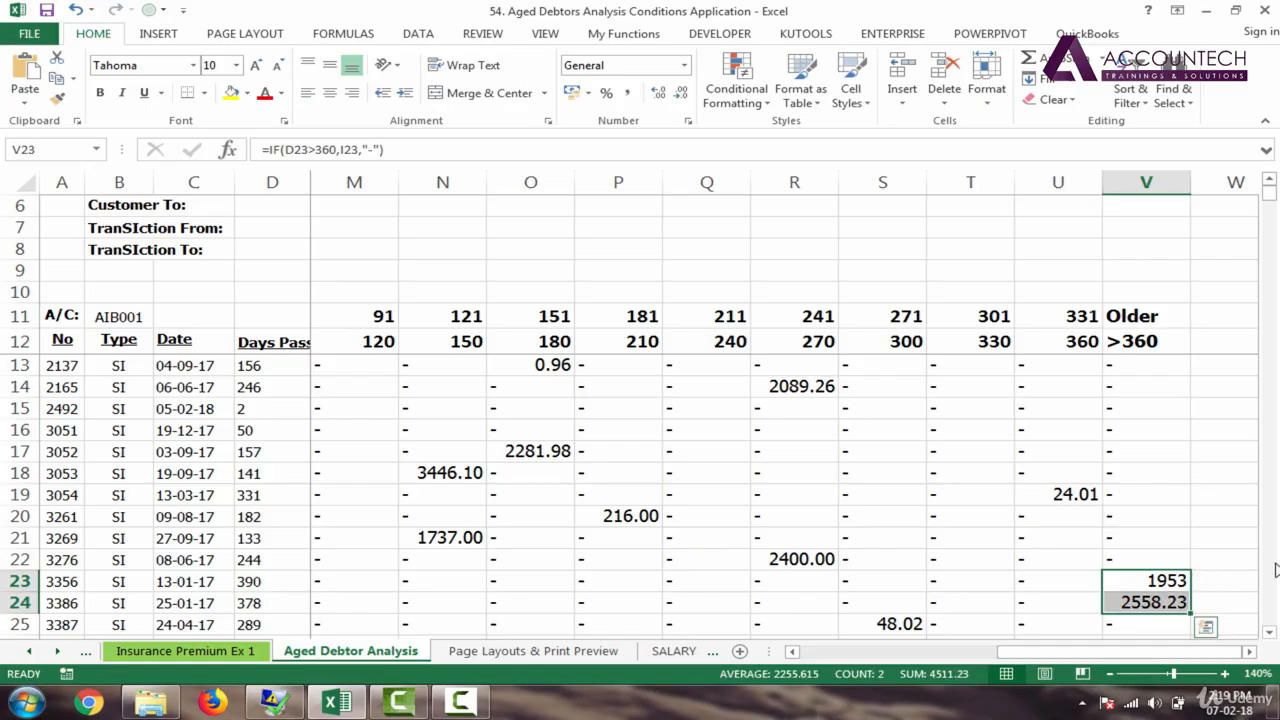
click(1268, 636)
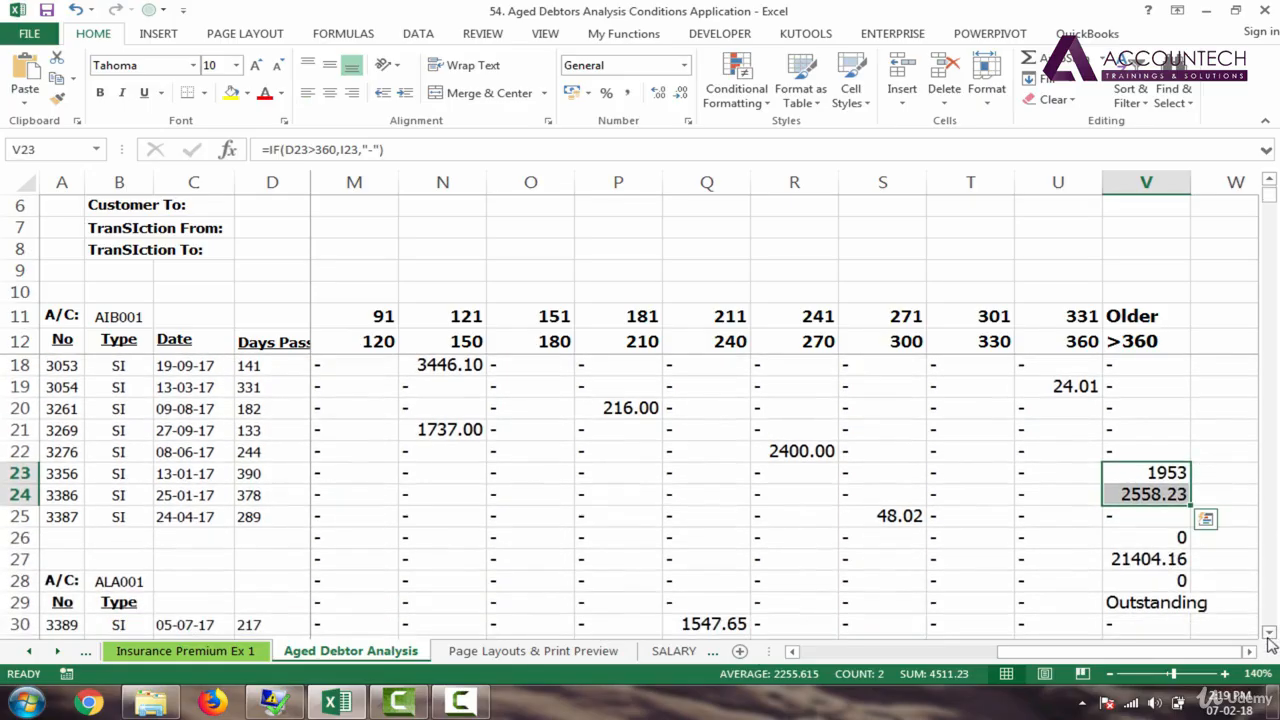
click(262, 540)
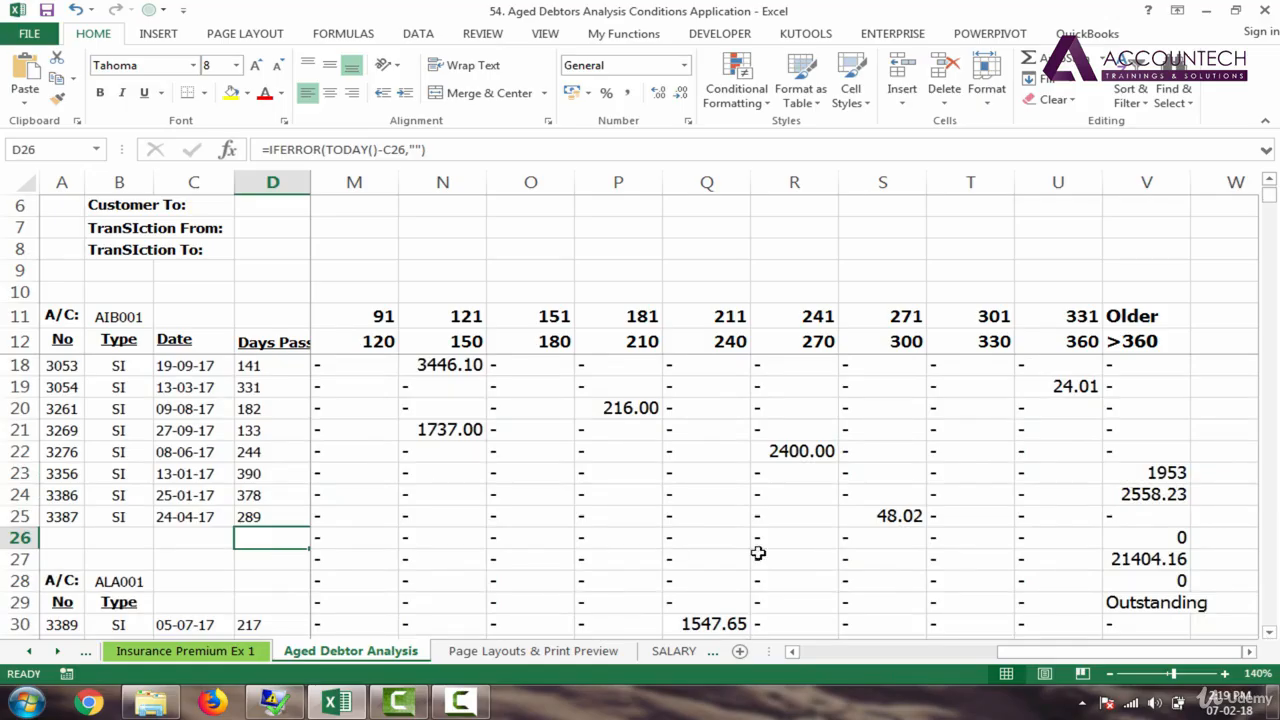
click(1178, 546)
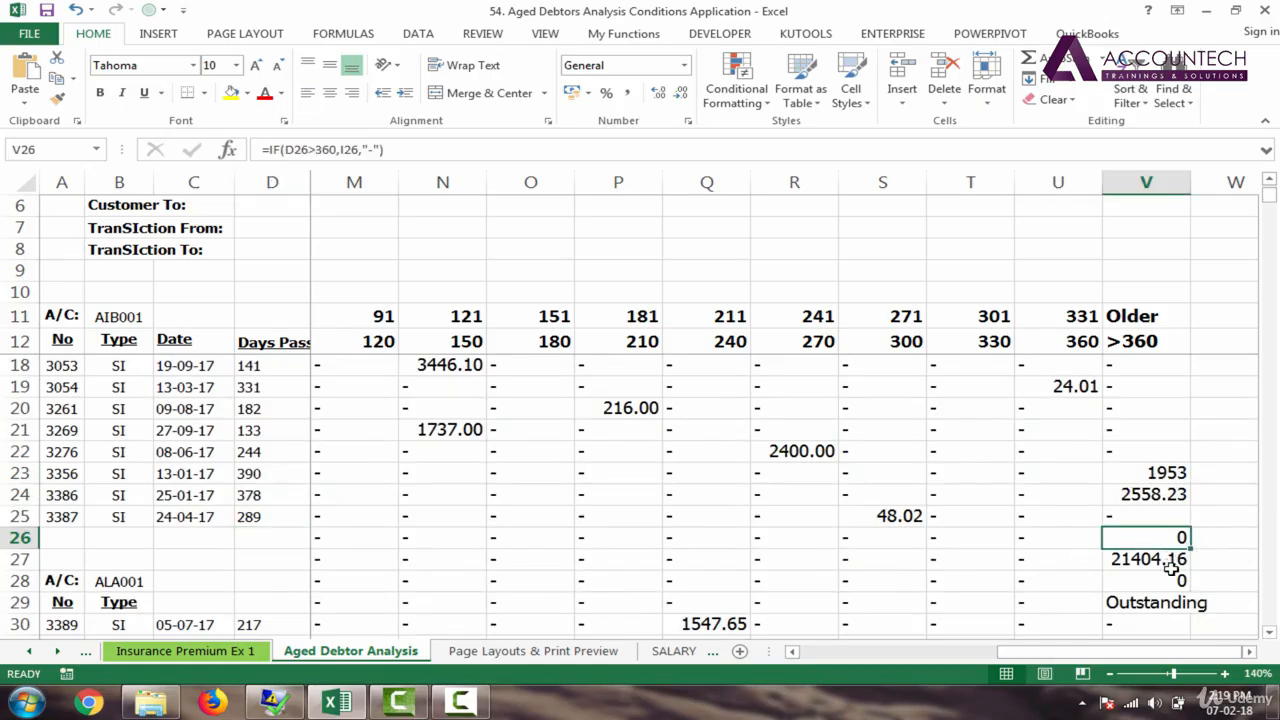
click(1168, 566)
drag(1148, 652, 1046, 676)
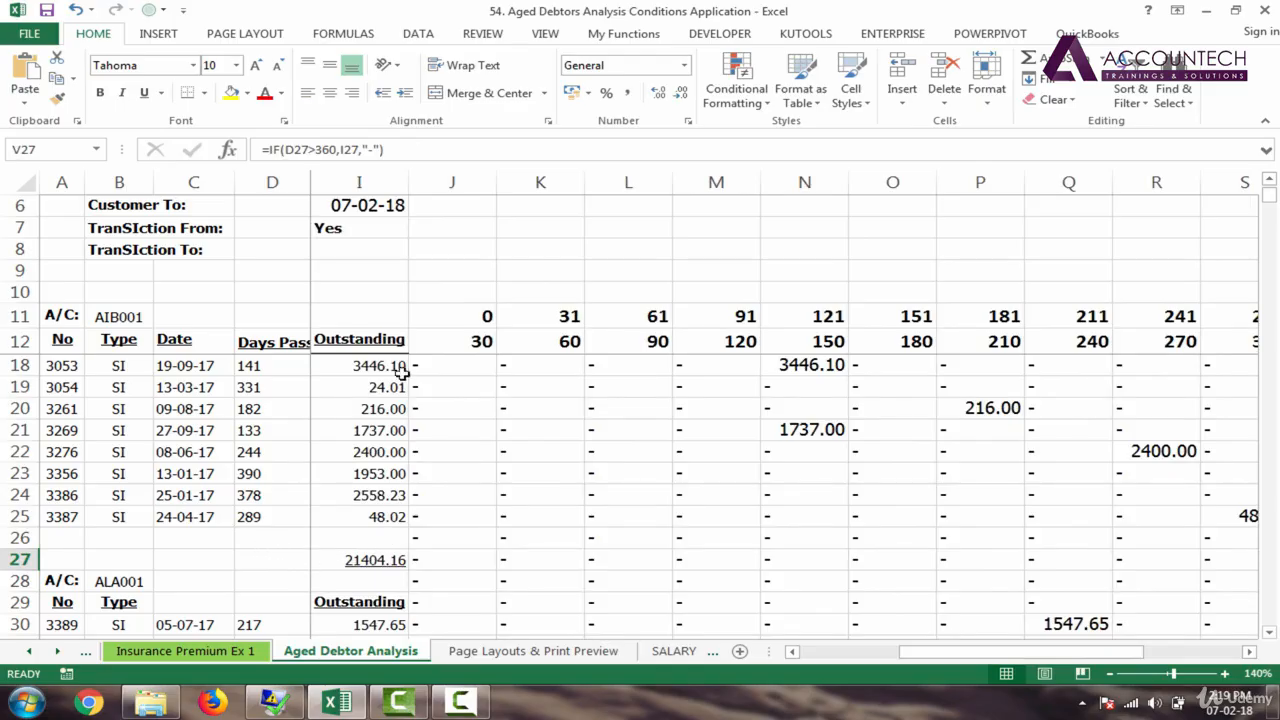
click(373, 561)
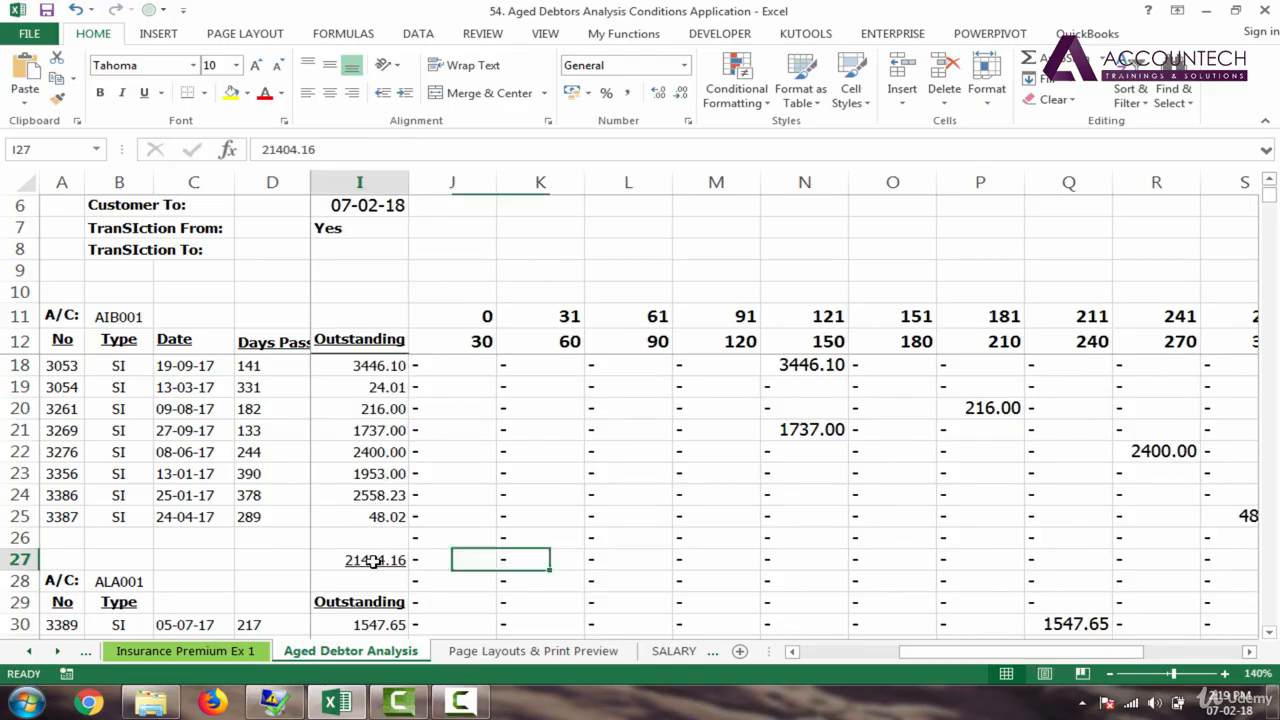
drag(1063, 660, 988, 660)
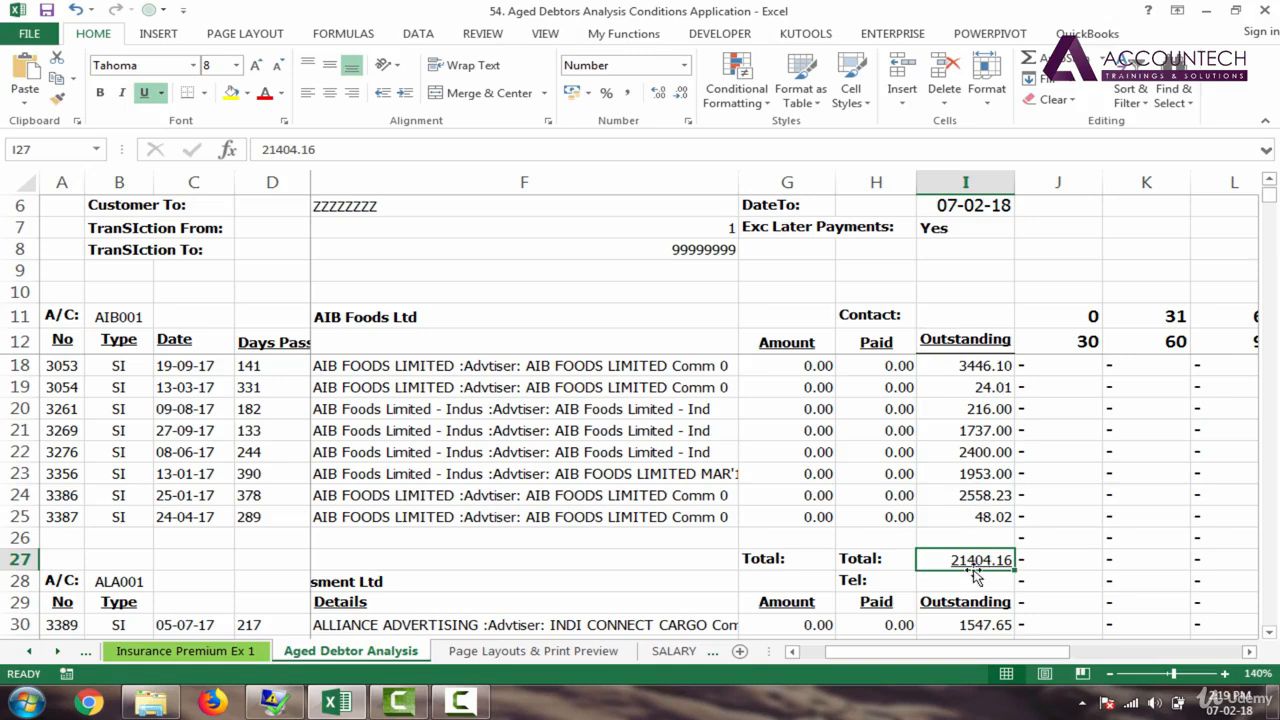
drag(955, 660, 1144, 634)
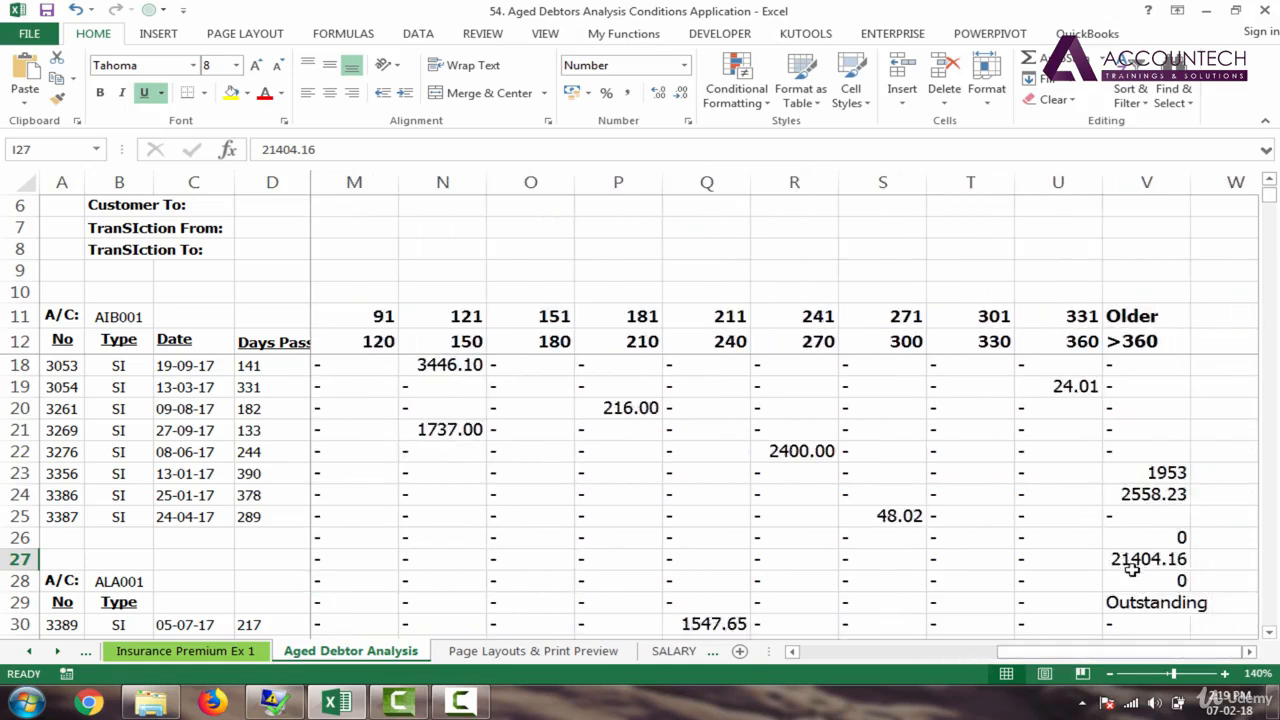
click(1125, 562)
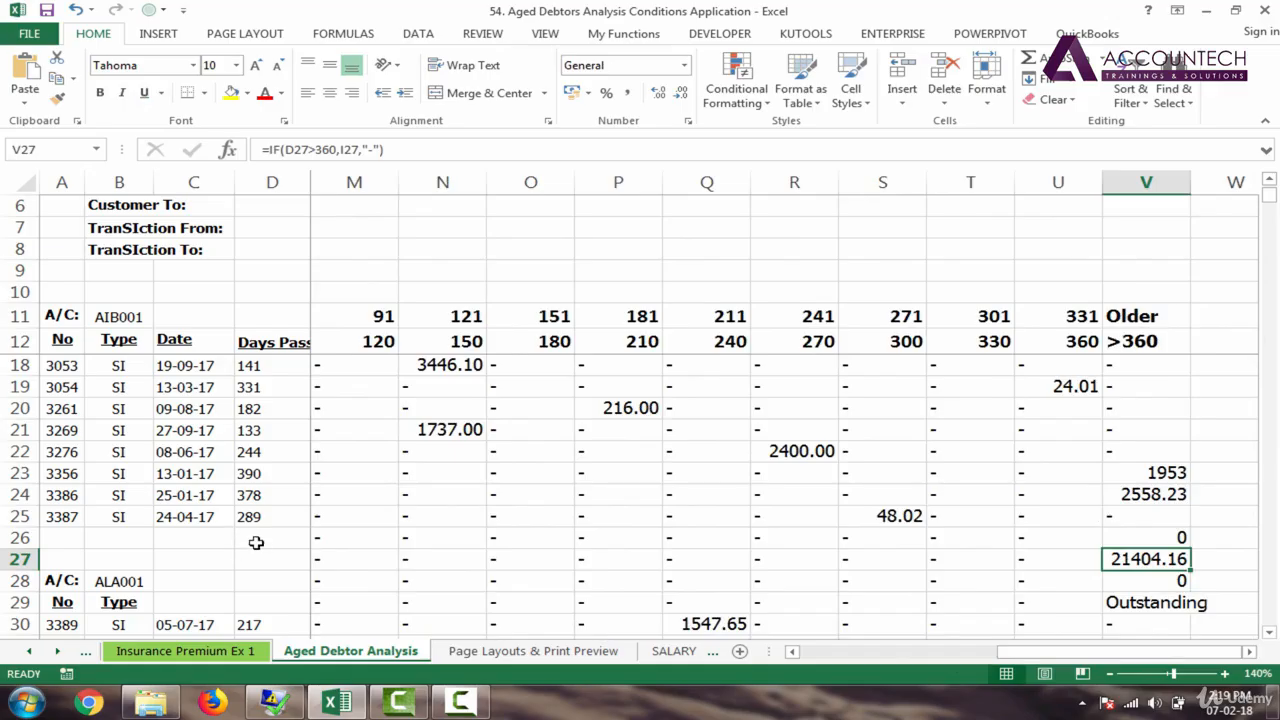
click(256, 604)
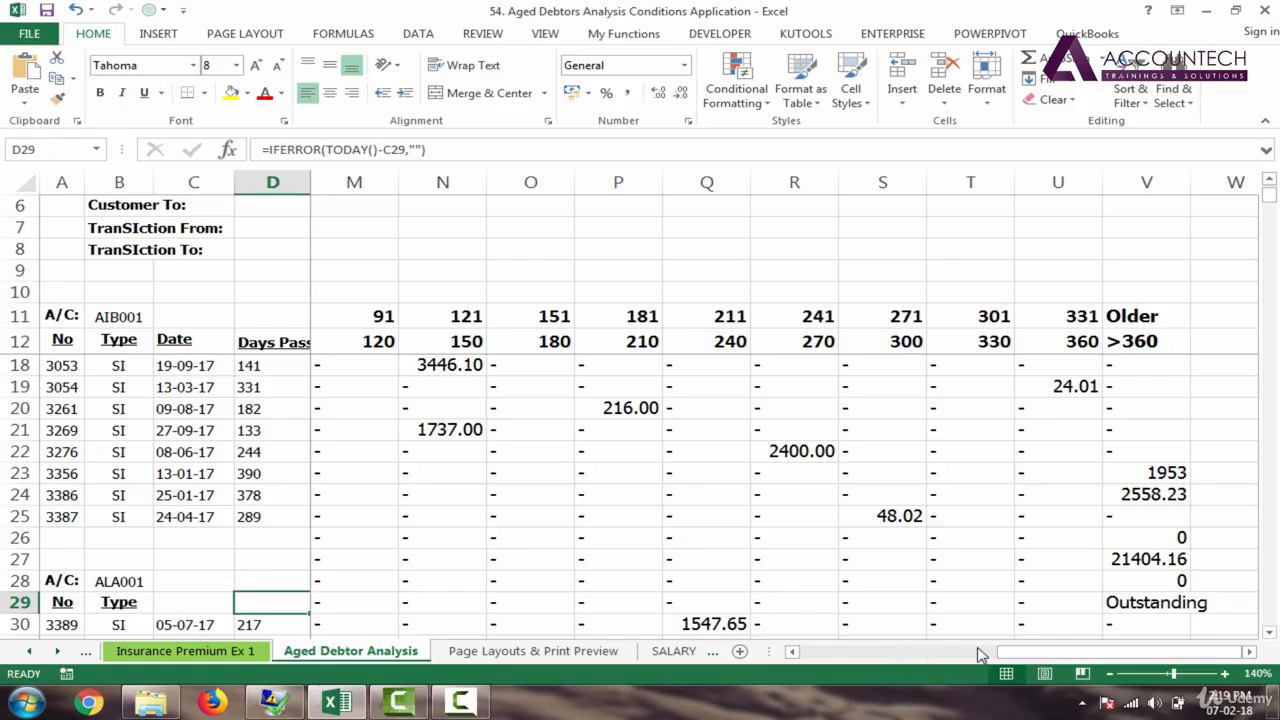
drag(1062, 652, 844, 667)
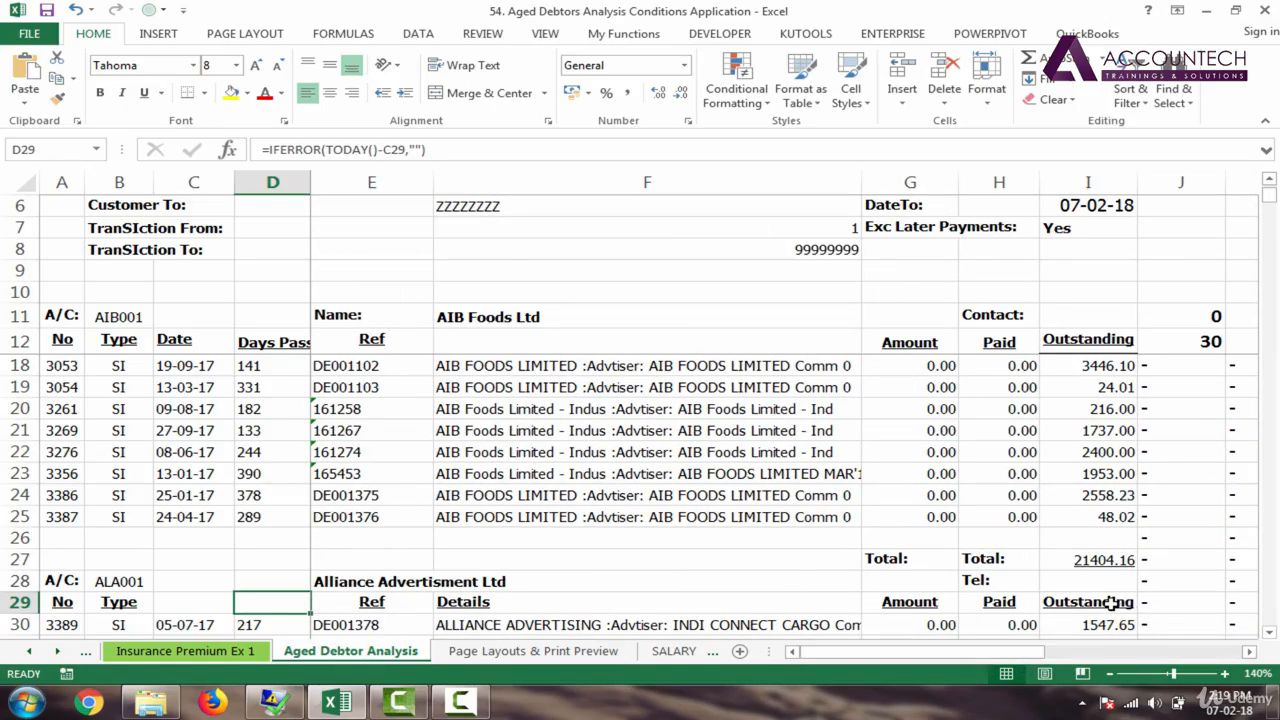
click(1112, 602)
drag(1006, 665, 1230, 657)
Step: Rewrite V18 as =IF(D18="","",IF(D18>360,I18,"-")) so empty Days Passed returns blank
double_click(1133, 364)
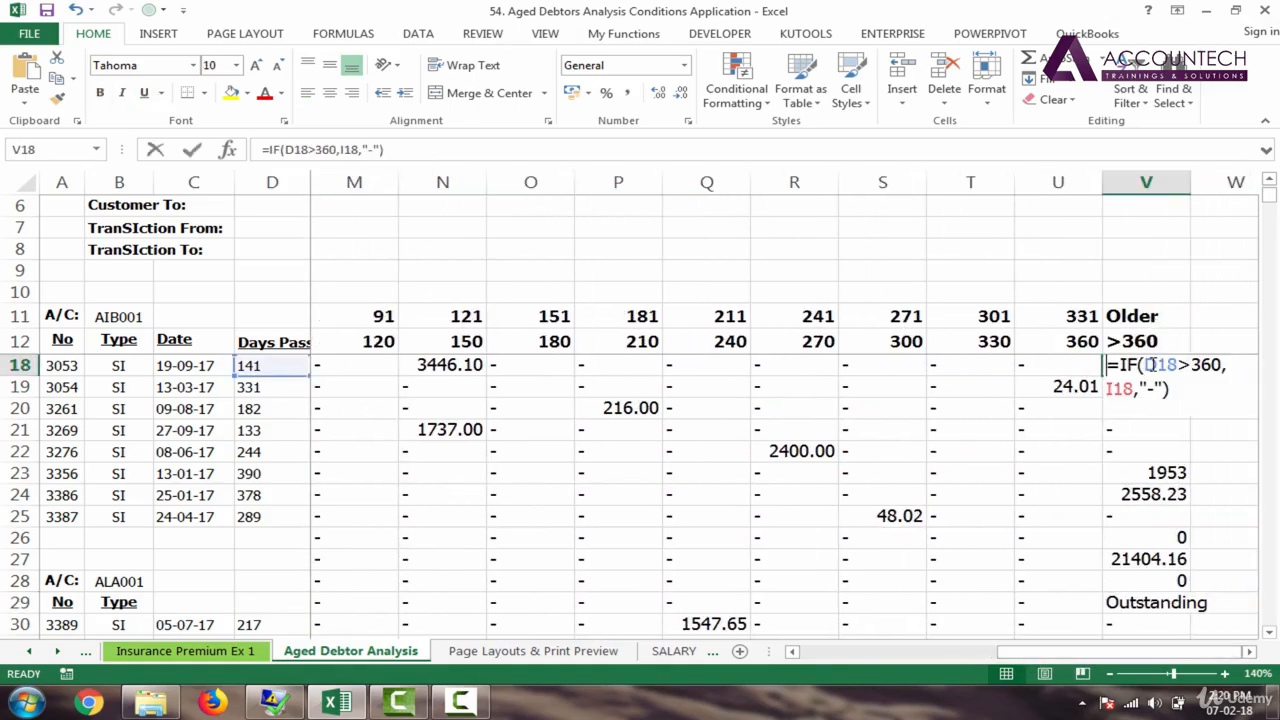
click(1122, 364)
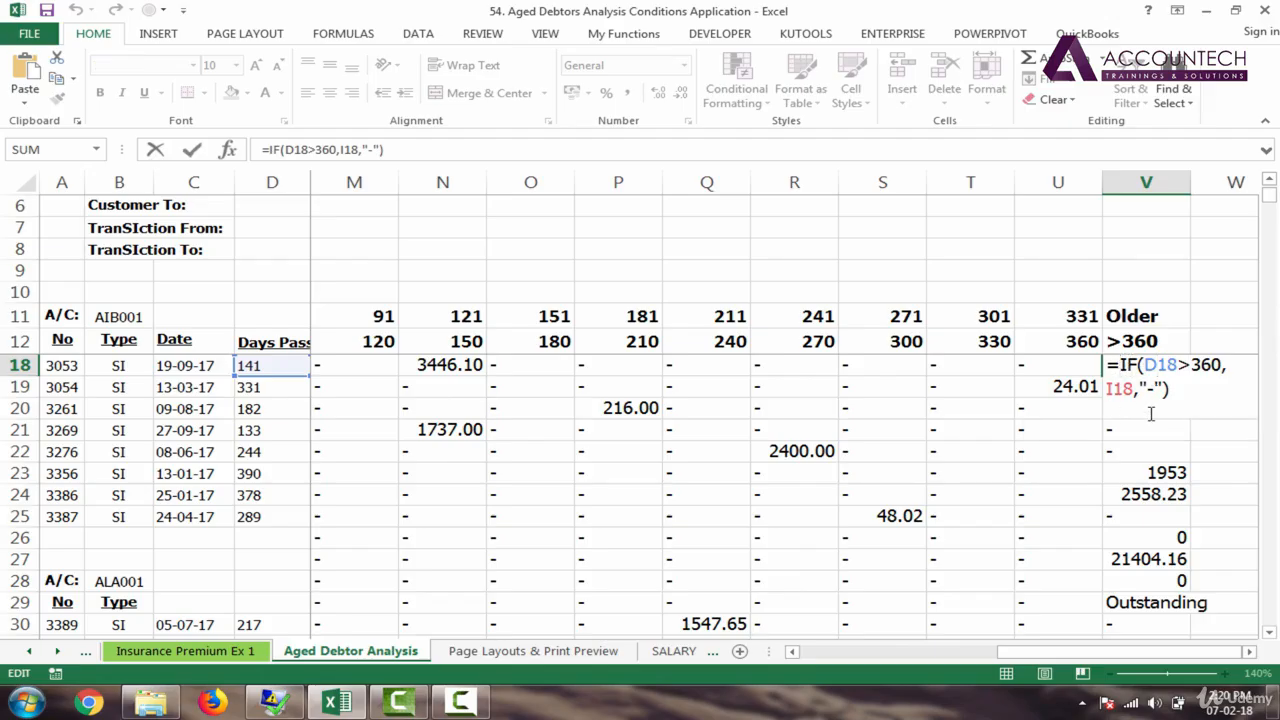
text(if)
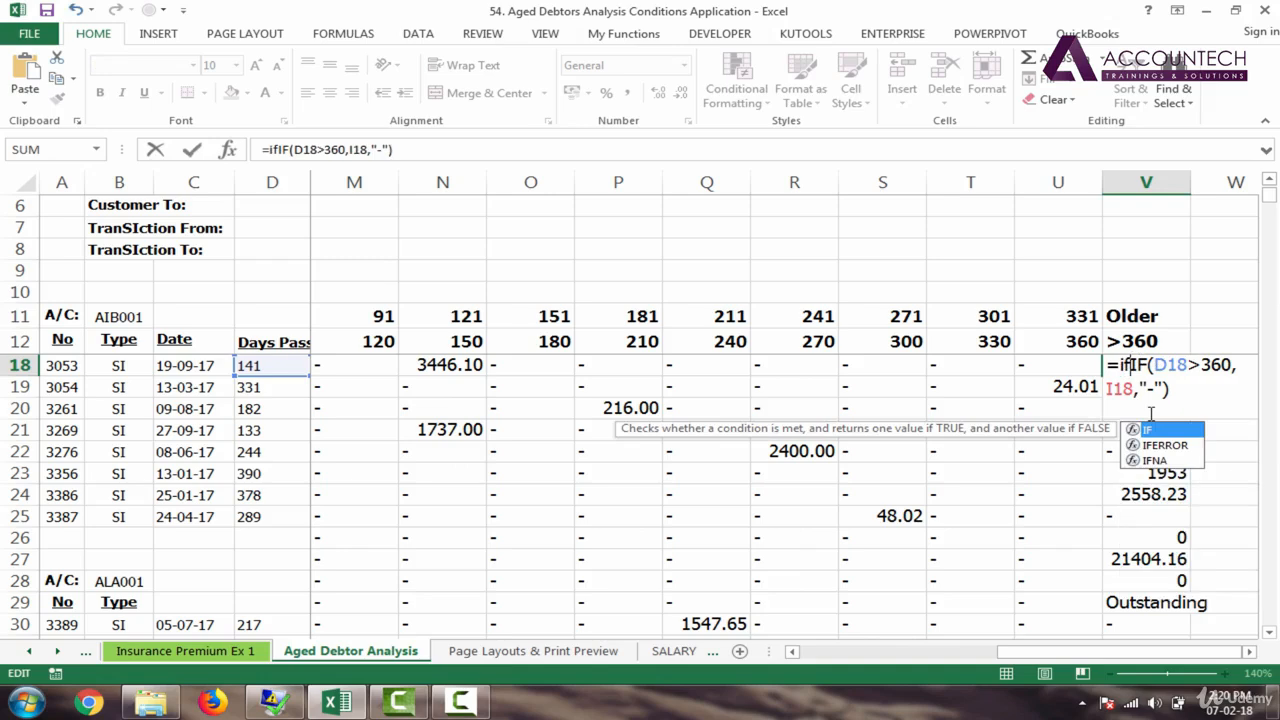
key(Tab)
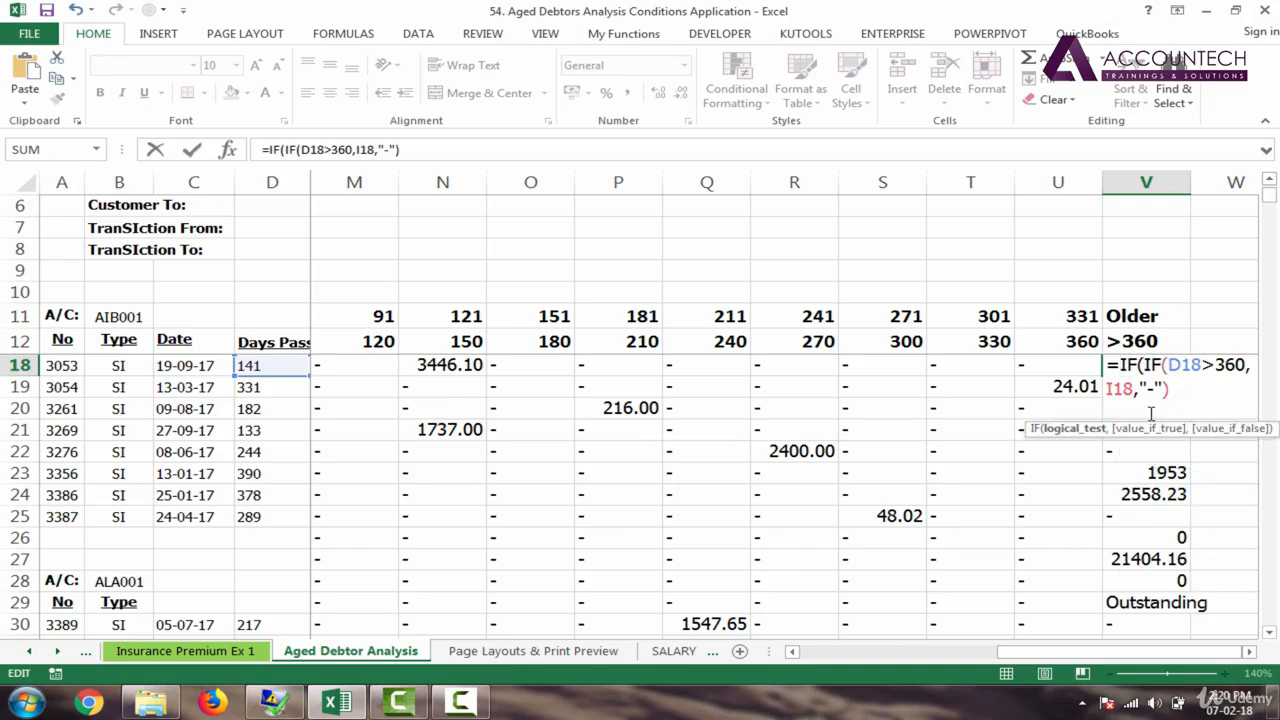
click(268, 366)
text(=)
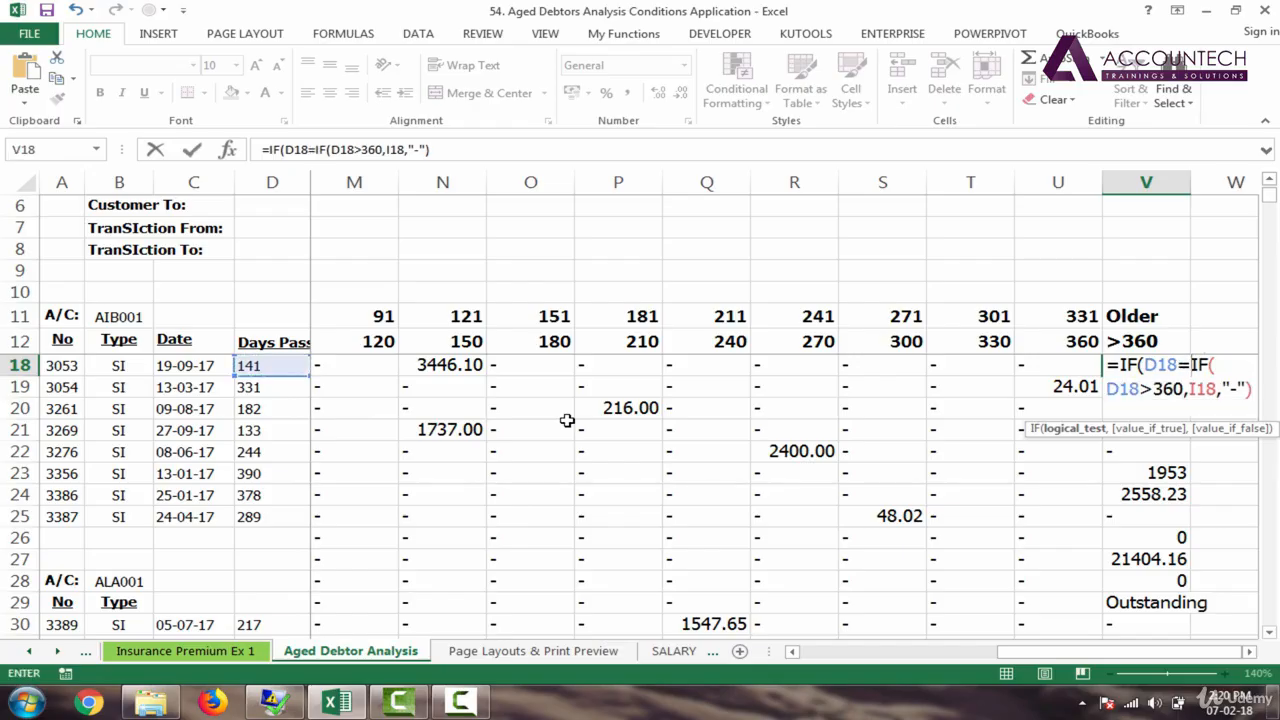
text("")
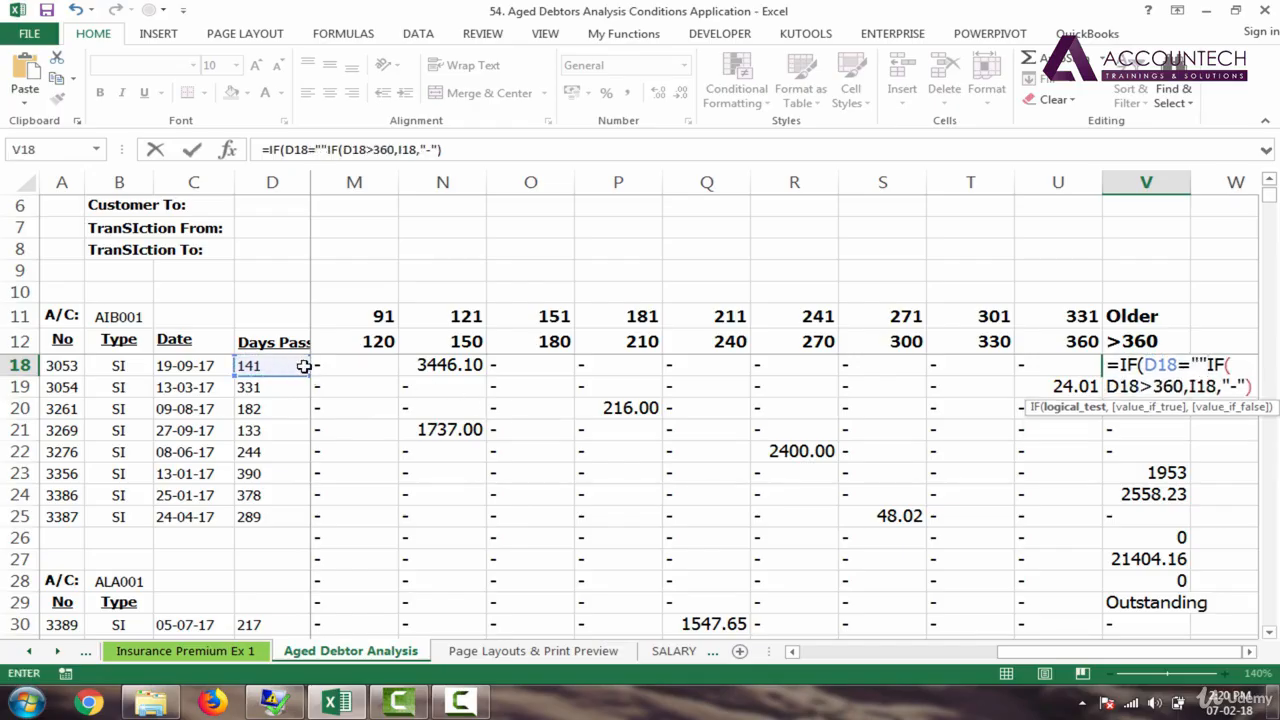
text(,"")
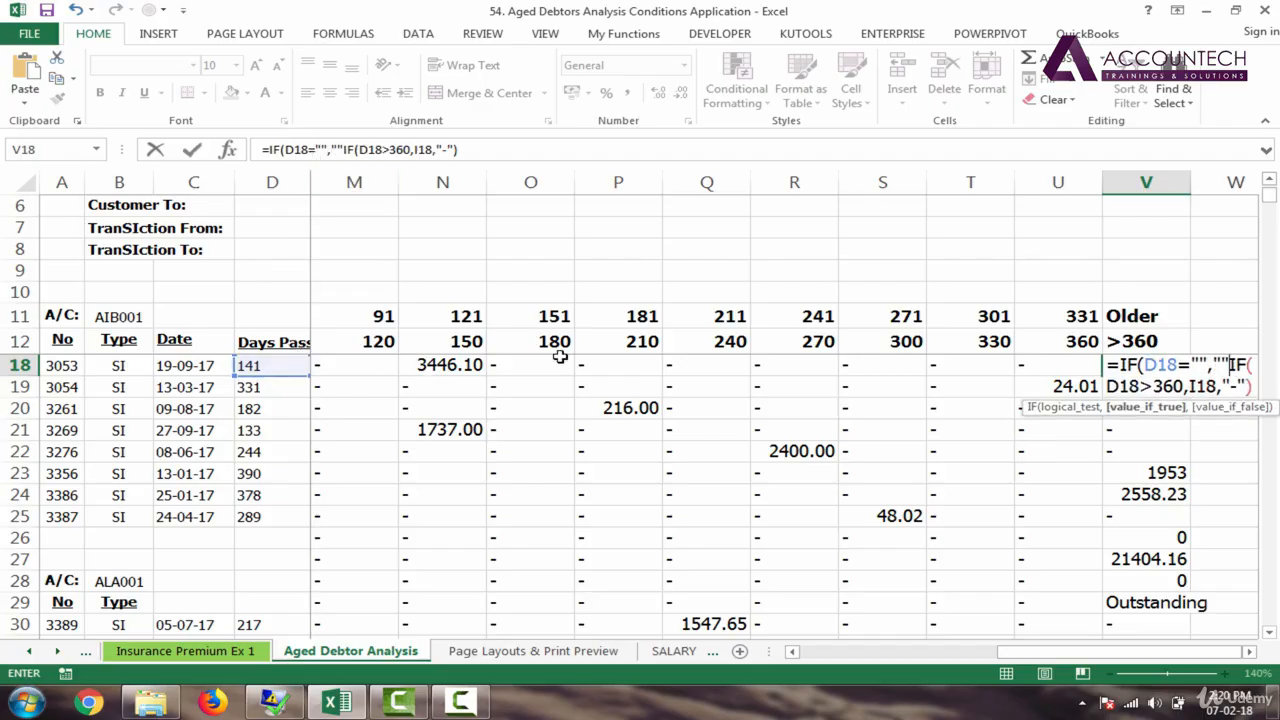
click(344, 149)
text(,)
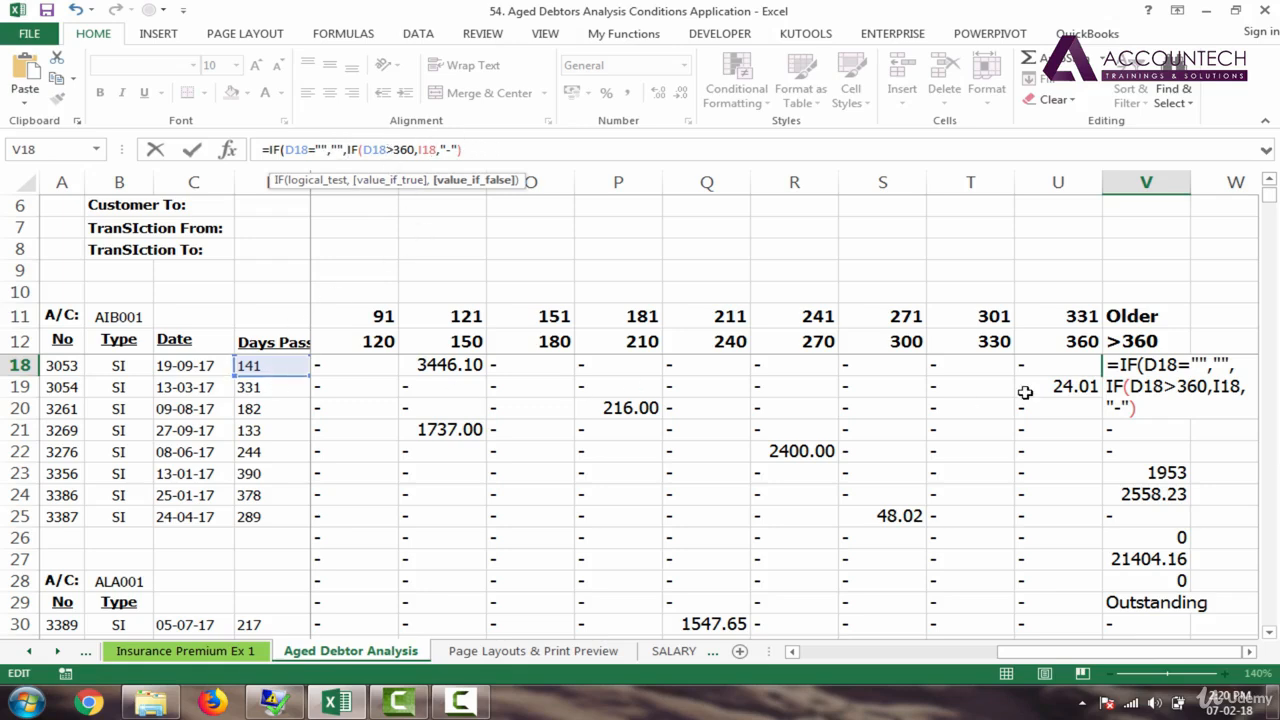
key(Return)
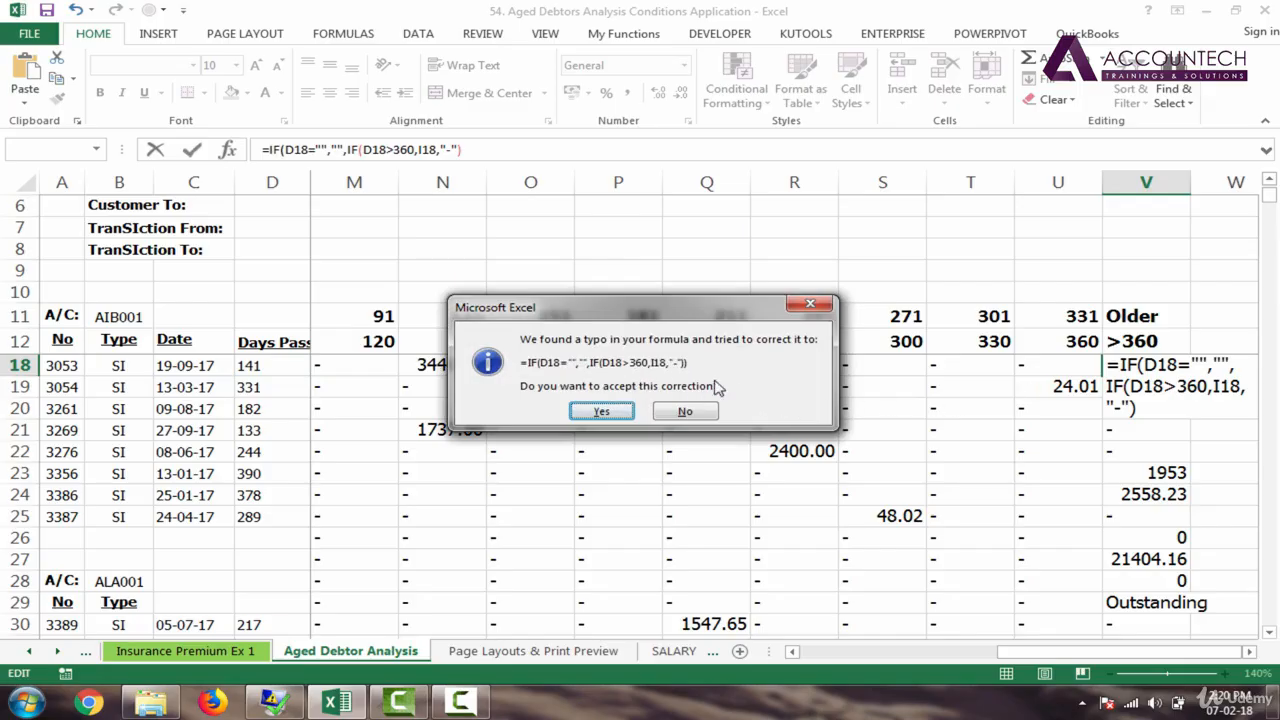
Step: Accept Excel's parenthesis fix for V18 and copy the formula down to V30
click(601, 412)
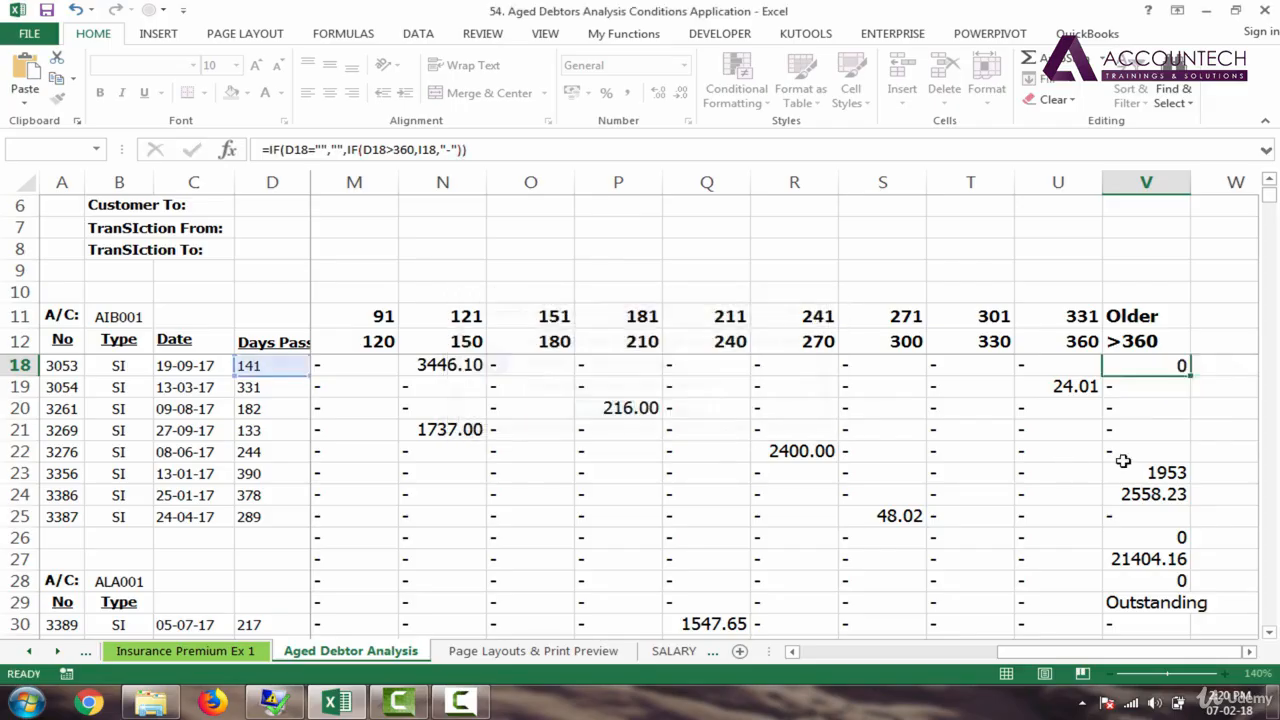
double_click(1183, 368)
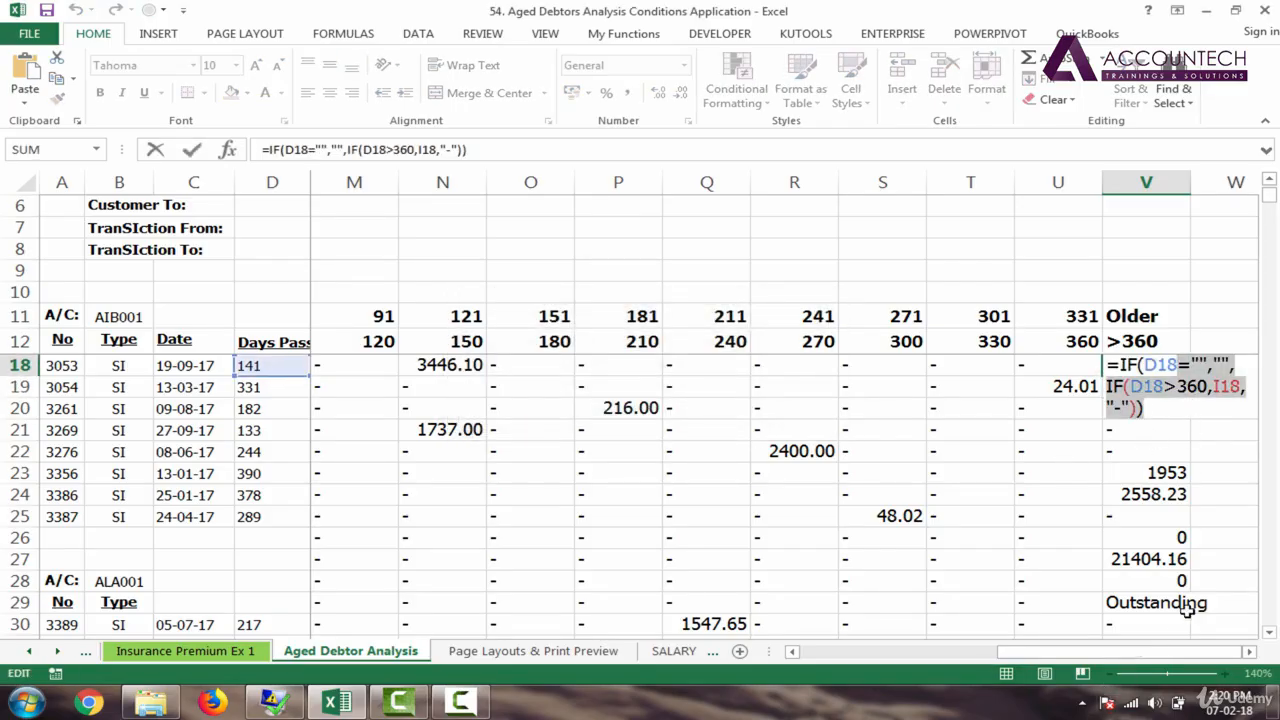
key(Tab)
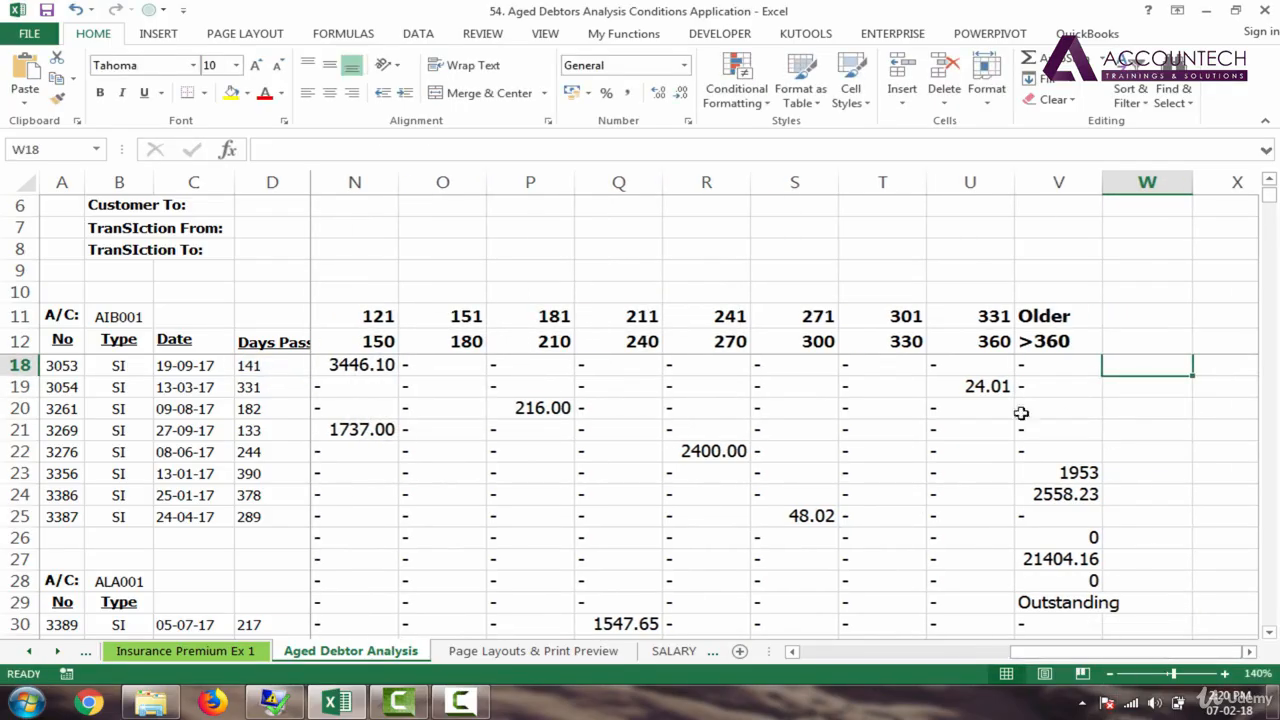
click(1050, 365)
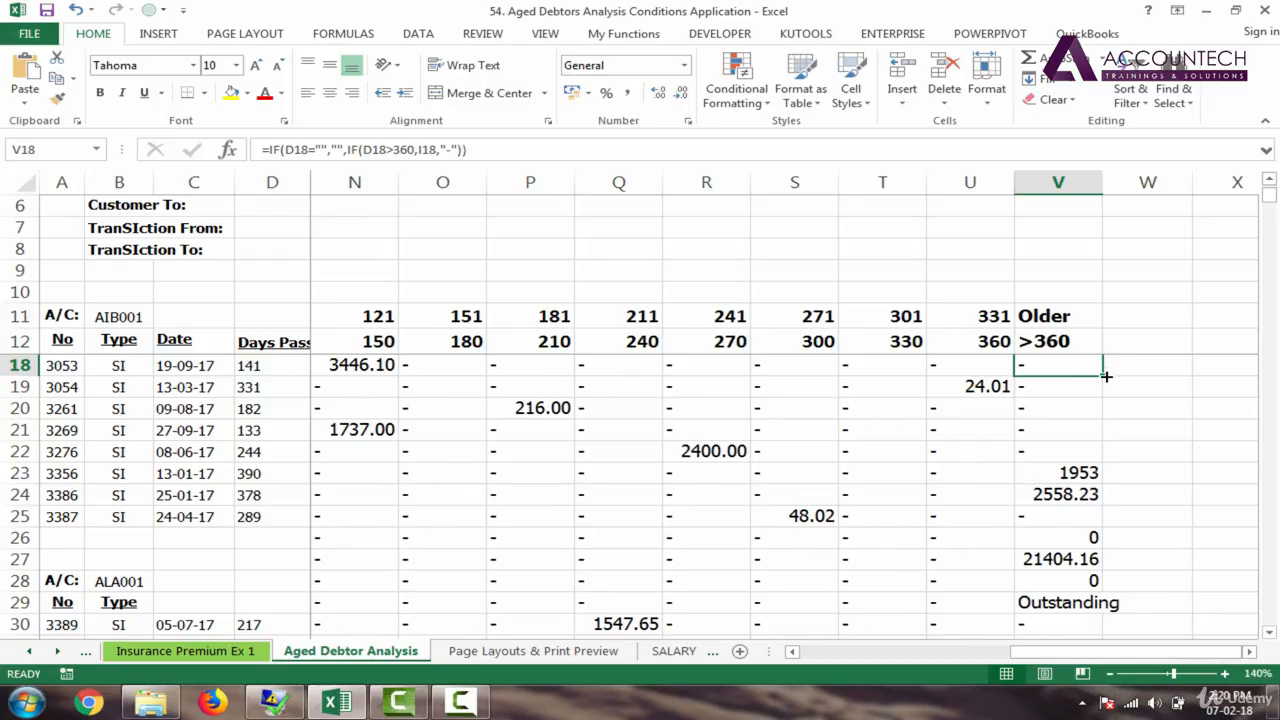
drag(1106, 376, 1100, 625)
click(1063, 537)
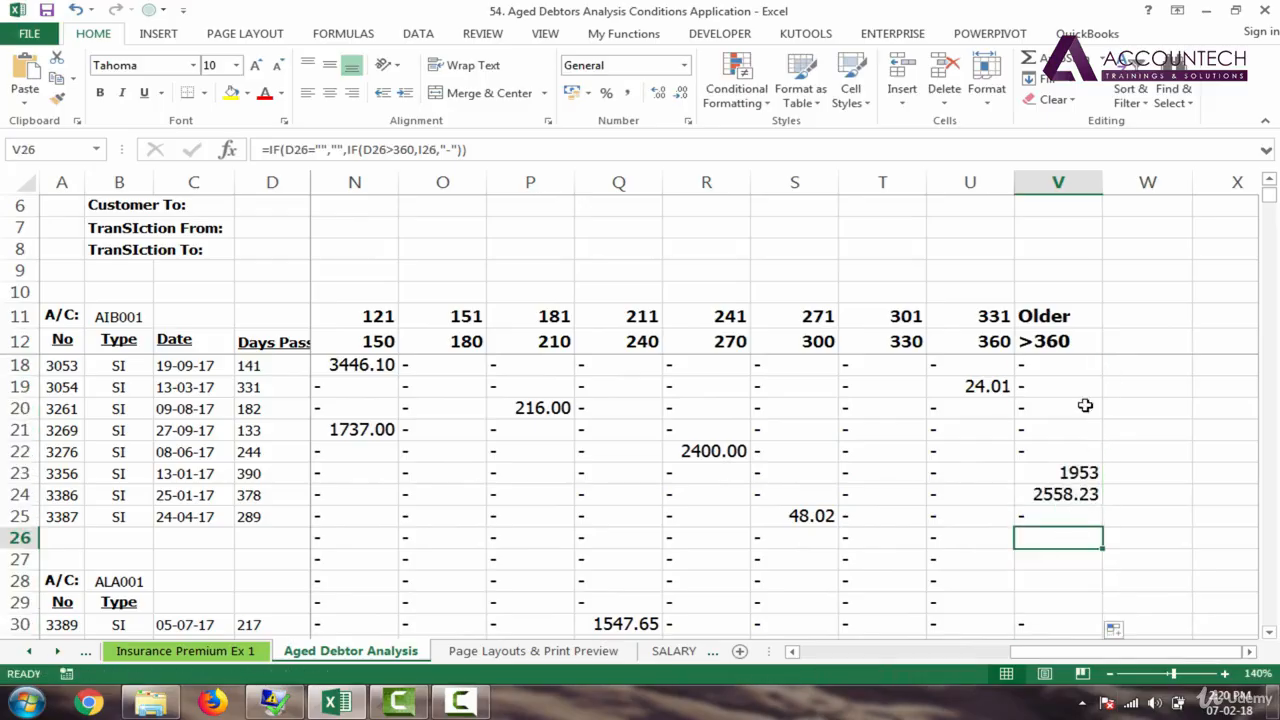
Step: Review column V results and row 13's Days Passed, Outstanding and ageing bucket cells
click(1062, 346)
key(Down)
key(Down)
key(Down)
key(Down)
key(Down)
key(Down)
key(Down)
key(Down)
key(Down)
key(Down)
key(Down)
key(Down)
key(Down)
key(Down)
key(Down)
key(Down)
key(Down)
key(Down)
key(Down)
key(Down)
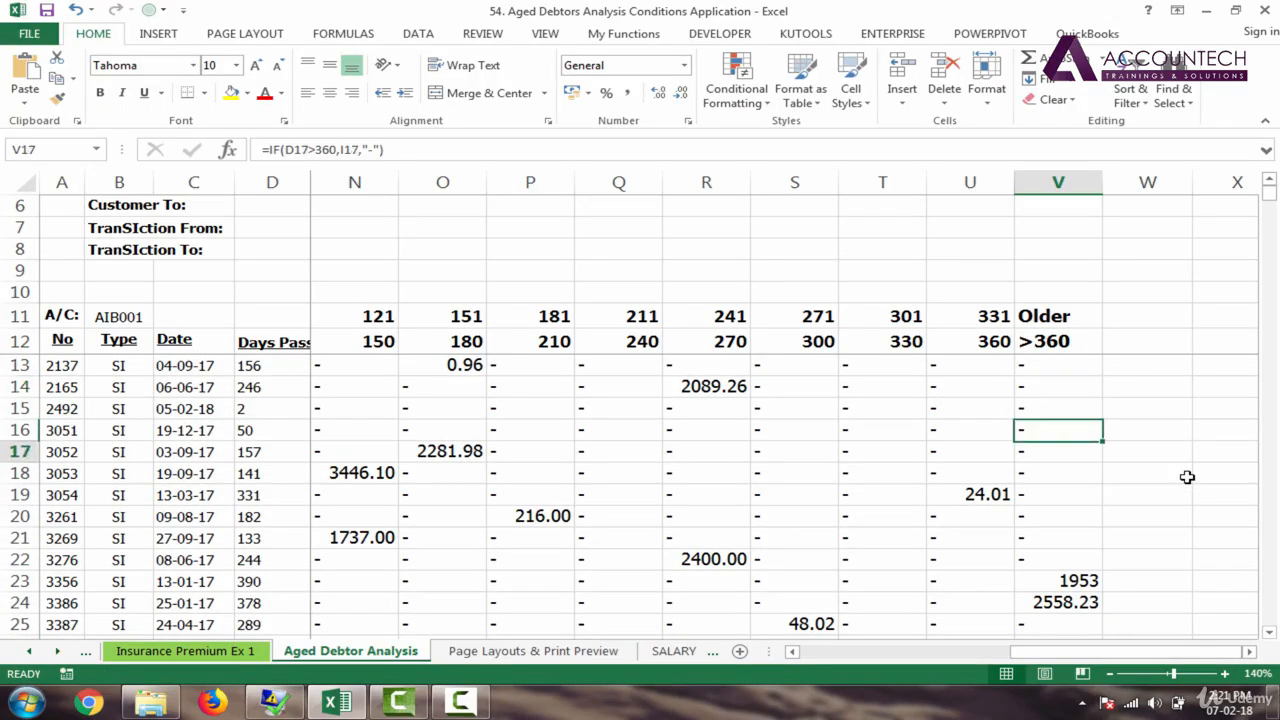
key(Down)
key(Down)
key(Down)
key(Down)
key(Down)
key(Down)
key(Down)
key(Down)
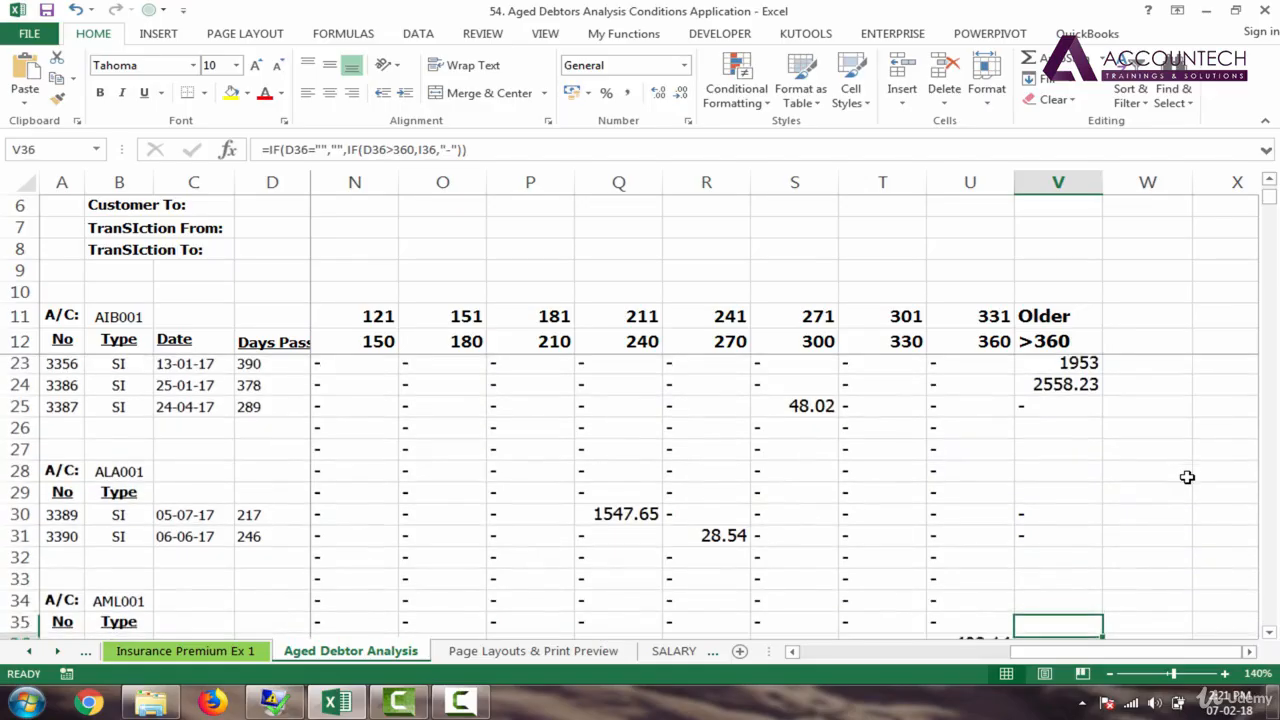
key(Down)
key(Down)
key(Down)
key(Down)
key(Down)
key(Down)
key(Down)
key(Down)
key(Down)
key(Down)
key(Down)
key(Down)
key(Down)
key(Down)
key(Down)
key(Down)
key(Down)
key(Down)
key(Down)
key(Down)
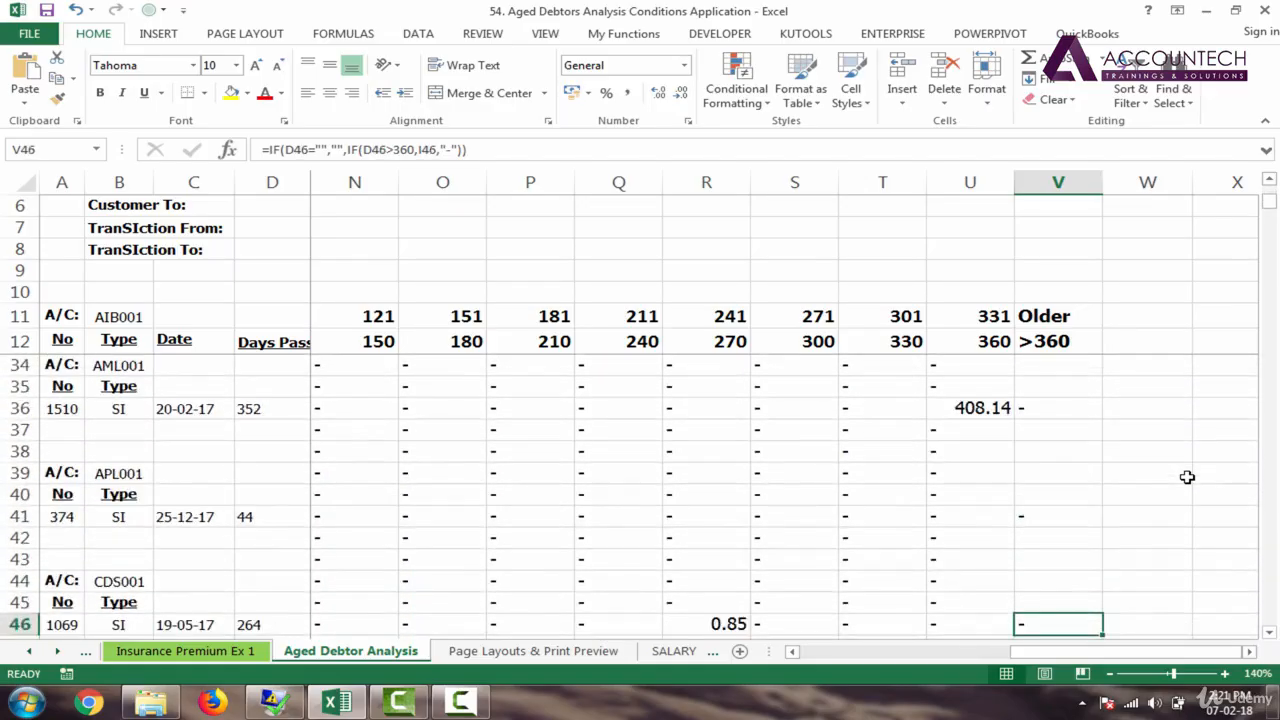
key(Up)
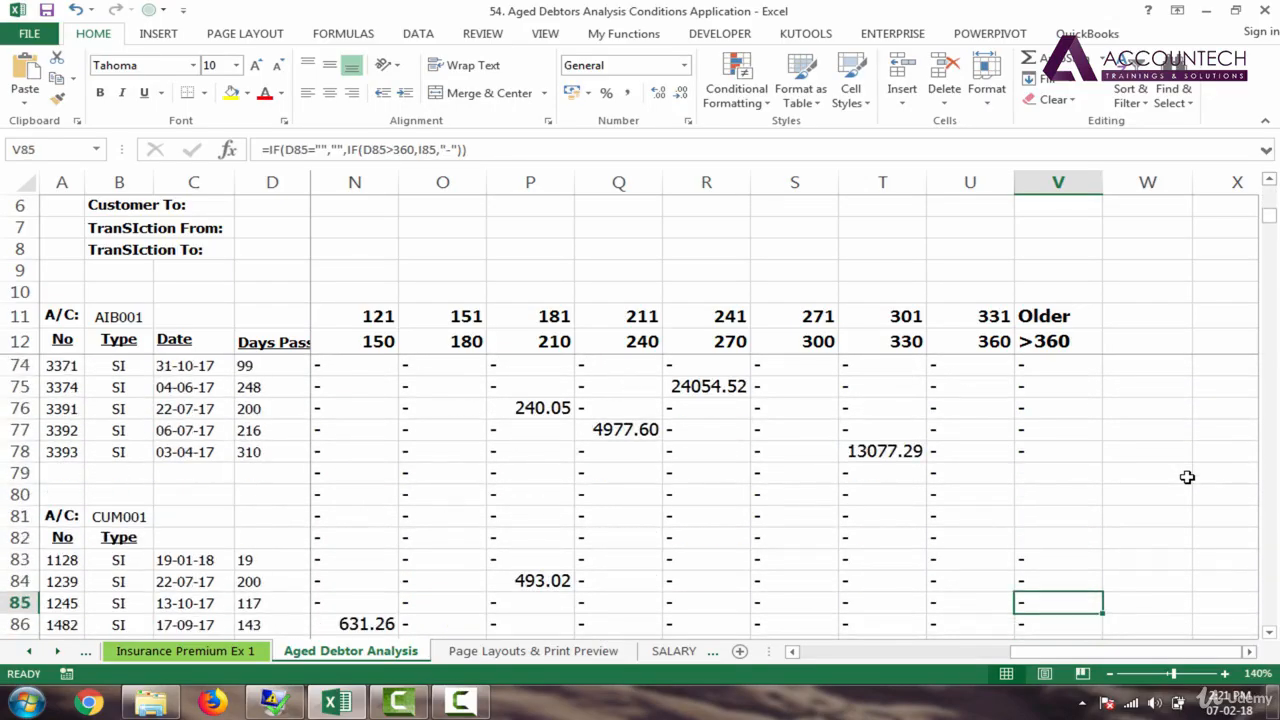
key(ctrl+Up)
key(ctrl+Up)
key(ctrl+Up)
key(ctrl+Up)
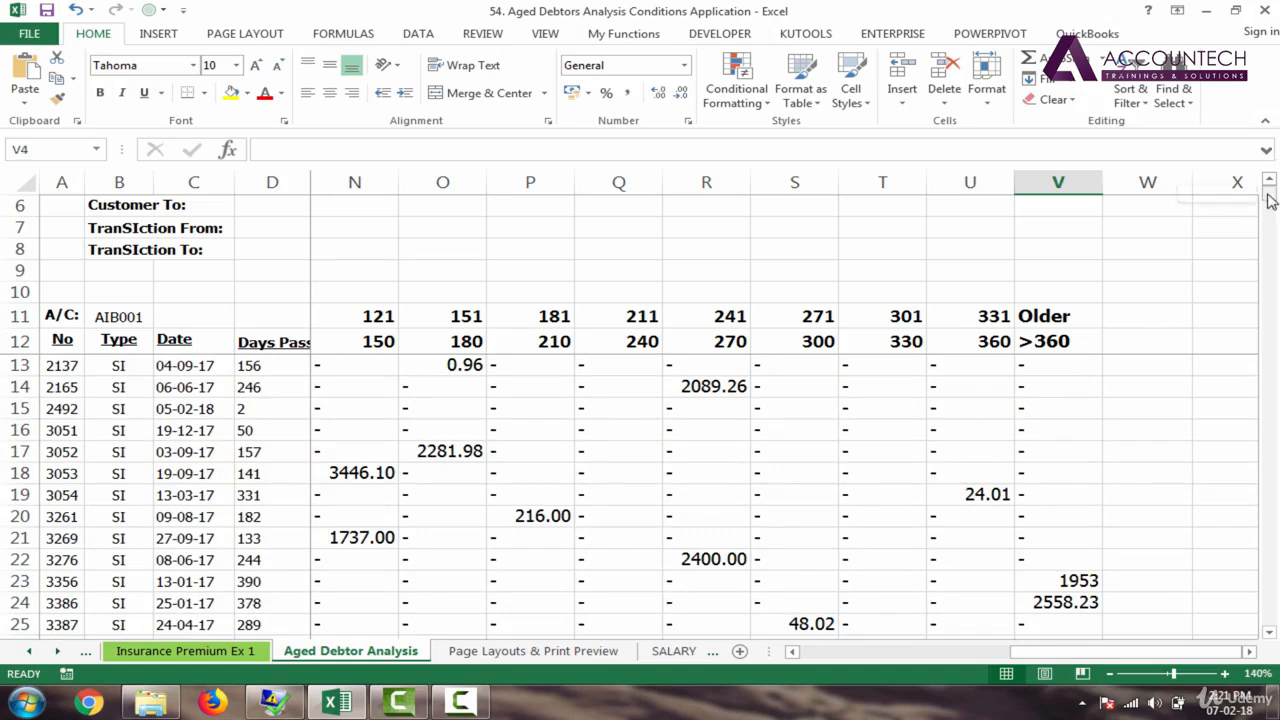
click(252, 366)
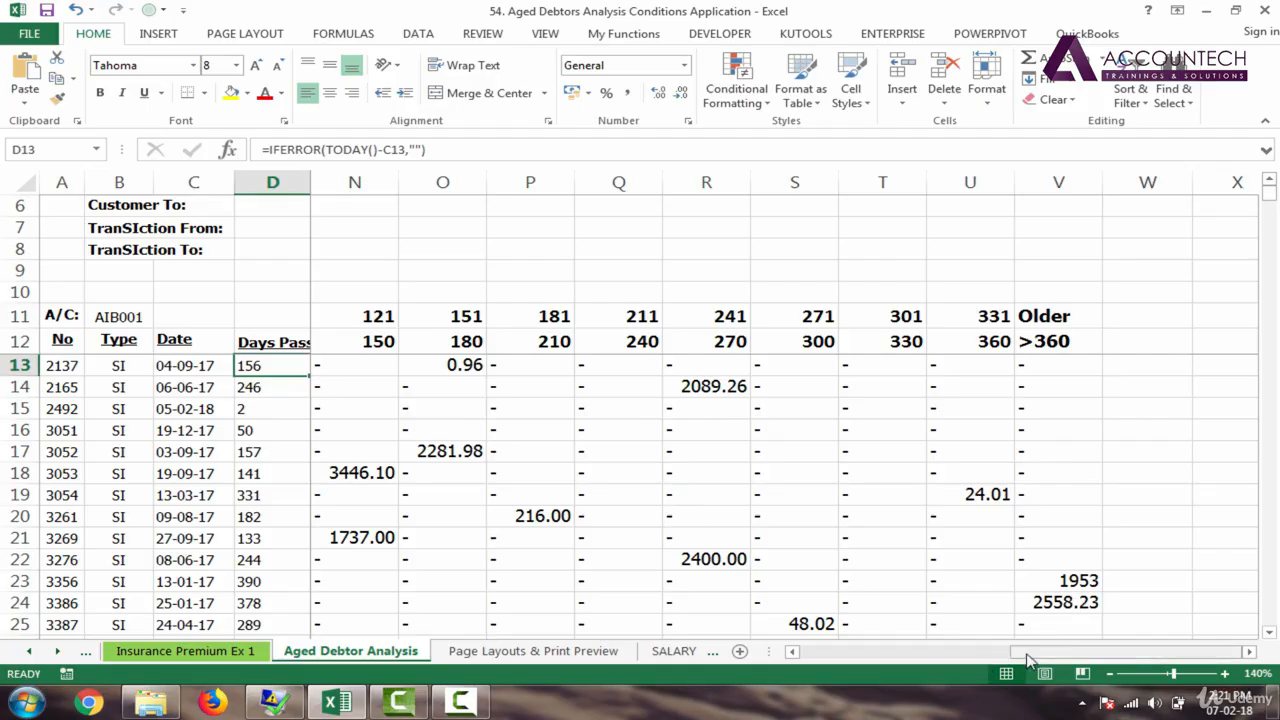
drag(1015, 654, 860, 666)
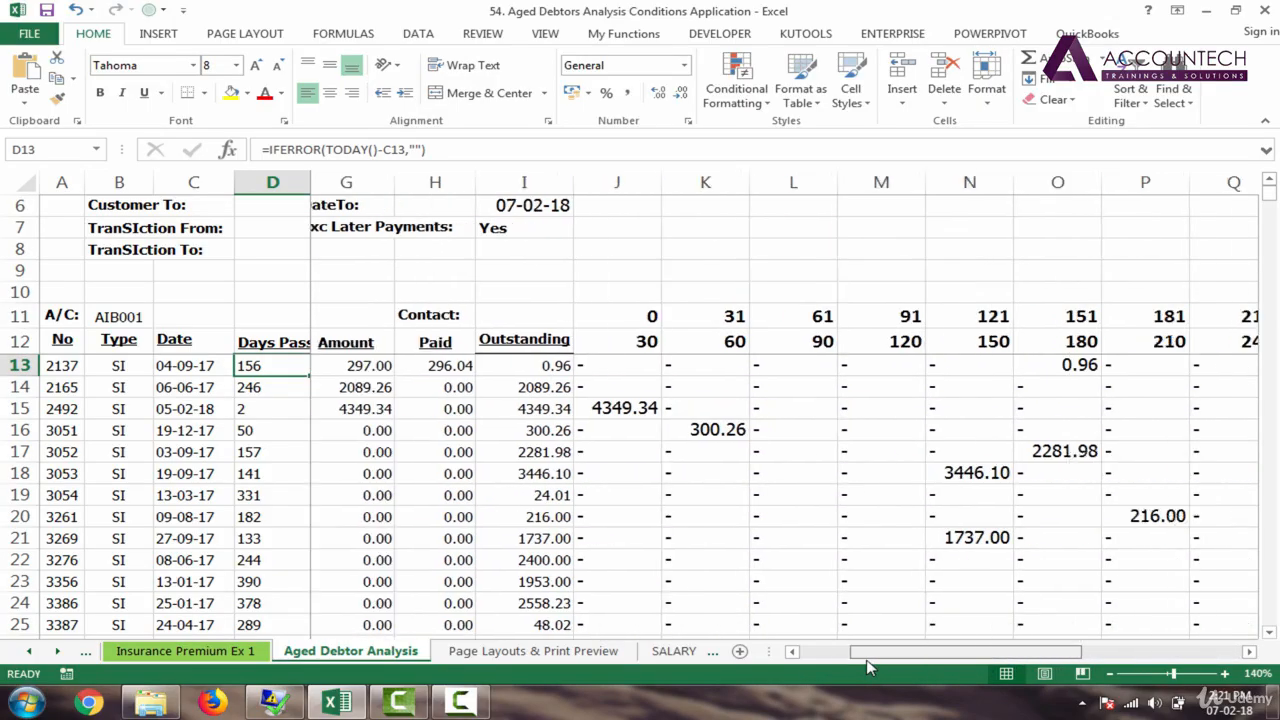
click(553, 365)
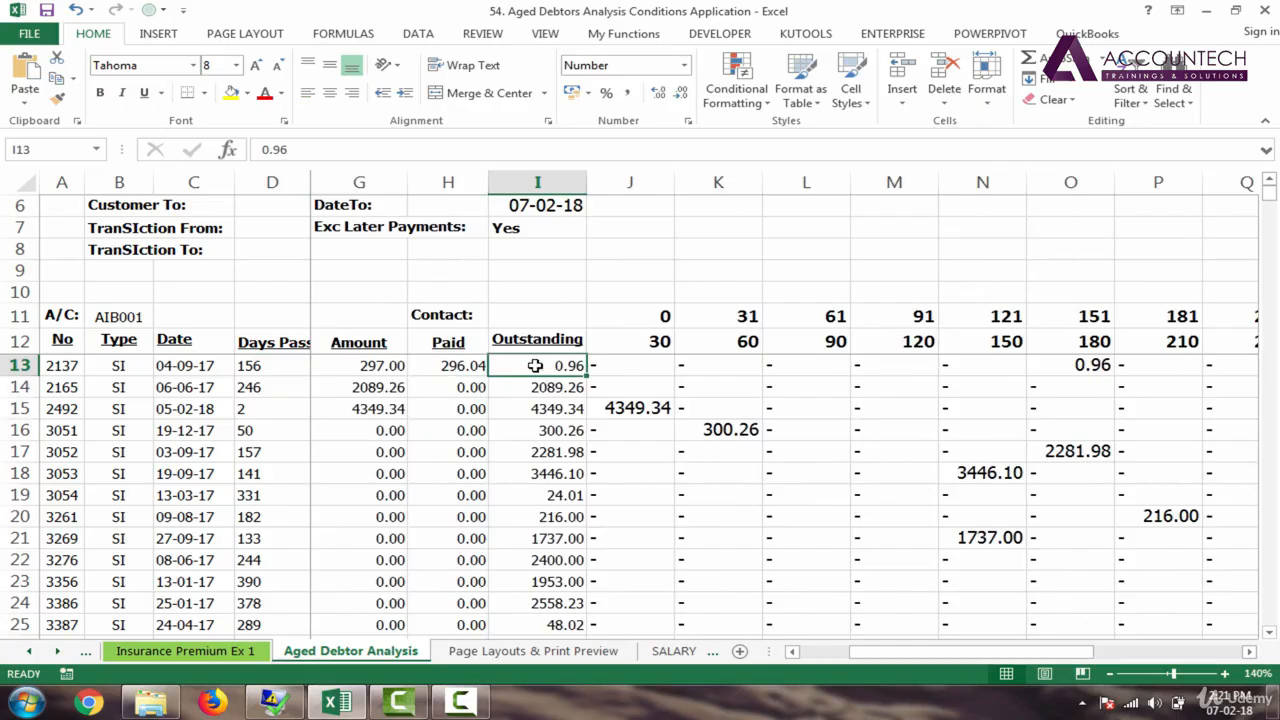
drag(629, 366, 1180, 363)
Step: Add headings 'Categorized total' in W12 and 'Orgiginal Tota' in X12, widening column W
click(1220, 340)
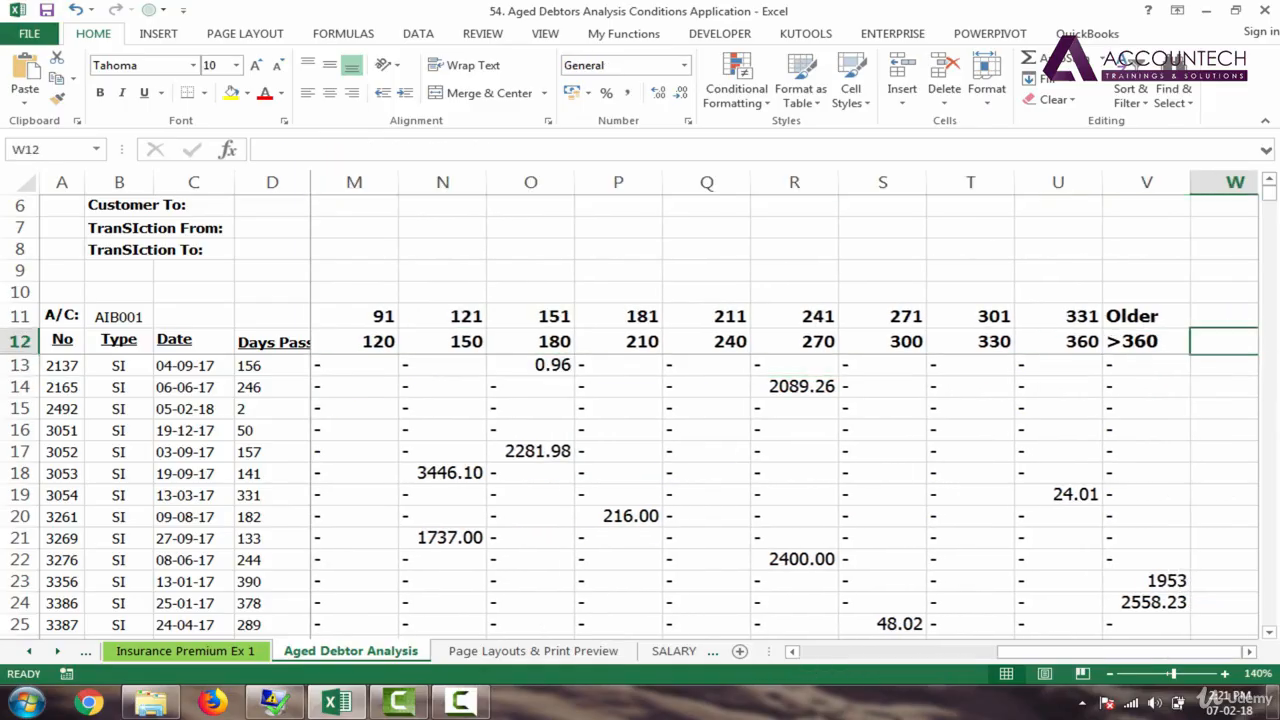
text(Categorize)
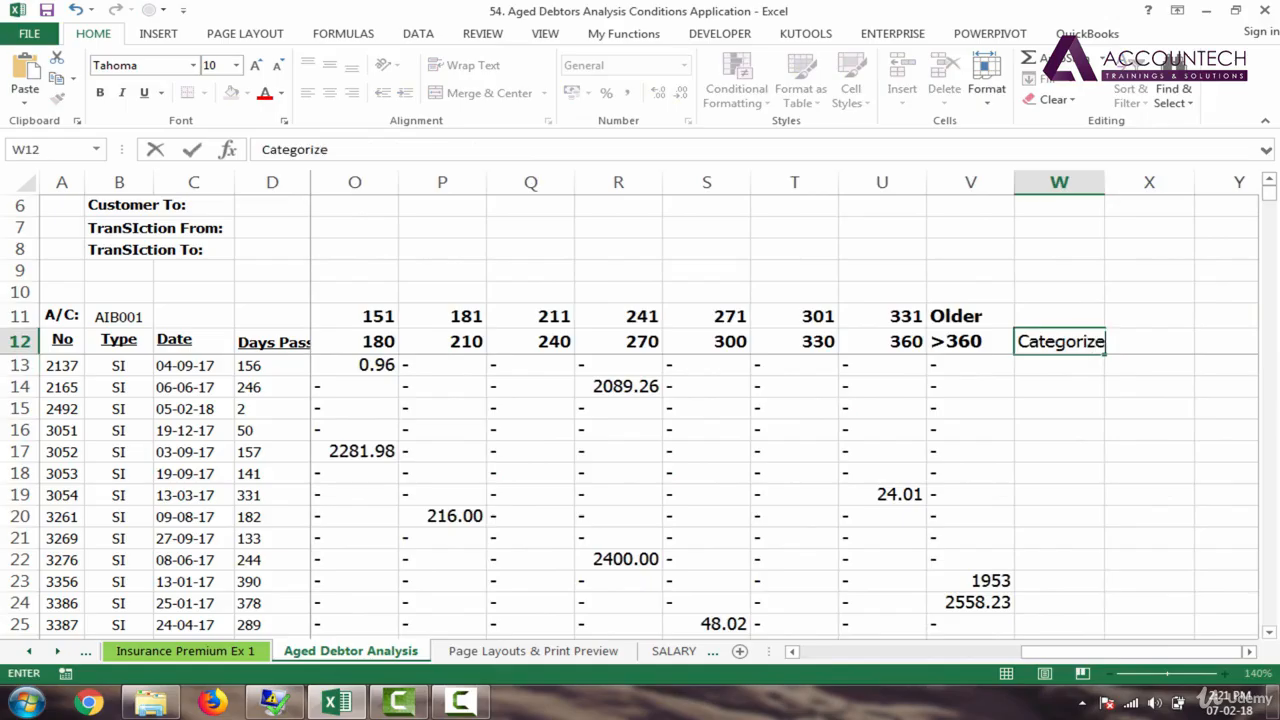
text(d total)
key(Return)
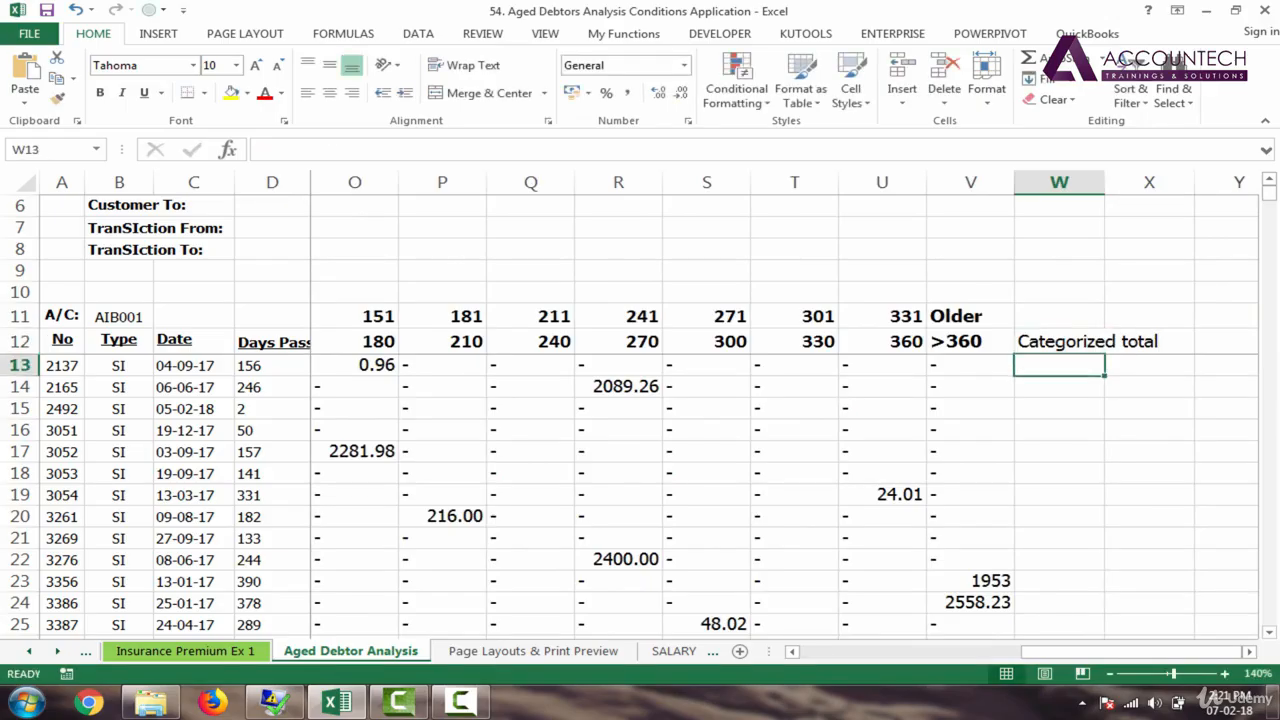
drag(1105, 181, 1165, 181)
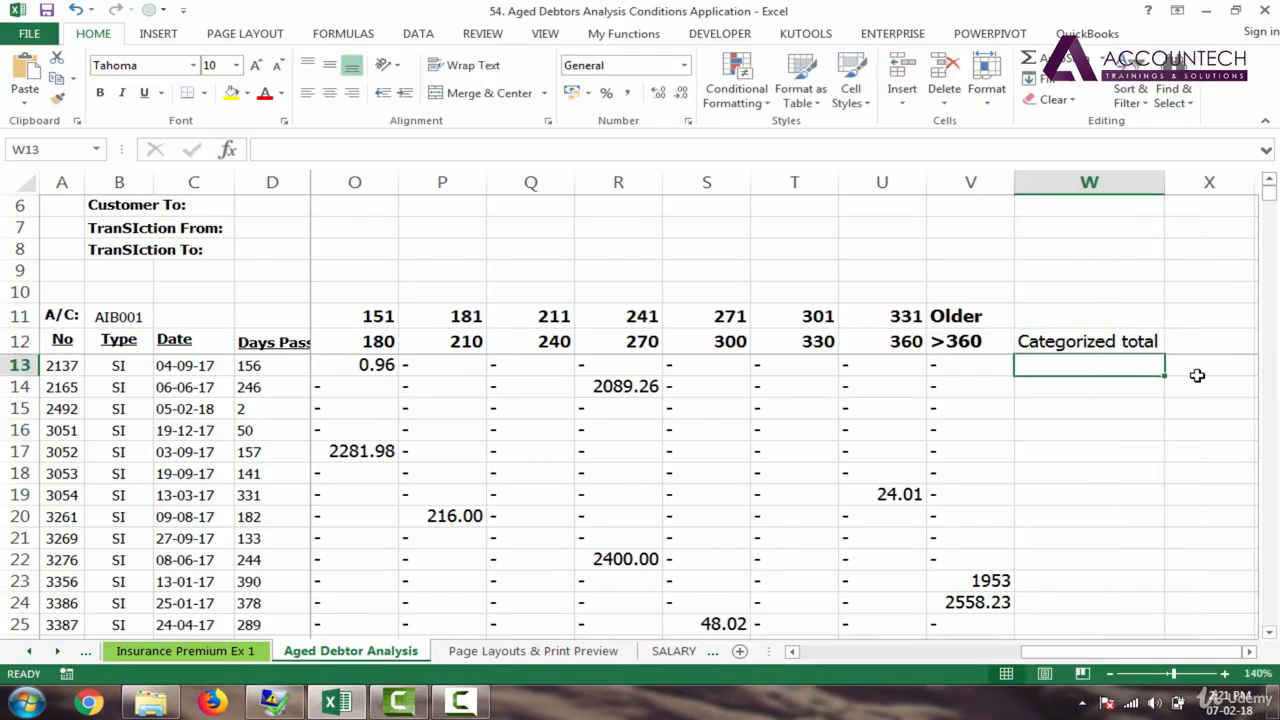
click(1206, 341)
text(Org)
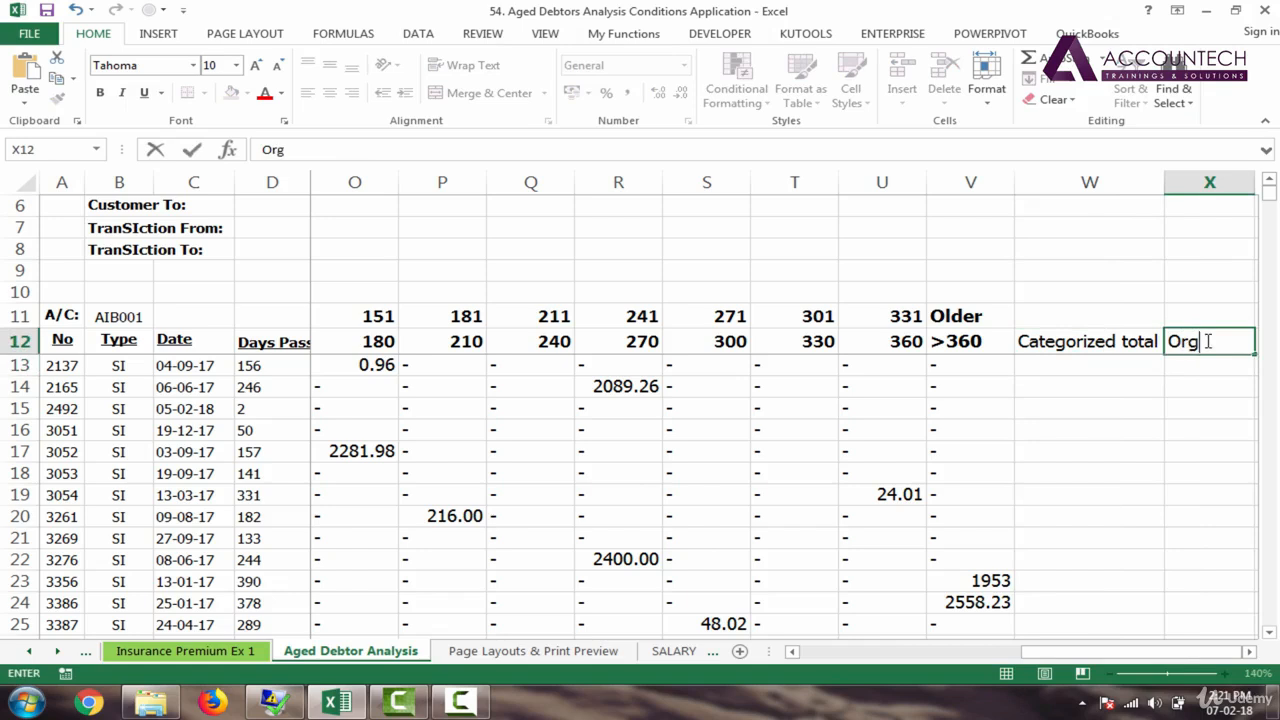
text(iginal Total)
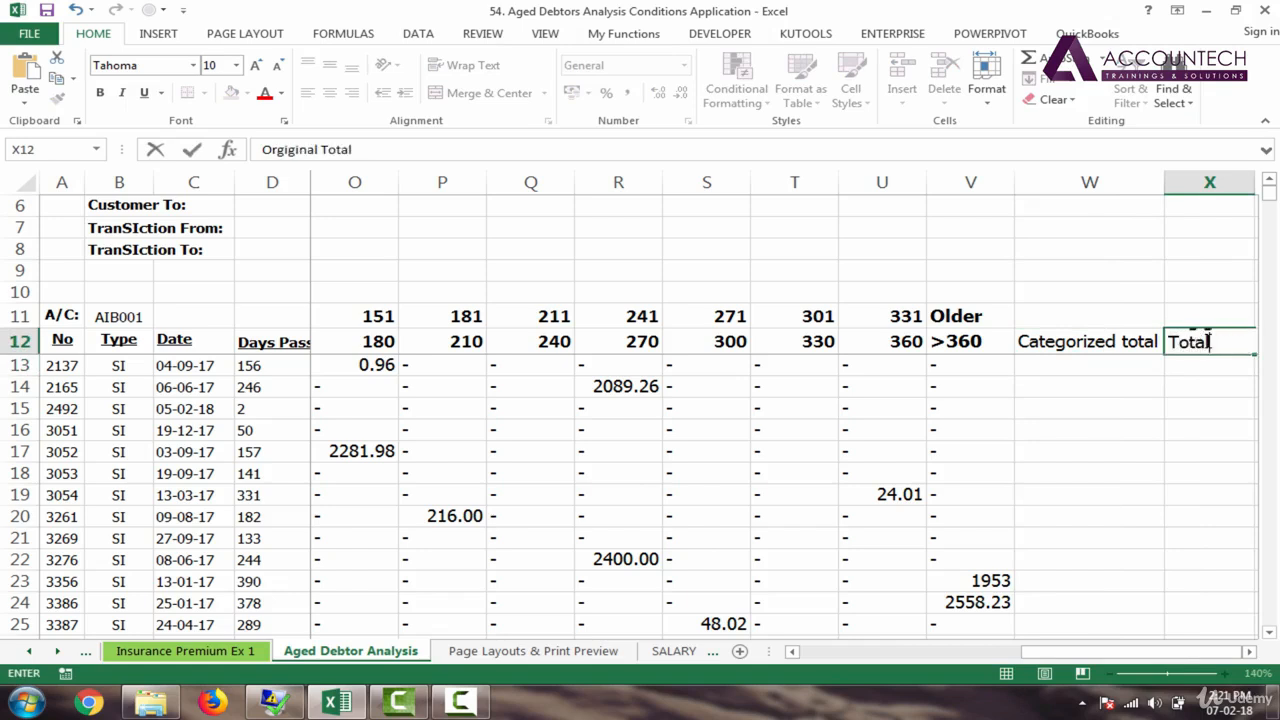
key(Return)
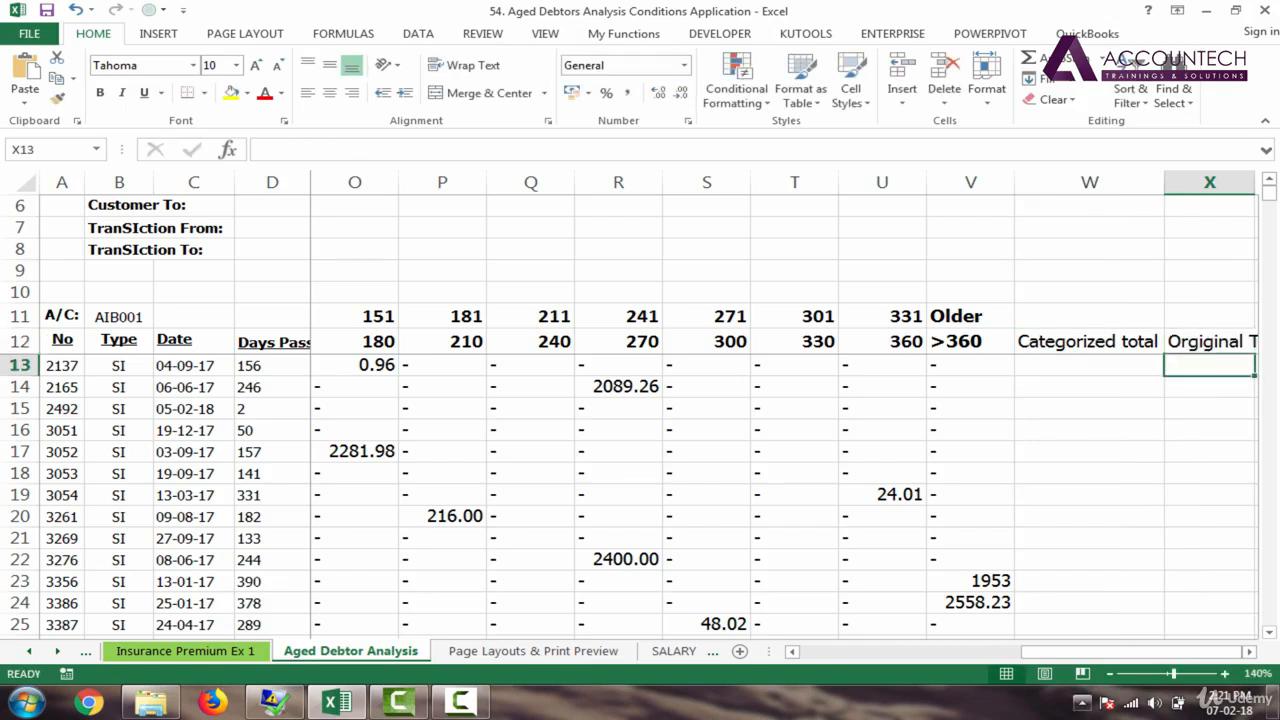
key(Right)
key(Right)
key(Right)
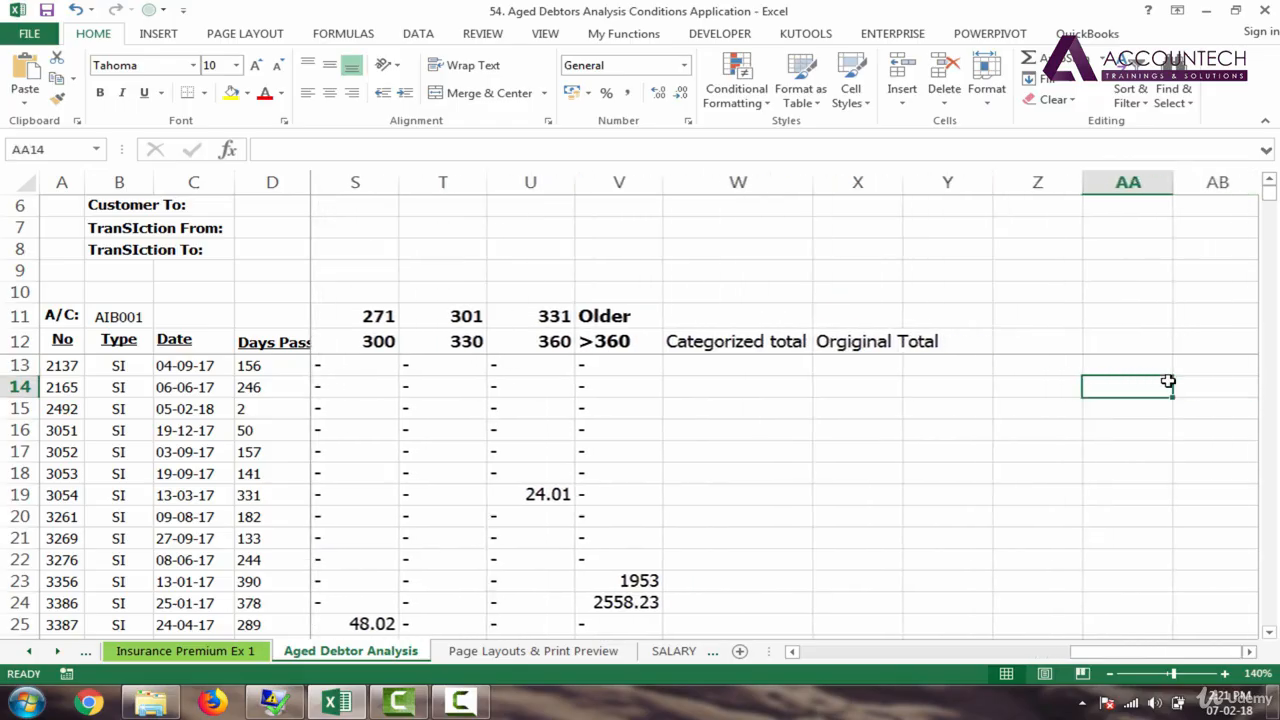
Step: Enter an AutoSum of J13:V13 in W13 as row 13's Categorized total
click(763, 363)
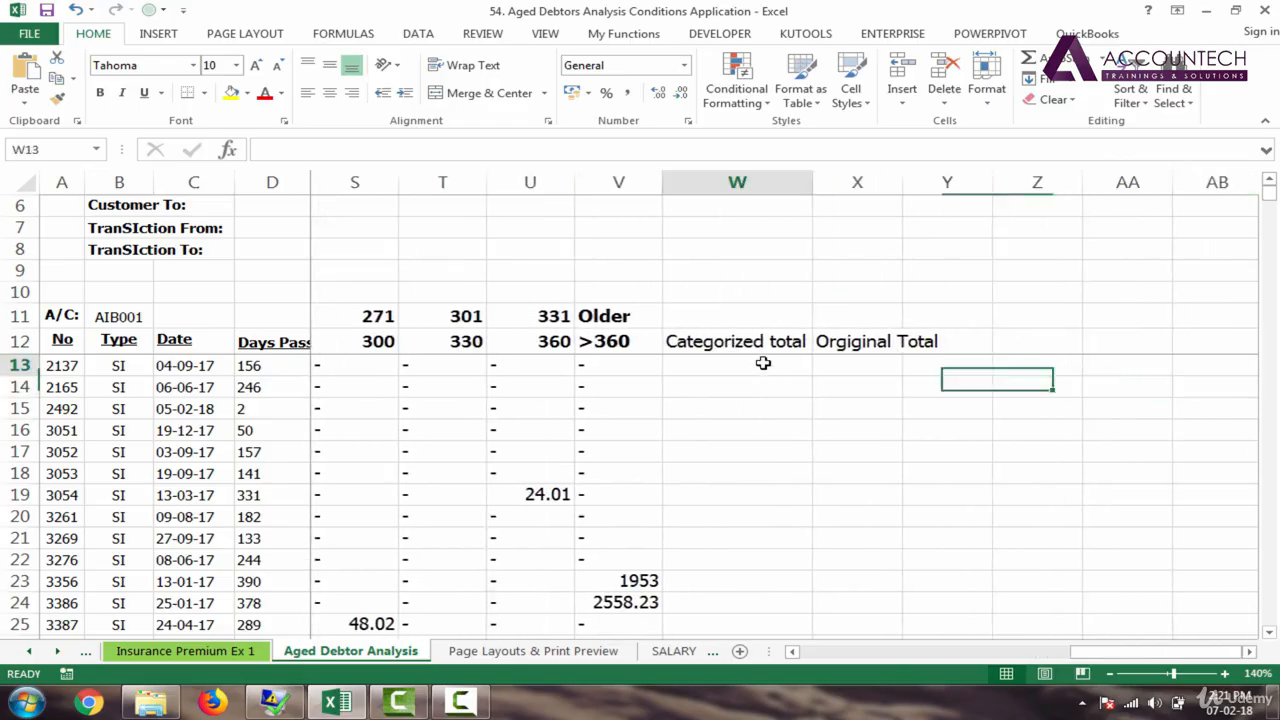
click(585, 365)
drag(577, 366, 460, 365)
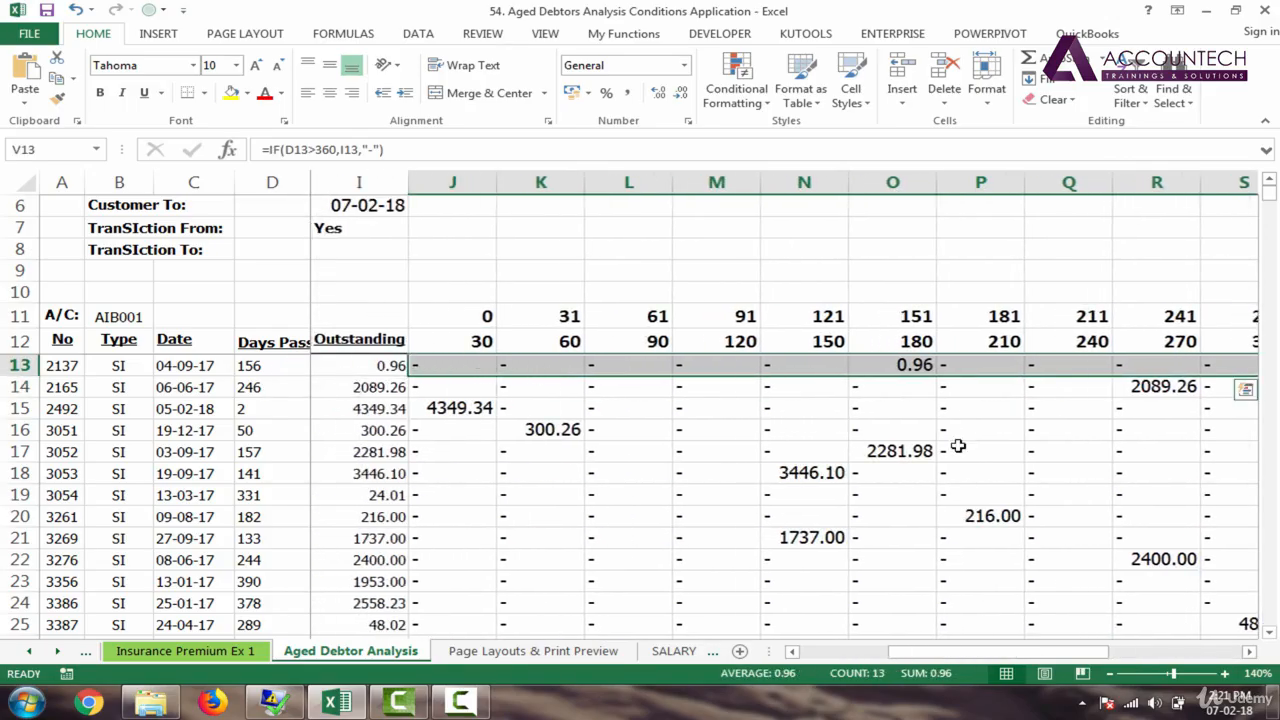
drag(1028, 640, 1160, 646)
click(1101, 367)
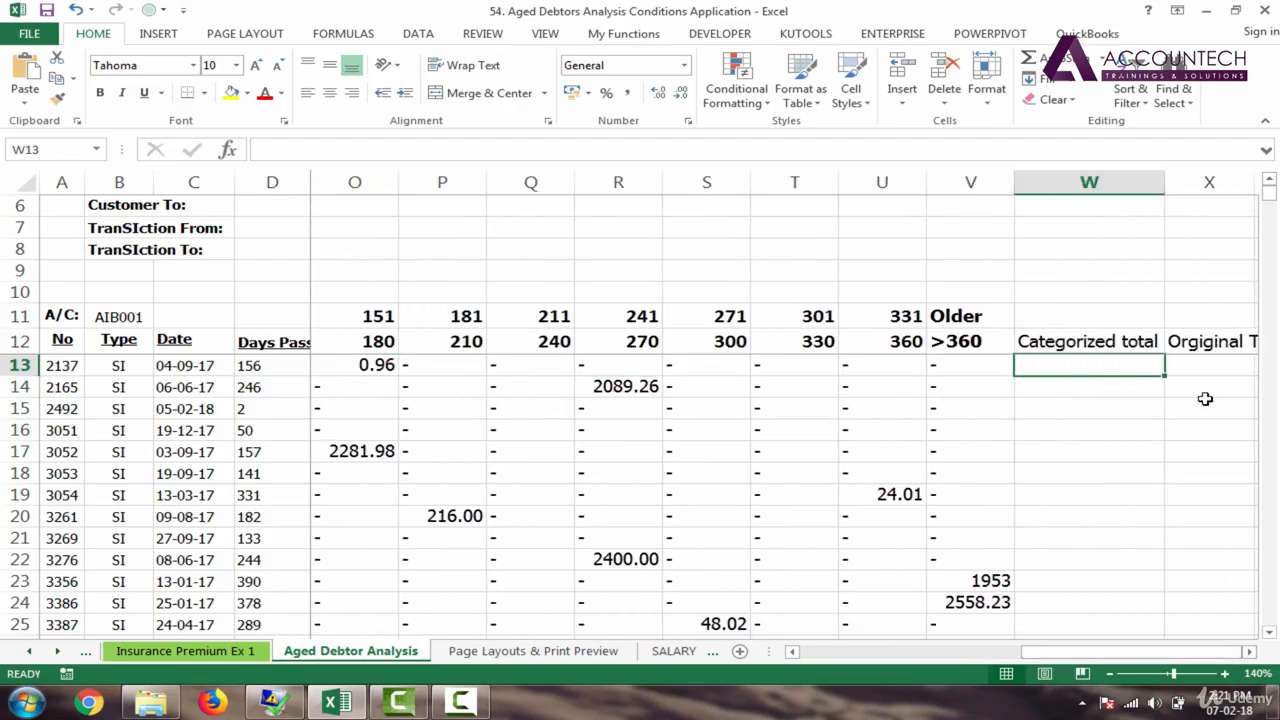
key(alt+equal)
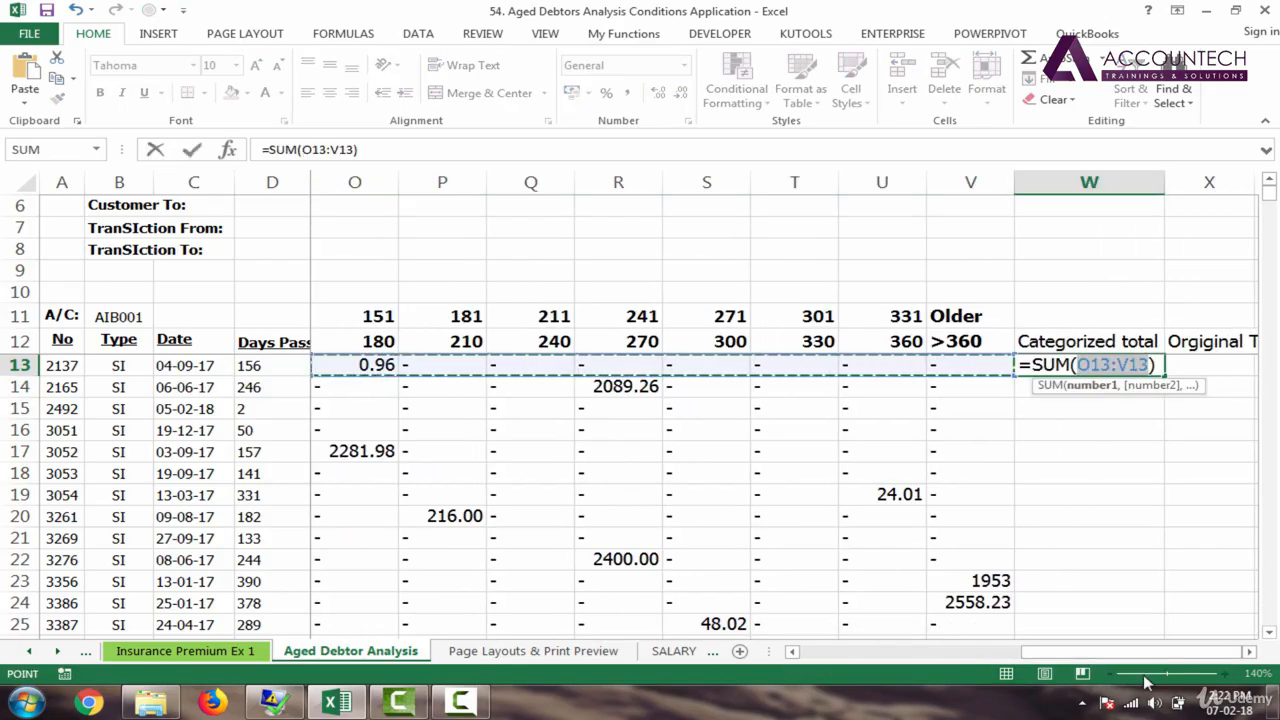
drag(1148, 658, 1016, 660)
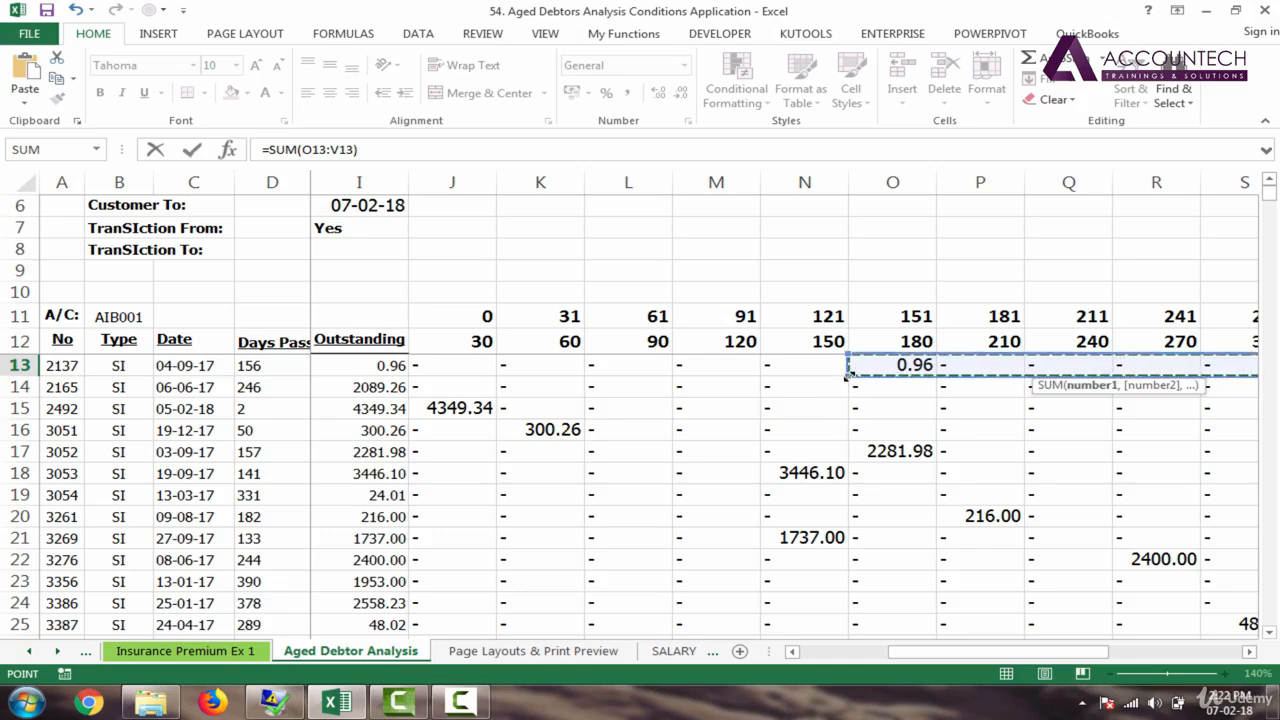
drag(849, 376, 440, 371)
key(Return)
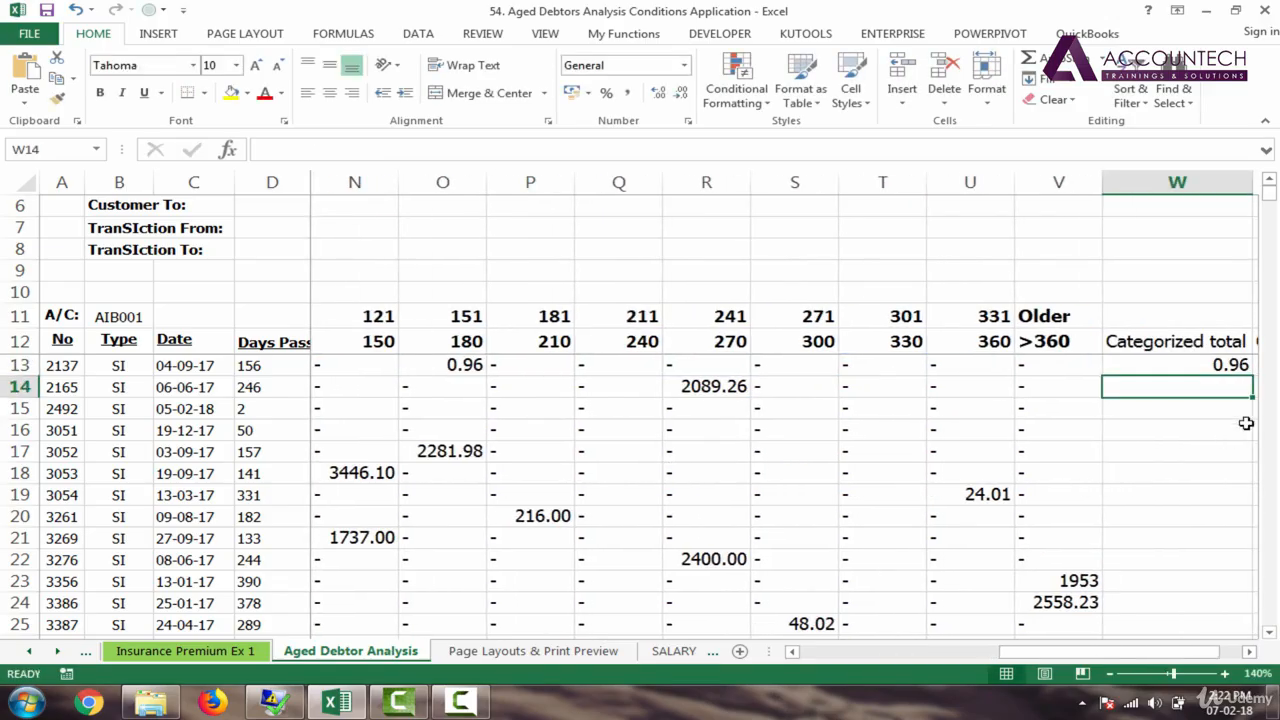
Step: Copy the W13 sum formula down the whole Categorized total column
drag(1098, 651, 1120, 651)
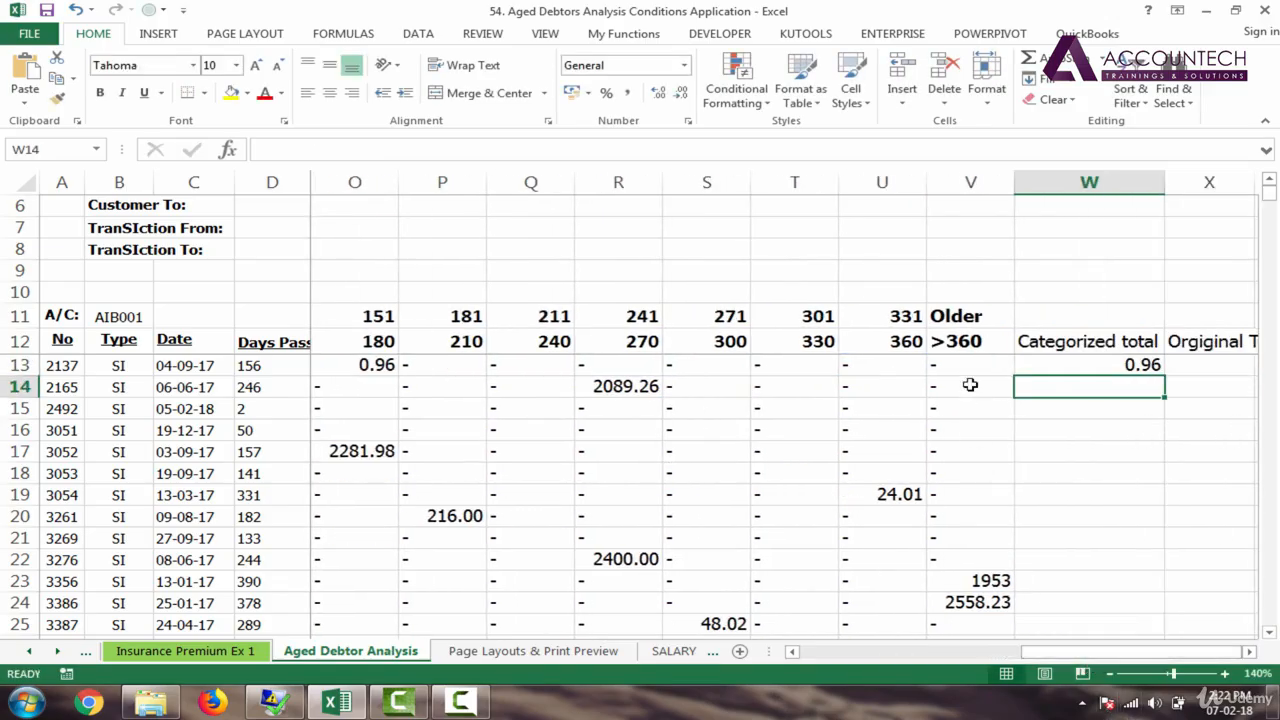
click(1018, 364)
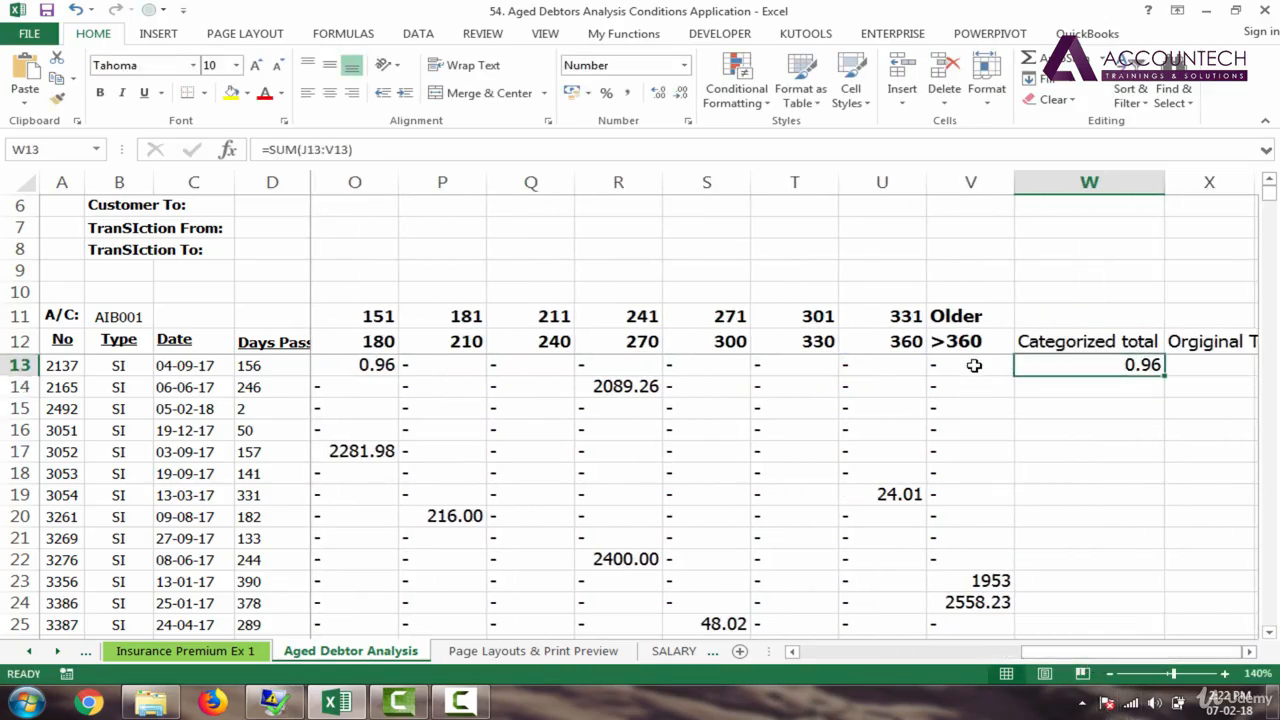
click(281, 362)
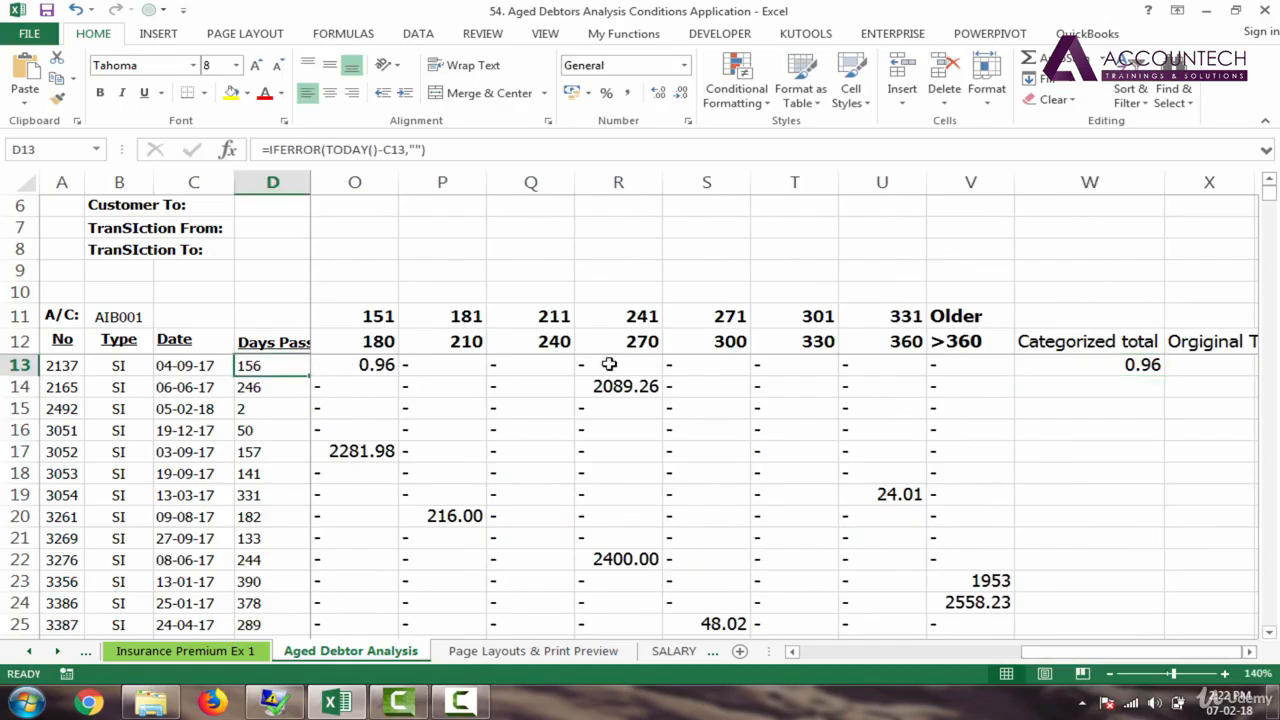
click(1135, 366)
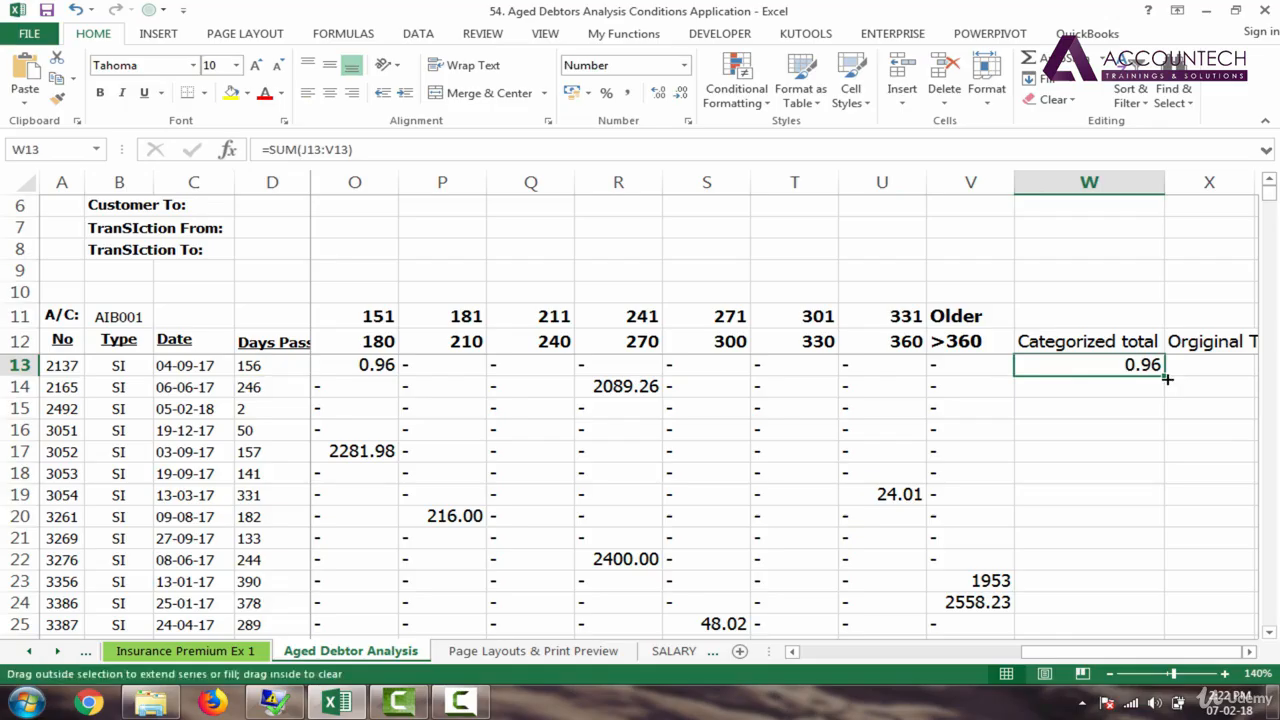
double_click(1166, 378)
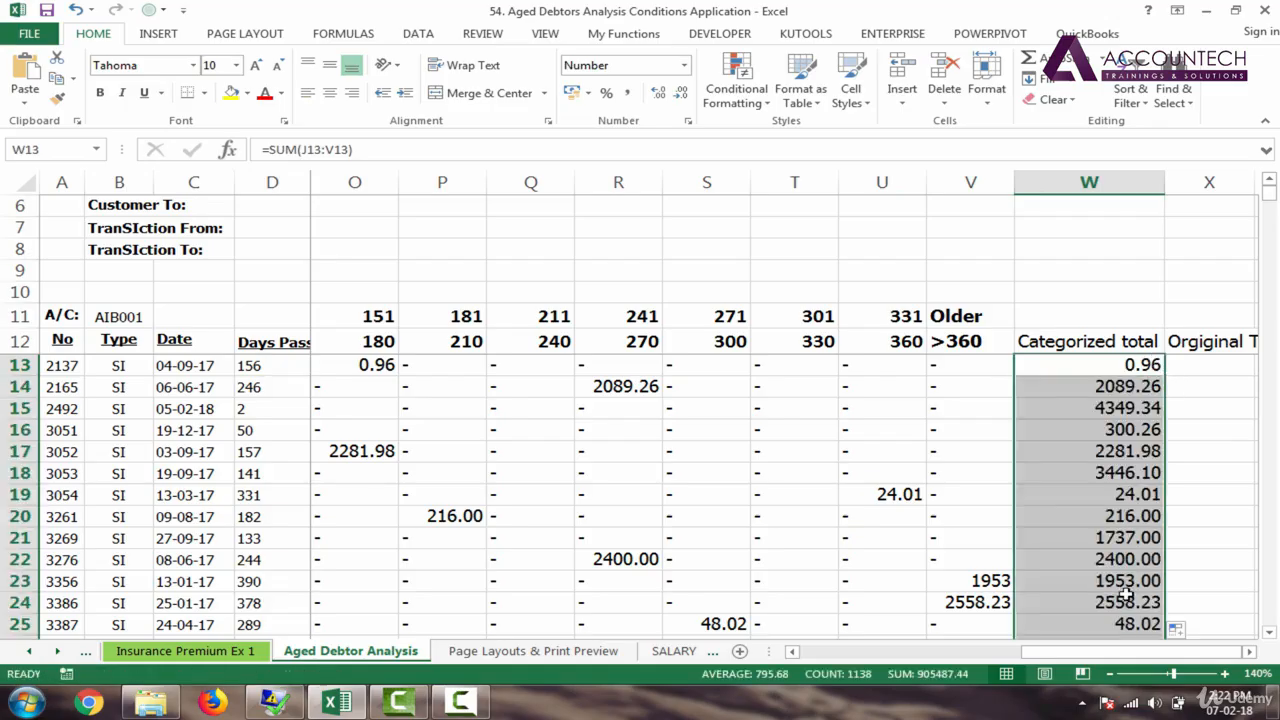
Step: Enter =I13 in X13 and fill it down the Orginal Total column
click(1214, 371)
text(=)
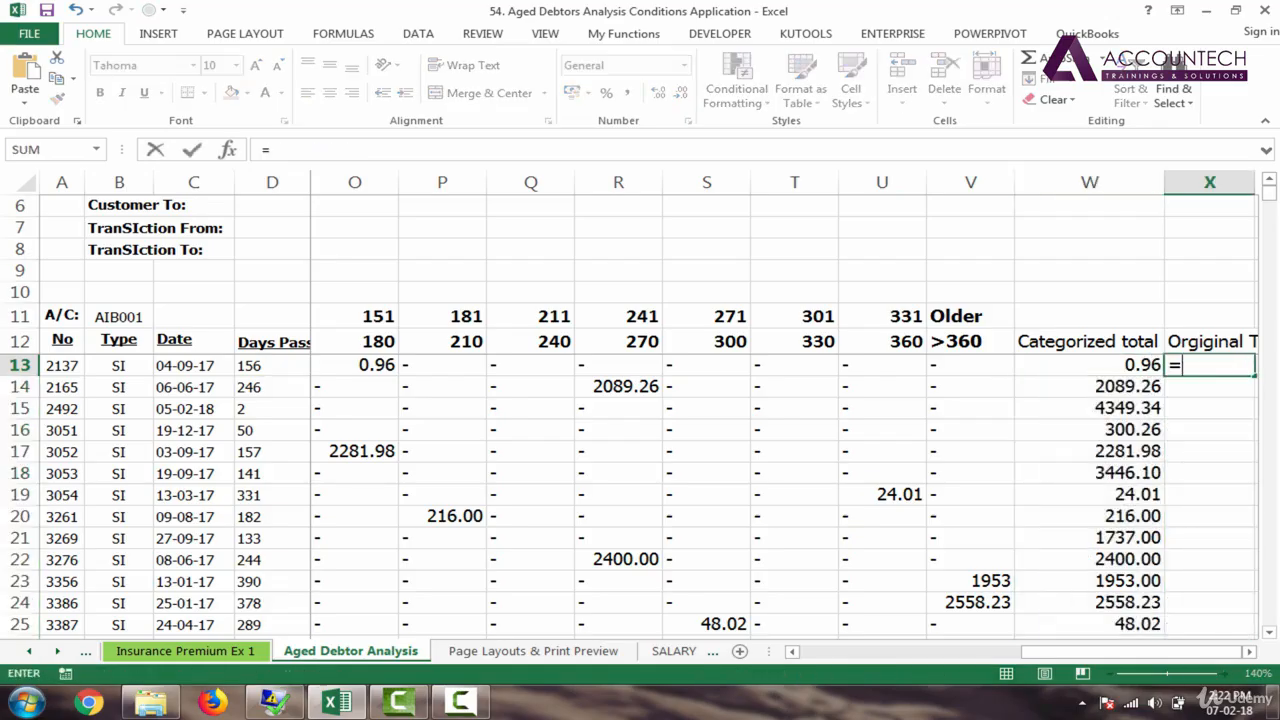
drag(1094, 655, 936, 657)
click(478, 360)
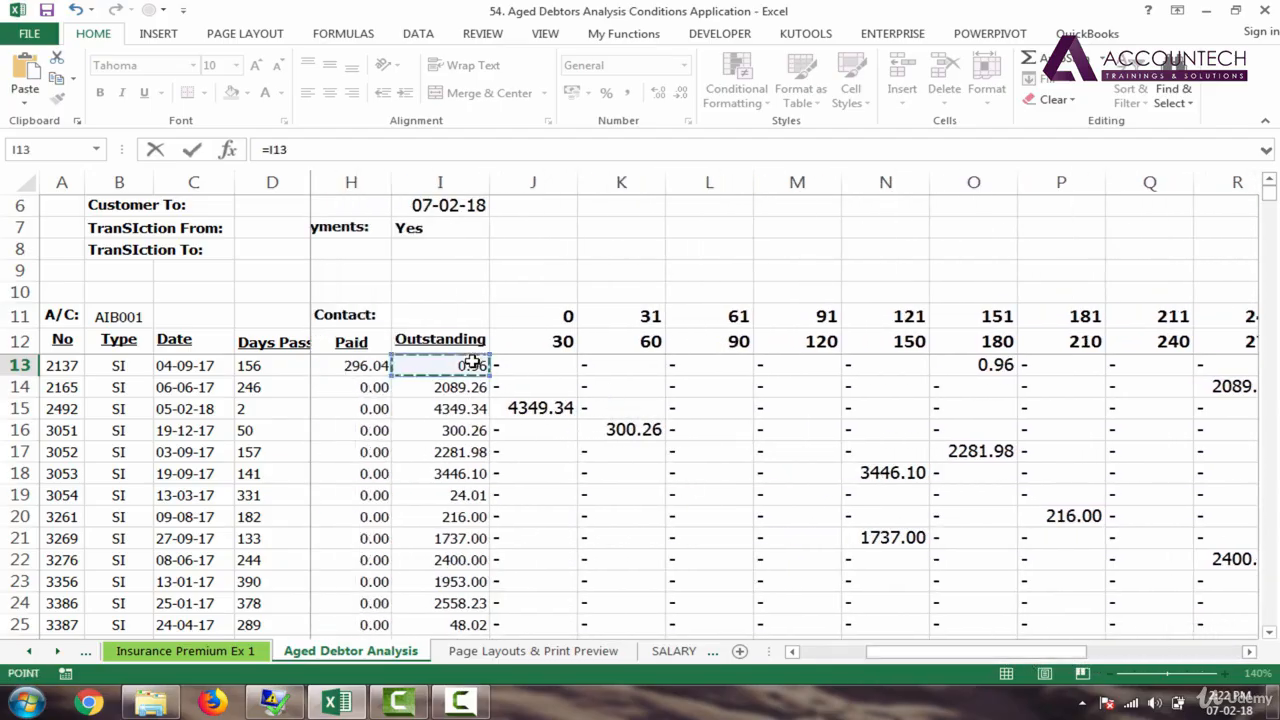
key(Return)
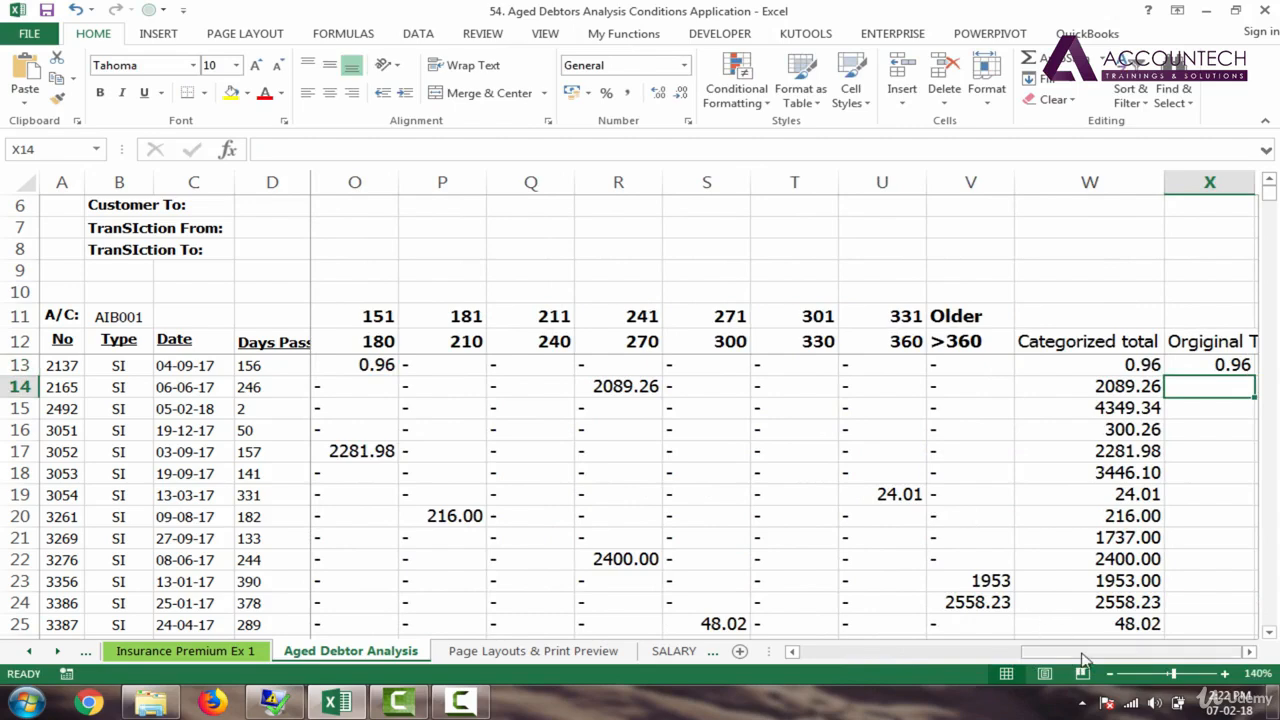
click(1236, 363)
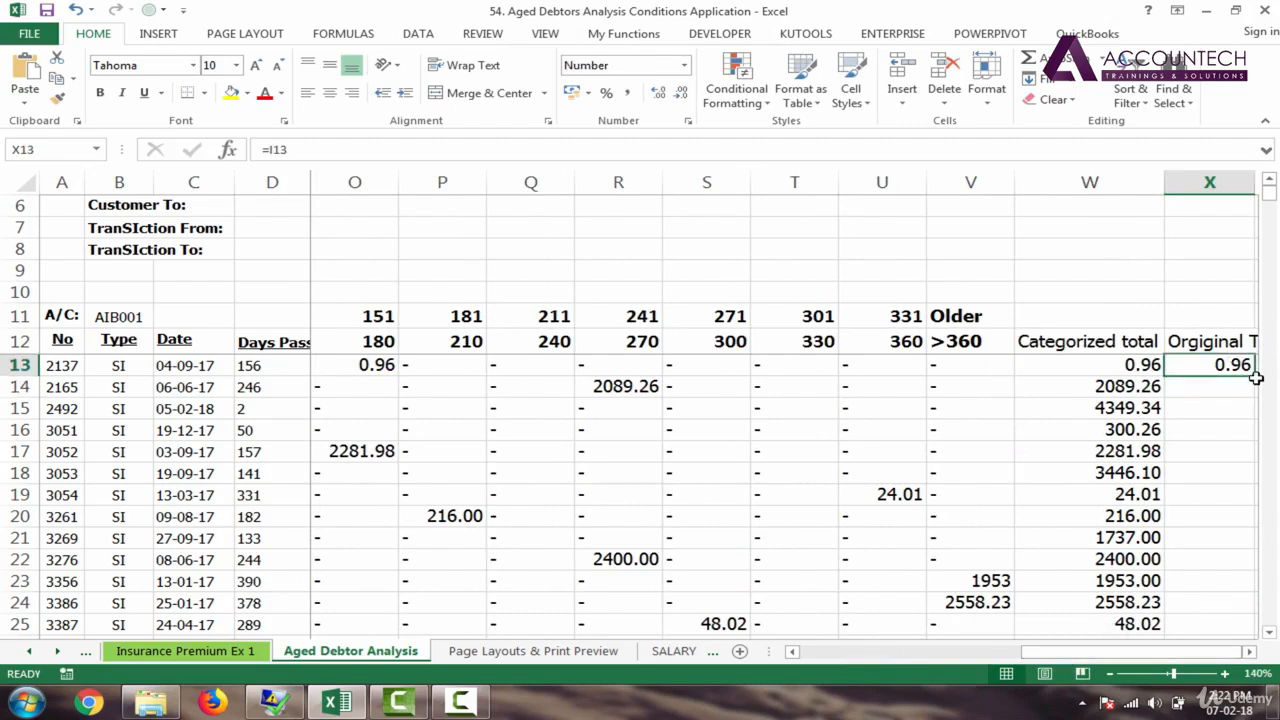
double_click(1256, 377)
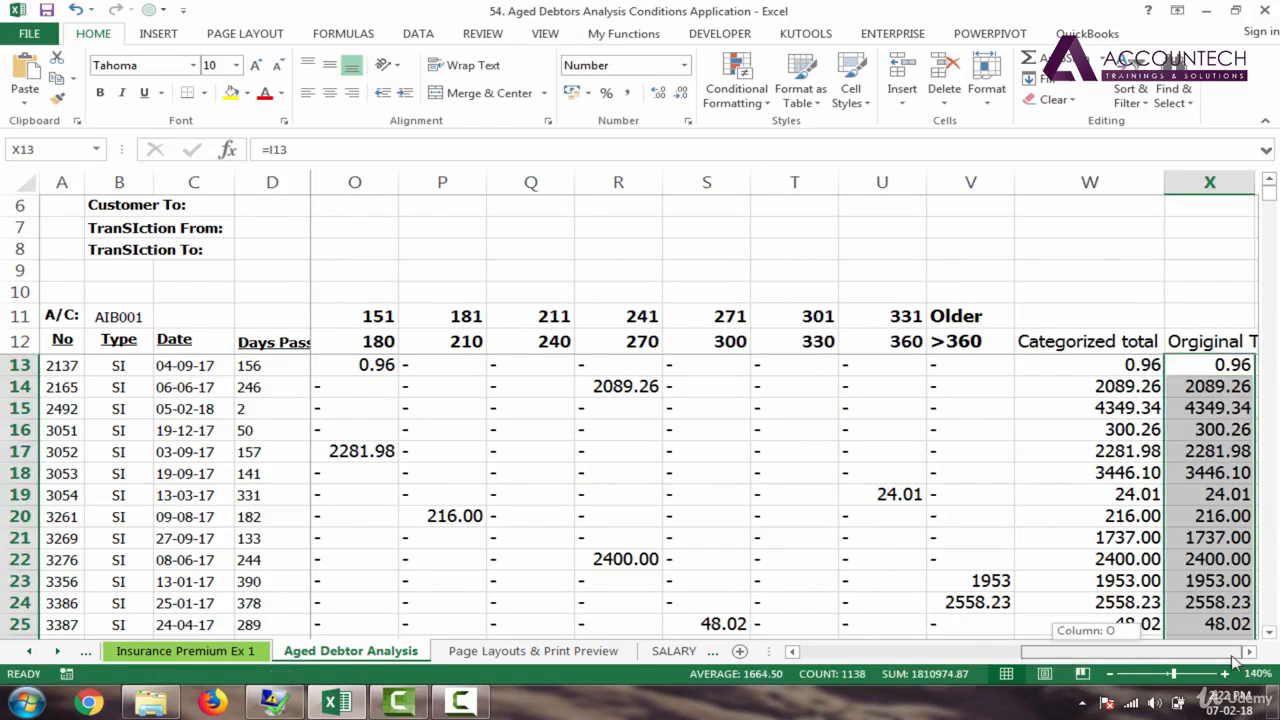
Step: Widen column X so the Orginal Total heading fits
click(1108, 305)
key(Right)
key(Right)
key(Right)
key(Right)
key(Right)
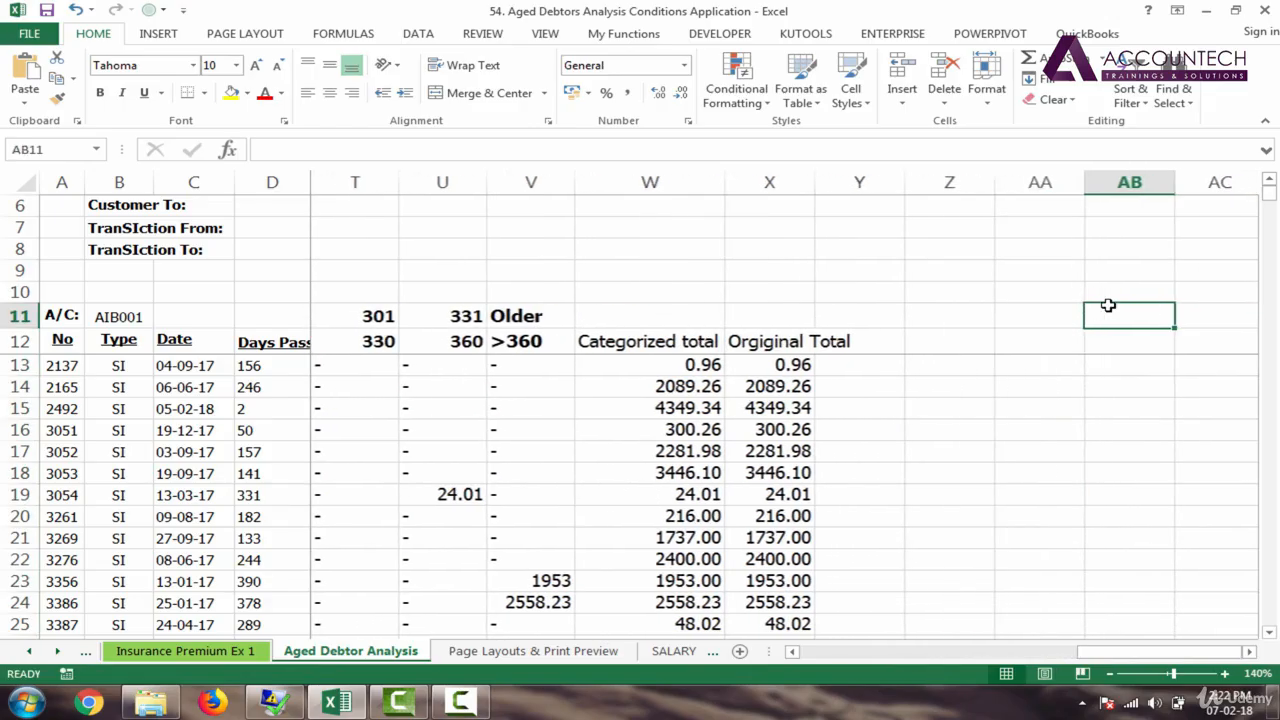
key(Left)
key(Down)
key(Left)
key(Down)
key(Left)
key(Left)
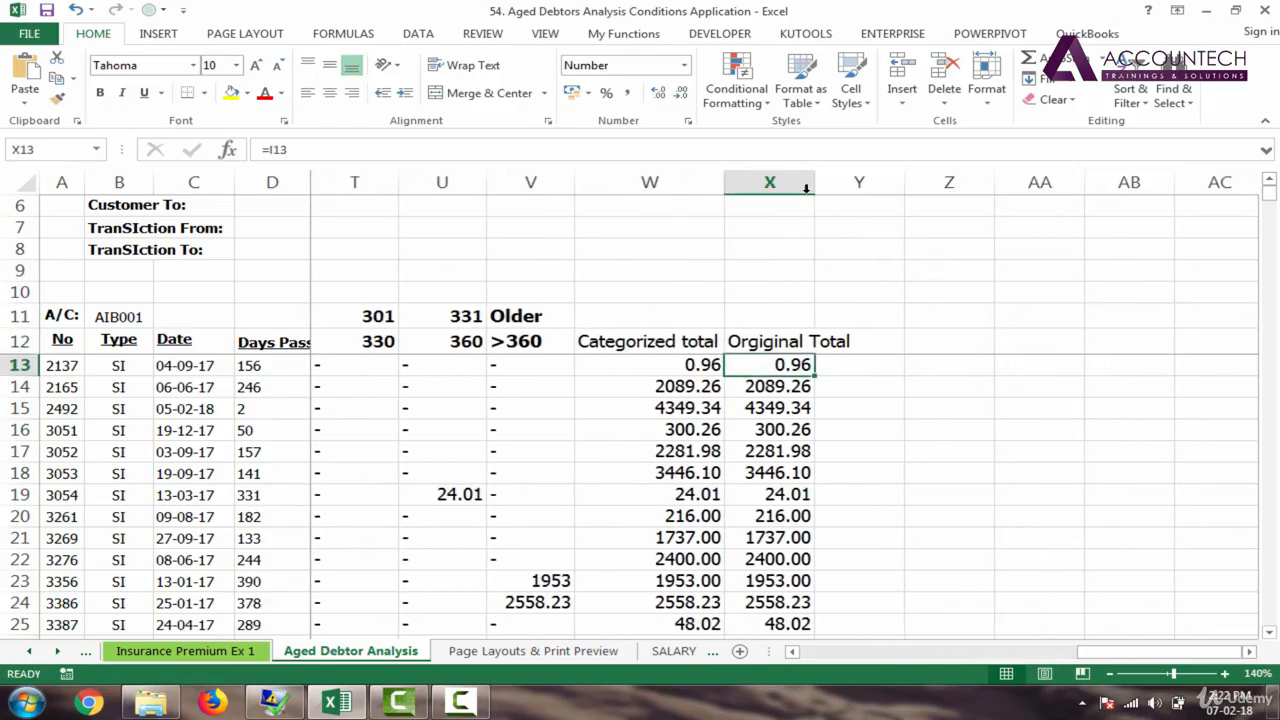
drag(812, 183, 856, 183)
Step: Add a 'Diffrence' heading in Y12 with =W13-X13 filled down the column
click(906, 347)
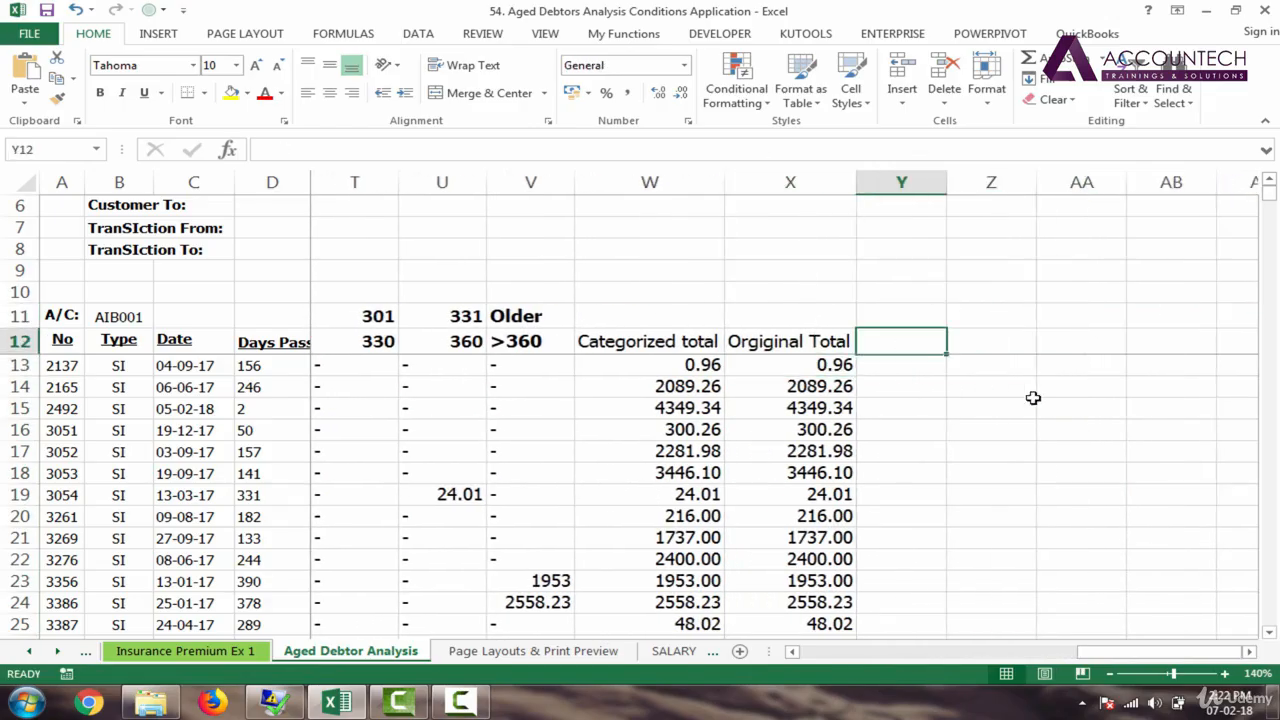
text(Diff)
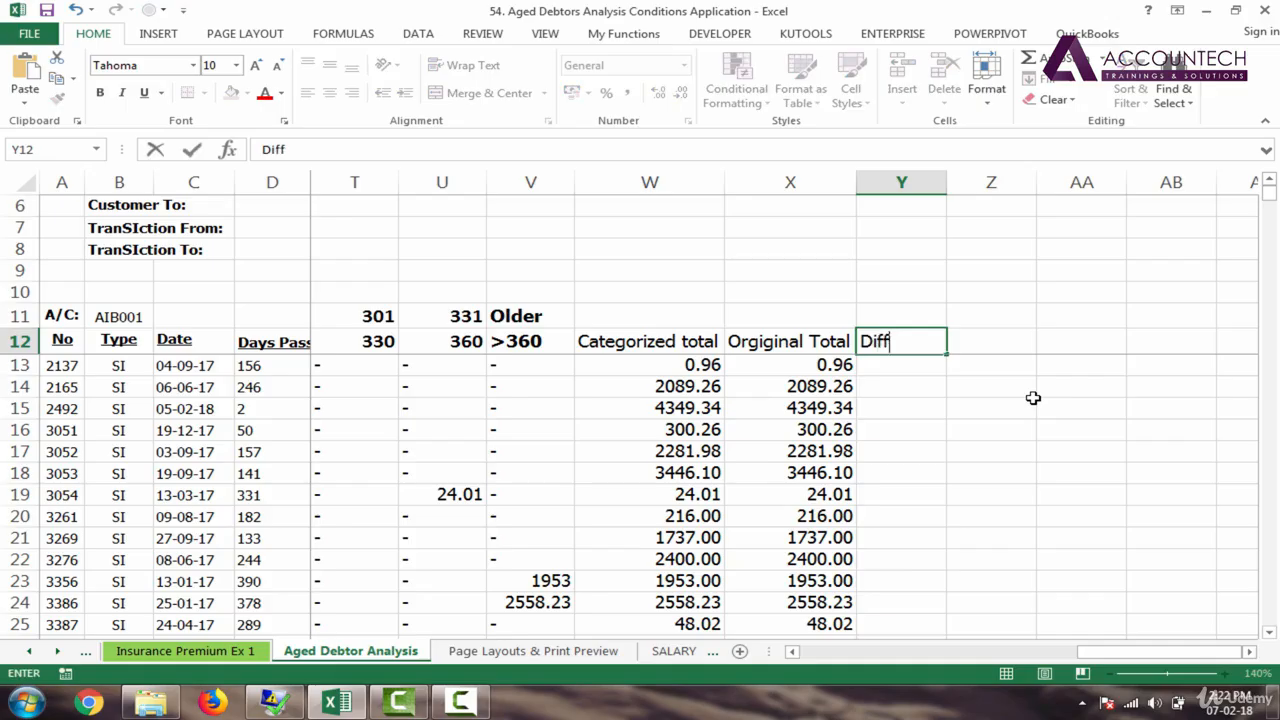
text(rence)
key(Return)
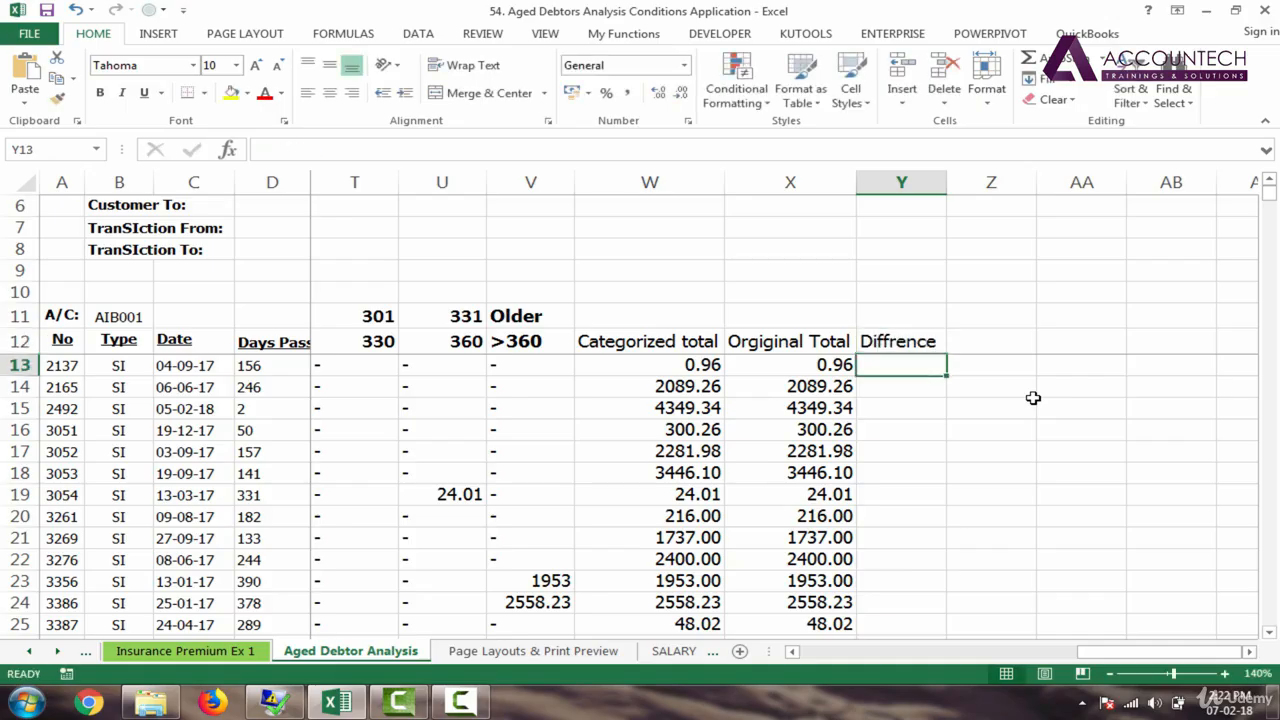
text(=)
click(709, 366)
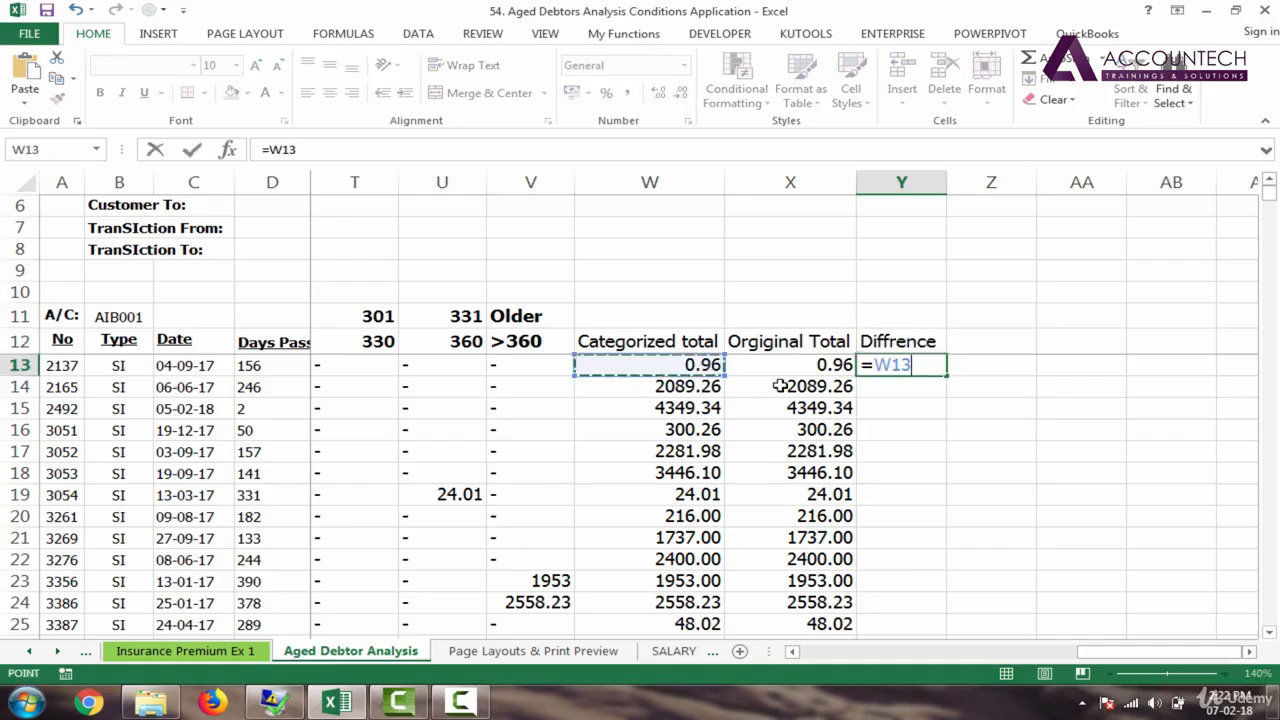
text(-)
click(794, 366)
key(Return)
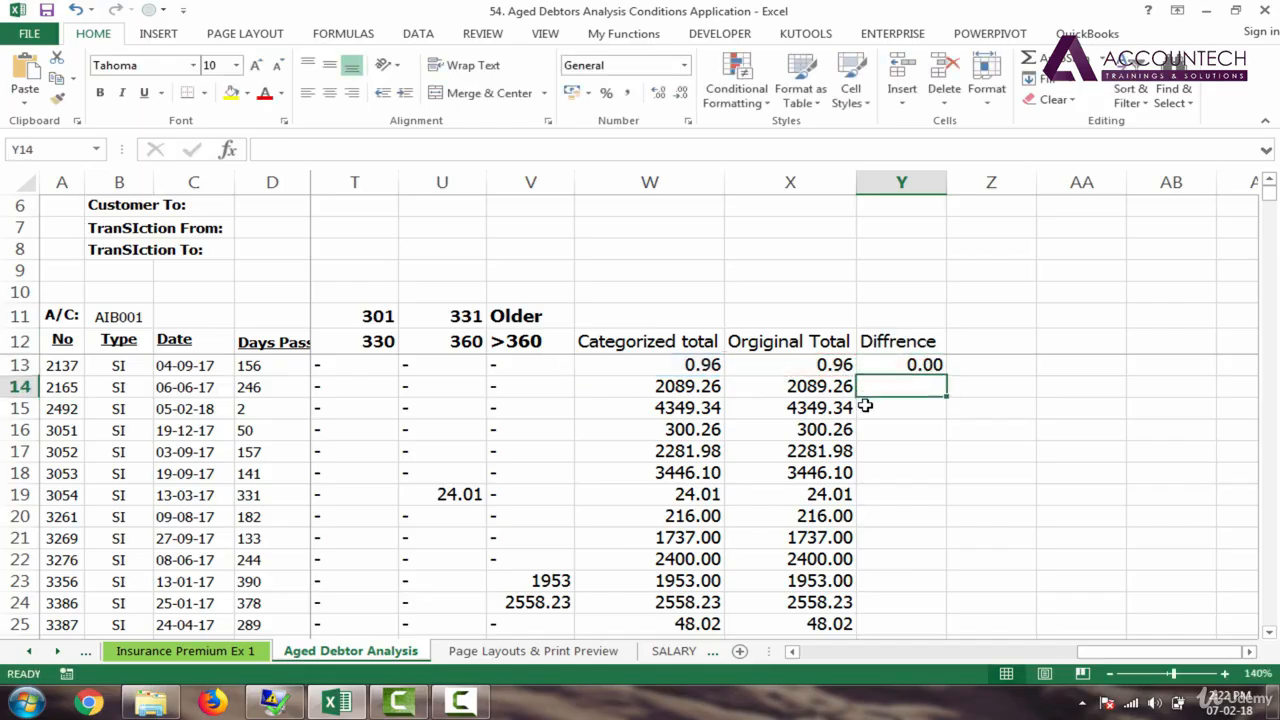
click(929, 366)
double_click(948, 377)
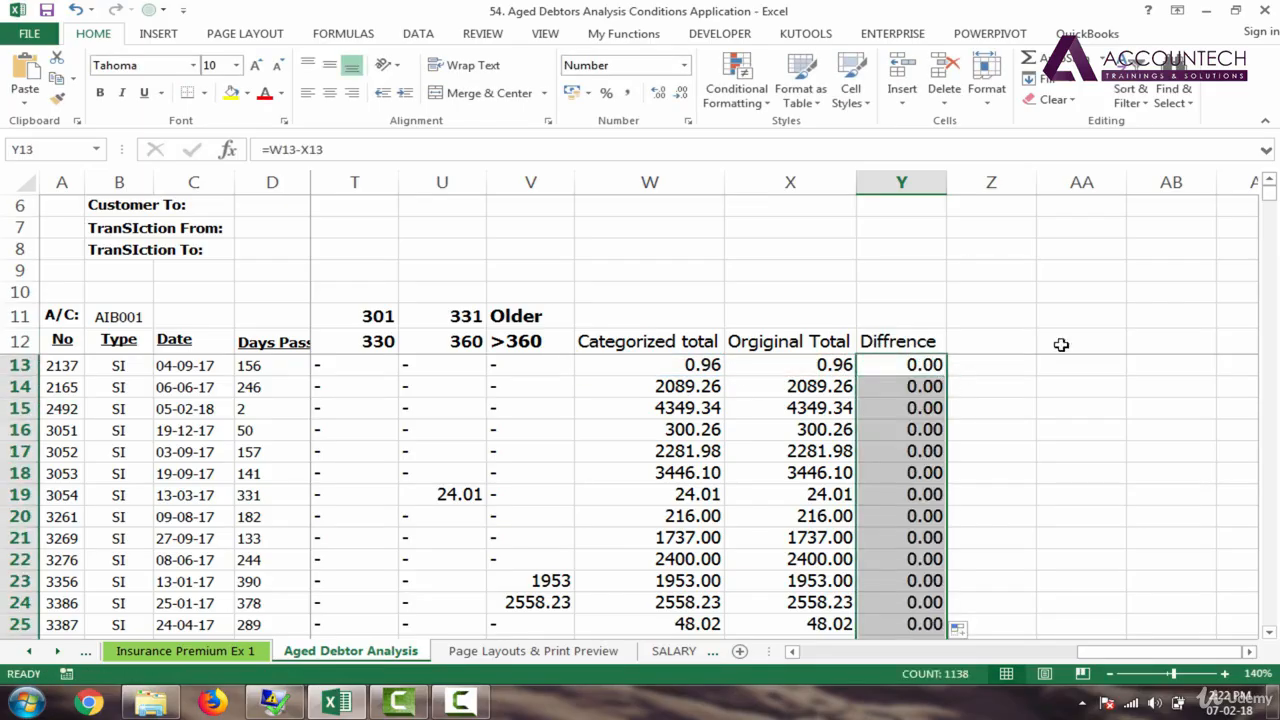
Step: Change Y13 to =IFERROR(W13-X13,"") and fill it down column Y
drag(1275, 200, 1275, 617)
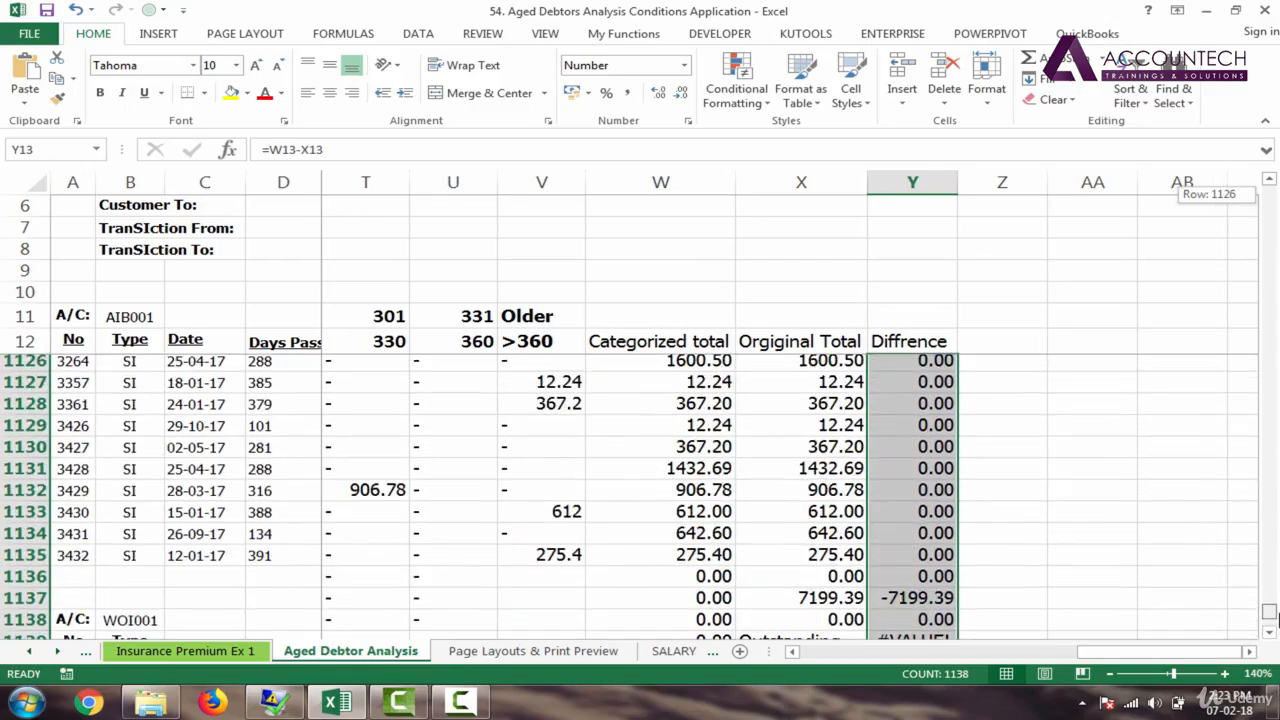
drag(1267, 465, 1274, 195)
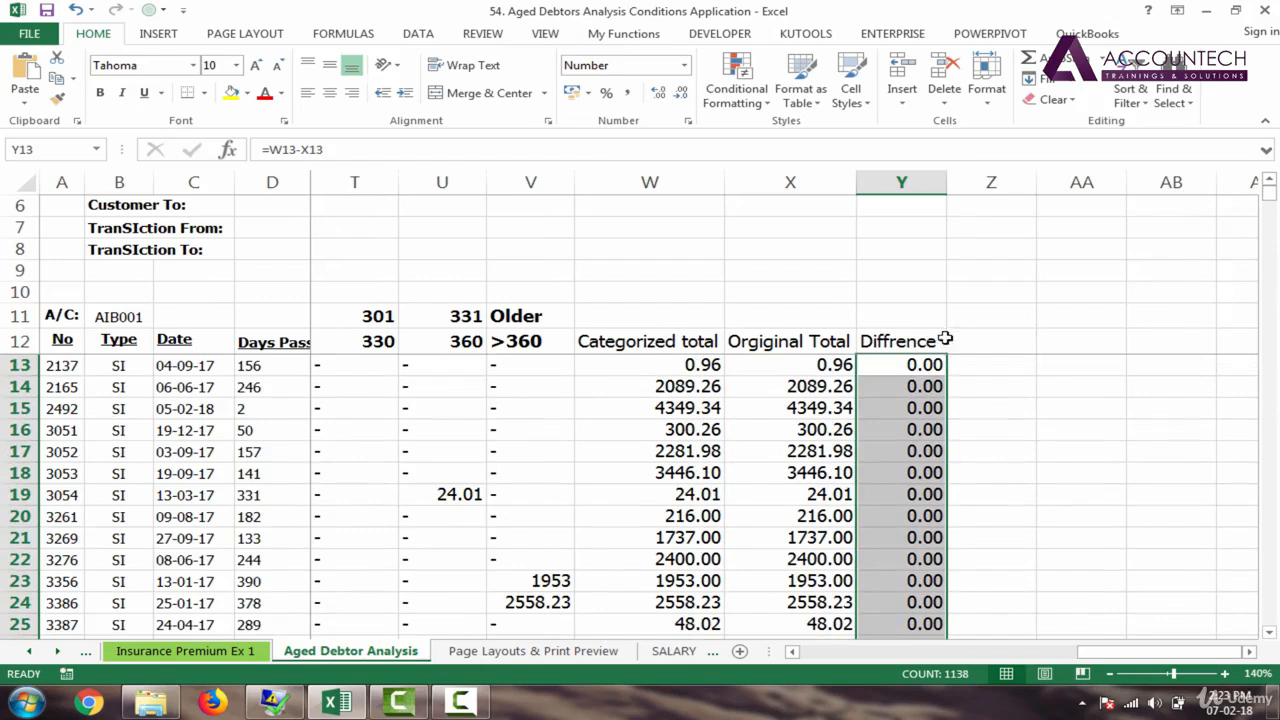
click(886, 365)
double_click(886, 365)
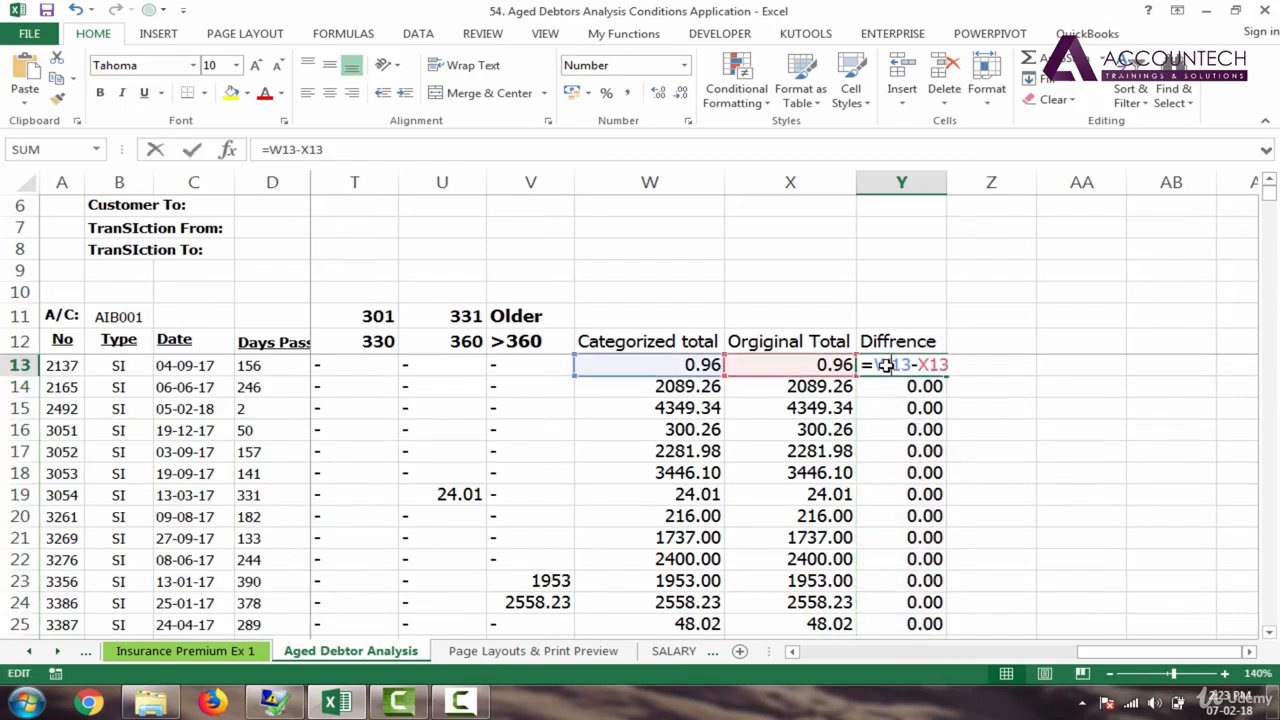
text(IF()
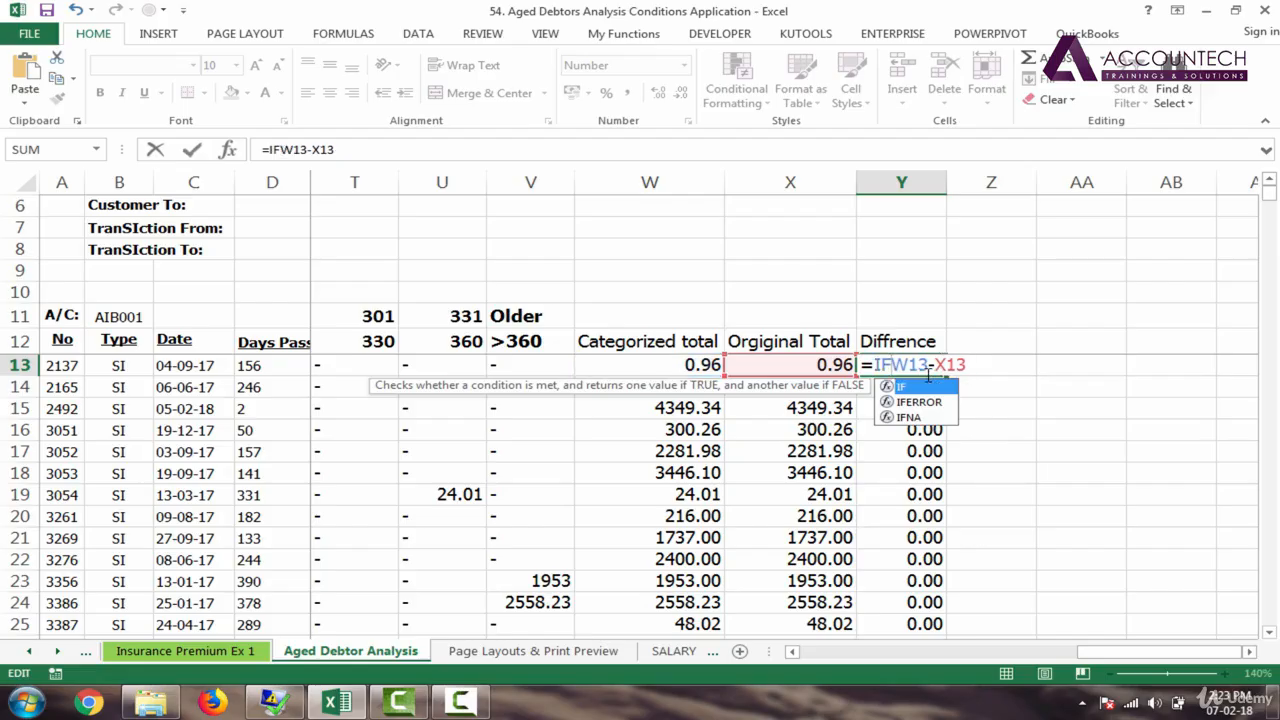
key(Down)
key(Tab)
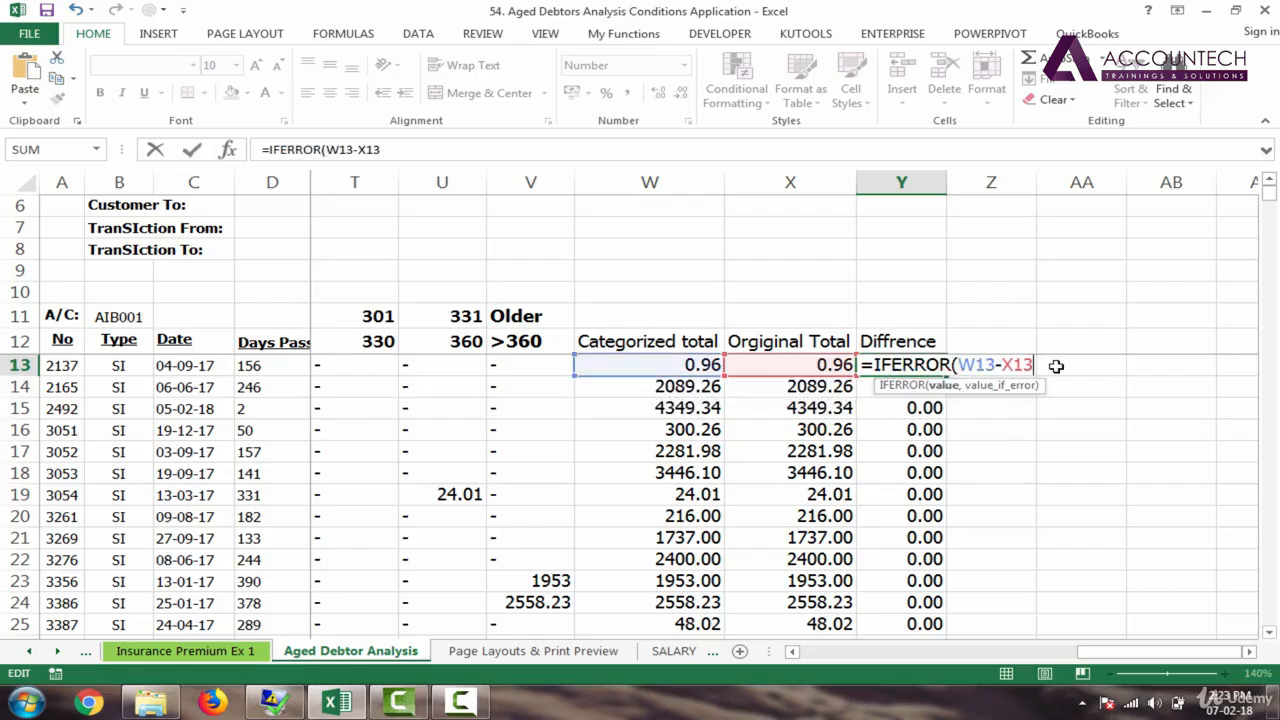
text(,)
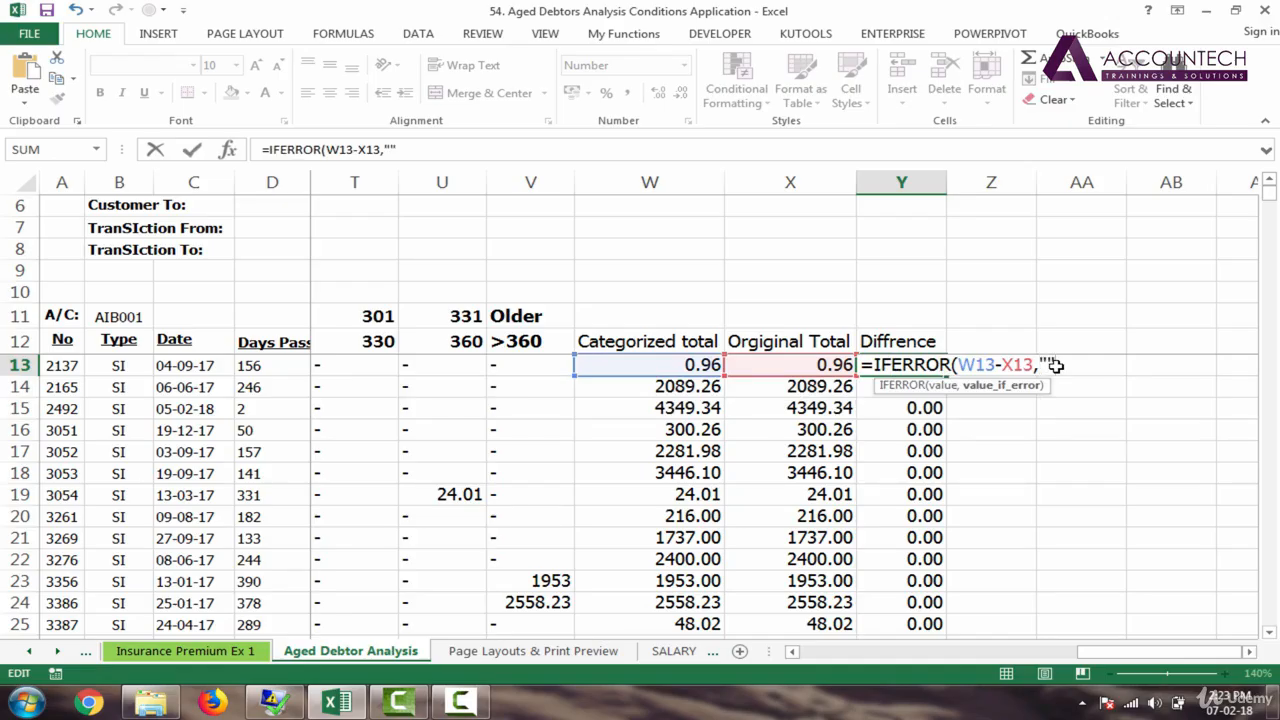
key(Return)
click(900, 365)
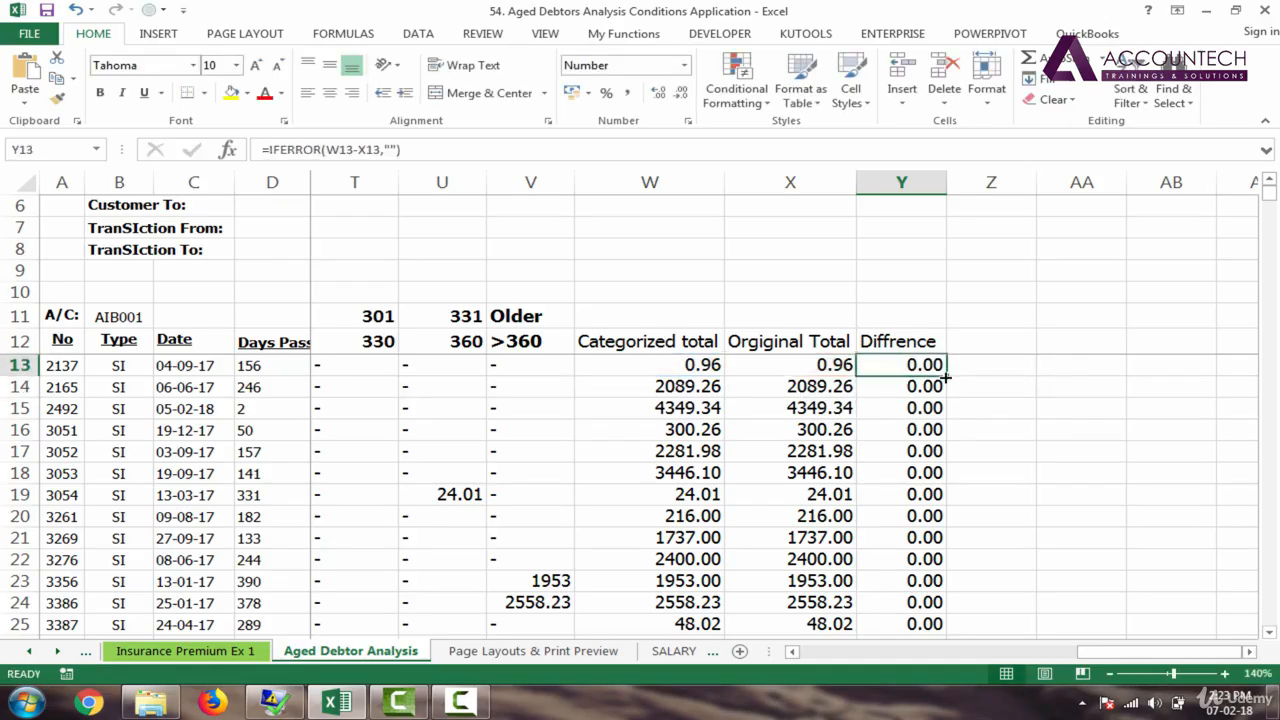
double_click(946, 375)
Step: Apply Accounting Number Format to column Y so zero differences show as dashes
click(918, 366)
click(911, 181)
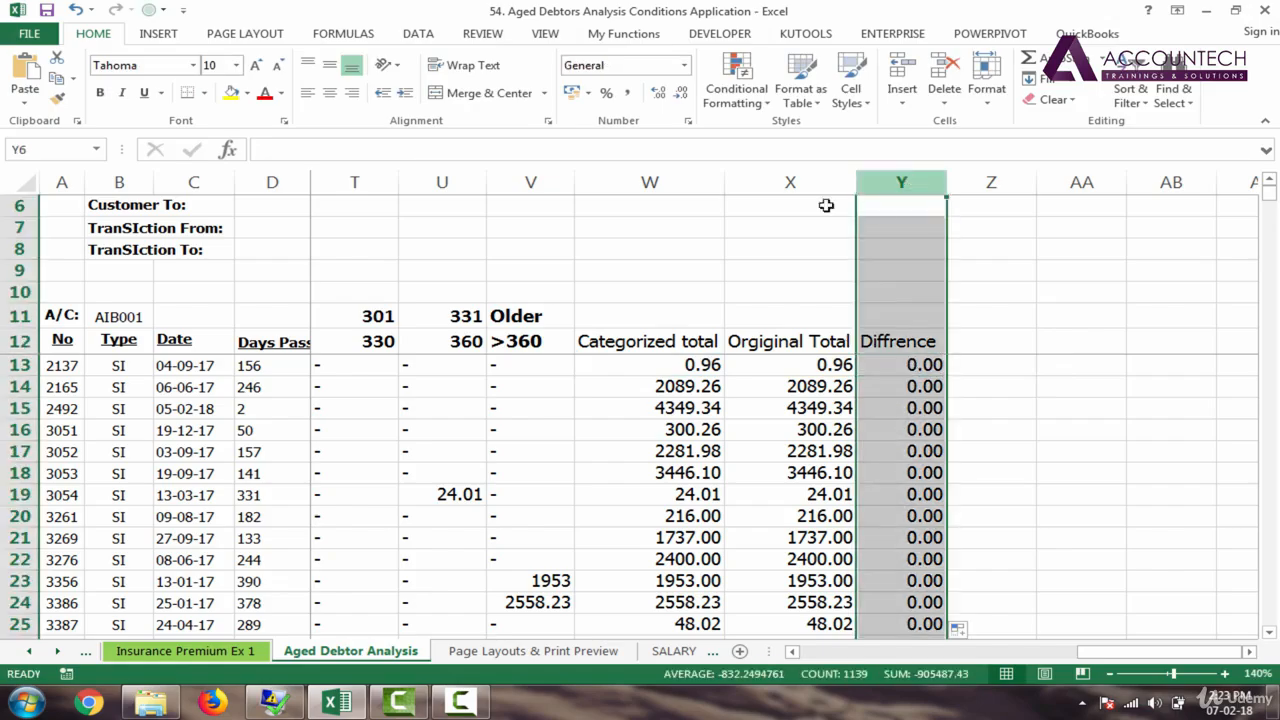
click(628, 93)
click(921, 344)
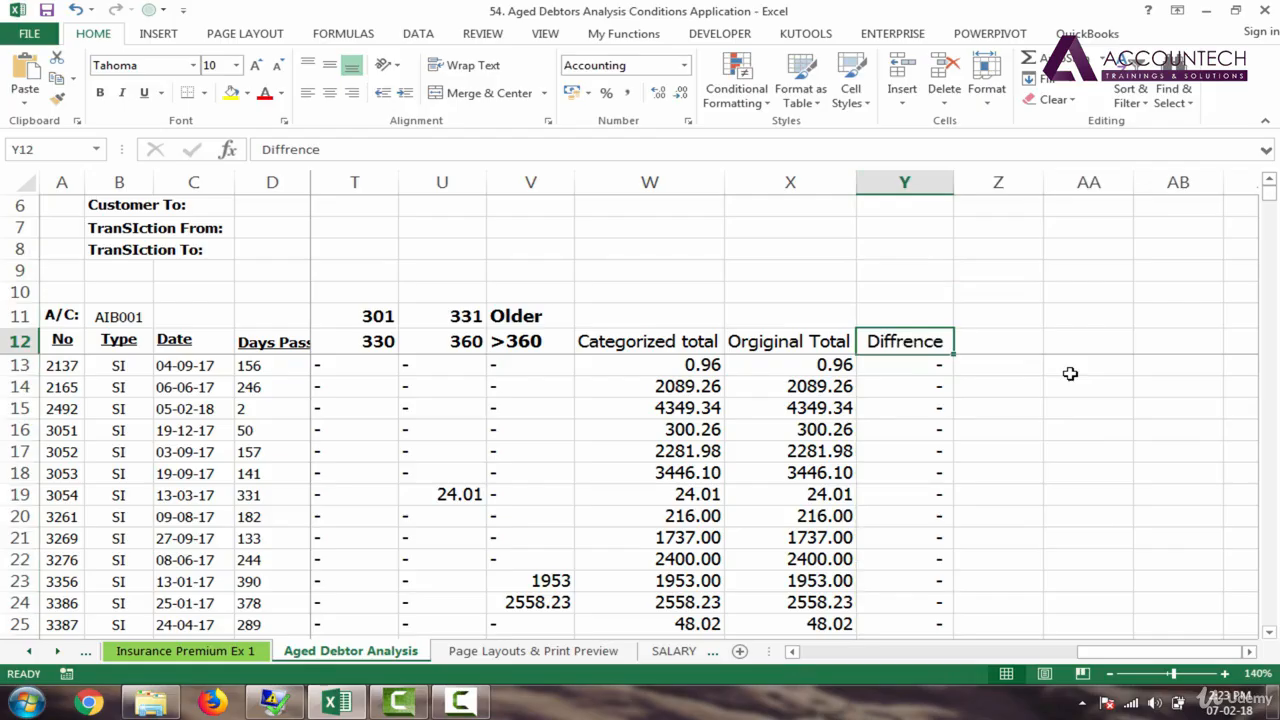
click(936, 373)
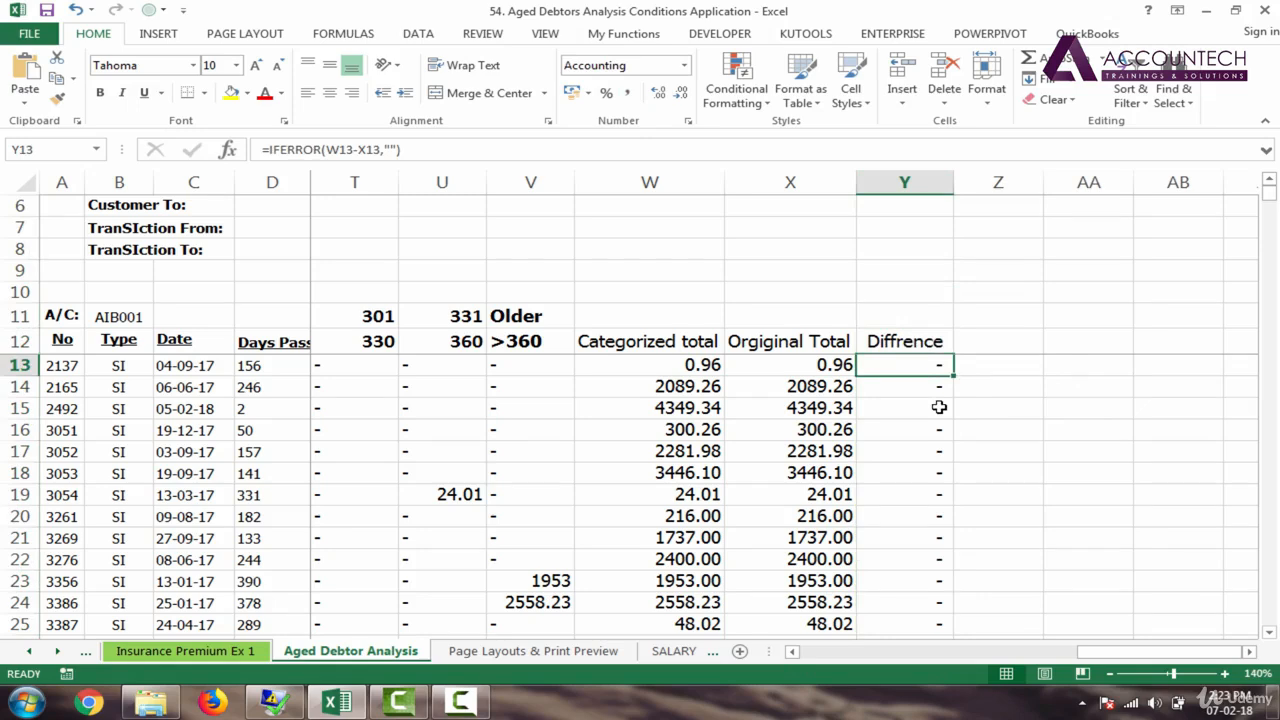
key(Up)
key(Up)
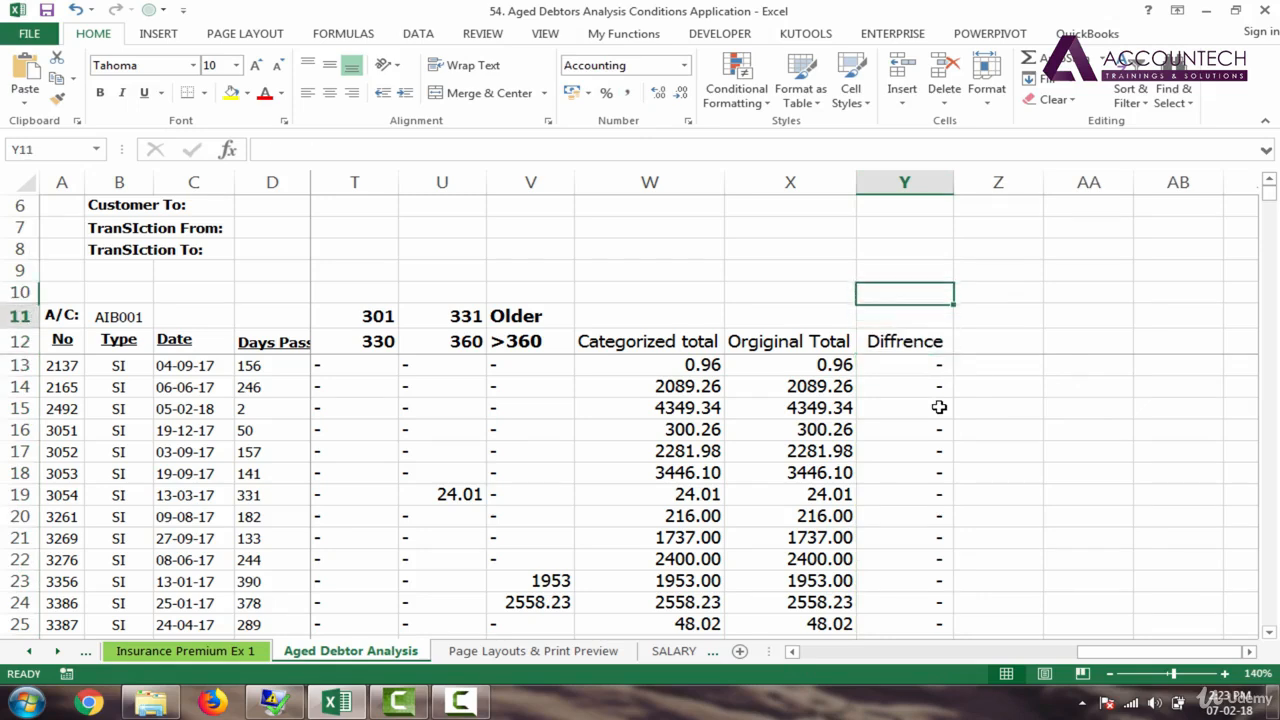
key(Down)
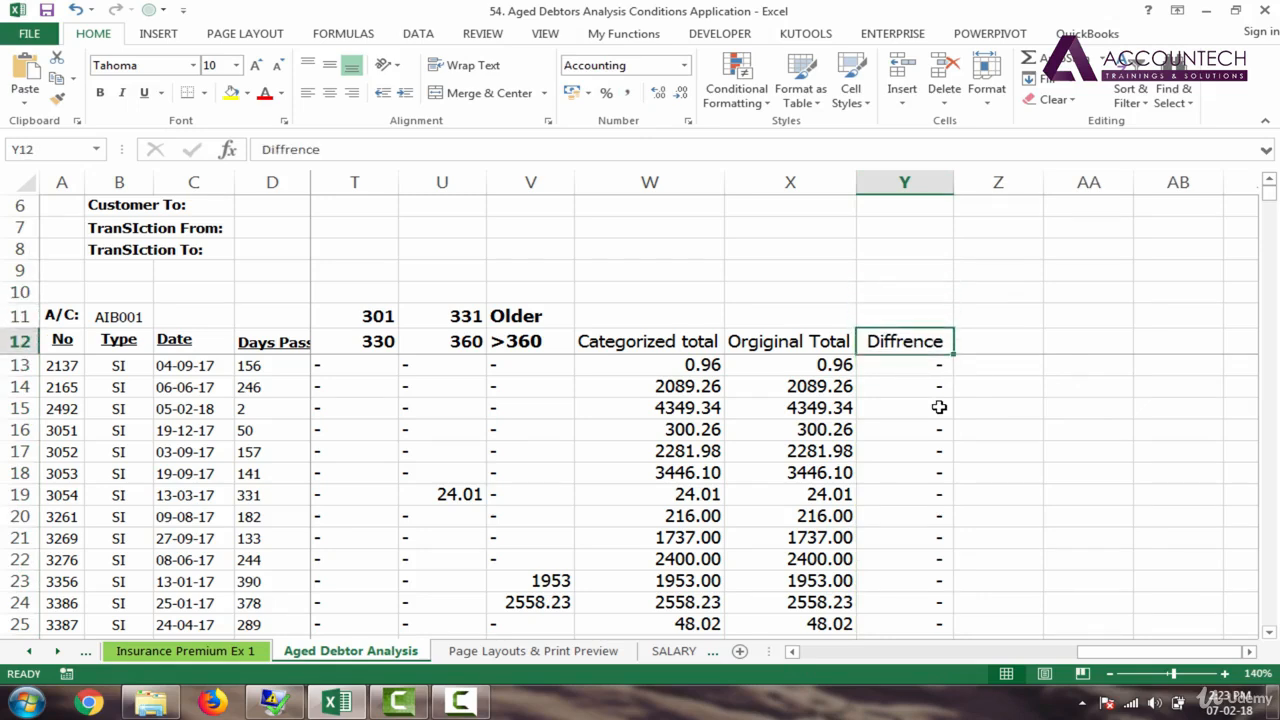
key(Down)
key(Down)
key(Down)
key(Down)
key(Down)
key(Down)
key(Down)
key(Down)
key(Down)
key(Down)
key(Down)
key(Down)
key(Down)
key(Down)
key(Down)
key(Down)
key(Down)
key(Down)
key(Down)
key(Down)
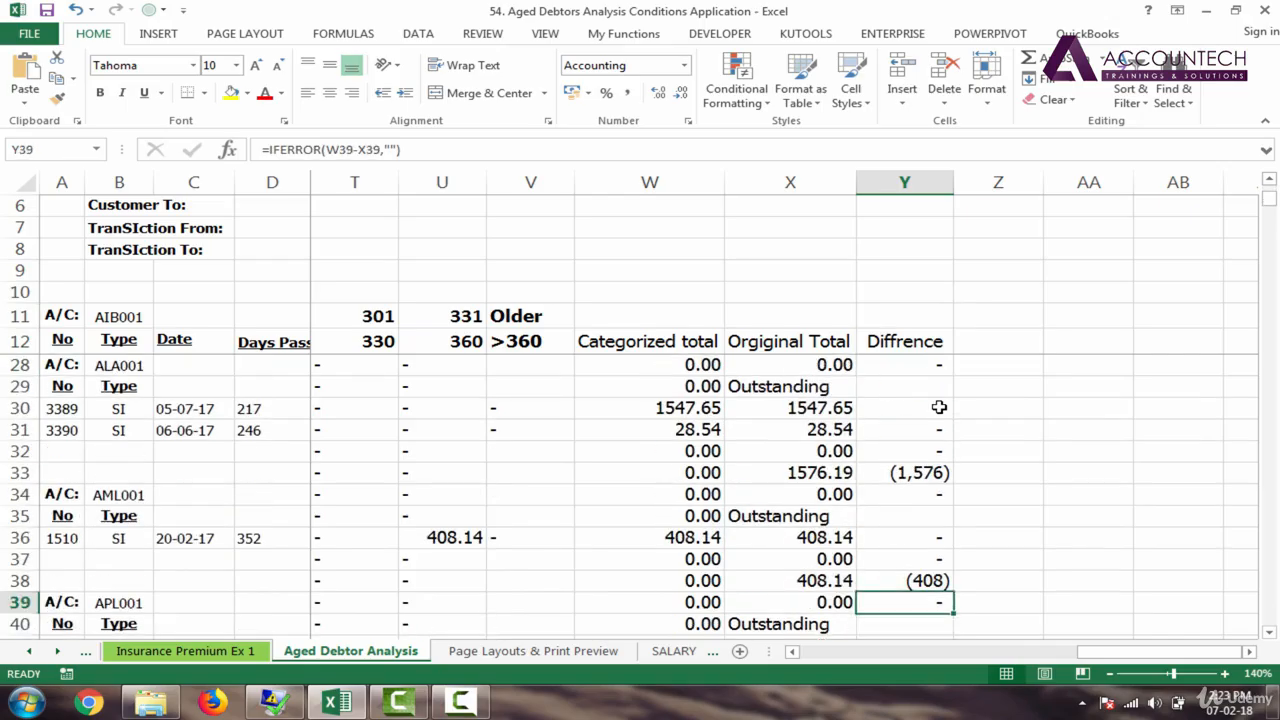
key(Up)
key(Up)
key(Up)
key(Up)
key(Up)
key(Up)
key(Up)
key(Up)
key(Up)
key(Up)
key(Up)
key(Up)
key(Up)
key(Up)
key(Up)
key(Up)
key(Up)
key(Up)
key(Up)
key(Up)
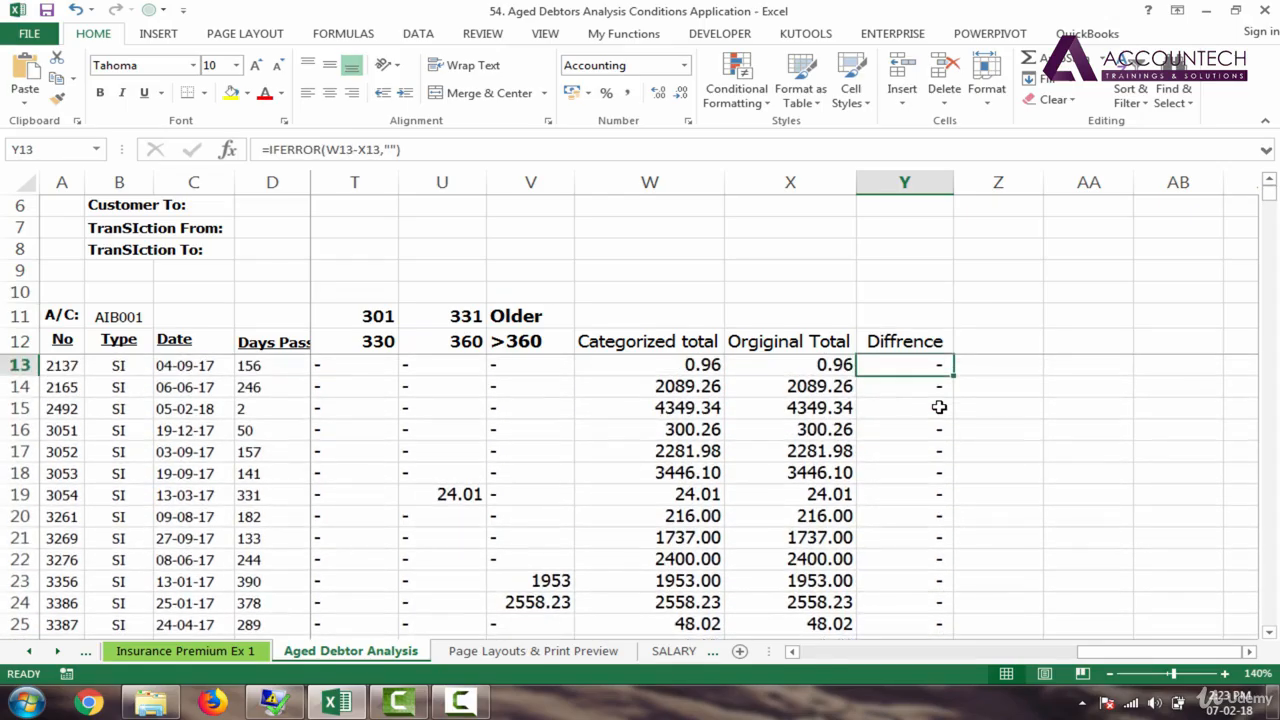
key(Up)
key(Down)
key(Down)
key(Down)
key(Down)
key(Down)
key(Down)
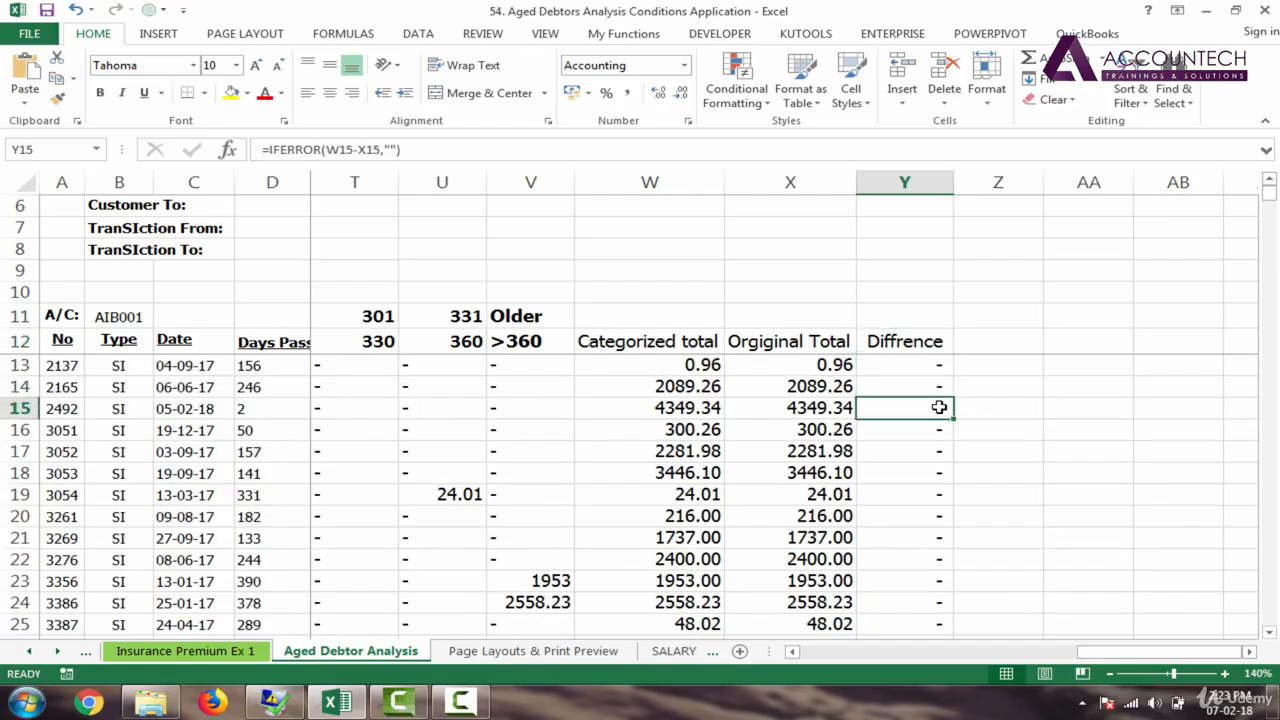
key(Down)
key(Down)
key(Down)
key(Down)
key(Down)
key(Down)
key(Down)
key(Down)
key(Down)
key(Down)
key(Down)
key(Down)
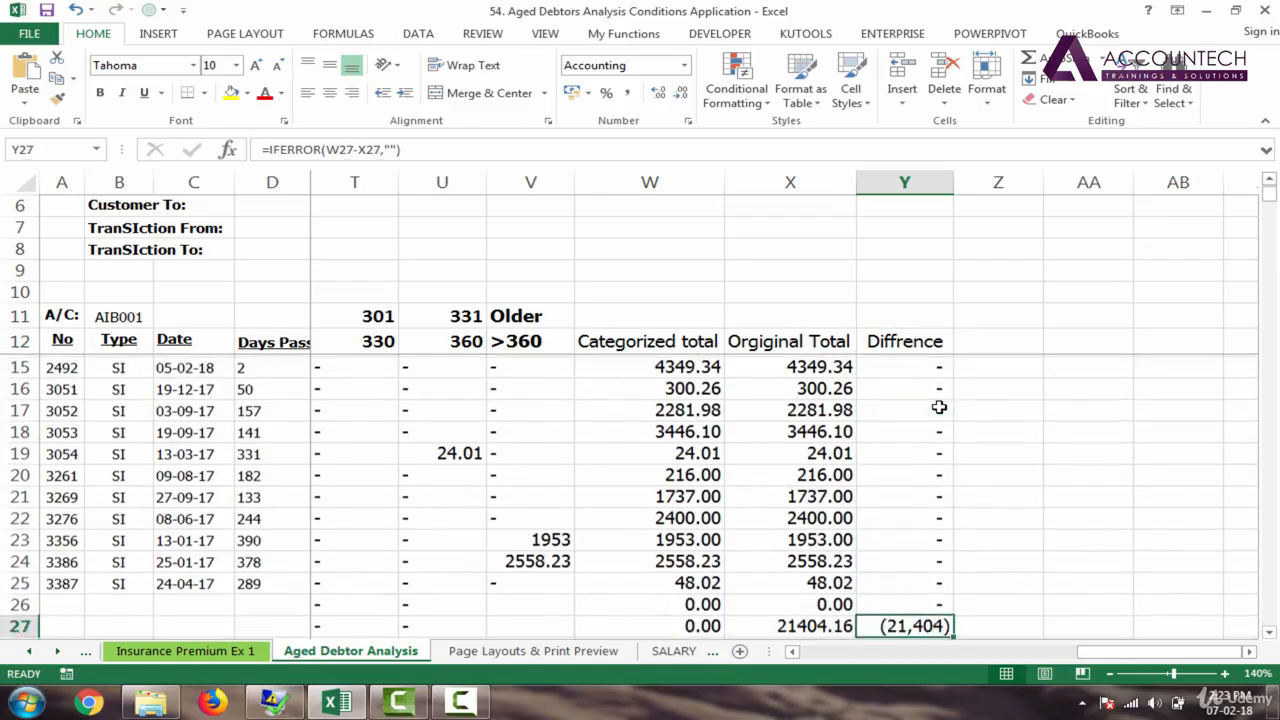
key(Up)
key(Up)
key(Up)
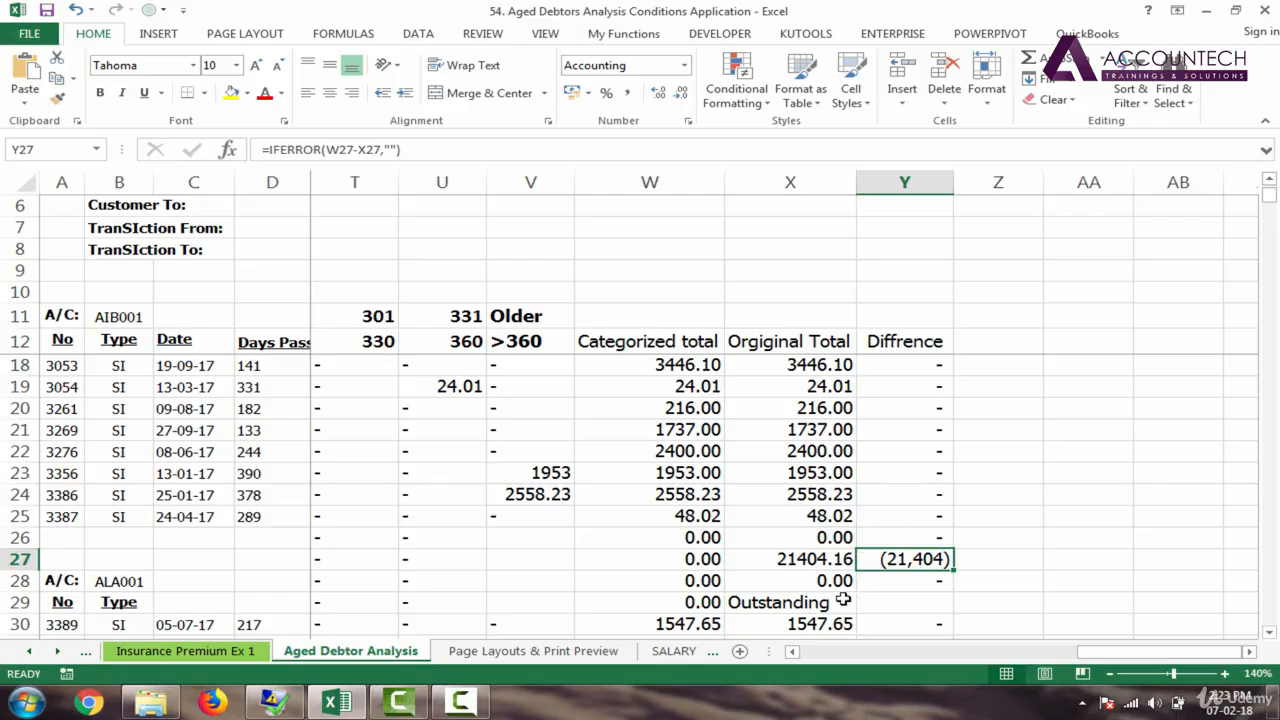
key(Left)
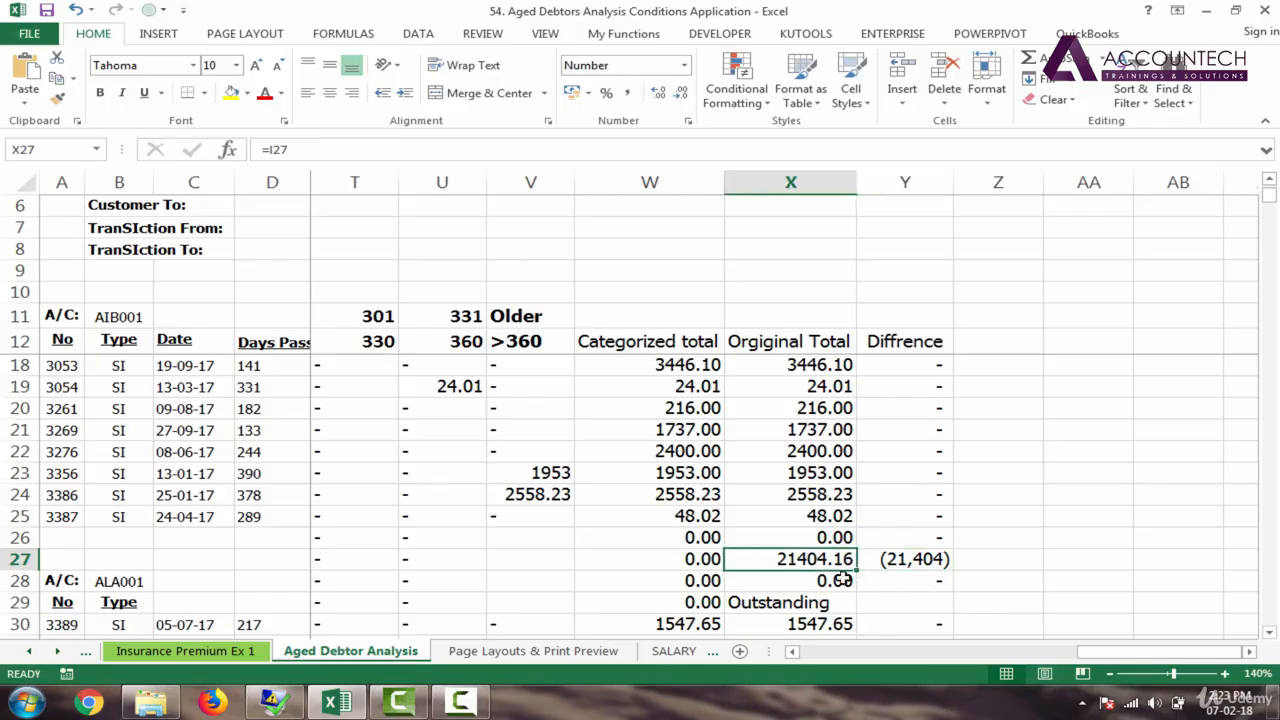
click(880, 620)
key(Down)
key(Left)
key(Down)
key(Down)
key(Down)
key(Down)
key(Down)
key(Down)
key(Down)
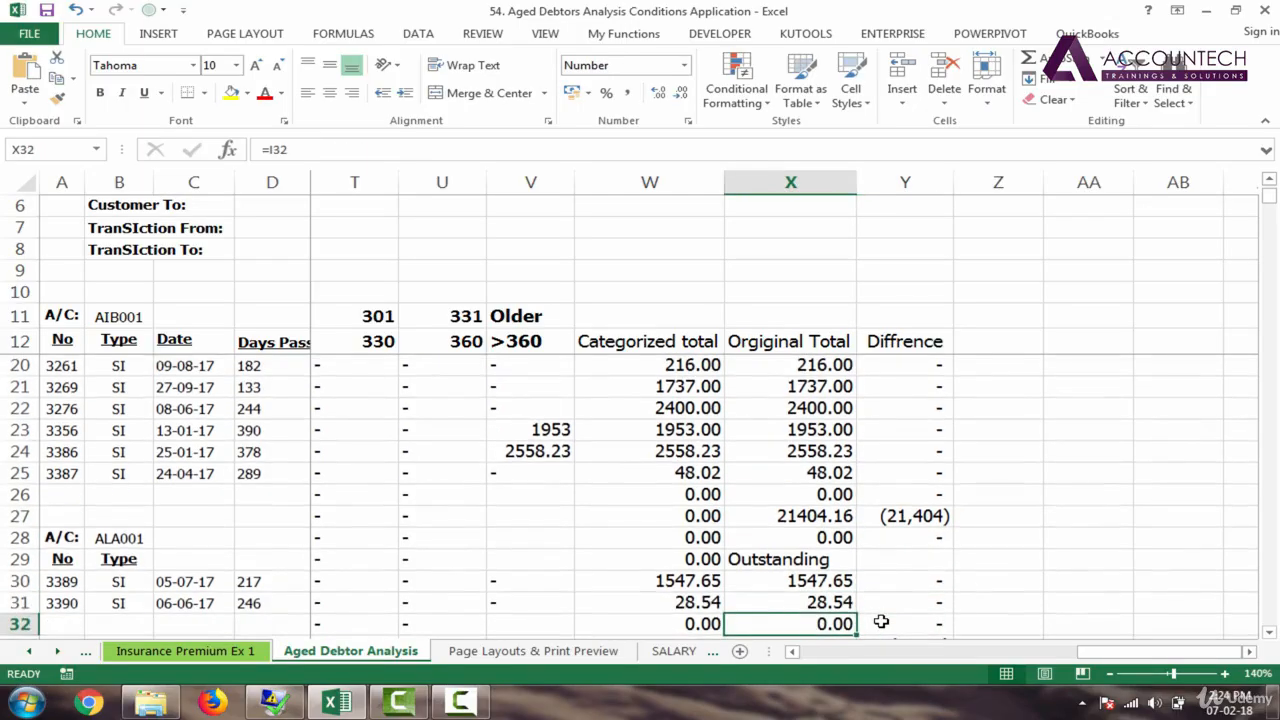
key(Up)
key(Up)
key(Up)
key(Up)
key(Up)
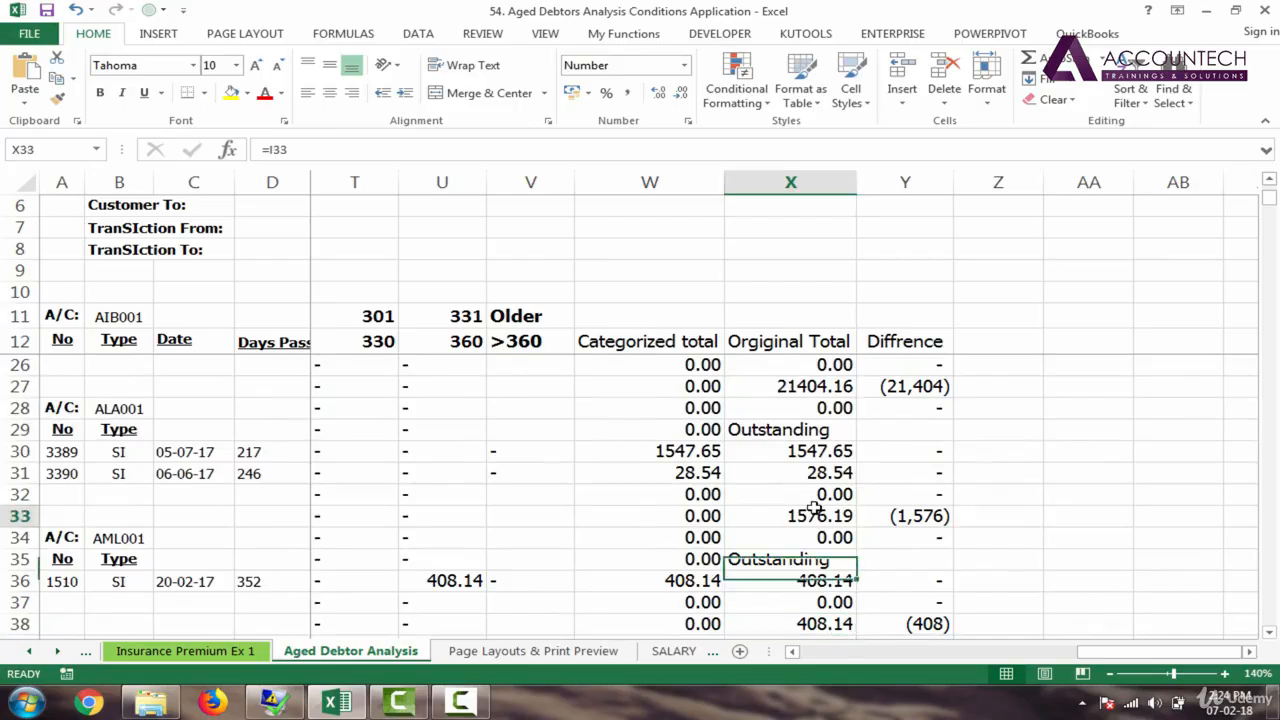
drag(1104, 655, 835, 657)
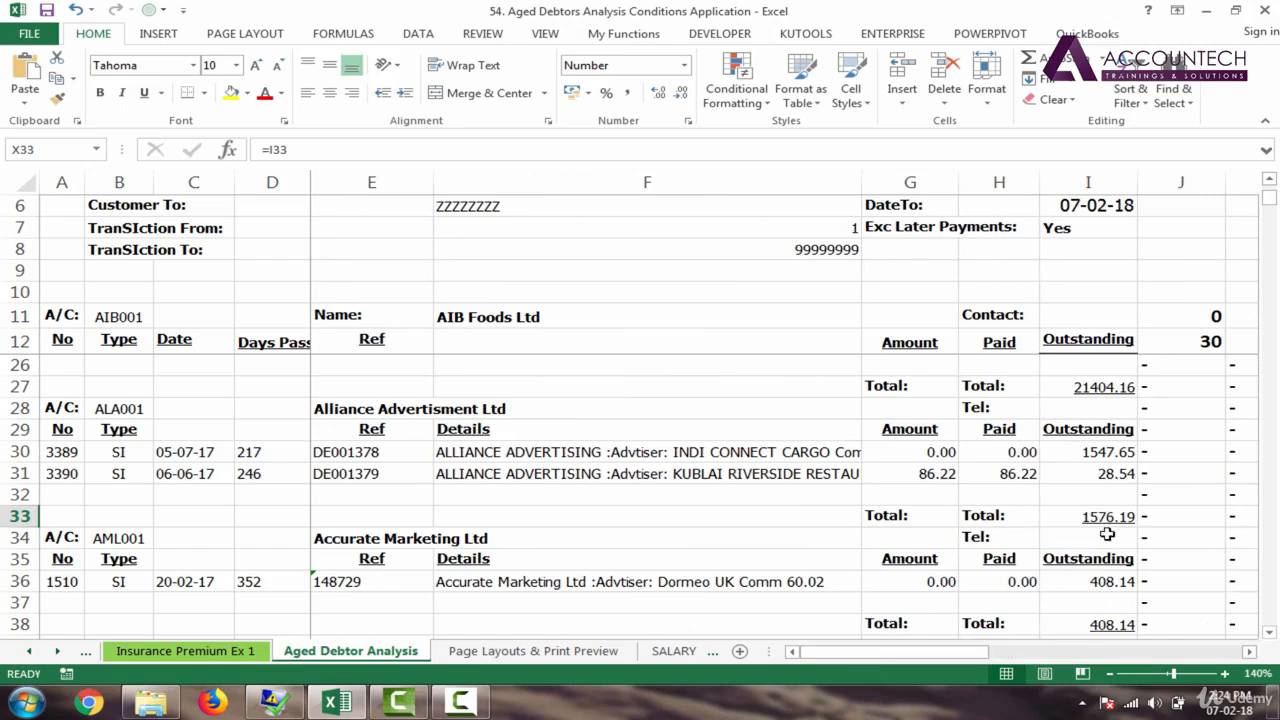
drag(940, 651, 1240, 649)
drag(1273, 200, 1268, 172)
click(1076, 366)
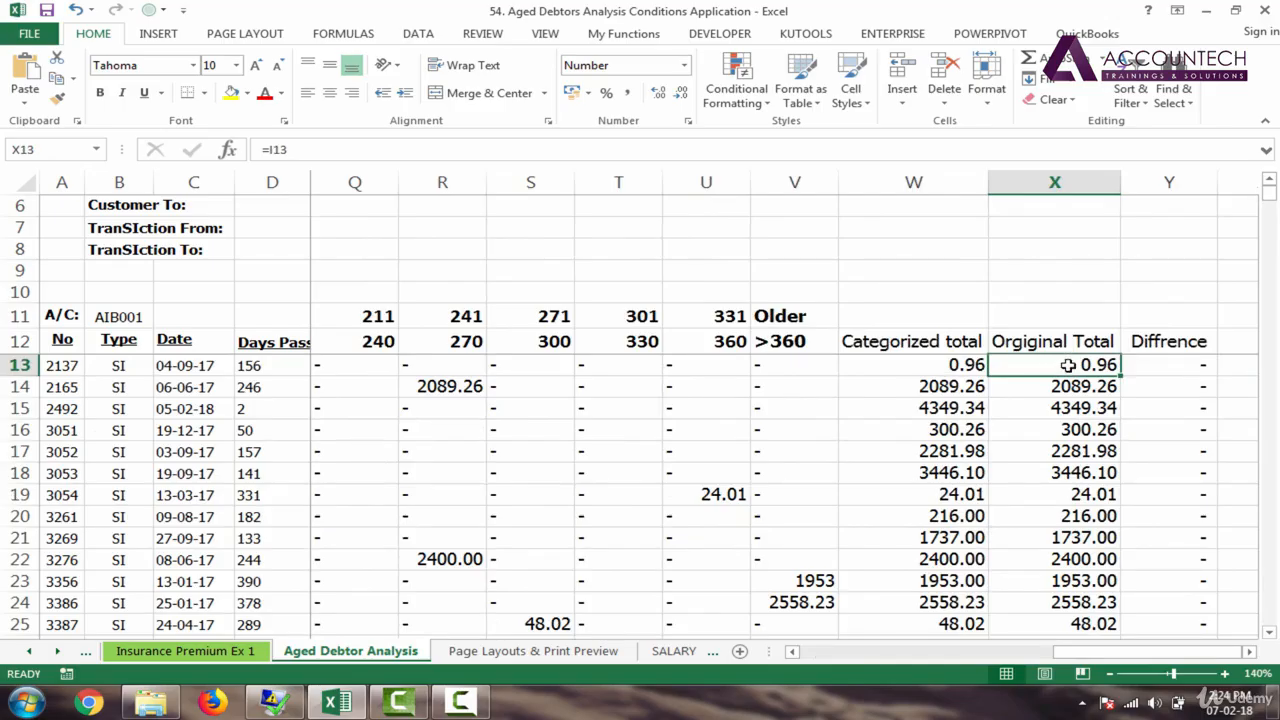
Step: Change X13 to =IF(D13="","",I13)
double_click(1068, 365)
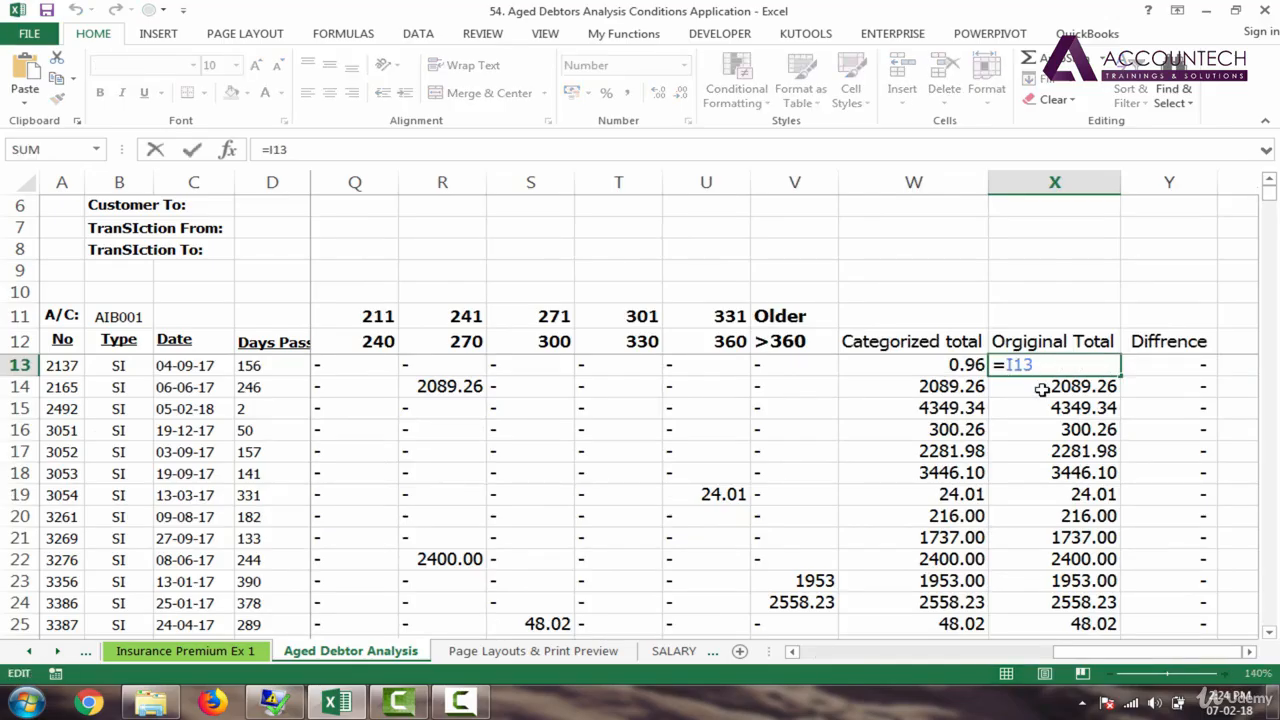
text(IF()
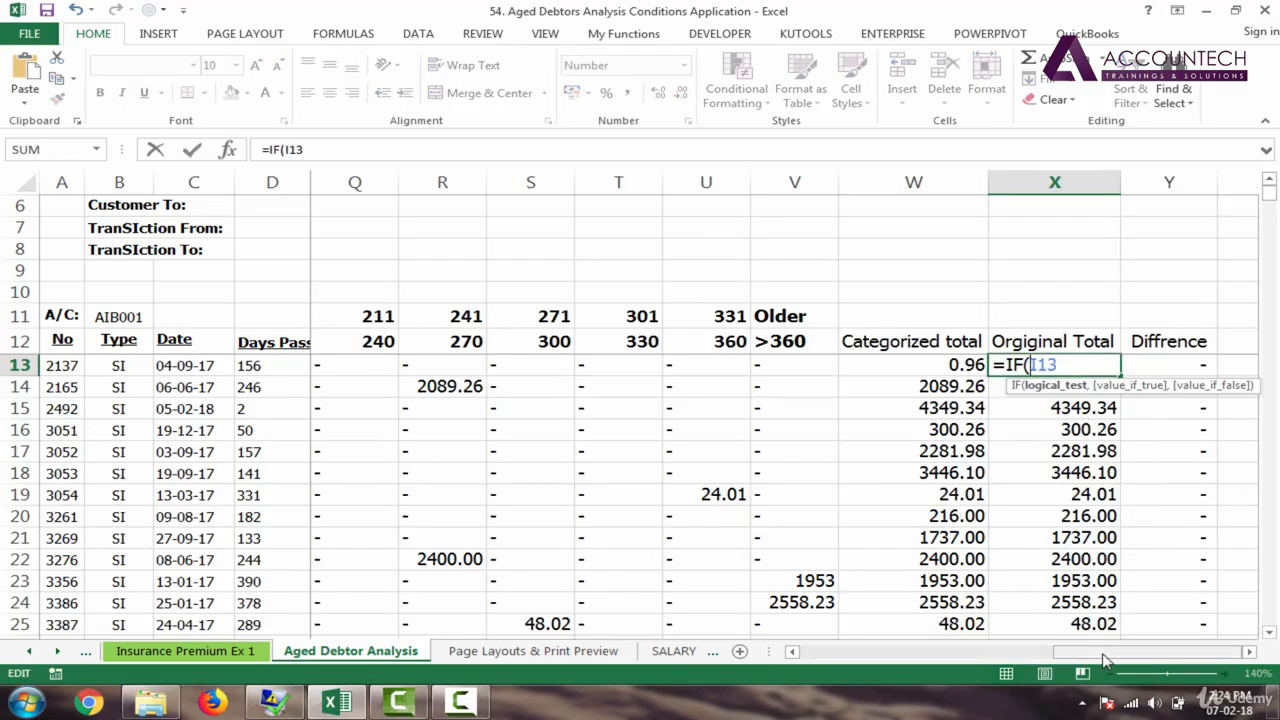
drag(1105, 660, 752, 652)
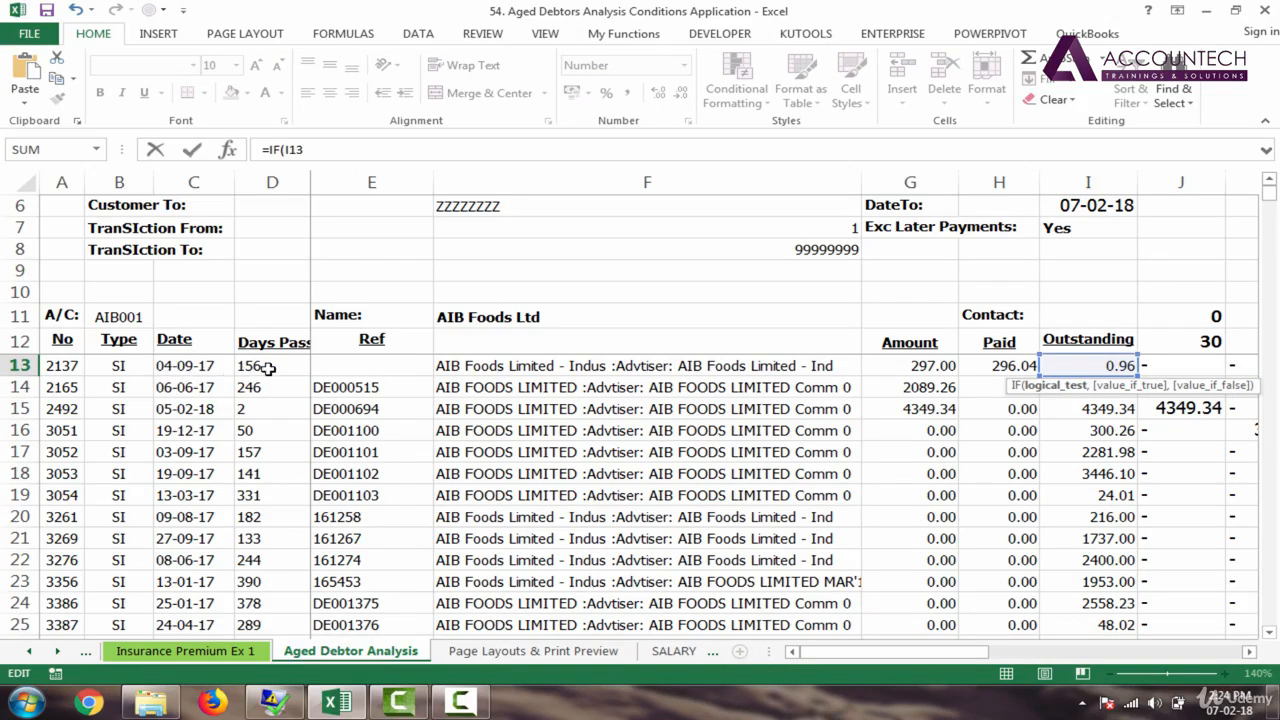
click(268, 368)
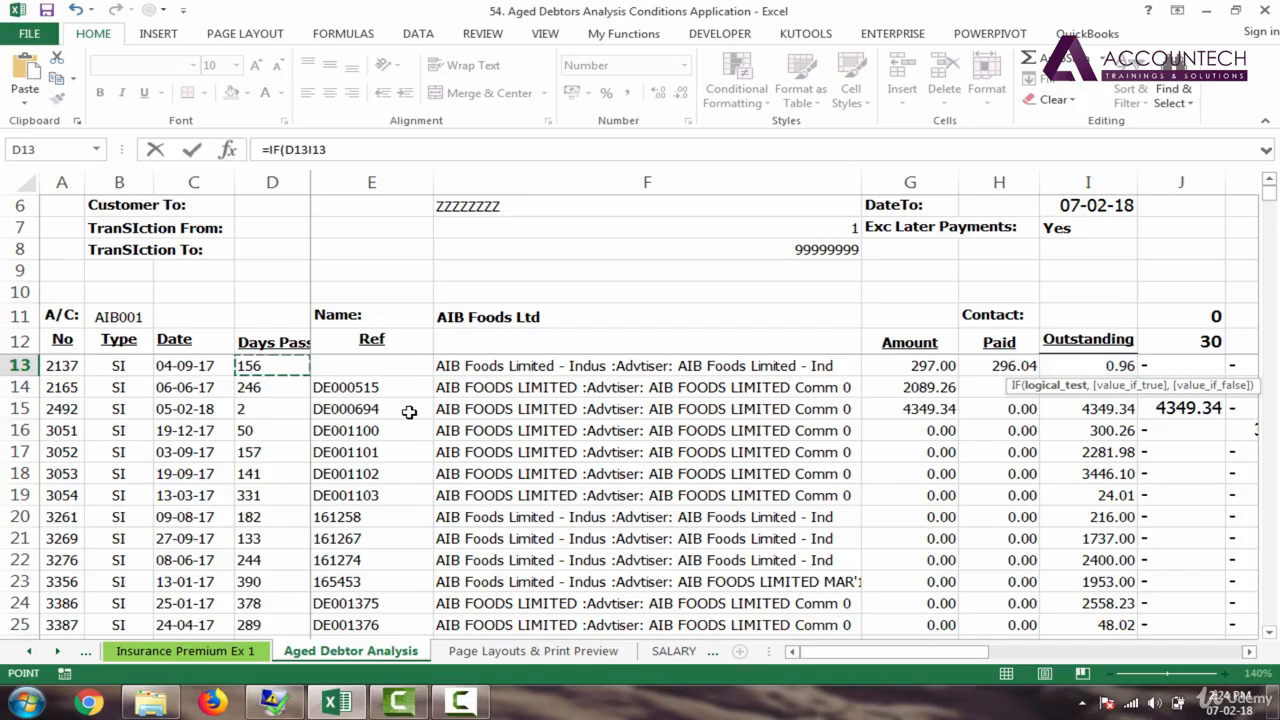
text(=")
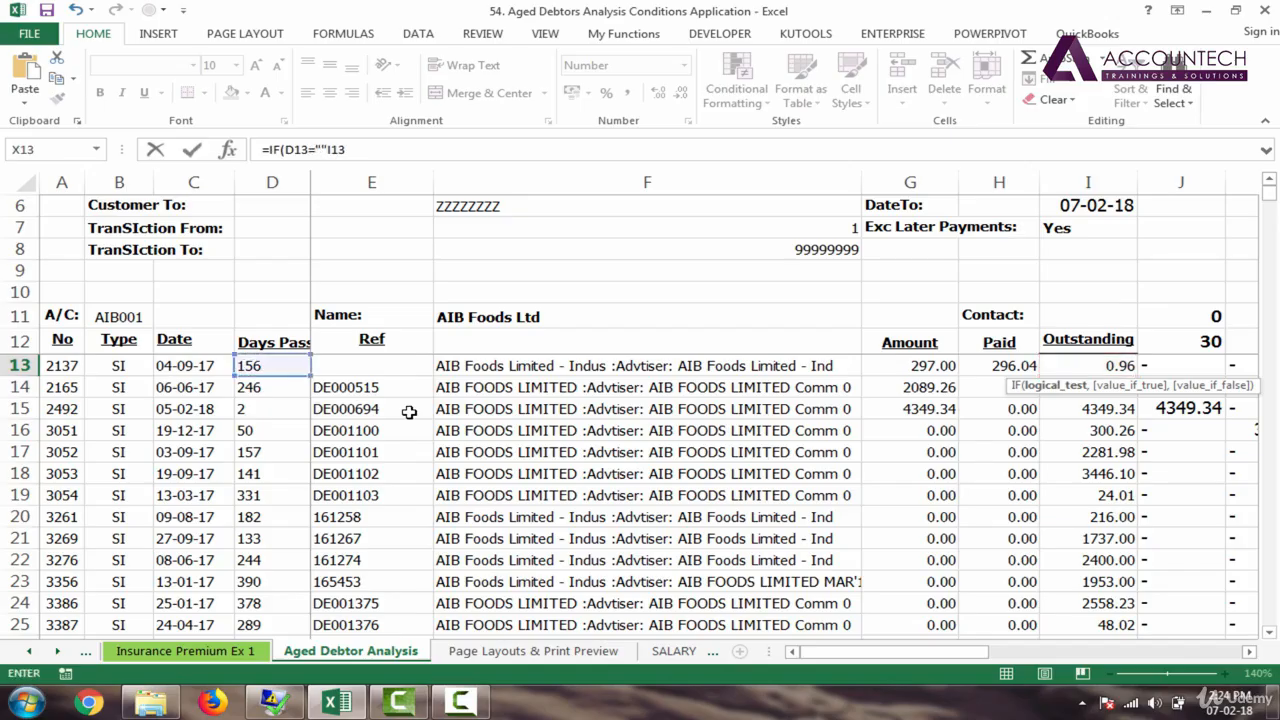
text(","")
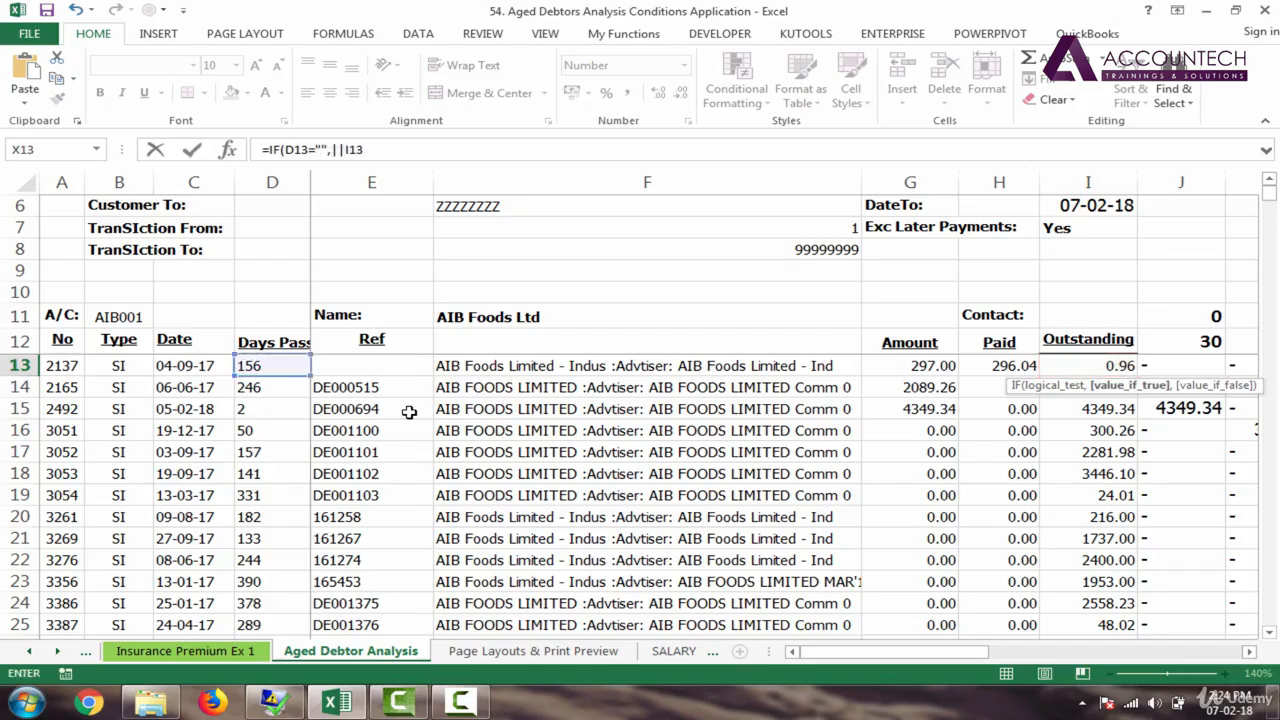
key(BackSpace)
key(BackSpace)
text("",)
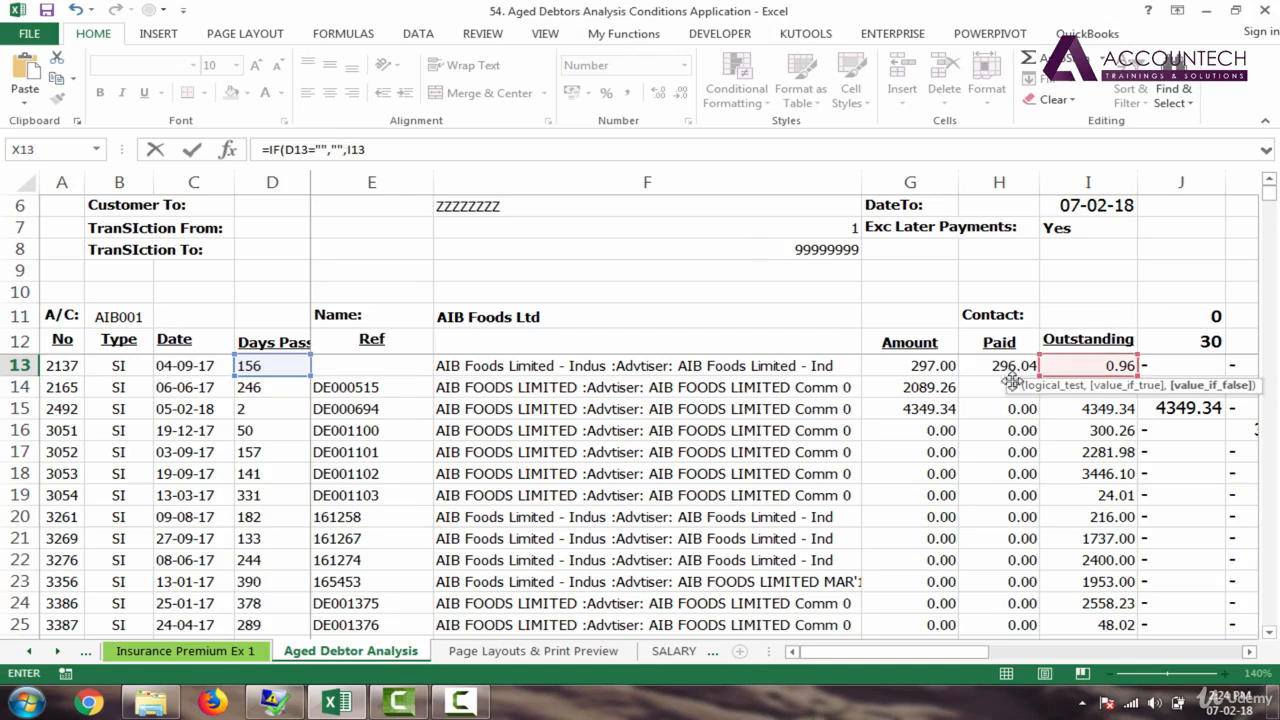
key(Return)
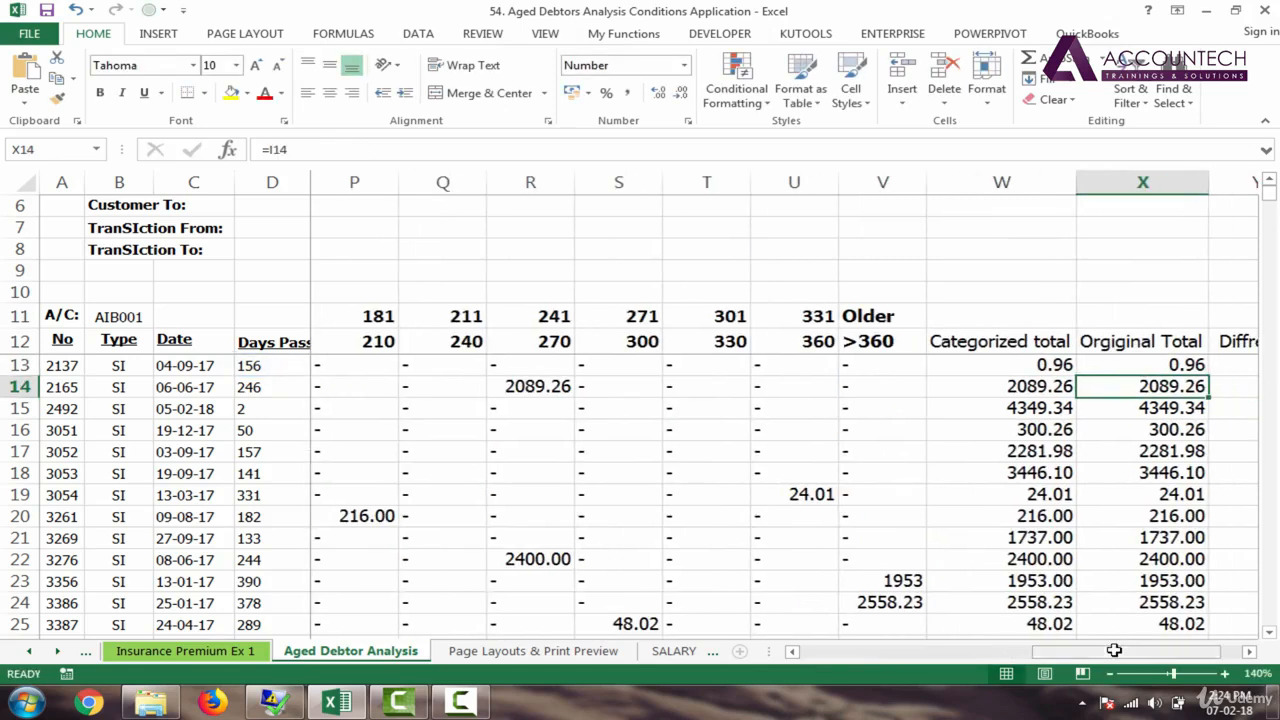
Step: Fill the X13 IF formula down column X and confirm empty rows show blank
drag(1153, 658, 1173, 658)
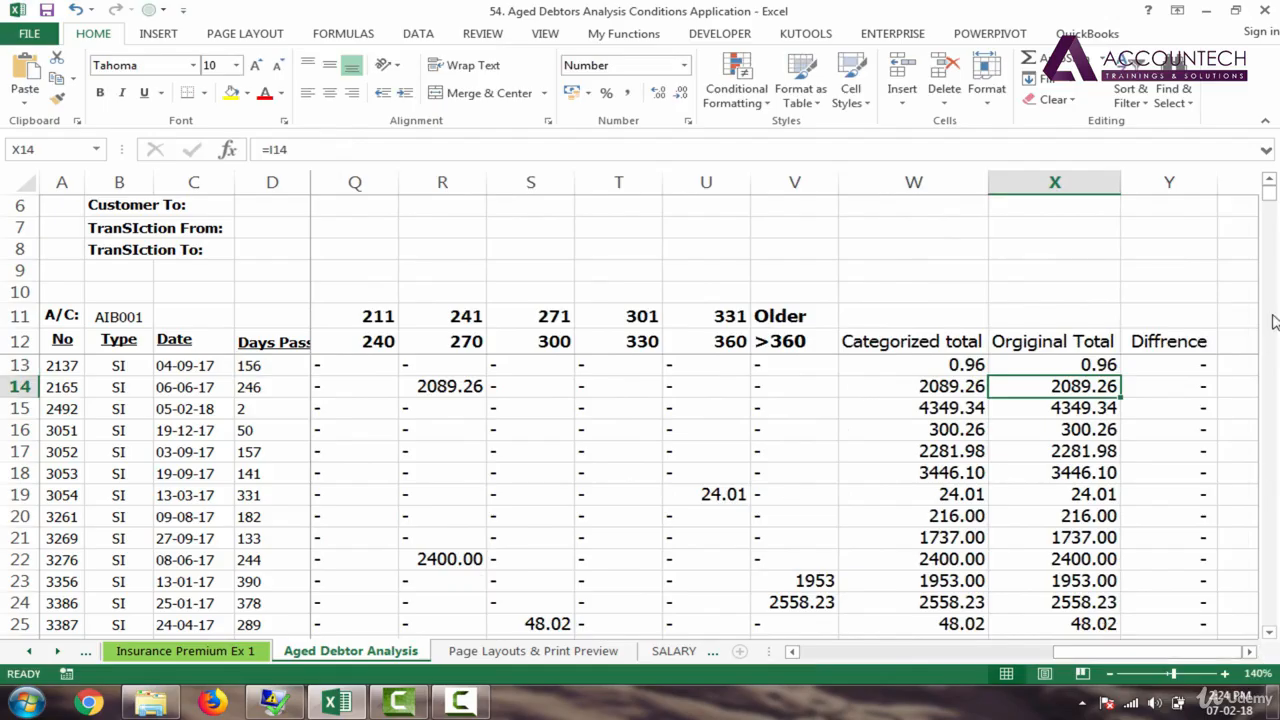
click(1198, 367)
click(1100, 366)
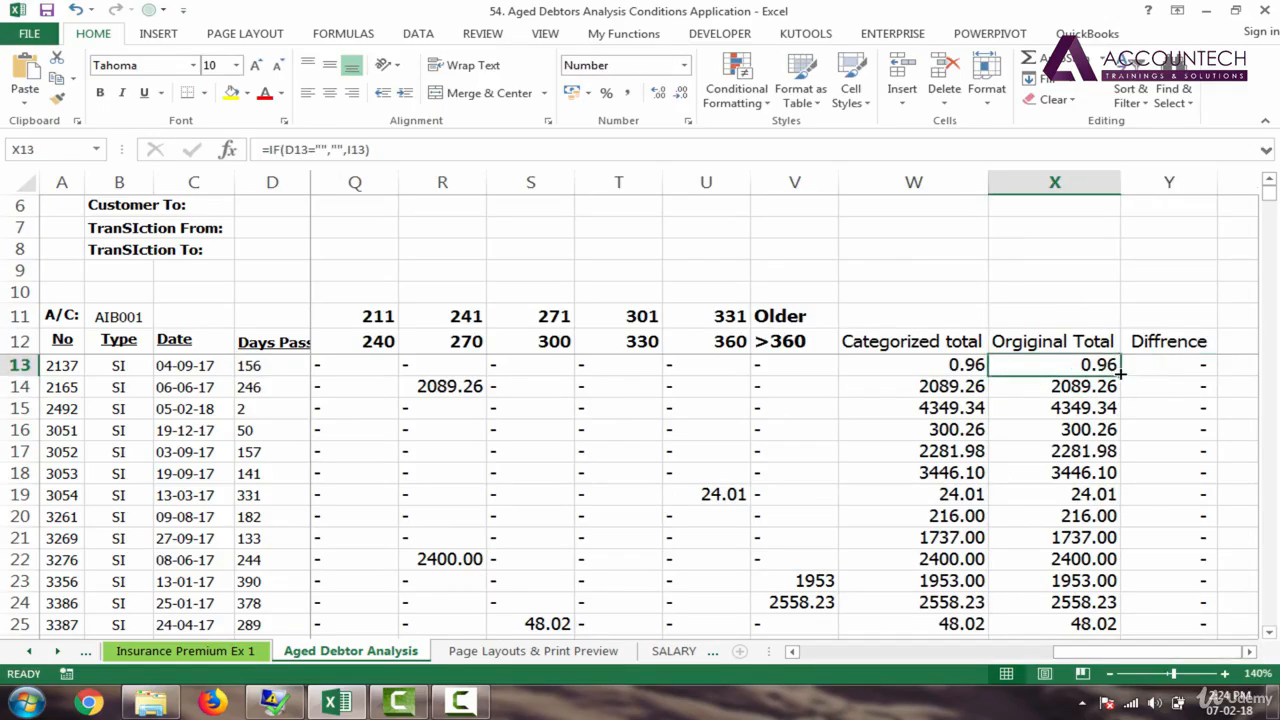
double_click(1121, 375)
click(1098, 408)
key(Down)
key(Down)
key(Down)
key(Down)
key(Down)
key(Down)
key(Down)
key(Down)
key(Down)
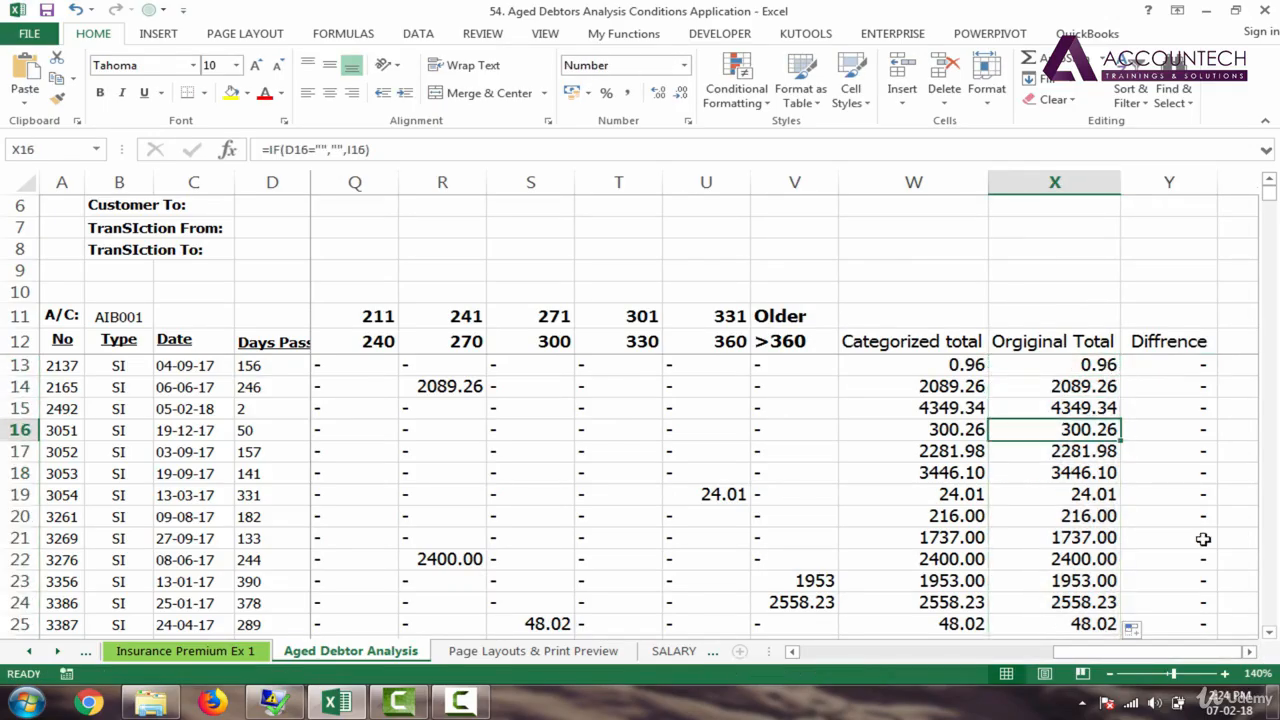
key(Down)
key(Down)
key(Down)
key(Down)
key(Down)
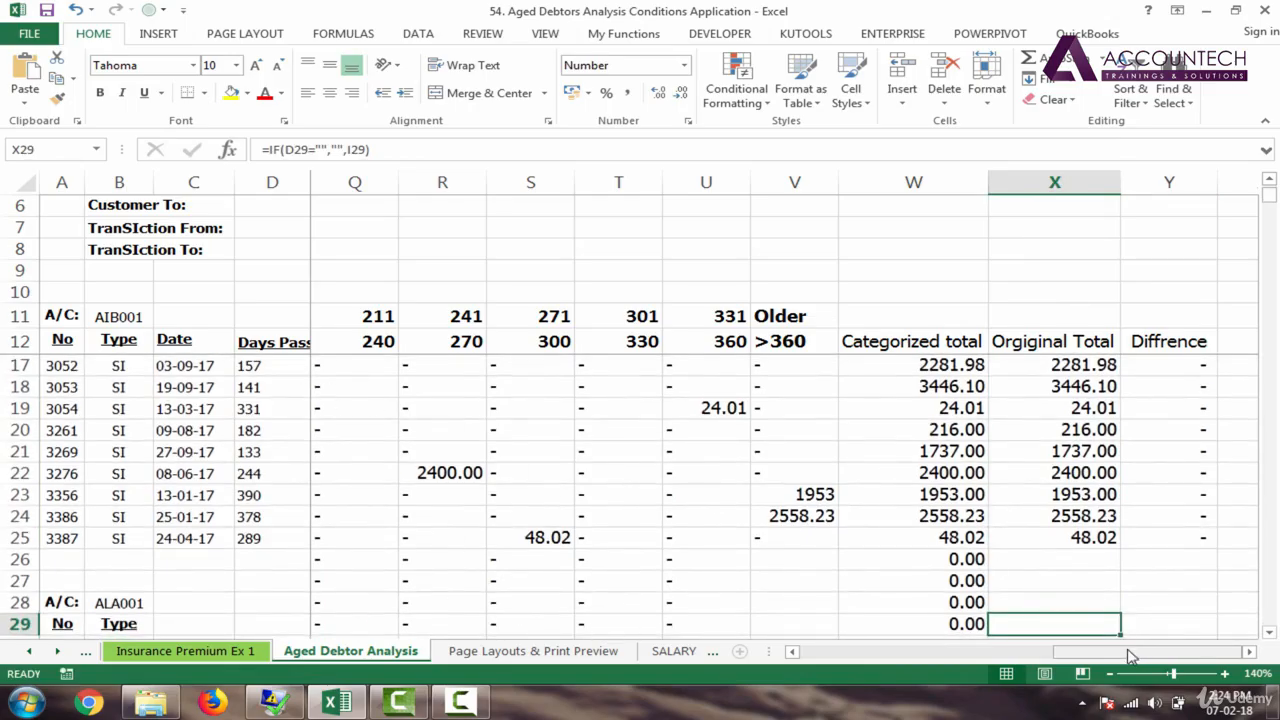
Step: Fill the Original Total formula down from X25 and the Difference formula down from Y13
drag(1130, 655, 1000, 655)
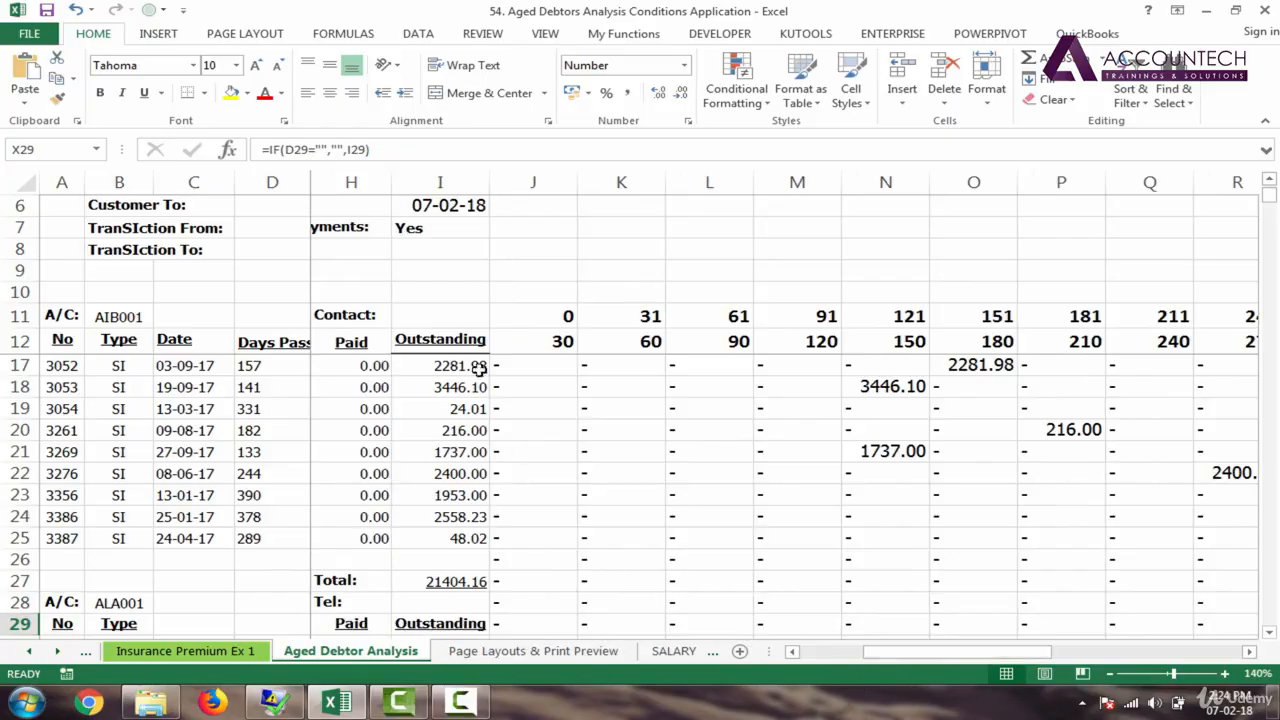
drag(1024, 652, 1213, 652)
click(1095, 516)
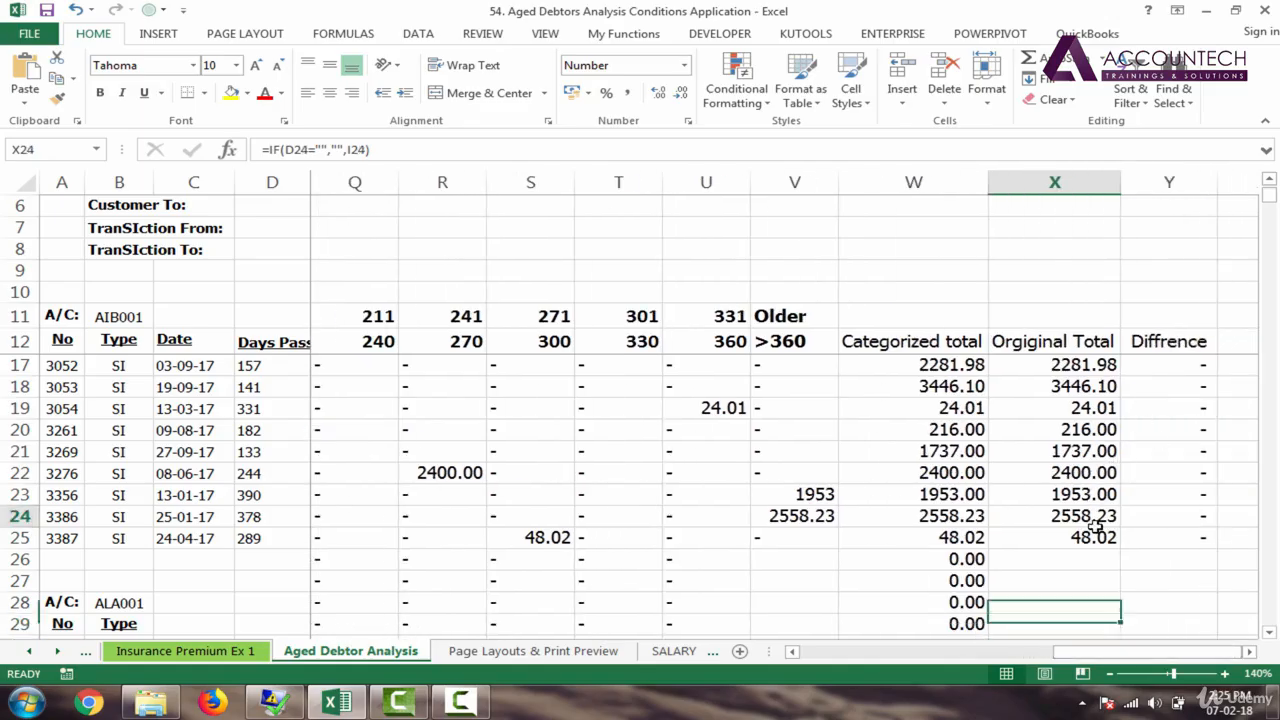
click(1115, 543)
double_click(1118, 543)
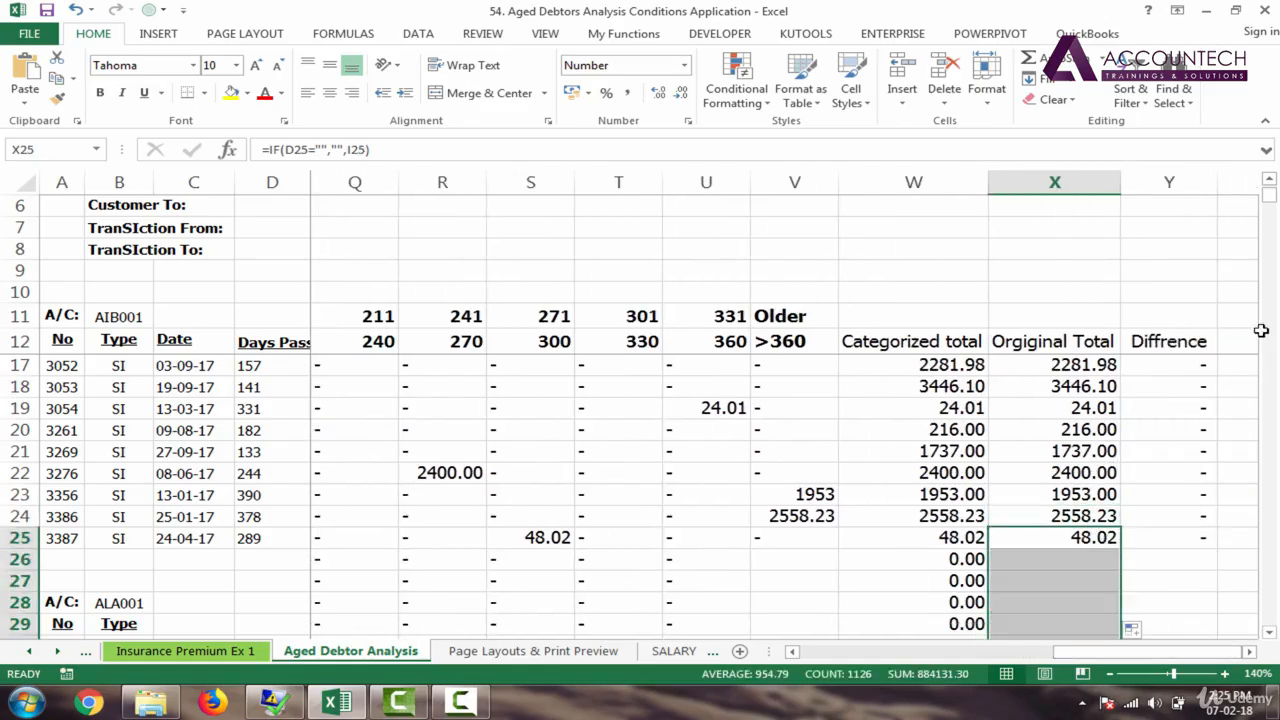
mouse_move(1270, 200)
mouse_down()
mouse_move(1275, 615)
mouse_move(1268, 195)
mouse_up()
click(1210, 367)
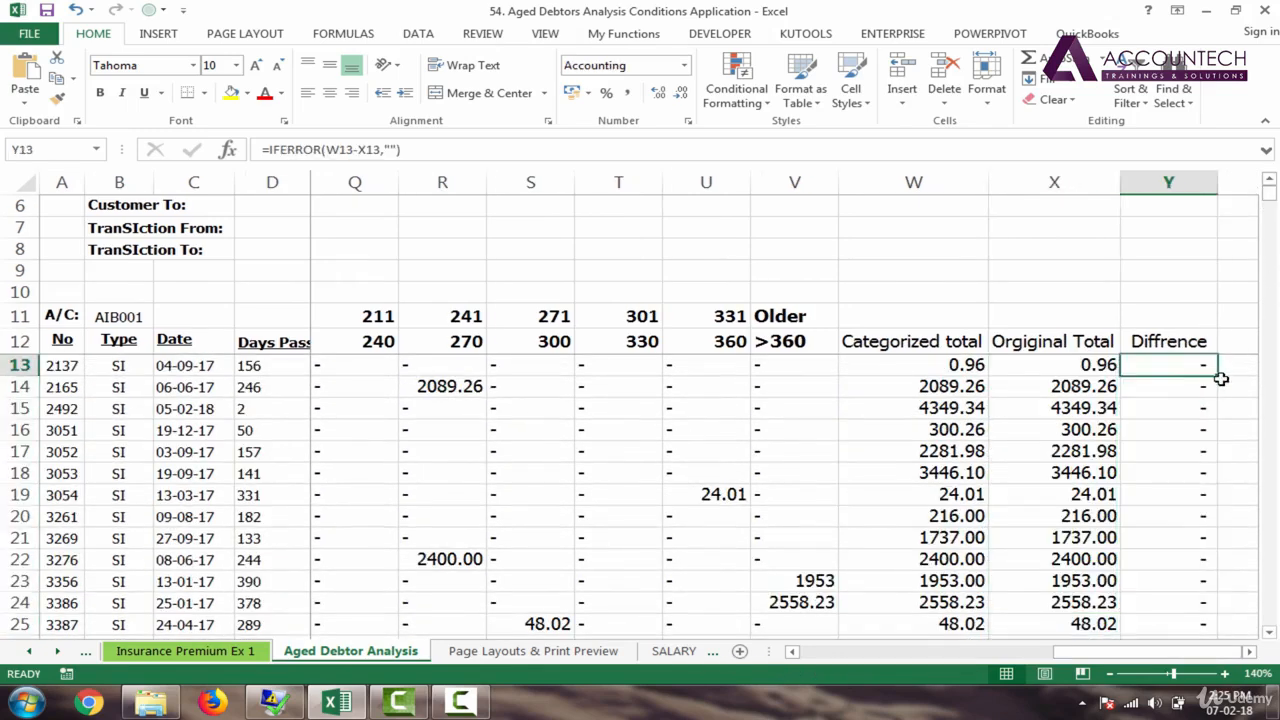
double_click(1218, 375)
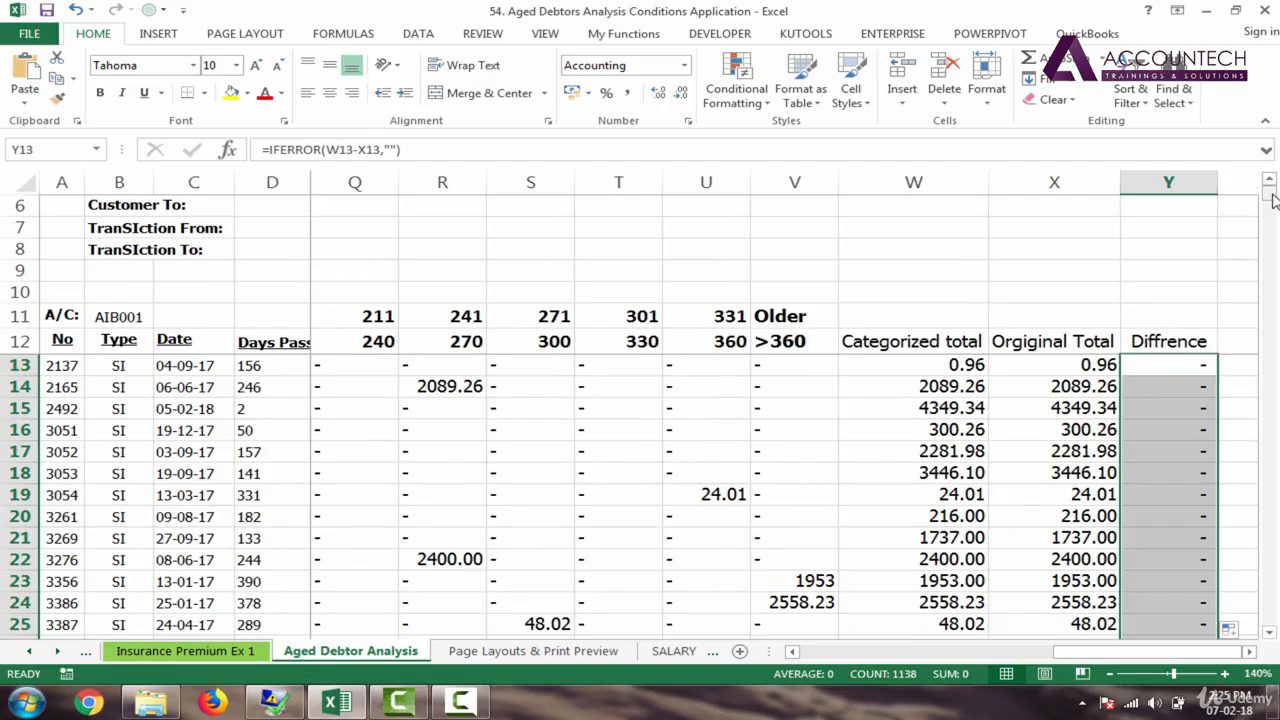
mouse_move(1275, 200)
mouse_down()
mouse_move(1275, 630)
mouse_move(1273, 197)
mouse_up()
Step: Delete columns W to Y (Categorized total, Orginal Total, Diffrence)
drag(950, 182, 1143, 177)
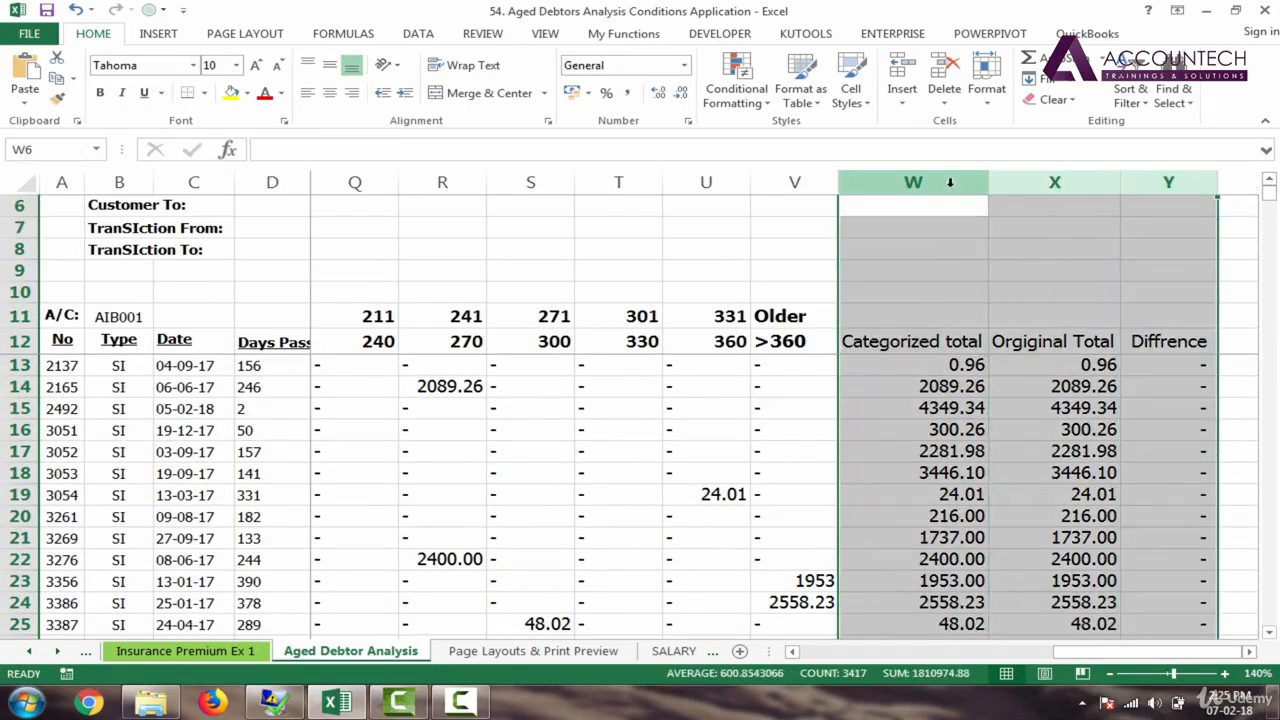
drag(950, 182, 1149, 180)
right_click(1150, 186)
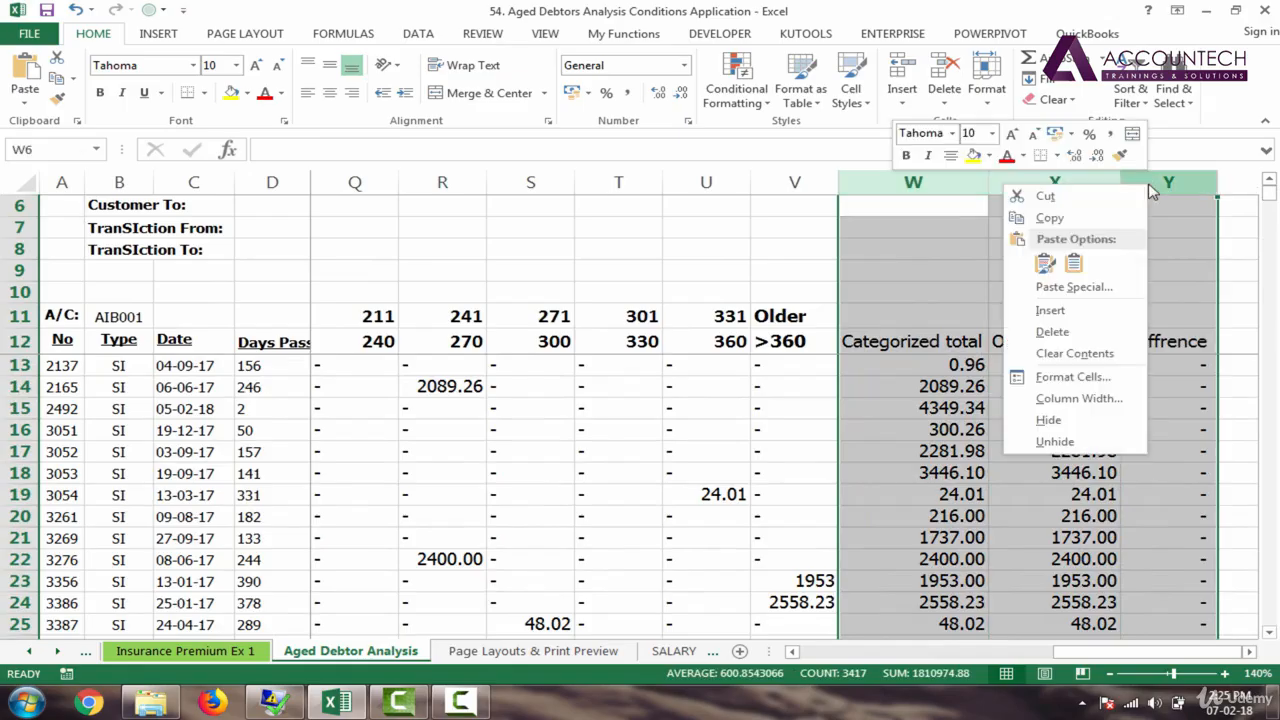
click(1085, 334)
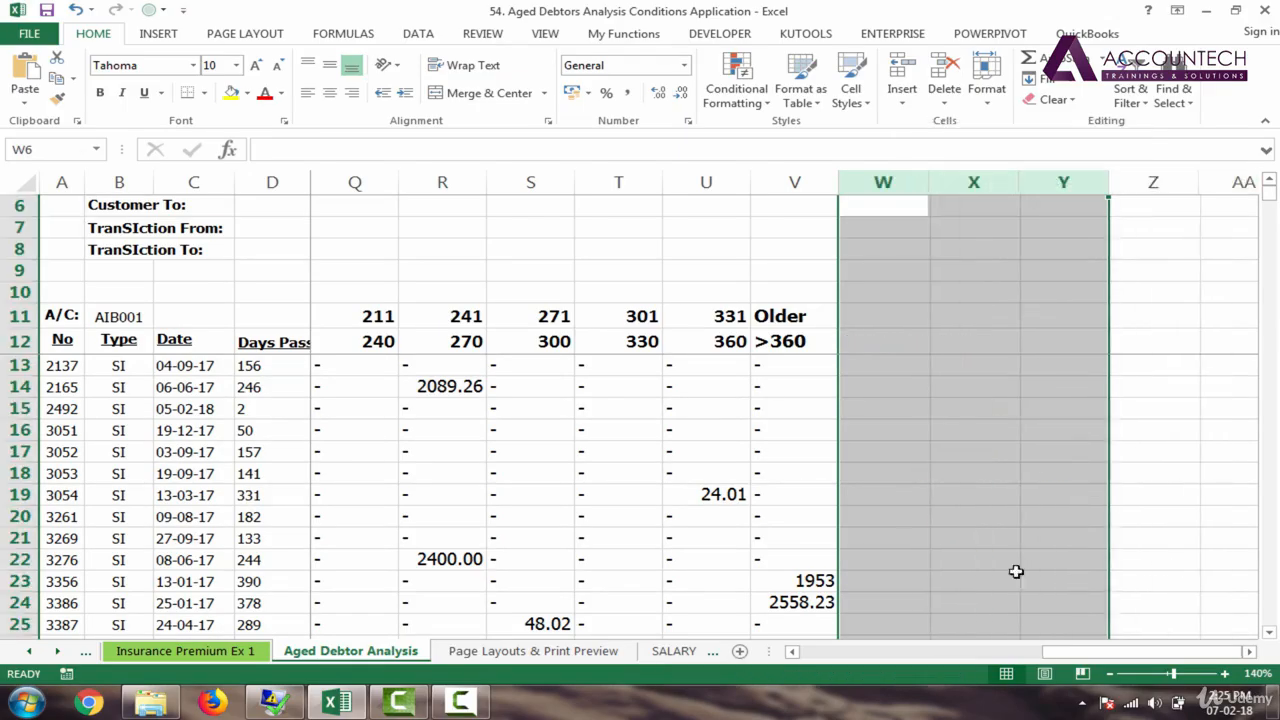
click(737, 495)
Step: Check the last Outstanding amount and the Grand Total of 905487.44 in column I
drag(1127, 660, 683, 668)
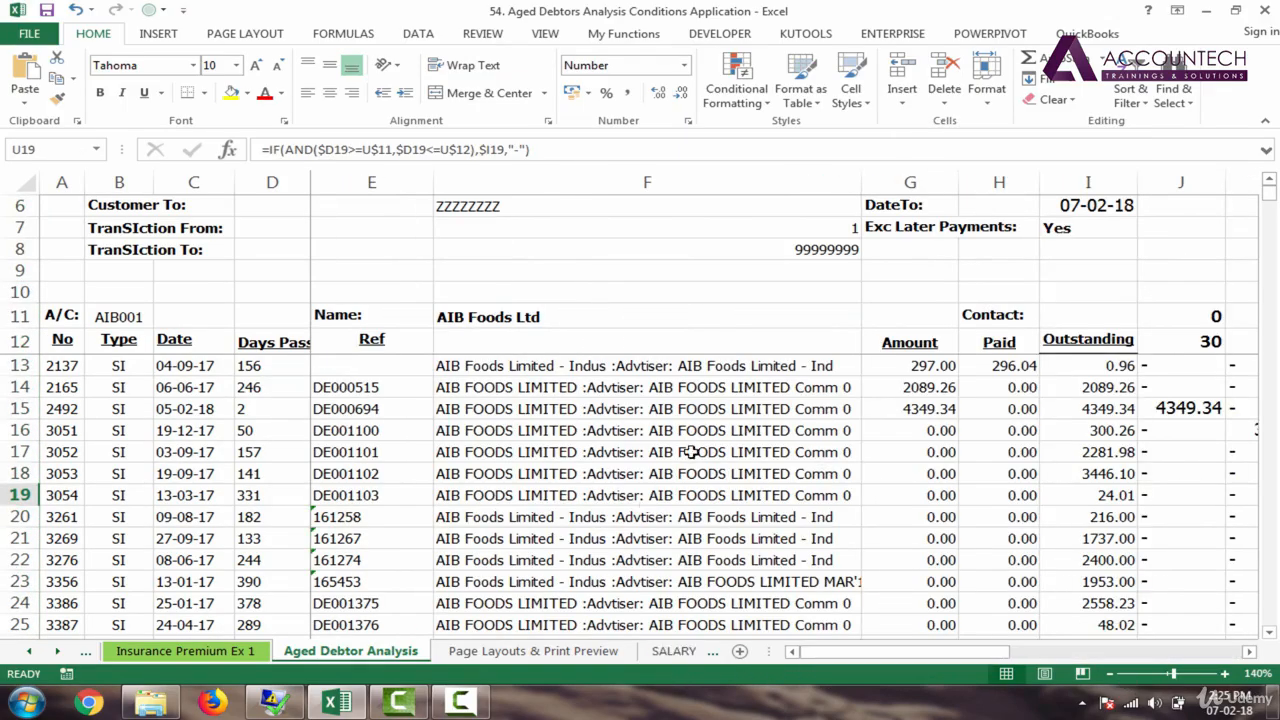
click(876, 444)
key(Right)
key(Right)
key(Down)
key(Down)
key(Down)
key(Down)
key(Down)
key(Down)
key(Down)
key(Down)
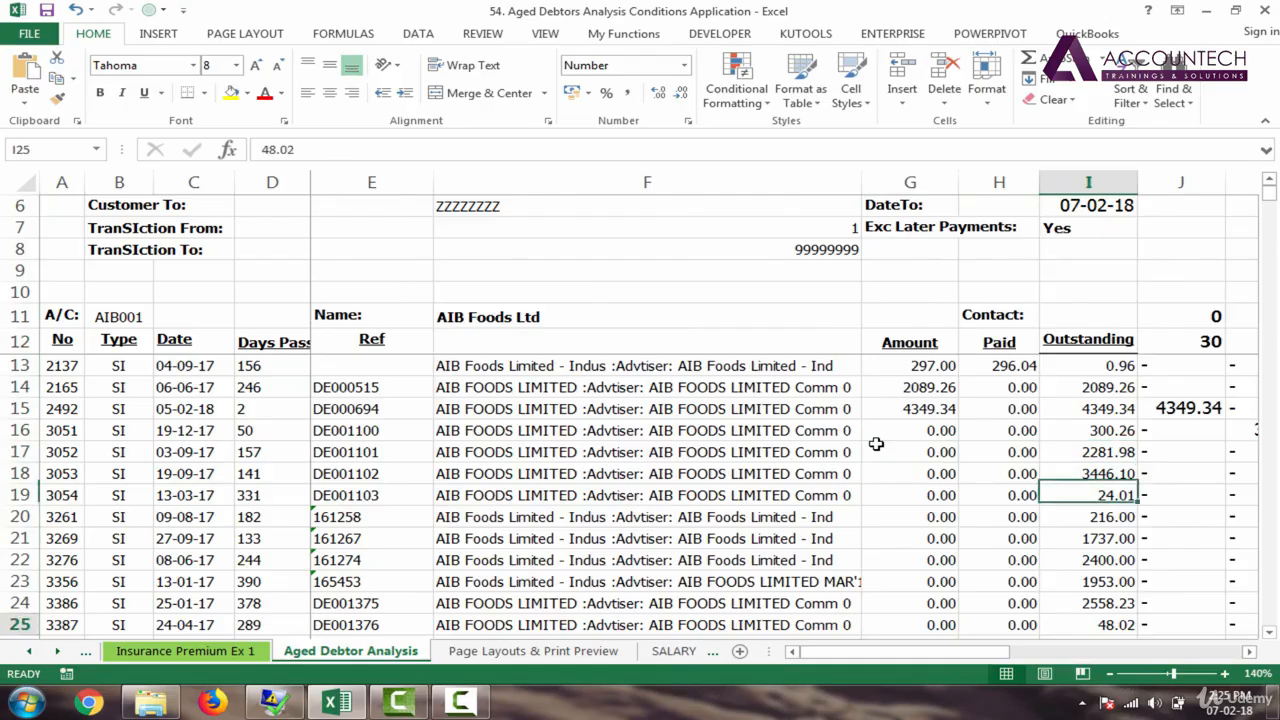
drag(1269, 196, 1270, 617)
click(1098, 625)
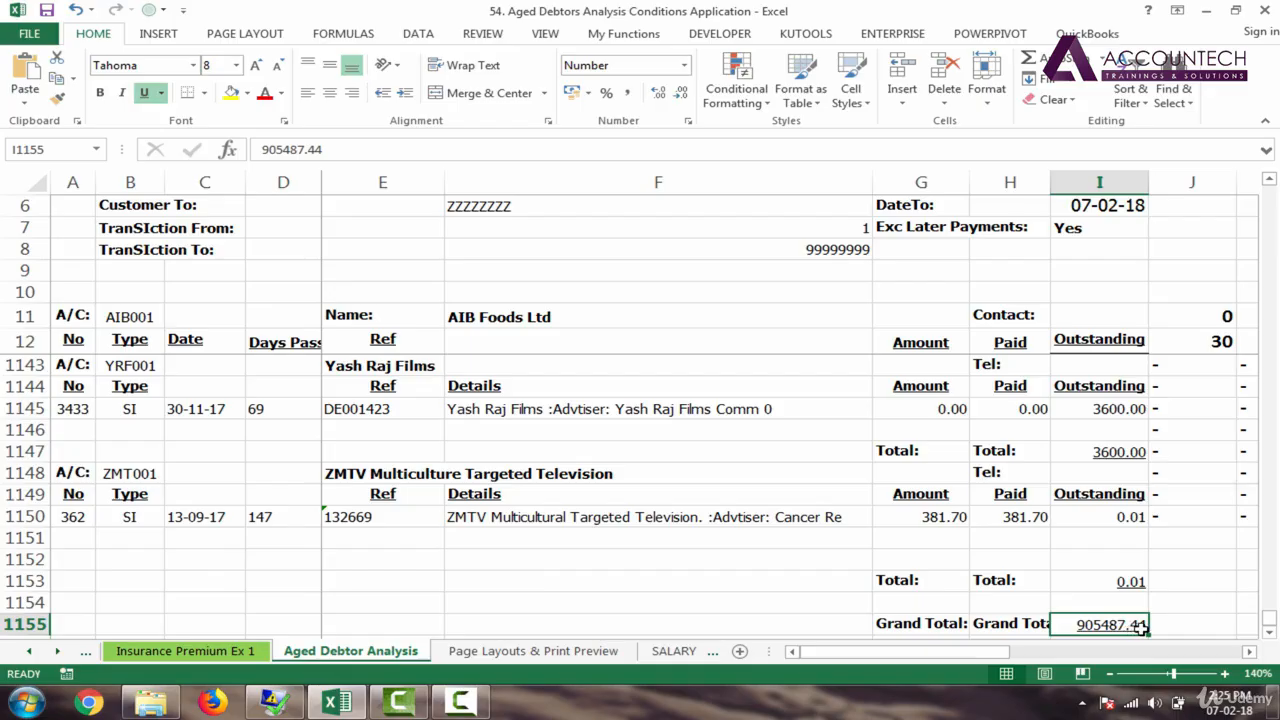
click(1200, 545)
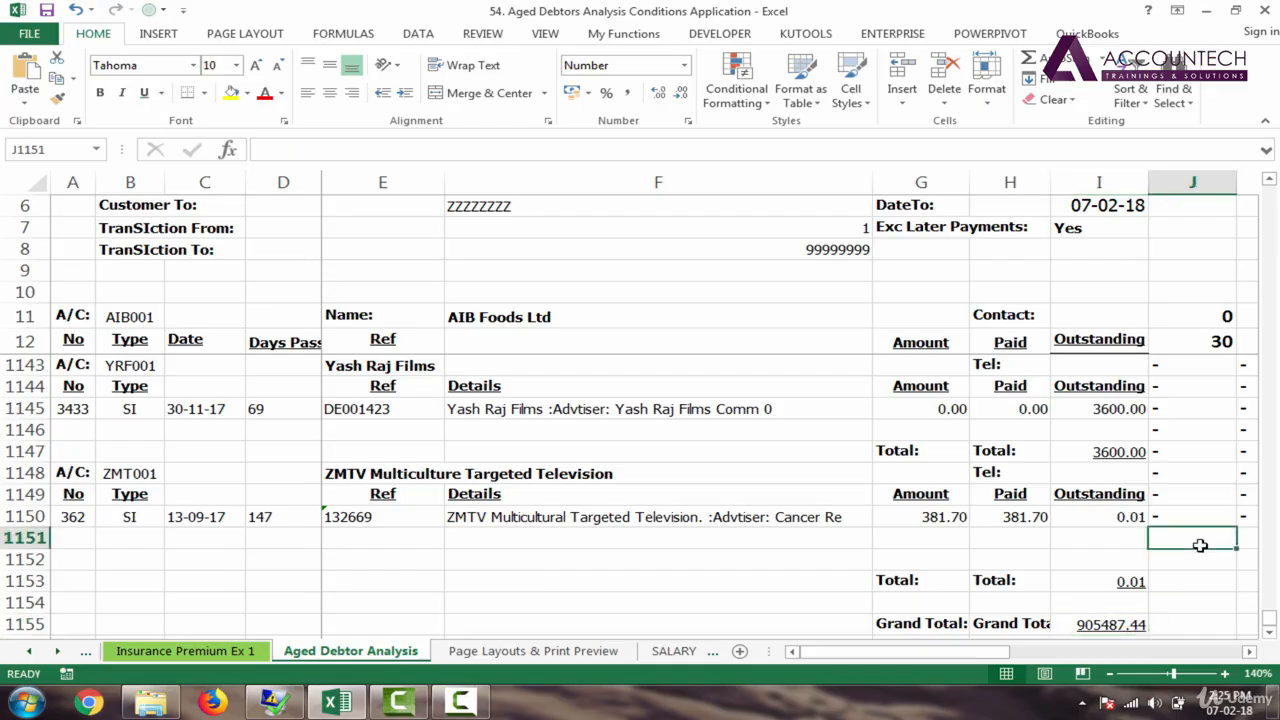
key(Right)
key(Right)
key(Right)
key(Right)
key(Right)
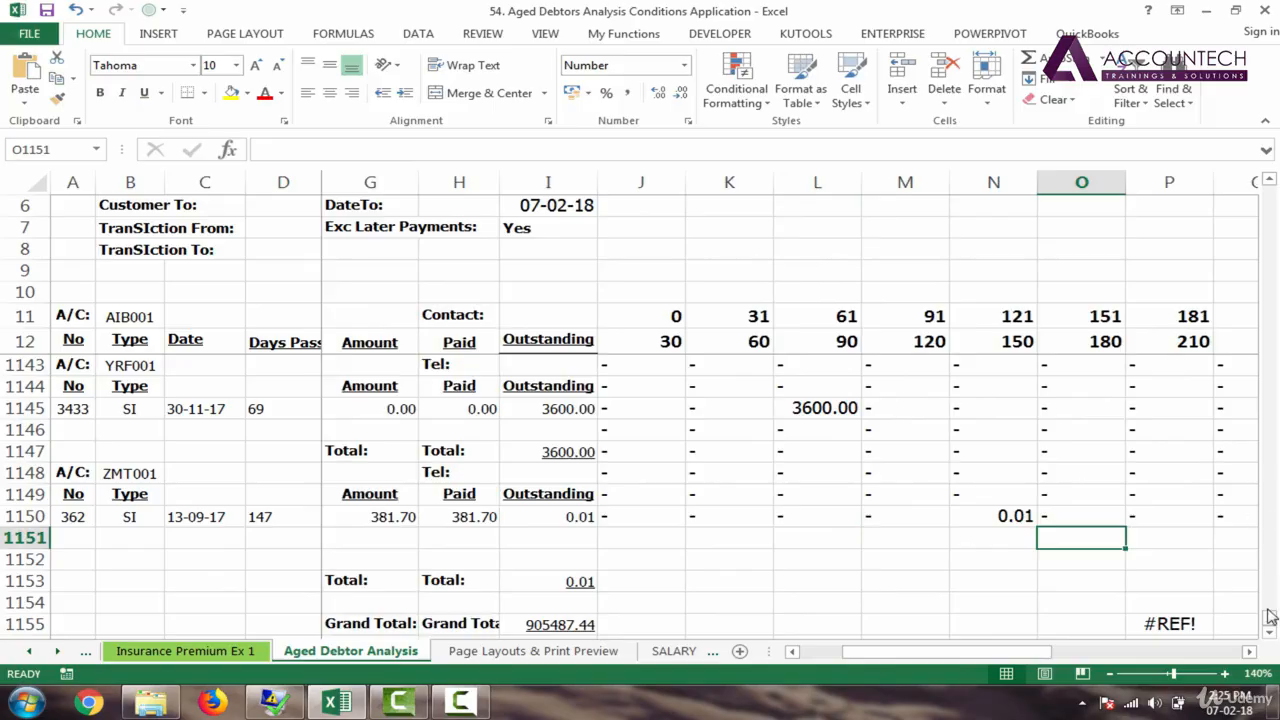
drag(1270, 620, 1270, 190)
drag(630, 182, 1008, 193)
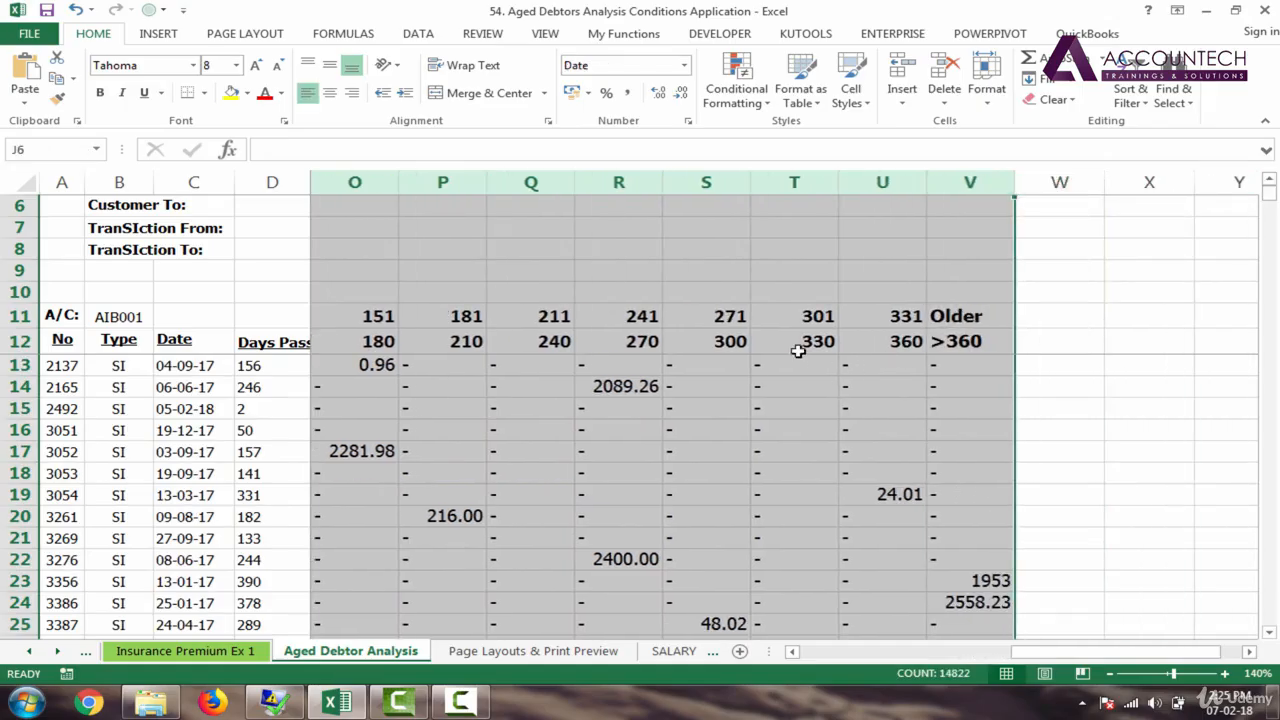
Step: Select the ageing buckets J13:V1150 and check the status-bar Sum reads 905487.44
drag(805, 317, 794, 338)
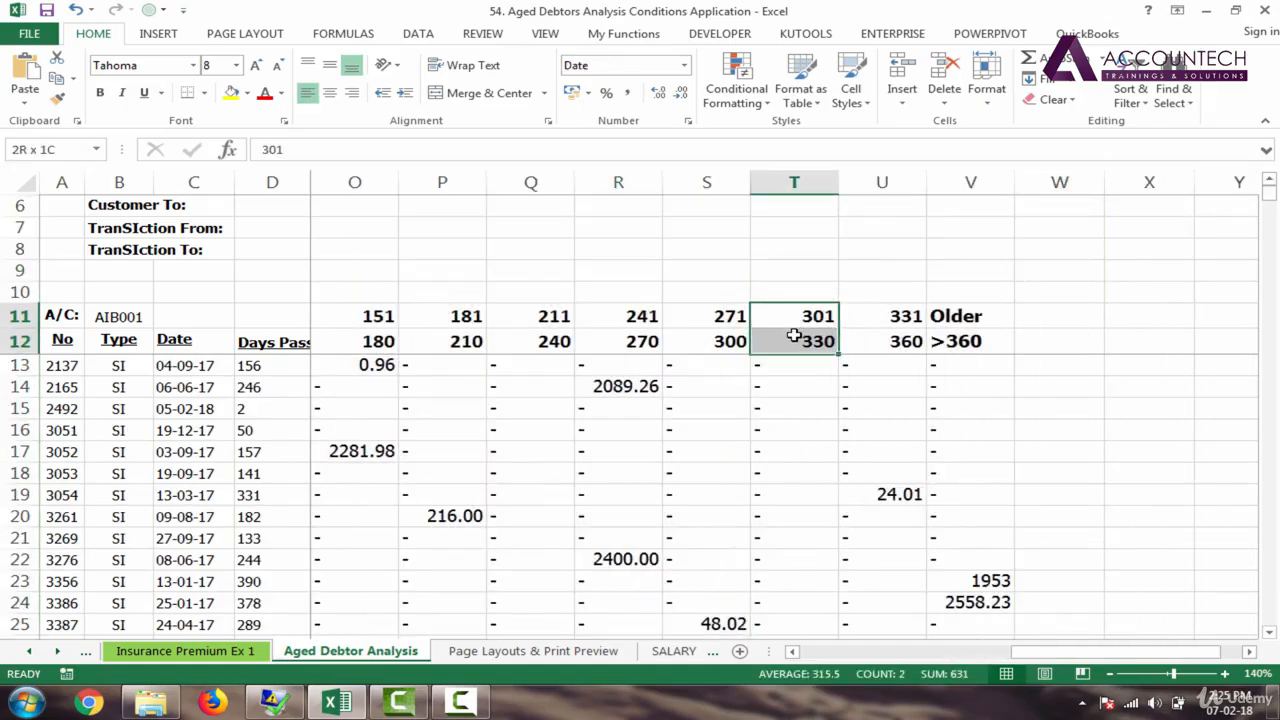
click(932, 386)
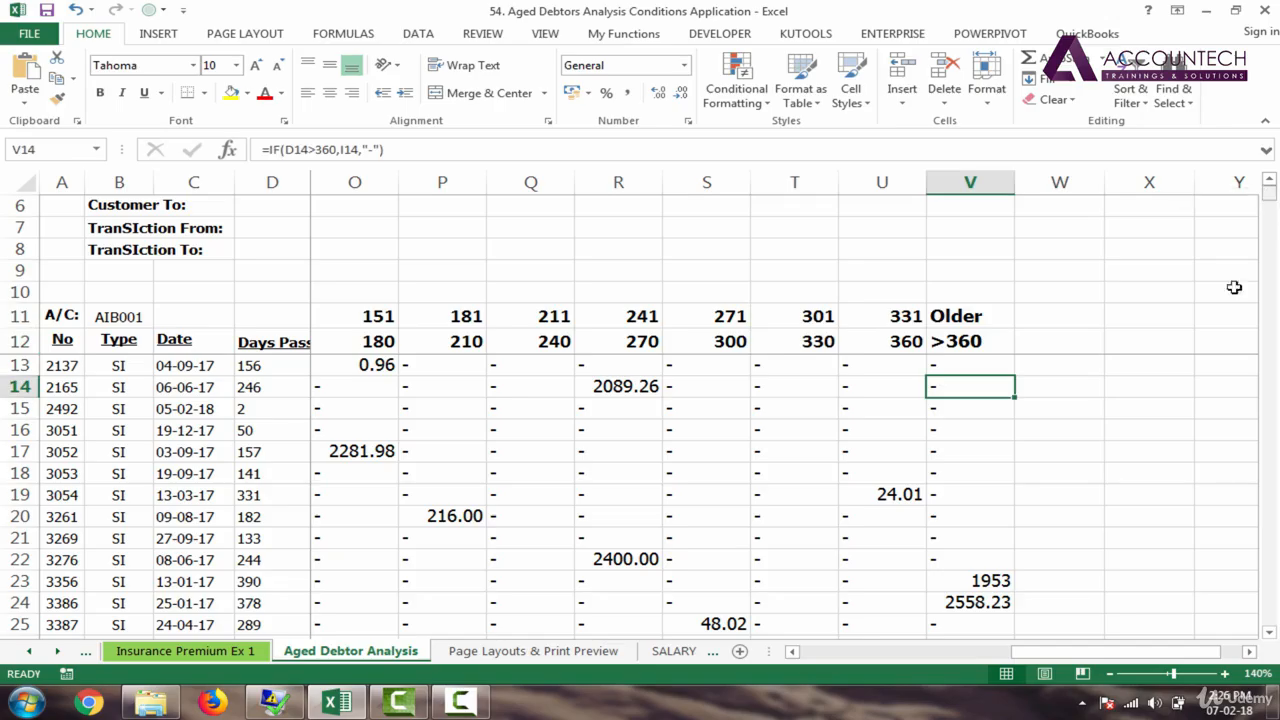
drag(1118, 660, 928, 667)
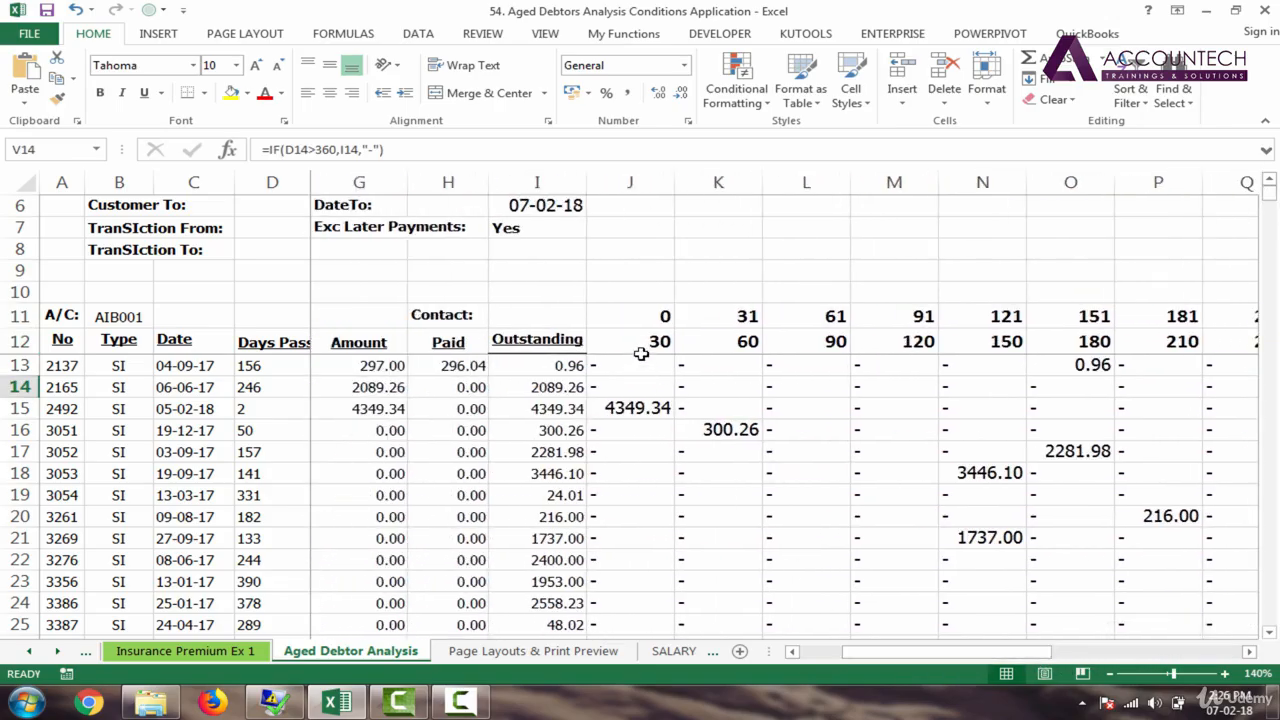
click(640, 320)
click(640, 344)
click(640, 366)
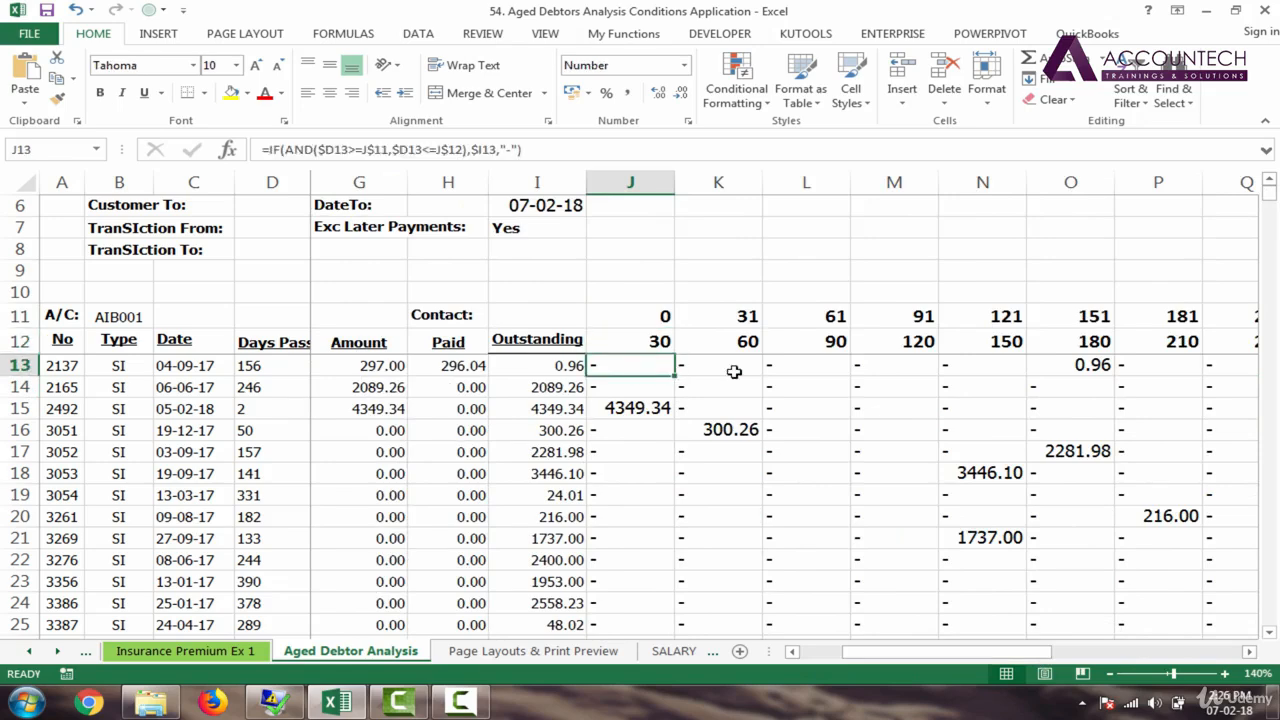
key(ctrl+shift+Right)
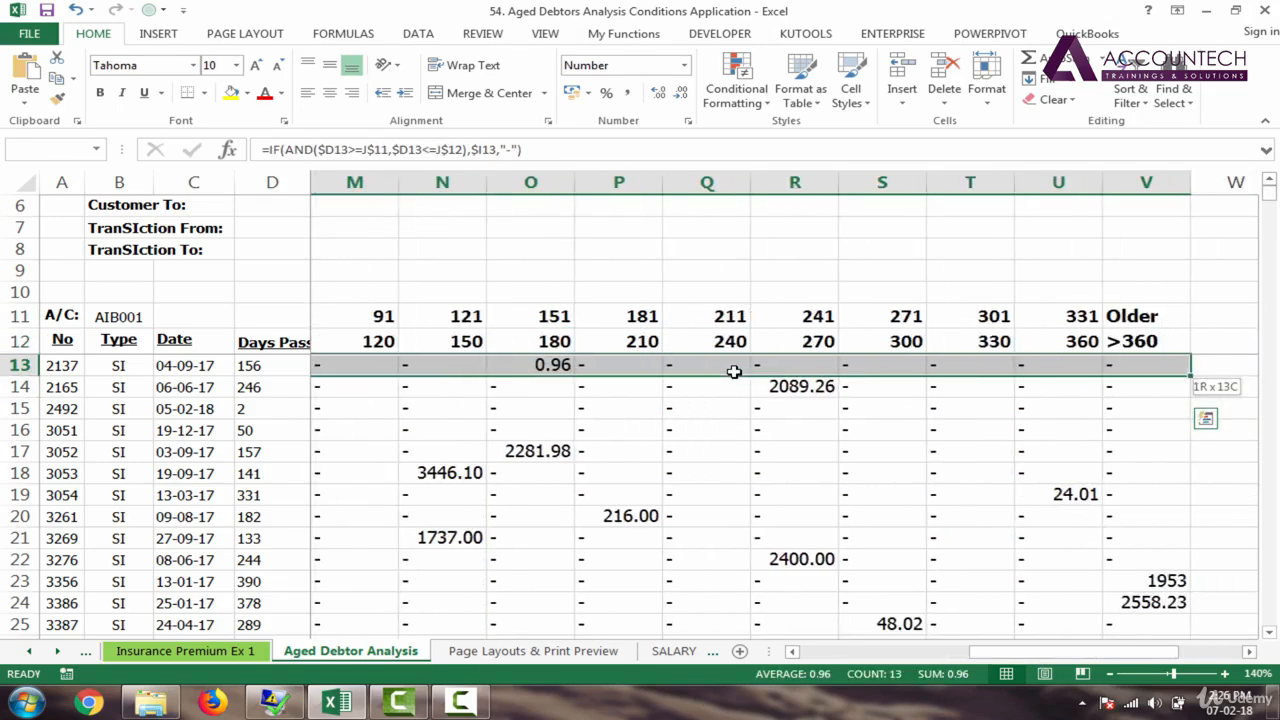
key(ctrl+shift+Down)
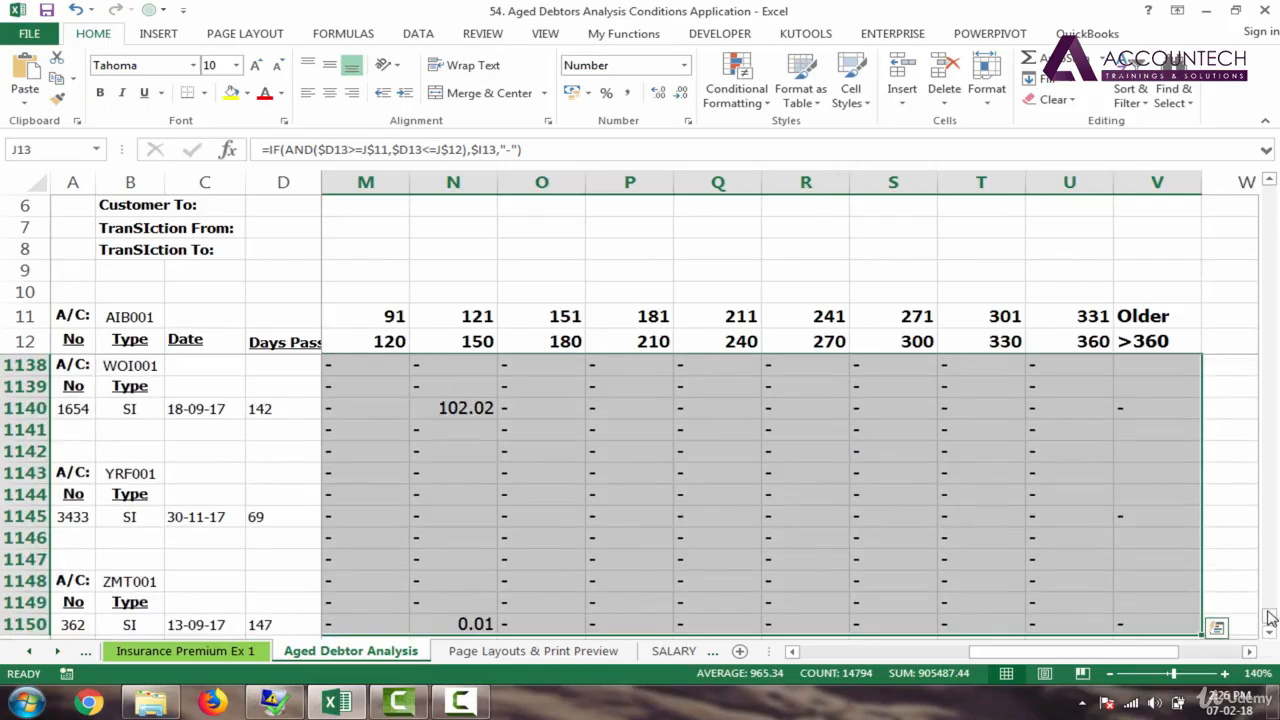
drag(1270, 617, 1270, 625)
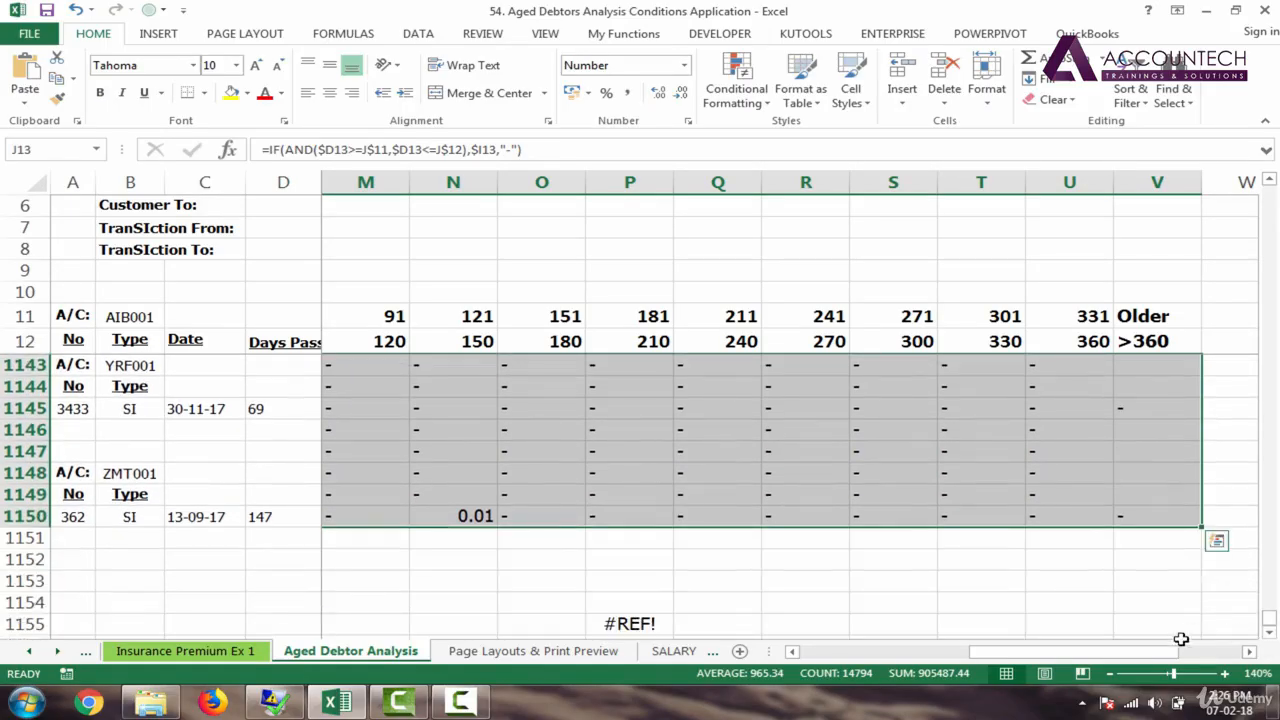
drag(1140, 652, 860, 426)
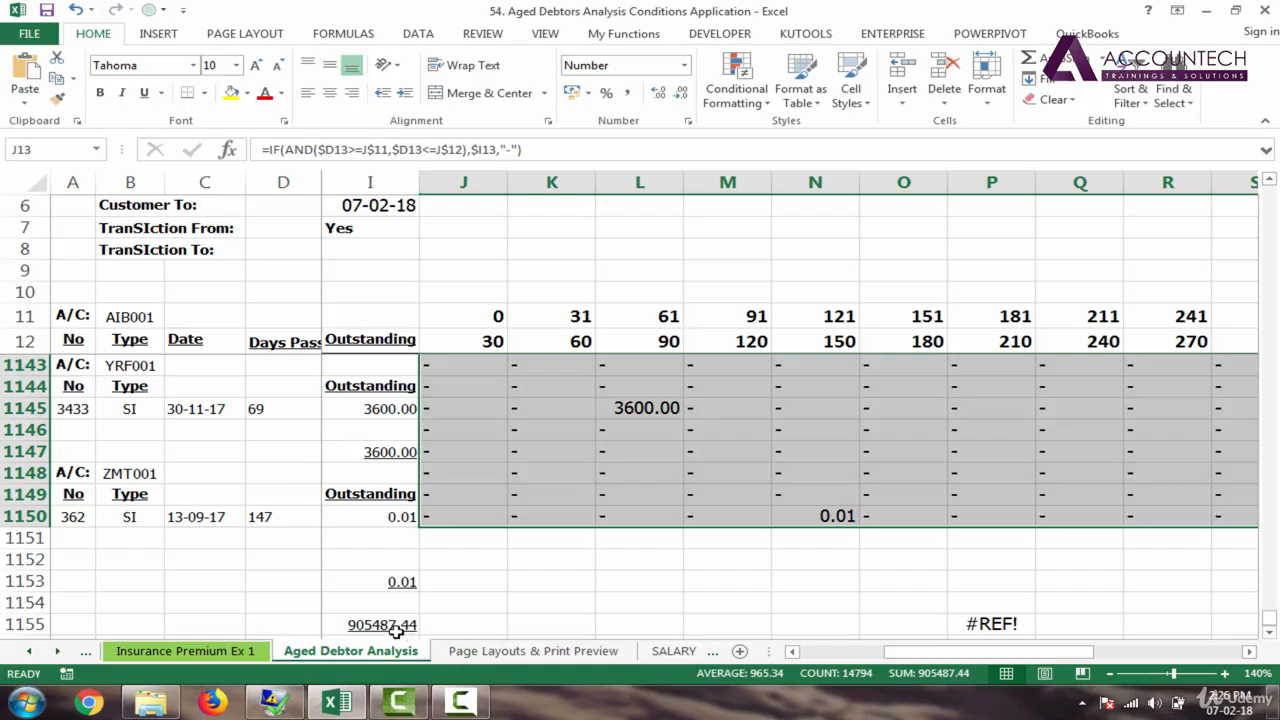
Step: Set the status bar to show Sum and Numerical Count, not Average, Minimum or Maximum, then deselect
right_click(858, 680)
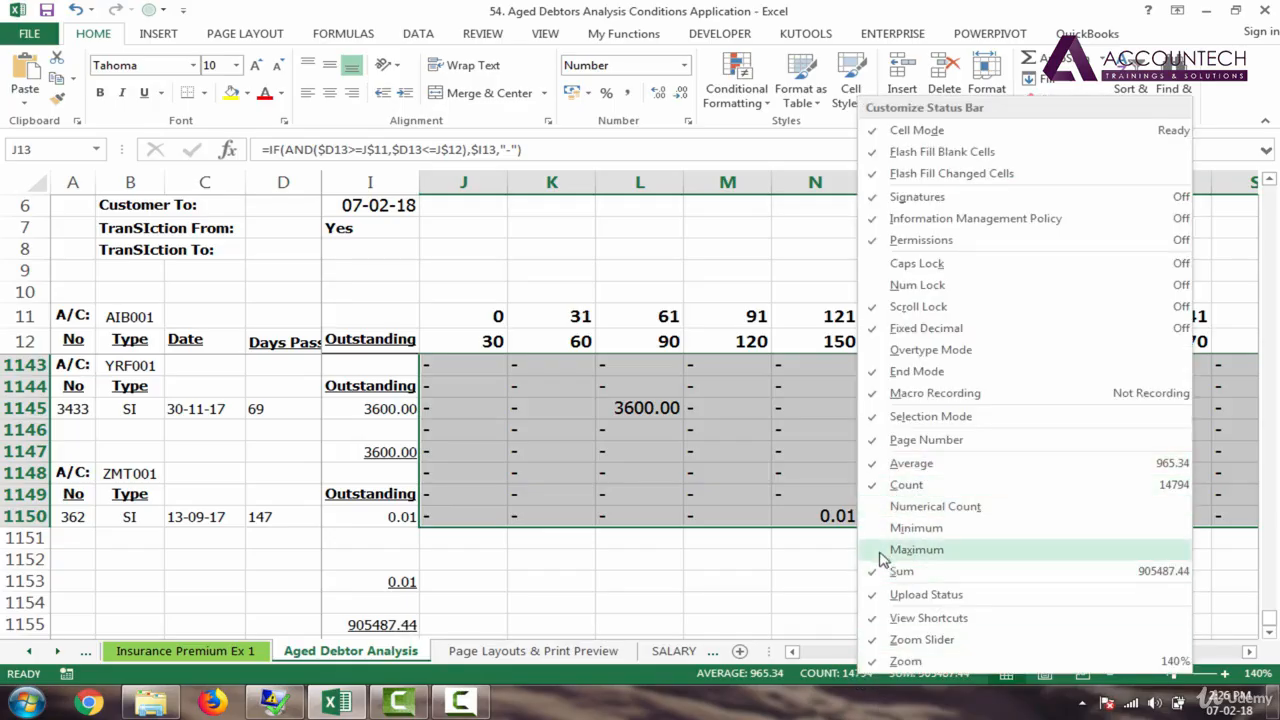
click(880, 530)
click(881, 549)
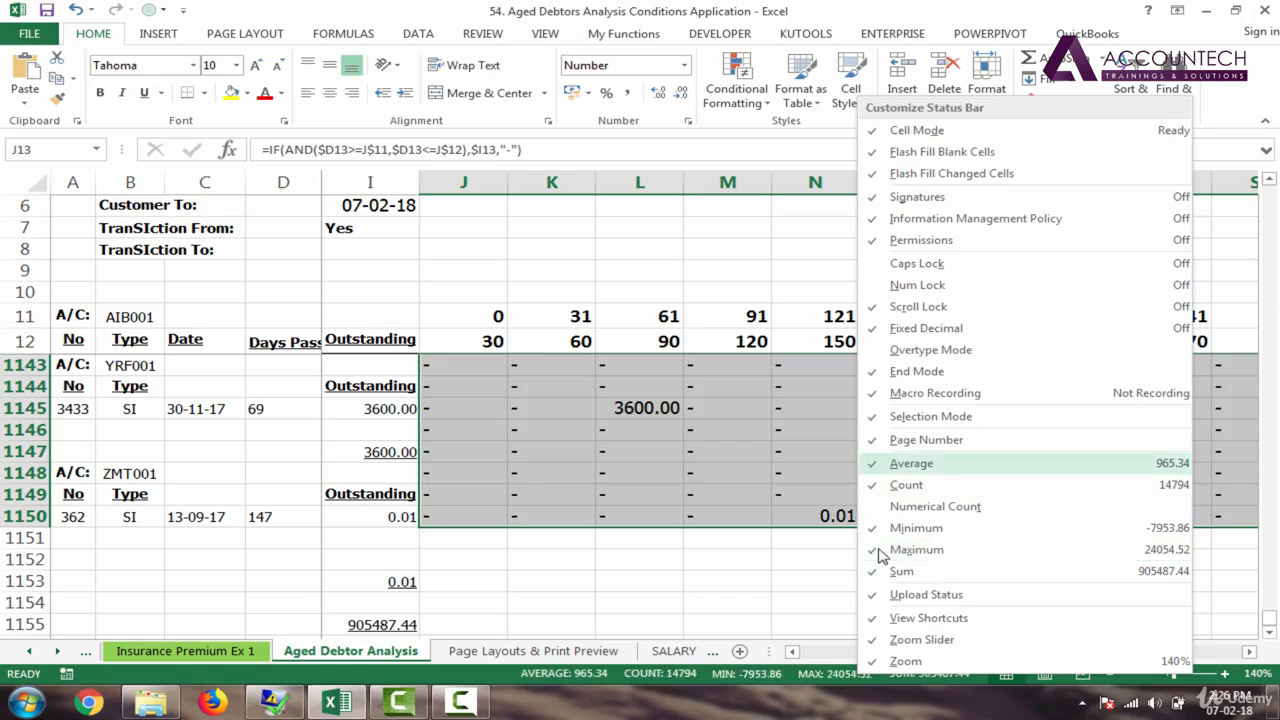
click(880, 463)
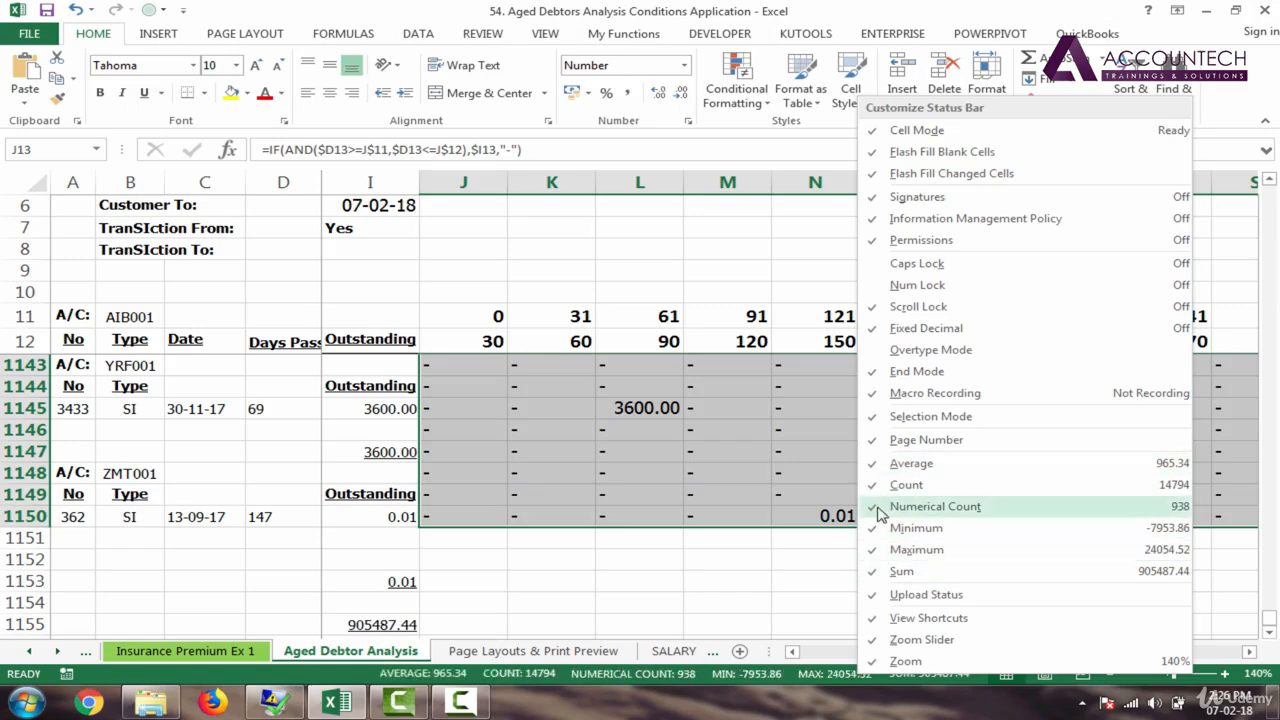
click(880, 506)
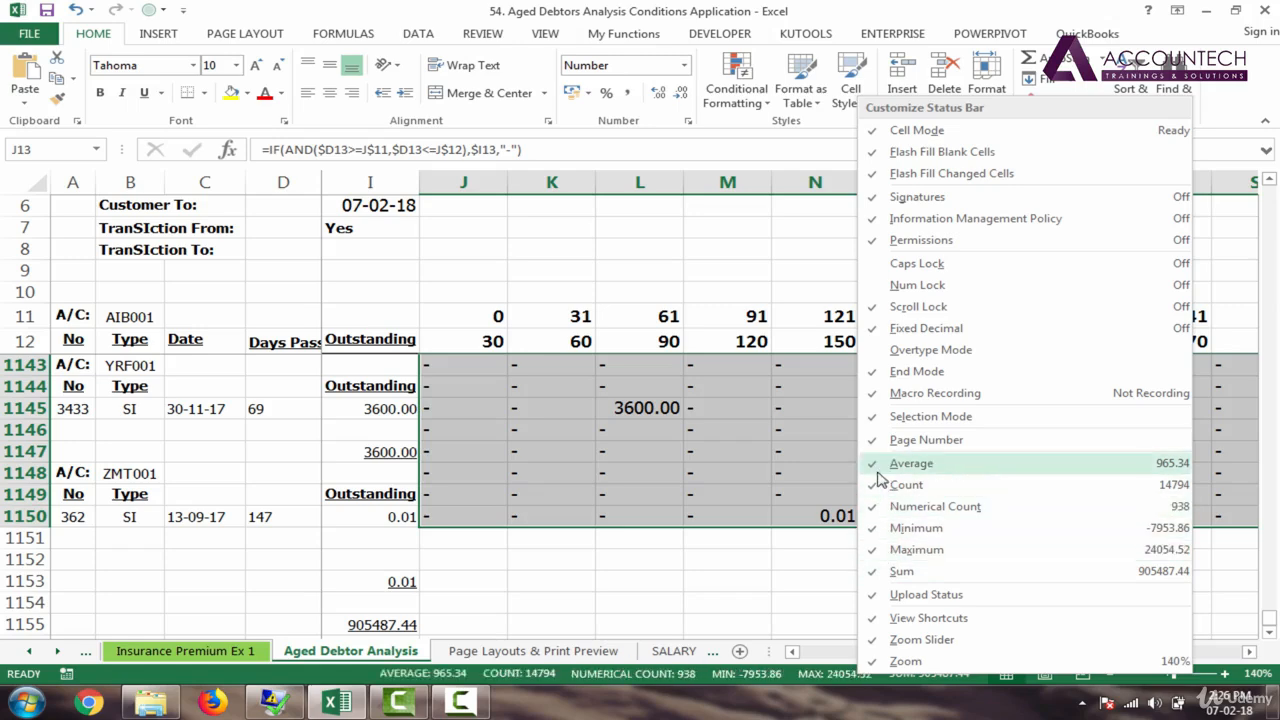
click(878, 575)
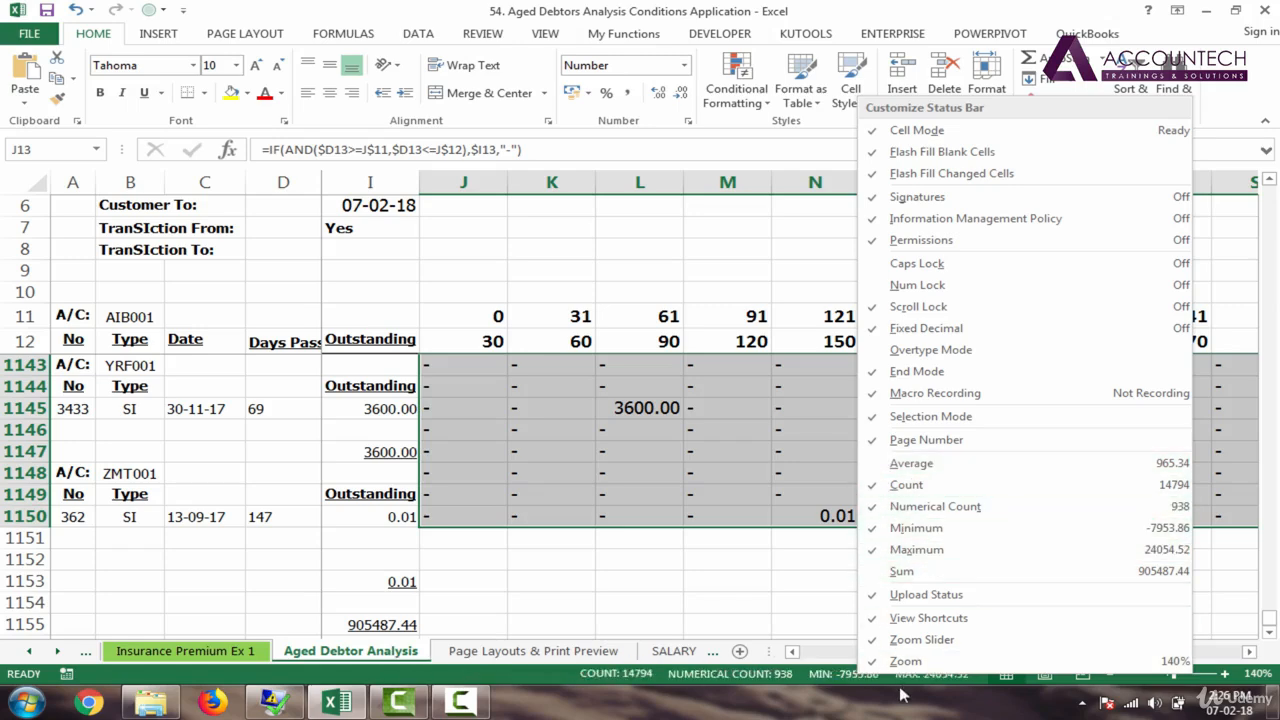
click(880, 549)
click(880, 527)
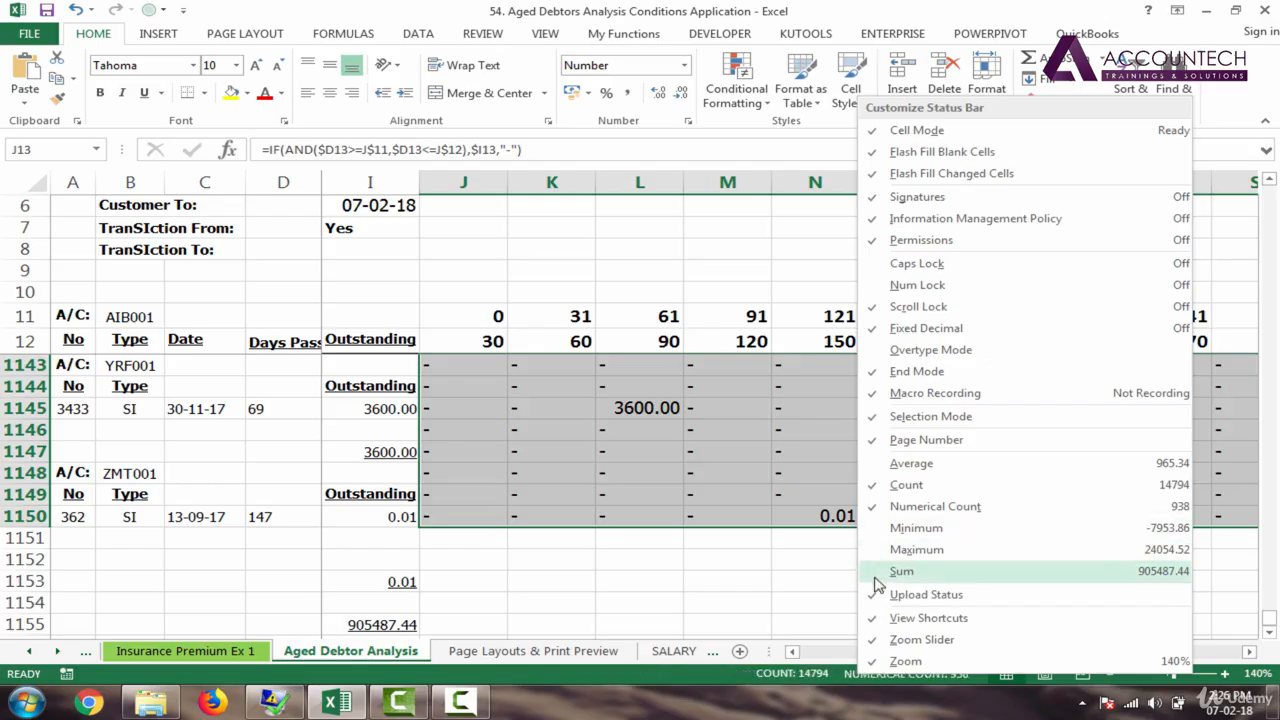
click(878, 575)
click(762, 684)
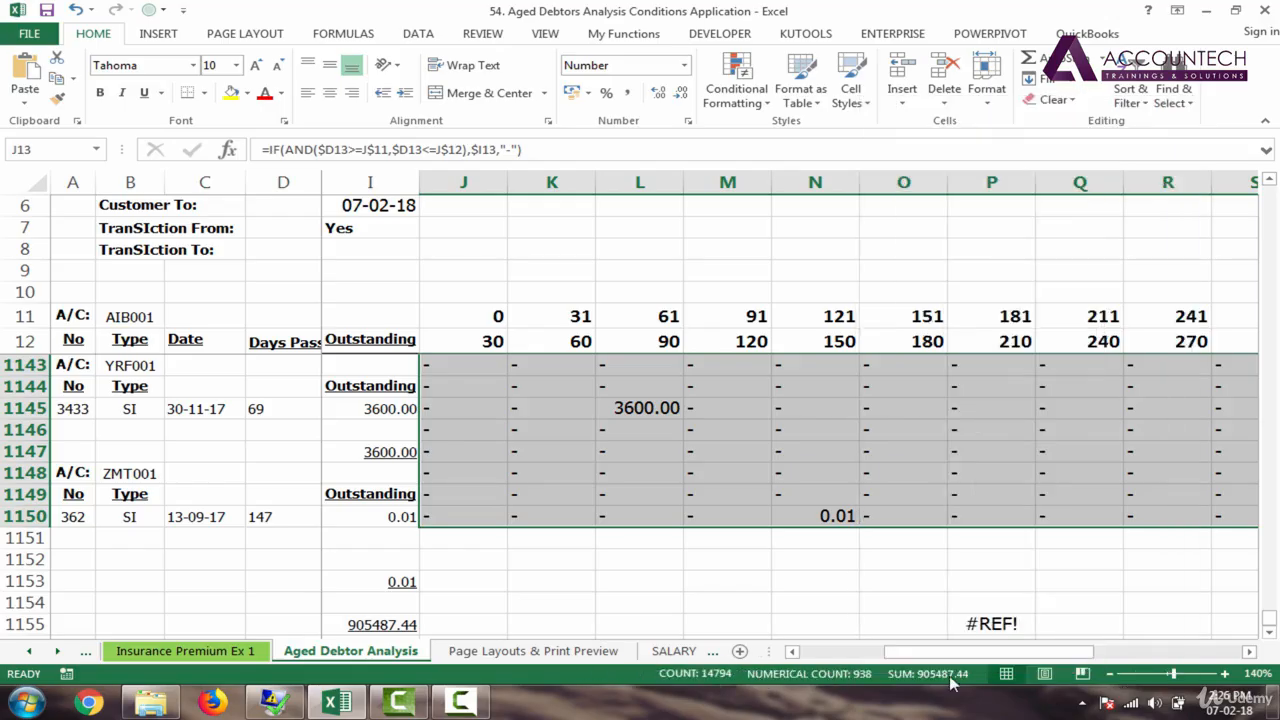
click(877, 492)
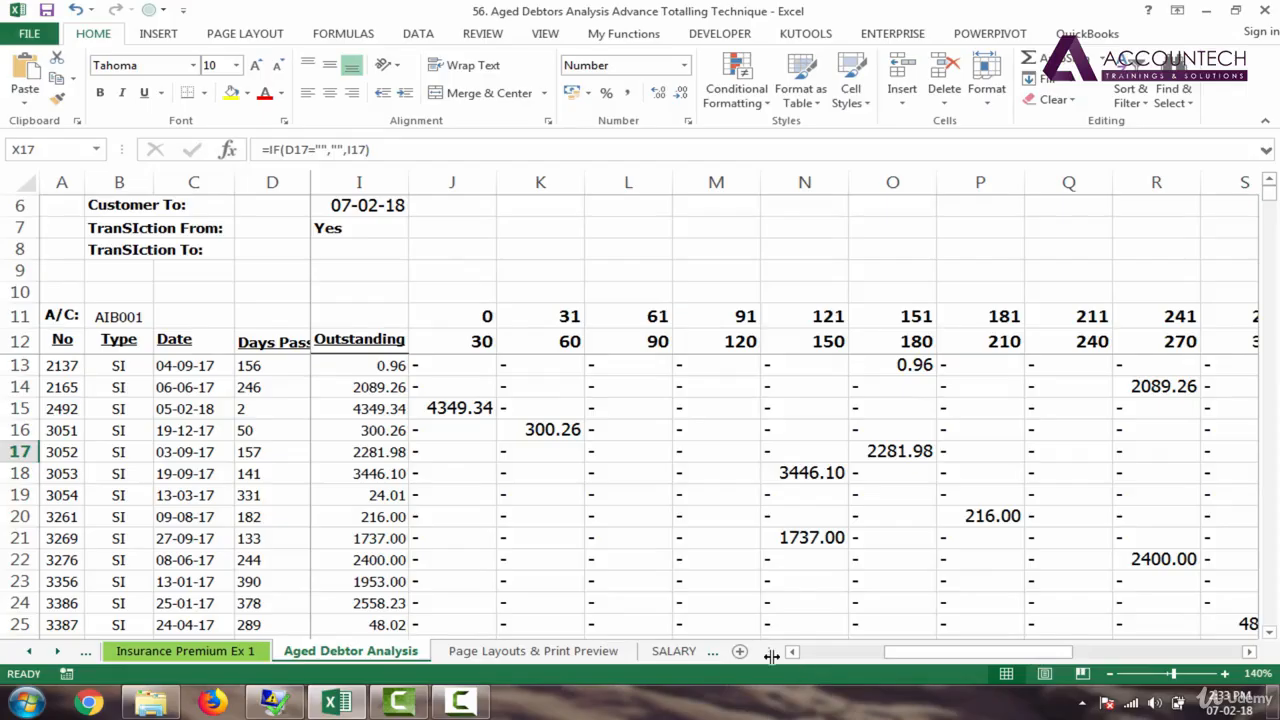
drag(964, 660, 880, 660)
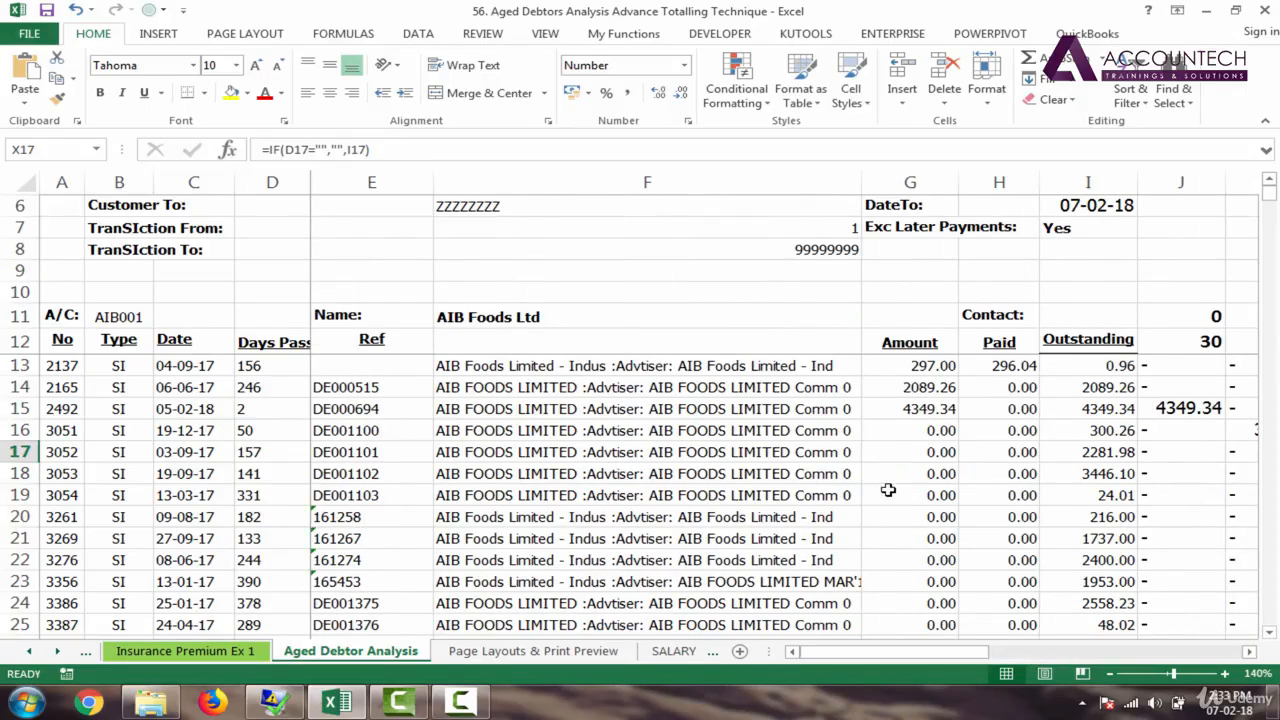
mouse_move(1268, 200)
mouse_down()
mouse_move(1268, 212)
mouse_move(1268, 200)
mouse_up()
click(386, 412)
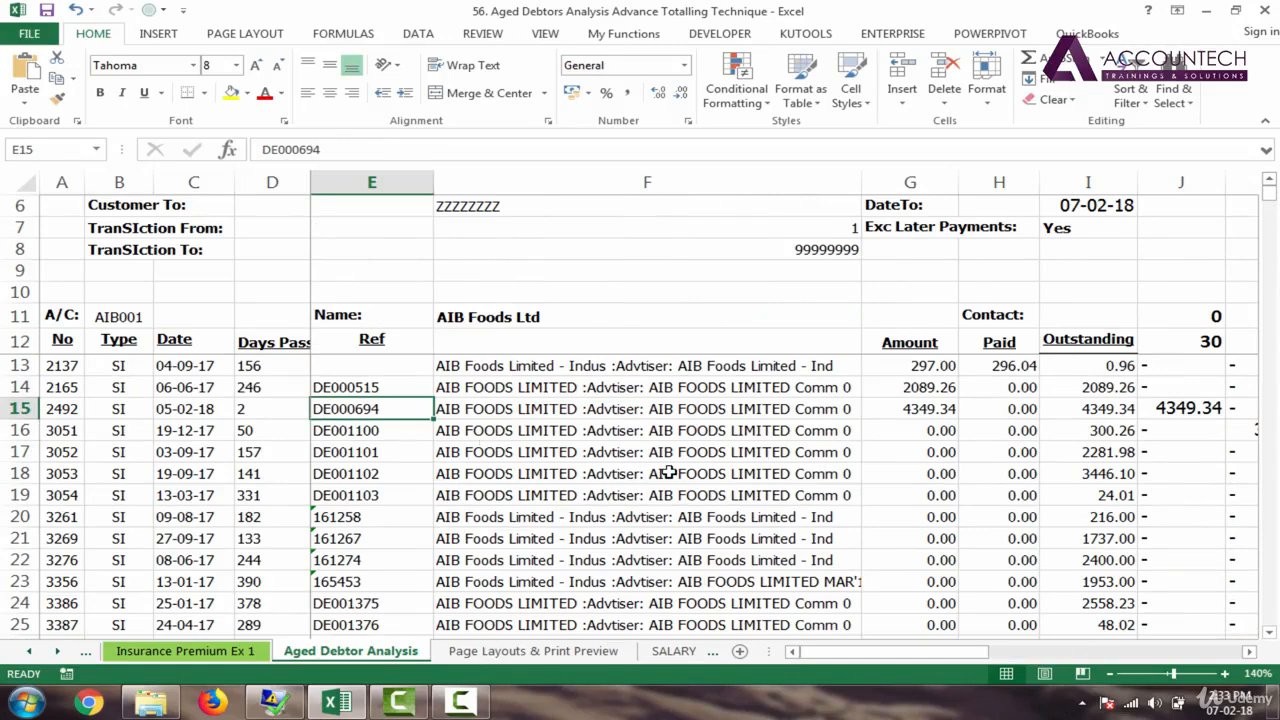
key(Down)
key(Down)
key(Down)
key(Down)
key(Down)
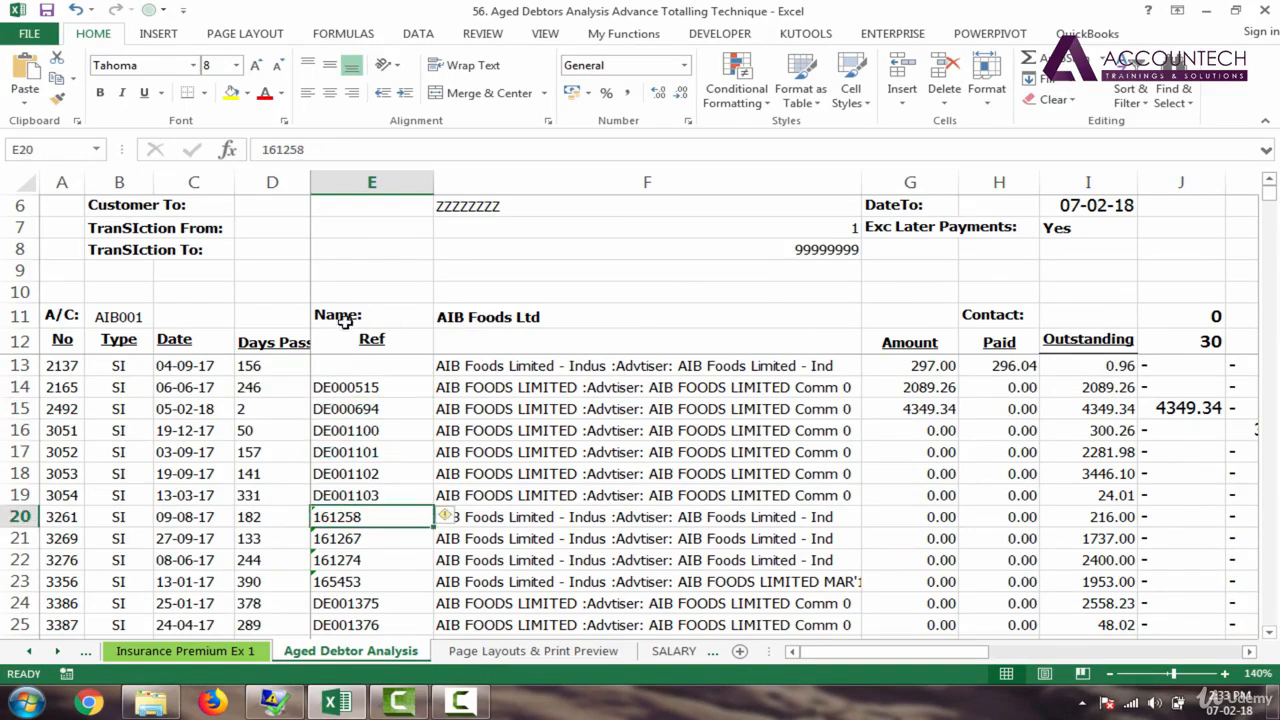
click(477, 317)
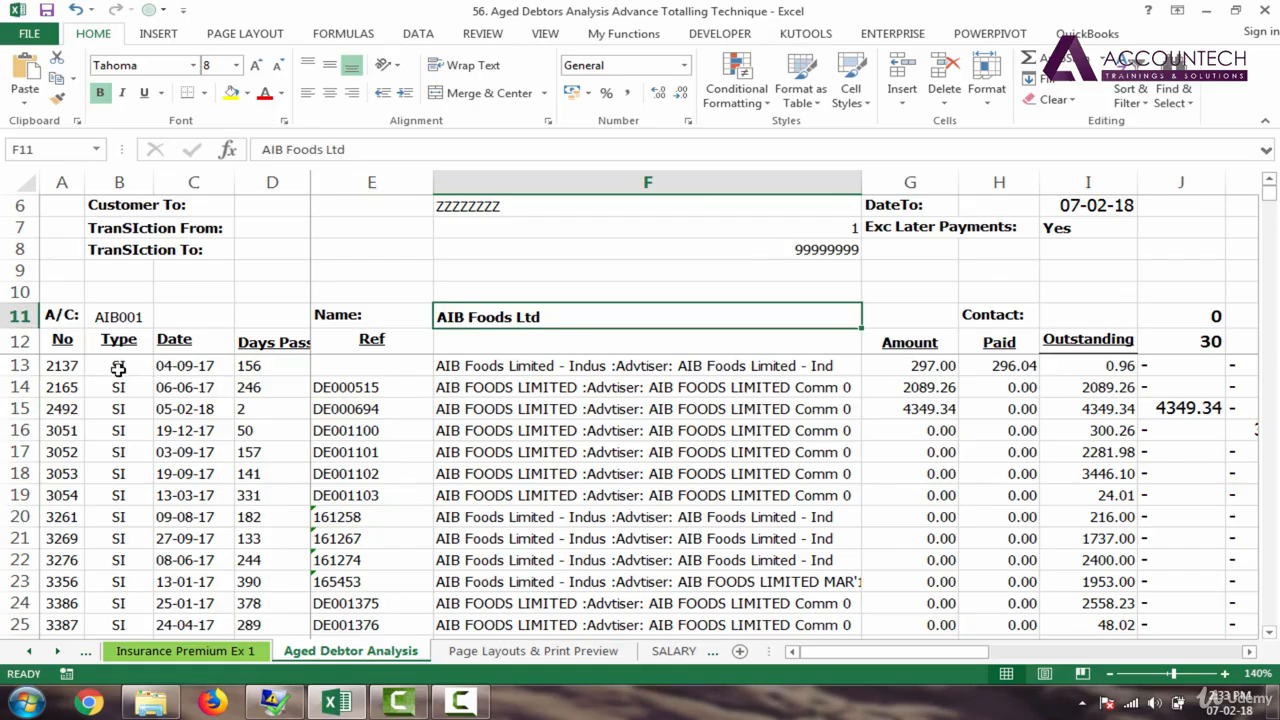
drag(118, 368, 120, 562)
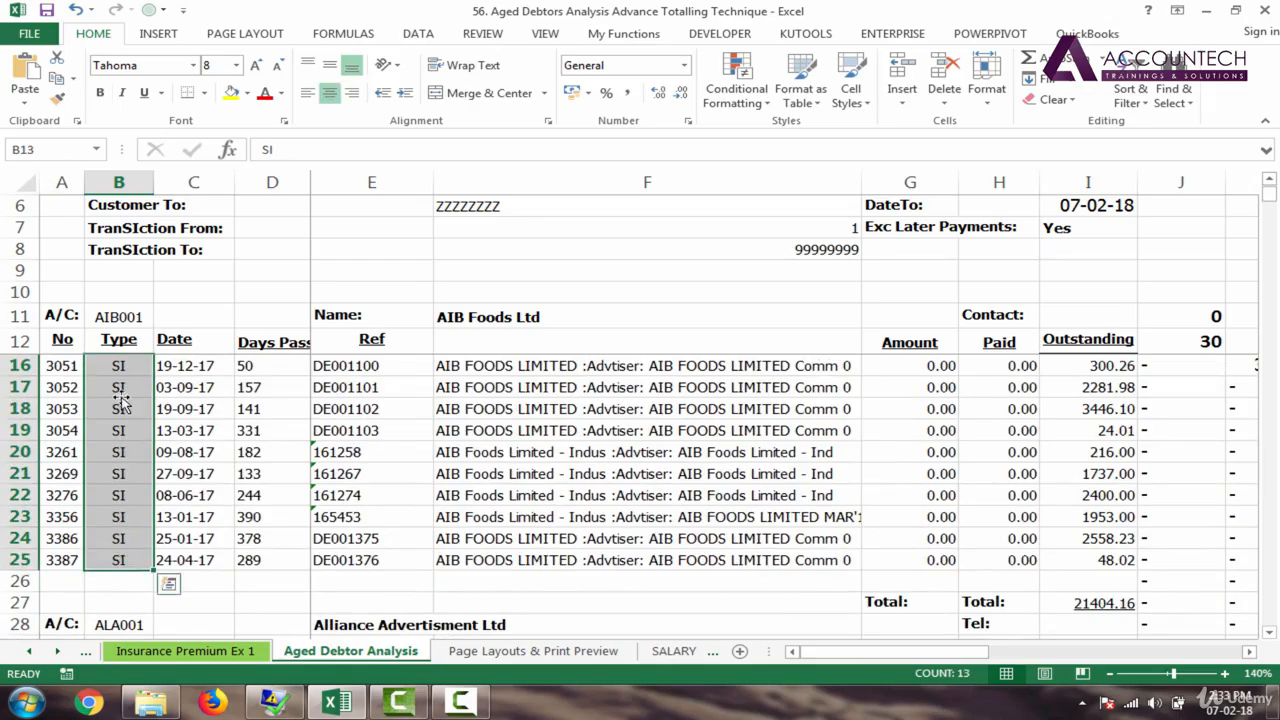
click(1088, 603)
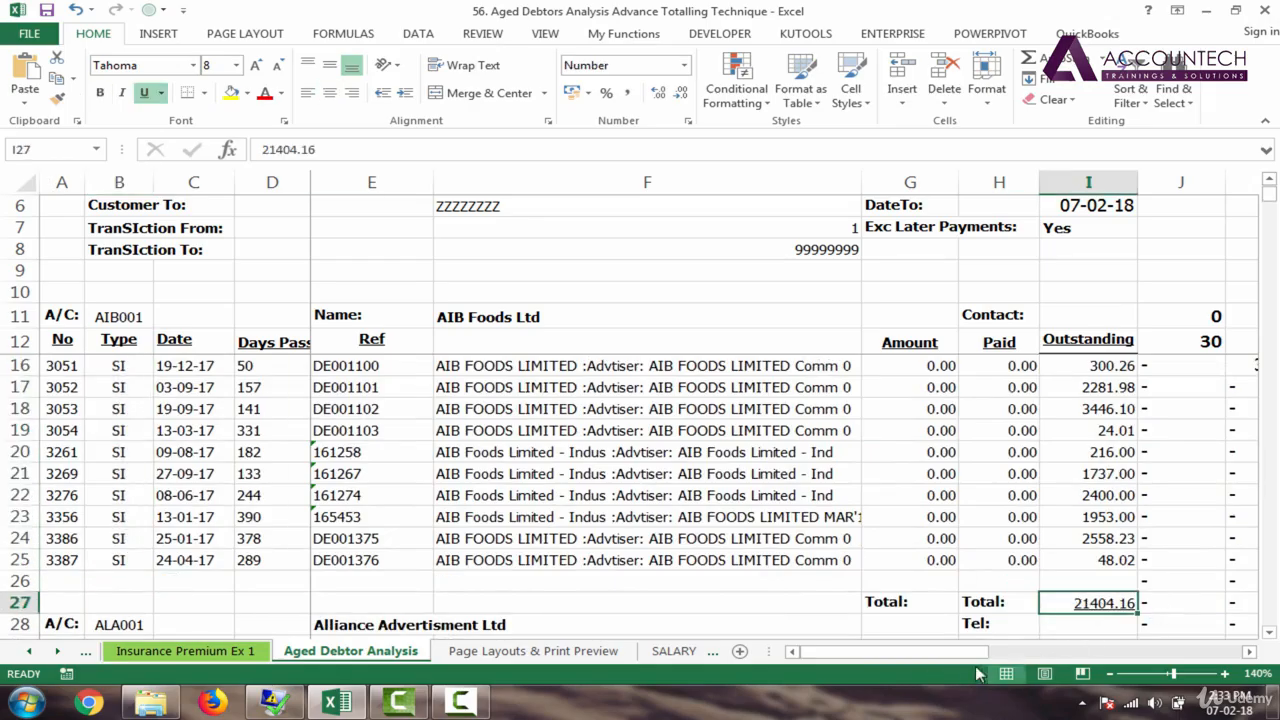
drag(958, 652, 996, 657)
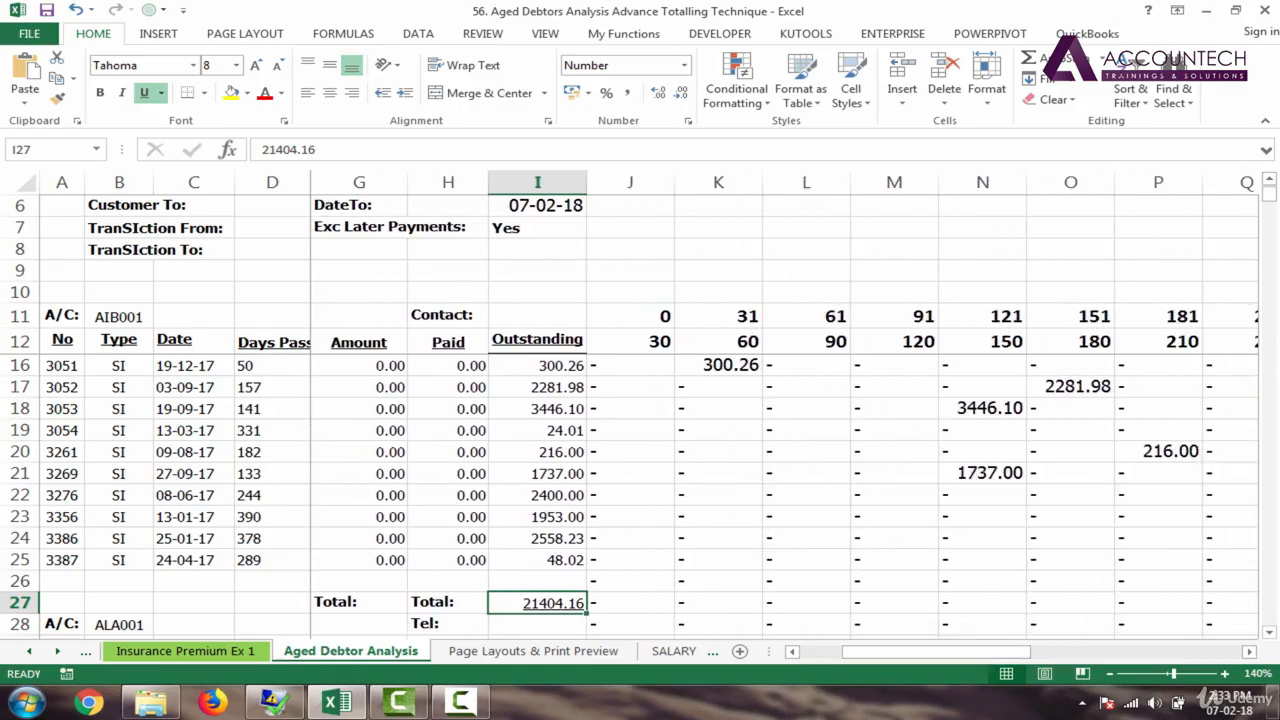
drag(1276, 200, 1272, 207)
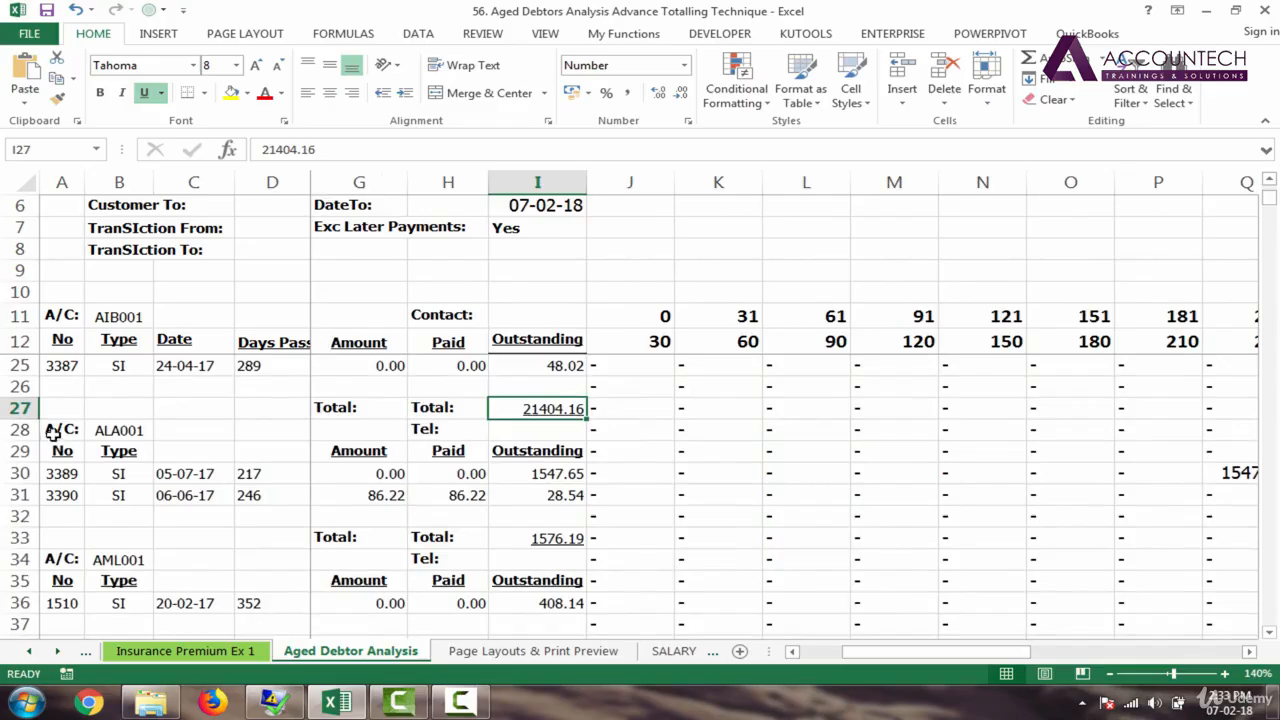
click(560, 538)
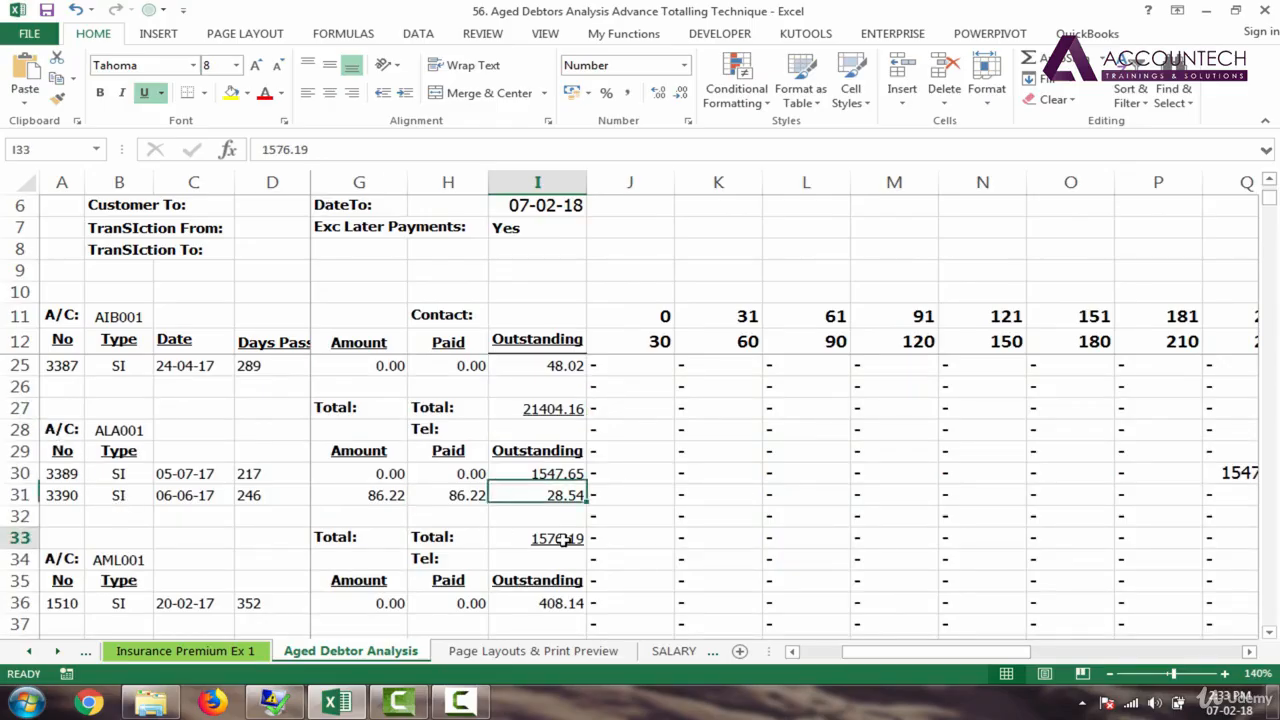
click(646, 538)
drag(646, 538, 1091, 537)
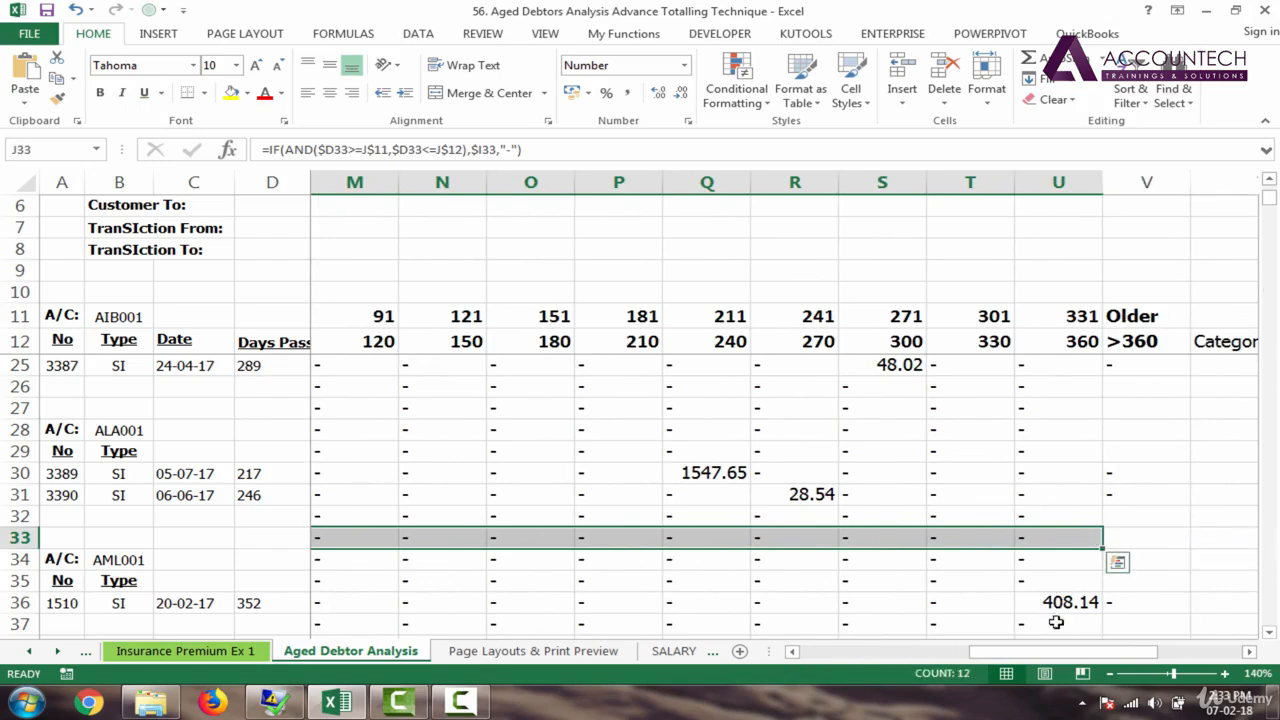
drag(1040, 653, 888, 650)
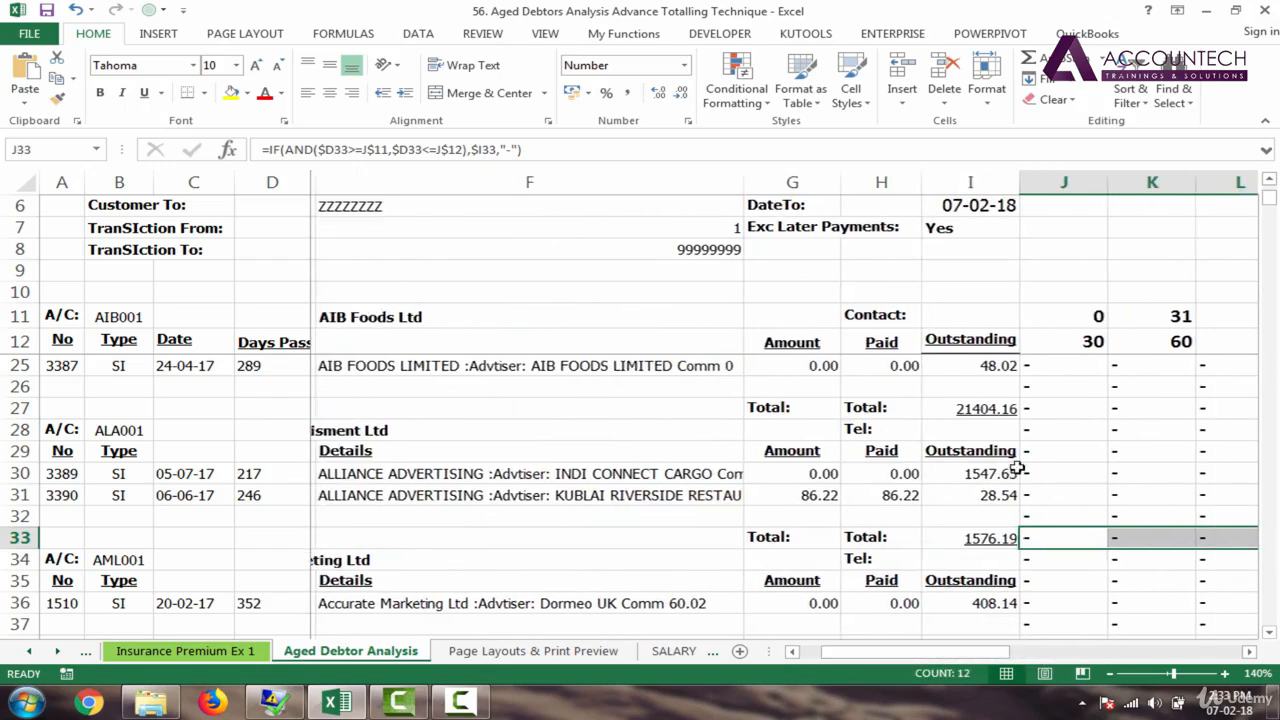
click(1091, 433)
scroll(1091, 433, up, 4)
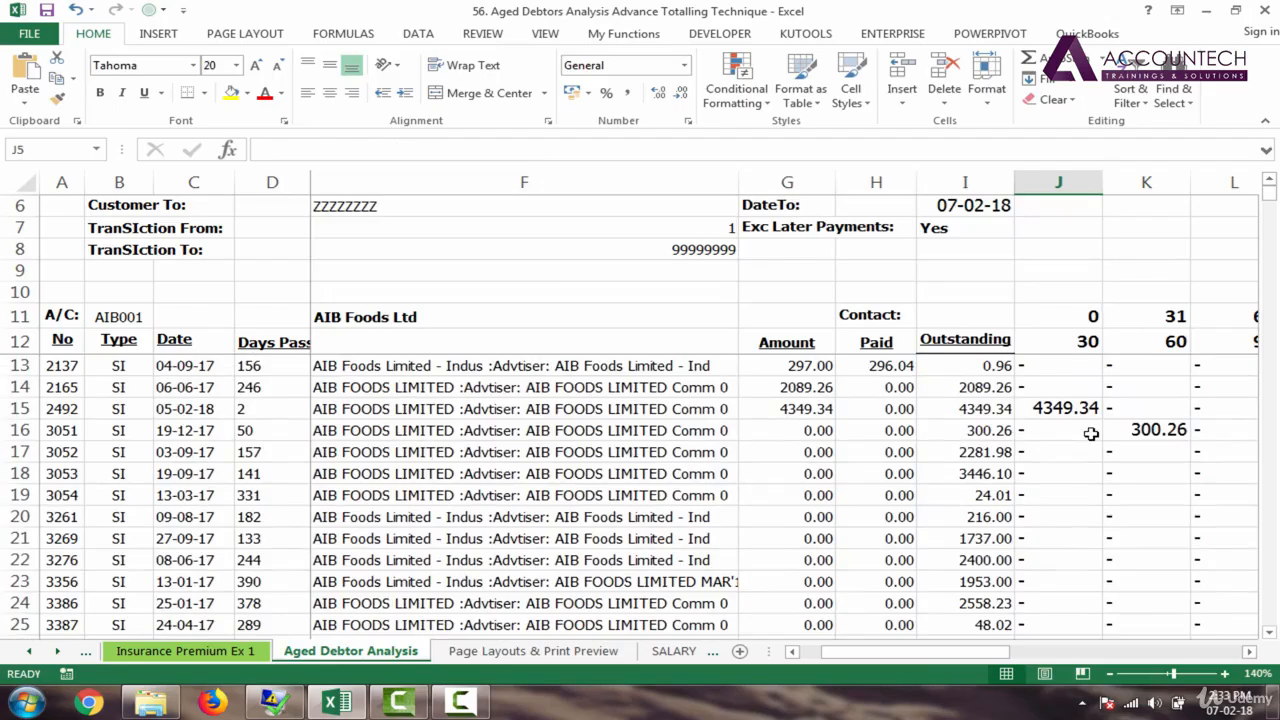
key(Down)
key(Down)
click(1066, 366)
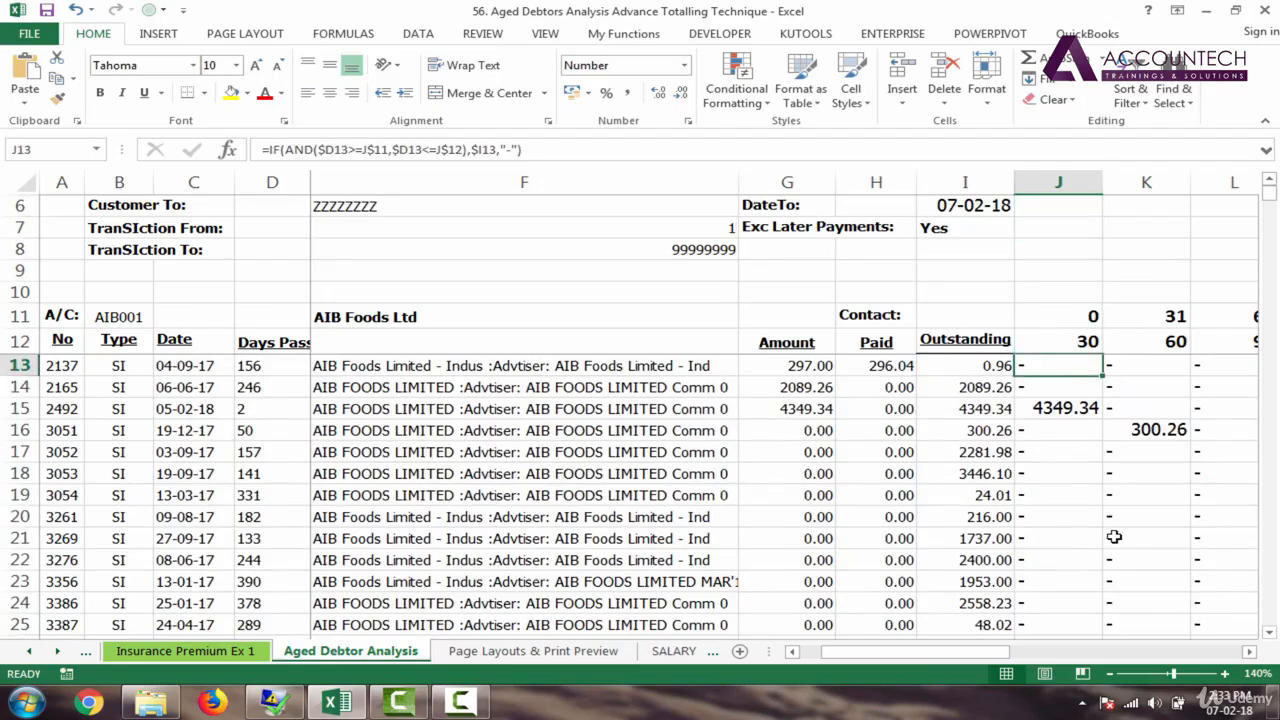
key(Down)
key(Down)
key(Down)
key(Down)
key(Down)
key(Down)
key(Down)
key(Down)
key(Down)
key(Down)
key(Down)
key(Down)
key(Down)
key(Down)
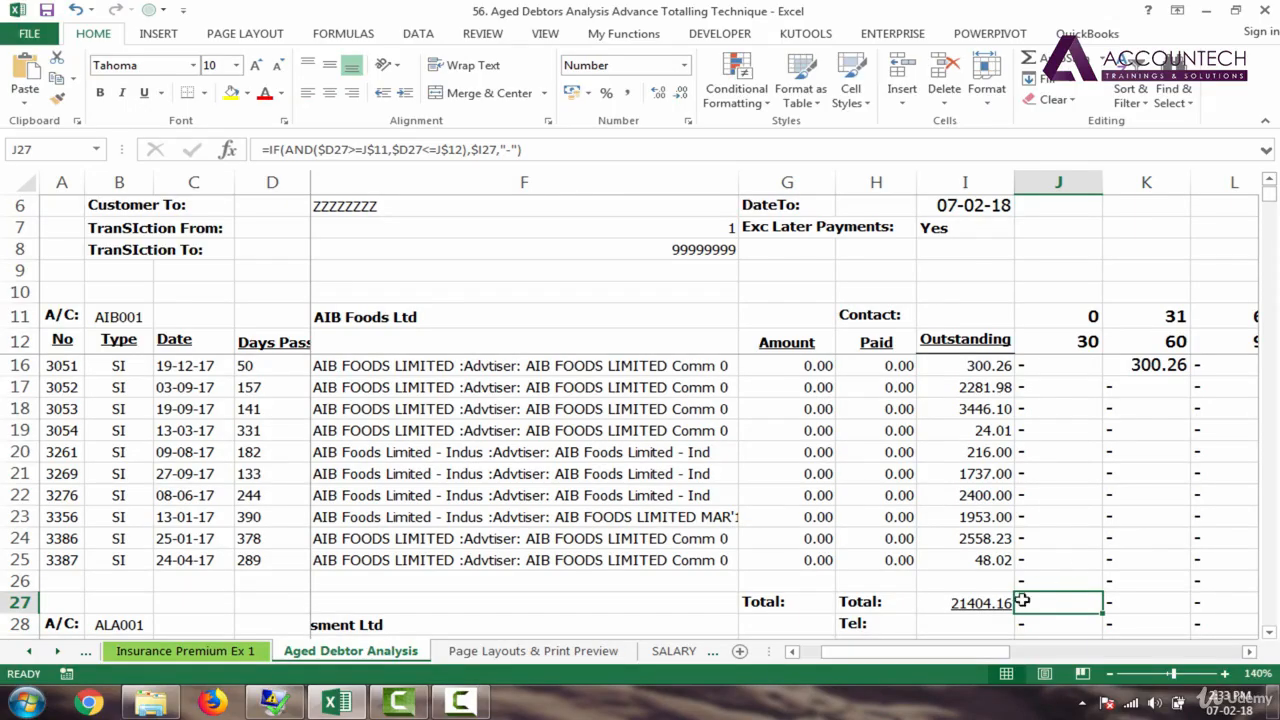
Step: Enter =SUM(J13:J26) in J27 and fill it across the row 27 bucket columns
text(=sum)
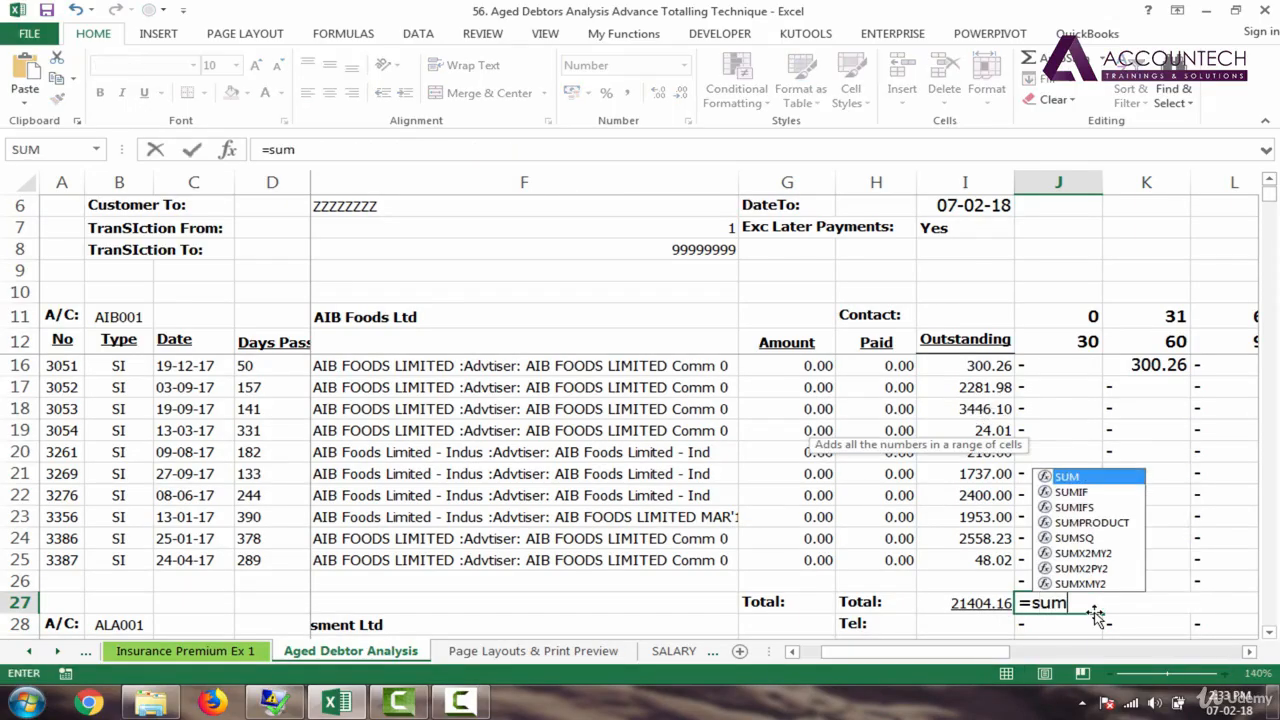
key(Tab)
click(1092, 583)
drag(1092, 583, 1087, 368)
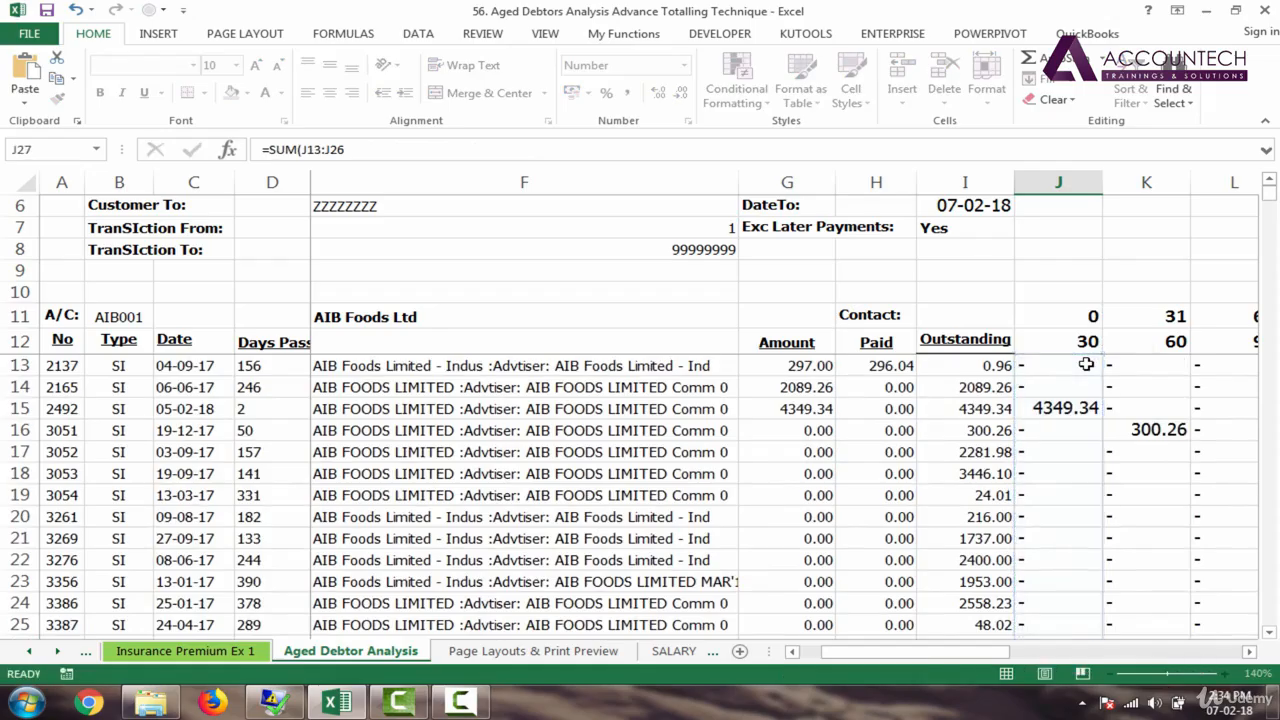
key(Tab)
click(1066, 625)
drag(1108, 632, 903, 672)
Step: Format the row 27 totals bold, underlined, with a thick box border and light orange fill
key(ctrl+b)
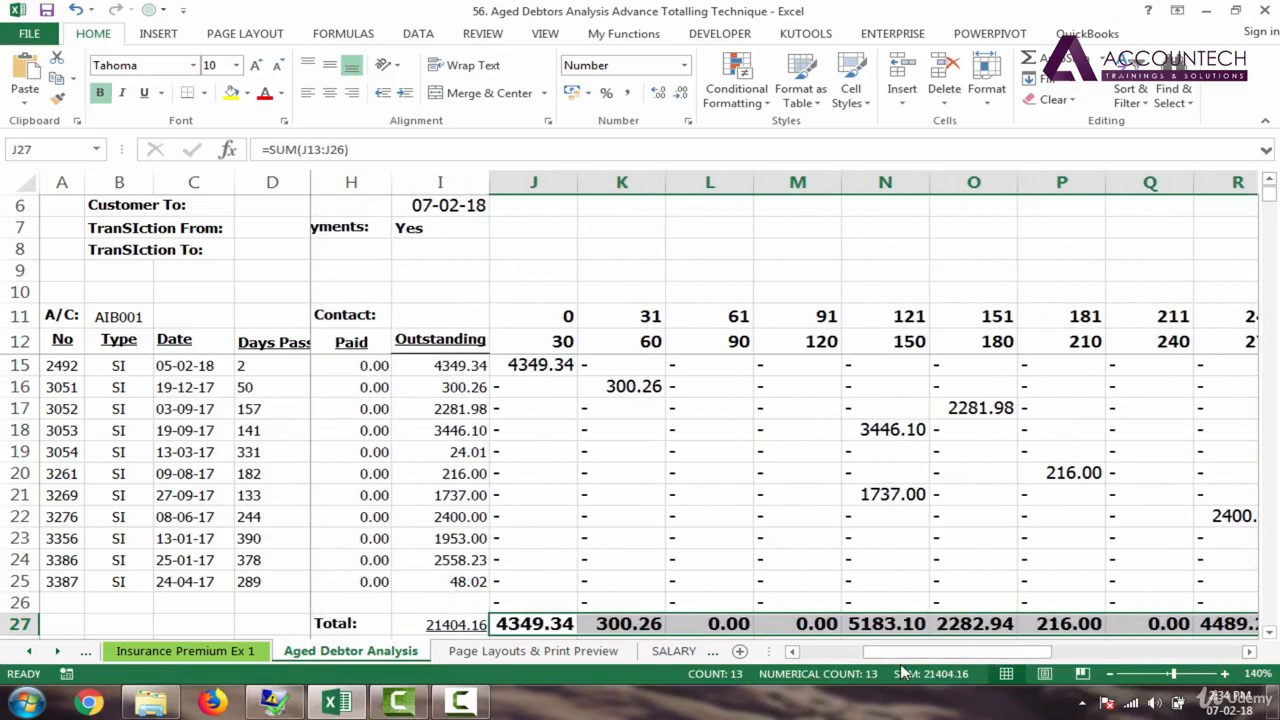
key(ctrl+u)
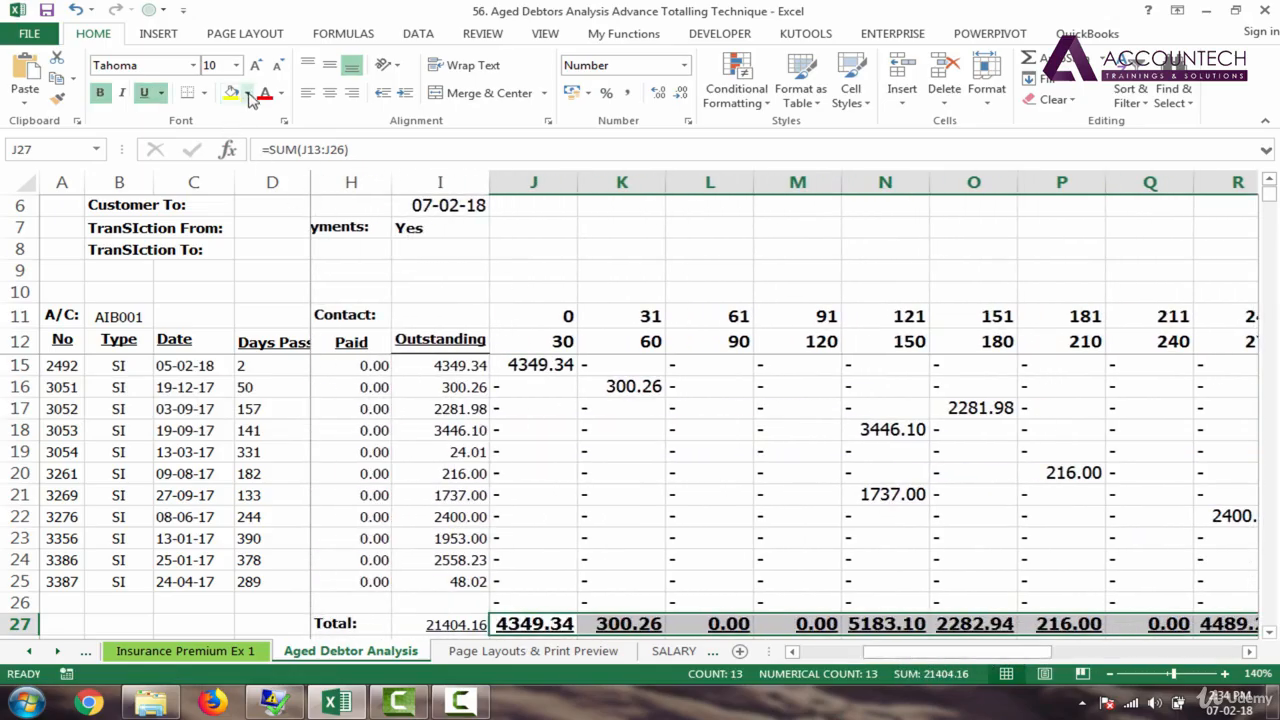
click(247, 93)
click(204, 93)
click(204, 93)
click(257, 289)
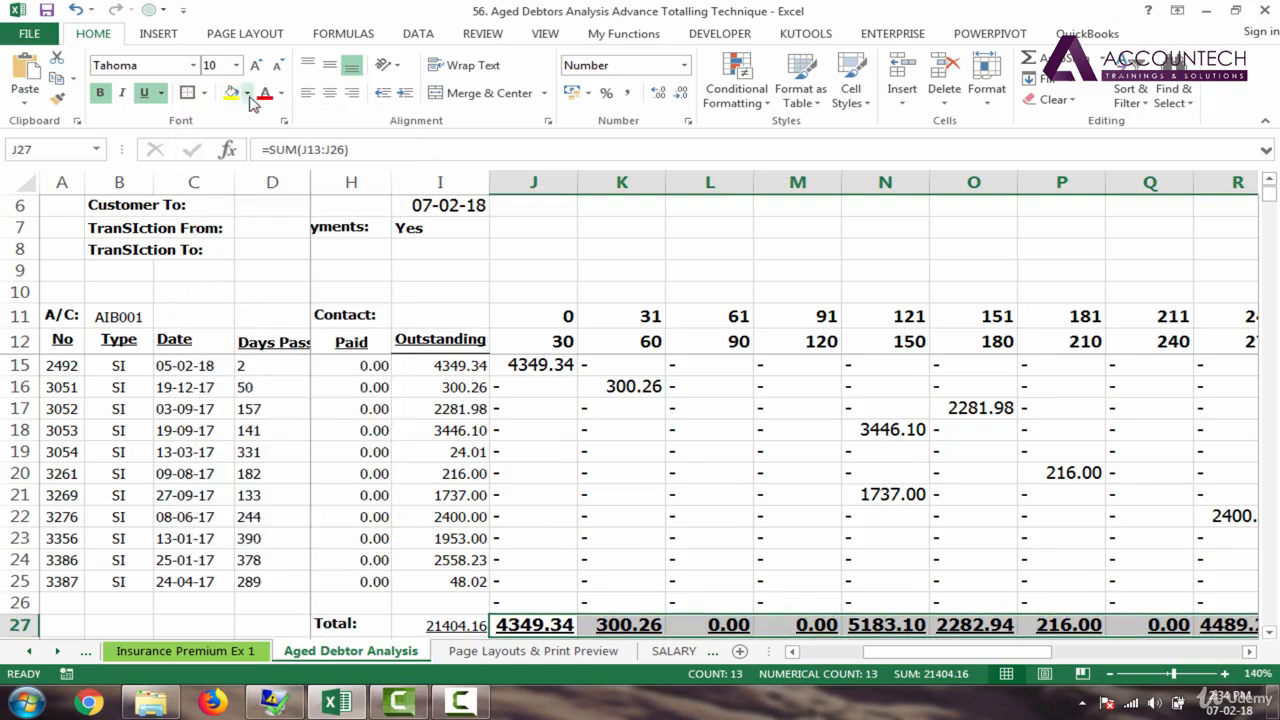
click(247, 93)
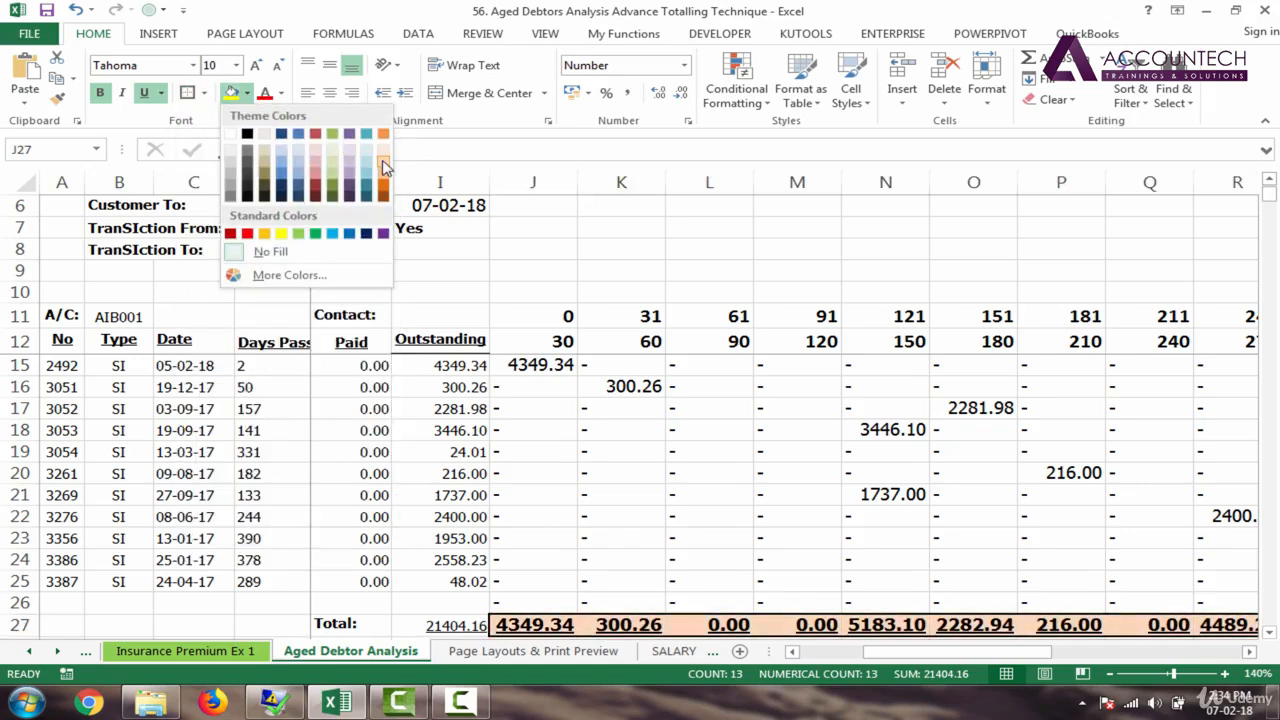
click(383, 158)
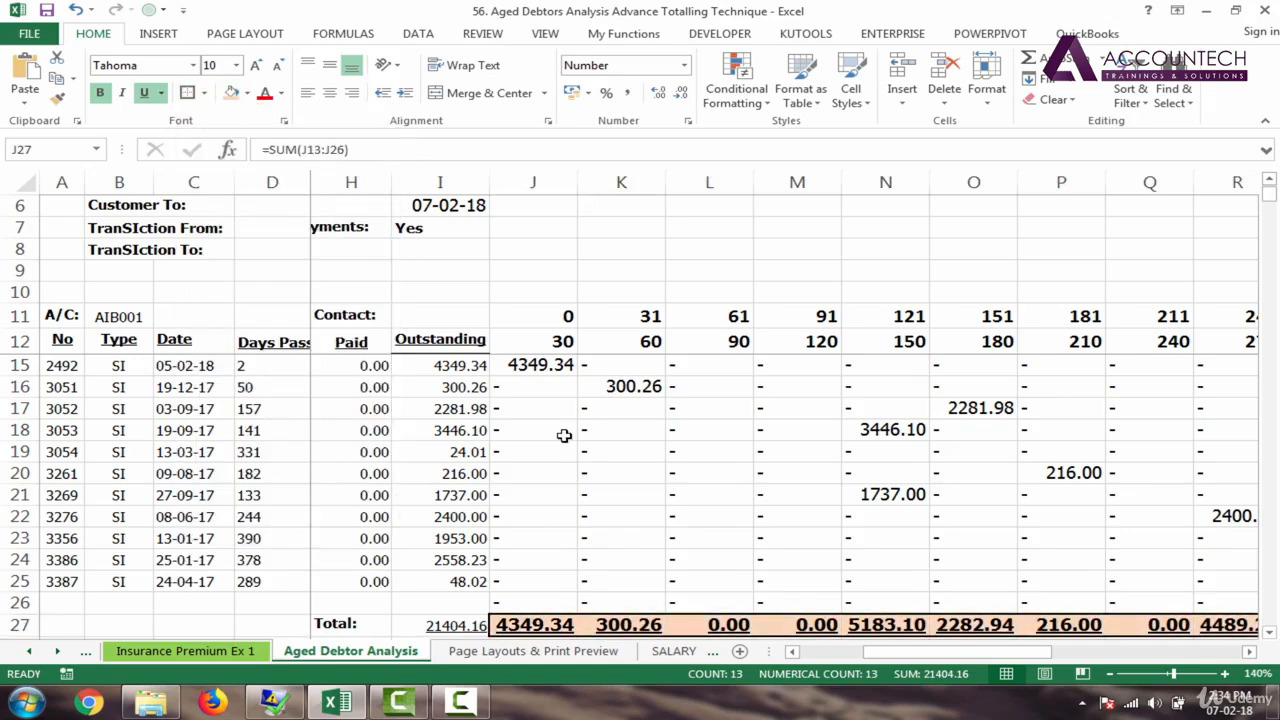
Step: Zoom out, check the R22 bucket formula and widen column O to show 2282.94
click(1106, 674)
click(1106, 674)
click(1106, 674)
click(826, 443)
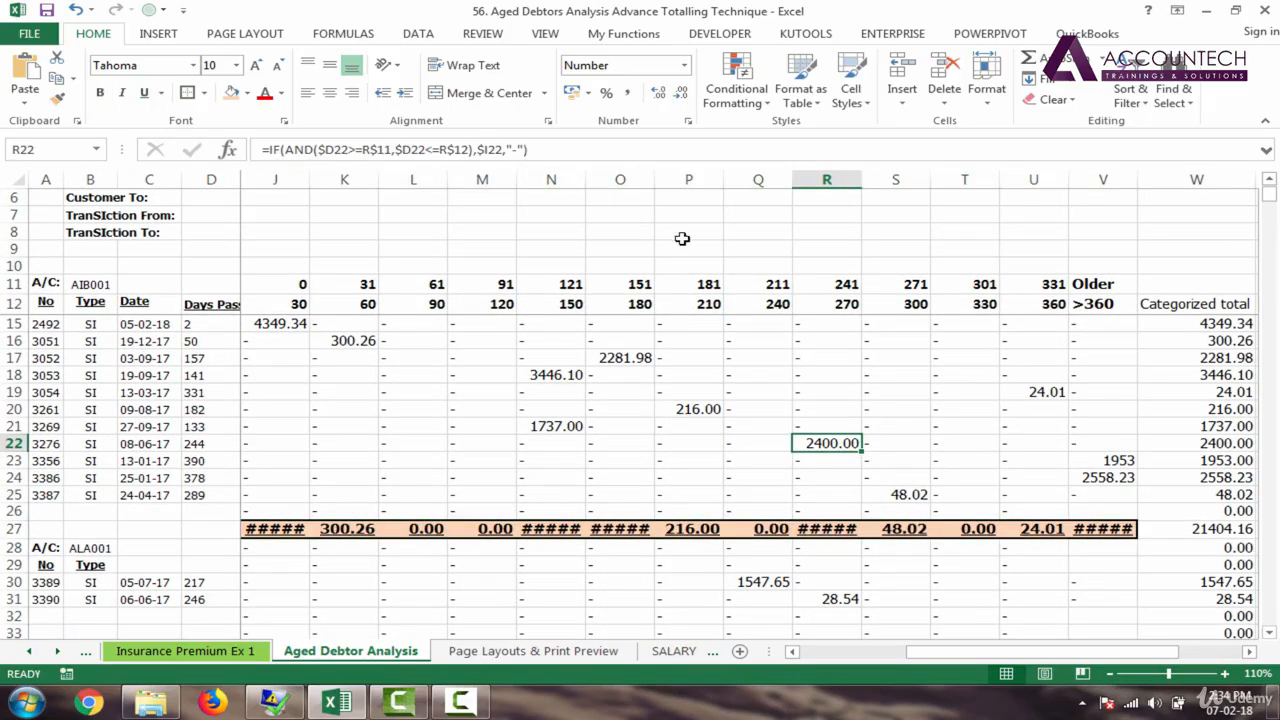
double_click(655, 181)
click(469, 394)
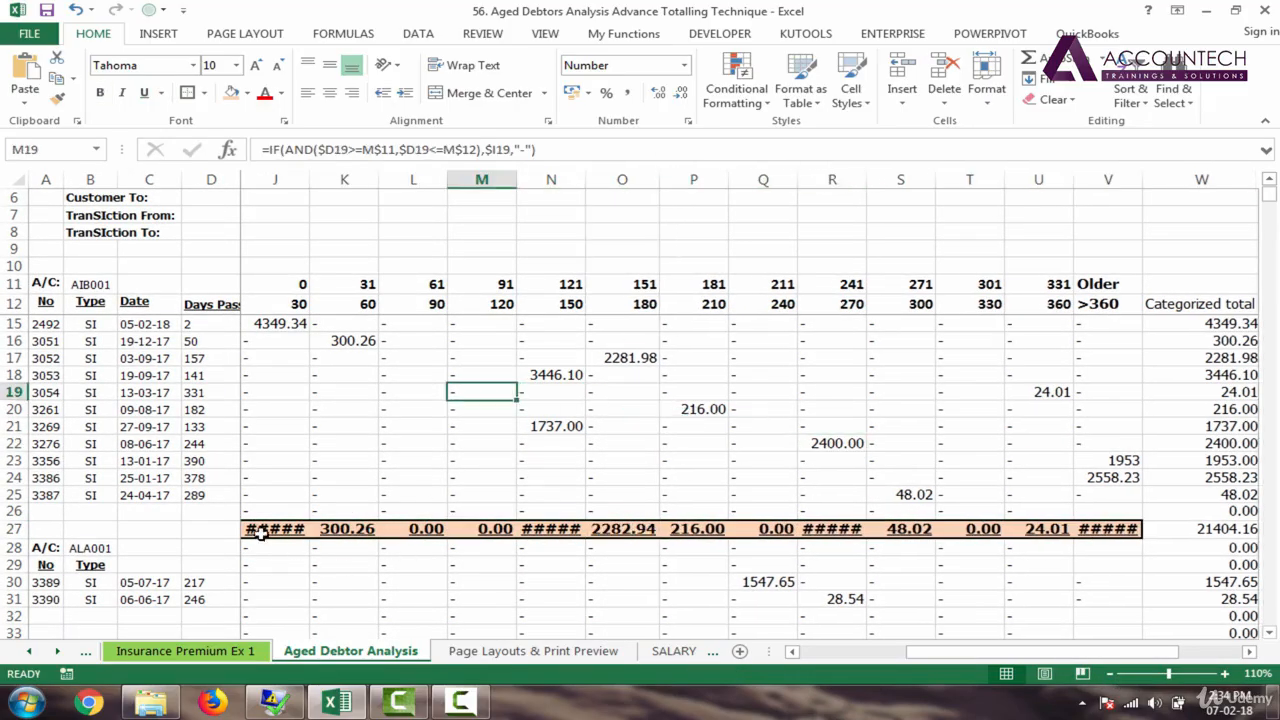
key(Left)
key(Left)
key(Left)
key(Left)
key(Left)
key(Left)
key(Left)
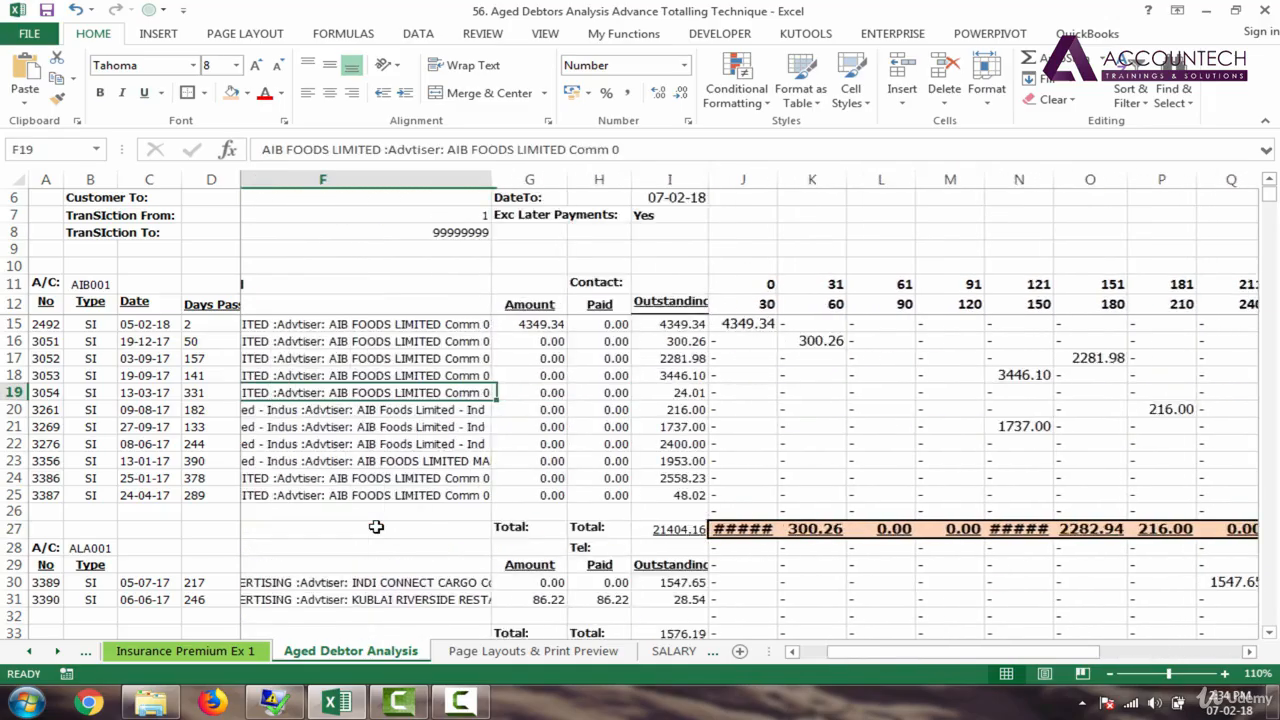
key(Down)
key(Down)
key(Down)
key(Down)
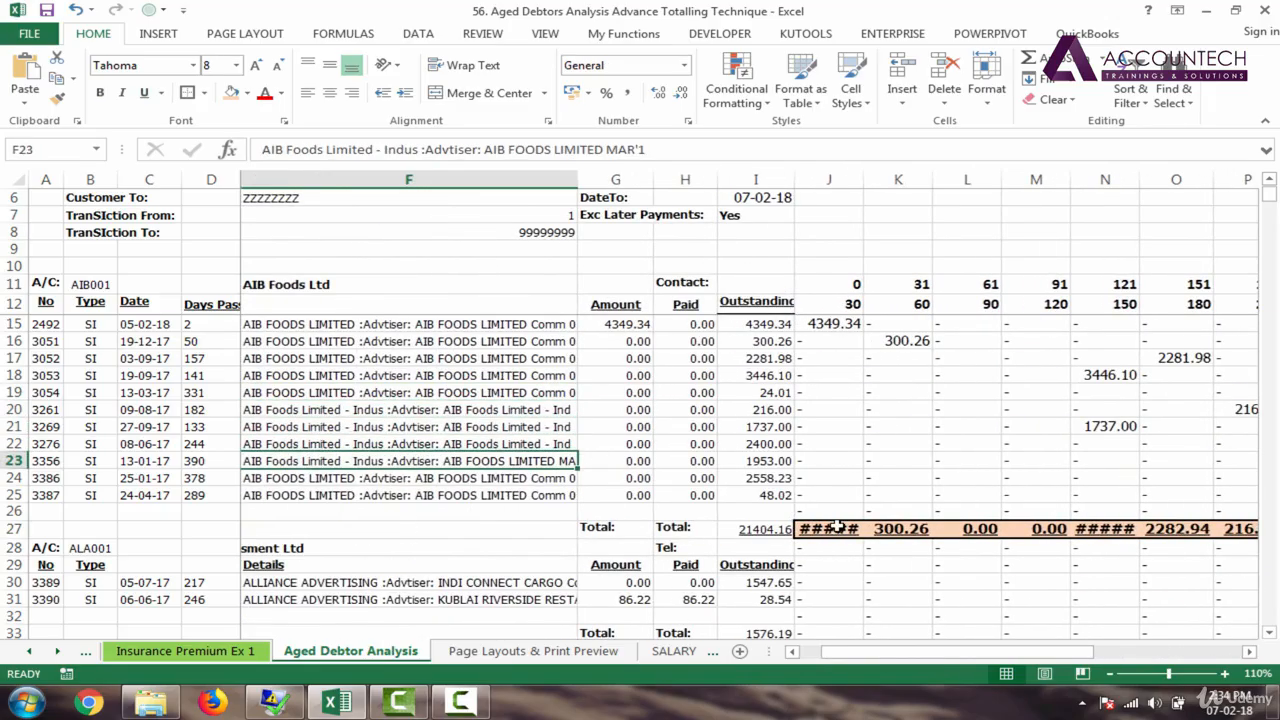
Step: Undo the row 27 formatting and the SUM totals, restoring the IF ageing formulas
click(812, 528)
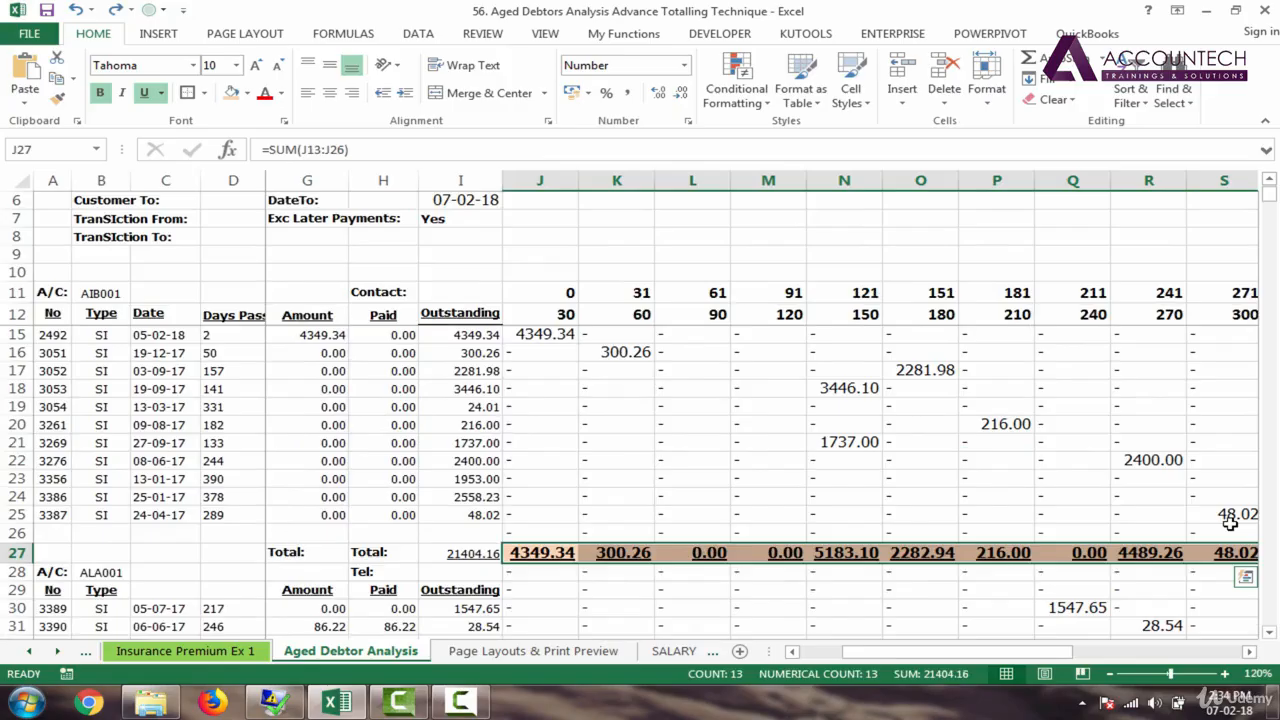
scroll(1232, 525, up, 3)
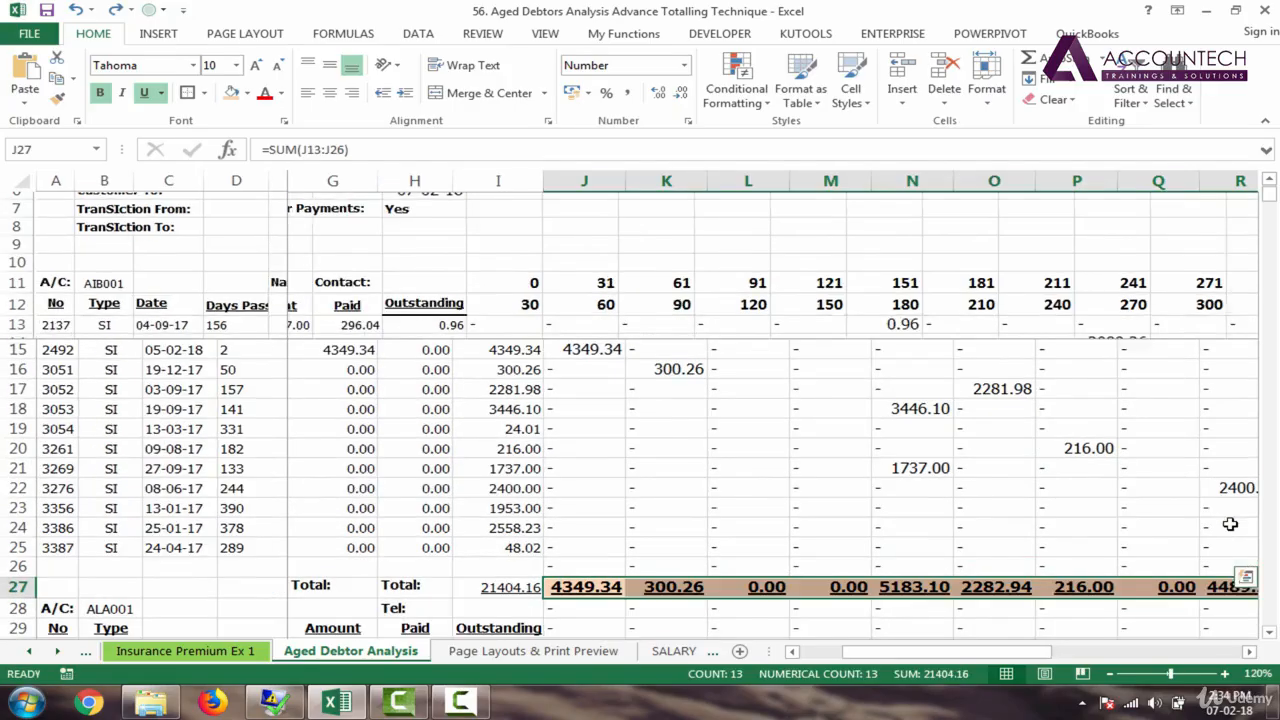
key(ctrl+z)
key(ctrl+z)
key(ctrl+z)
key(ctrl+z)
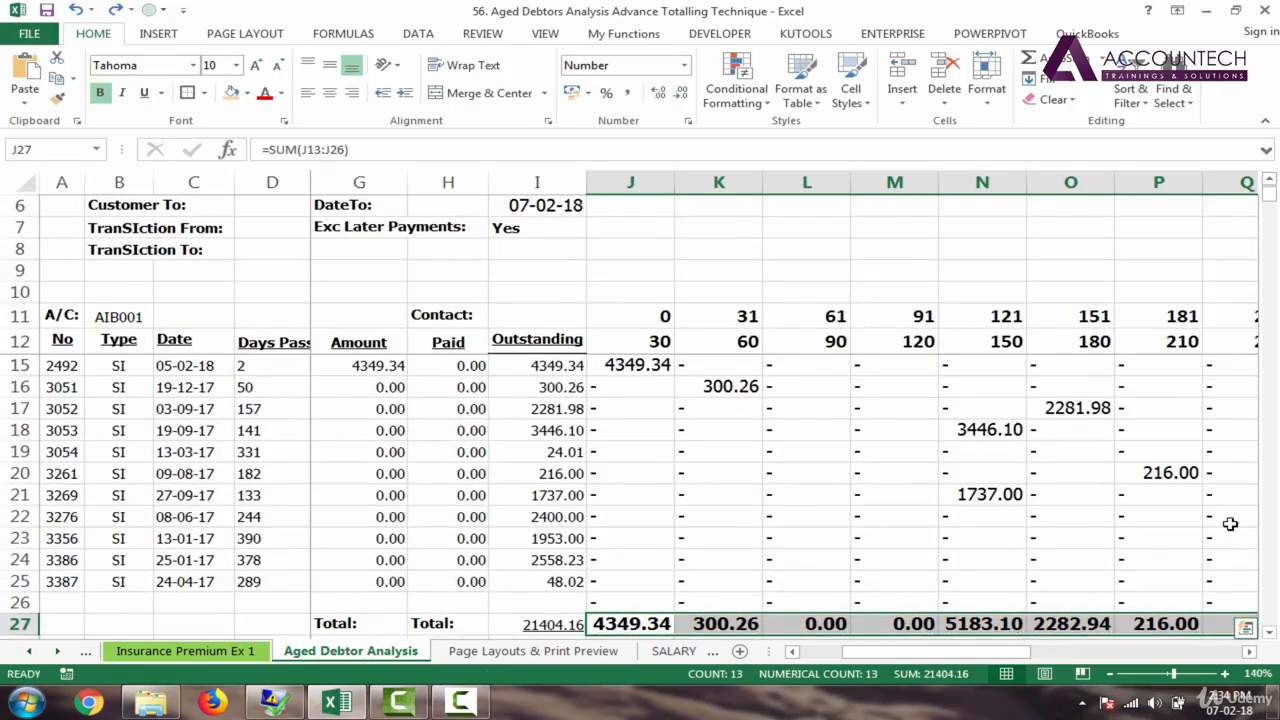
key(ctrl+z)
key(ctrl+z)
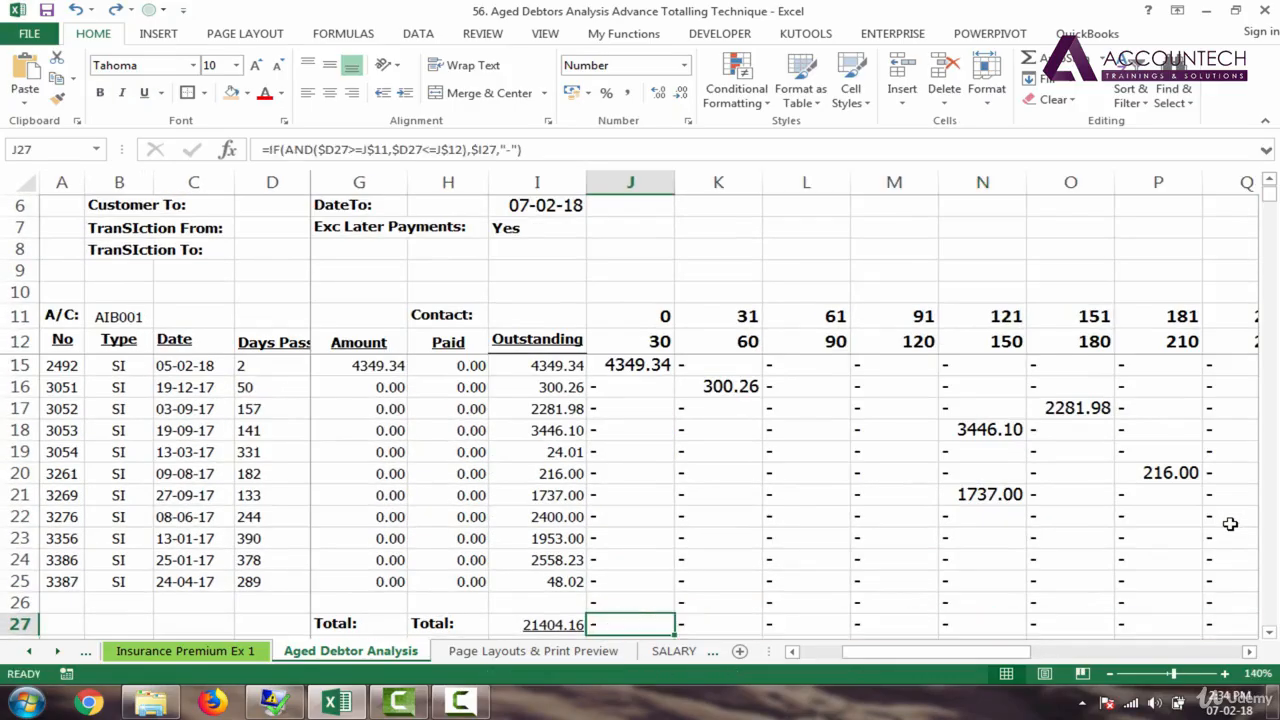
click(104, 488)
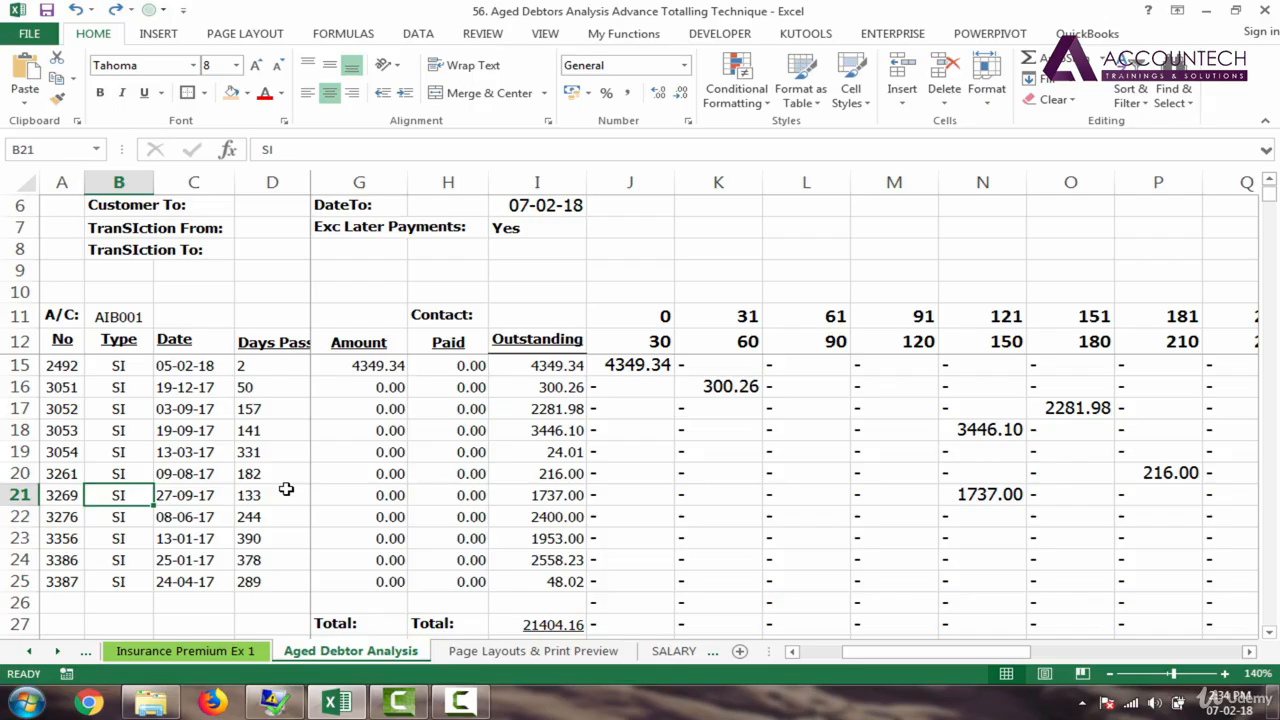
key(Left)
key(Up)
key(Up)
key(Up)
key(Up)
key(Up)
key(Up)
key(Up)
key(Up)
key(Up)
key(Down)
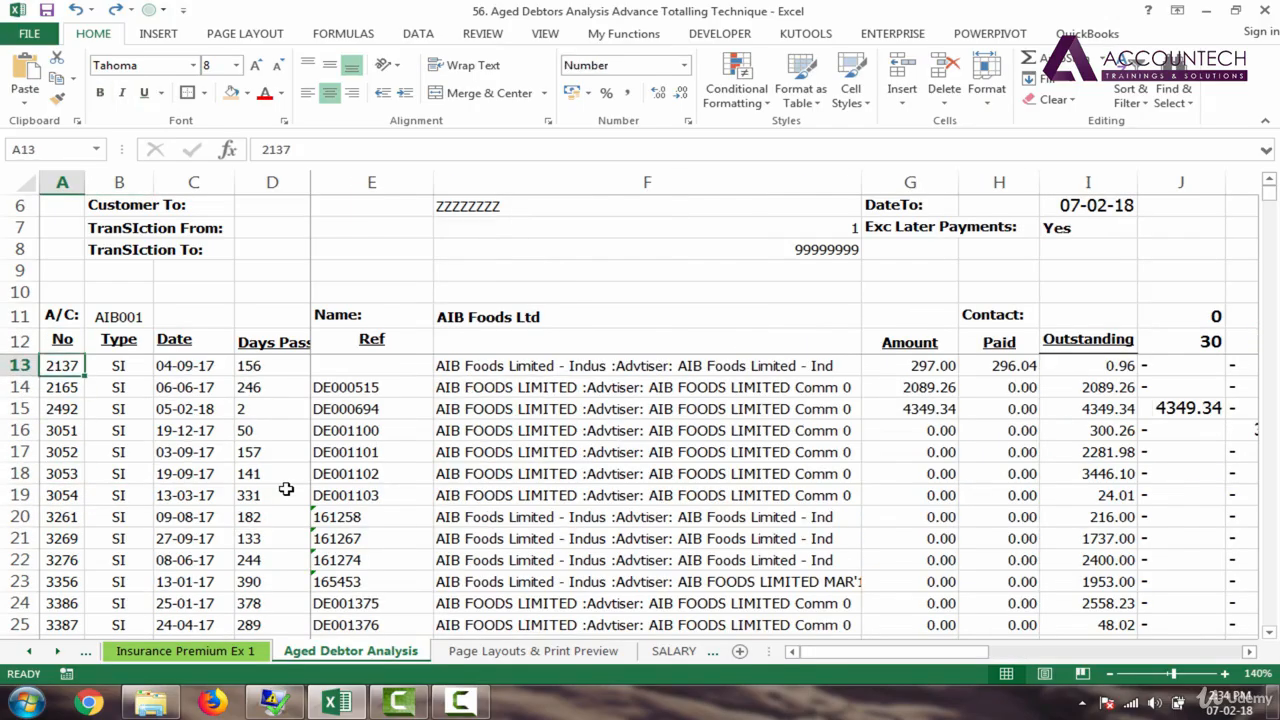
key(Down)
key(Down)
key(Down)
key(Down)
key(Down)
key(Down)
key(Down)
key(Down)
key(Down)
key(Down)
key(Down)
key(Down)
key(Down)
key(Down)
key(Down)
key(Down)
key(Down)
key(Down)
key(Down)
key(Down)
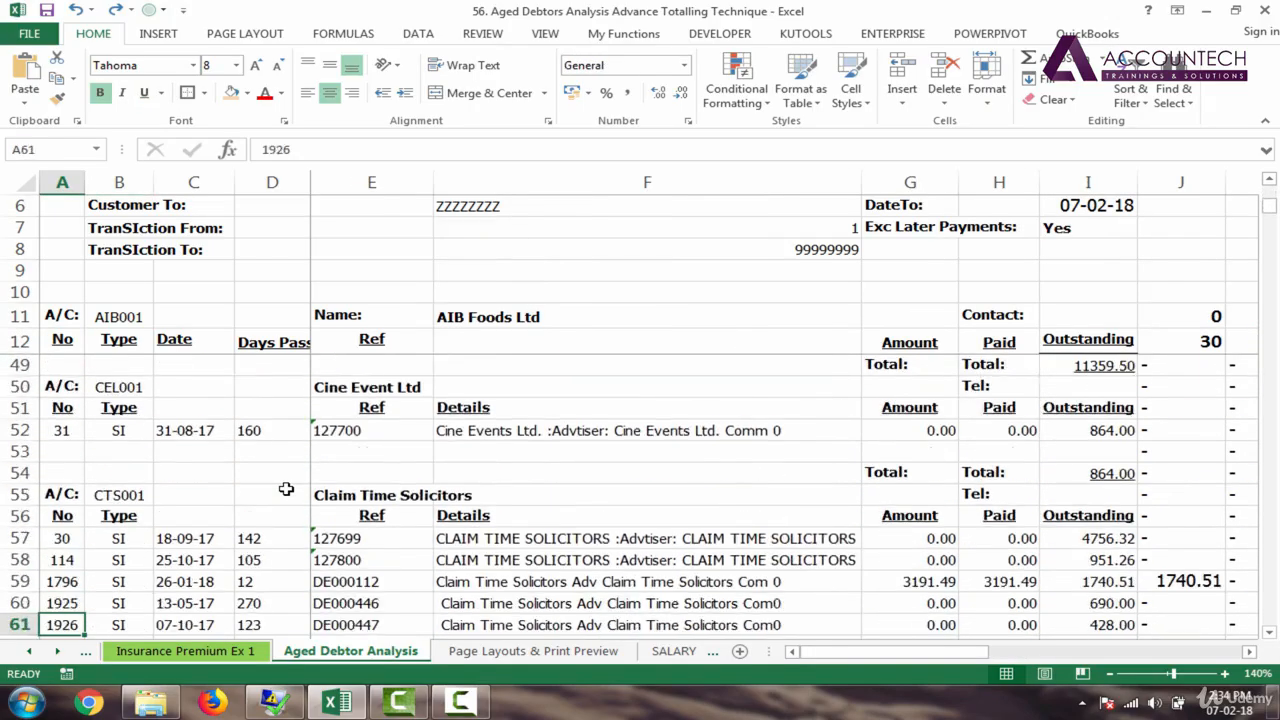
key(Down)
key(Down)
key(Down)
key(Down)
key(Down)
key(Down)
key(Down)
key(Down)
key(Down)
key(Down)
key(Down)
key(Down)
key(Down)
key(Down)
key(Down)
key(Down)
key(Down)
key(Down)
key(Down)
key(Down)
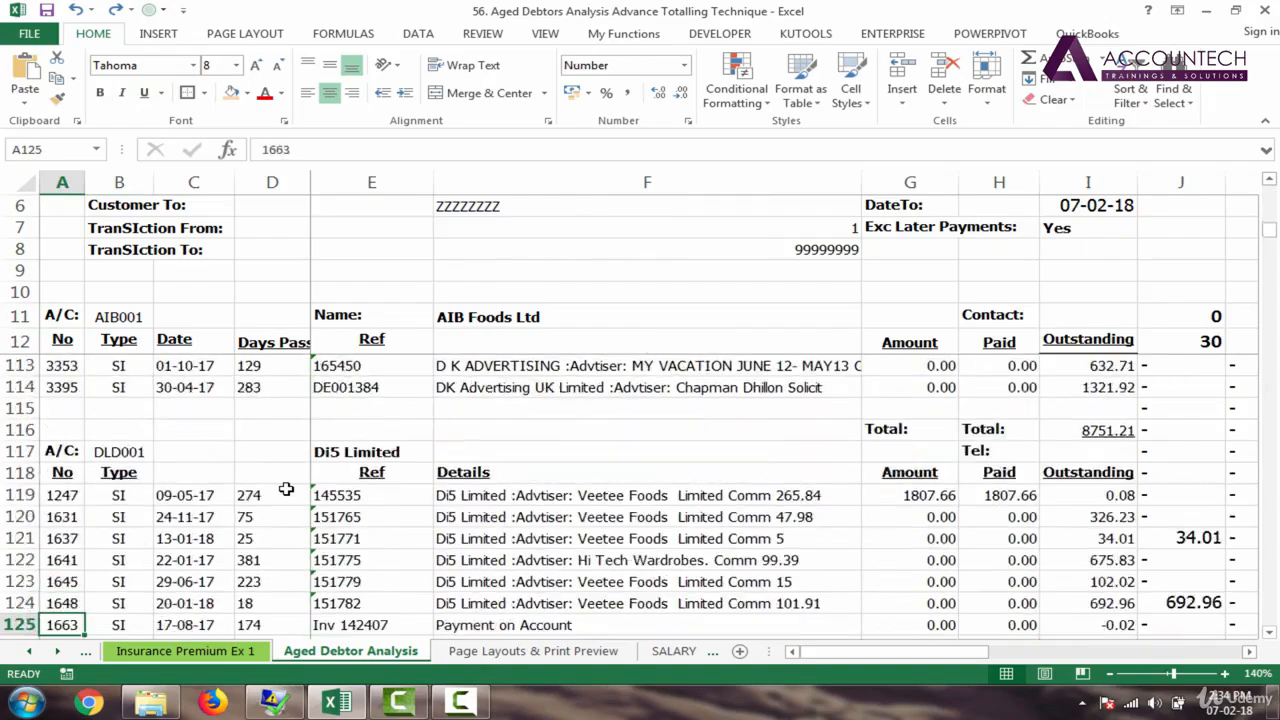
key(Down)
key(Down)
key(Down)
key(Down)
key(Down)
key(Down)
key(Down)
key(Down)
key(Down)
key(Down)
key(Down)
key(Down)
key(Down)
key(Down)
key(Down)
key(Down)
key(Down)
key(Down)
key(Down)
key(Down)
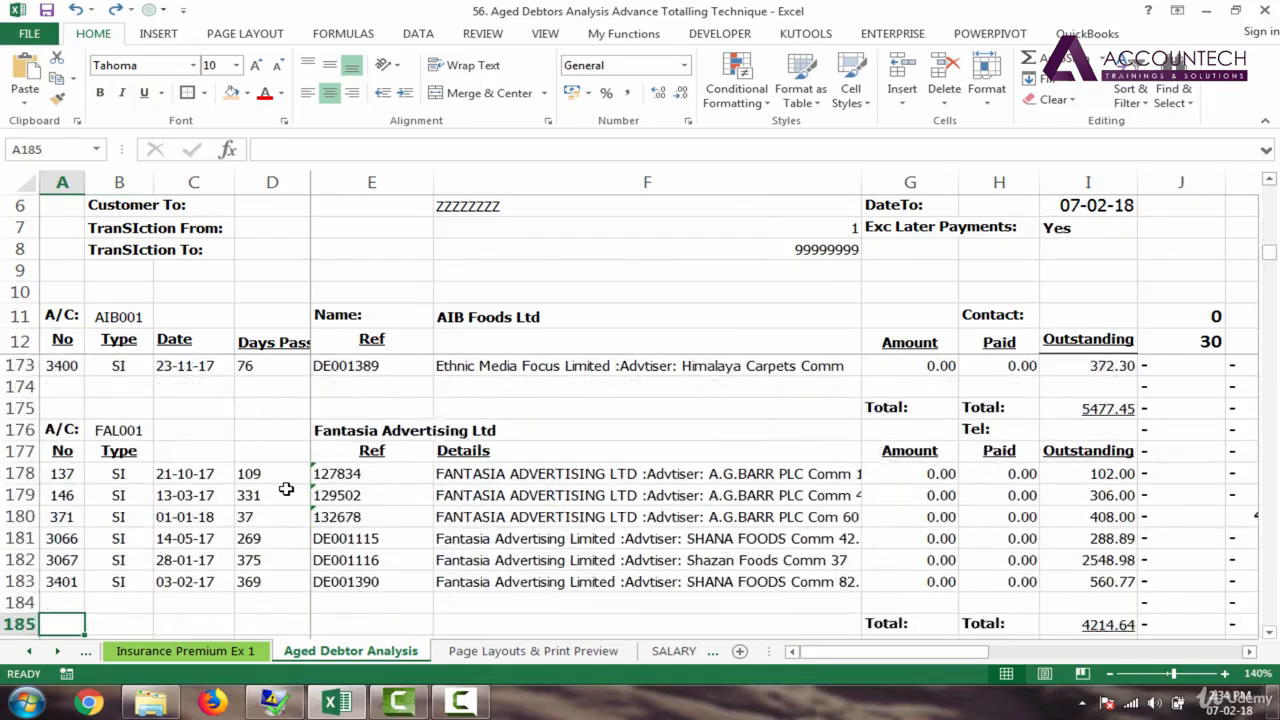
key(Up)
key(Up)
key(Up)
key(Up)
key(Up)
key(Up)
key(Up)
key(Up)
key(Up)
key(Up)
key(Up)
key(Up)
key(Up)
key(Up)
key(Up)
key(Up)
key(Up)
key(Up)
key(Up)
key(Up)
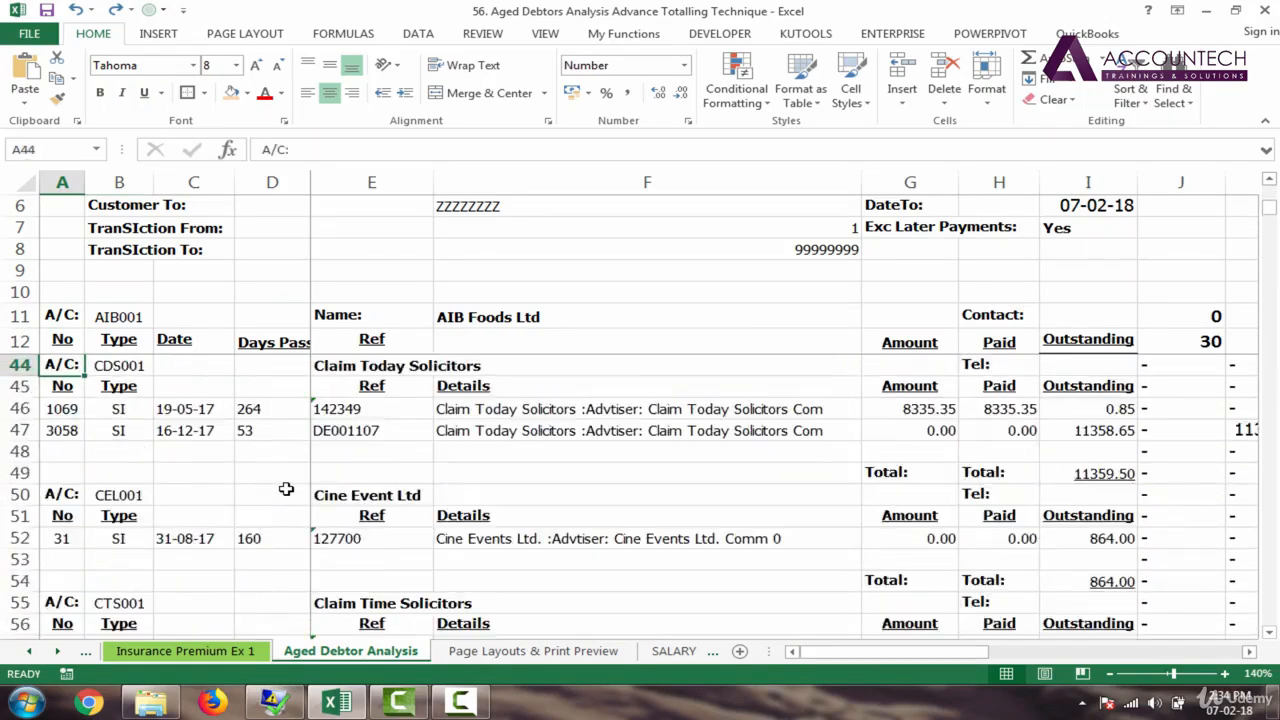
key(ctrl+Home)
click(985, 451)
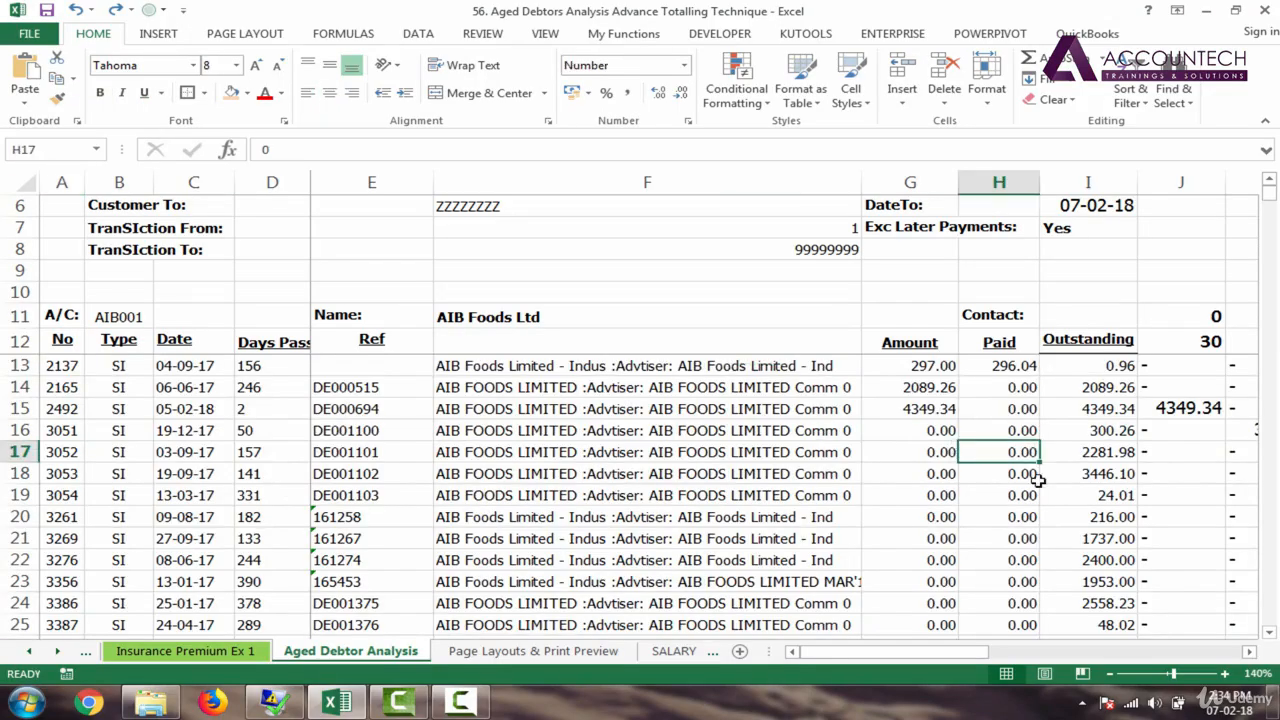
drag(986, 655, 1040, 655)
click(615, 383)
key(Down)
key(Down)
key(Down)
key(Down)
key(Down)
key(Down)
key(Down)
key(Down)
key(Down)
key(Down)
key(Down)
key(Down)
key(Down)
key(Down)
key(Down)
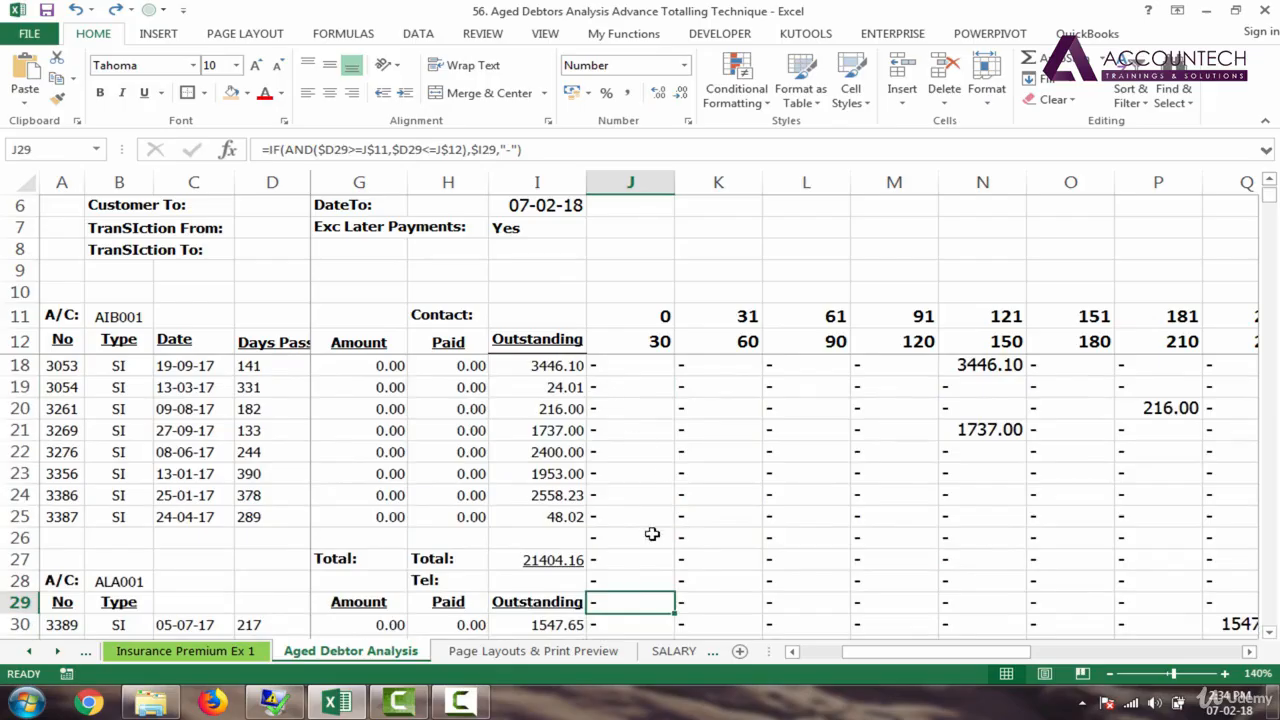
drag(655, 558, 923, 560)
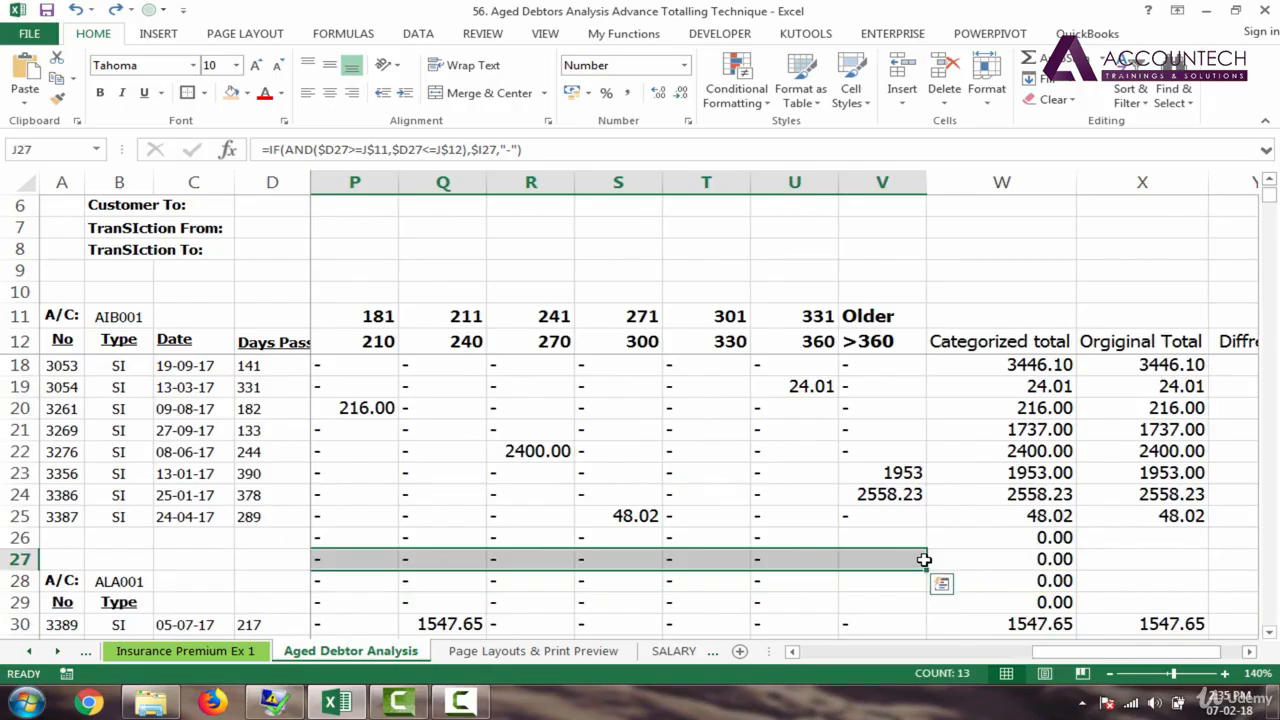
key(Delete)
text(=SUM(I27))
key(ctrl+Return)
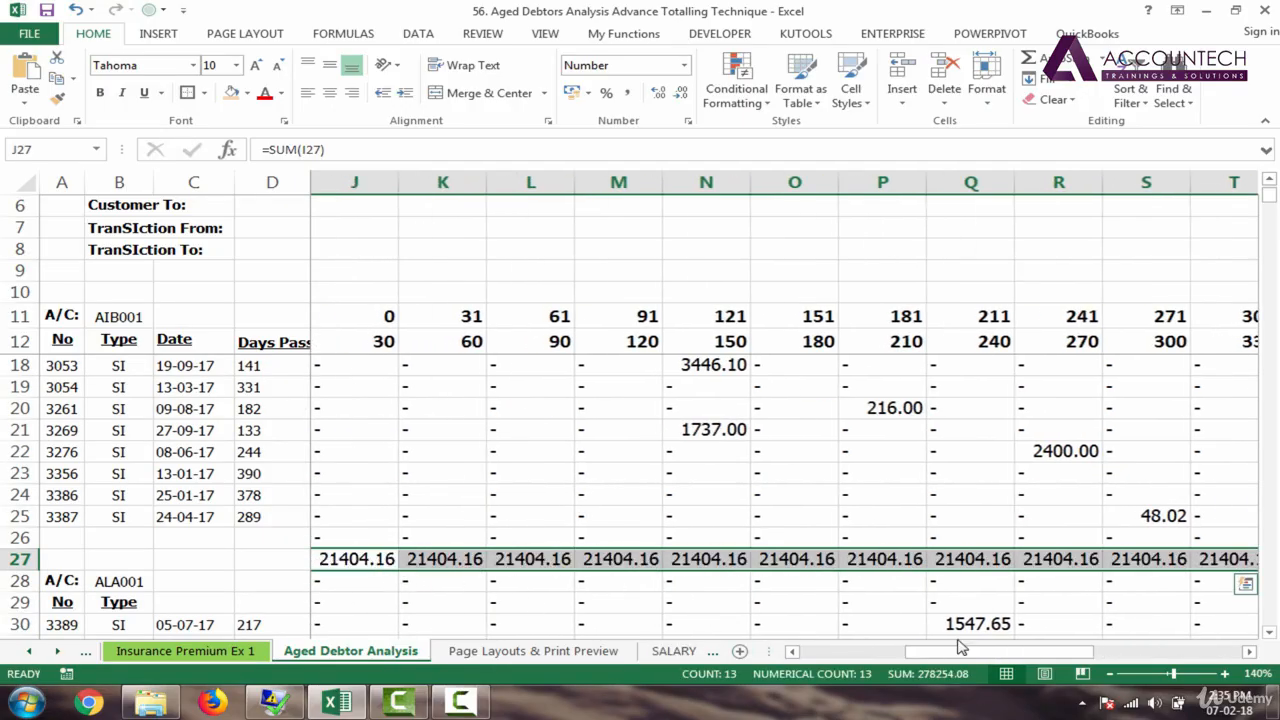
drag(960, 648, 898, 648)
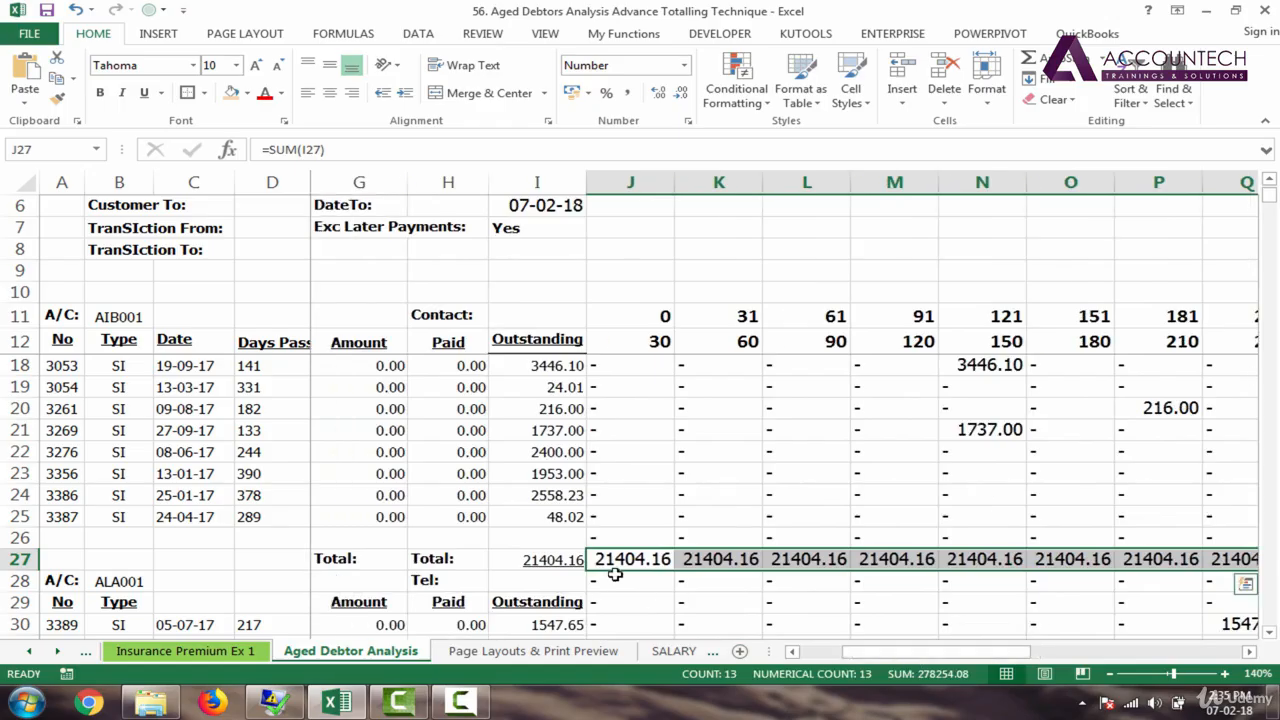
click(640, 561)
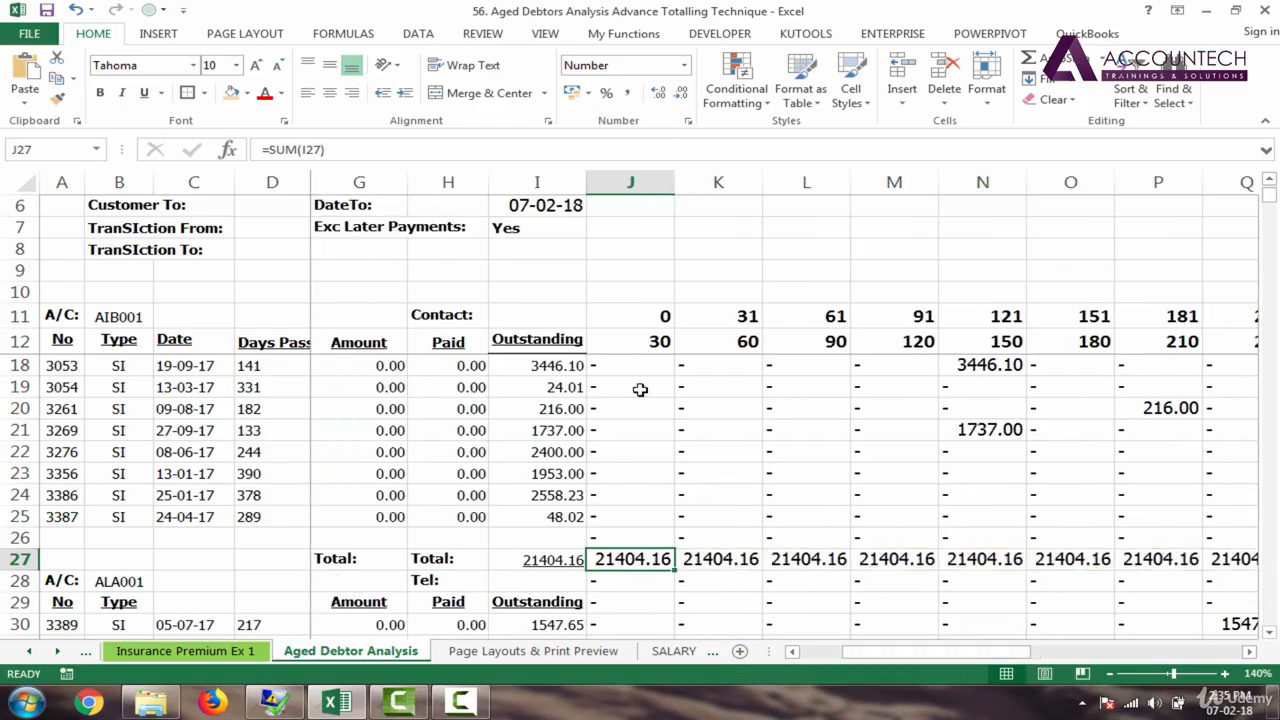
double_click(640, 565)
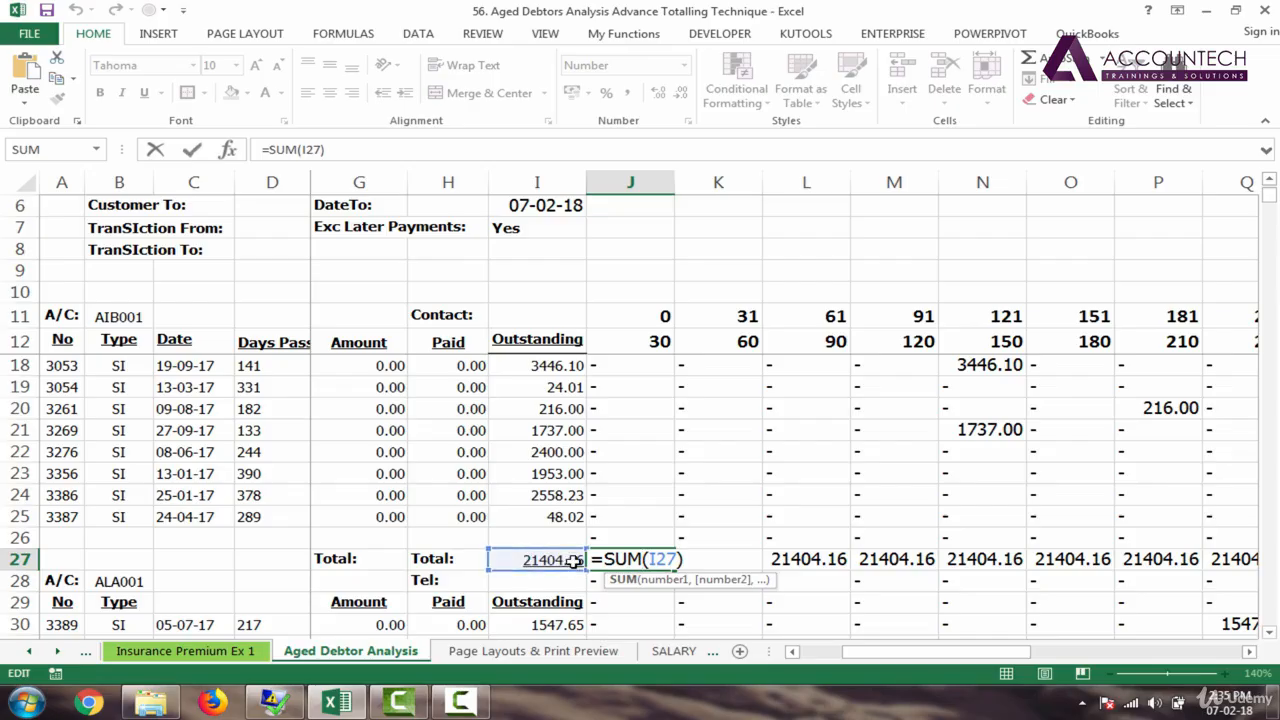
key(ctrl+Return)
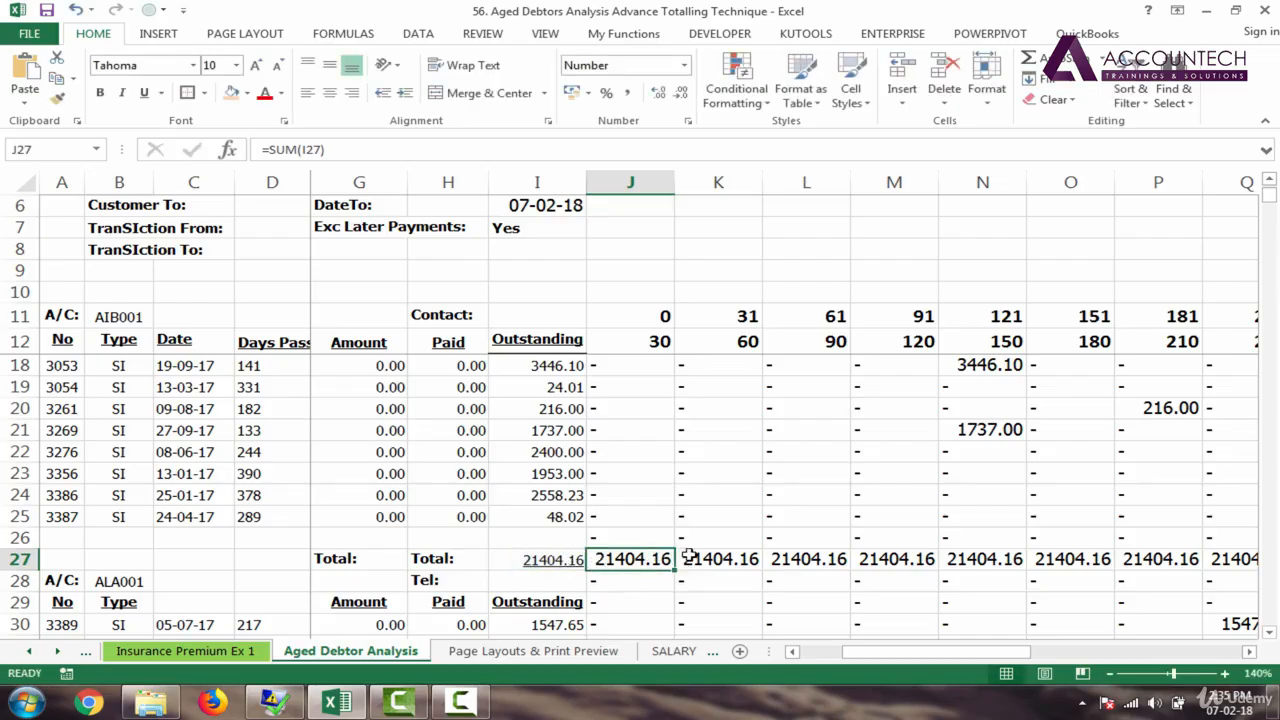
key(ctrl+z)
key(ctrl+d)
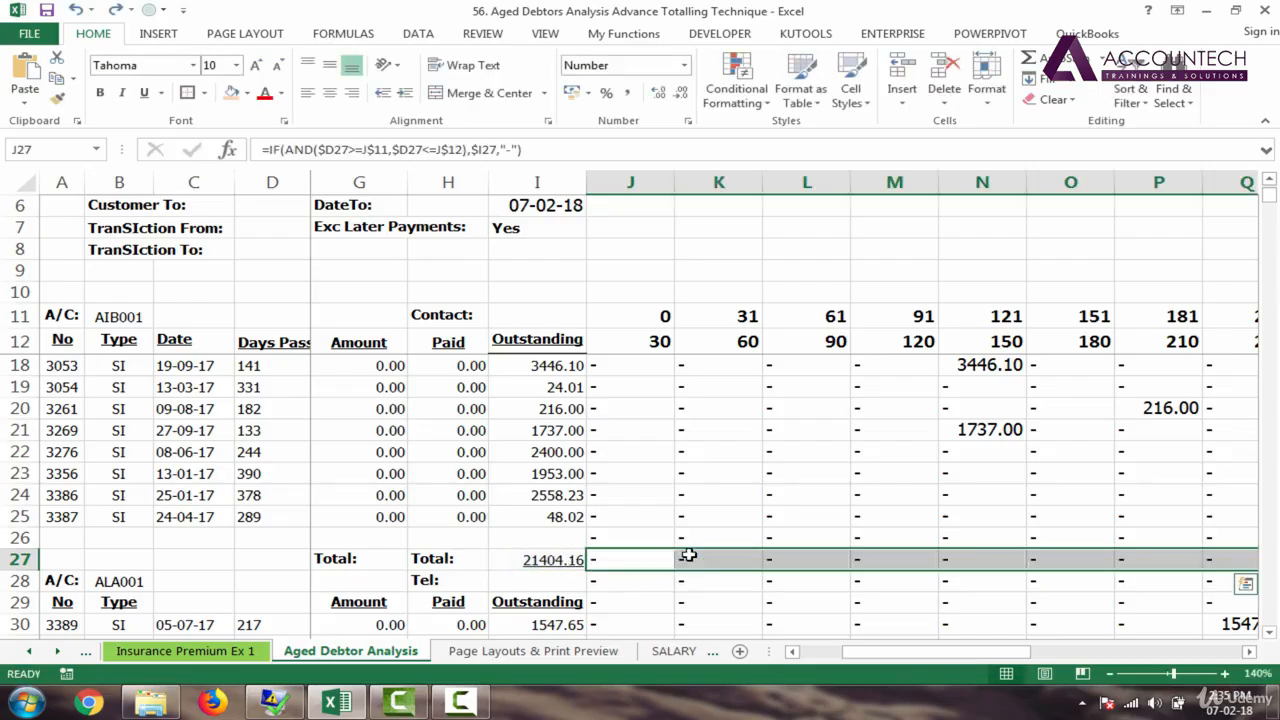
click(596, 477)
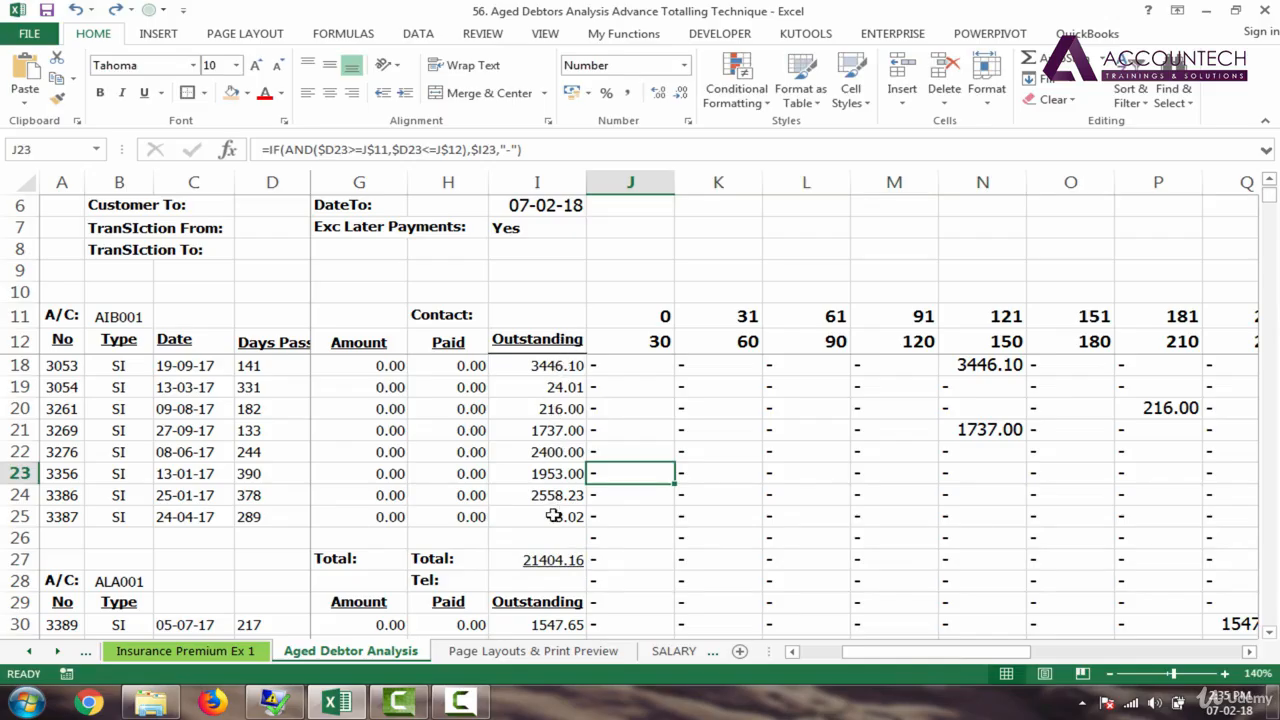
click(619, 540)
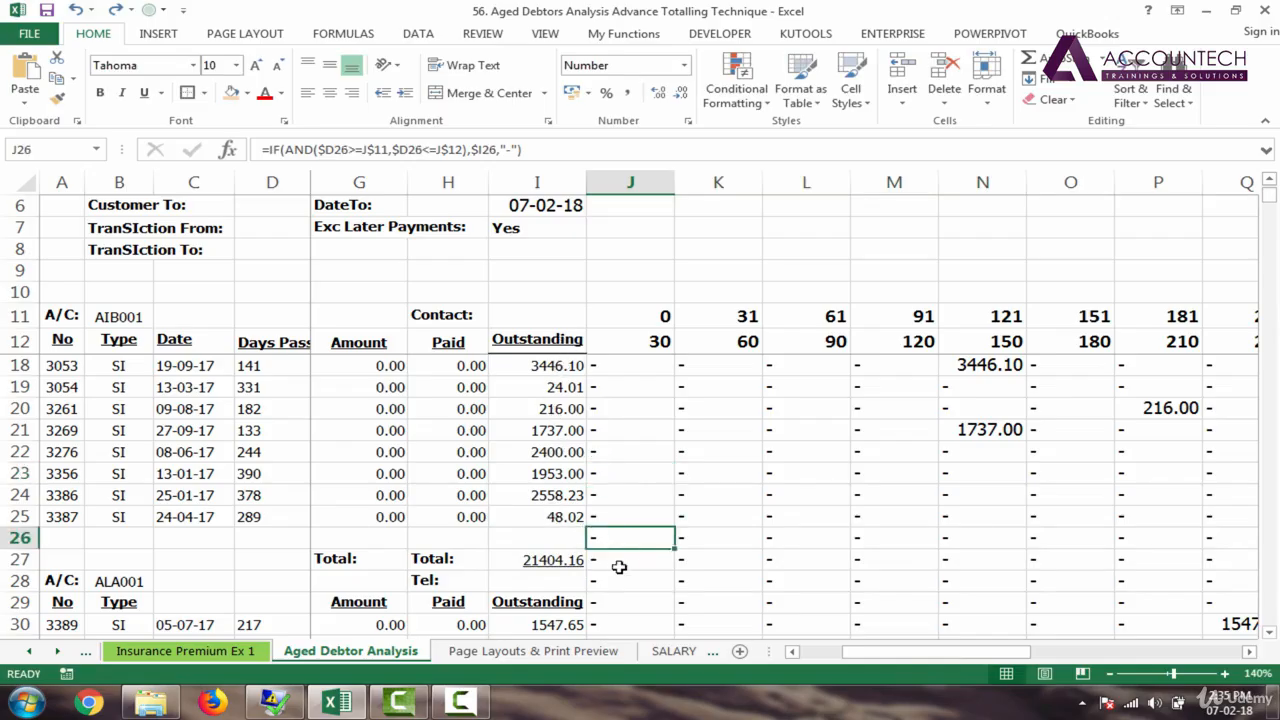
click(619, 559)
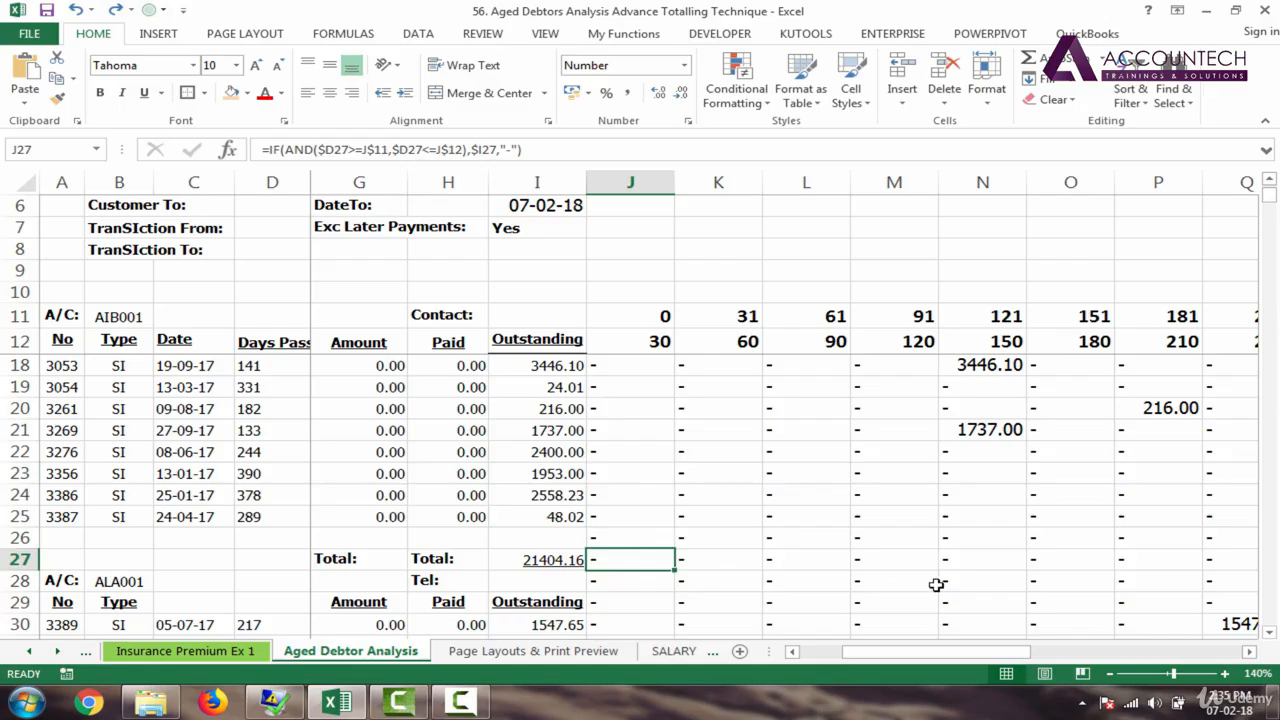
drag(930, 651, 873, 666)
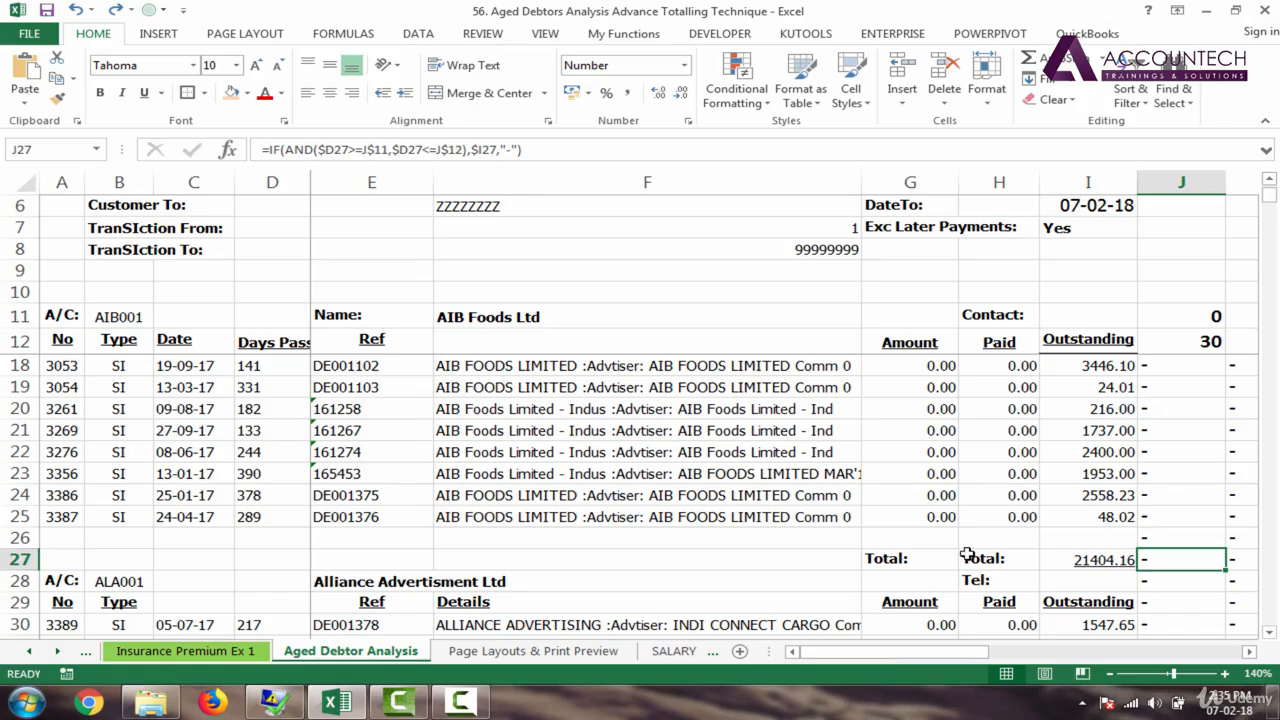
scroll(1272, 194, up, 2)
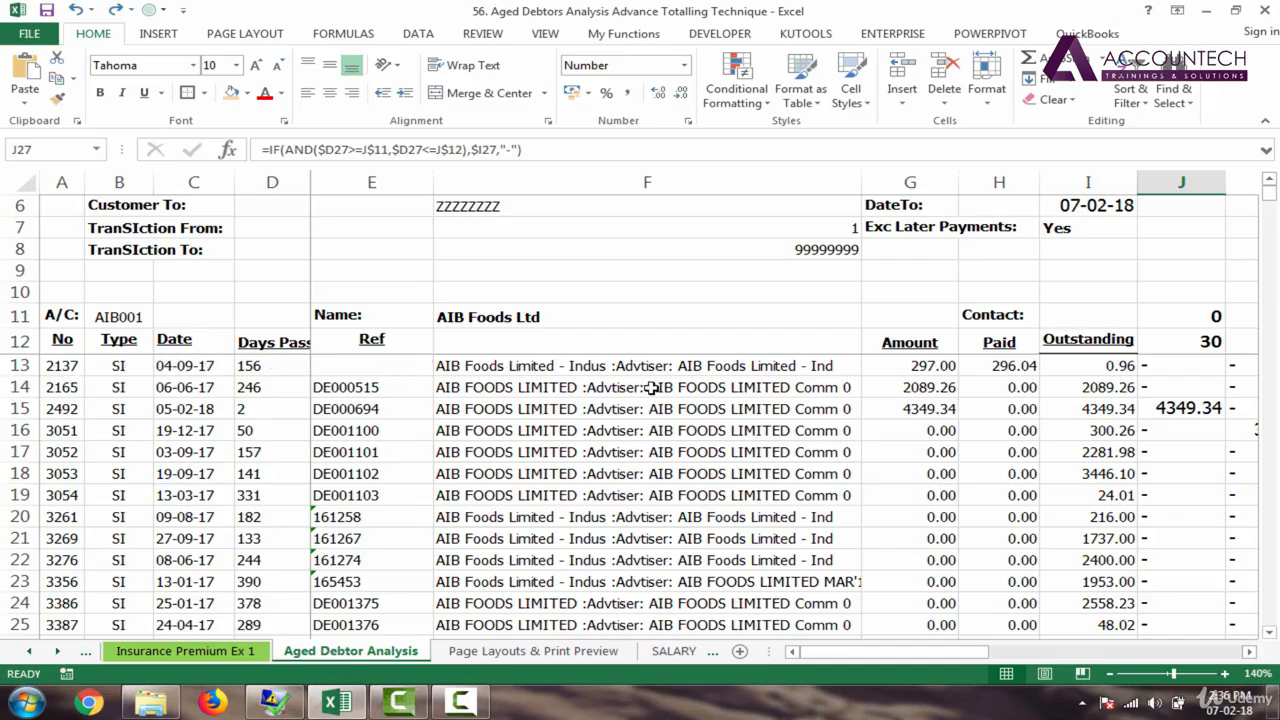
click(569, 371)
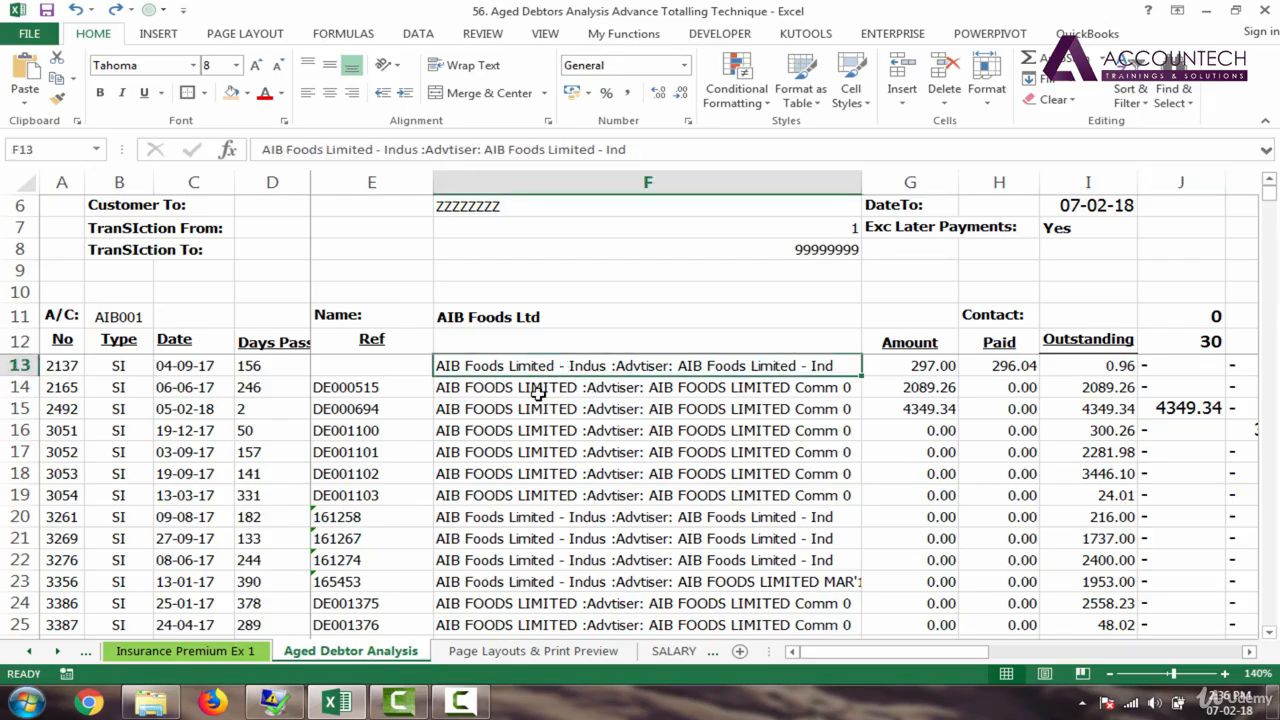
click(538, 393)
click(538, 409)
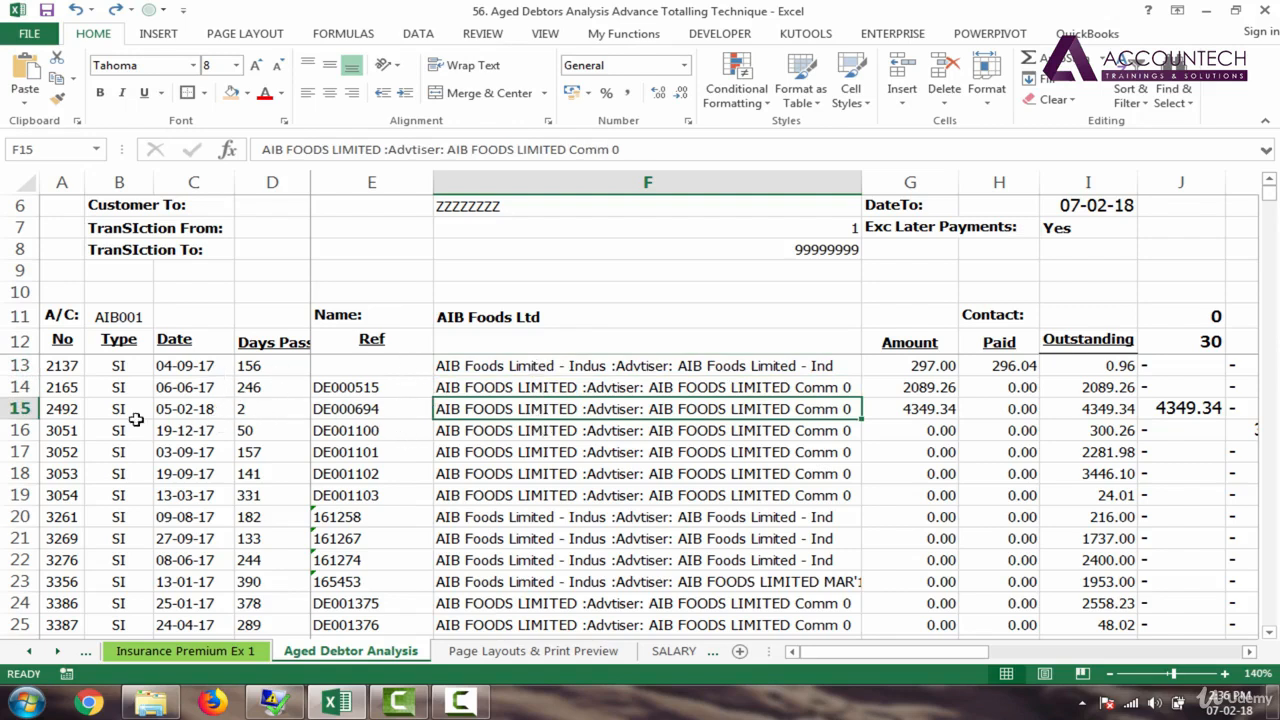
click(118, 368)
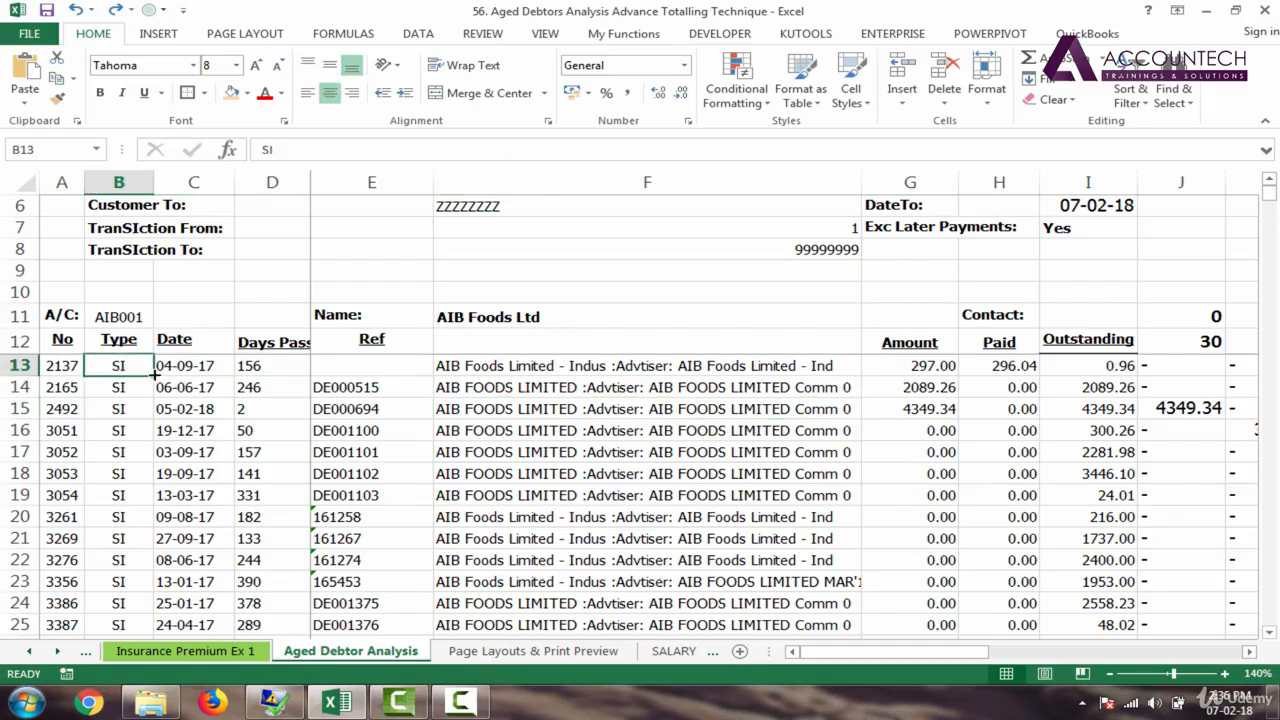
drag(120, 365, 120, 470)
click(119, 475)
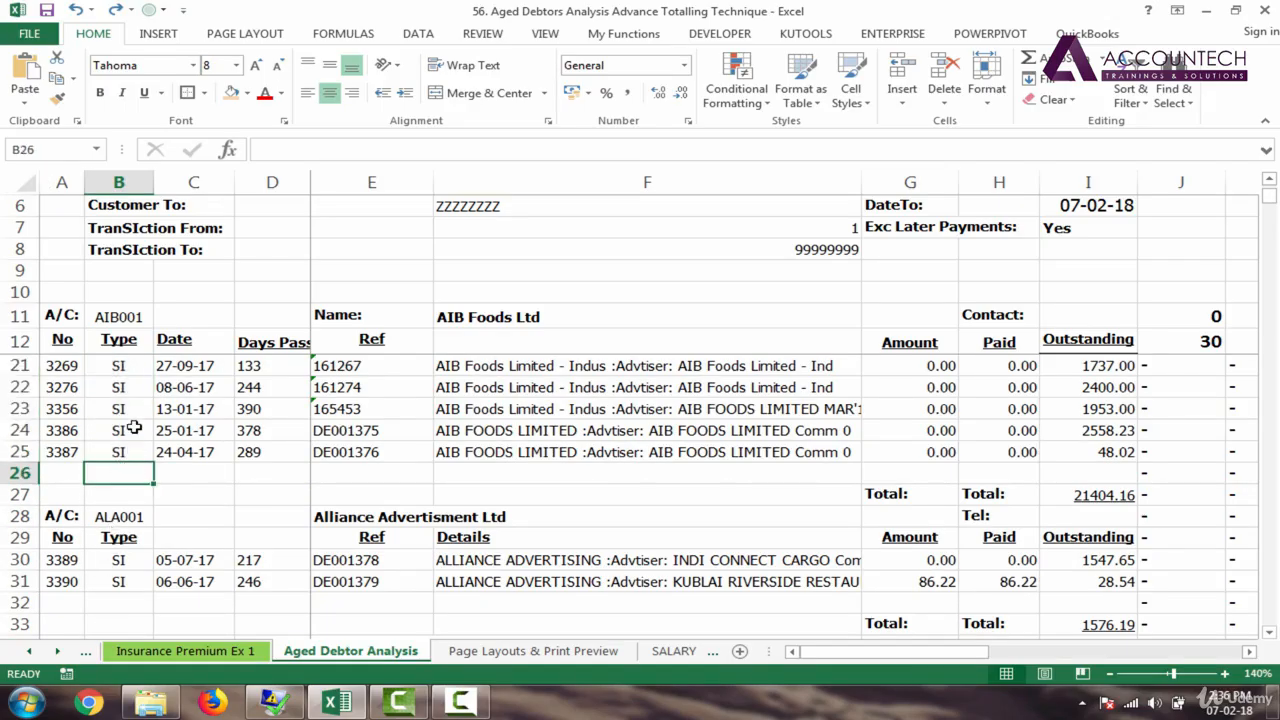
click(134, 428)
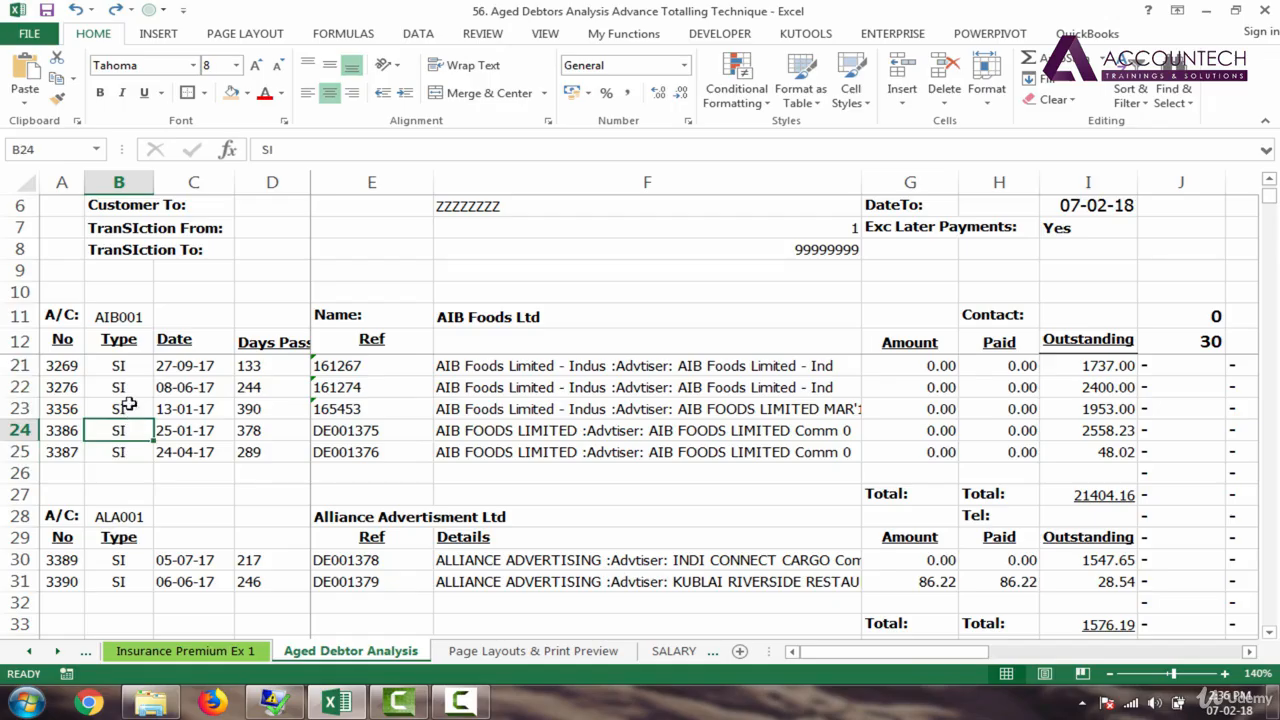
click(121, 456)
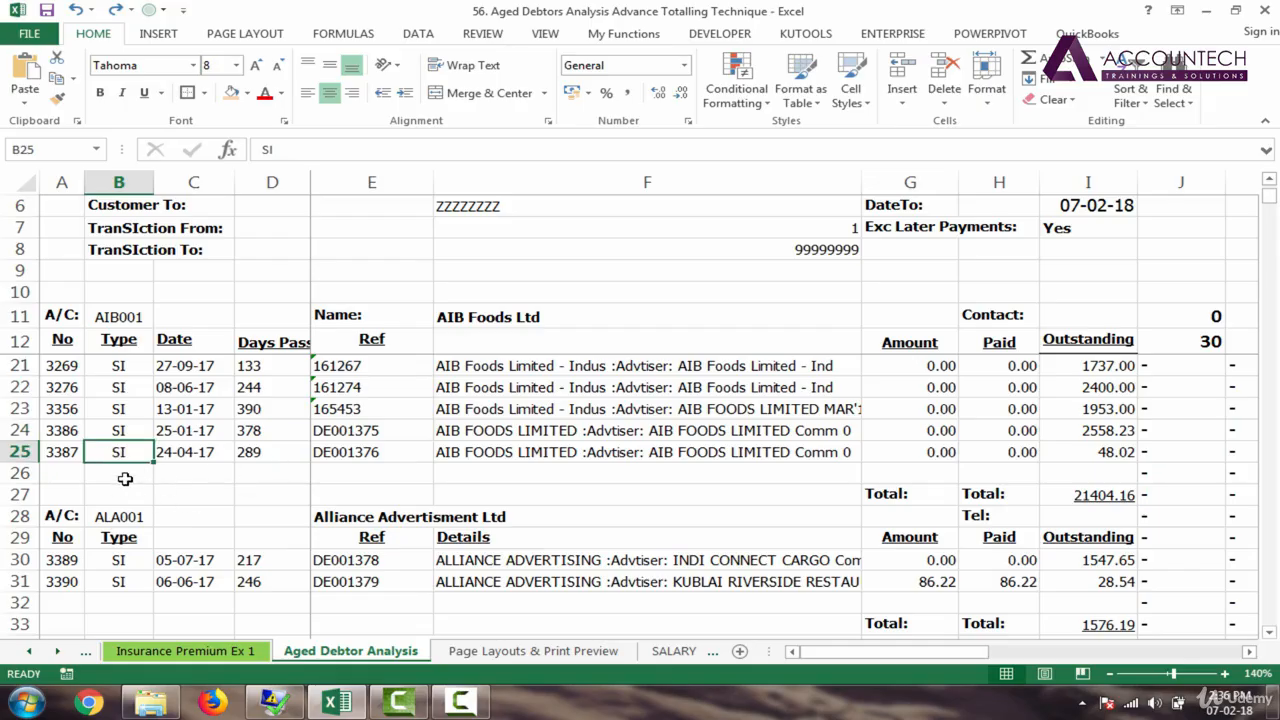
click(121, 476)
click(122, 494)
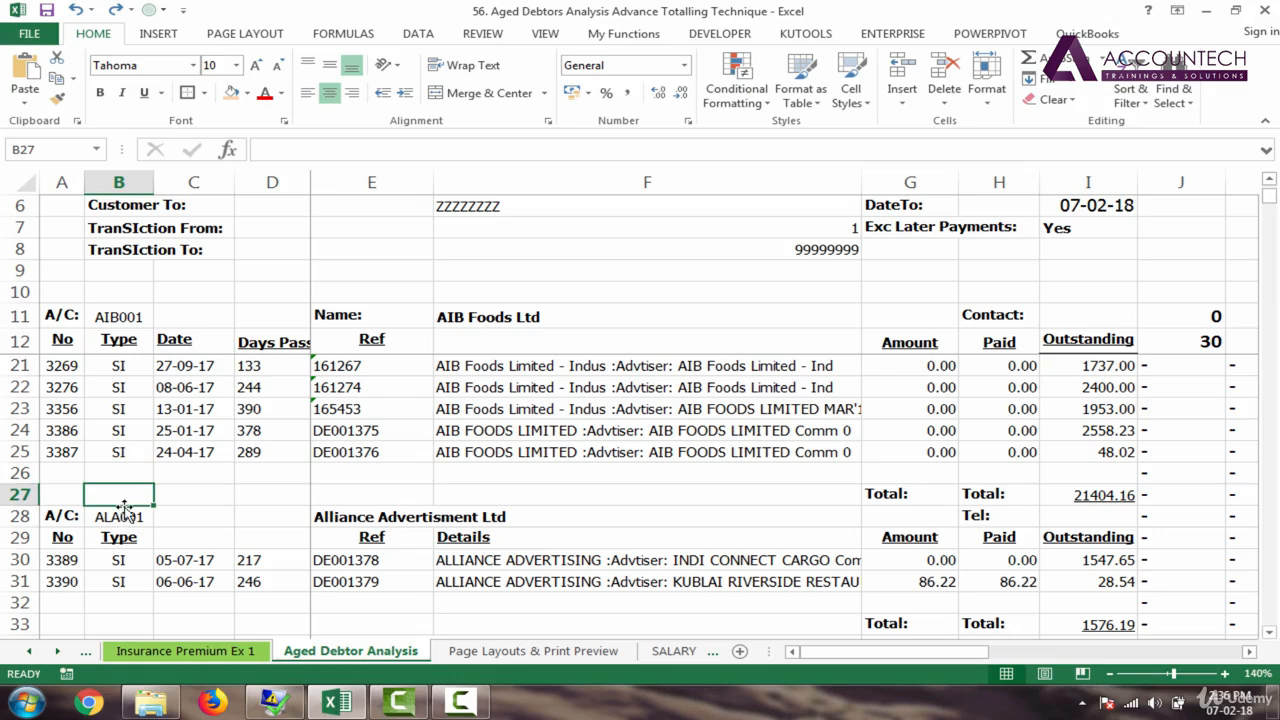
click(122, 516)
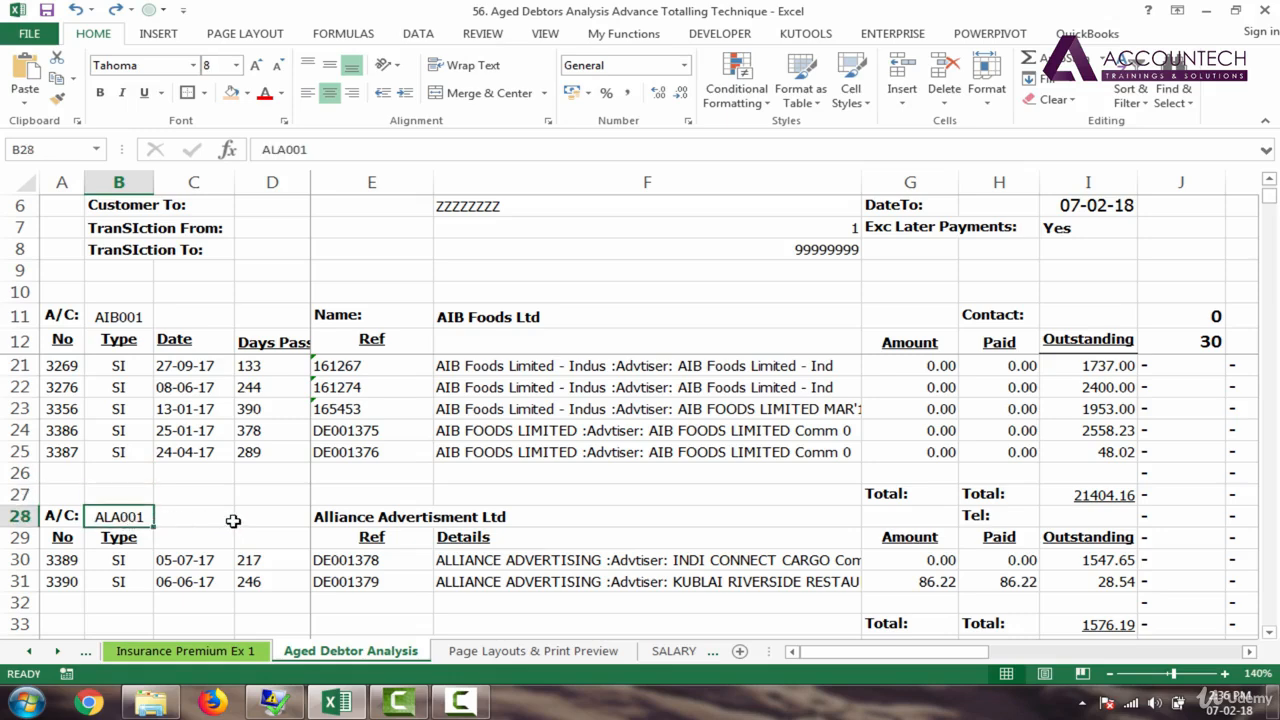
click(135, 540)
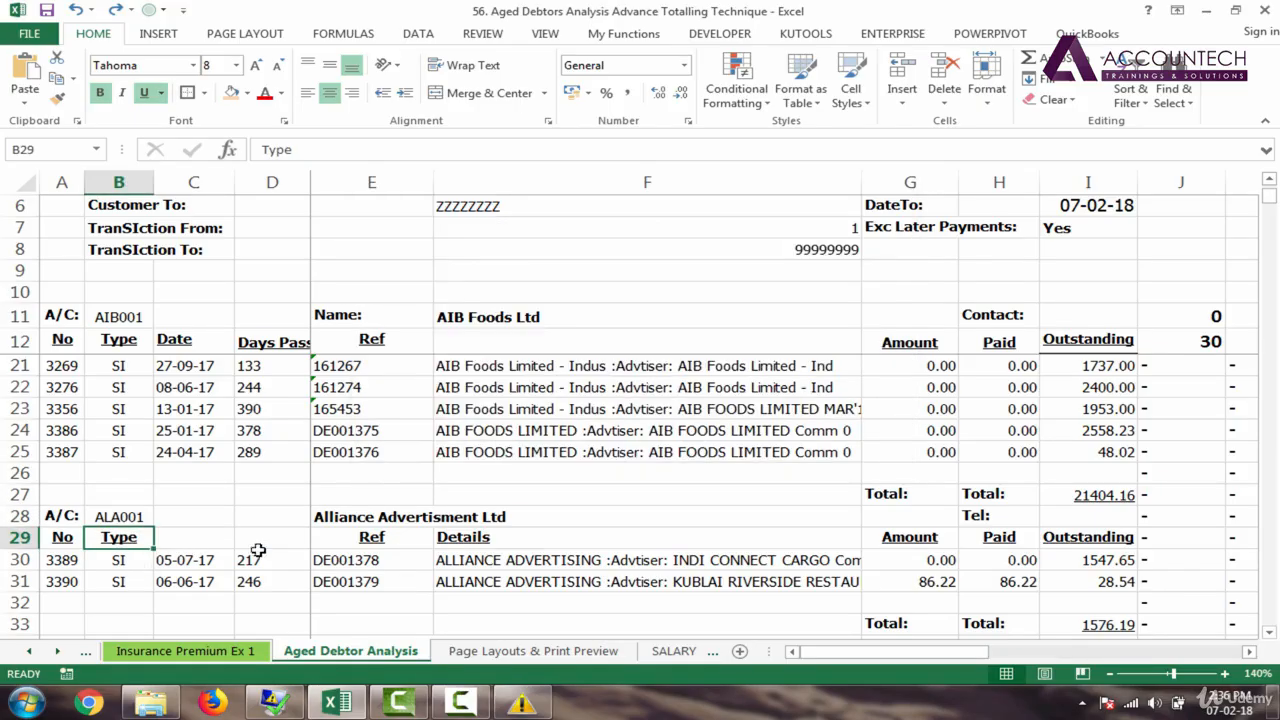
click(121, 563)
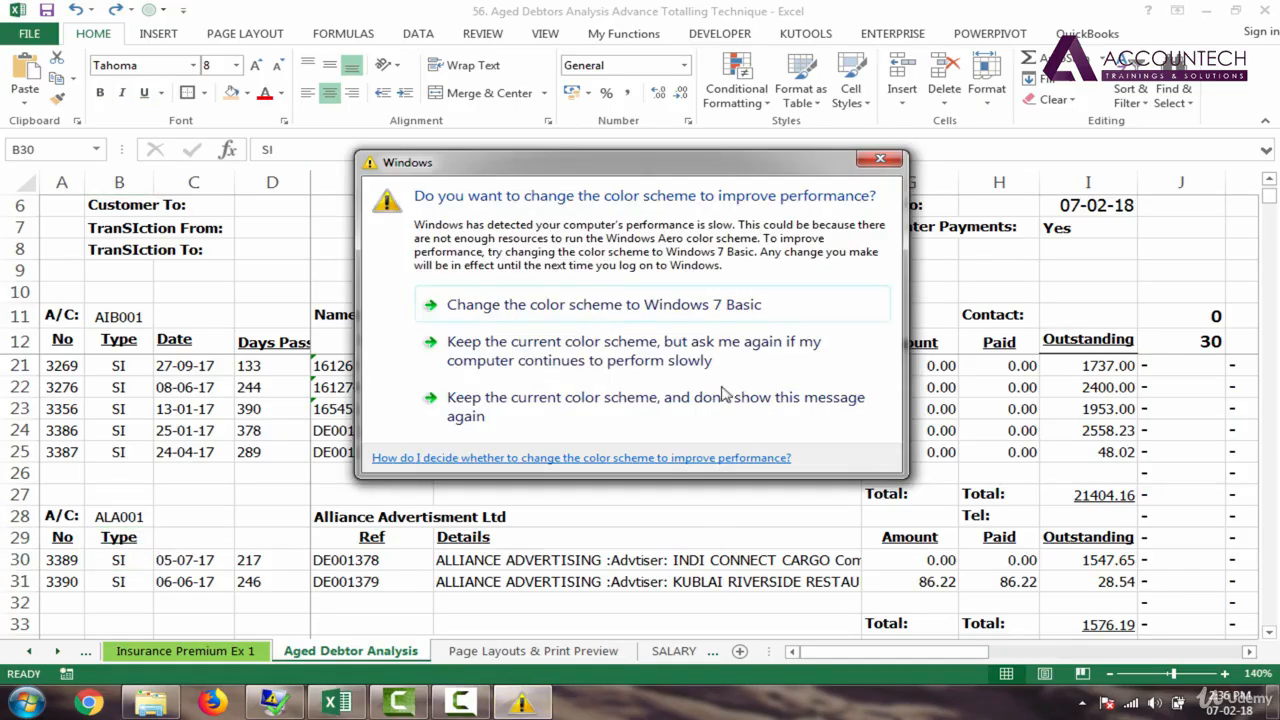
click(706, 414)
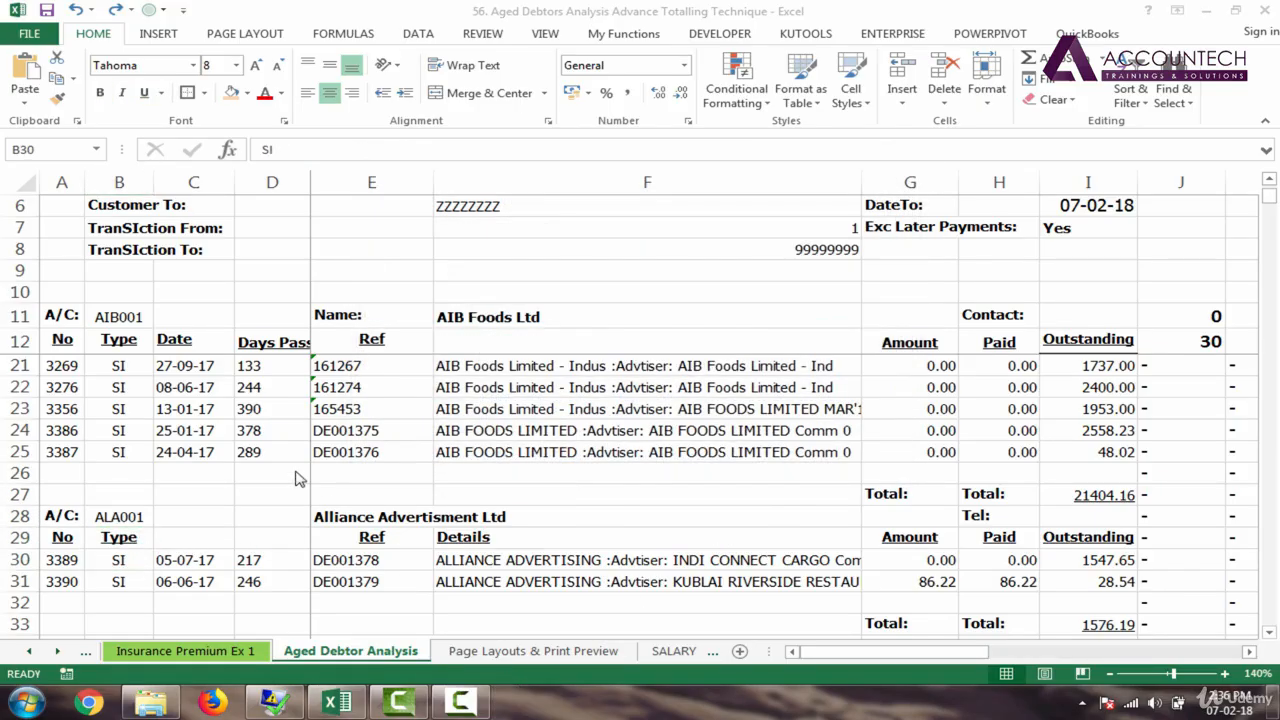
click(195, 472)
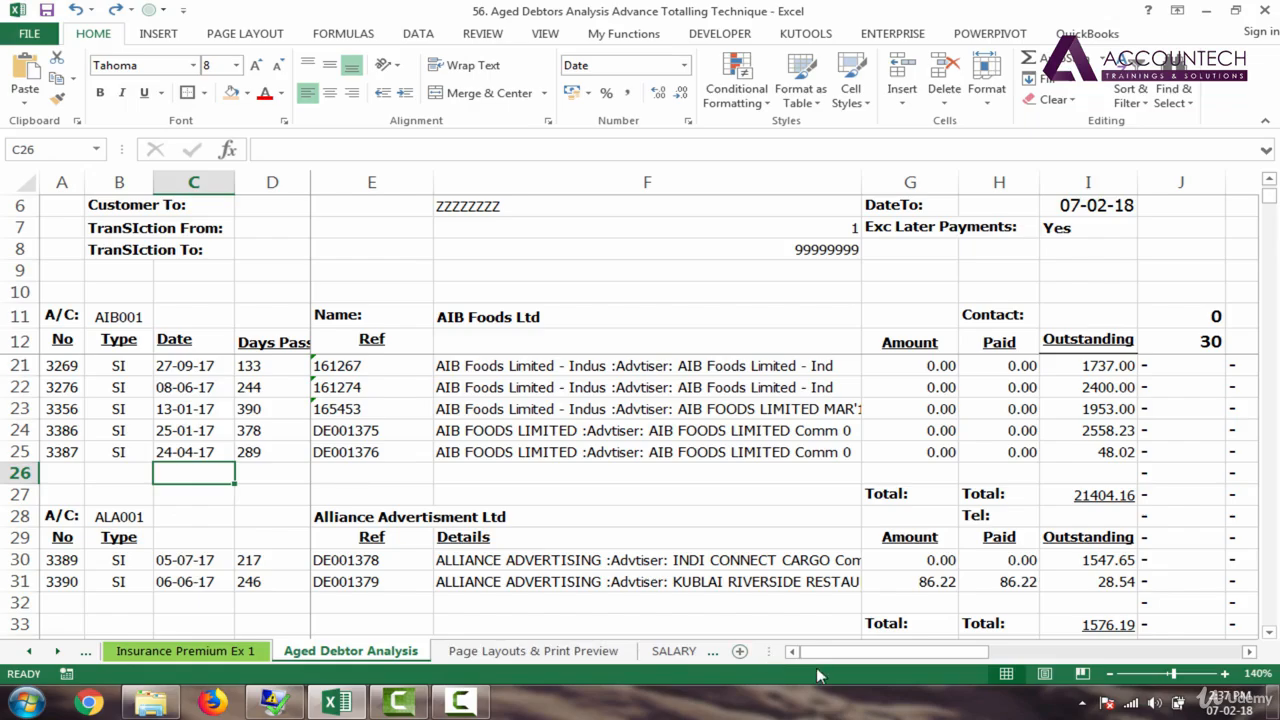
drag(866, 655, 915, 658)
drag(840, 662, 840, 662)
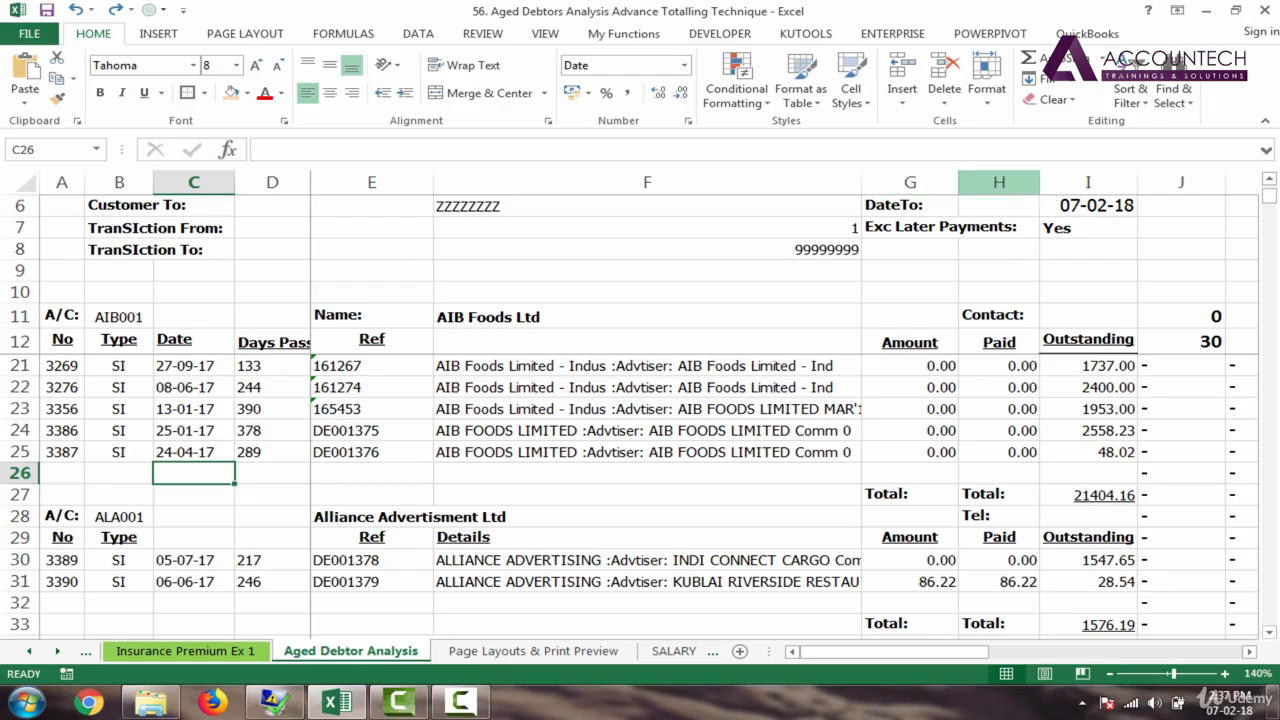
drag(1268, 198, 1268, 192)
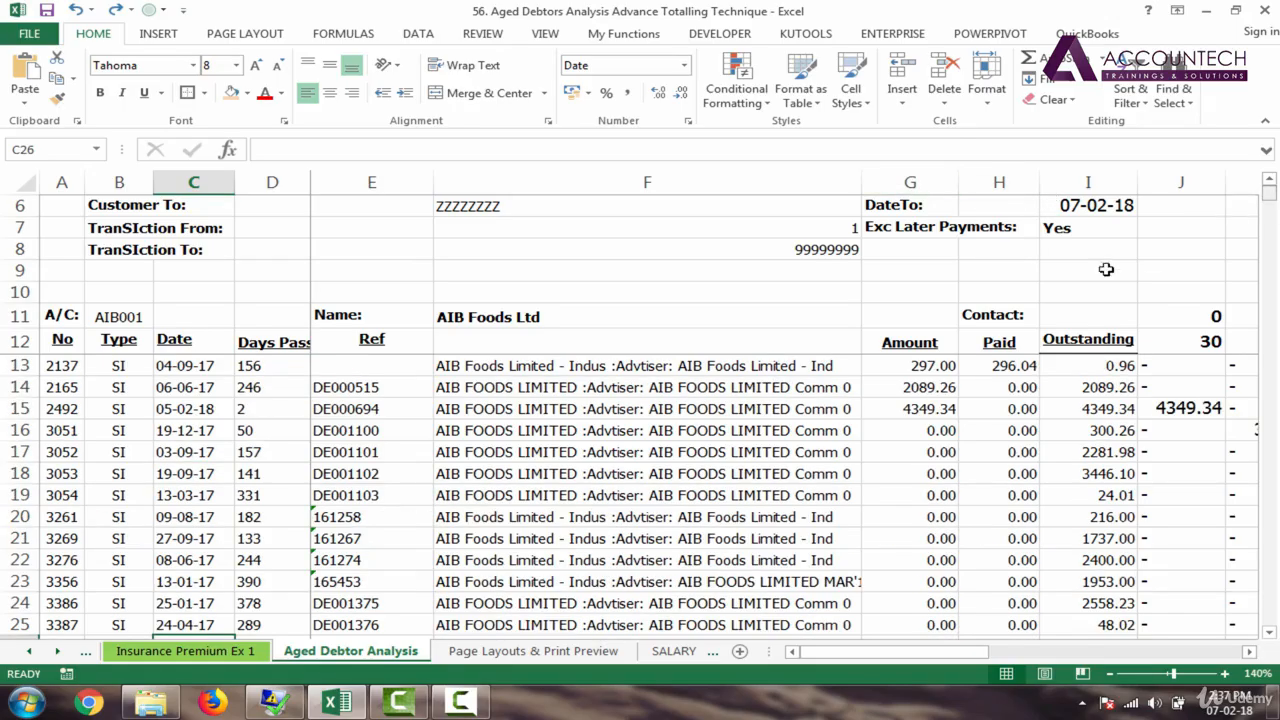
Step: Insert a blank column G before Amount, shifting Amount, Paid and Outstanding to H–J
right_click(906, 185)
click(946, 316)
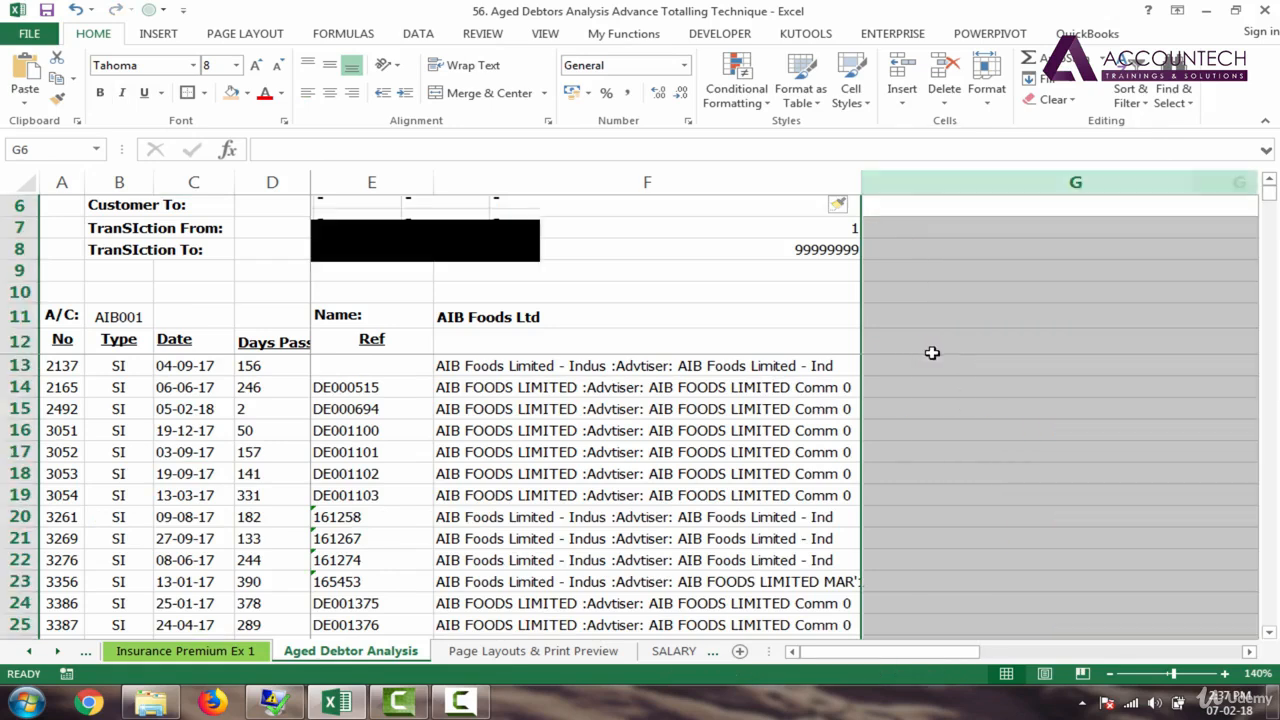
drag(963, 660, 1000, 665)
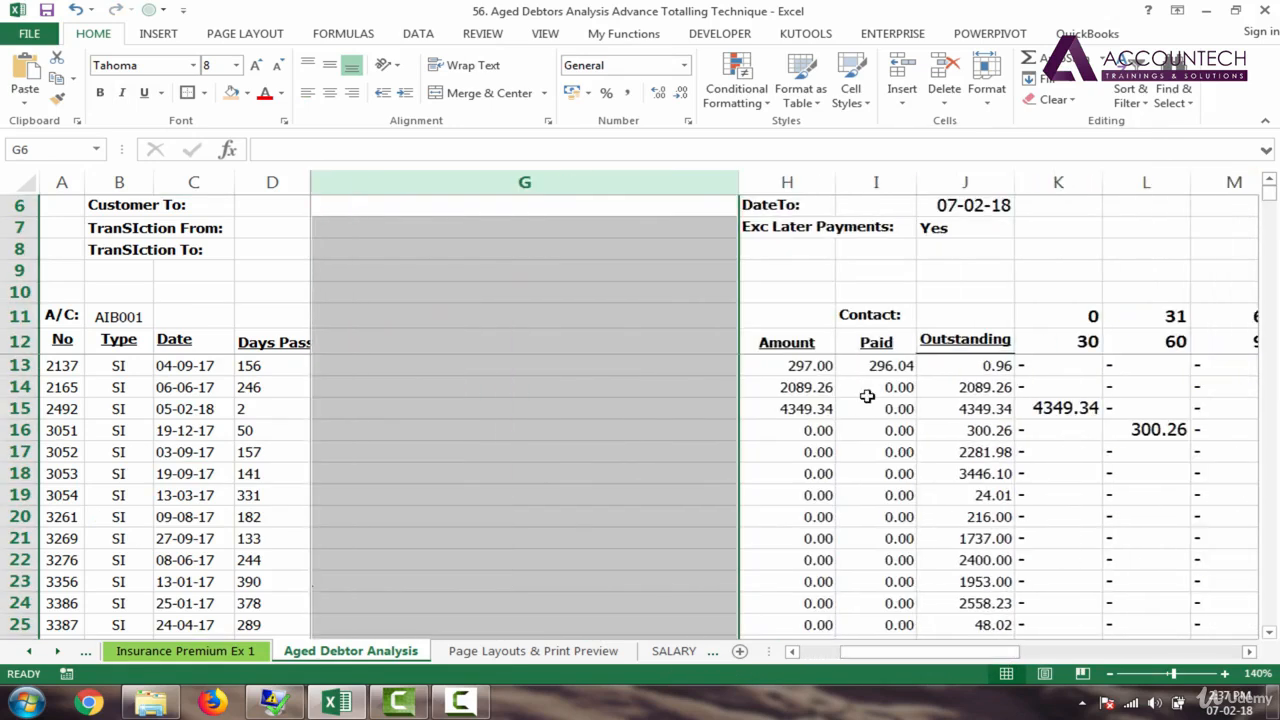
drag(737, 185, 486, 209)
drag(1000, 662, 945, 661)
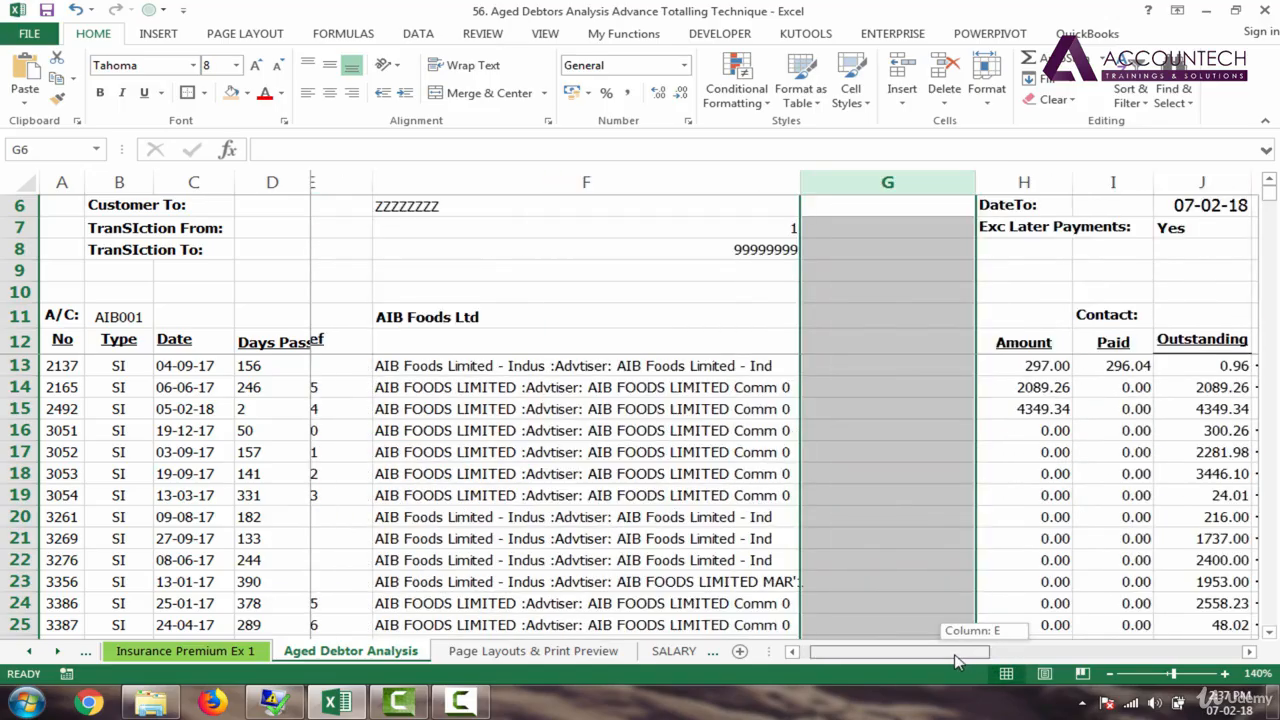
Step: Enter the heading 'Status' in G12
click(894, 345)
text(Status)
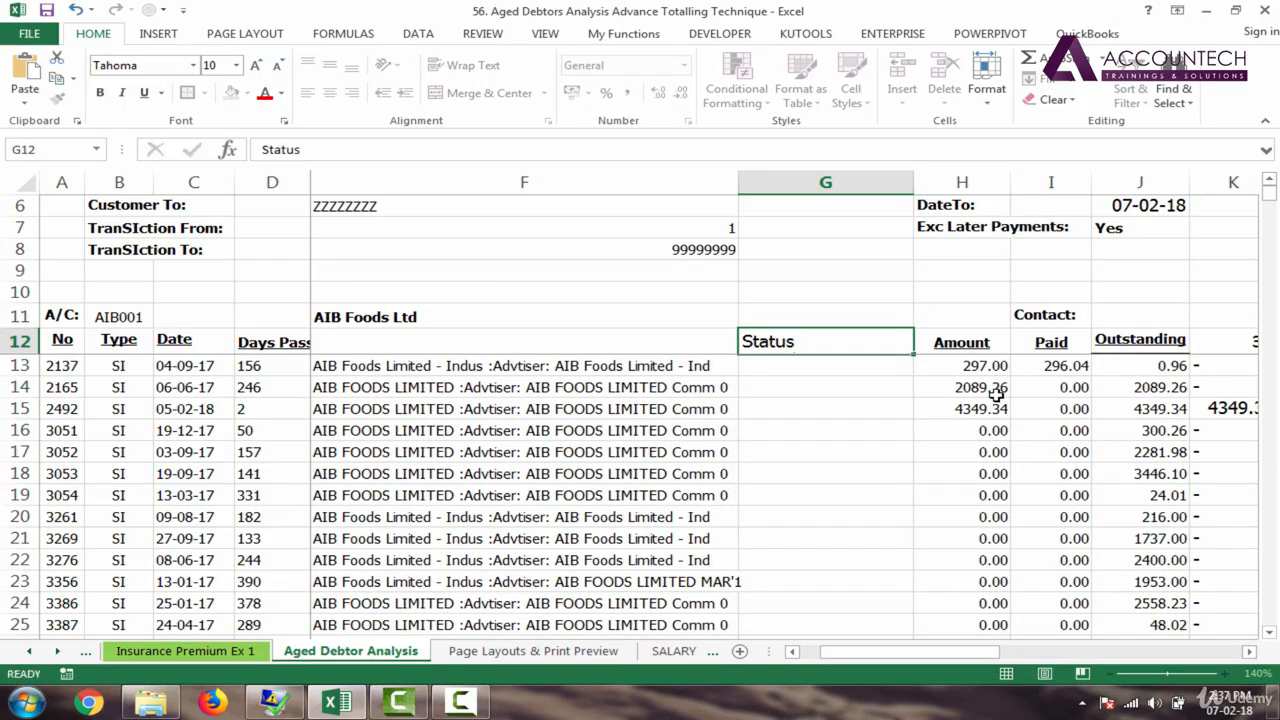
key(Return)
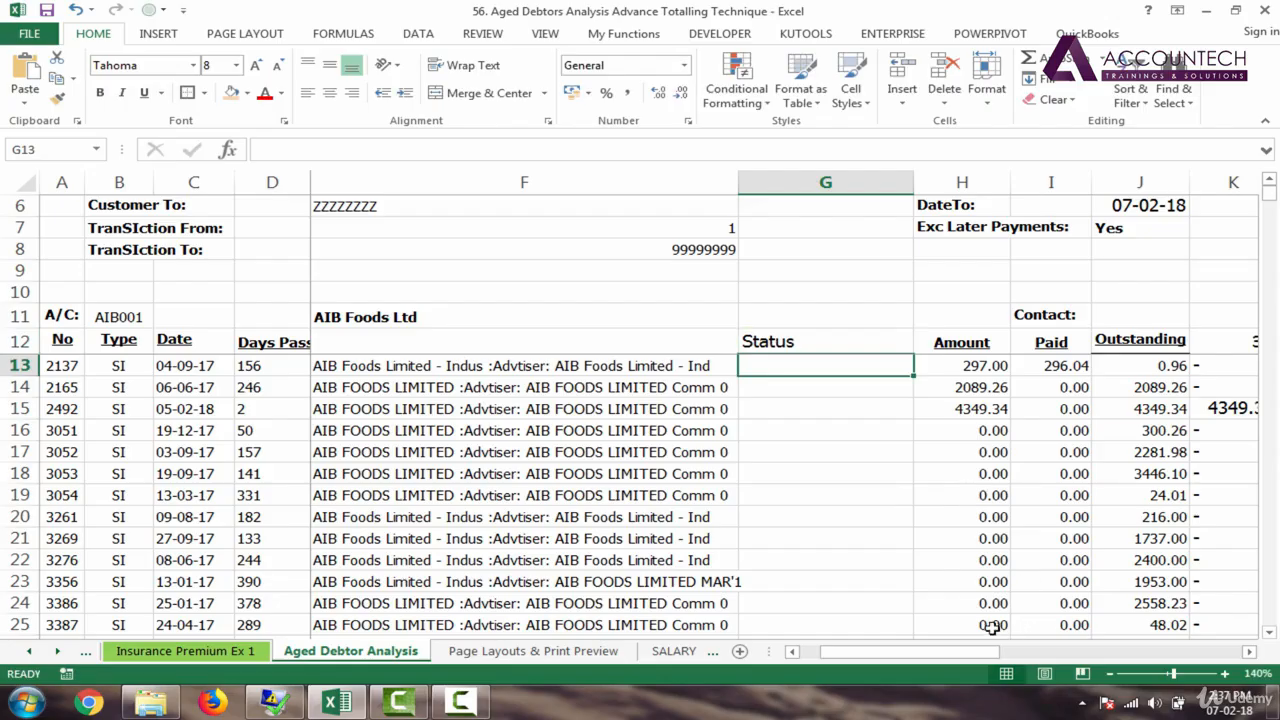
Step: Check the Status cells down to the row 27 Total and narrow column G
click(1268, 633)
click(1268, 633)
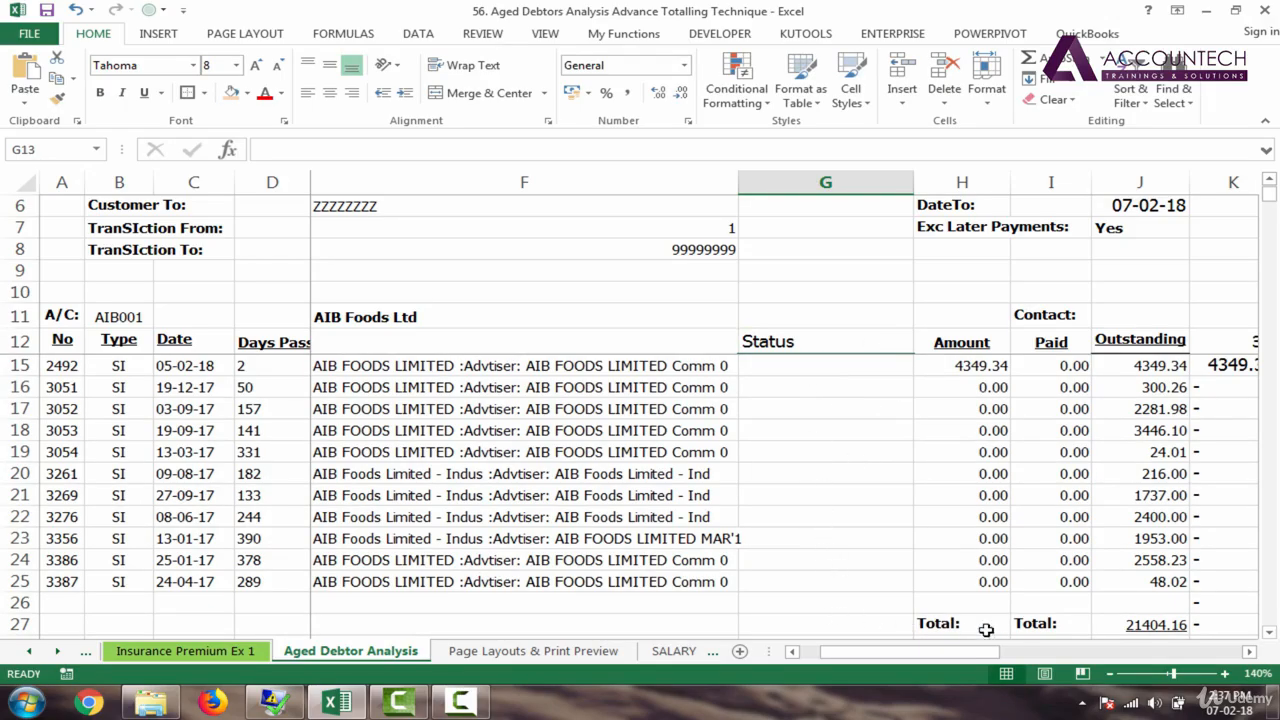
click(1048, 627)
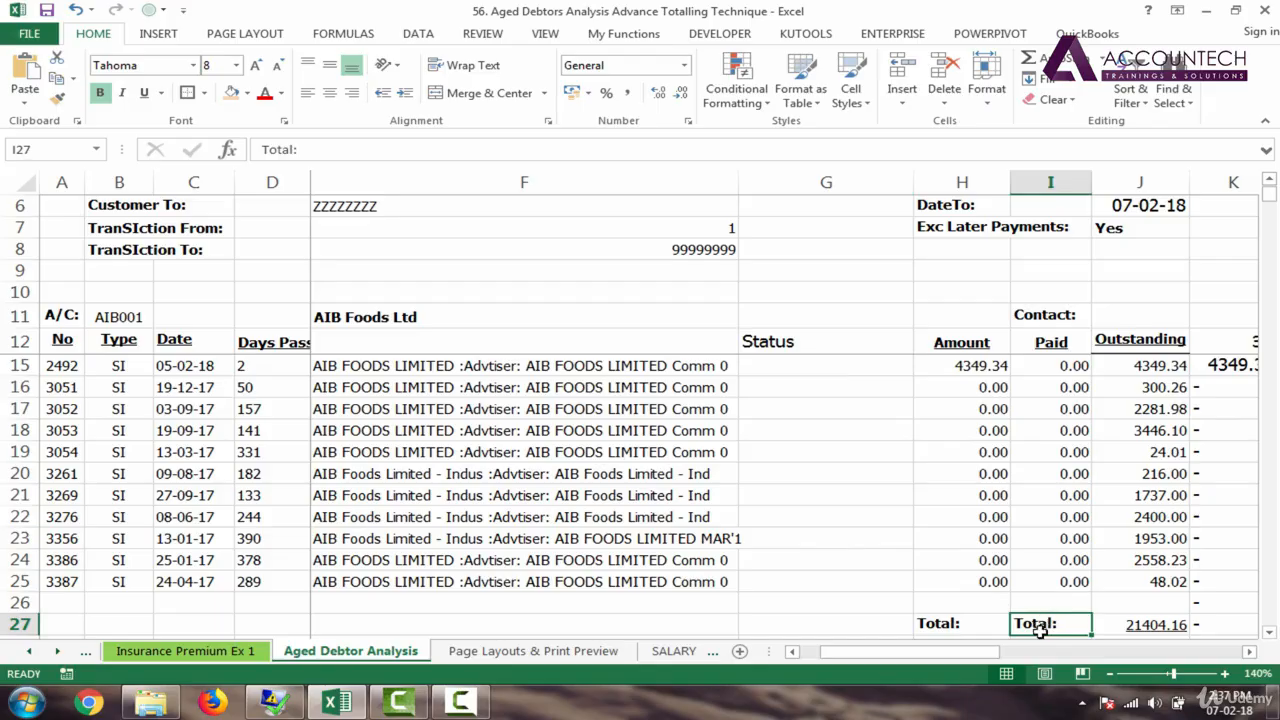
click(874, 627)
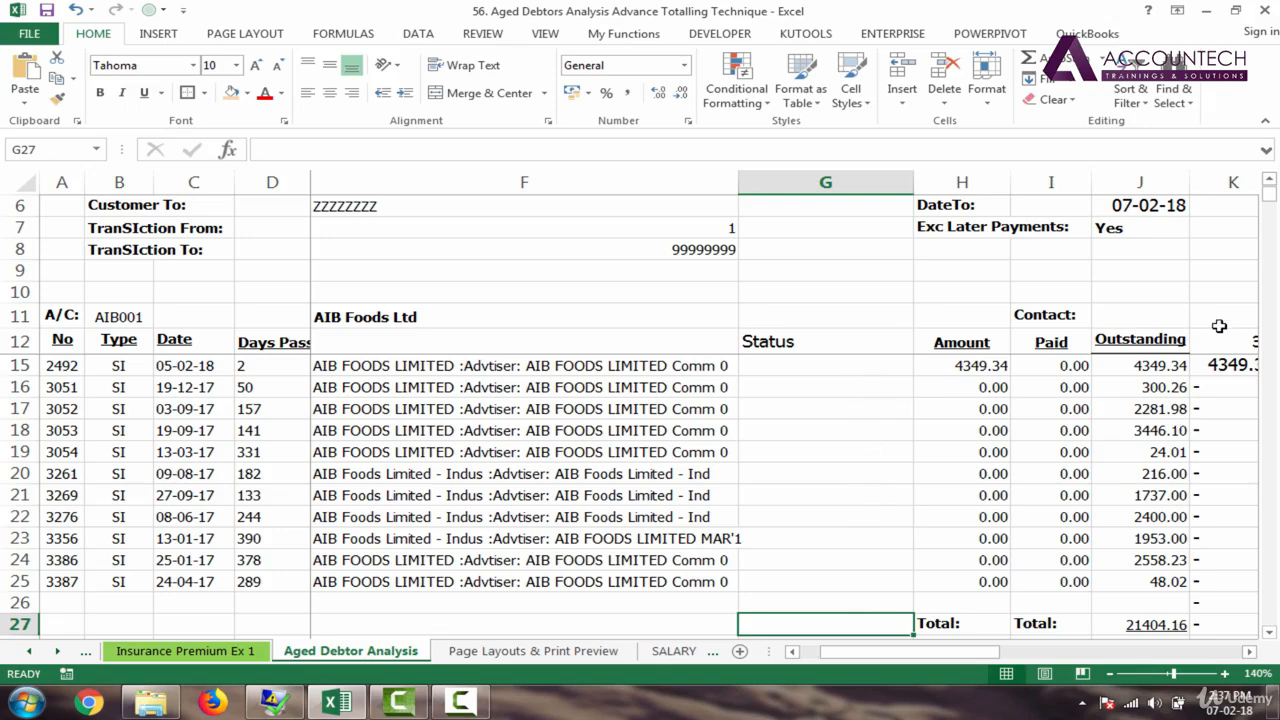
drag(1270, 200, 1270, 192)
click(797, 366)
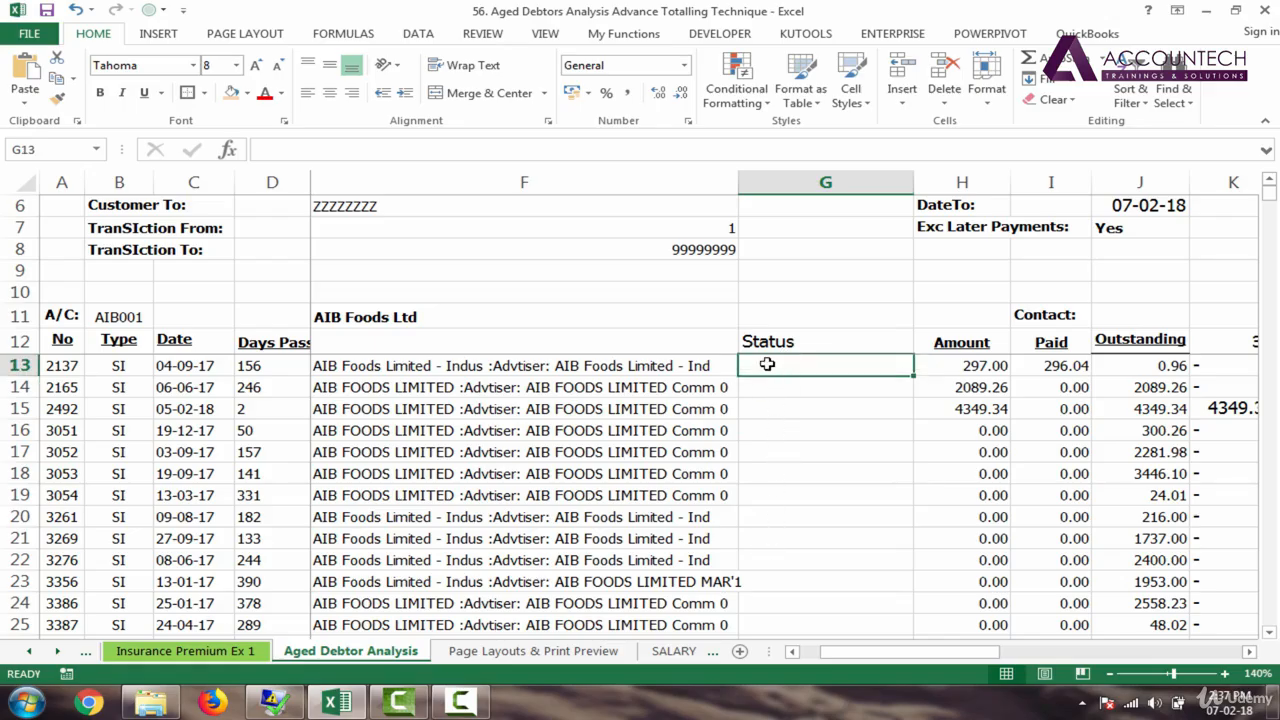
click(769, 540)
key(Down)
key(Down)
key(Down)
key(Down)
key(Down)
key(Down)
key(Down)
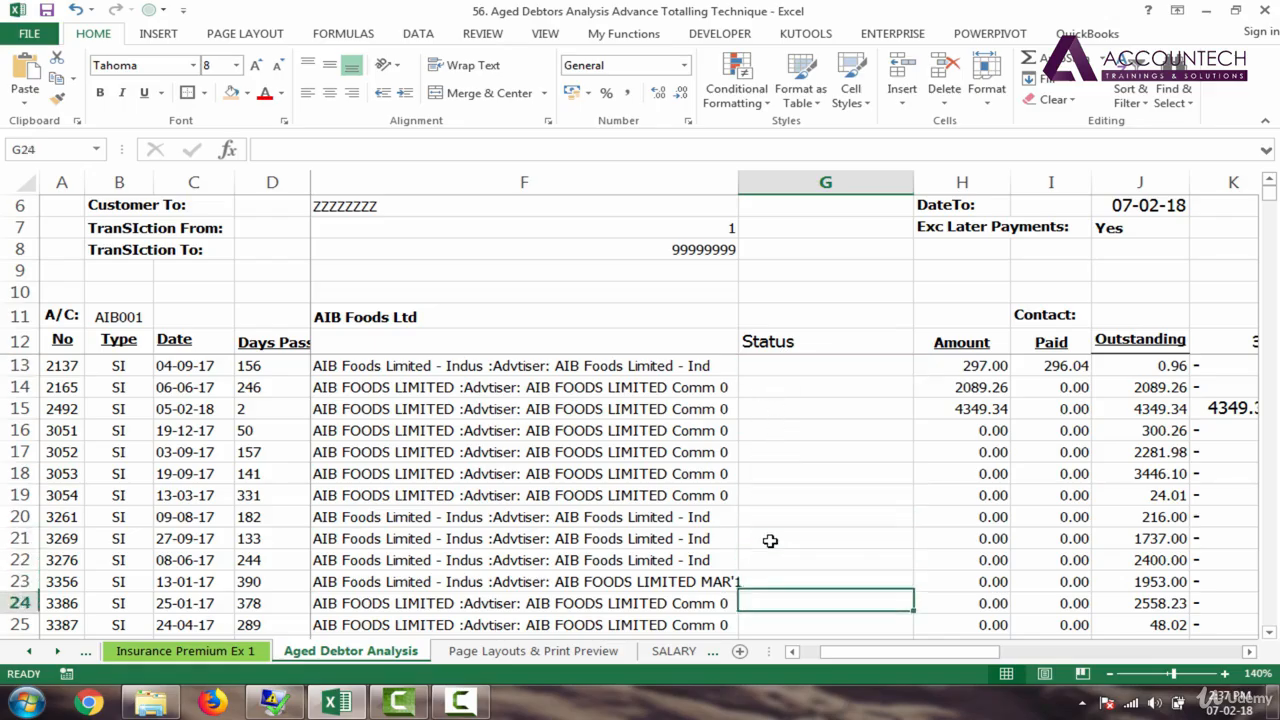
click(822, 604)
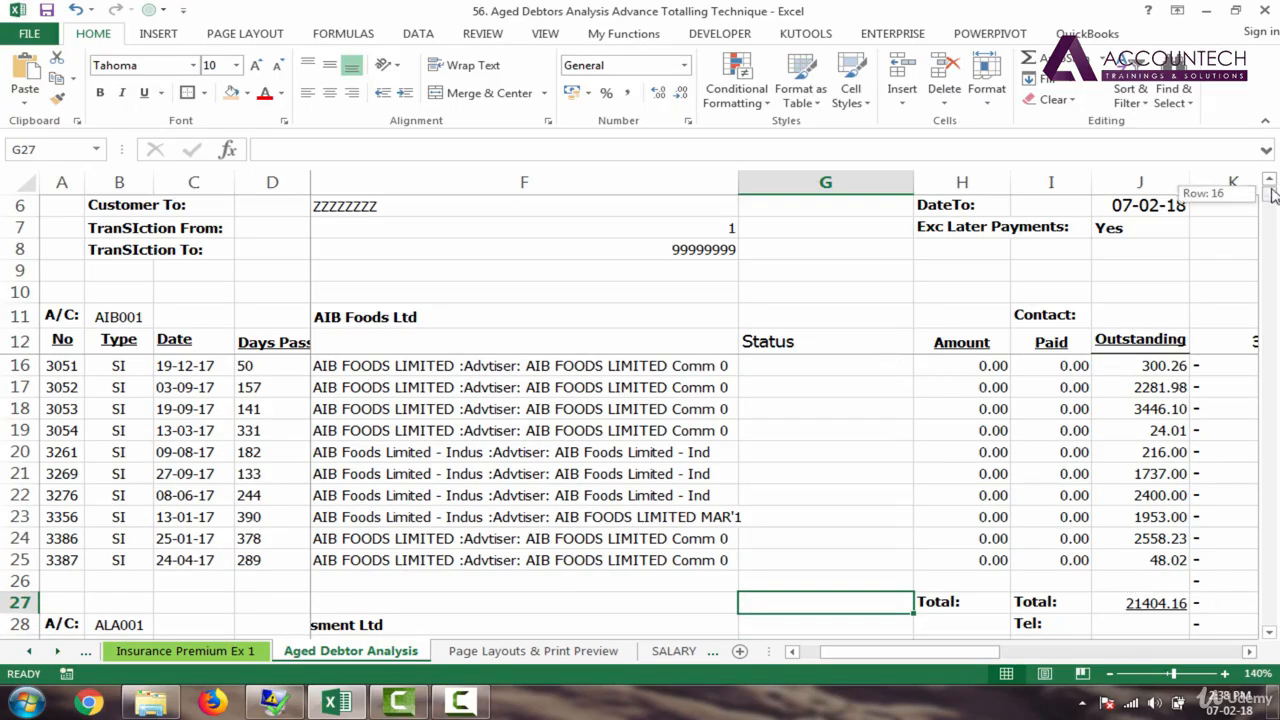
scroll(1270, 190, up, 1)
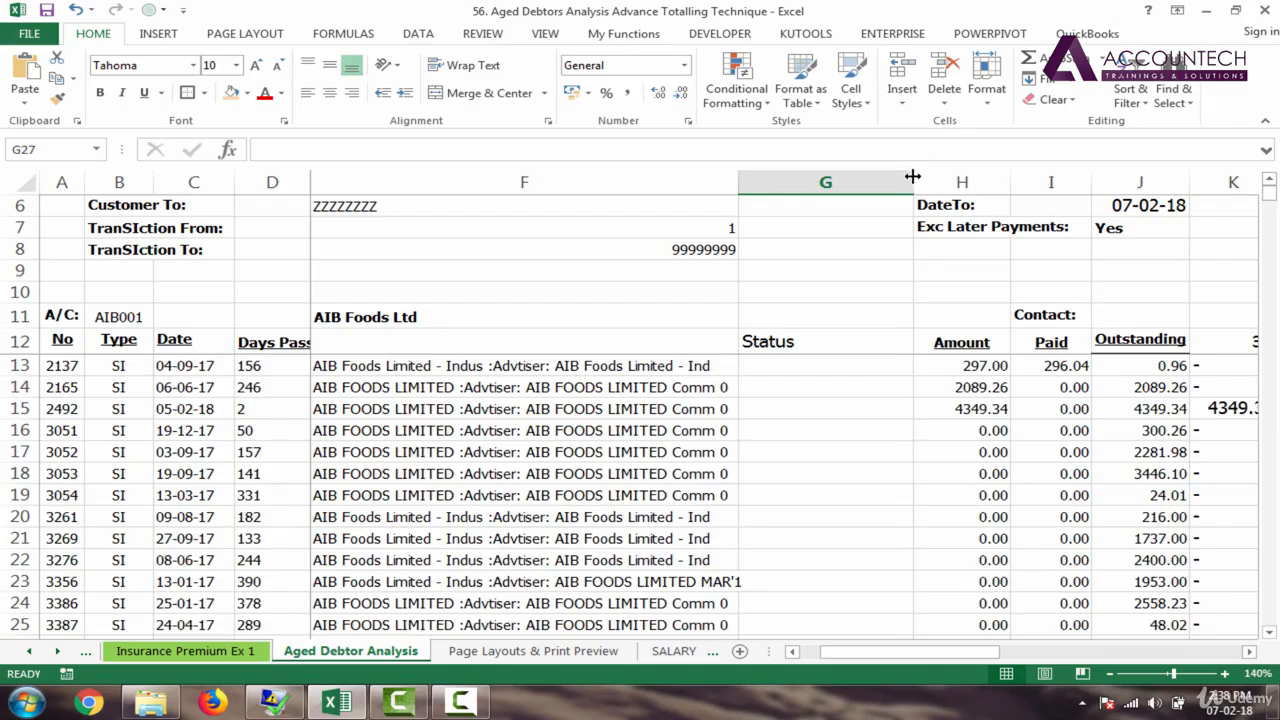
drag(912, 176, 886, 177)
click(829, 368)
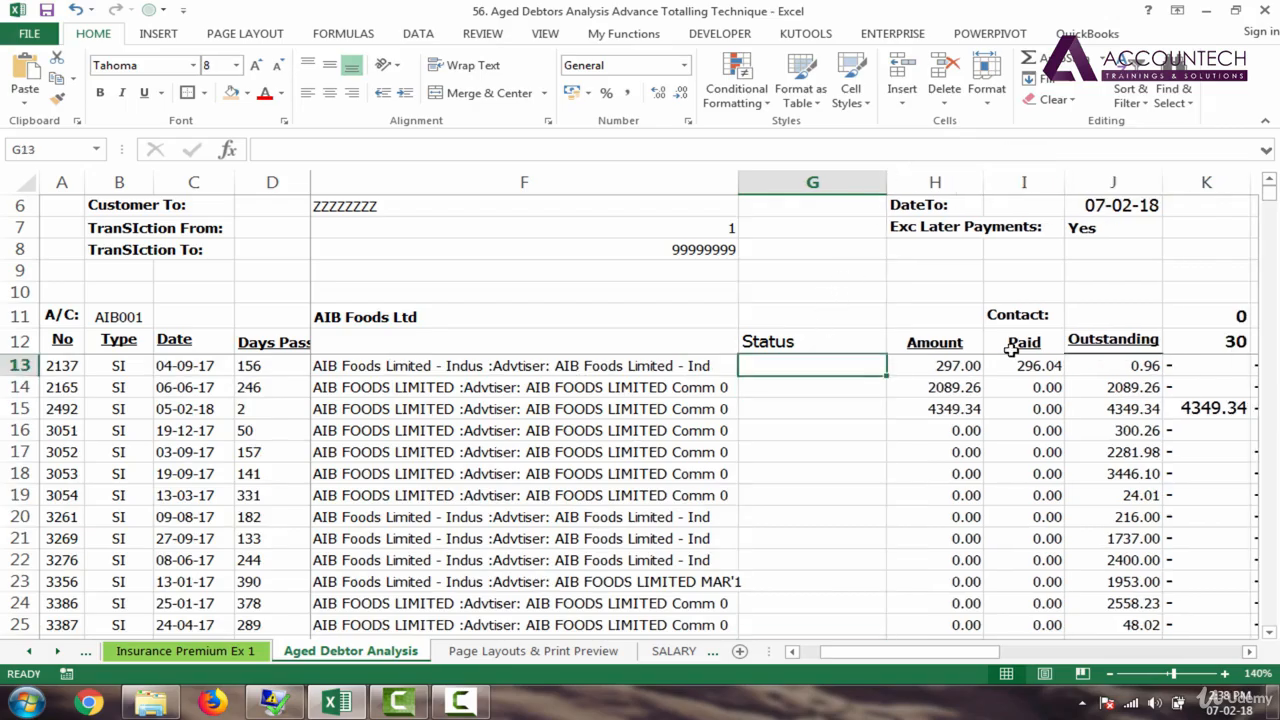
Step: Zoom to 120% and begin G13's formula as =IF(I13= for the "Total" test
click(1112, 676)
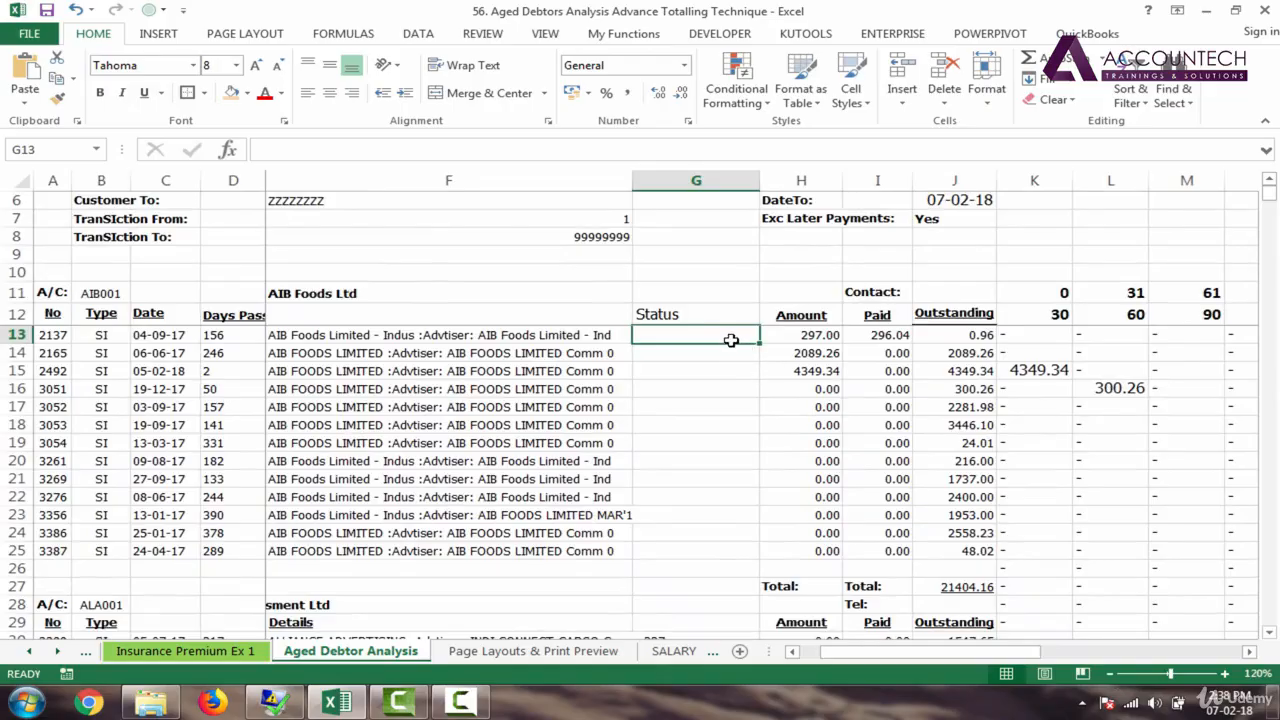
text(=)
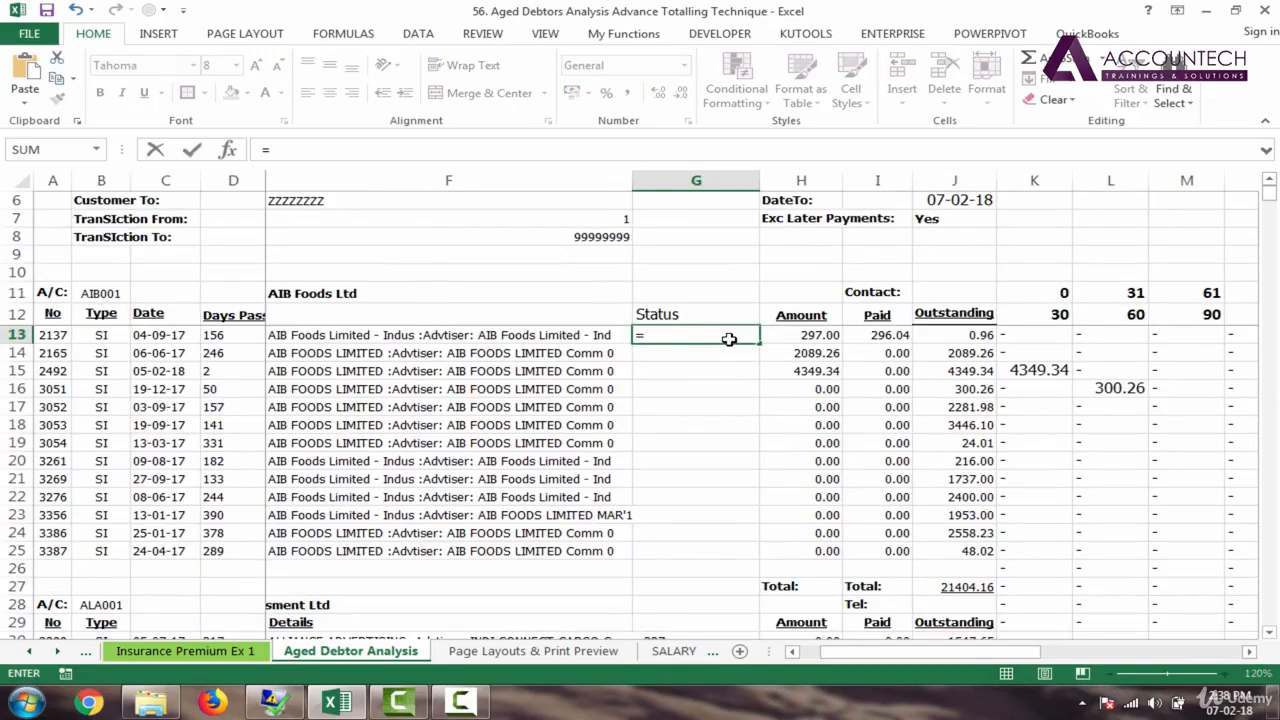
text(if)
key(Tab)
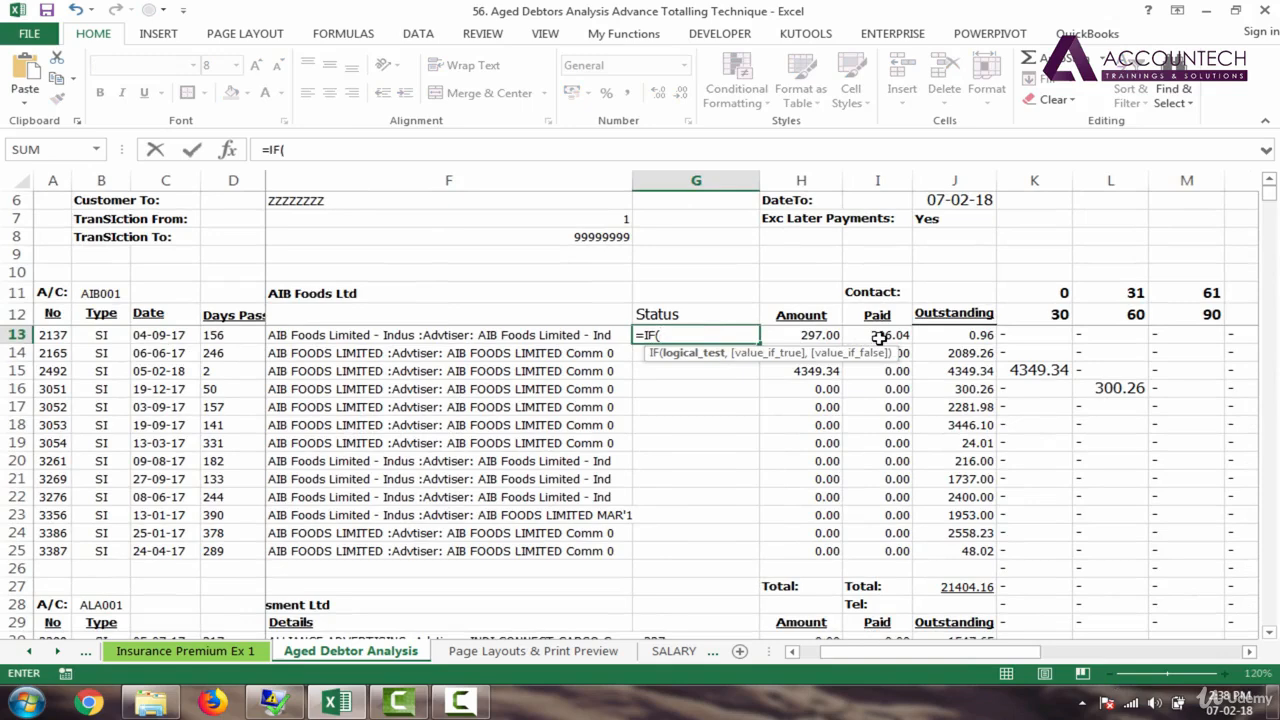
click(878, 338)
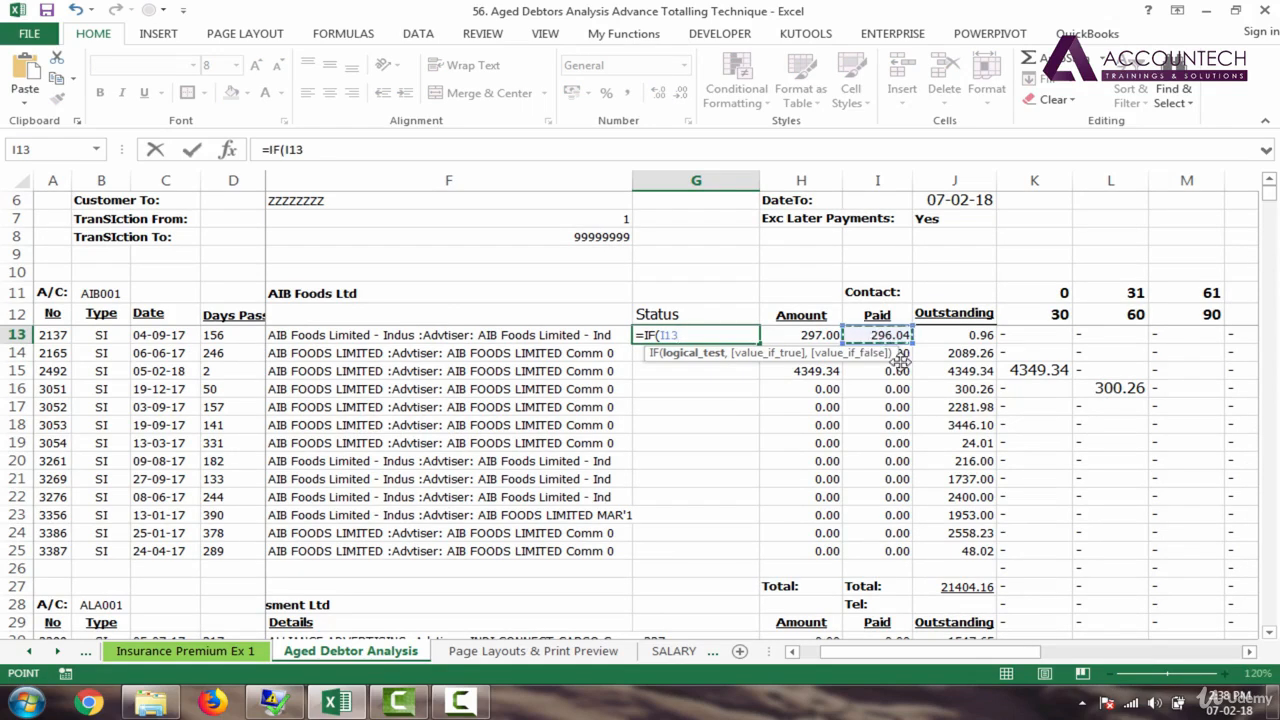
text(="Total:","","yes)
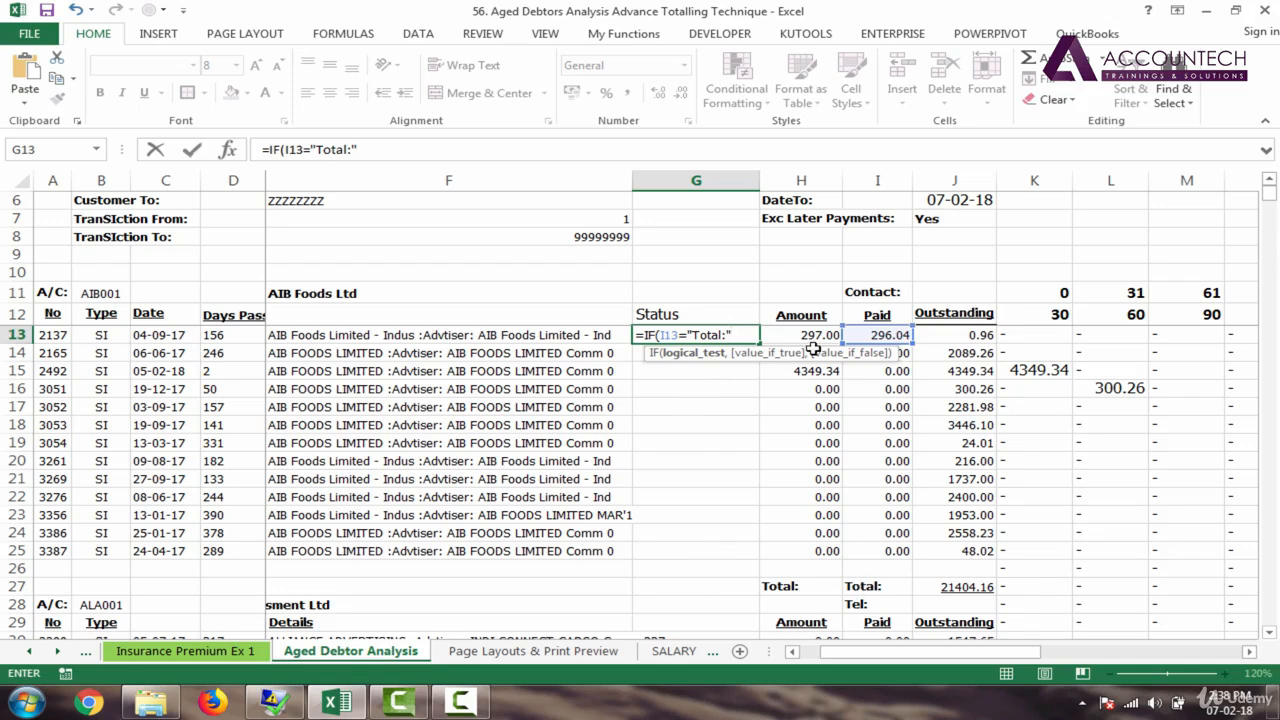
Step: Enter =IF(I13="Total:","","No") in G13, correcting the false result from yes to No, and fill it down to G29
text(,)
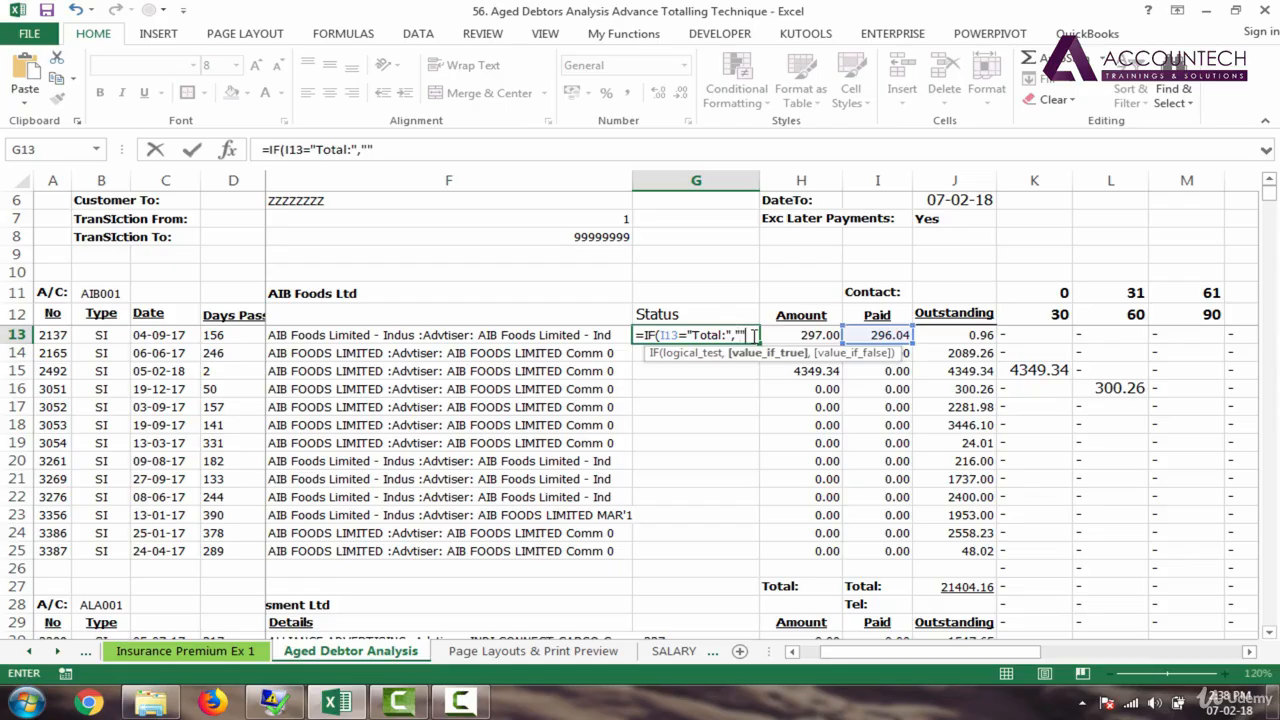
text("",")
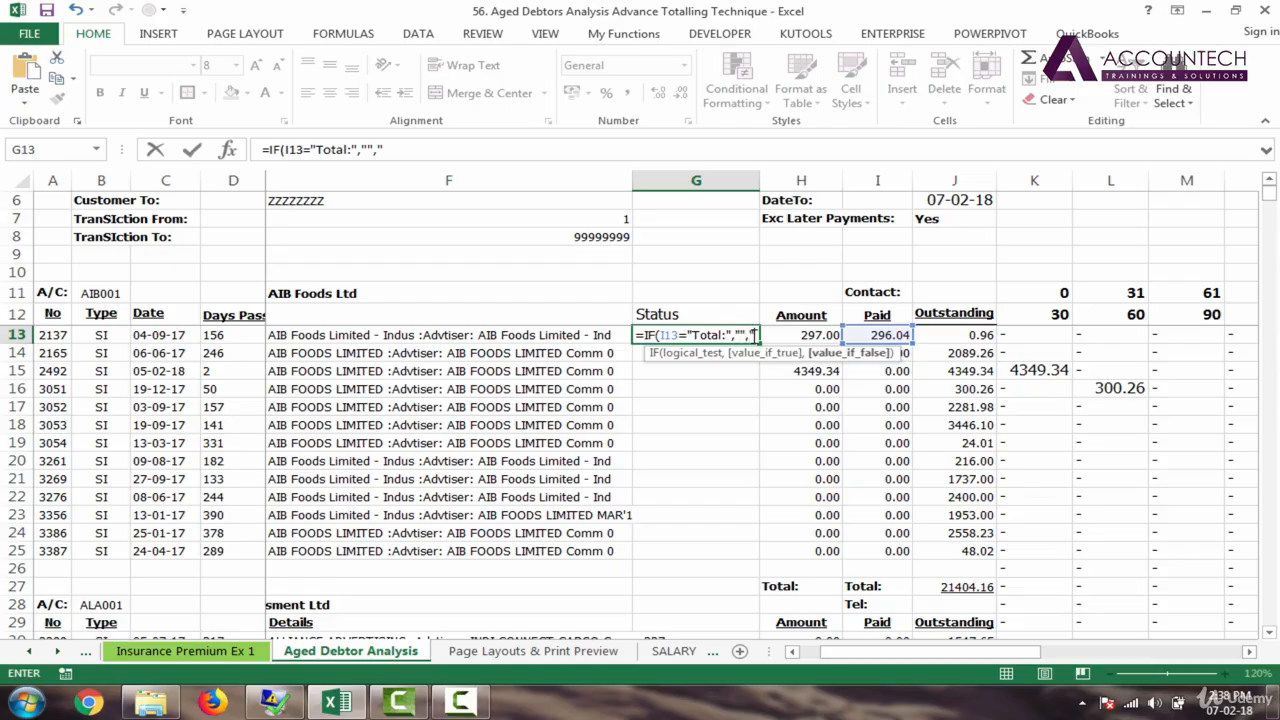
text(N)
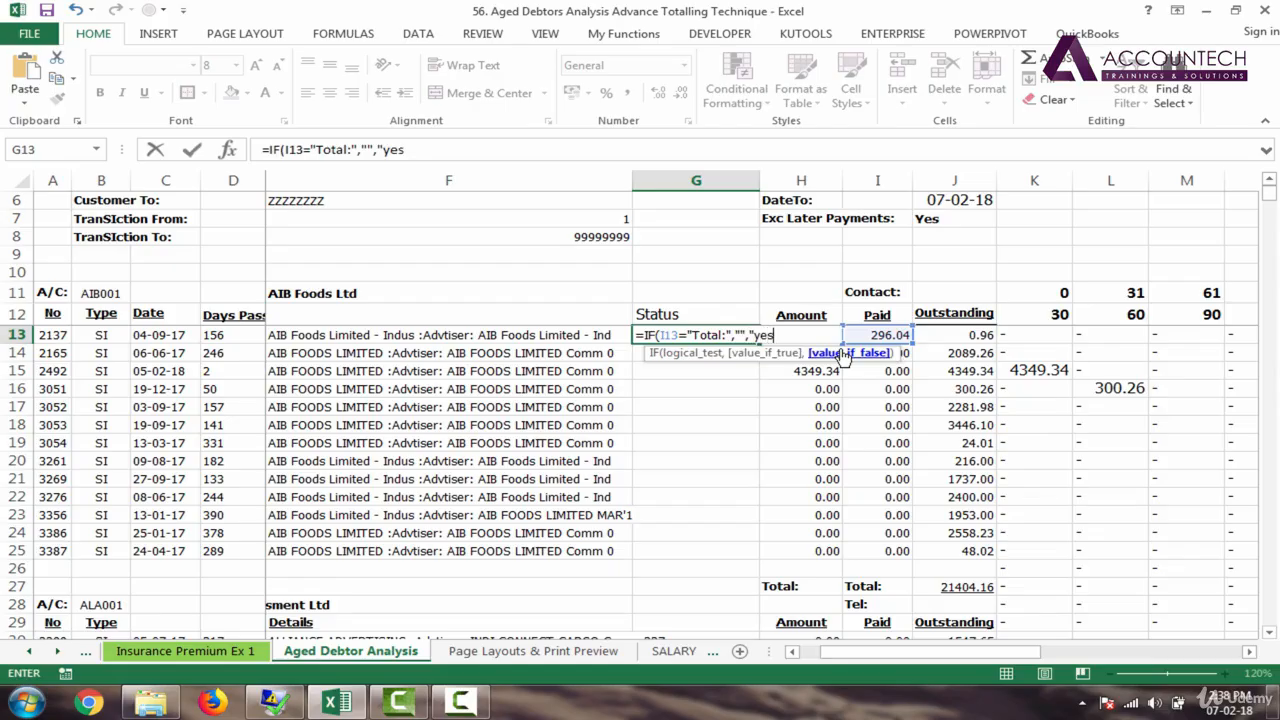
key(Return)
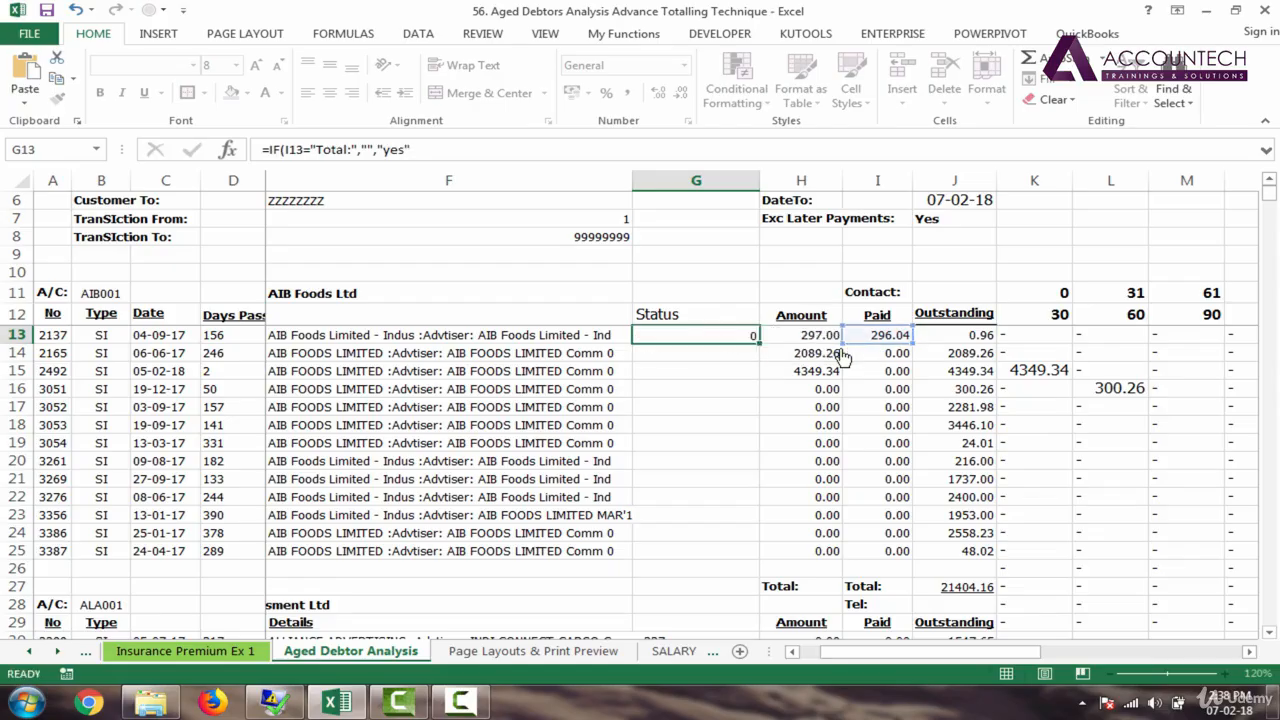
click(746, 338)
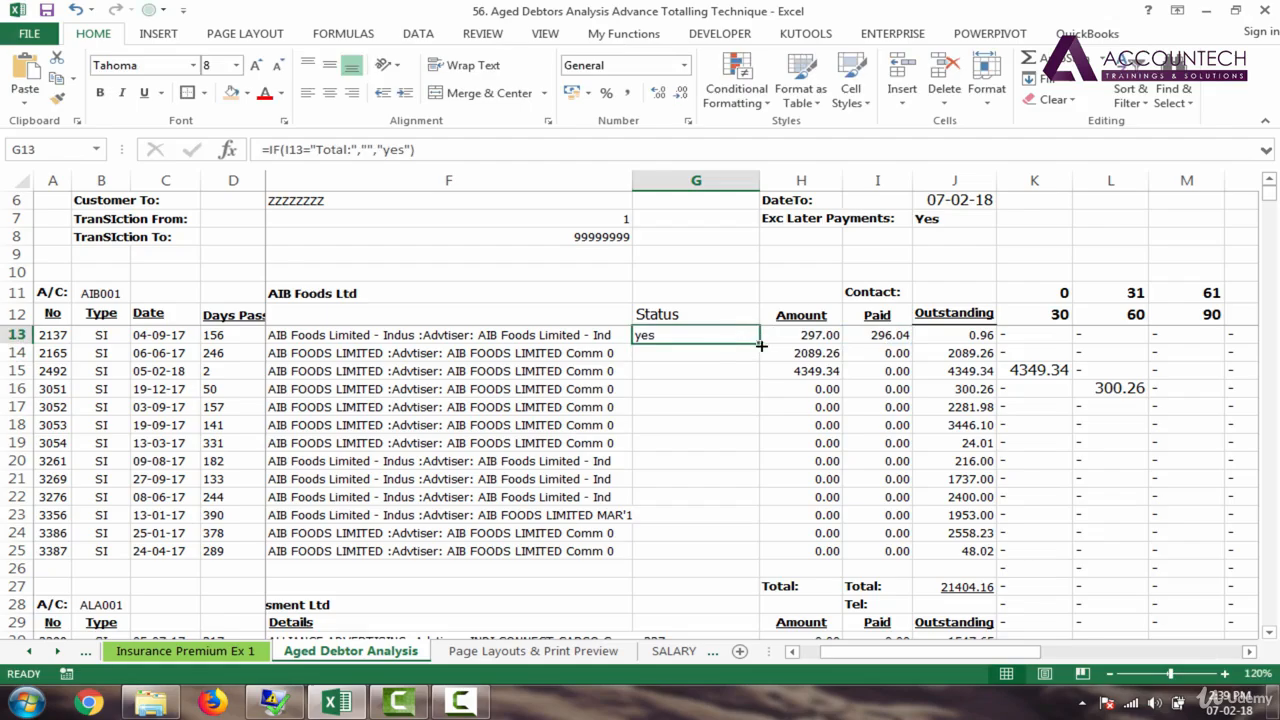
double_click(728, 334)
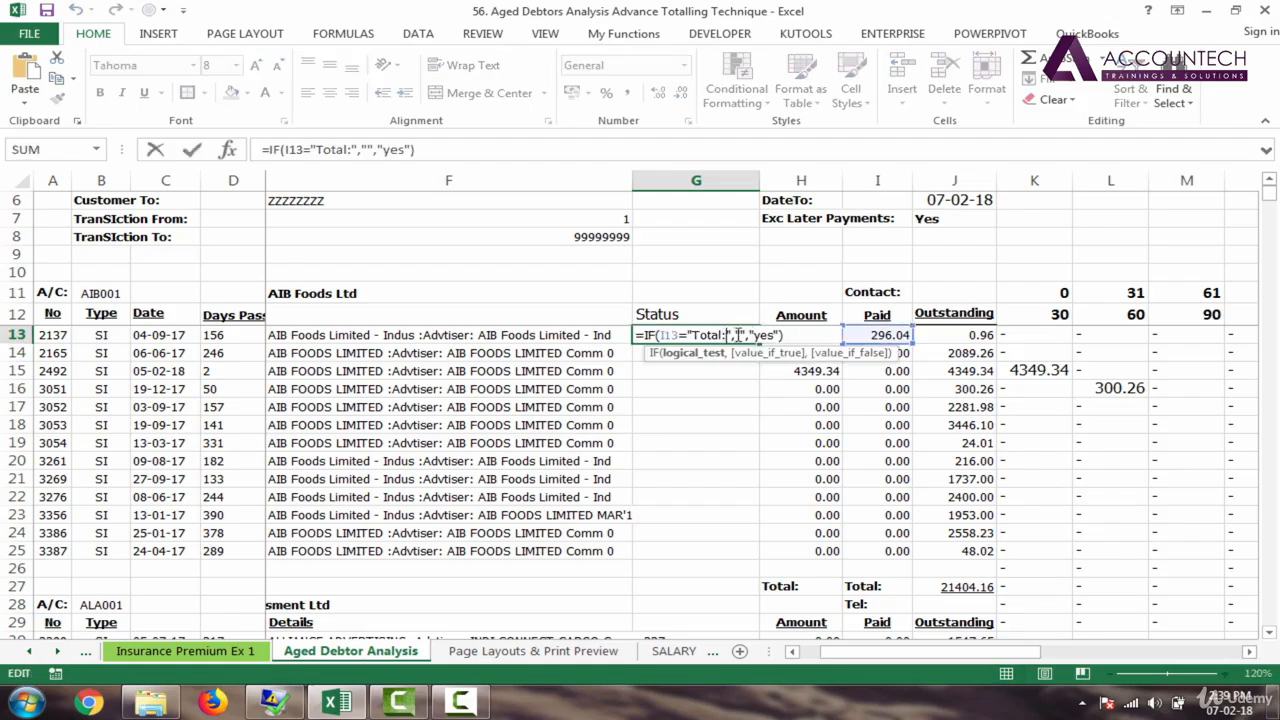
key(BackSpace)
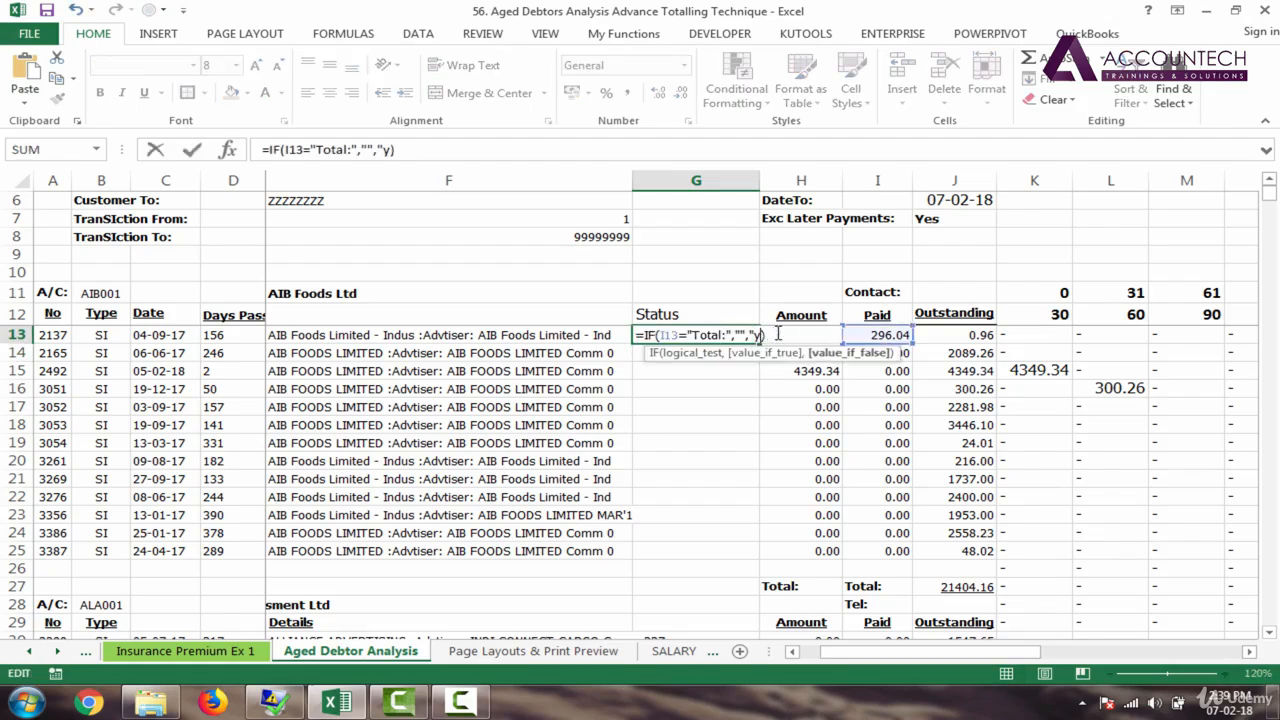
key(BackSpace)
text(No)
key(Return)
click(737, 333)
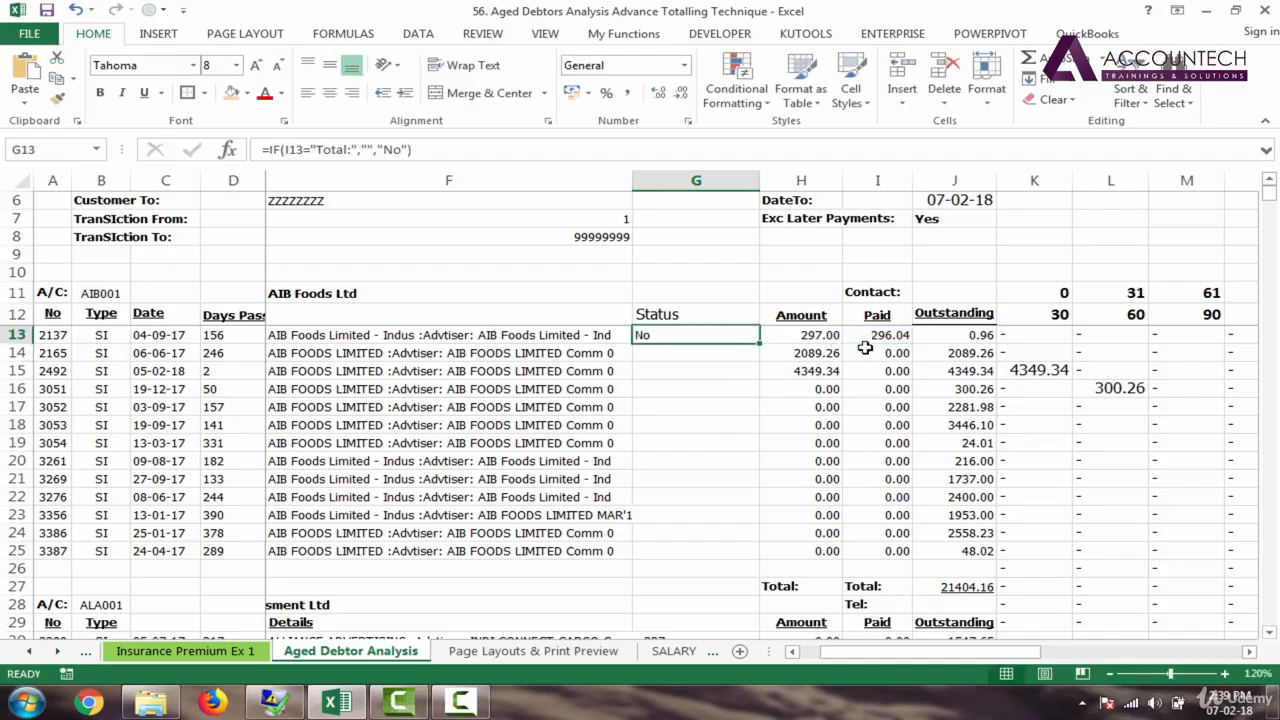
double_click(761, 341)
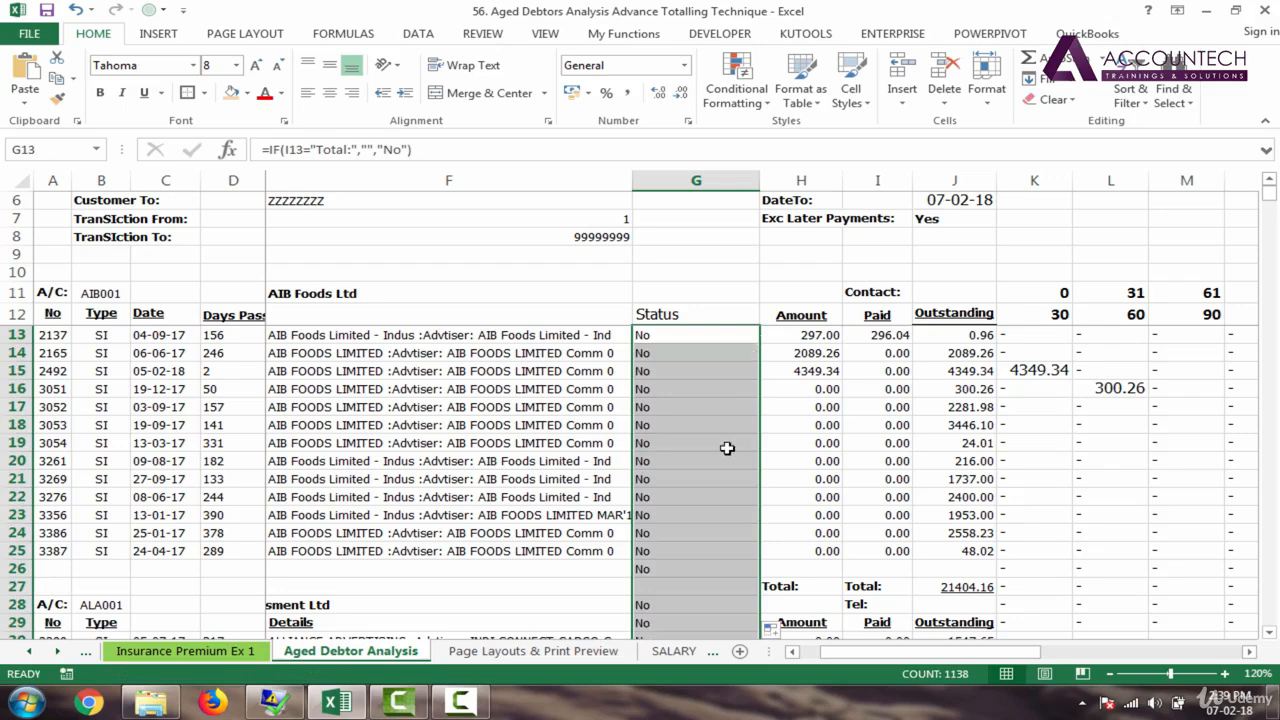
click(686, 335)
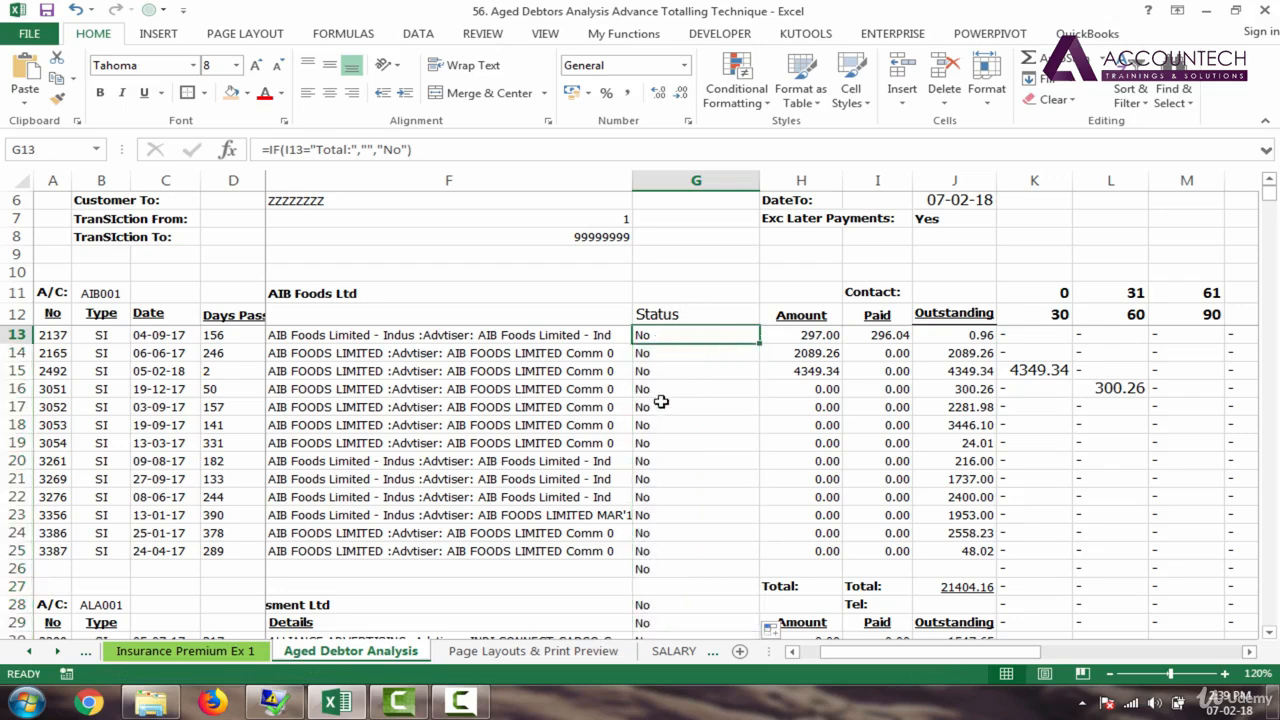
click(652, 554)
click(658, 572)
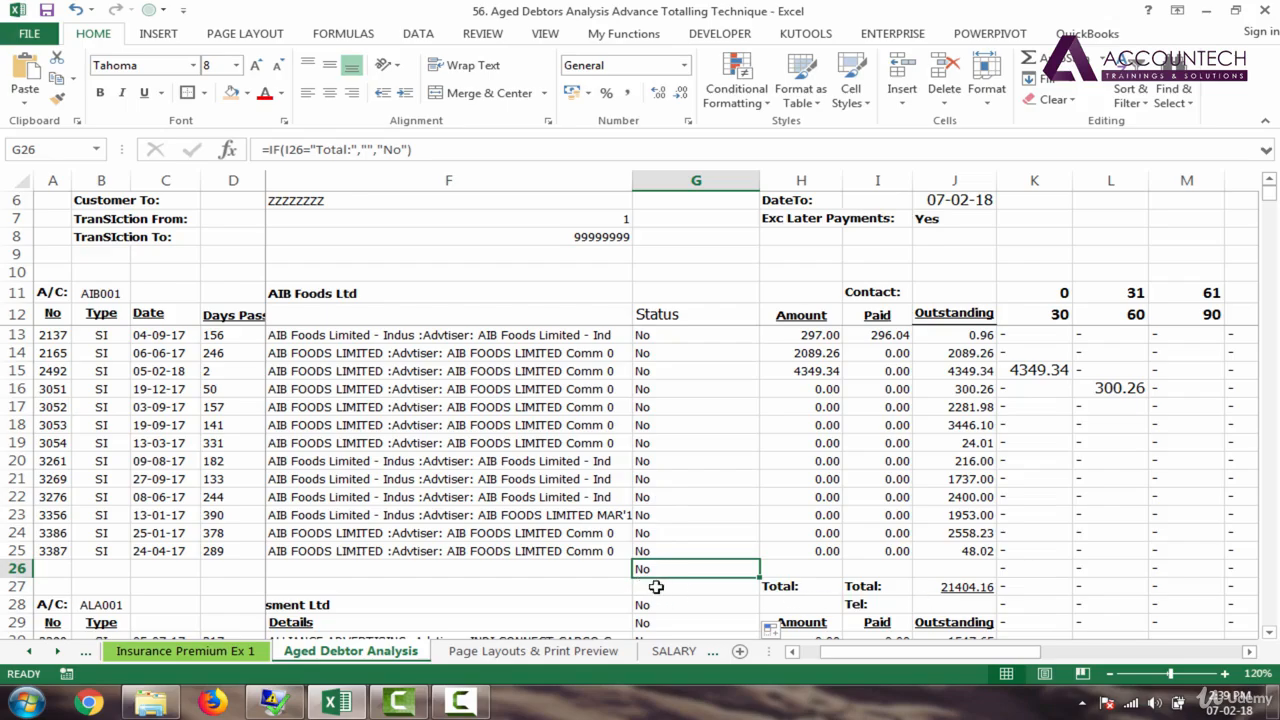
click(656, 587)
double_click(670, 587)
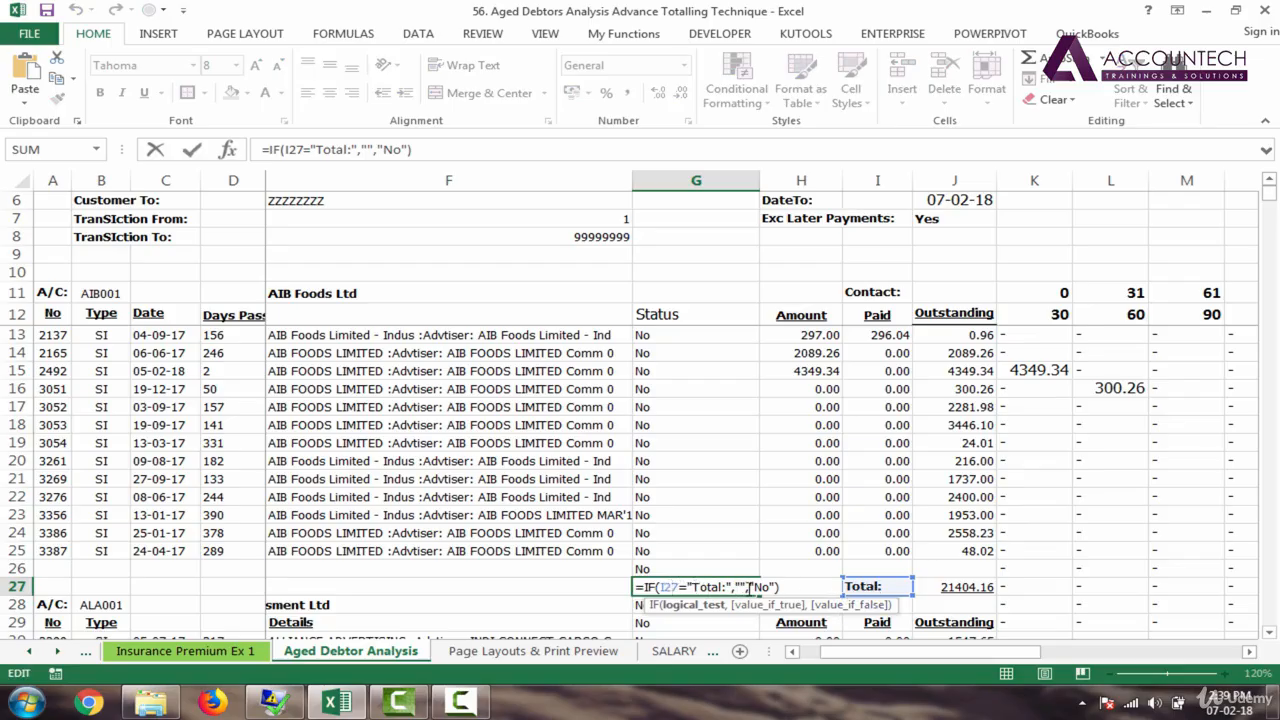
drag(743, 587, 662, 587)
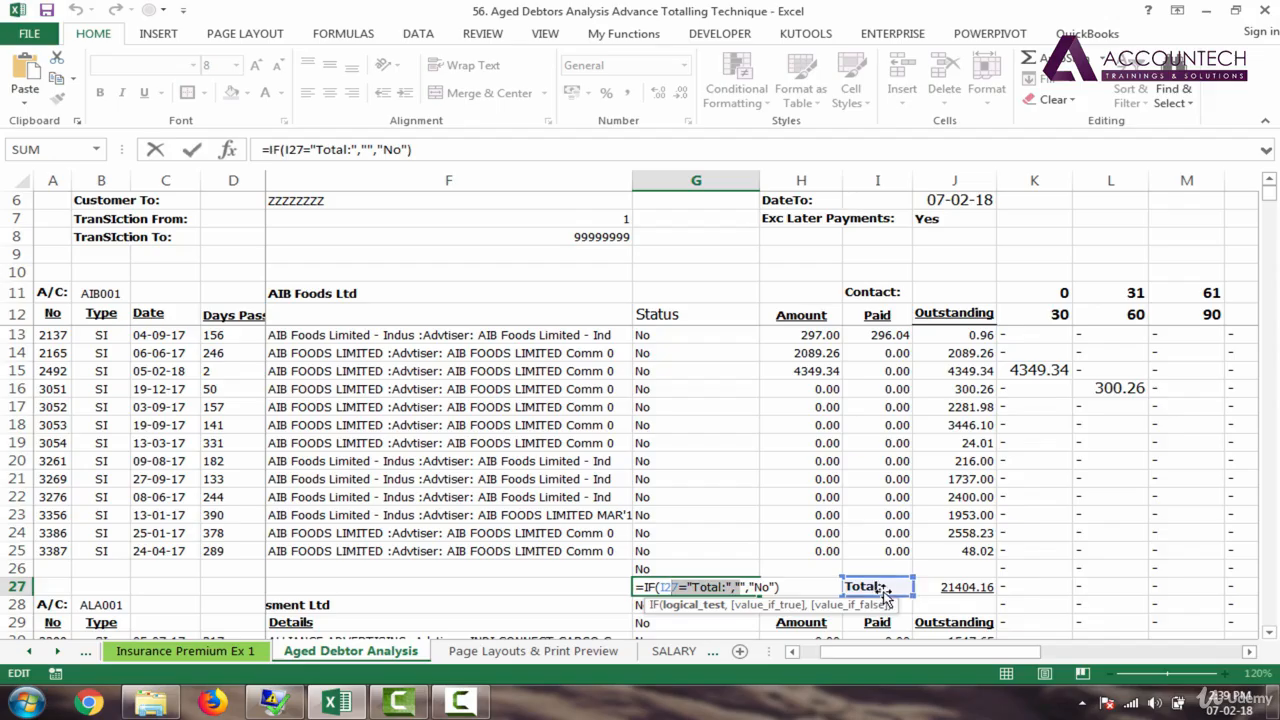
key(ctrl+Return)
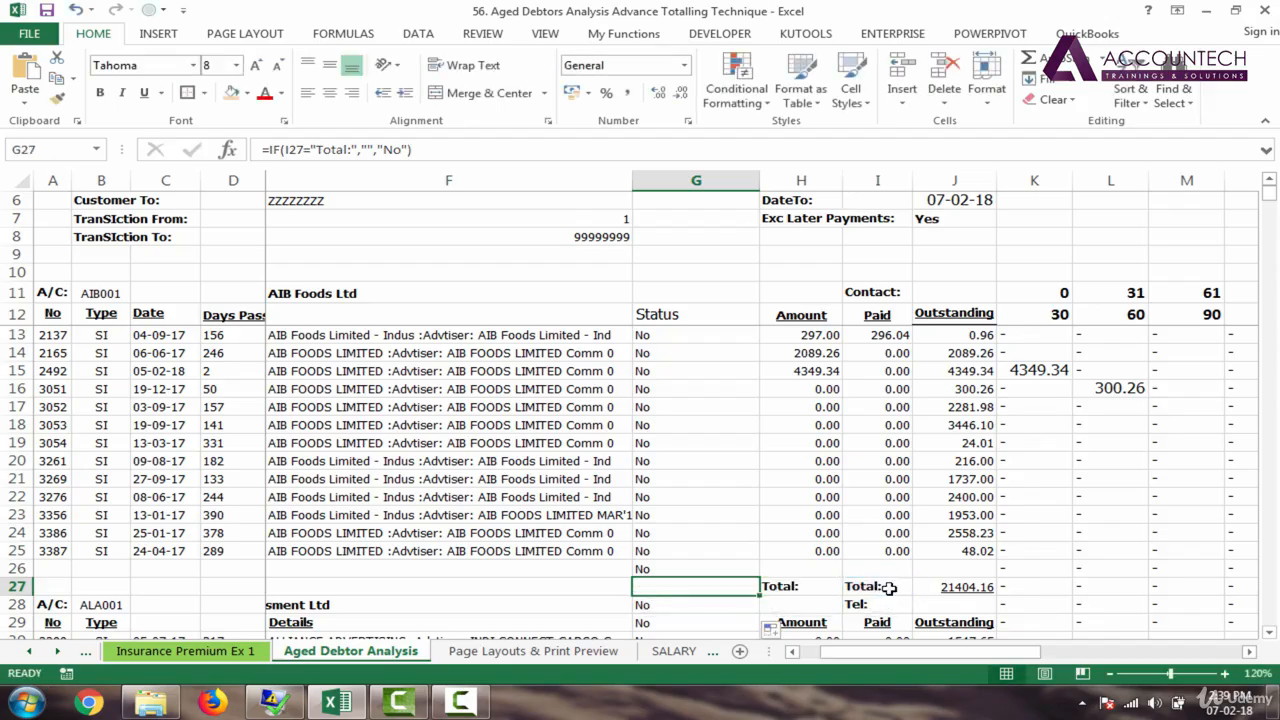
click(887, 589)
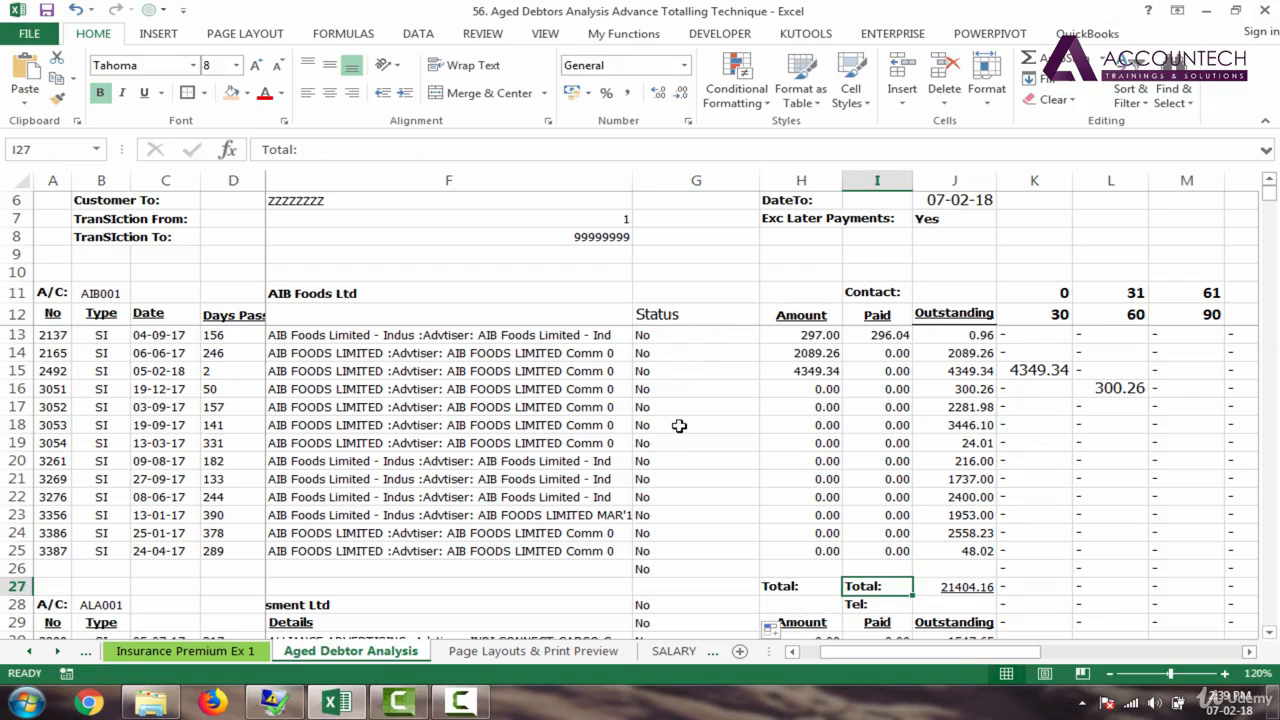
drag(663, 340, 648, 568)
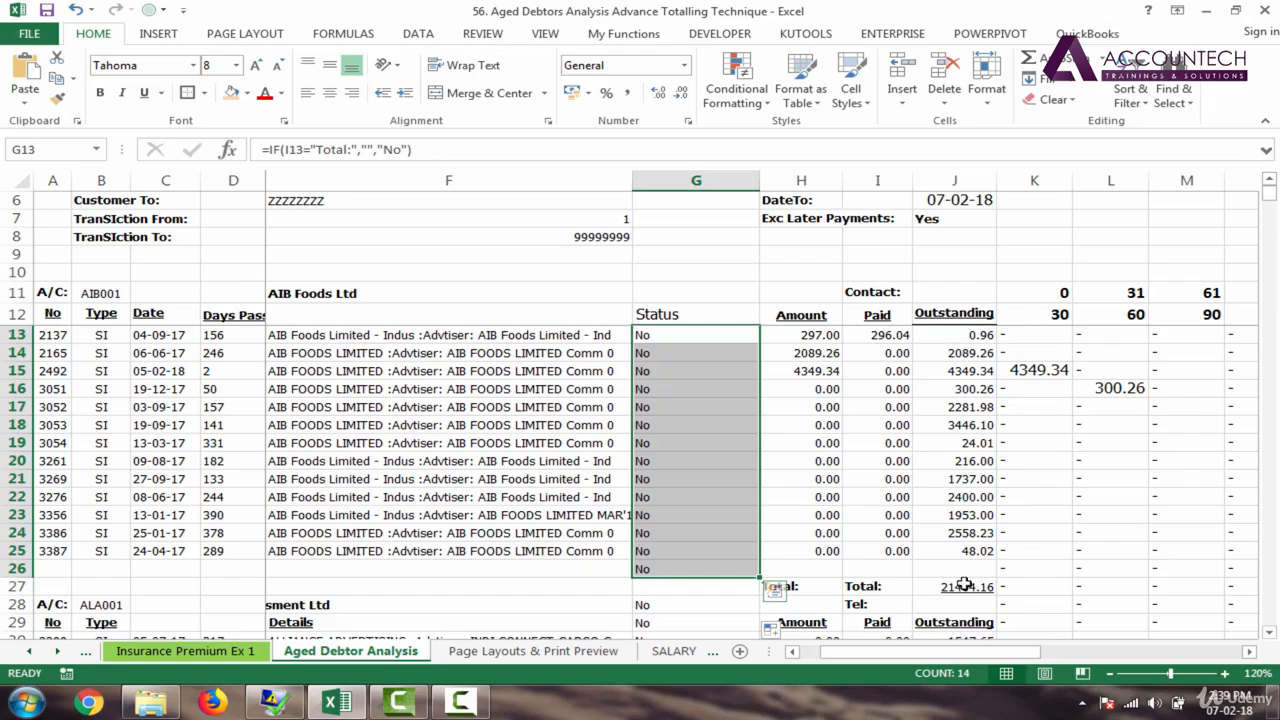
drag(1008, 590, 1123, 580)
click(928, 600)
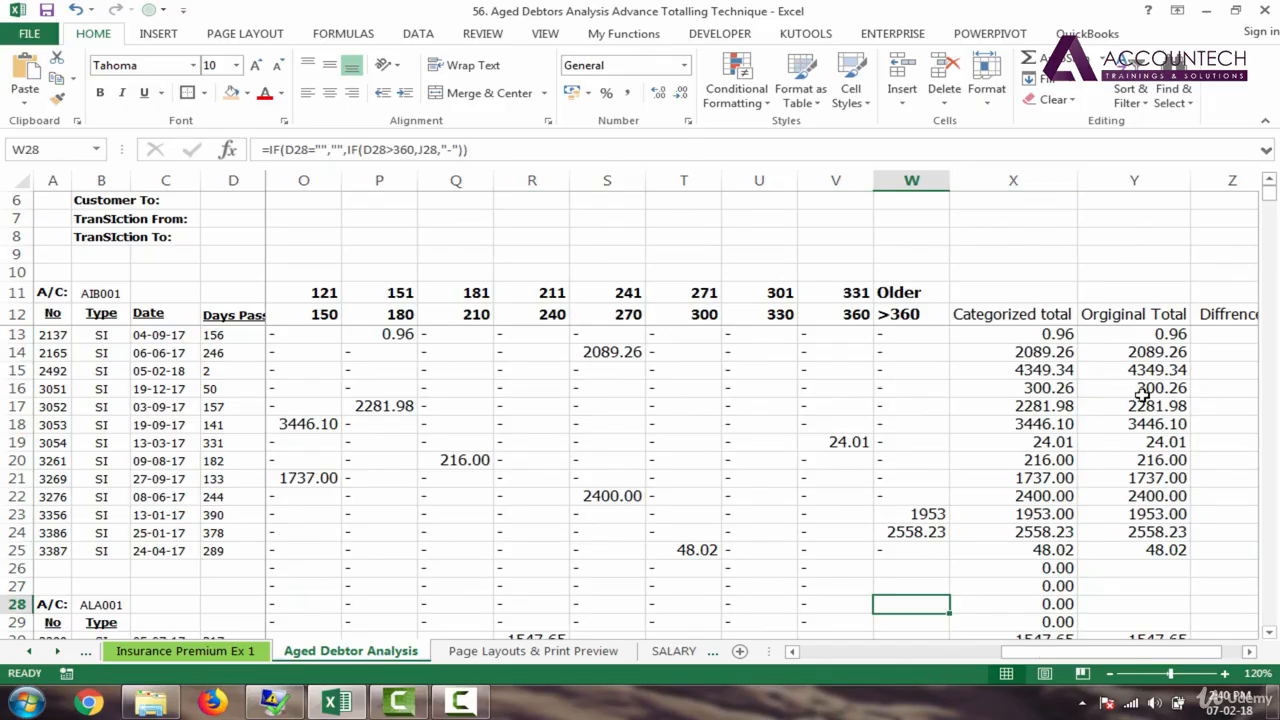
Step: Delete the three check columns X to Z and return to column A
drag(1013, 182, 1077, 193)
right_click(1076, 187)
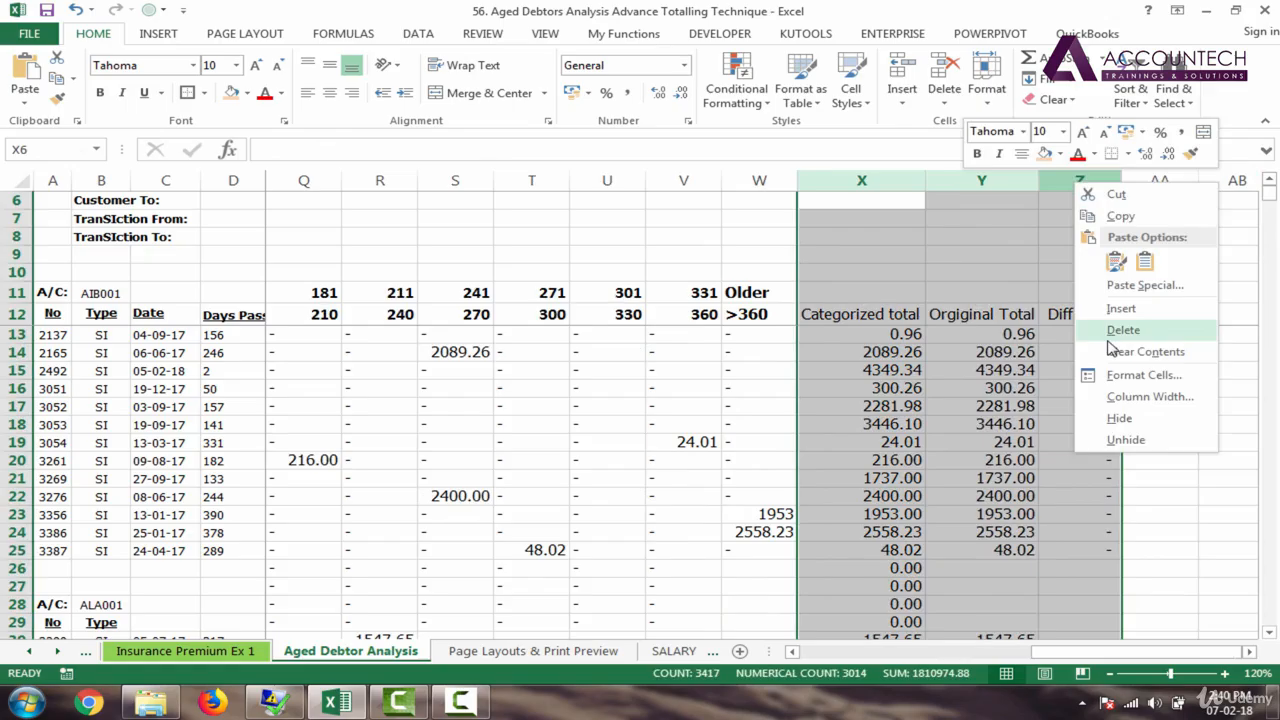
click(1112, 332)
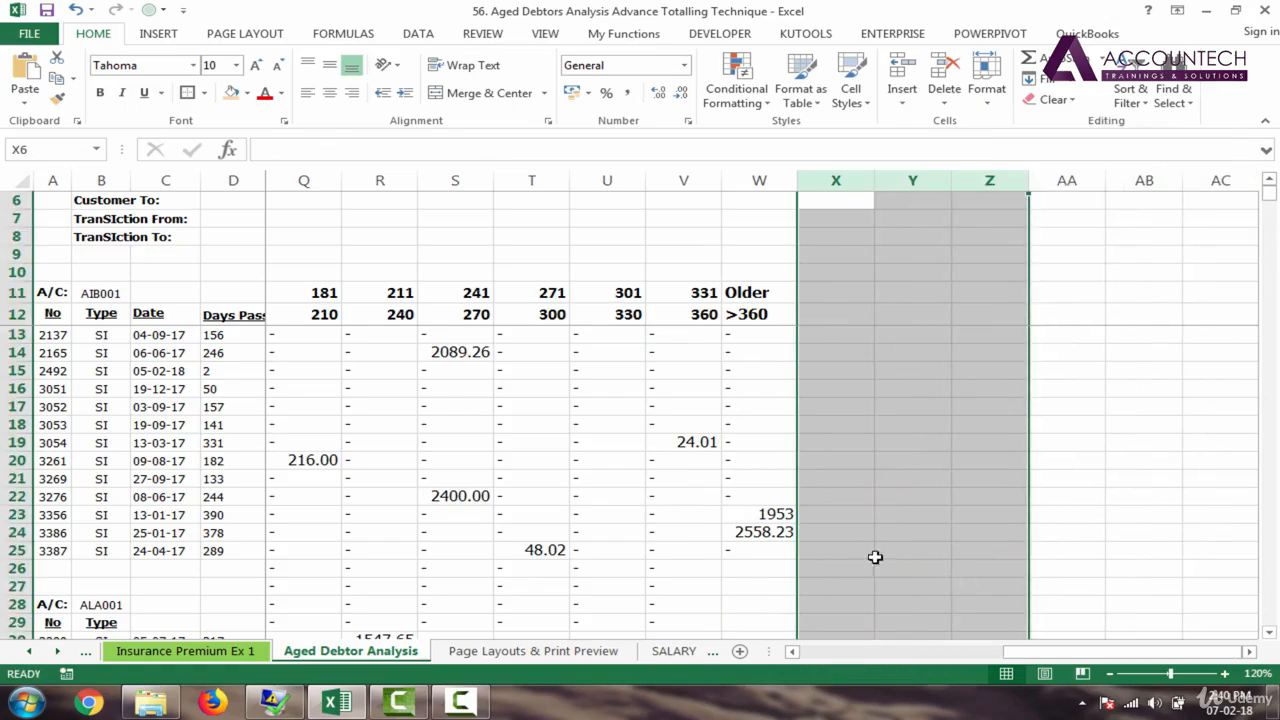
click(835, 496)
drag(1125, 651, 805, 640)
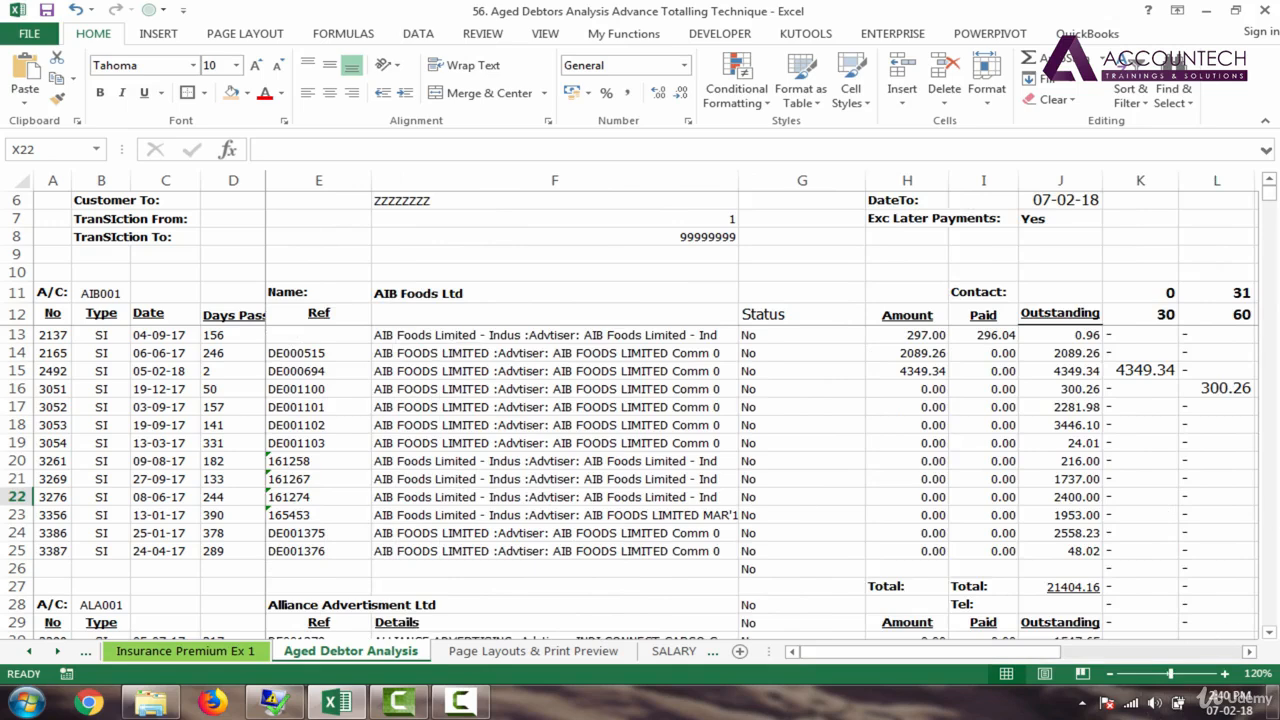
drag(1268, 195, 1270, 167)
drag(46, 334, 49, 366)
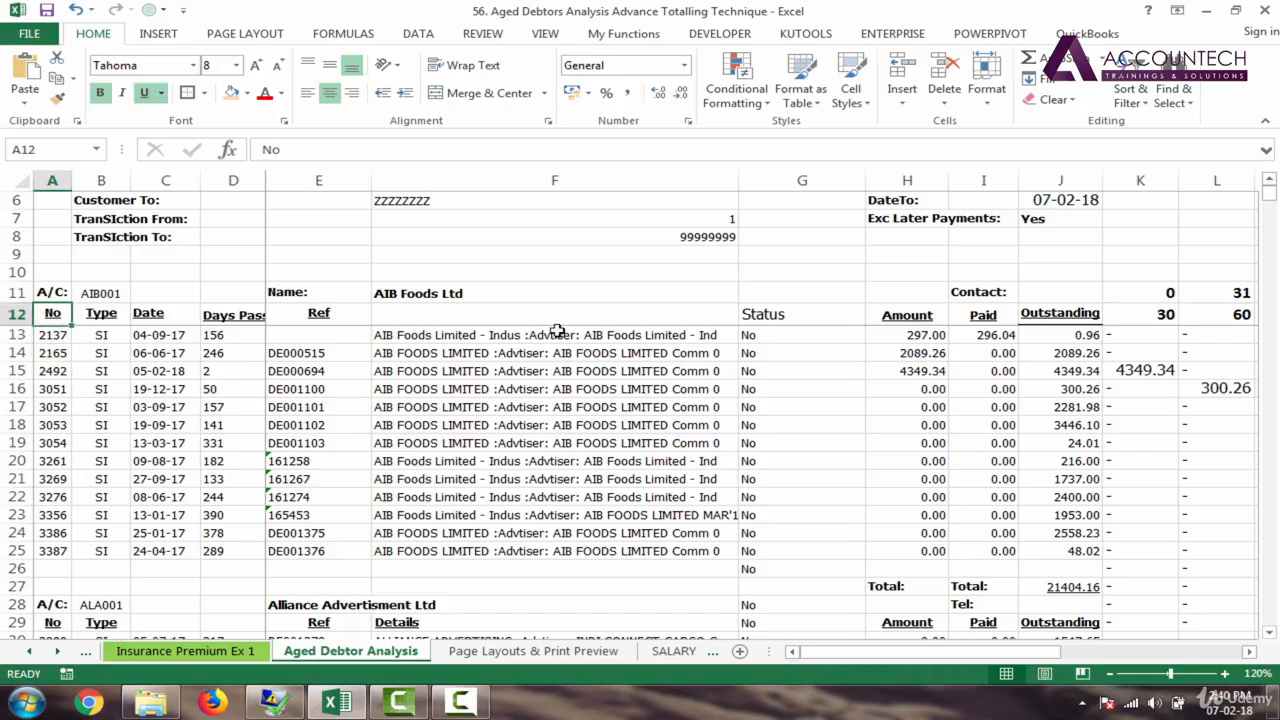
Step: Inspect the Amount, paid and 30-bucket cells in rows 12–13 and the customer header row A11:F11
click(910, 334)
click(912, 316)
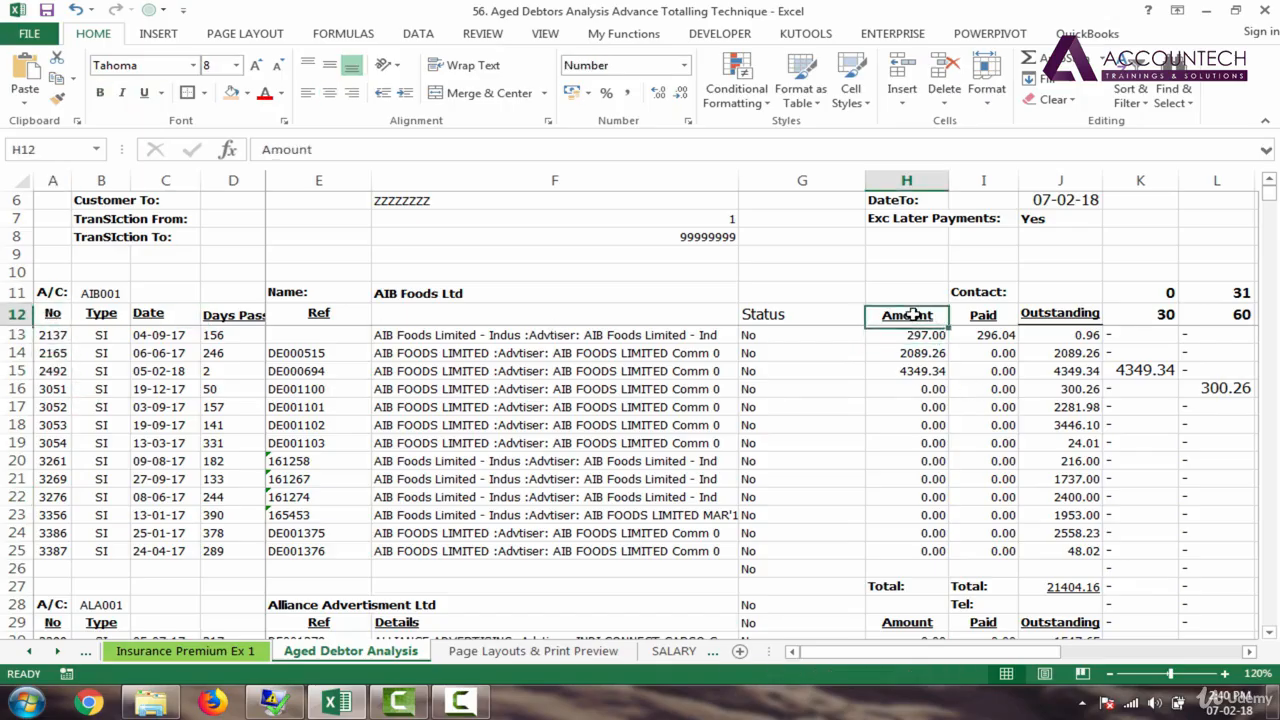
click(989, 334)
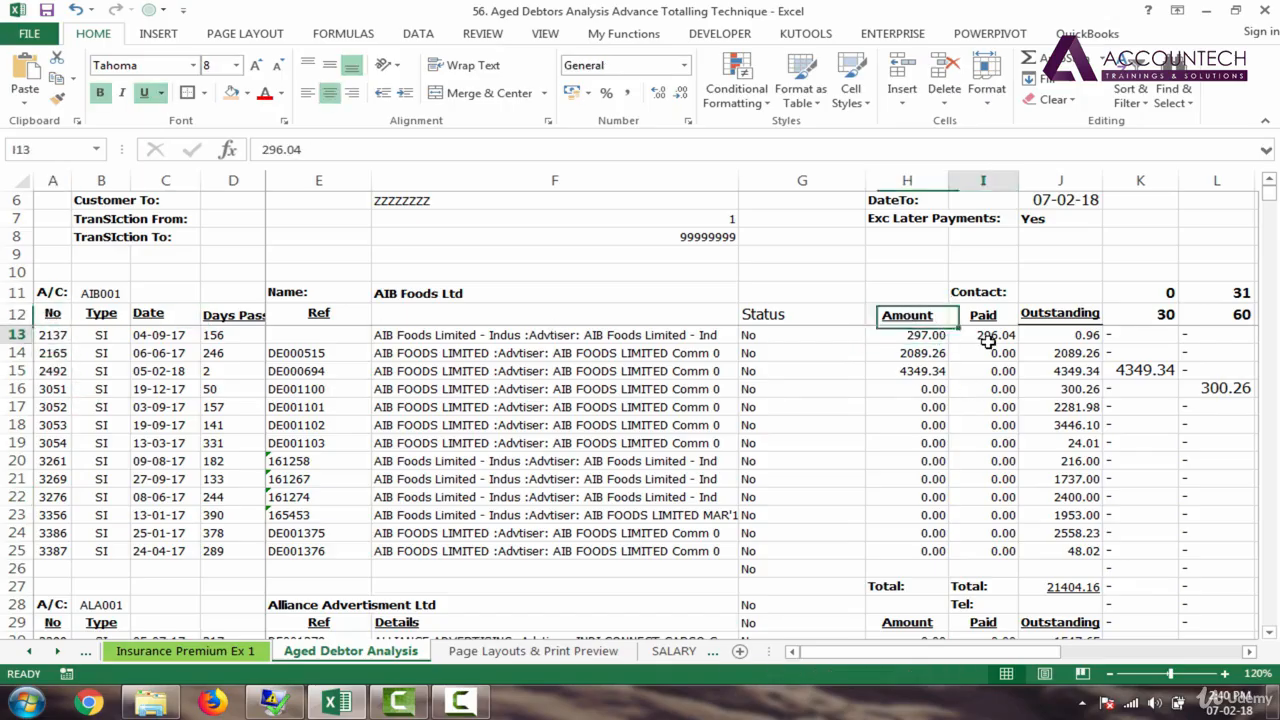
click(1131, 340)
click(1150, 315)
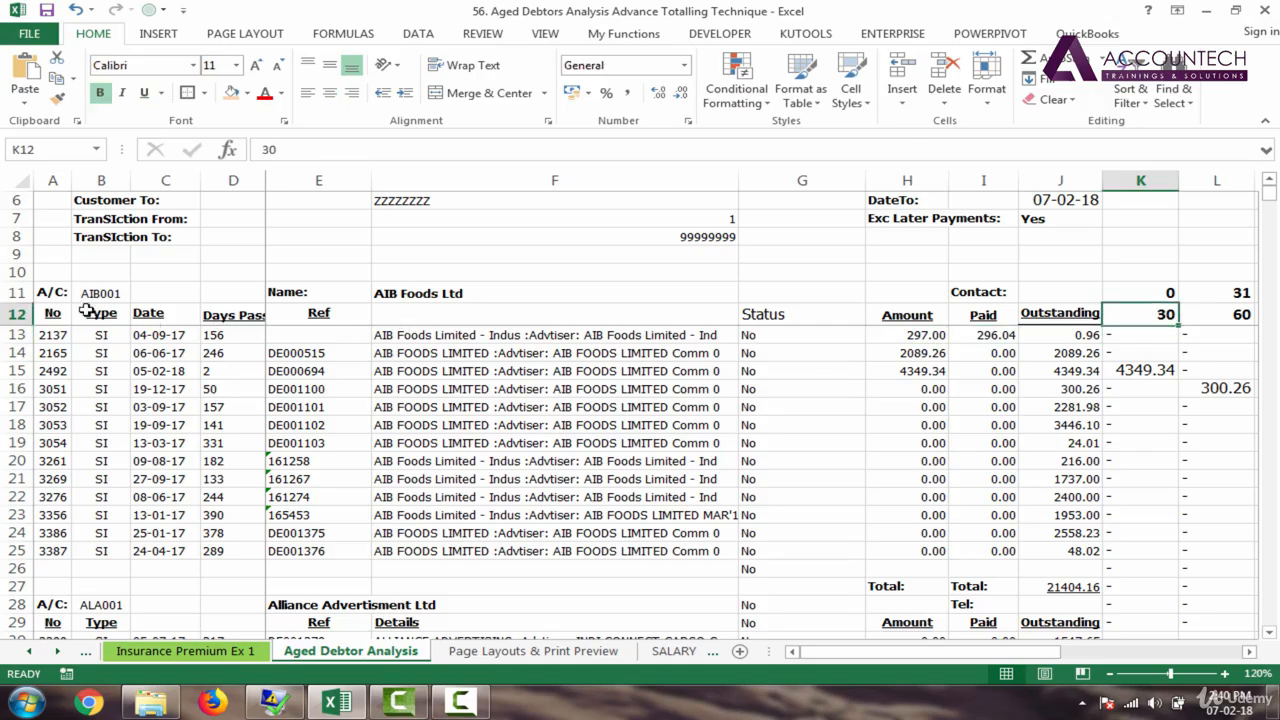
drag(47, 292, 392, 290)
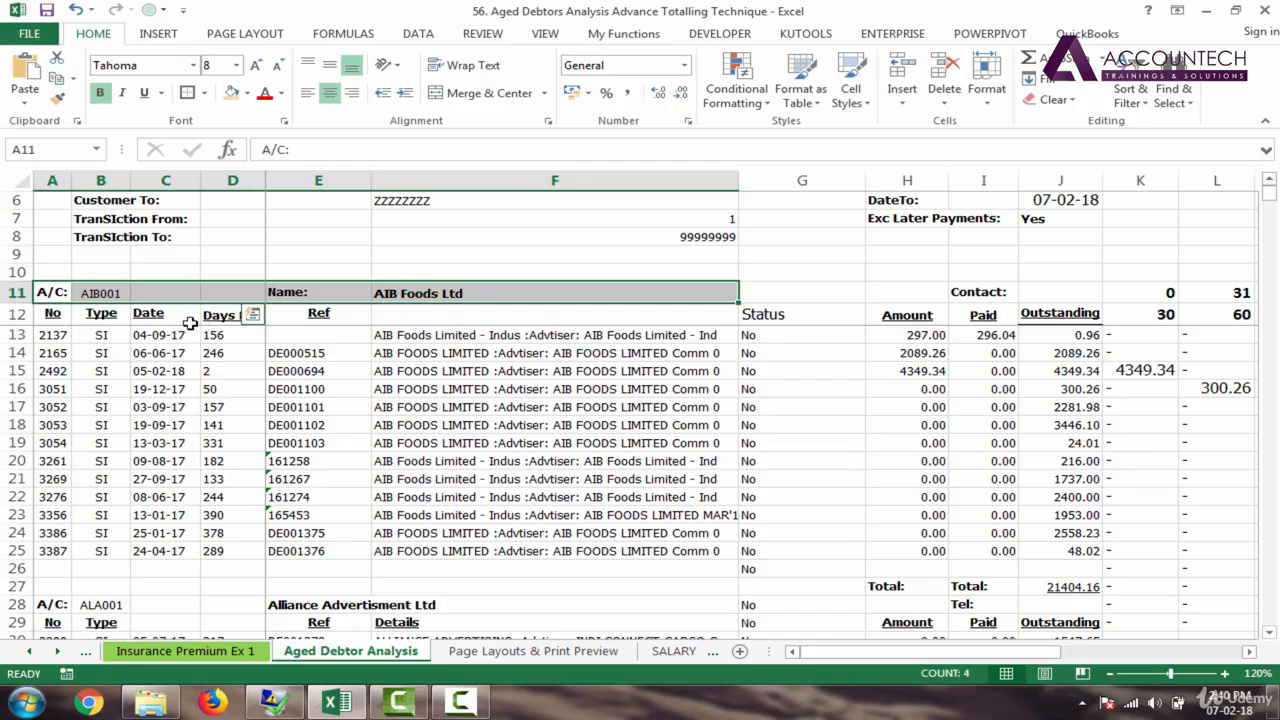
Step: Select the column header row from A12 across to W12
click(52, 334)
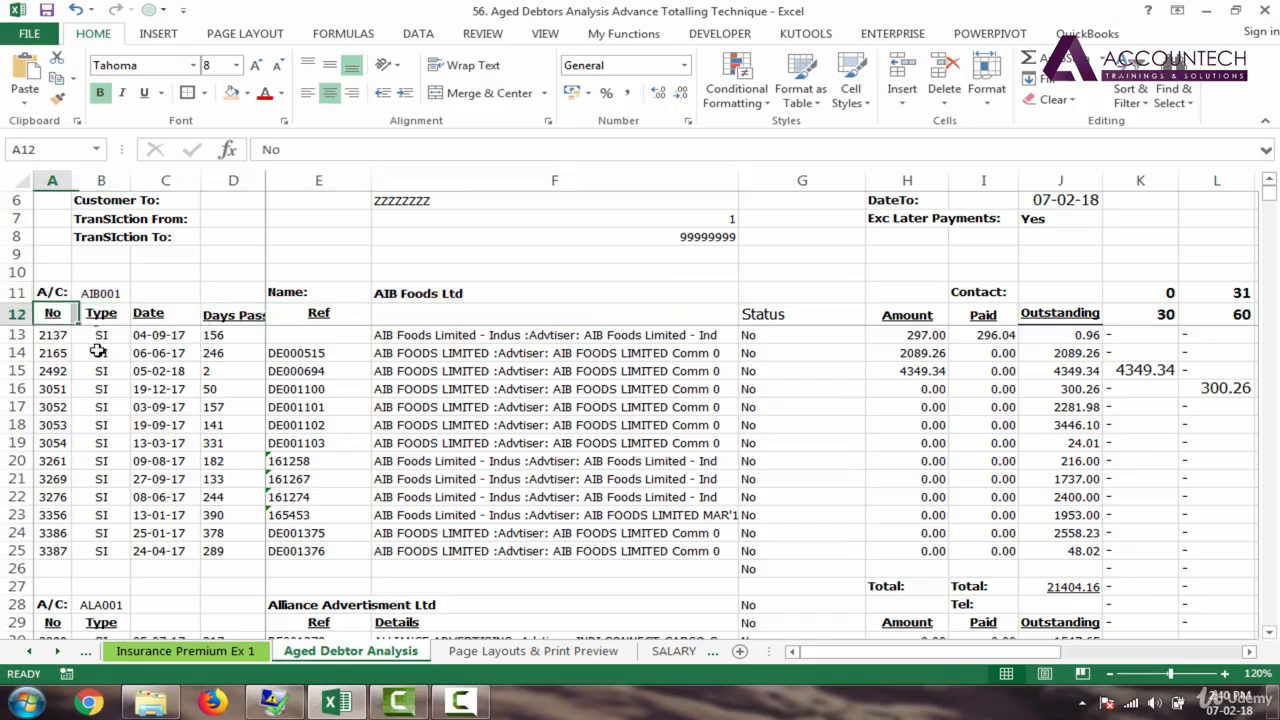
key(Up)
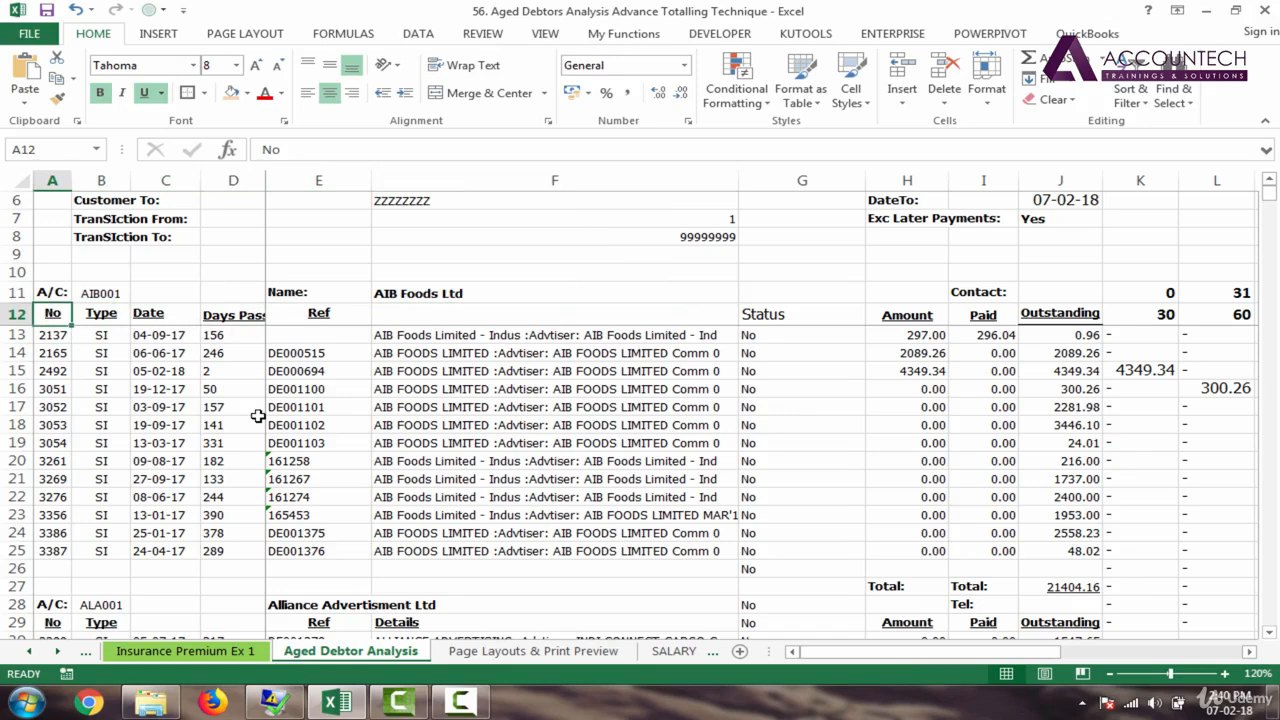
key(shift+Right)
key(shift+Right)
key(shift+Right)
key(shift+Right)
key(shift+Right)
key(shift+Right)
key(shift+Right)
key(shift+Right)
key(shift+Right)
key(shift+Right)
key(shift+Right)
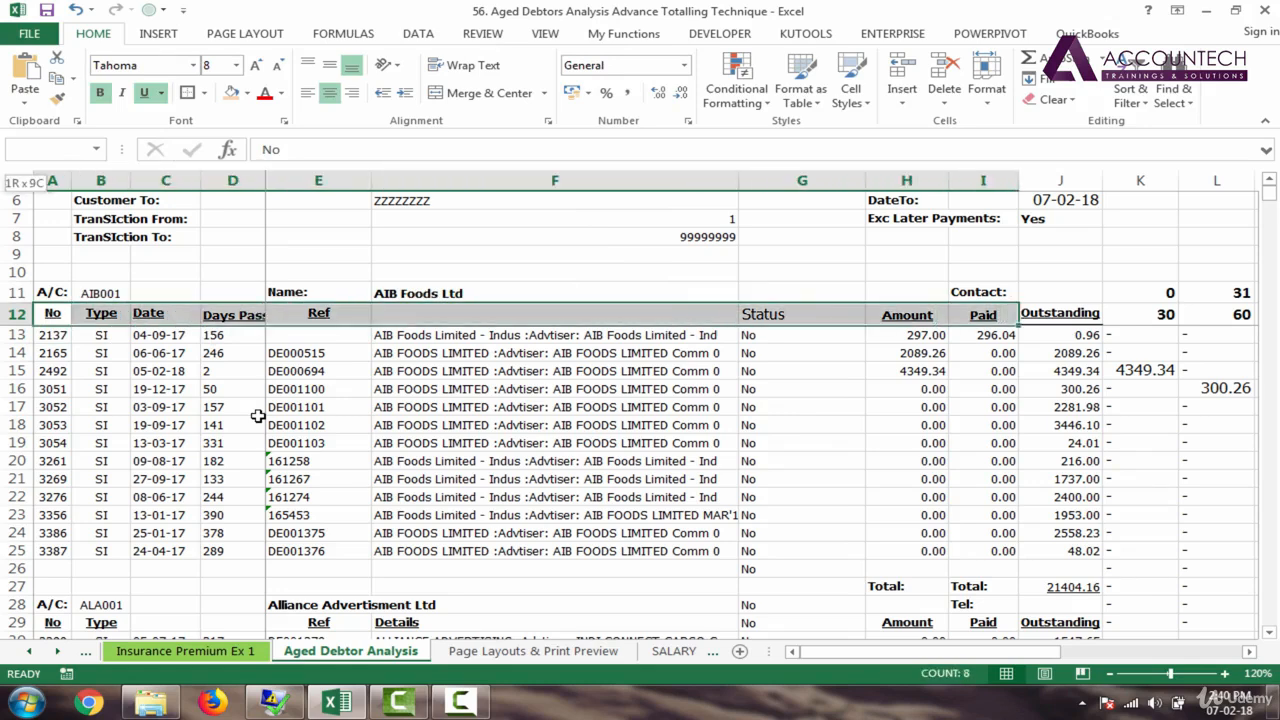
key(shift+Right)
key(shift+Right)
key(shift+Right)
key(shift+Right)
key(shift+Right)
key(shift+Right)
key(shift+Right)
key(shift+Right)
key(shift+Right)
key(shift+Right)
key(shift+Right)
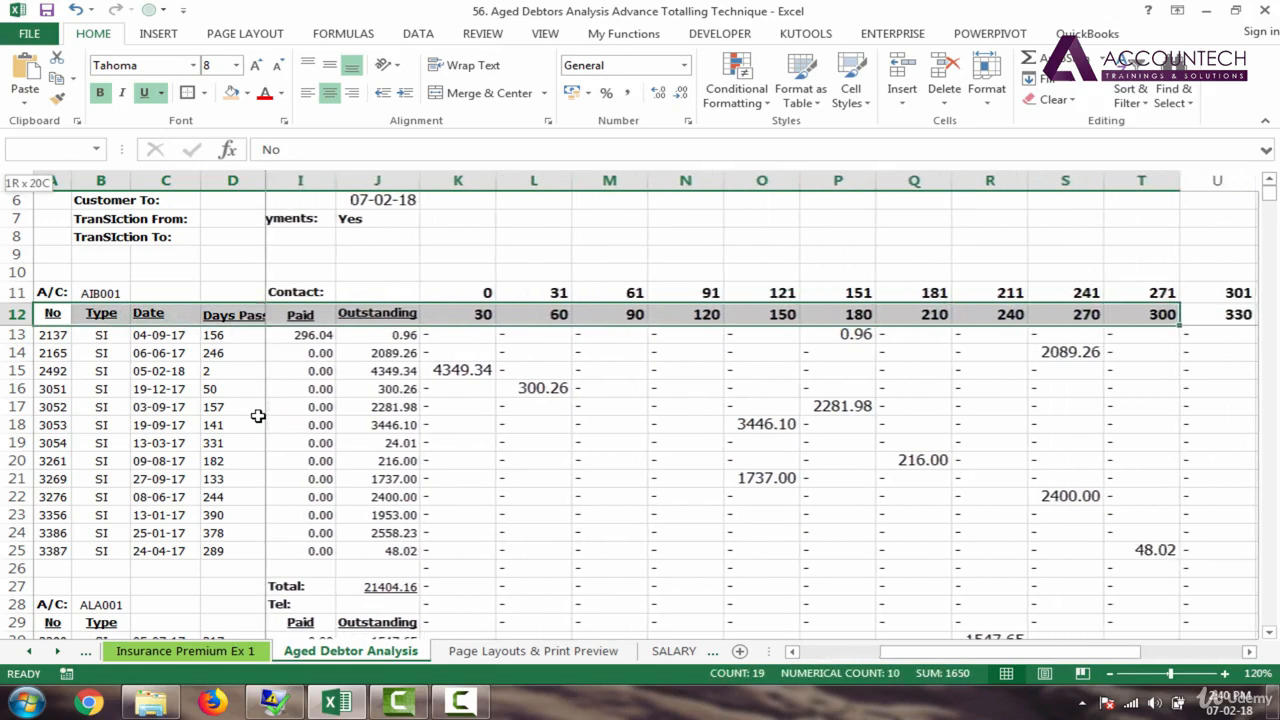
key(Left)
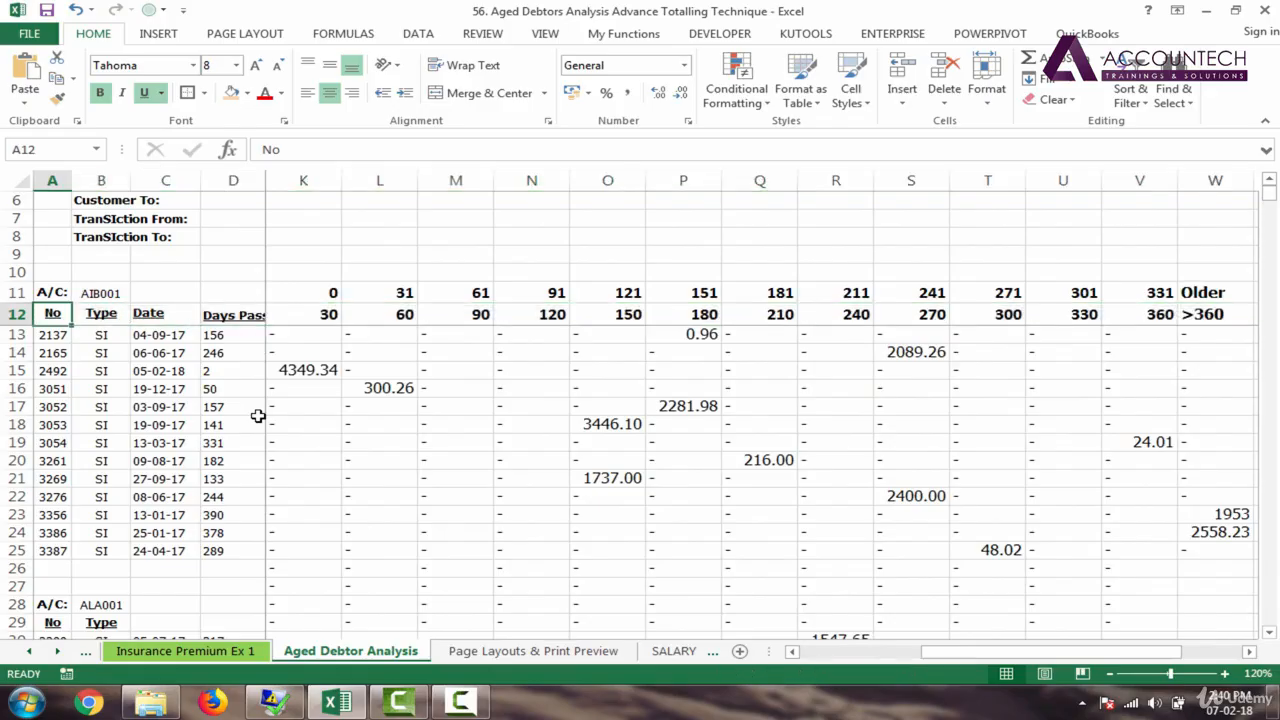
key(shift+Right)
key(shift+Right)
key(shift+Right)
key(shift+Right)
key(shift+Right)
key(shift+Right)
key(shift+Right)
key(shift+Right)
key(shift+Right)
key(shift+Right)
key(shift+Right)
key(shift+Right)
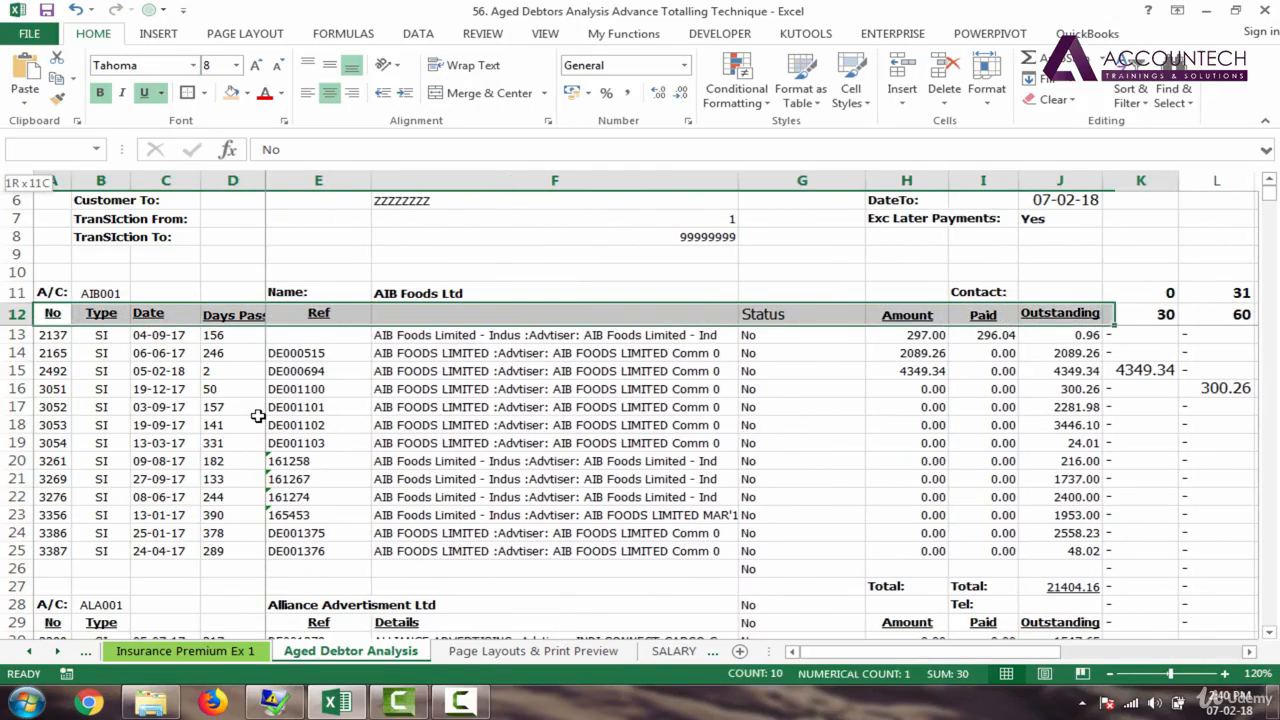
key(shift+Right)
key(shift+Right)
key(shift+Right)
key(shift+Right)
key(shift+Right)
key(shift+Right)
key(shift+Right)
key(shift+Right)
key(shift+Right)
key(shift+Right)
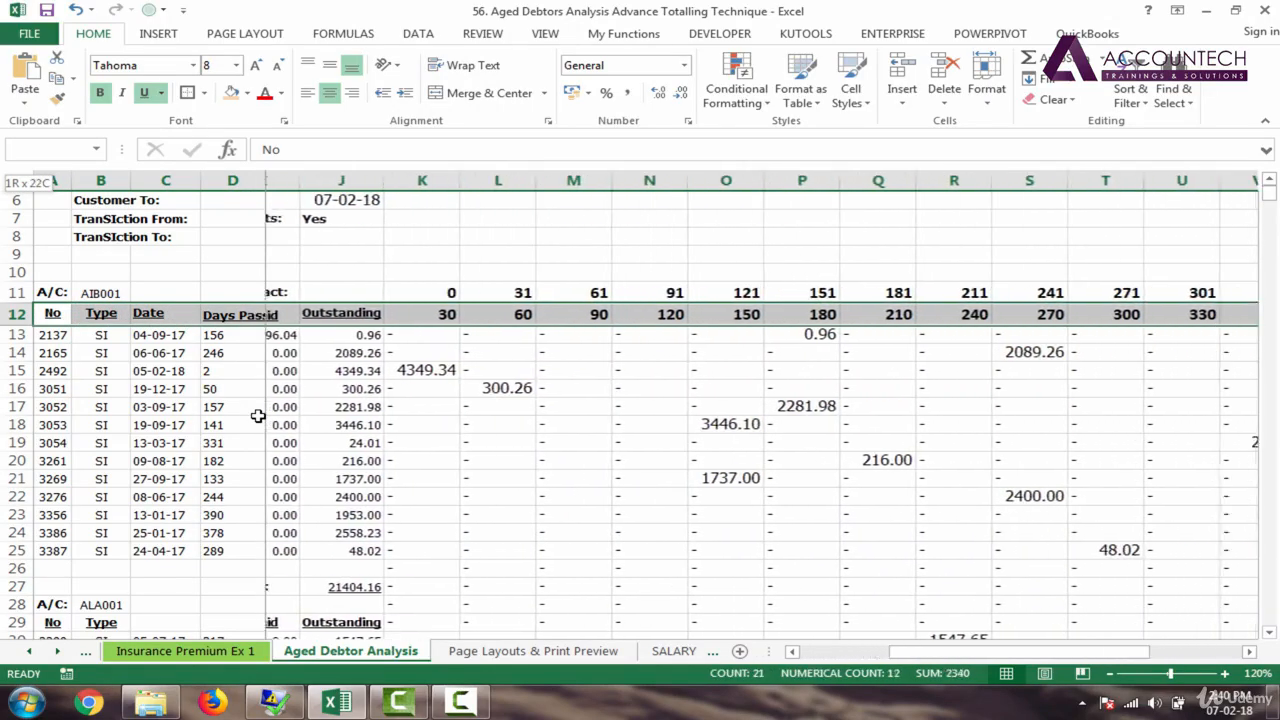
key(shift+Right)
key(shift+Left)
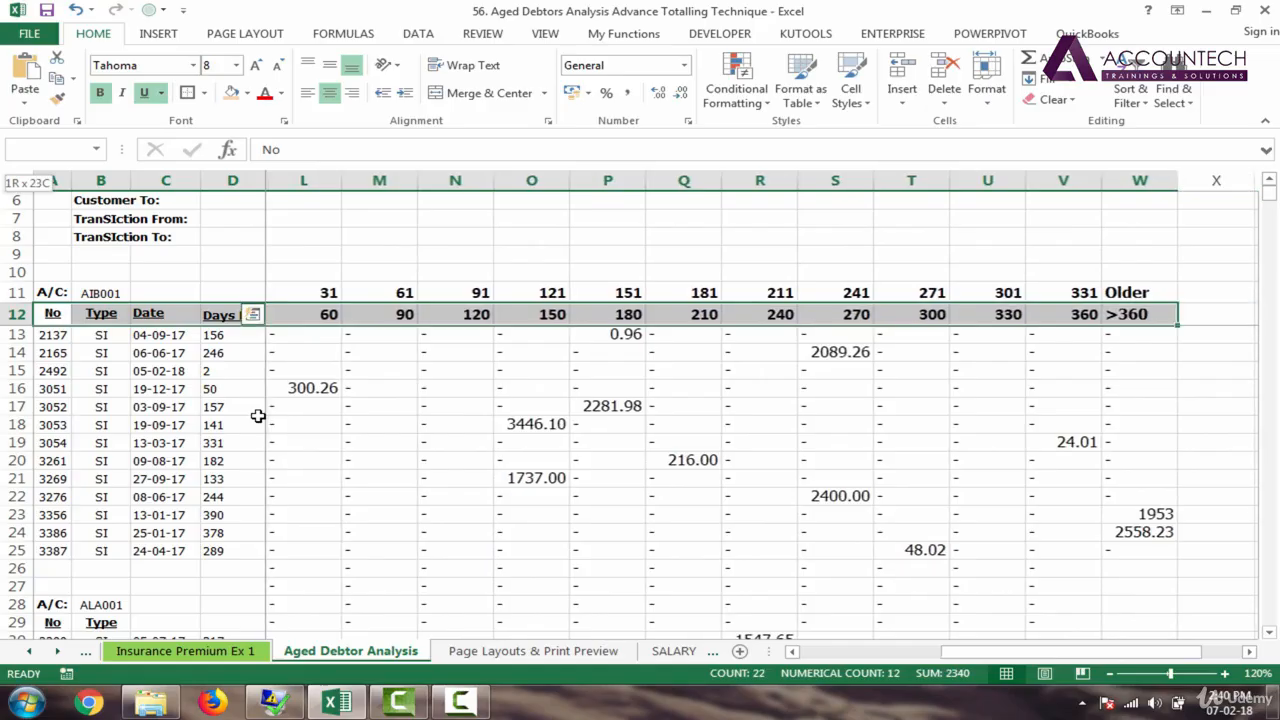
key(shift+Right)
key(shift+Left)
Step: Extend the header selection down the table to end at row 1150
key(ctrl+shift+Down)
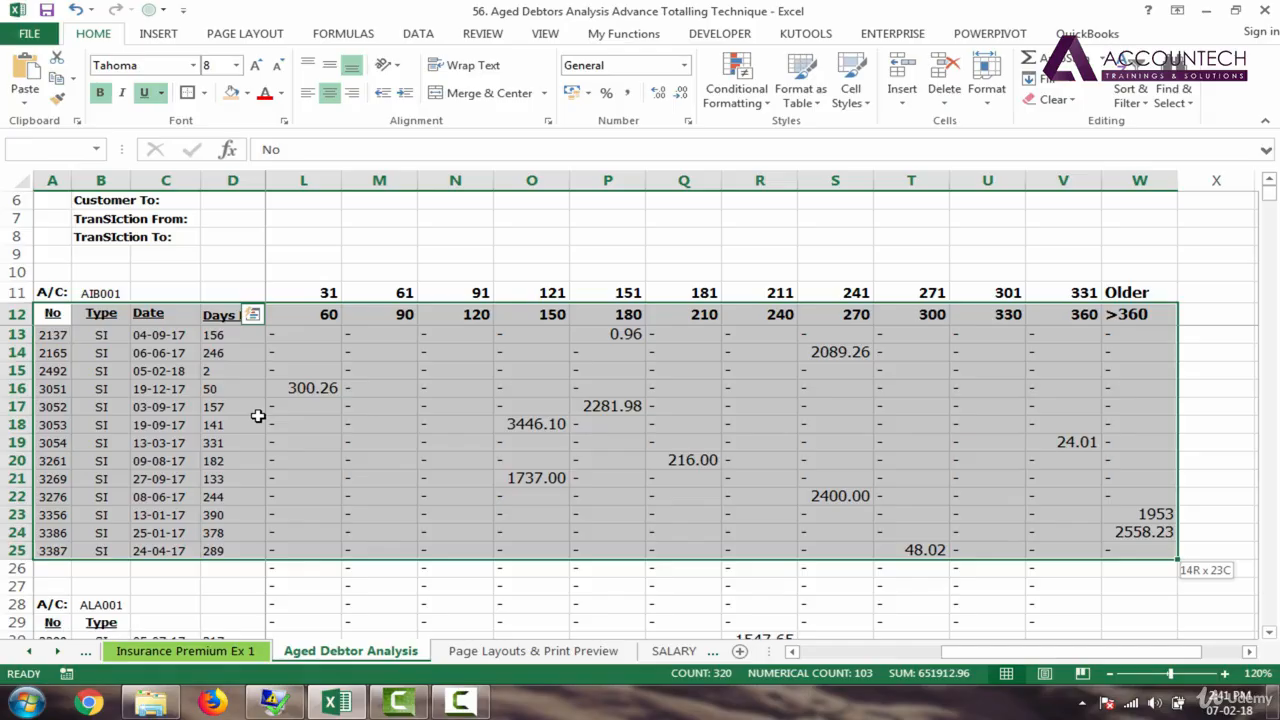
key(shift+Page_Down)
key(shift+Page_Down)
key(shift+Page_Down)
key(shift+Page_Down)
key(shift+Page_Down)
key(shift+Page_Down)
key(shift+Page_Down)
key(shift+Page_Down)
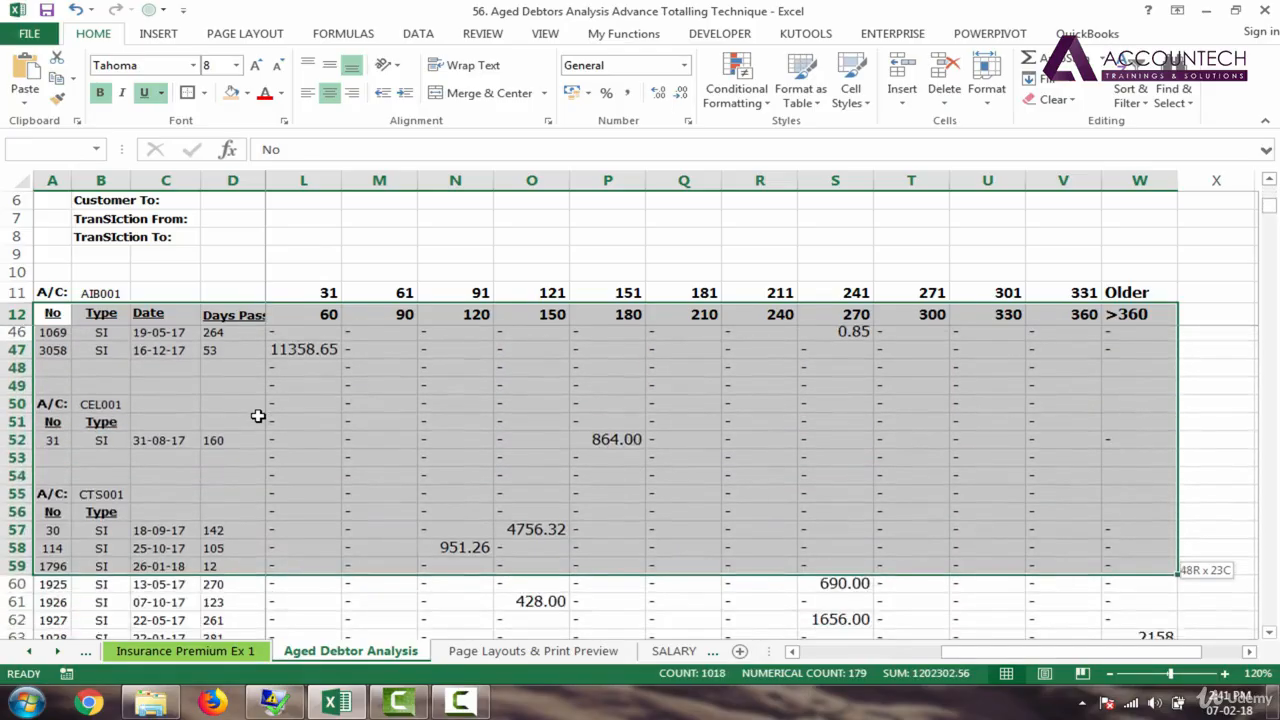
key(shift+Page_Down)
key(shift+Page_Down)
key(shift+Page_Down)
key(shift+Page_Down)
key(shift+Page_Down)
key(shift+Page_Down)
key(shift+Page_Down)
key(shift+Page_Down)
key(shift+Page_Down)
key(shift+Page_Down)
key(shift+Page_Down)
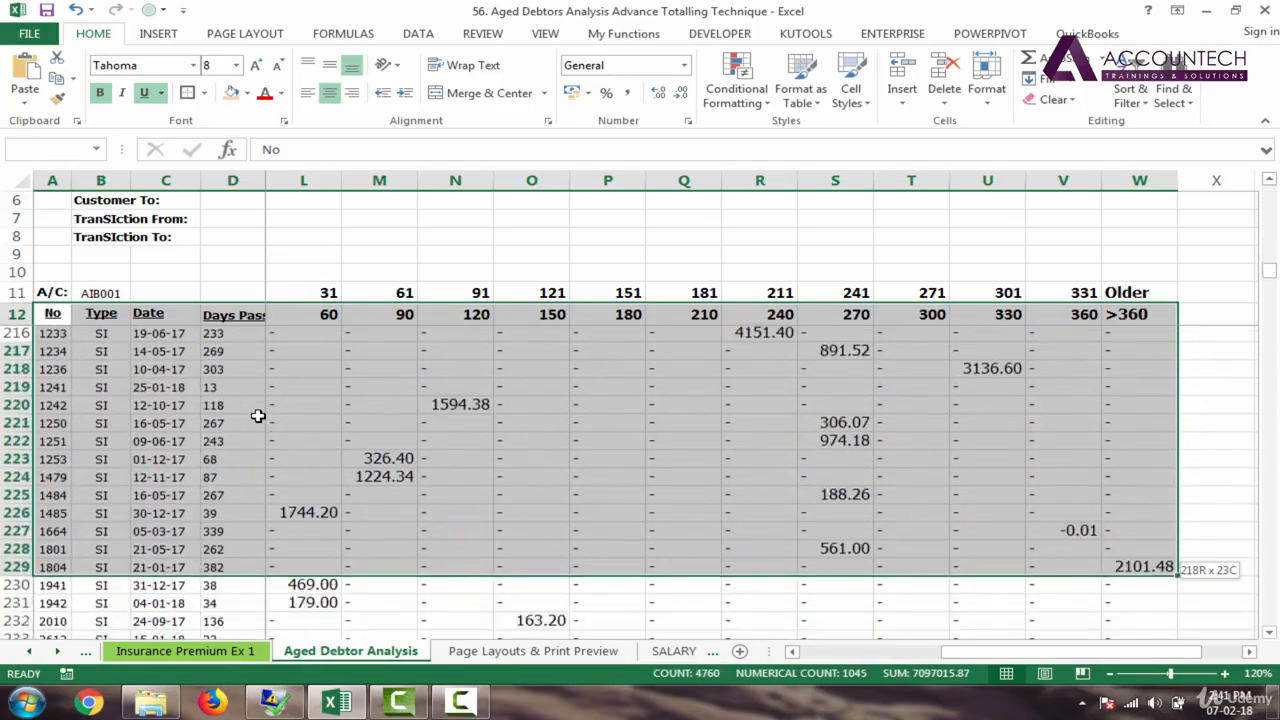
key(shift+Page_Down)
key(shift+Page_Down)
key(shift+Page_Down)
key(shift+Page_Down)
key(shift+Page_Down)
key(shift+Page_Down)
key(shift+Page_Down)
key(shift+Page_Down)
key(shift+Page_Down)
key(shift+Page_Down)
key(shift+Page_Down)
key(shift+Page_Down)
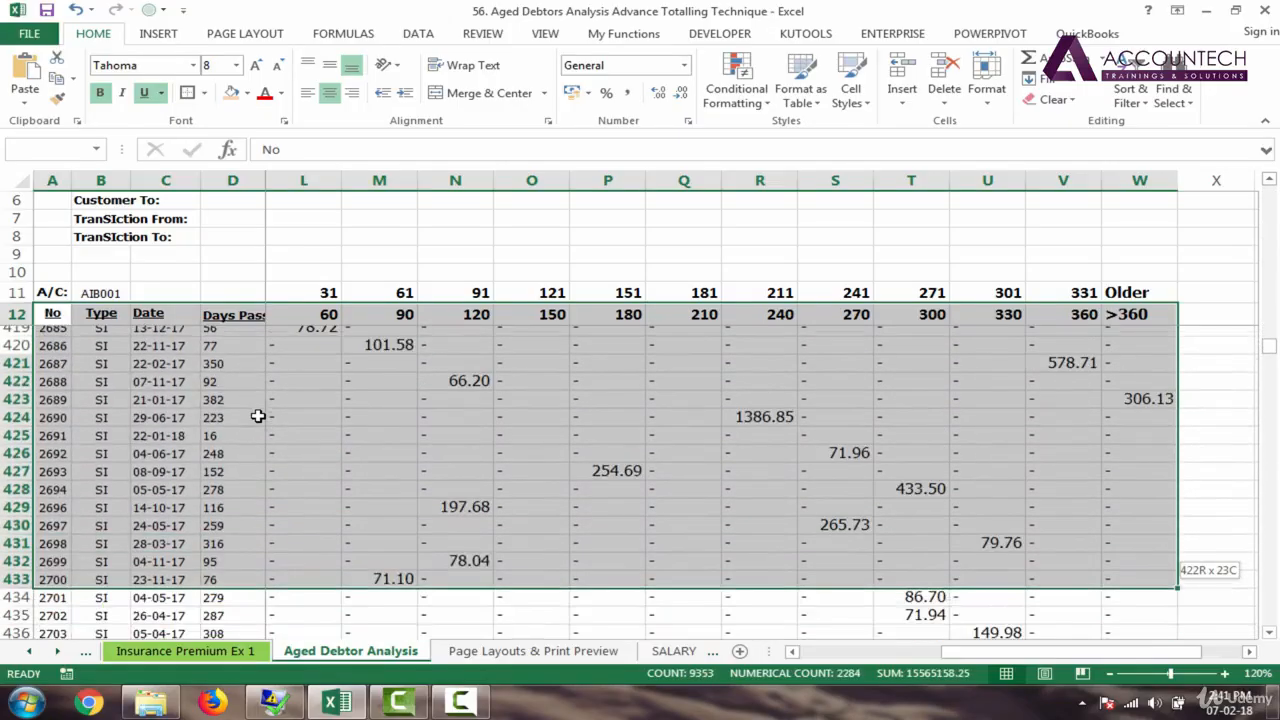
key(shift+Page_Down)
key(shift+Page_Down)
key(shift+Page_Down)
key(shift+Page_Down)
key(shift+Page_Down)
key(shift+Page_Down)
key(shift+Page_Down)
key(shift+Page_Down)
key(shift+Page_Down)
key(shift+Page_Down)
key(shift+Page_Down)
key(shift+Page_Down)
key(shift+Page_Down)
key(shift+Page_Down)
key(shift+Page_Down)
key(shift+Page_Down)
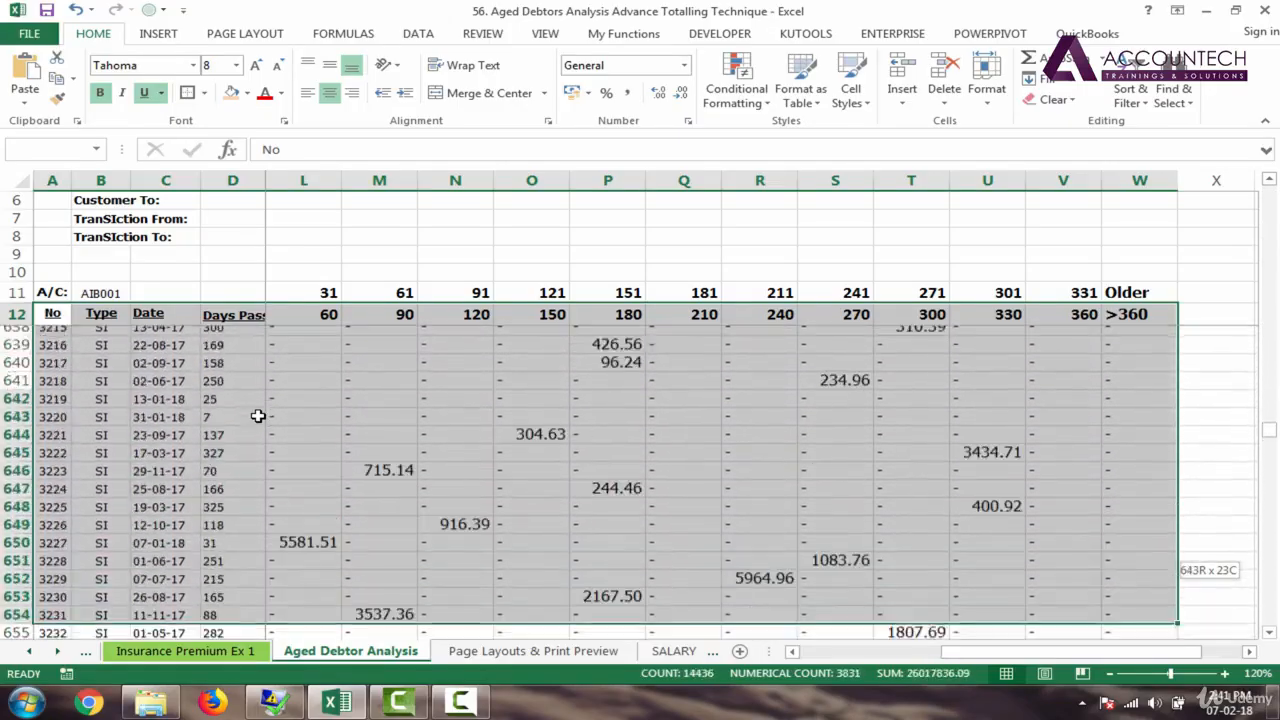
key(shift+Page_Down)
key(shift+Page_Down)
key(shift+Page_Down)
key(shift+Page_Down)
key(shift+Page_Down)
key(shift+Page_Down)
key(shift+Page_Down)
key(shift+Page_Down)
key(shift+Page_Down)
key(shift+Page_Down)
key(shift+Page_Down)
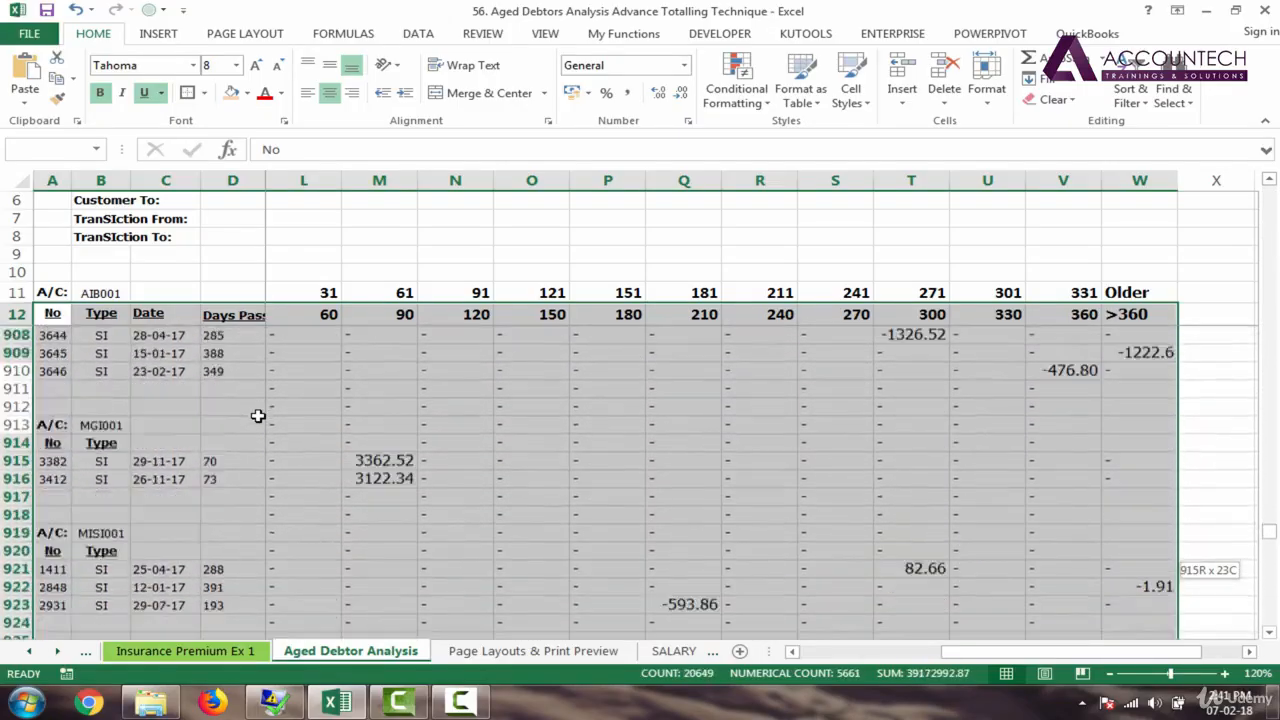
key(shift+Page_Down)
key(shift+Page_Down)
key(shift+Page_Down)
key(shift+Page_Down)
key(shift+Page_Down)
key(shift+Page_Down)
key(shift+Page_Down)
key(shift+Page_Down)
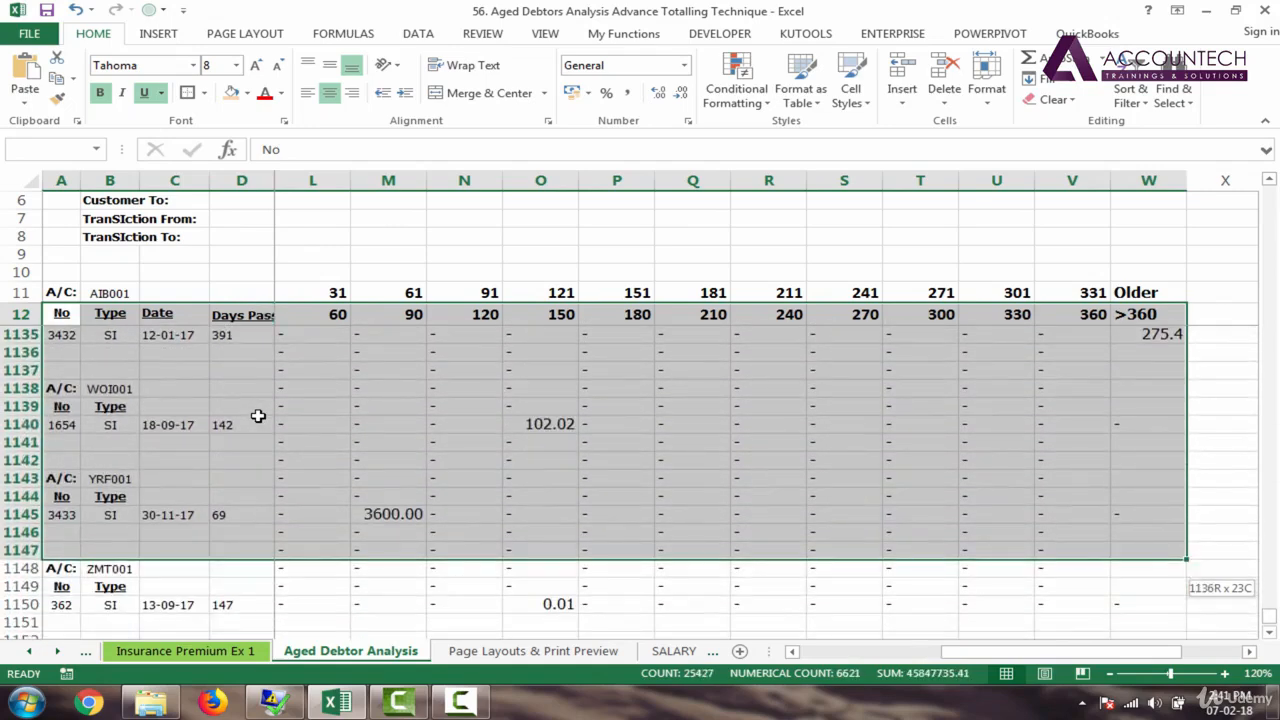
key(shift+Down)
key(shift+Down)
key(shift+Down)
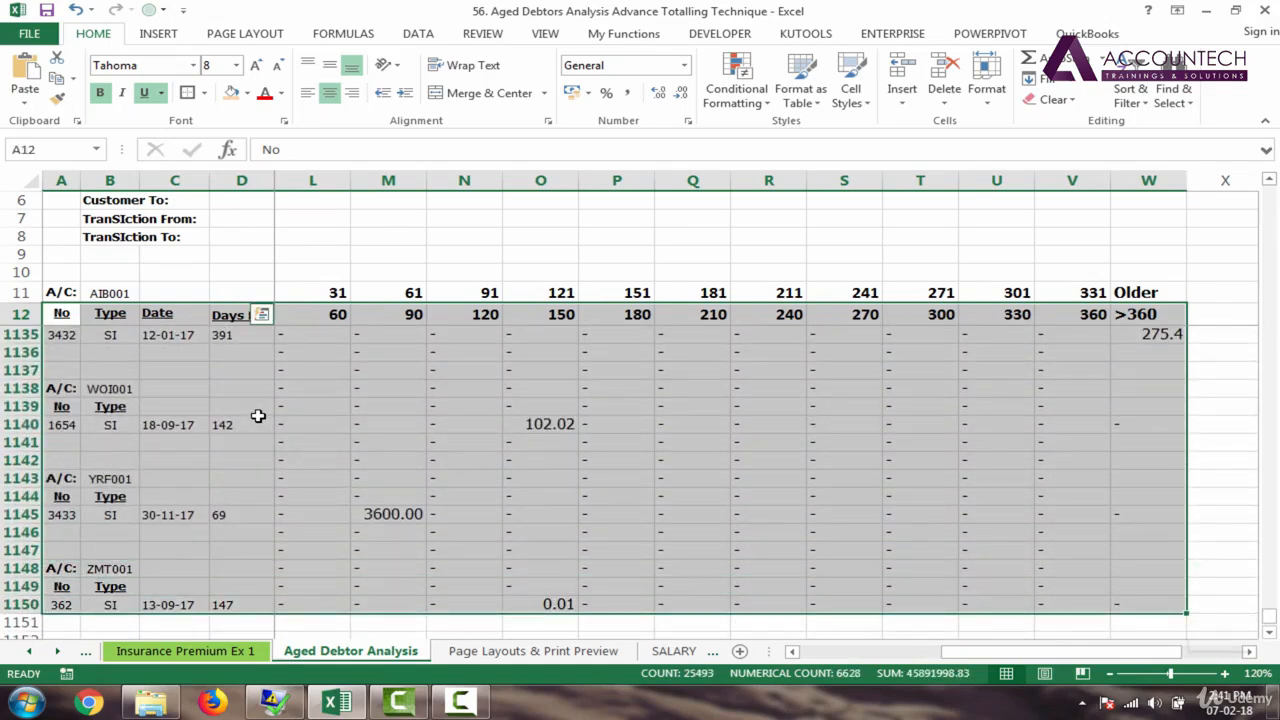
key(shift+Down)
key(shift+Up)
Step: Name the selected table range tableada in the Name Box
drag(967, 662, 827, 657)
drag(1270, 617, 1276, 165)
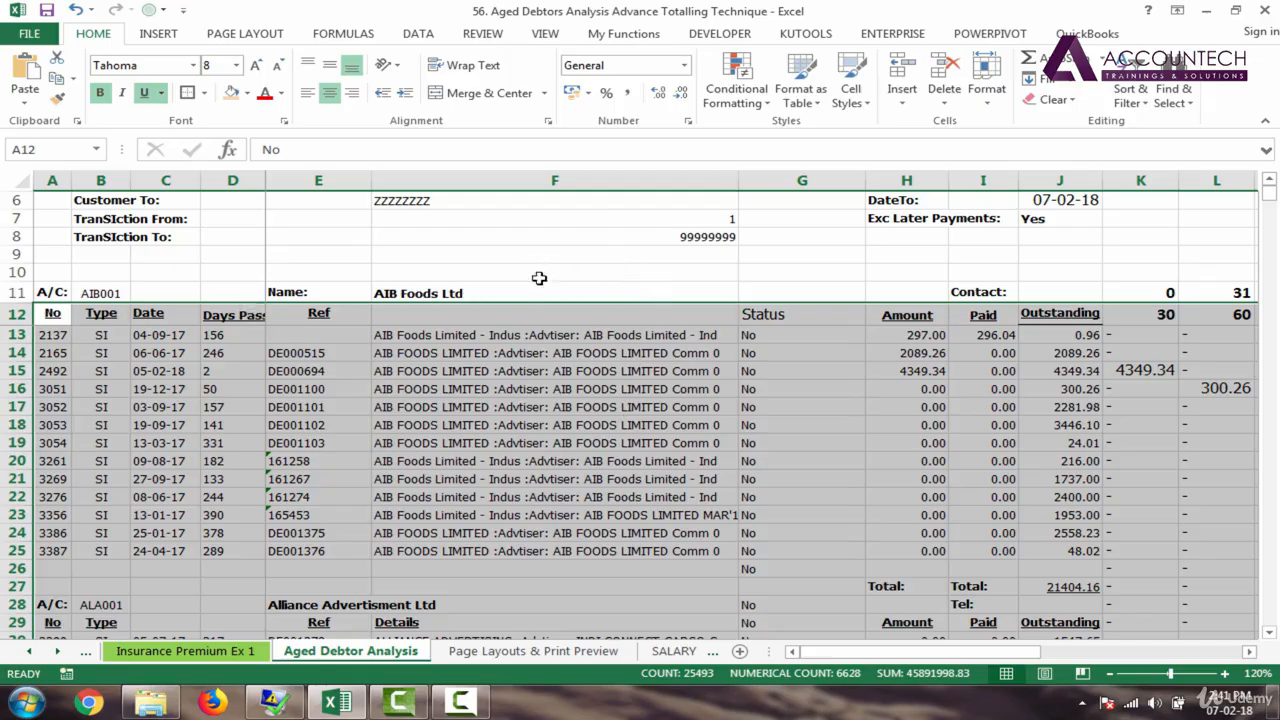
click(50, 149)
text(tableada)
key(Return)
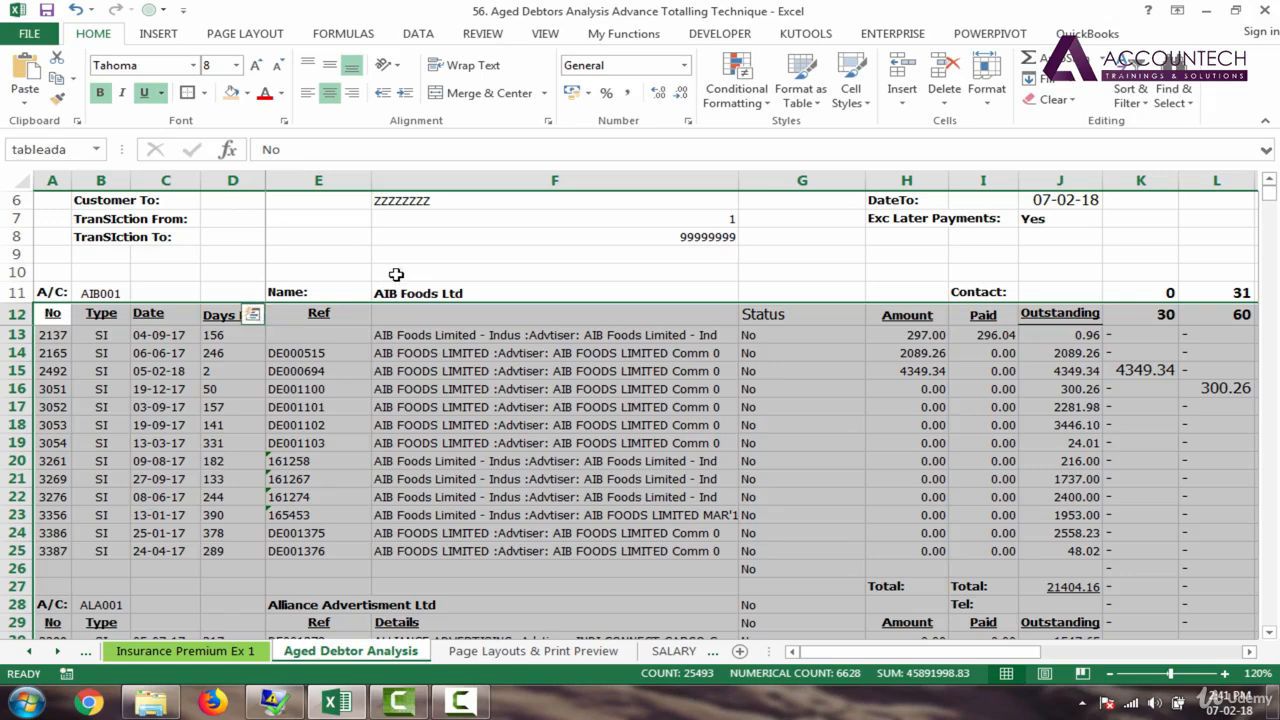
Step: Confirm that choosing tableada from the names list reselects the whole table
click(442, 254)
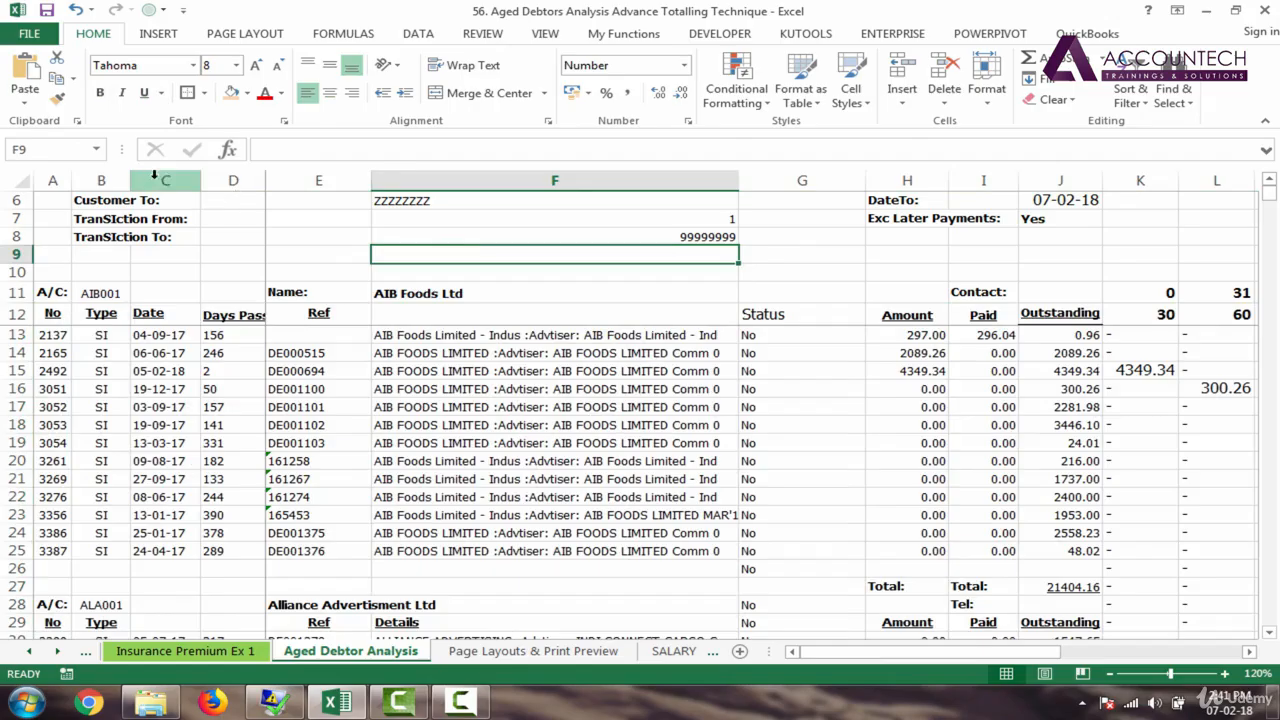
click(96, 149)
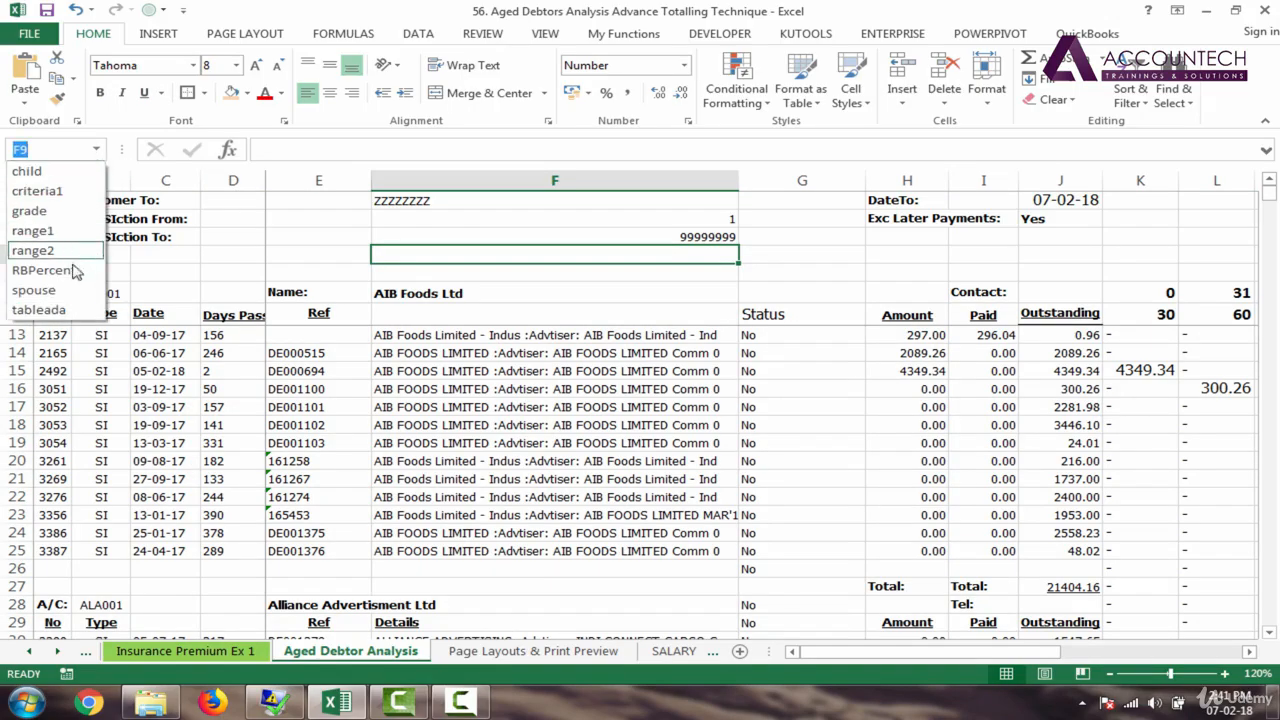
click(40, 310)
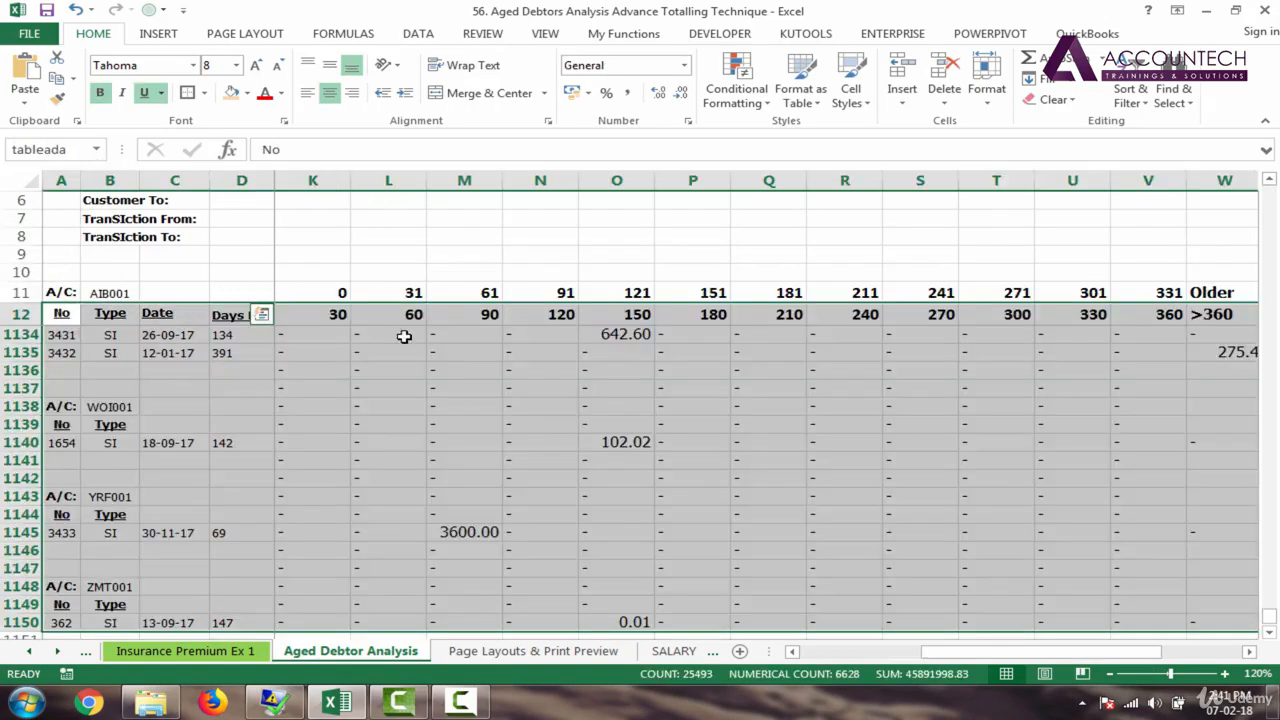
drag(1040, 651, 490, 665)
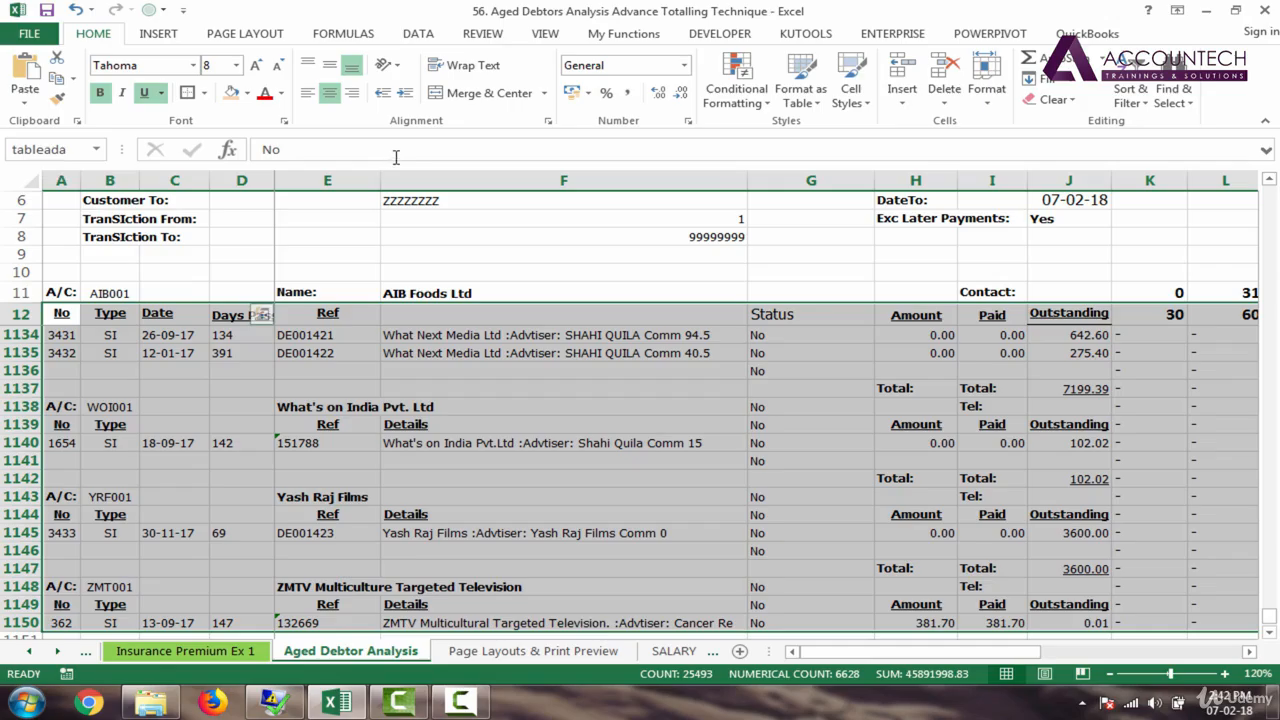
Step: Start Subtotal from the Data ribbon, accept the first row as labels, and move the dialog lower
click(419, 34)
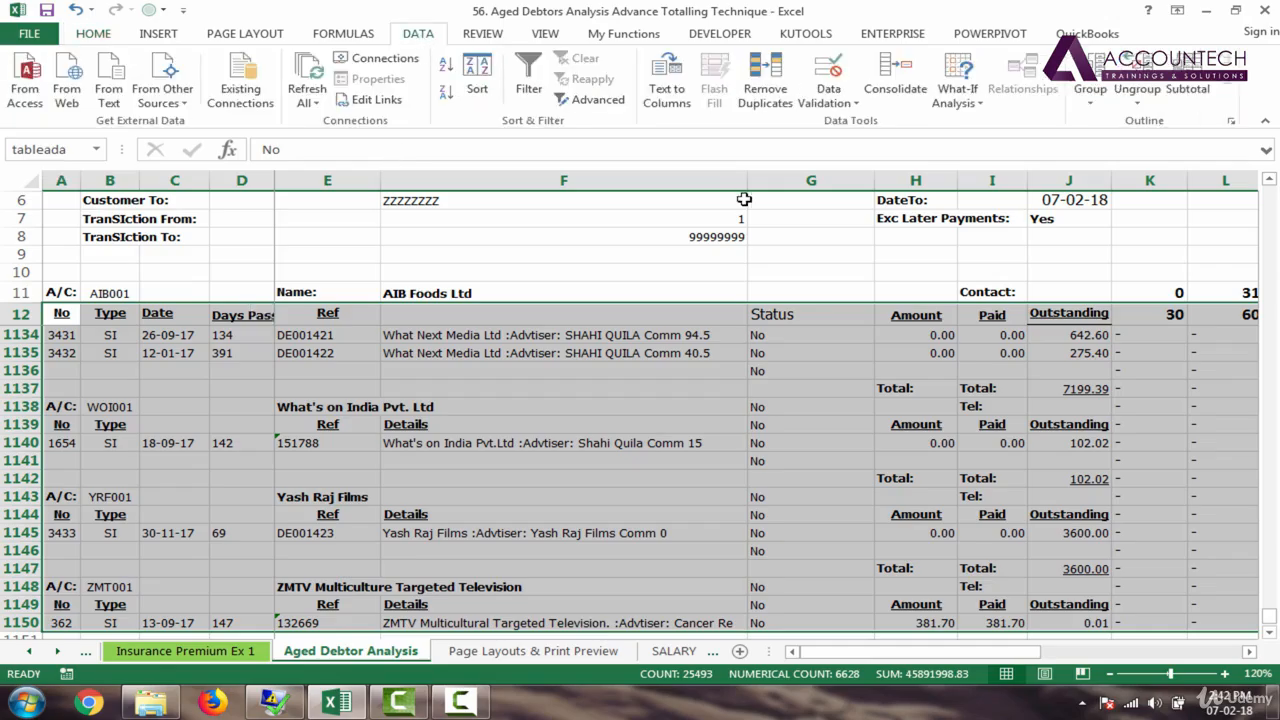
click(1194, 87)
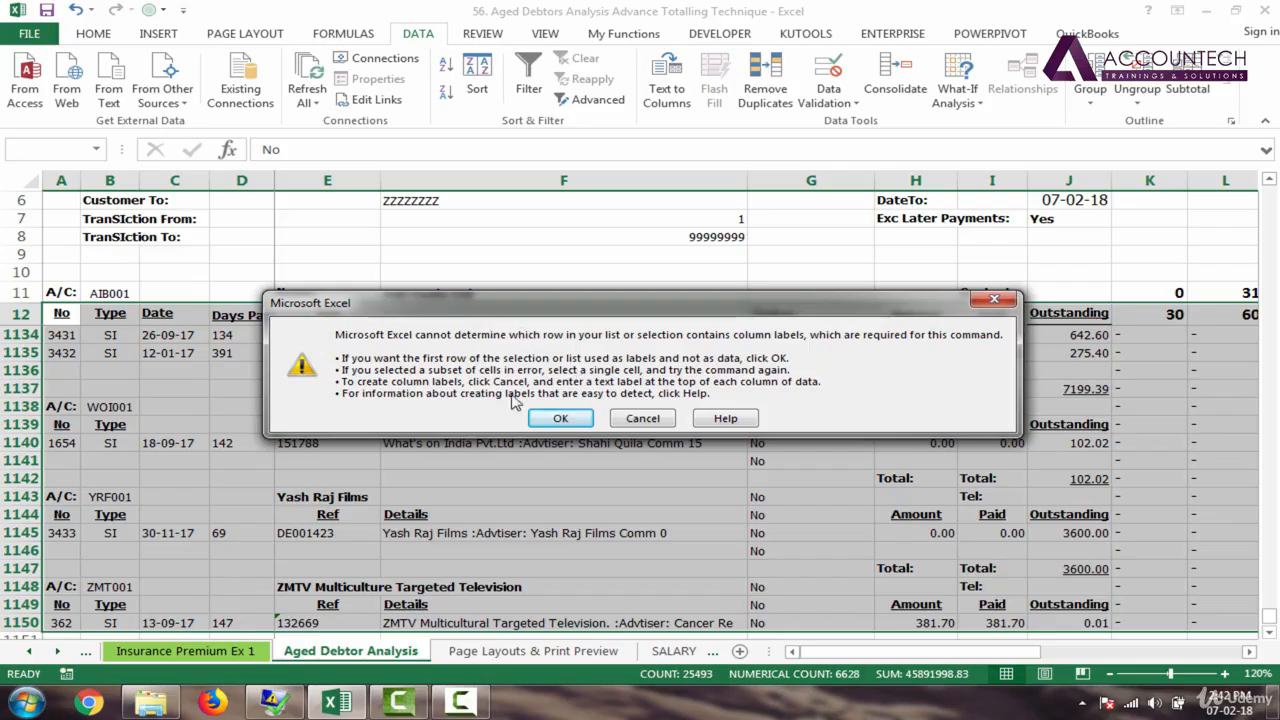
click(561, 419)
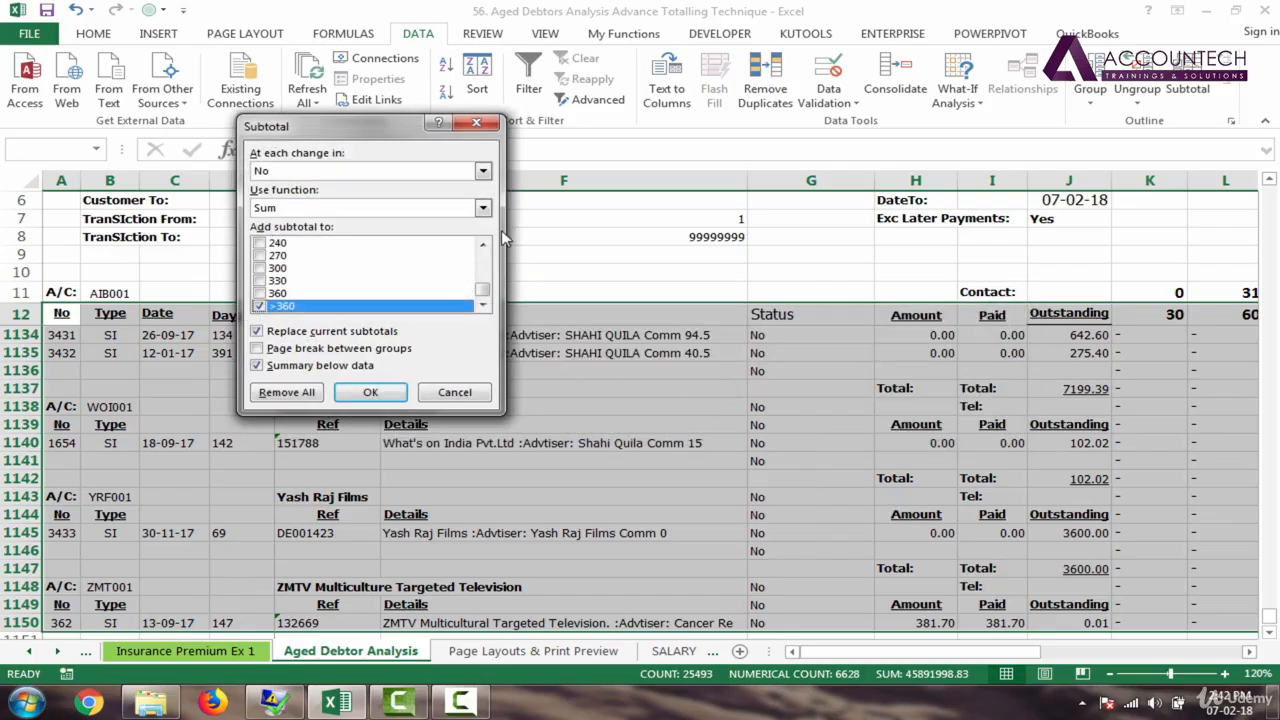
drag(483, 295, 482, 254)
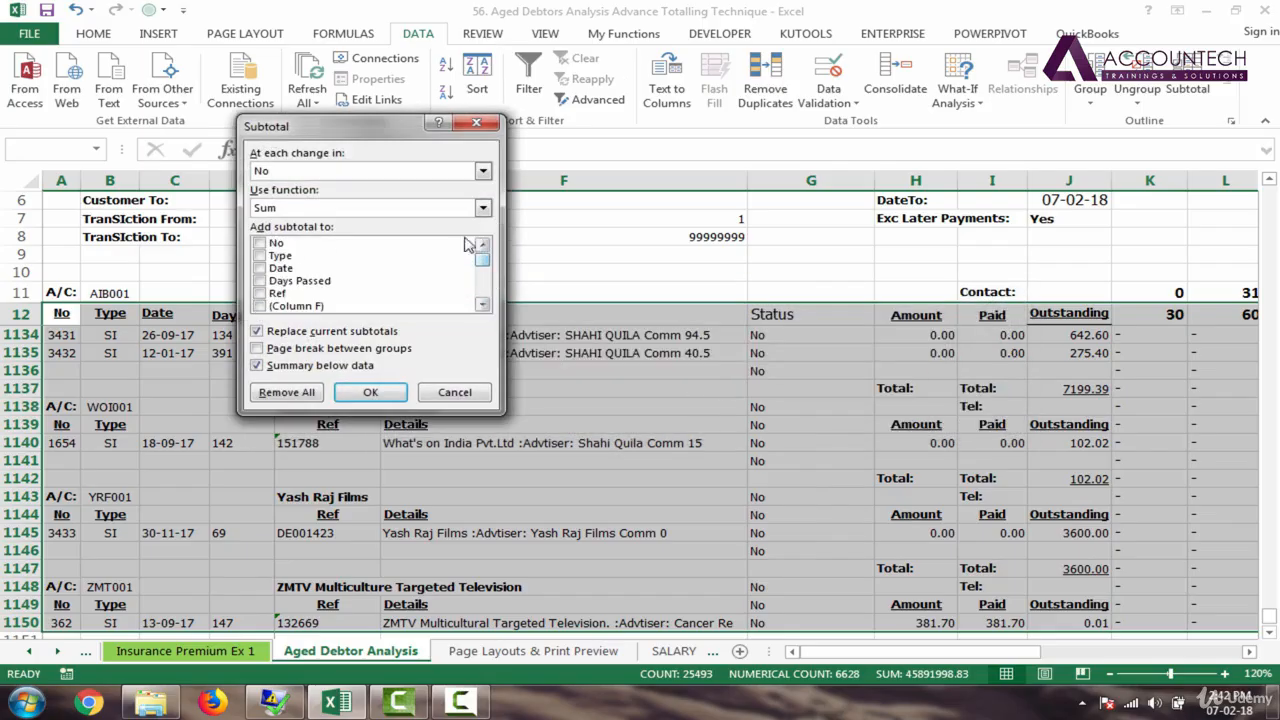
drag(363, 135, 449, 207)
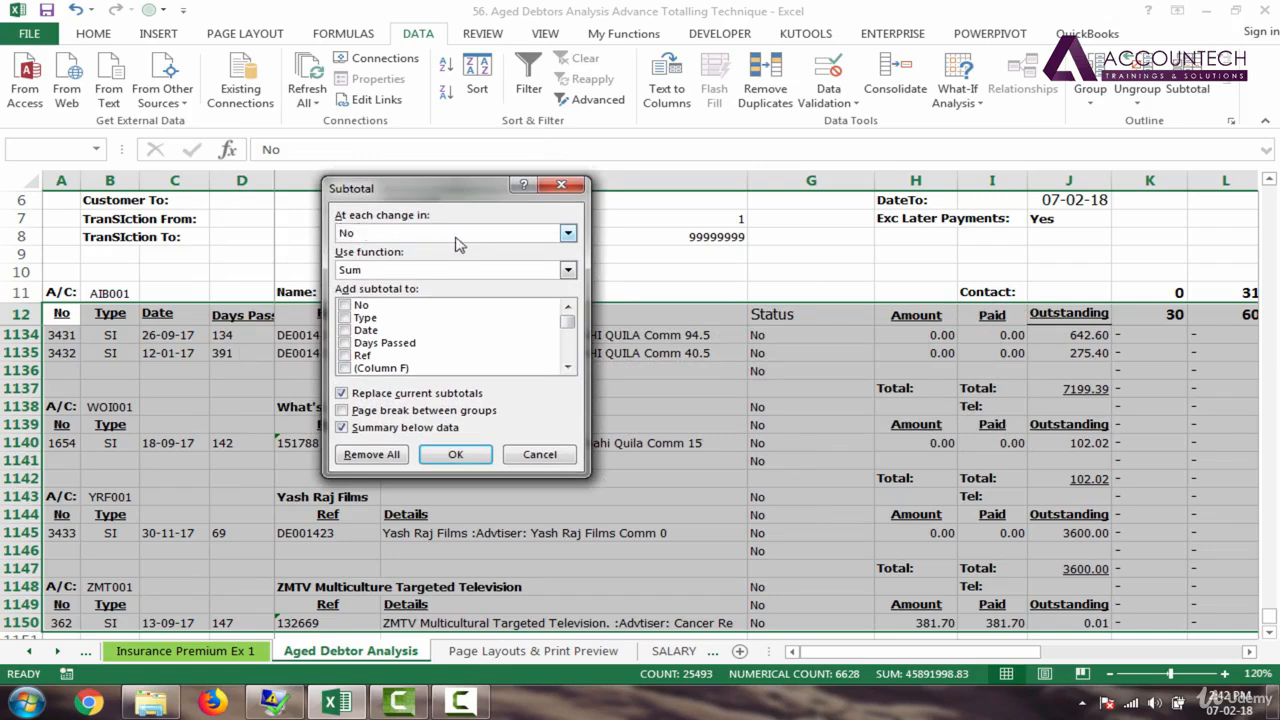
Step: Set the subtotals to group at each change in Status
click(420, 240)
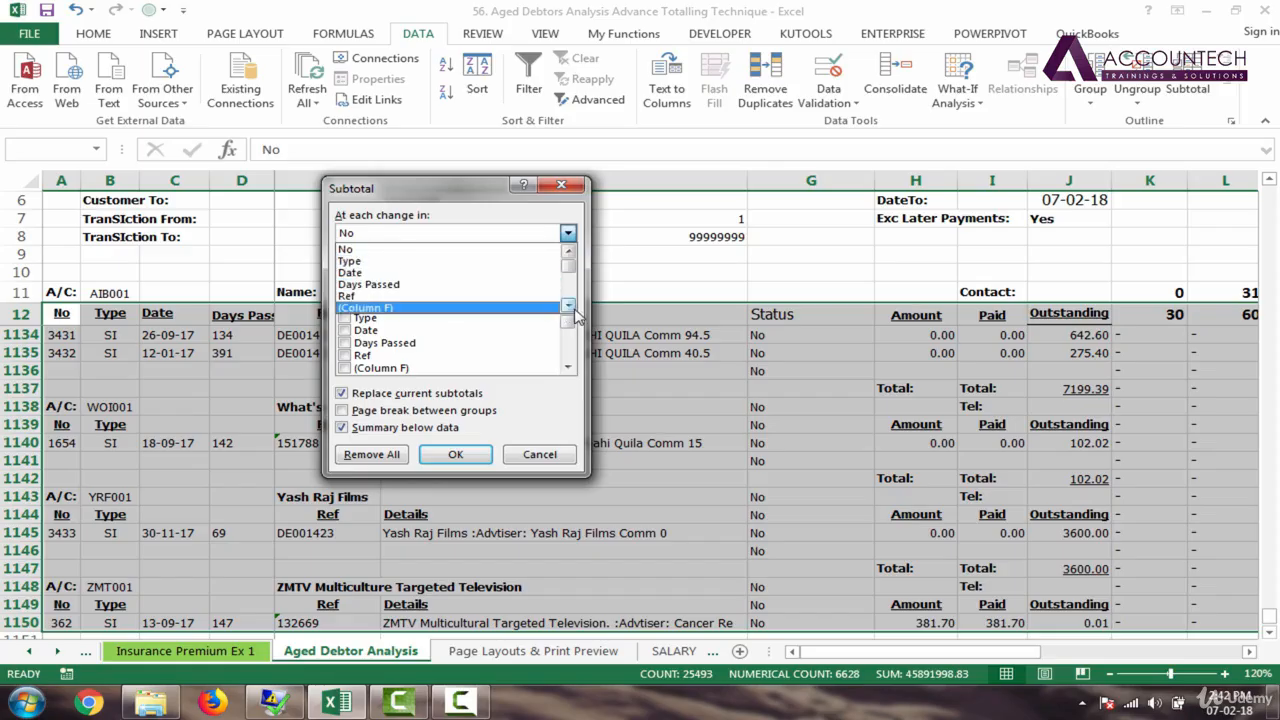
click(570, 307)
click(570, 307)
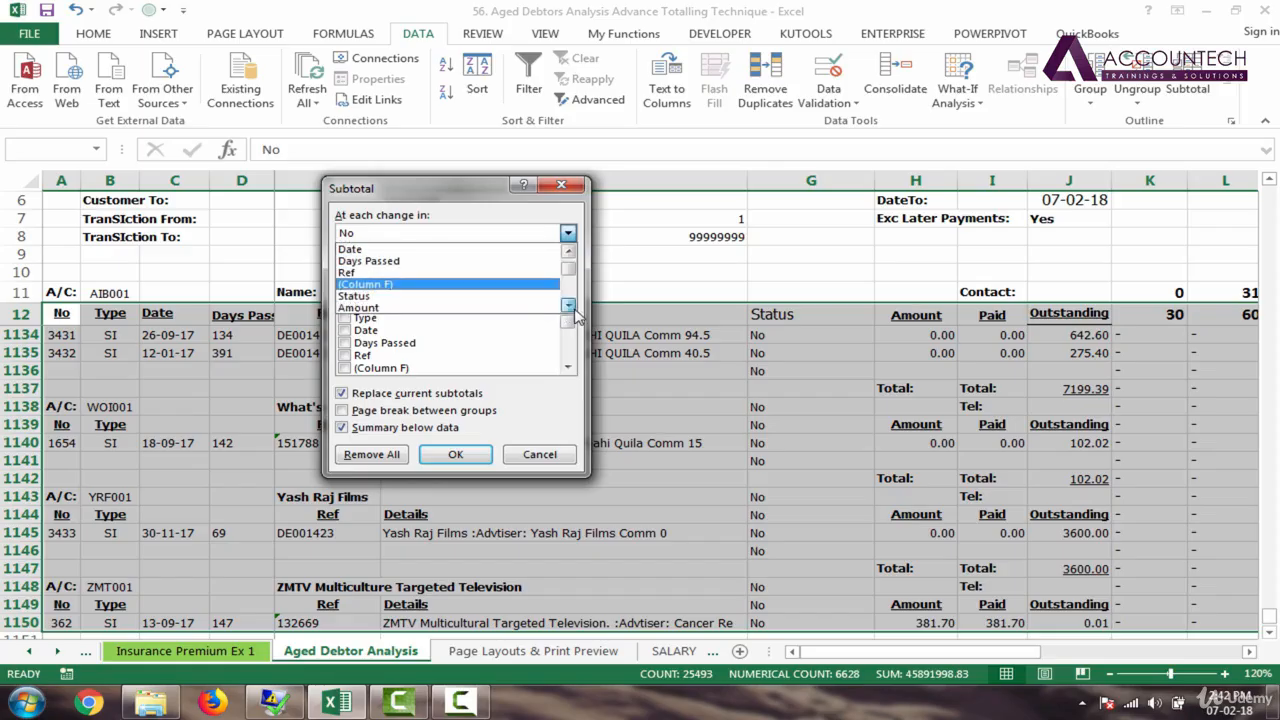
click(495, 297)
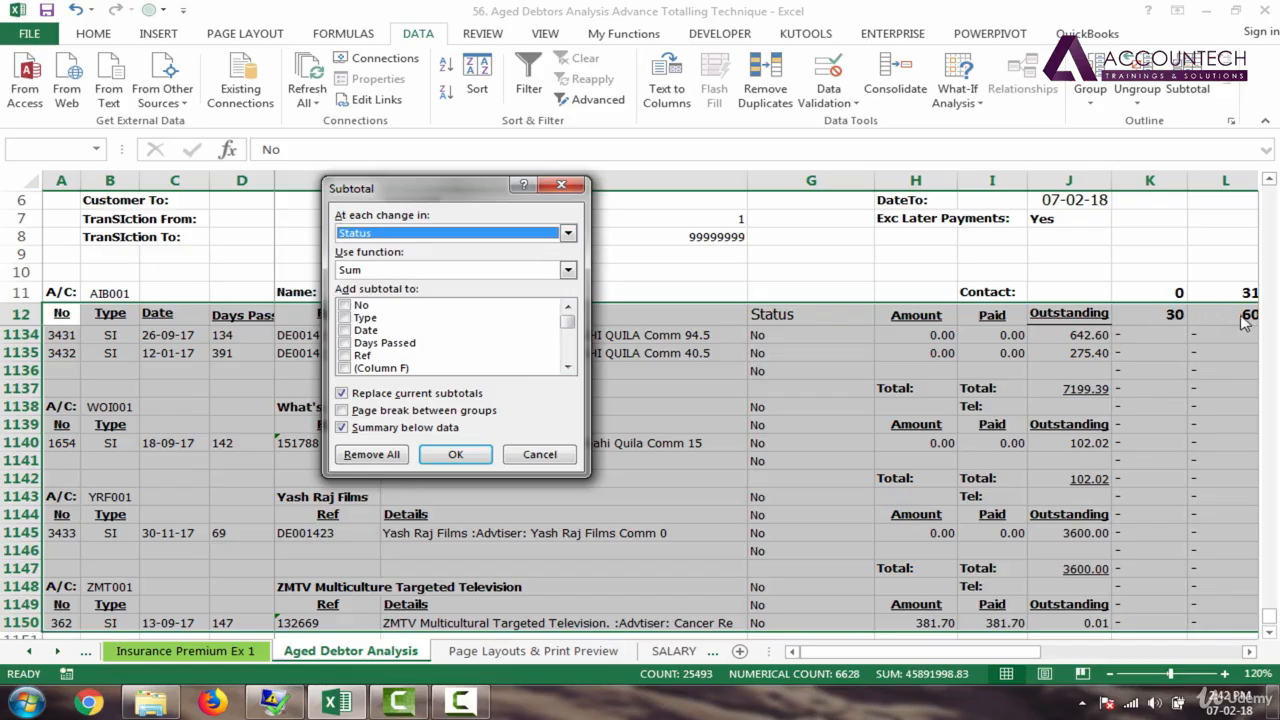
Step: Add subtotals for the 30, 60, 90 and 120 ageing columns
click(568, 366)
click(568, 366)
click(568, 366)
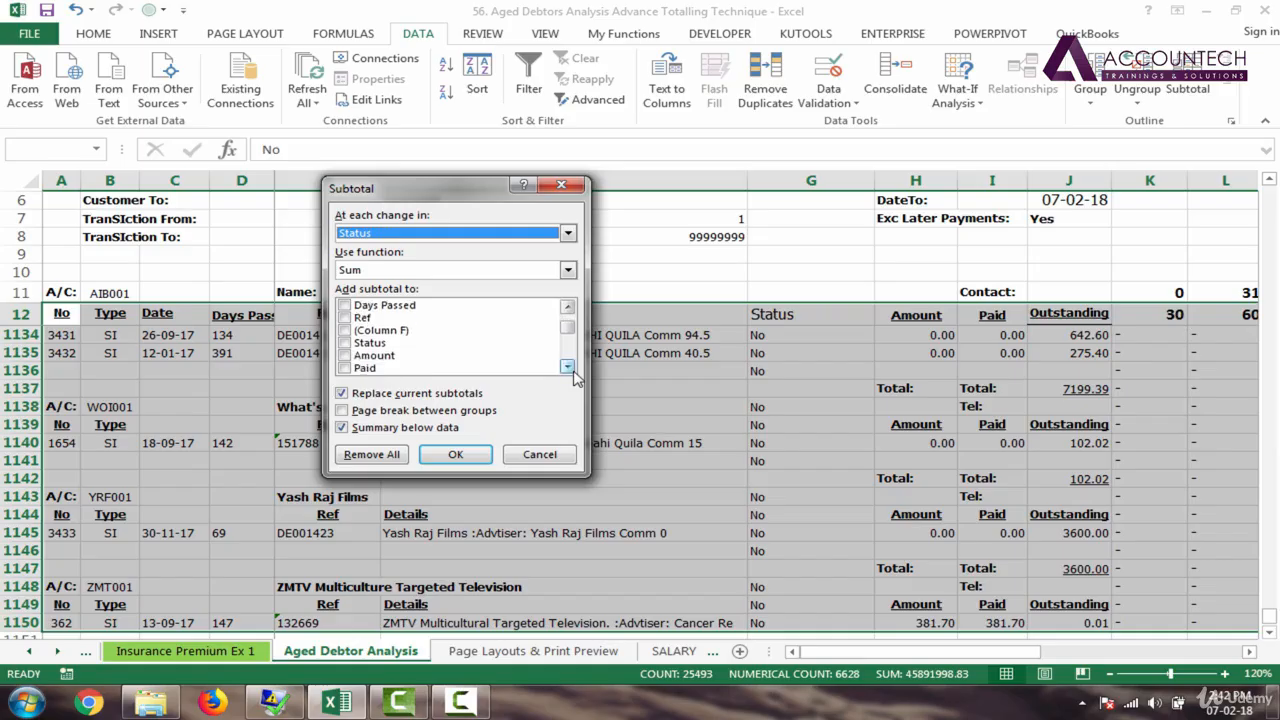
click(568, 366)
click(568, 366)
click(568, 366)
click(568, 366)
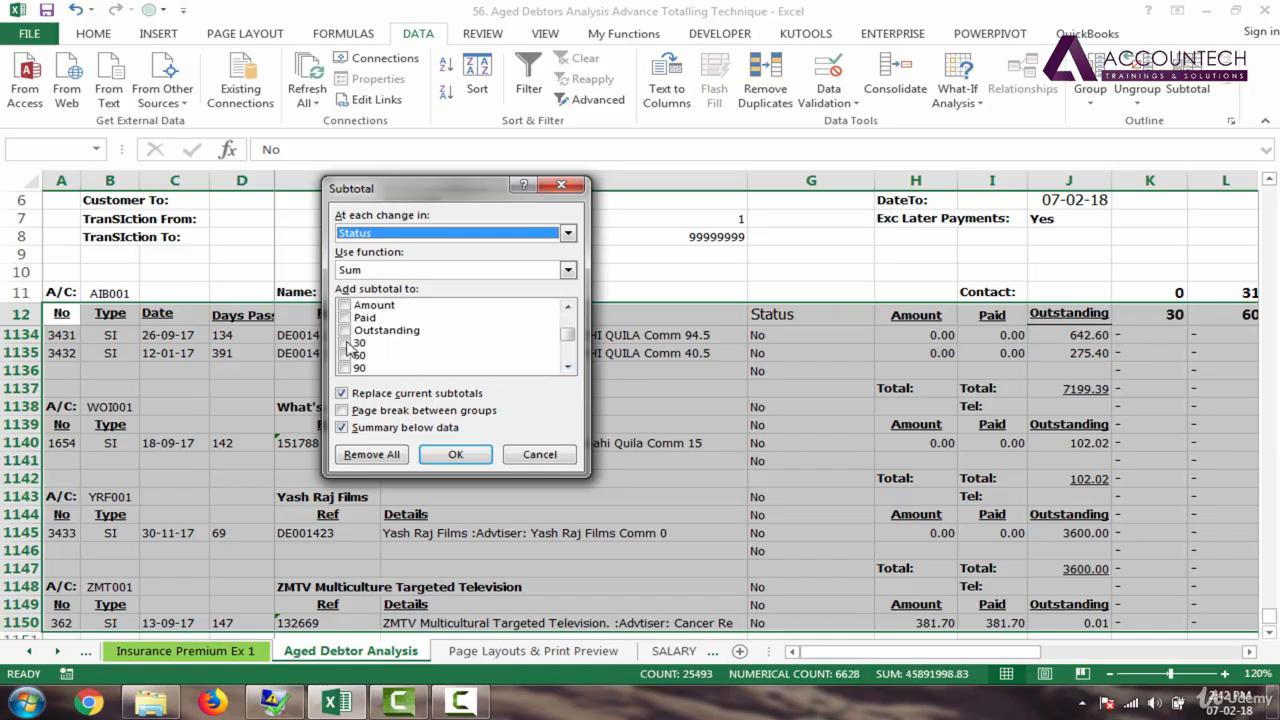
click(346, 343)
click(346, 355)
click(346, 368)
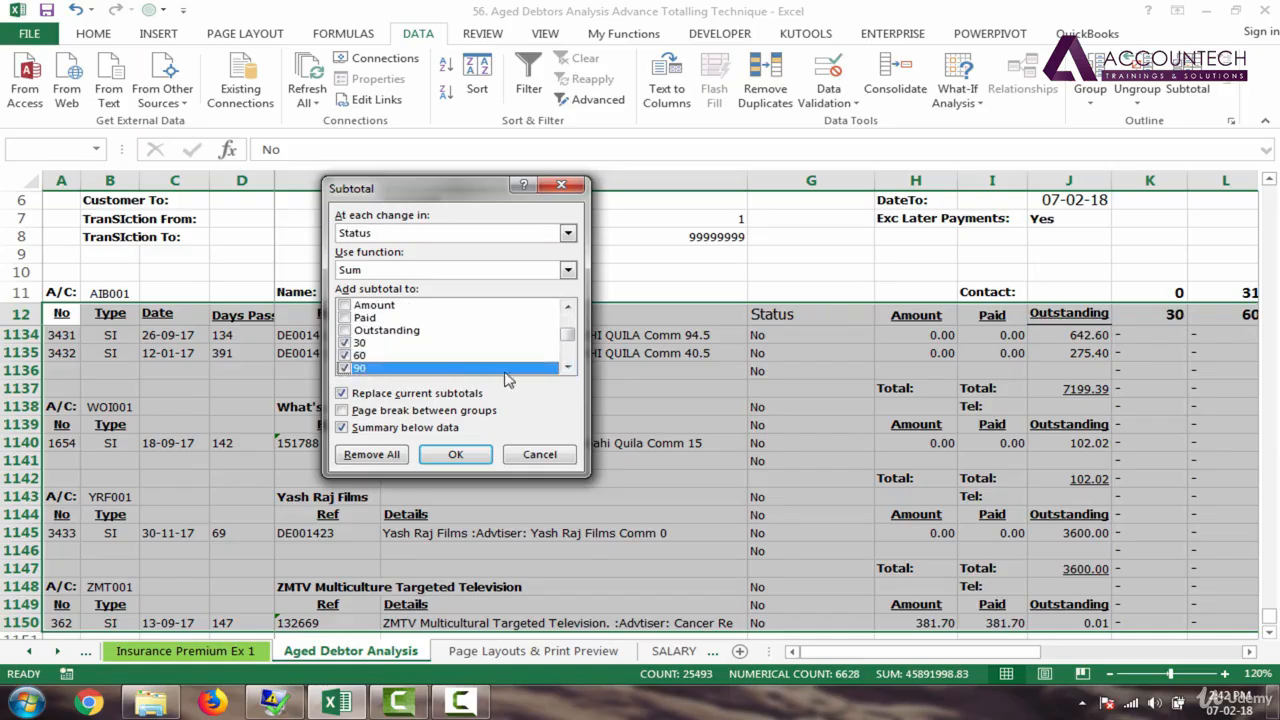
click(568, 366)
click(568, 366)
click(568, 366)
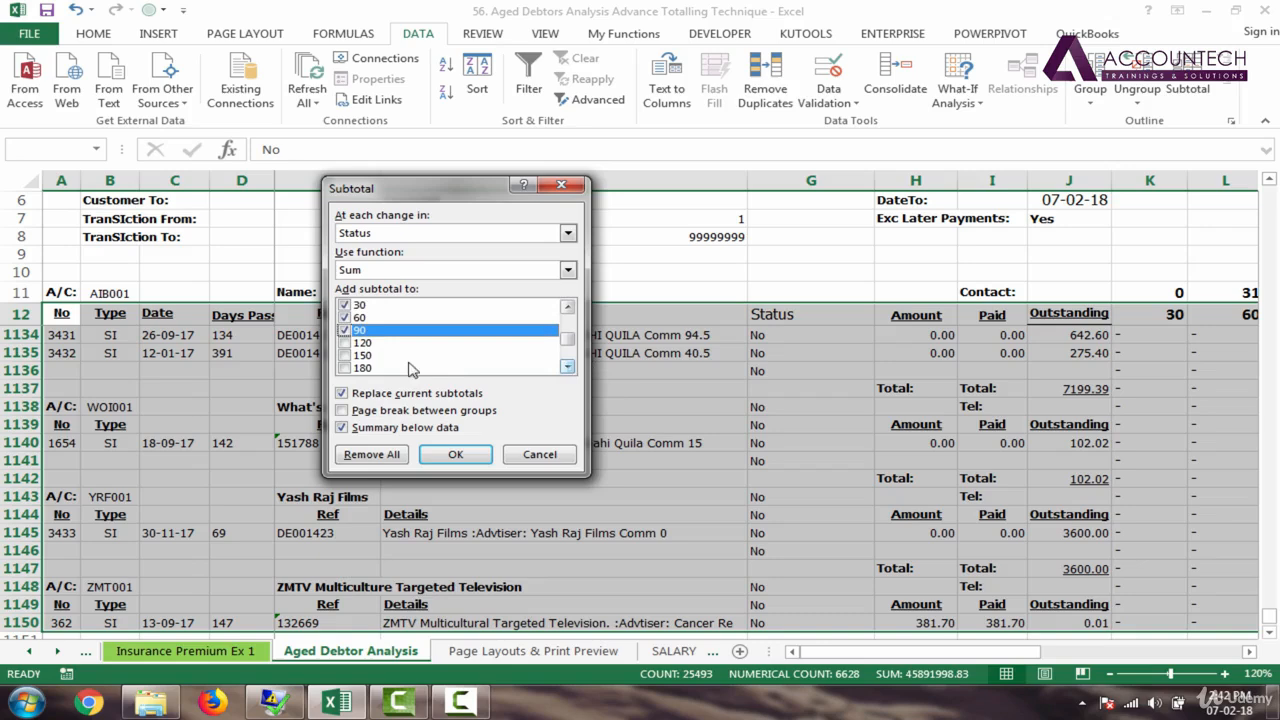
click(345, 345)
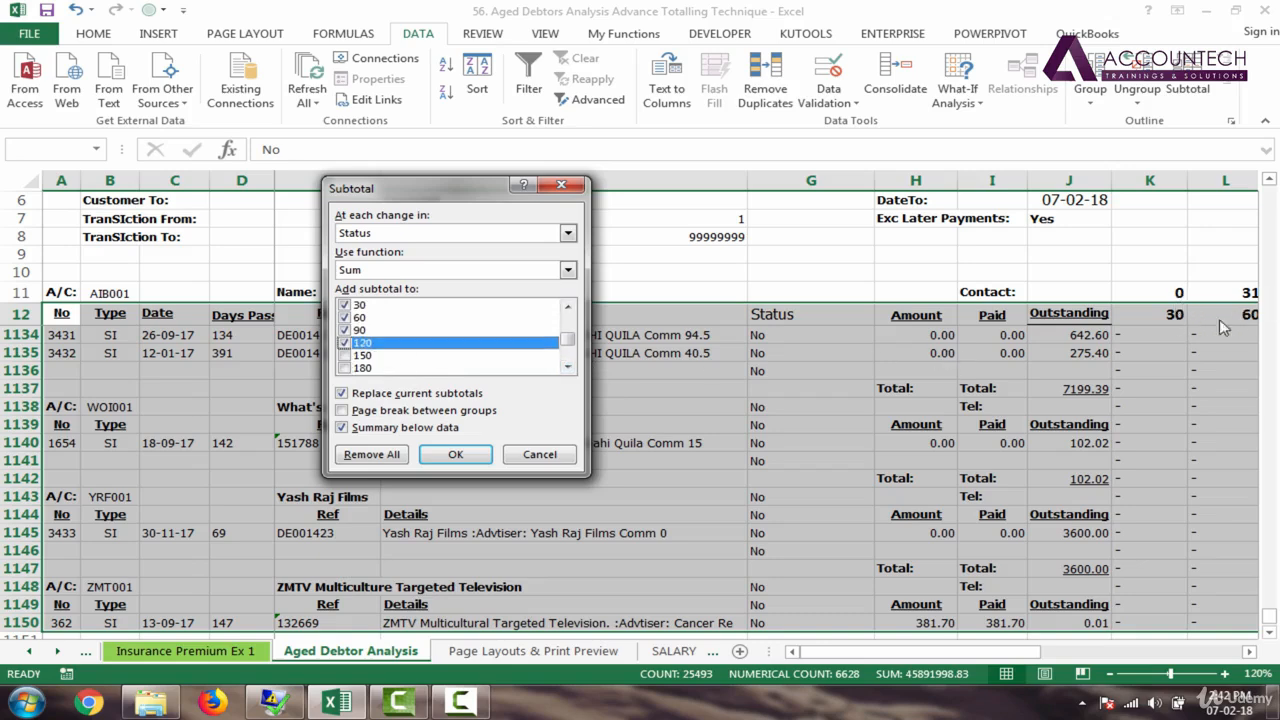
Step: Add subtotals for the 150 through >360 ageing columns and apply them
click(346, 355)
click(346, 368)
click(568, 367)
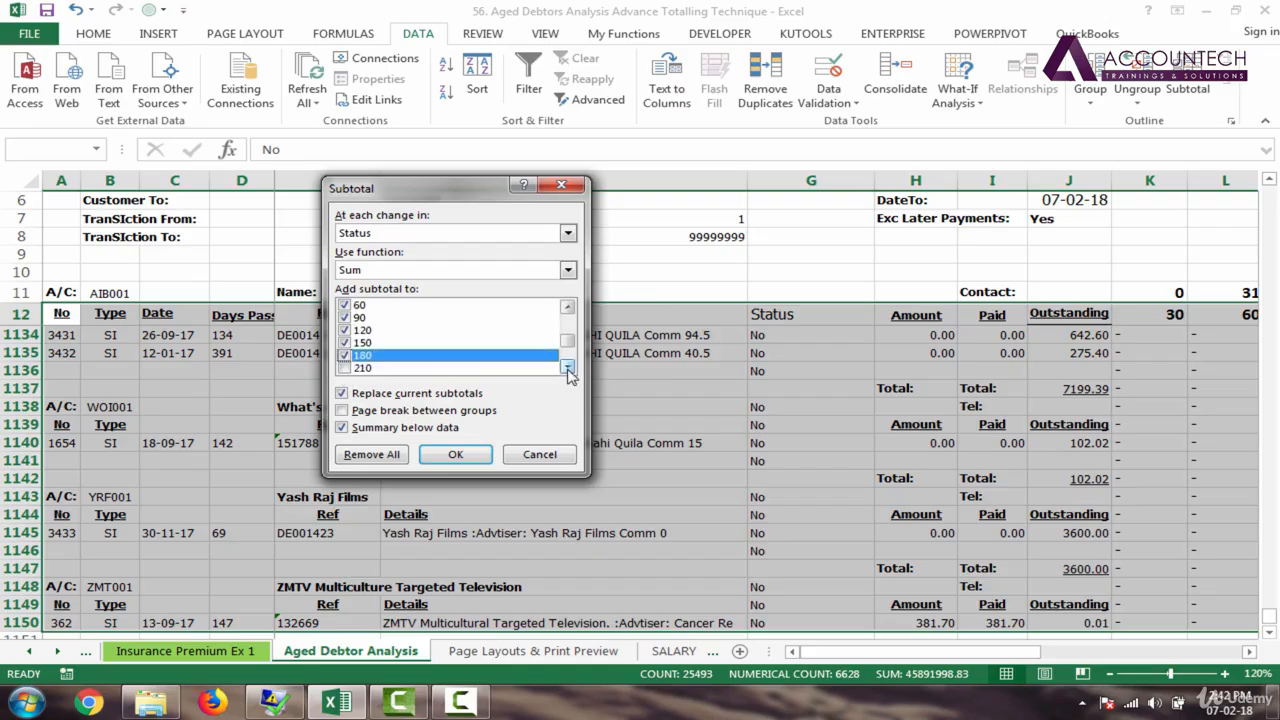
click(568, 367)
click(346, 355)
click(345, 368)
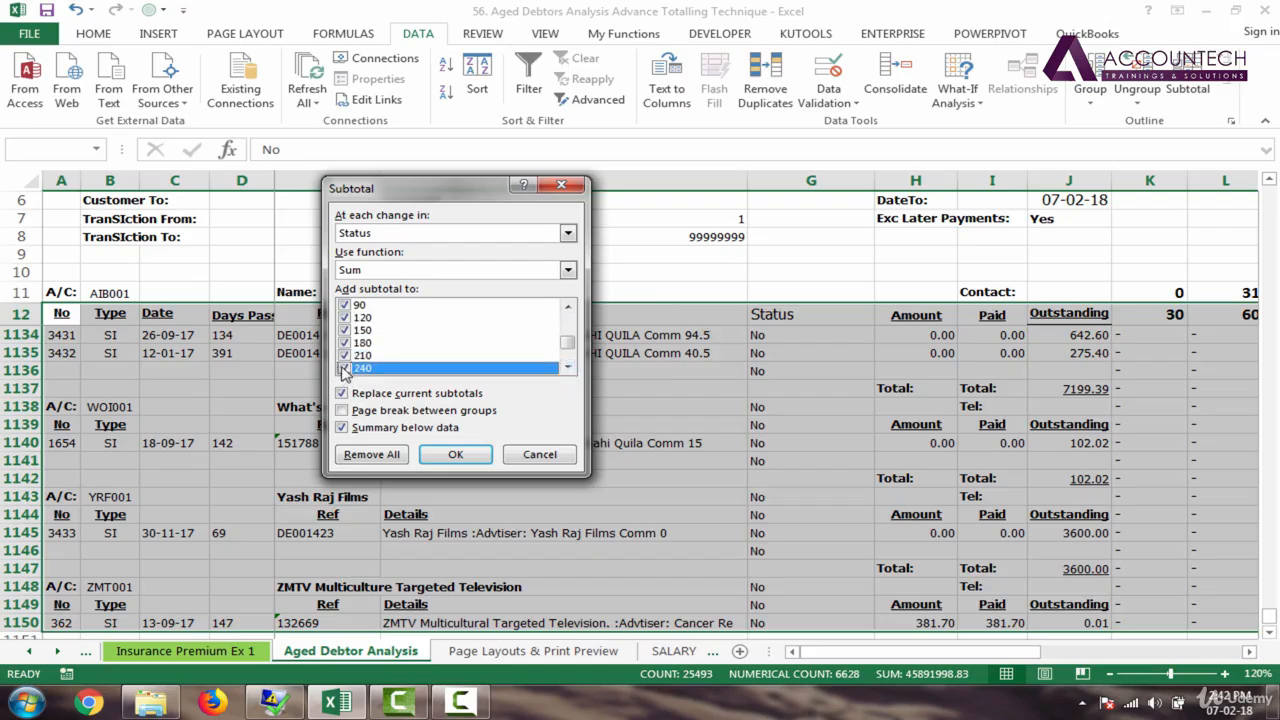
click(567, 367)
click(567, 367)
click(567, 367)
click(567, 367)
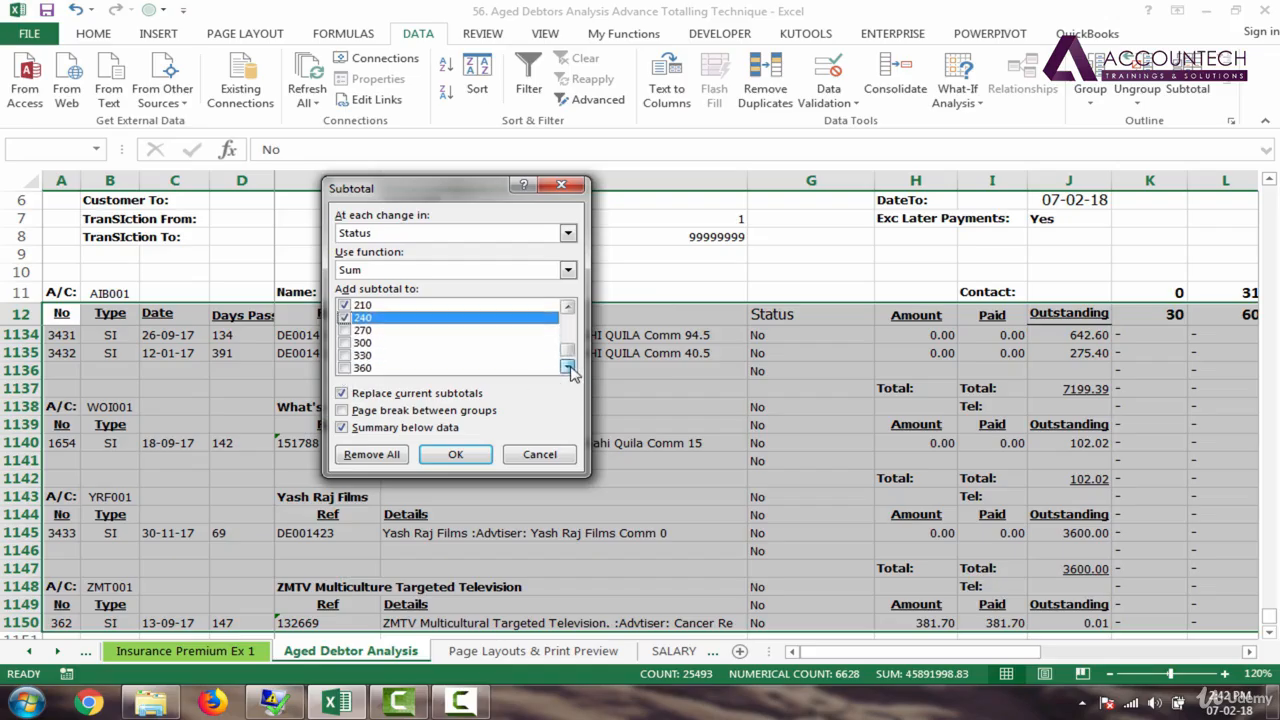
click(345, 330)
click(345, 343)
click(345, 355)
click(345, 368)
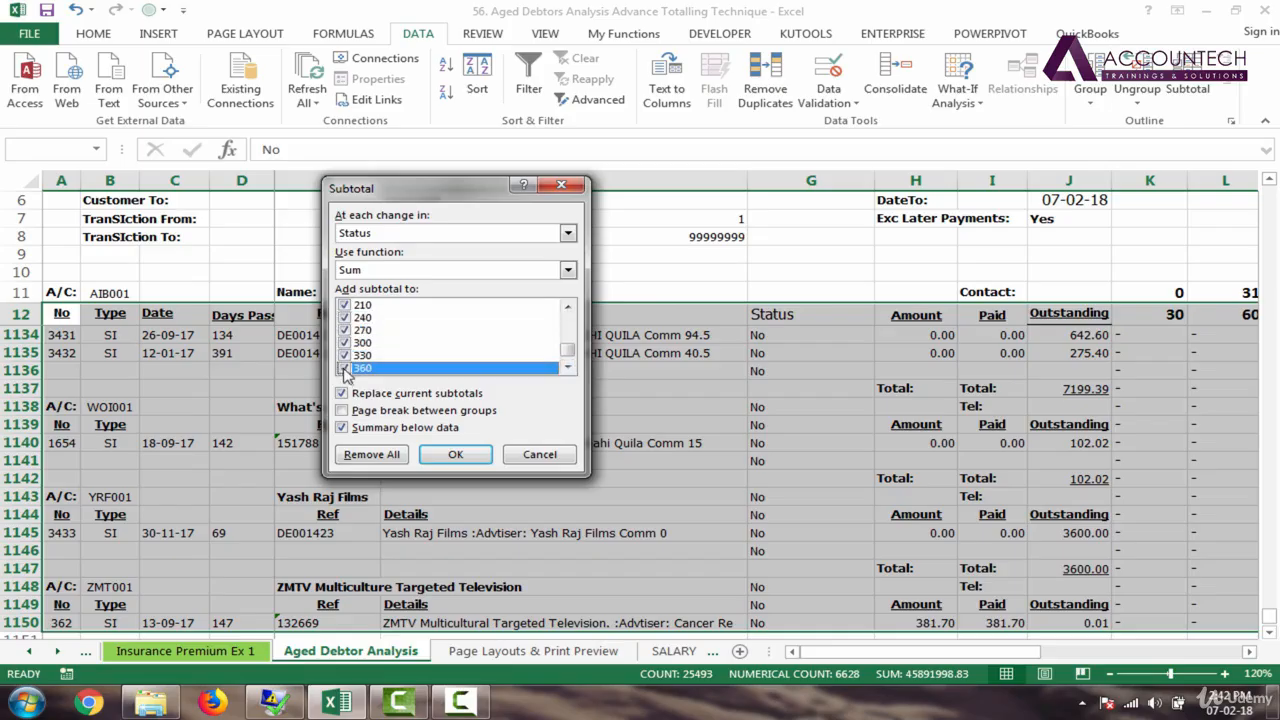
click(567, 367)
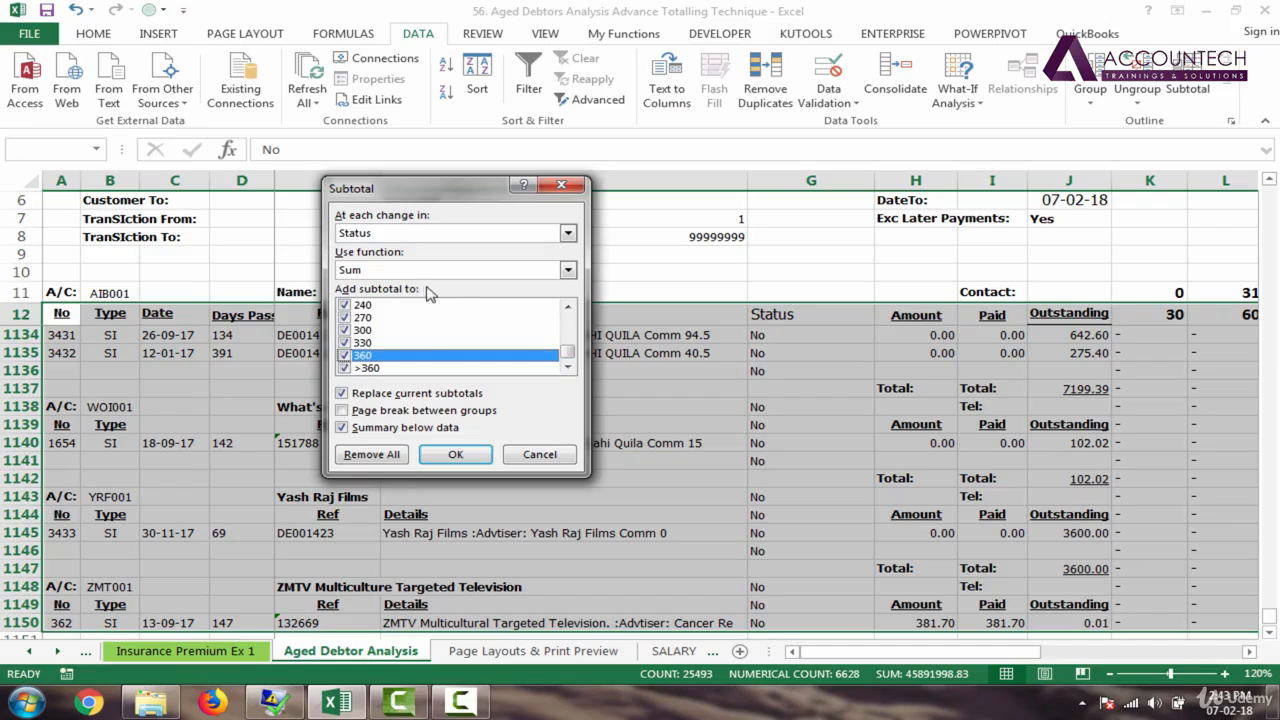
click(455, 455)
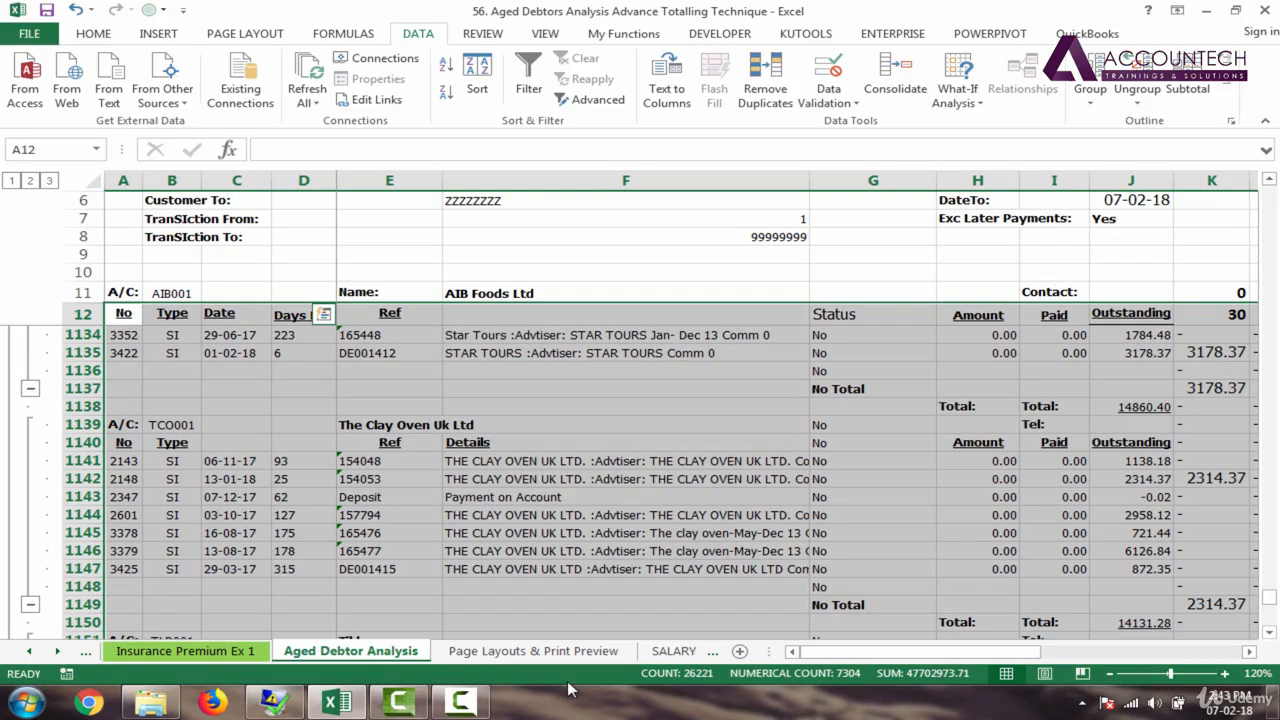
Step: Inspect the customer total 14860.40 in row 1138 and the subtotal formulas in row 1137
click(620, 551)
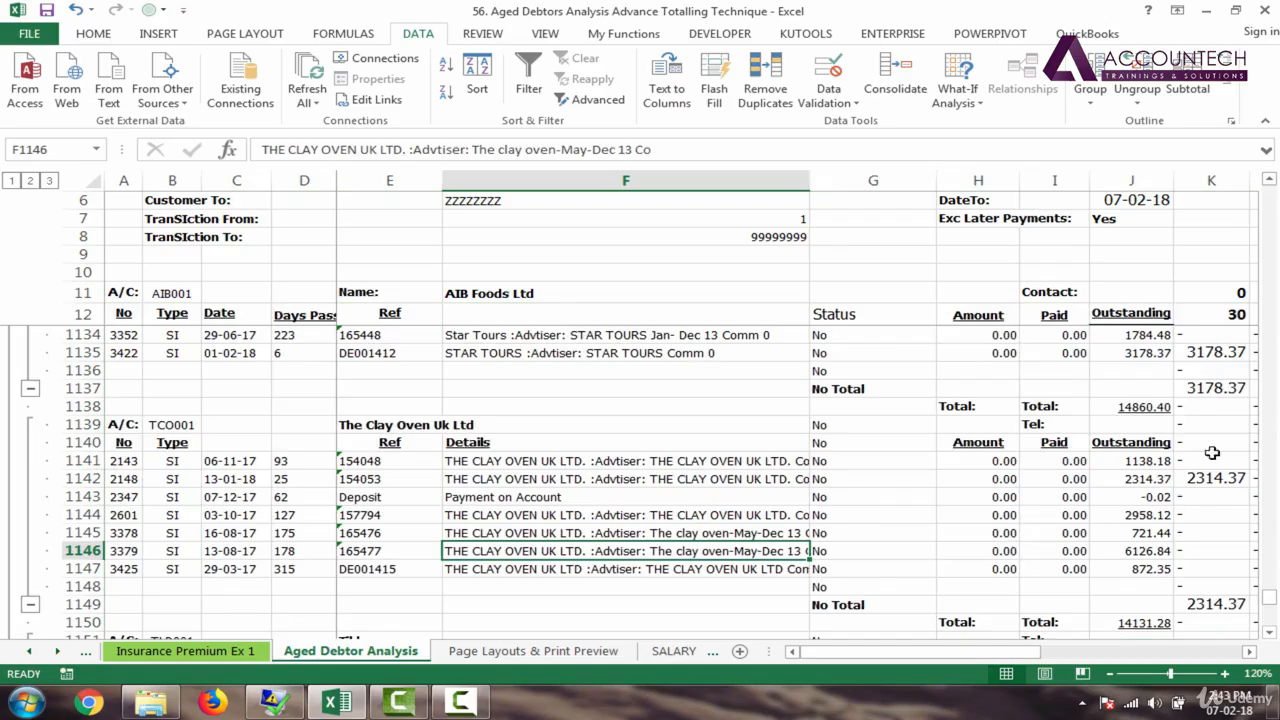
click(1086, 416)
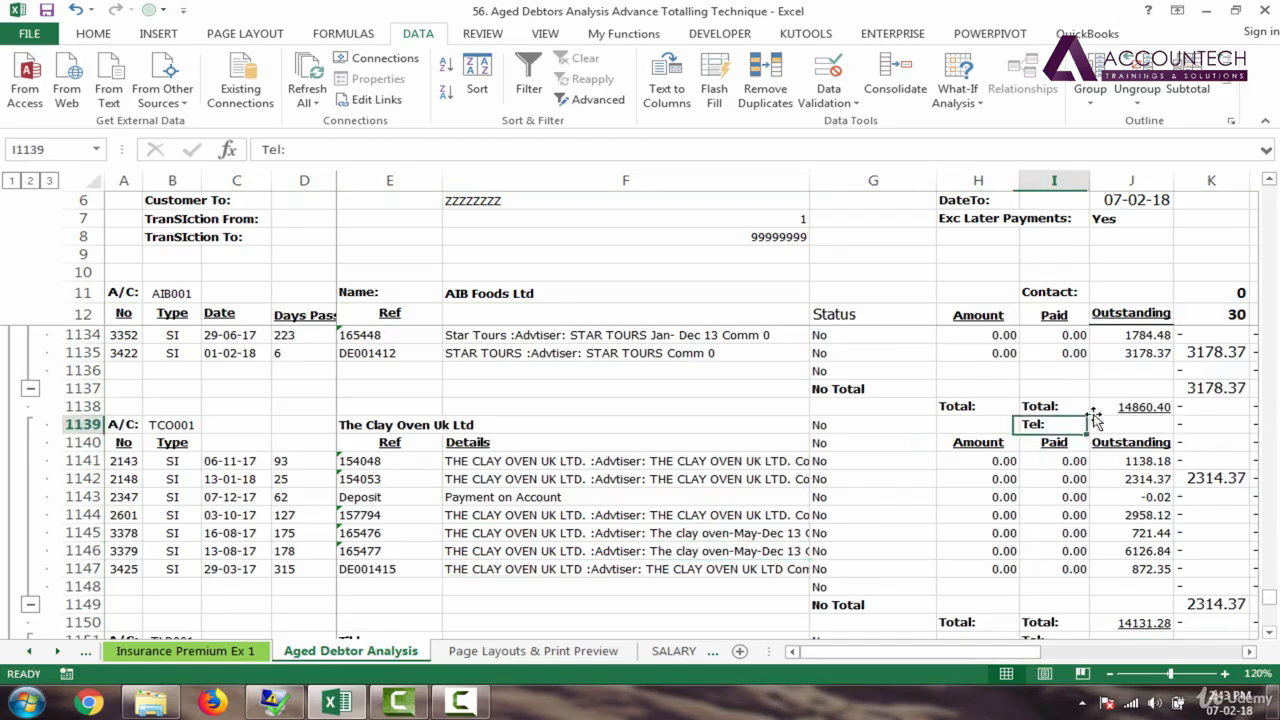
click(1158, 410)
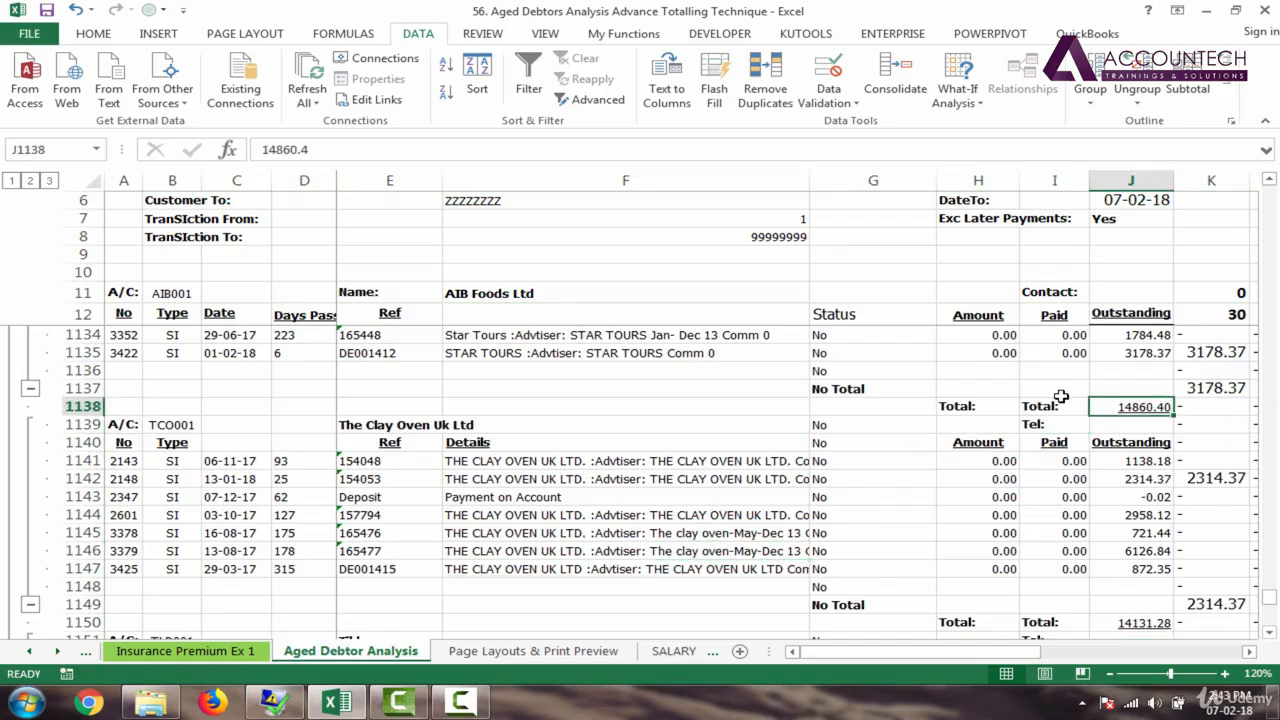
key(Right)
key(Right)
key(Right)
key(Right)
key(Right)
key(Right)
key(Right)
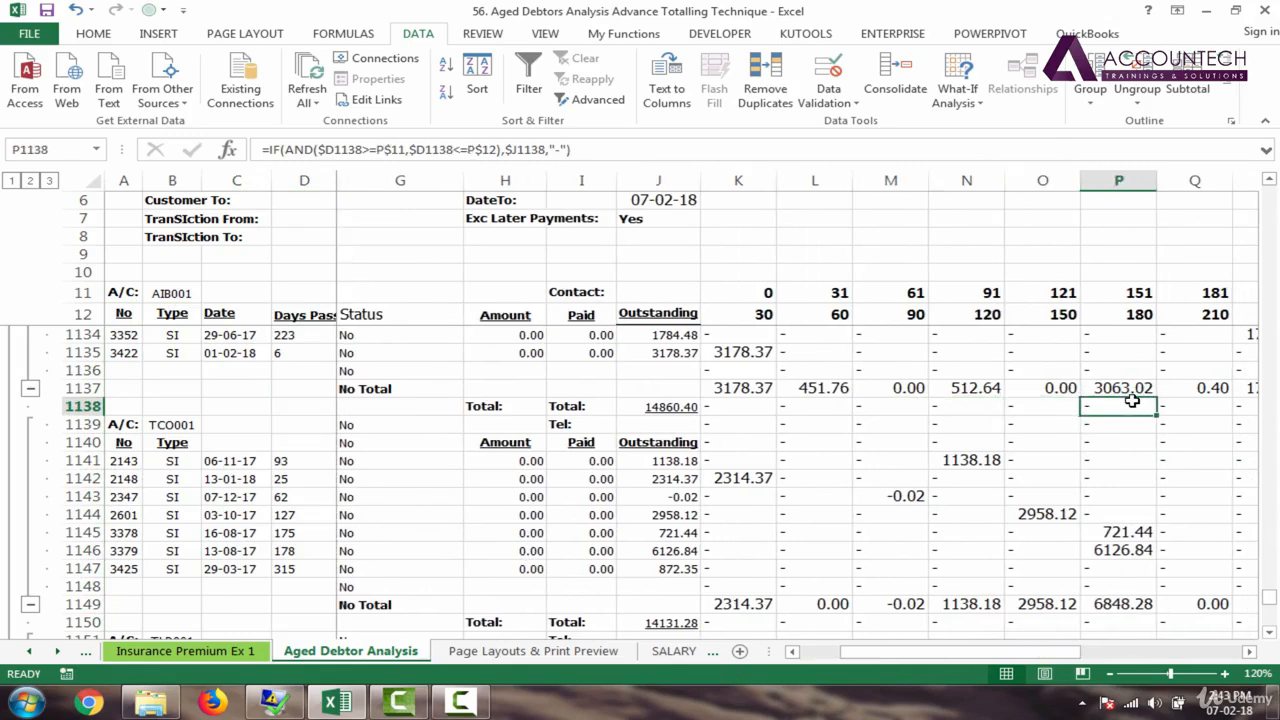
key(Right)
click(560, 410)
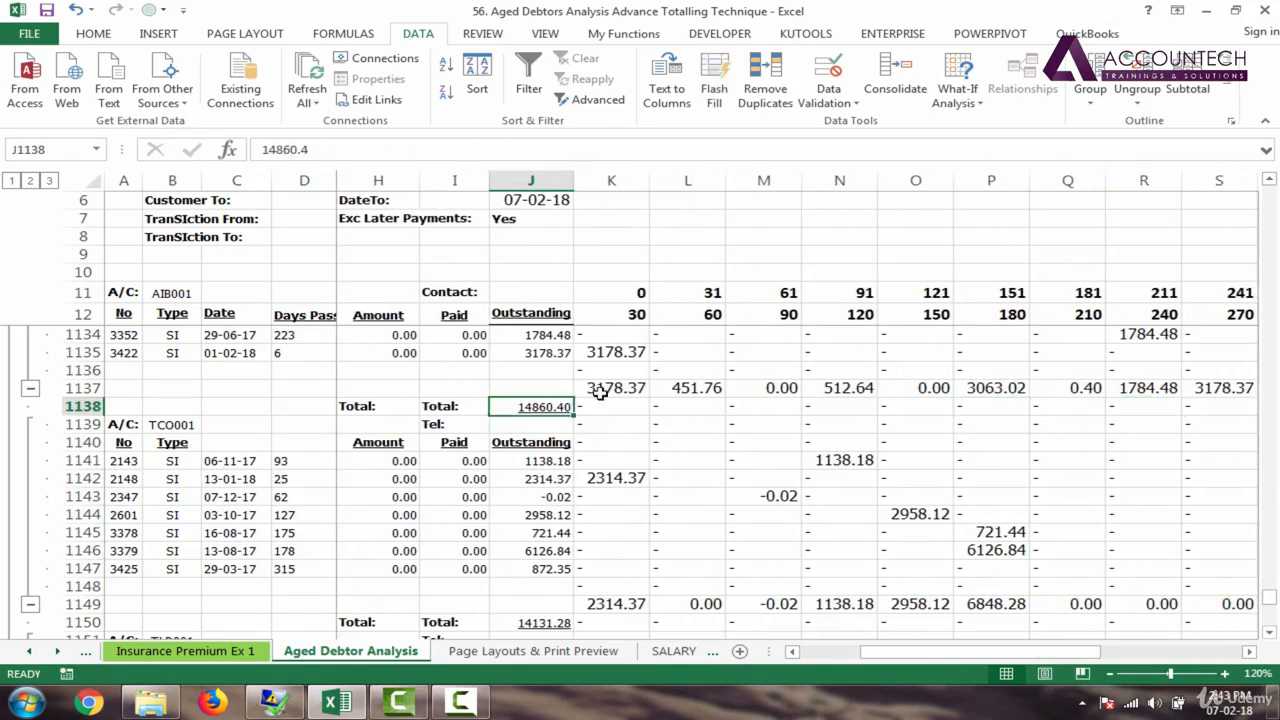
click(603, 388)
key(Left)
key(Left)
key(Left)
key(Left)
key(Left)
key(Left)
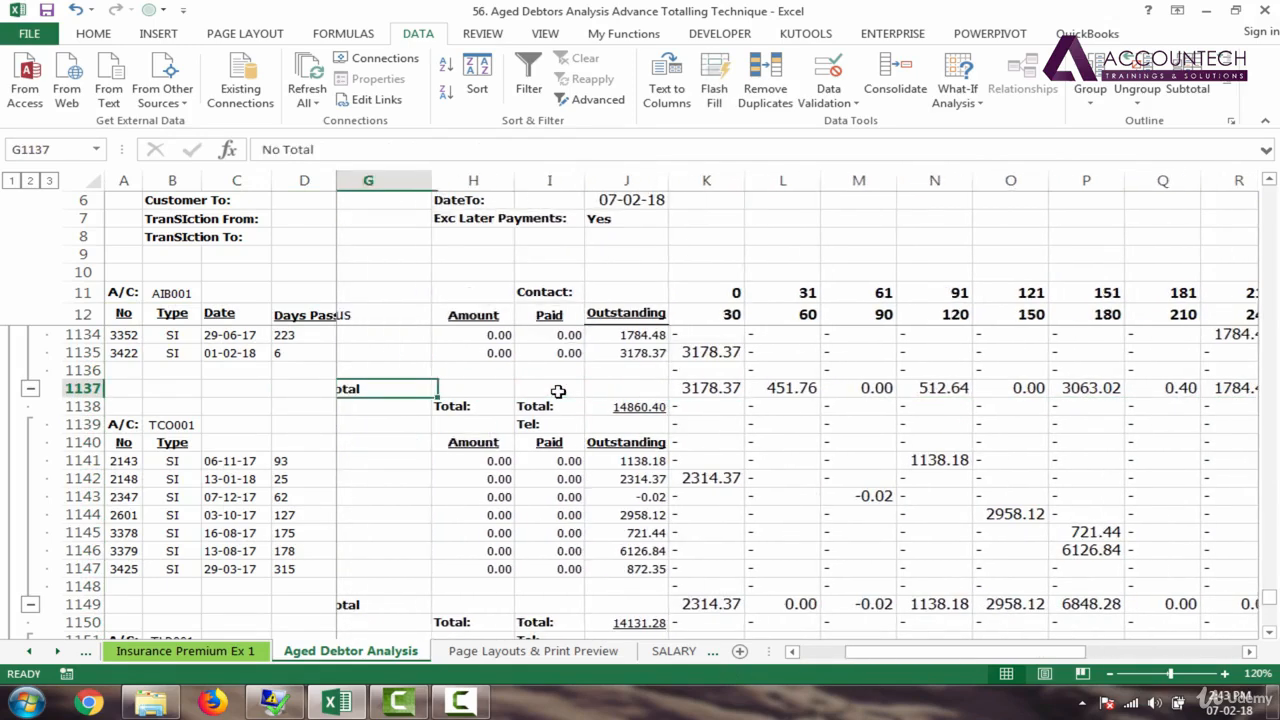
Step: Step across row 1137's No Total subtotals and check the column U ageing formulas
click(855, 390)
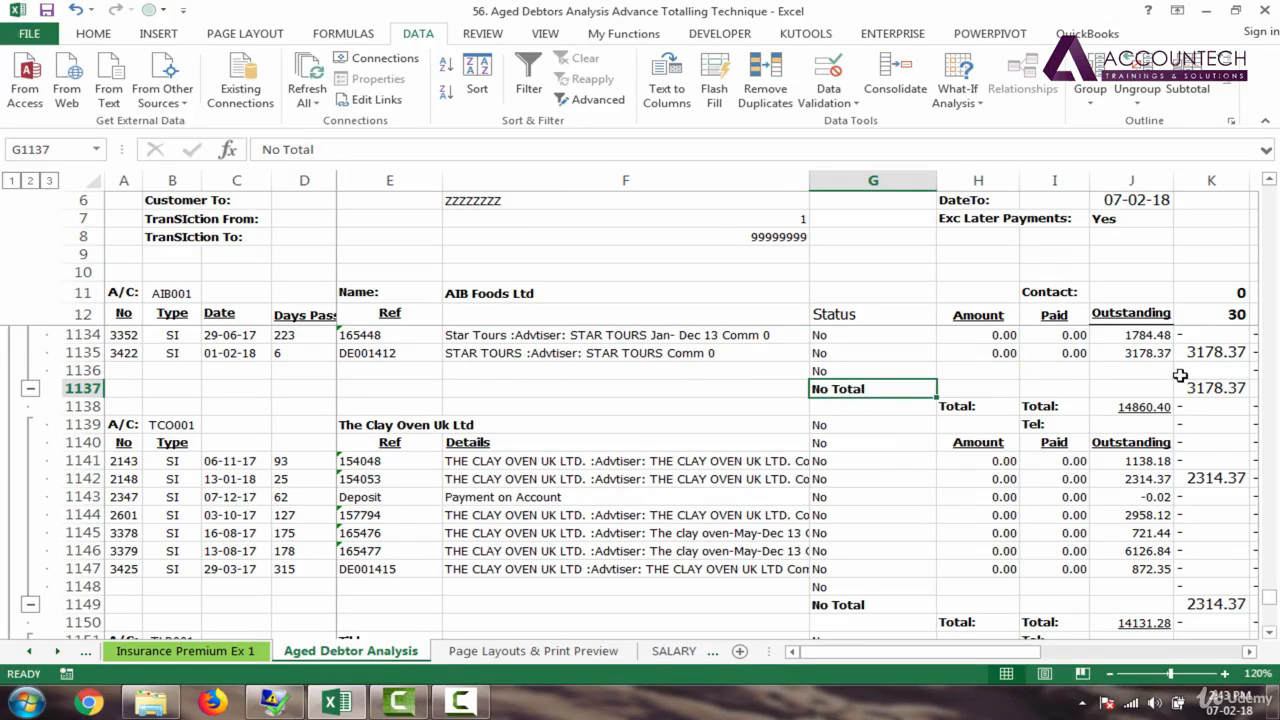
click(1210, 388)
key(Right)
key(Right)
key(Right)
key(Right)
key(Right)
key(Right)
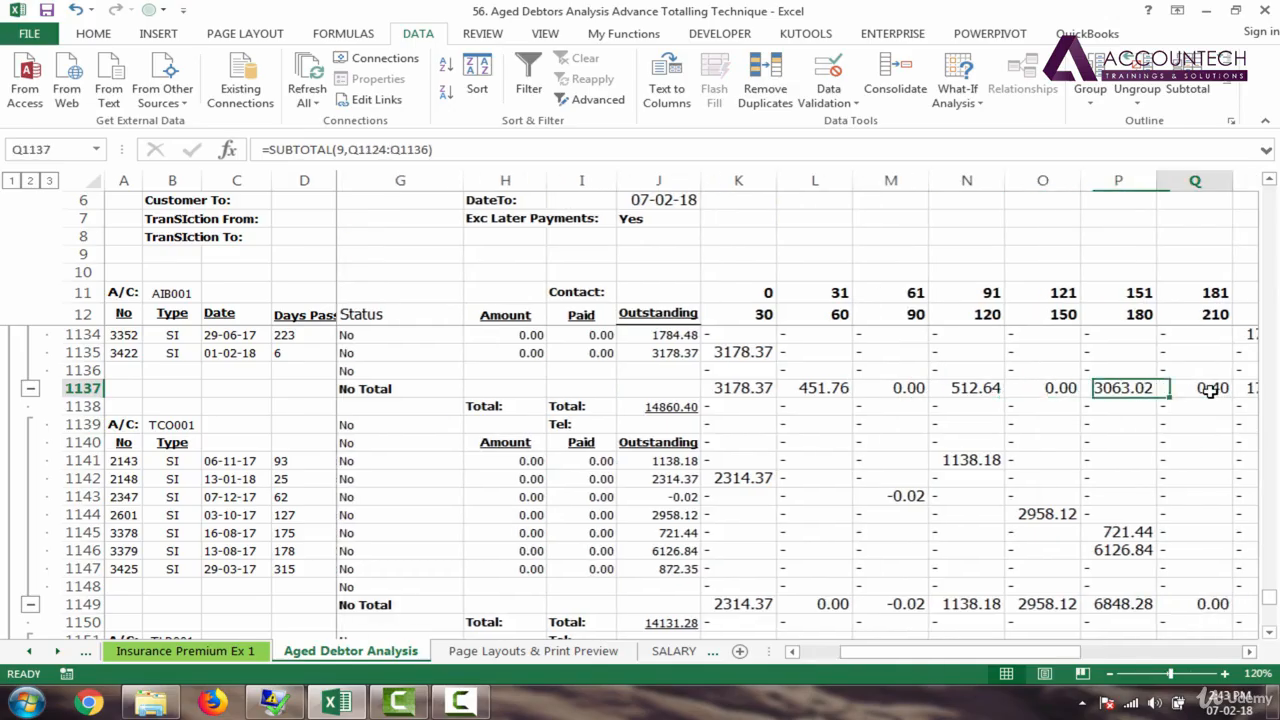
key(Right)
key(Right)
key(Right)
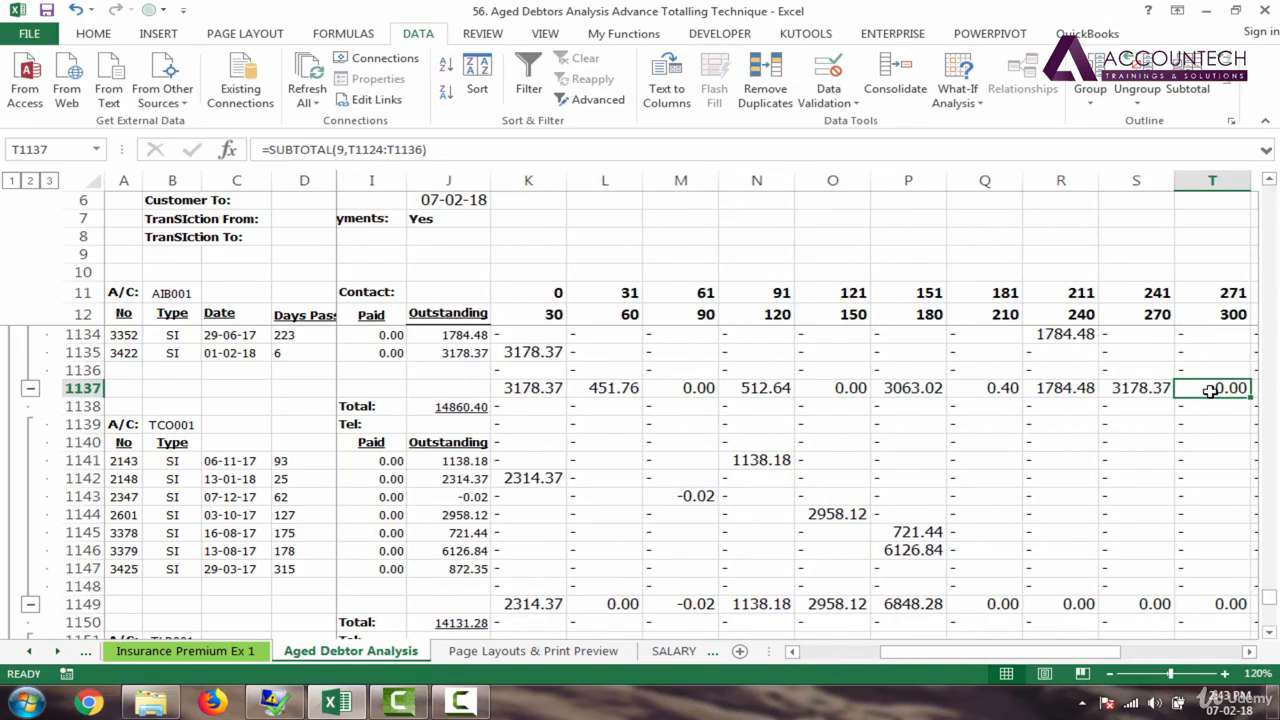
key(Down)
key(Down)
key(Right)
key(Right)
key(Right)
key(Right)
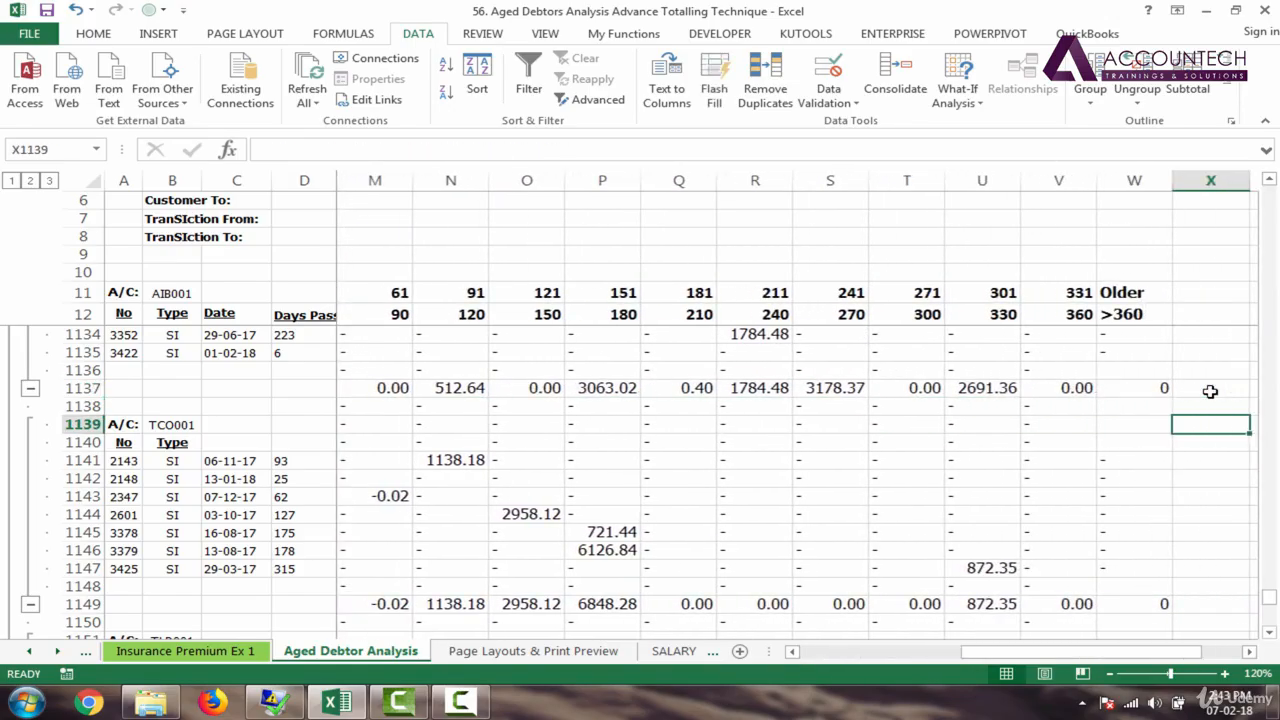
key(Left)
key(Left)
key(Left)
key(Up)
key(Up)
key(Up)
key(Up)
key(Up)
key(Up)
key(Up)
key(Up)
key(Up)
key(Up)
key(Up)
key(Up)
key(Up)
key(Up)
key(Up)
key(Up)
key(Up)
key(Up)
key(Up)
key(Up)
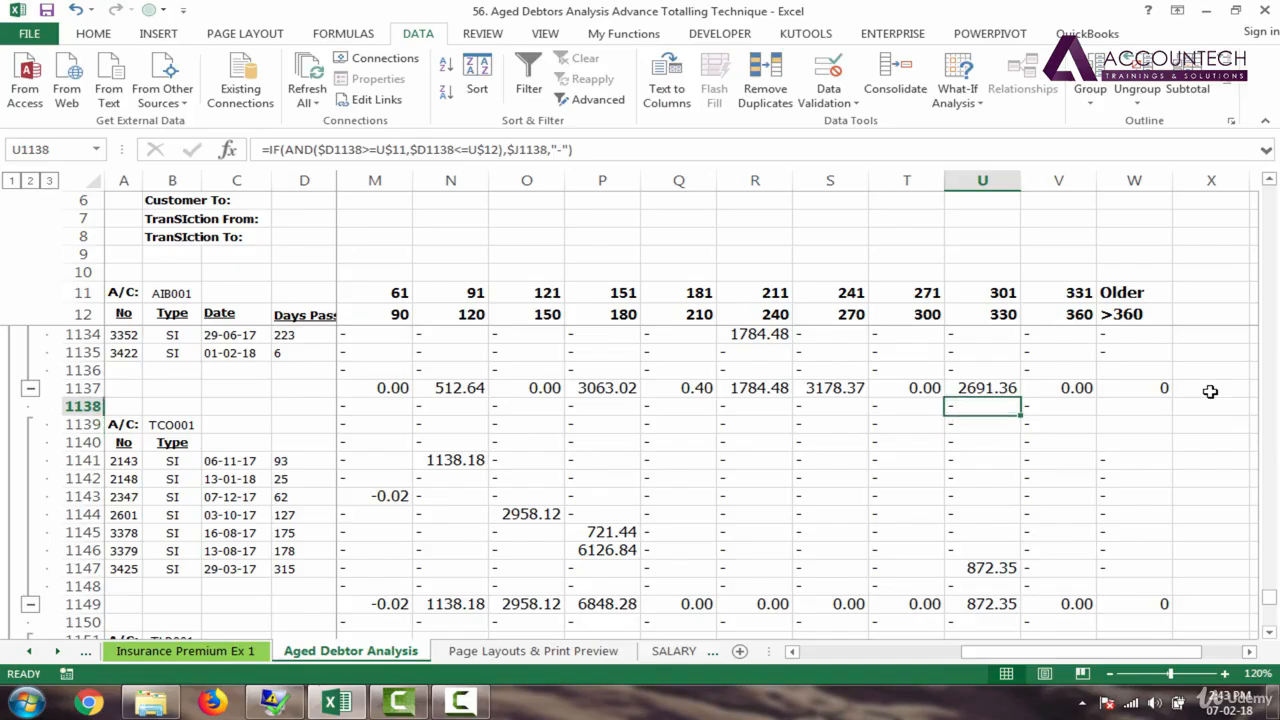
key(Up)
key(Up)
key(Up)
key(Up)
key(Up)
key(Up)
key(Up)
key(Up)
key(Up)
key(Up)
key(Up)
key(Up)
key(Up)
key(Up)
key(Up)
key(Up)
key(Up)
key(Up)
key(Up)
key(Up)
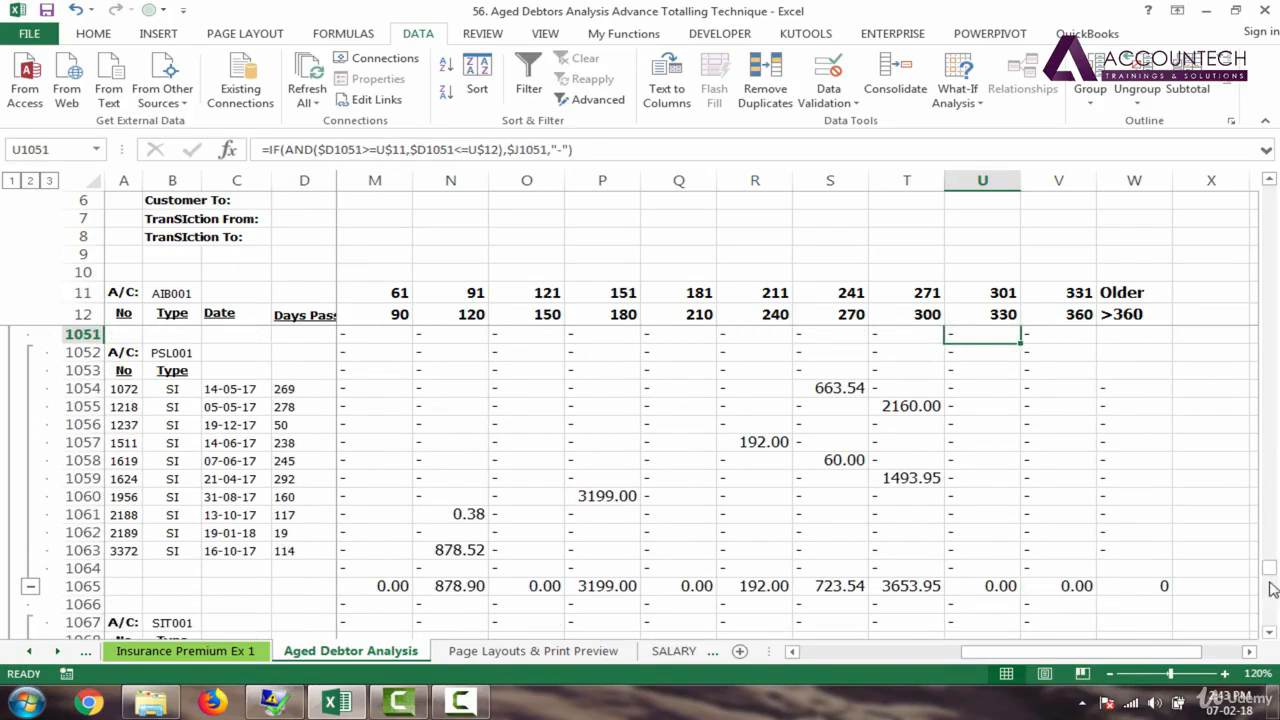
Step: Back at the top, check AIB001's row 27 subtotals and total 21404.16 at 140% zoom
drag(1270, 570, 1270, 192)
drag(1060, 651, 947, 669)
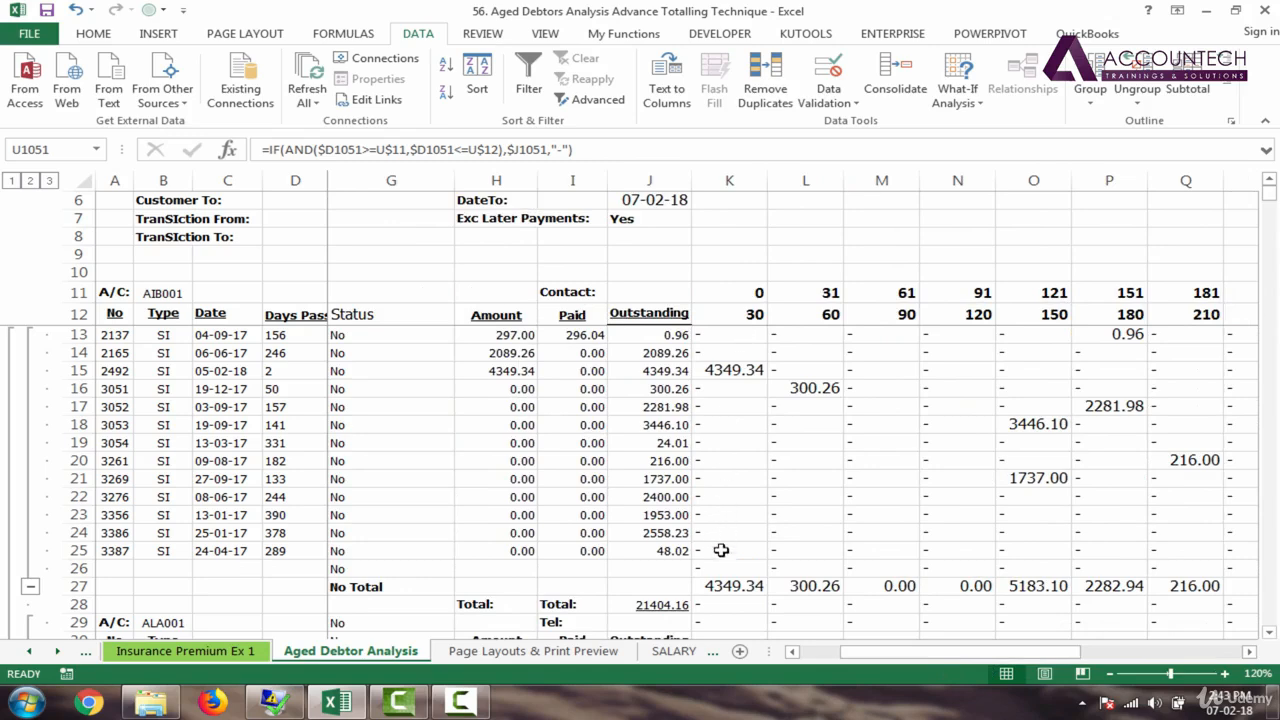
click(717, 584)
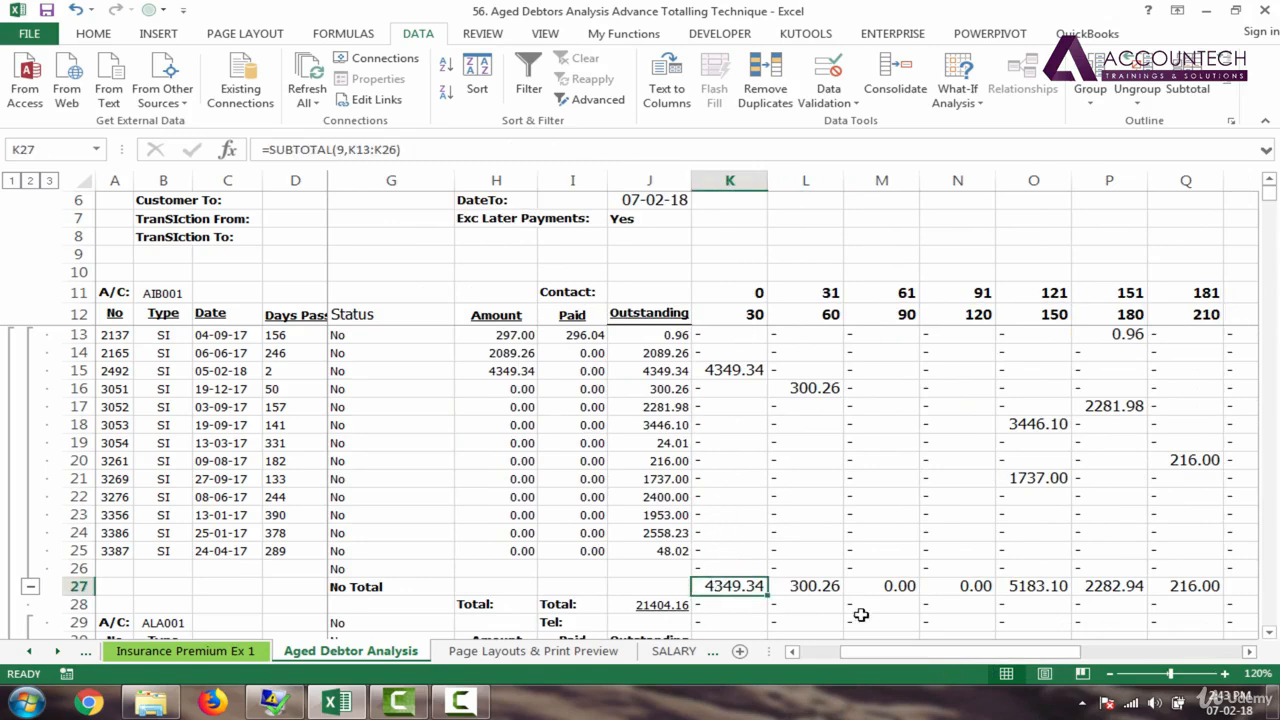
key(ctrl+shift+Right)
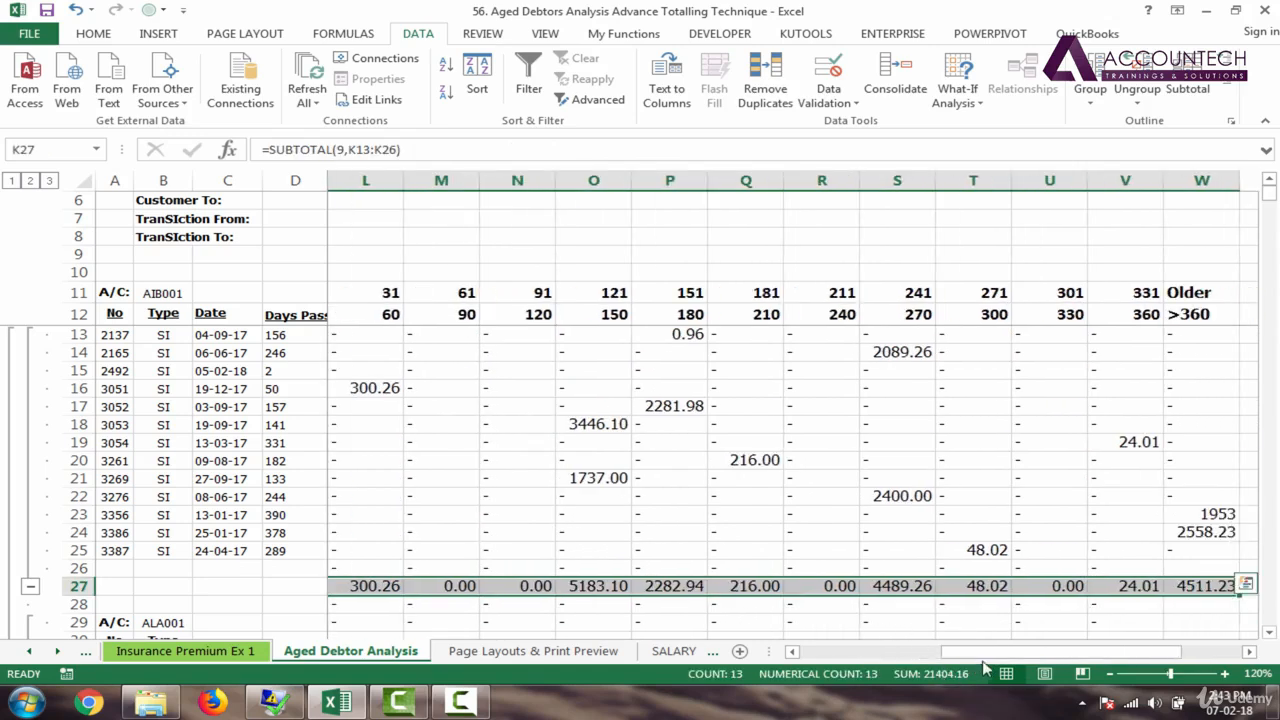
drag(998, 658, 878, 667)
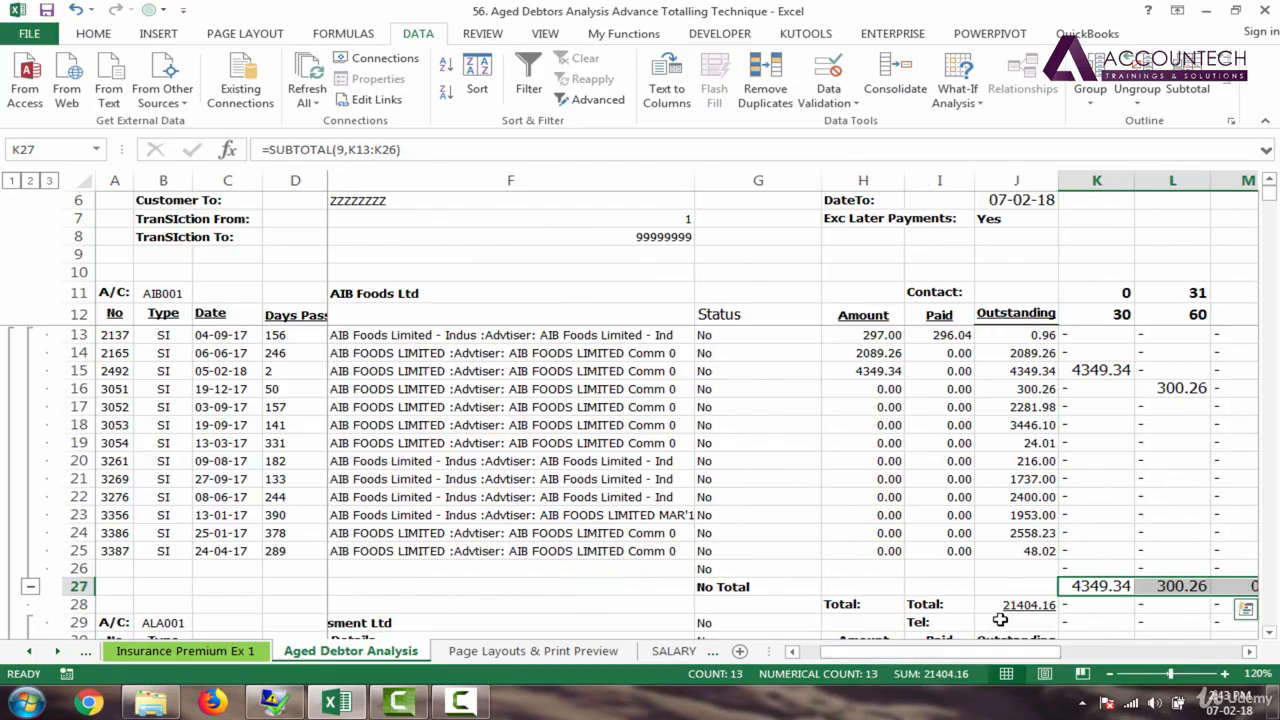
click(1014, 604)
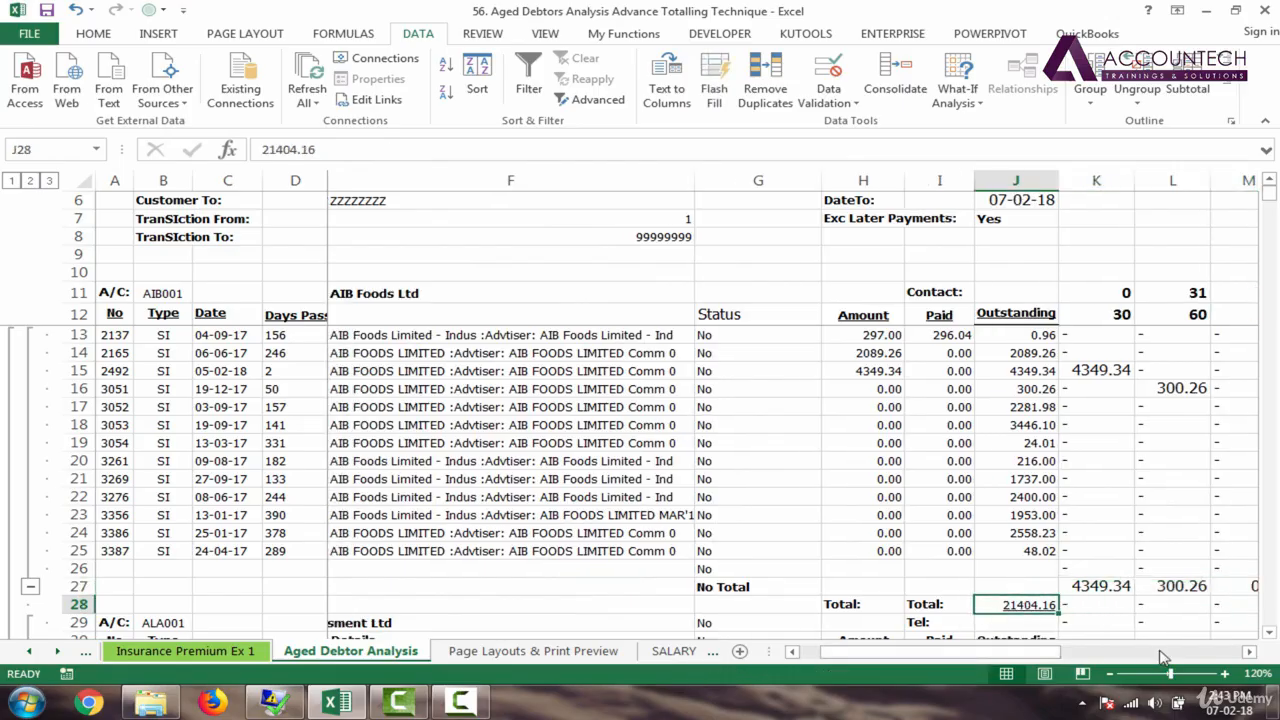
click(1224, 674)
click(1224, 674)
drag(993, 655, 1033, 659)
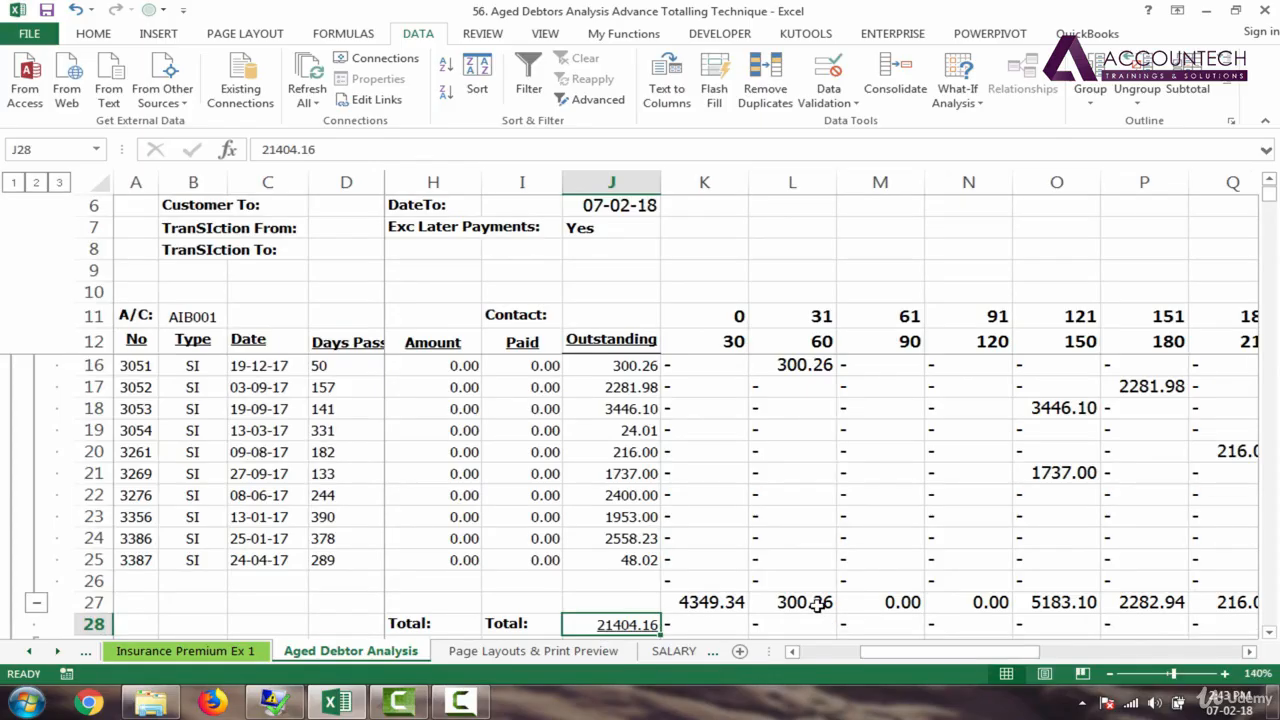
click(797, 604)
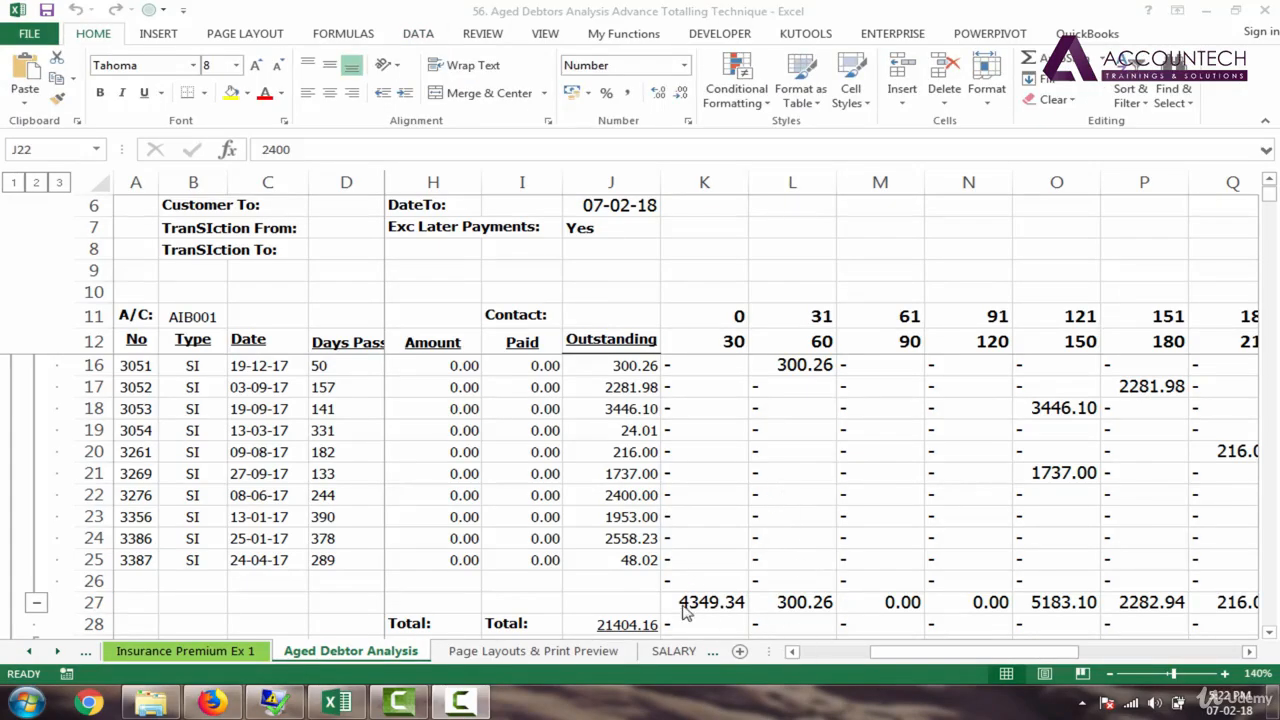
Step: Select AIB001's row 27 subtotals from K27 through W27
click(736, 606)
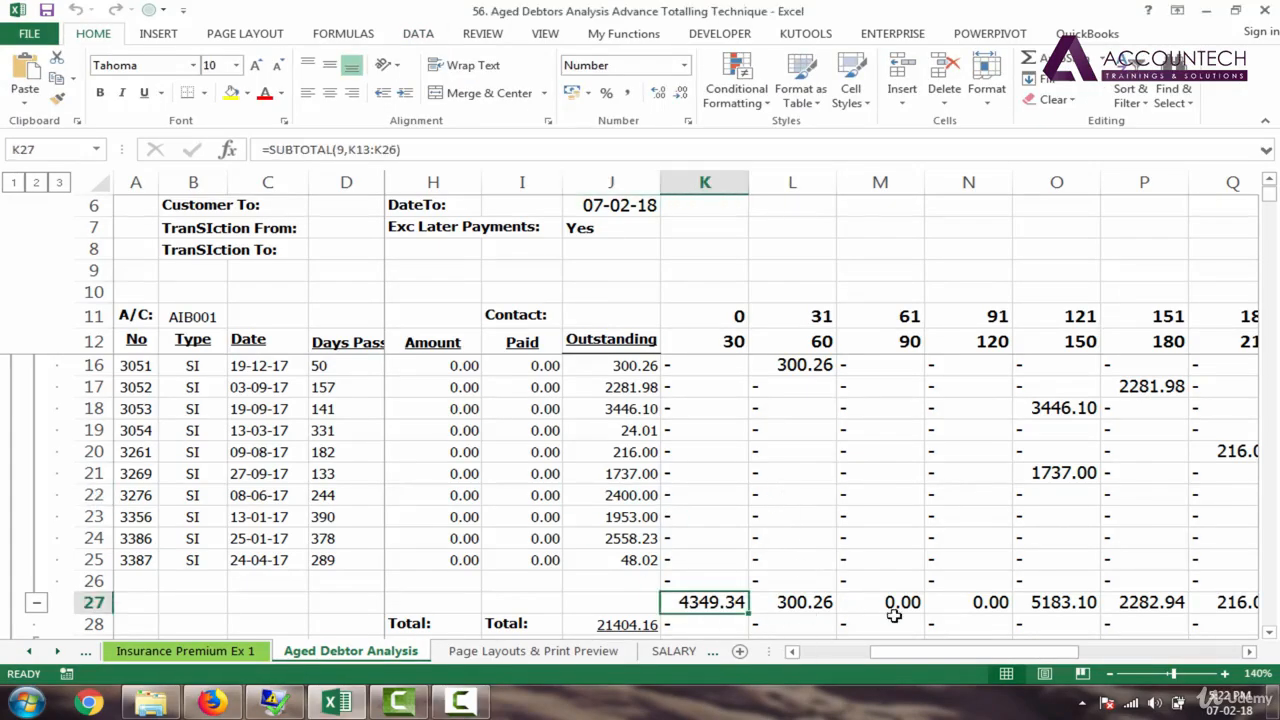
key(ctrl+shift+Right)
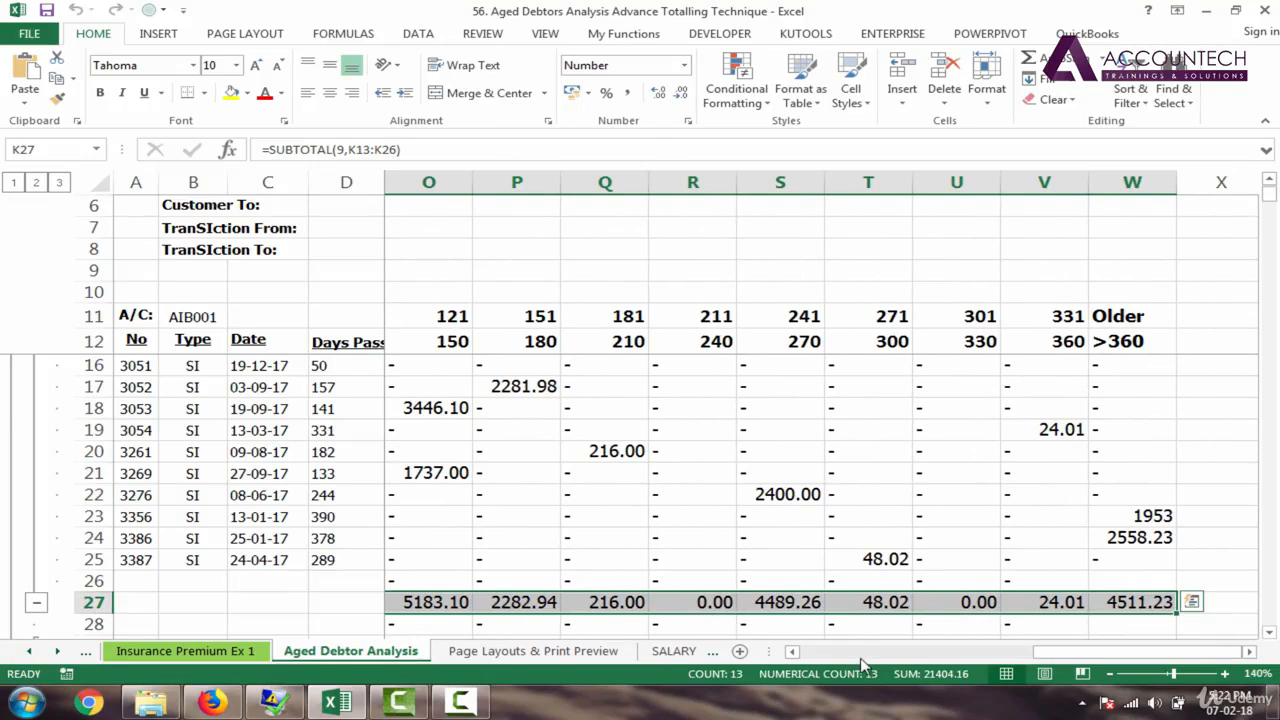
click(791, 651)
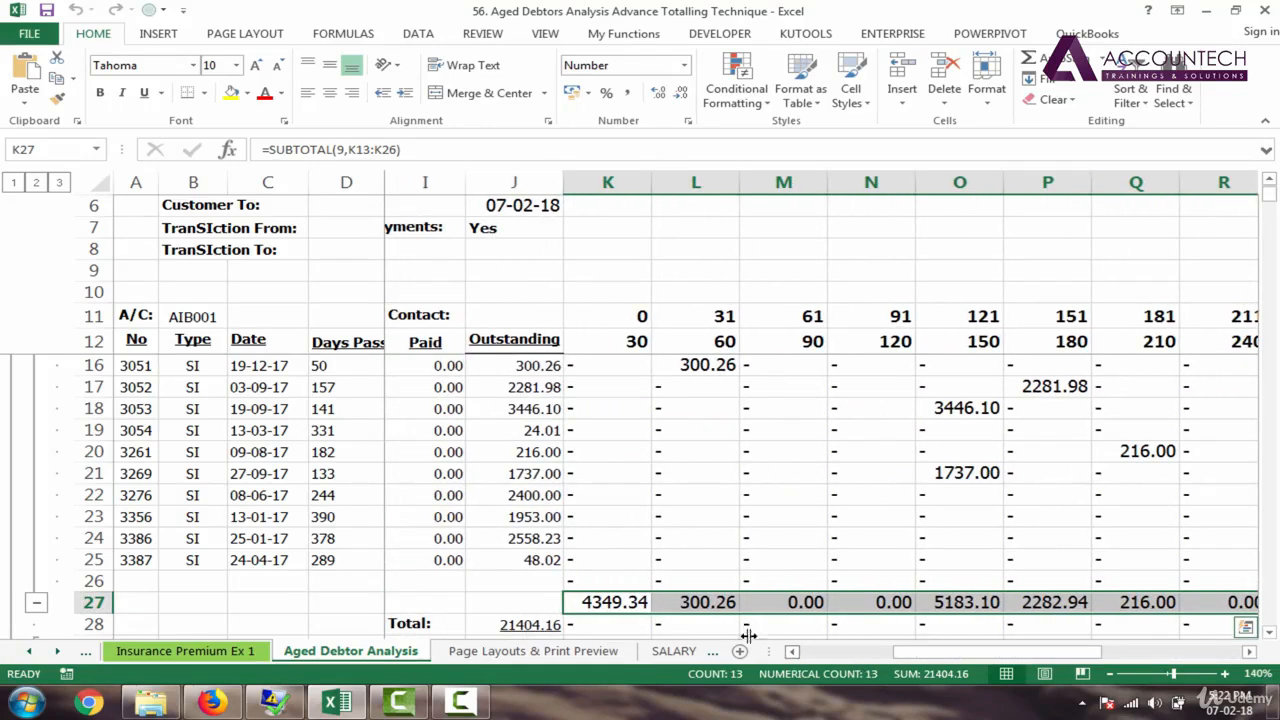
click(630, 607)
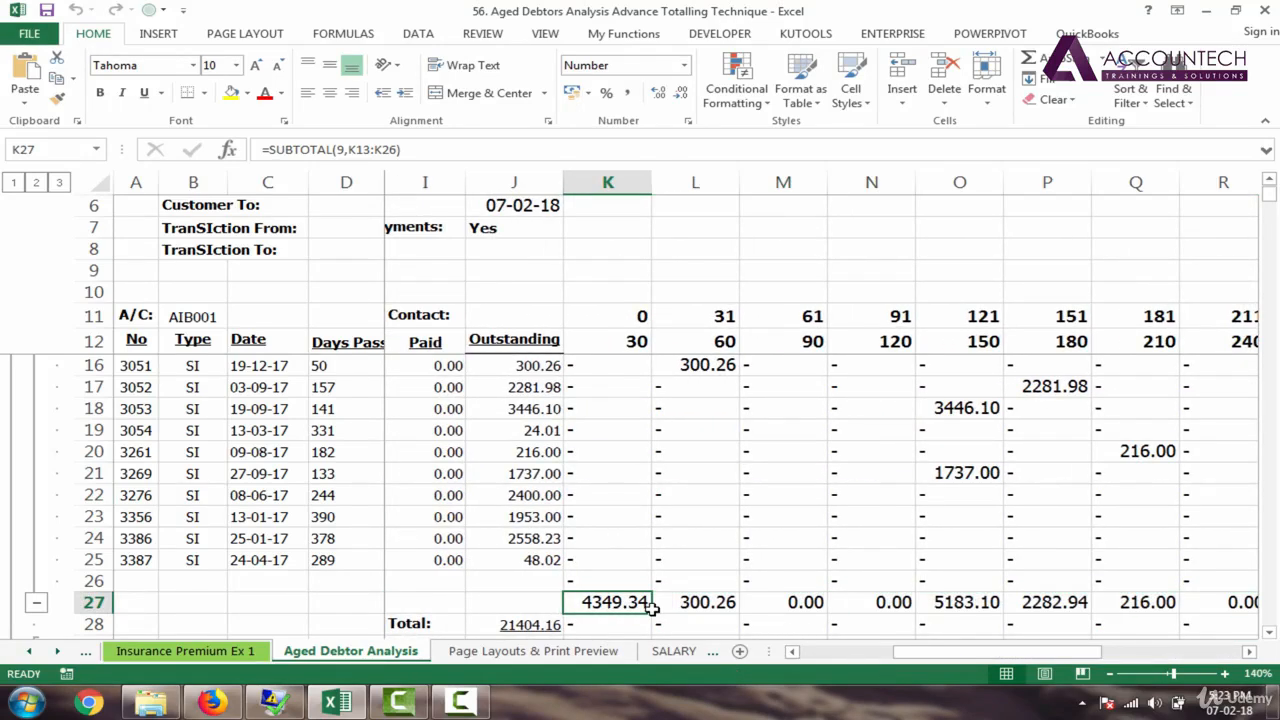
key(ctrl+shift+Right)
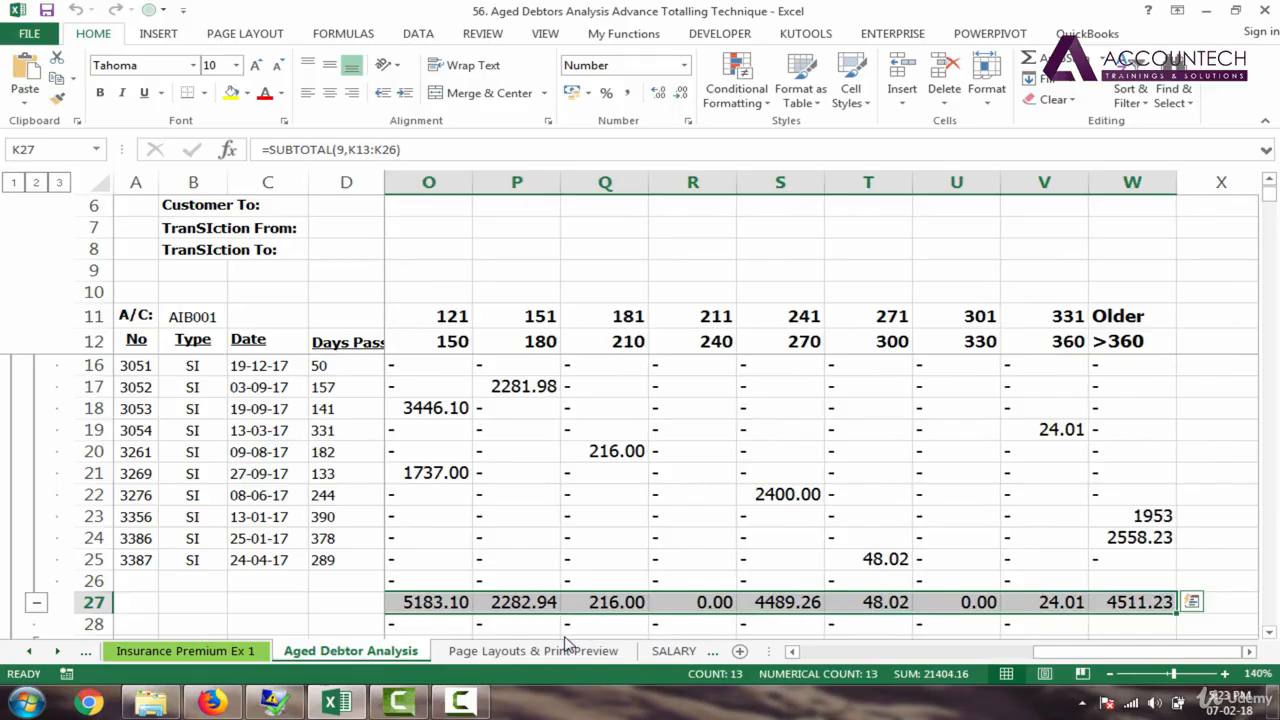
Step: Make the selected totals bold and underlined with a thick box border and tan-brown fill
key(ctrl+b)
key(ctrl+u)
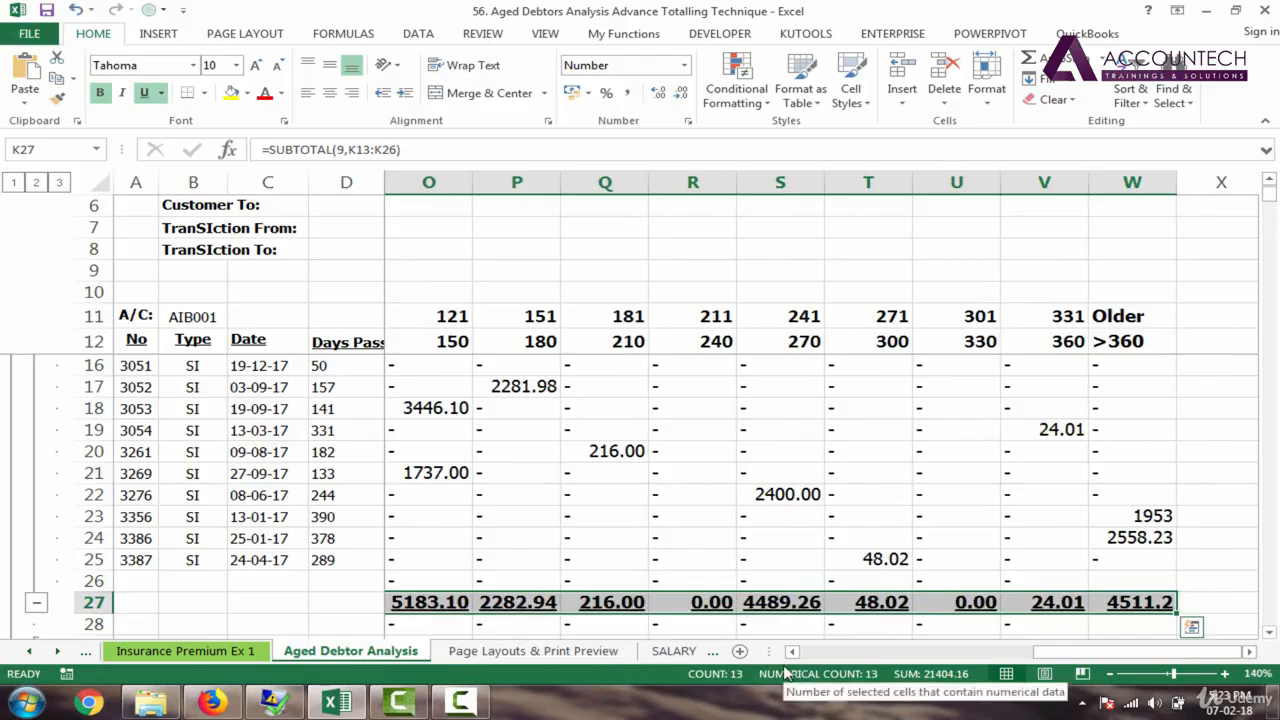
click(204, 92)
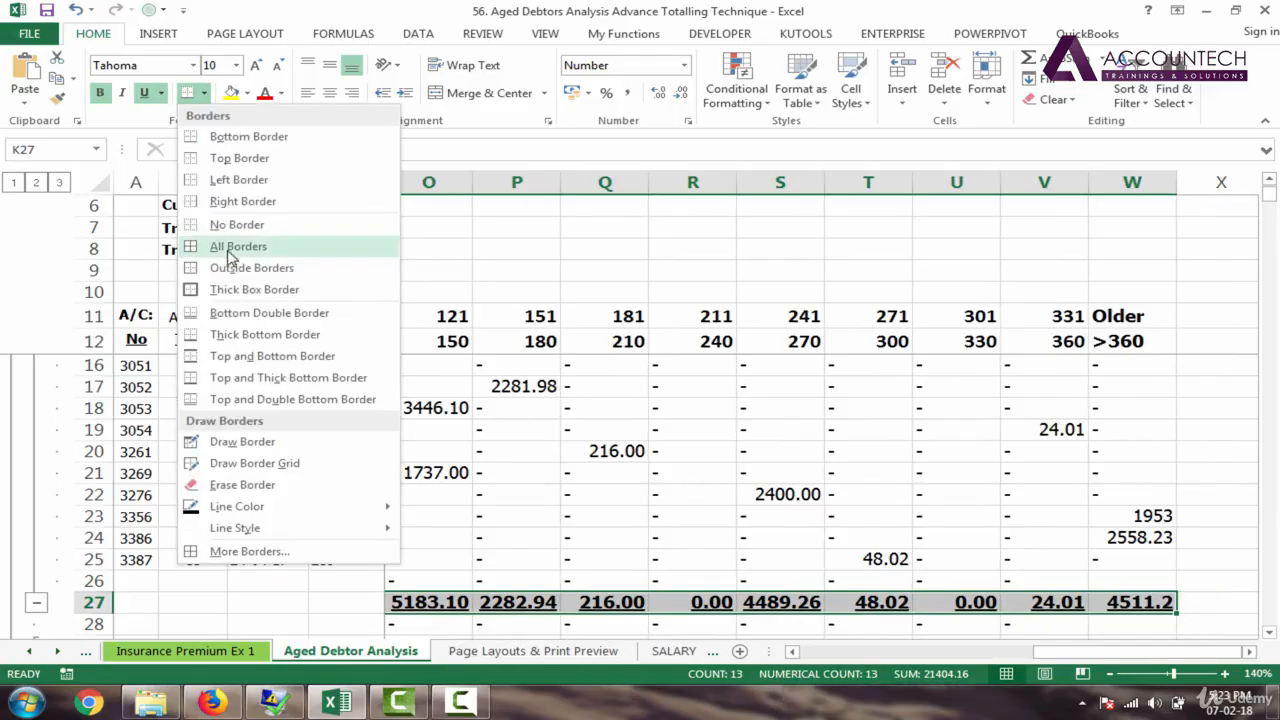
click(232, 289)
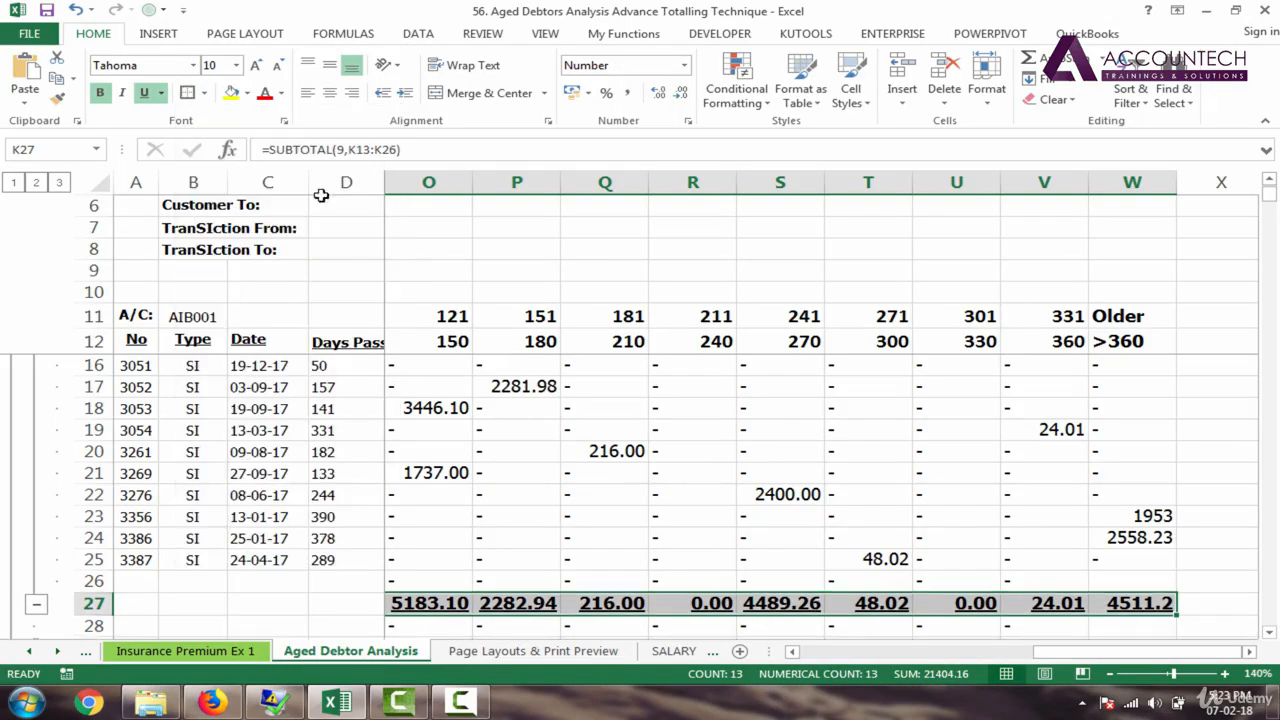
click(249, 93)
click(386, 172)
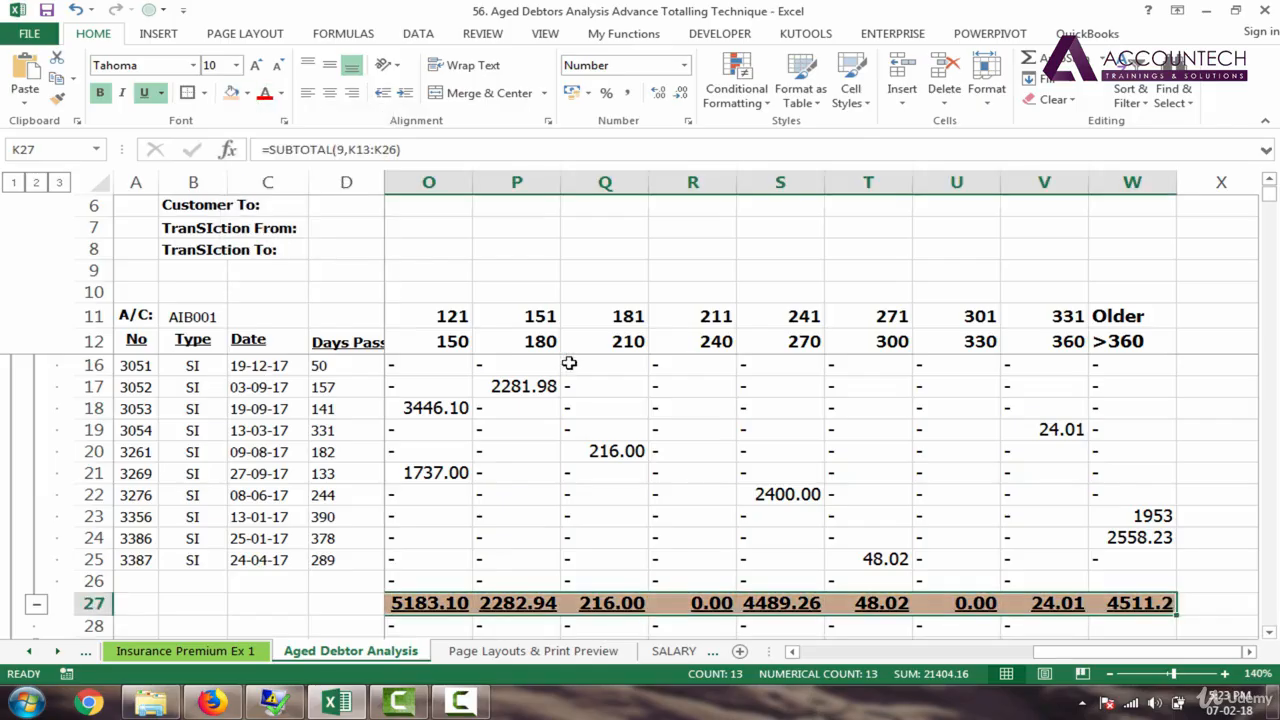
Step: Undo the tan fill, underline, bold and thick border on the row 27 totals
click(700, 534)
key(ctrl+z)
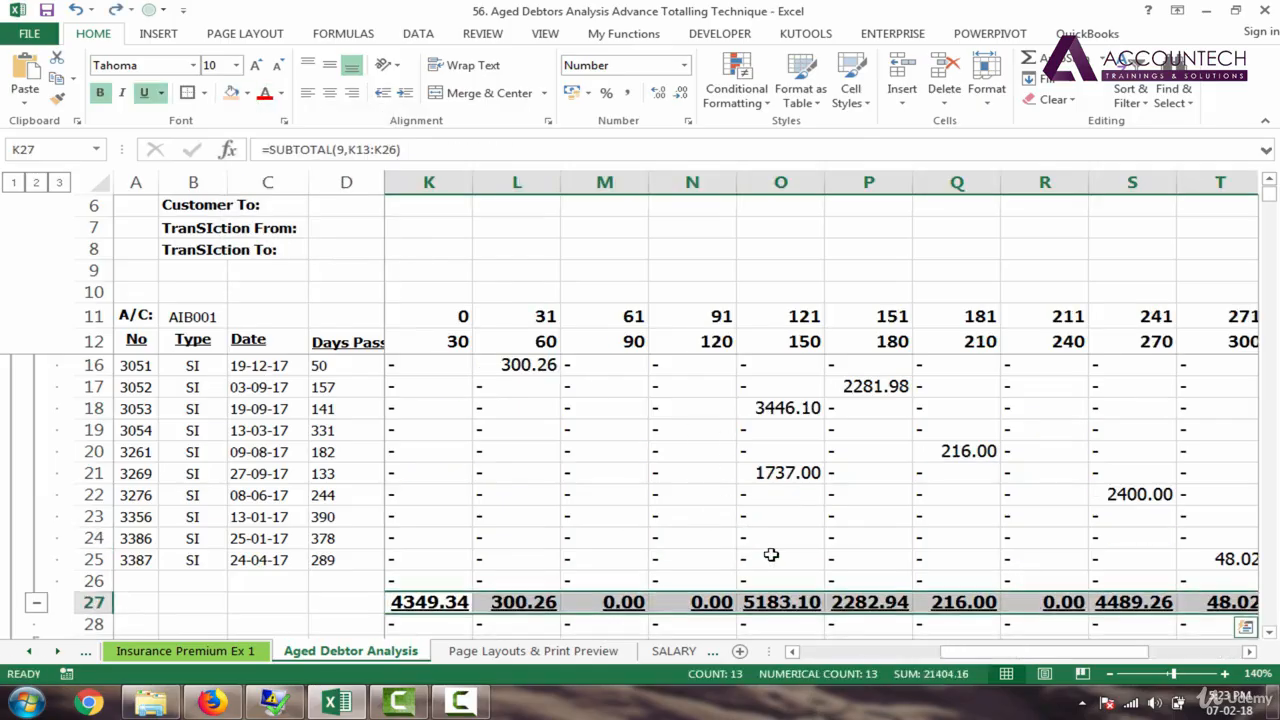
key(ctrl+z)
key(ctrl+z)
key(ctrl+z)
key(ctrl+z)
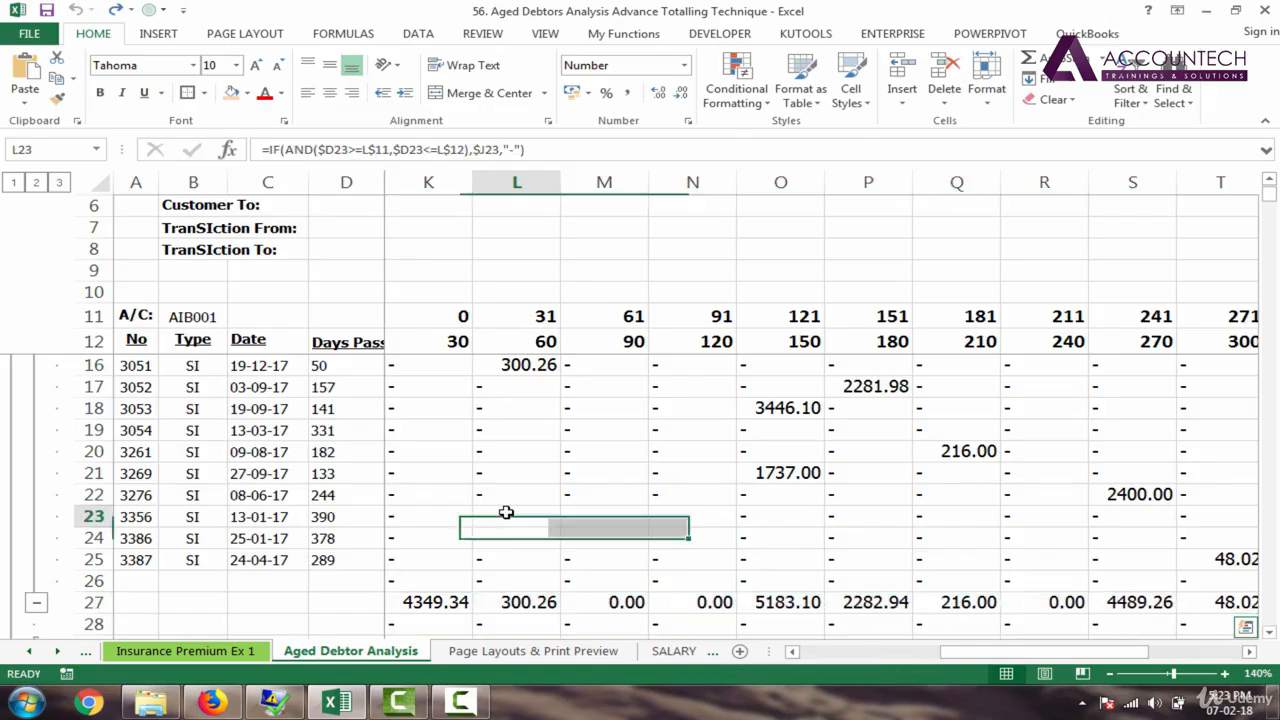
Step: Move through the sheet to review the A/C: header rows and ageing bucket amounts
key(Left)
key(Left)
key(Left)
key(Left)
key(Left)
key(Left)
key(Left)
key(Left)
key(Left)
key(Left)
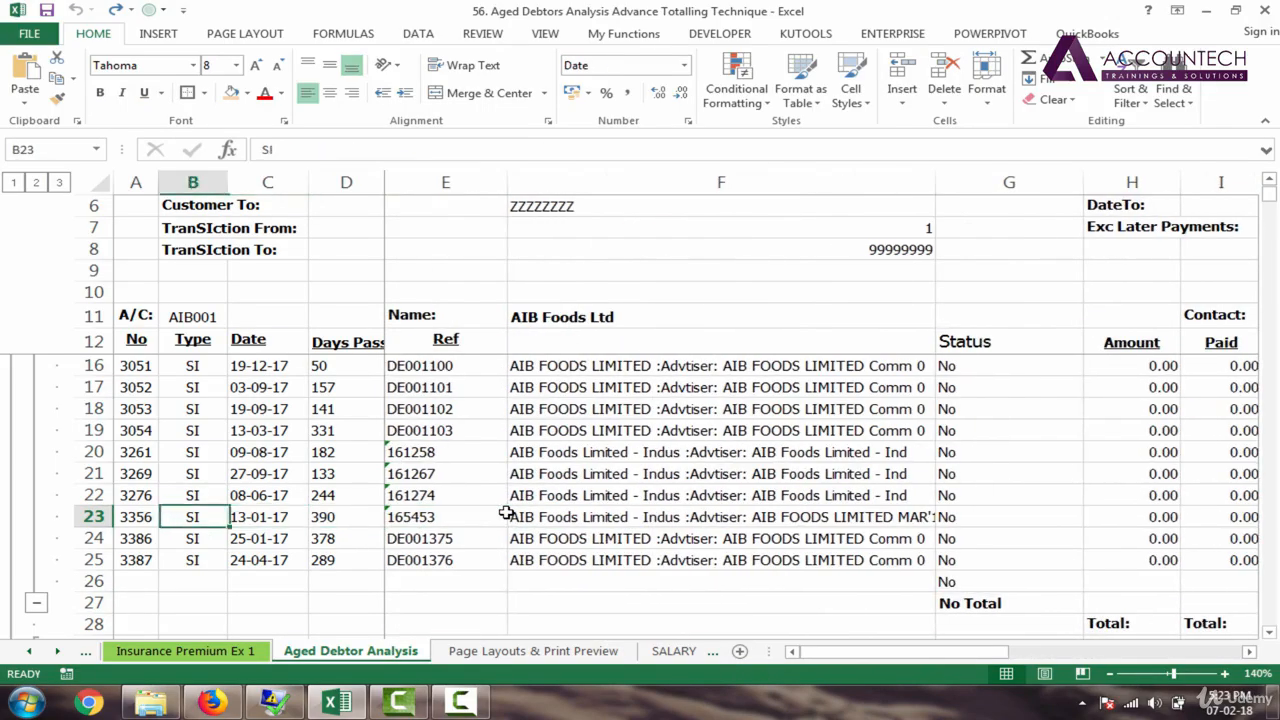
key(Left)
key(Right)
key(Right)
key(Right)
key(Right)
key(Down)
key(Down)
key(Down)
key(Down)
key(Down)
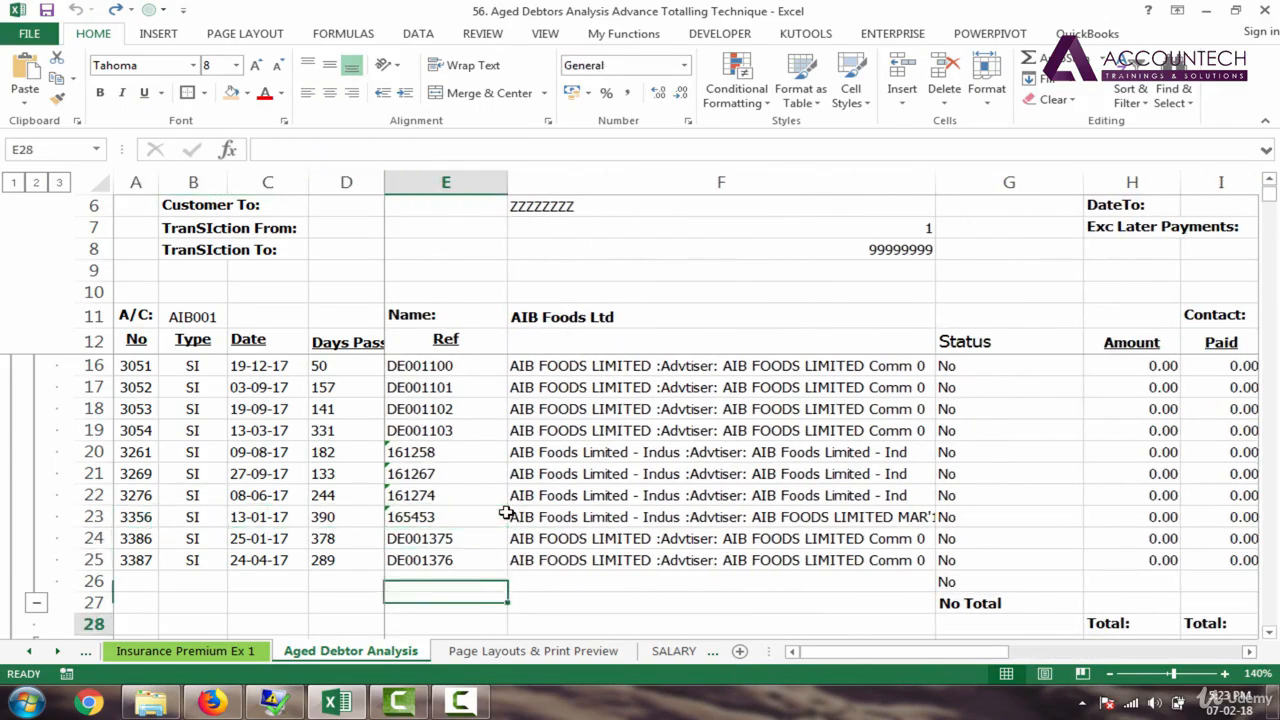
key(Down)
key(Down)
key(Down)
key(Down)
key(Down)
key(Down)
key(Down)
key(Down)
key(Down)
key(Down)
key(Down)
key(Down)
key(Down)
key(Down)
key(Down)
key(Down)
key(Down)
key(Down)
key(Down)
key(Down)
key(Right)
key(Right)
key(Right)
key(Right)
key(Right)
key(Right)
key(Right)
key(Right)
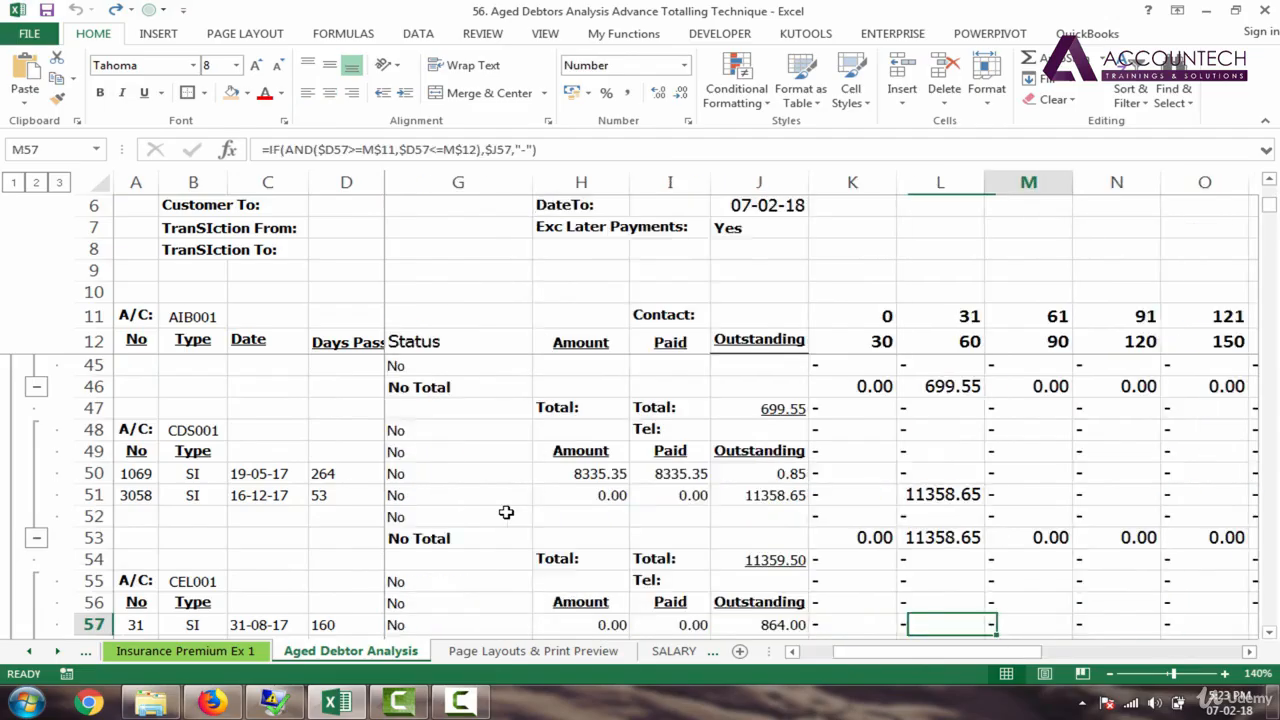
key(Right)
key(Right)
key(Right)
key(Right)
key(Right)
key(Right)
key(Home)
key(Up)
key(Up)
key(Up)
key(Up)
key(Up)
key(Up)
key(Up)
key(Up)
key(Up)
key(Up)
key(Up)
key(Up)
key(Up)
key(Up)
key(Up)
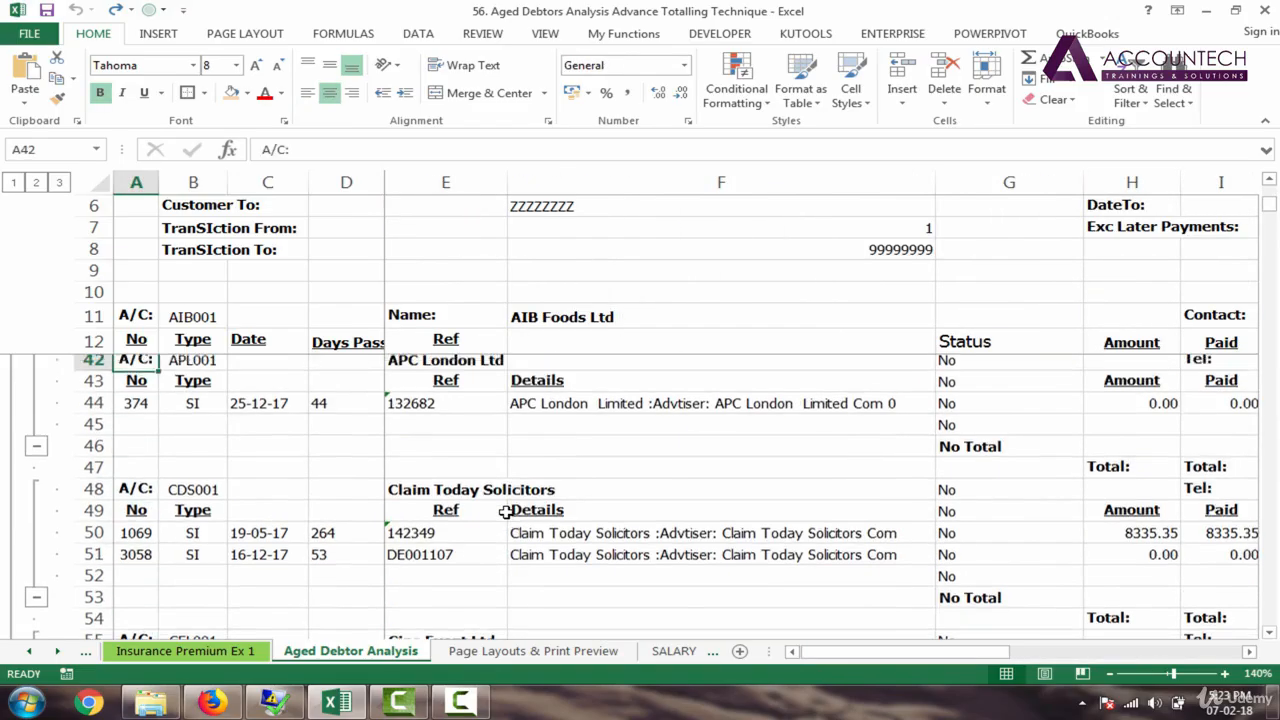
key(Up)
key(Up)
key(Up)
key(Up)
key(Up)
key(Up)
key(Up)
key(Up)
key(Up)
key(Up)
key(Up)
key(Up)
key(Up)
key(Up)
key(Up)
key(Up)
key(Up)
key(Up)
key(Up)
key(Up)
key(Right)
key(Right)
key(Right)
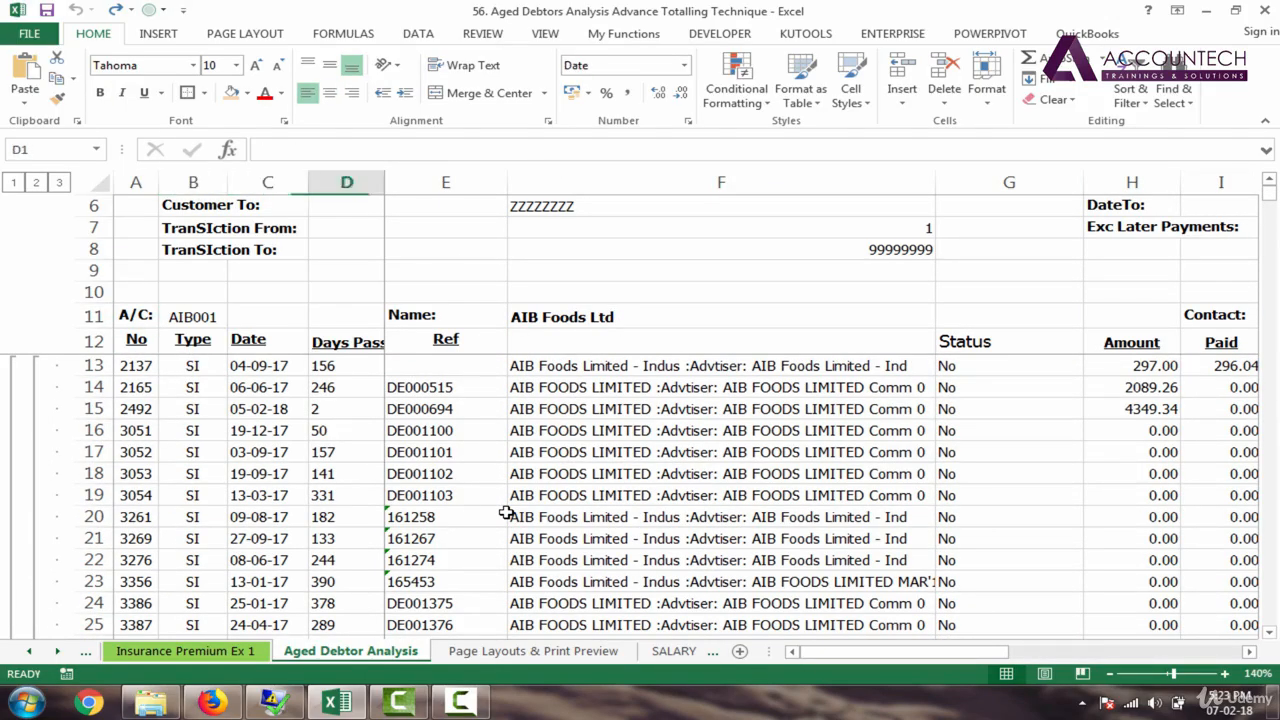
key(Right)
key(Right)
key(Right)
key(Right)
key(Right)
key(Right)
key(Right)
key(Right)
key(Right)
key(Right)
key(Right)
key(Right)
key(Right)
key(Right)
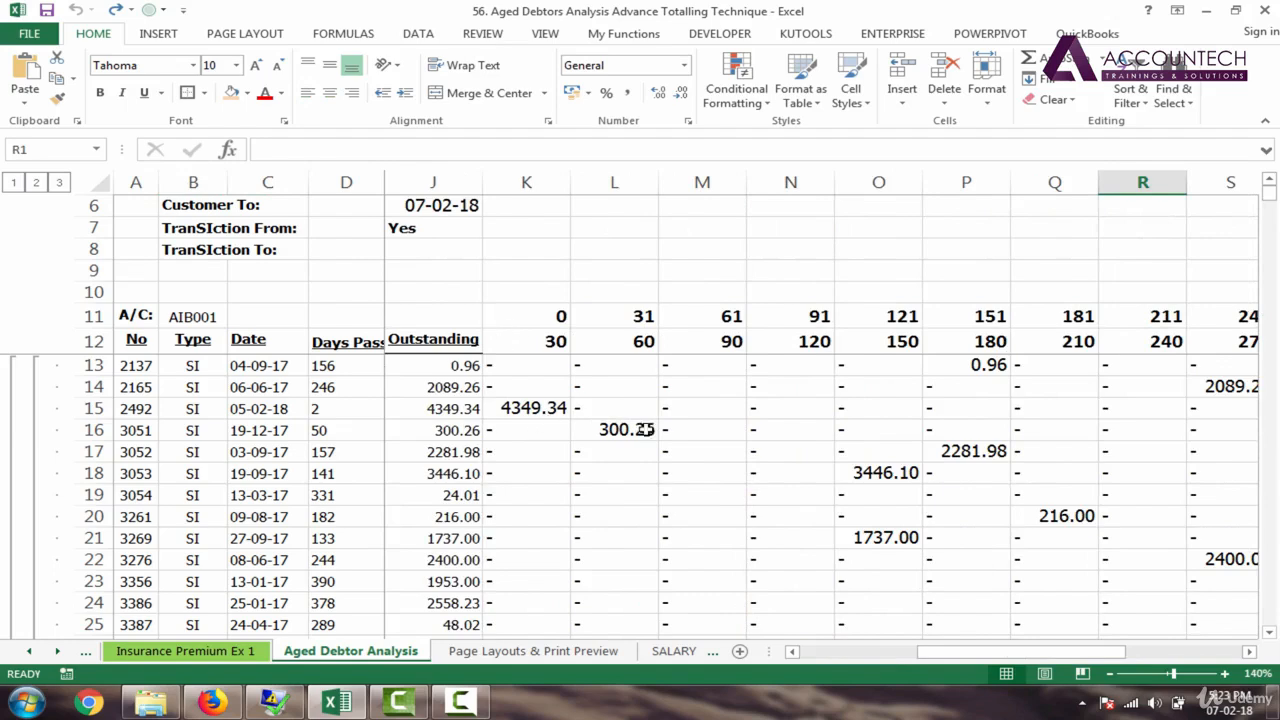
Step: Apply Comma Style (Accounting) to the ageing bucket columns K through Y
click(510, 415)
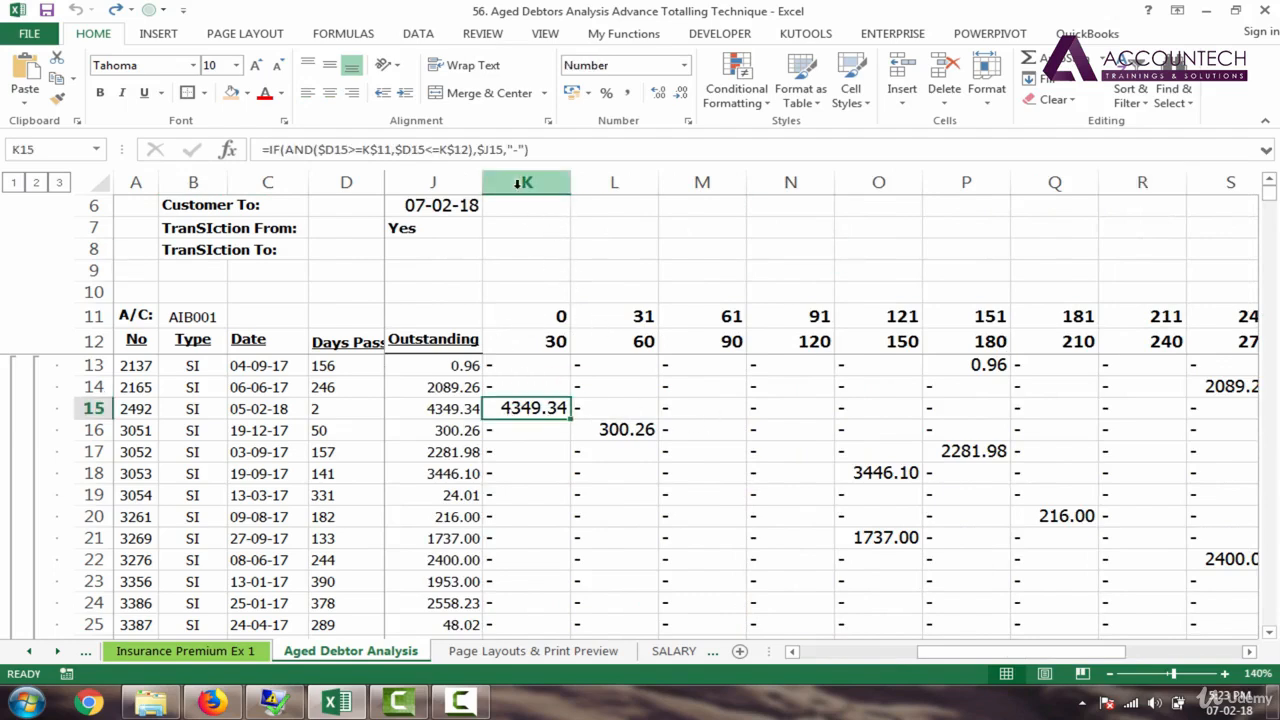
drag(521, 186, 1086, 198)
click(626, 93)
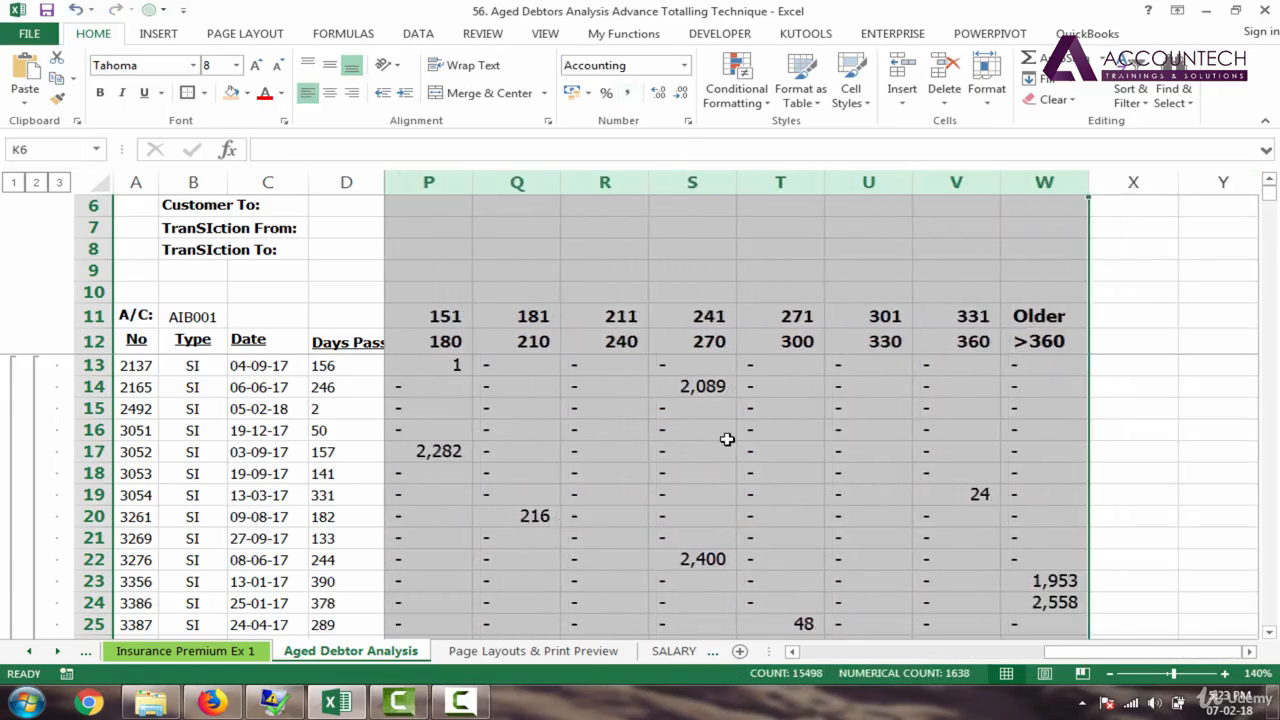
drag(1120, 653, 943, 672)
Step: Check the row 27 subtotals K27:P27 showing 4,349, 300, 5,183 and 2,283
scroll(906, 586, right, 1)
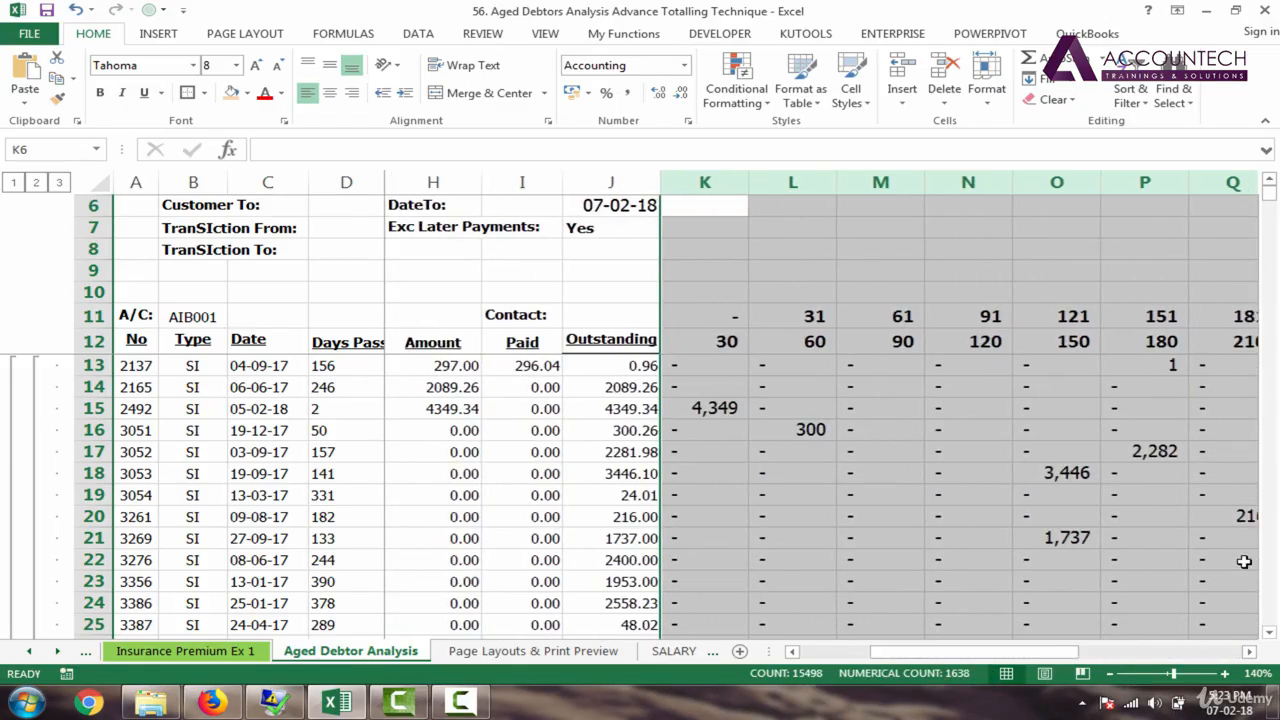
drag(1270, 195, 1270, 188)
click(731, 369)
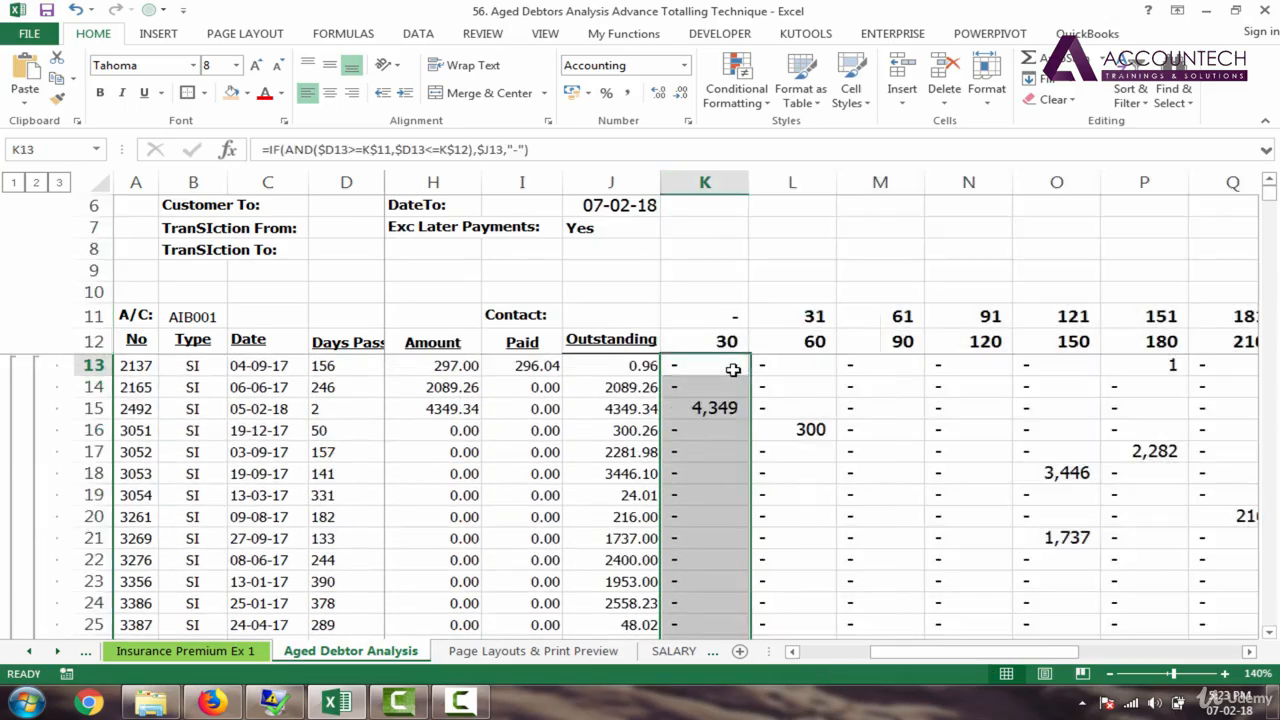
key(Down)
key(Down)
key(Down)
key(Down)
key(Down)
key(Down)
key(Down)
key(Down)
key(Down)
key(Down)
key(Down)
key(Down)
key(Down)
key(Down)
key(Down)
key(Down)
key(Down)
key(Down)
key(Down)
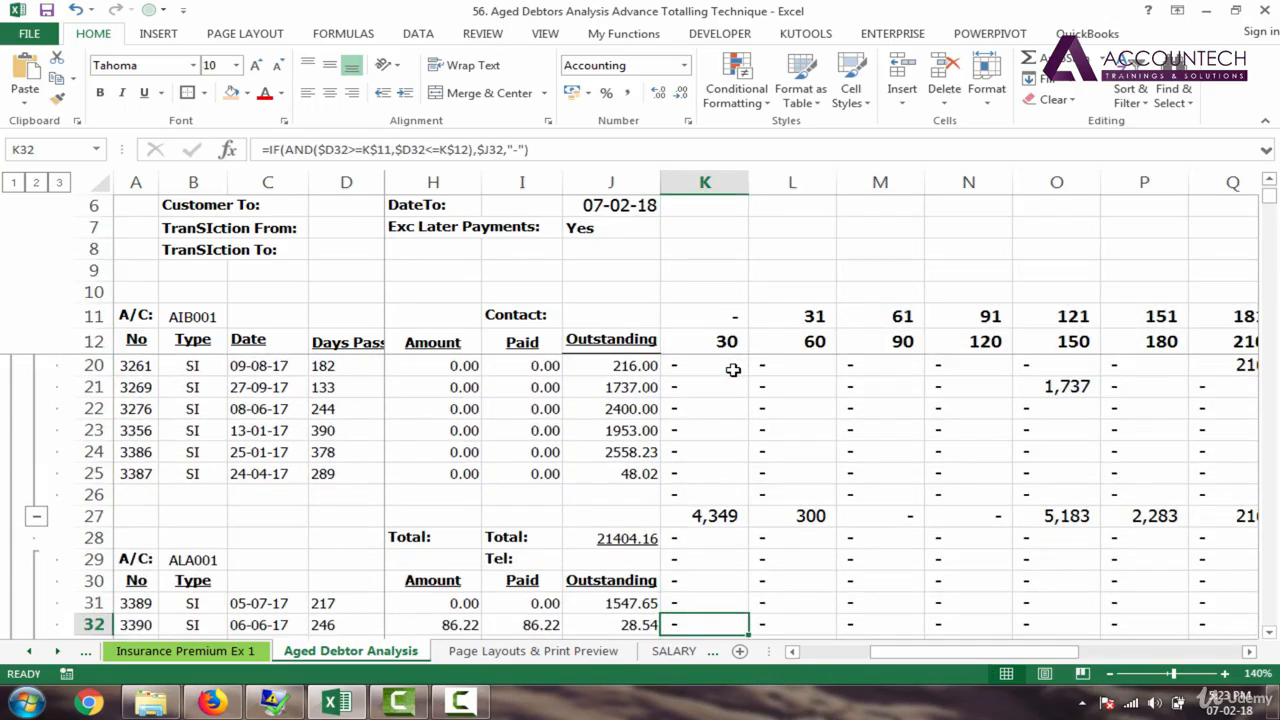
drag(703, 514, 1152, 515)
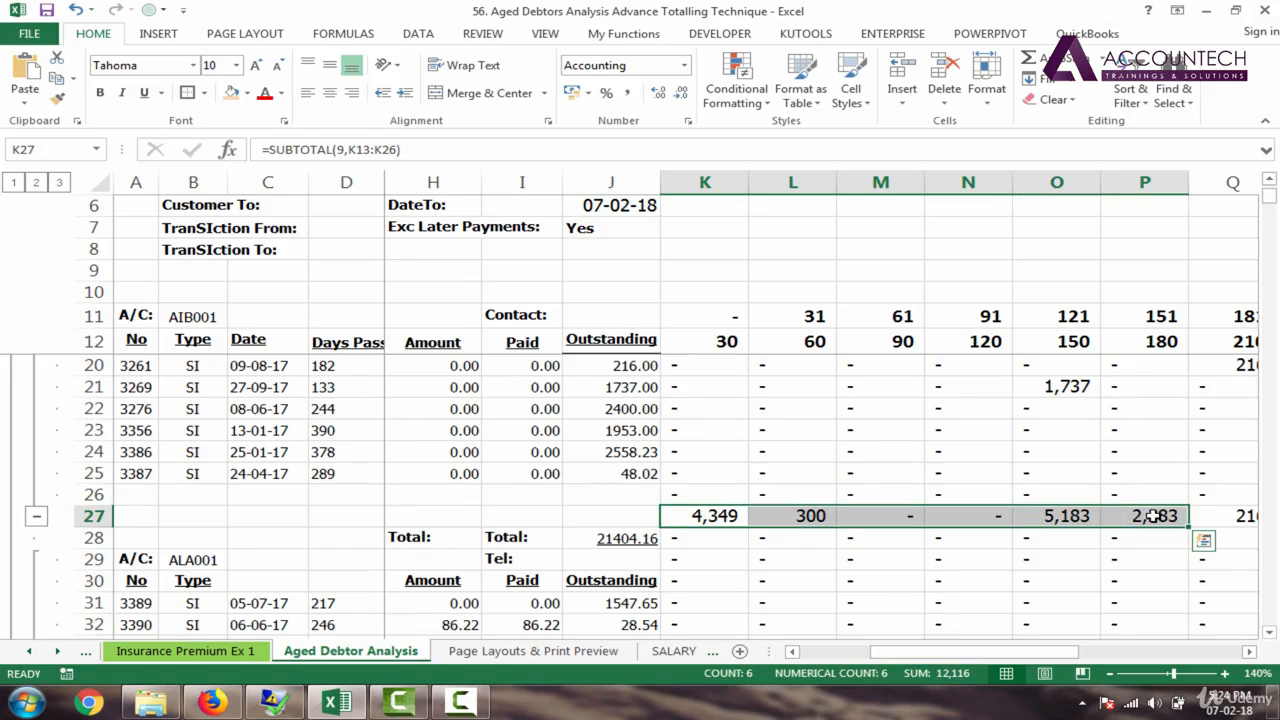
click(712, 409)
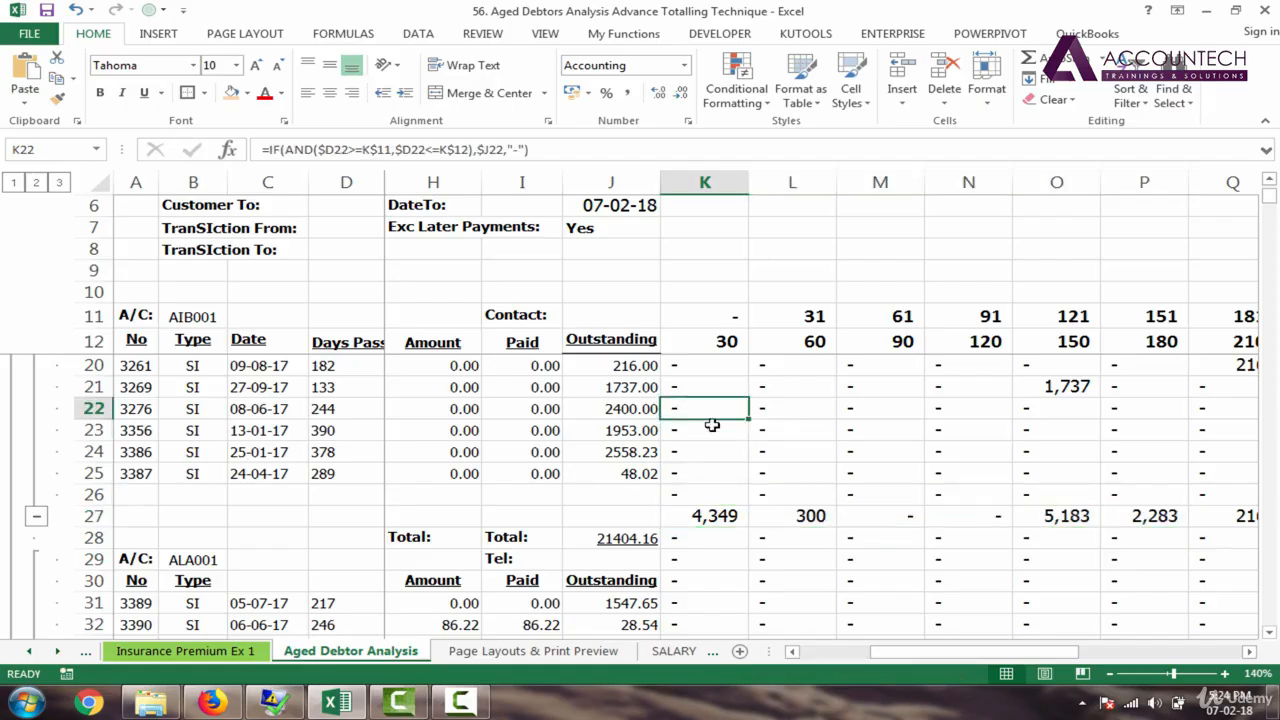
click(716, 521)
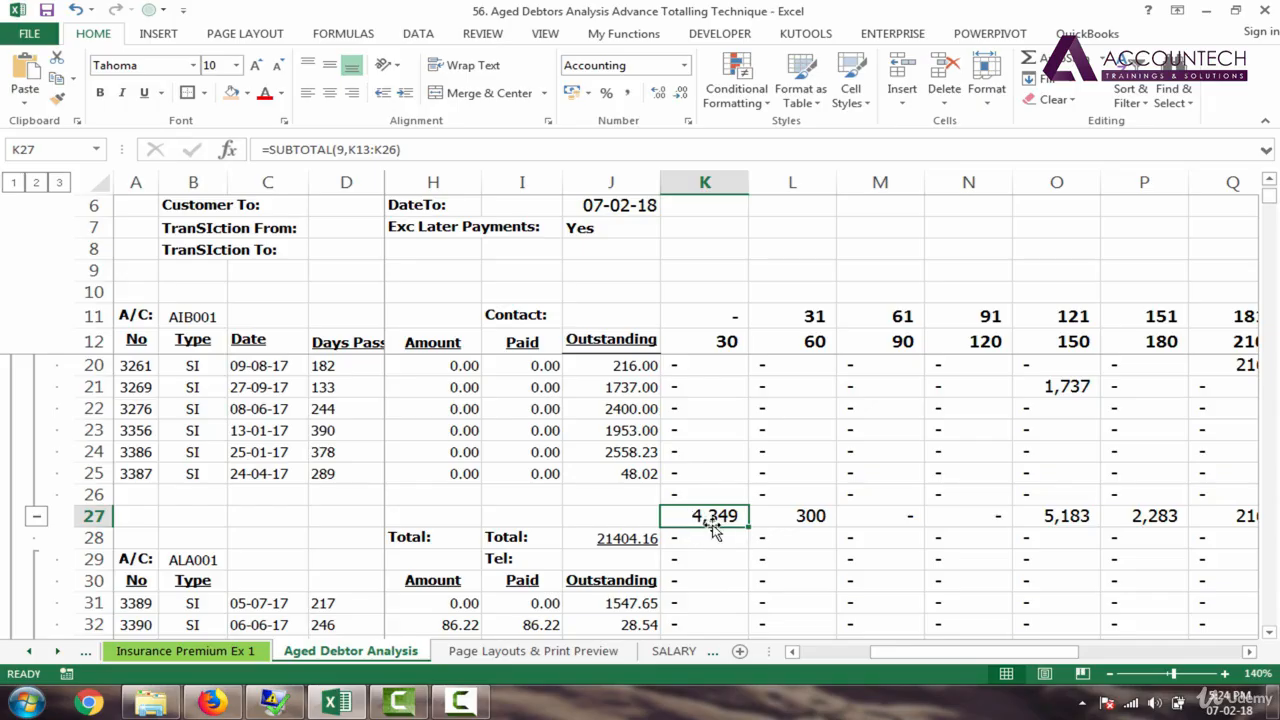
click(806, 516)
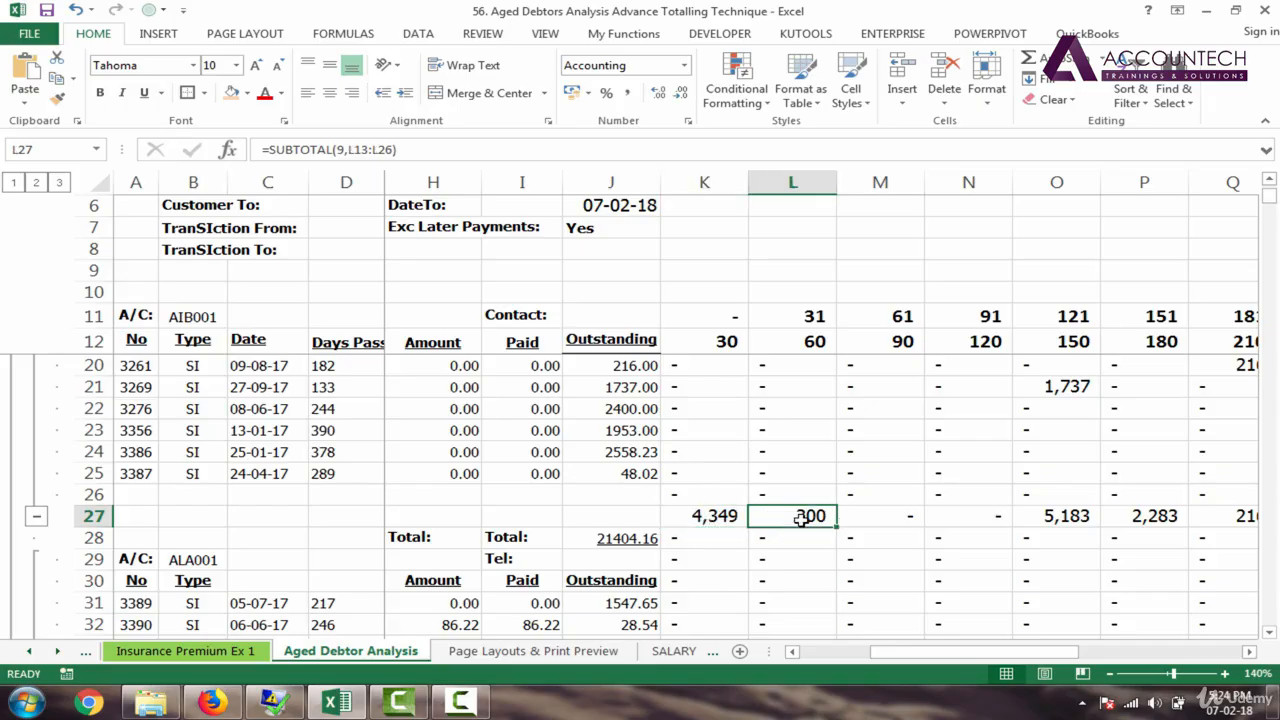
click(893, 517)
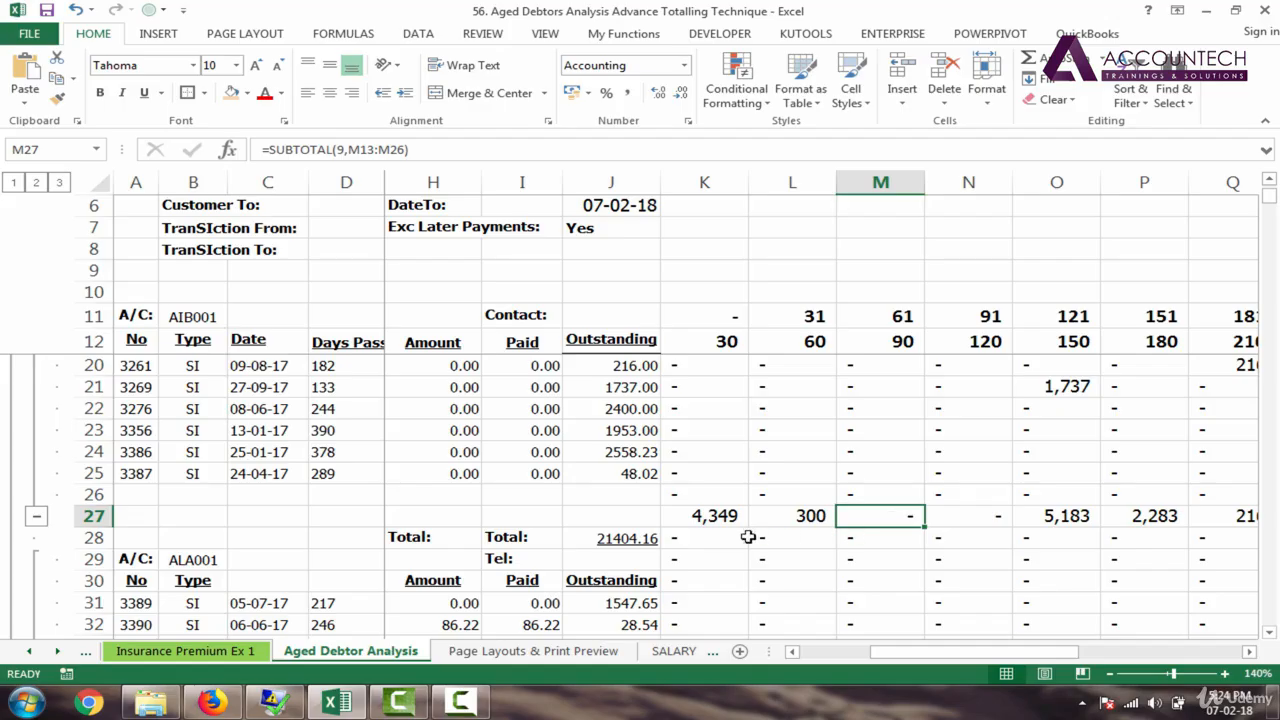
click(740, 92)
mouse_move(826, 137)
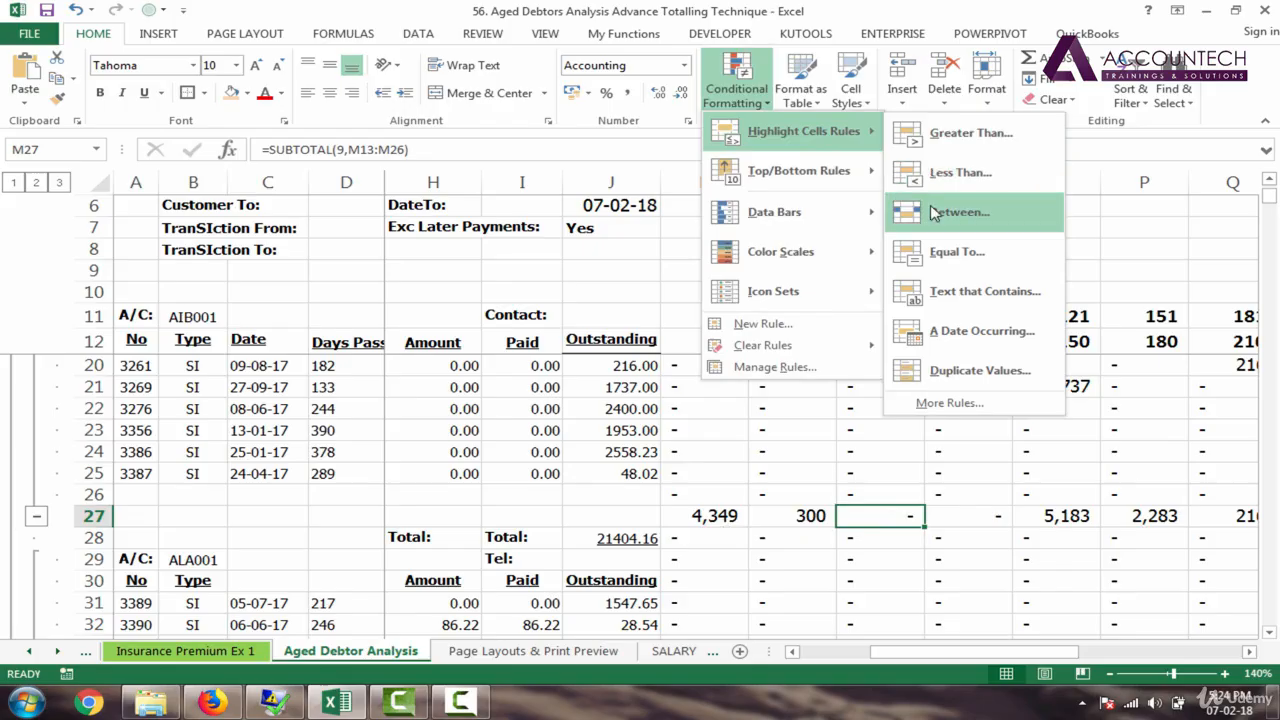
click(810, 497)
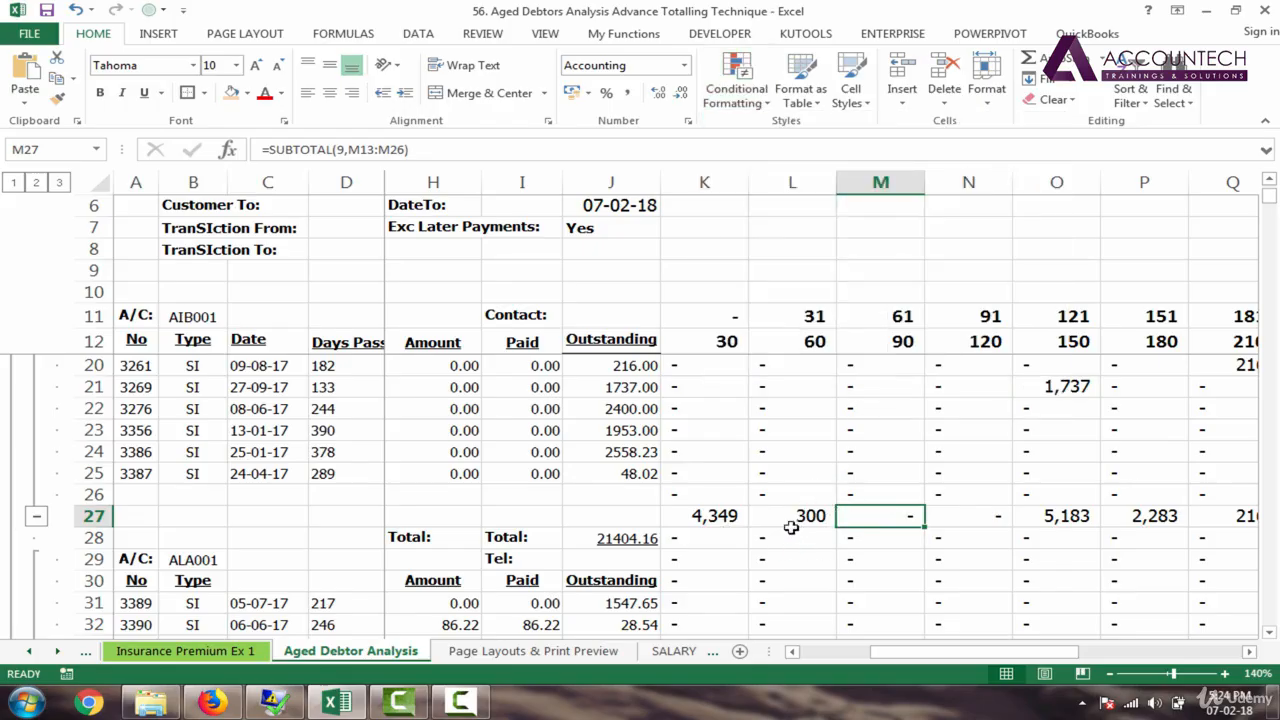
click(713, 515)
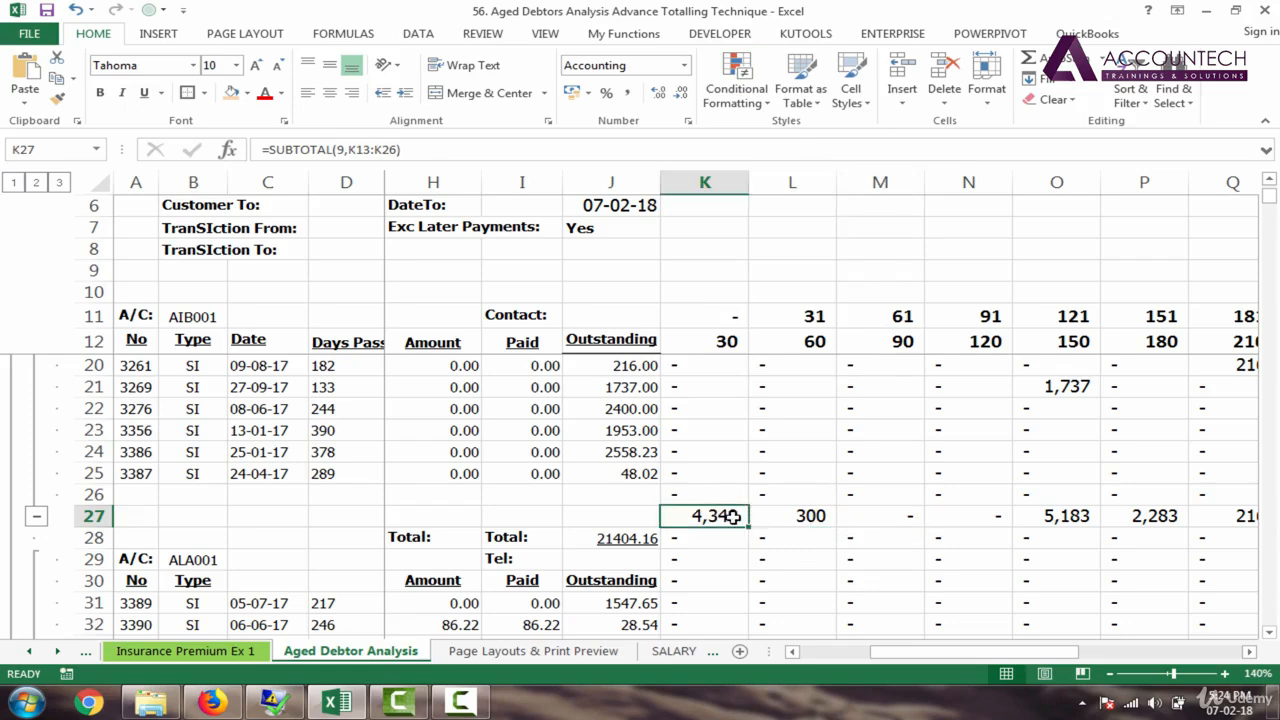
double_click(736, 515)
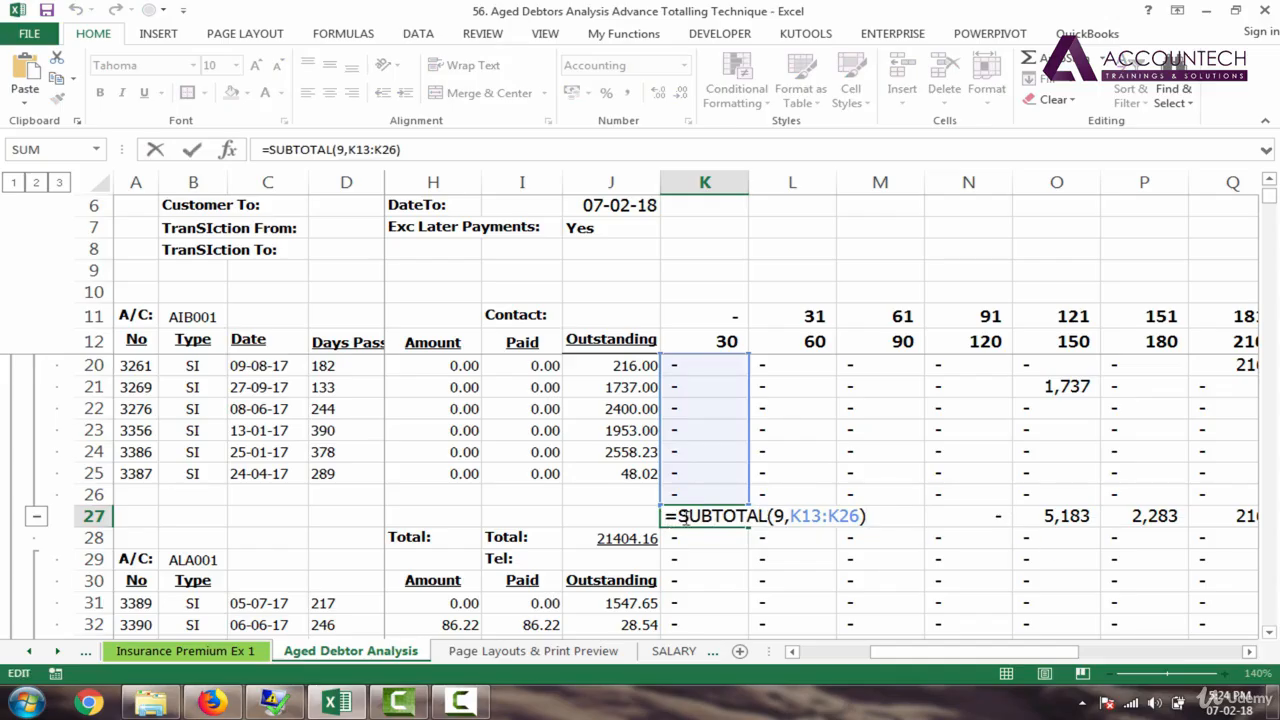
key(ctrl+Return)
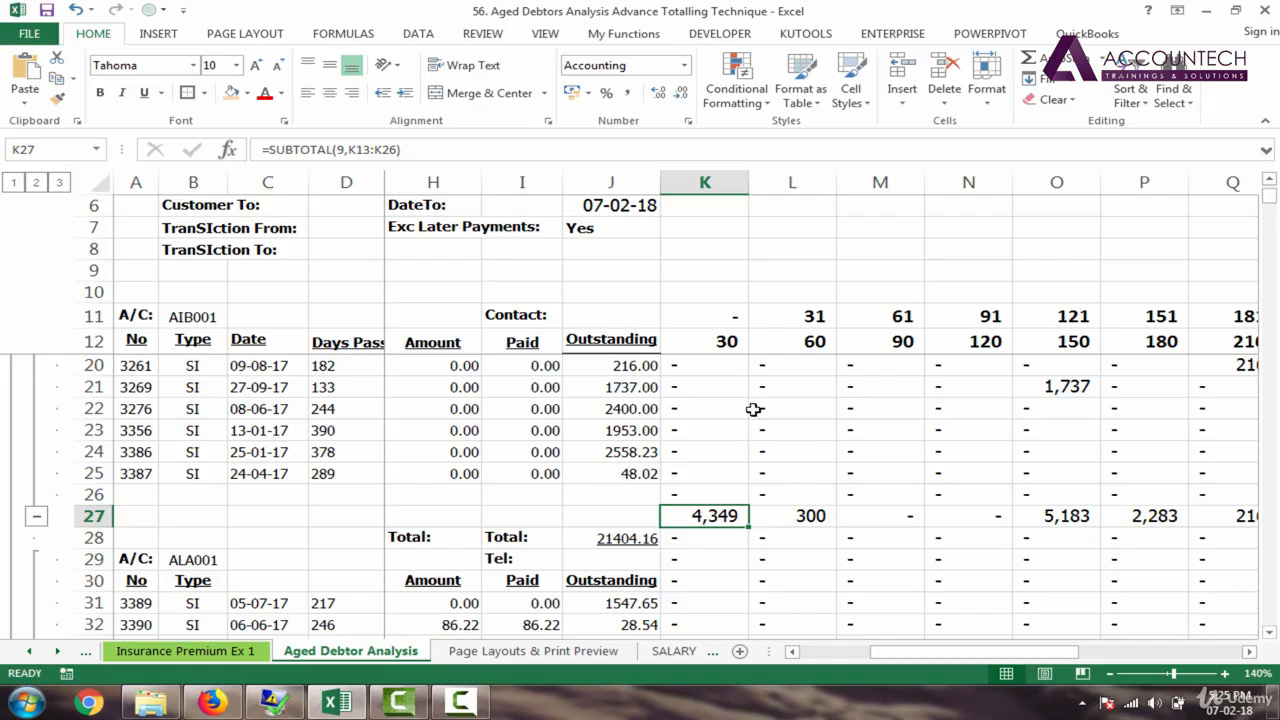
click(728, 391)
Step: Set up Replace on columns K–W to search formulas for =subtotal(*), with extra options shown
drag(713, 177, 1146, 200)
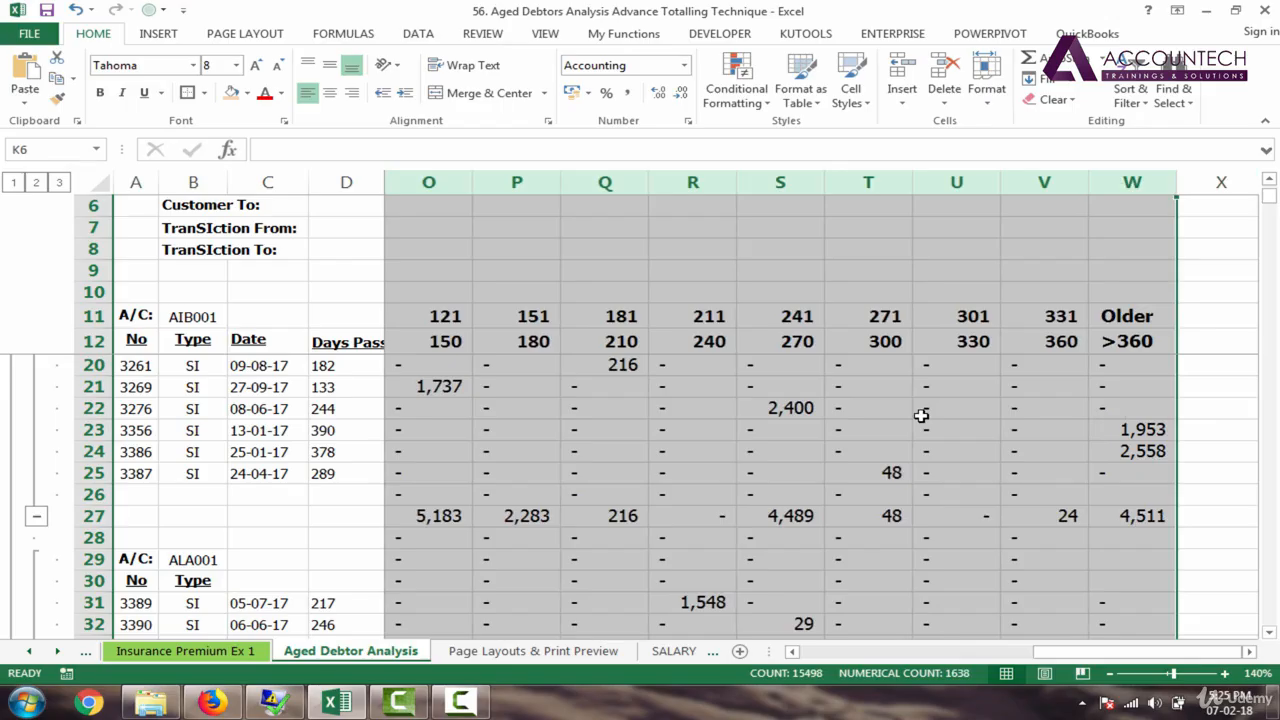
key(ctrl+f)
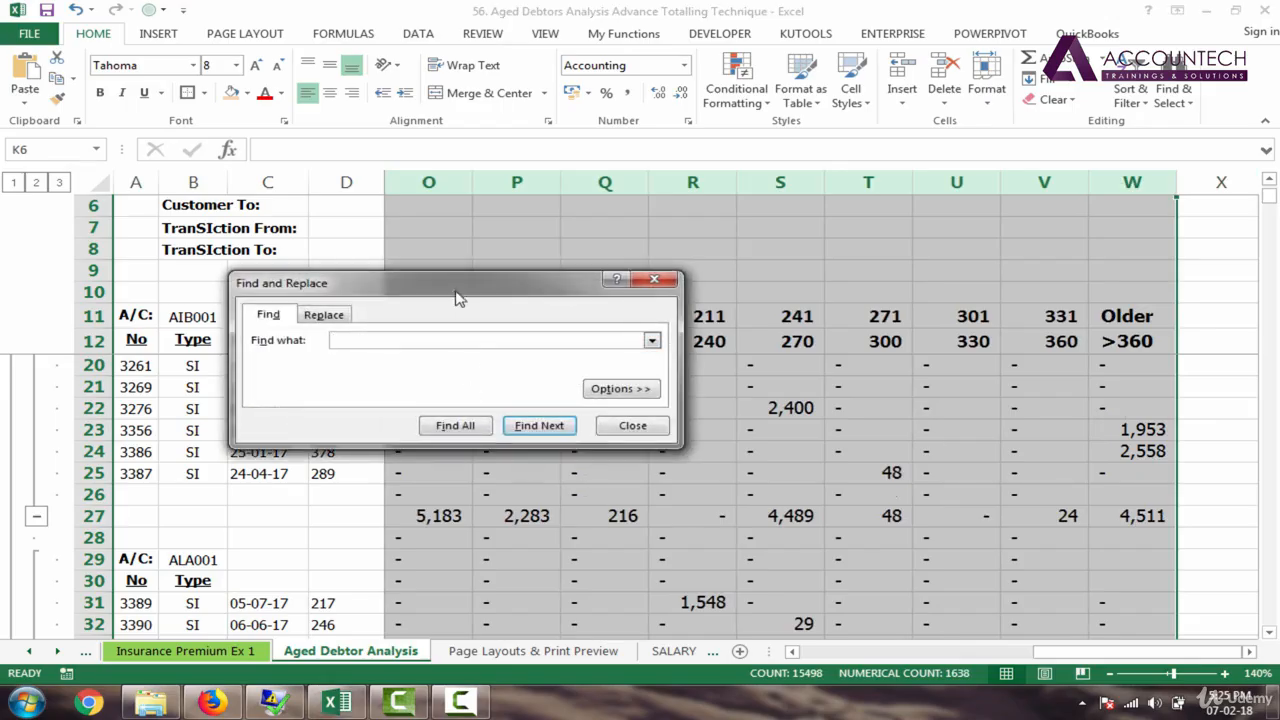
drag(457, 297, 768, 246)
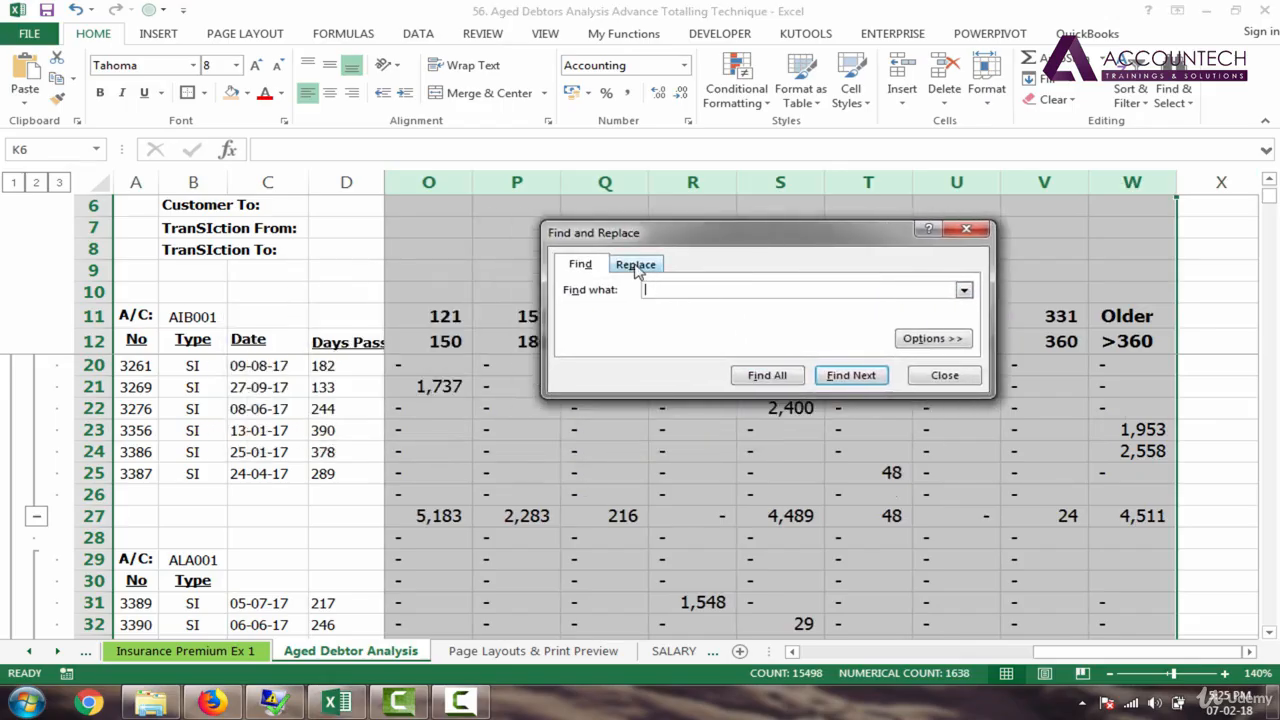
click(636, 266)
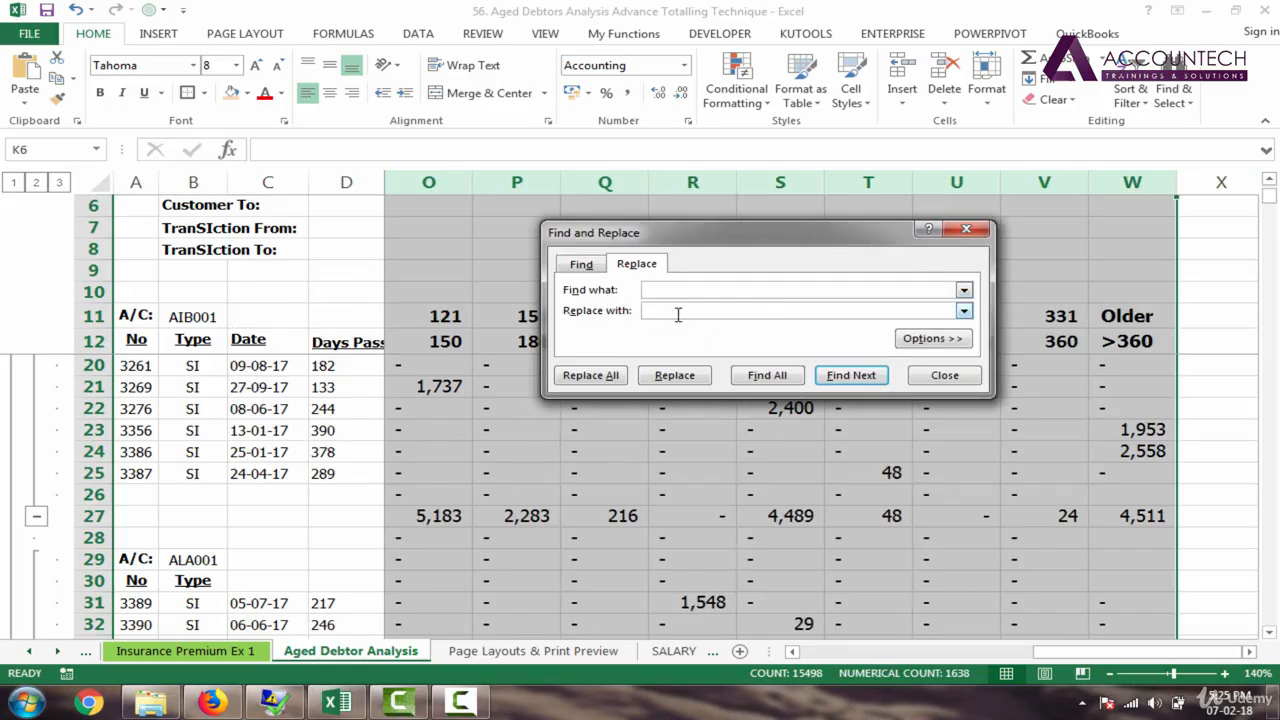
click(672, 312)
click(756, 290)
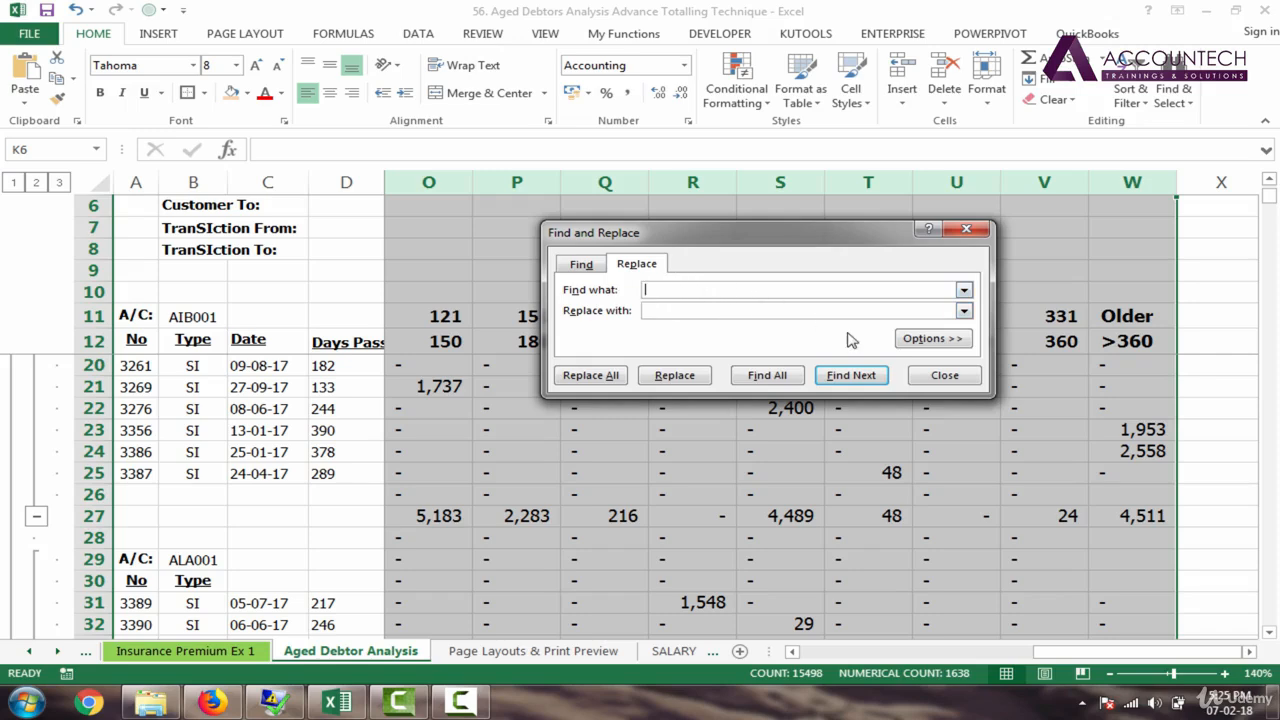
click(943, 345)
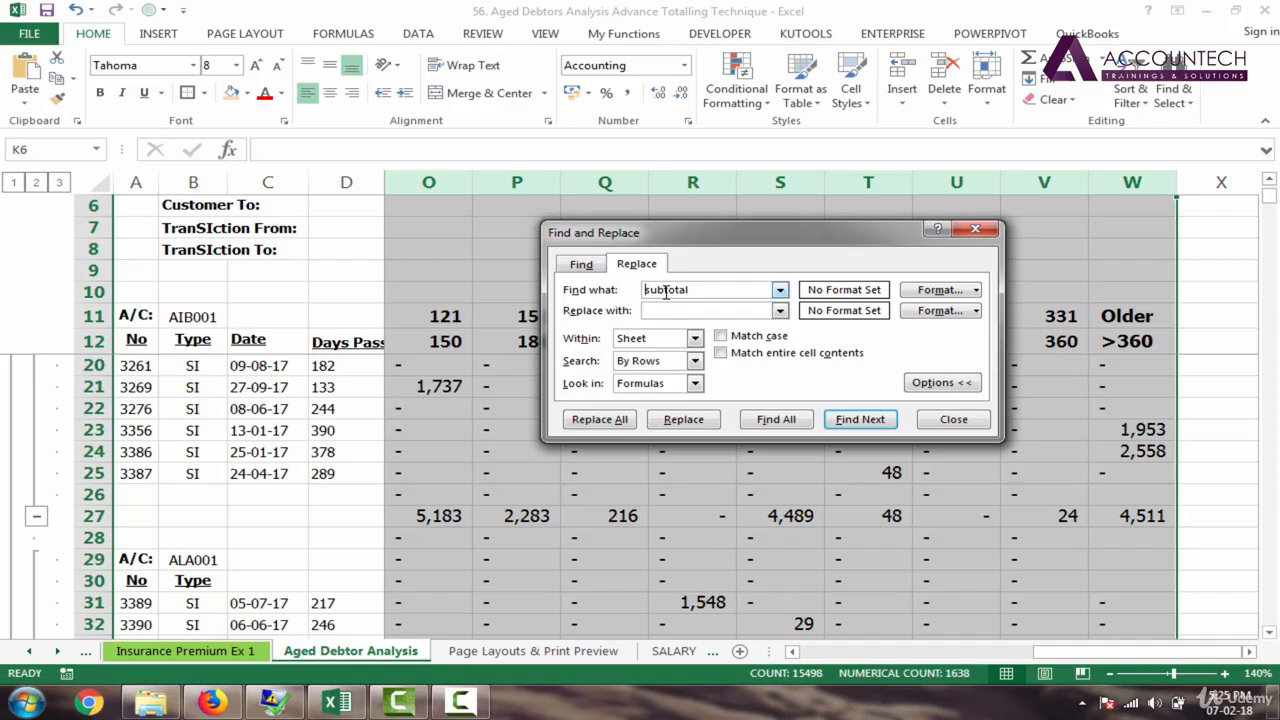
text(=)
click(668, 311)
Step: Set the replacement format to a light peach fill, thick top and bottom borders, and bold text
click(925, 314)
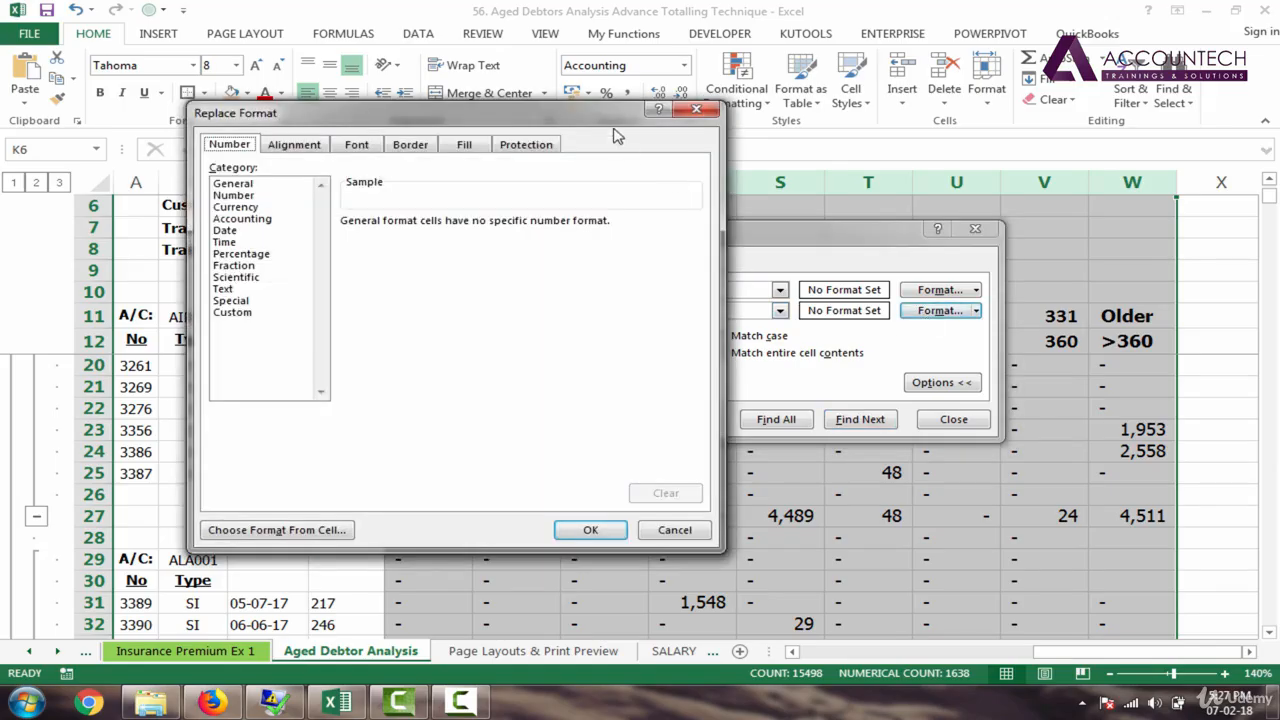
drag(612, 121, 806, 96)
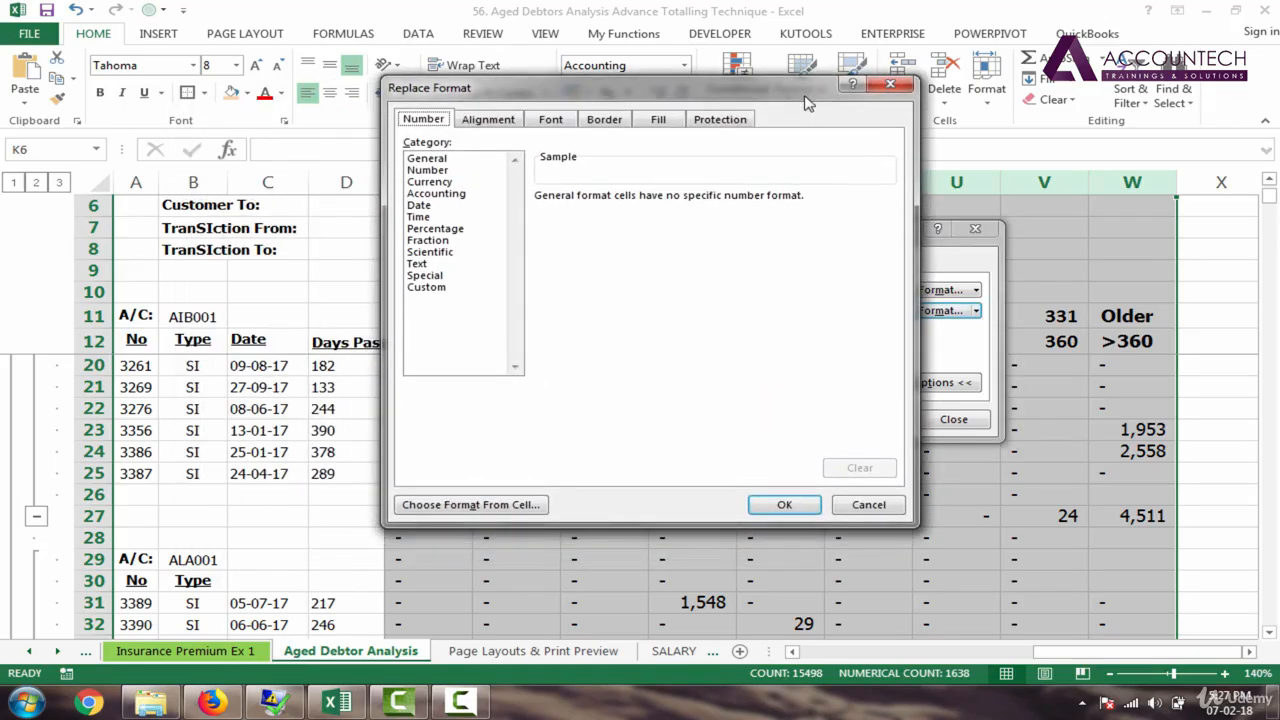
click(668, 122)
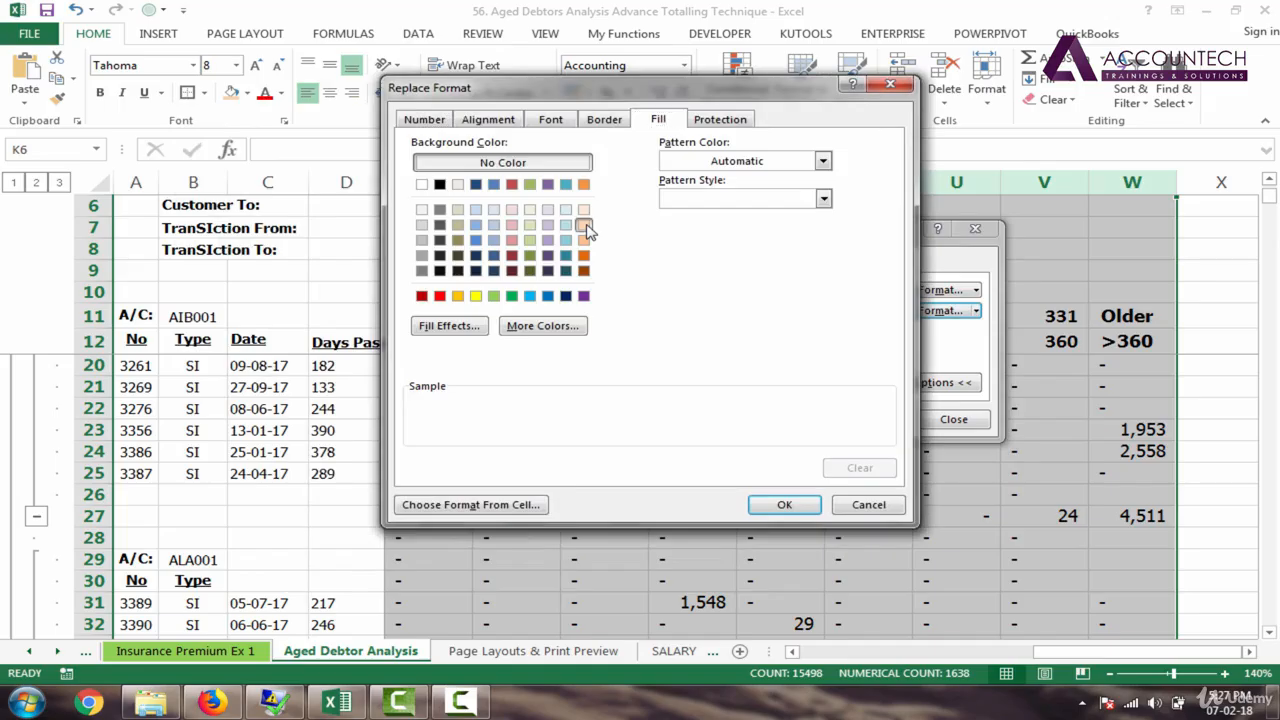
click(585, 226)
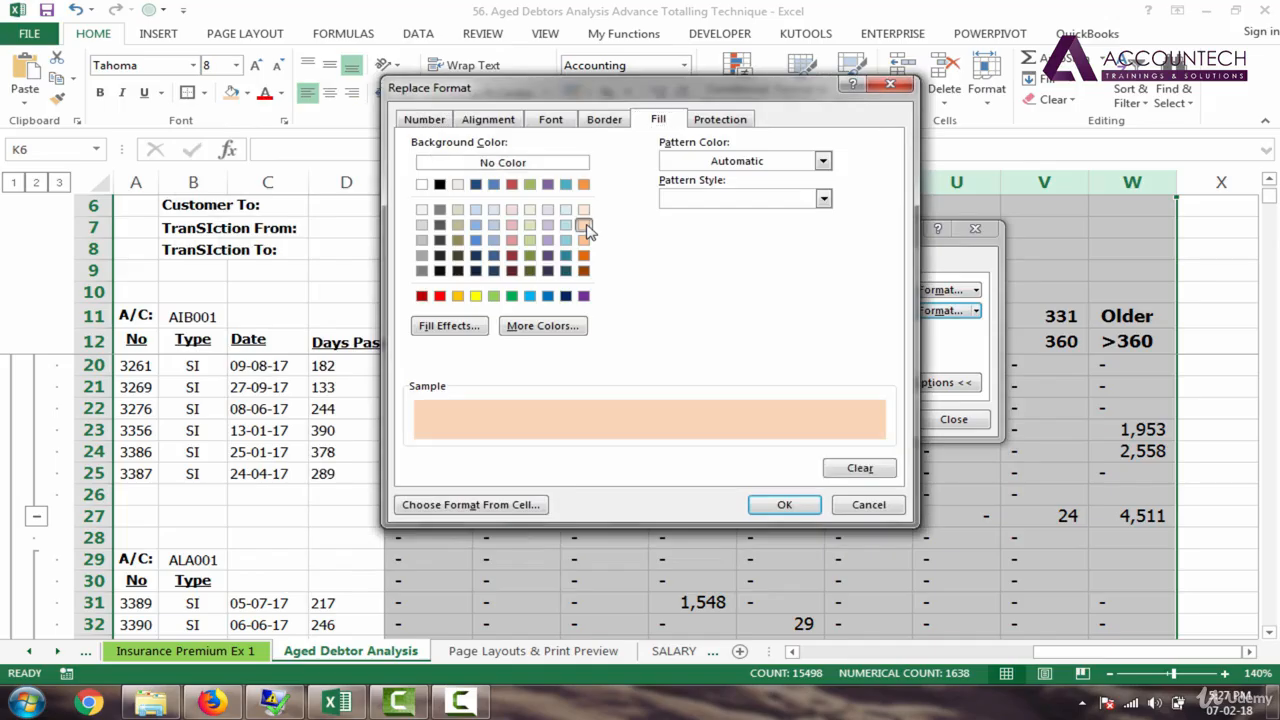
click(605, 122)
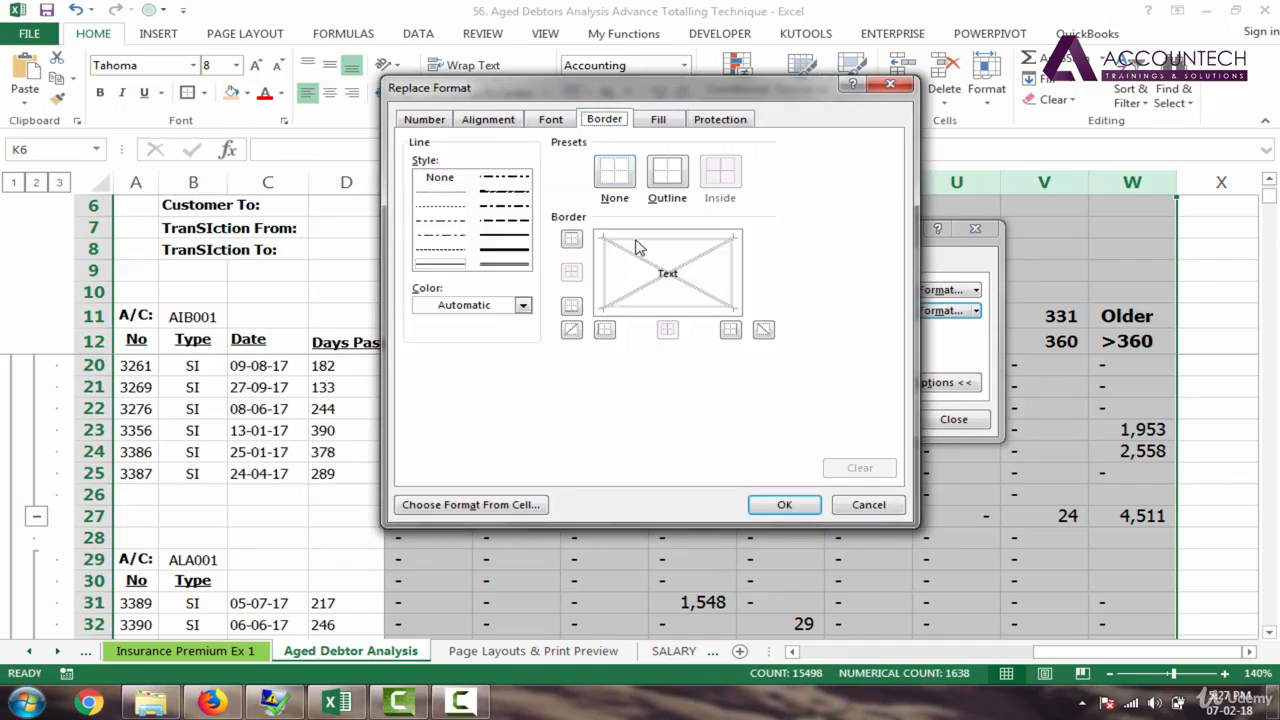
click(520, 238)
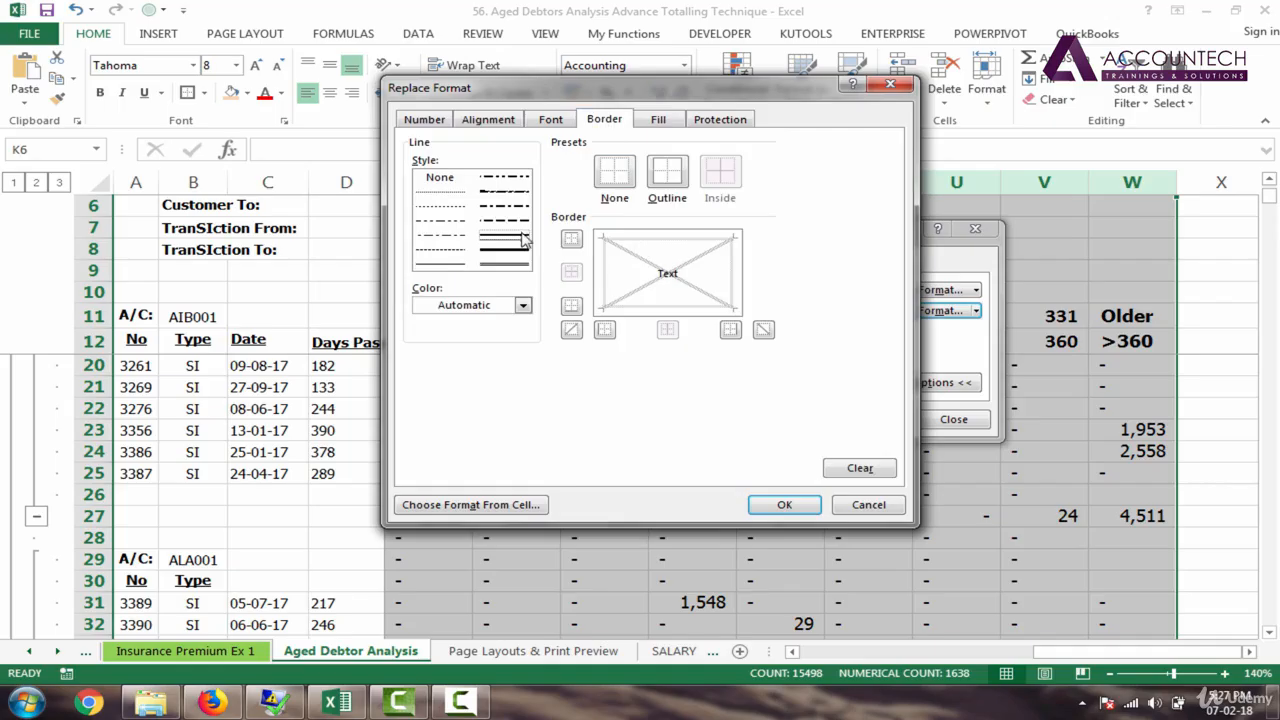
click(670, 238)
click(667, 306)
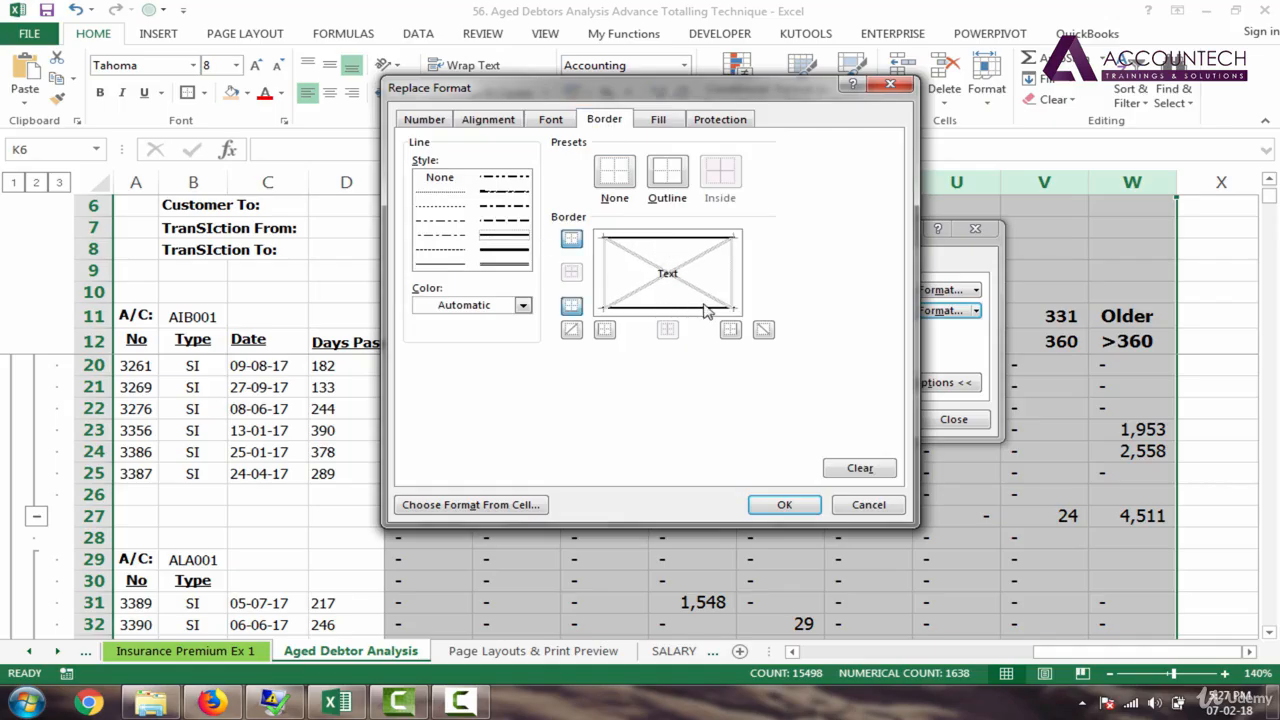
click(551, 120)
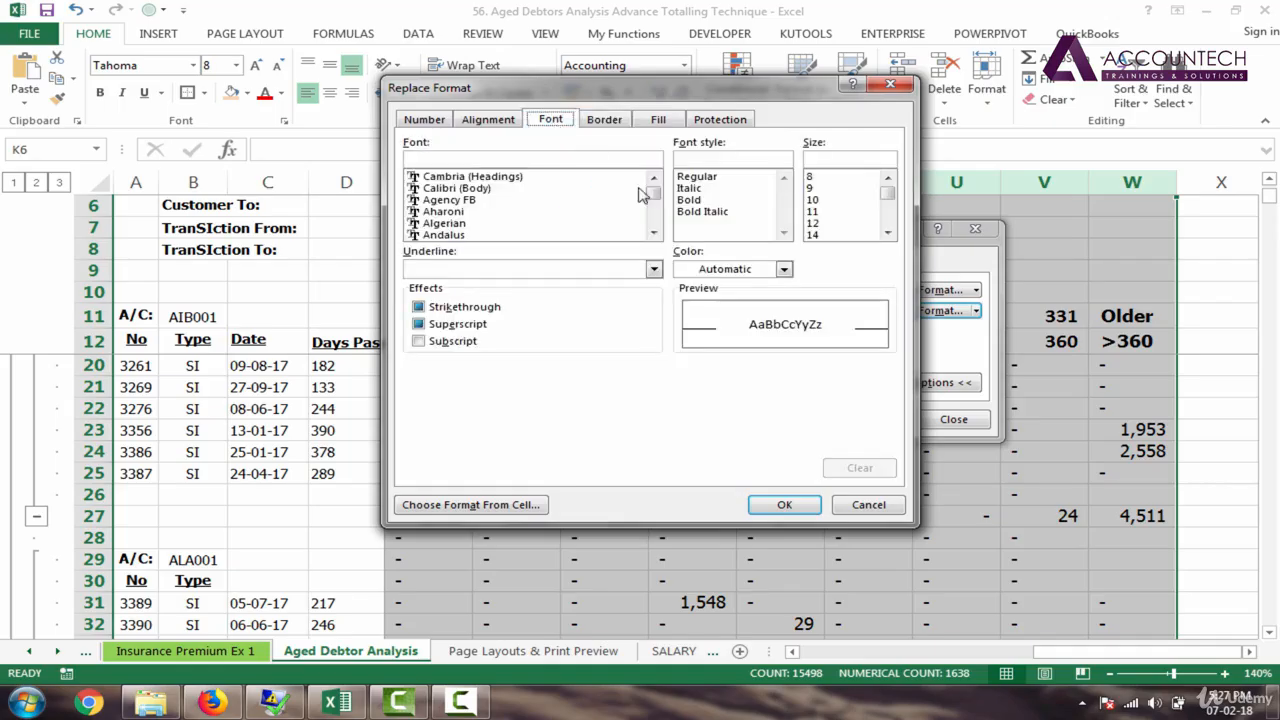
click(690, 200)
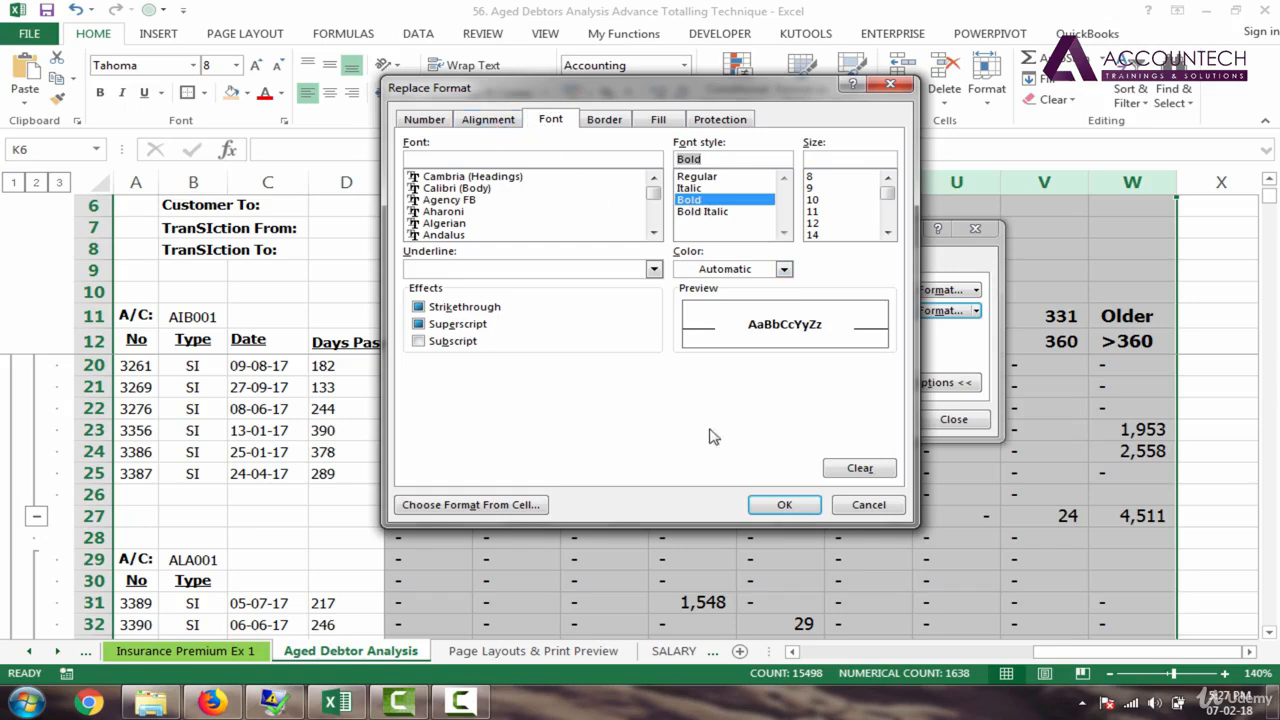
click(786, 507)
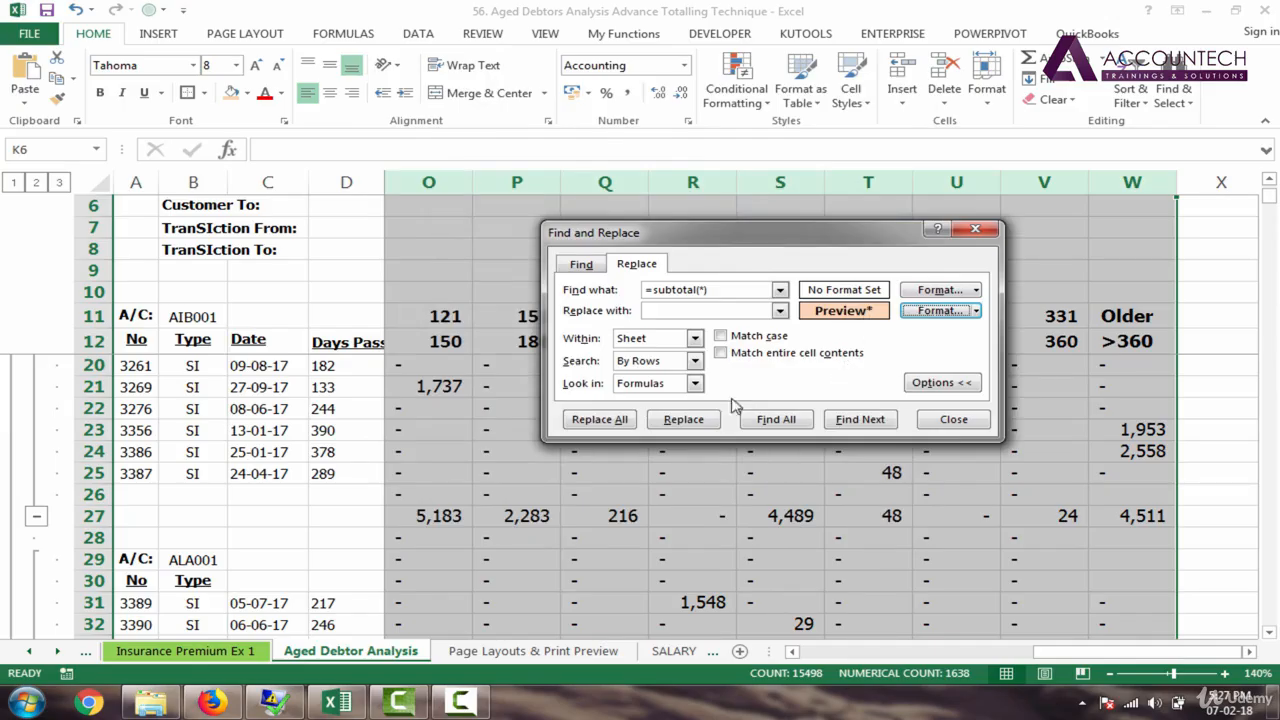
Step: Replace all 676 subtotal matches with the new format and close Find and Replace
click(600, 420)
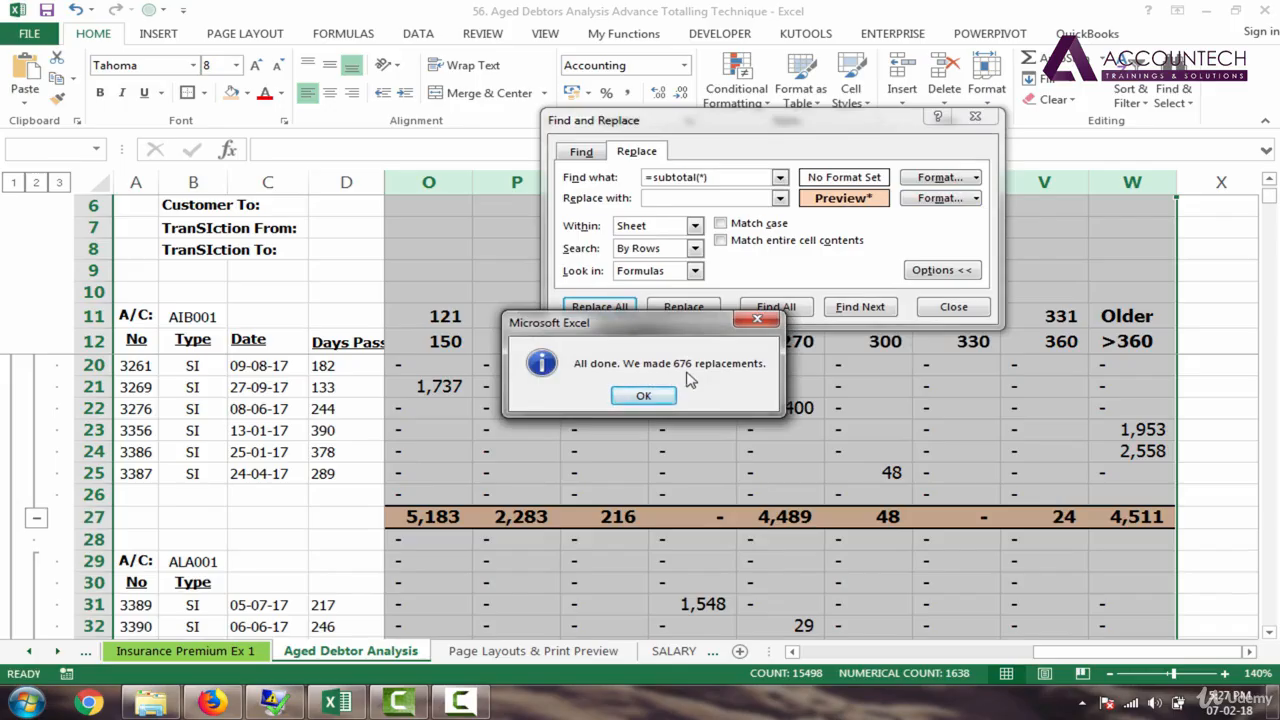
click(658, 398)
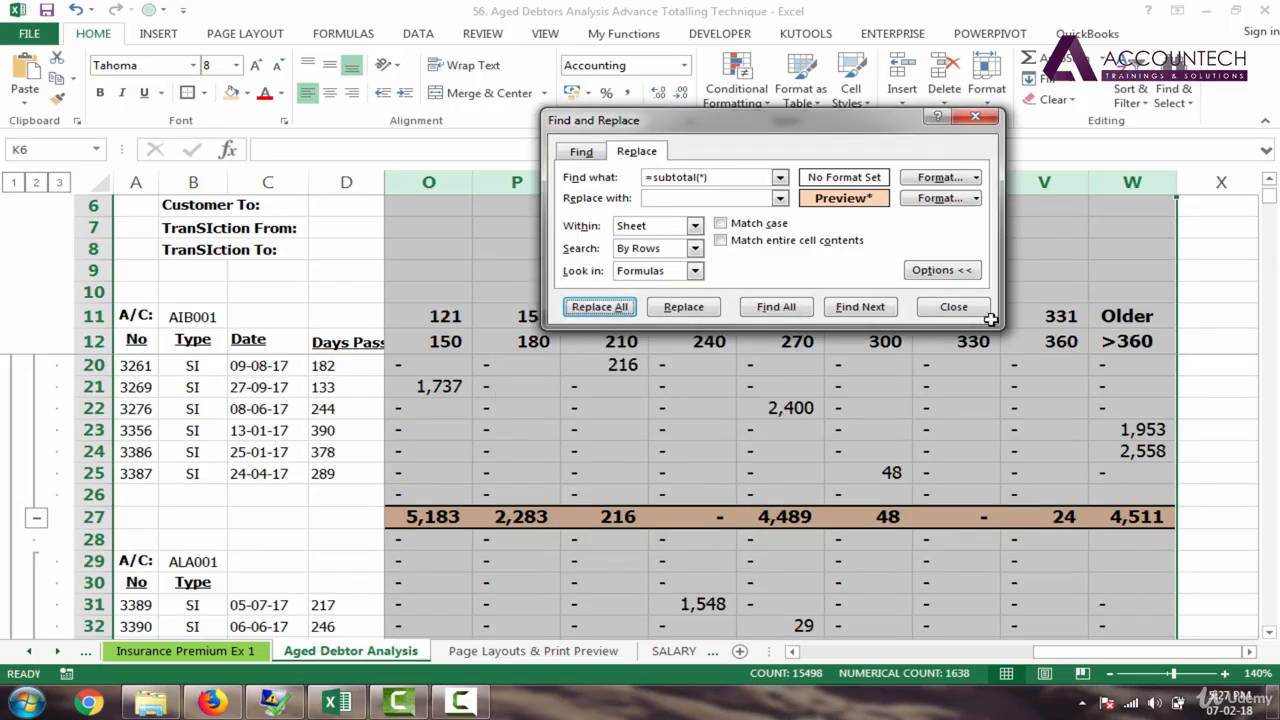
click(953, 307)
click(657, 437)
Step: Jump down column P through the subtotal rows to check the new formatting
key(Left)
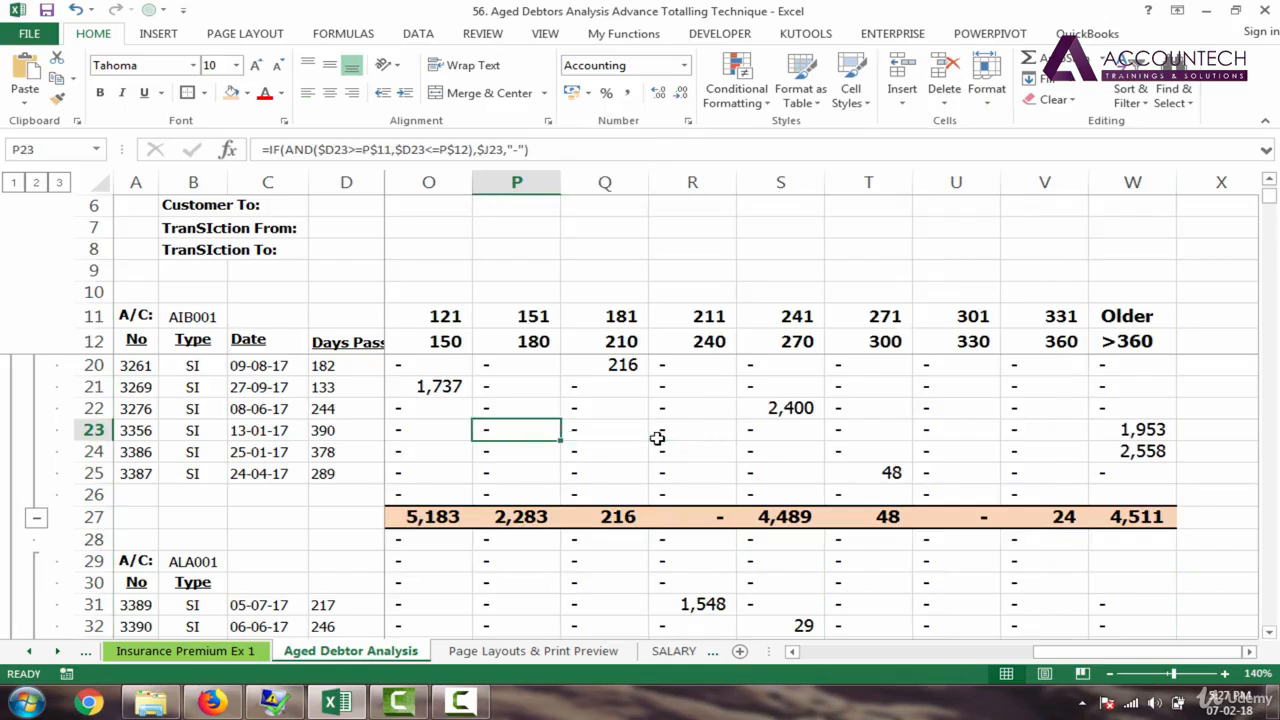
key(Up)
key(Up)
key(Up)
key(Up)
key(Up)
key(Up)
key(Up)
key(Up)
key(Up)
key(Up)
key(Up)
key(Up)
key(Up)
key(Up)
key(Up)
key(Up)
key(Up)
key(Down)
key(Down)
key(Down)
key(Down)
key(Down)
key(Down)
key(Down)
key(Down)
key(Down)
key(Down)
key(Down)
key(Down)
key(Down)
key(Down)
key(Down)
key(Down)
key(Down)
key(Down)
key(Down)
key(Down)
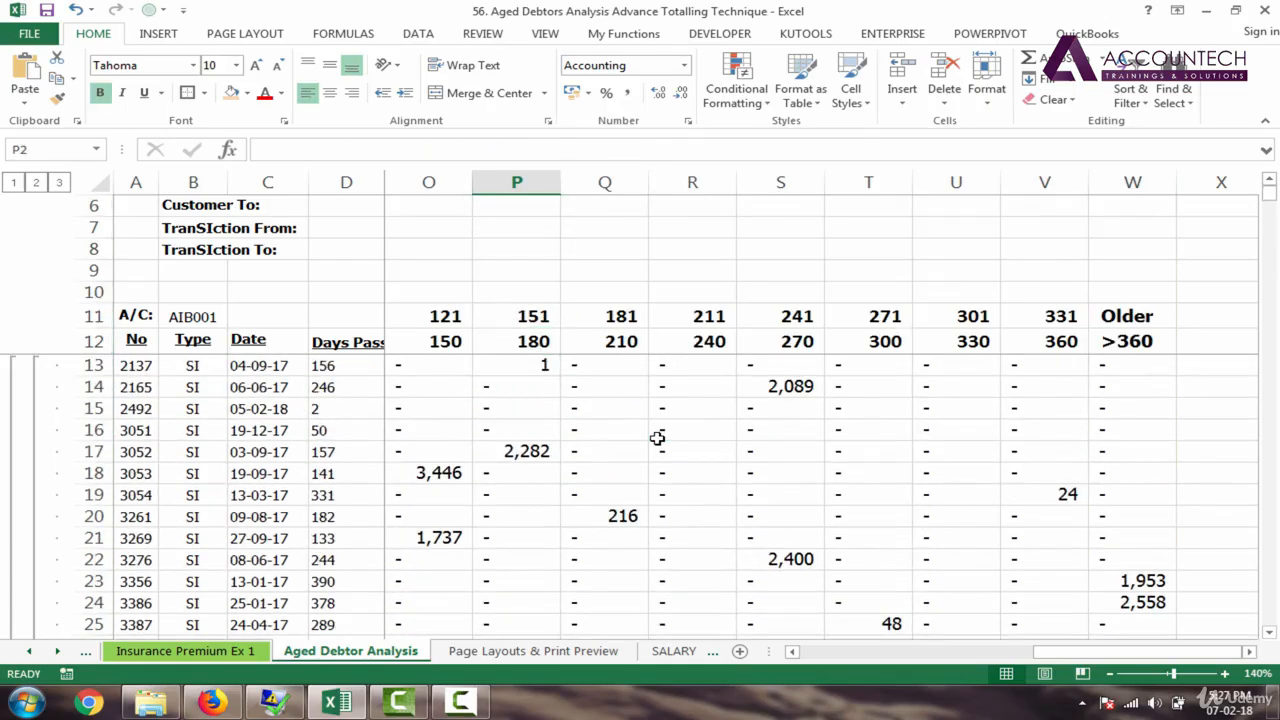
key(Down)
key(Down)
key(Down)
key(Down)
key(Down)
key(Down)
key(Down)
key(Down)
key(Down)
key(Down)
key(Down)
key(Down)
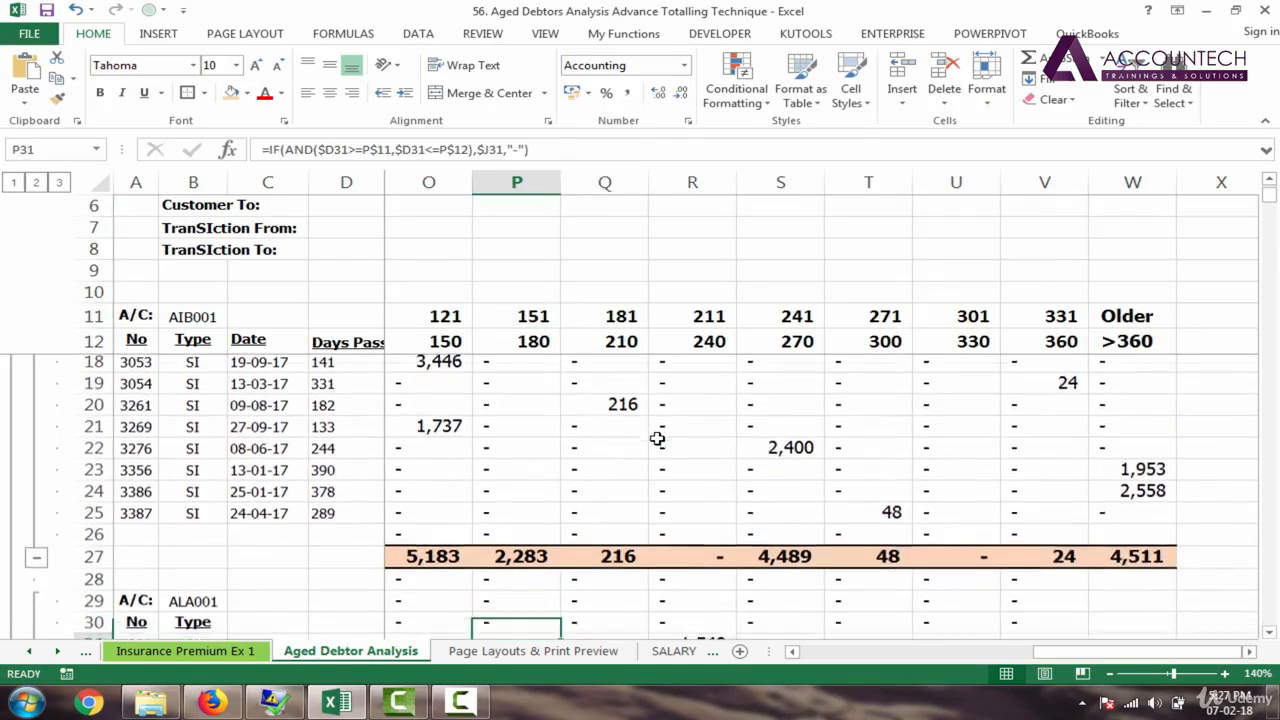
key(Up)
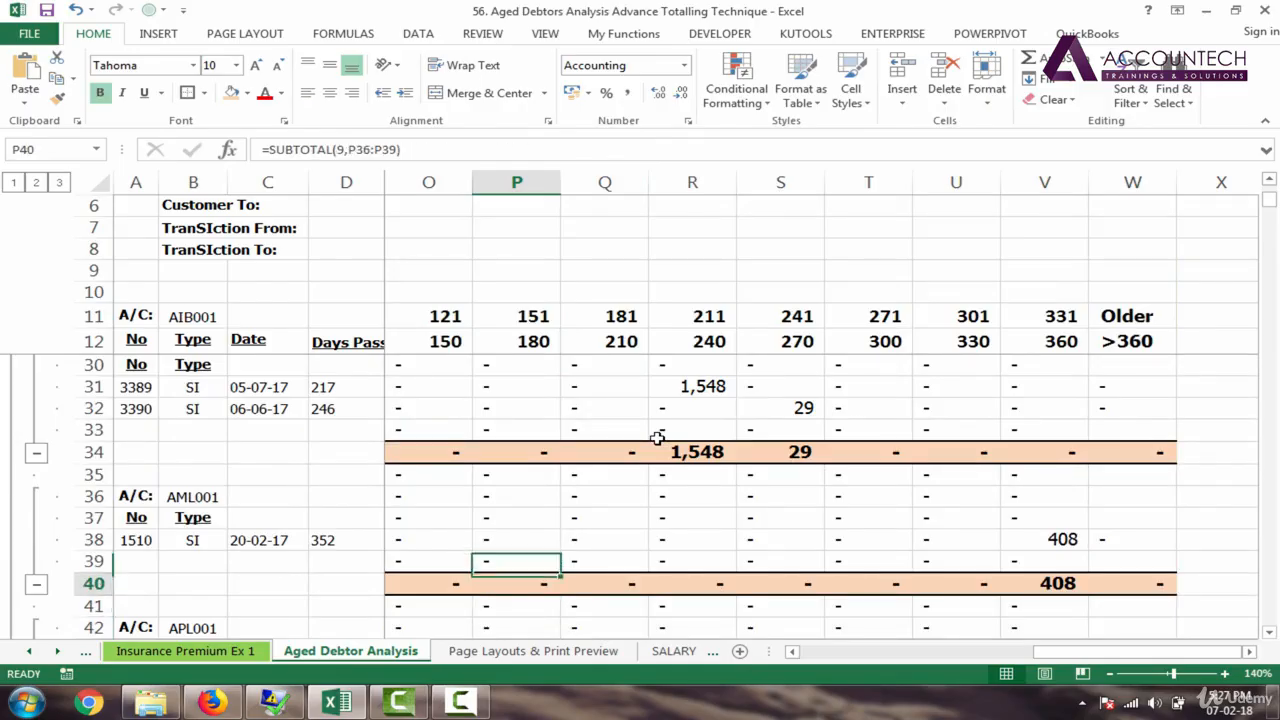
key(Down)
key(Down)
key(Down)
key(Down)
key(Down)
key(Down)
key(Down)
key(Down)
key(Down)
key(Down)
key(Down)
key(Down)
key(Down)
key(Down)
key(Down)
key(Down)
key(Down)
key(Down)
key(Down)
key(Down)
key(Down)
key(Down)
key(Down)
key(Down)
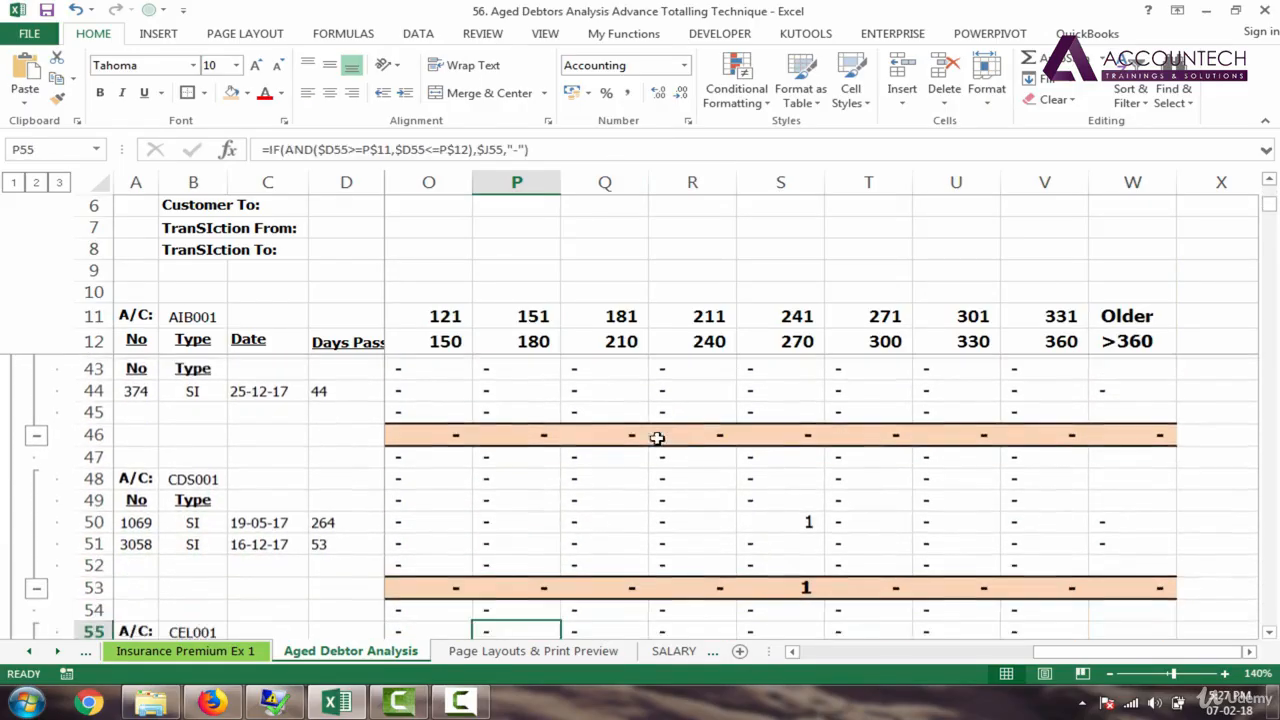
key(Down)
key(Down)
key(Down)
key(Down)
key(Down)
key(Down)
key(Down)
key(Down)
key(Down)
key(Down)
key(Down)
key(Down)
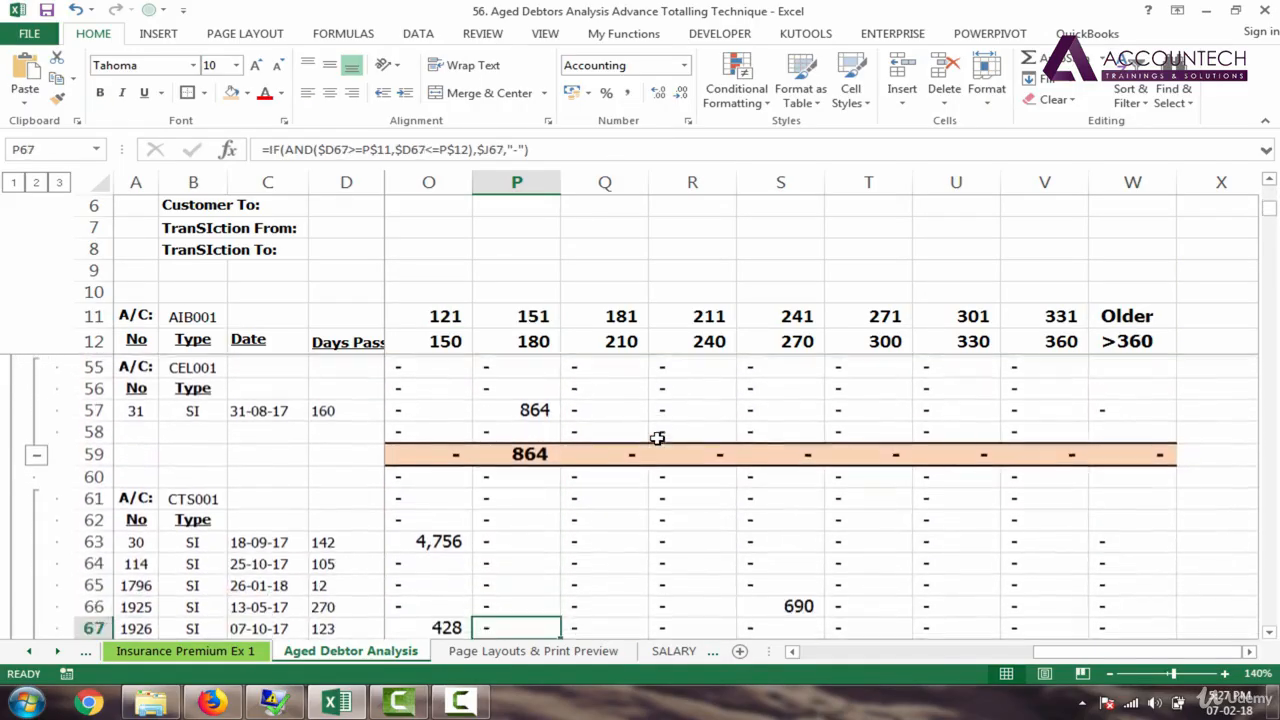
Step: Widen columns S and U so the row 86 totals 26,975 and 14,967 display
key(Down)
key(Down)
key(Down)
key(Down)
key(Down)
key(Down)
key(Down)
key(Down)
key(Down)
key(Down)
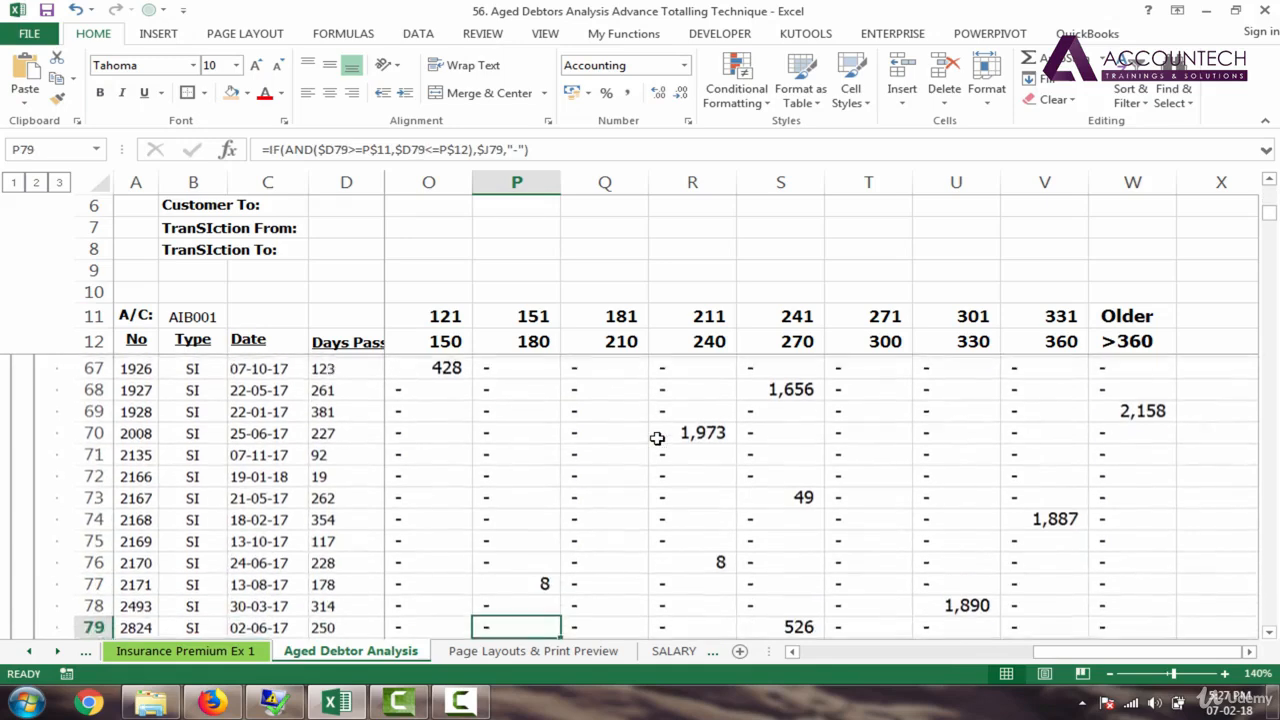
key(Down)
key(Down)
key(Down)
key(Down)
key(Down)
key(Down)
key(Down)
key(Down)
key(Down)
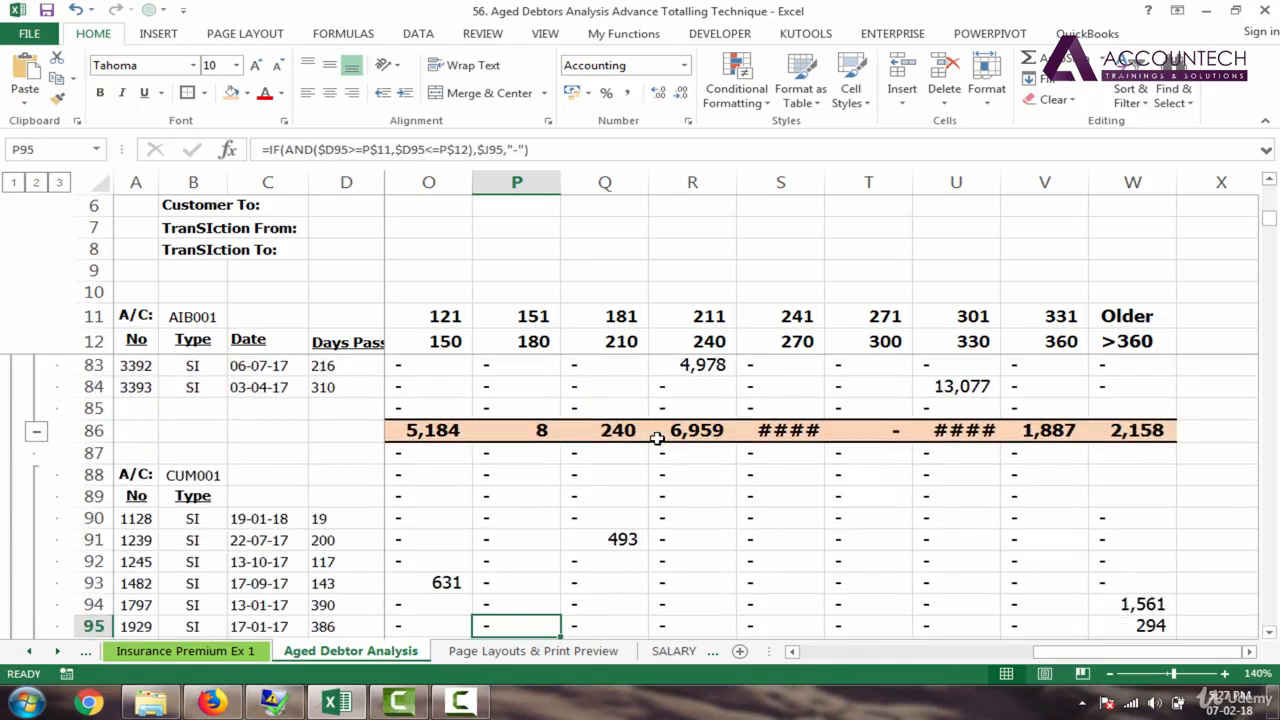
drag(821, 171, 831, 172)
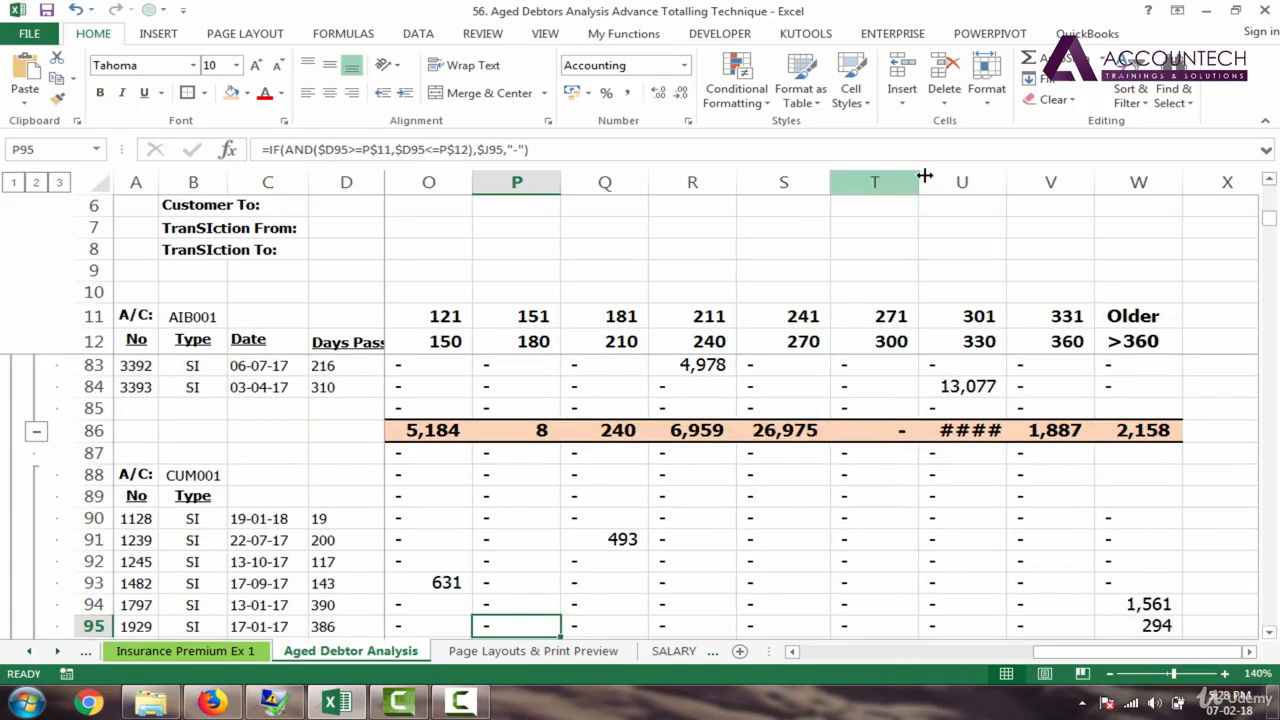
drag(1011, 179, 1017, 179)
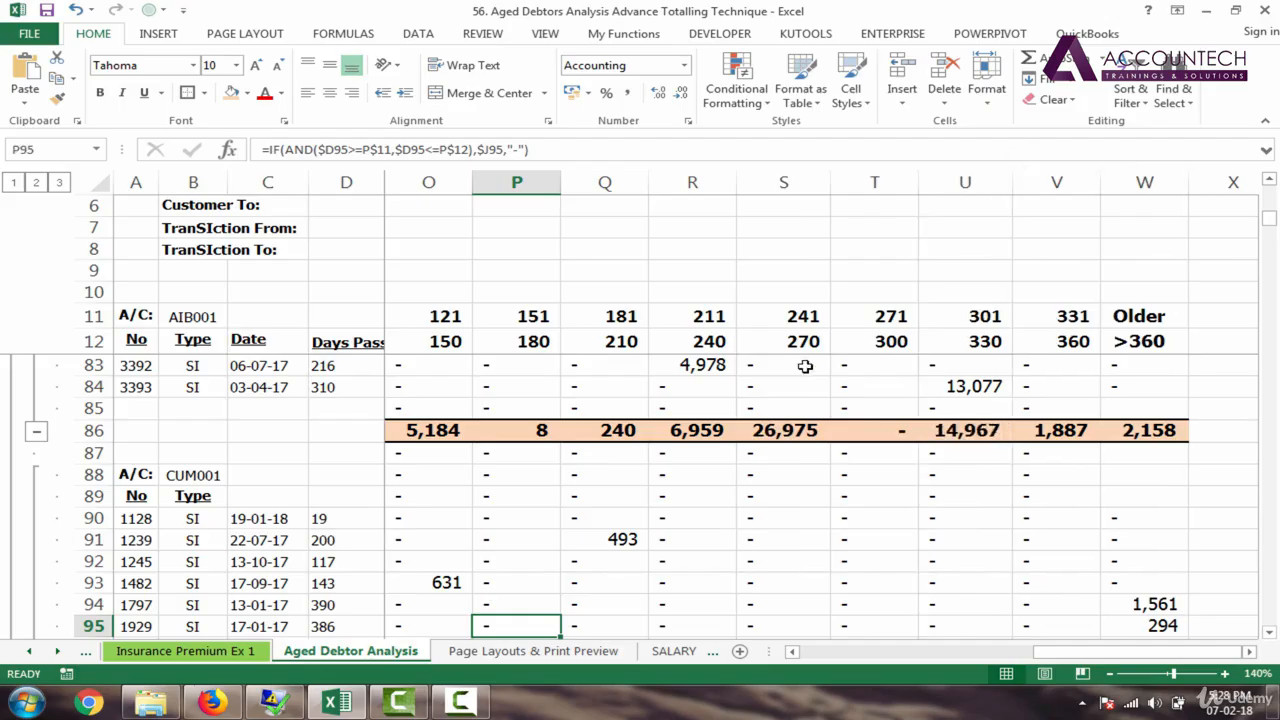
click(805, 365)
drag(1274, 228, 1272, 194)
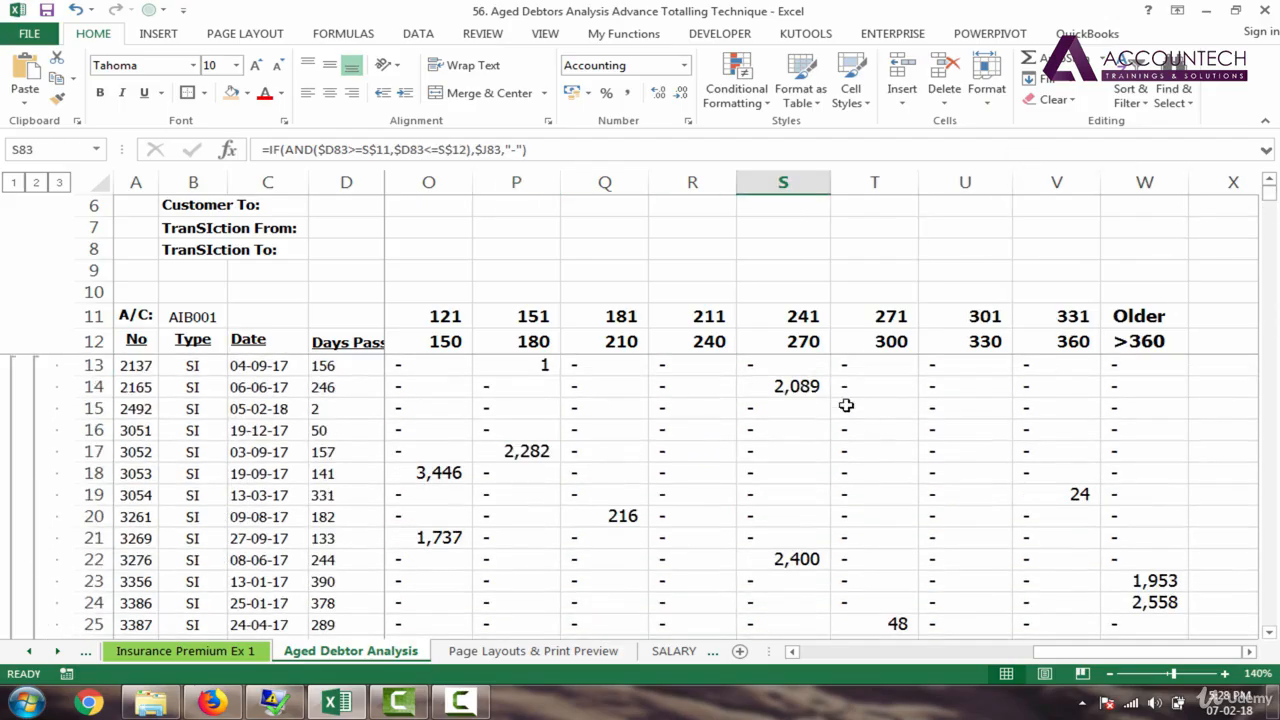
click(611, 425)
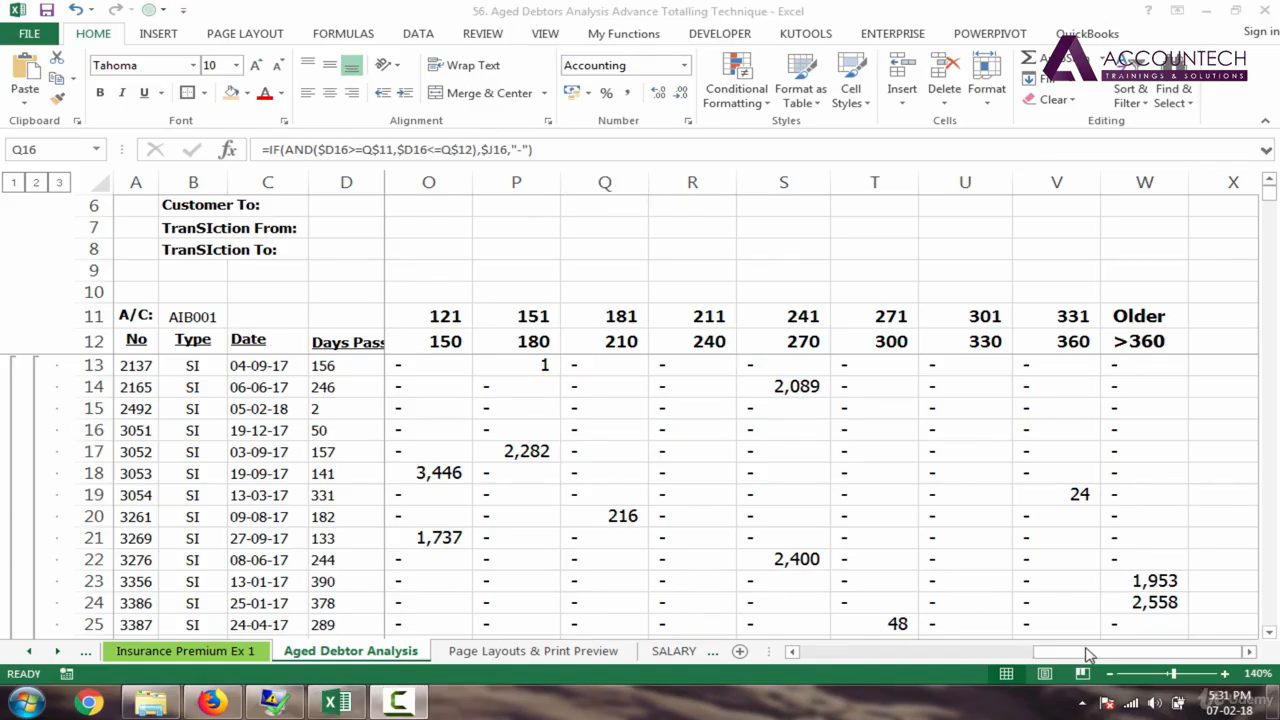
drag(1060, 656, 714, 650)
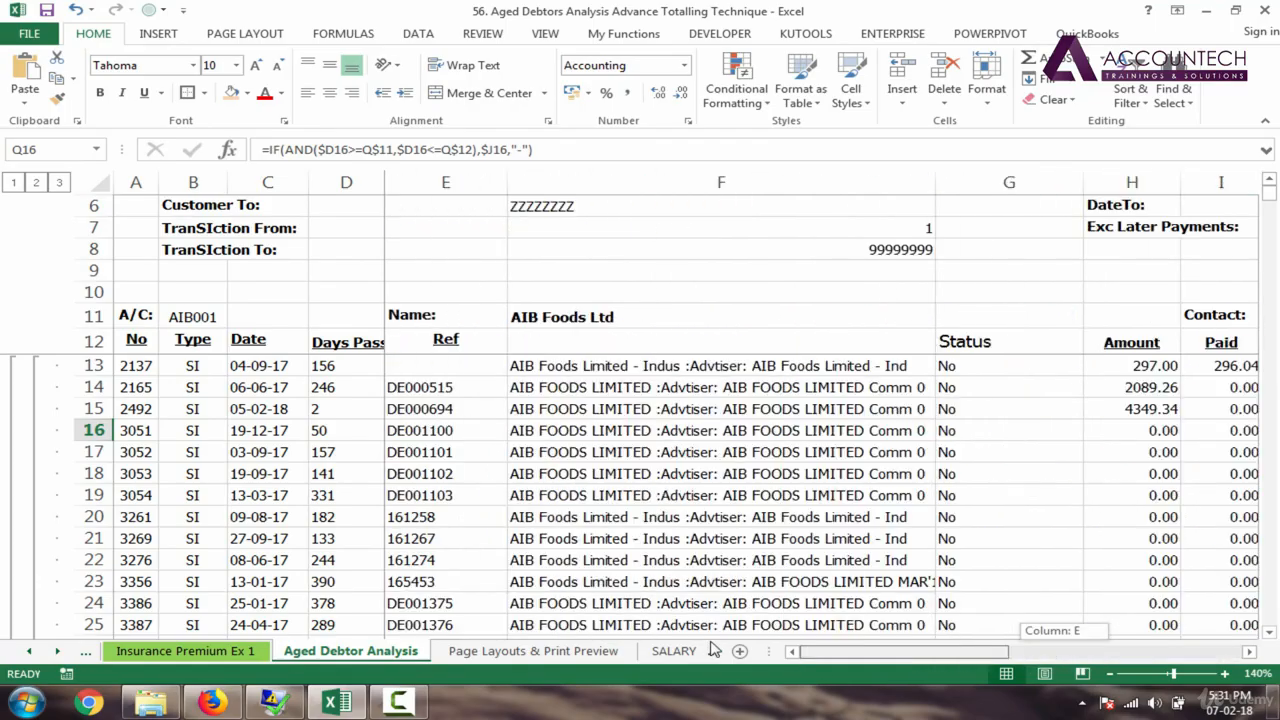
Step: Left-align the AIB001 A/C: header row A11:J11
click(1110, 673)
click(1110, 673)
click(1110, 673)
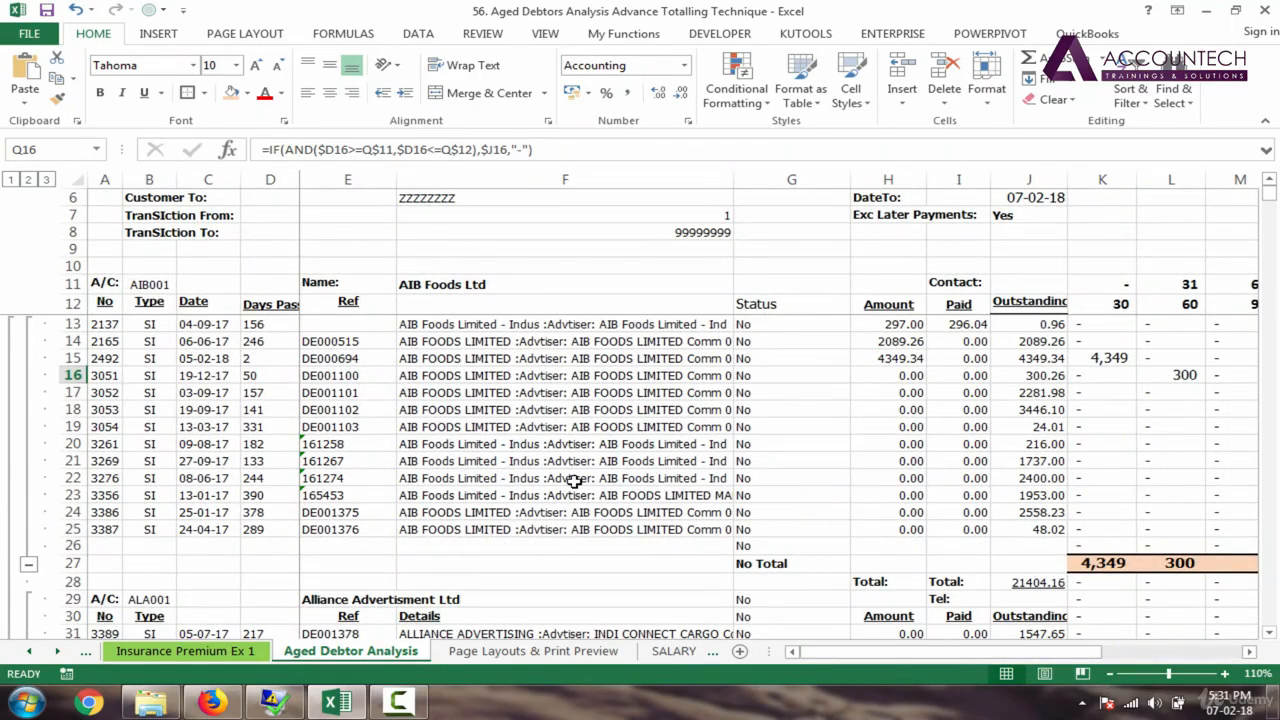
click(189, 361)
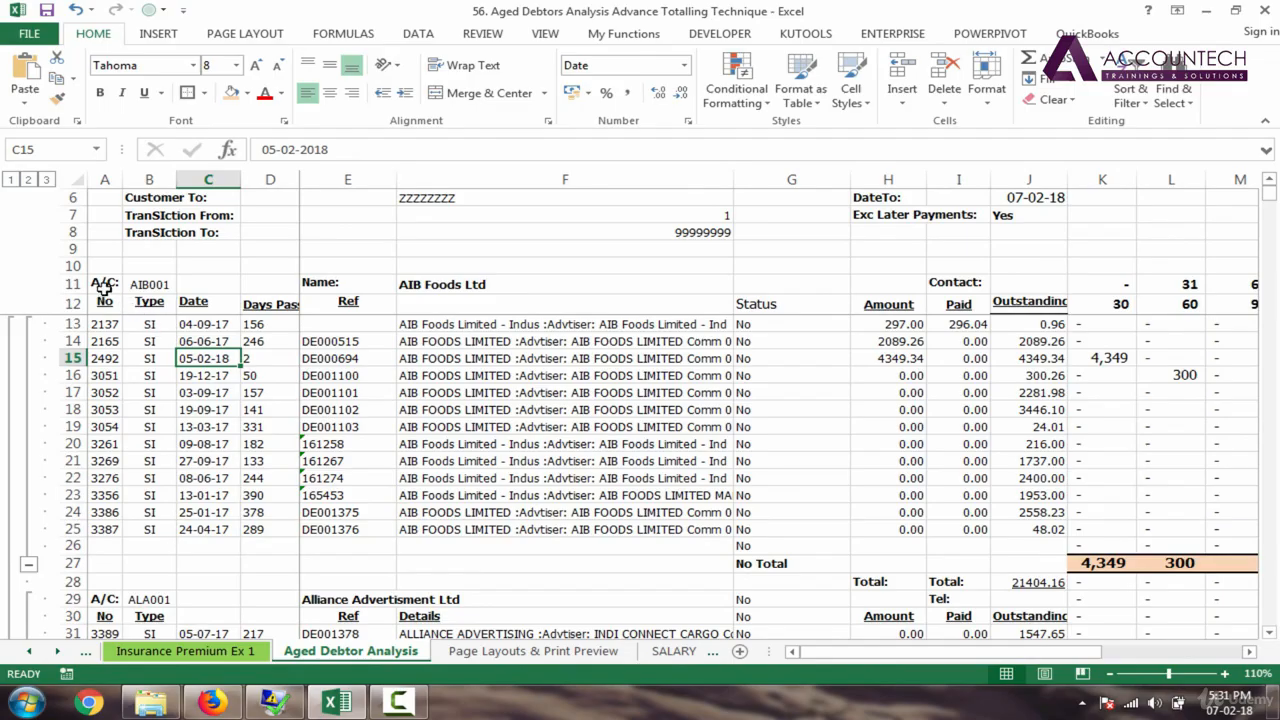
drag(100, 284, 1018, 280)
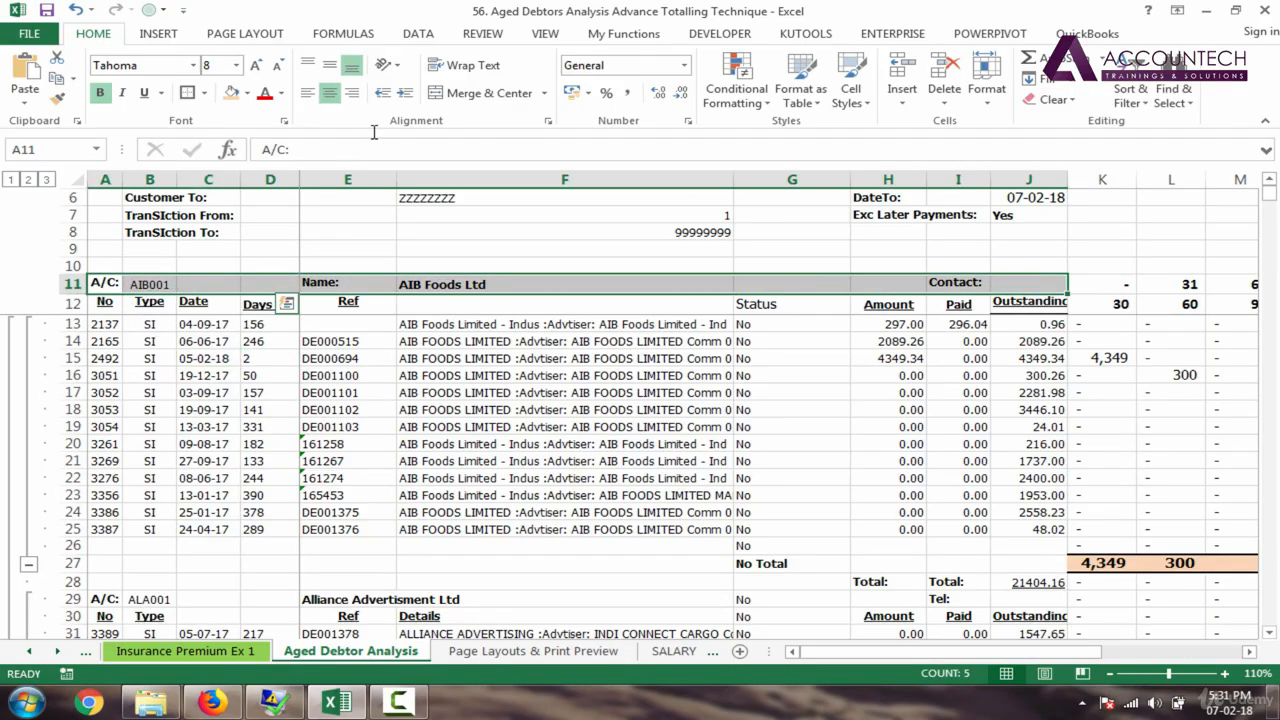
click(307, 92)
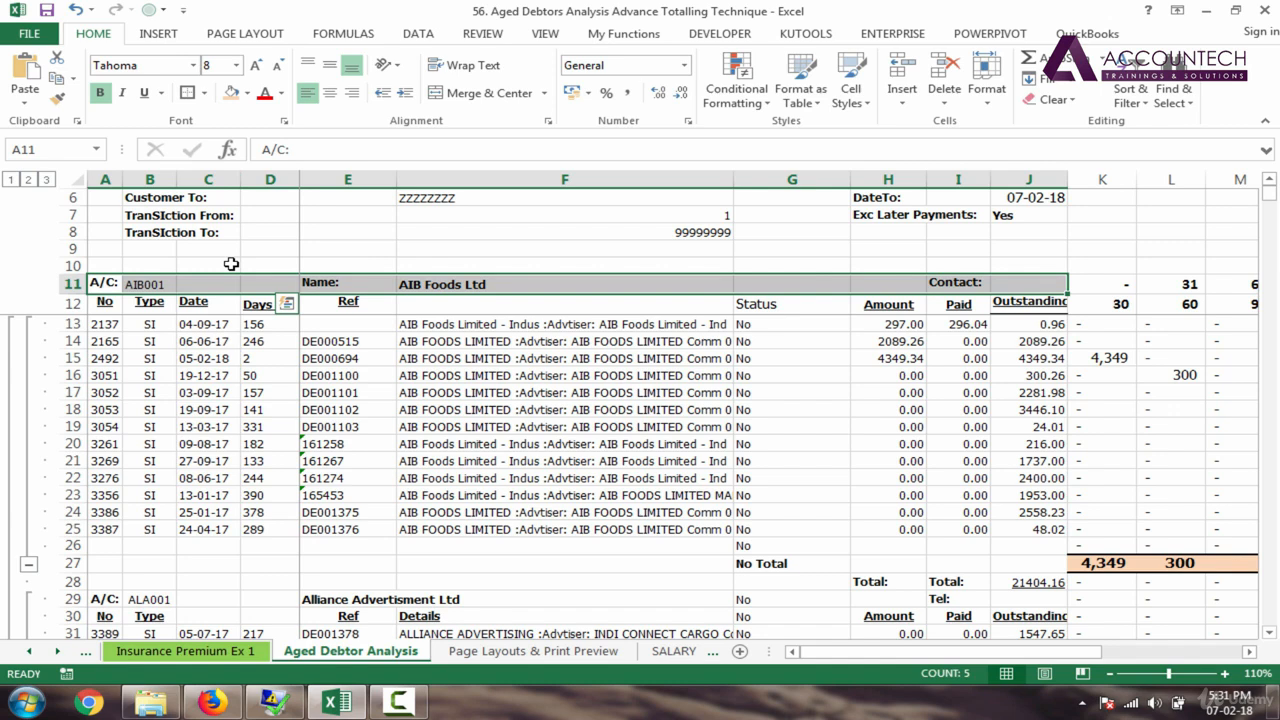
key(ctrl+b)
Step: Make the row 12 column headings bold 9-point text
key(ctrl+b)
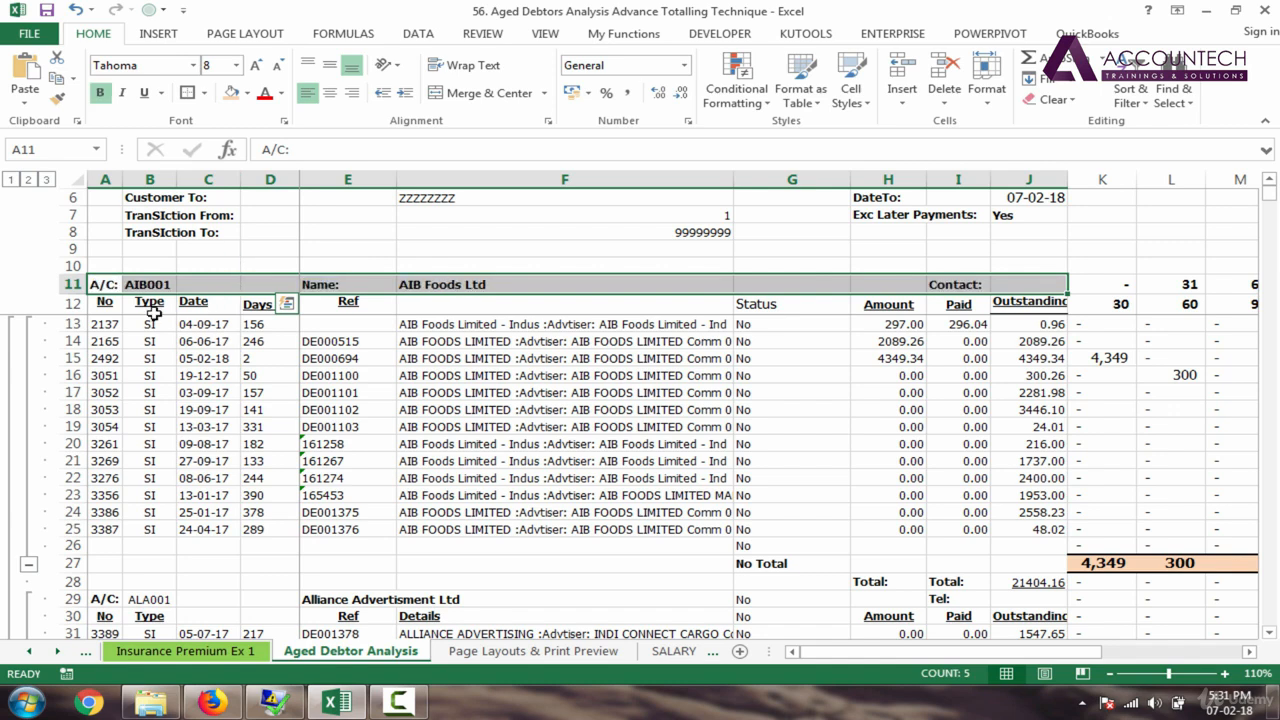
drag(108, 304, 1025, 308)
key(ctrl+b)
key(ctrl+b)
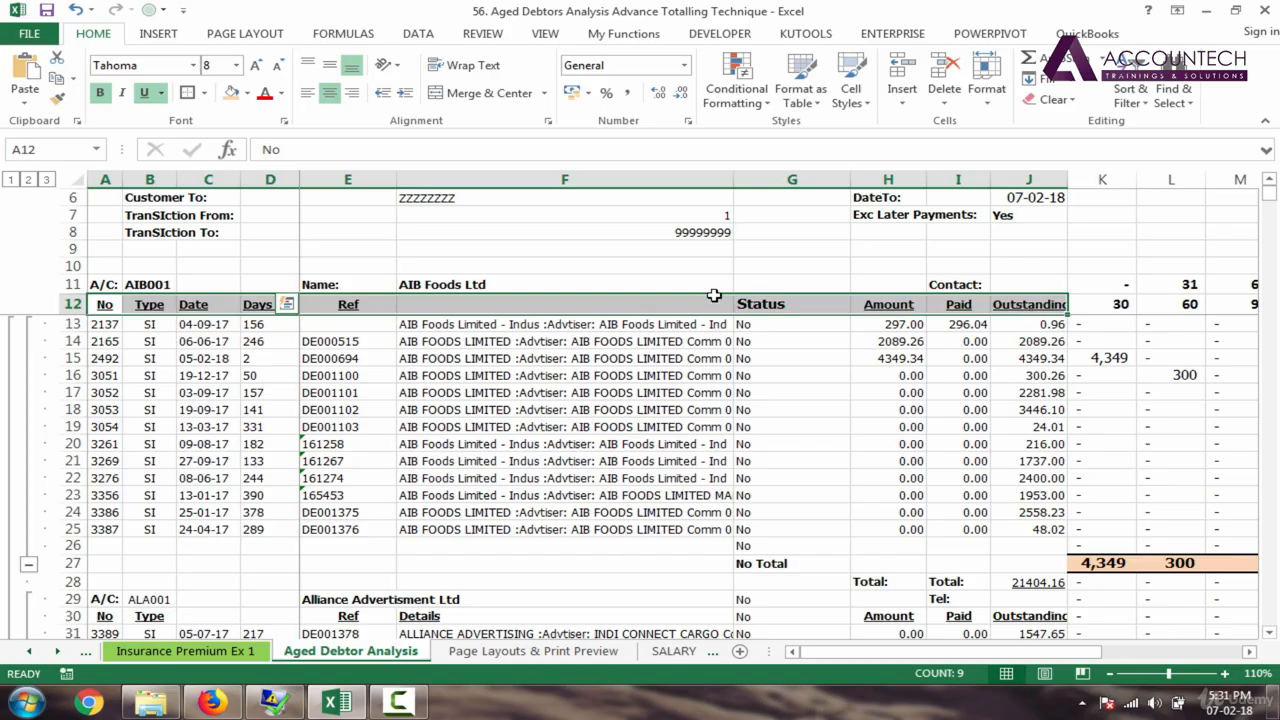
click(236, 65)
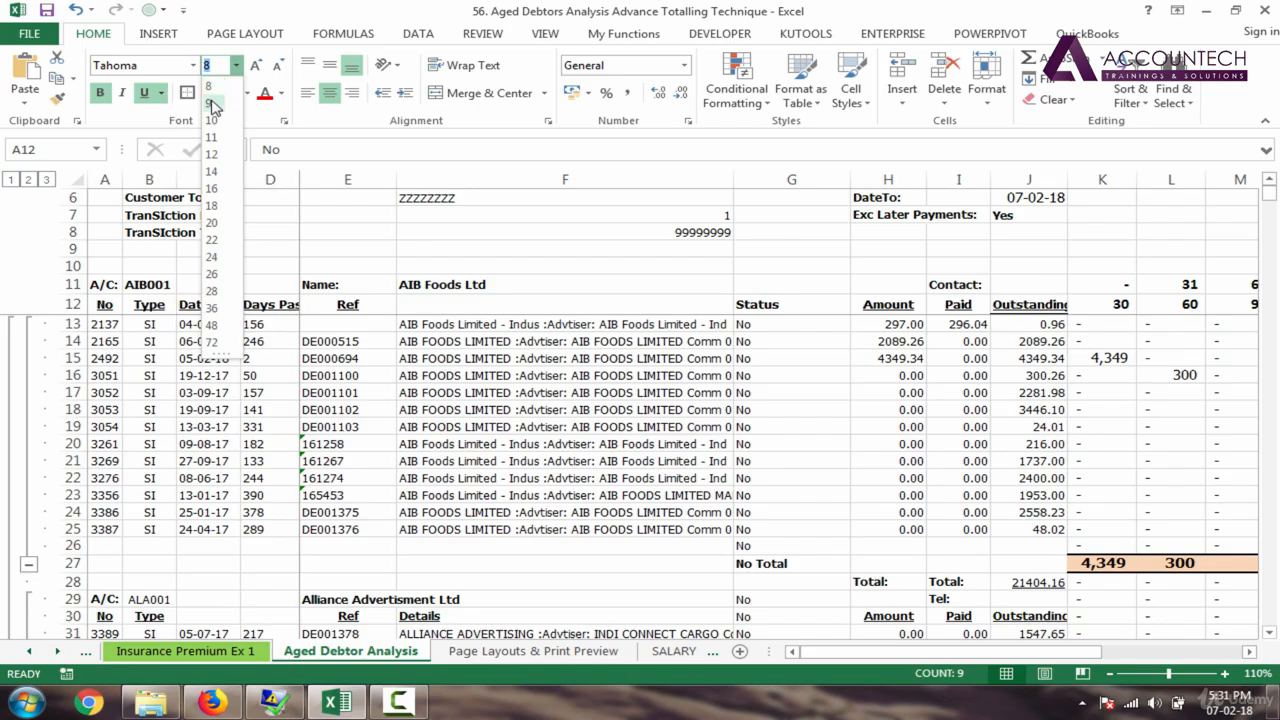
click(212, 102)
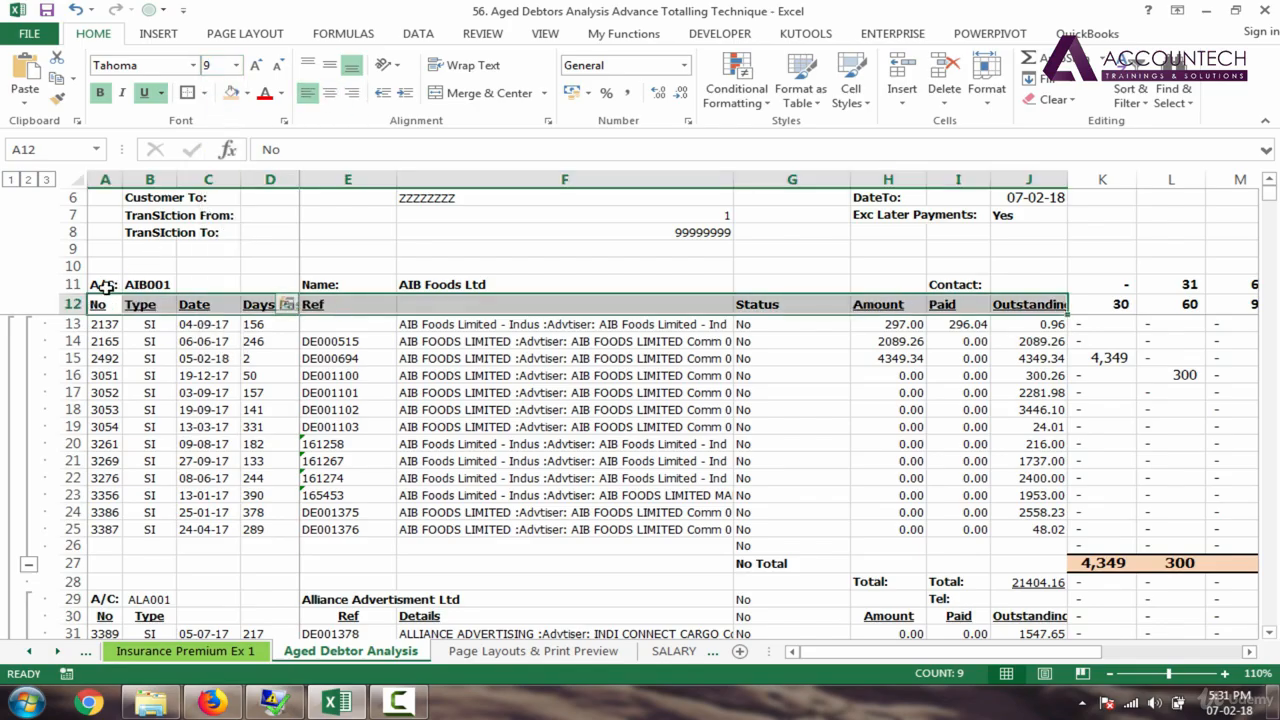
key(Up)
drag(288, 286, 1034, 284)
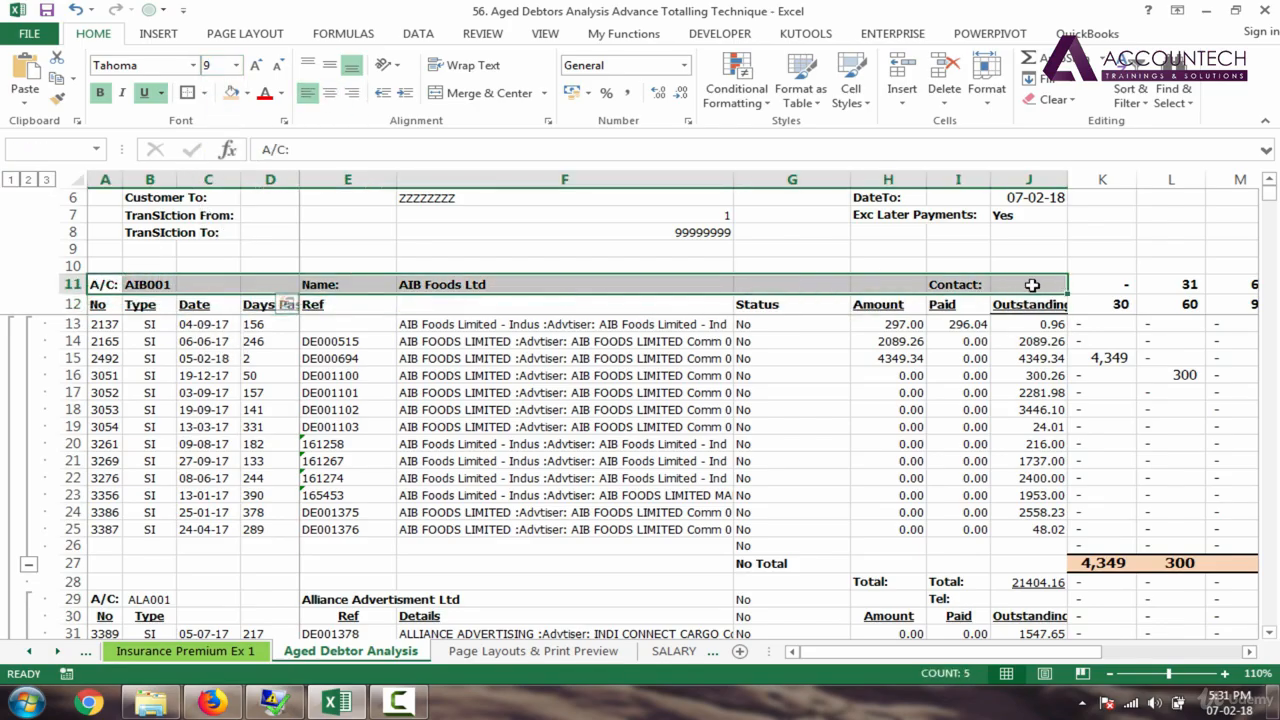
Step: Give the row 12 column headings a light tan fill
click(247, 93)
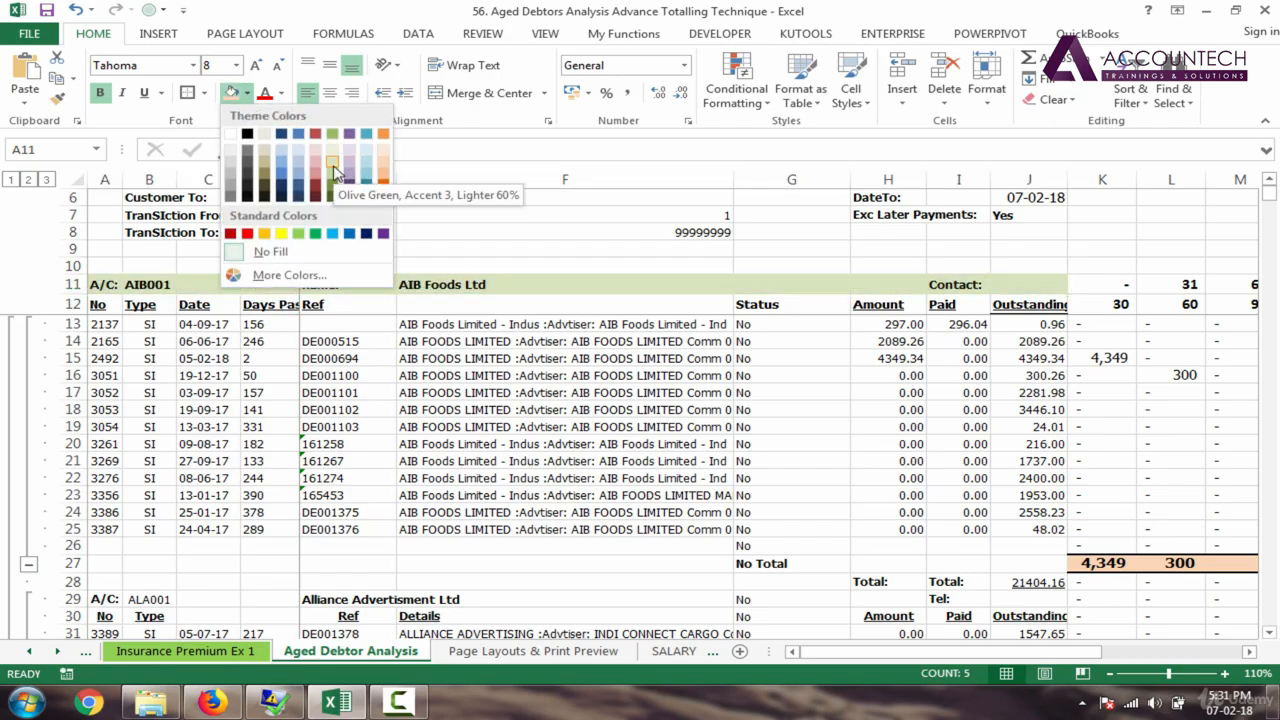
click(333, 172)
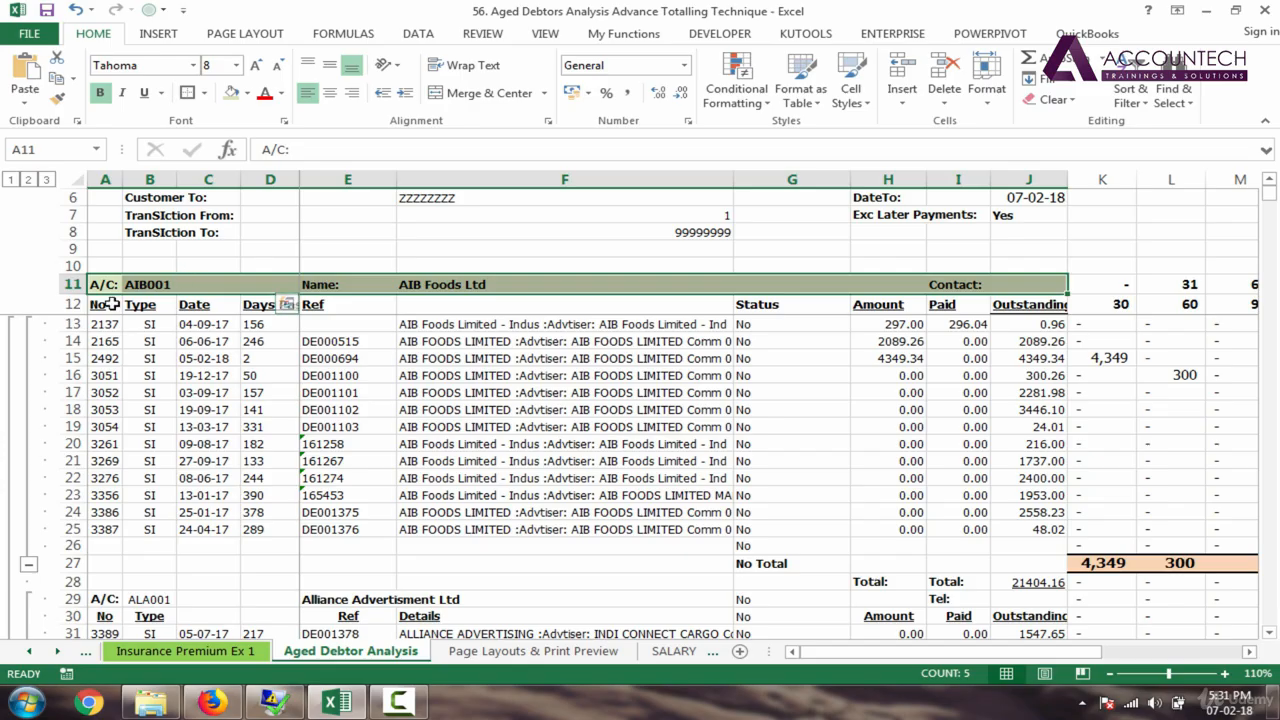
drag(100, 300, 1010, 303)
click(247, 93)
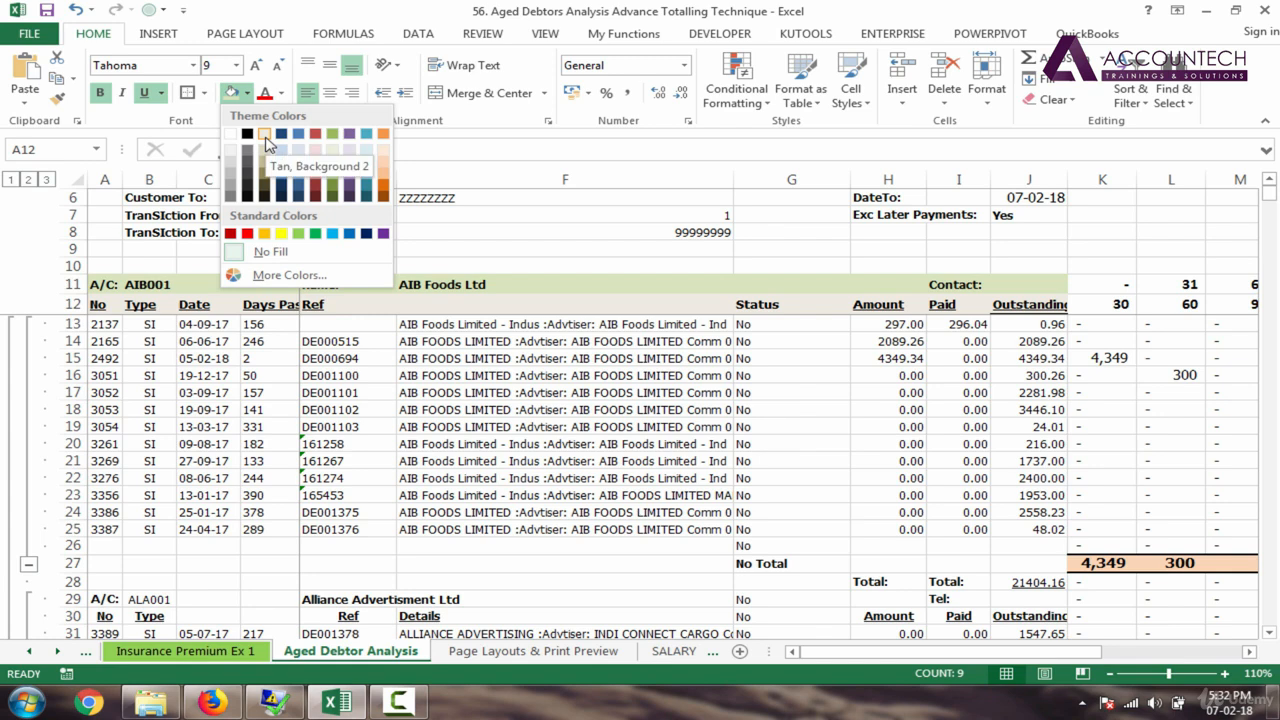
click(264, 135)
drag(97, 285, 1010, 300)
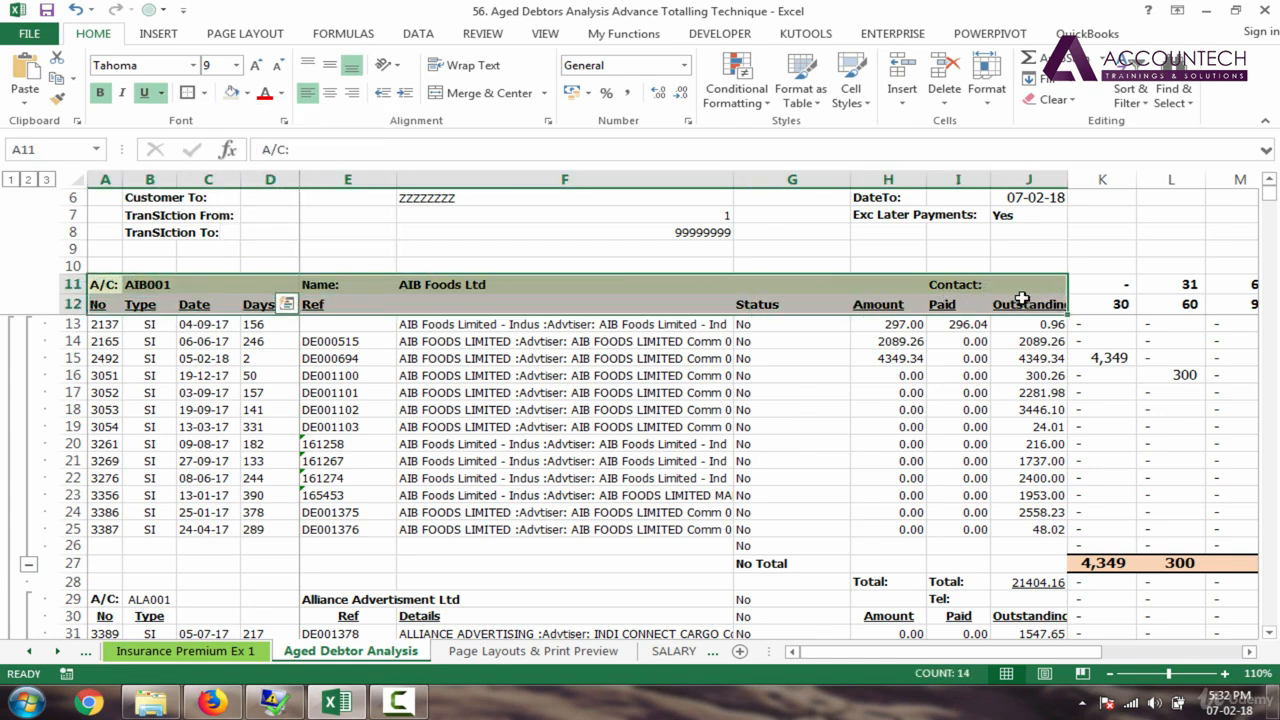
click(355, 375)
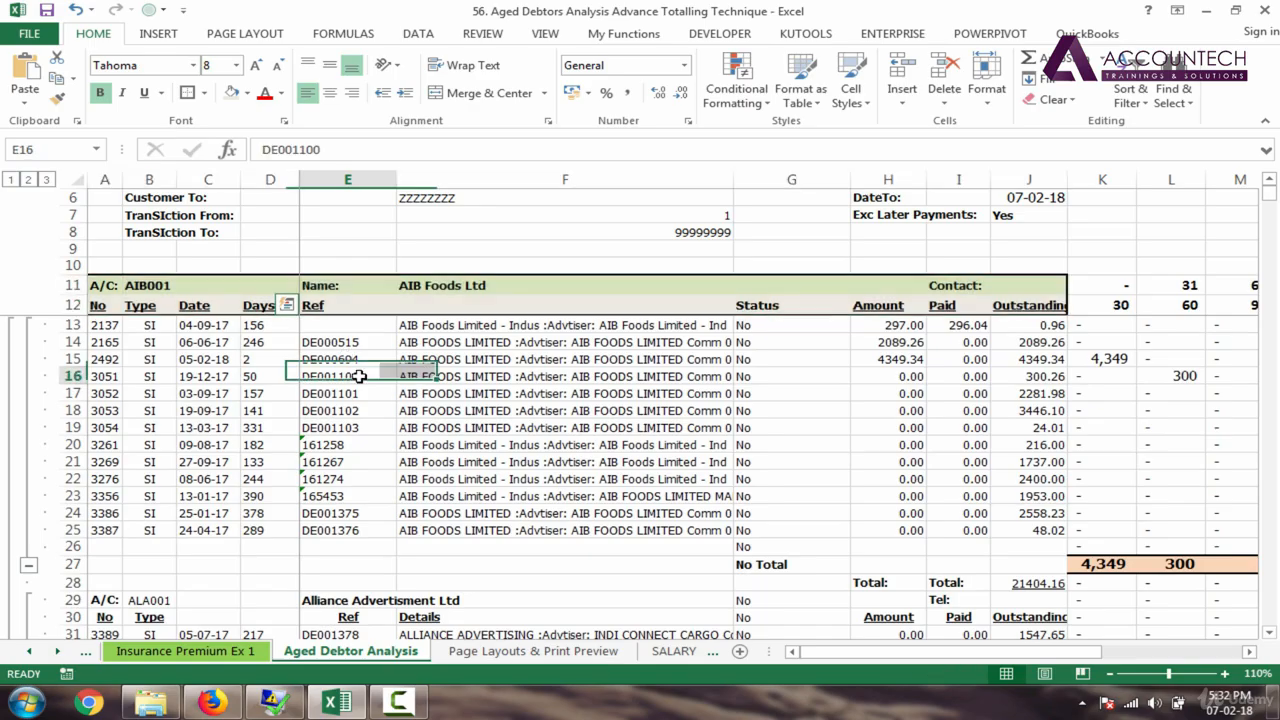
Step: Give the AIB001 header row 11 a dark blue fill with white text
drag(106, 285, 1032, 286)
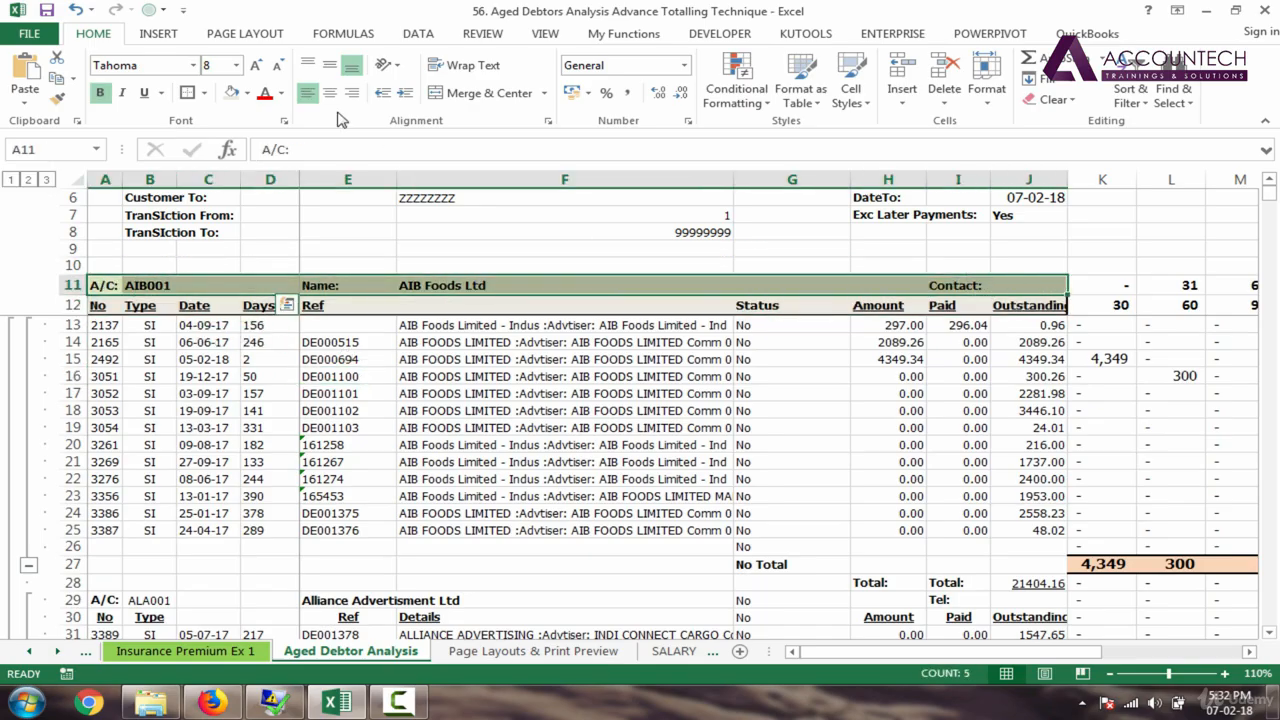
click(247, 92)
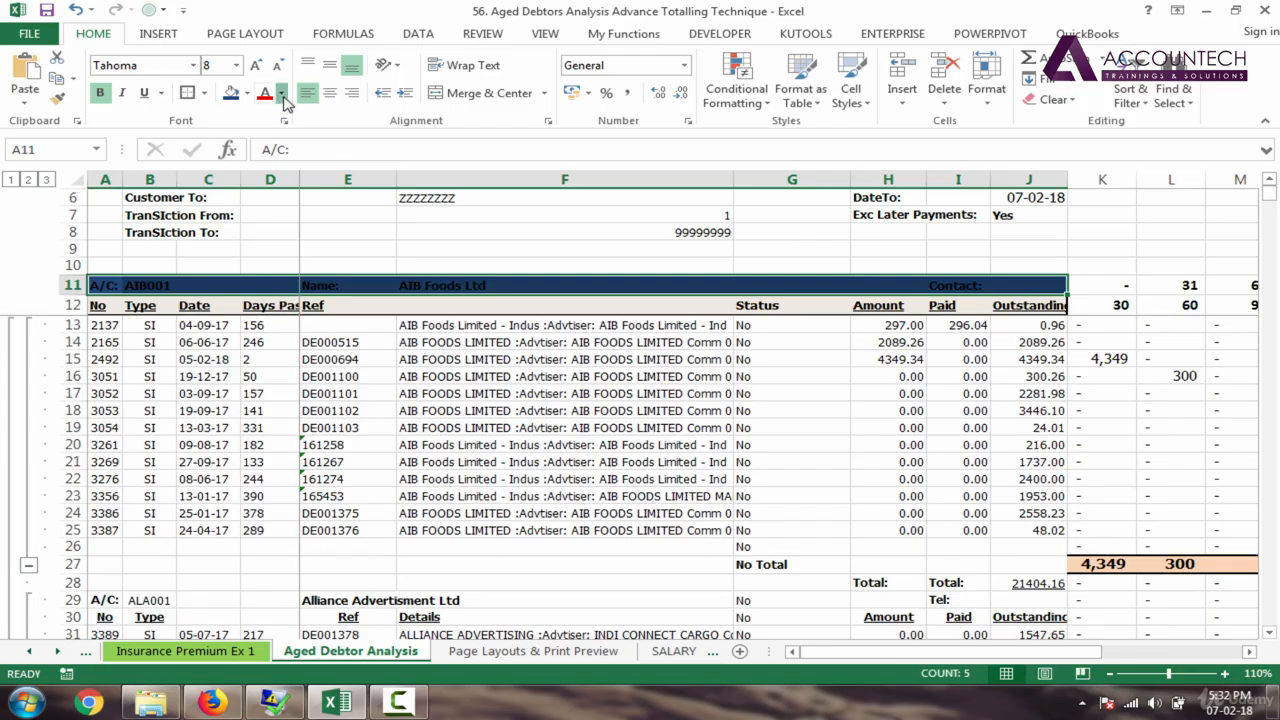
click(281, 93)
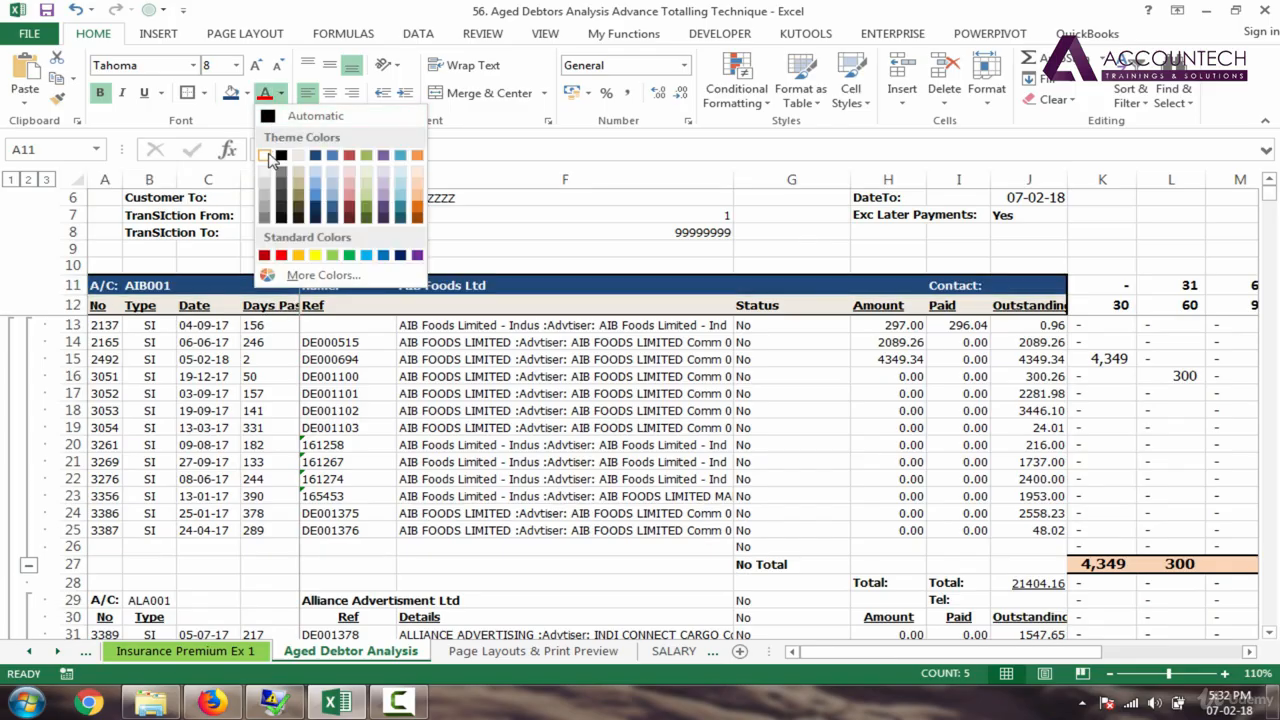
click(264, 155)
click(207, 393)
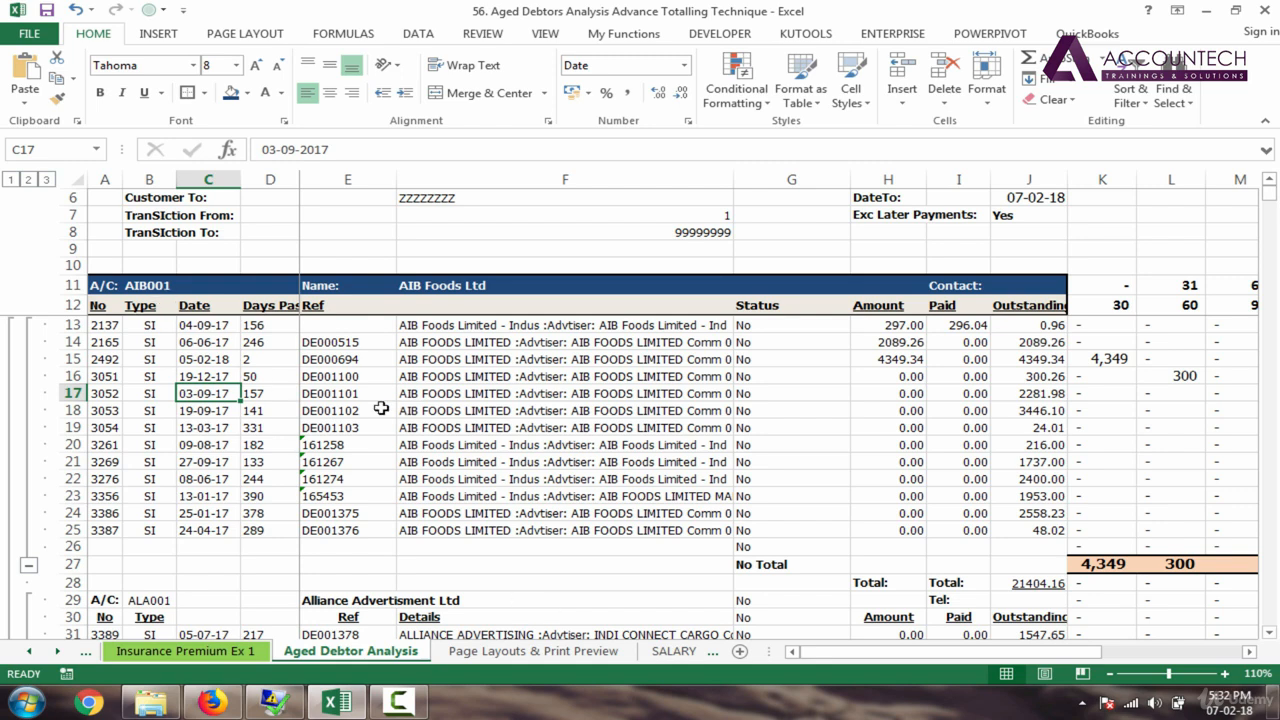
Step: Compare the header with and without white text, keeping it white, and select A11:J12
key(ctrl+z)
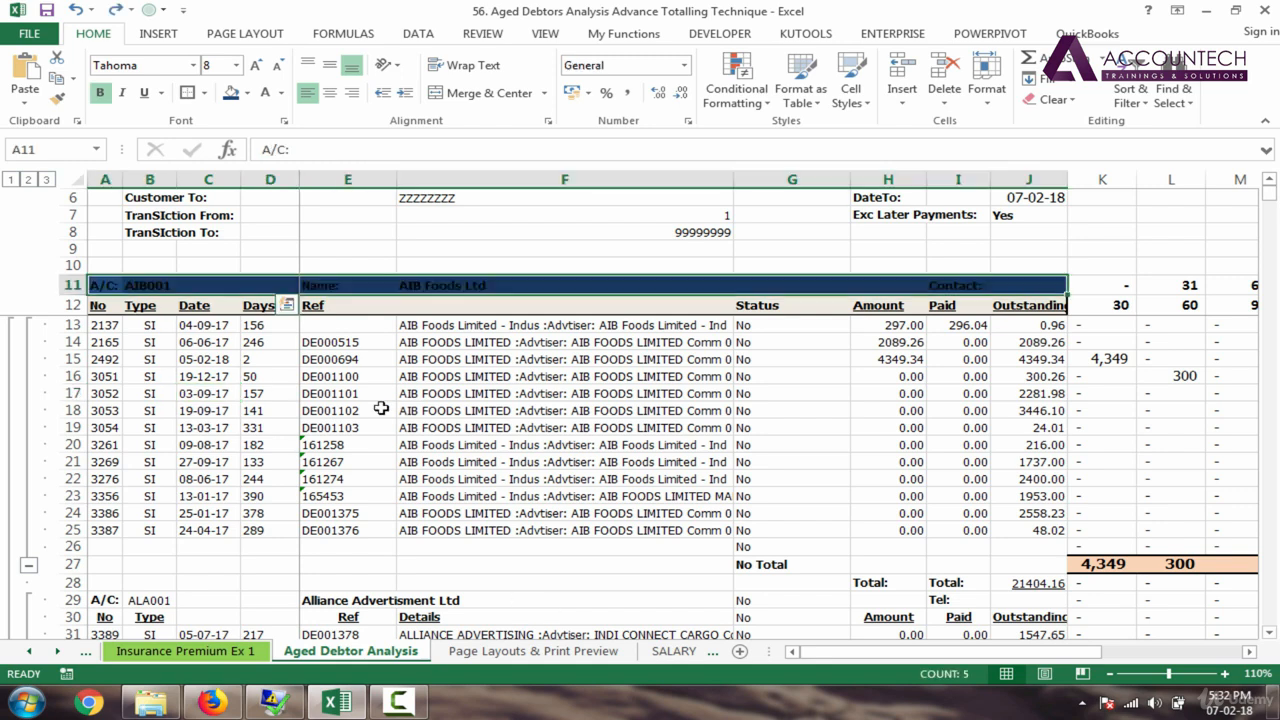
key(ctrl+y)
key(ctrl+z)
key(ctrl+y)
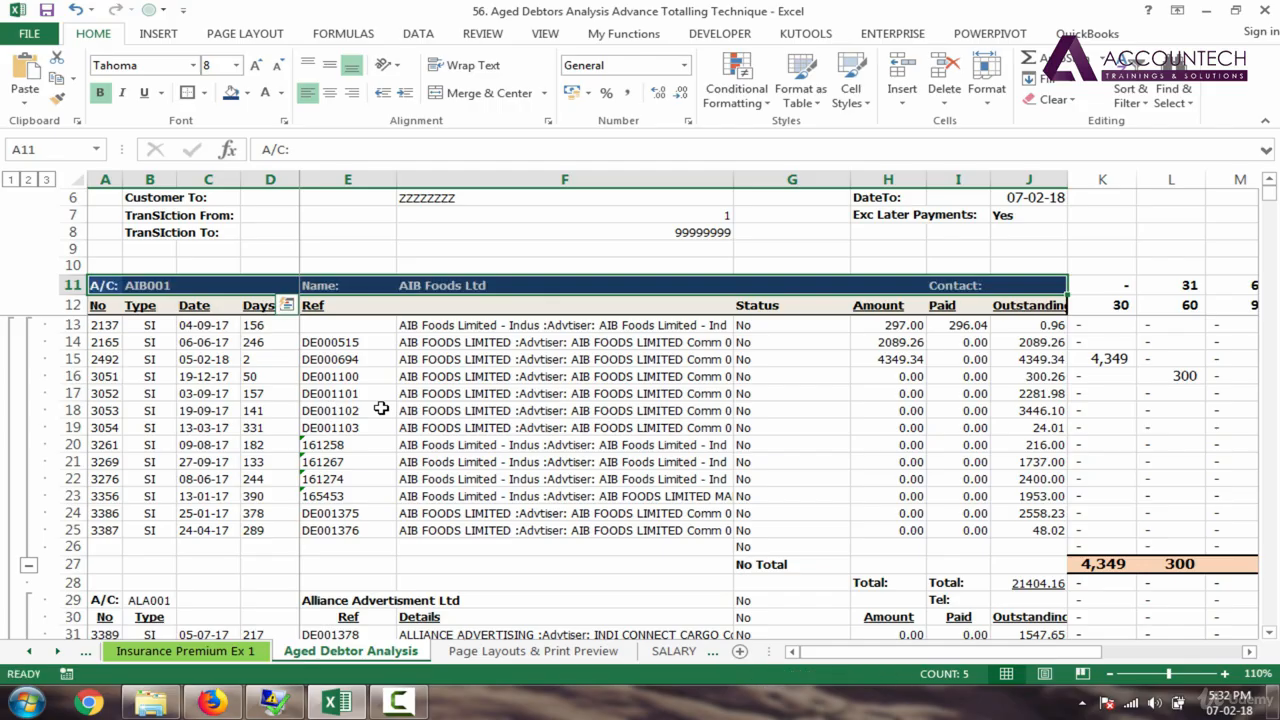
click(256, 392)
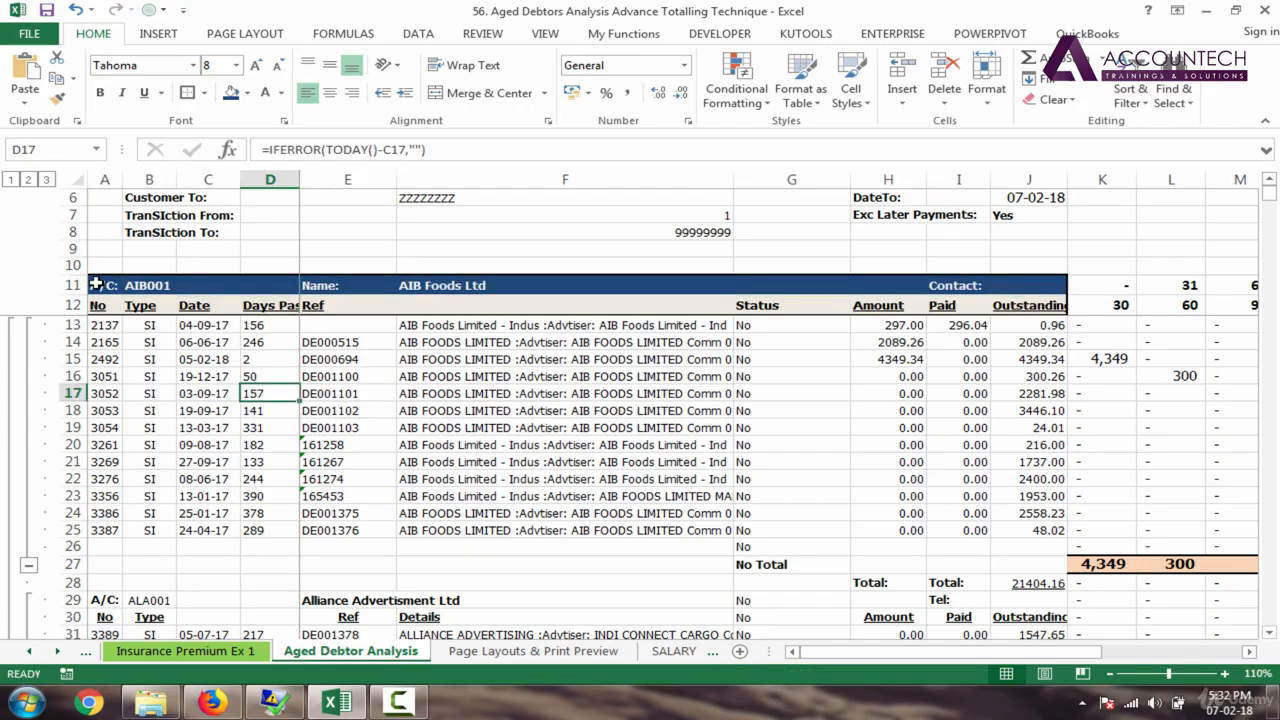
drag(96, 285, 1063, 300)
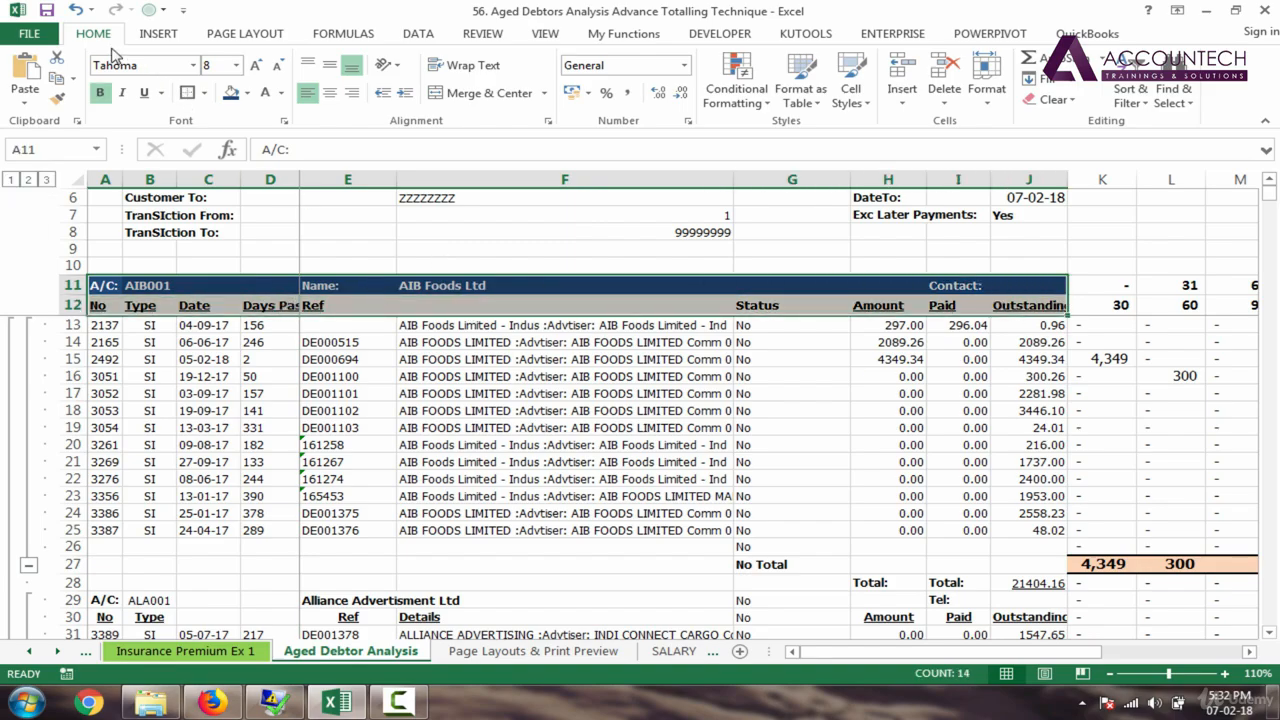
Step: Paint the header style onto rows 29–30, 36–37, 42–43, 48–49 and 55–56, then undo it
click(56, 104)
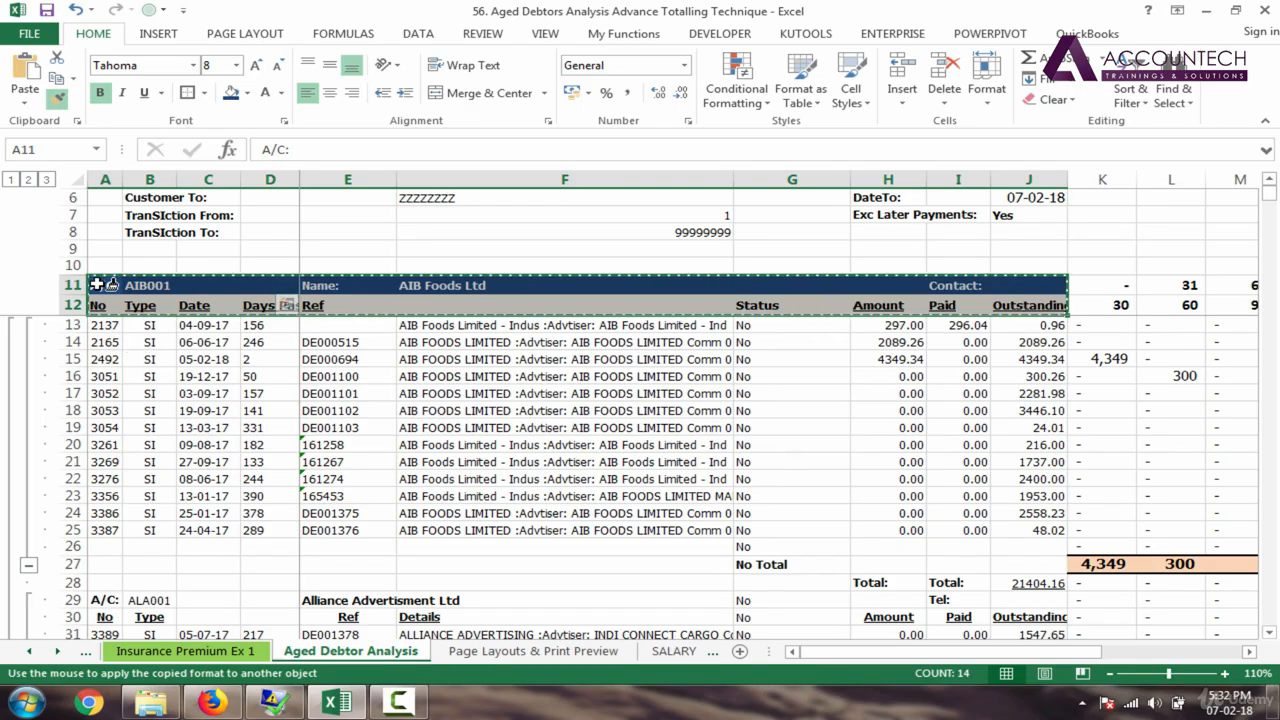
click(105, 600)
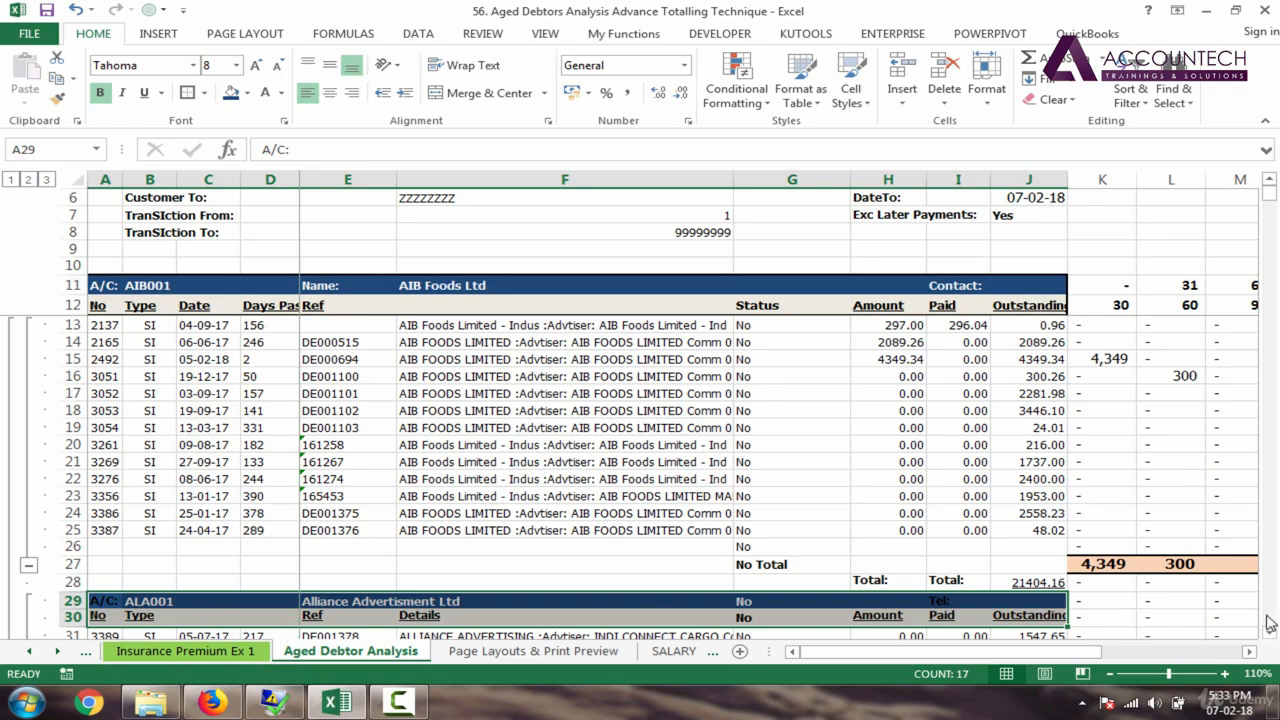
scroll(1270, 640, down, 4)
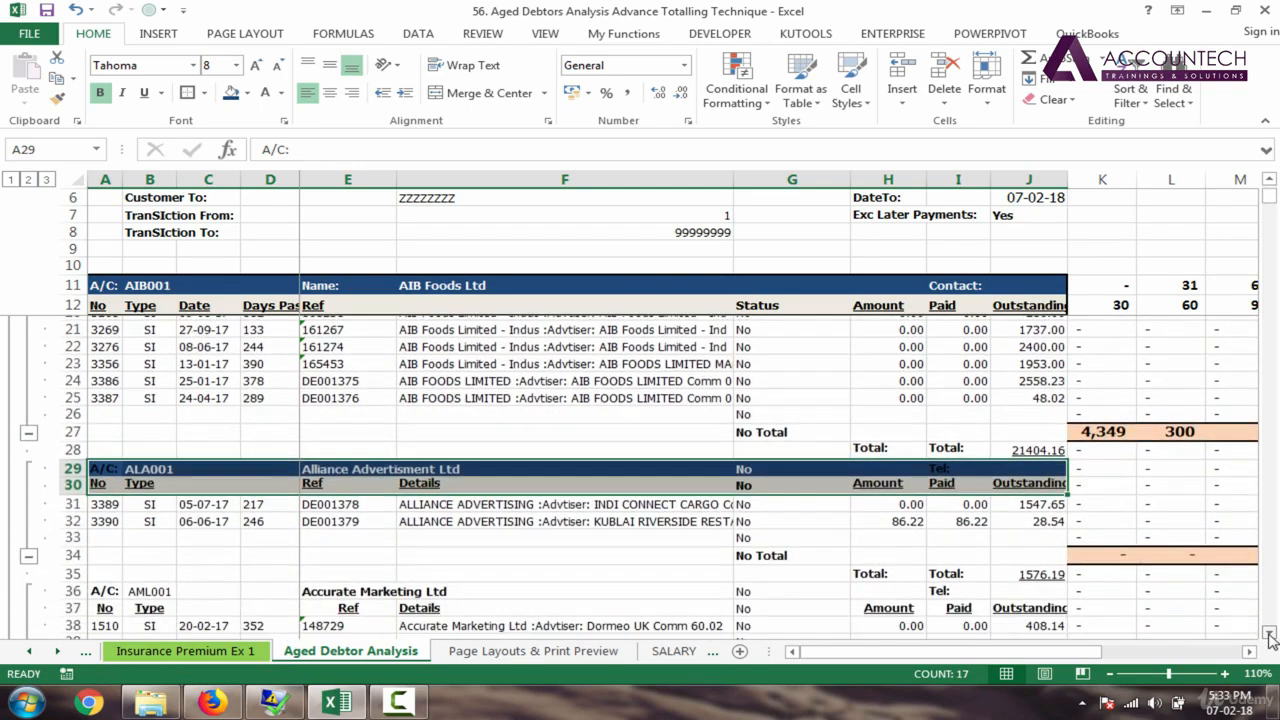
scroll(1270, 640, down, 4)
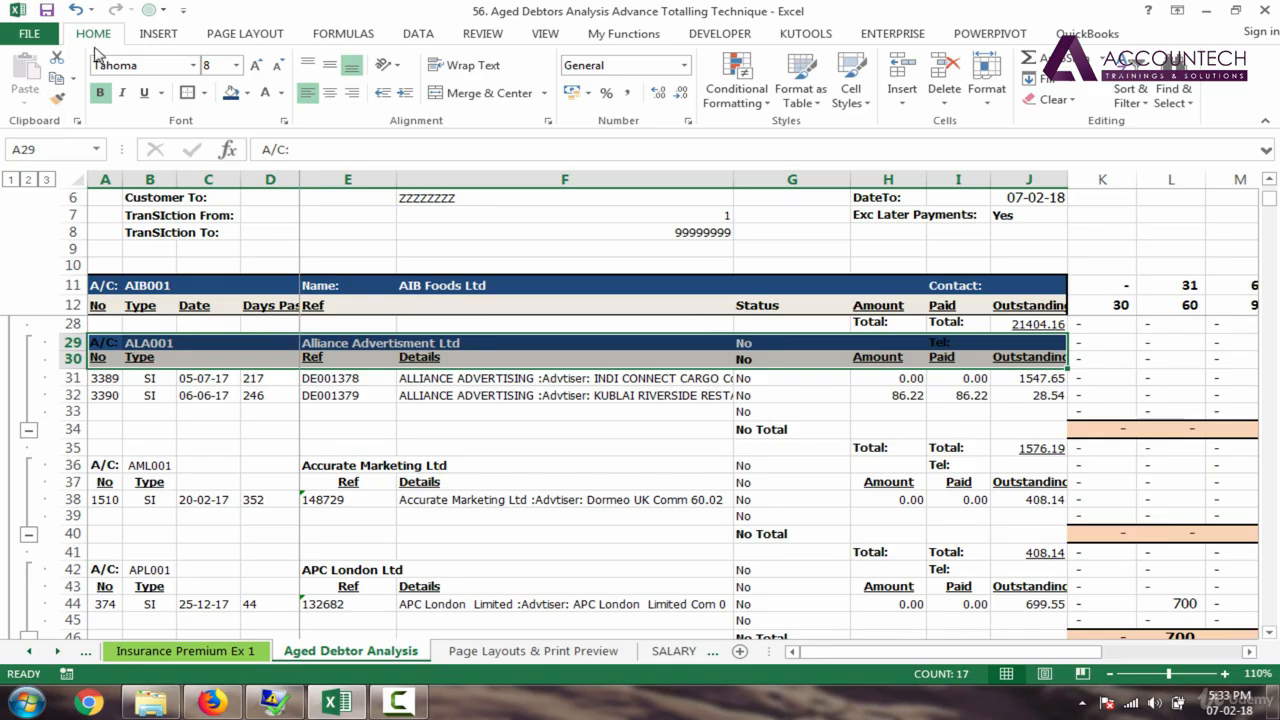
click(61, 108)
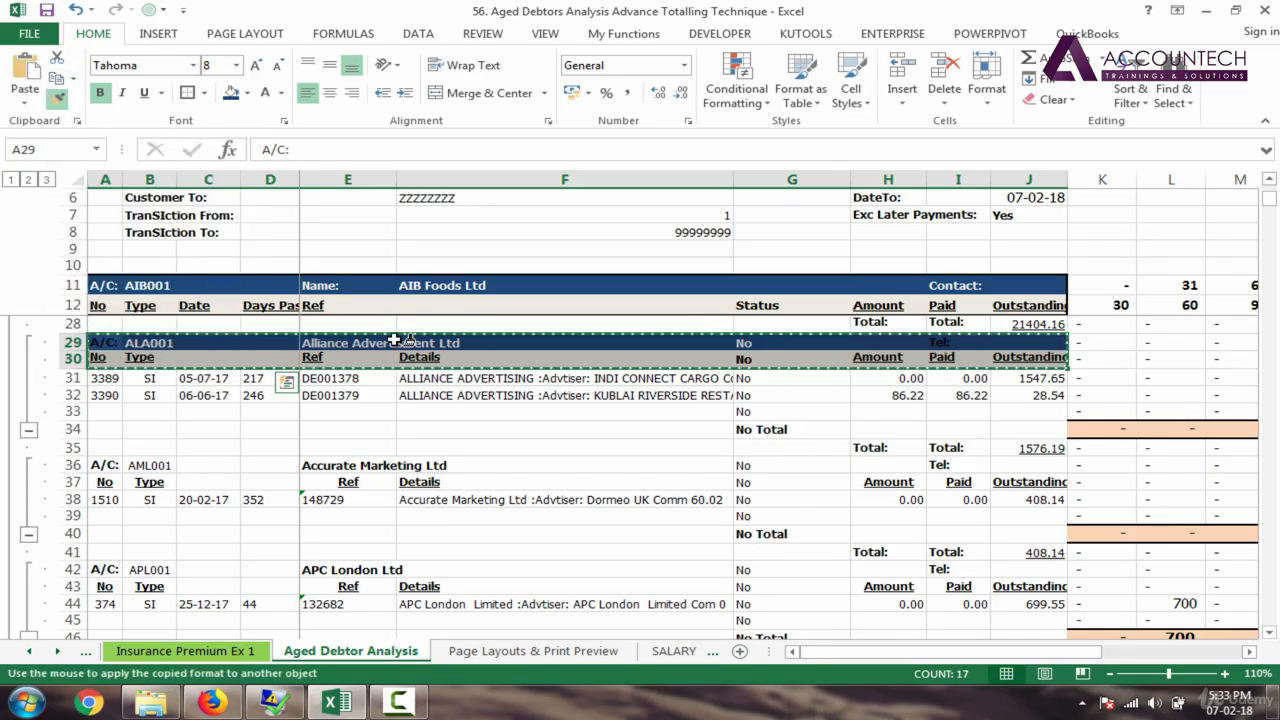
click(105, 465)
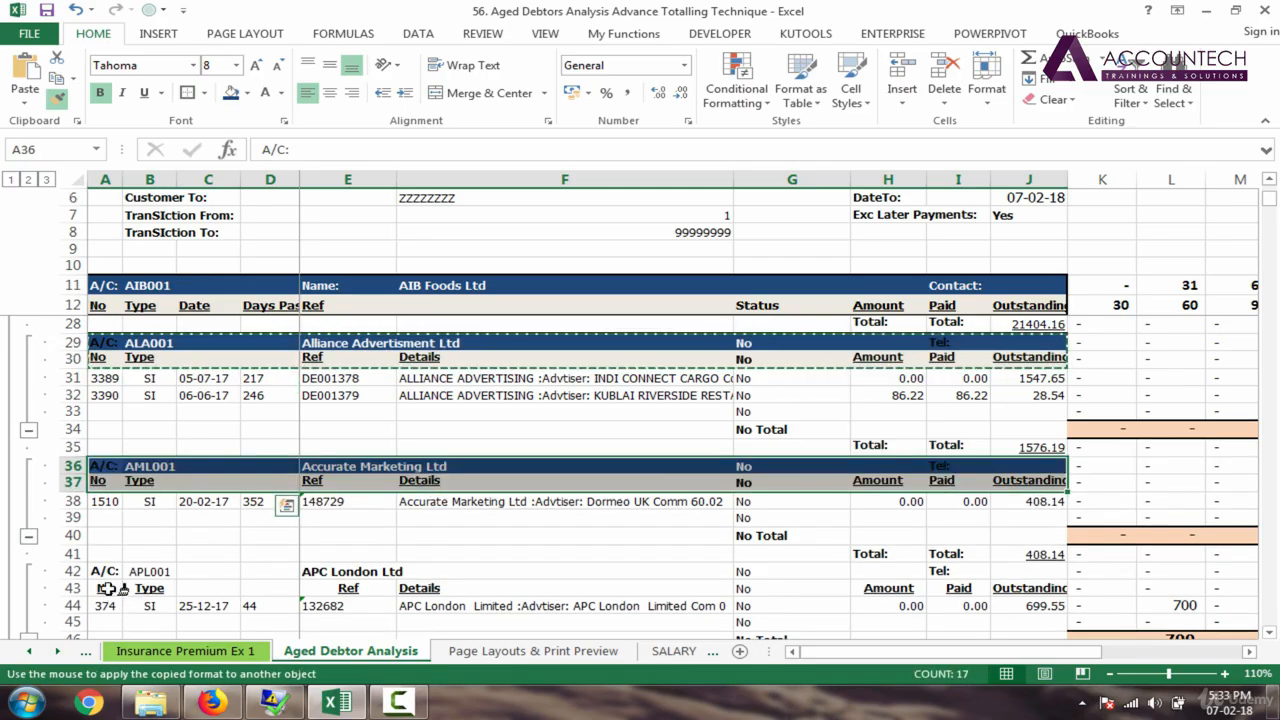
click(105, 571)
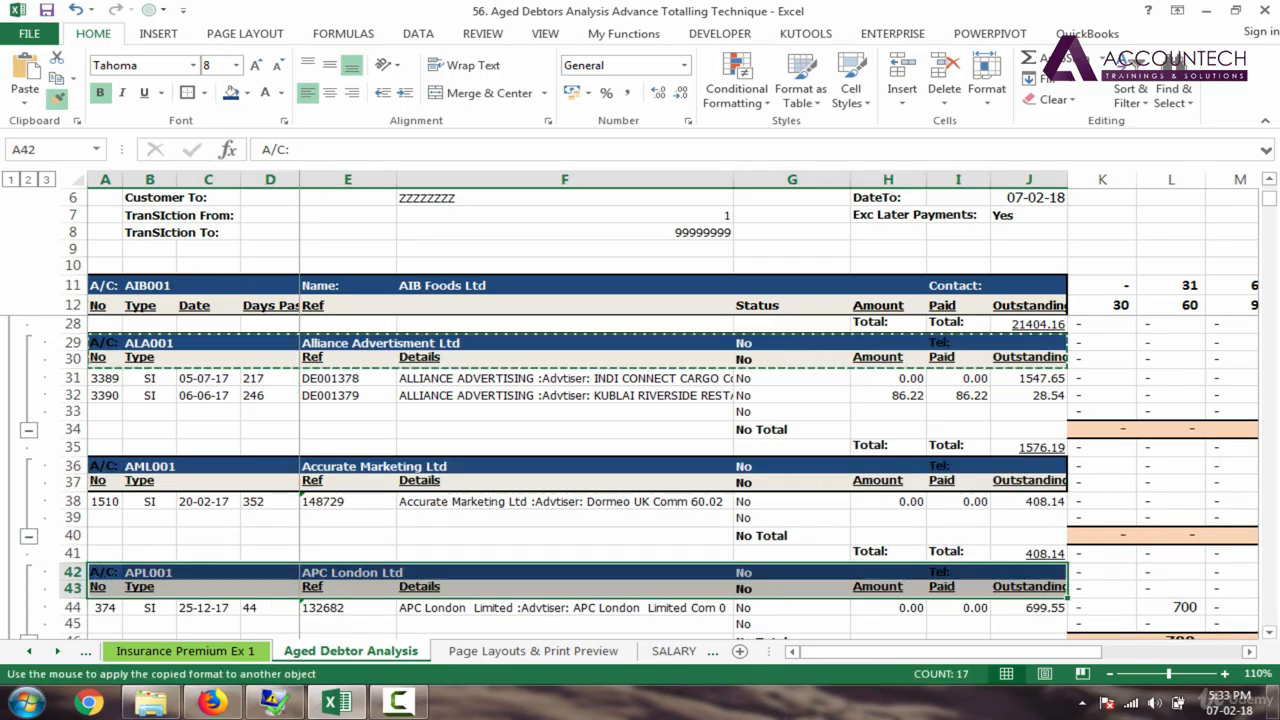
scroll(1267, 636, down, 3)
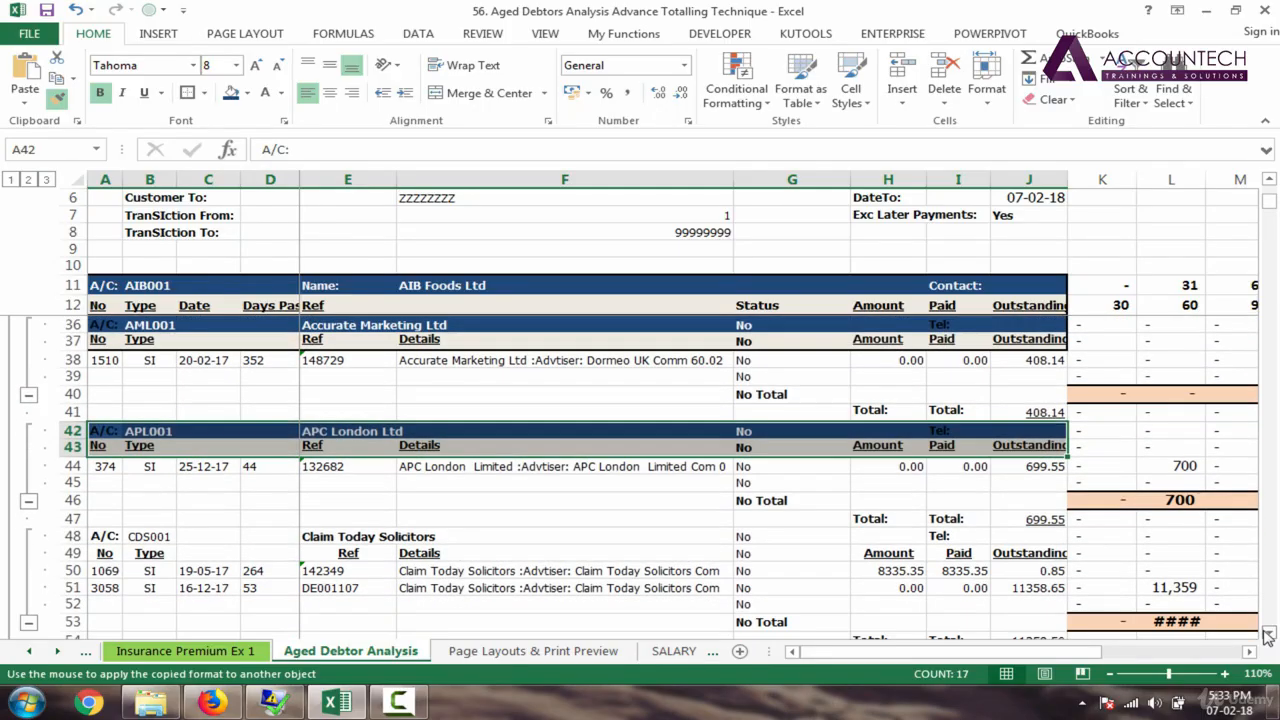
click(105, 502)
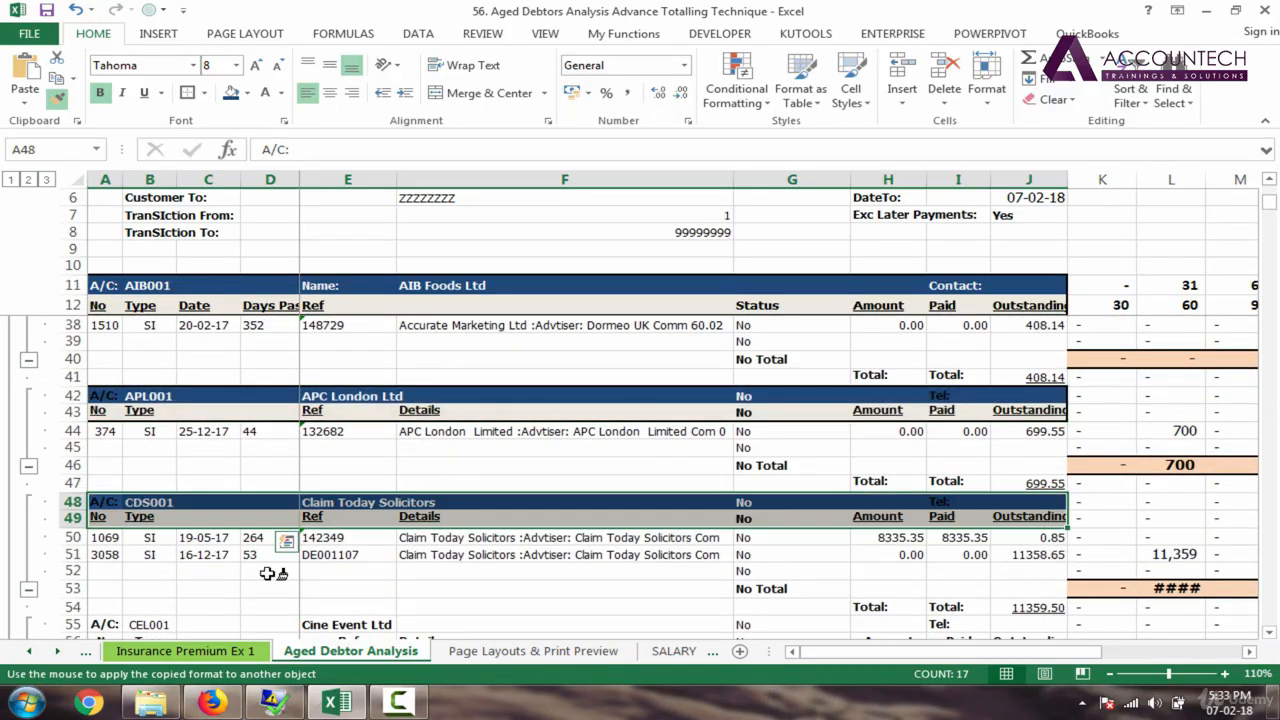
click(118, 621)
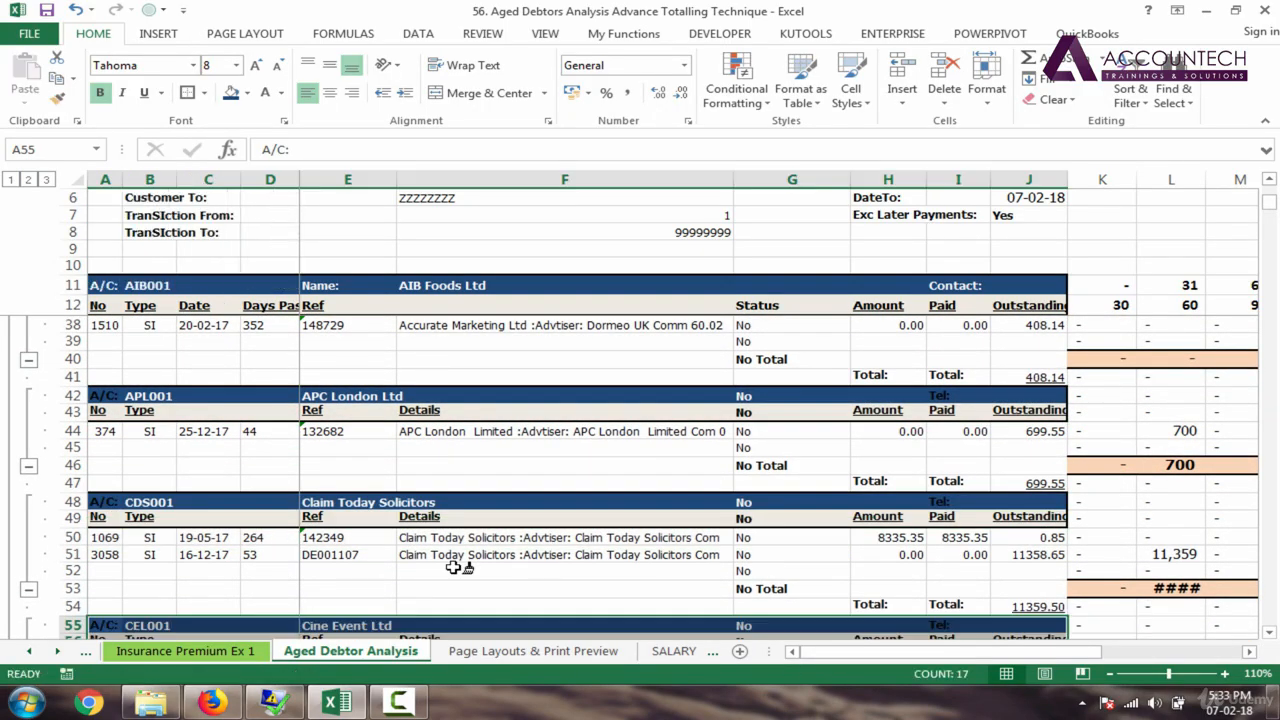
key(ctrl+z)
key(ctrl+z)
key(ctrl+z)
key(ctrl+z)
key(ctrl+z)
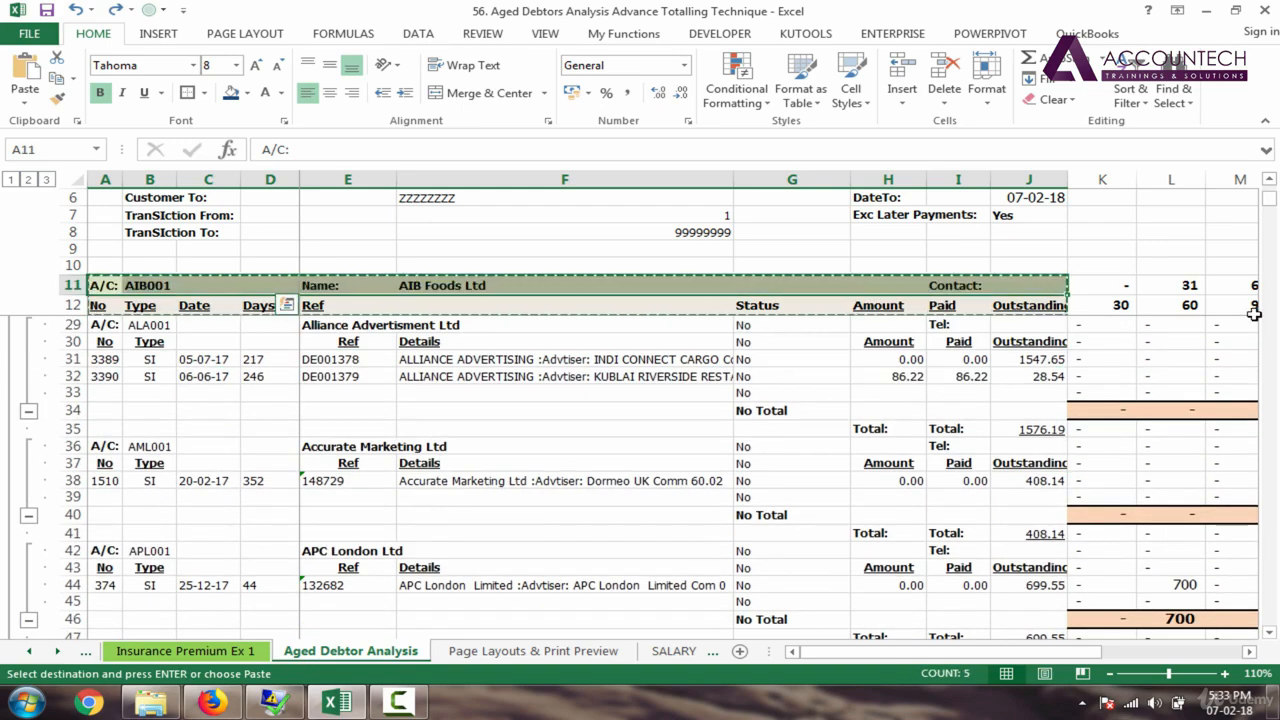
Step: Undo the dark blue formatting on header row 11 and cancel copy mode
key(ctrl+z)
key(Escape)
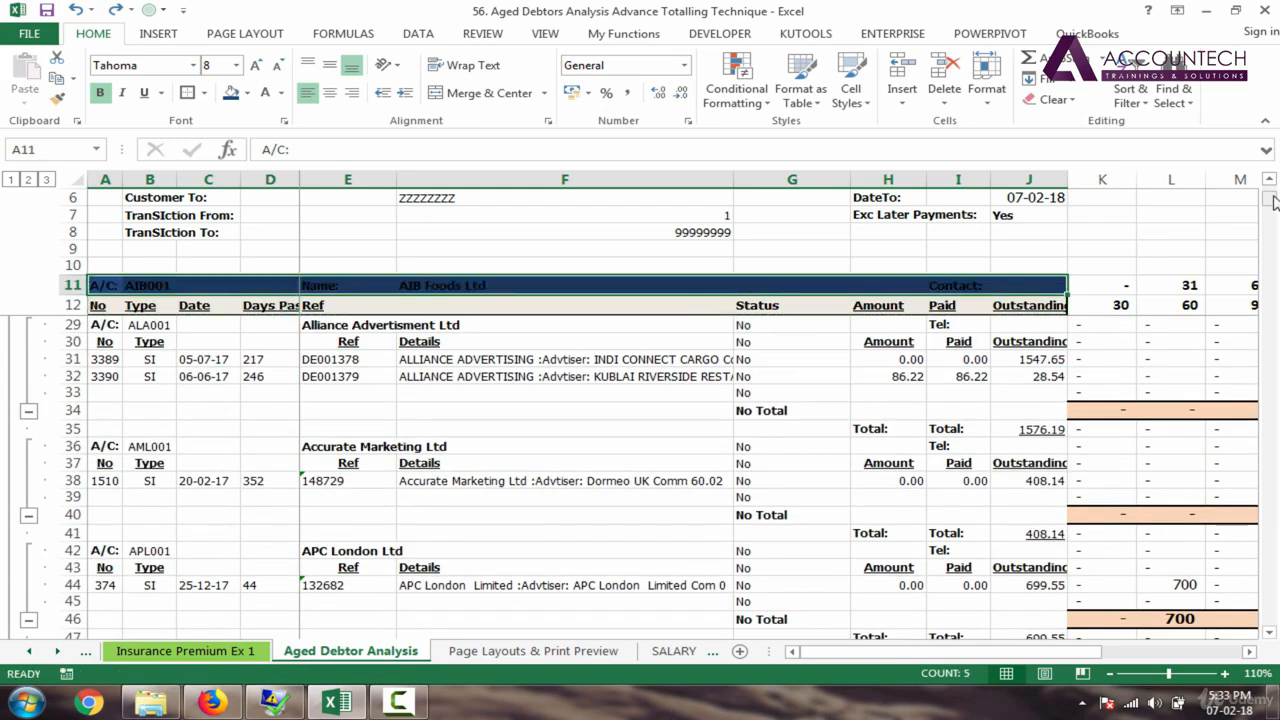
mouse_move(1274, 202)
mouse_down()
mouse_move(1274, 560)
mouse_move(1272, 192)
mouse_up()
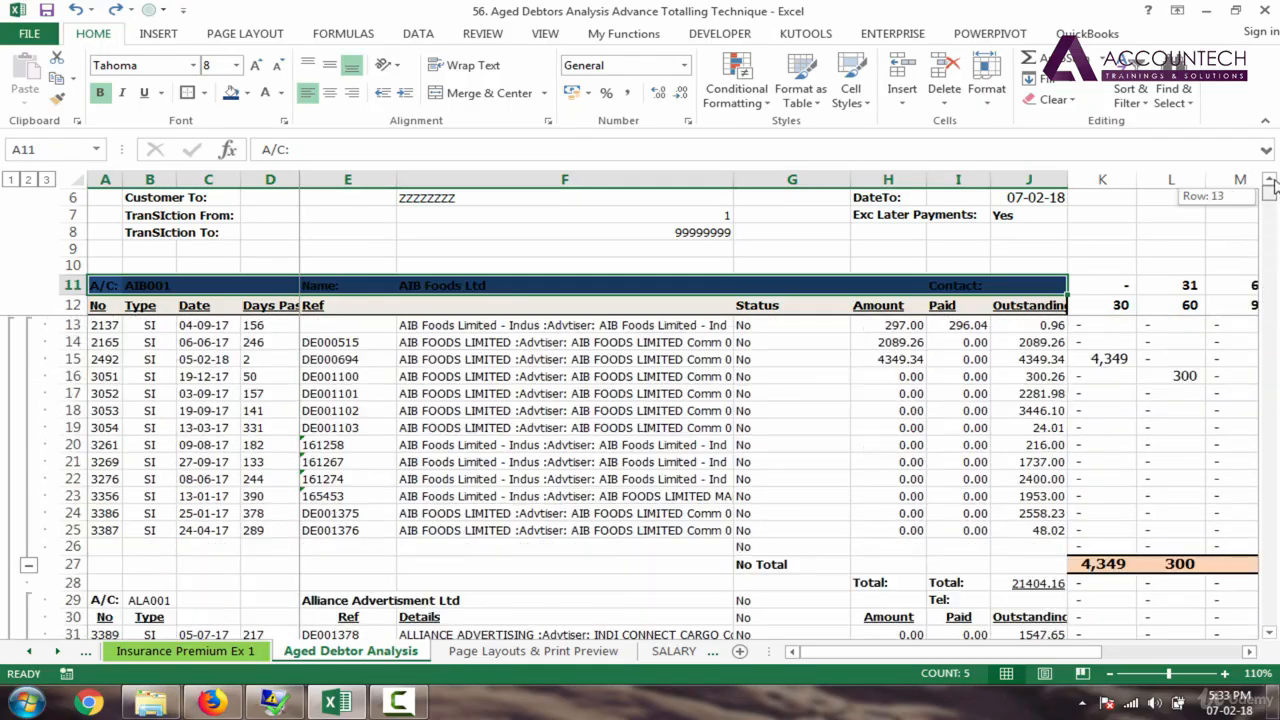
click(489, 379)
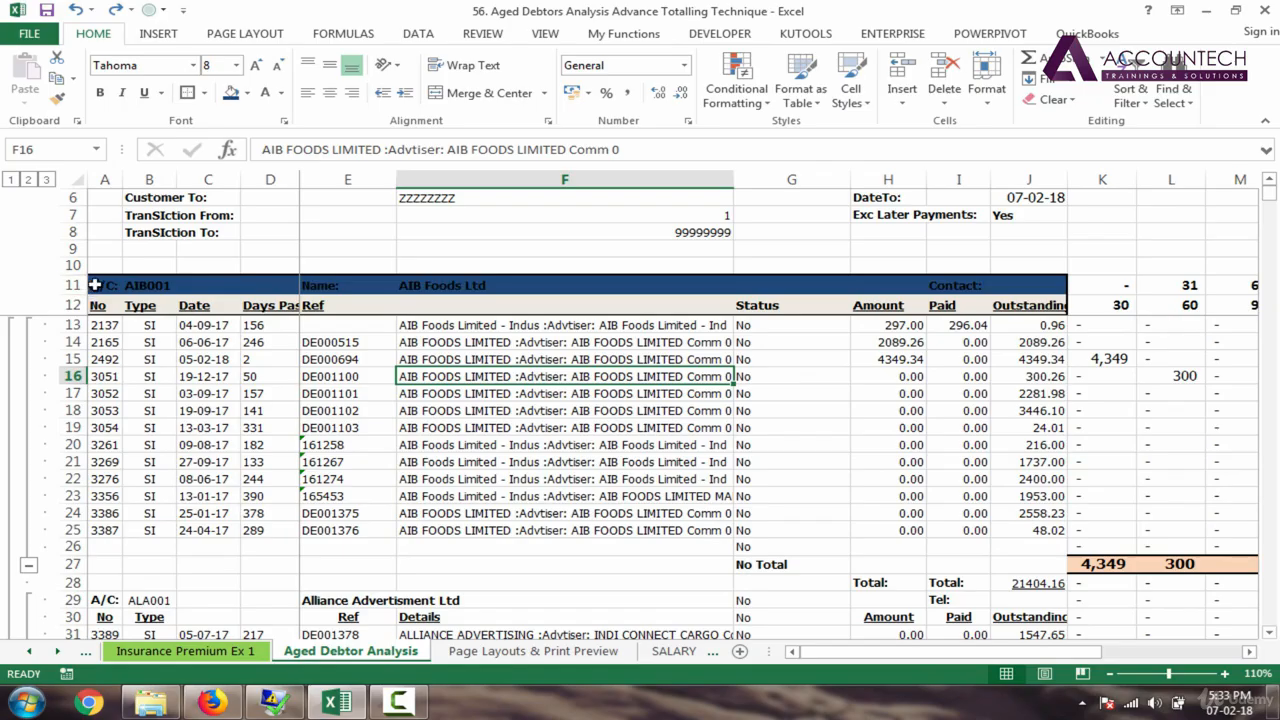
click(95, 285)
key(ctrl+shift+Right)
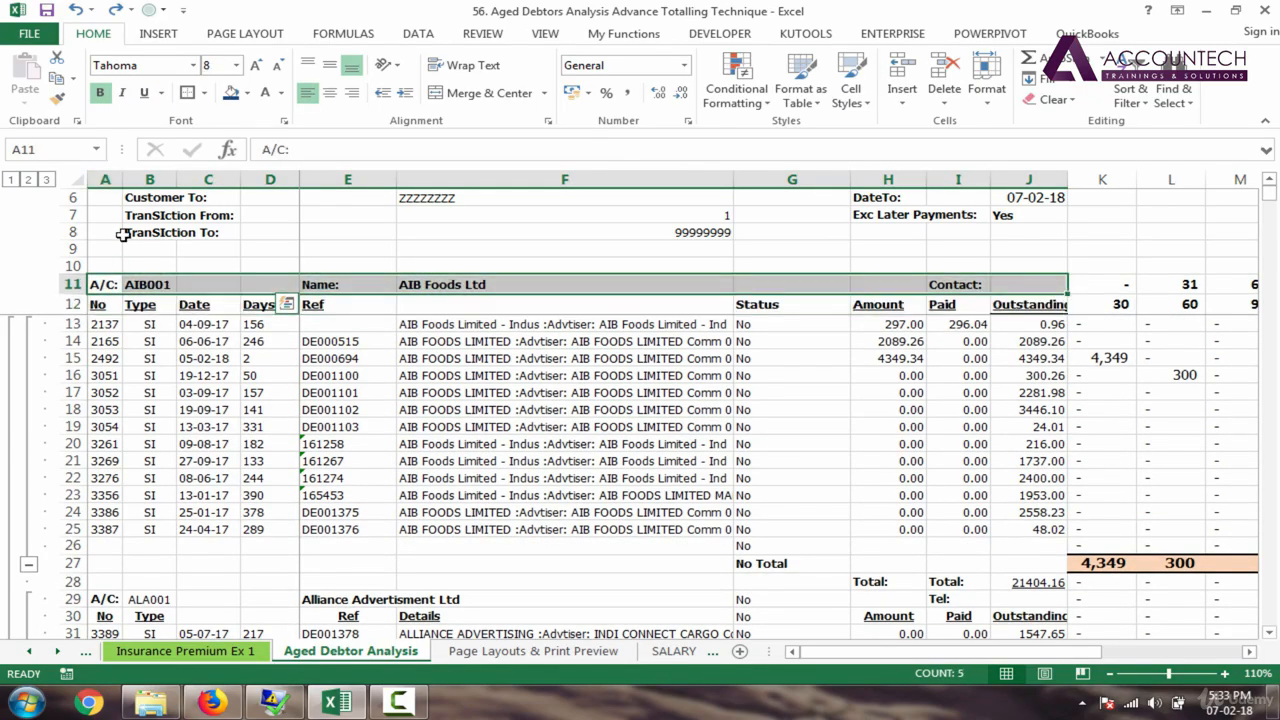
click(100, 283)
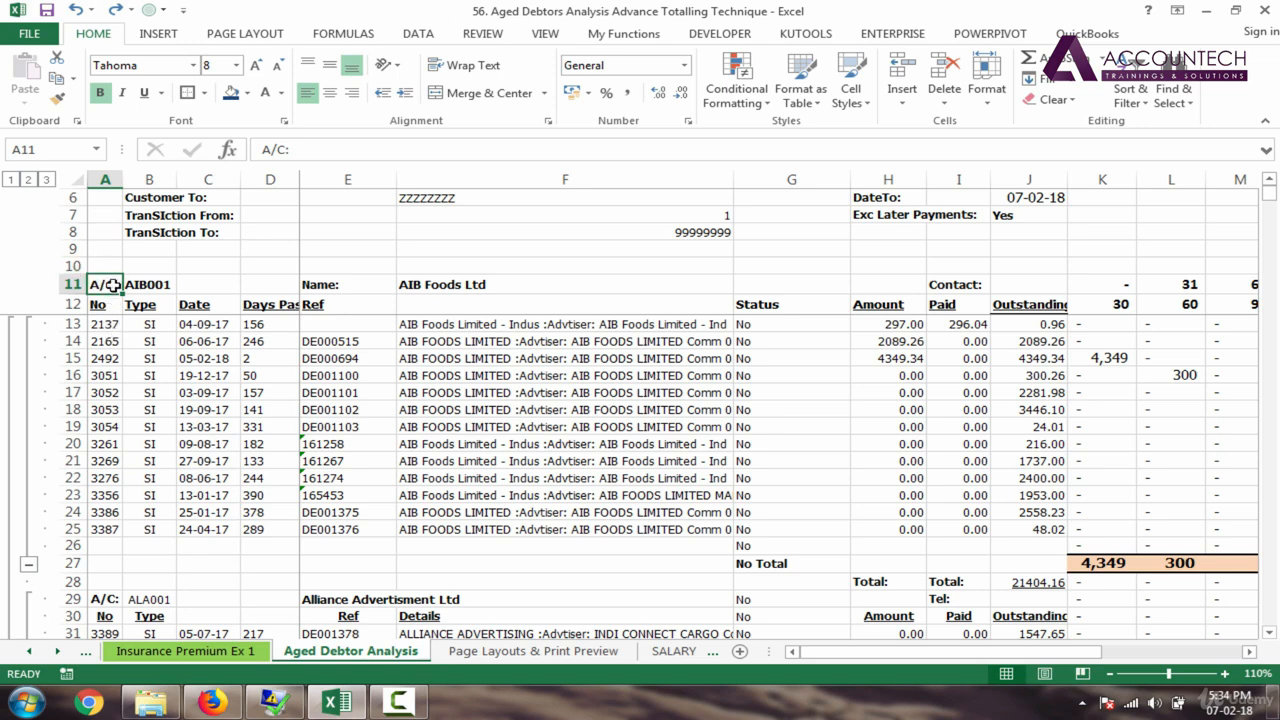
Step: Inspect header row 11 against the invoice rows, ending with cell A11 selected
click(105, 178)
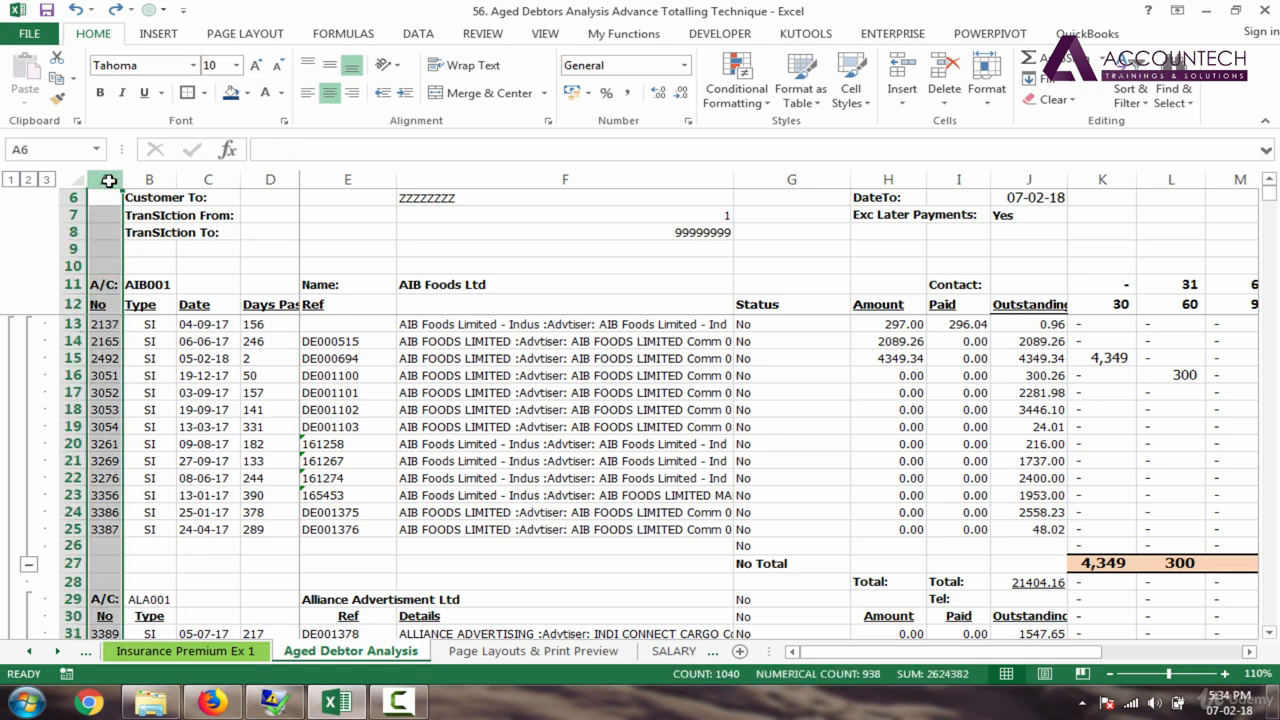
click(105, 286)
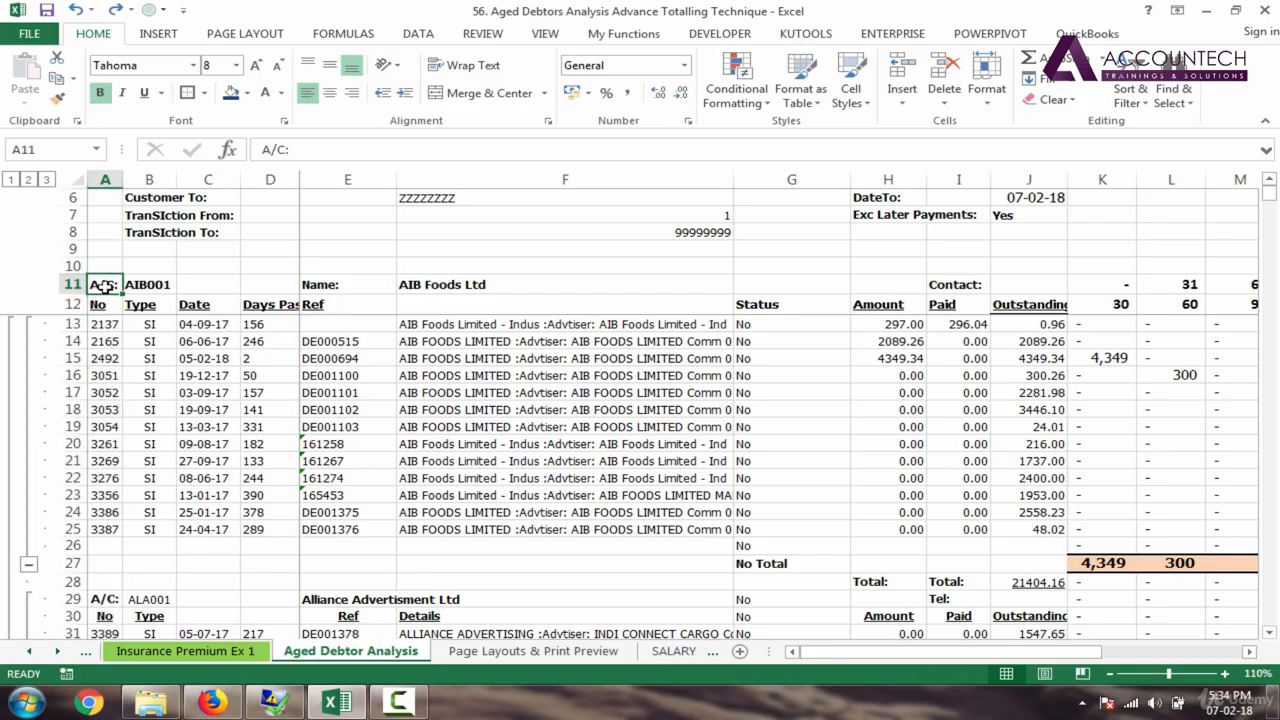
drag(107, 286, 1003, 284)
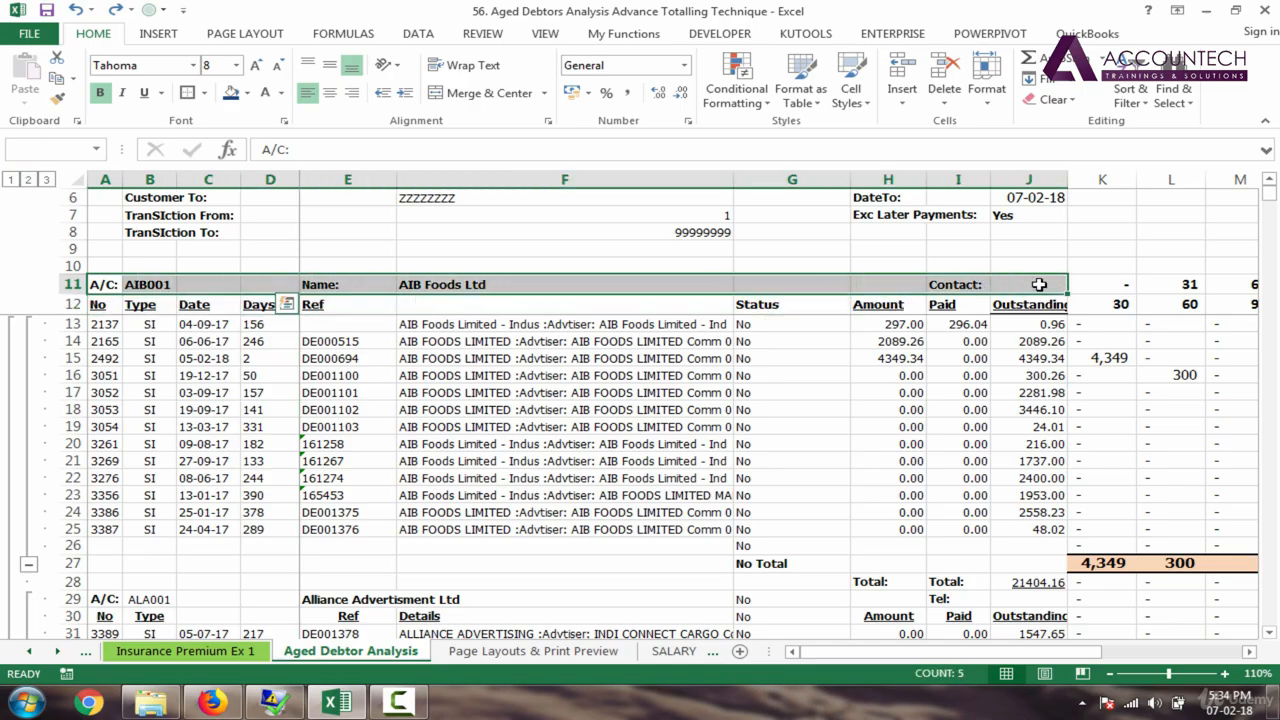
click(675, 449)
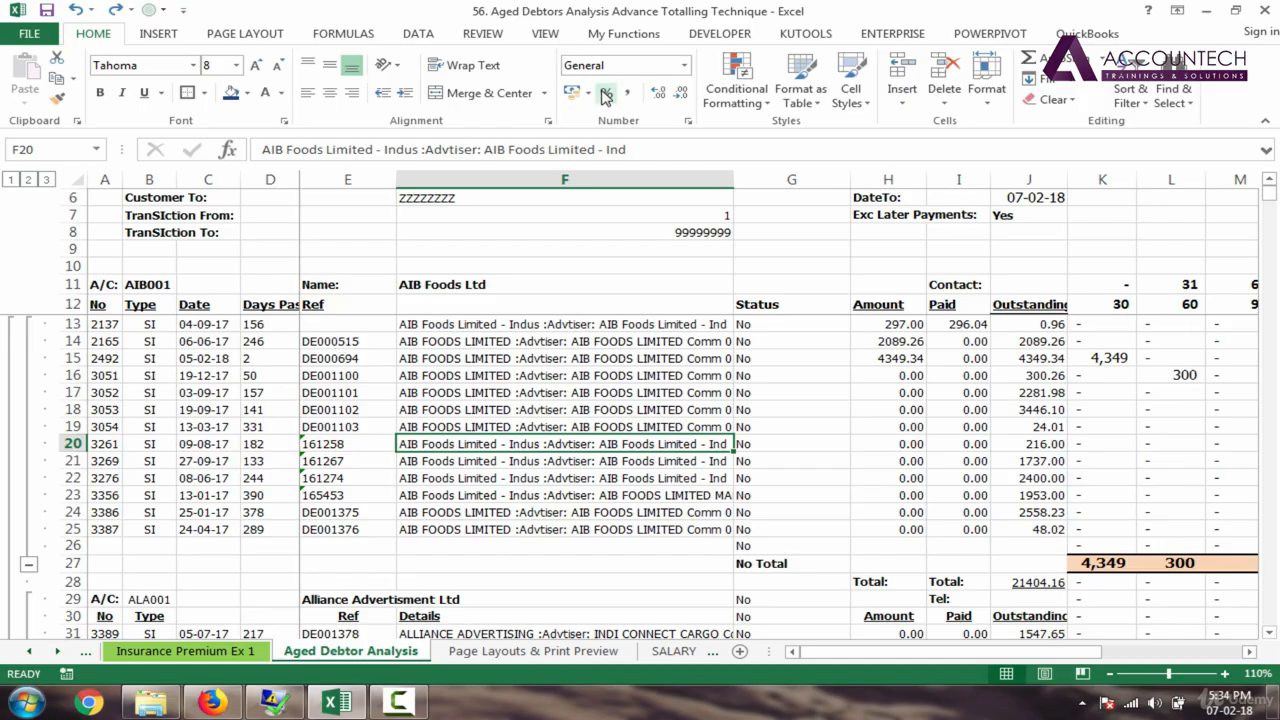
click(106, 285)
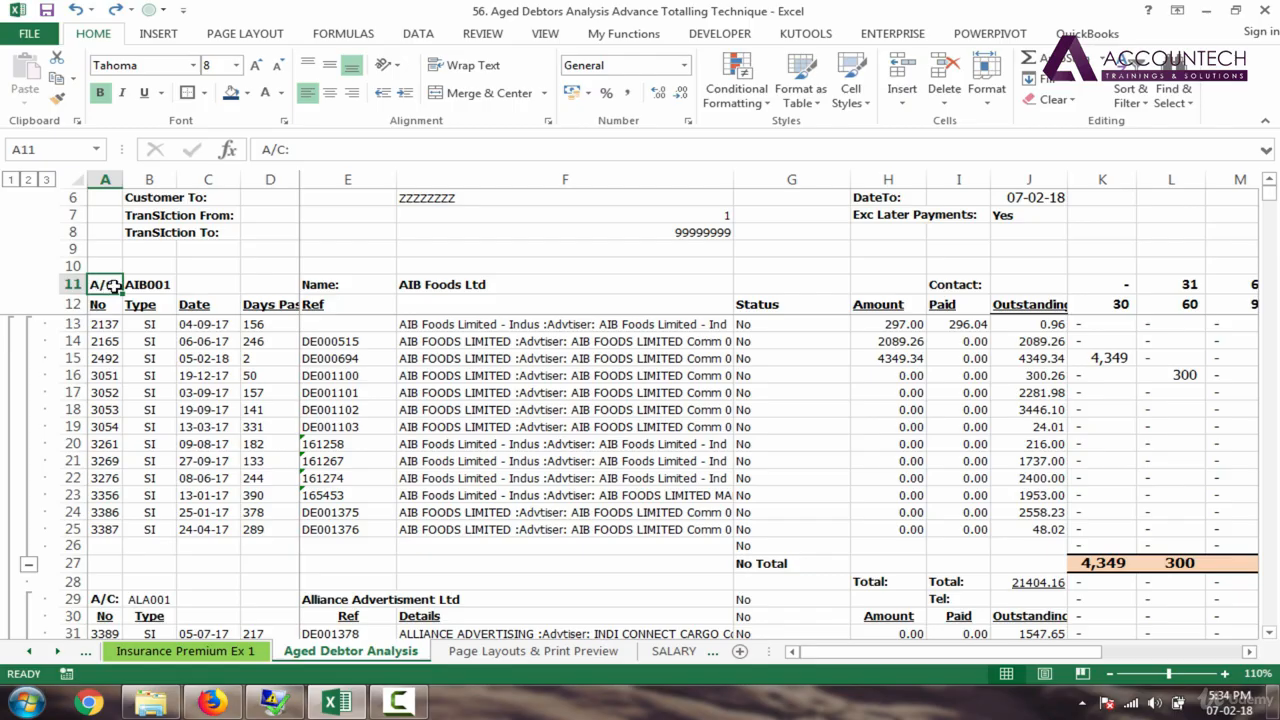
drag(113, 285, 1013, 285)
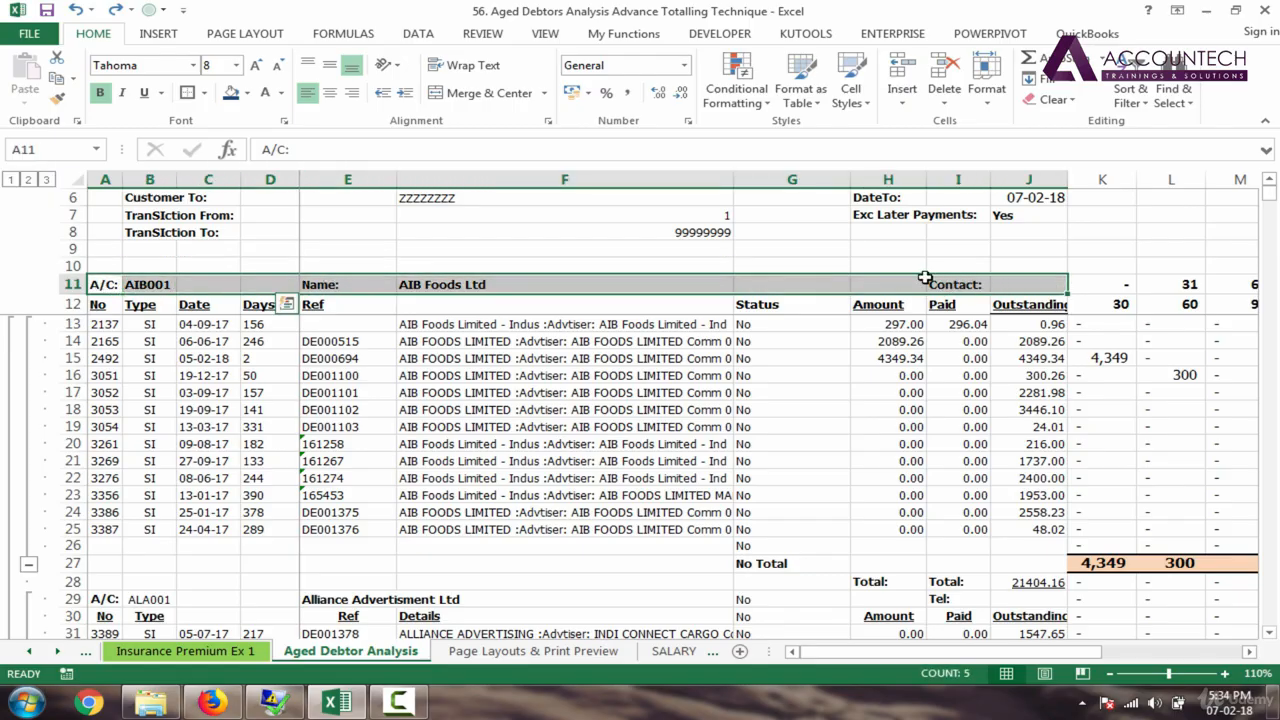
click(104, 285)
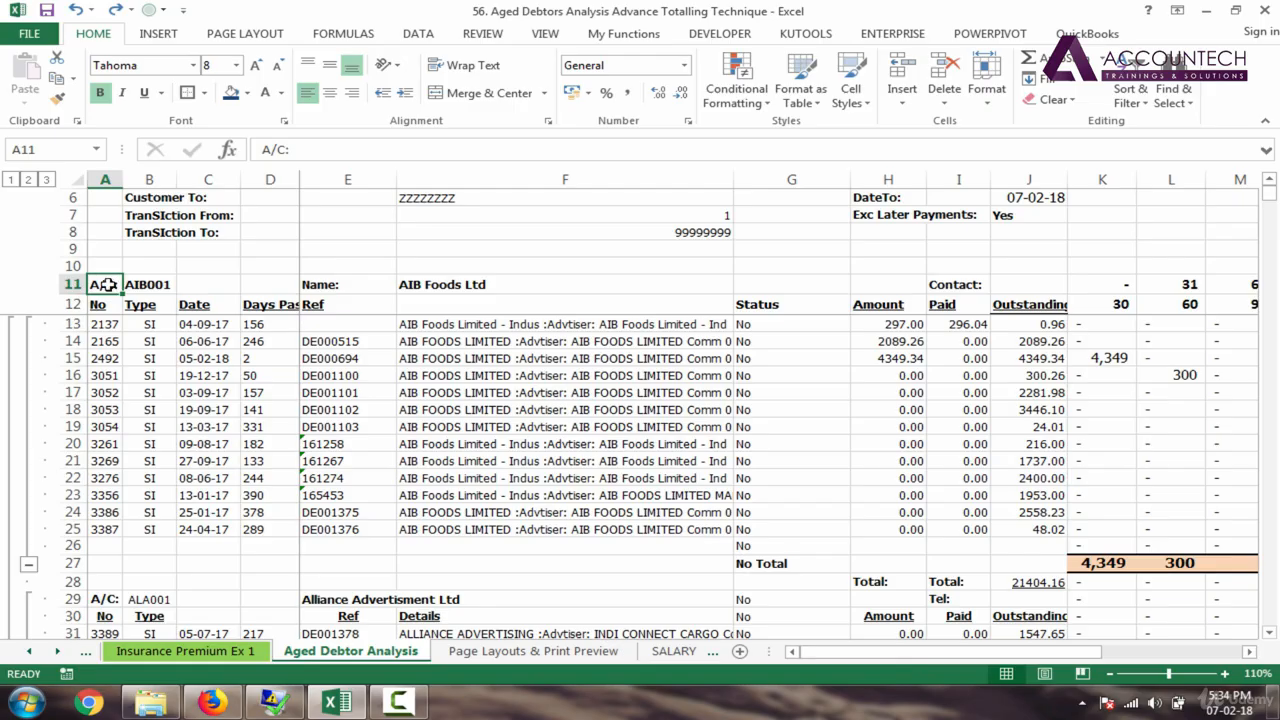
Step: Select the debtor block from A11 across to column J and down to row 1200
key(shift+Right)
key(shift+Right)
key(shift+Right)
key(shift+Right)
key(shift+Right)
key(shift+Right)
key(shift+Right)
key(shift+Right)
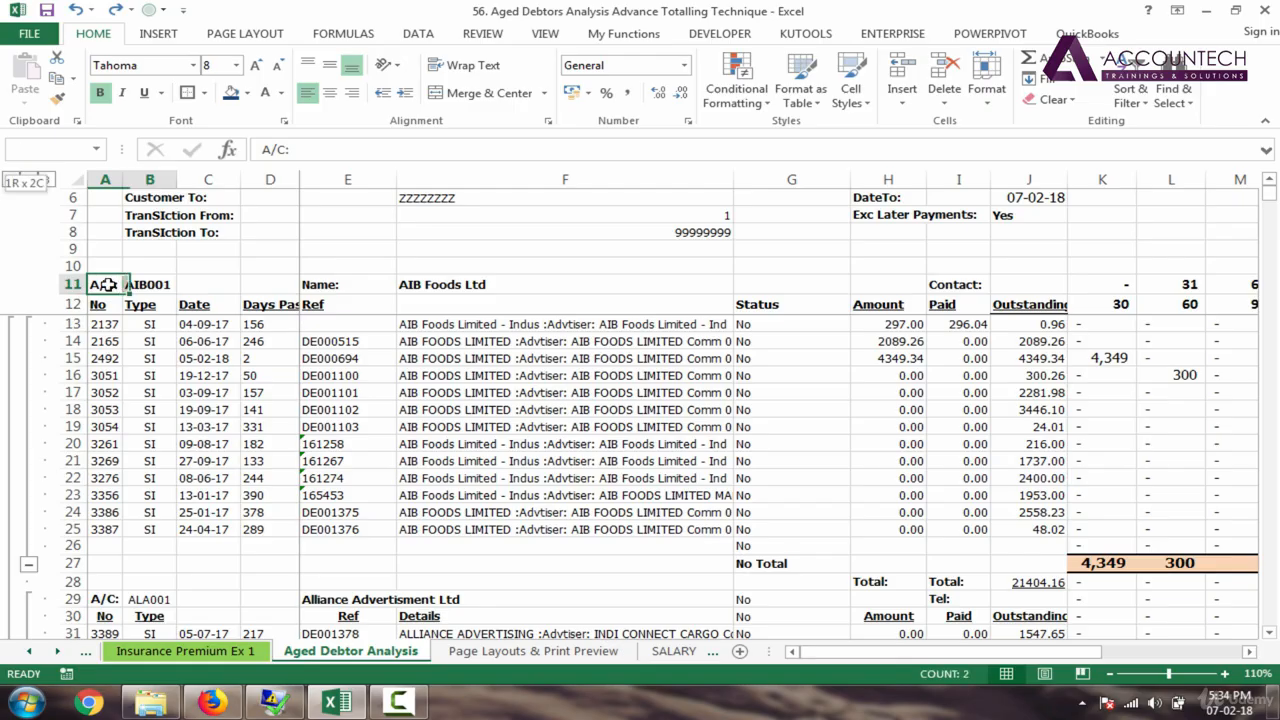
key(shift+Right)
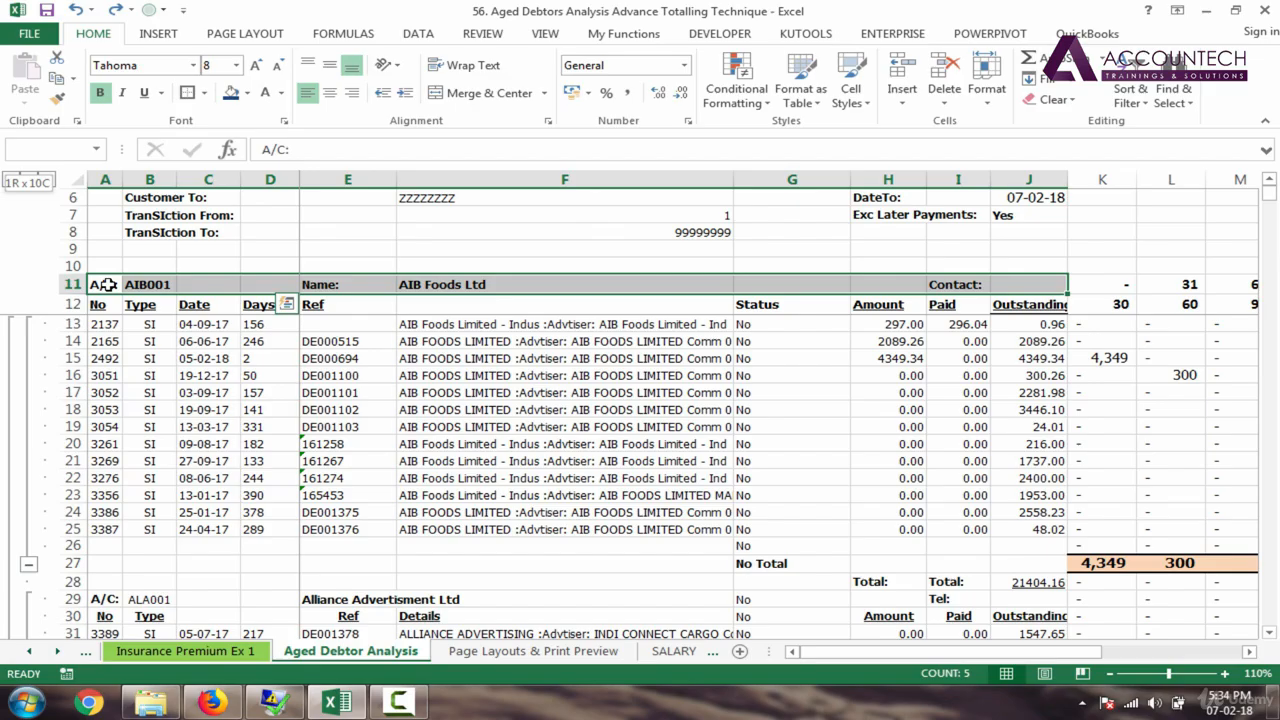
key(shift+Page_Down)
key(shift+Page_Down)
key(shift+Page_Down)
key(shift+Page_Down)
key(shift+Page_Down)
key(shift+Page_Down)
key(shift+Page_Down)
key(shift+Page_Down)
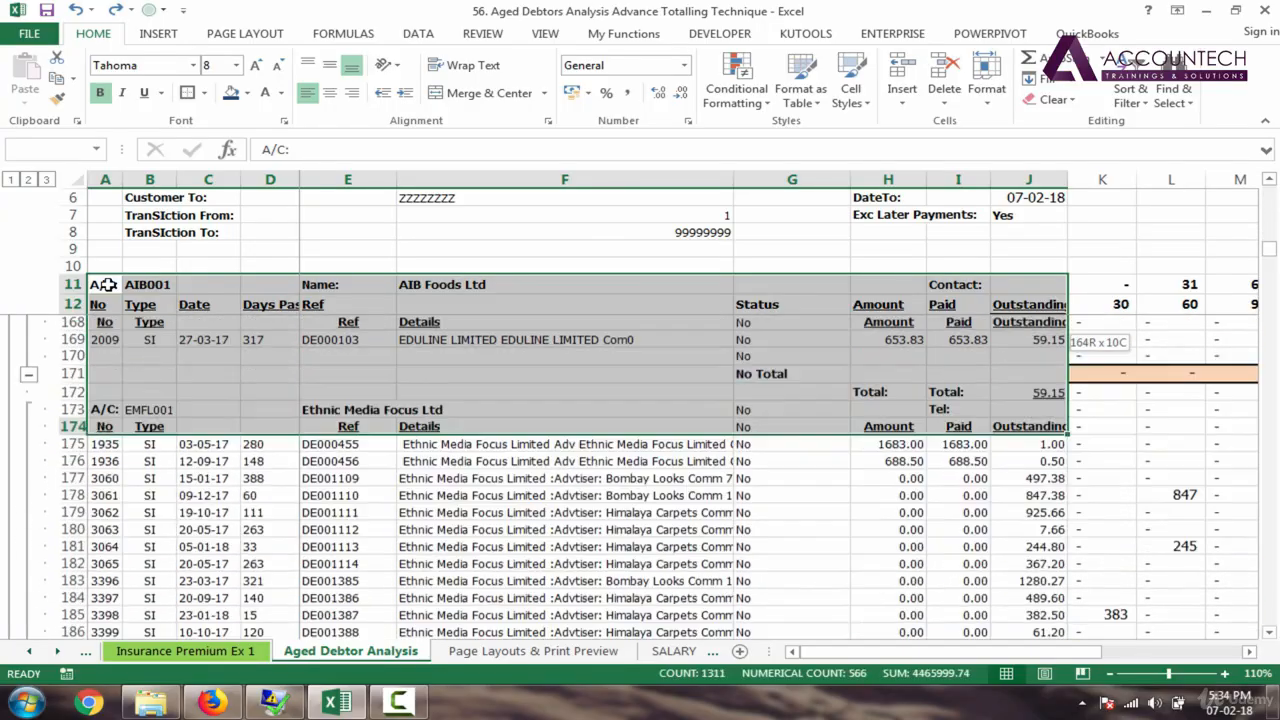
key(shift+Page_Down)
key(shift+Page_Down)
key(shift+Page_Down)
key(shift+Page_Down)
key(shift+Page_Down)
key(shift+Page_Down)
key(shift+Page_Down)
key(shift+Page_Down)
key(shift+Page_Down)
key(shift+Page_Down)
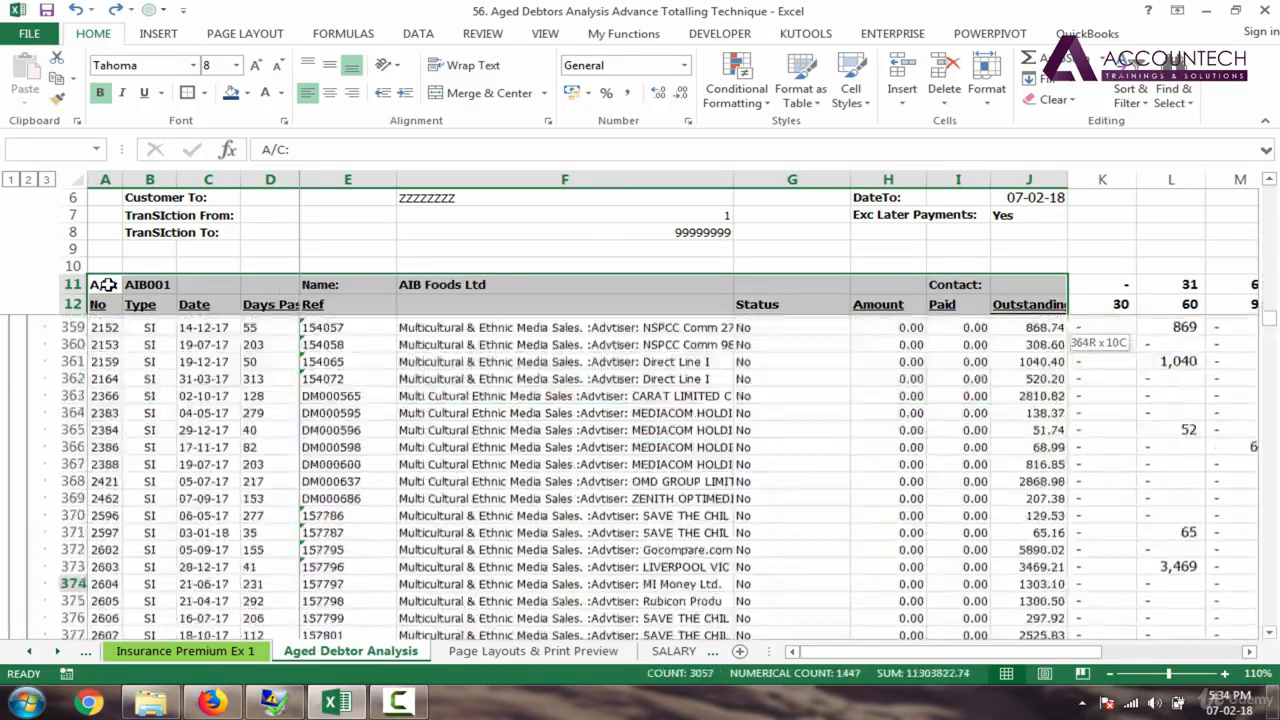
key(shift+Page_Down)
key(shift+Page_Down)
key(shift+Page_Down)
key(shift+Page_Down)
key(shift+Page_Down)
key(shift+Page_Down)
key(shift+Page_Down)
key(shift+Page_Down)
key(shift+Page_Down)
key(shift+Page_Down)
key(shift+Page_Down)
key(shift+Page_Down)
key(shift+Page_Down)
key(shift+Page_Down)
key(shift+Page_Down)
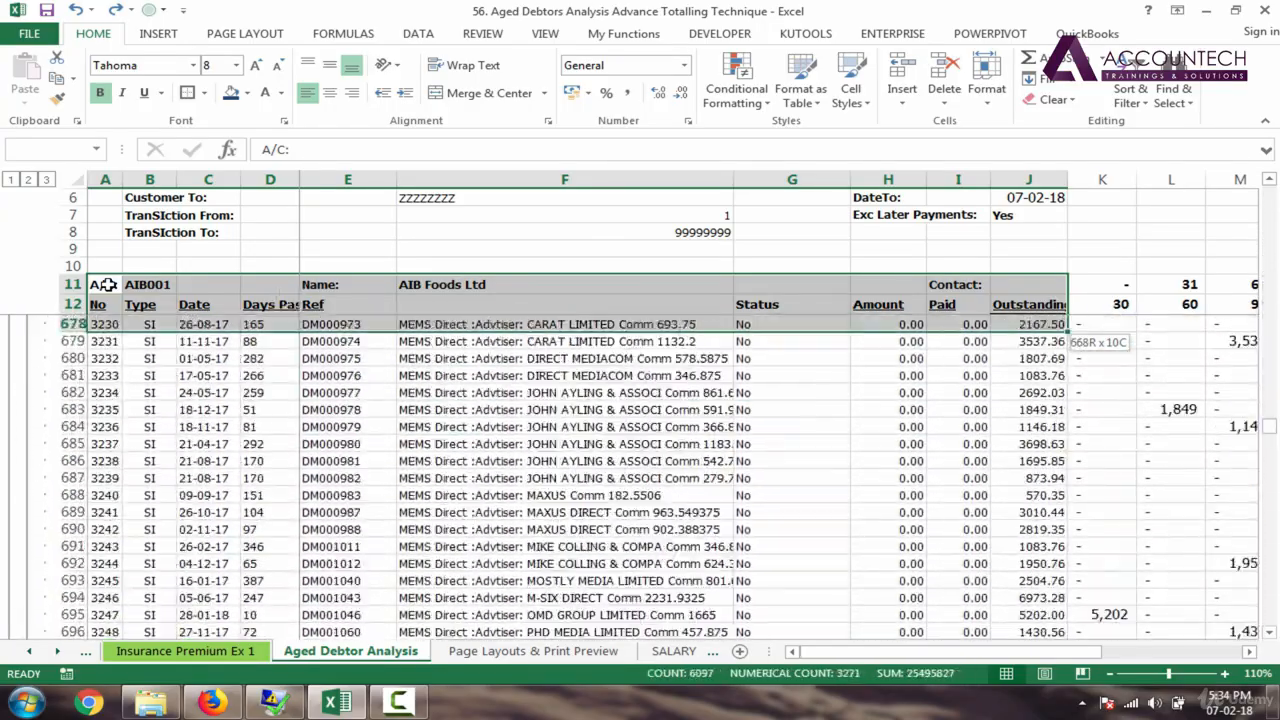
key(shift+Page_Down)
key(shift+Page_Down)
key(shift+Page_Down)
key(shift+Page_Down)
key(shift+Page_Down)
key(shift+Page_Down)
key(shift+Page_Down)
key(shift+Page_Down)
key(shift+Page_Down)
key(shift+Page_Down)
key(shift+Page_Down)
key(shift+Page_Down)
key(shift+Page_Down)
key(shift+Page_Down)
key(shift+Page_Down)
key(shift+Page_Down)
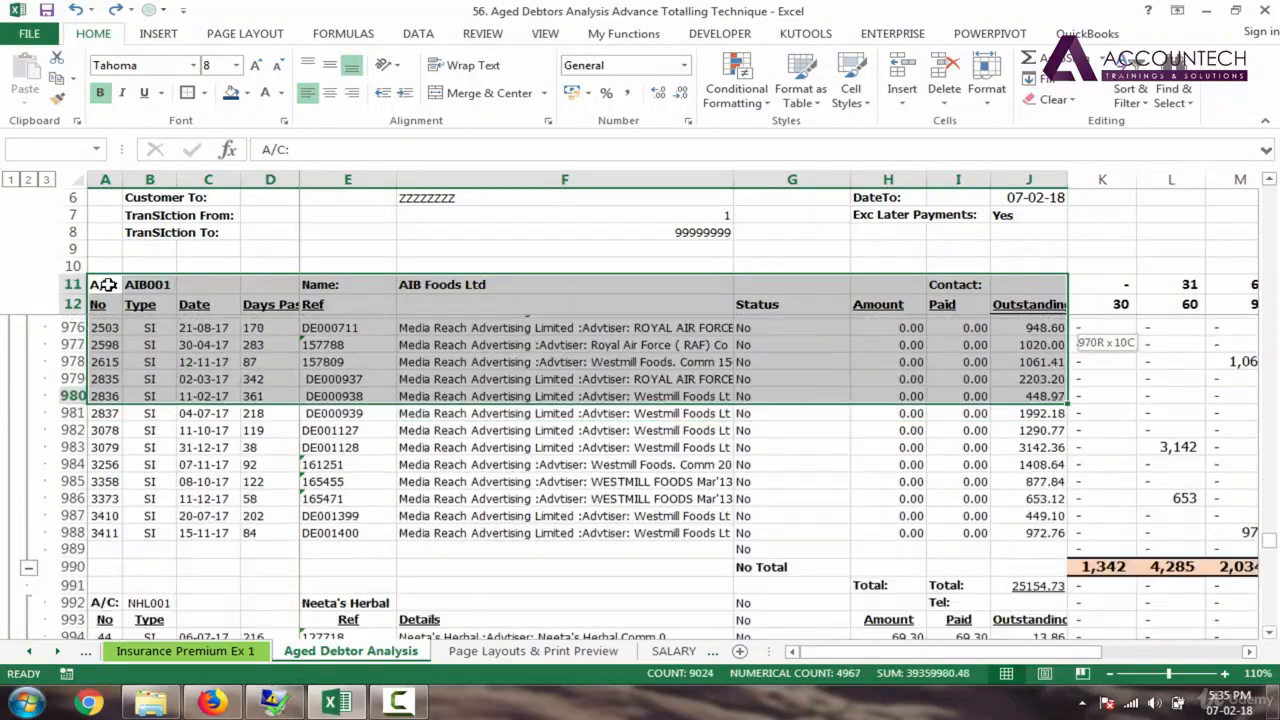
key(shift+Page_Down)
key(shift+Page_Down)
key(shift+Page_Down)
key(shift+Page_Down)
key(shift+Page_Down)
key(shift+Page_Down)
key(shift+Page_Down)
key(shift+Page_Down)
key(shift+Page_Down)
key(shift+Page_Down)
key(shift+Page_Down)
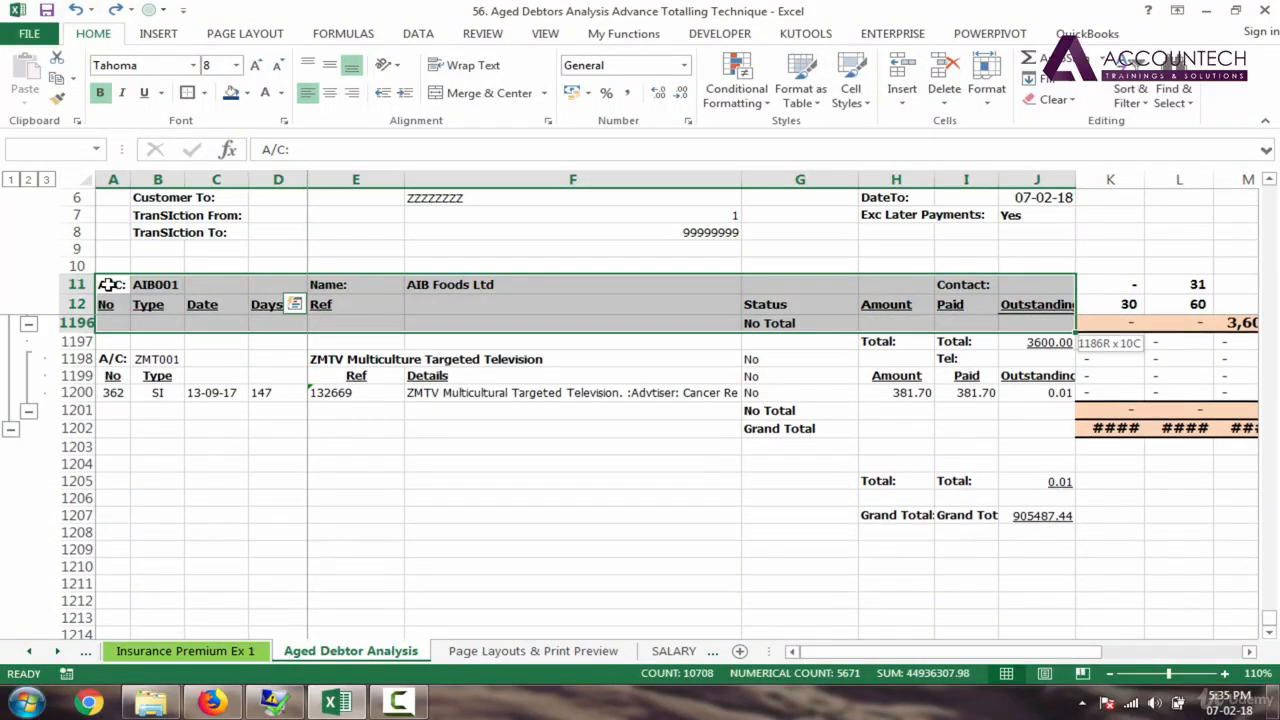
key(shift+Down)
key(shift+Down)
key(shift+Down)
key(shift+Down)
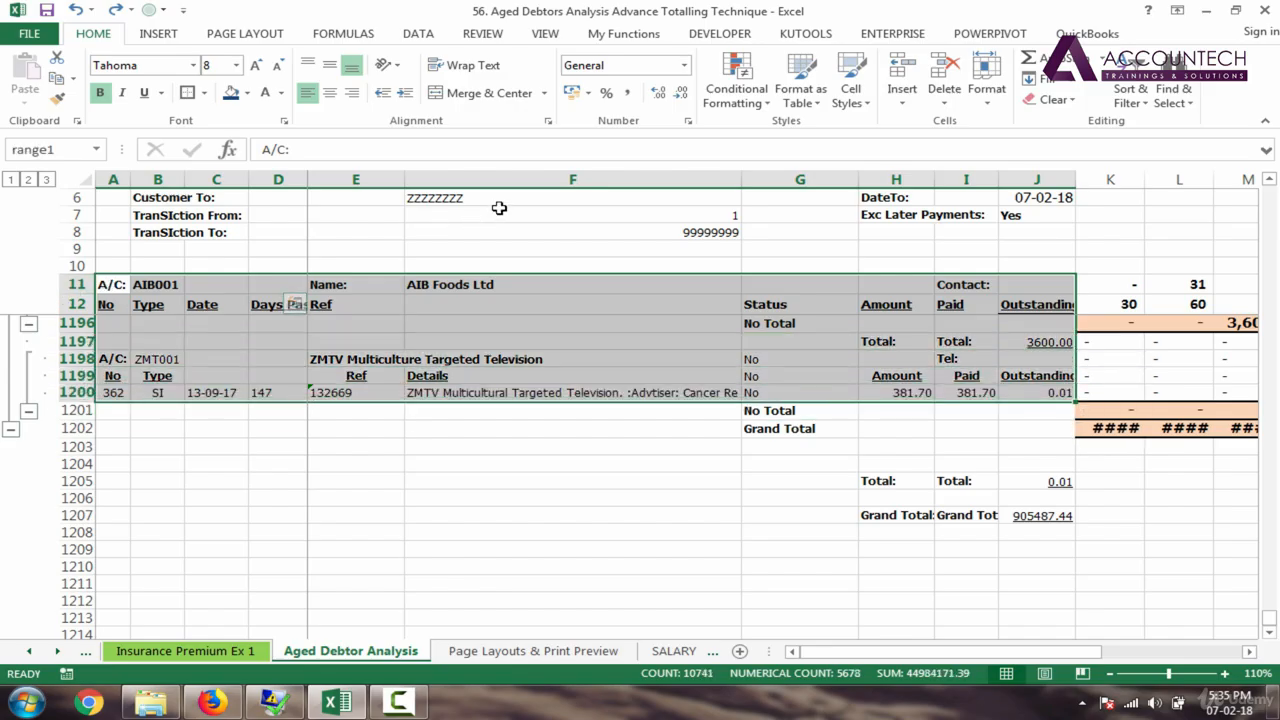
Step: Check that range1 covers A11:J1200, return to the sheet top, and open Conditional Formatting
click(63, 150)
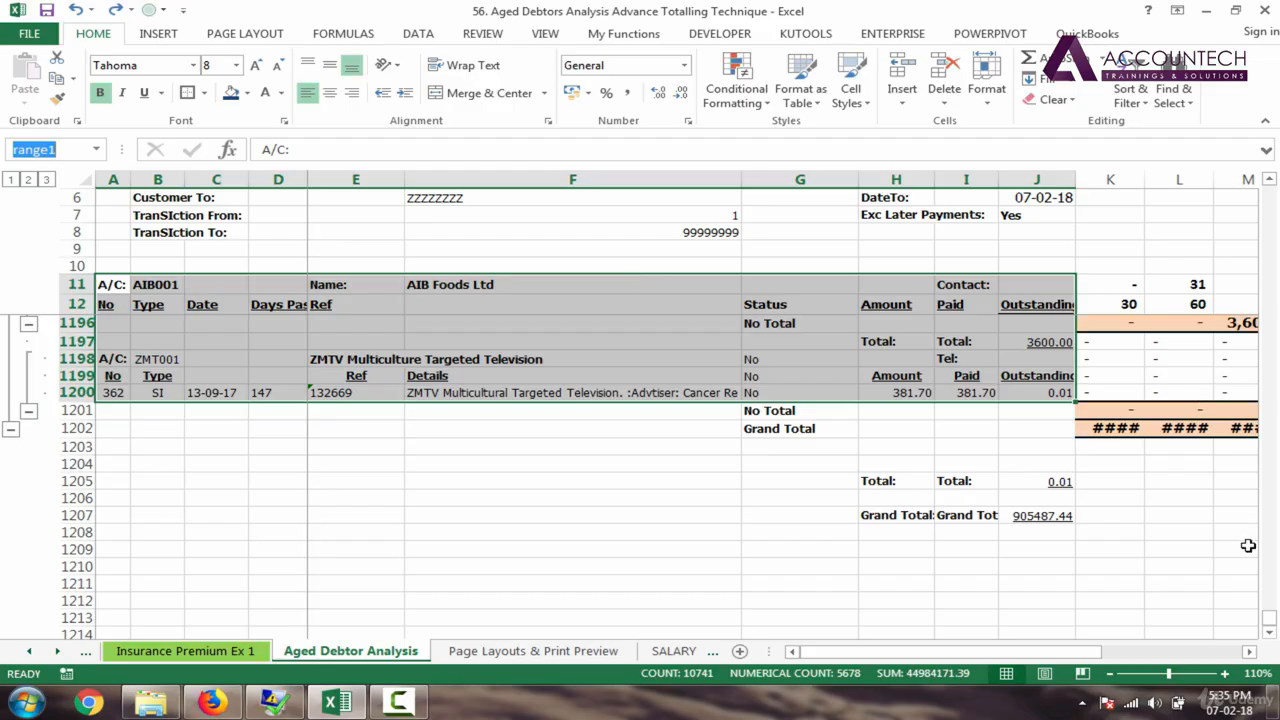
drag(1272, 628, 1270, 190)
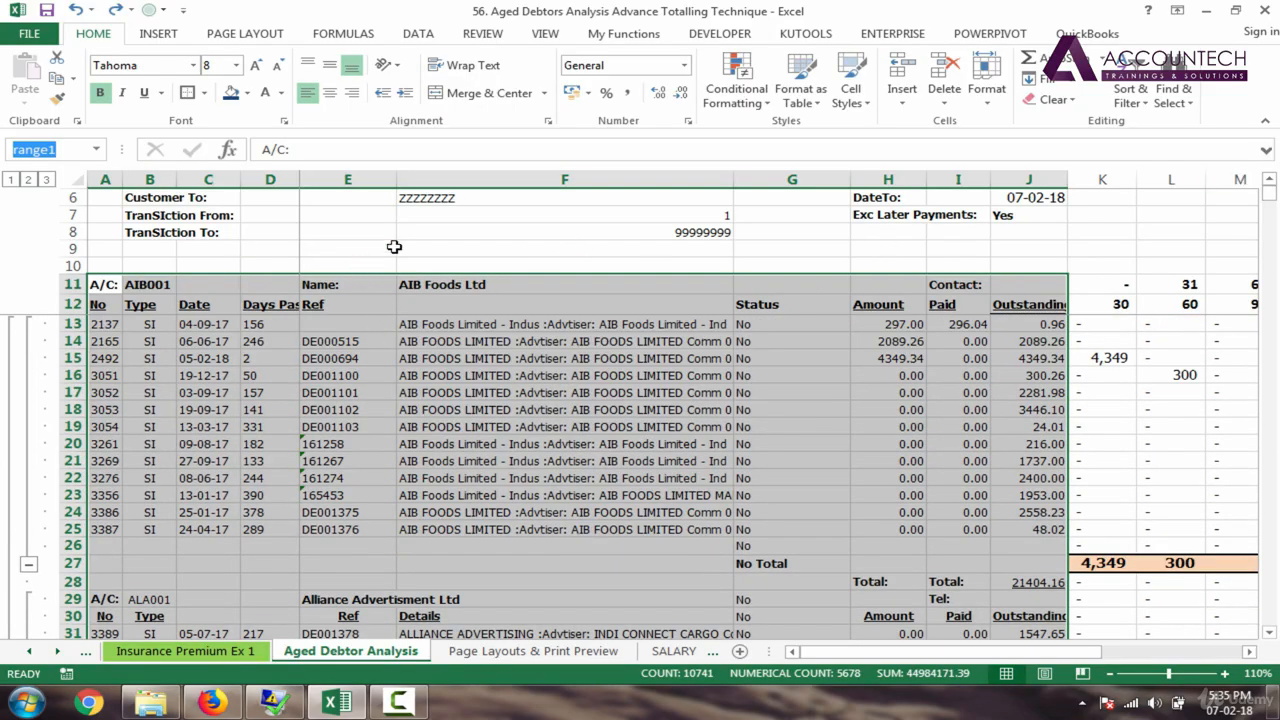
click(742, 90)
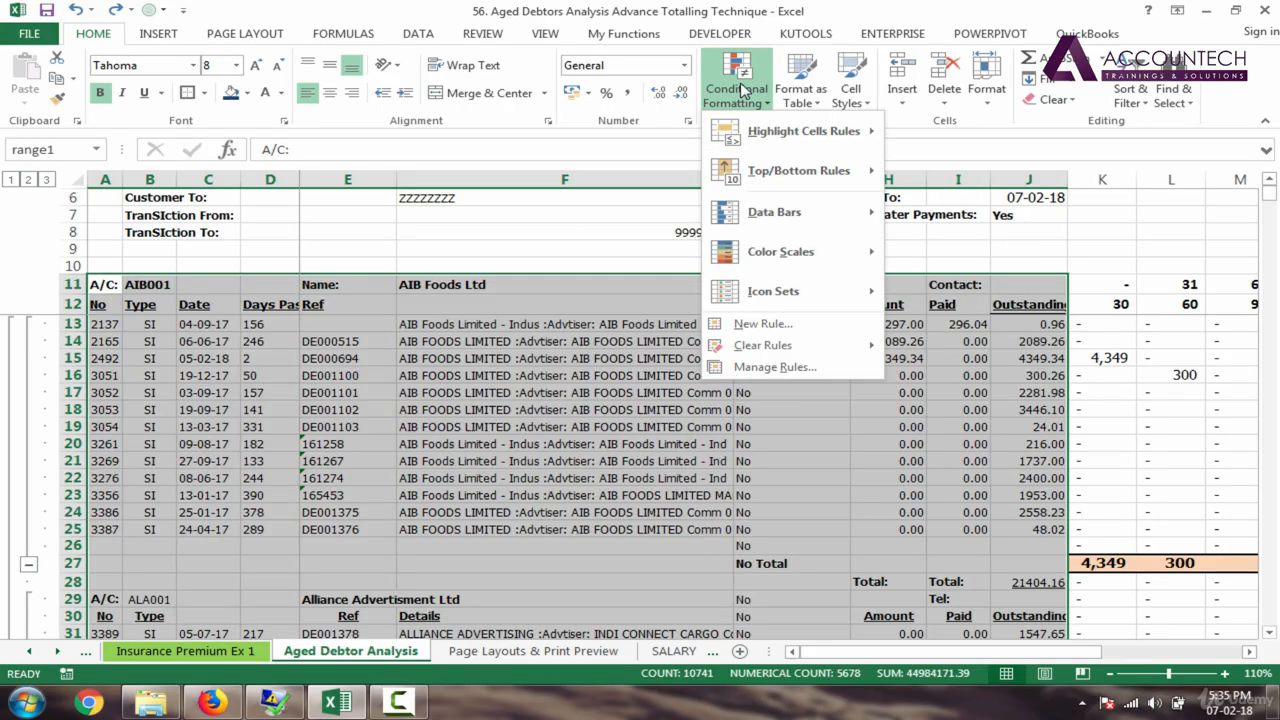
Step: Choose New Rule from the Conditional Formatting menu
mouse_move(775, 140)
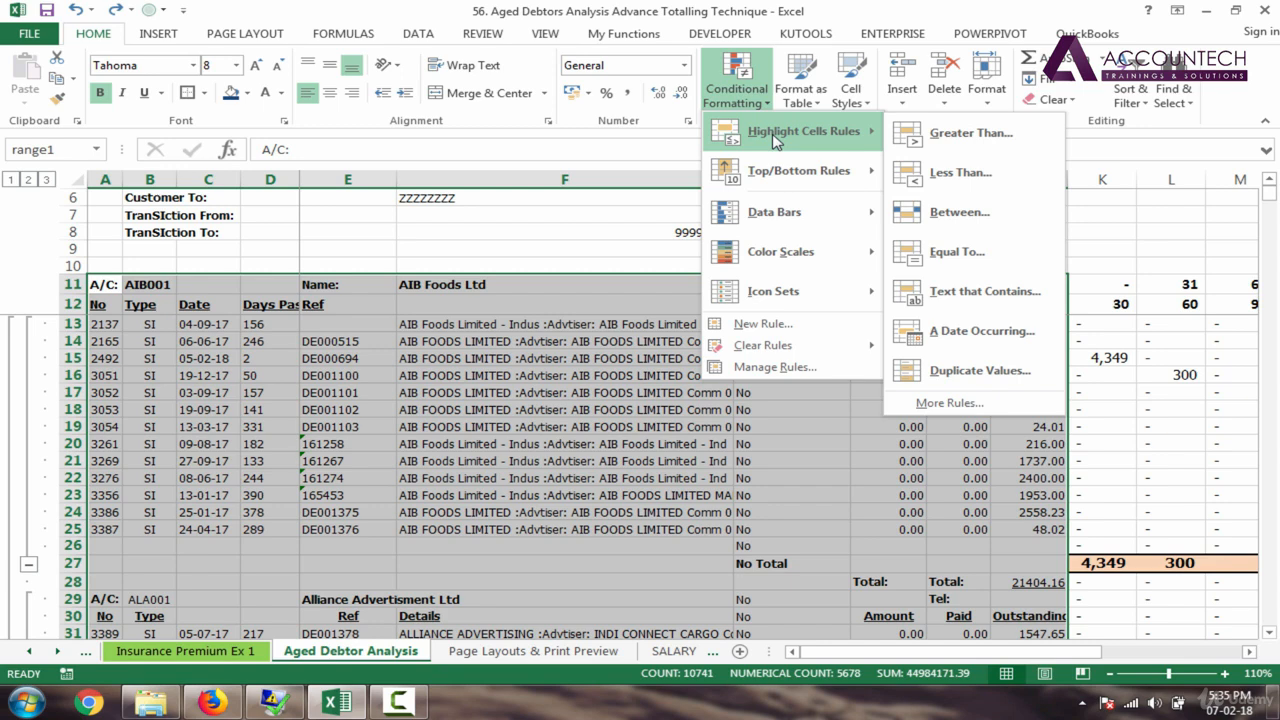
click(751, 324)
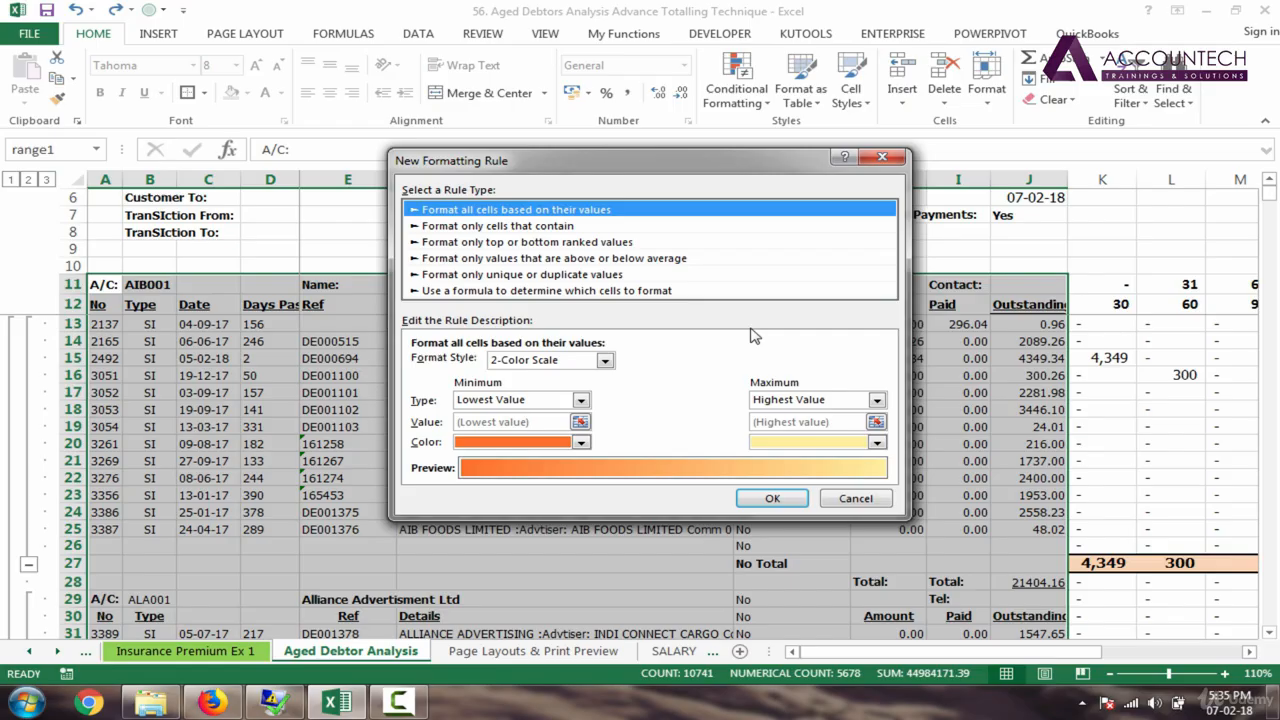
Step: Switch the rule type to 'Use a formula to determine which cells to format' with an empty formula
drag(655, 170, 834, 112)
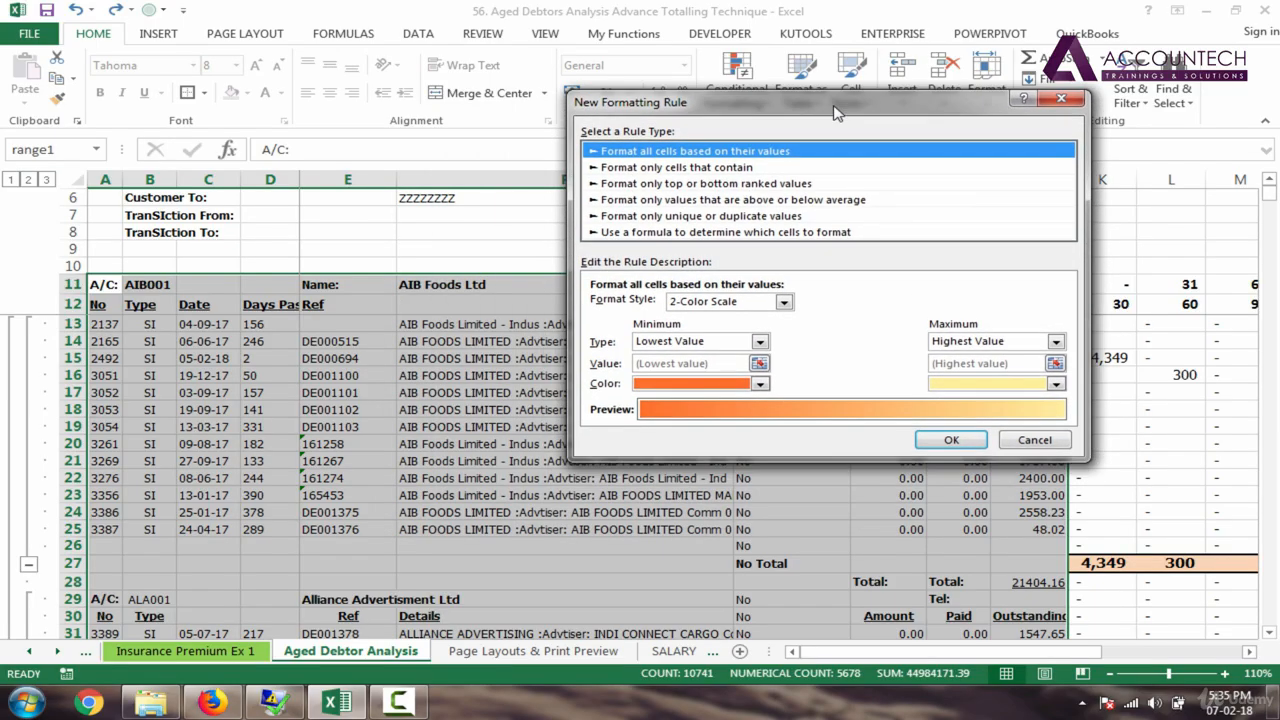
click(818, 234)
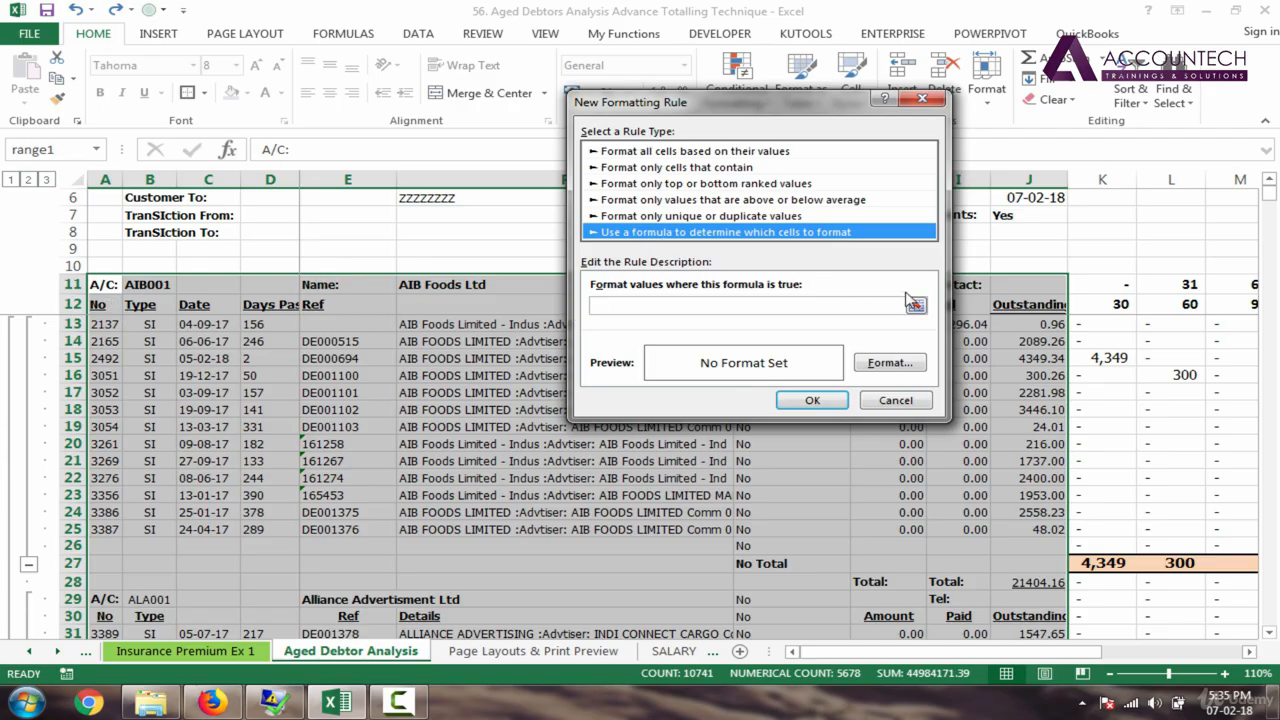
drag(797, 105, 774, 310)
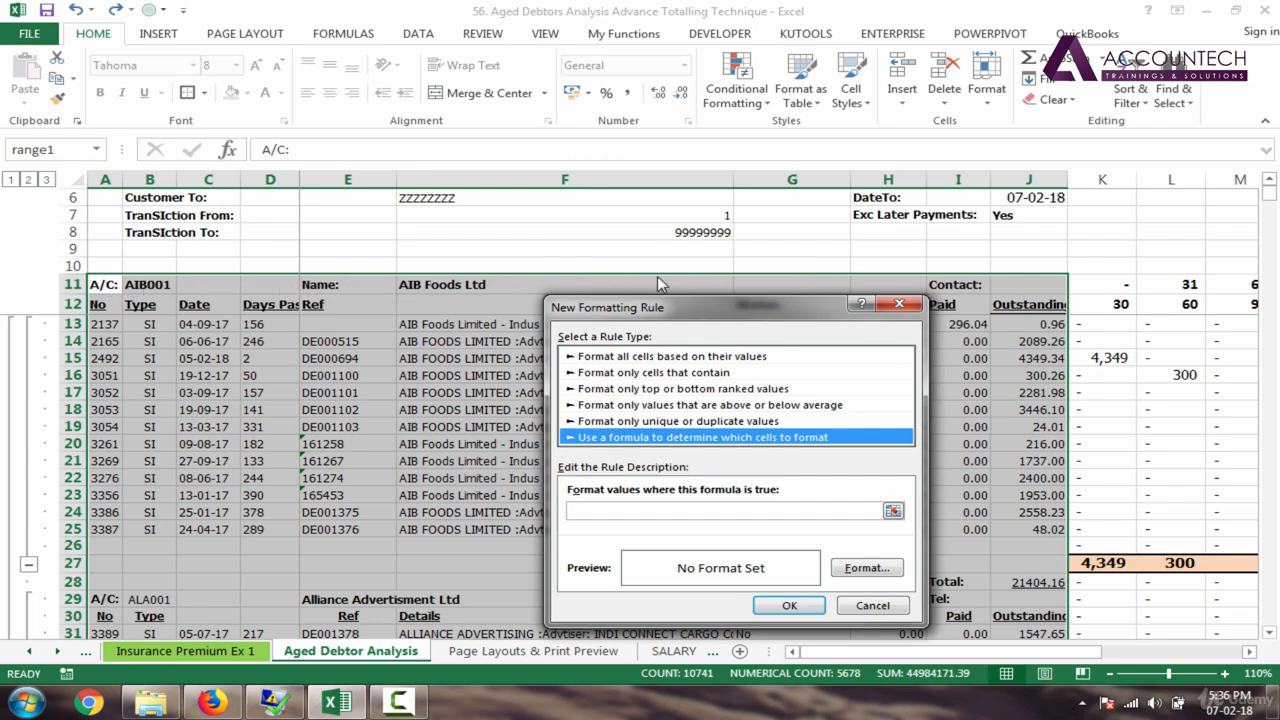
drag(766, 310, 788, 190)
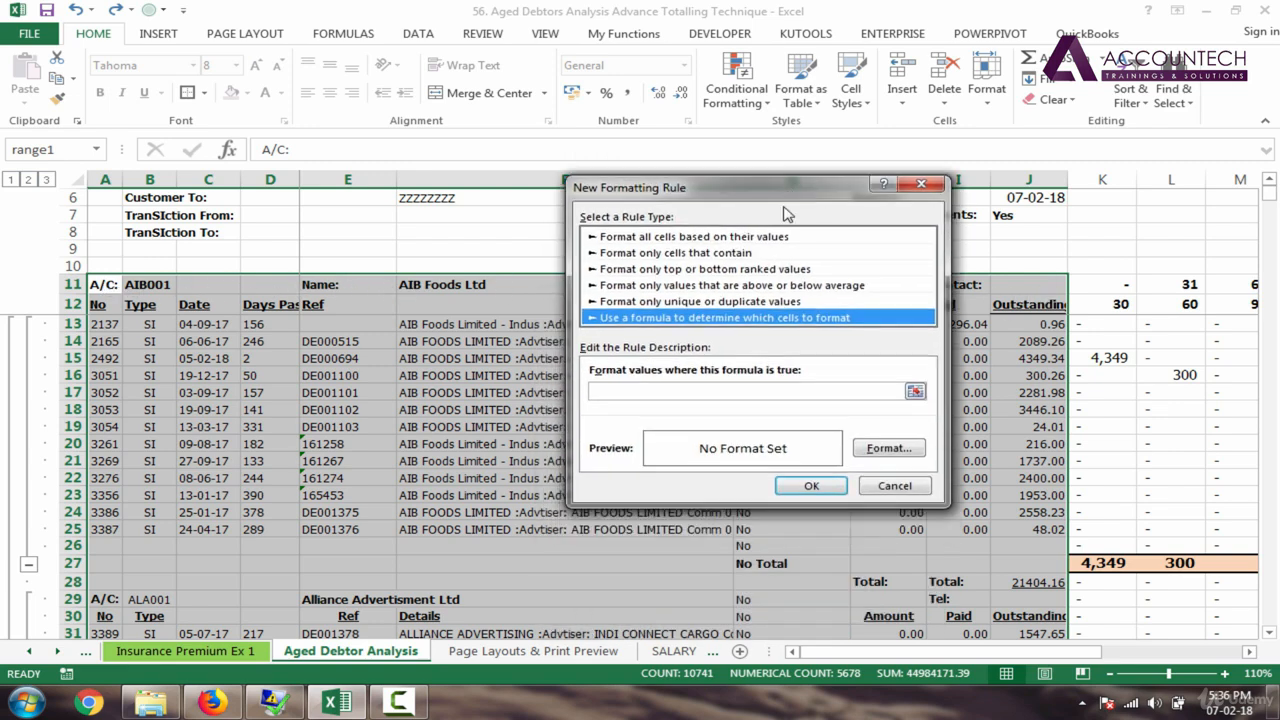
click(636, 390)
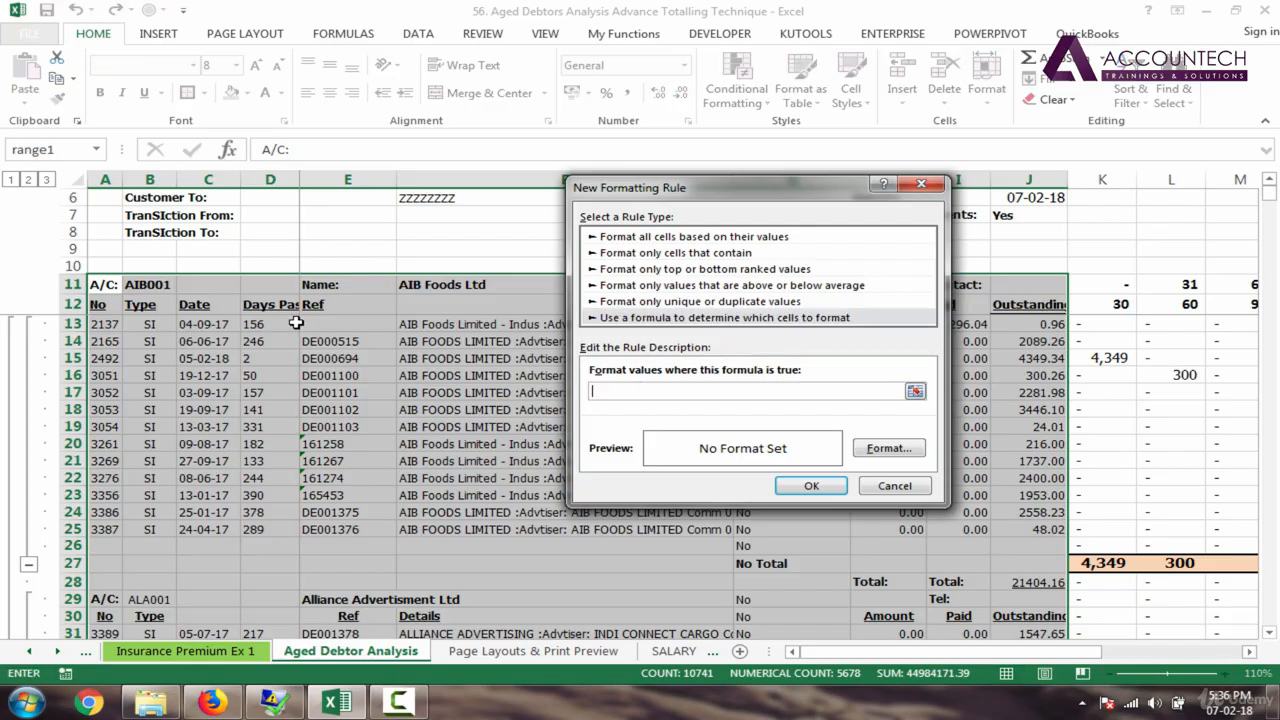
click(104, 285)
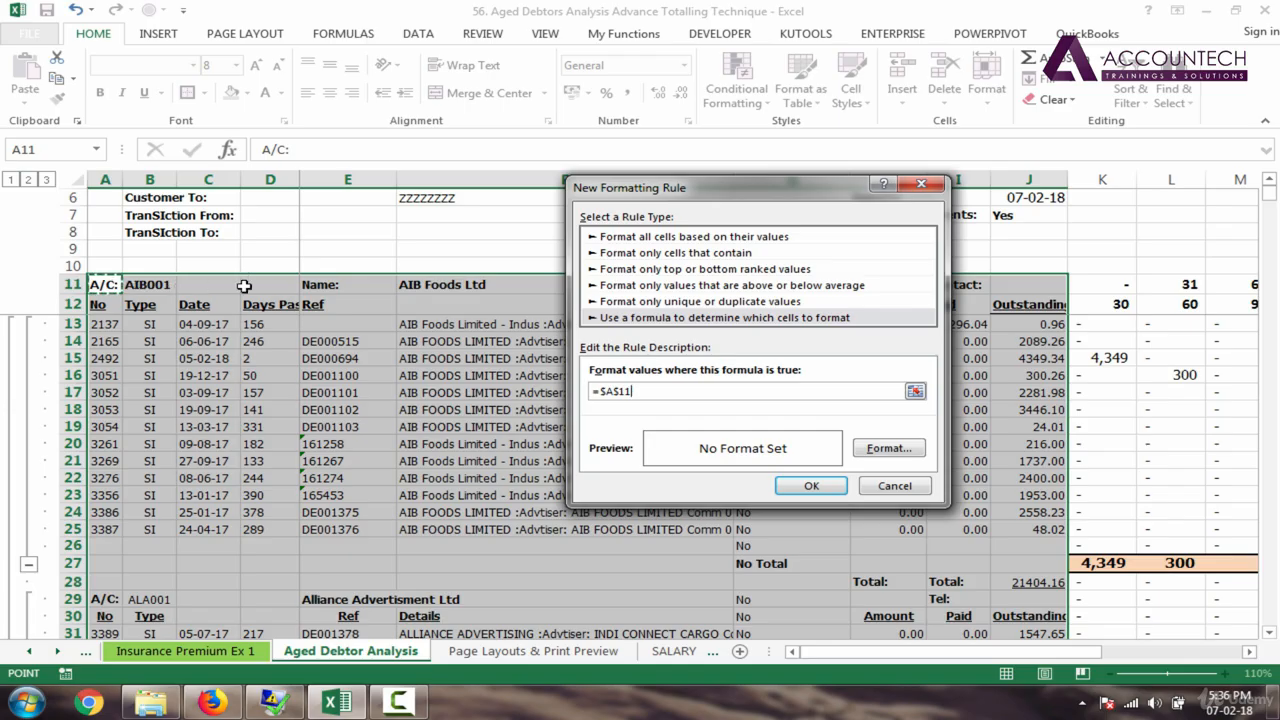
drag(675, 197, 809, 310)
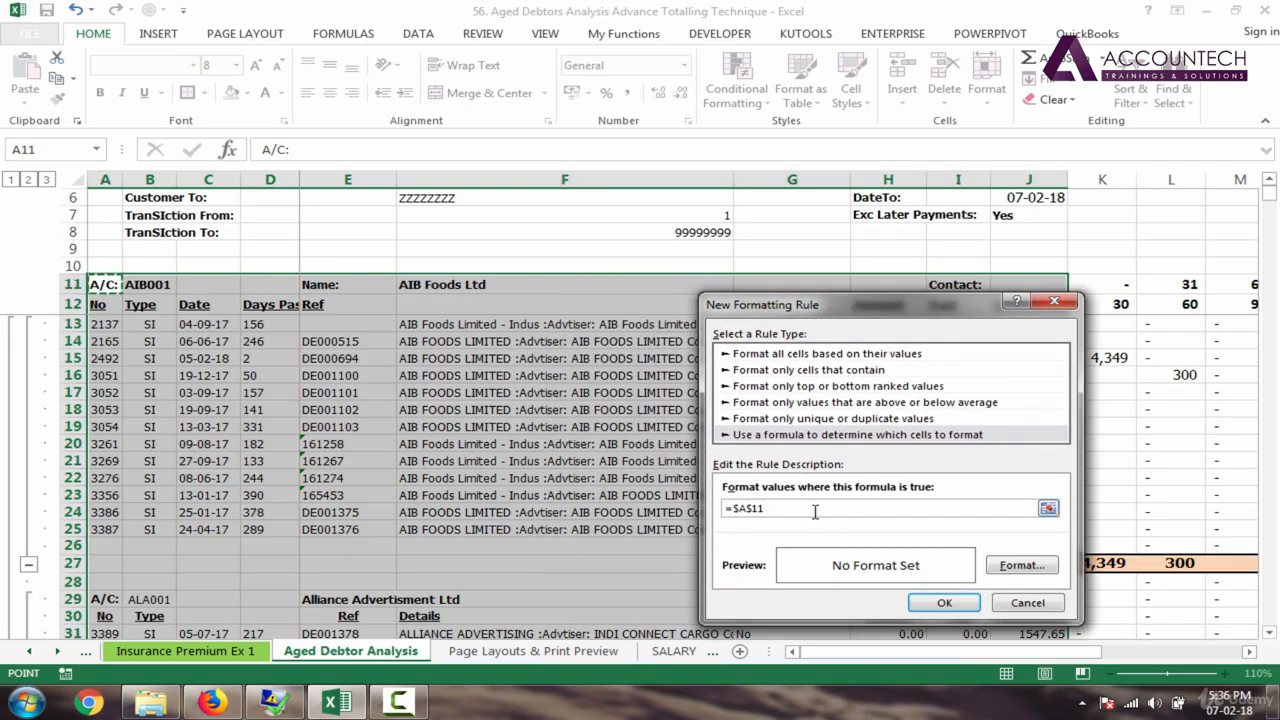
click(815, 511)
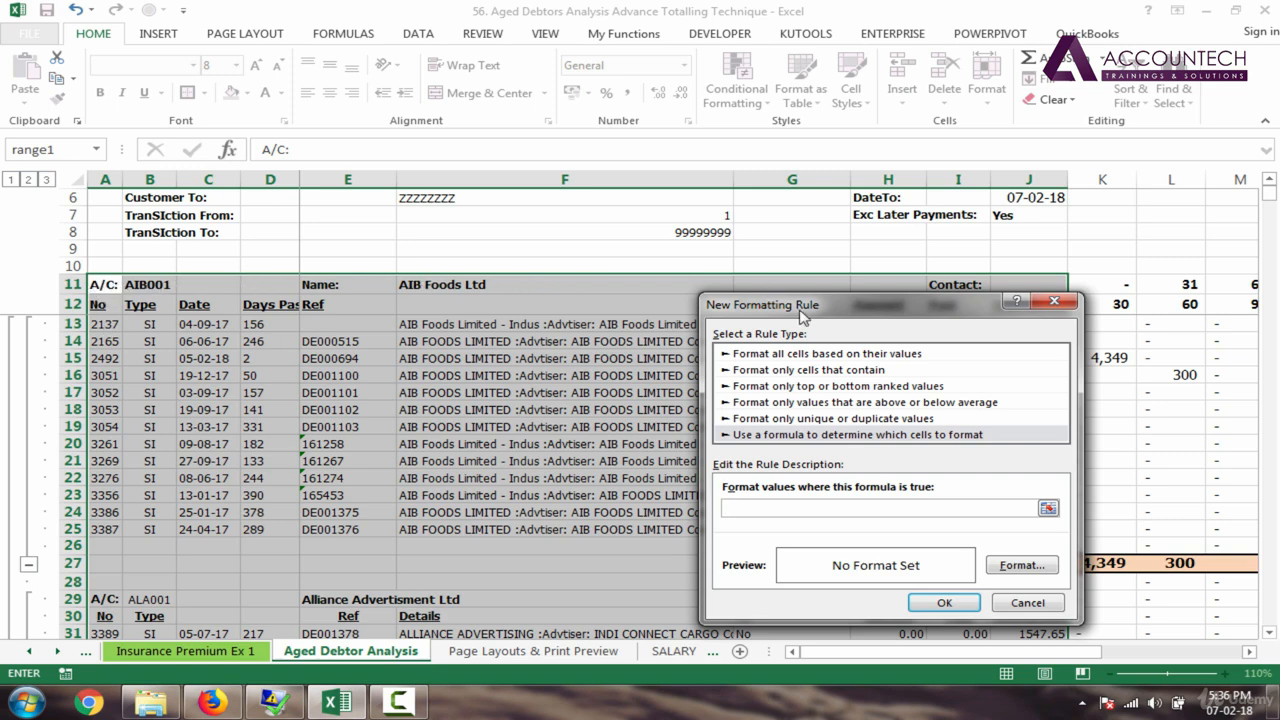
Step: Enter the rule formula =$A11="A/C:", unlocking the row in the A11 reference
drag(799, 311, 756, 217)
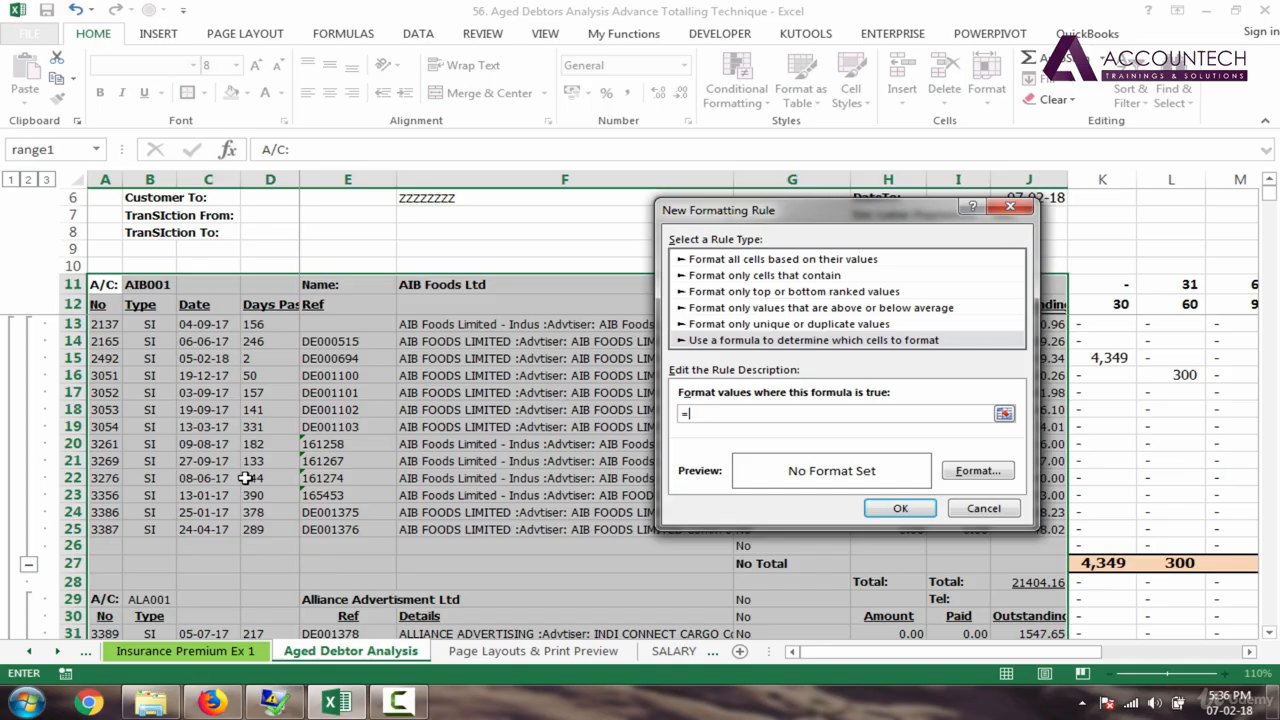
click(107, 287)
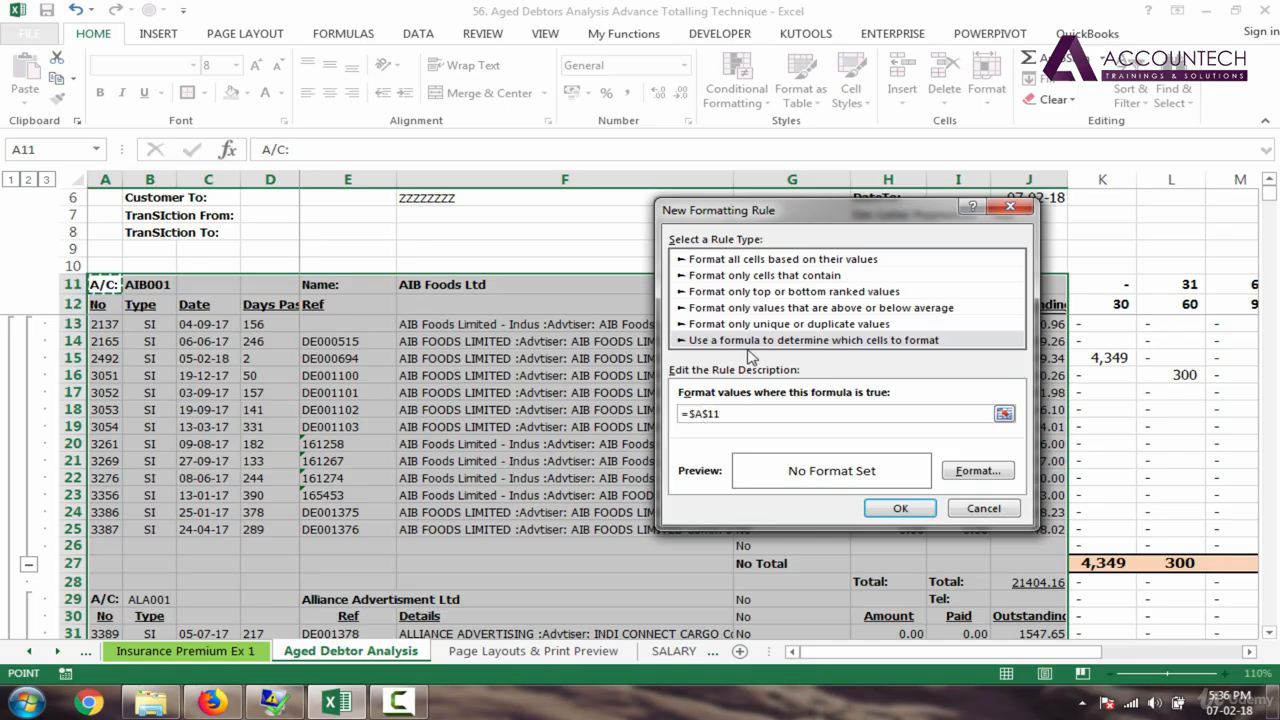
text(="A/C:)
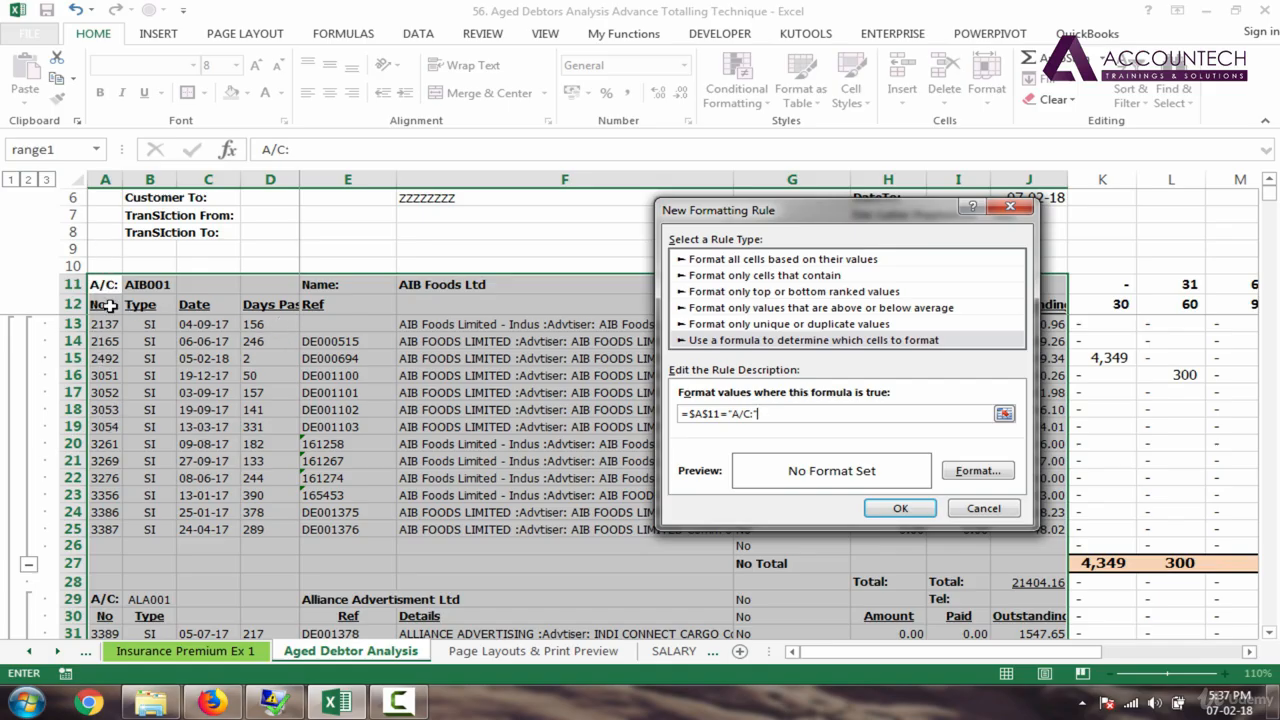
click(710, 414)
key(BackSpace)
Step: Give the rule's format a dark blue fill with top and bottom borders
click(978, 471)
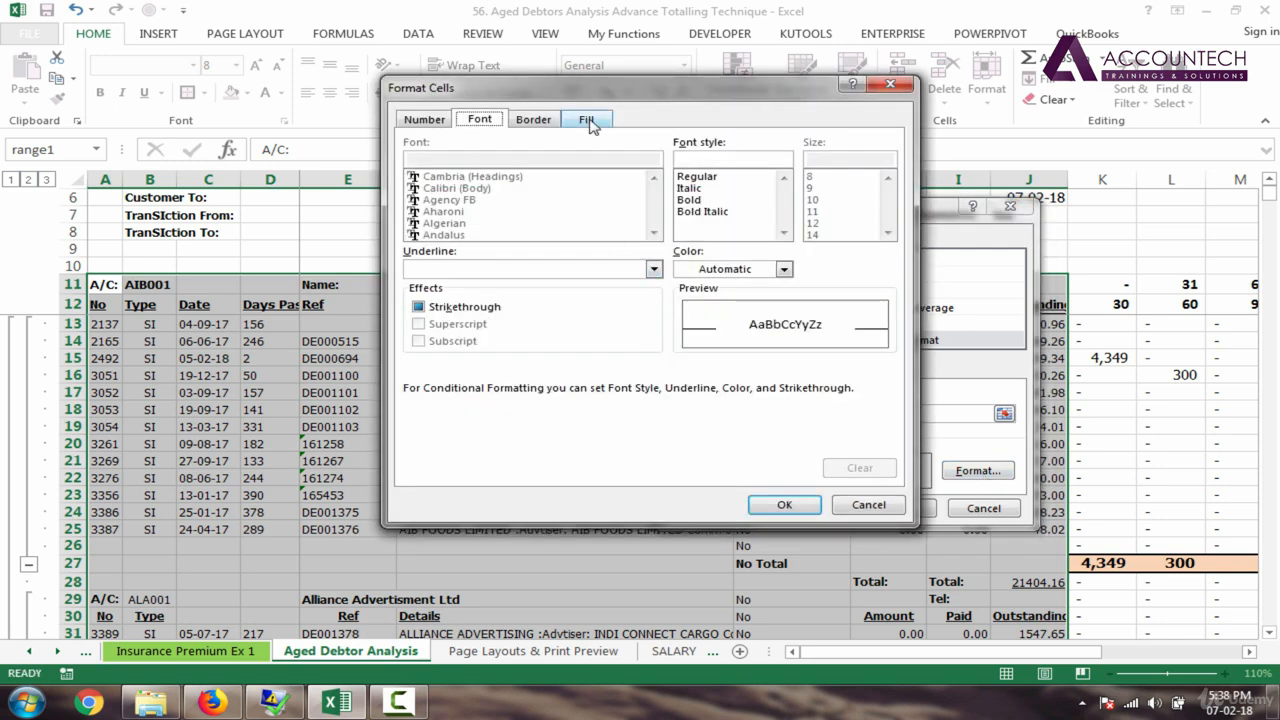
click(588, 120)
click(476, 184)
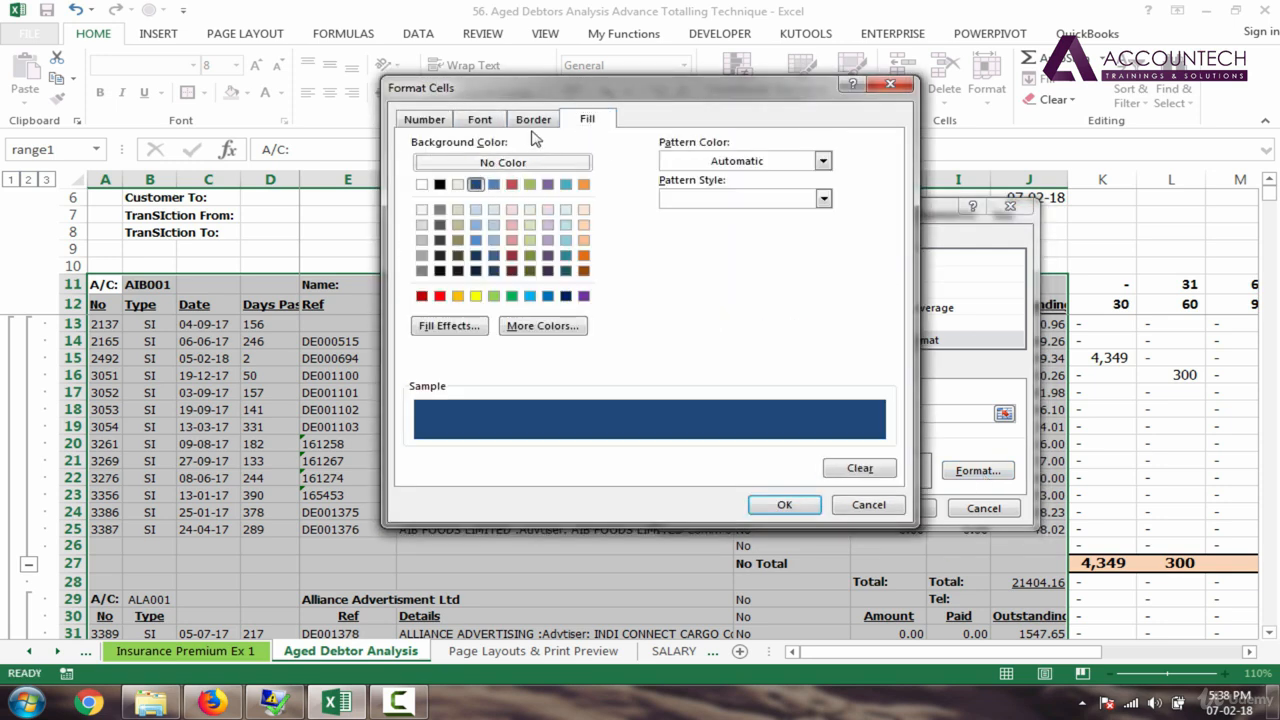
click(525, 125)
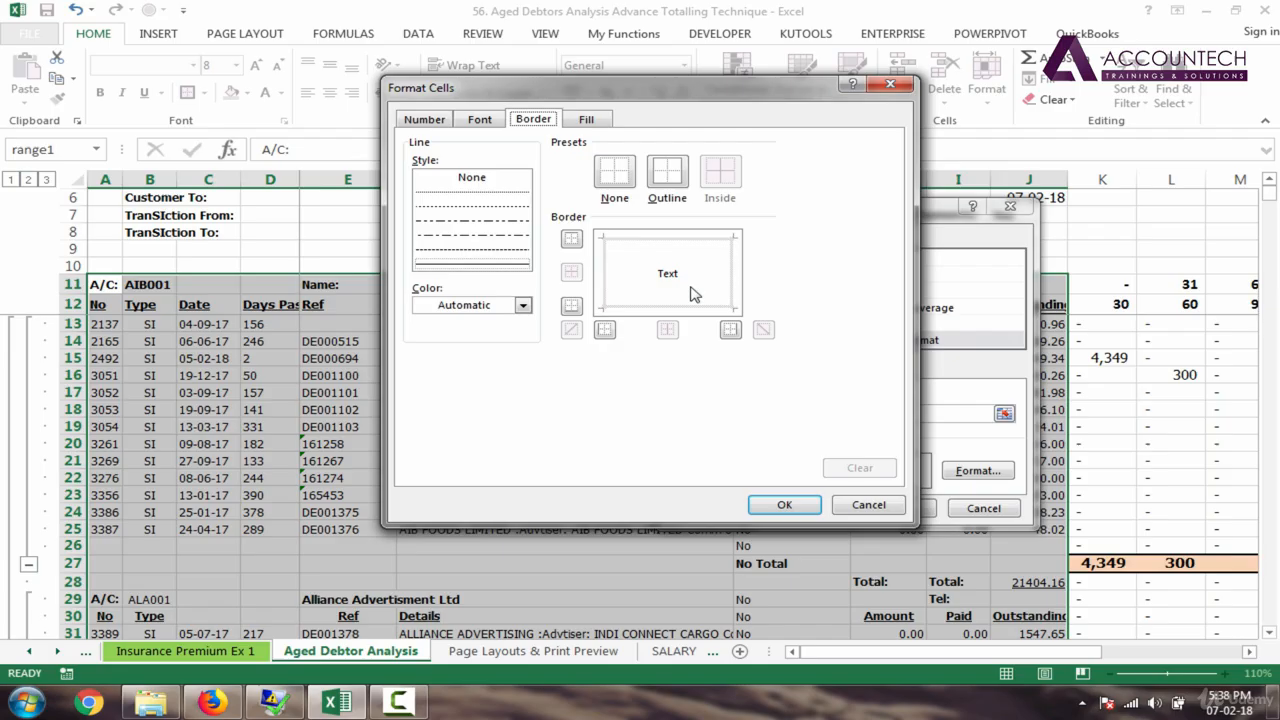
click(520, 266)
click(662, 237)
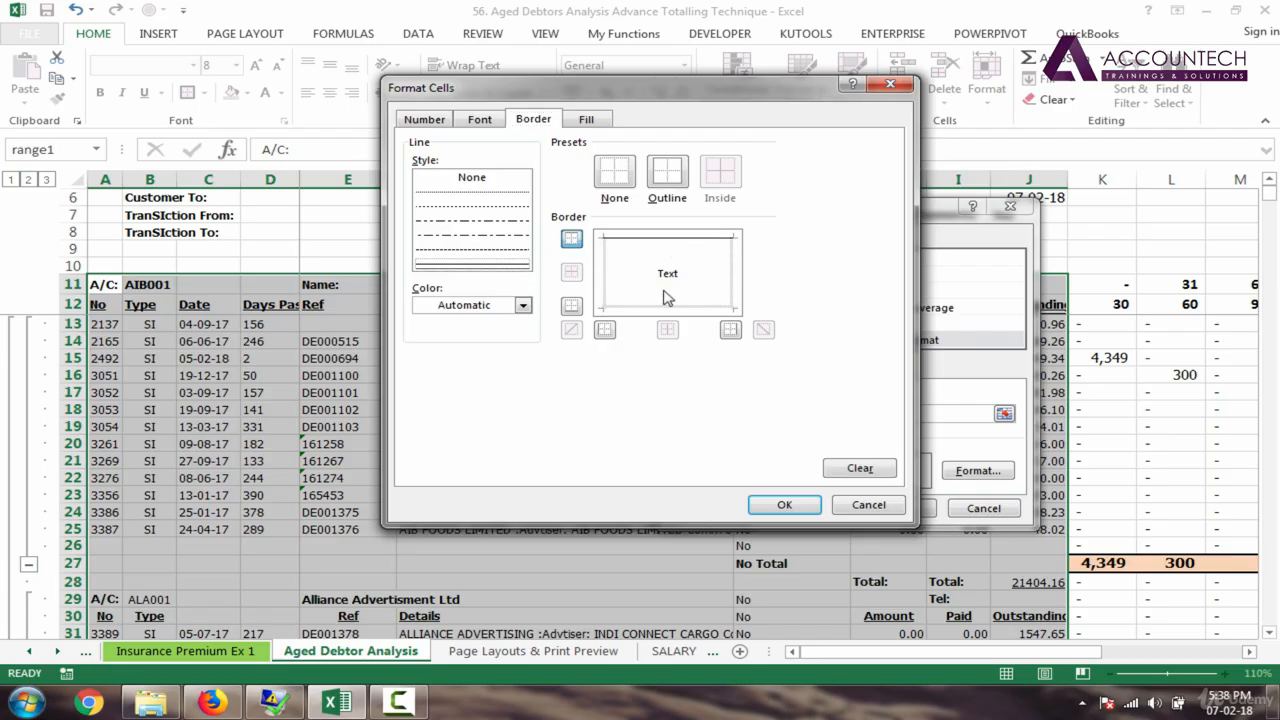
click(663, 310)
Step: Make the rule's font bold white and apply the rule to the sheet
click(480, 120)
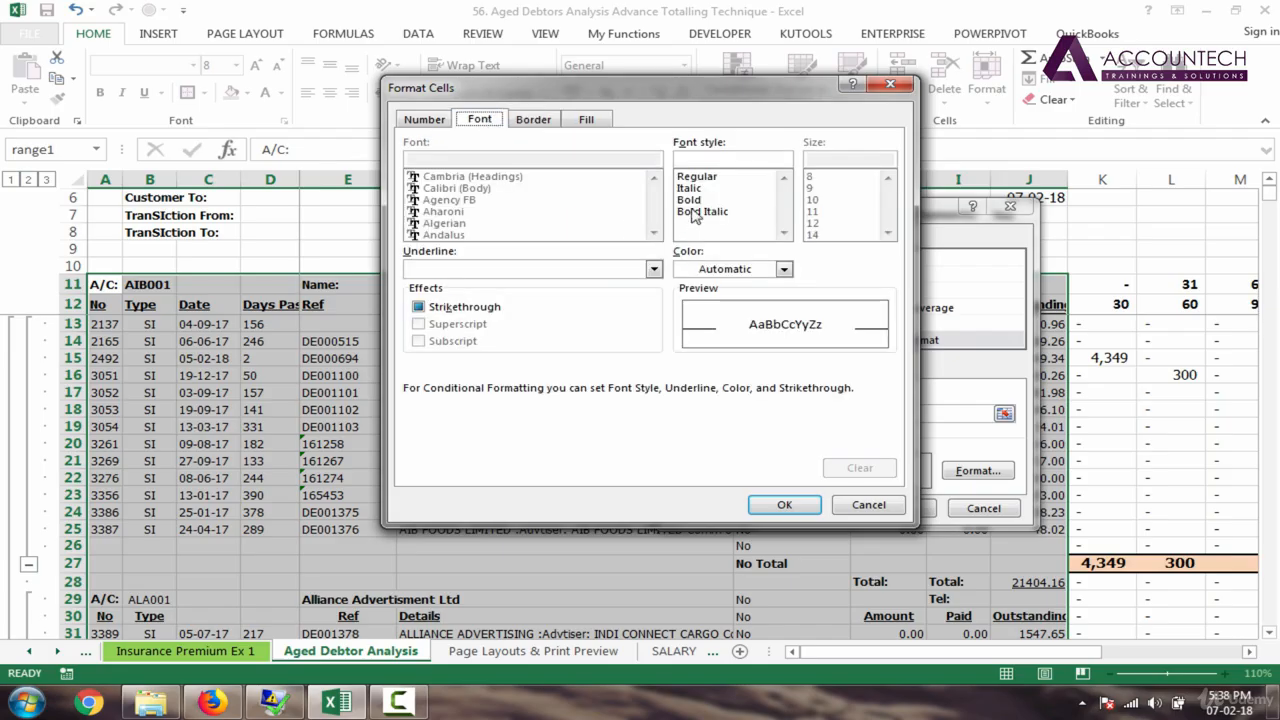
click(690, 200)
click(784, 269)
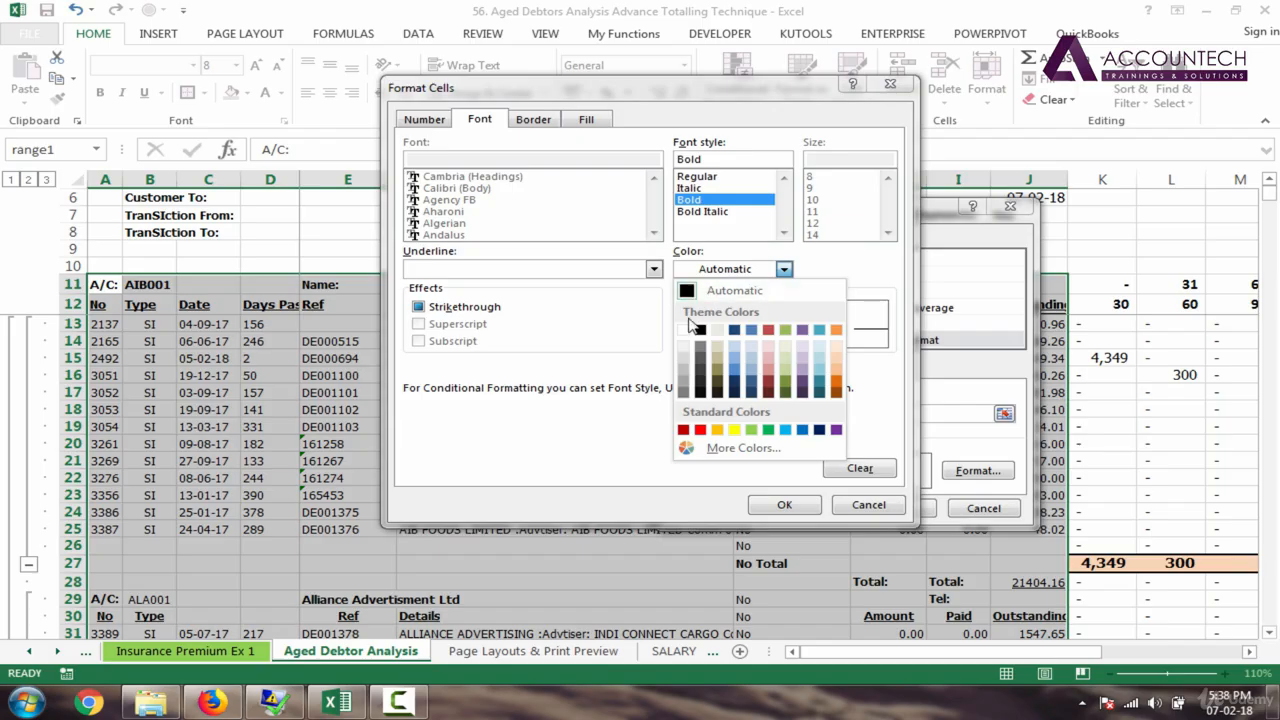
click(684, 329)
click(790, 505)
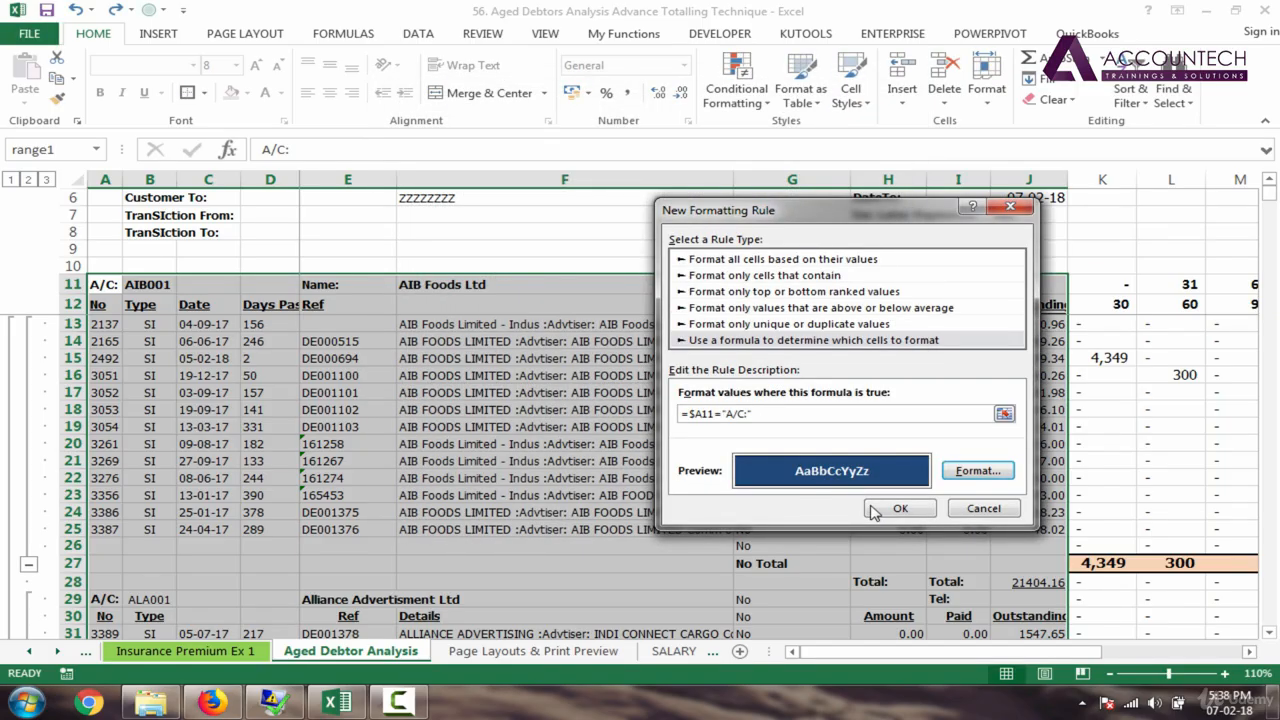
click(900, 510)
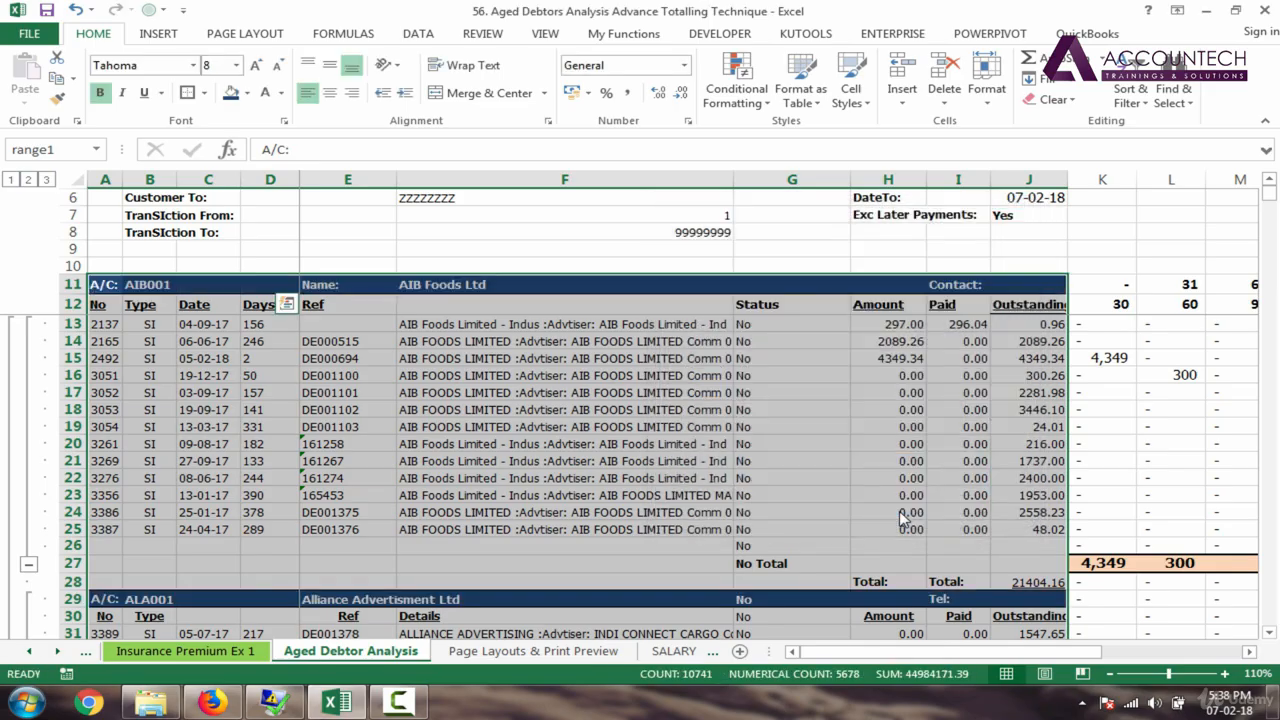
click(253, 358)
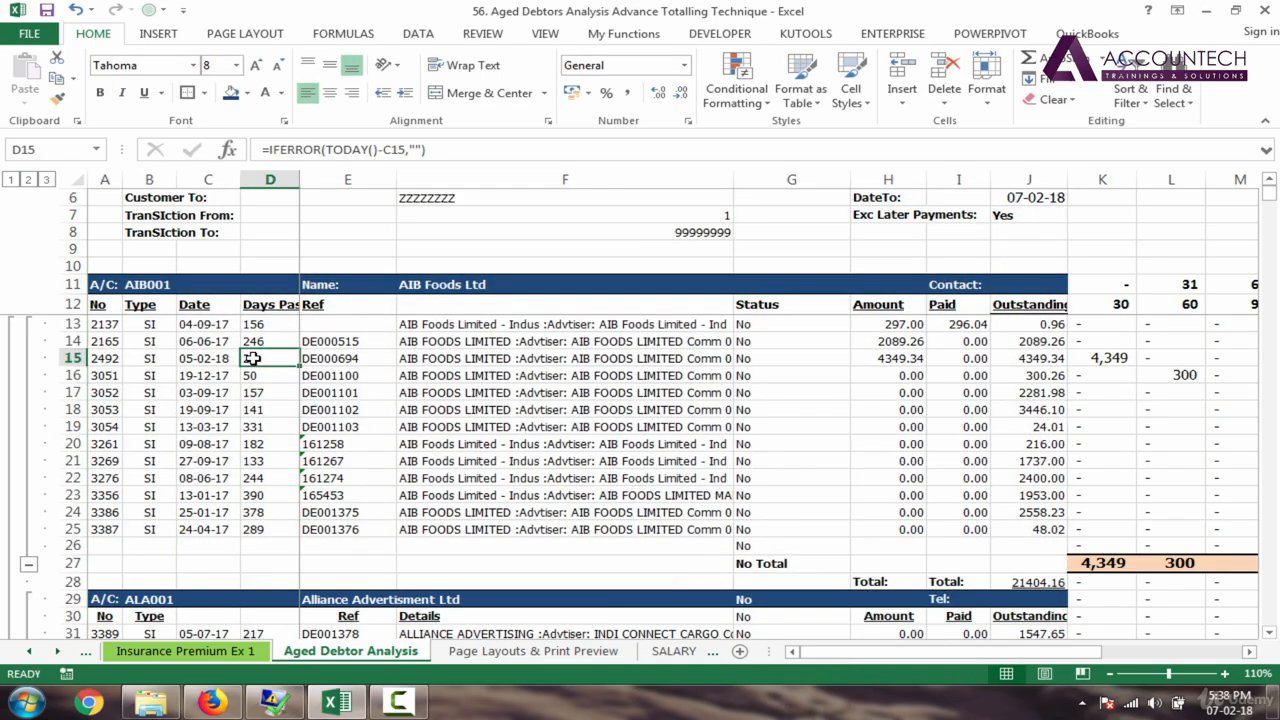
click(132, 341)
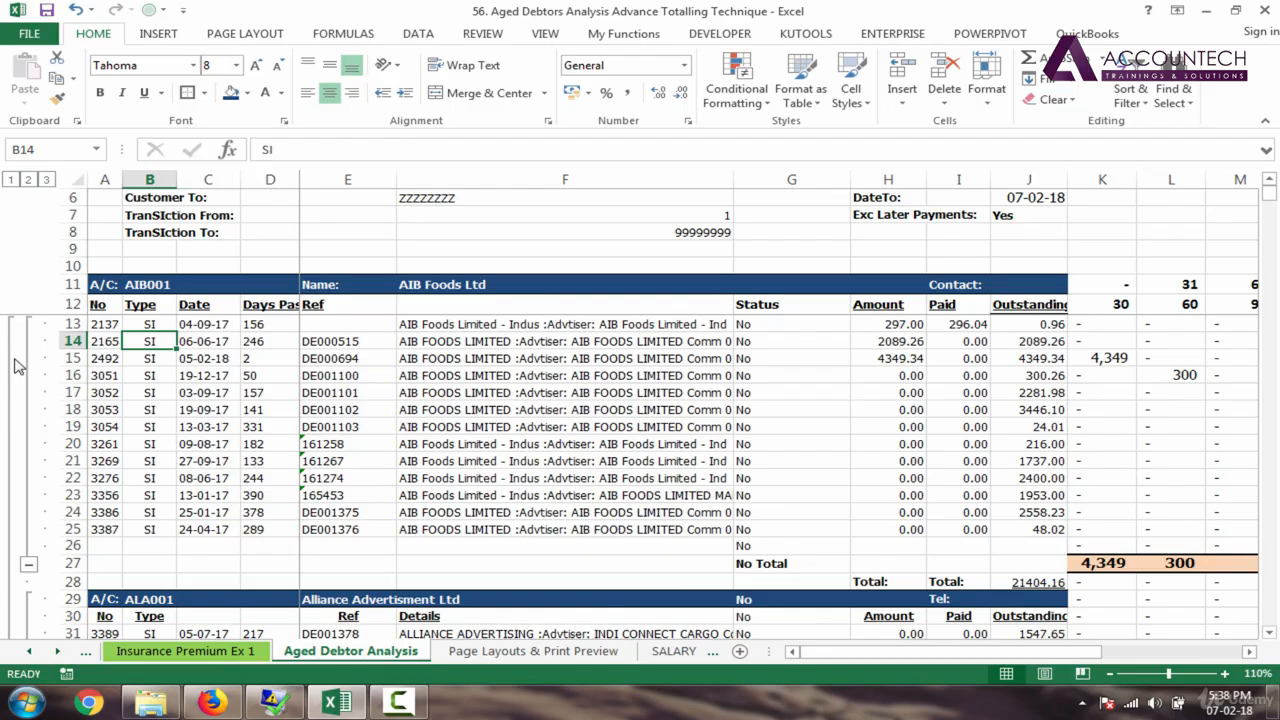
click(112, 305)
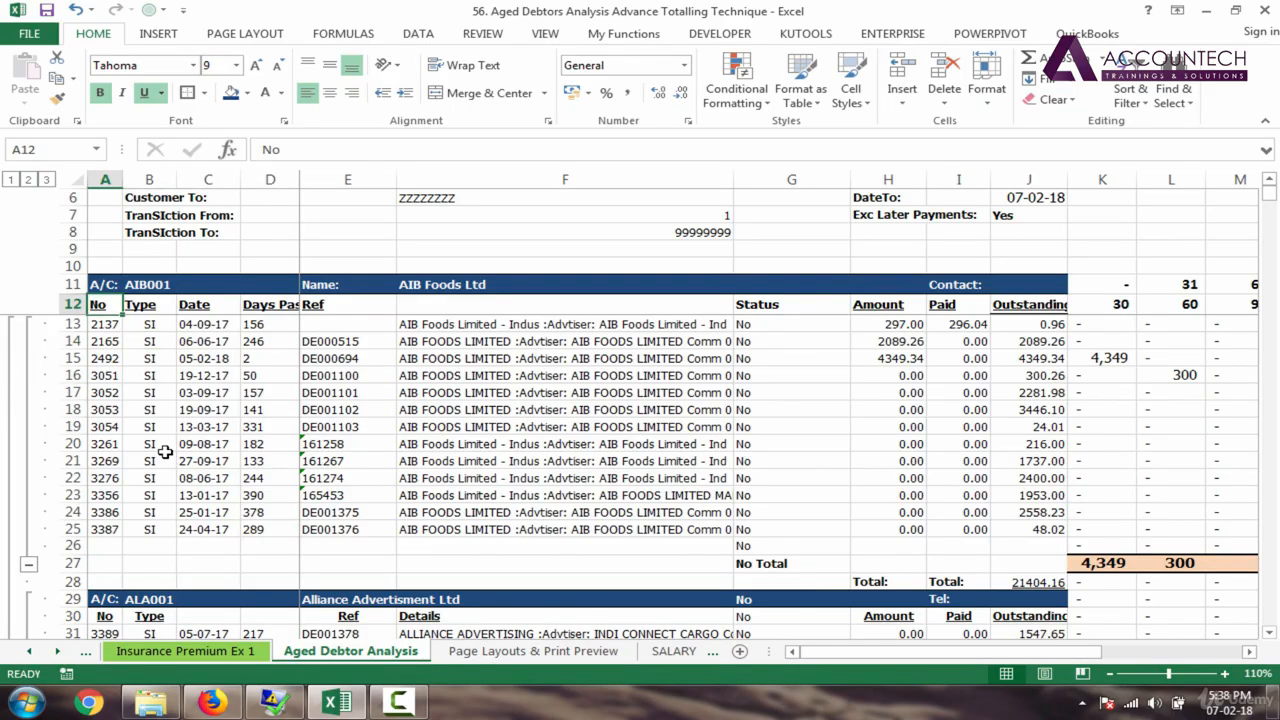
drag(1268, 200, 1270, 540)
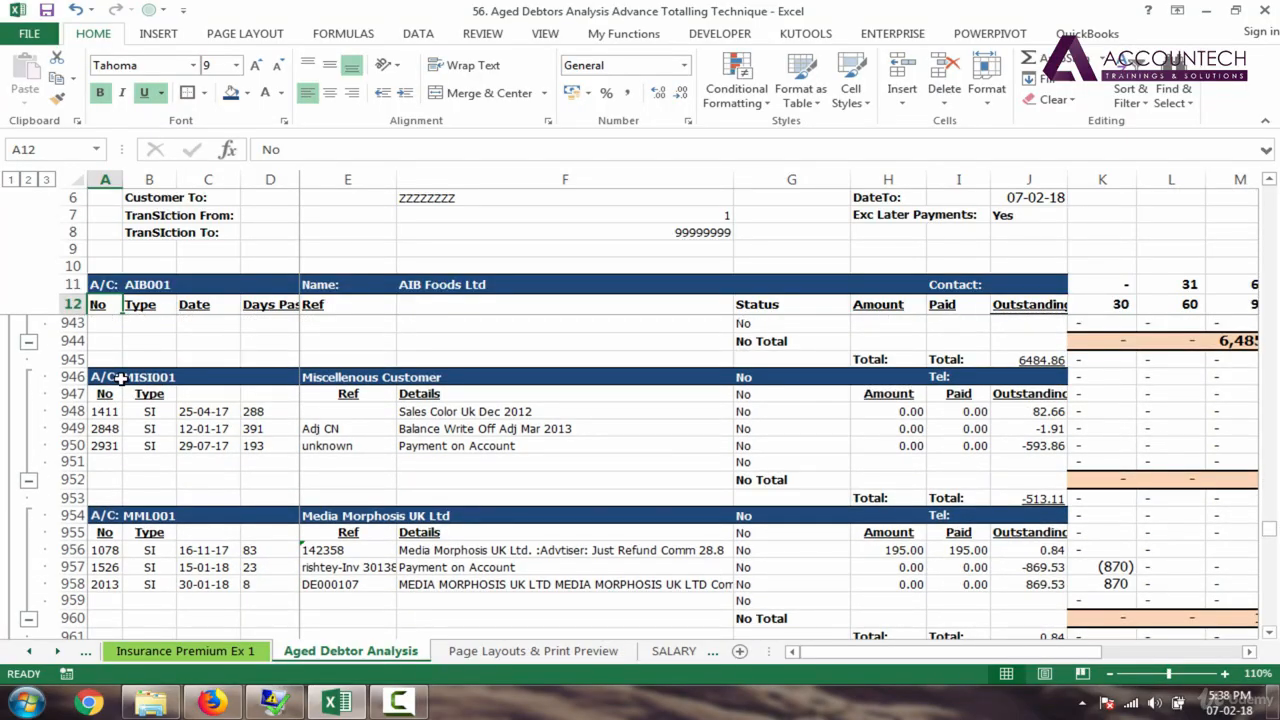
click(105, 378)
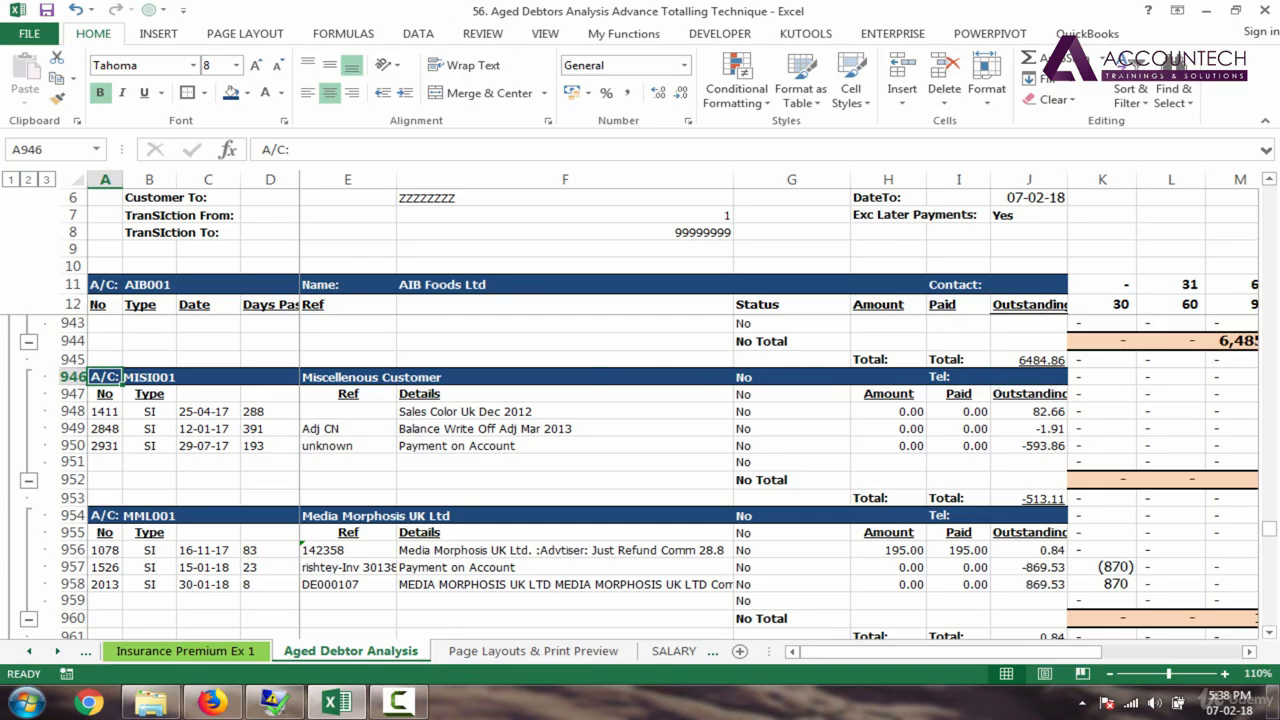
drag(1272, 541, 1271, 188)
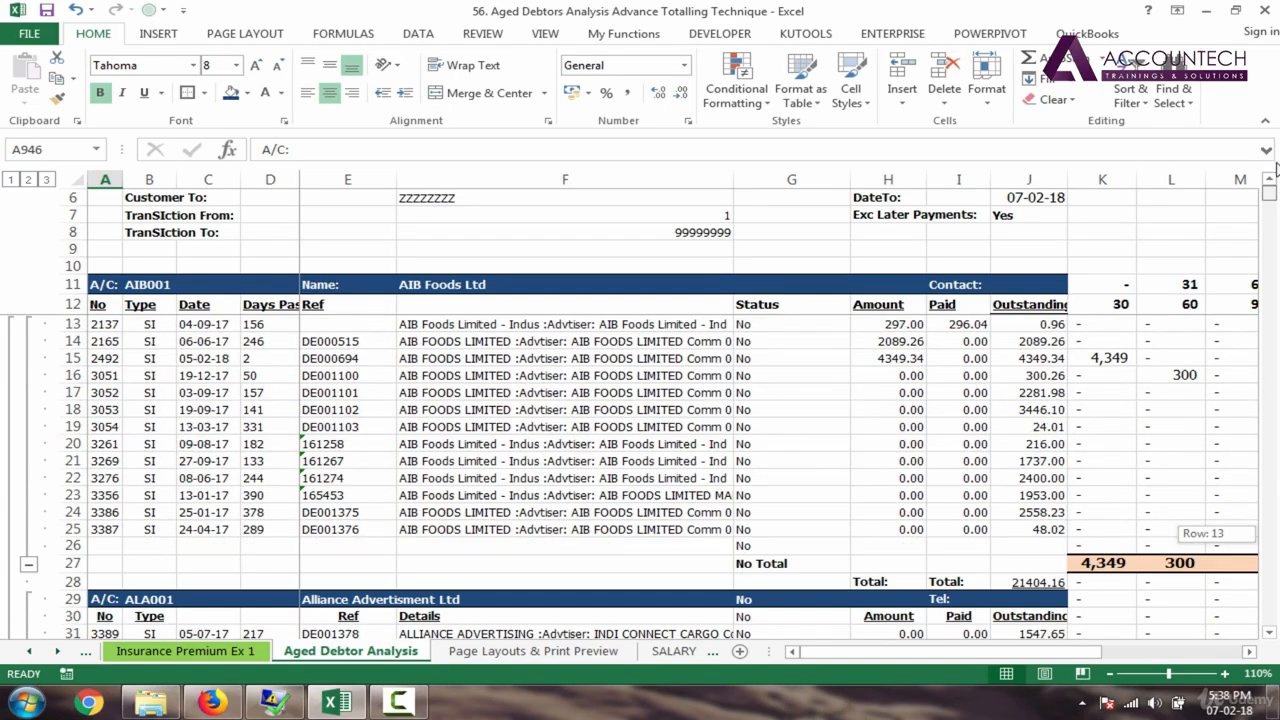
click(105, 306)
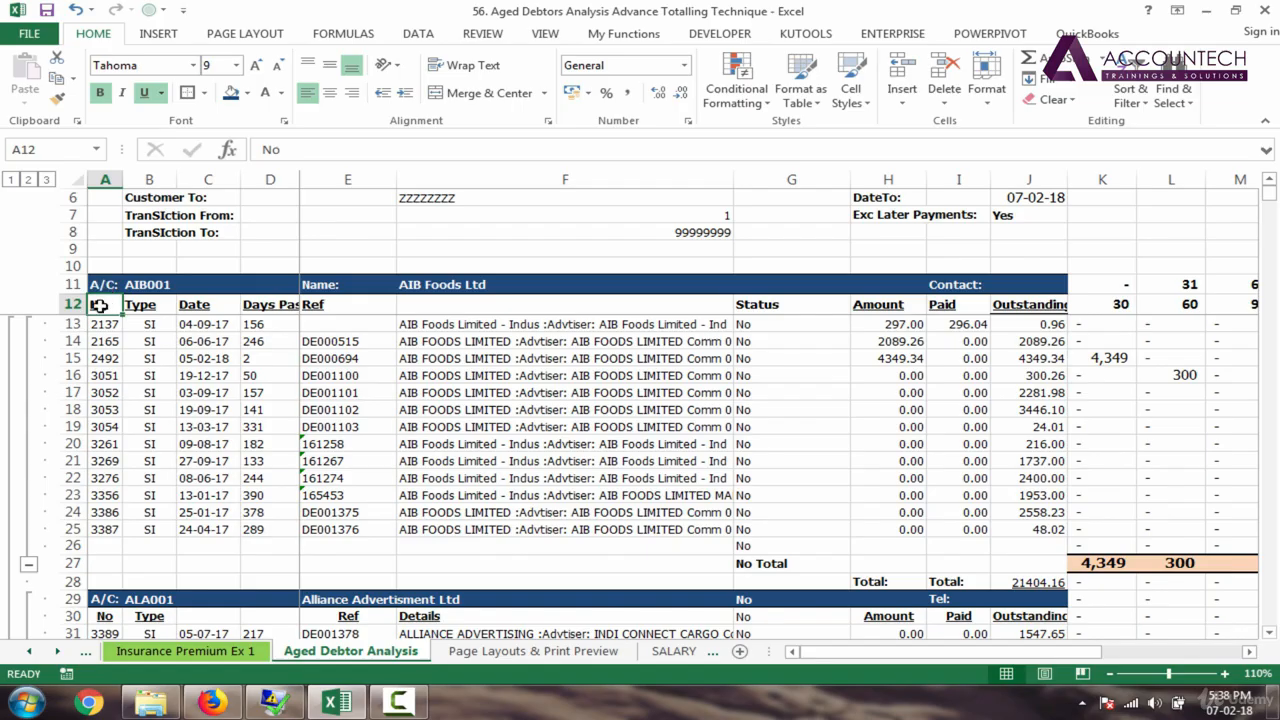
click(103, 285)
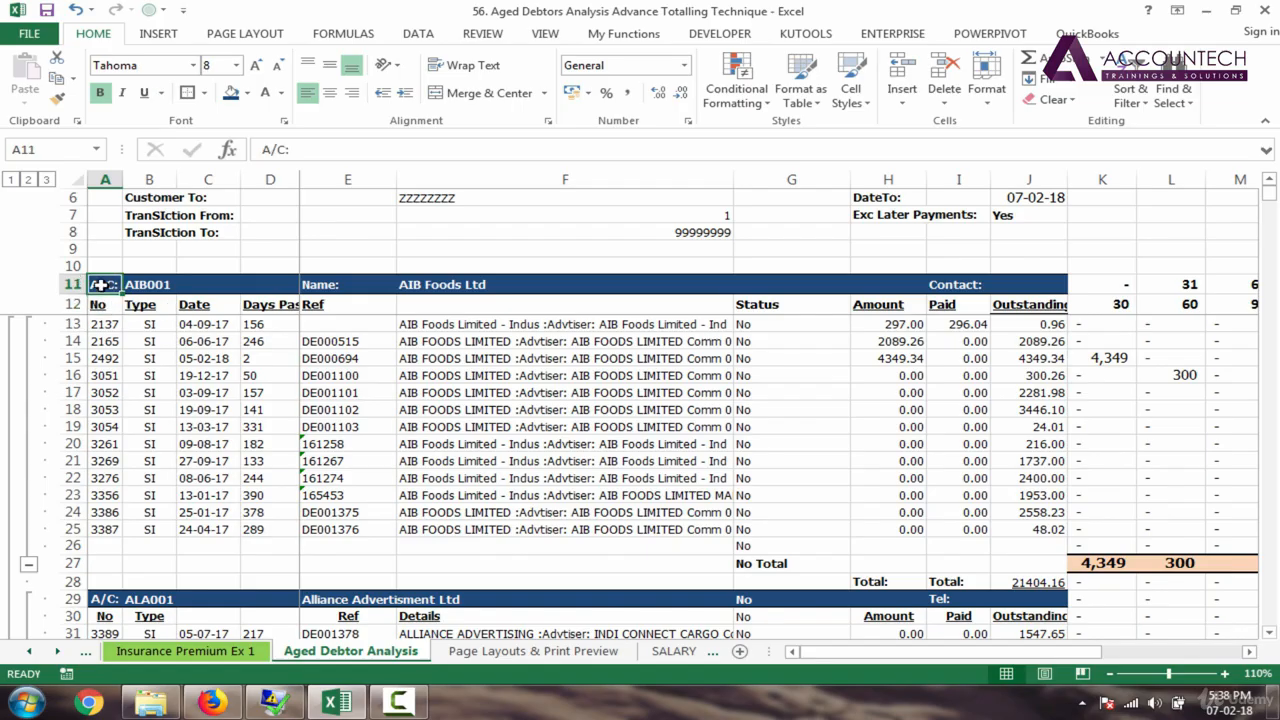
drag(108, 284, 295, 285)
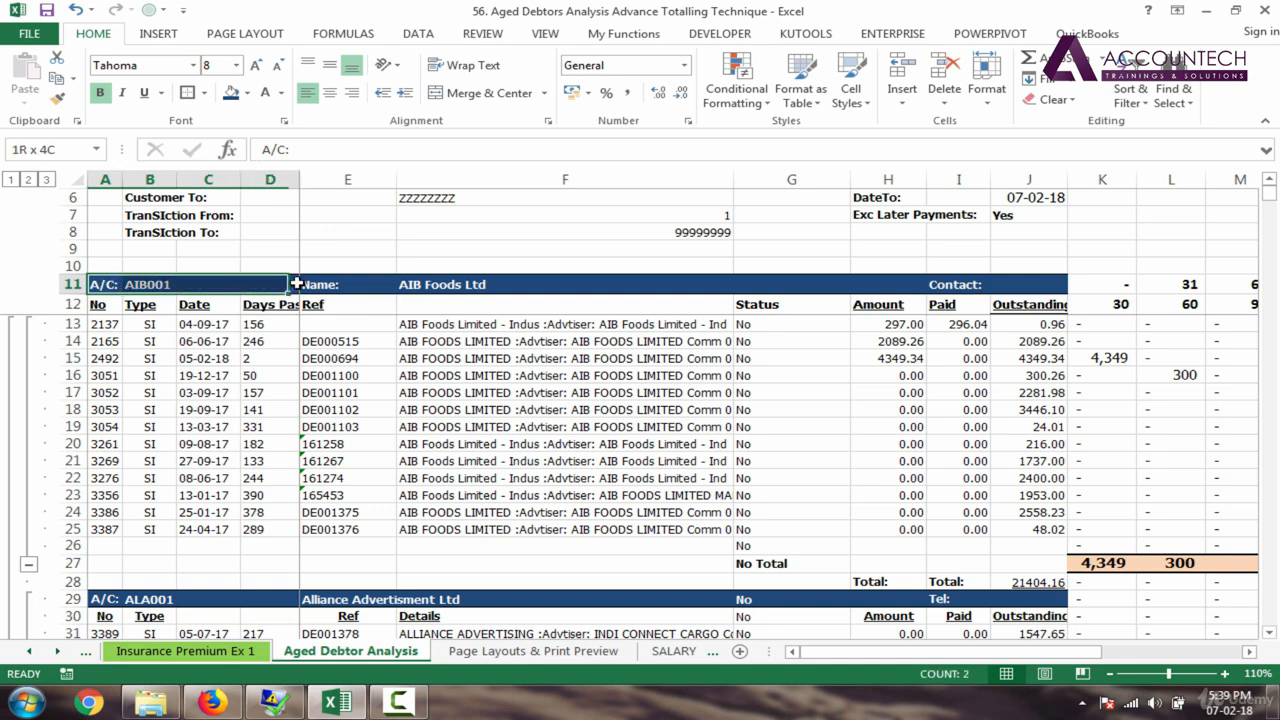
click(101, 308)
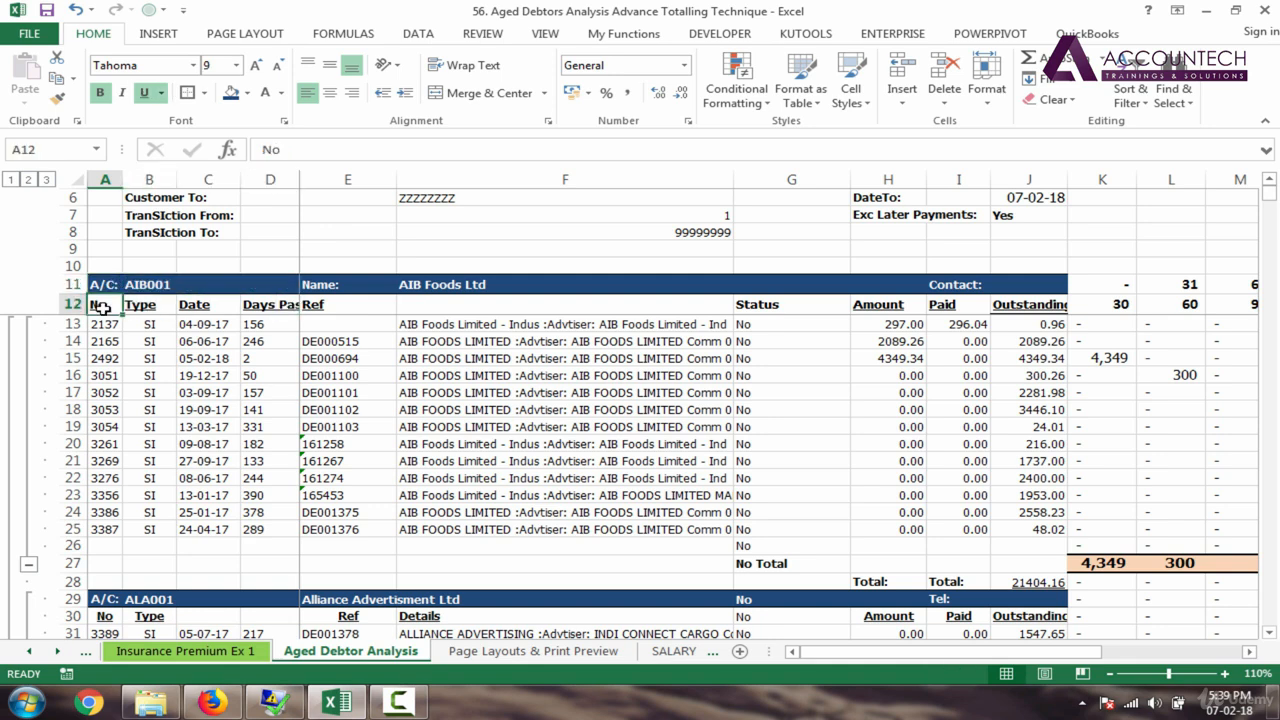